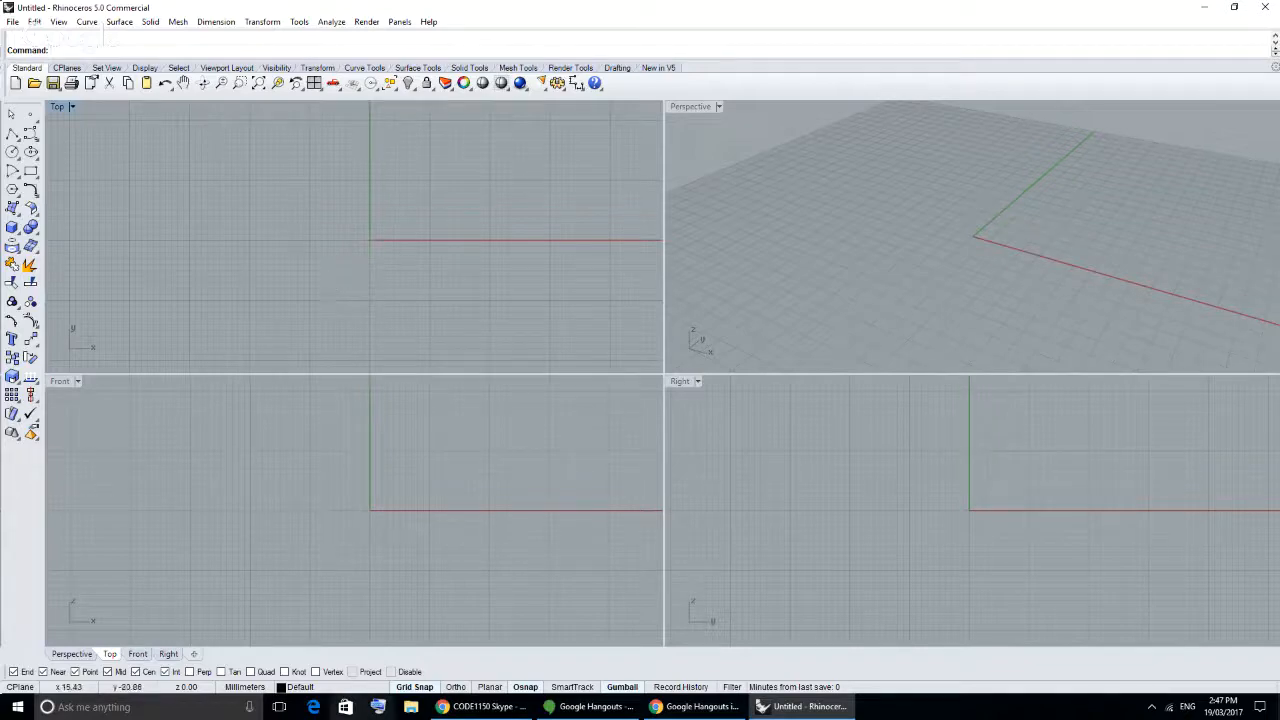
- Switch to Chrome, open a blank new tab and close the Gmail tab
click(481, 706)
click(537, 9)
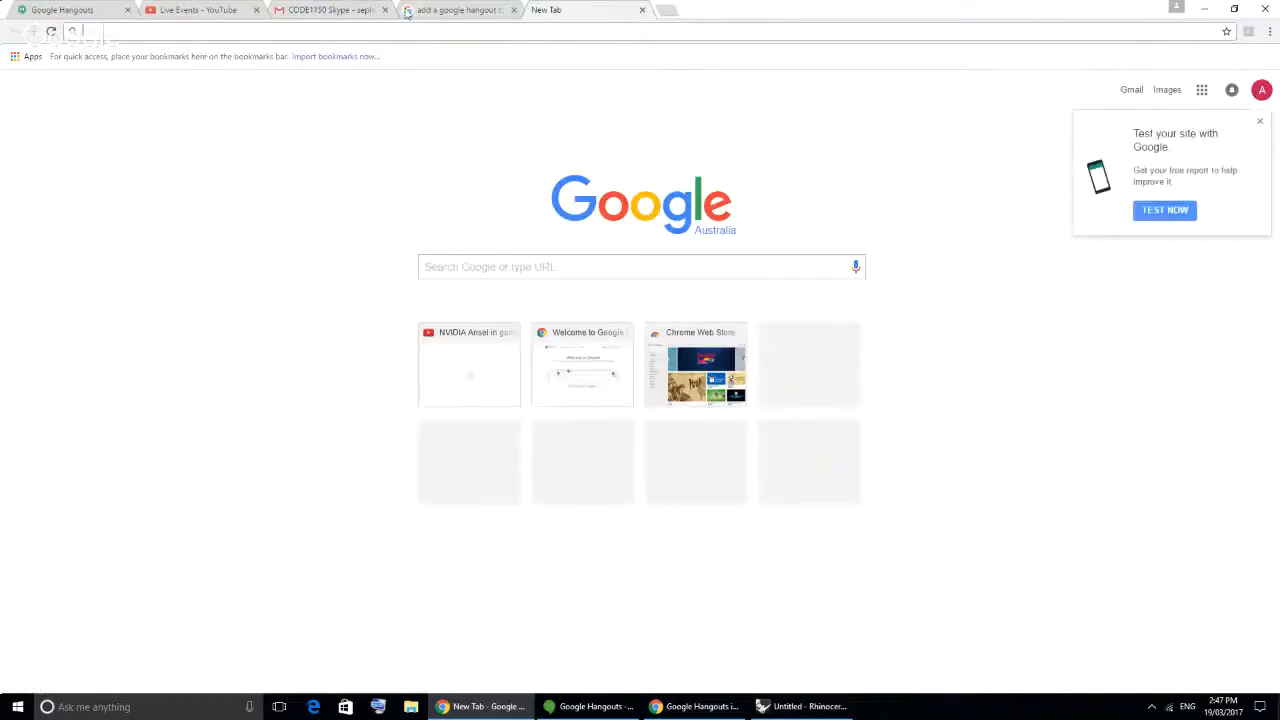
click(366, 9)
click(384, 10)
click(433, 11)
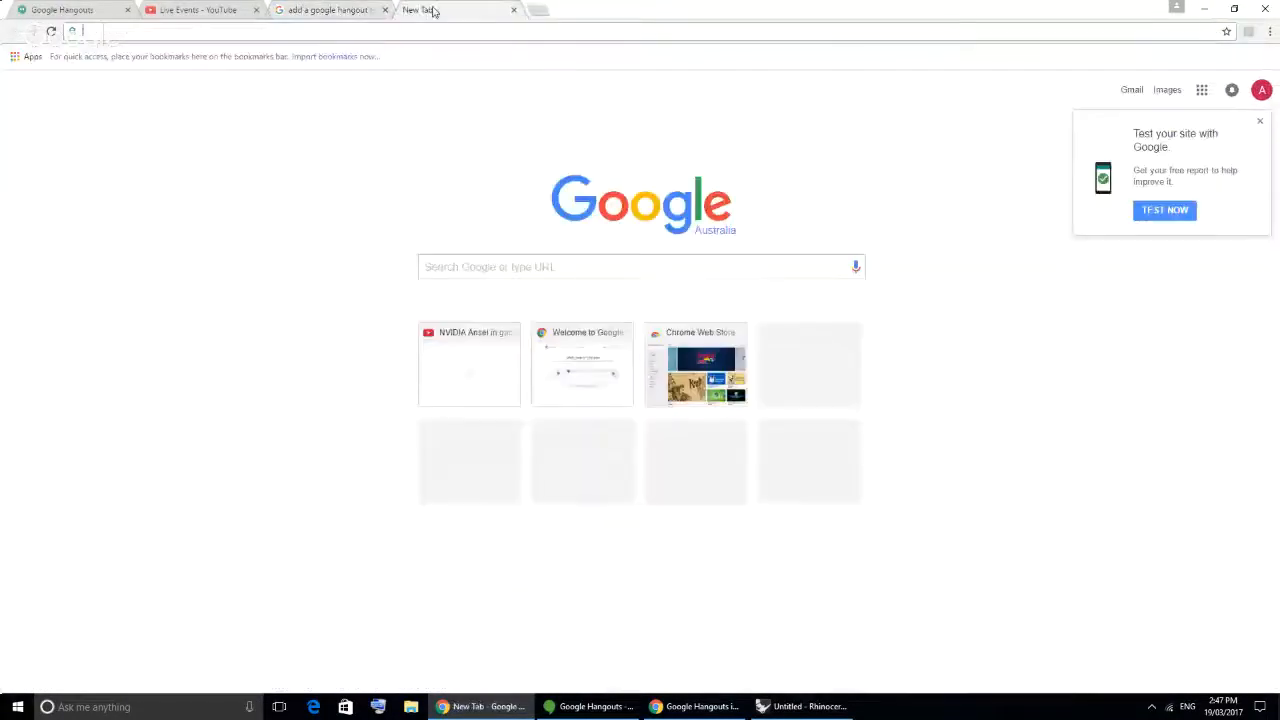
- Search Google for "finger joint mdf"
text(Finge)
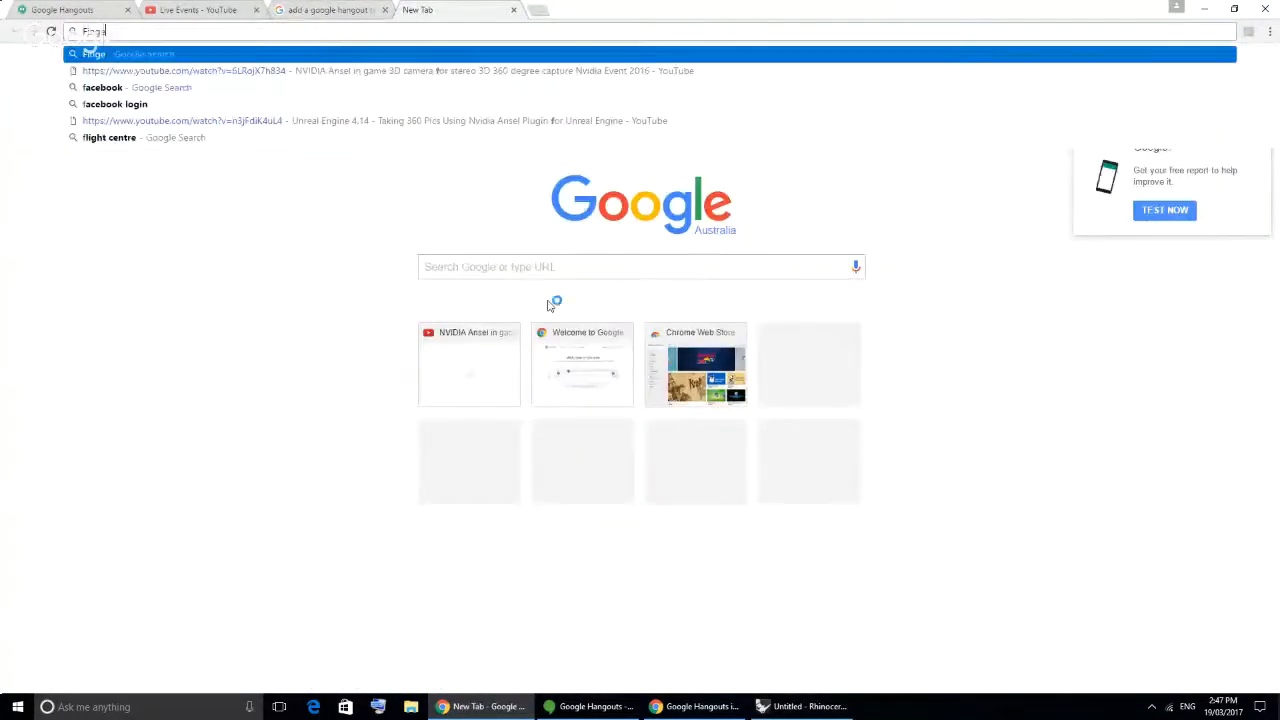
text(r joint )
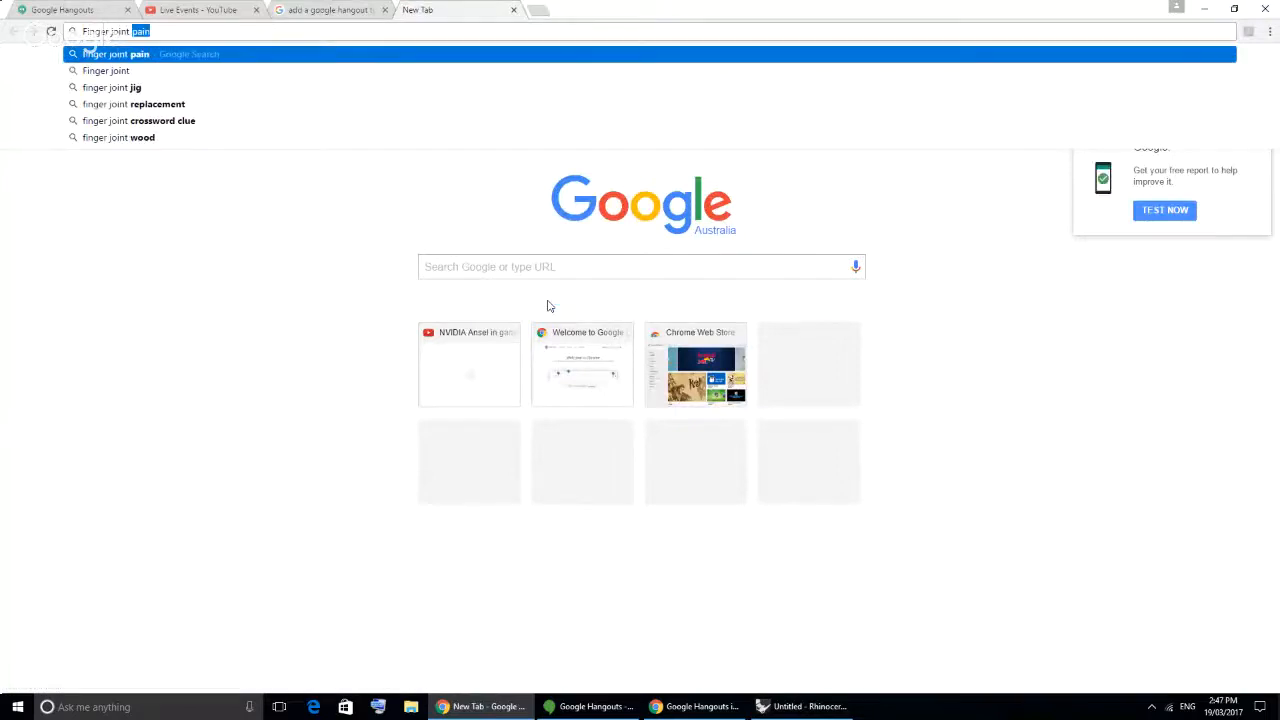
text(mdf)
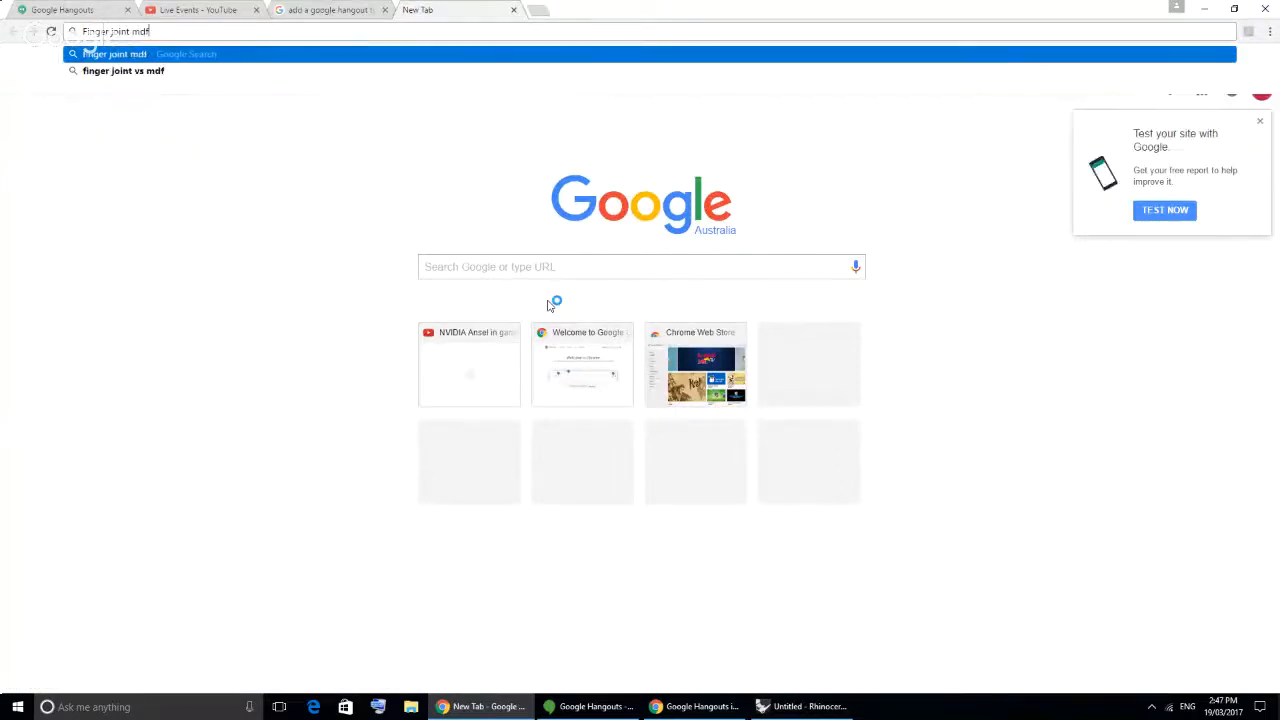
key(Return)
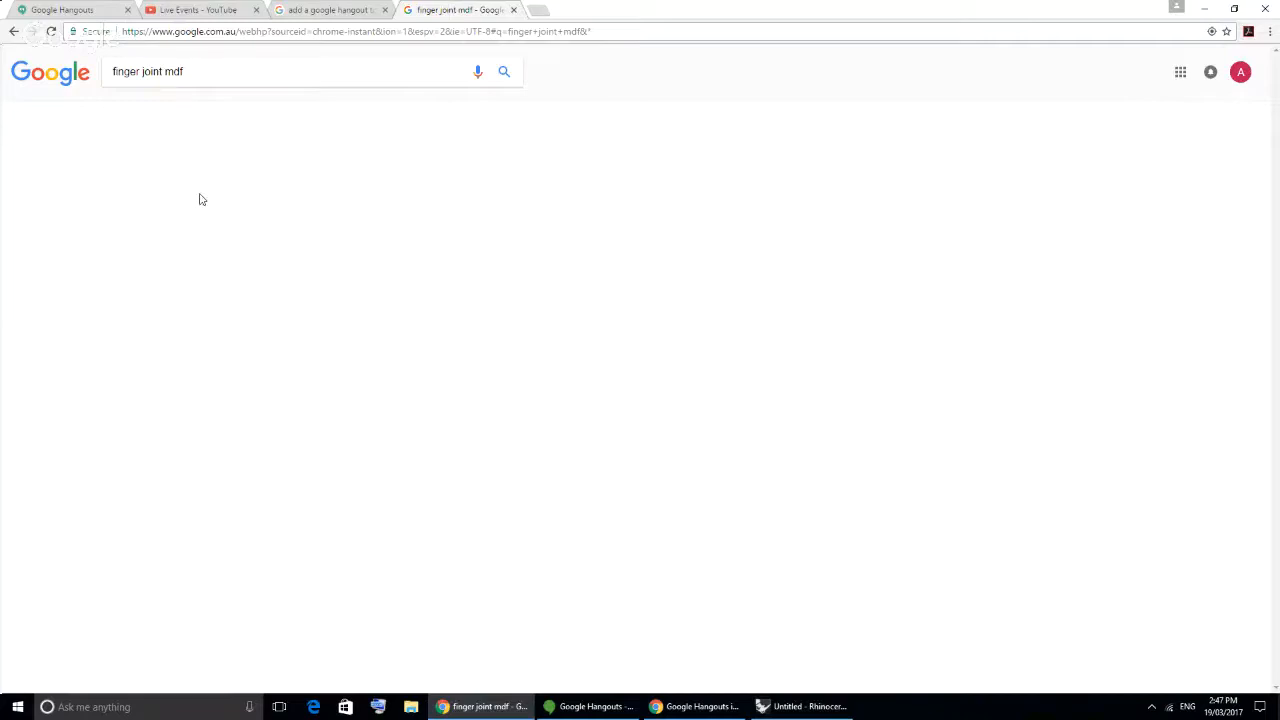
- Show the image results and preview the full and French dovetail drawer box picture
click(176, 109)
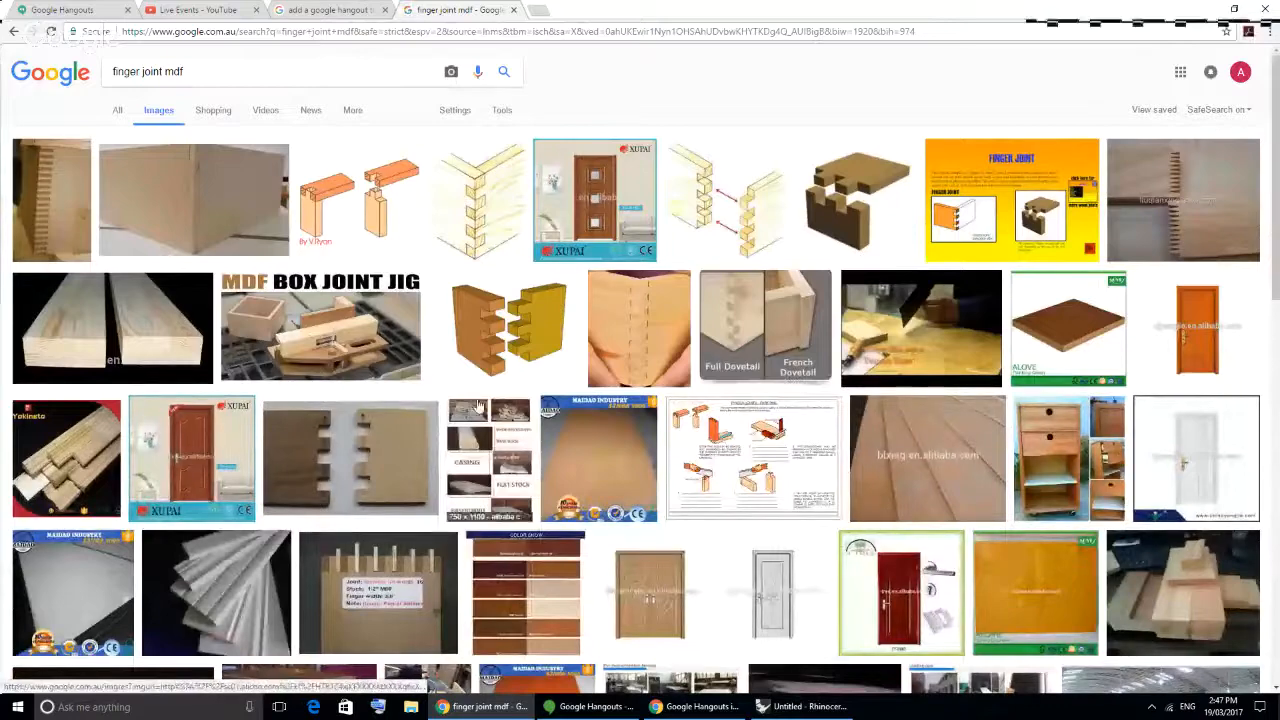
click(705, 319)
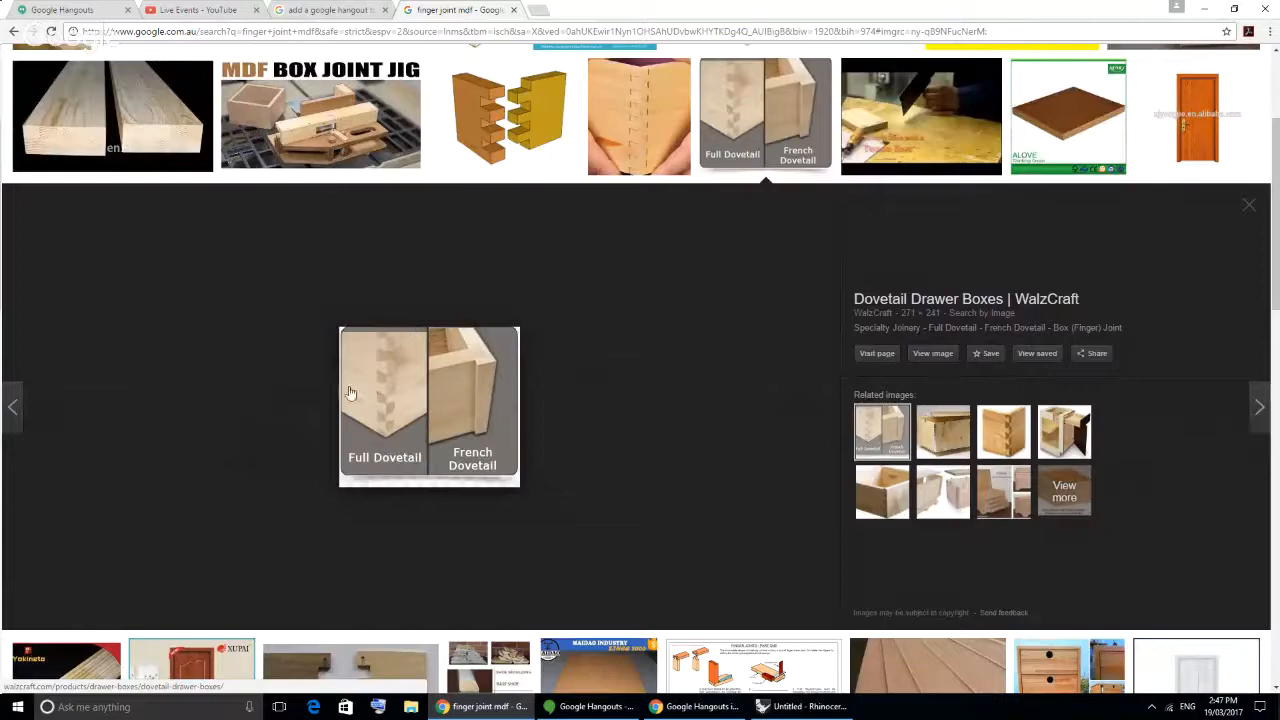
scroll(157, 60, up, 3)
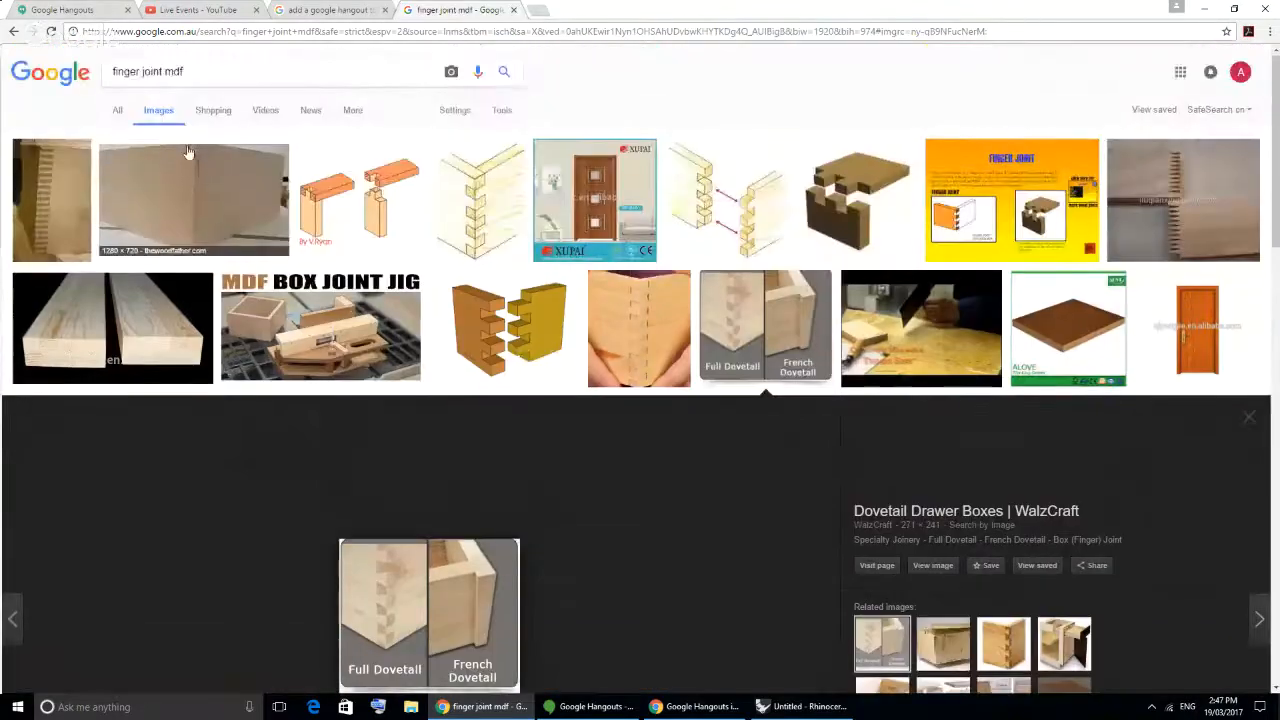
- Change the image search to "finger joint laser cut" and preview the TXRX Labs laser cutting techniques picture
drag(185, 71, 171, 71)
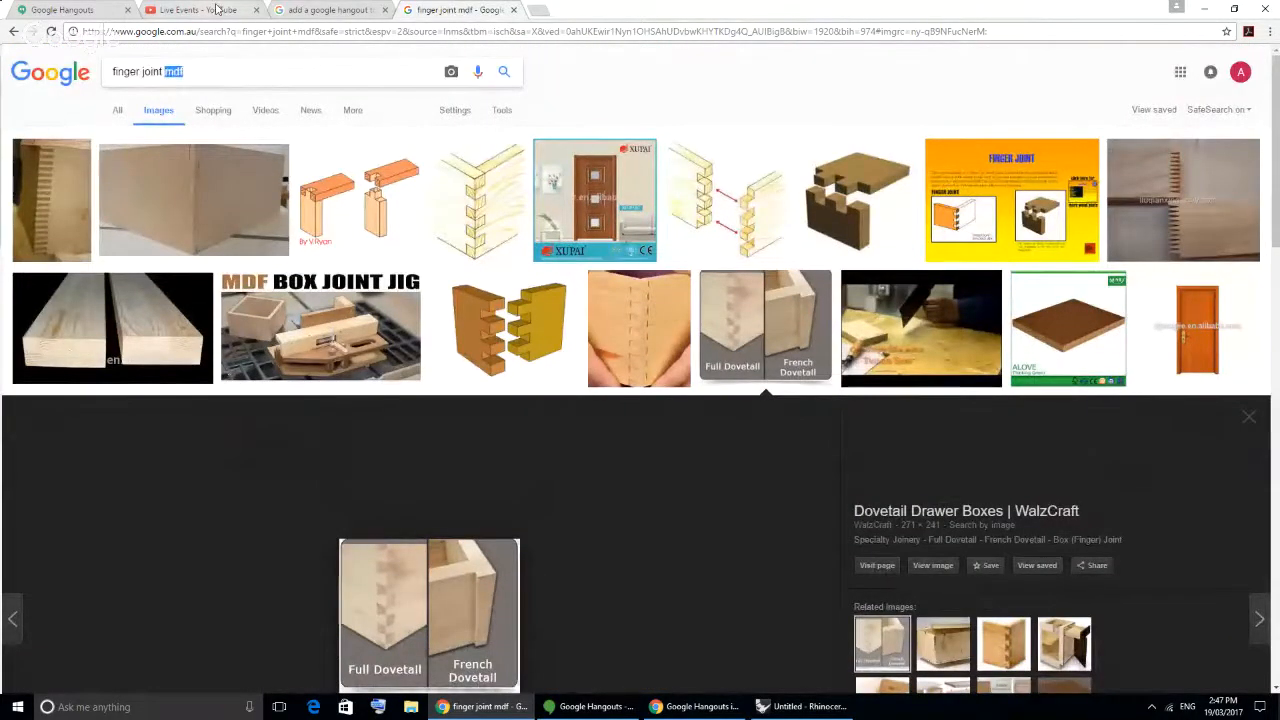
text(laser cut)
key(Return)
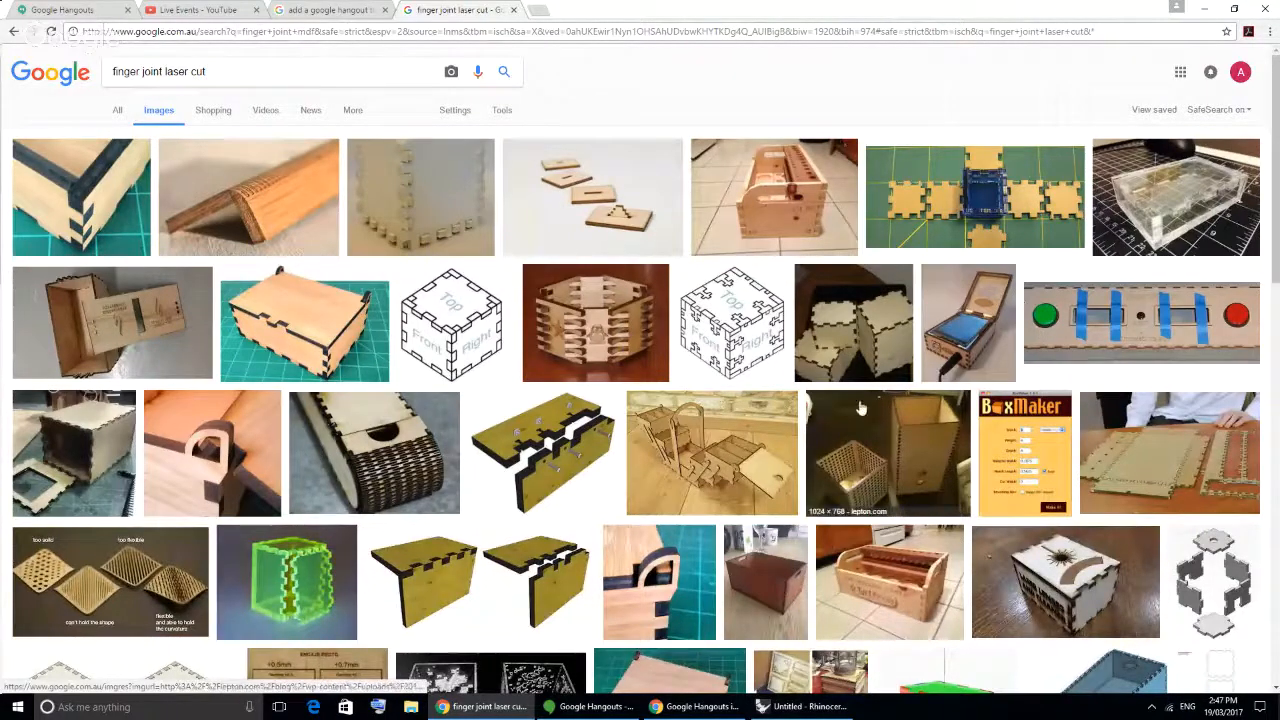
click(1136, 487)
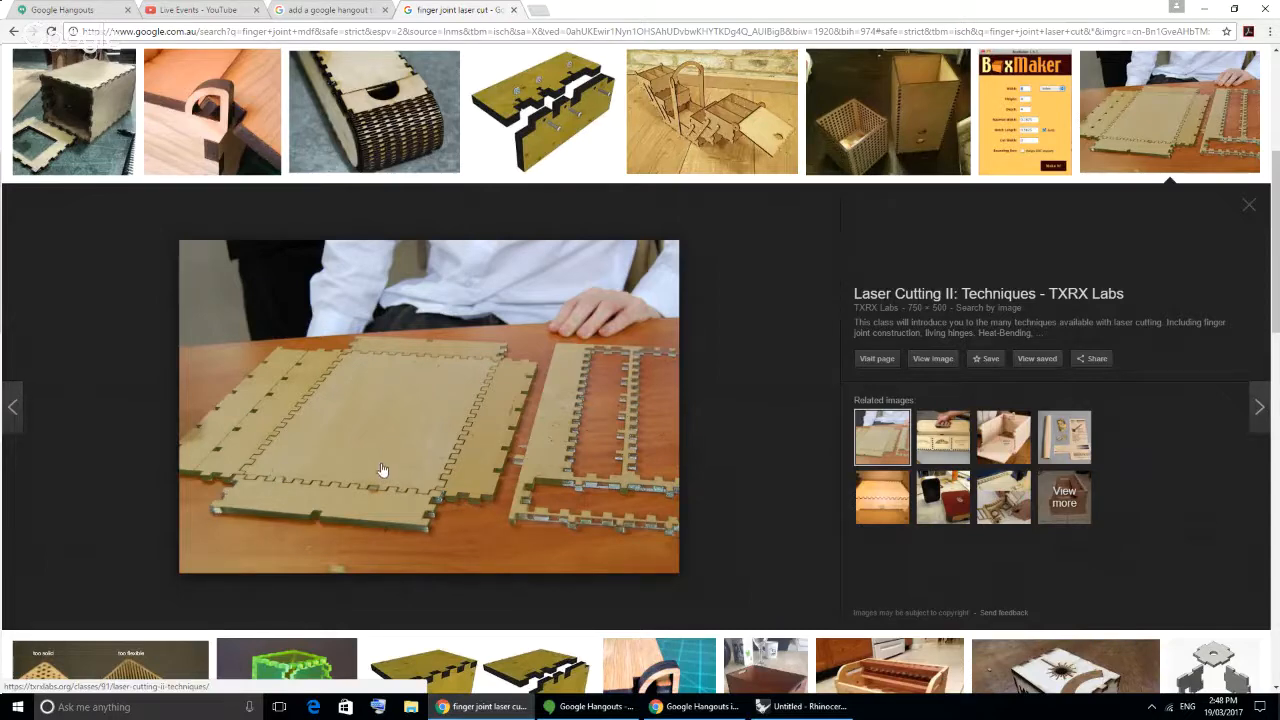
- Switch to Rhinoceros and launch Grasshopper
click(800, 706)
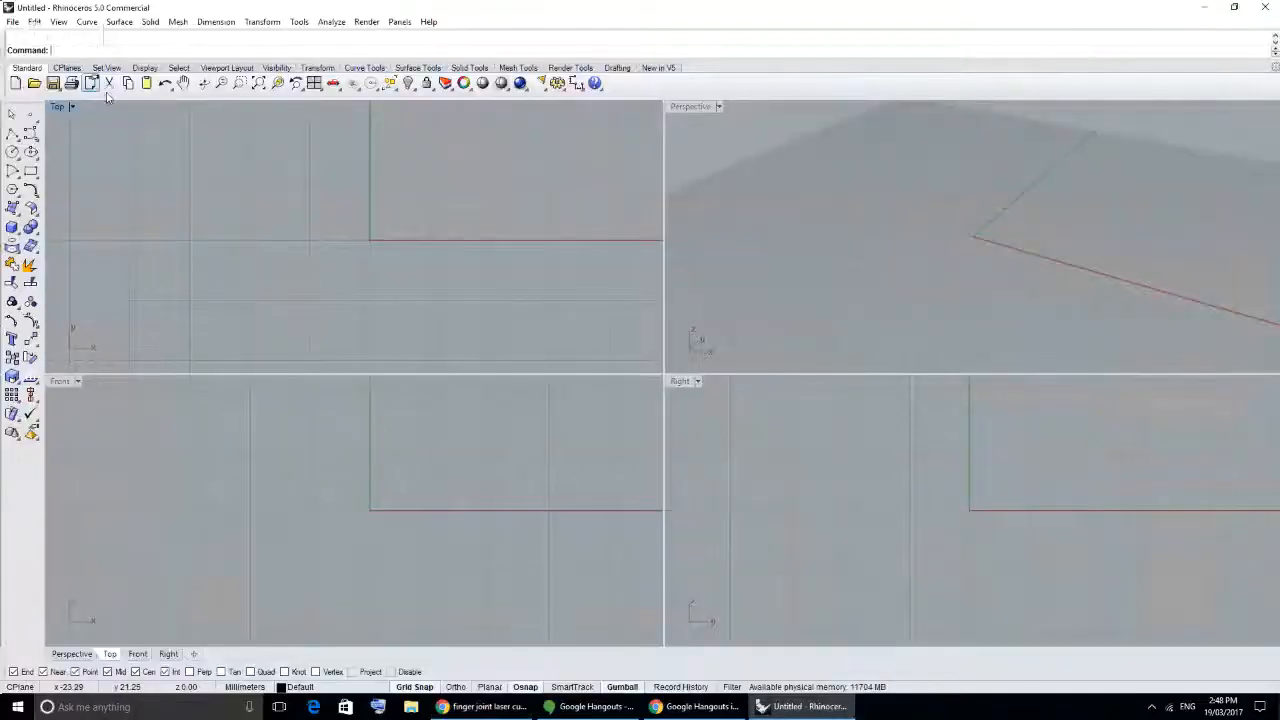
text(Grasshopper)
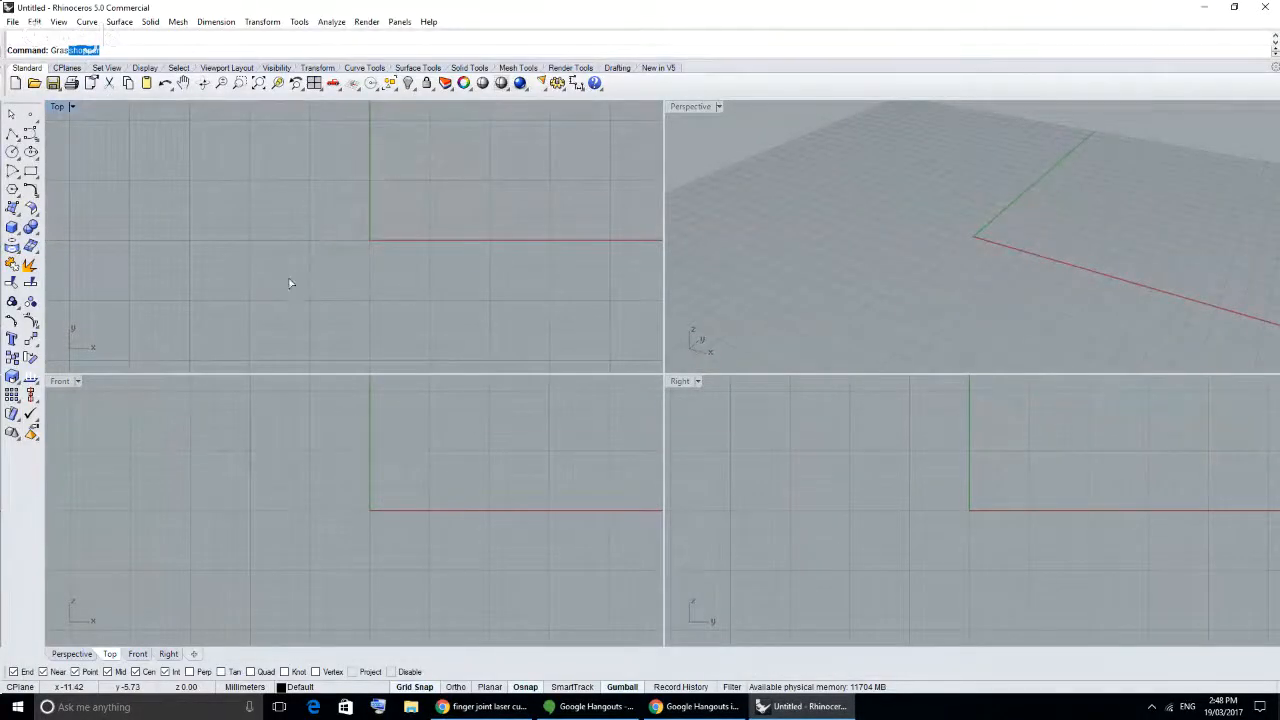
key(Return)
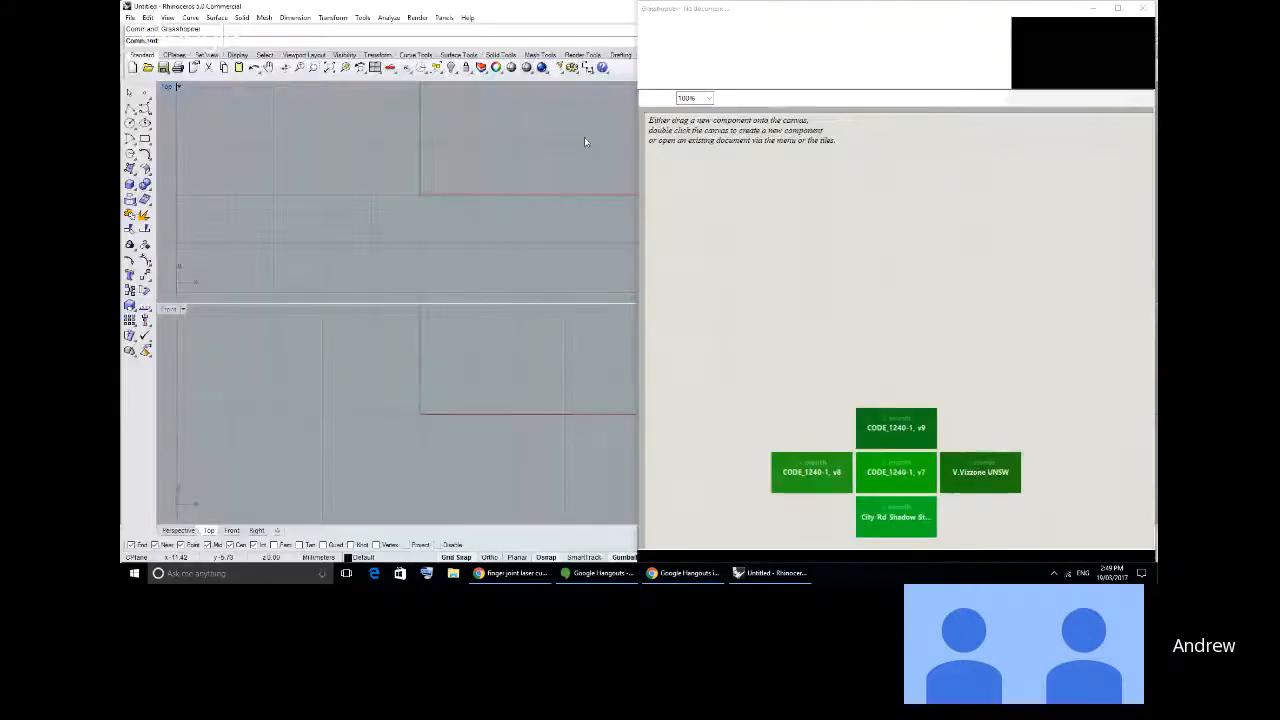
- Maximize the Perspective viewport within the Rhino window beside the Grasshopper canvas
click(832, 213)
click(468, 179)
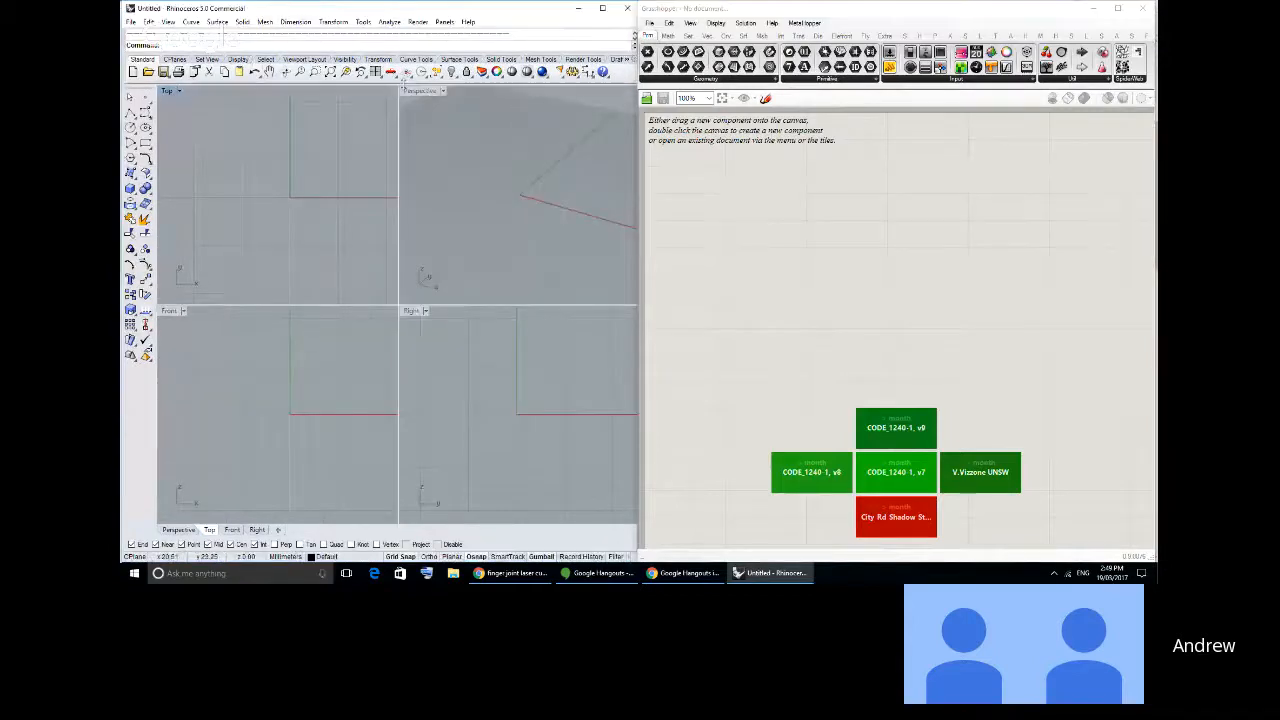
double_click(420, 90)
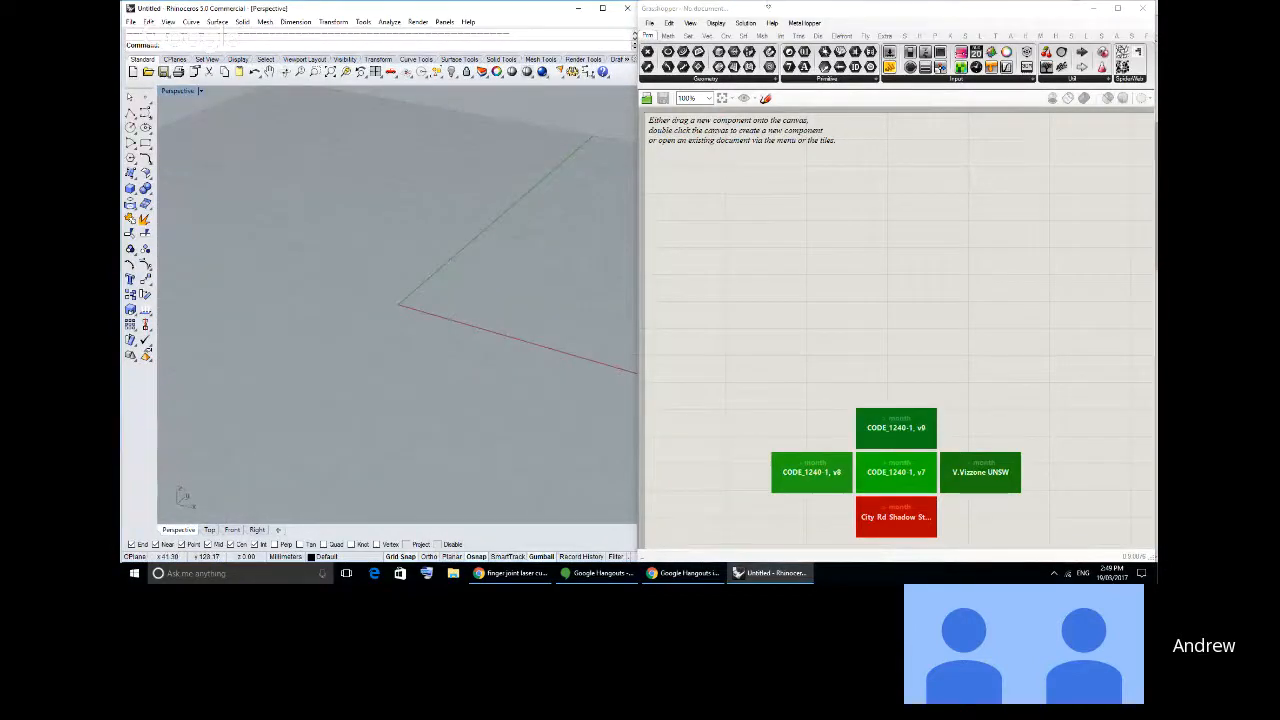
click(768, 7)
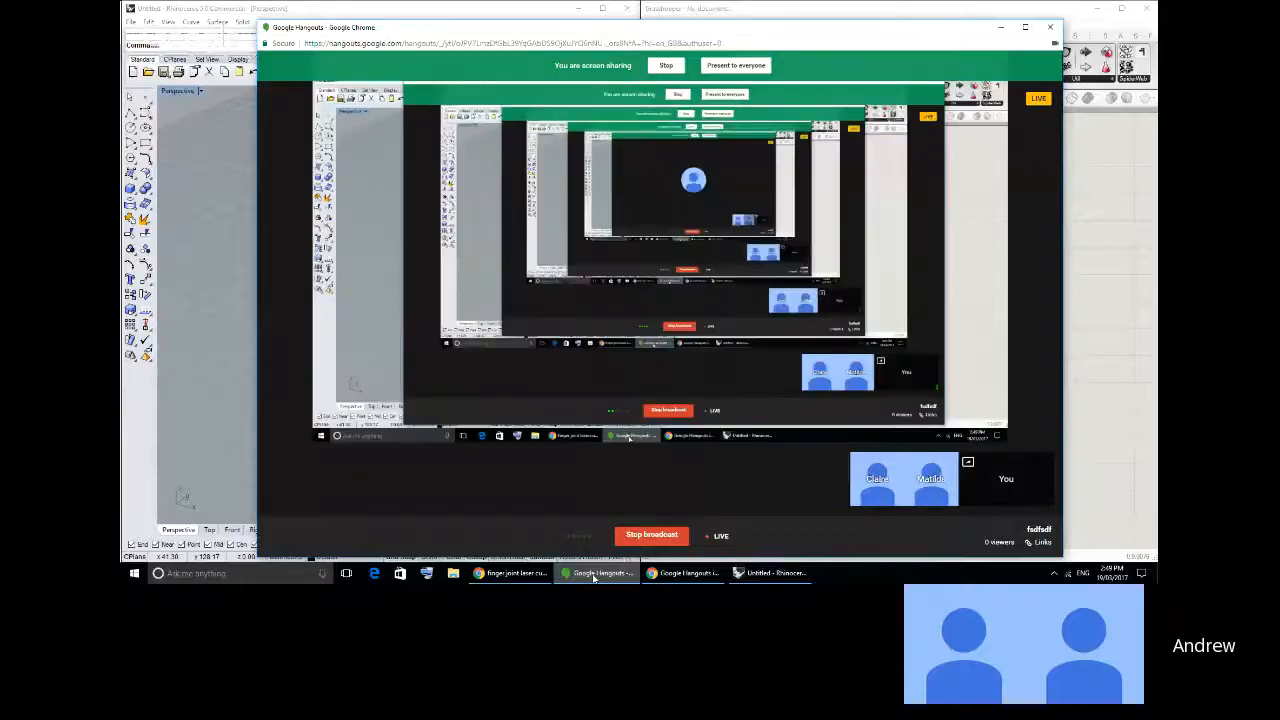
click(594, 574)
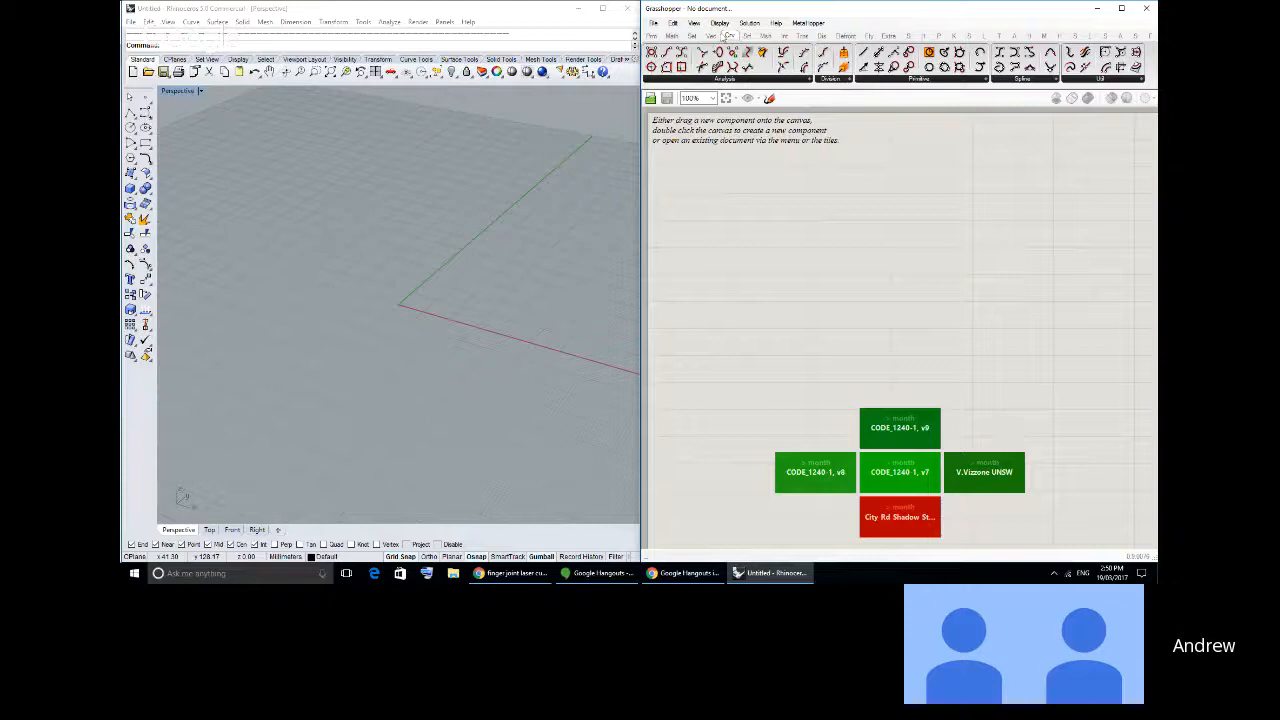
- Place a Rectangle curve component on the empty Grasshopper canvas
click(870, 80)
drag(945, 285, 703, 176)
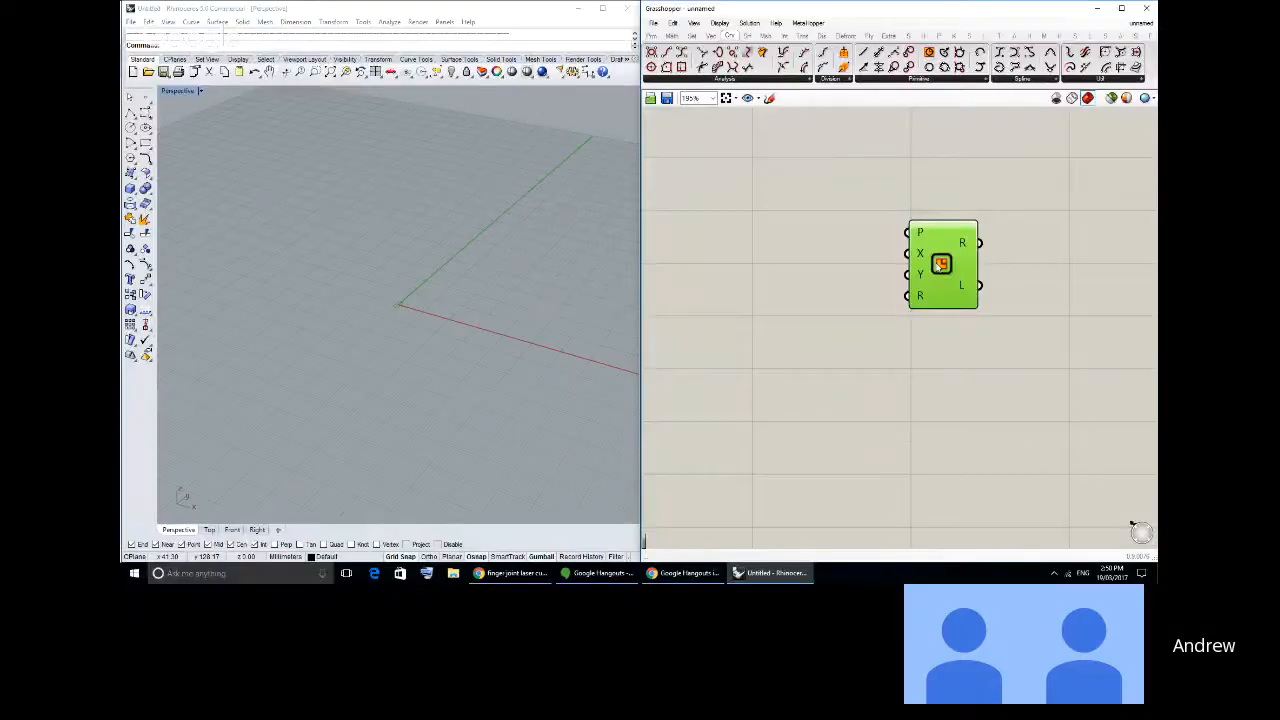
mouse_move(940, 263)
mouse_down()
mouse_move(964, 261)
mouse_move(951, 266)
mouse_up()
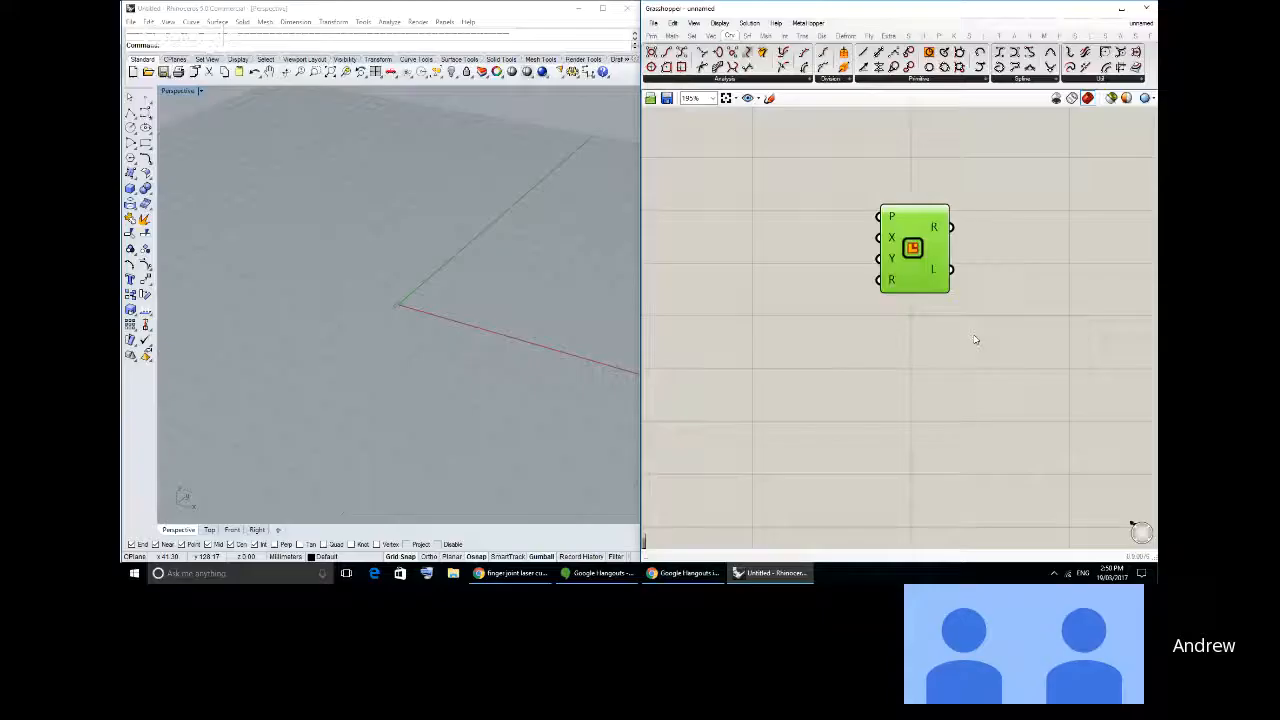
click(937, 320)
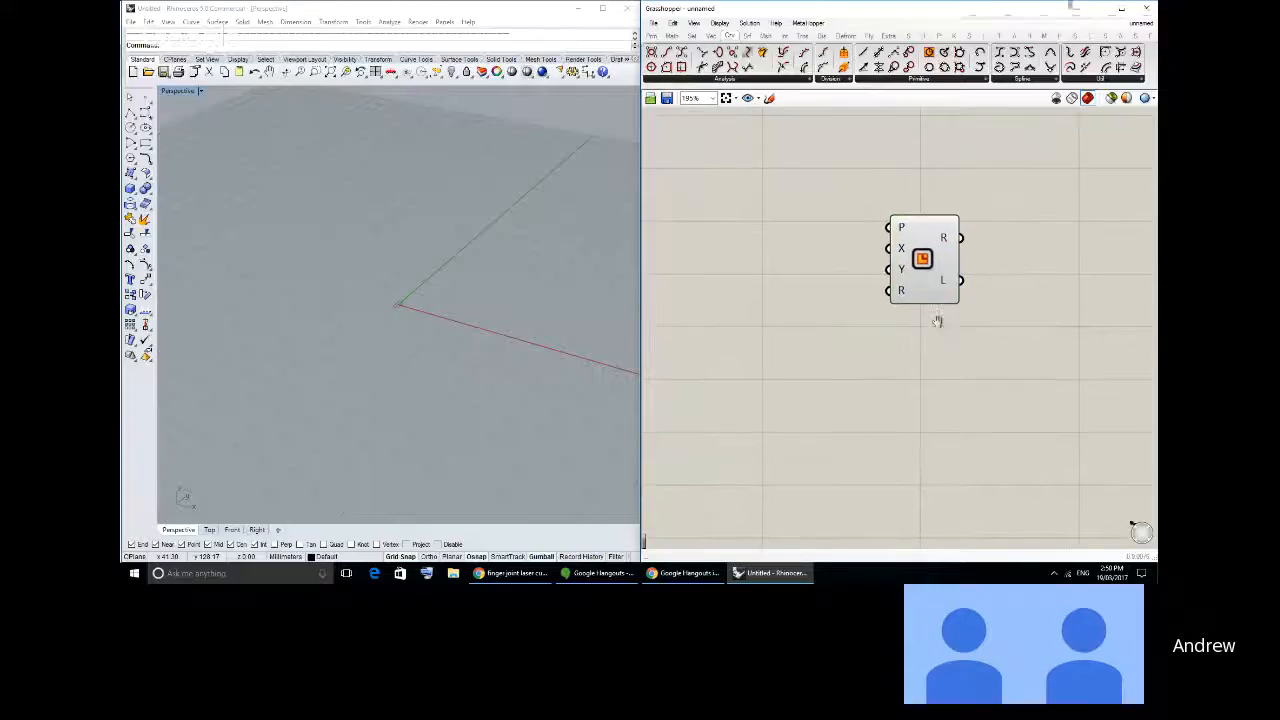
- Show the rectangle preview in the Top viewport and hide that viewport's grid
right_drag(292, 290, 329, 297)
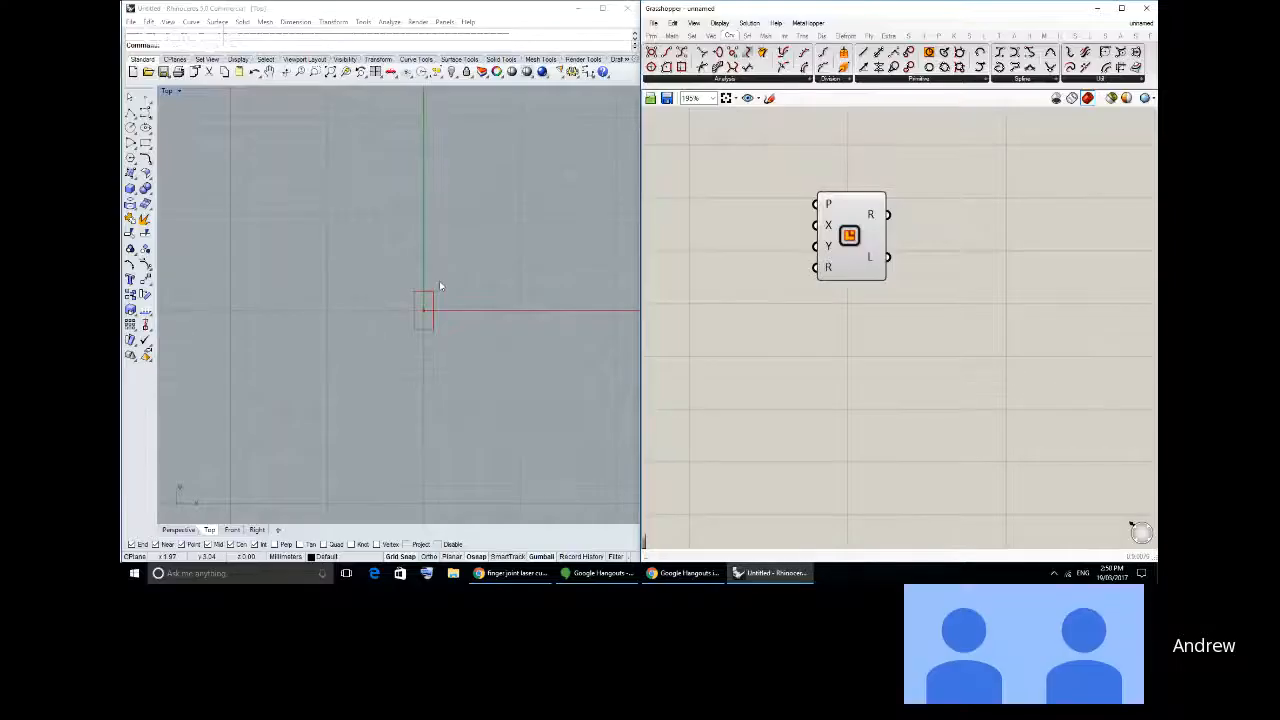
right_drag(437, 286, 428, 258)
key(F7)
right_drag(841, 242, 905, 243)
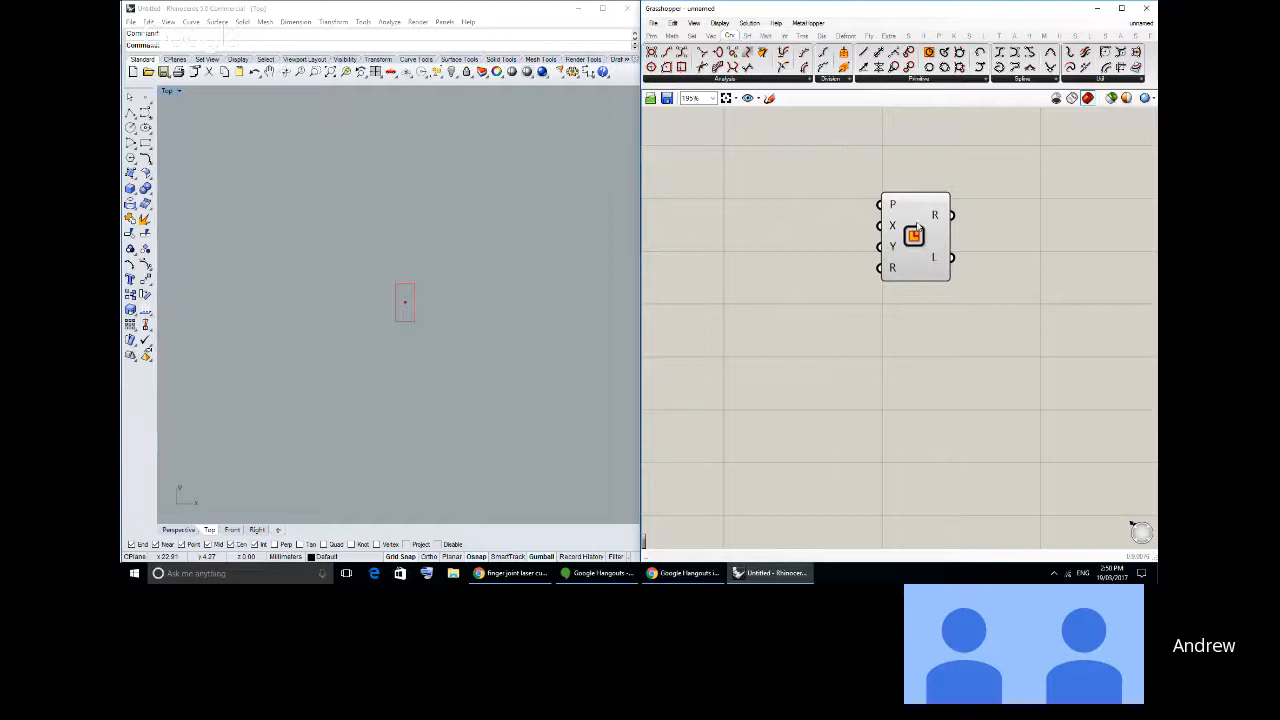
drag(923, 239, 885, 238)
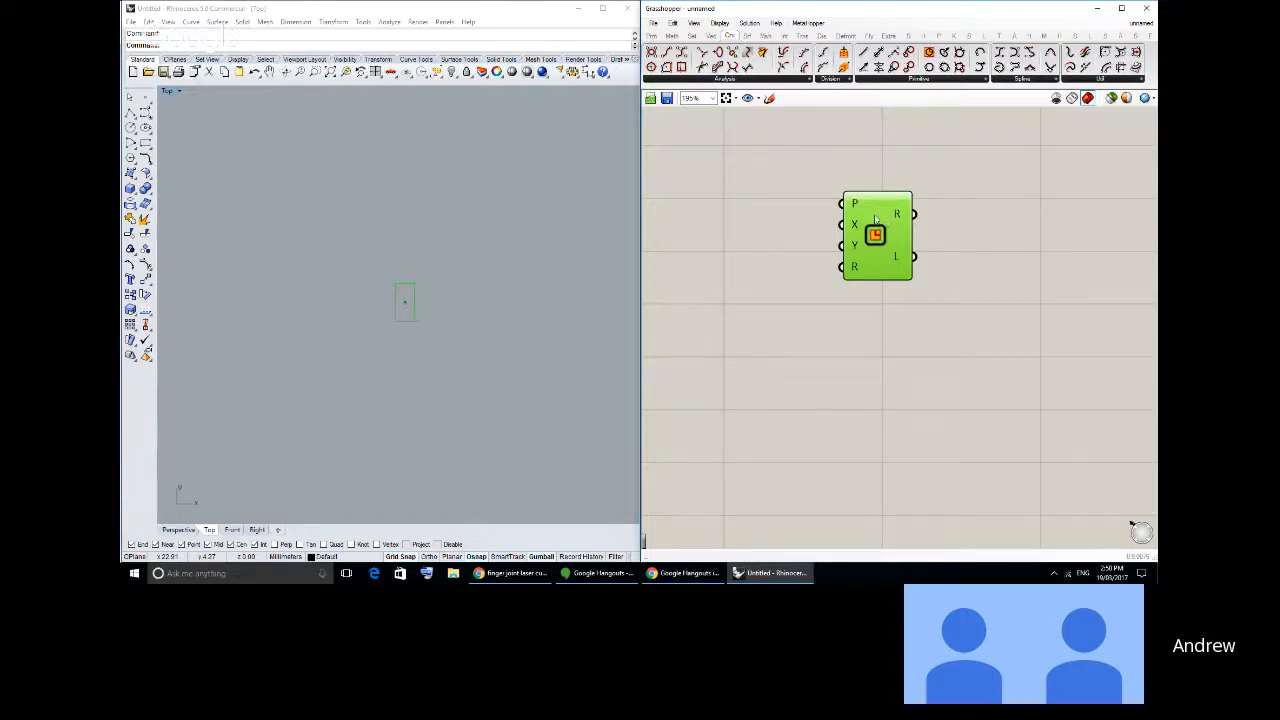
click(630, 578)
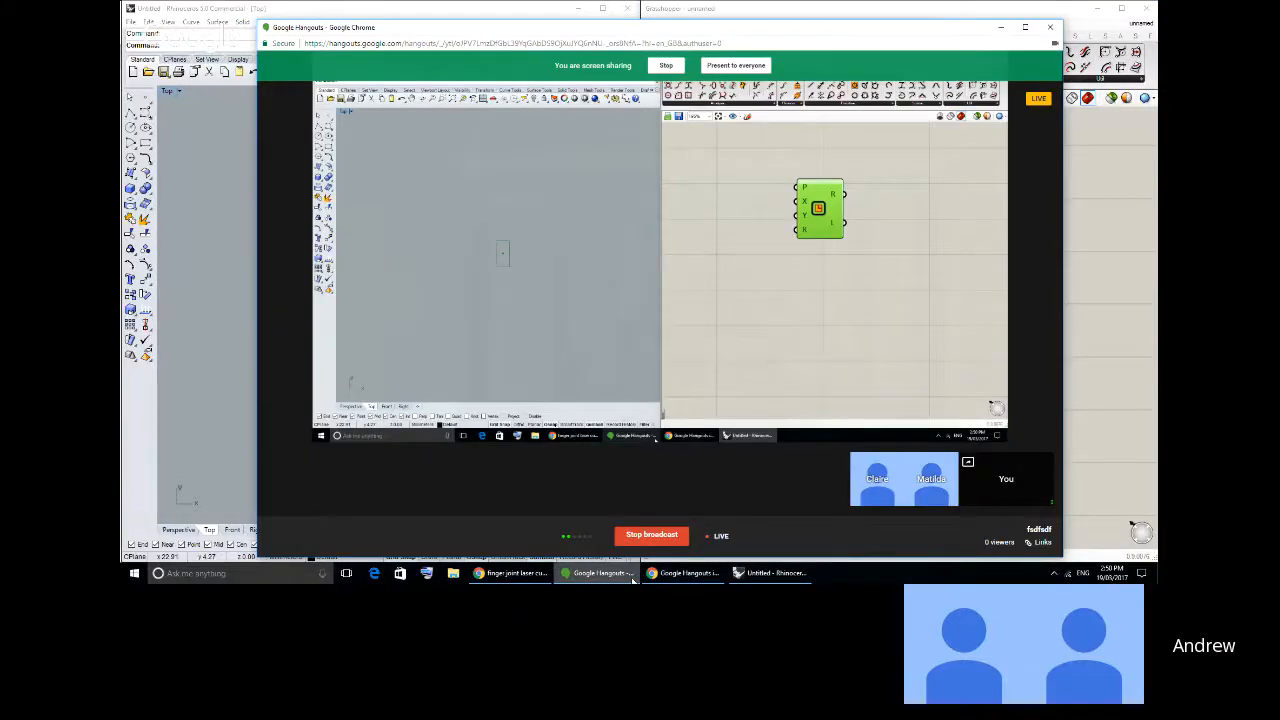
click(632, 578)
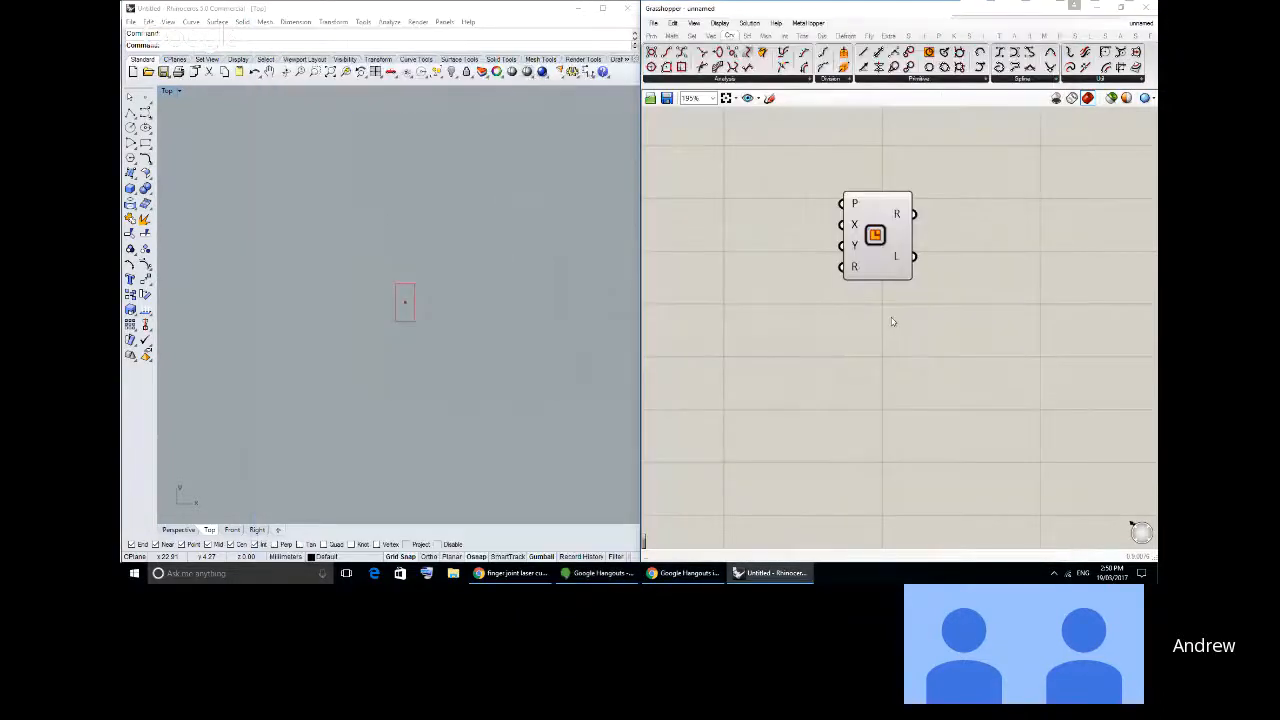
drag(879, 250, 868, 234)
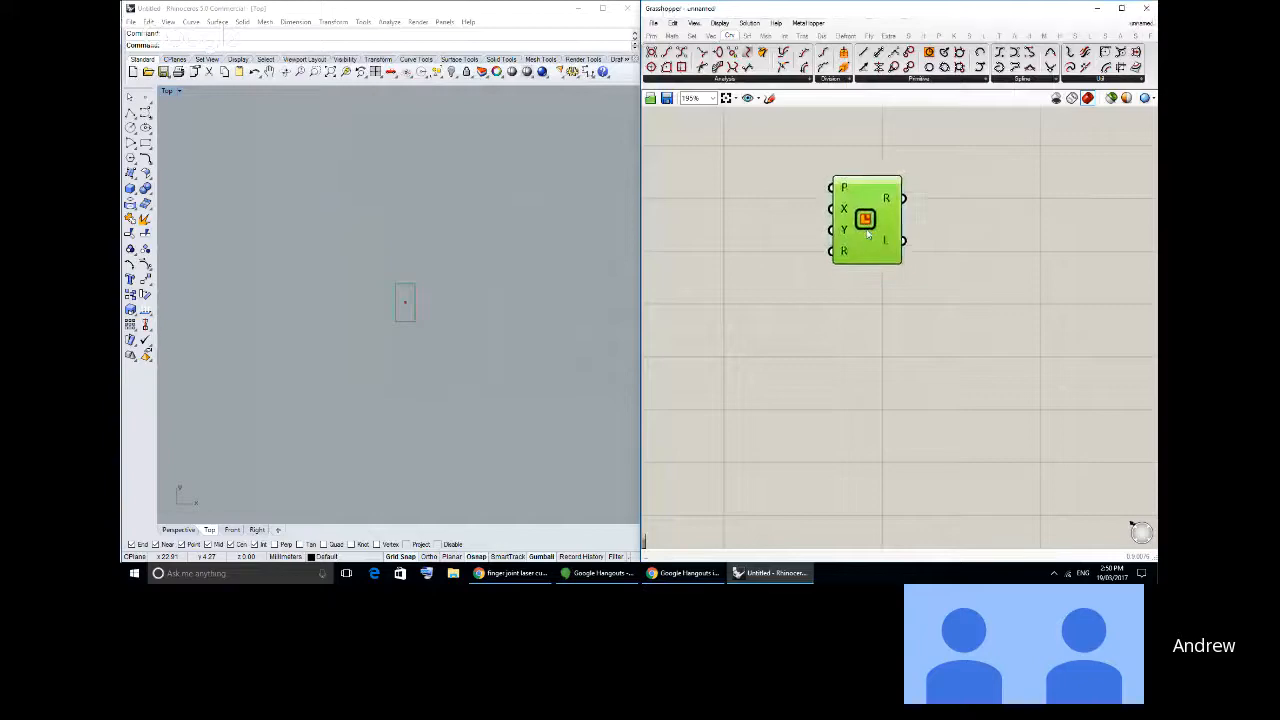
click(919, 290)
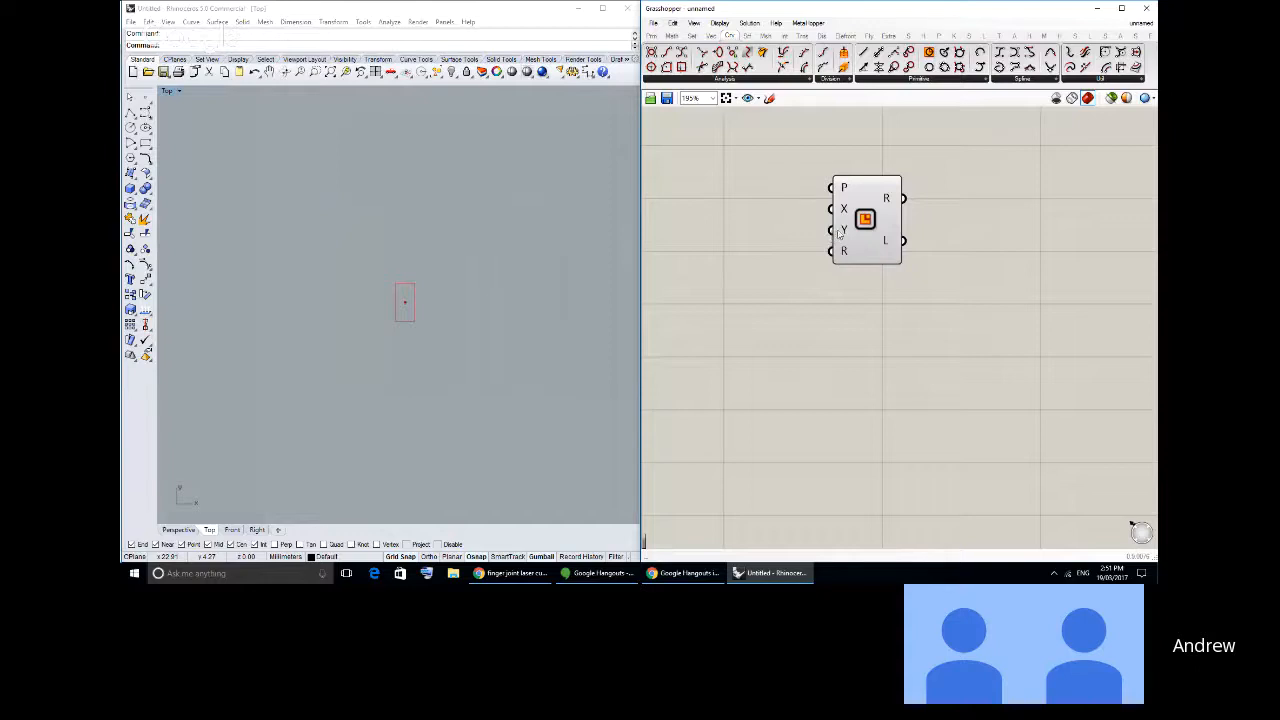
- Move the Rectangle component to free up space at its inputs and place two number sliders there
mouse_move(846, 231)
drag(862, 232, 938, 276)
click(850, 198)
click(652, 36)
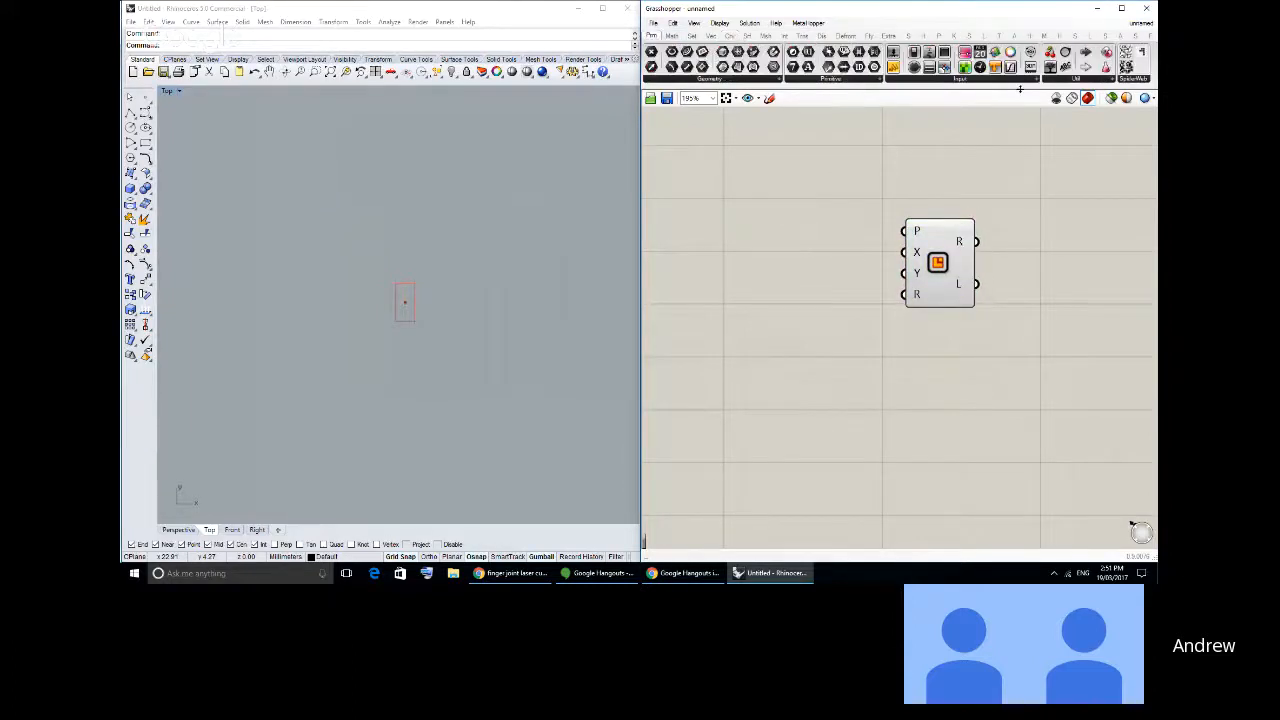
drag(1020, 89, 808, 298)
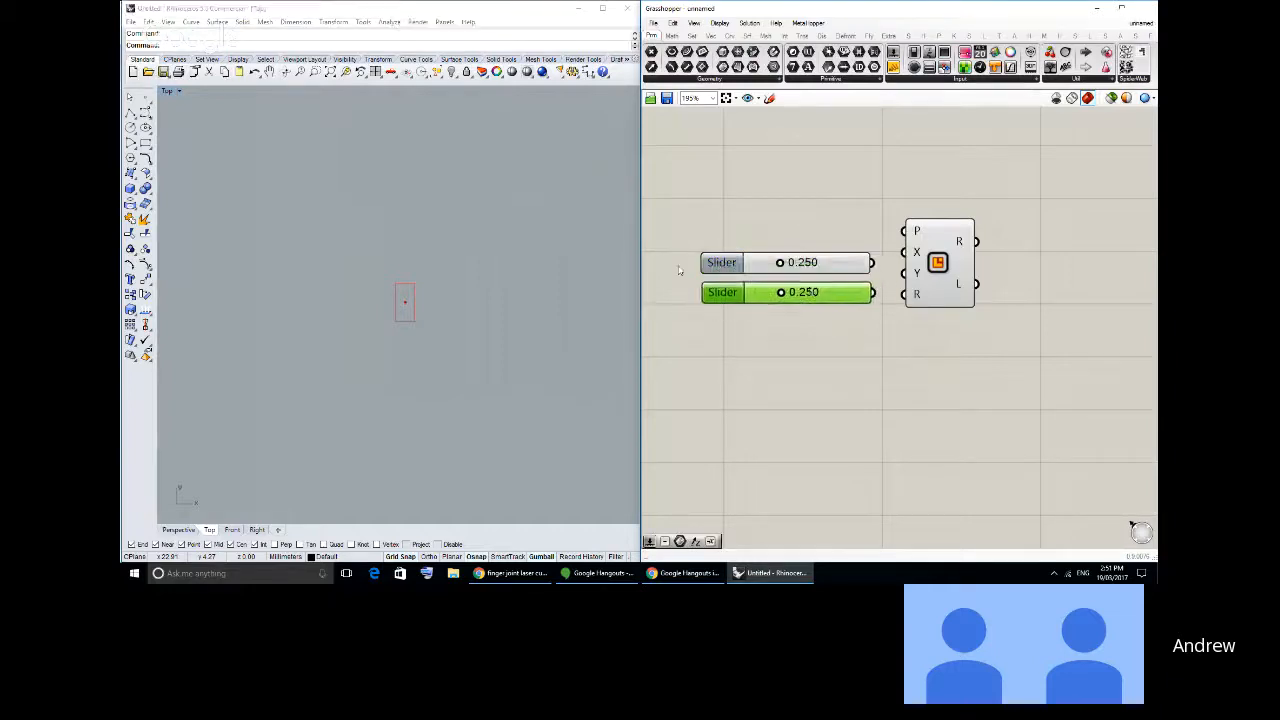
- Set the upper number slider's maximum to 200
click(718, 268)
double_click(718, 266)
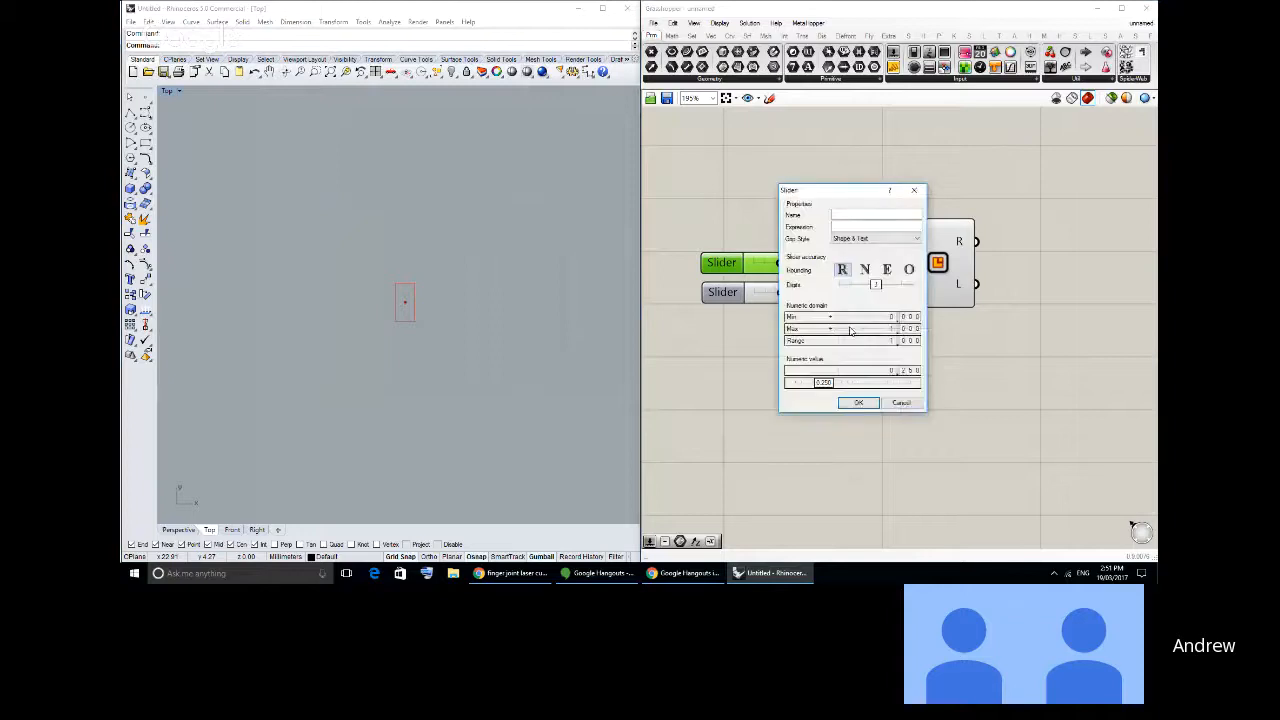
double_click(871, 332)
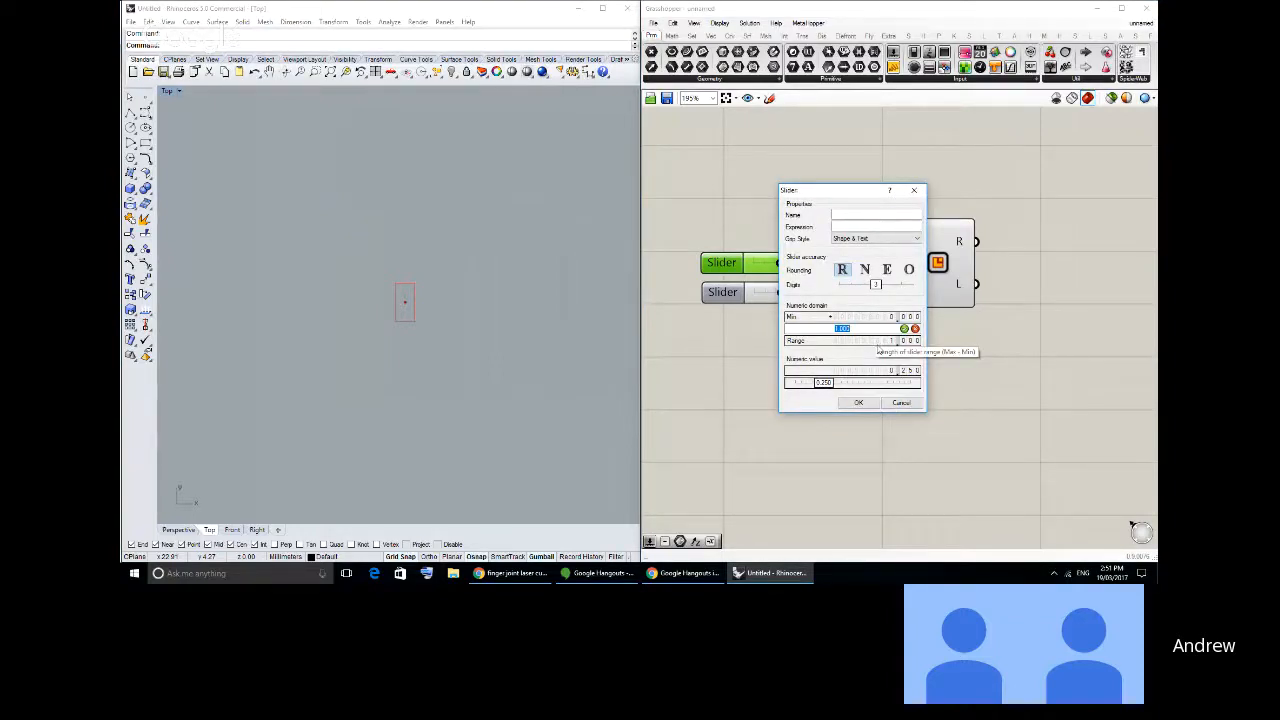
text(2)
click(904, 328)
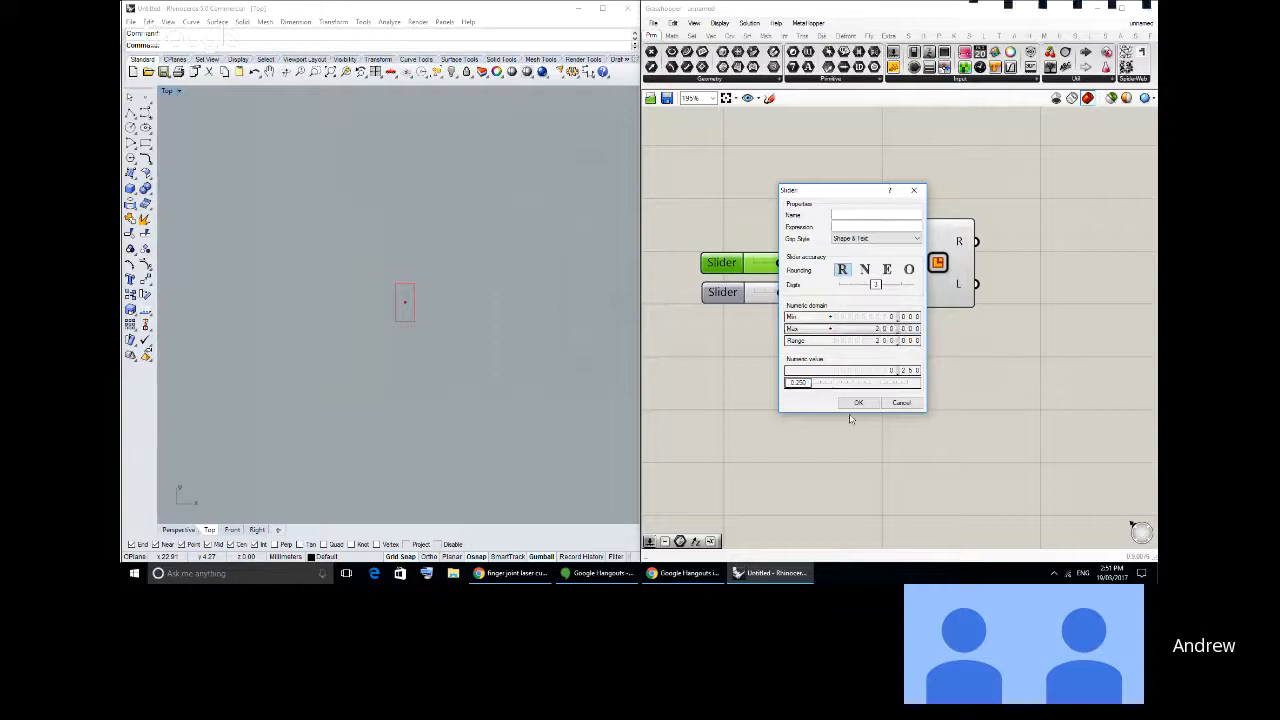
click(858, 402)
- Set the lower number slider's maximum to 100
click(731, 299)
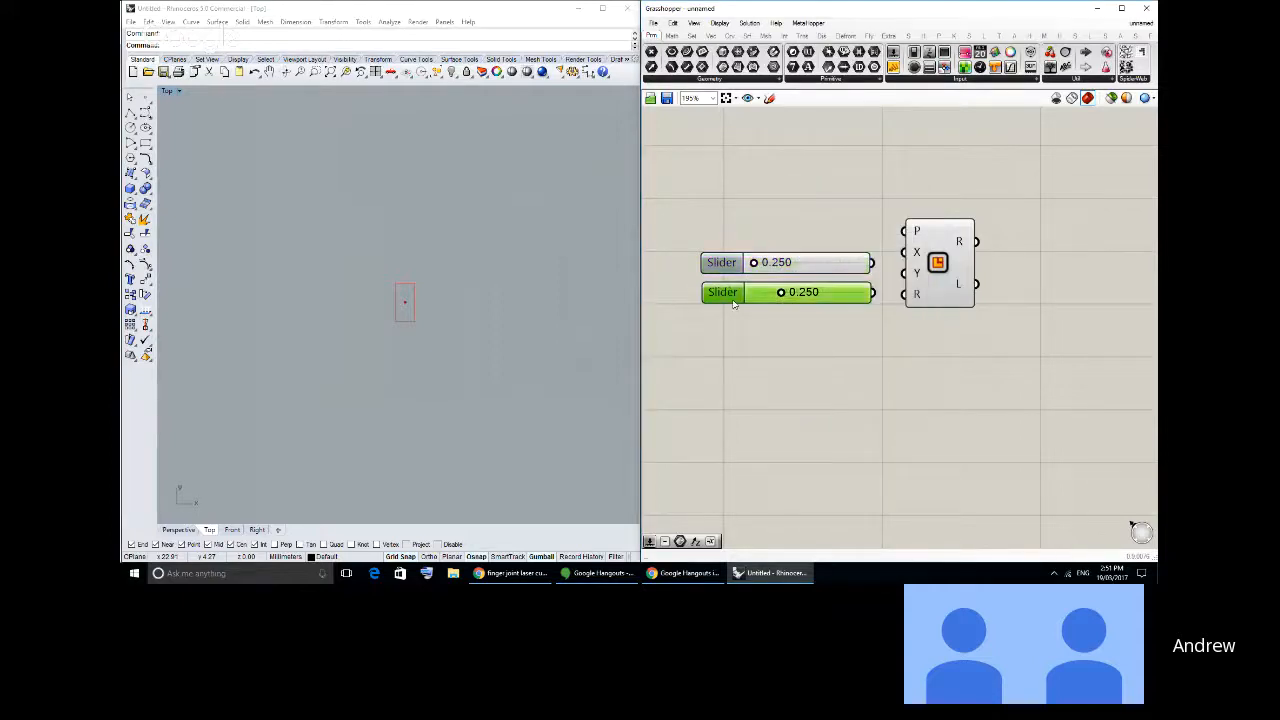
double_click(733, 304)
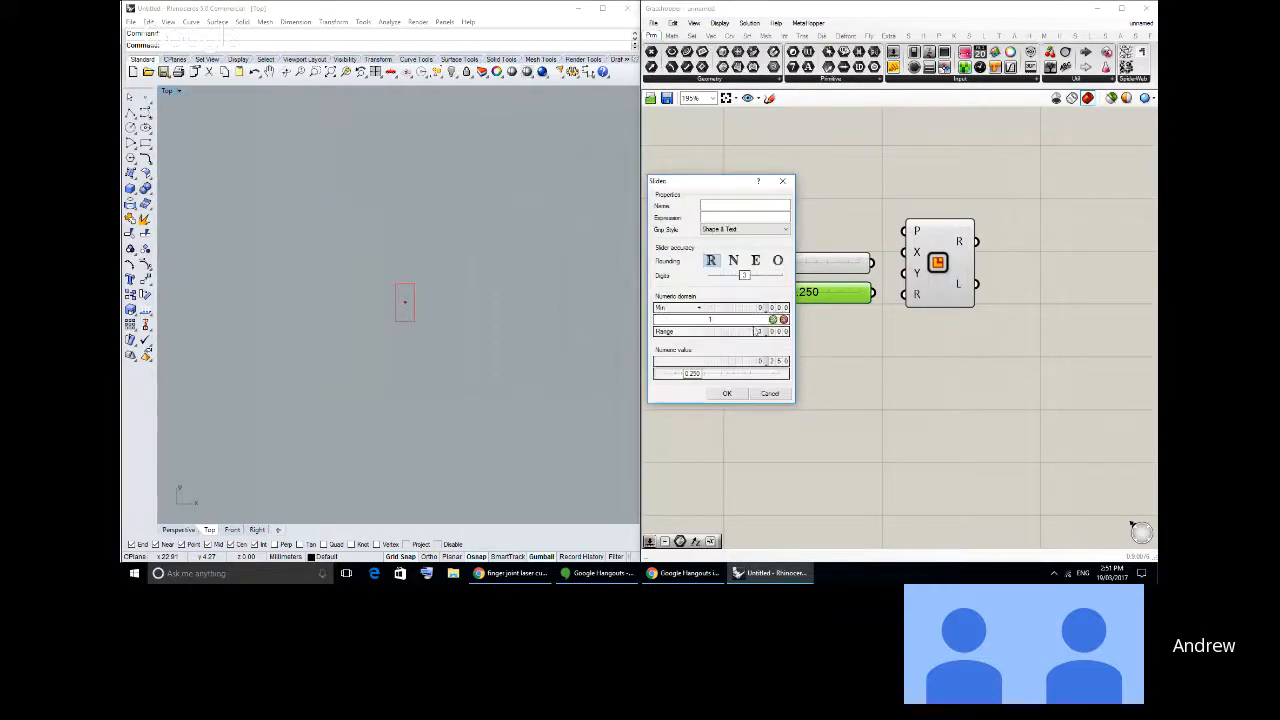
double_click(765, 319)
text(100)
click(773, 319)
click(727, 393)
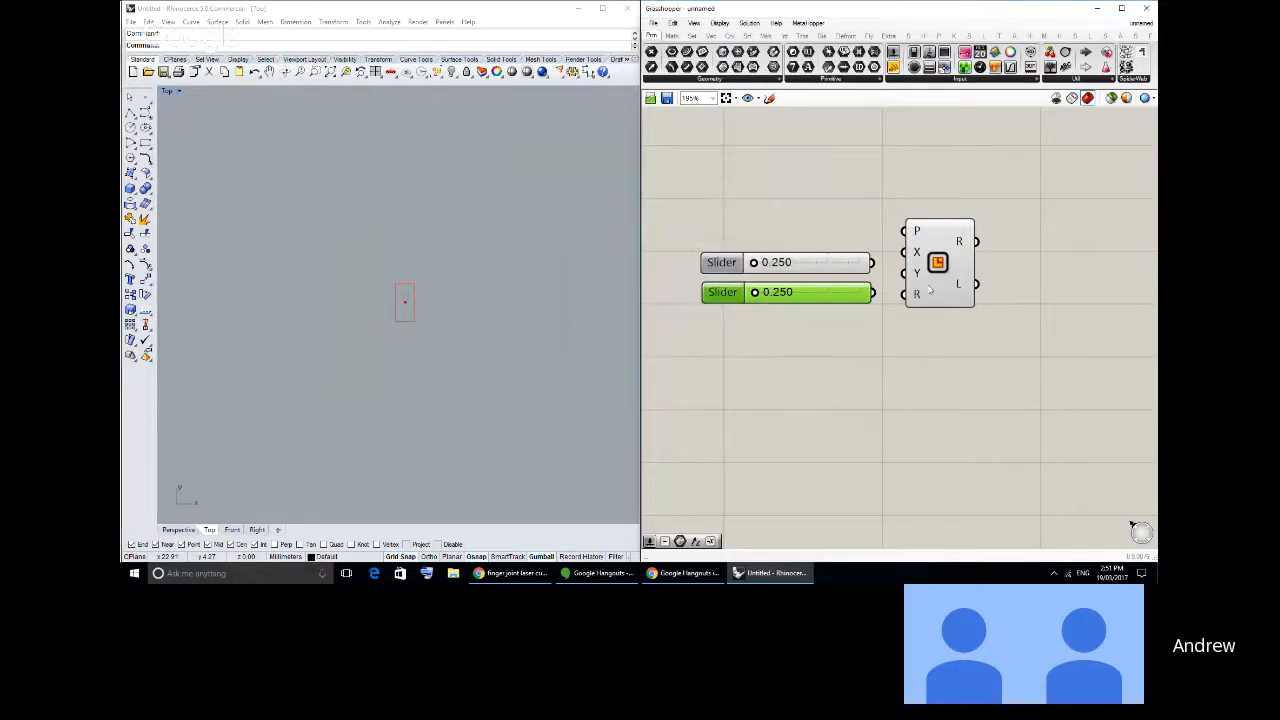
- Connect the upper slider to the Rectangle's X size input and the lower slider to its Y size input
drag(875, 265, 904, 252)
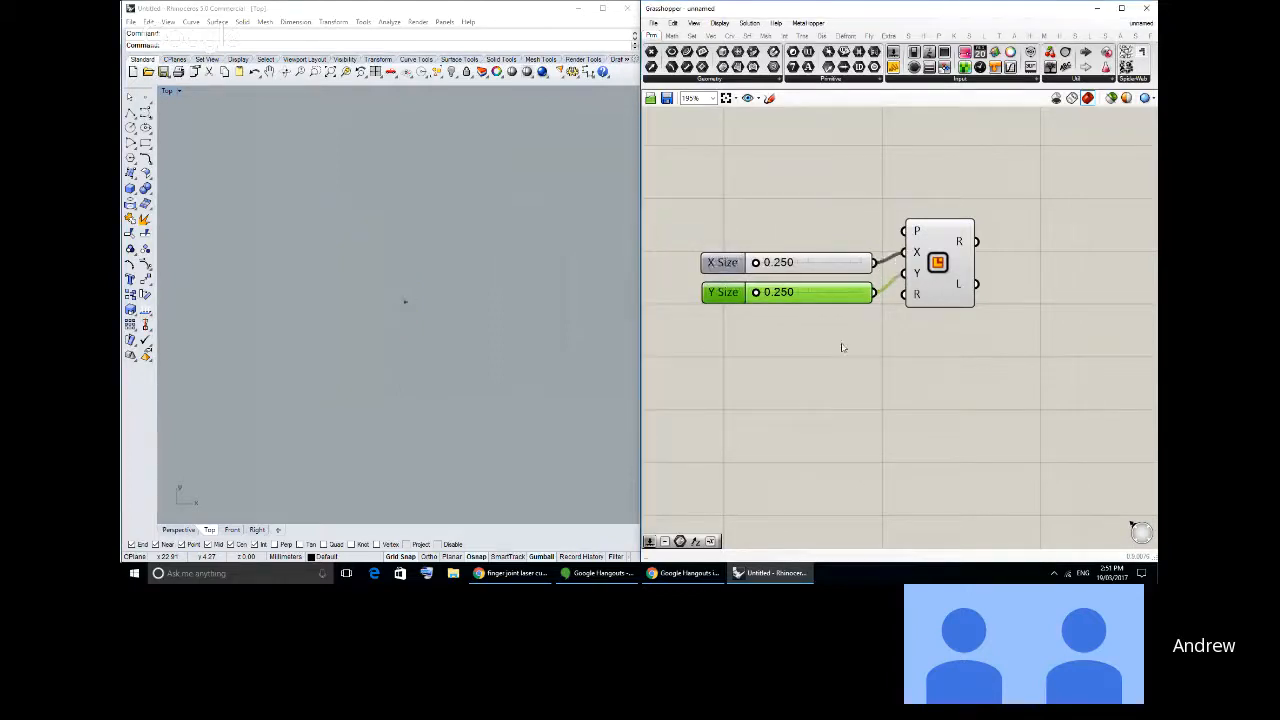
right_drag(843, 347, 868, 344)
click(367, 333)
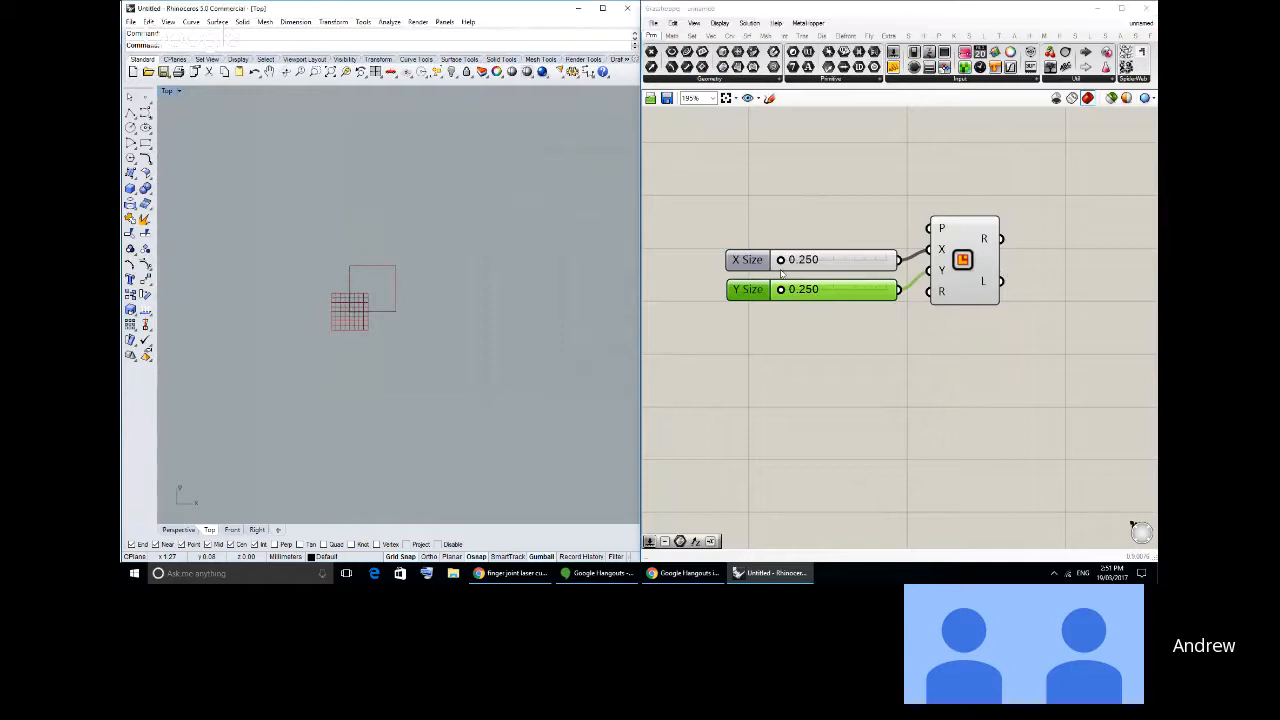
- Set the Y Size slider to 60 and the X Size slider to 100
drag(781, 260, 810, 290)
double_click(853, 289)
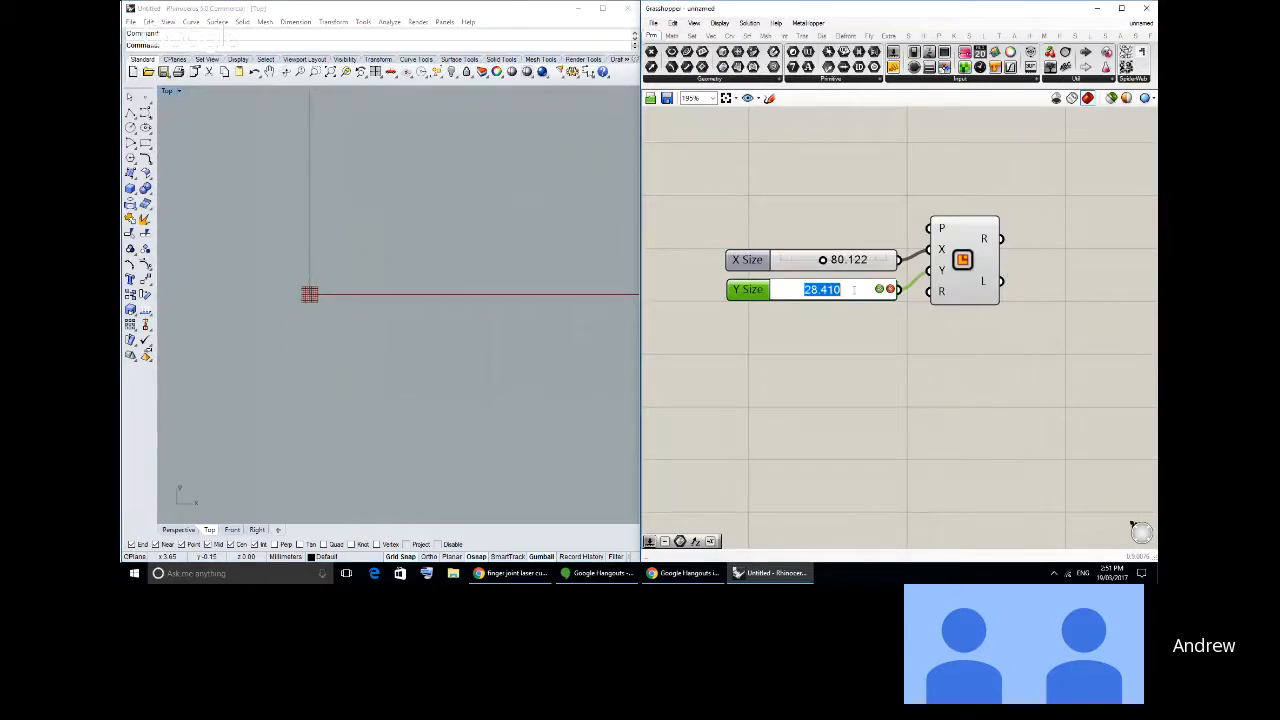
text(60)
click(879, 289)
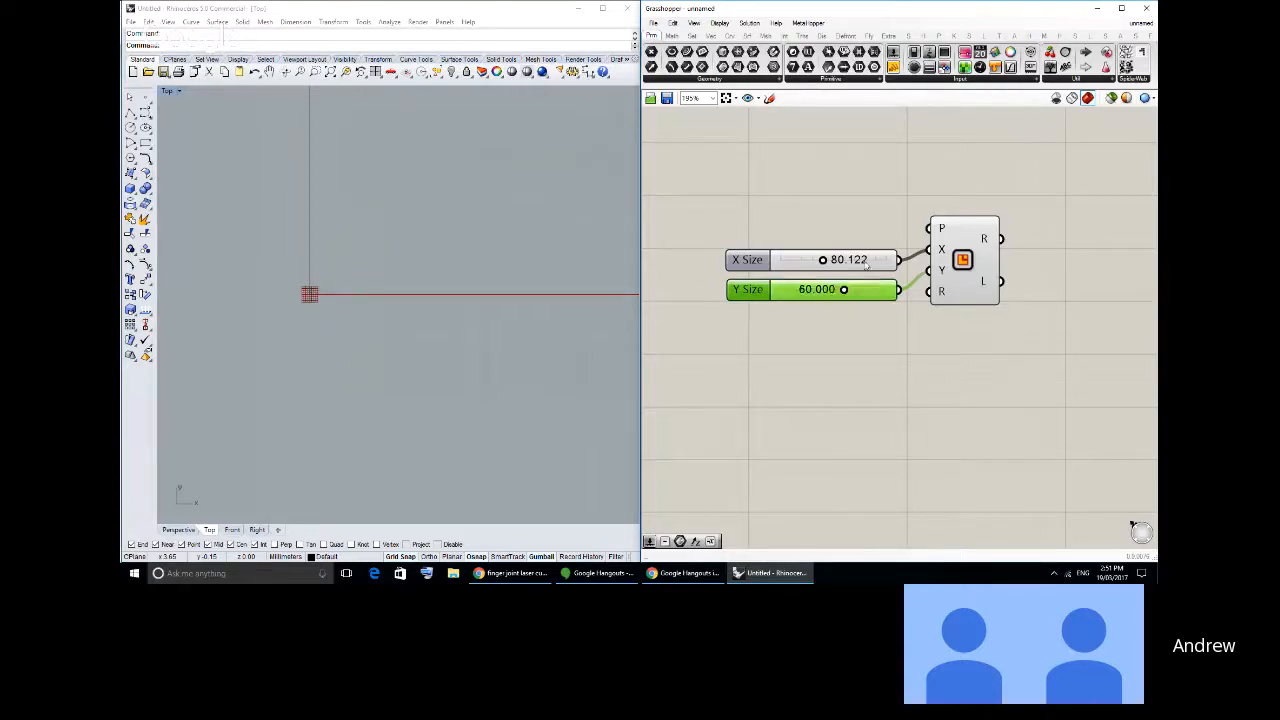
double_click(866, 261)
text(100)
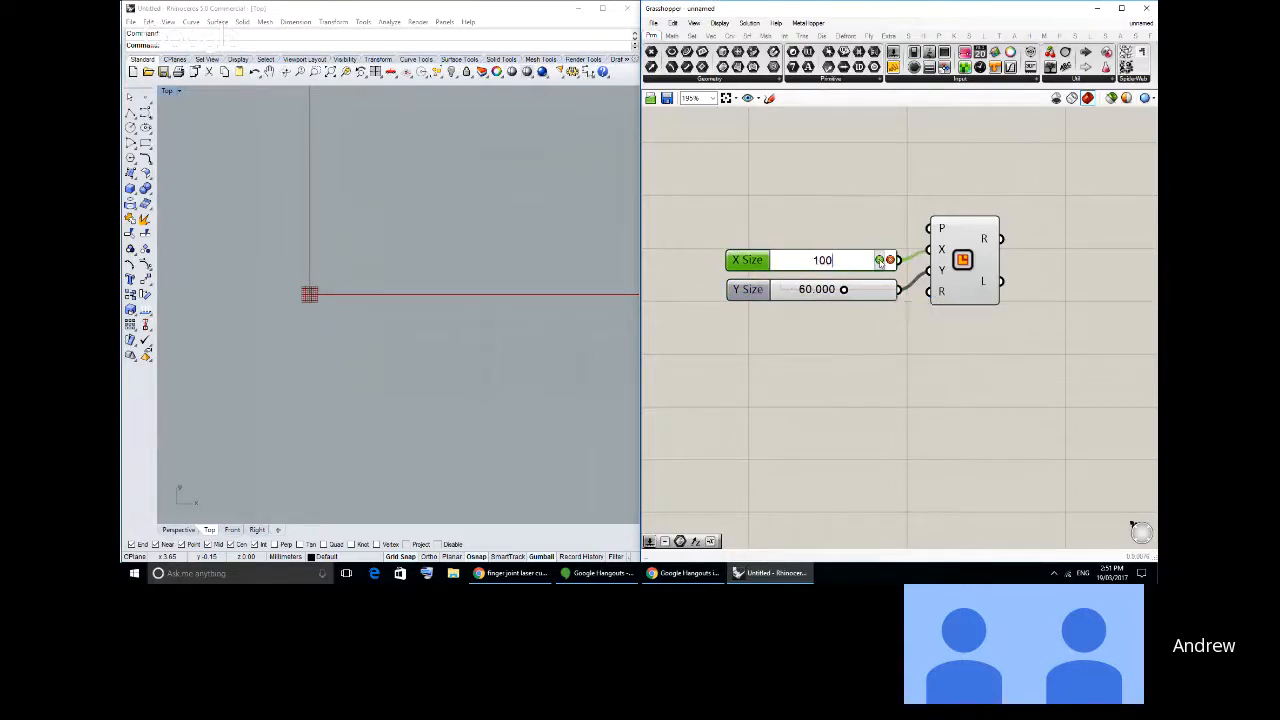
click(879, 260)
right_drag(345, 262, 450, 311)
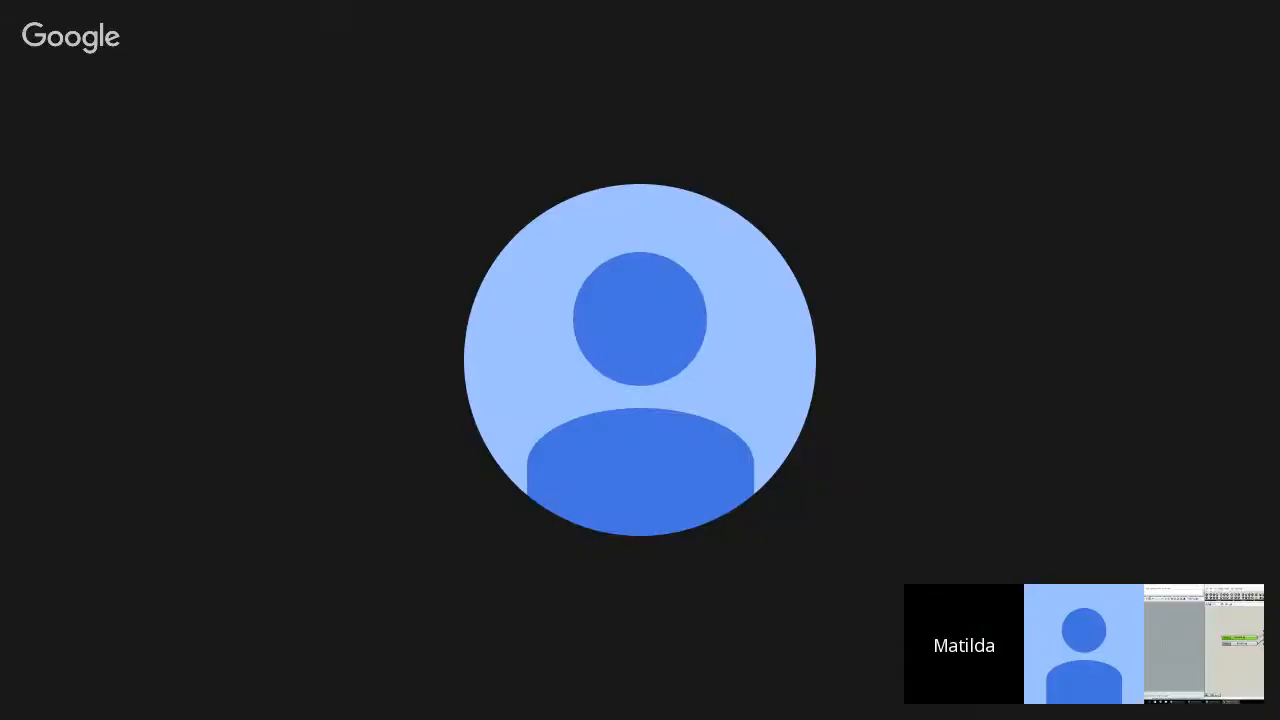
key(ctrl+alt+e)
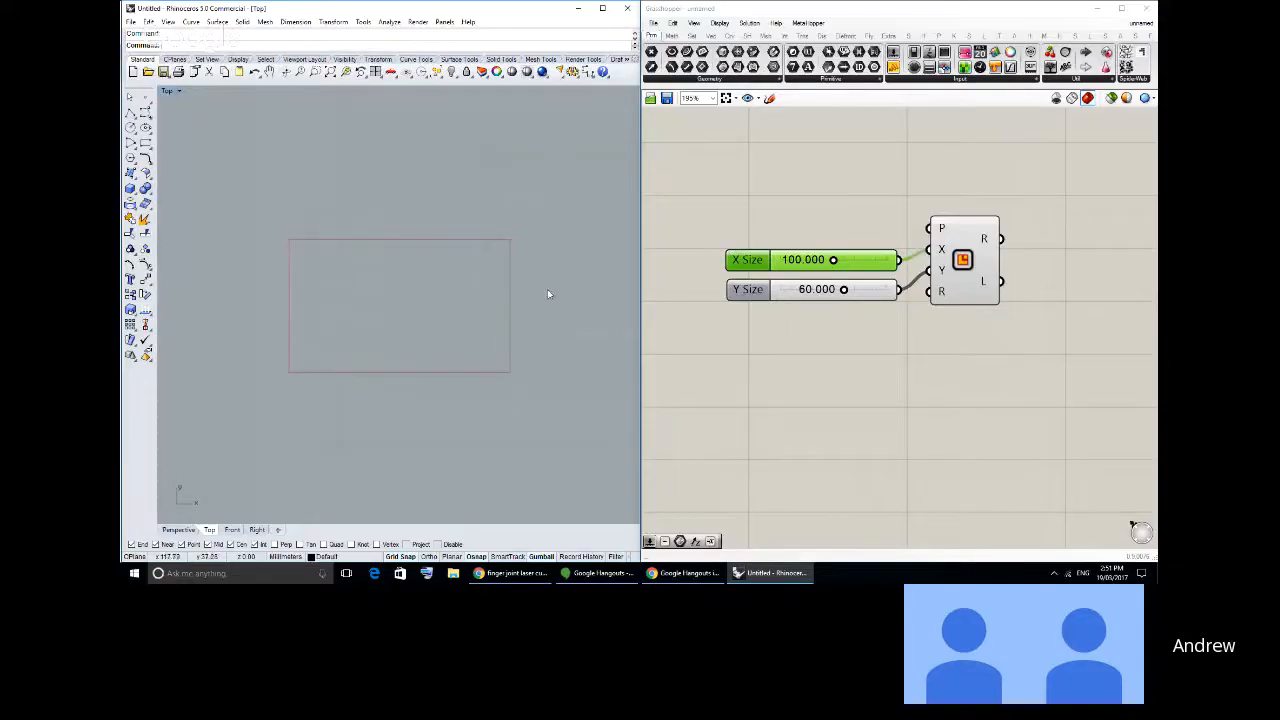
- Shift the Rectangle component slightly away from its sliders and place a Construct Point component above the sliders
drag(970, 256, 981, 267)
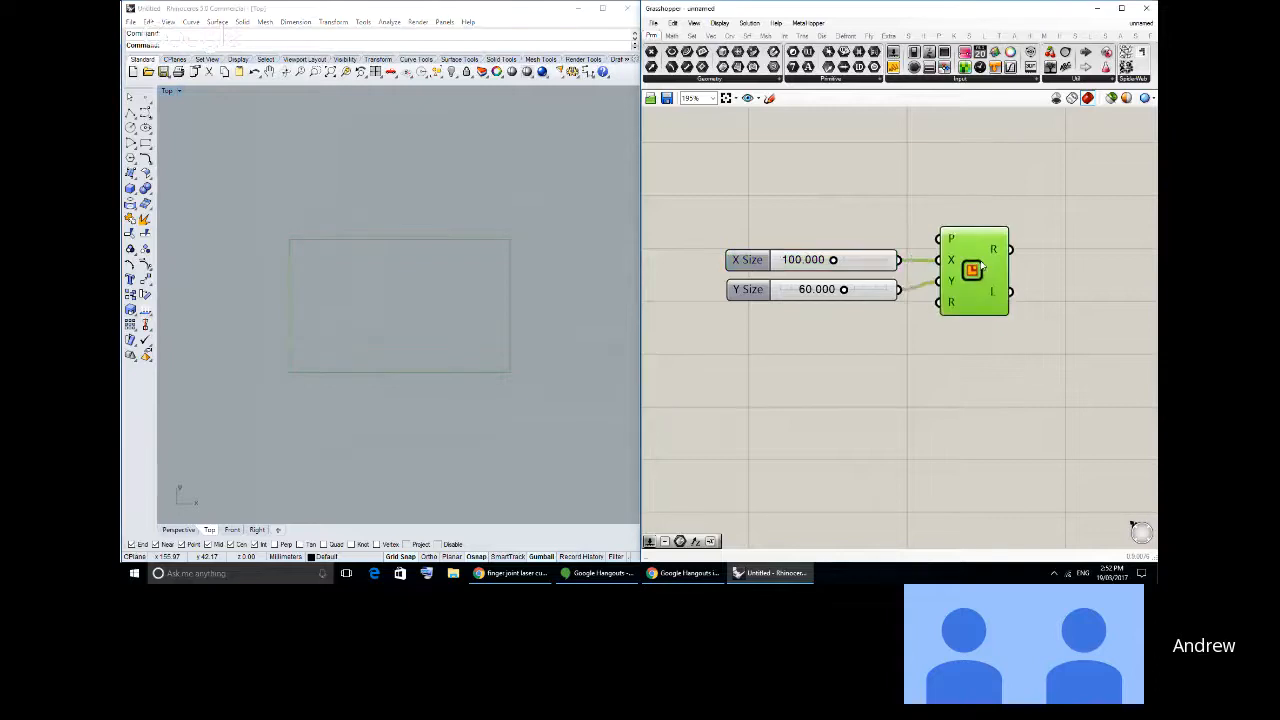
click(771, 151)
right_drag(901, 156, 903, 174)
click(711, 36)
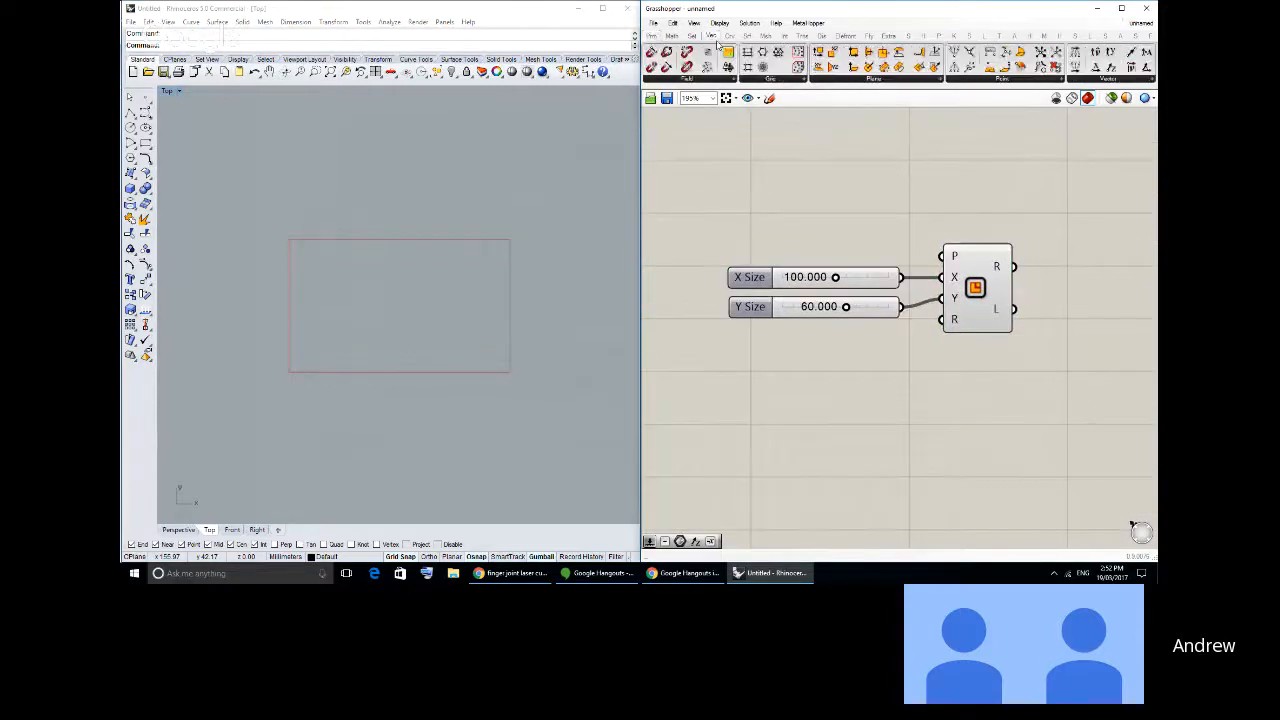
drag(954, 51, 844, 182)
click(920, 214)
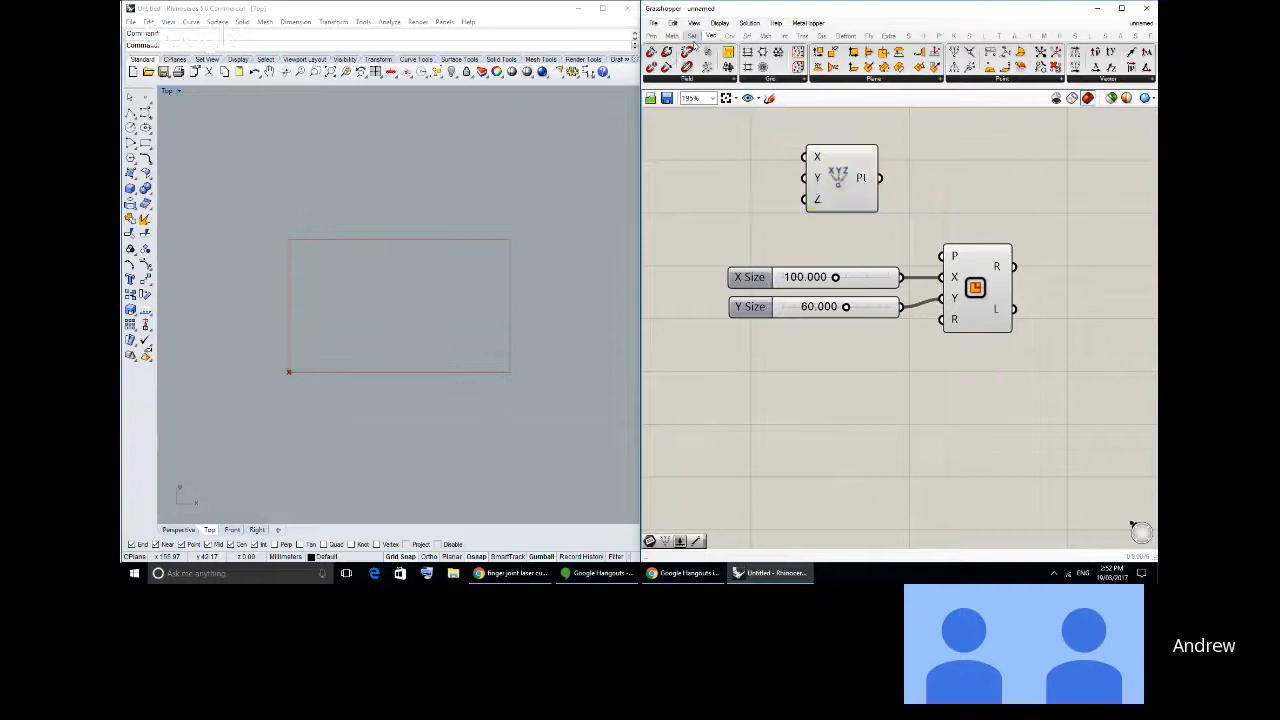
- Place a Series component beside Construct Point and connect its output to the point's Y input
click(692, 36)
drag(828, 67, 731, 181)
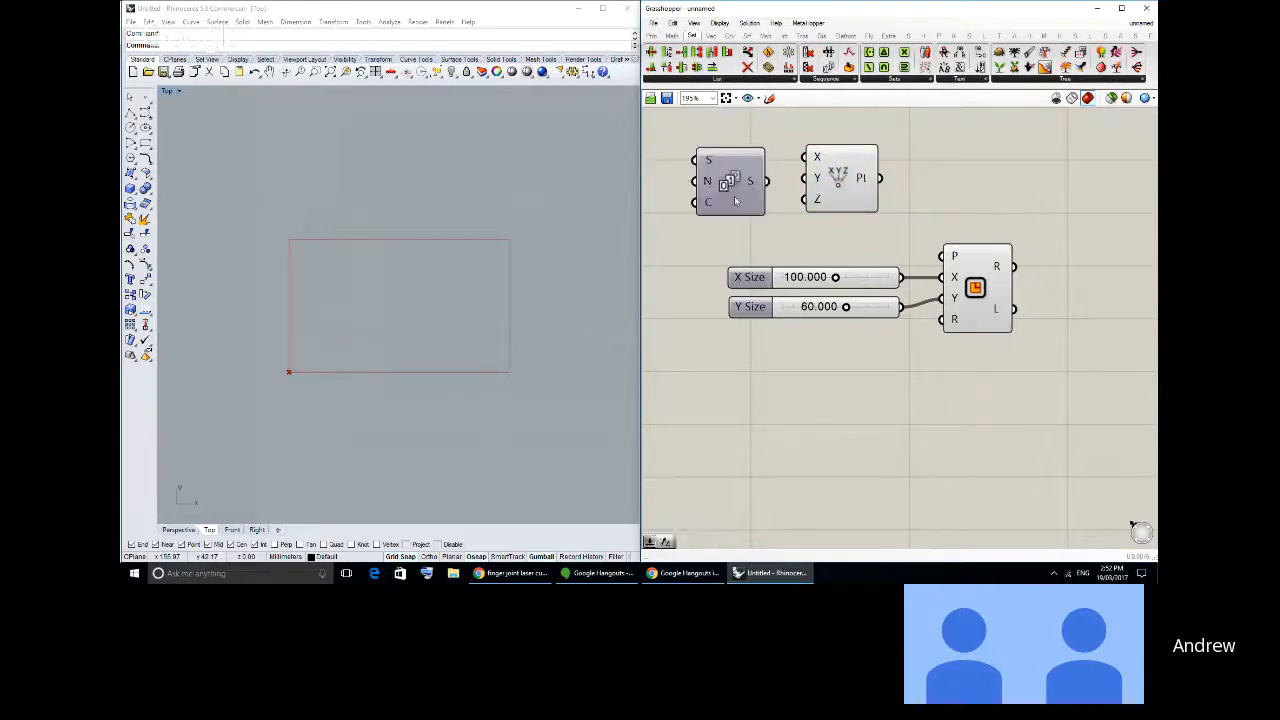
right_drag(682, 157, 806, 146)
click(651, 36)
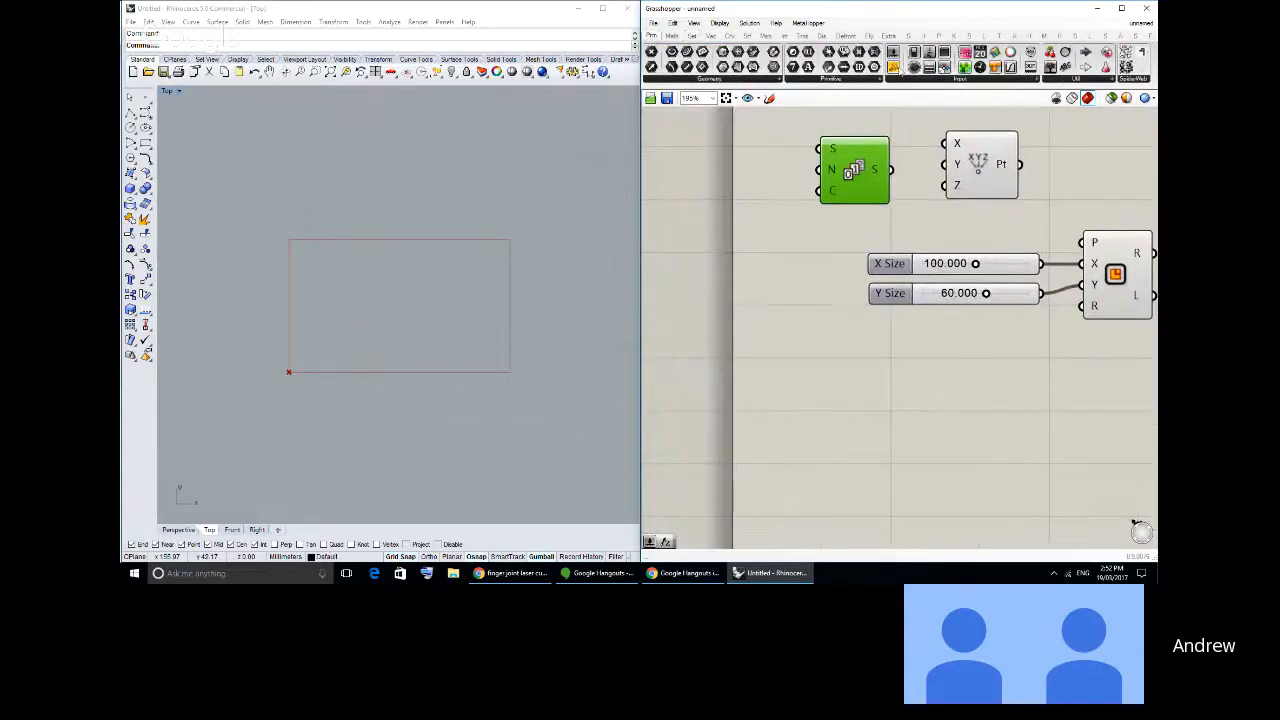
drag(899, 70, 944, 165)
scroll(968, 220, down, 3)
key(Delete)
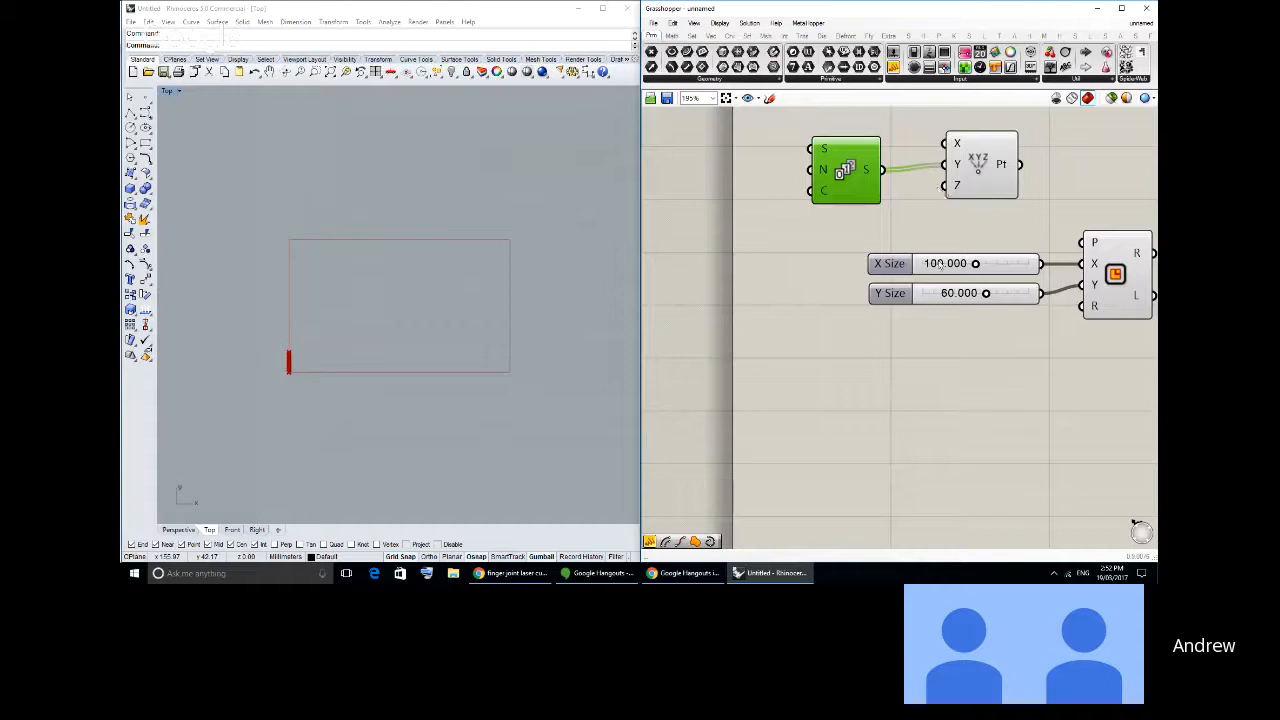
- Move the Y Size slider out ahead of the Series component and also connect it to the Series step input (N)
drag(949, 292, 701, 289)
click(812, 342)
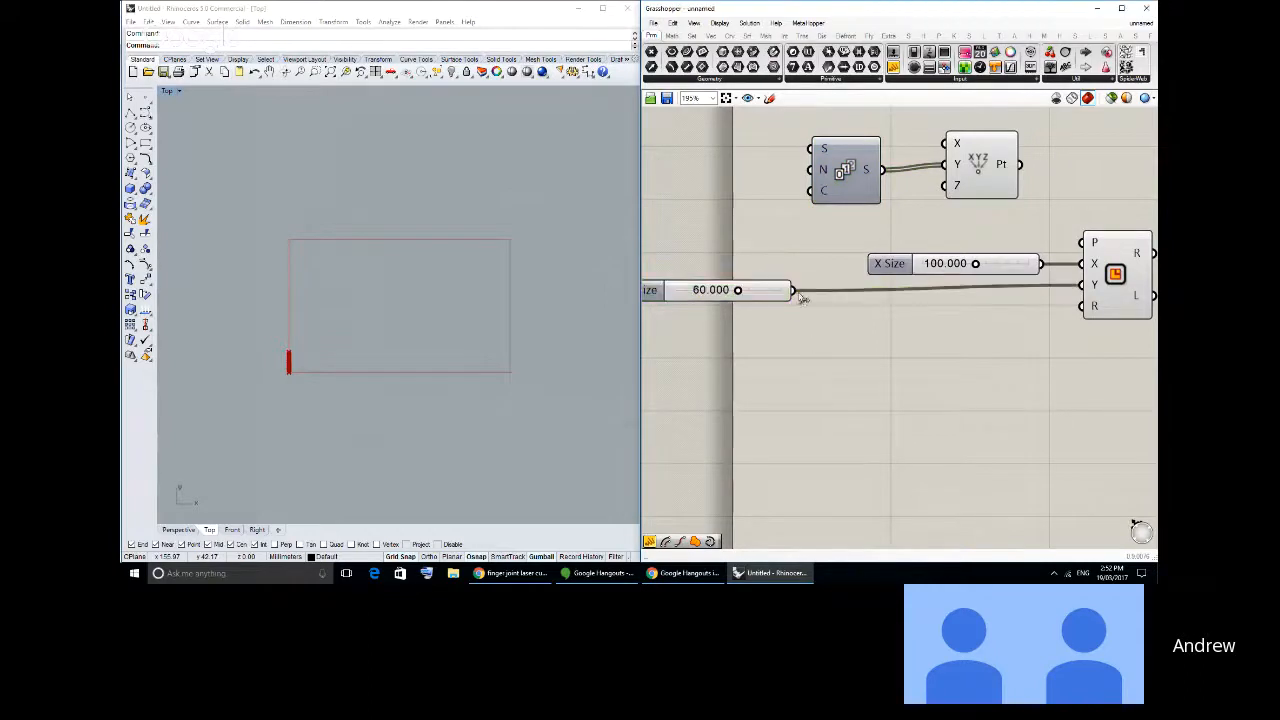
drag(791, 290, 1128, 258)
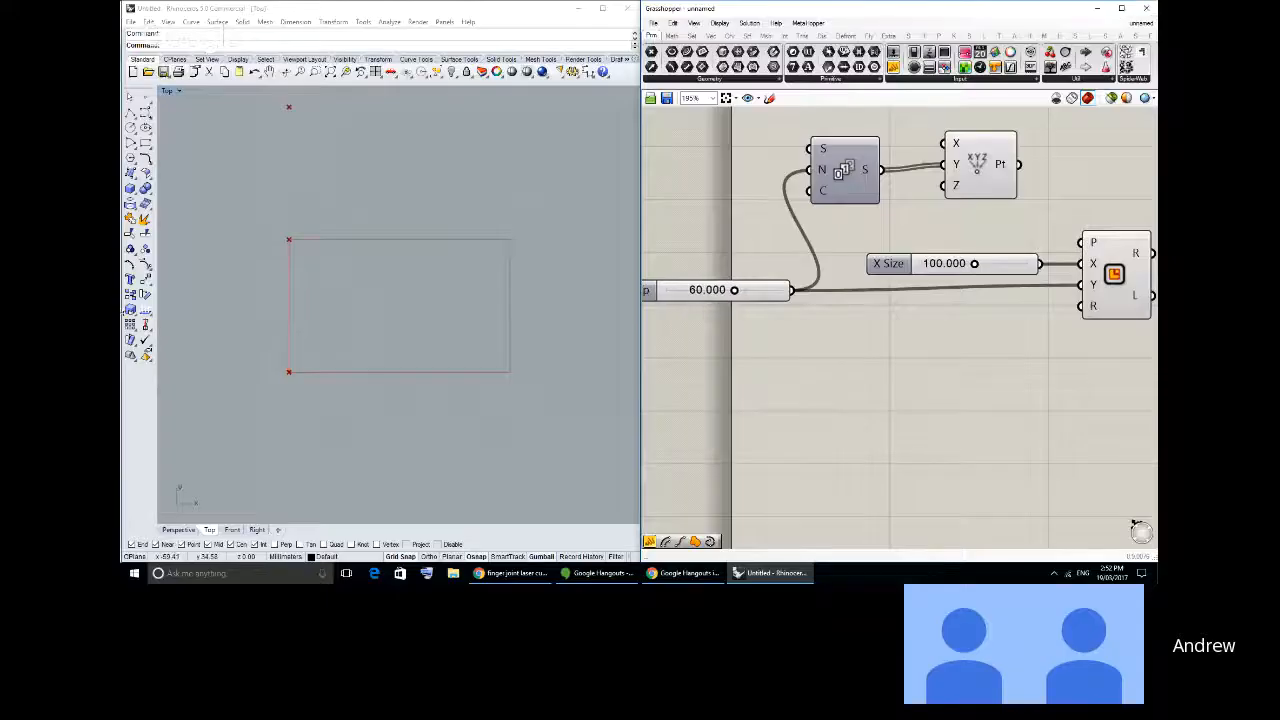
click(380, 251)
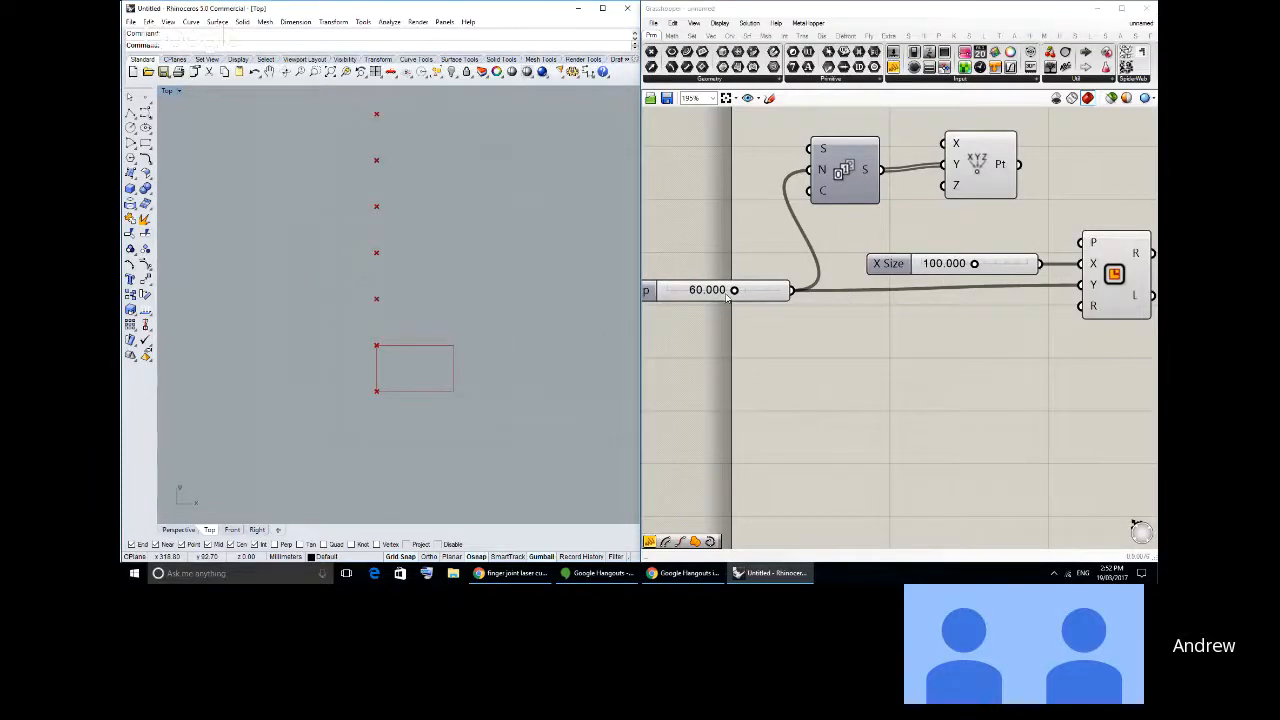
- Reduce the shared step and height slider to 50.340 and connect the Construct Point output to the Rectangle's plane input (P)
mouse_move(735, 290)
mouse_down()
mouse_move(700, 290)
mouse_move(724, 290)
mouse_up()
drag(975, 165, 1080, 242)
scroll(505, 340, down, 4)
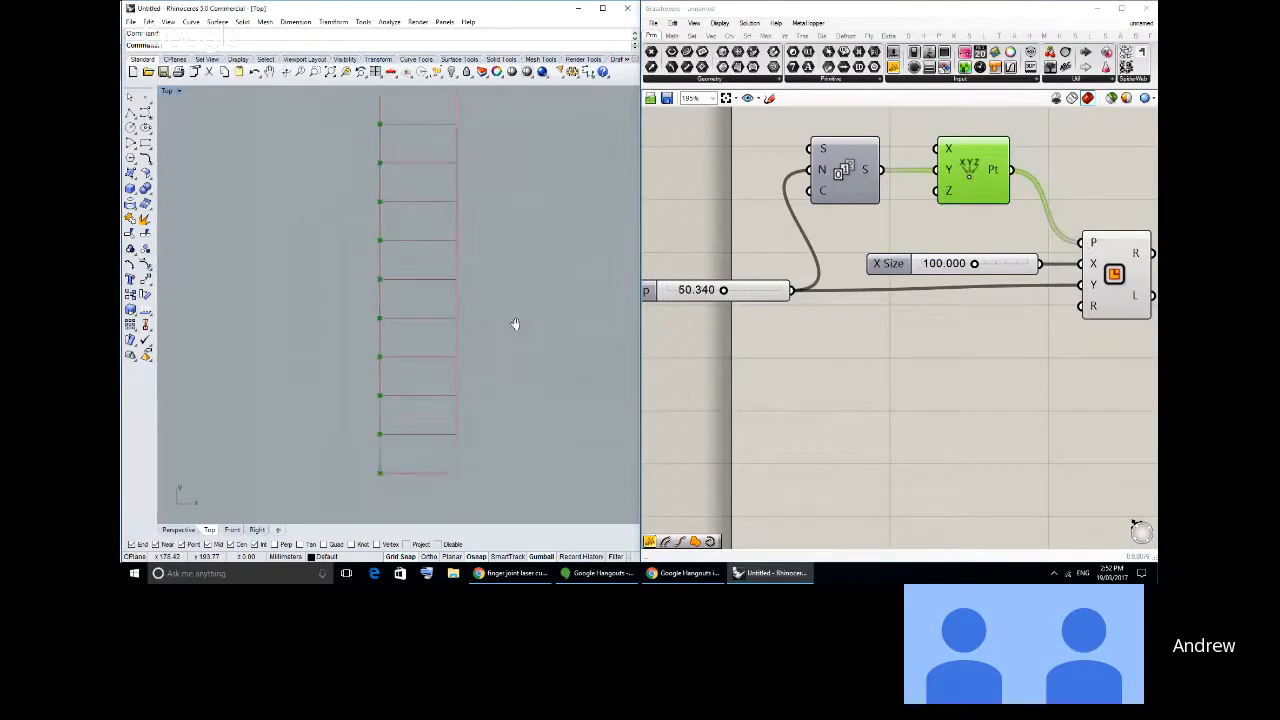
scroll(490, 340, up, 3)
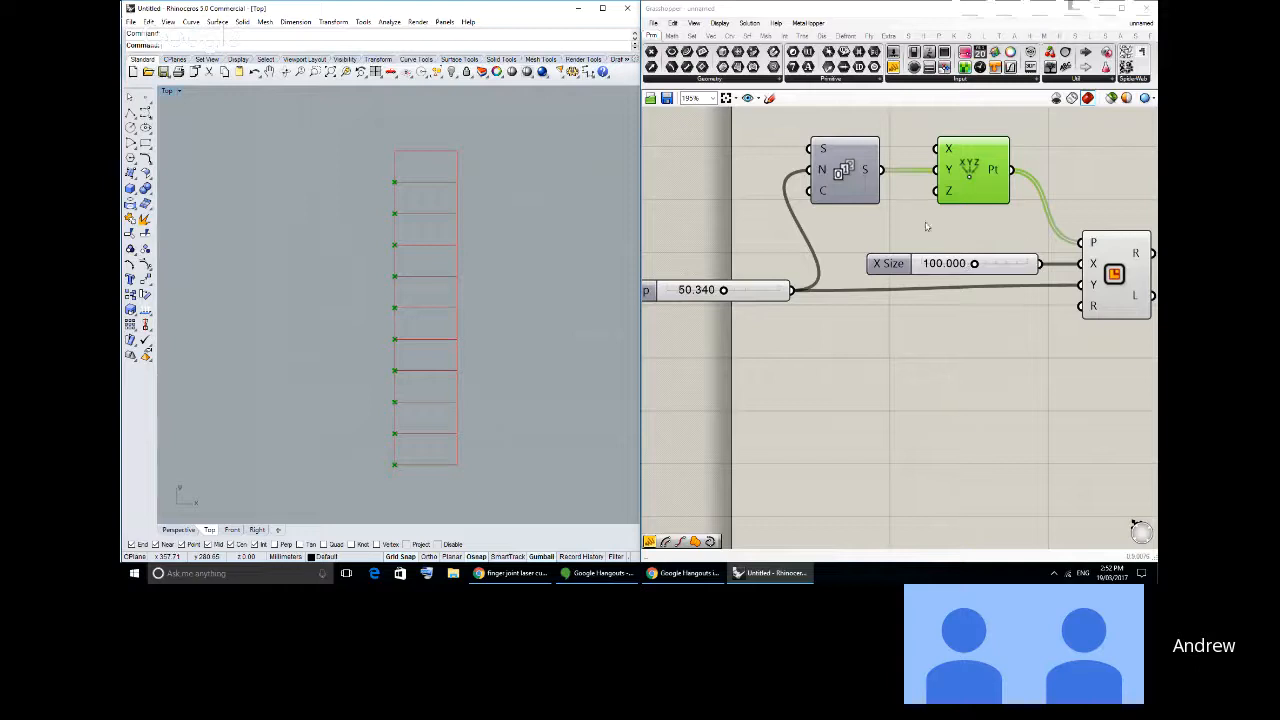
- Set the Series component's count (C) to the integer 2
right_click(823, 194)
mouse_move(866, 300)
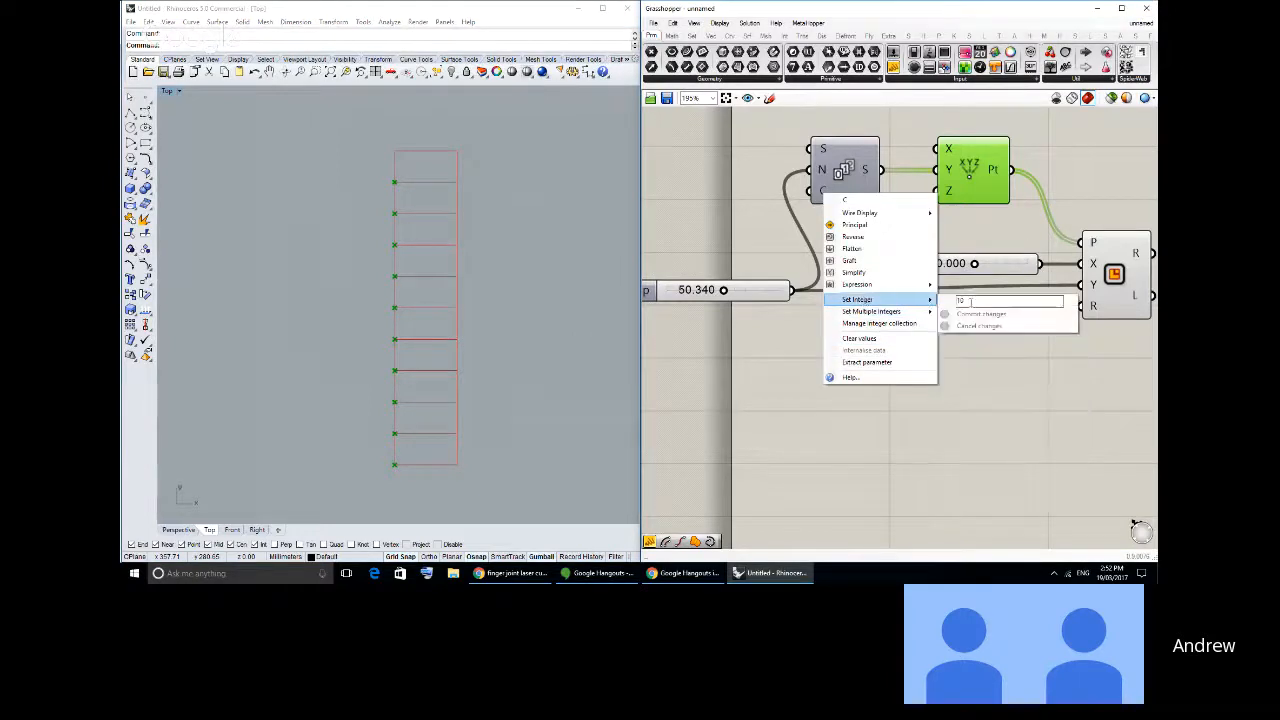
double_click(962, 300)
text(2)
click(967, 315)
right_drag(406, 466, 433, 327)
scroll(432, 364, up, 12)
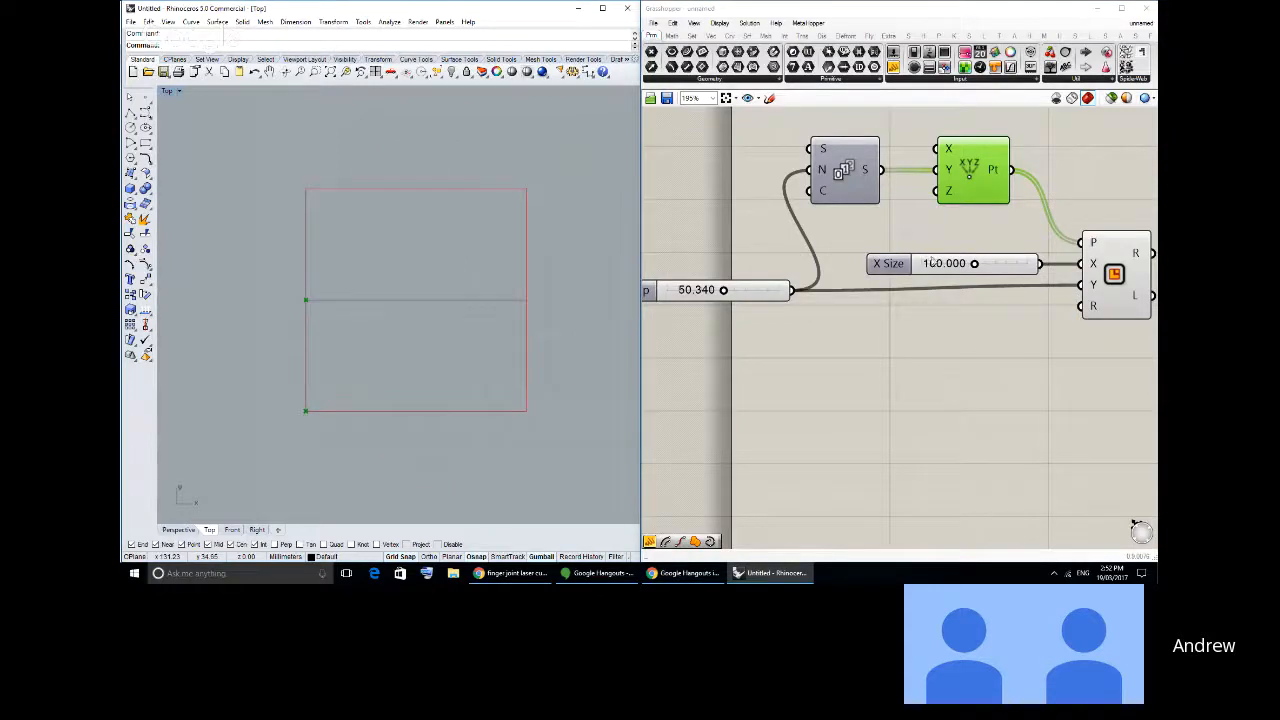
- Duplicate the X Size slider below the original and add the copy as a second source for the Rectangle's X input
drag(932, 267, 922, 327)
key(ctrl+c)
key(ctrl+v)
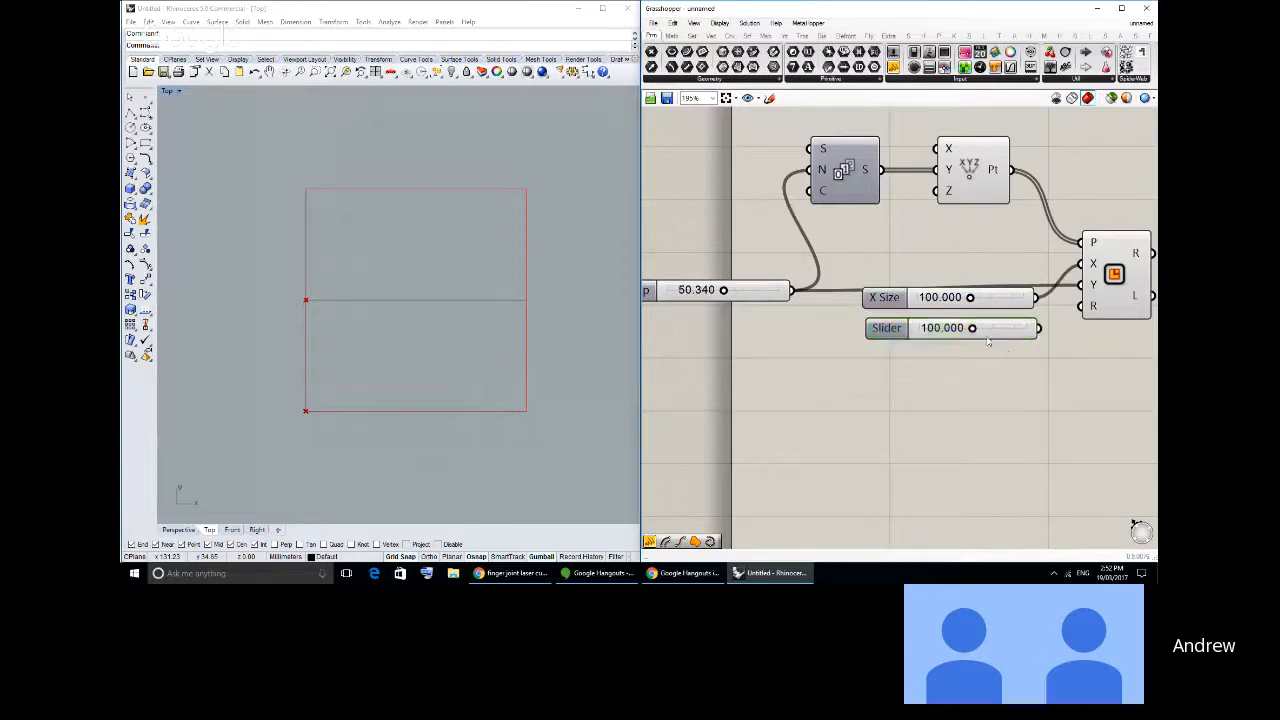
shift+drag(1037, 328, 1080, 265)
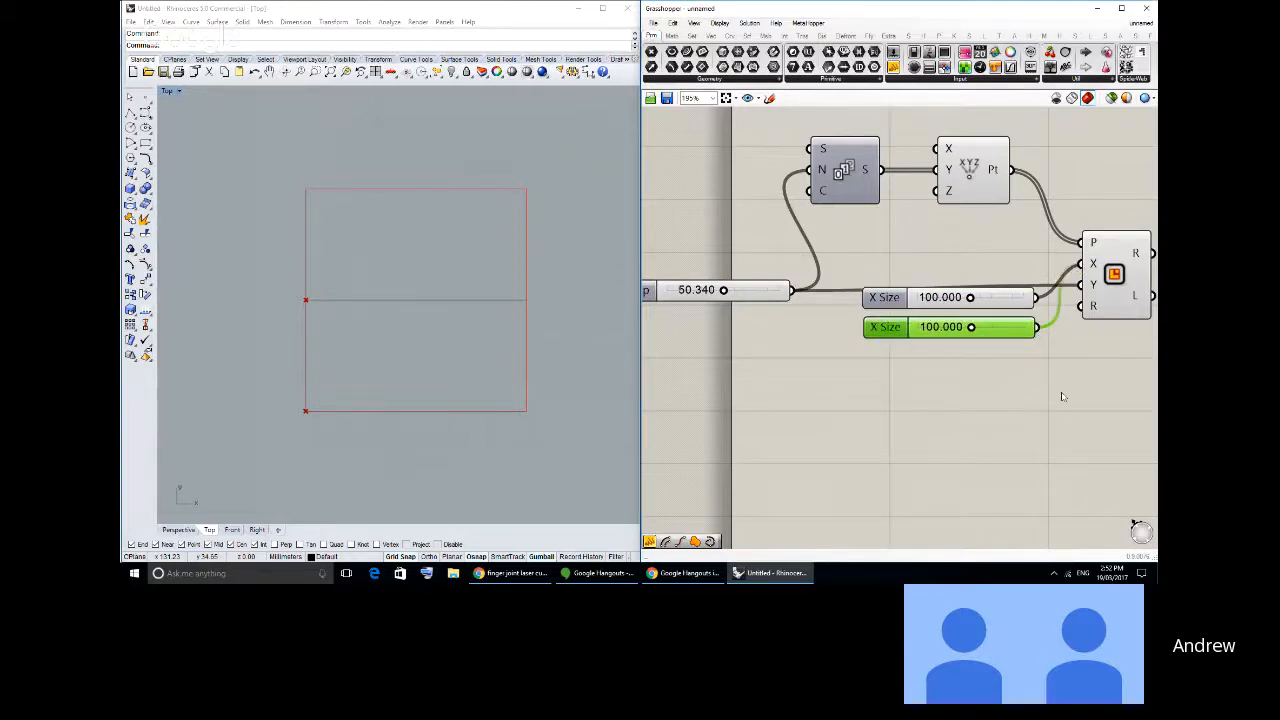
- Set the duplicated X Size slider to 72.352 and move both X Size sliders up, closer below the point components
drag(970, 328, 956, 328)
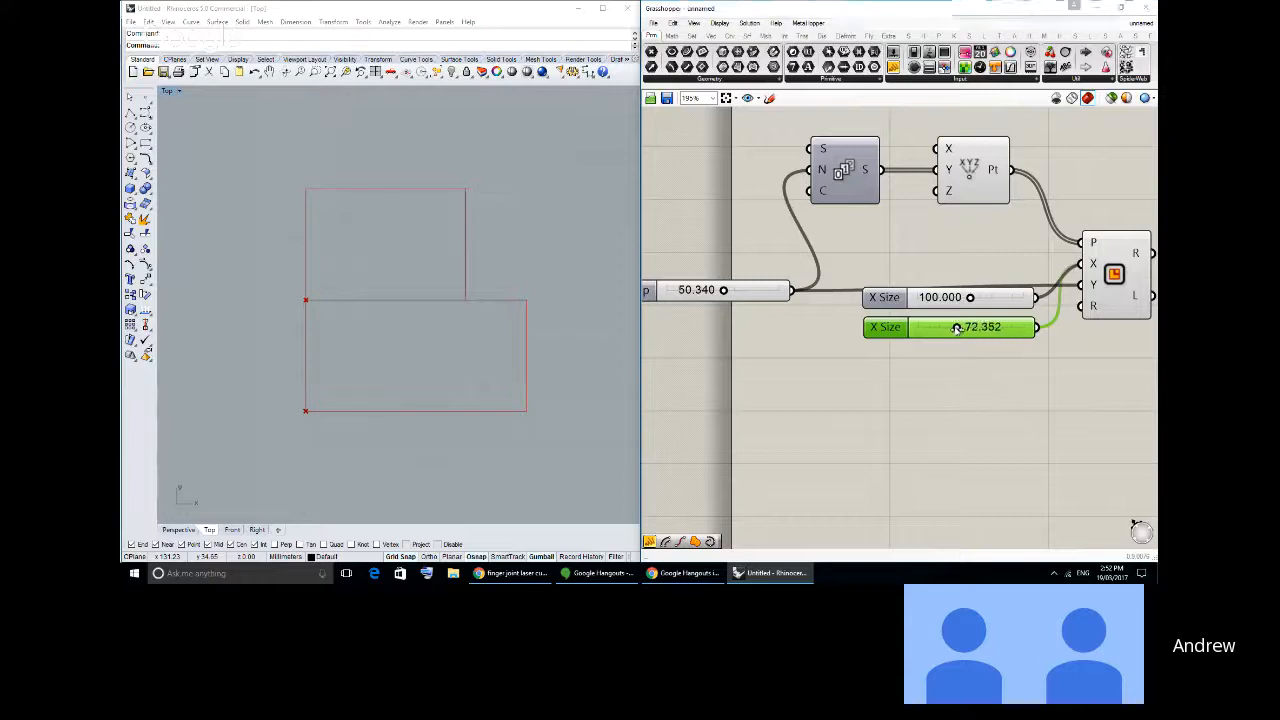
drag(979, 378, 975, 252)
click(1012, 392)
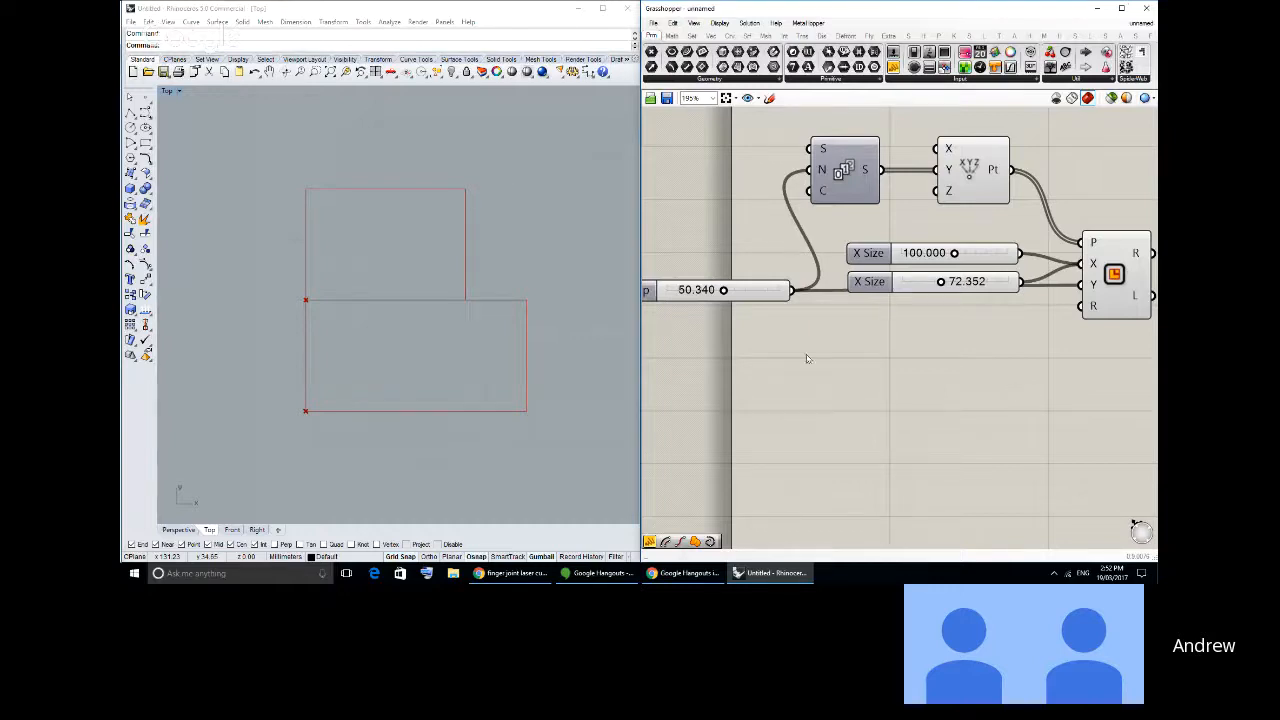
scroll(987, 329, down, 2)
right_drag(986, 329, 877, 329)
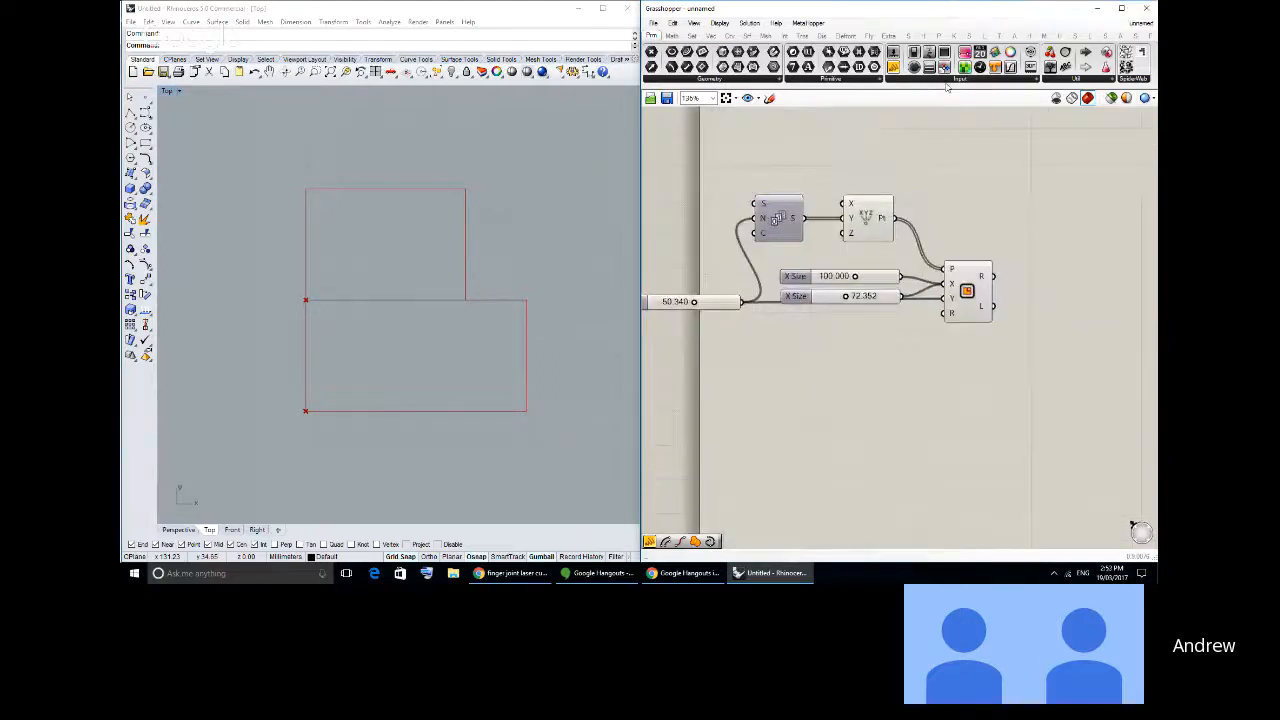
click(1028, 80)
click(1105, 201)
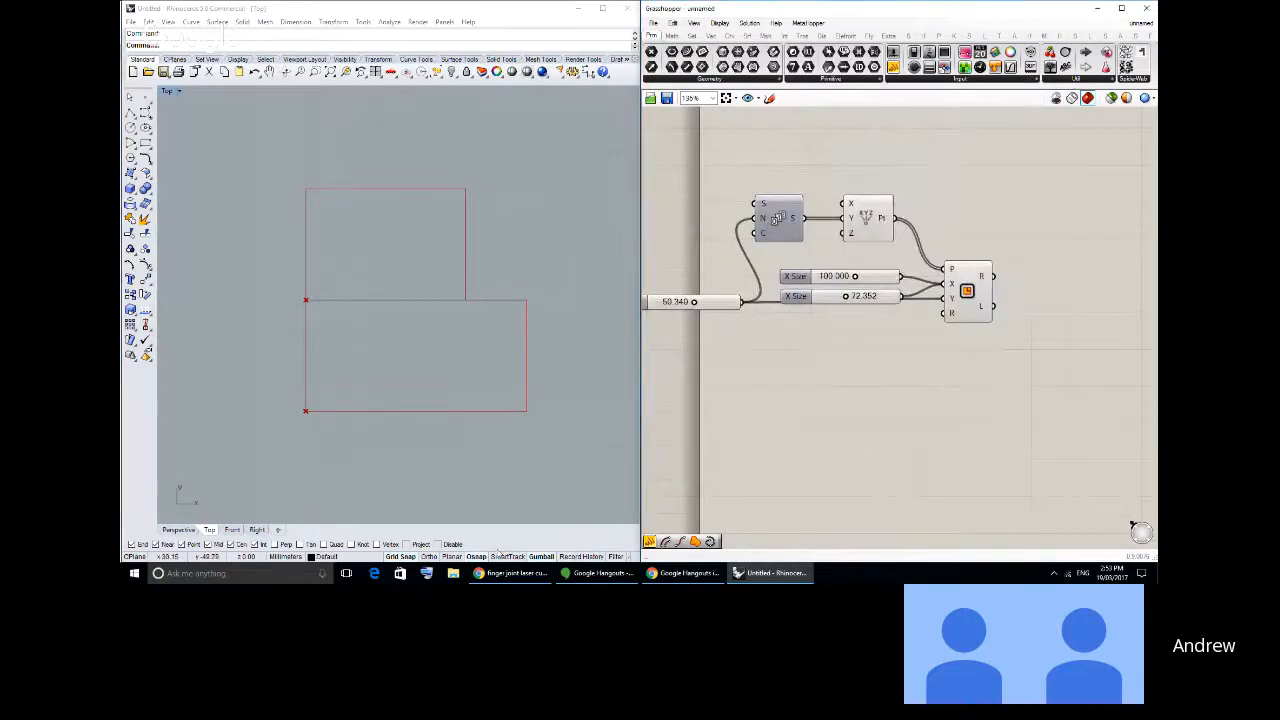
right_drag(893, 212, 948, 251)
right_drag(1104, 403, 1010, 391)
drag(1010, 391, 614, 150)
drag(741, 256, 922, 287)
click(868, 300)
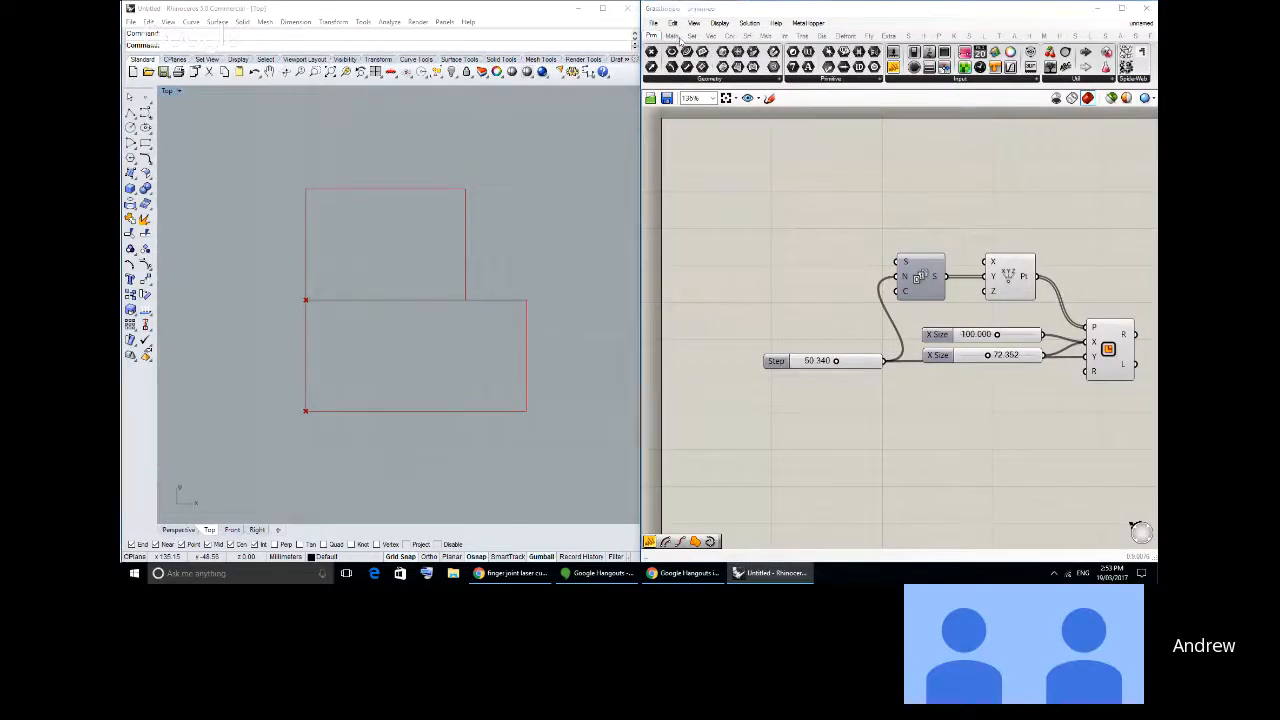
- Save the Grasshopper definition to the Desktop as "Code1150 Tute"
key(ctrl+s)
scroll(790, 250, up, 3)
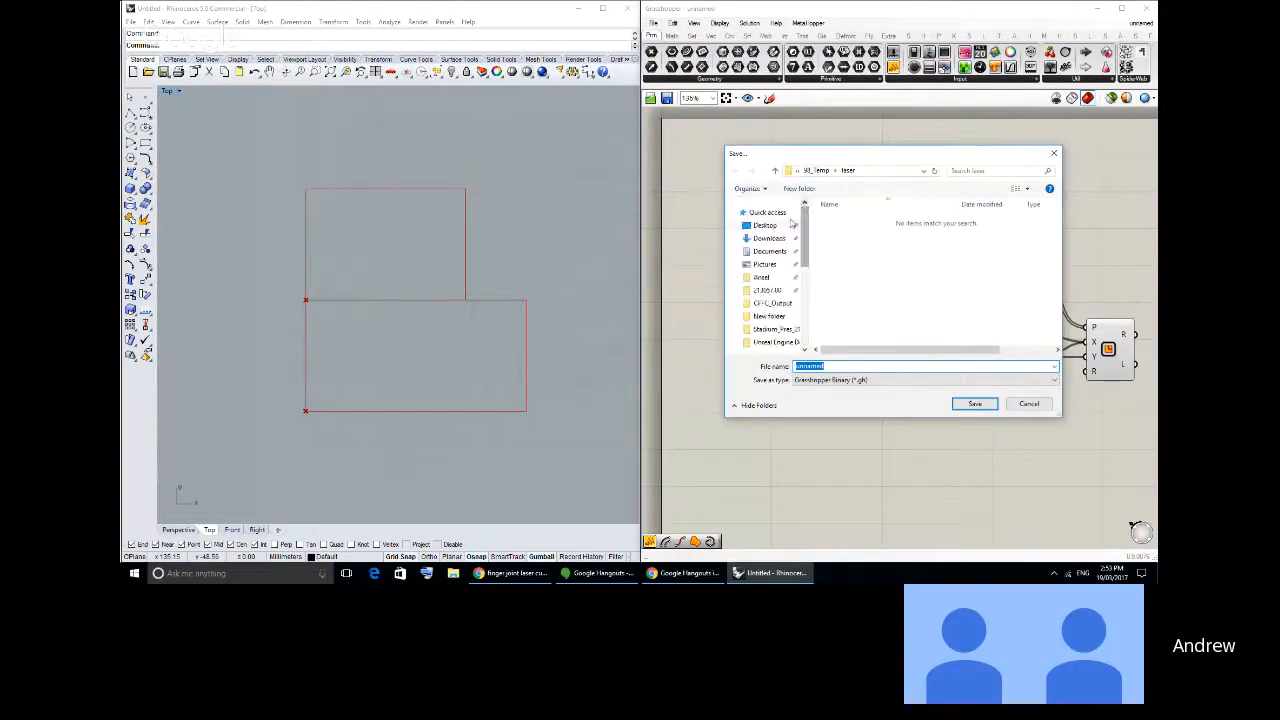
click(765, 225)
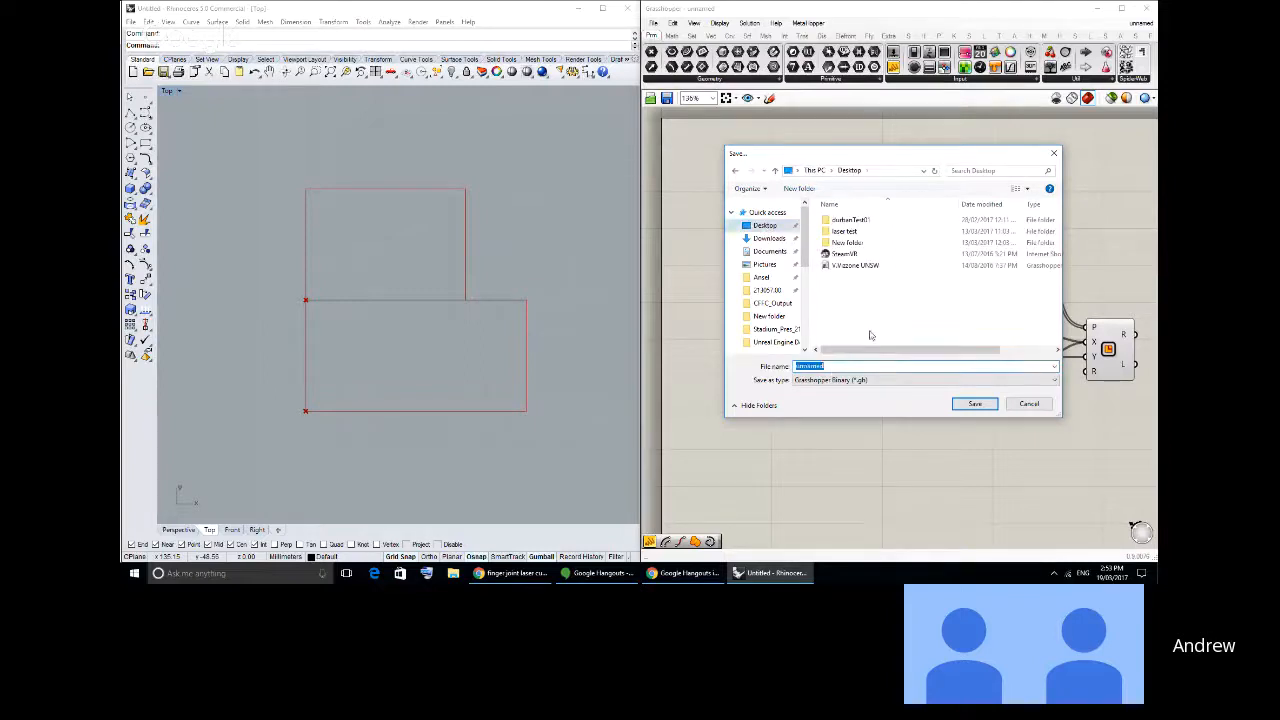
text(Grid)
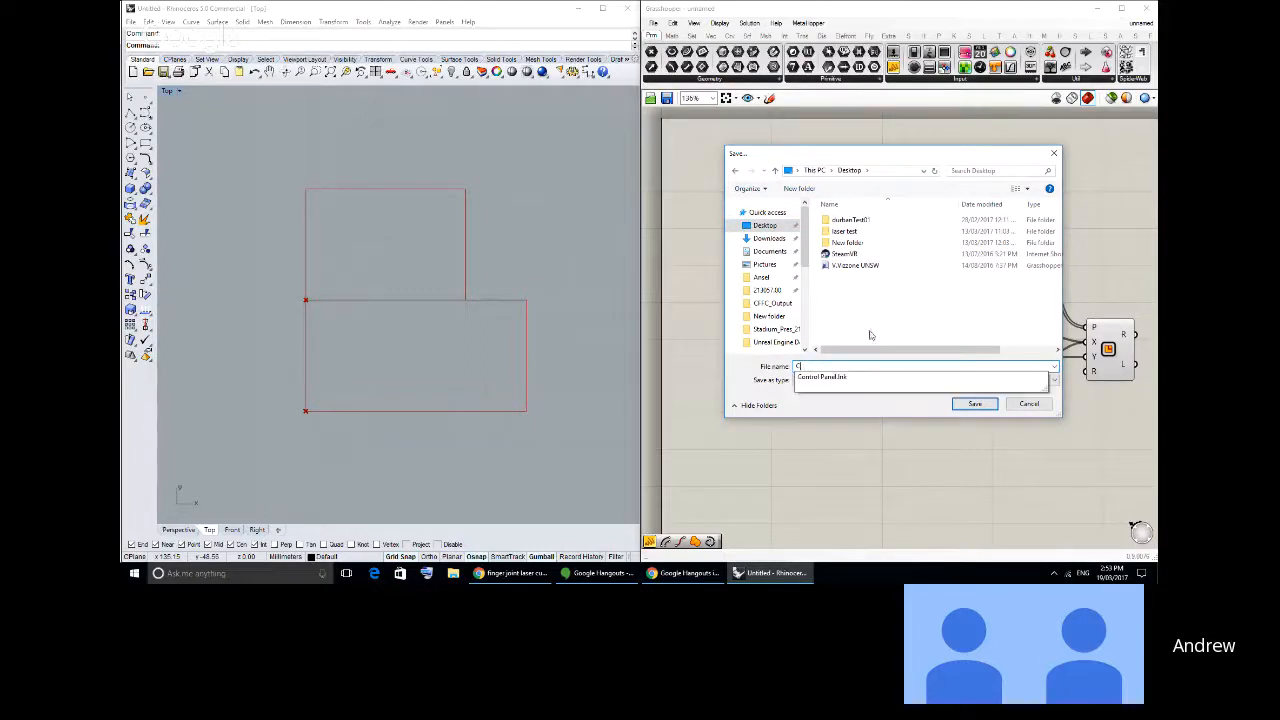
text(1)
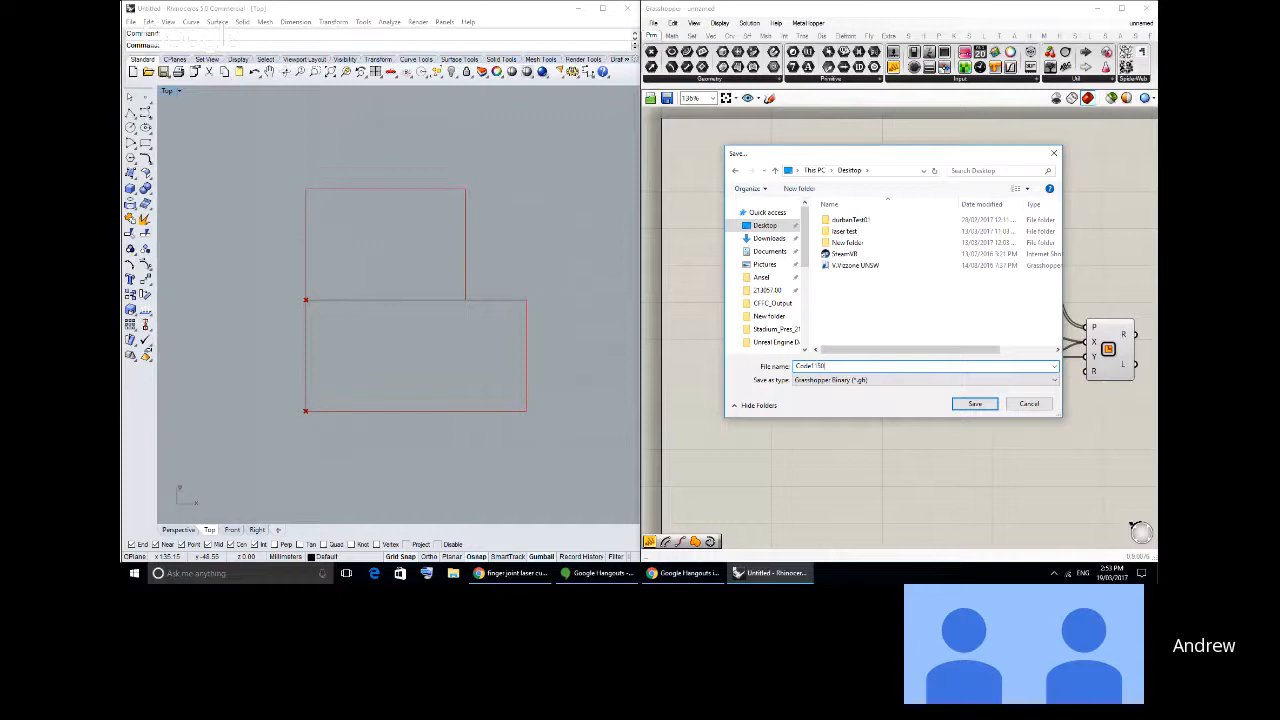
text(150 Tute)
key(Return)
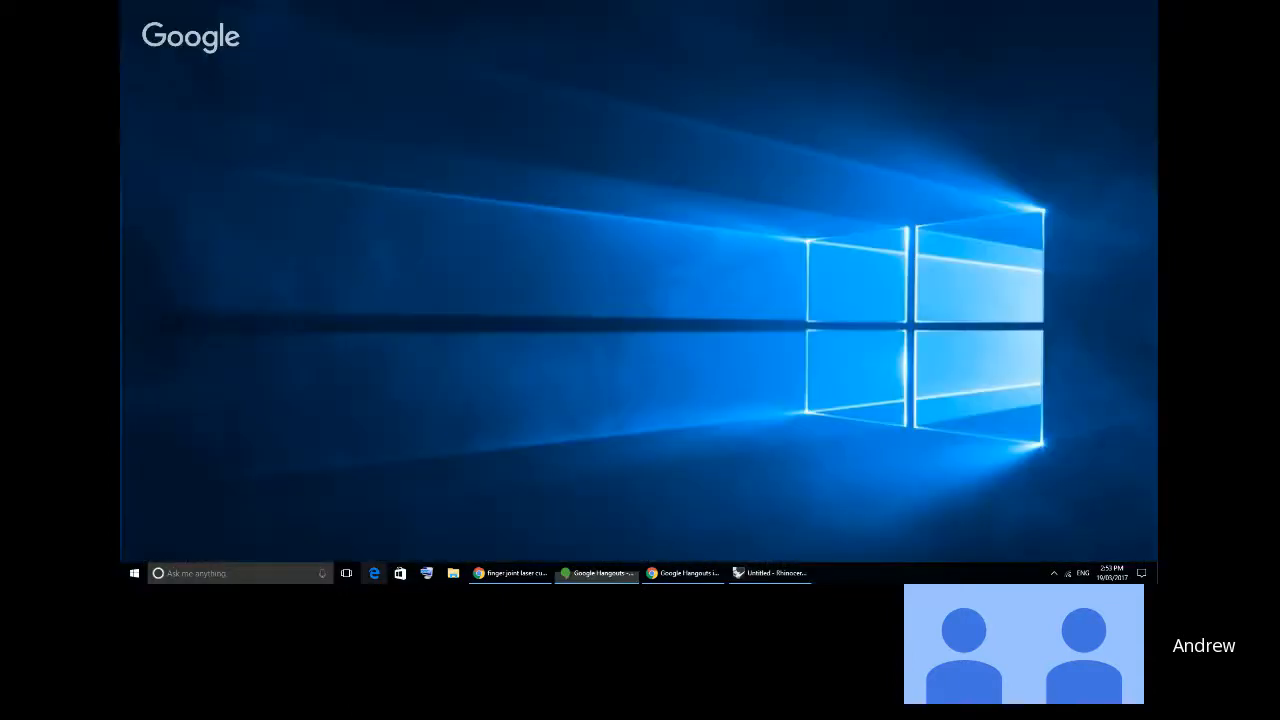
- Switch to Chrome and open the food4Rhino website in a new tab
click(510, 573)
click(557, 8)
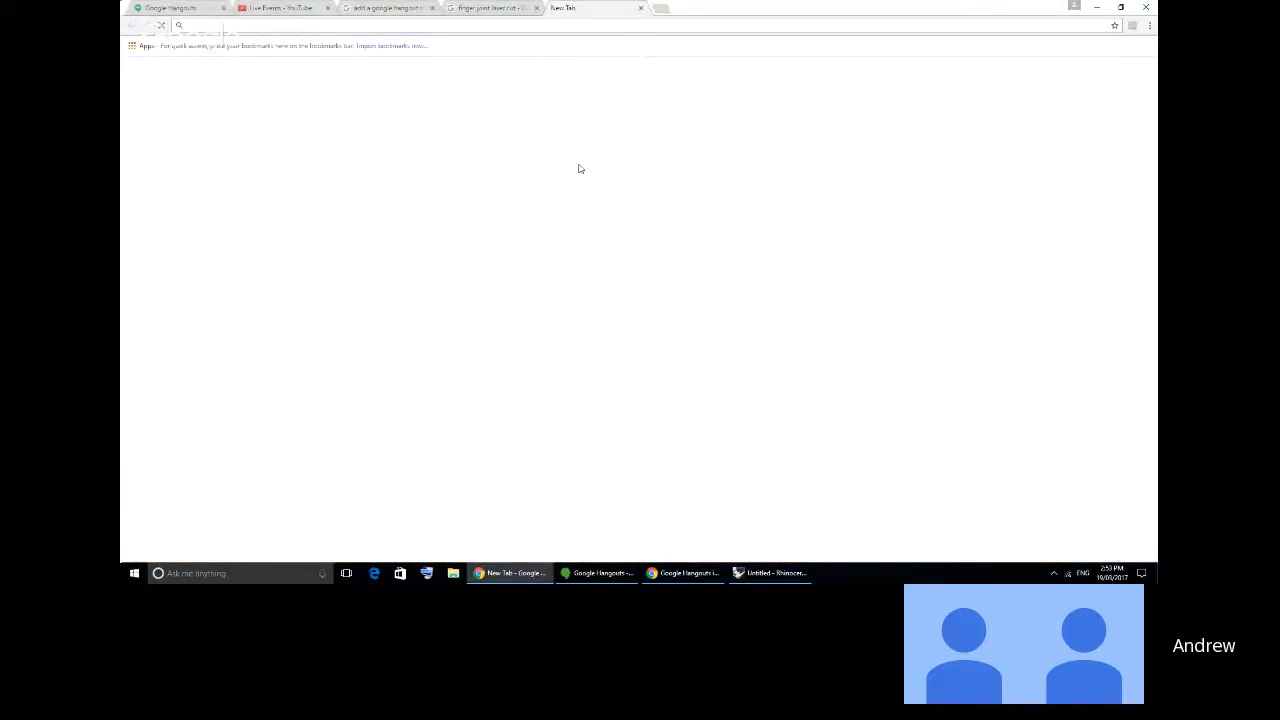
text(food4)
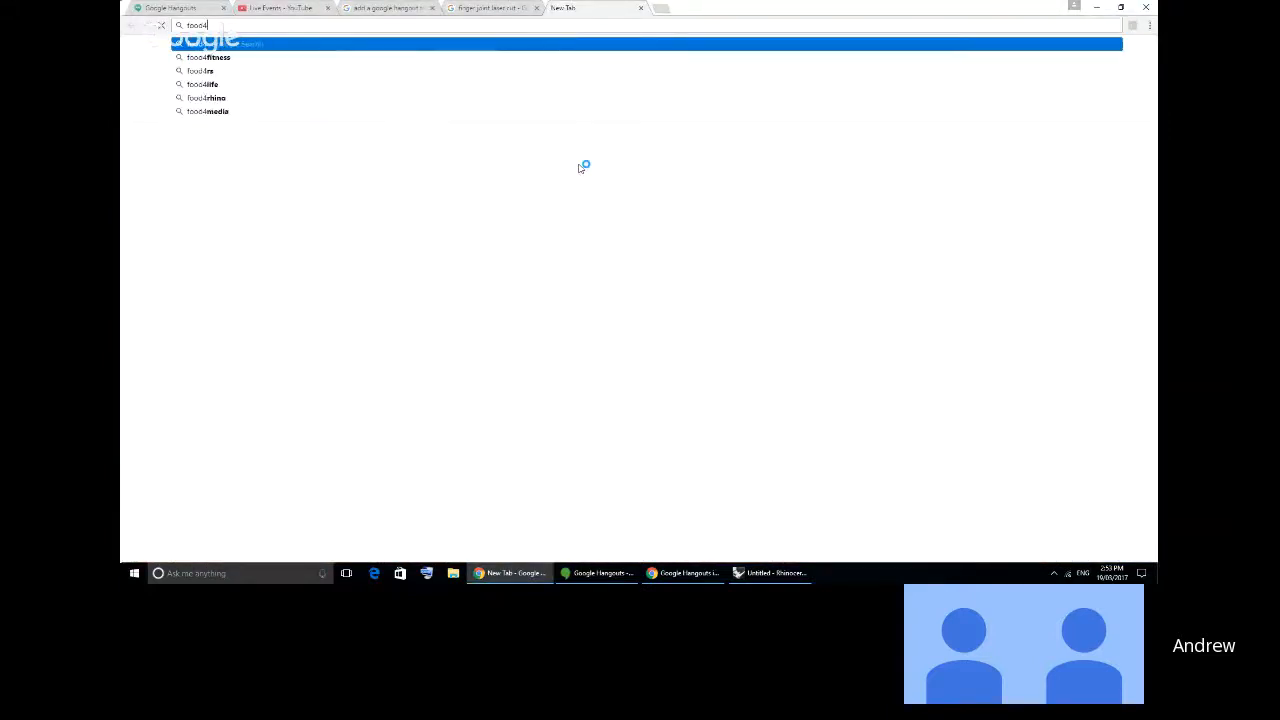
text(rhino)
key(Return)
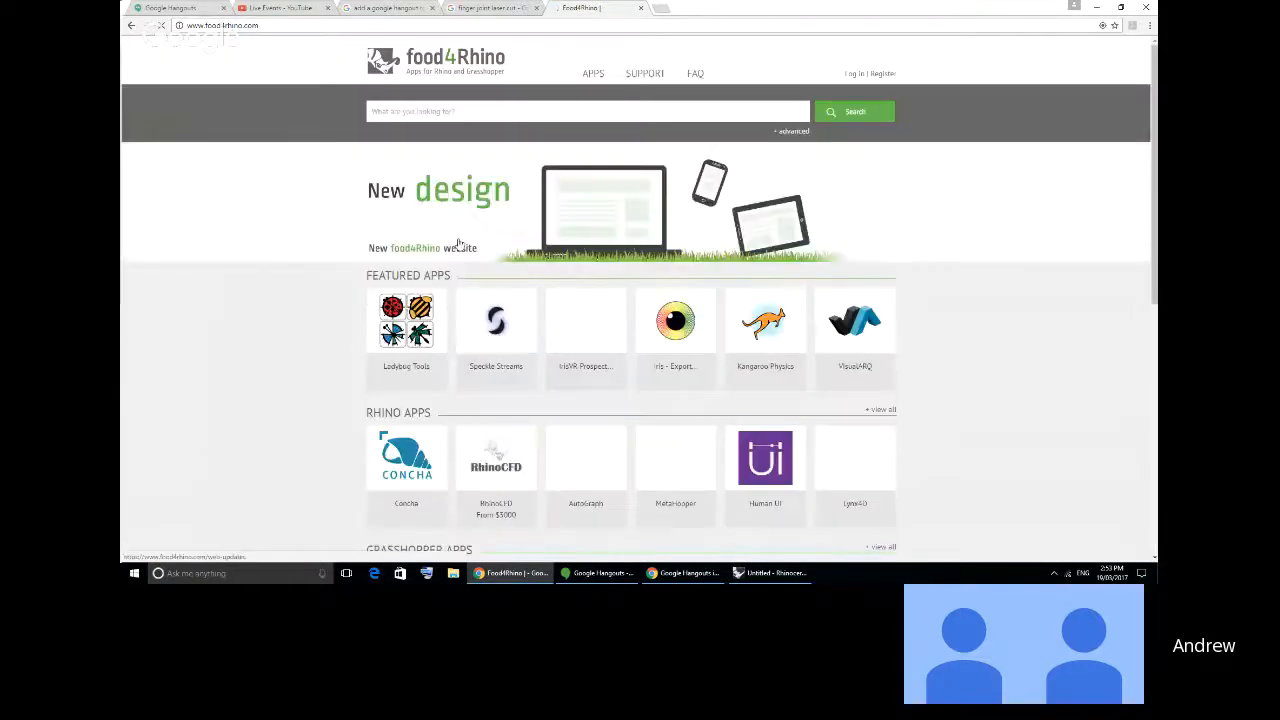
- Search food4Rhino for "Bifocals" and request the download from the plug-in's page
scroll(487, 360, down, 1)
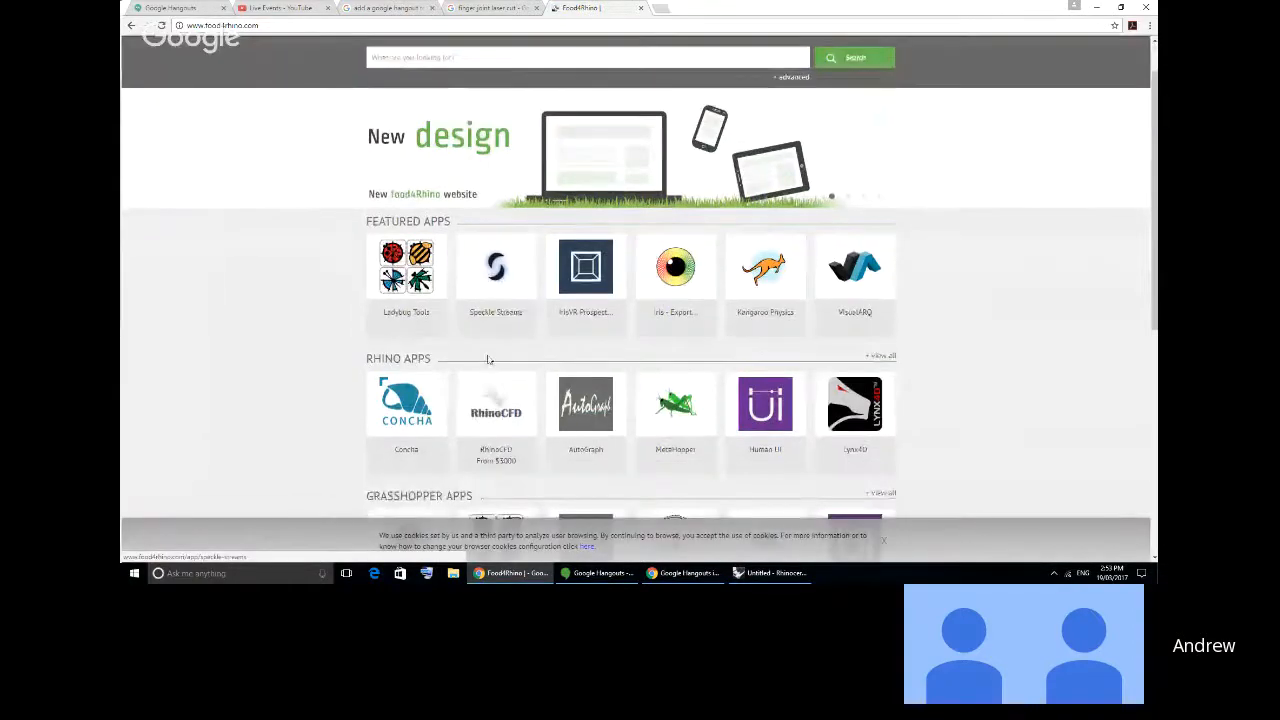
scroll(487, 360, up, 1)
text(Bi)
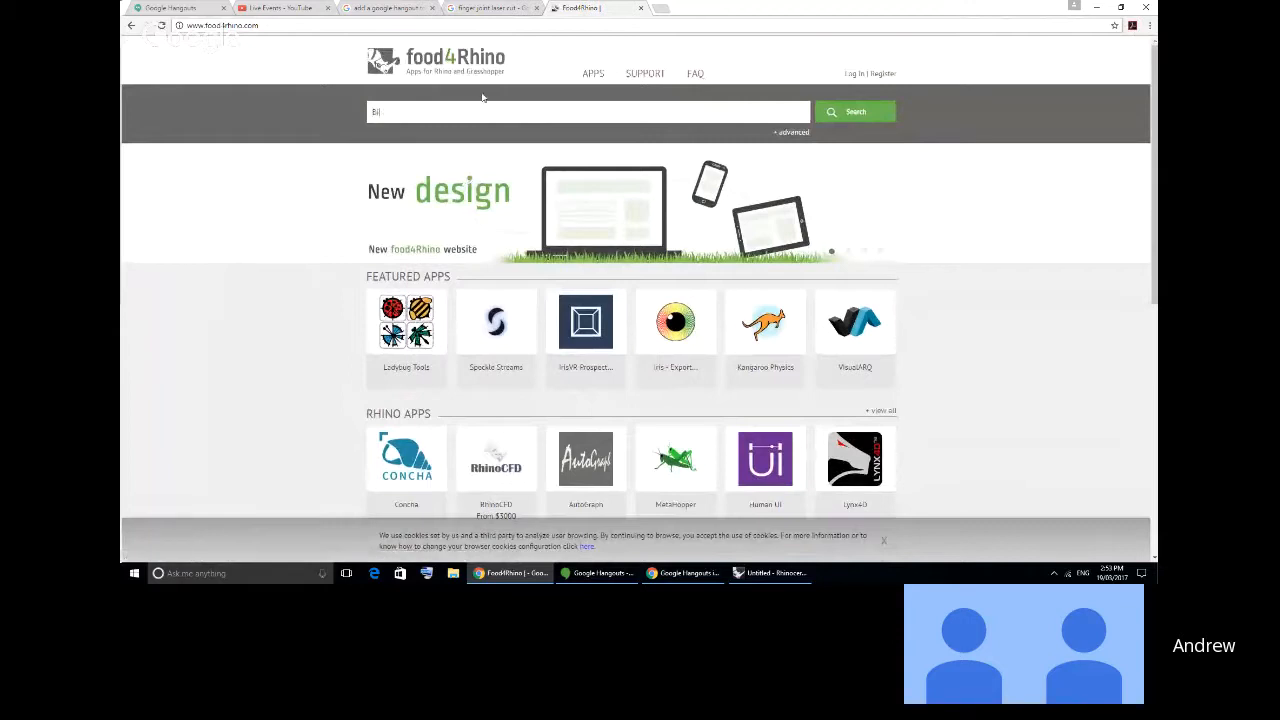
text(focals)
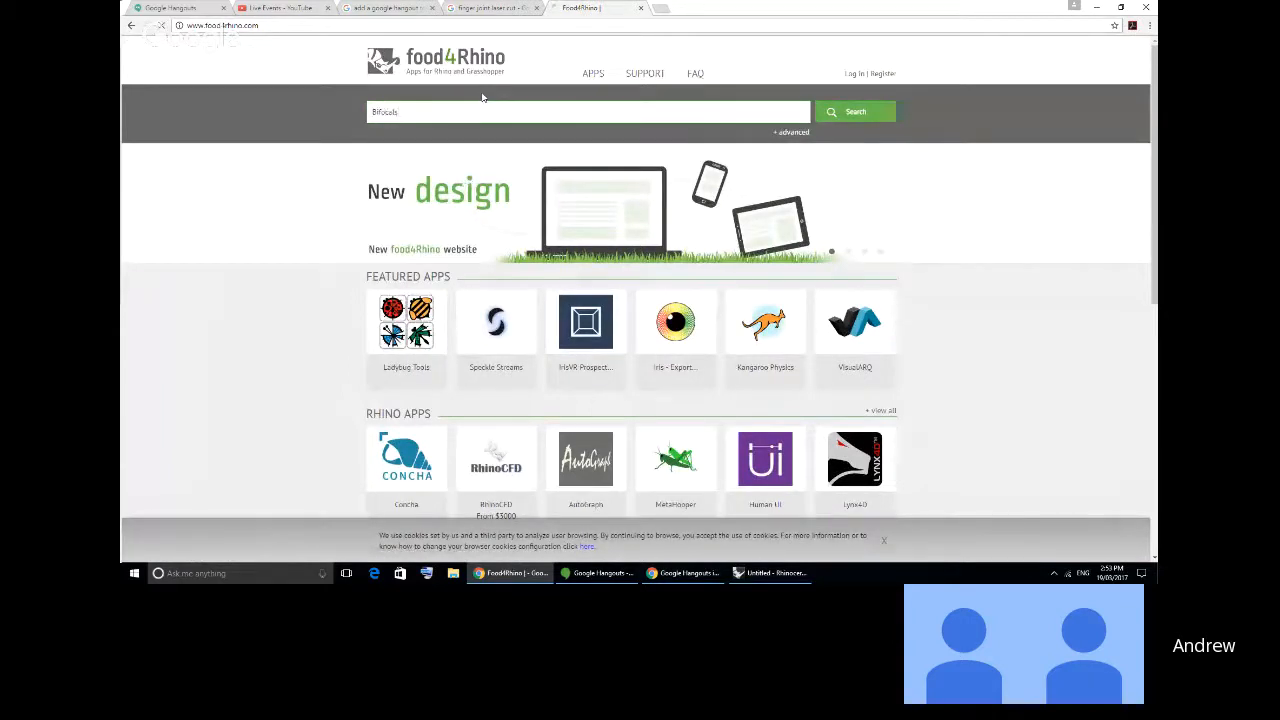
key(Return)
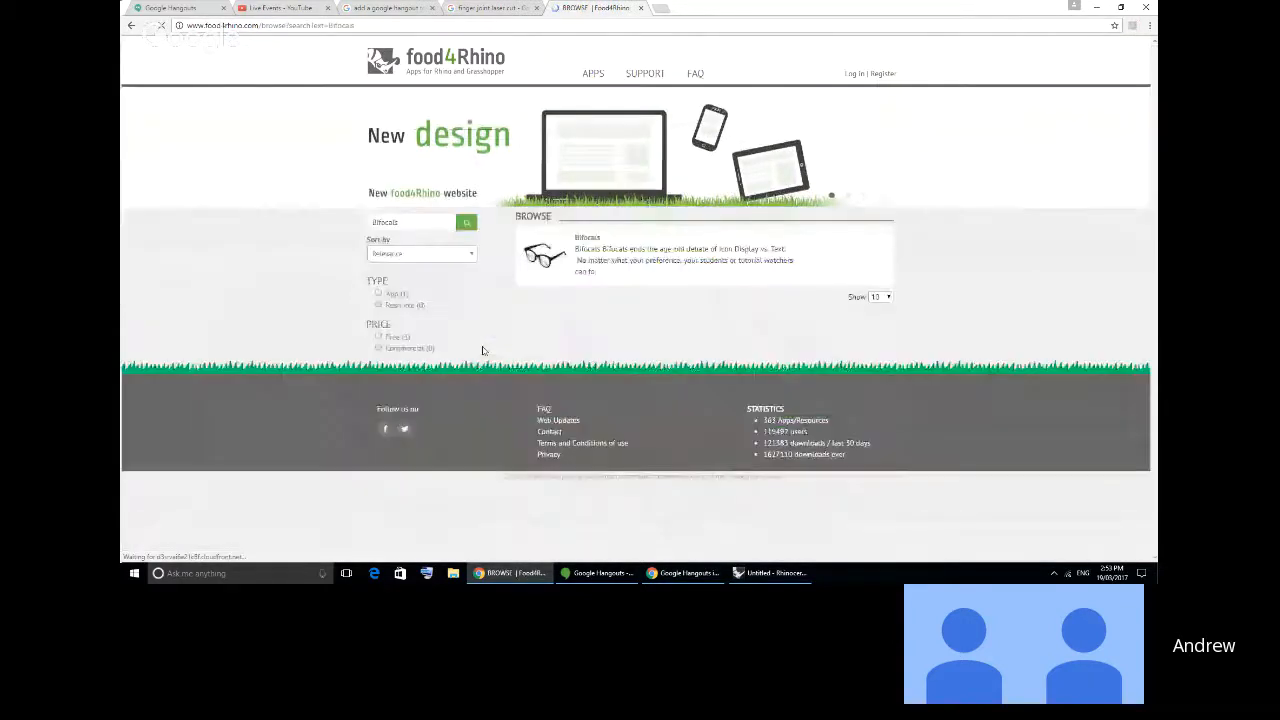
click(569, 254)
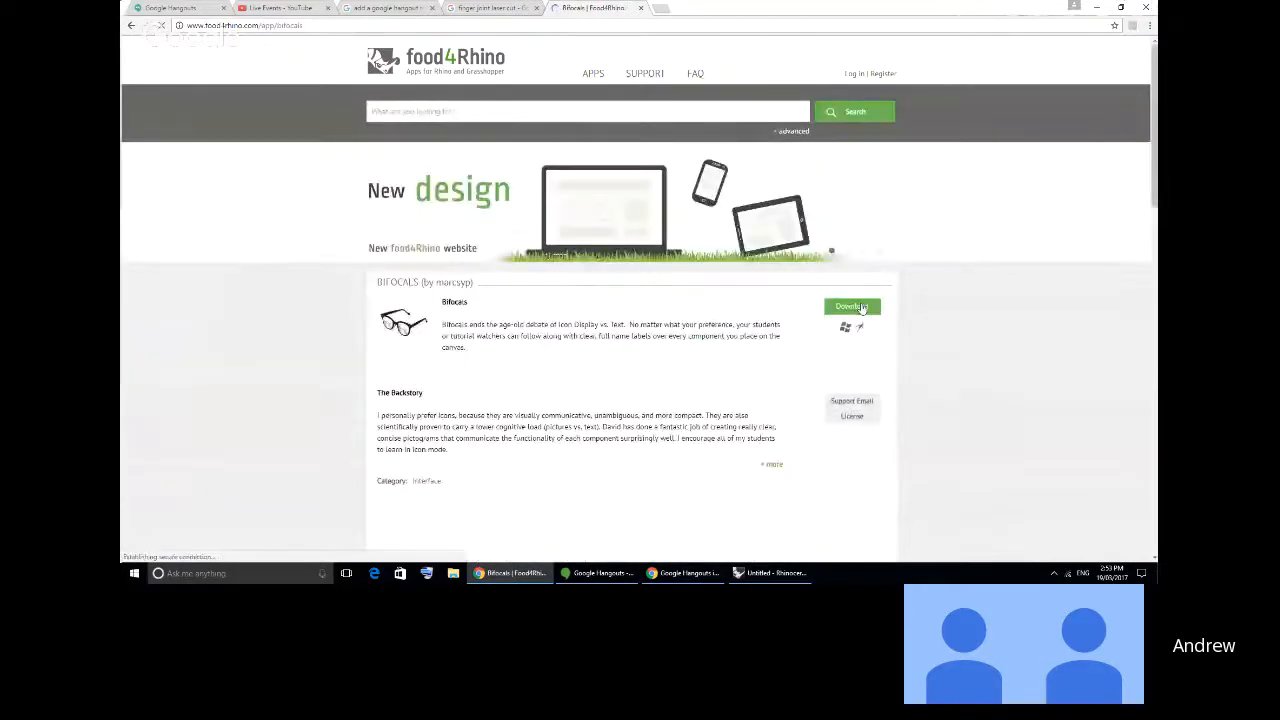
click(863, 308)
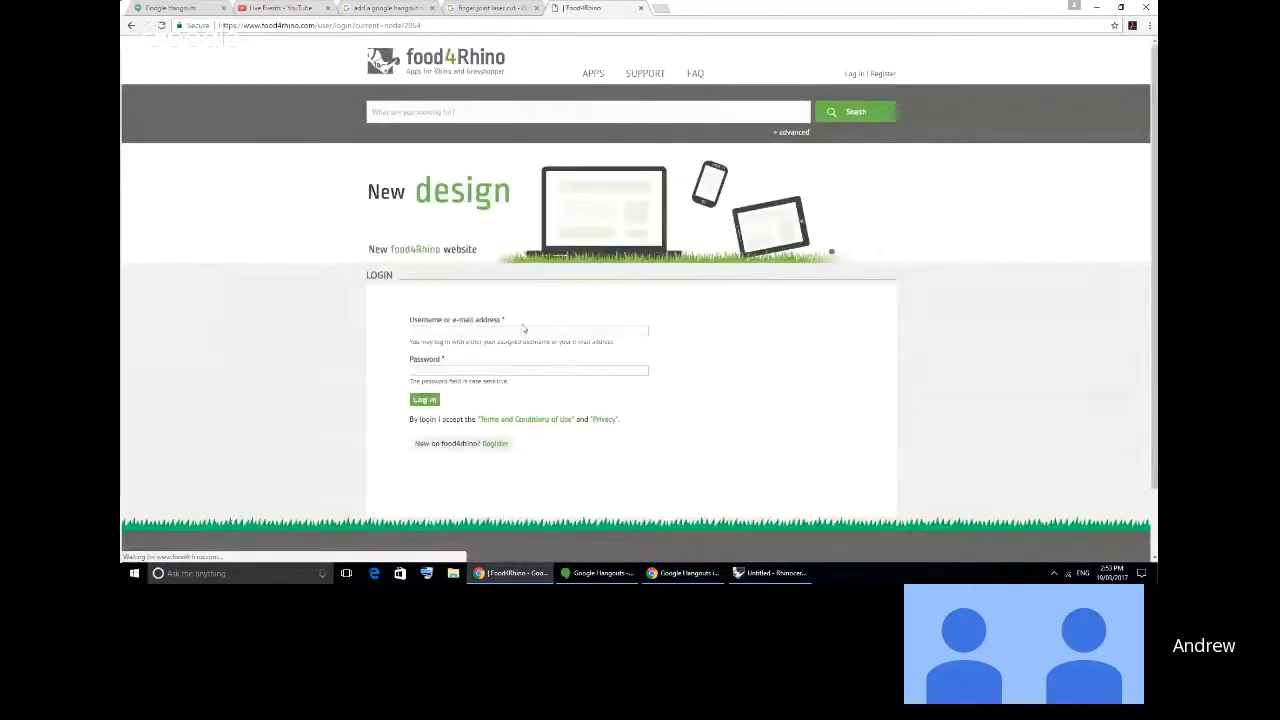
- Try to log in to food4Rhino with the account's e-mail address and password
click(472, 334)
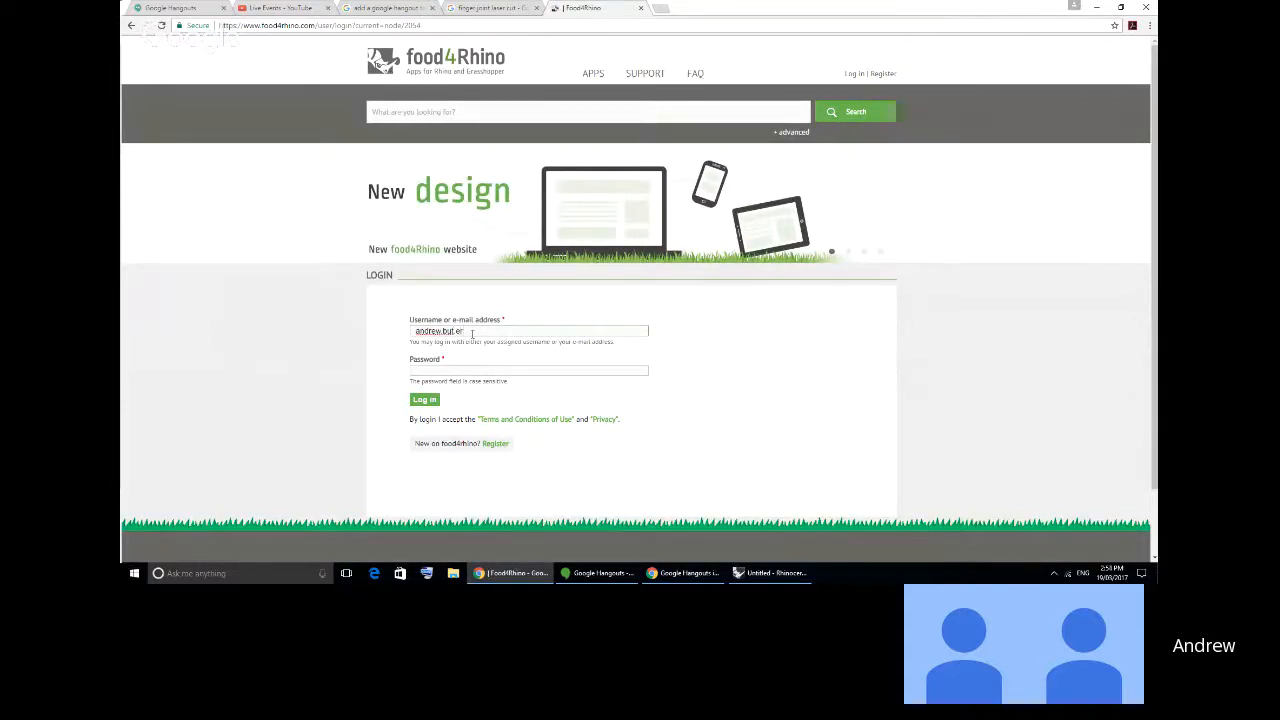
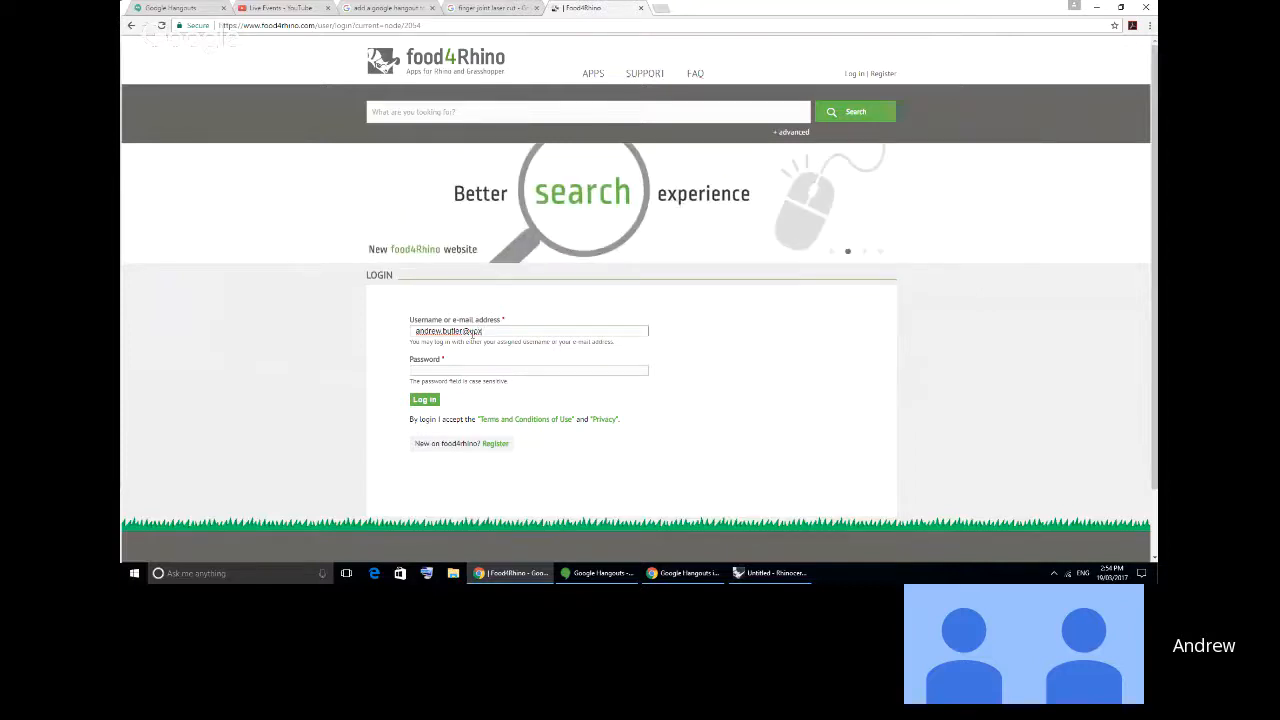
key(Tab)
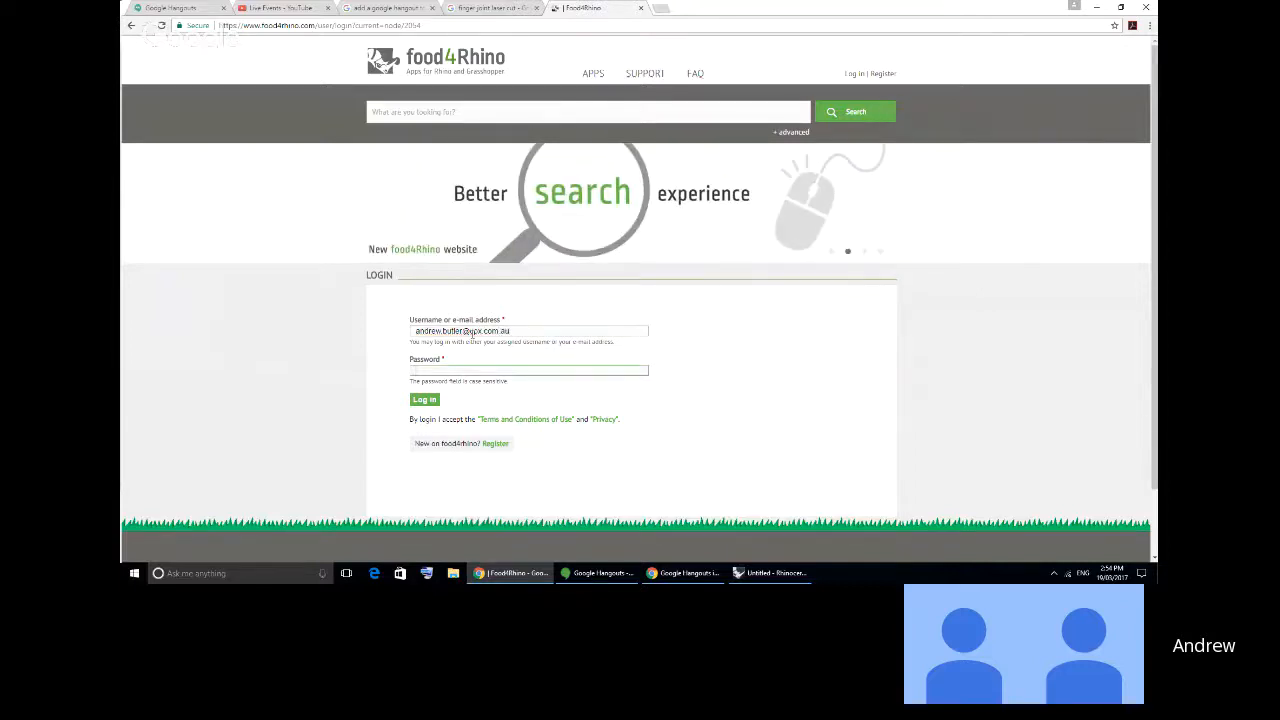
text(••••••••••••)
key(Return)
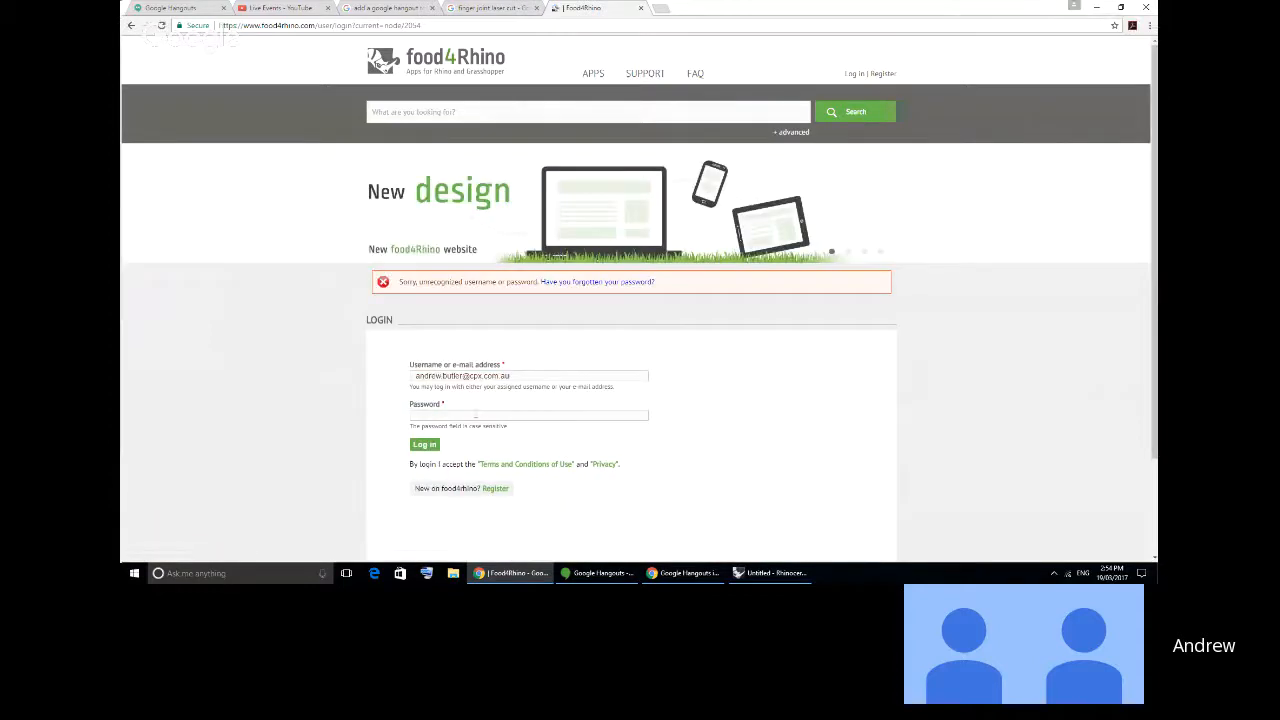
- Retry the login with the account password retyped and the same e-mail address
text(•••••••)
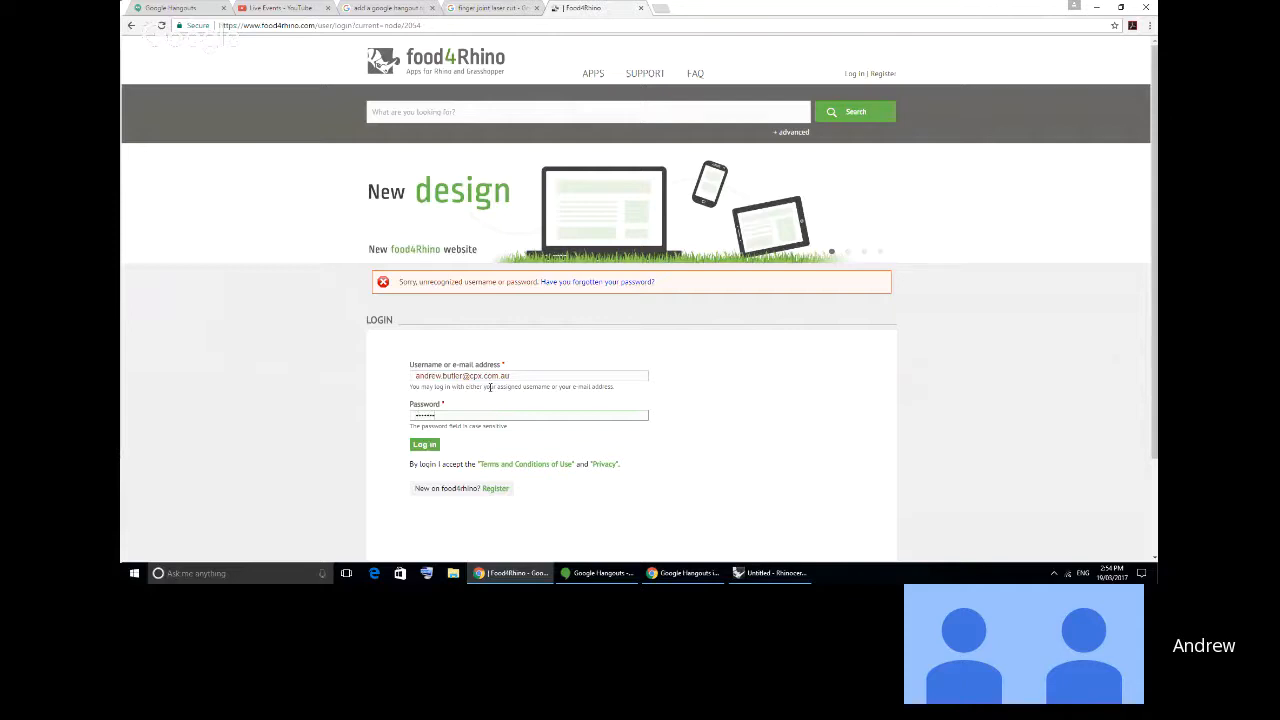
key(BackSpace)
key(BackSpace)
key(BackSpace)
key(BackSpace)
key(BackSpace)
key(BackSpace)
key(BackSpace)
text(••••••••)
key(Return)
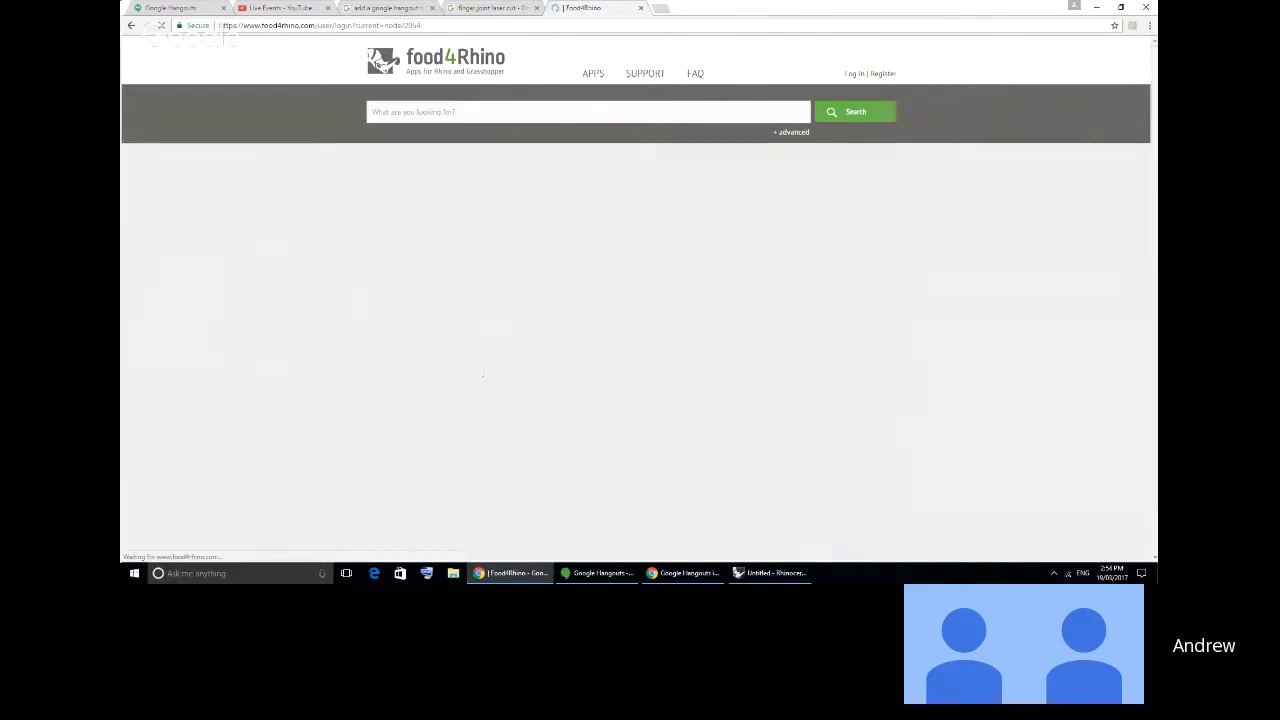
- Correct the mistyped letter in the account's e-mail domain and submit the login with the account password
click(479, 376)
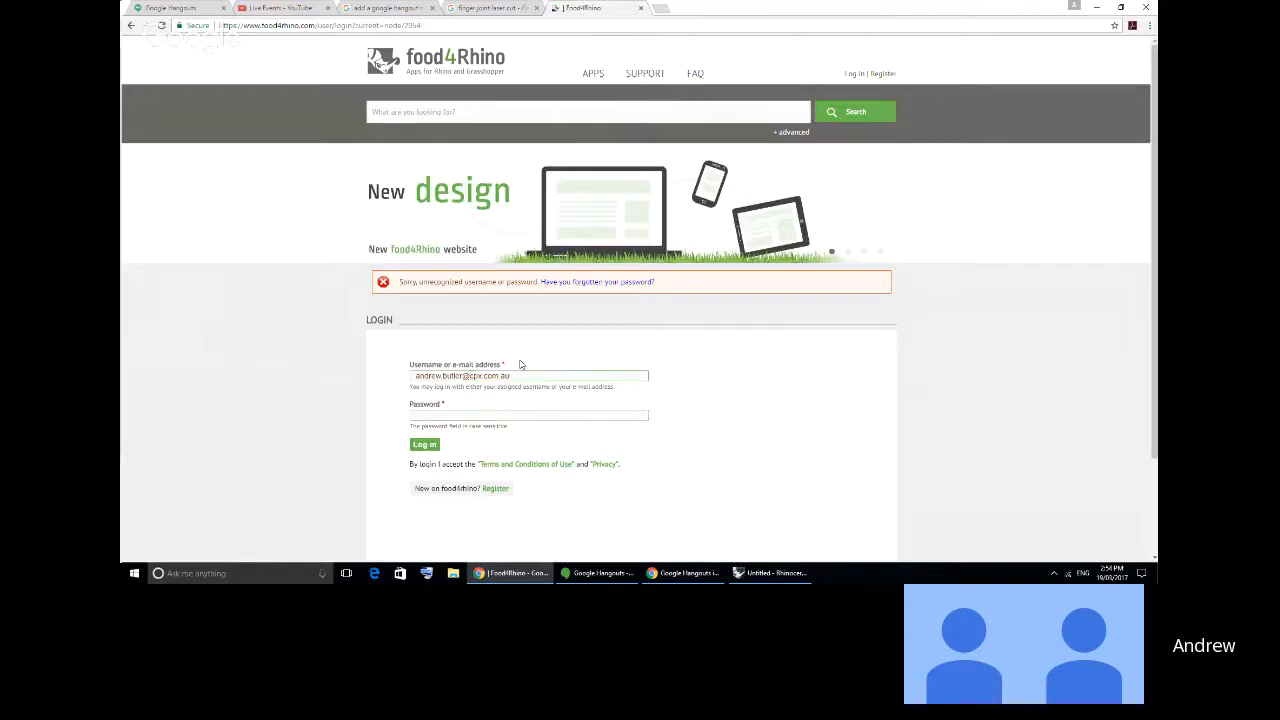
key(BackSpace)
text(o)
key(Tab)
text(••••••••)
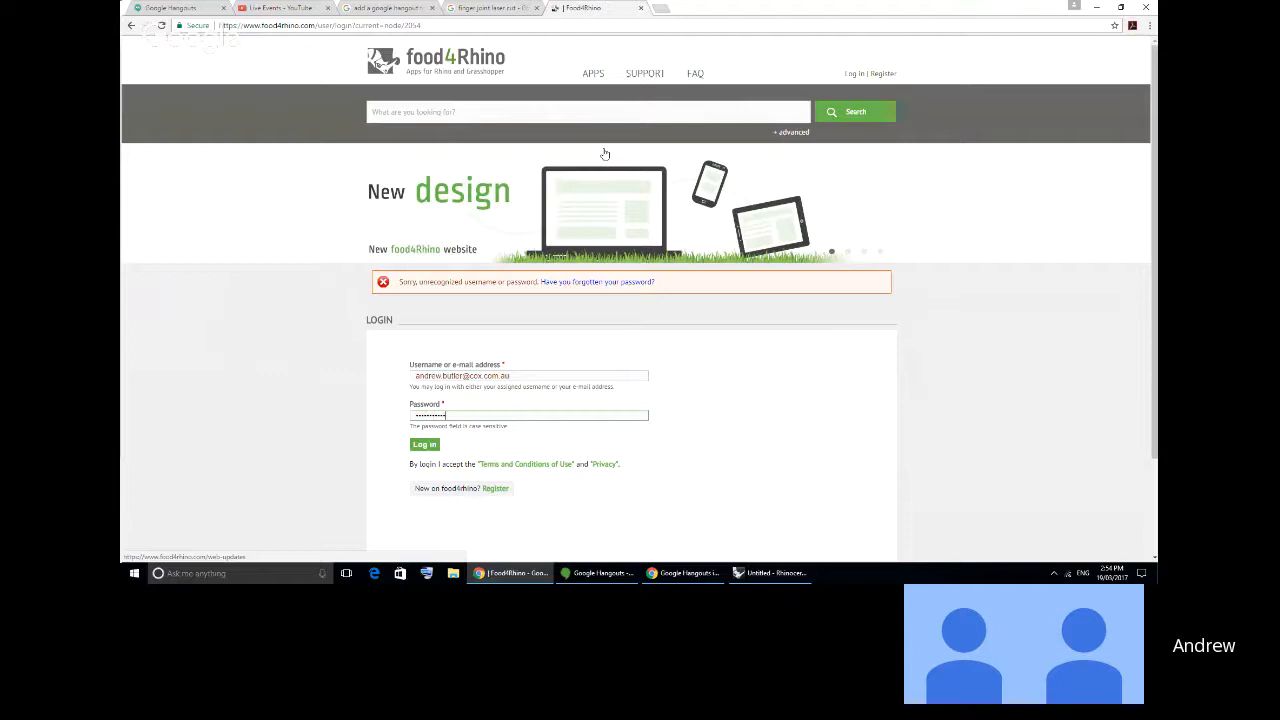
key(Return)
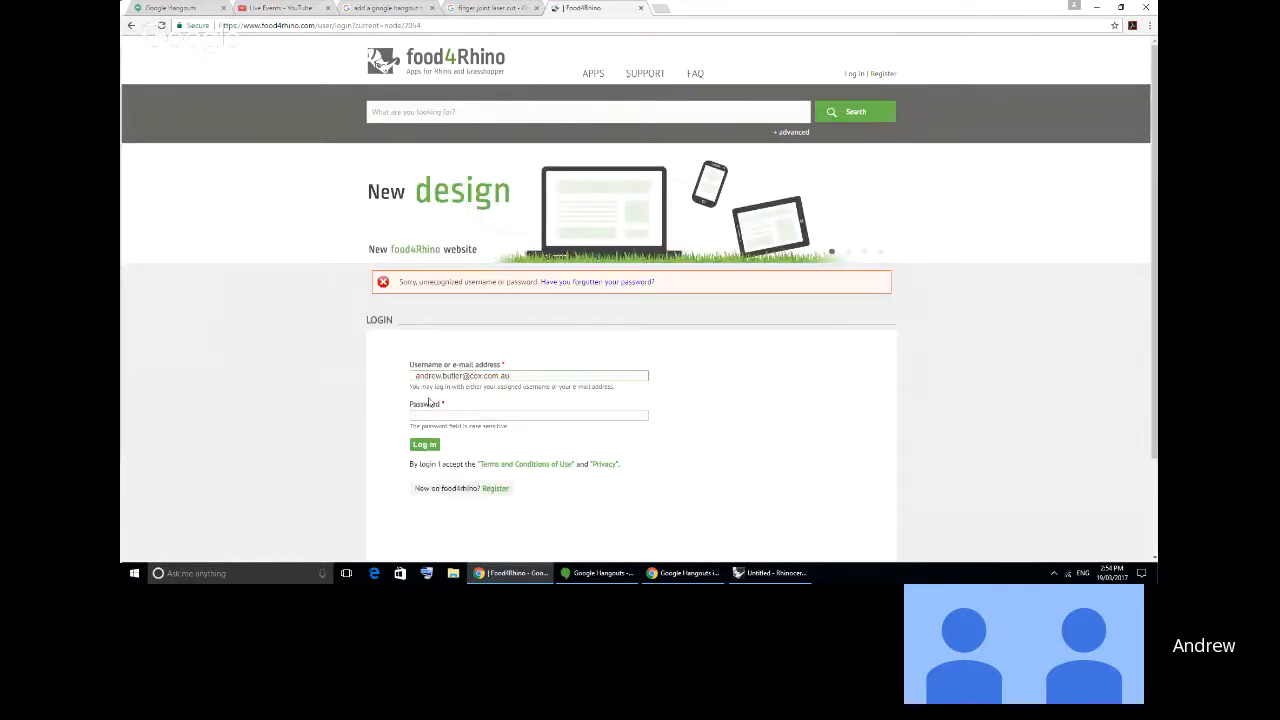
- Re-enter the account password for the corrected e-mail address and log in
click(441, 405)
text(••••••••)
key(Return)
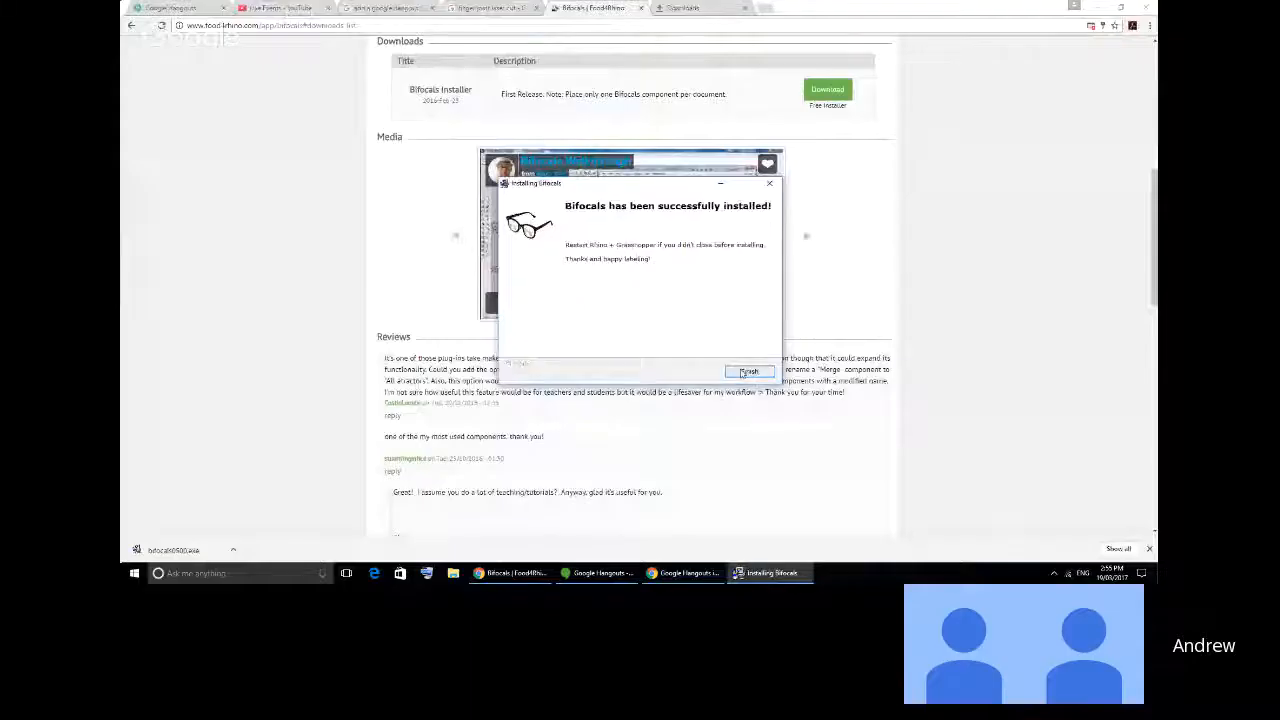
- Show the Windows desktop, relaunch Rhinoceros 5 and dismiss its startup window
click(748, 372)
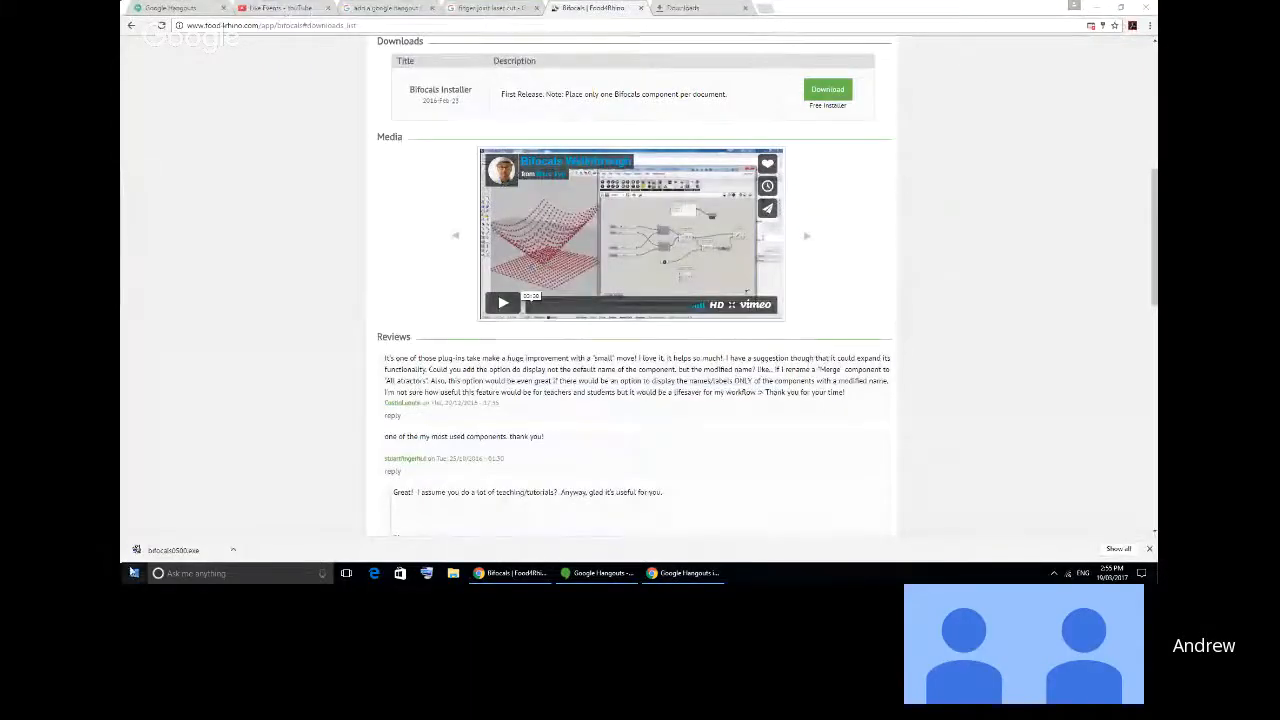
click(134, 573)
click(182, 379)
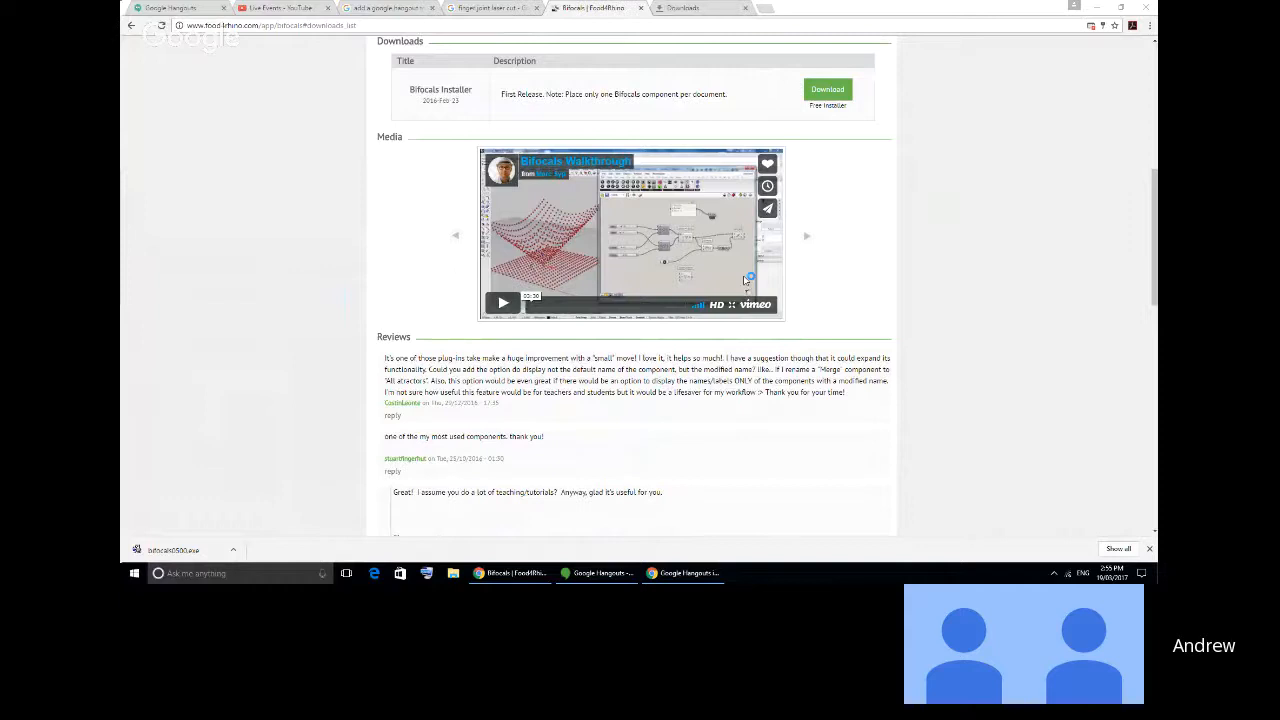
key(super+d)
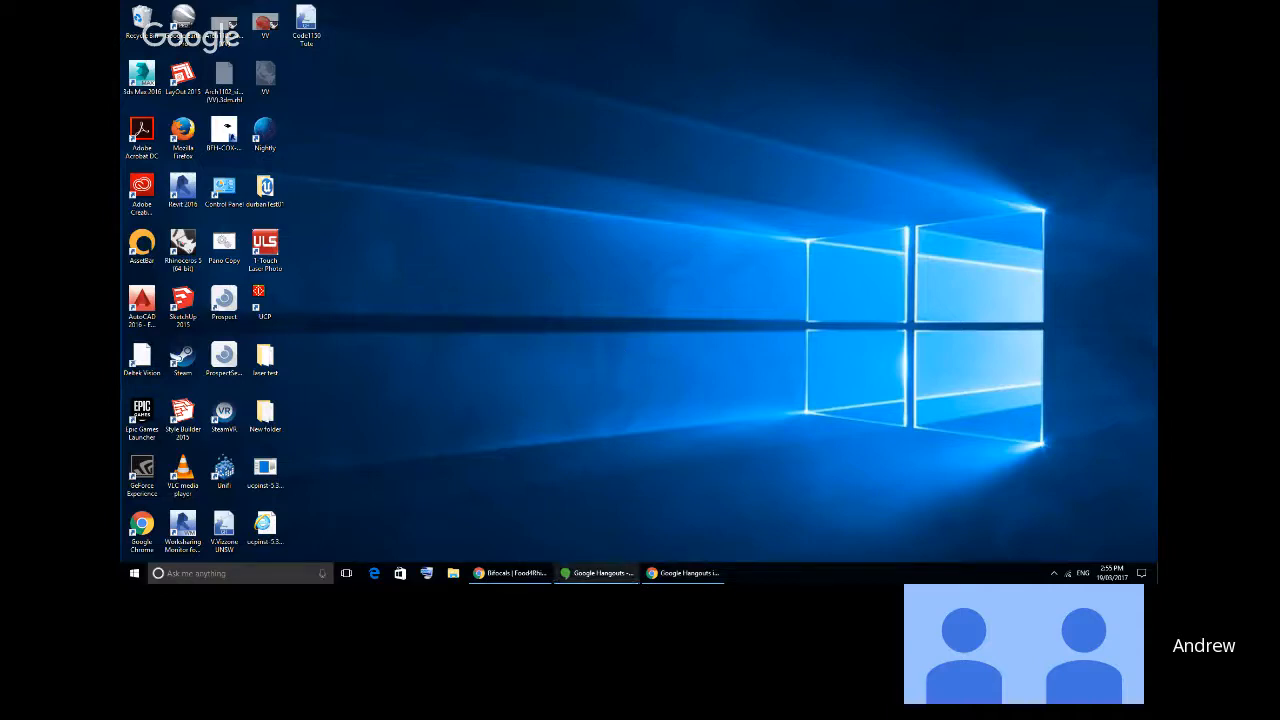
click(131, 573)
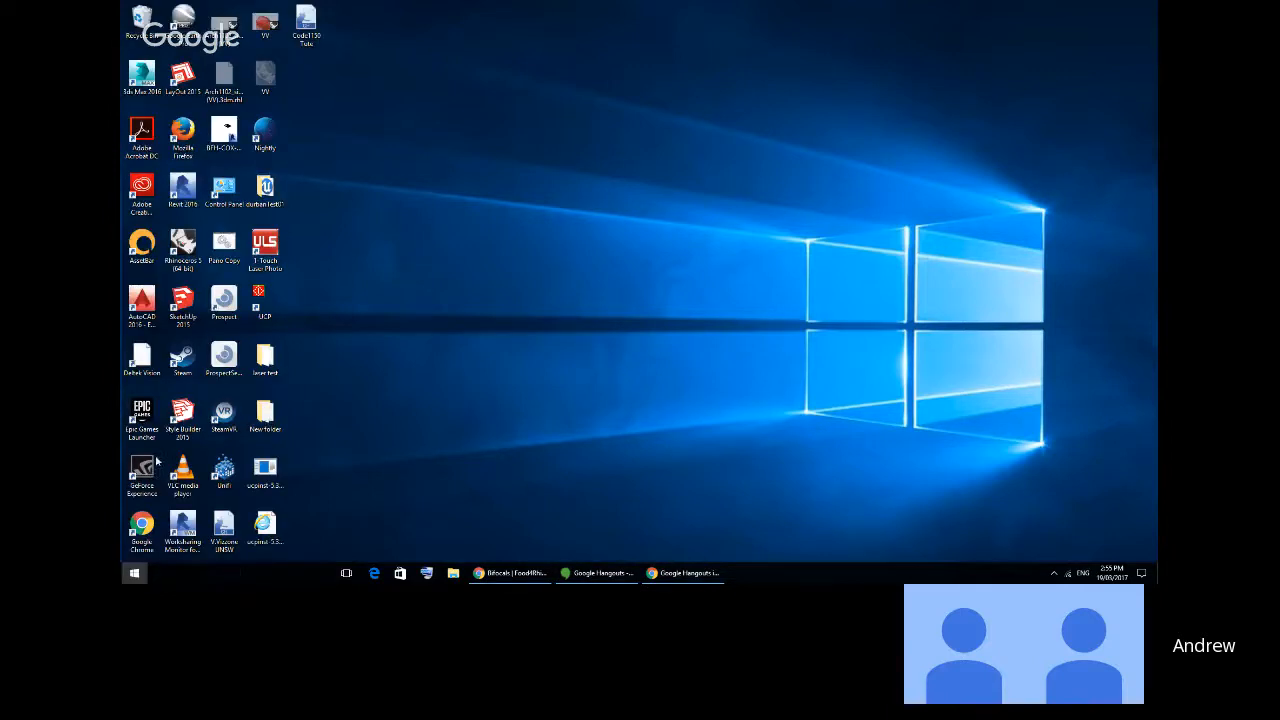
click(271, 435)
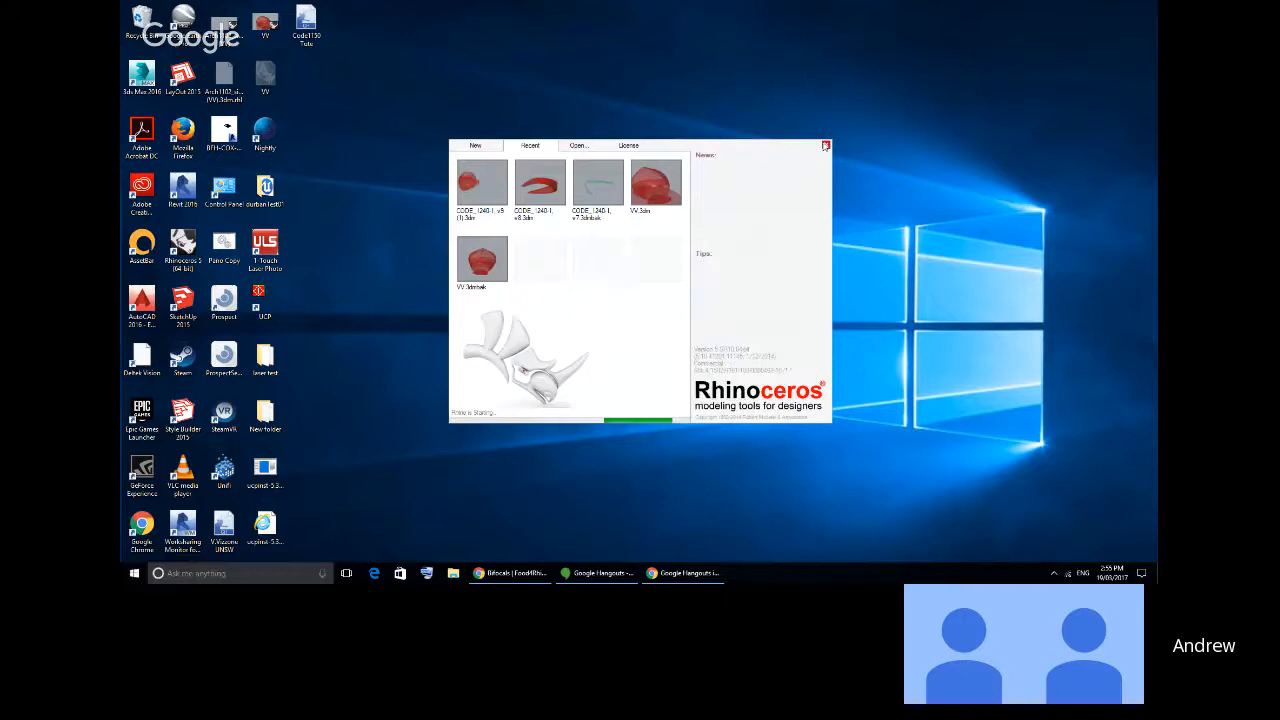
click(825, 146)
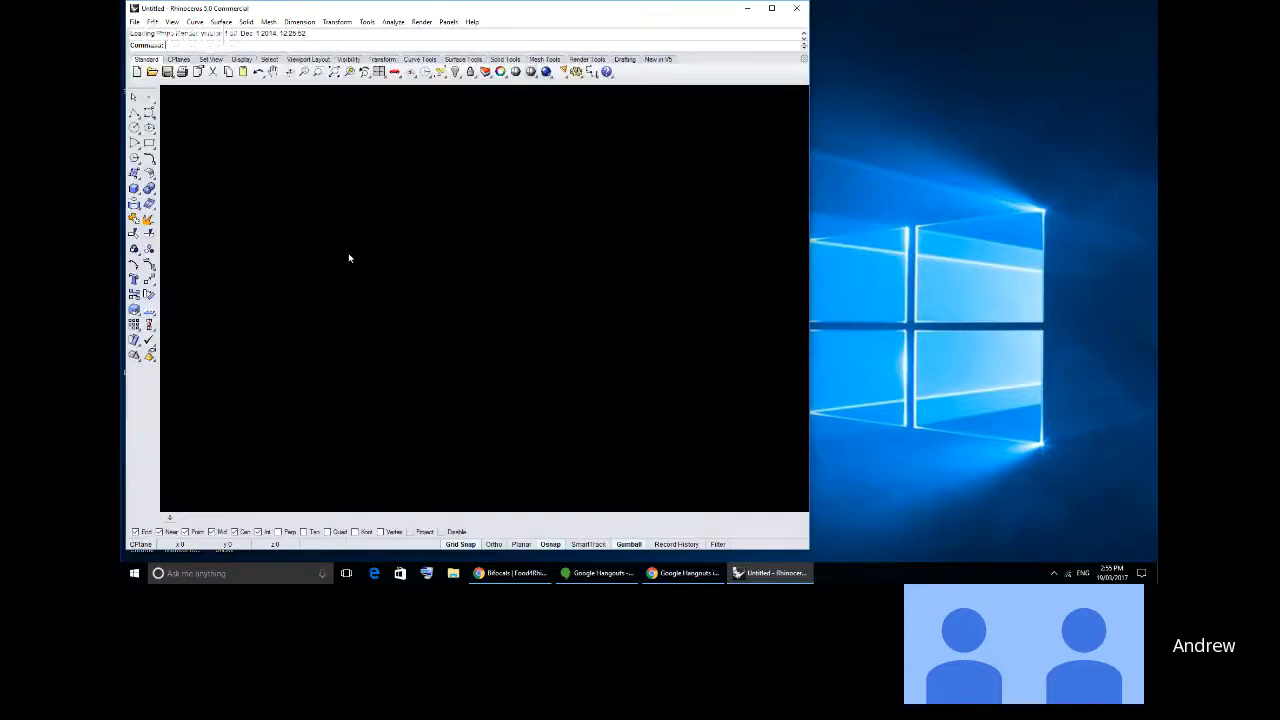
- Snap the Rhino window to half the screen with the Top viewport maximized, and launch Grasshopper
key(super+Left)
double_click(167, 91)
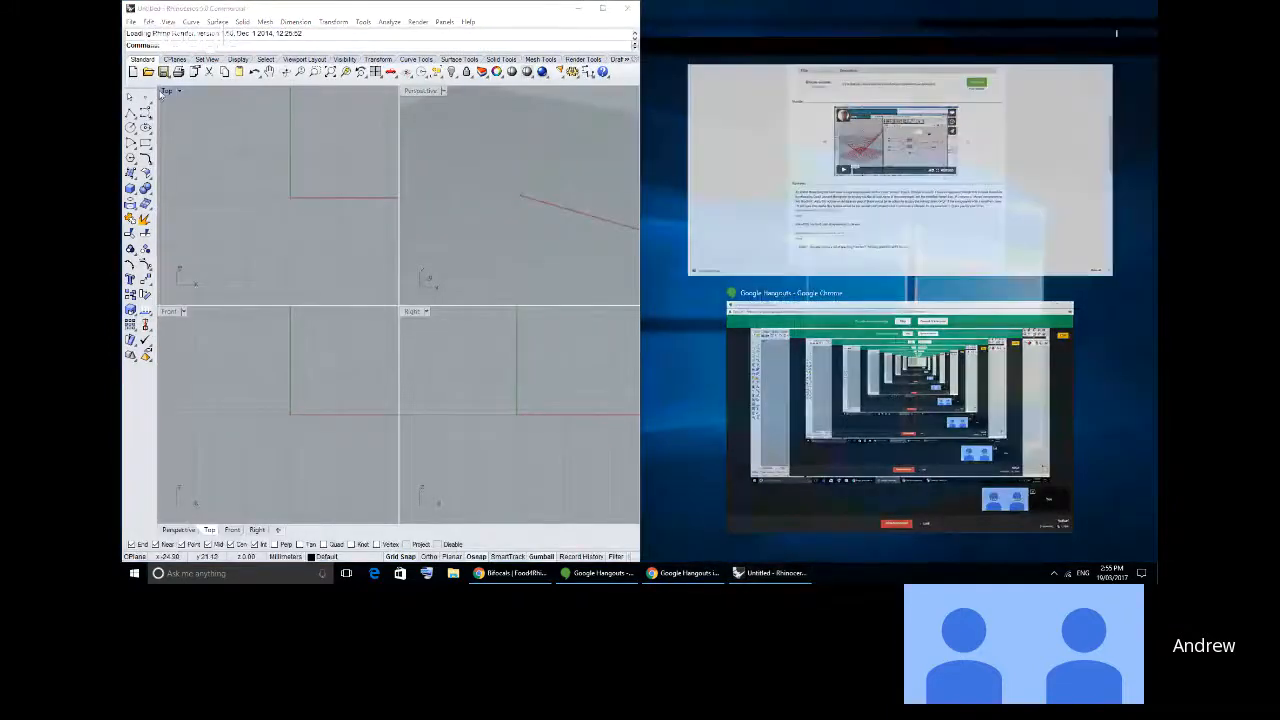
text(Grasshopper)
key(Return)
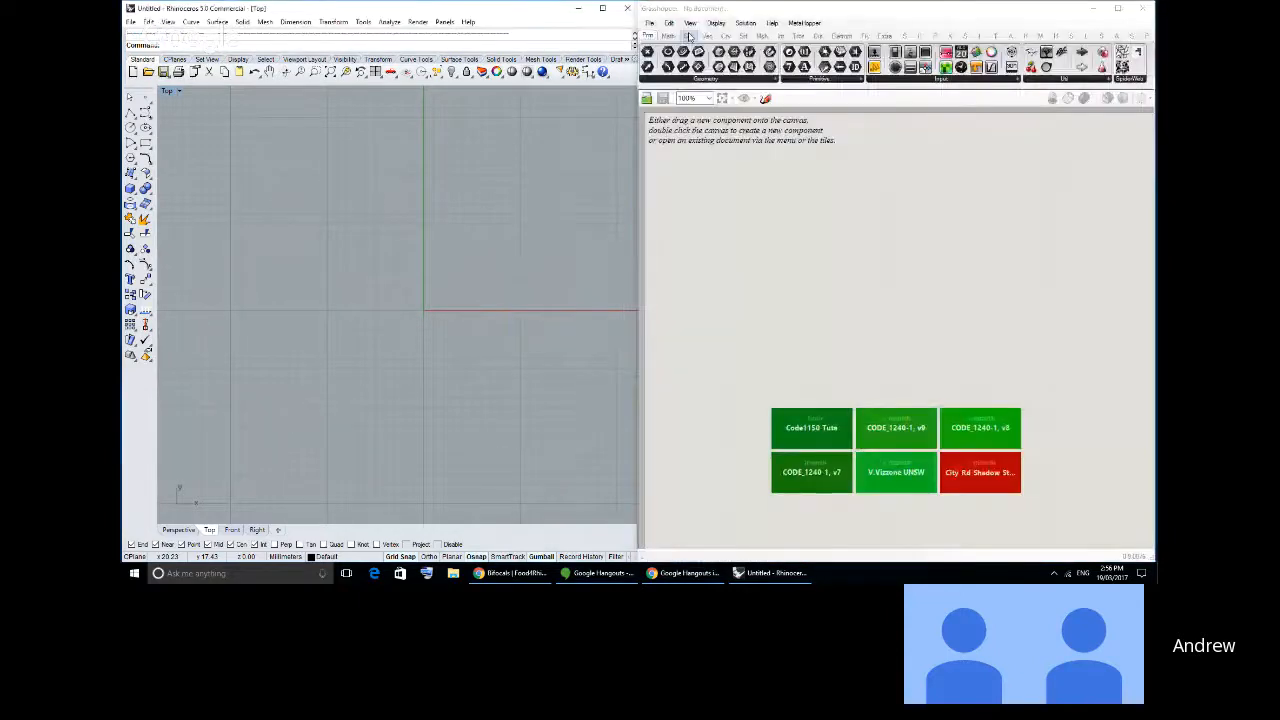
- Open the recent Grasshopper definition "Code1150 Tute"
click(649, 22)
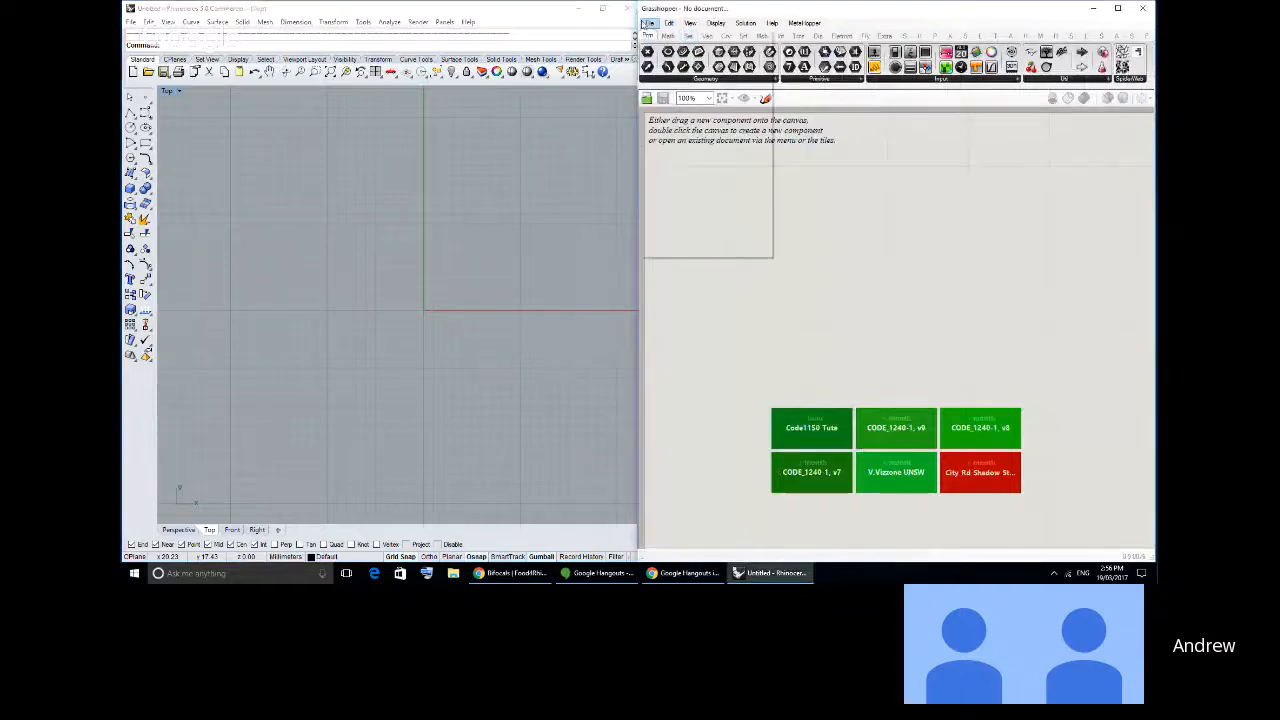
click(932, 377)
click(811, 428)
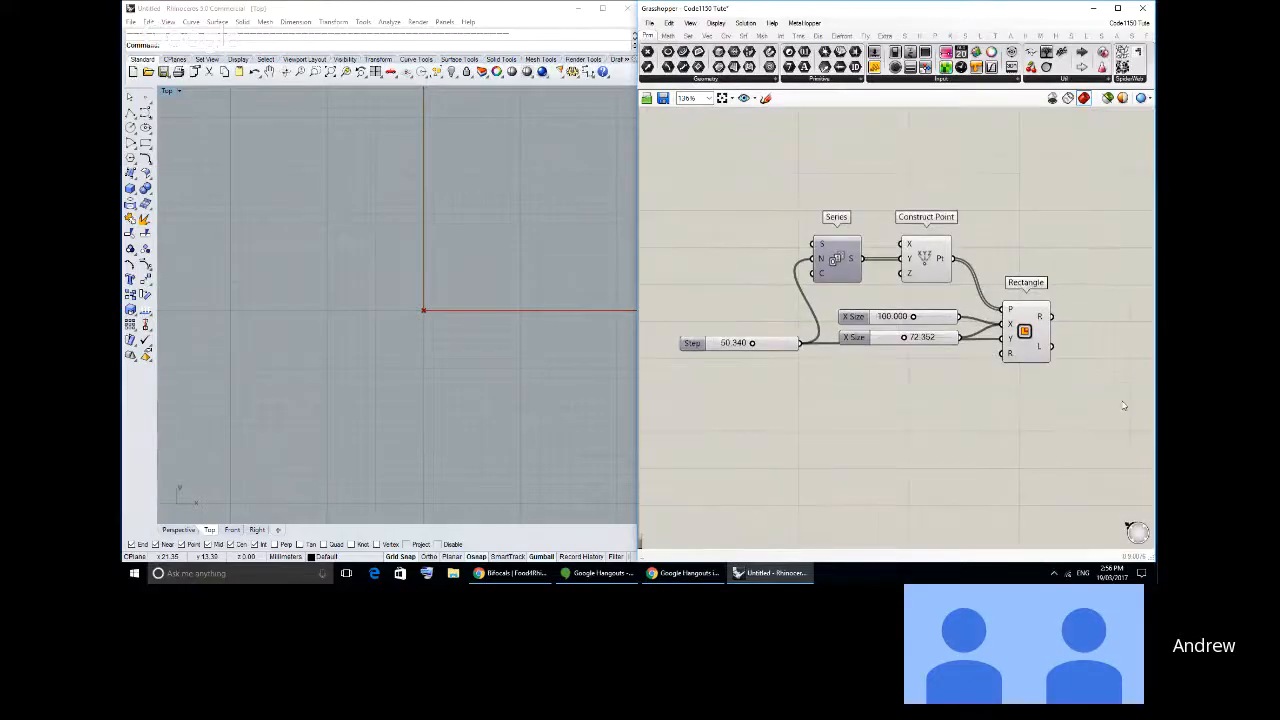
- Place the Bifocals component in an empty area of the canvas to label every component with its full name
drag(1125, 406, 685, 179)
drag(838, 273, 837, 357)
click(958, 448)
right_drag(958, 448, 907, 318)
scroll(907, 318, up, 1)
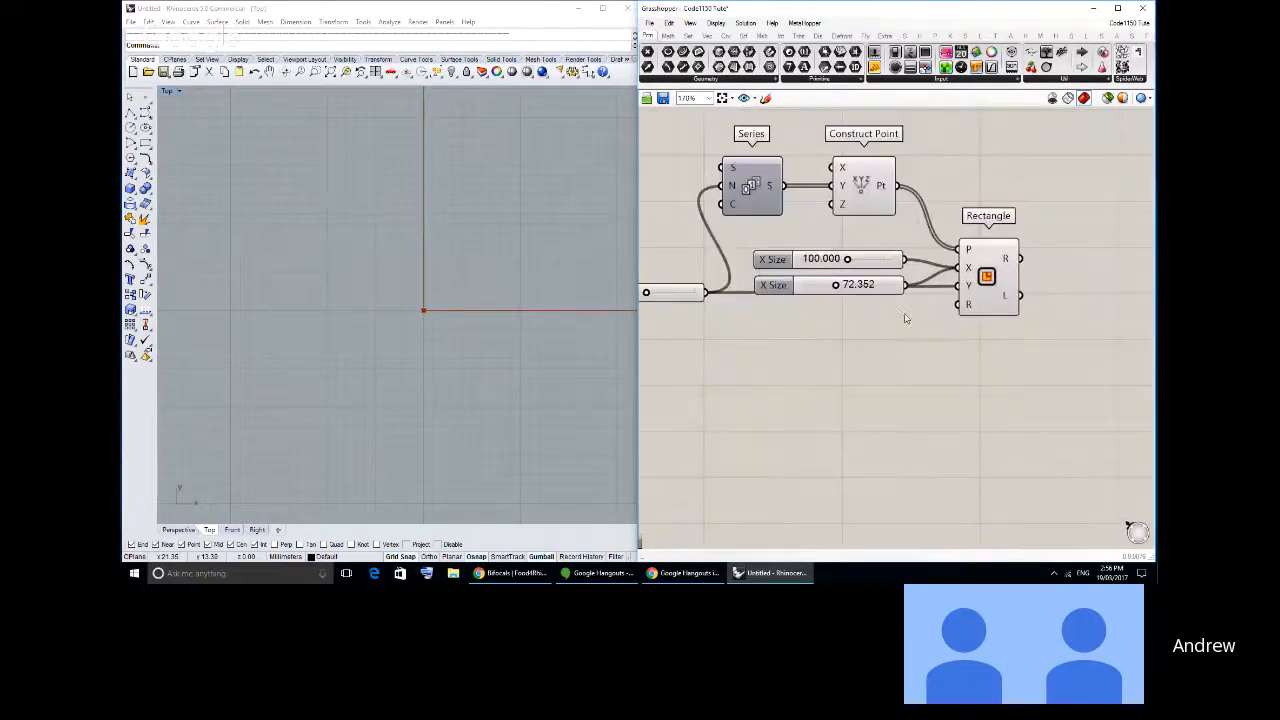
- Add a slightly enlarged panel above the Rectangle component, wired to the Series output, and move the Step slider below the X Size sliders
scroll(378, 338, down, 5)
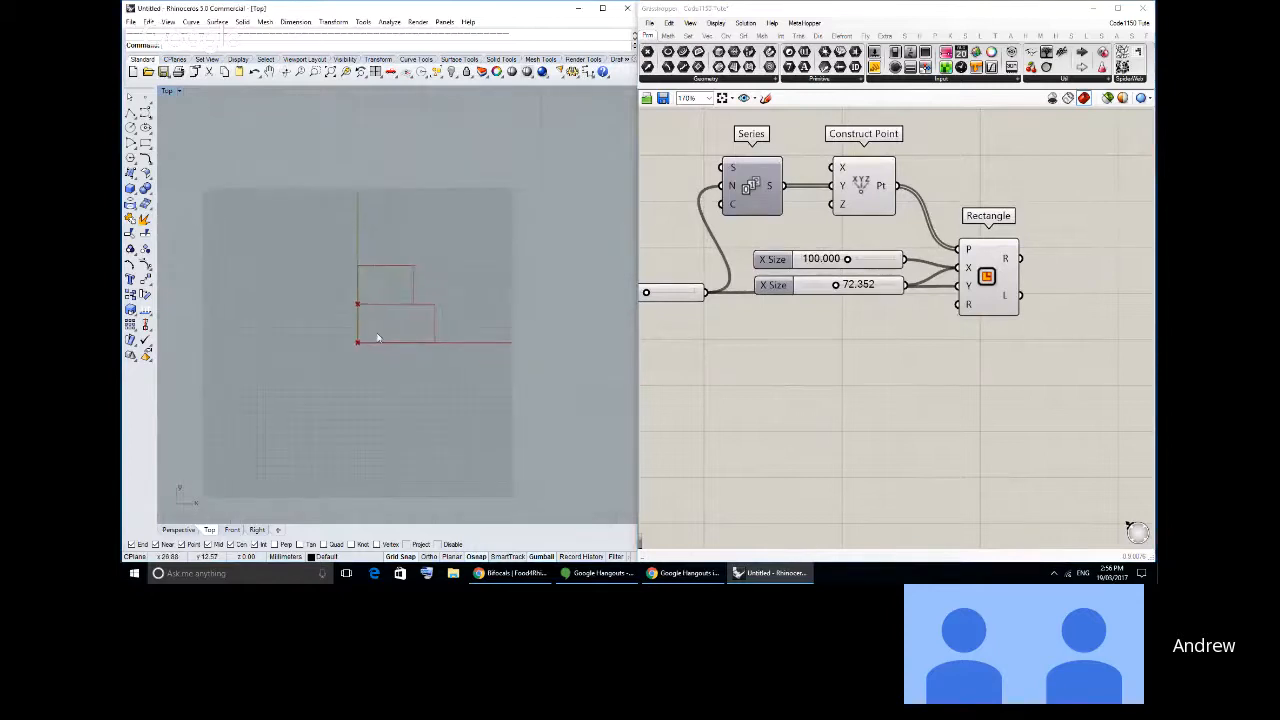
scroll(380, 336, up, 5)
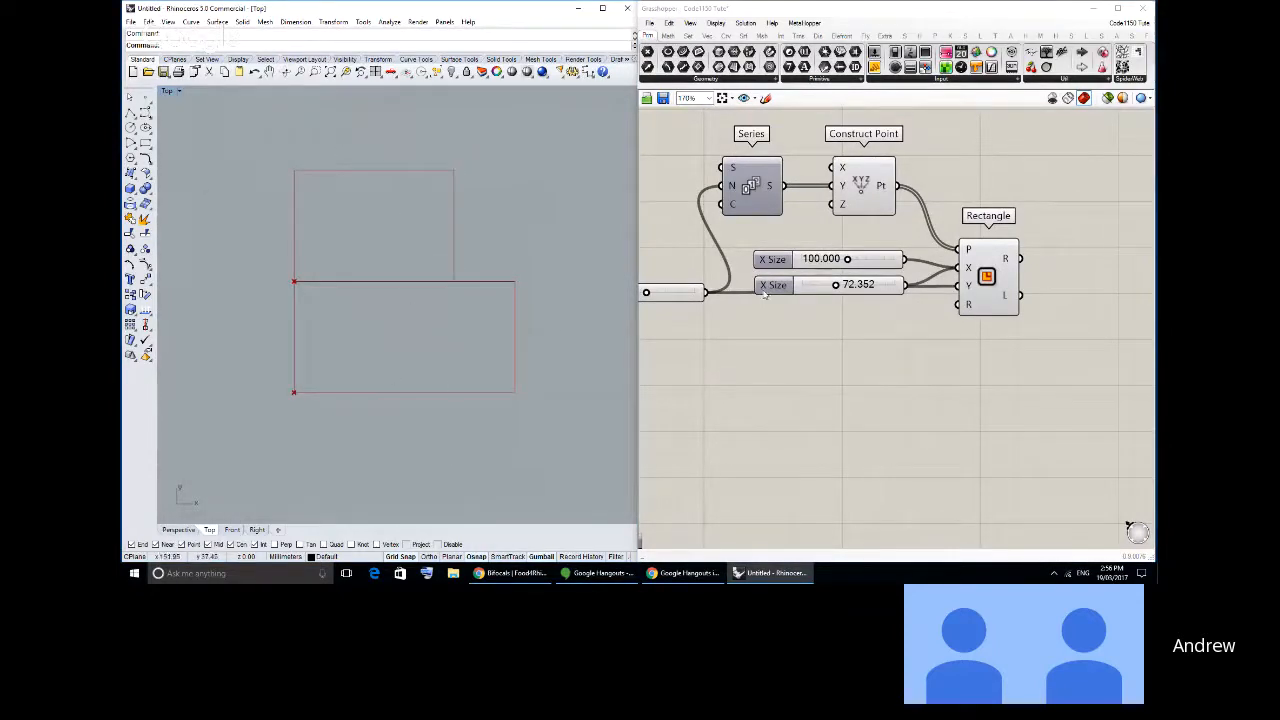
right_drag(786, 317, 837, 343)
scroll(837, 343, down, 1)
right_drag(437, 307, 449, 308)
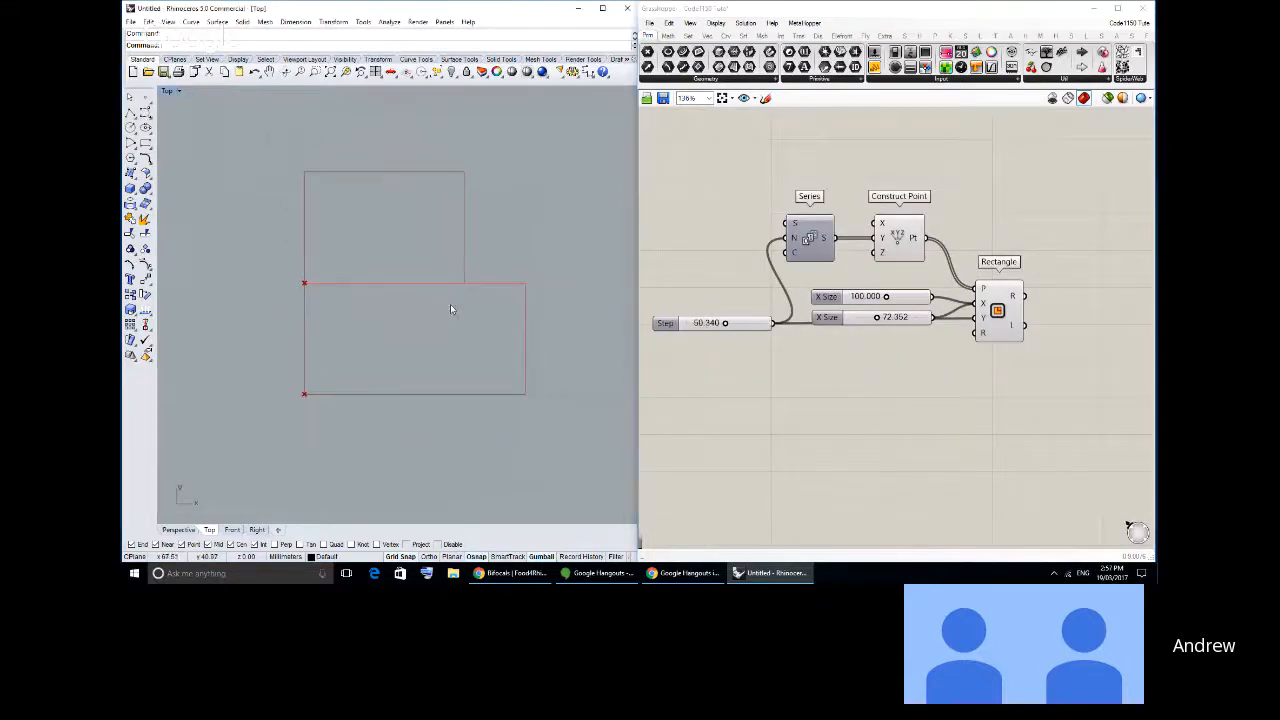
right_drag(1124, 381, 1125, 396)
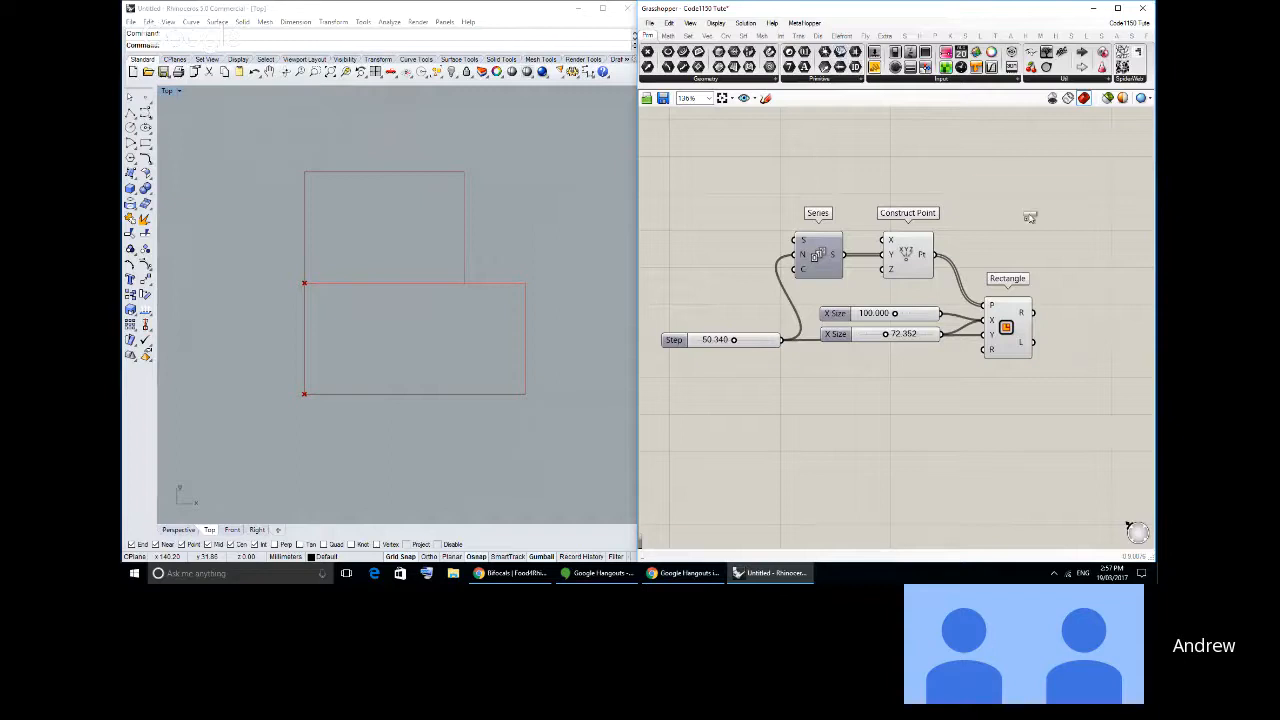
drag(1030, 217, 1030, 217)
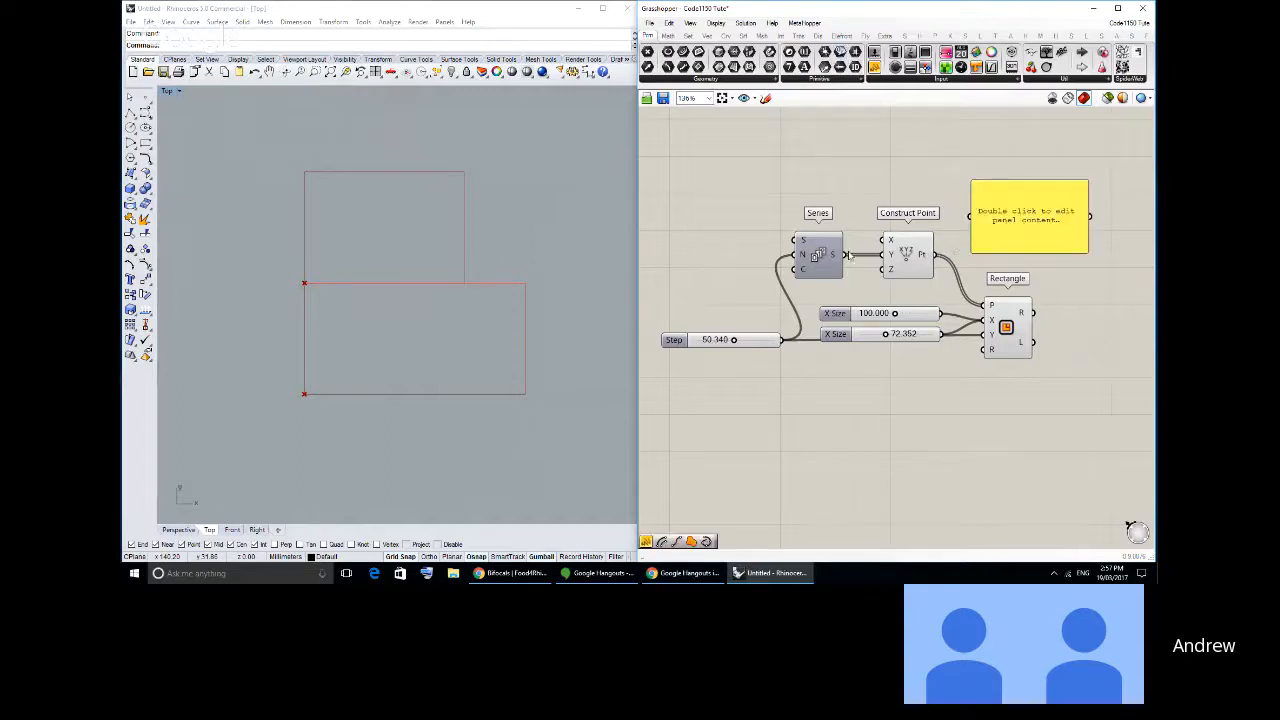
drag(1087, 253, 1096, 262)
click(1059, 251)
drag(691, 340, 701, 372)
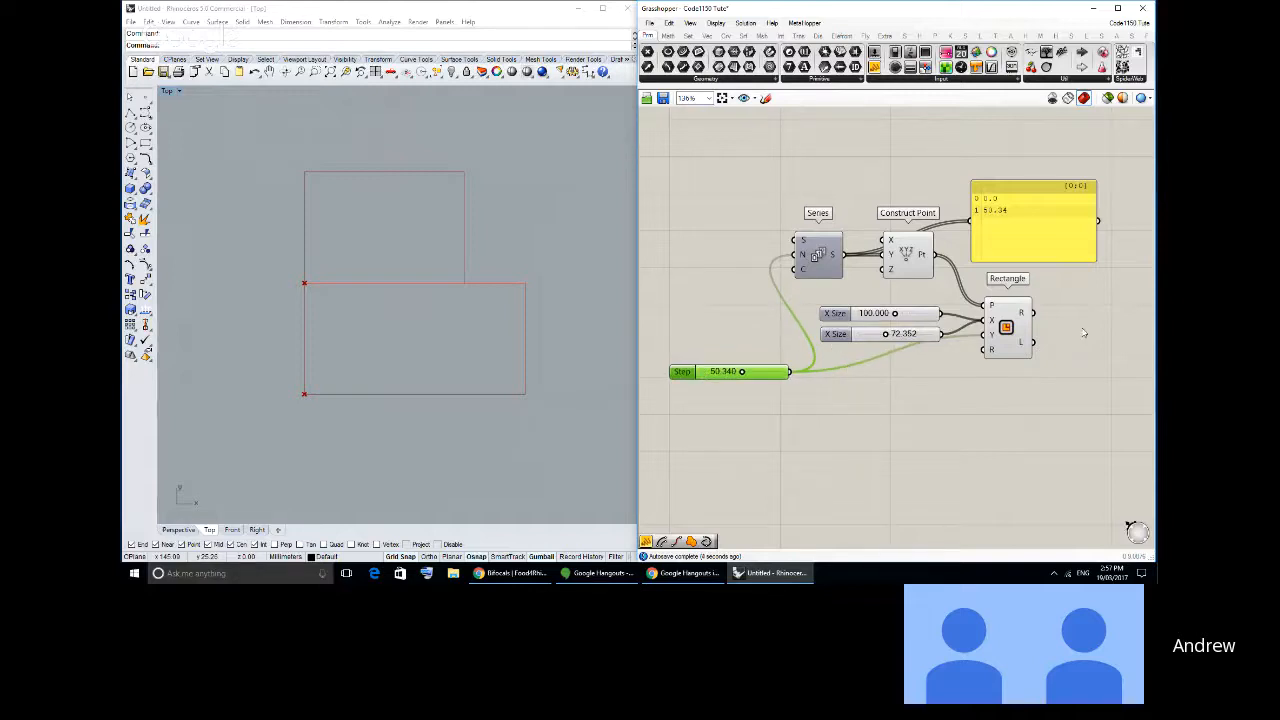
- Move the panel up above the Construct Point component, still fed by the Series output
mouse_move(991, 340)
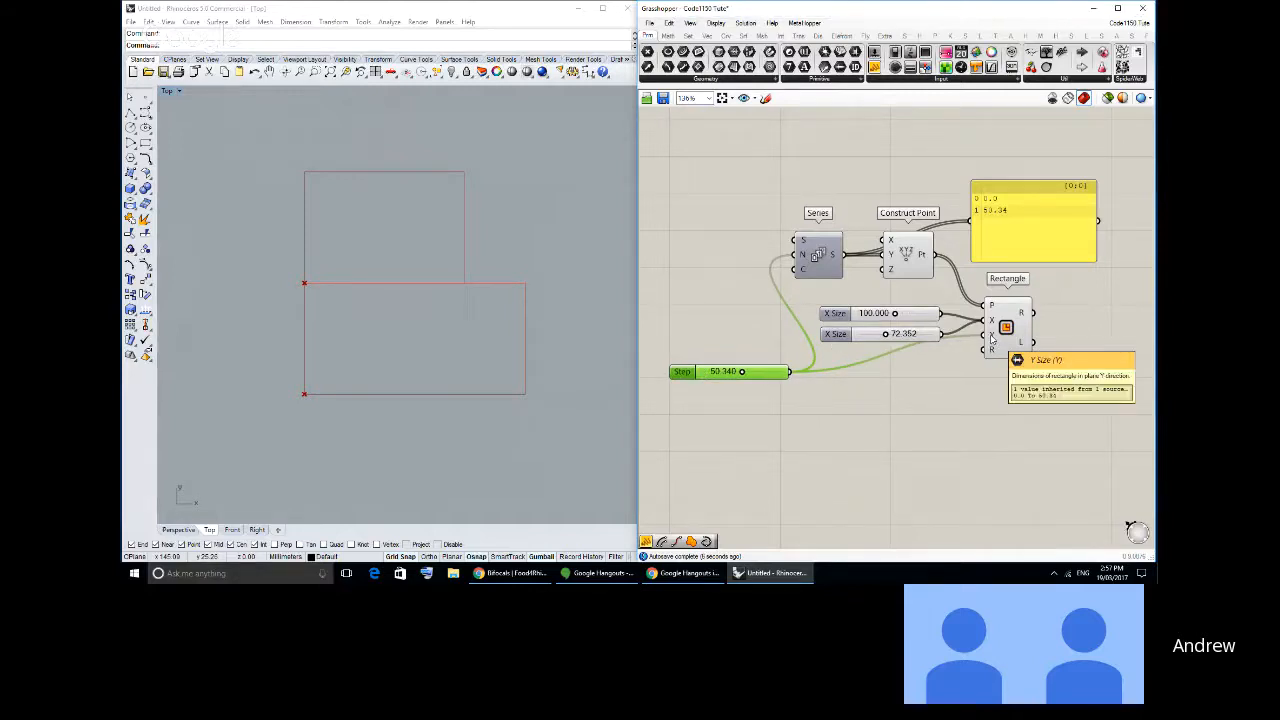
drag(1009, 244, 1002, 220)
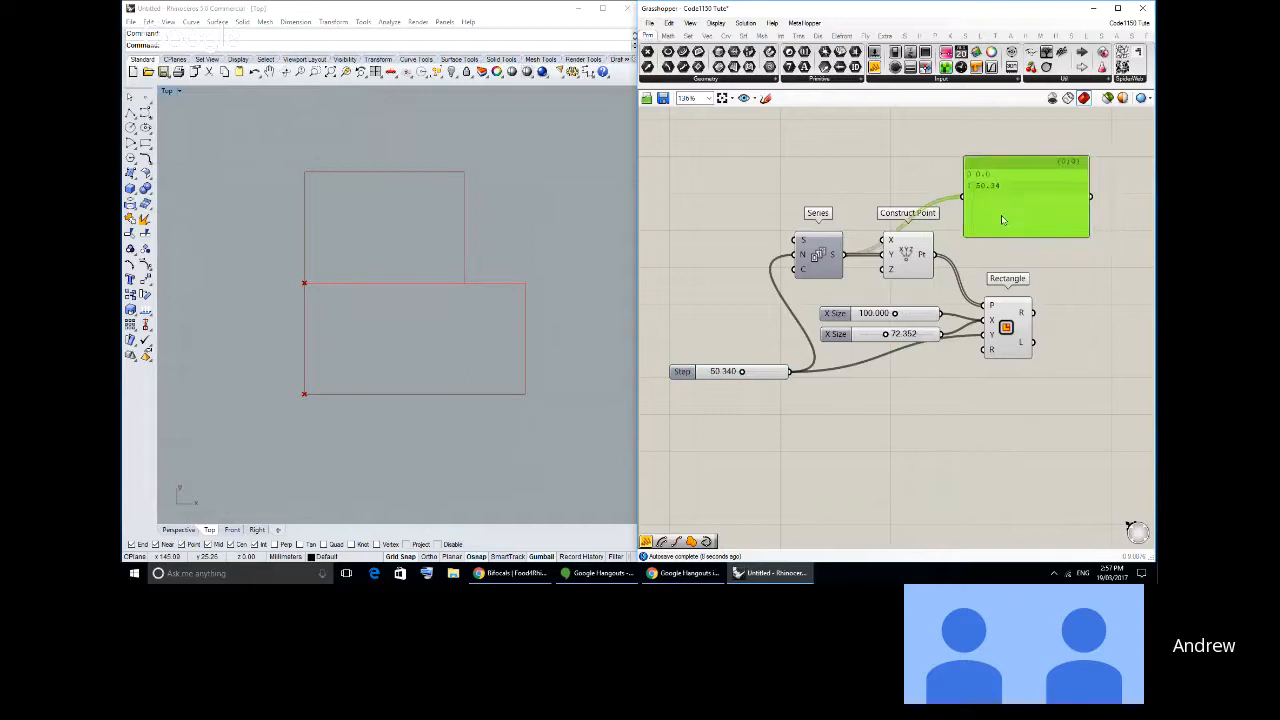
click(815, 254)
drag(844, 255, 926, 197)
drag(1013, 214, 997, 192)
click(906, 253)
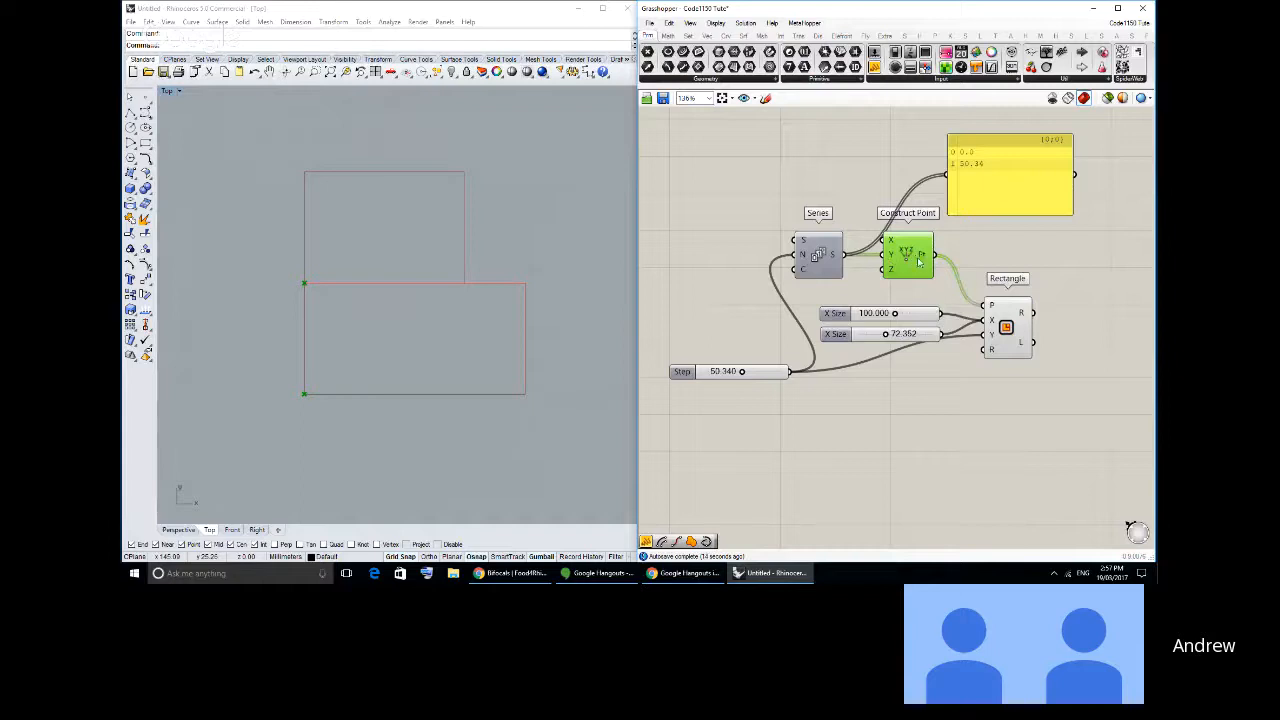
- Connect the Construct Point output to the panel in place of Series, and shift the Rectangle component farther from the sliders
drag(1009, 343, 1003, 342)
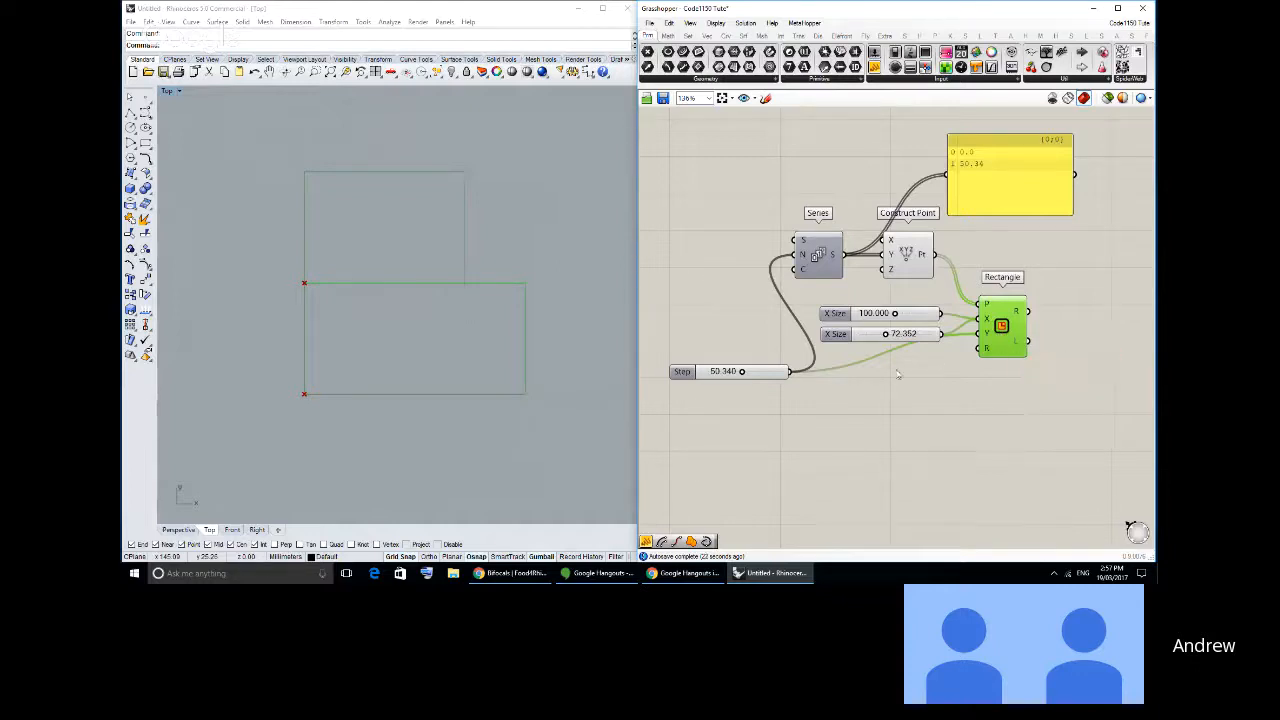
drag(970, 198, 993, 213)
drag(935, 255, 1003, 221)
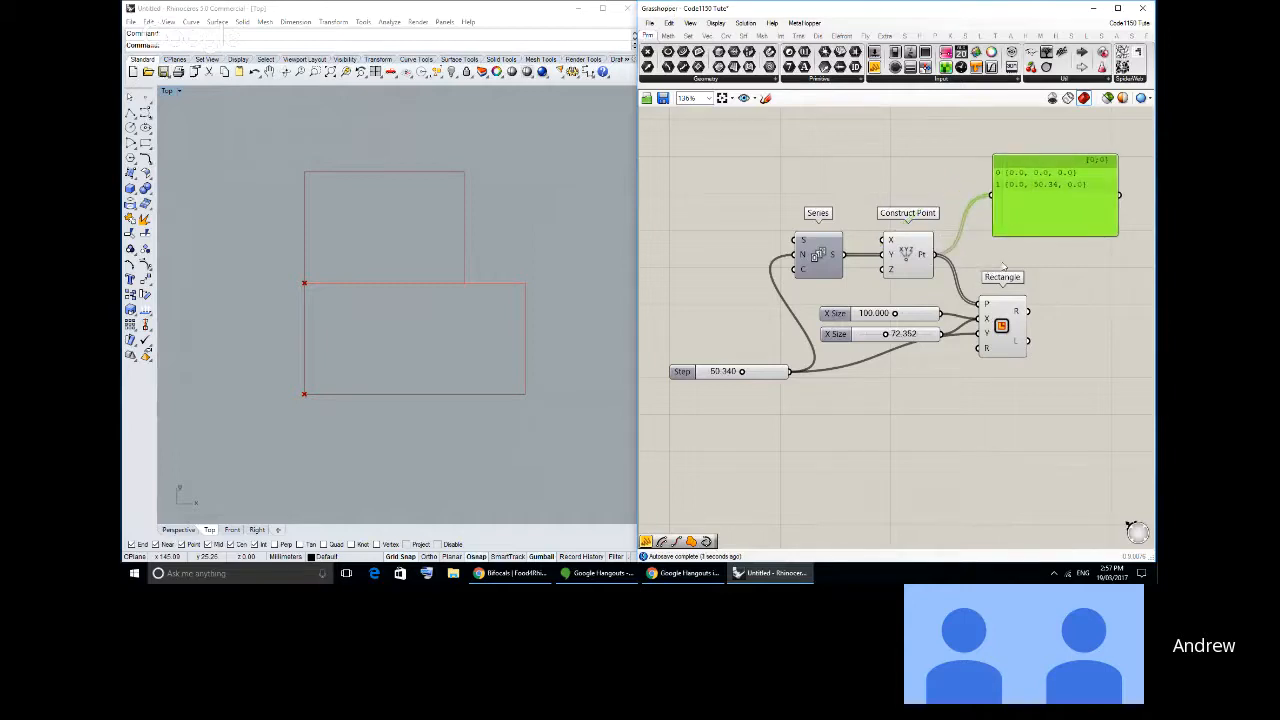
drag(1004, 278, 1034, 279)
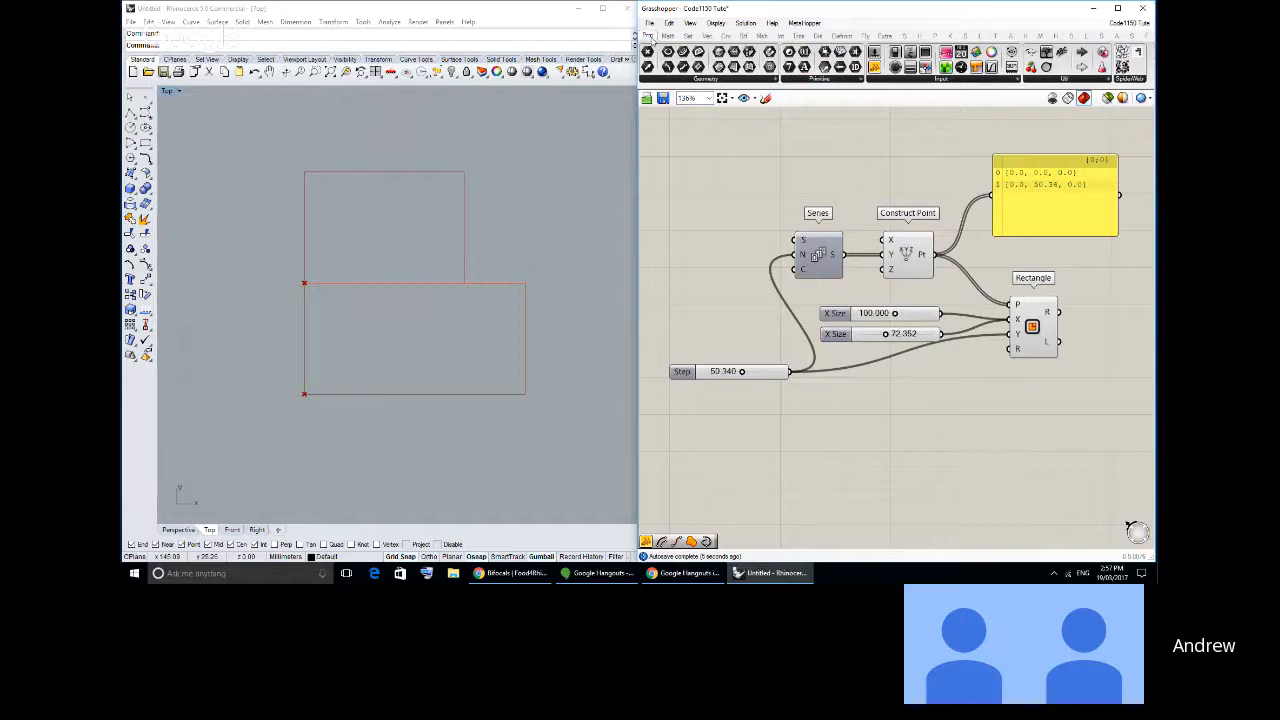
- Insert a Number parameter between the two X Size sliders and the Rectangle's X input, and make room for it on the canvas
click(688, 36)
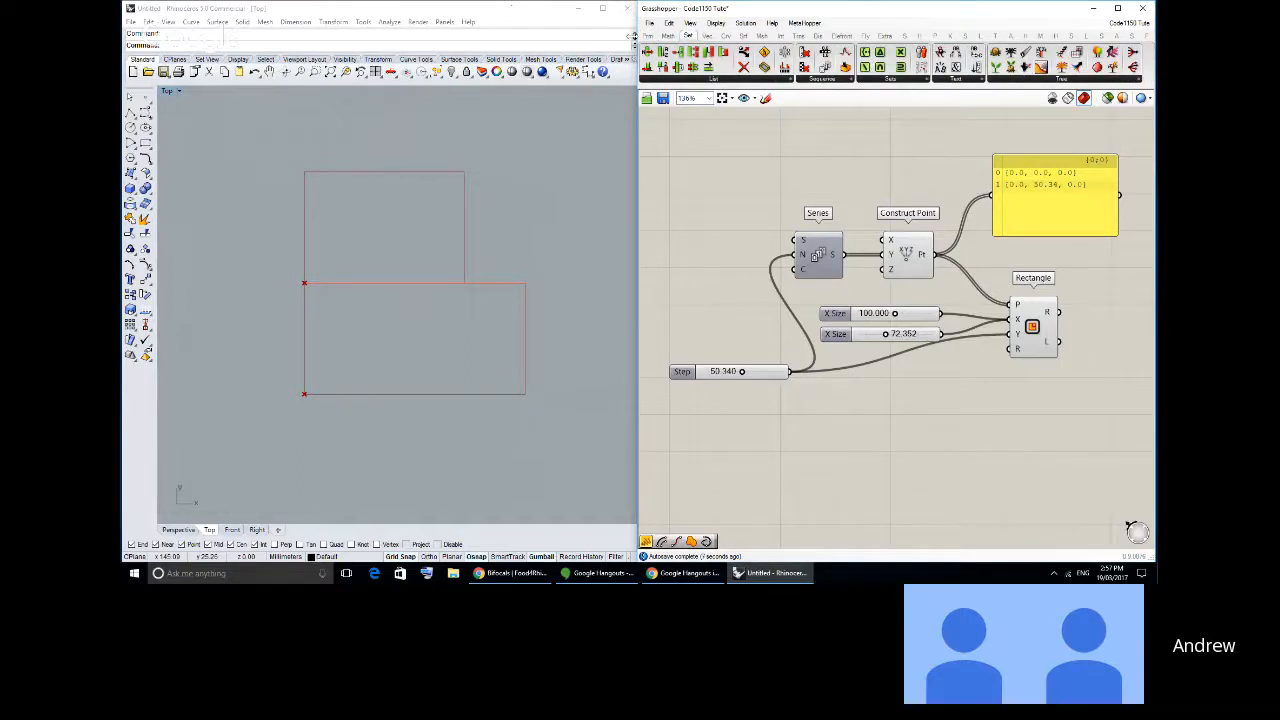
click(649, 36)
drag(804, 52, 962, 400)
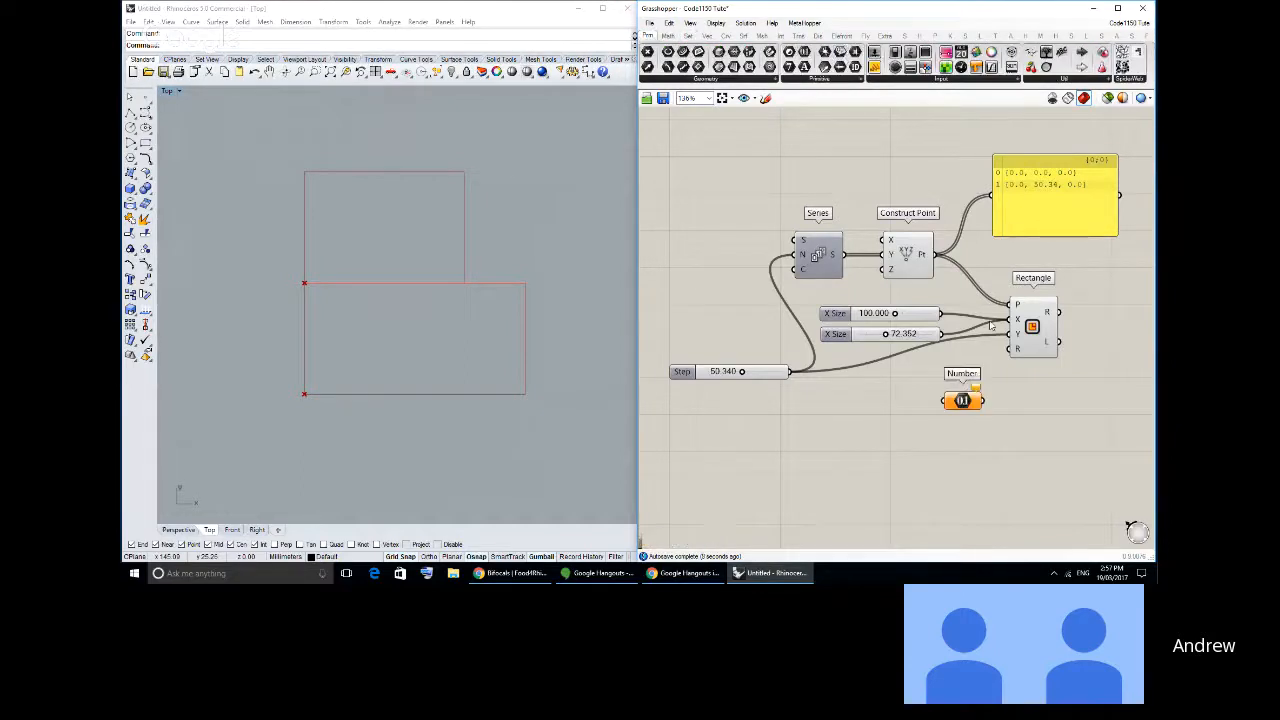
ctrl+shift+drag(1009, 320, 944, 401)
drag(983, 402, 1080, 334)
drag(962, 400, 986, 322)
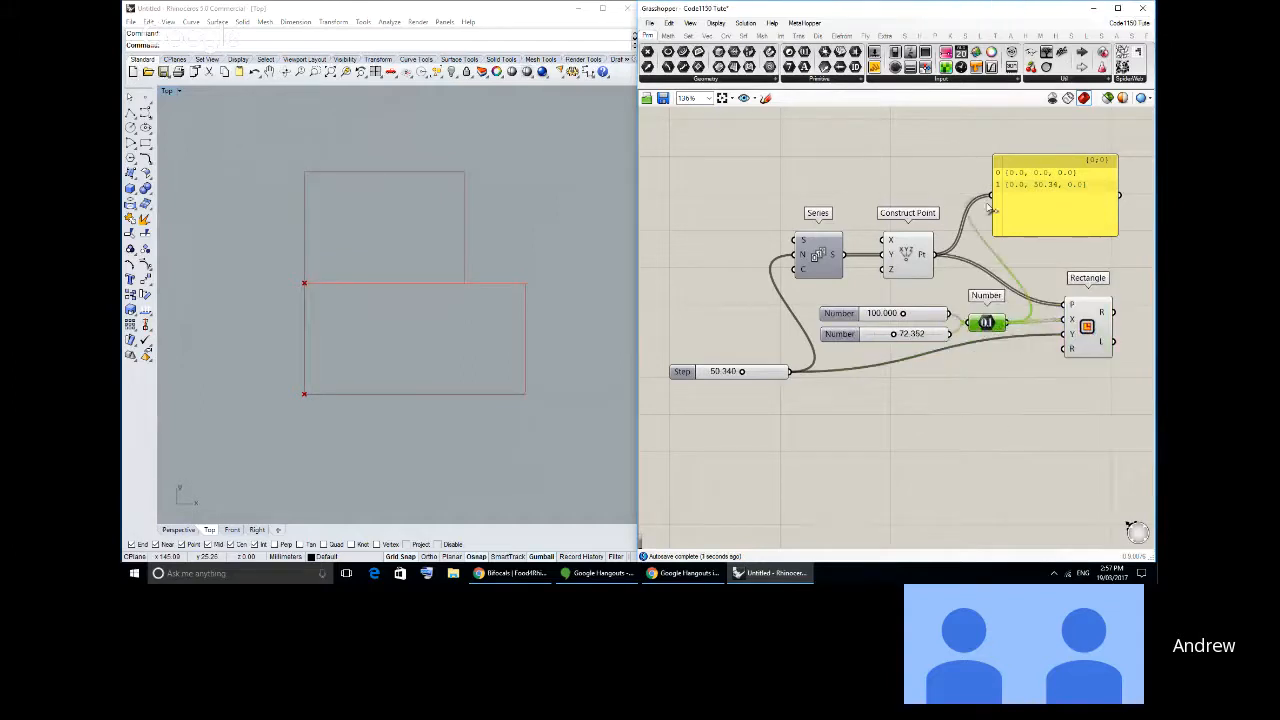
- Reconnect the panel to the Construct Point output, and set the two Number sliders to 101.468 and 67.947
drag(988, 208, 1030, 214)
right_drag(1006, 226, 835, 222)
drag(844, 176, 919, 191)
right_drag(800, 277, 847, 255)
drag(814, 230, 947, 176)
click(868, 215)
right_drag(776, 284, 807, 292)
mouse_move(812, 298)
mouse_down()
mouse_move(818, 317)
mouse_move(804, 318)
mouse_up()
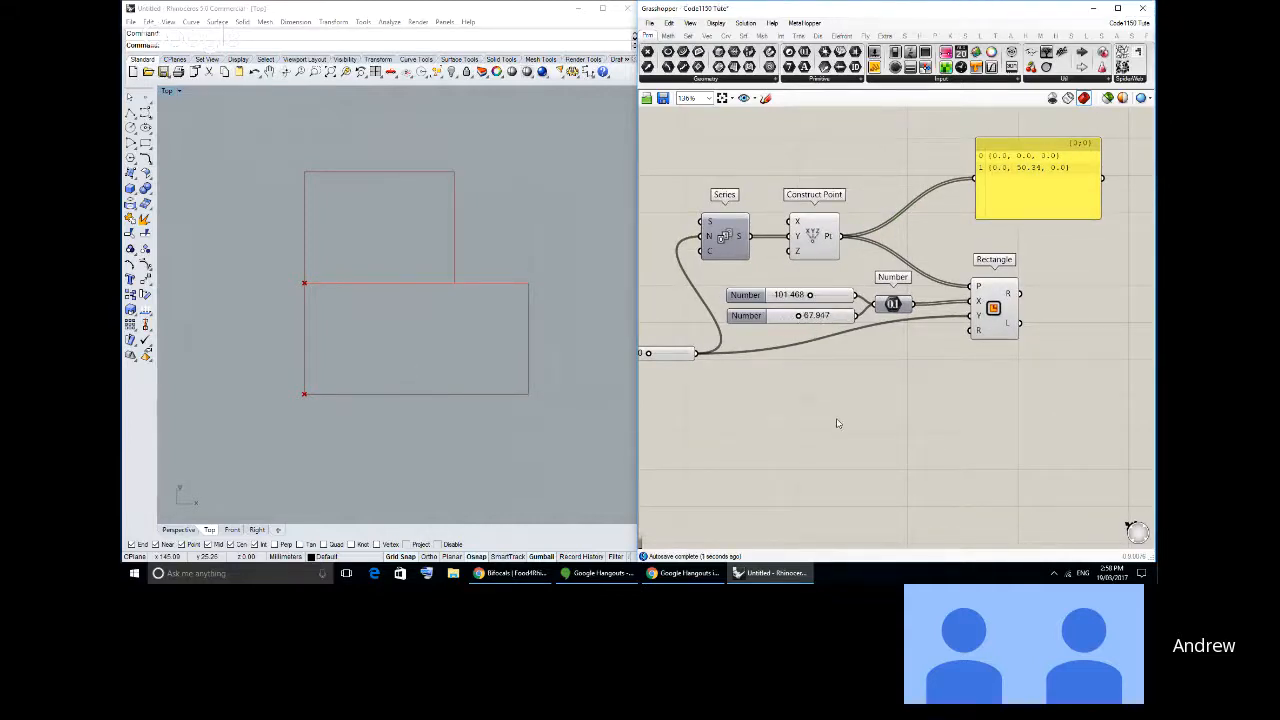
- Draw a rectangle about 86 by 86 mm above the stacked rectangles in the Rhino Top viewport
right_drag(487, 297, 375, 278)
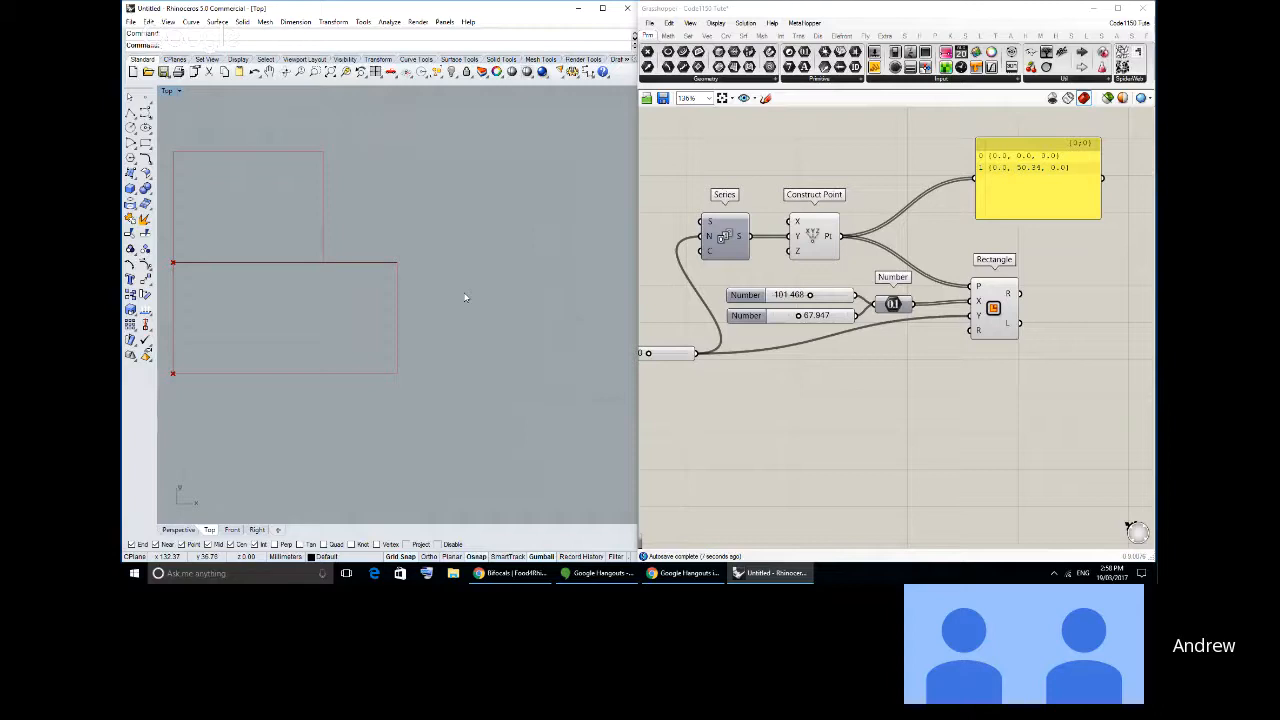
right_drag(240, 299, 325, 295)
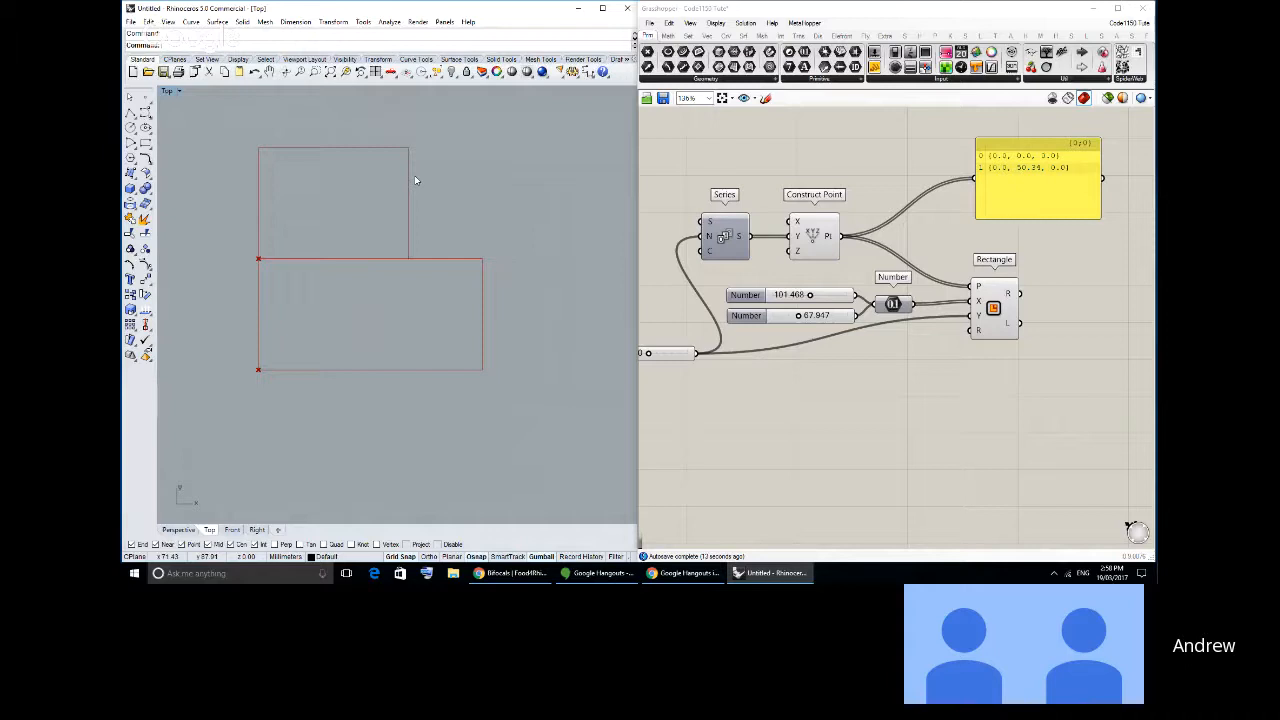
right_drag(388, 207, 295, 226)
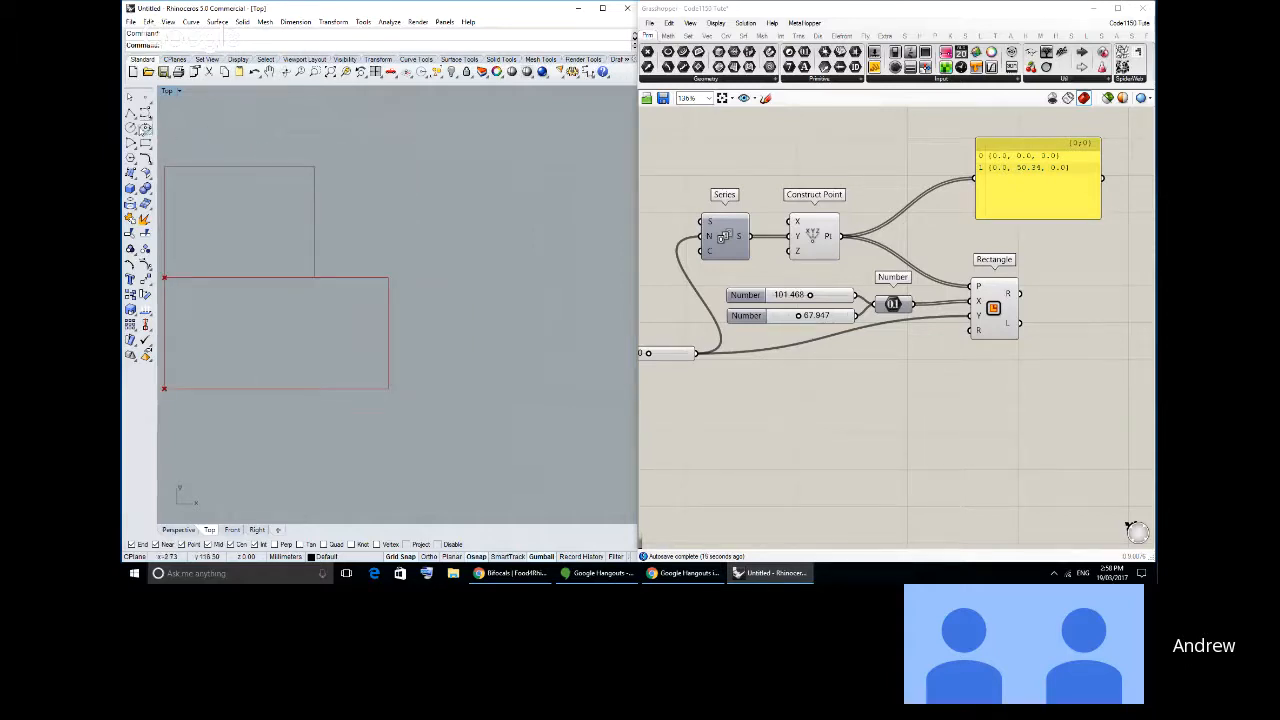
click(130, 113)
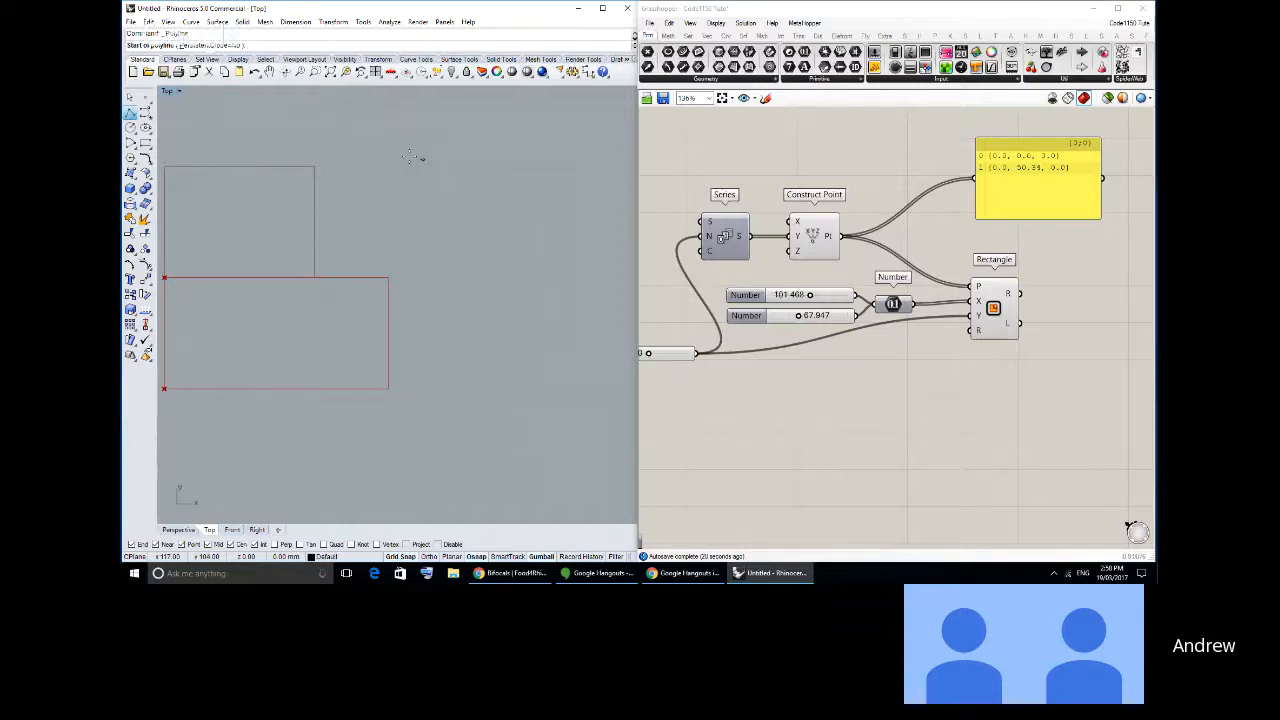
click(146, 146)
scroll(509, 283, down, 4)
right_drag(375, 118, 424, 277)
click(327, 140)
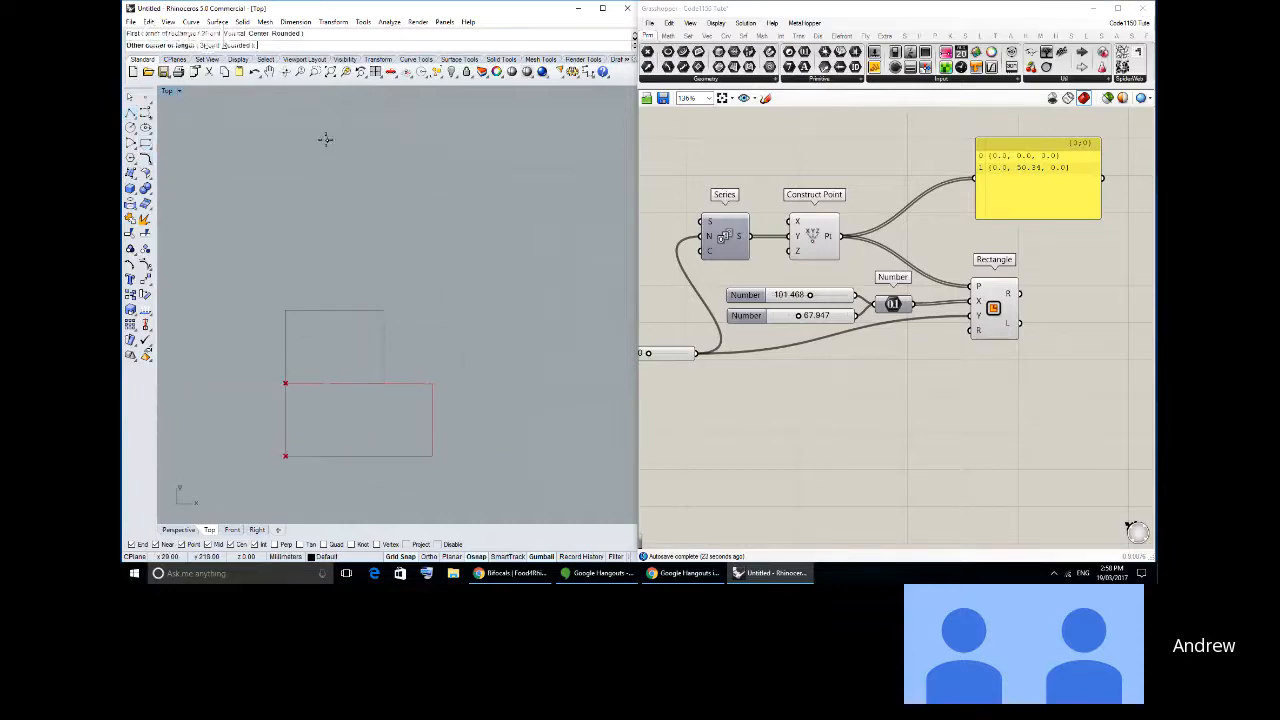
click(447, 272)
scroll(360, 197, up, 3)
click(351, 141)
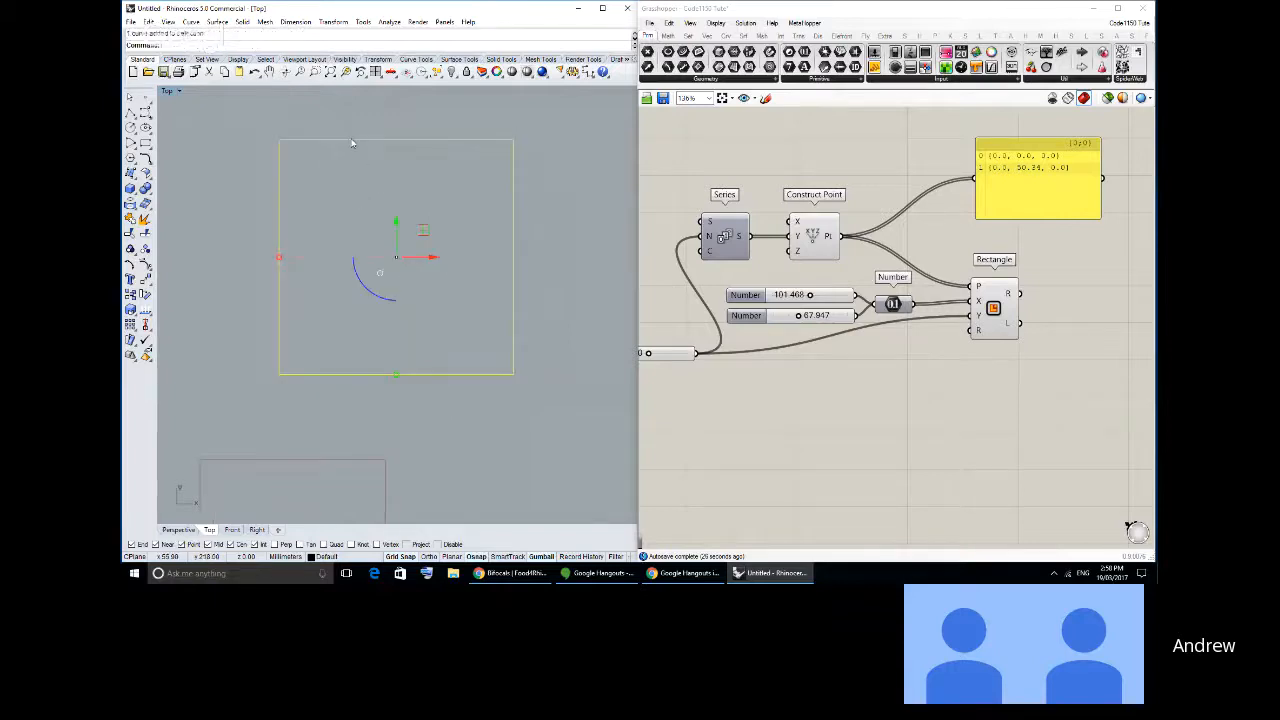
click(347, 133)
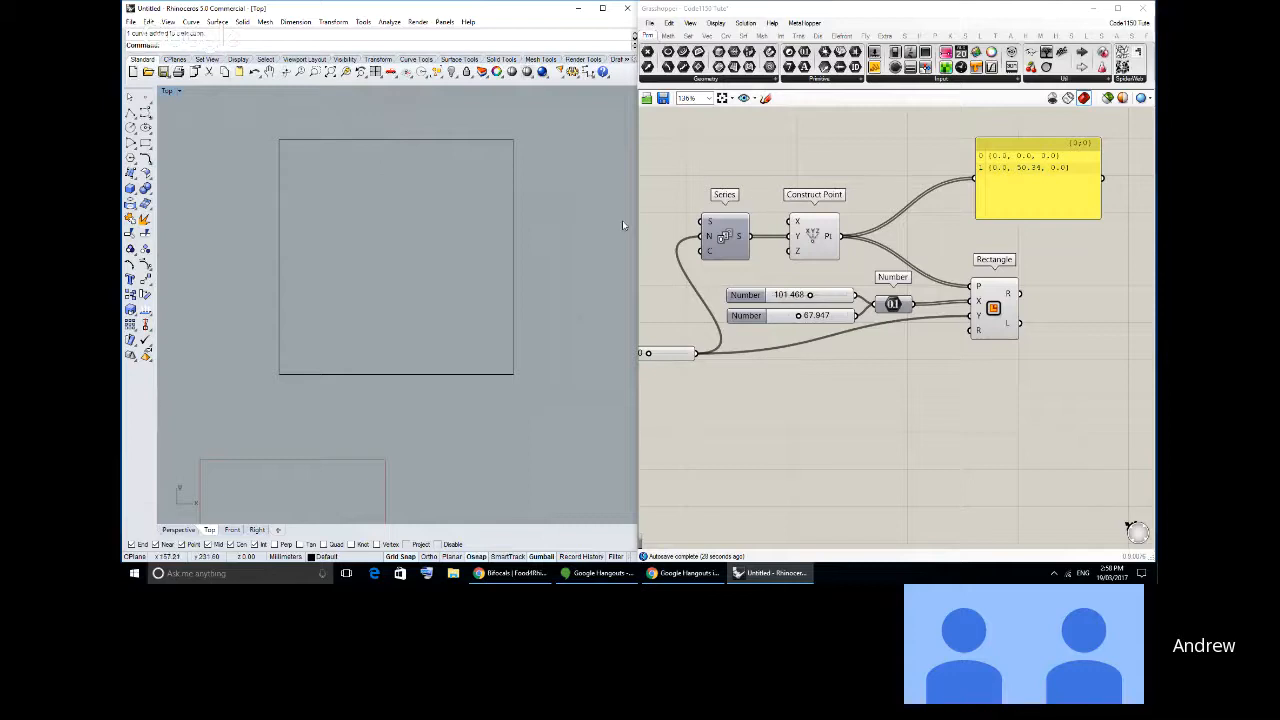
- Try to offset the square inward with the preset distance, and undo that offset
click(512, 162)
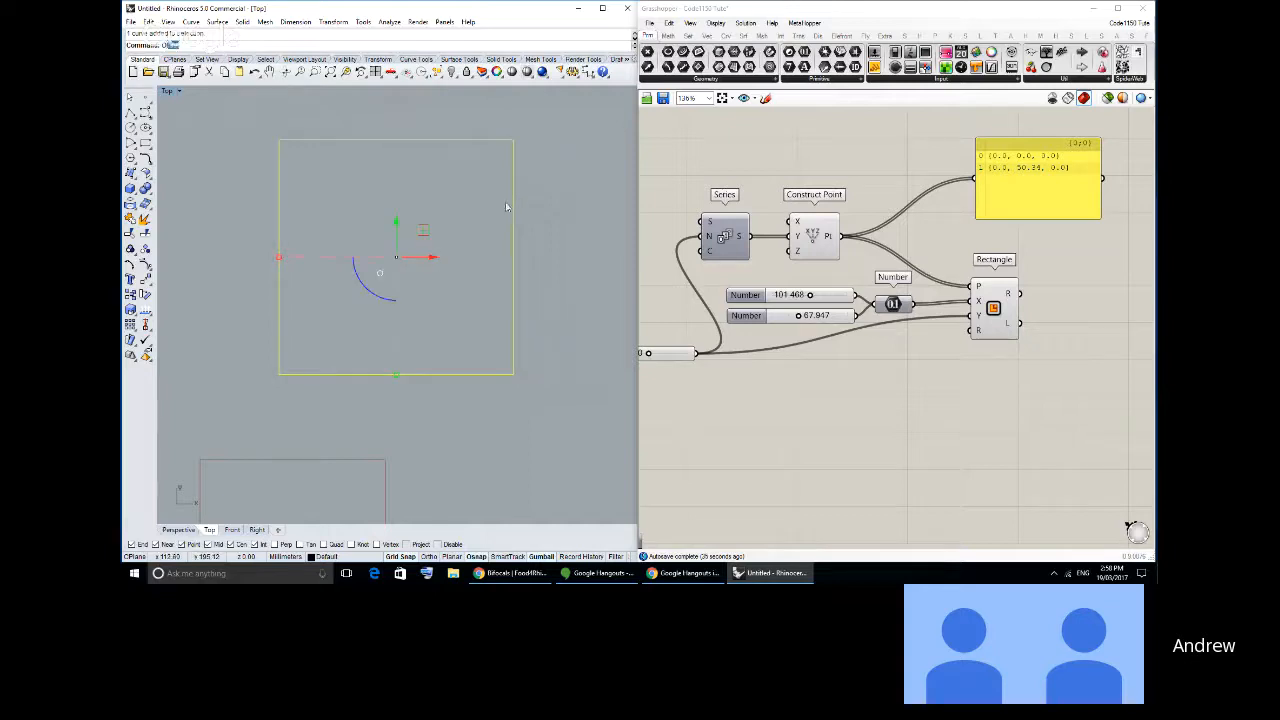
key(Return)
click(463, 214)
right_drag(463, 198, 459, 203)
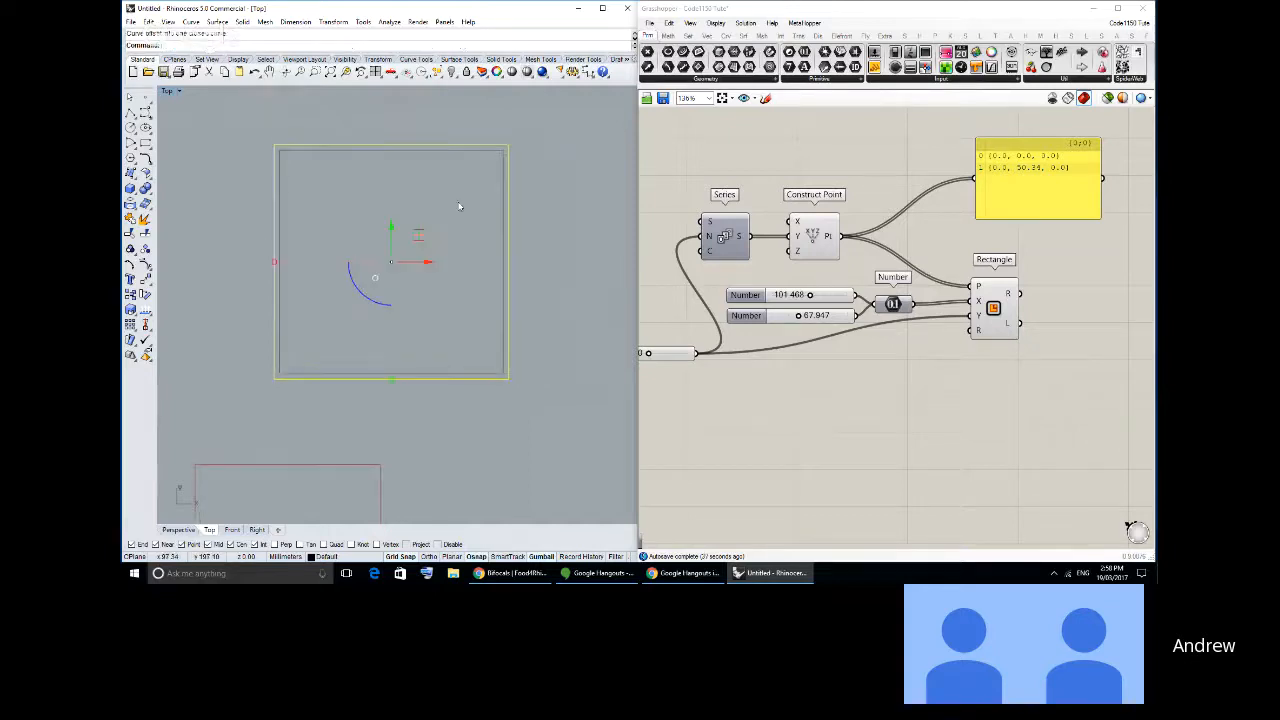
key(ctrl+z)
- Offset the square inward by 3 mm
key(Return)
text(3)
key(Return)
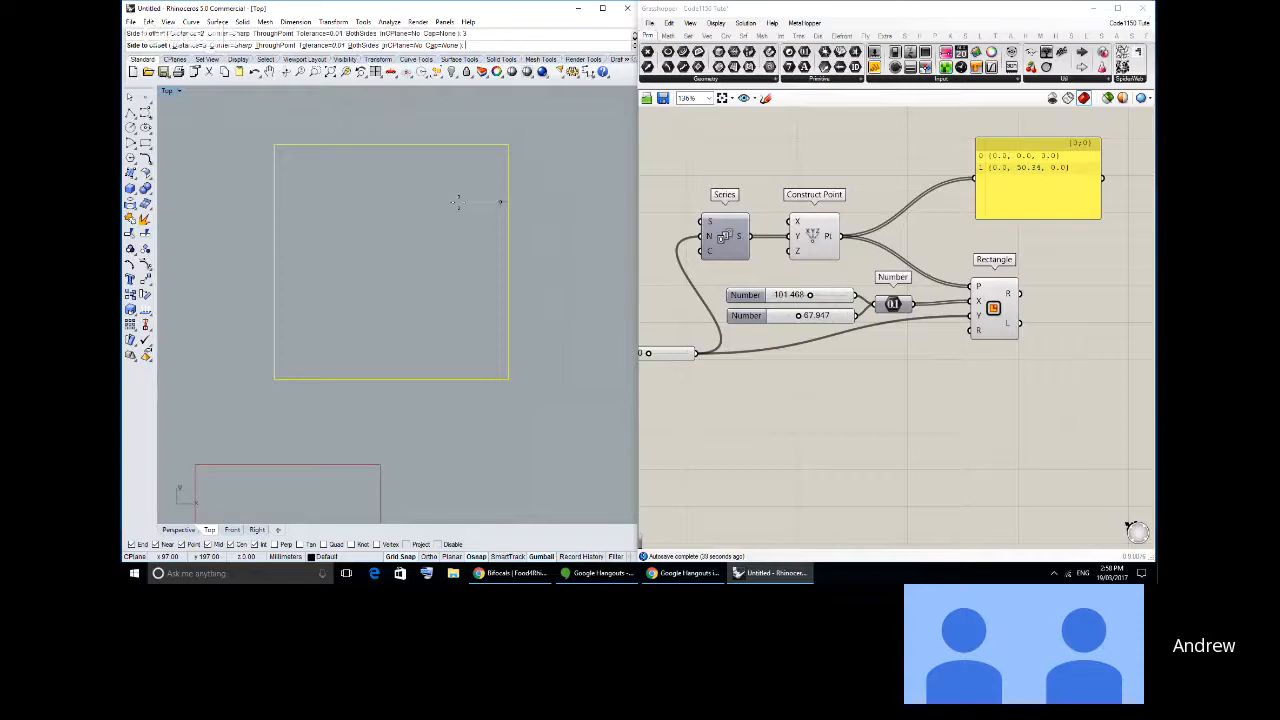
click(457, 204)
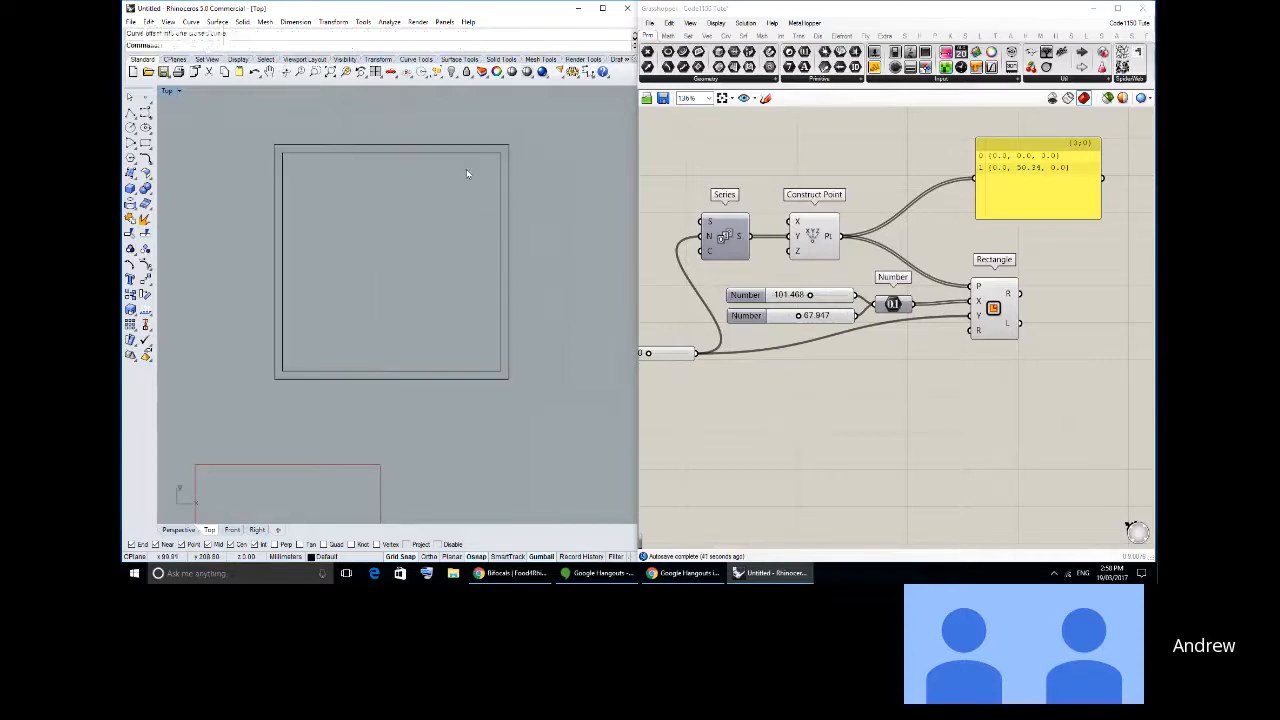
- Trace the outer square's upper and right-hand edges with polylines snapped to its corners
scroll(468, 174, up, 4)
right_drag(165, 170, 237, 158)
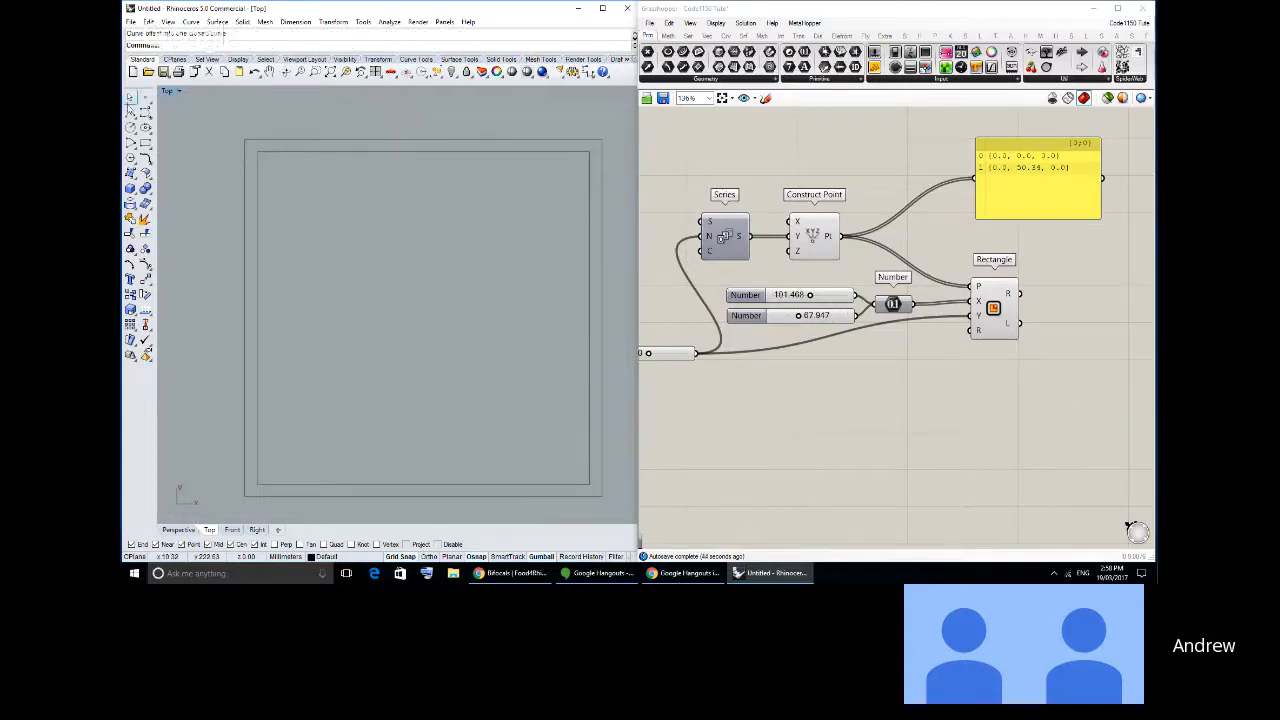
click(130, 112)
click(245, 139)
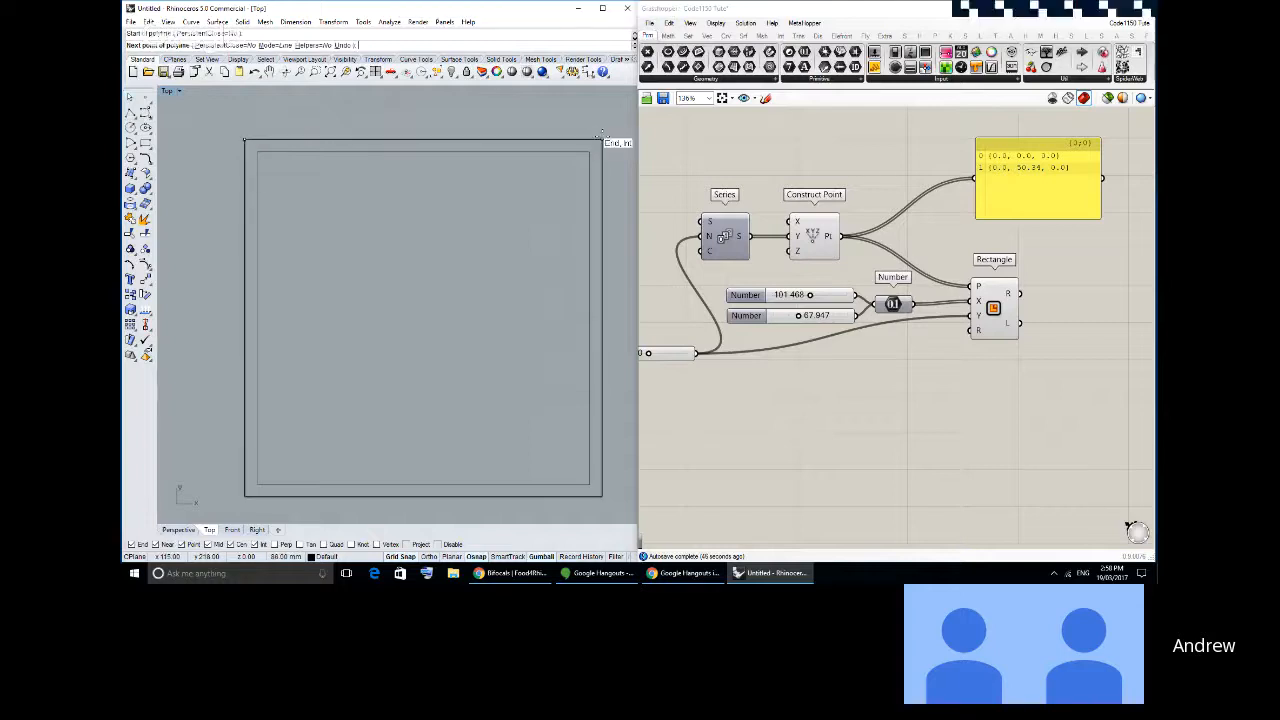
right_drag(600, 139, 583, 152)
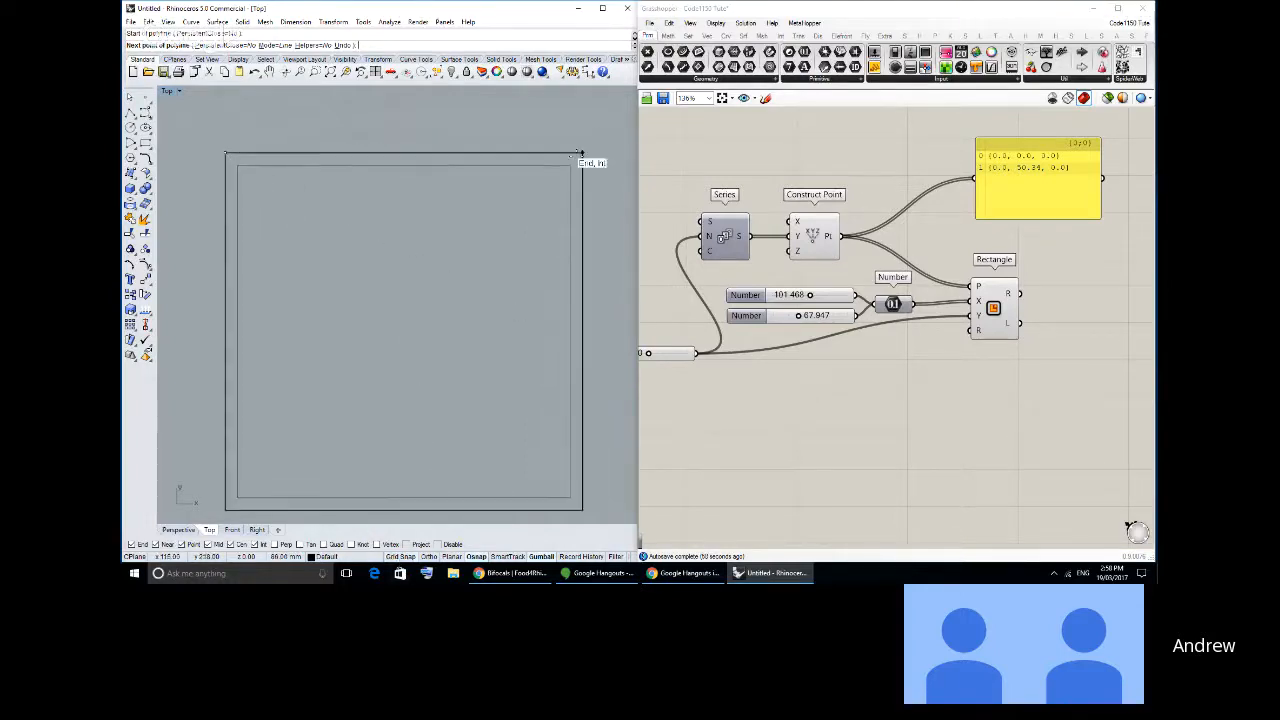
click(580, 154)
right_click(578, 158)
right_drag(580, 157, 559, 138)
right_click(560, 137)
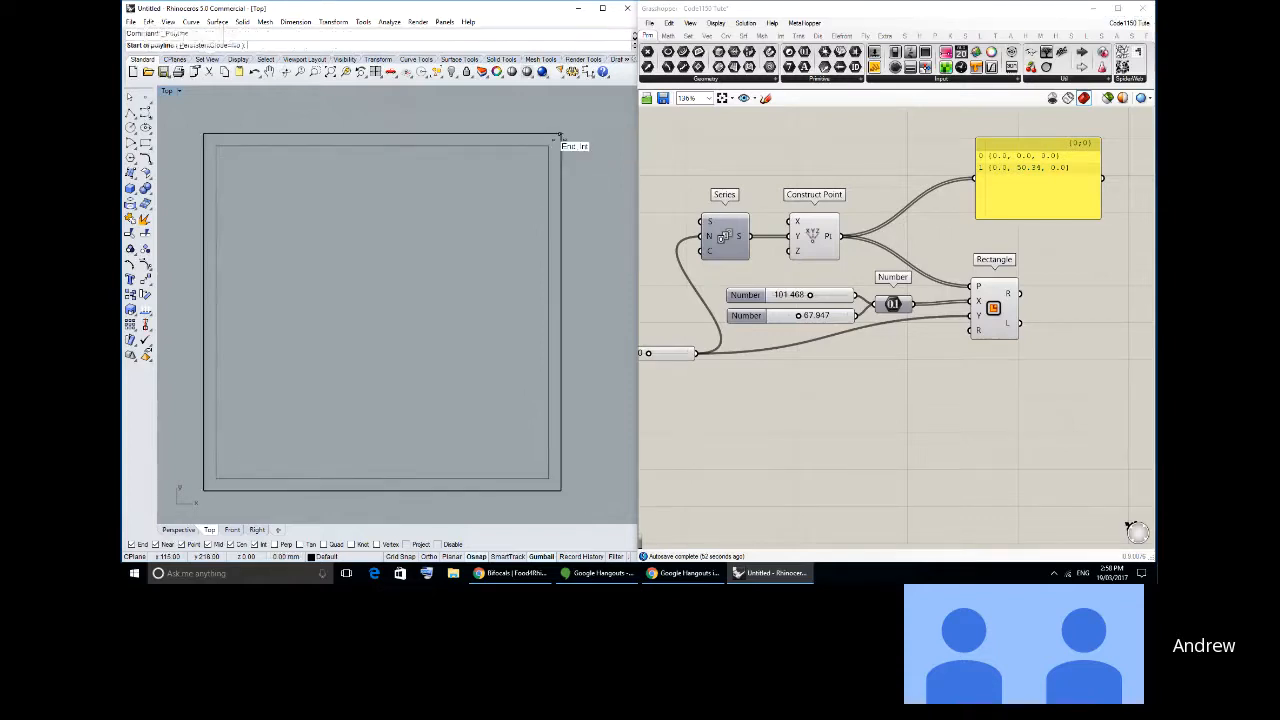
click(561, 134)
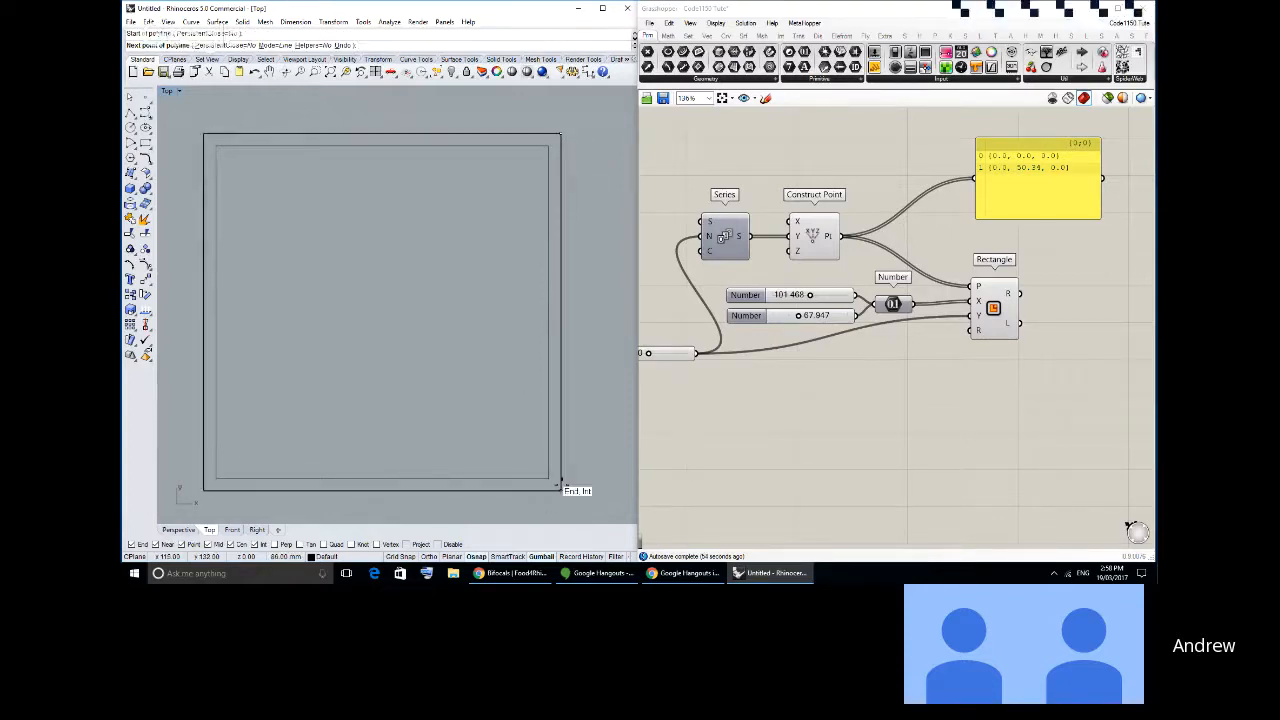
right_click(561, 490)
- Draw two short lines from the inner square's upper right corner, one across to each adjacent edge of the outer square
right_click(562, 146)
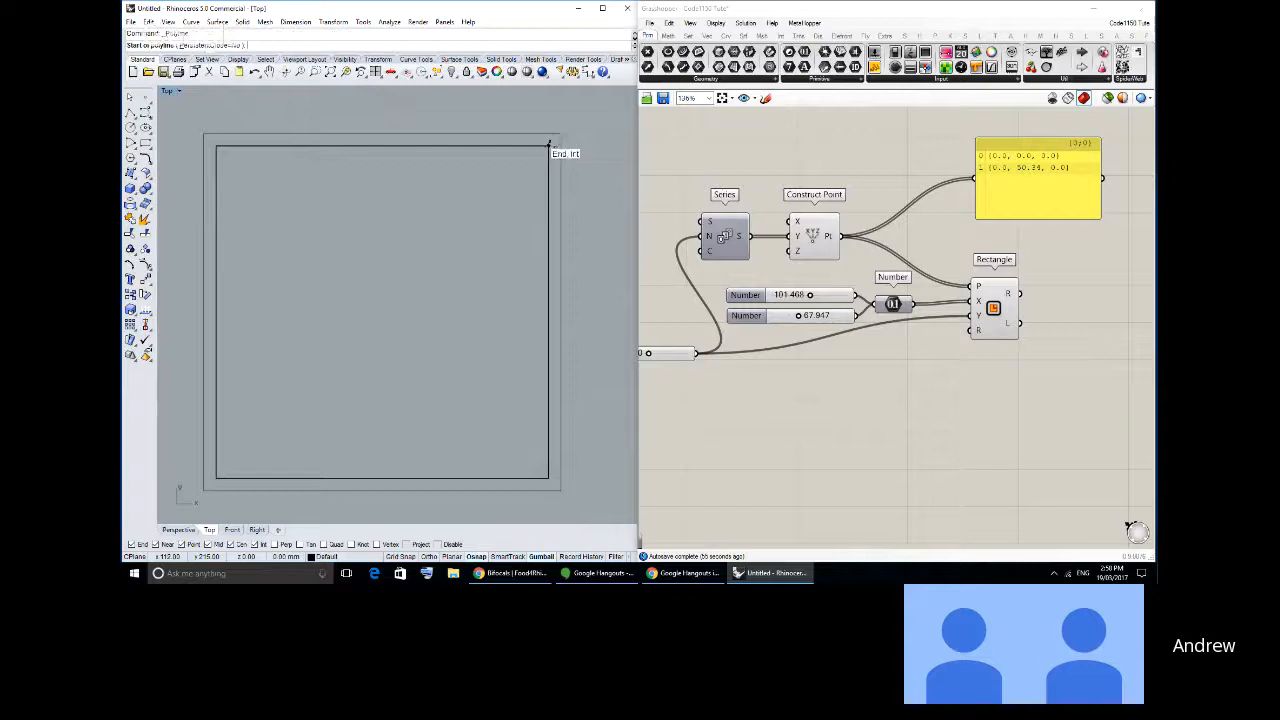
click(563, 147)
scroll(565, 148, up, 2)
click(561, 146)
right_click(557, 148)
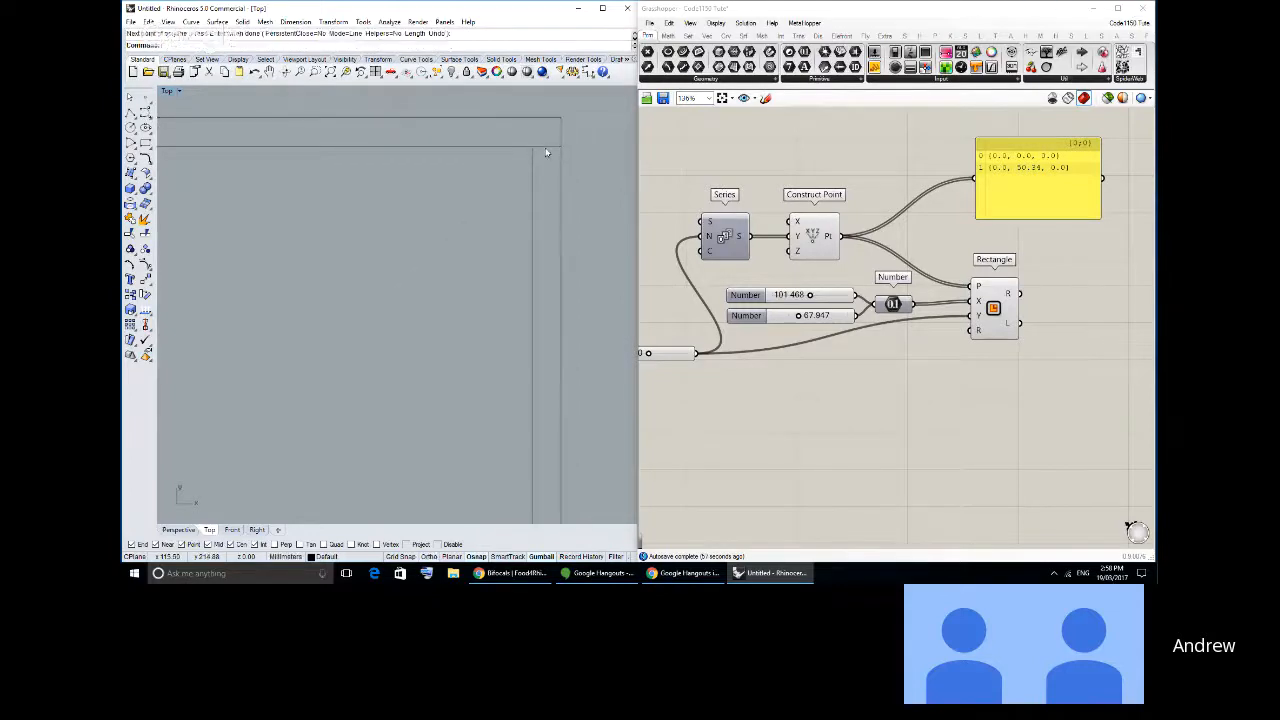
right_click(546, 151)
click(533, 147)
click(532, 118)
right_click(534, 124)
scroll(537, 140, down, 4)
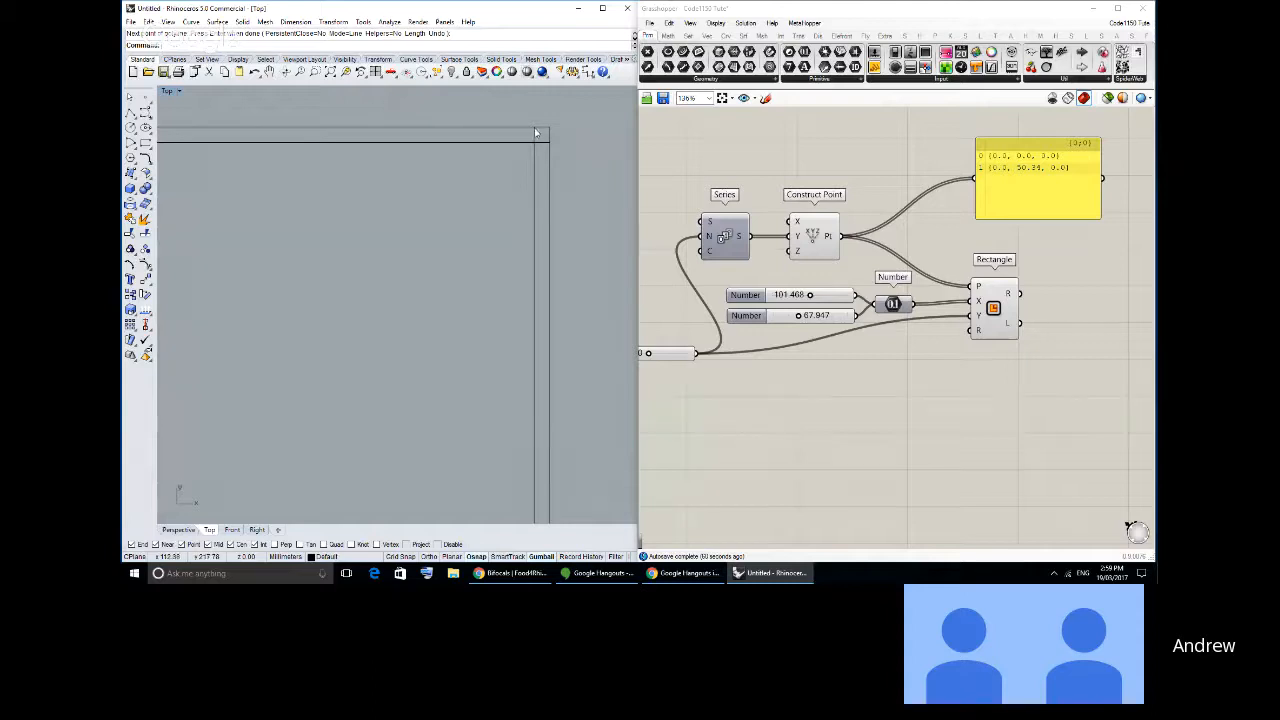
right_click(535, 131)
click(533, 131)
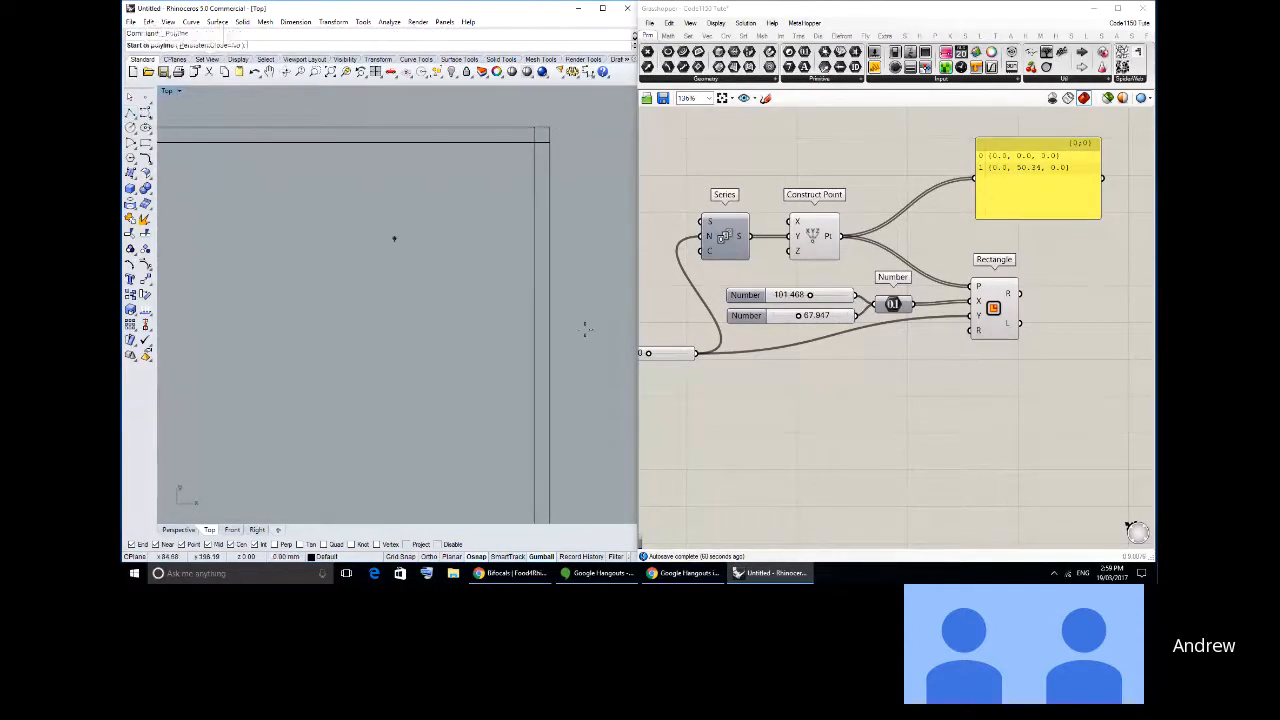
click(330, 347)
key(Escape)
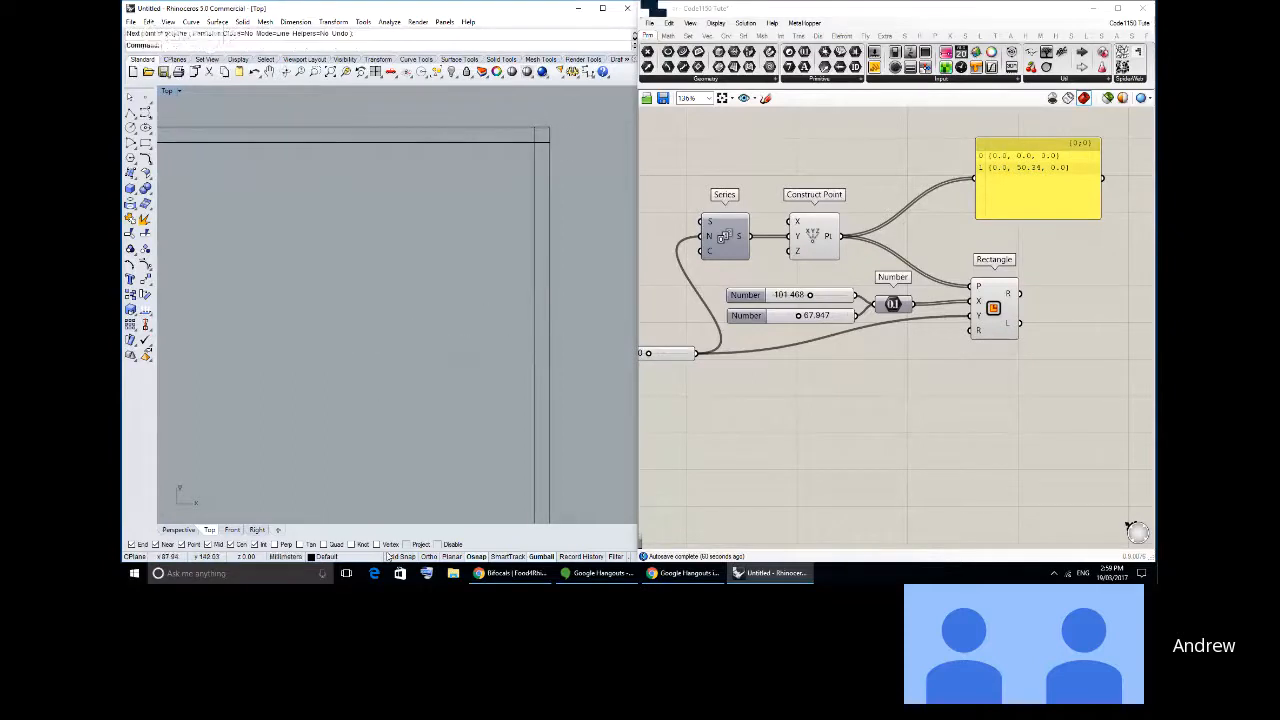
- Try to trace the end of the vertical strip with a polyline from the inner edge around the outer corner
right_click(530, 290)
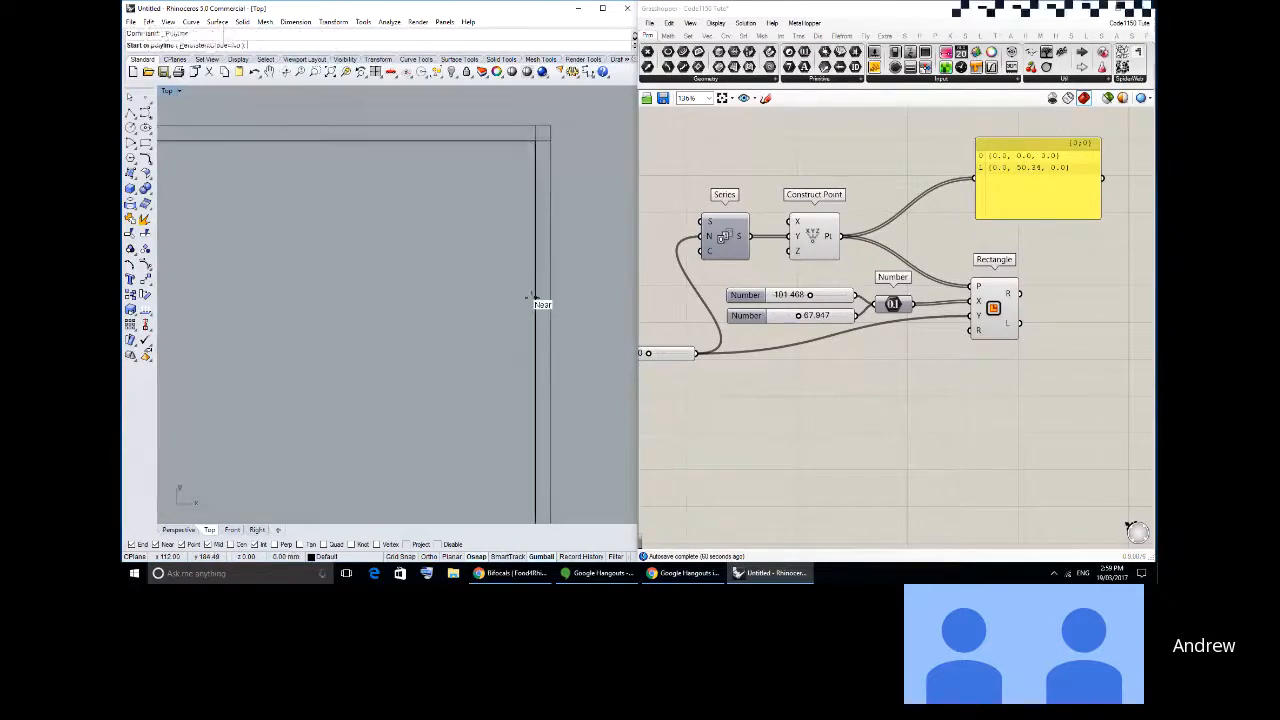
click(535, 297)
click(535, 125)
click(550, 125)
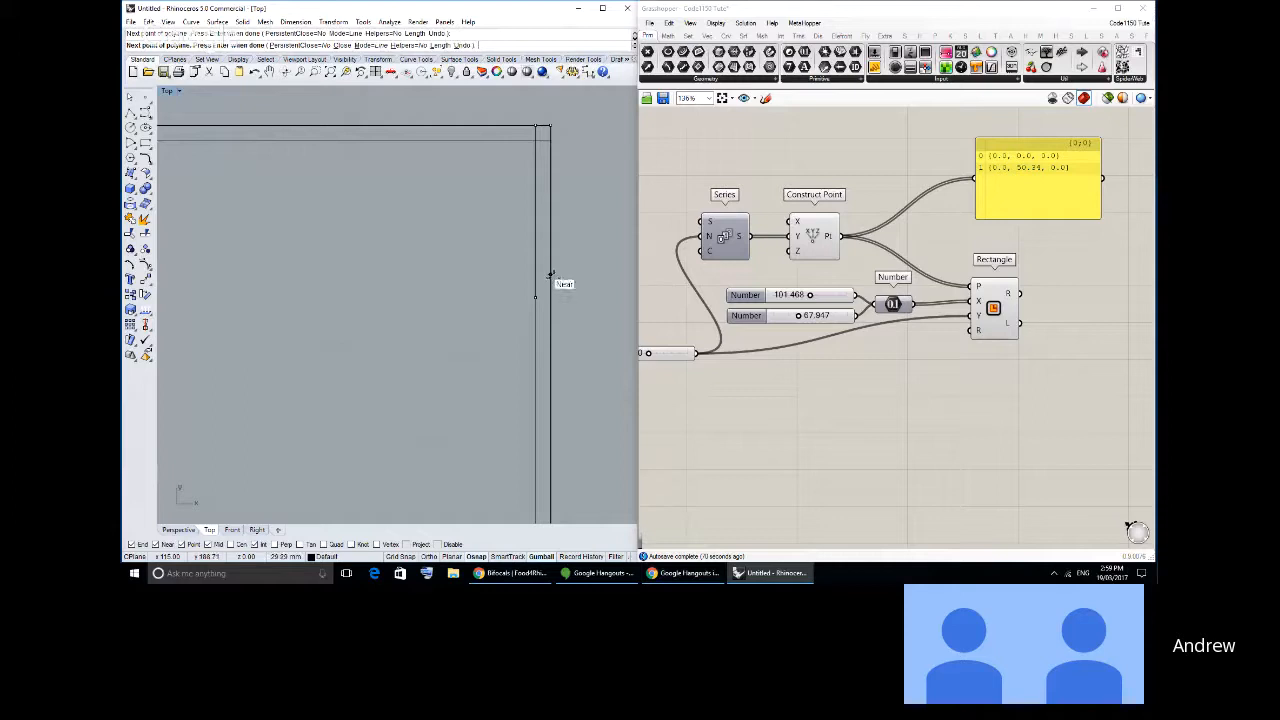
key(Escape)
right_drag(438, 226, 474, 238)
scroll(474, 238, down, 4)
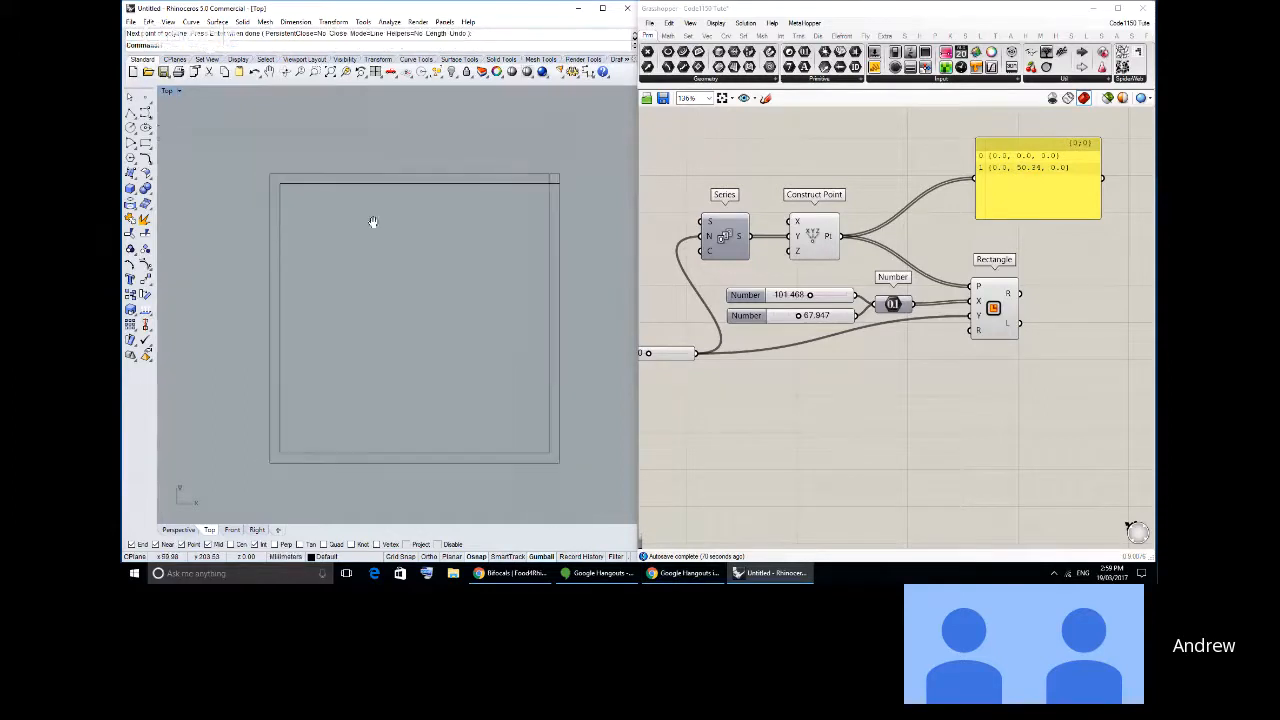
right_click(371, 222)
click(298, 172)
click(559, 173)
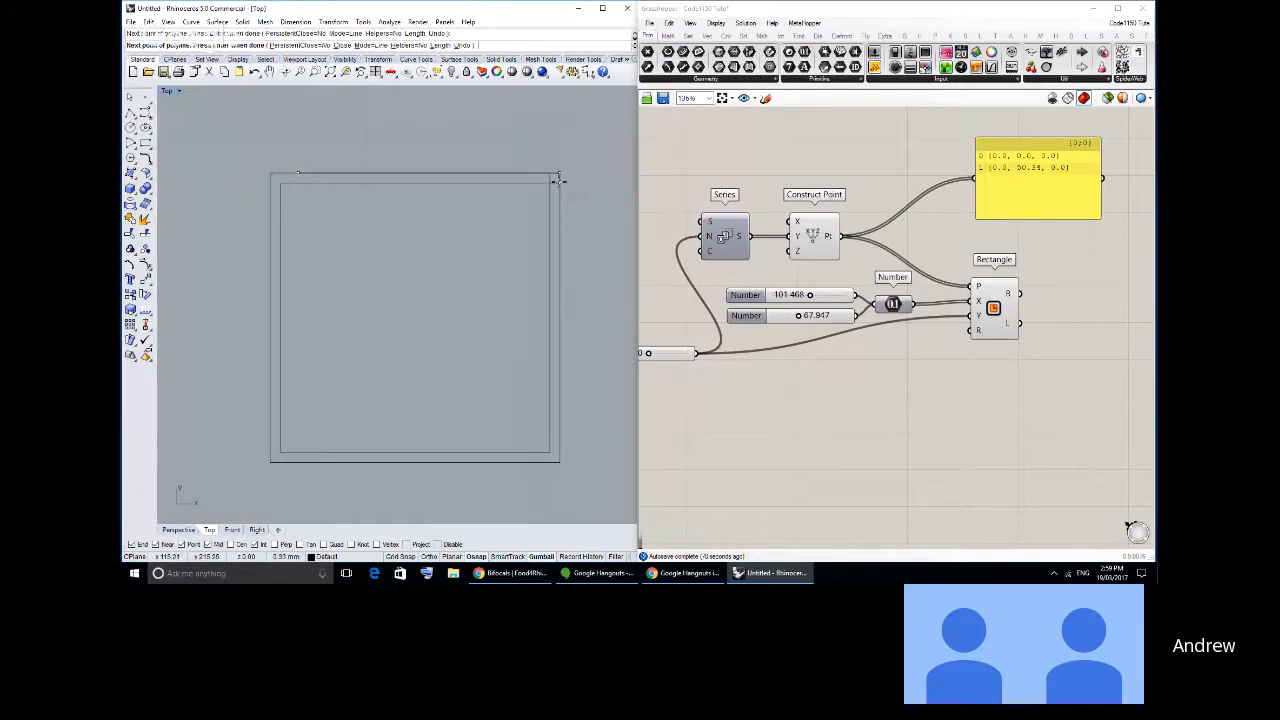
key(Escape)
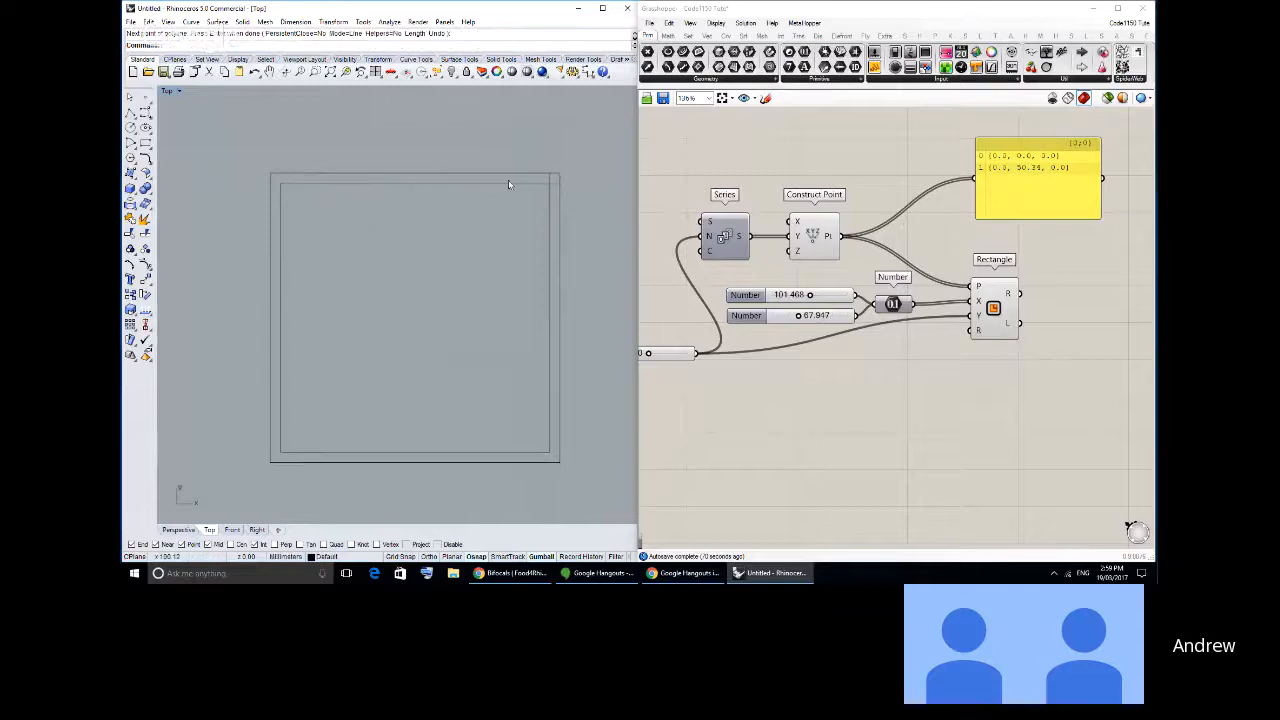
- Delete the short trial lines around the squares' upper right corner
drag(503, 148, 590, 289)
key(Delete)
- Draw short lines from the inner square's upper corners, across to the outer right-hand edge and up to the outer upper edge
right_drag(557, 195, 508, 215)
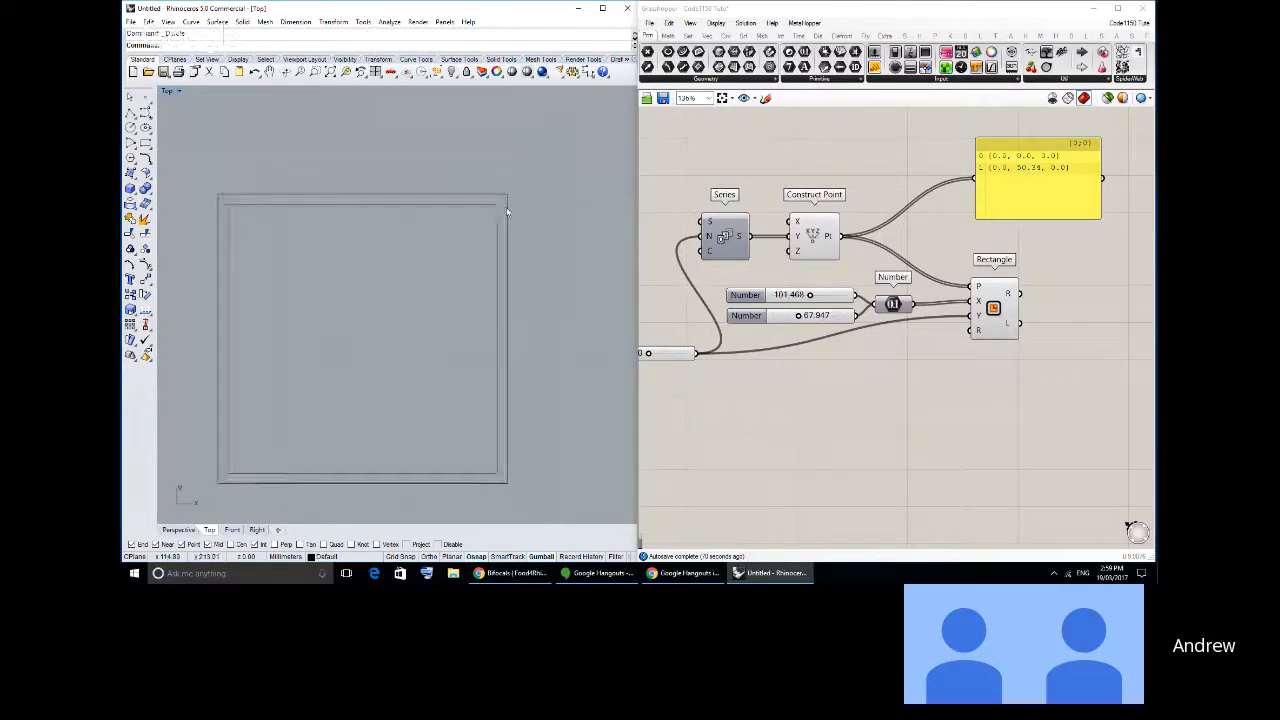
scroll(508, 205, up, 8)
click(130, 113)
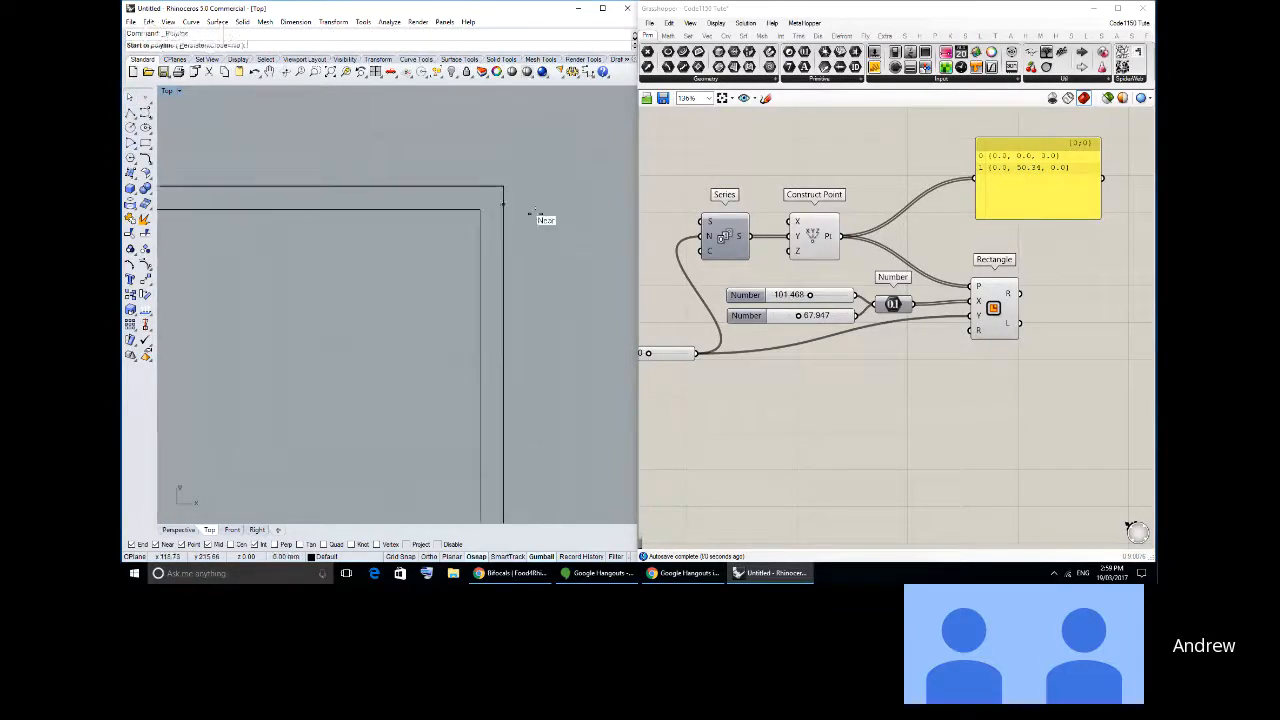
click(480, 209)
click(503, 210)
key(Return)
scroll(541, 246, down, 3)
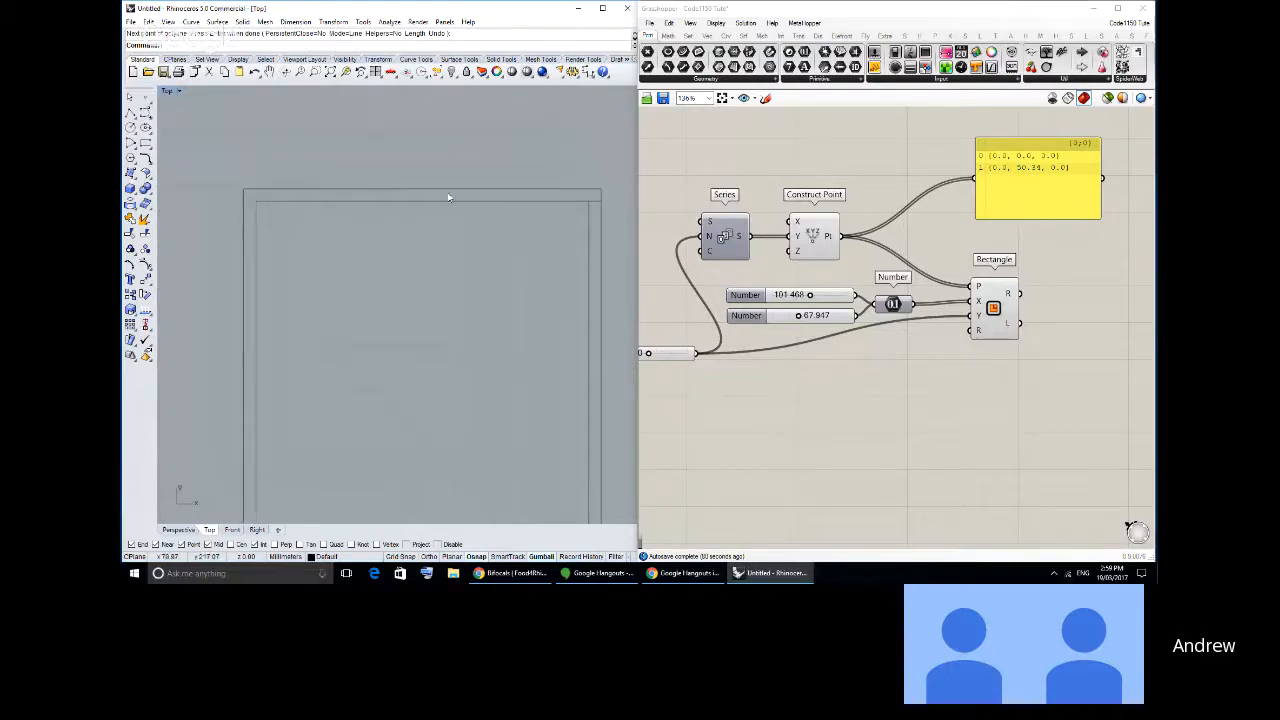
right_click(283, 211)
click(257, 203)
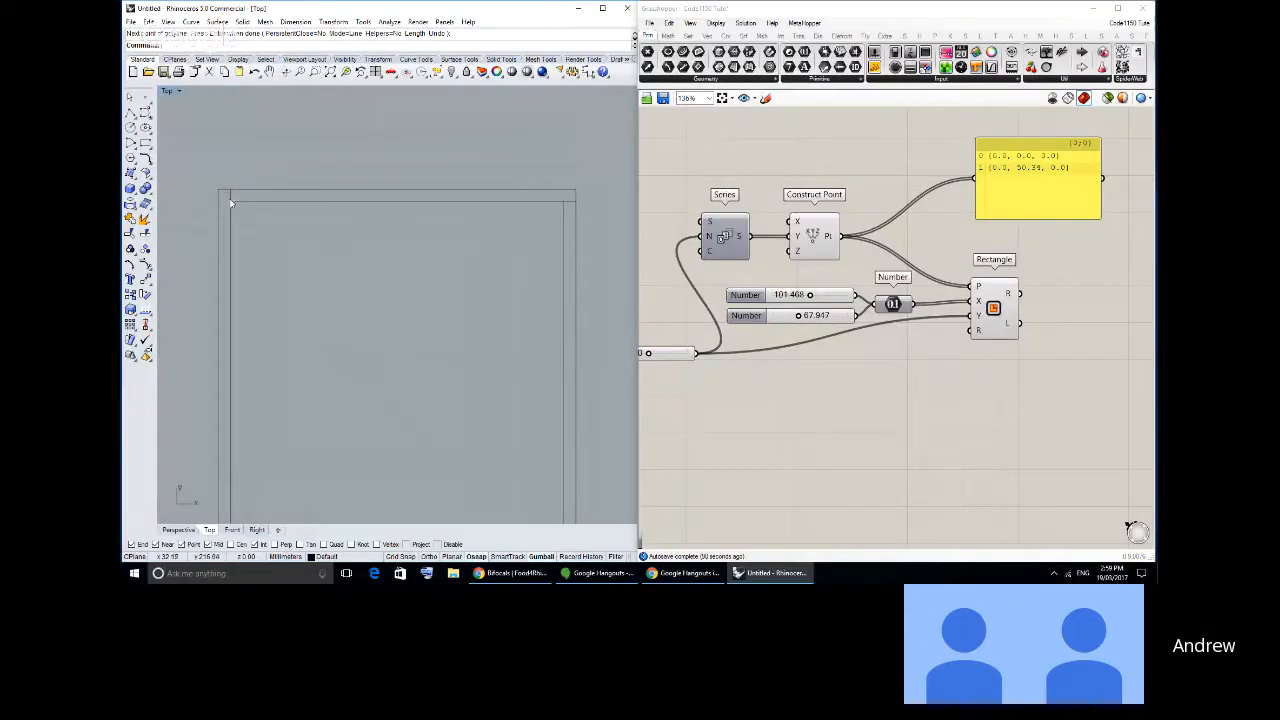
right_drag(554, 208, 517, 236)
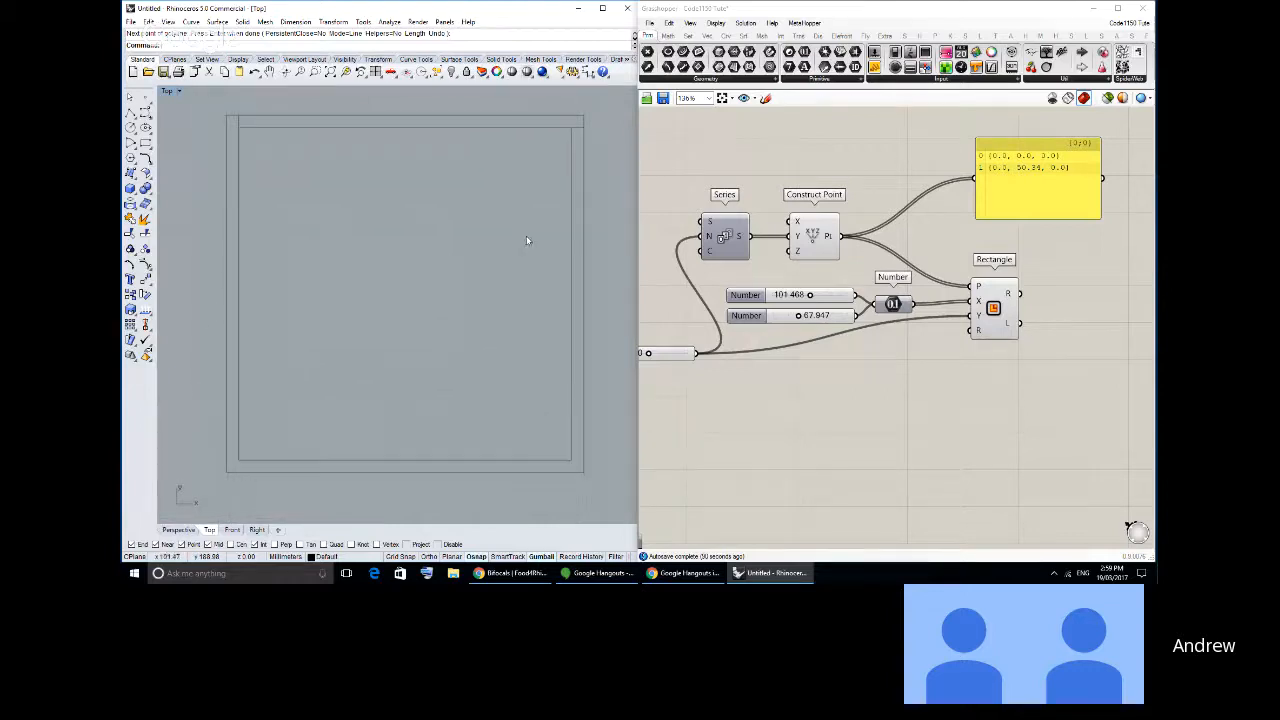
- Draw short lines from the inner square's lower corners, down to the outer lower edge and across to the outer left-hand edge
key(Return)
click(571, 460)
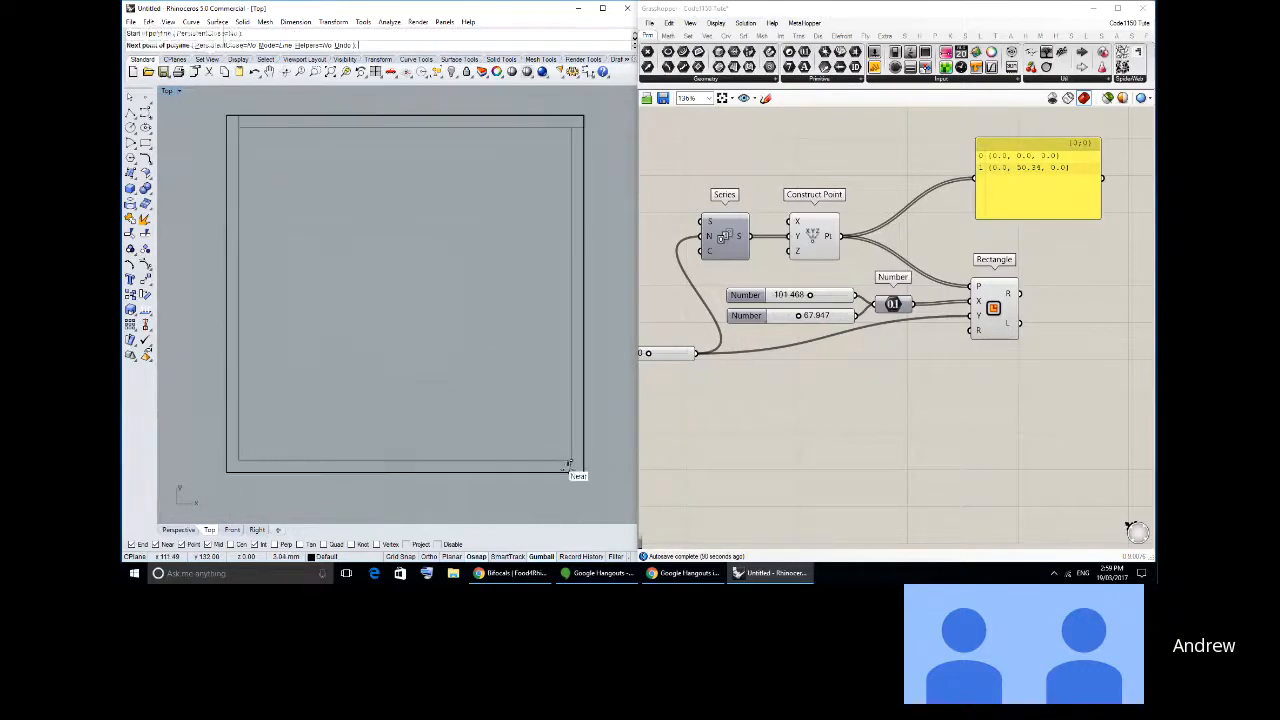
click(238, 459)
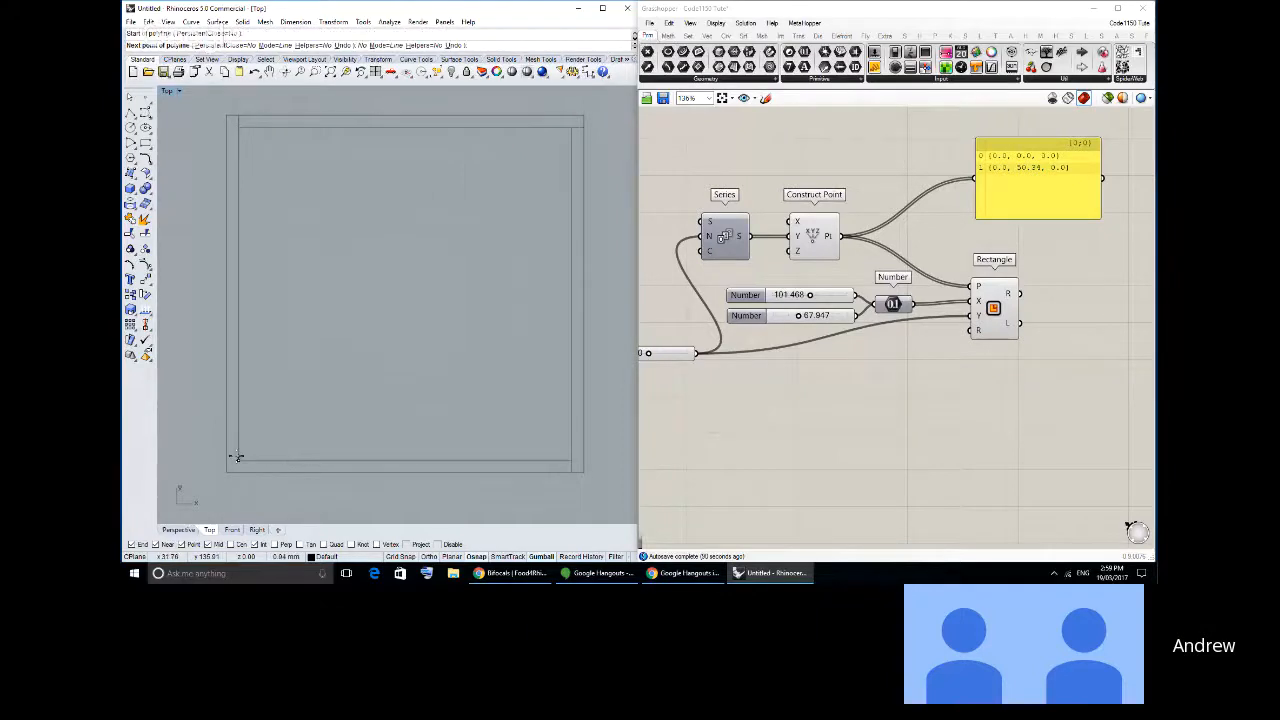
key(Return)
- Undo all the short lines drawn across the wall at the four corners
key(ctrl+z)
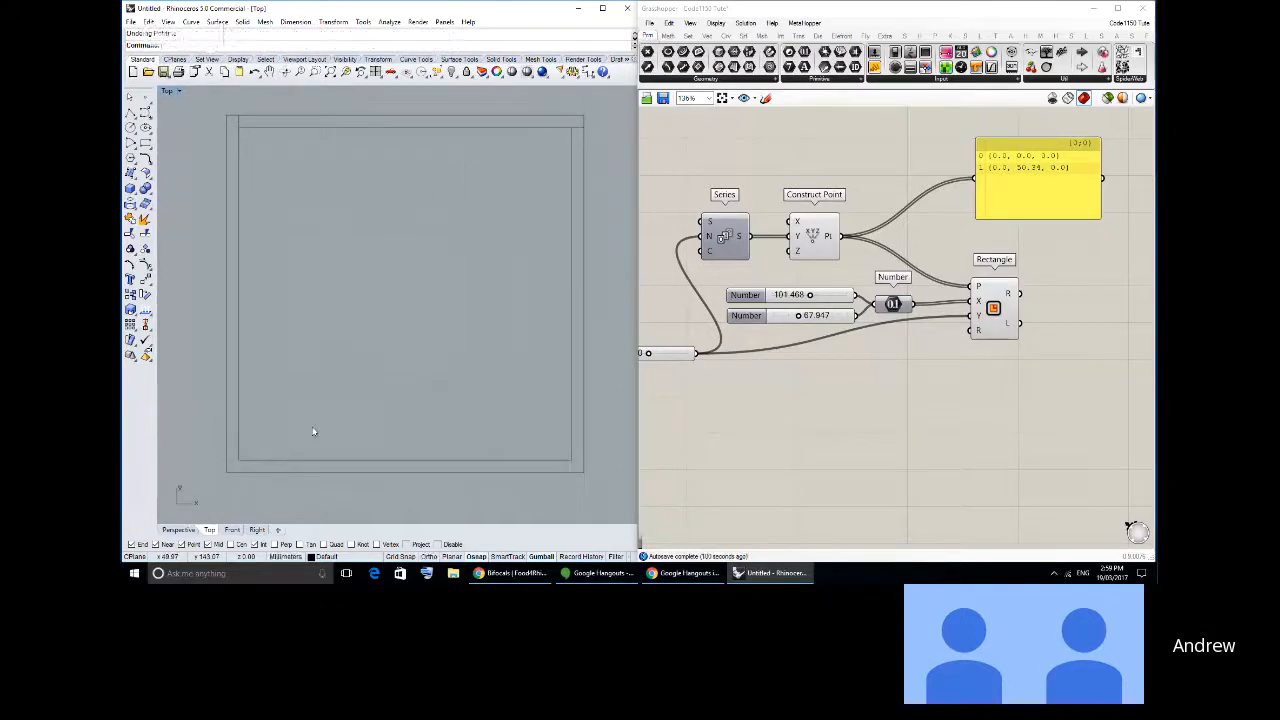
right_drag(356, 333, 420, 283)
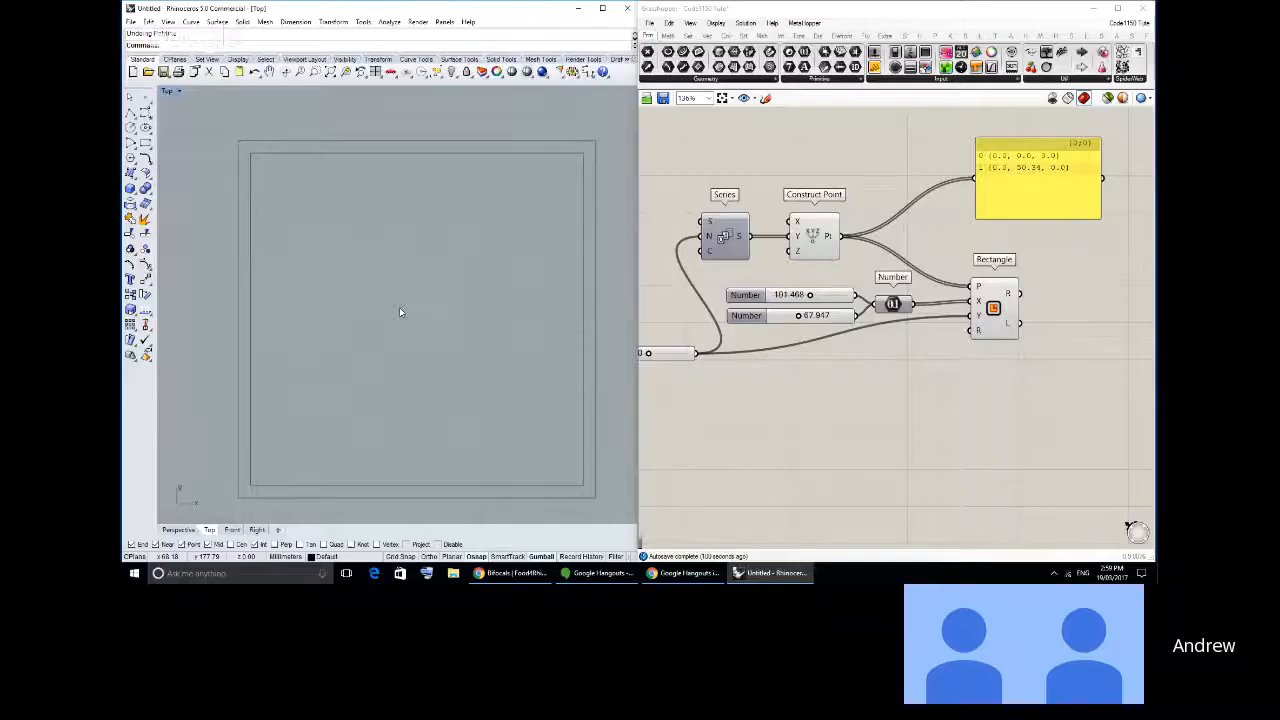
mouse_move(470, 200)
right_down()
mouse_move(460, 189)
mouse_move(473, 178)
right_up()
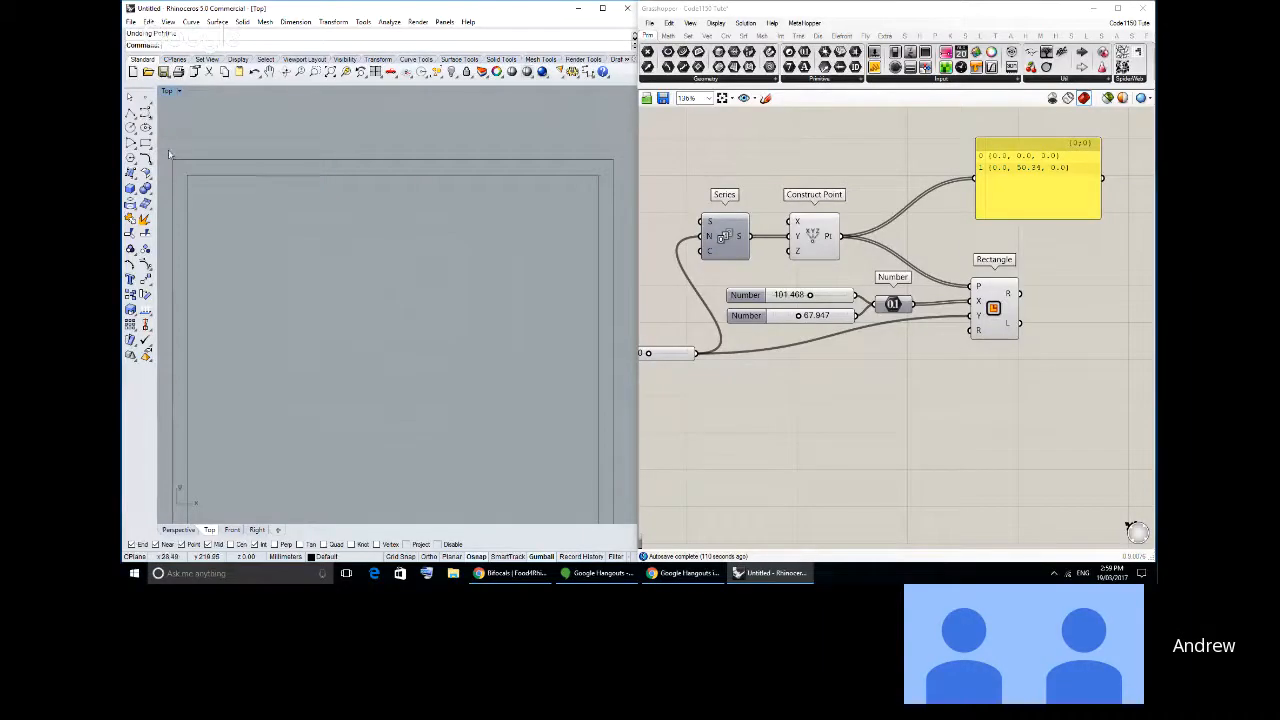
- Draw two short polylines from the inner square's upper right corner, one across to the outer right-hand edge and one up to the upper edge
click(131, 115)
right_drag(550, 172, 480, 177)
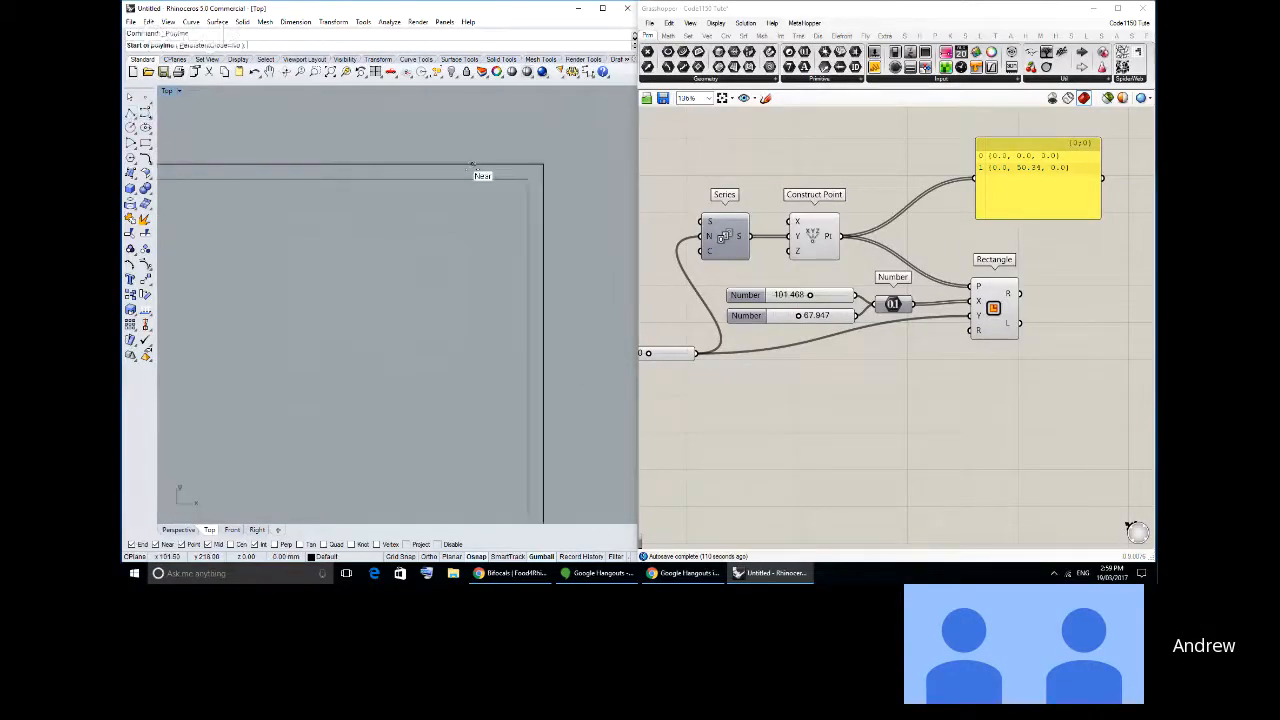
right_drag(565, 165, 511, 177)
scroll(507, 183, up, 6)
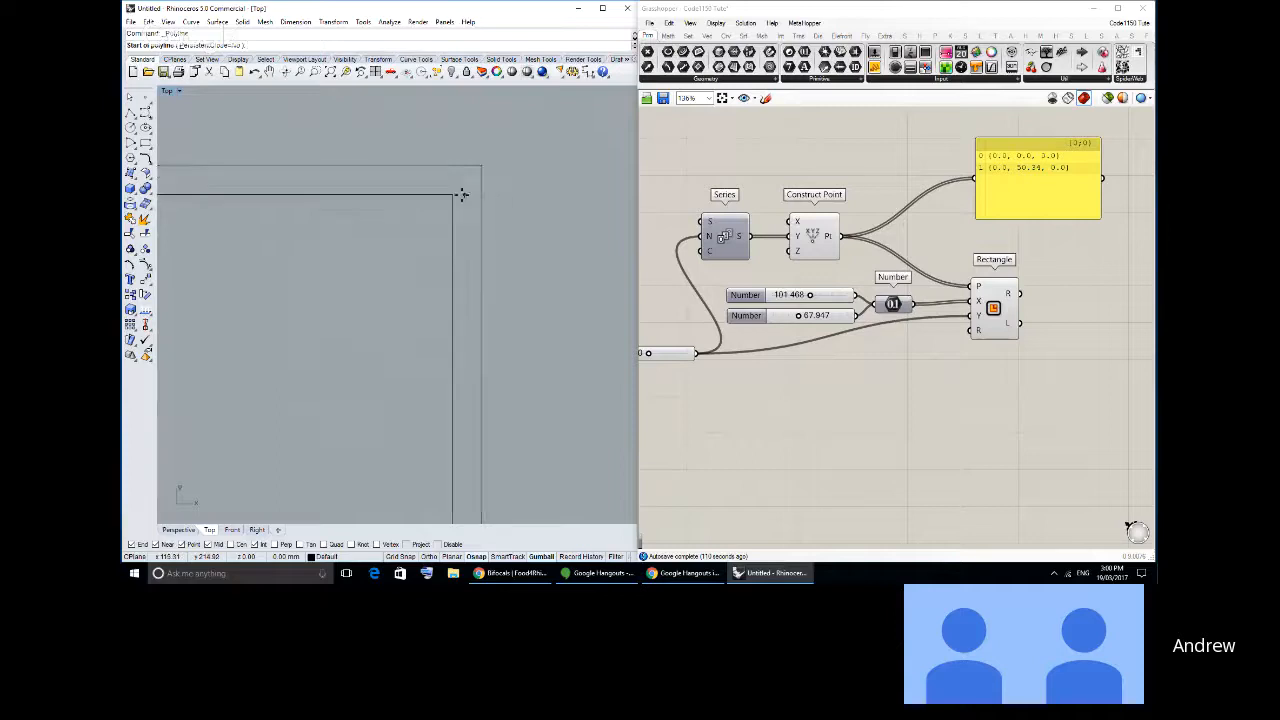
click(454, 194)
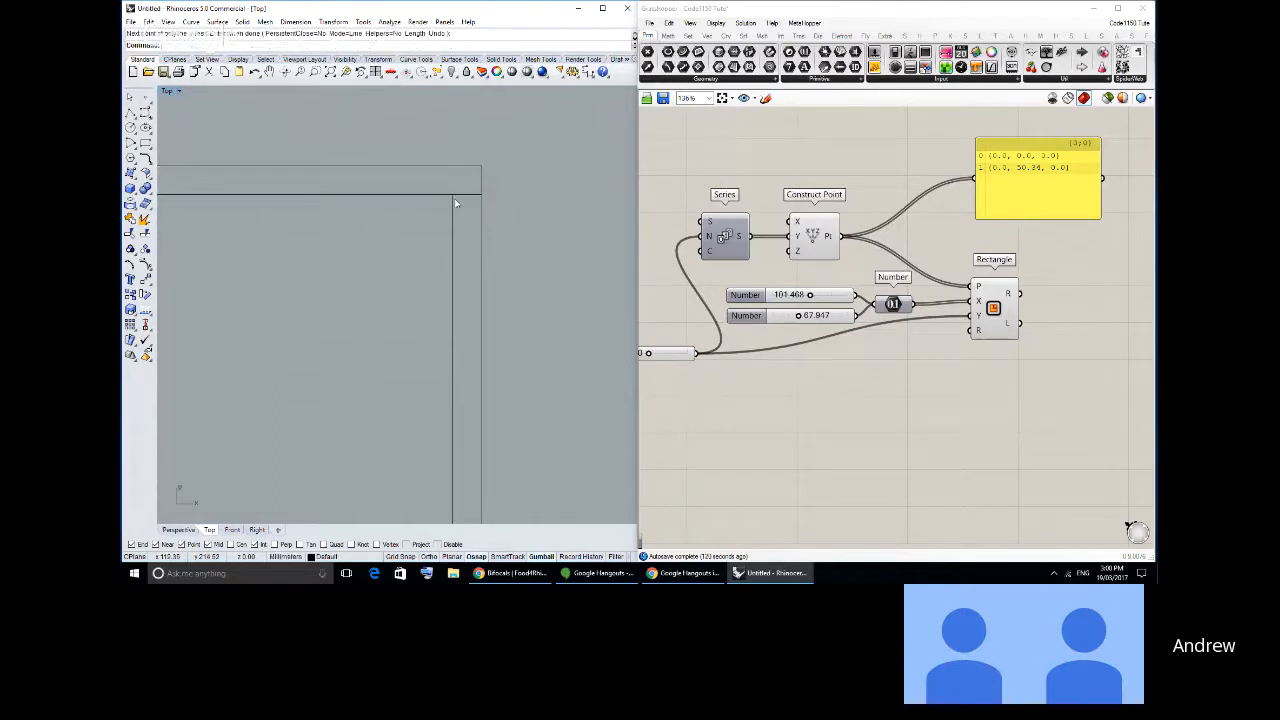
shift+click(452, 166)
right_click(446, 151)
right_drag(474, 211, 365, 203)
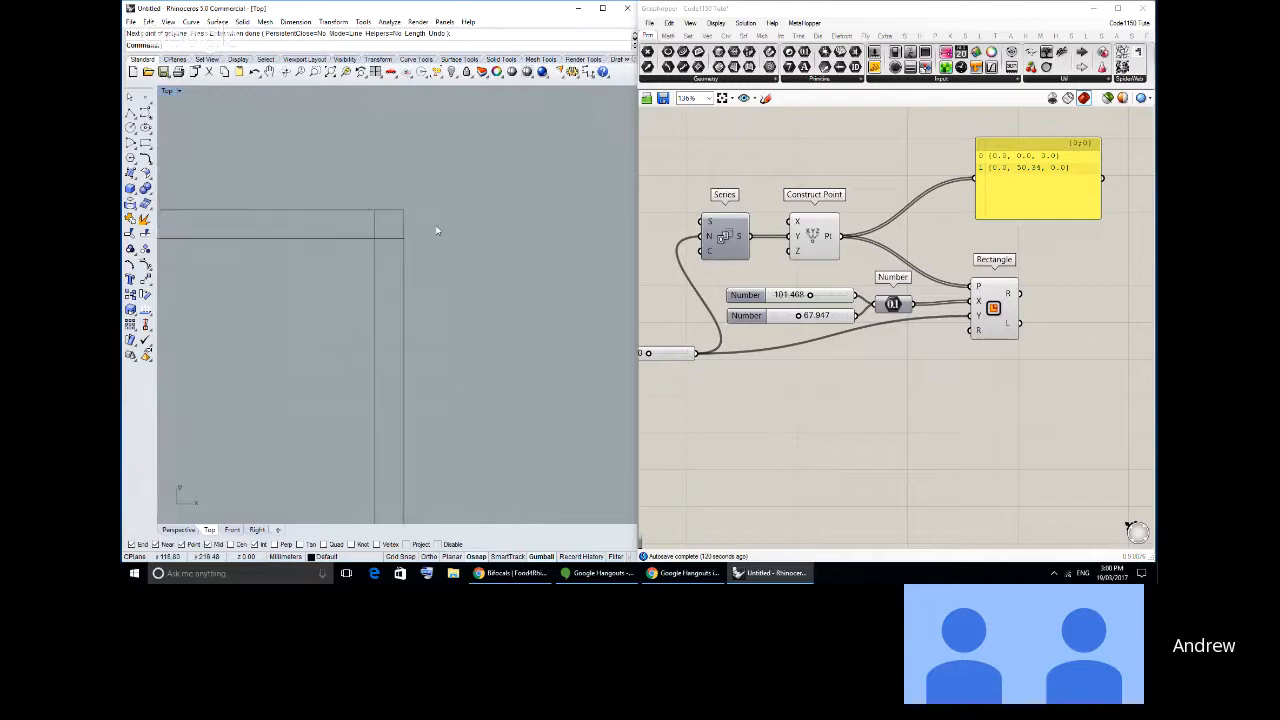
- Sketch a stepped finger-joint edge as one polyline beside the box plan, alternating tabs and notches about 3 mm deep between horizontal end lines
click(130, 113)
right_drag(757, 269, 626, 240)
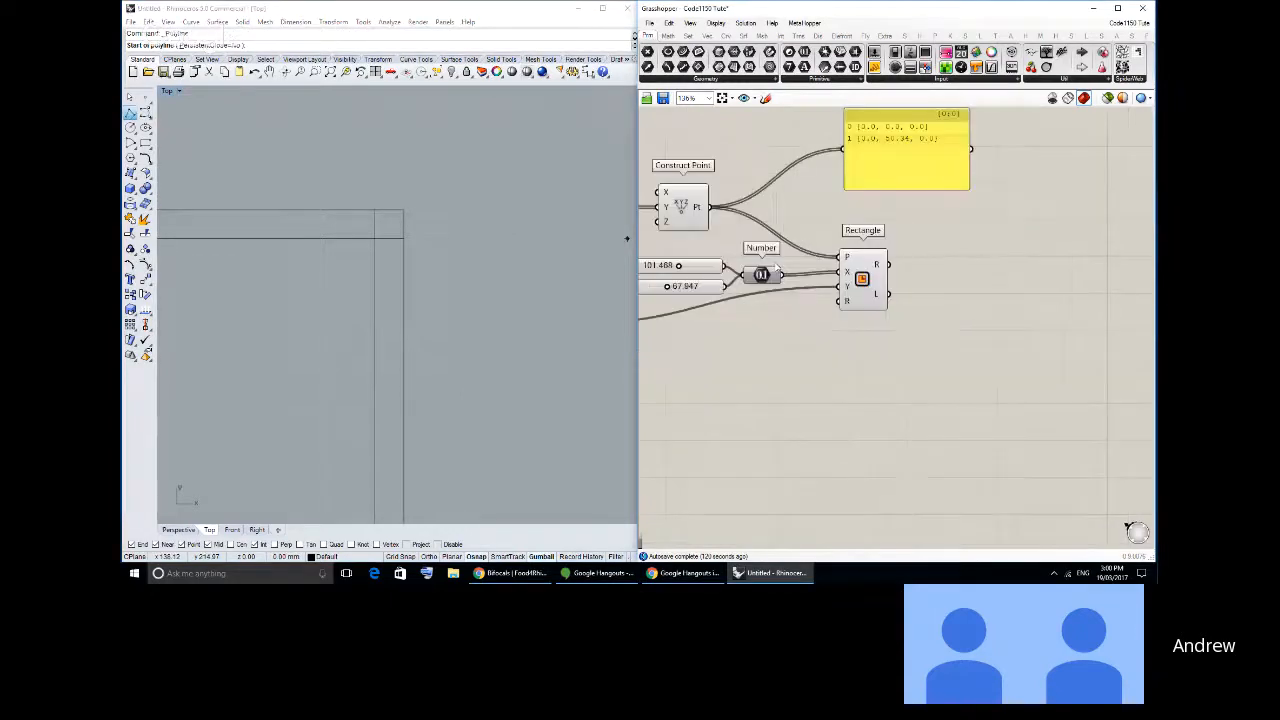
right_drag(484, 222, 248, 218)
click(322, 197)
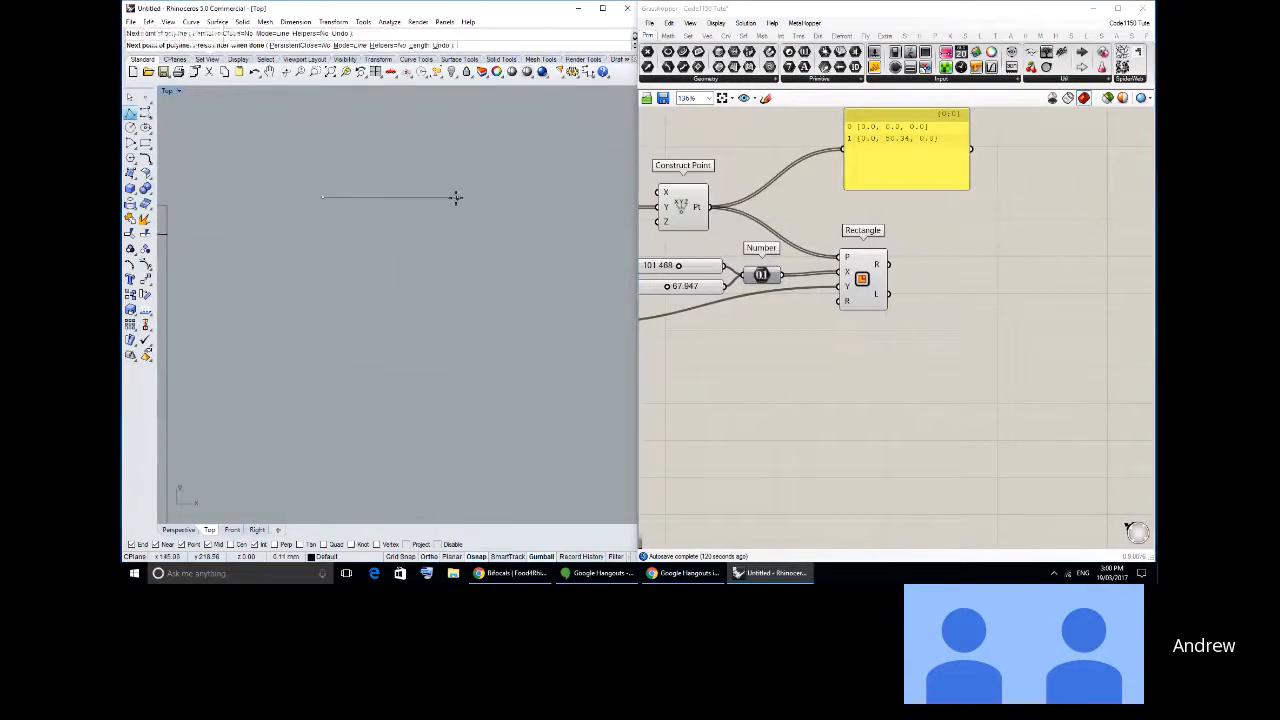
click(457, 197)
click(457, 252)
click(429, 252)
click(429, 337)
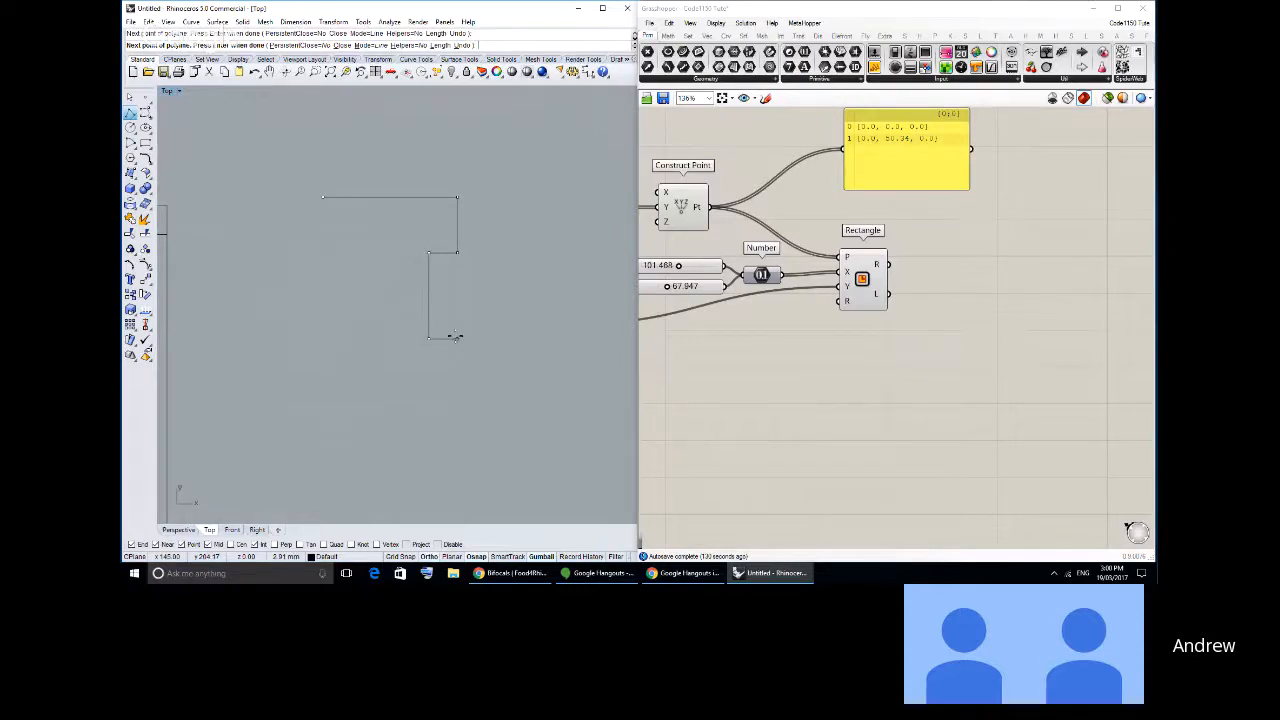
click(457, 431)
click(425, 431)
right_drag(425, 432, 443, 274)
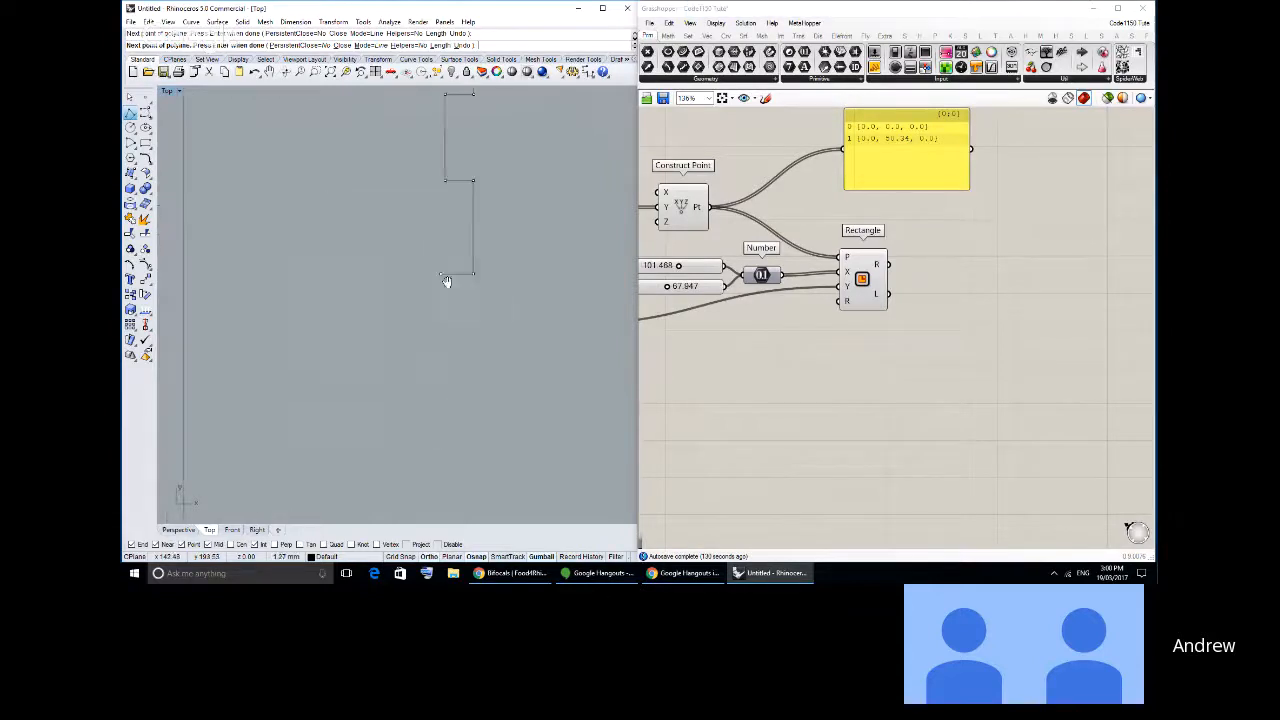
scroll(448, 262, down, 4)
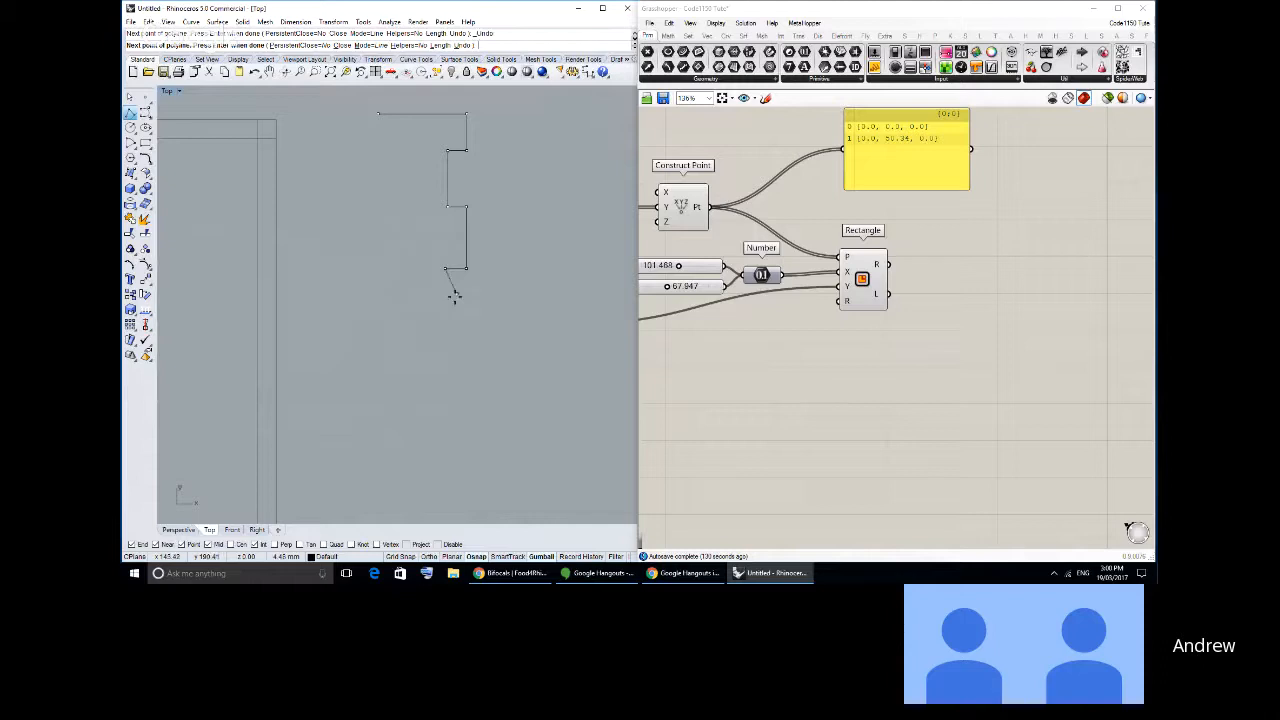
click(445, 321)
click(373, 322)
right_click(373, 322)
- Draw a diagonal line about 21 mm long, rising outward from the stepped edge's upper corner
right_click(473, 159)
right_drag(473, 159, 388, 261)
click(381, 216)
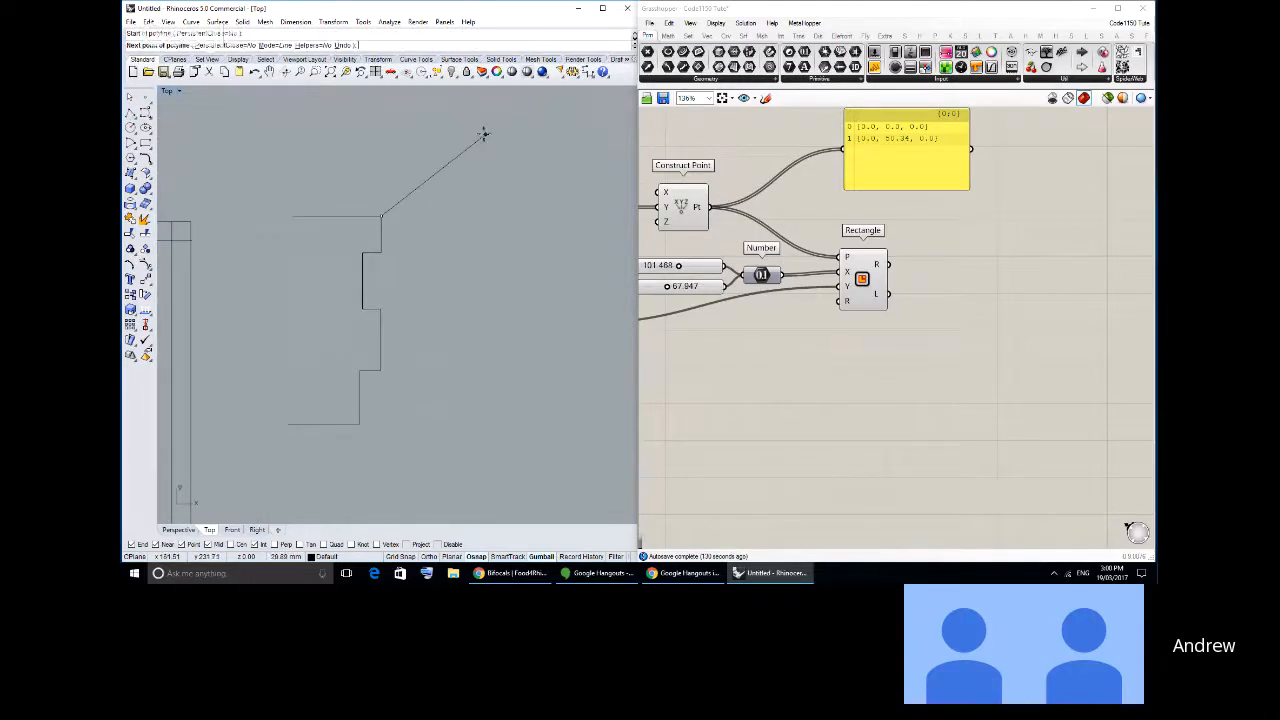
click(484, 133)
right_click(484, 133)
- Copy the diagonal line from the stepped edge's upper corner to its recessed lower corner
click(390, 208)
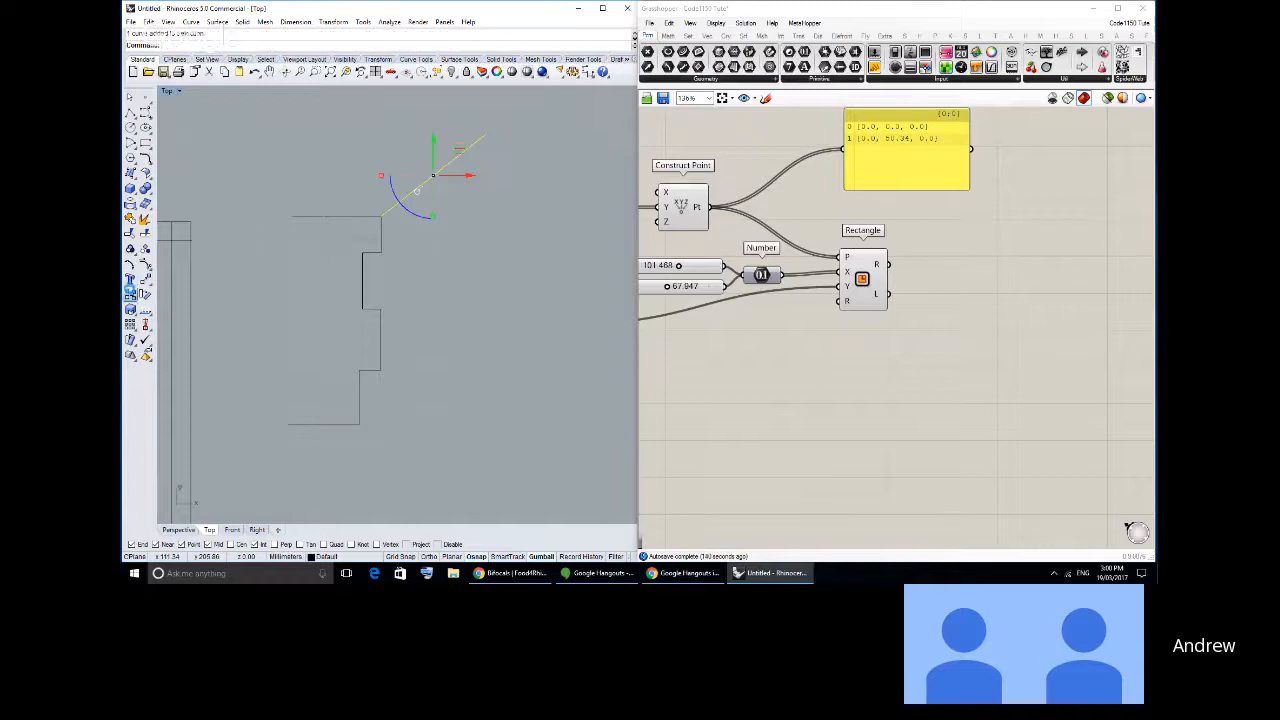
click(130, 293)
click(381, 216)
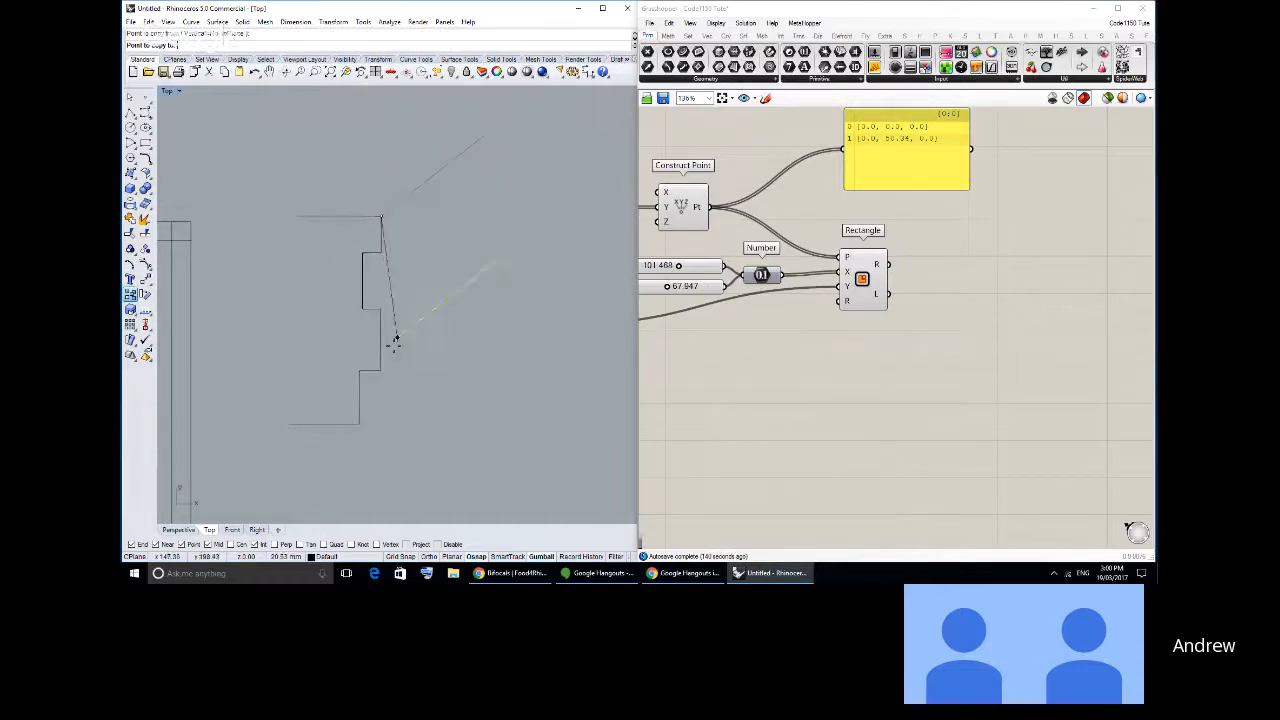
click(360, 424)
right_click(360, 424)
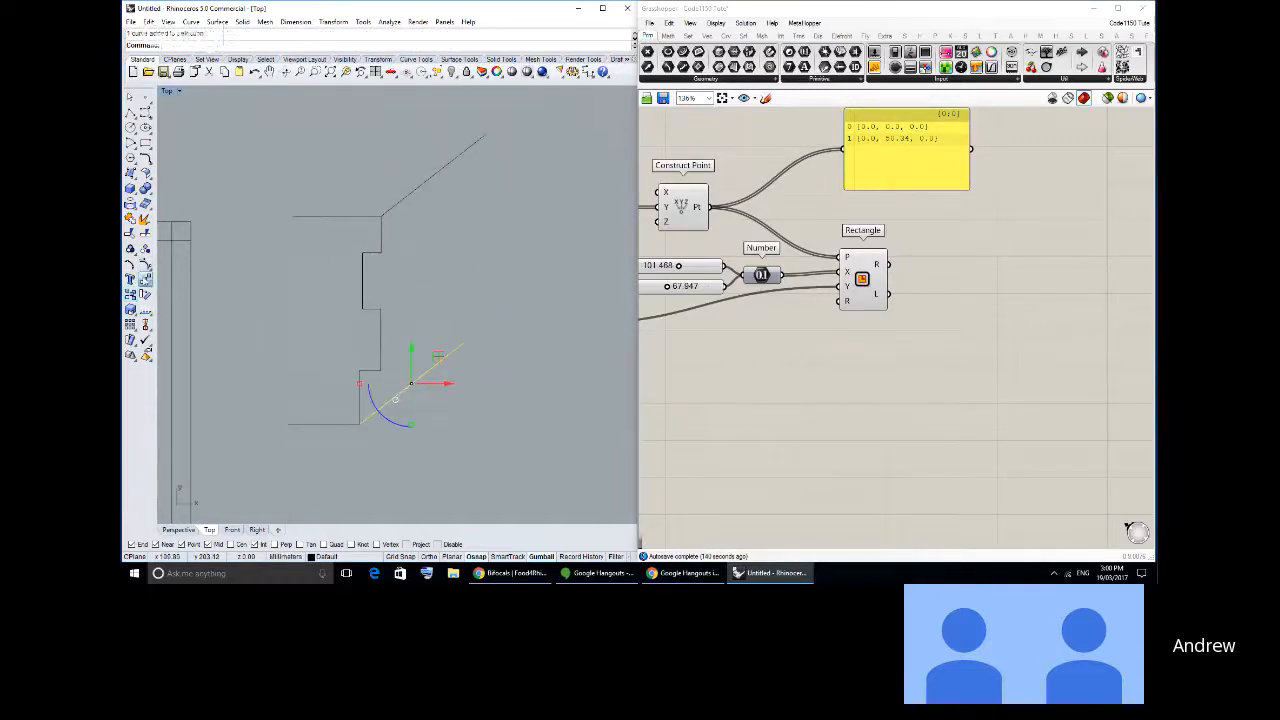
- Move the copied diagonal outward by the lower notch's depth so it aligns with the tabs' outer edge
click(145, 280)
click(359, 370)
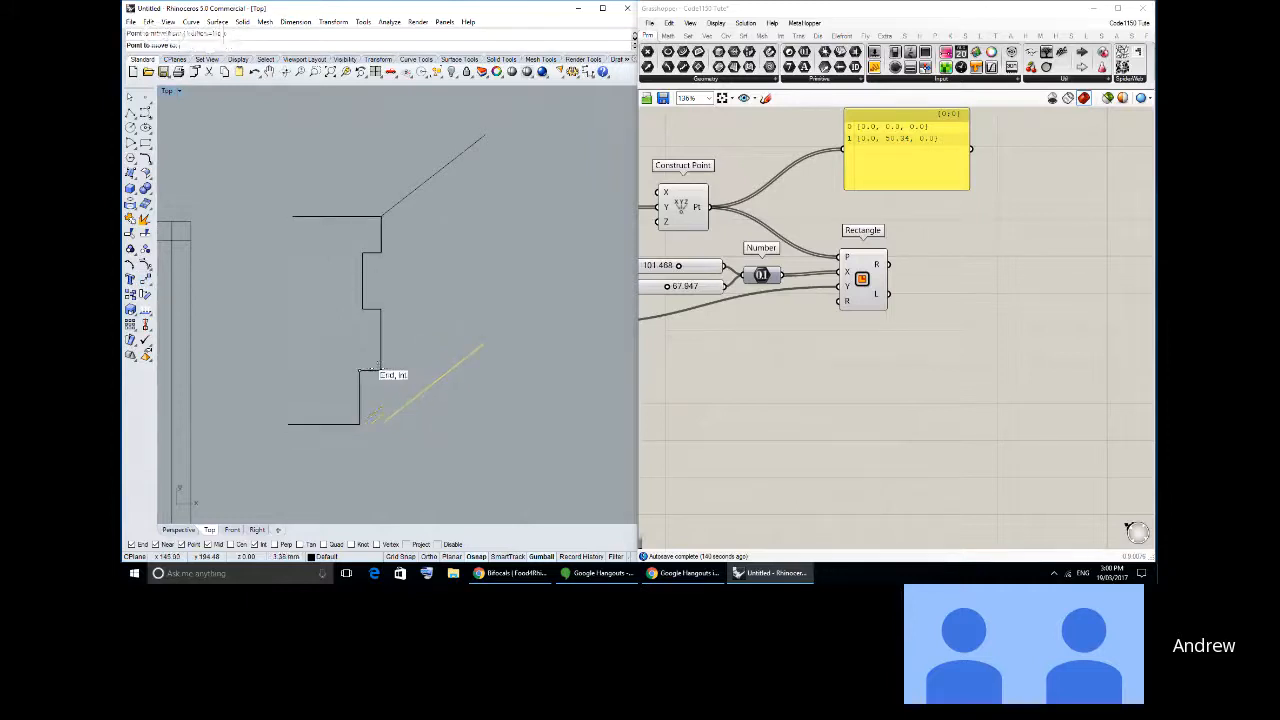
click(381, 370)
key(Escape)
- Close the open sides of the lower and upper notches with vertical lines along the tabs' outer edge
click(130, 112)
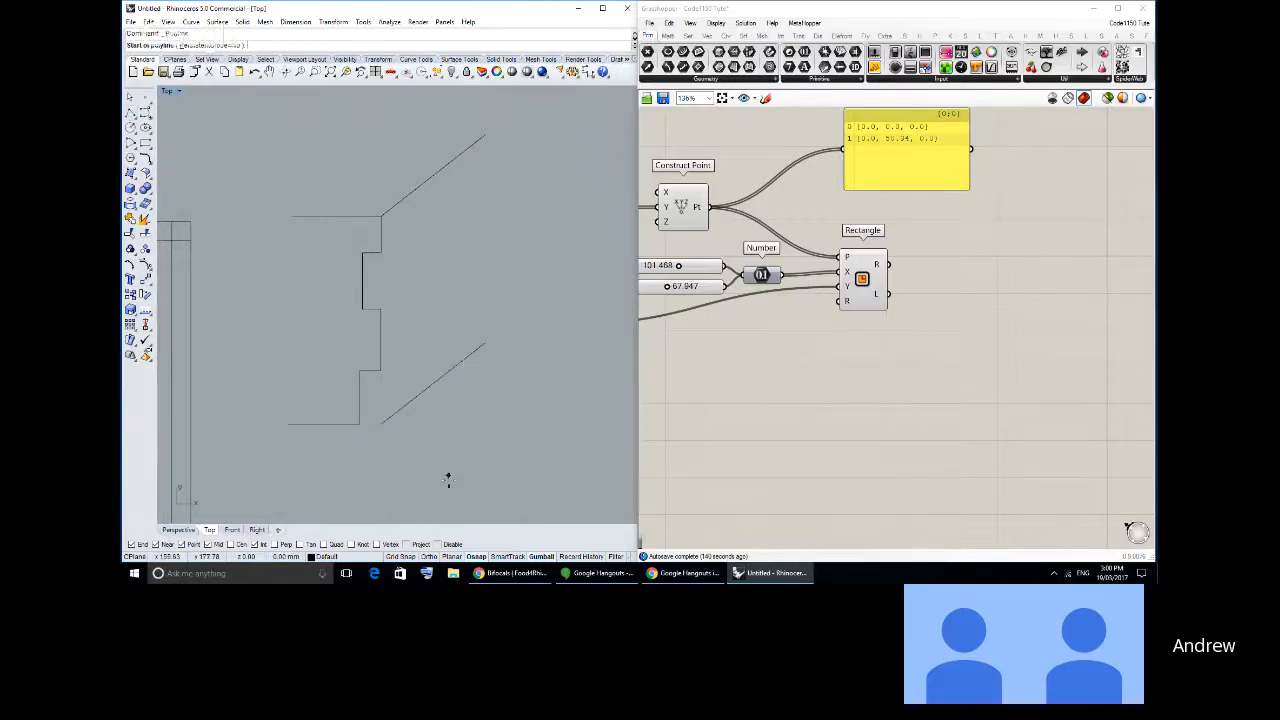
click(381, 424)
key(Return)
key(Return)
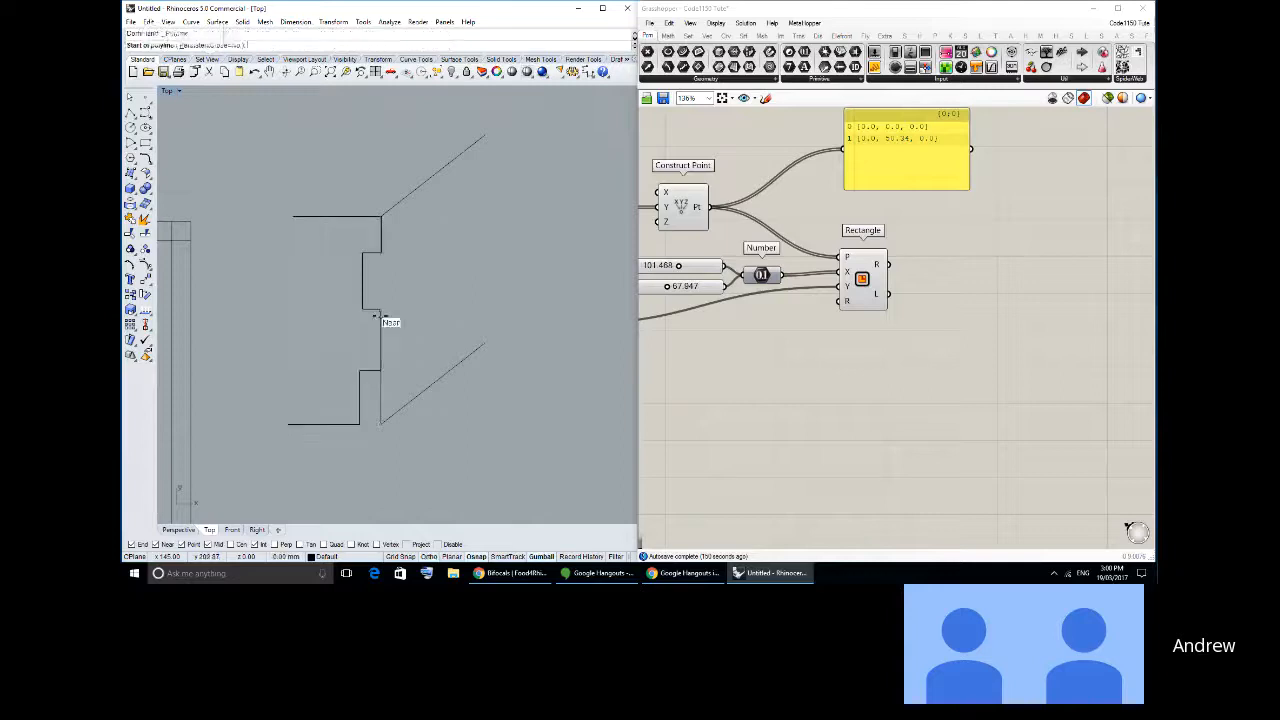
click(381, 309)
click(381, 252)
key(Return)
- Draw a short horizontal line across the base of the lower notch to the lower diagonal's end
key(Return)
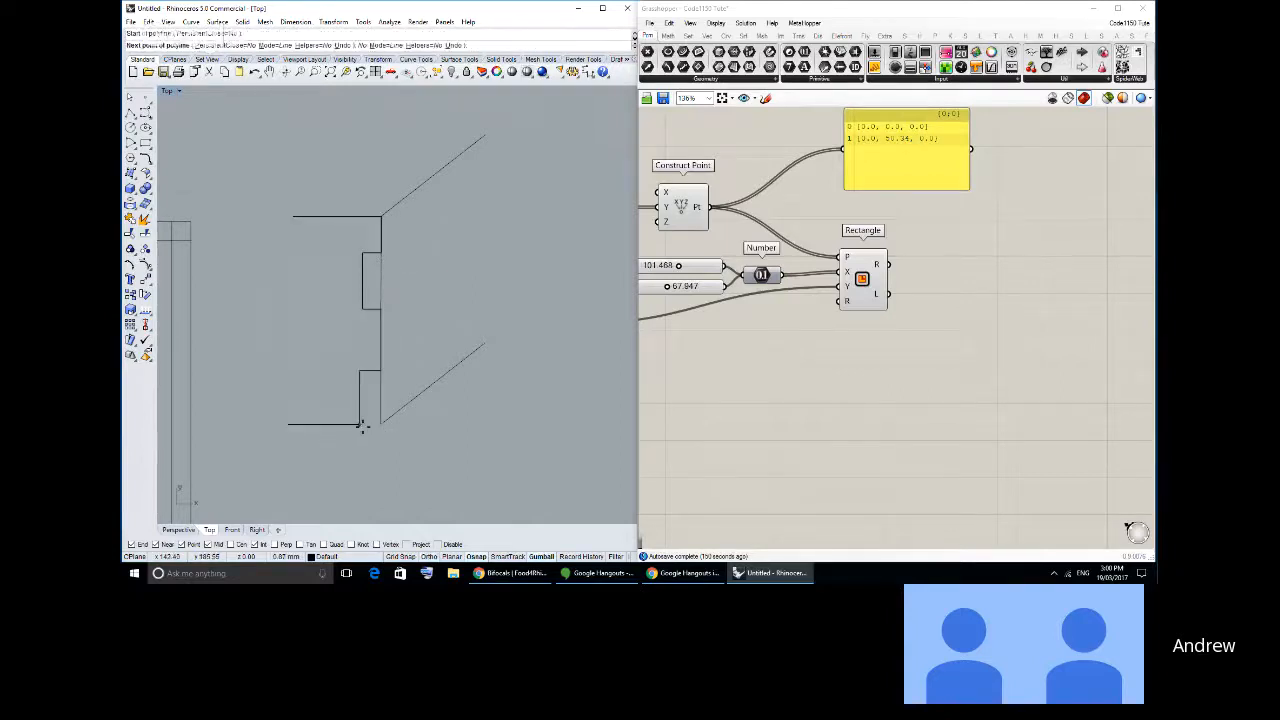
click(360, 424)
click(381, 424)
key(Return)
key(Return)
key(Escape)
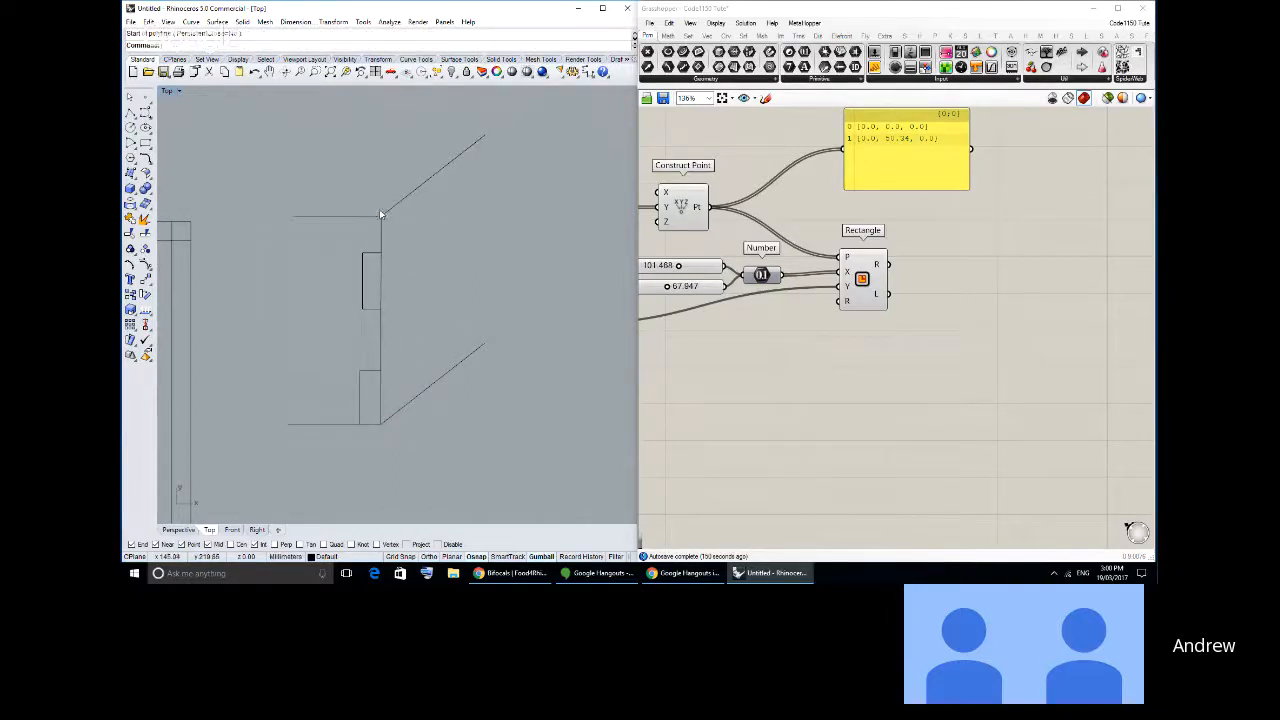
- Copy the upper diagonal line inward by the upper notch's depth to show the panel thickness
click(379, 209)
click(131, 294)
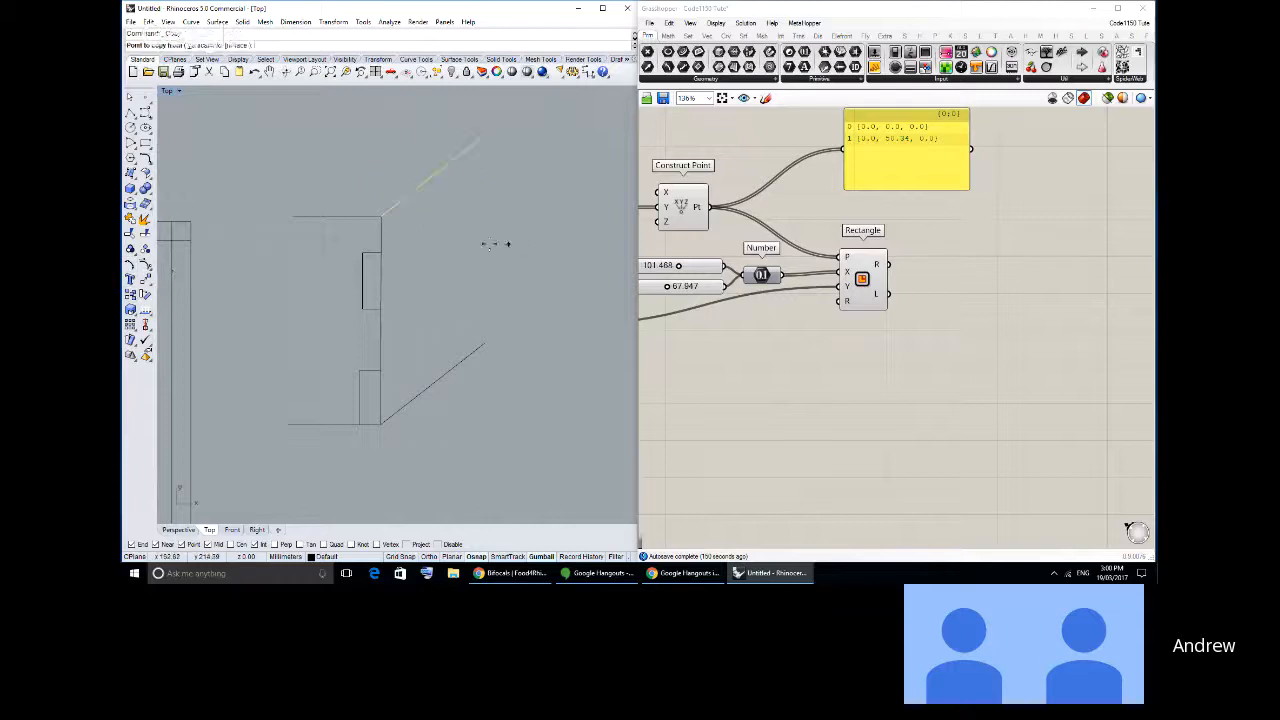
click(381, 252)
click(363, 251)
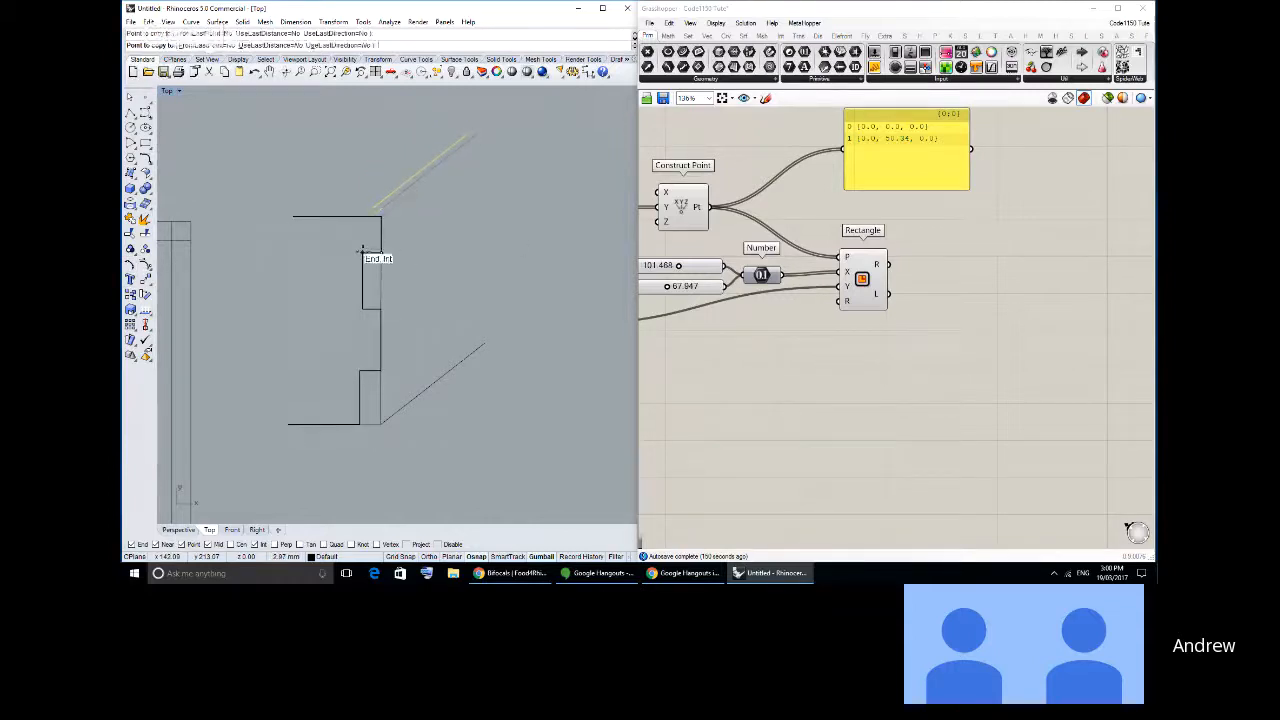
key(Escape)
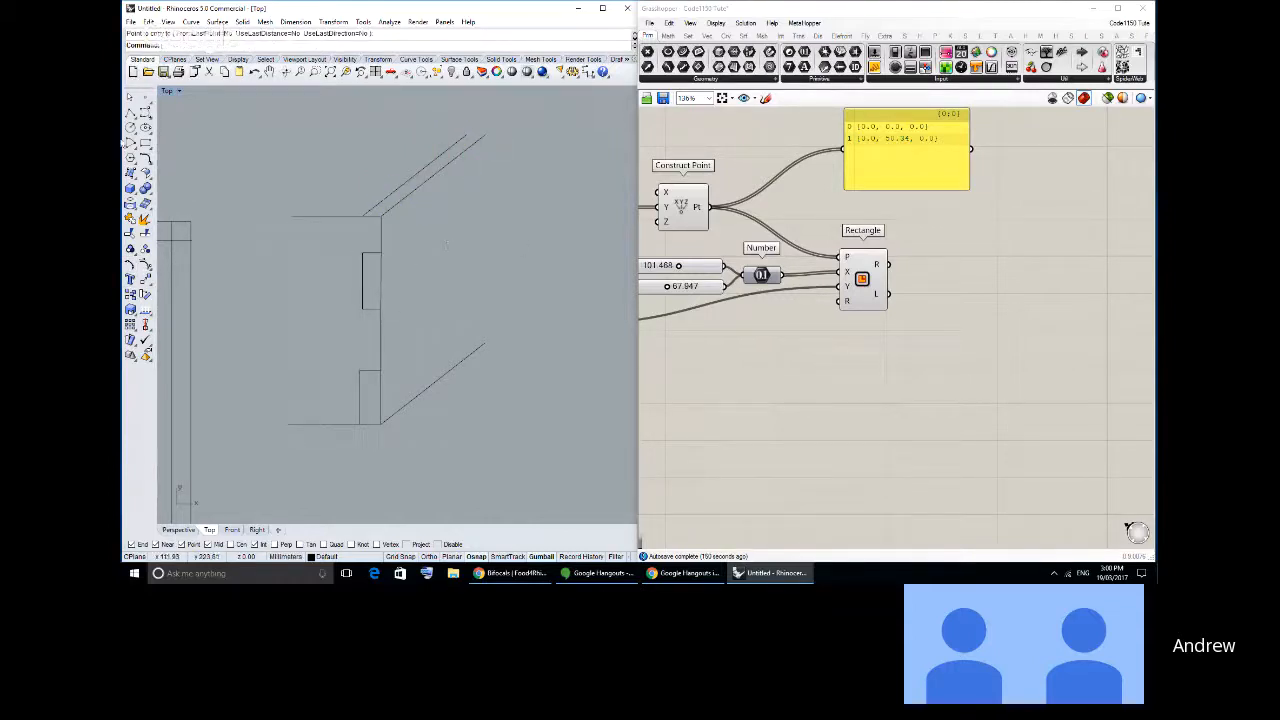
- Draw a two-segment line from the upper notch's upper outer corner, diagonally back and then vertically up to the upper diagonal
click(131, 112)
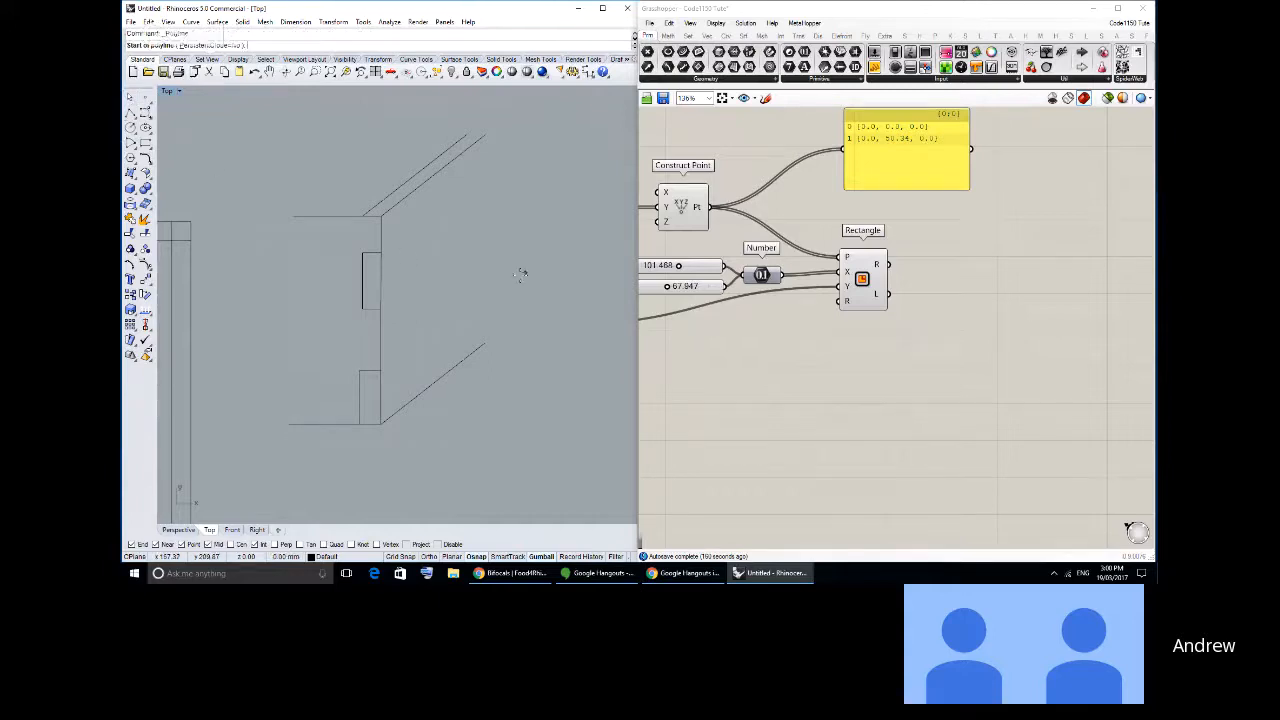
click(381, 252)
click(382, 238)
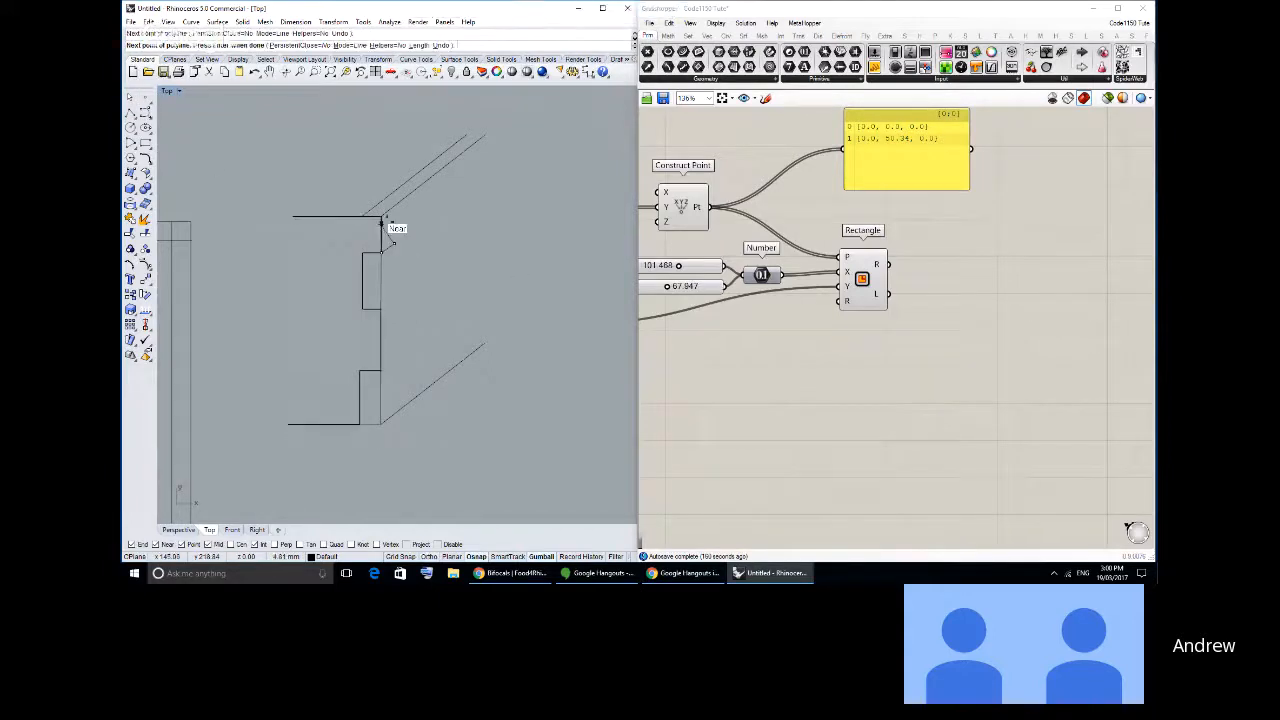
click(394, 206)
right_click(384, 299)
right_click(384, 299)
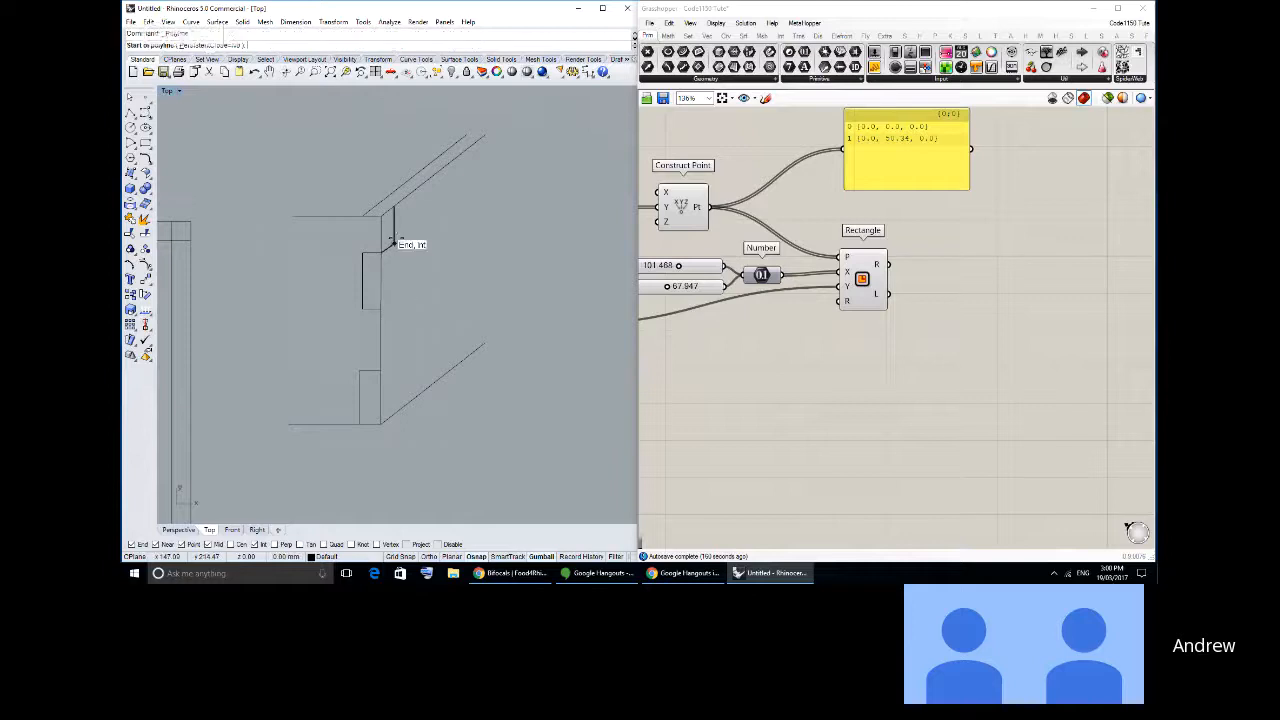
key(Escape)
- Copy the two-segment thickness line from the upper notch's corner to the lower notch's upper outer corner
click(391, 241)
click(131, 296)
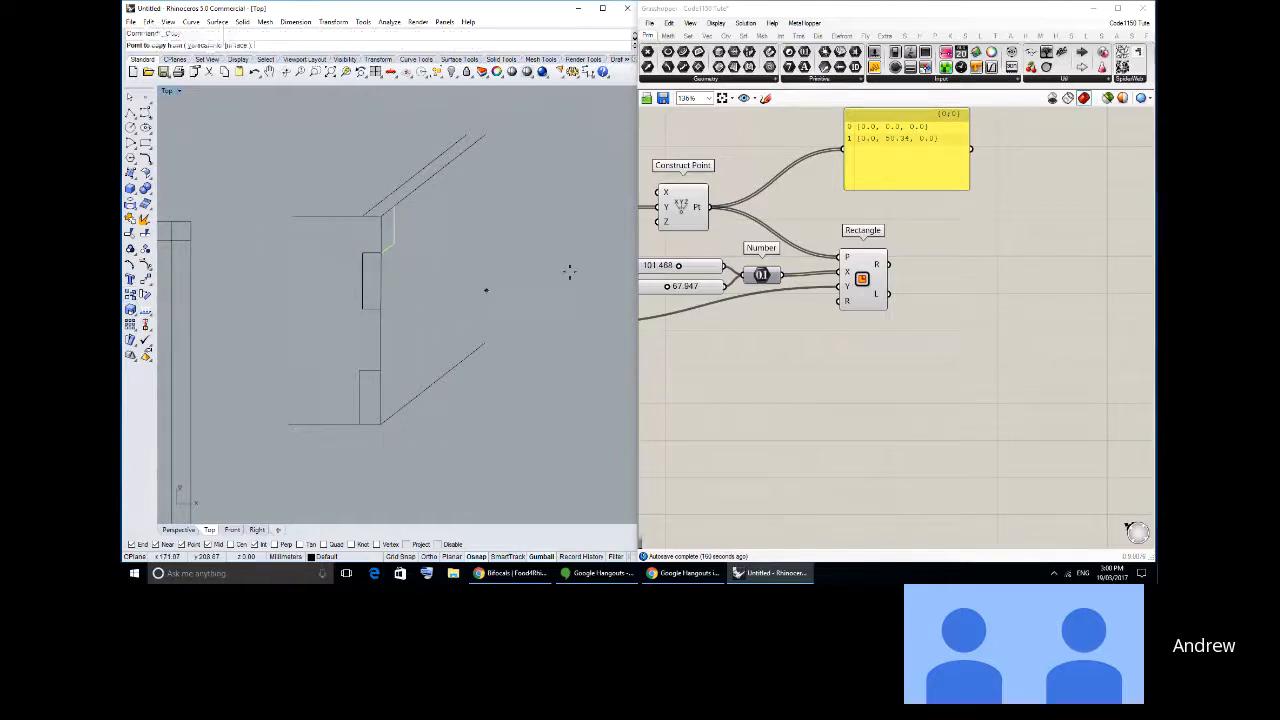
click(383, 252)
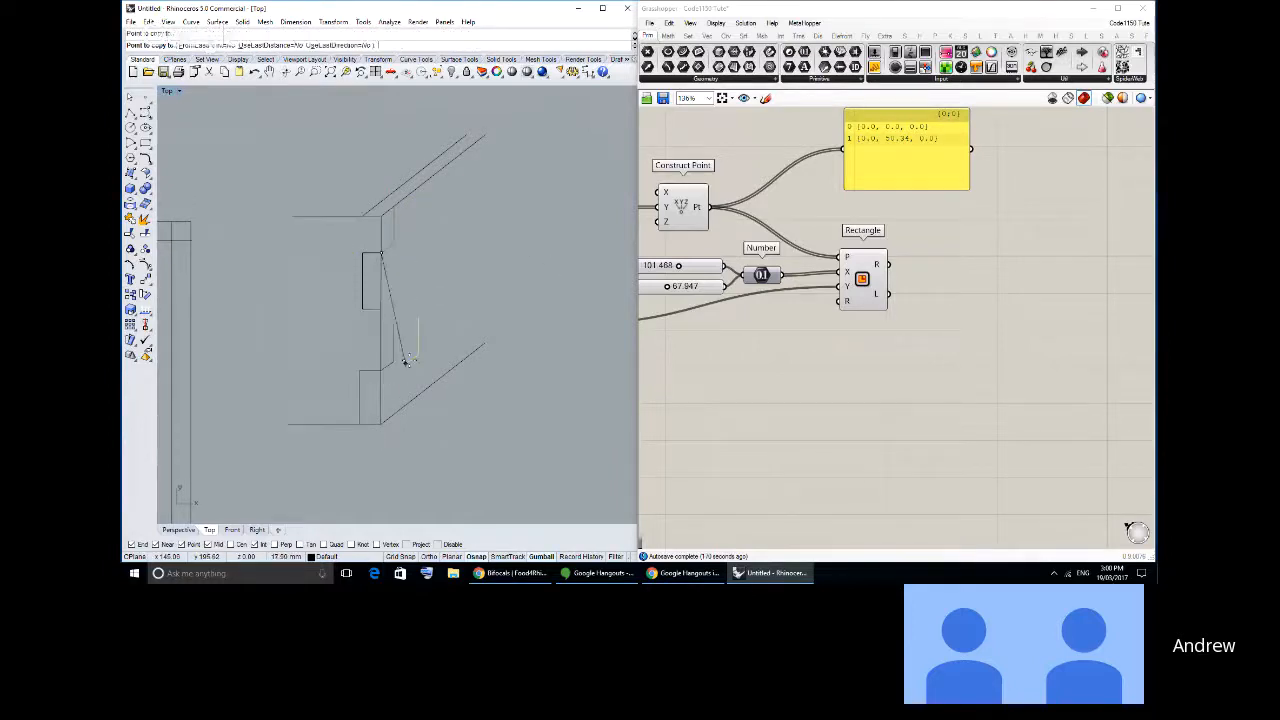
key(Escape)
- Delete the box plan and the oblique joint sketch, leaving only the Grasshopper rectangles
scroll(333, 250, down, 6)
right_drag(333, 250, 532, 244)
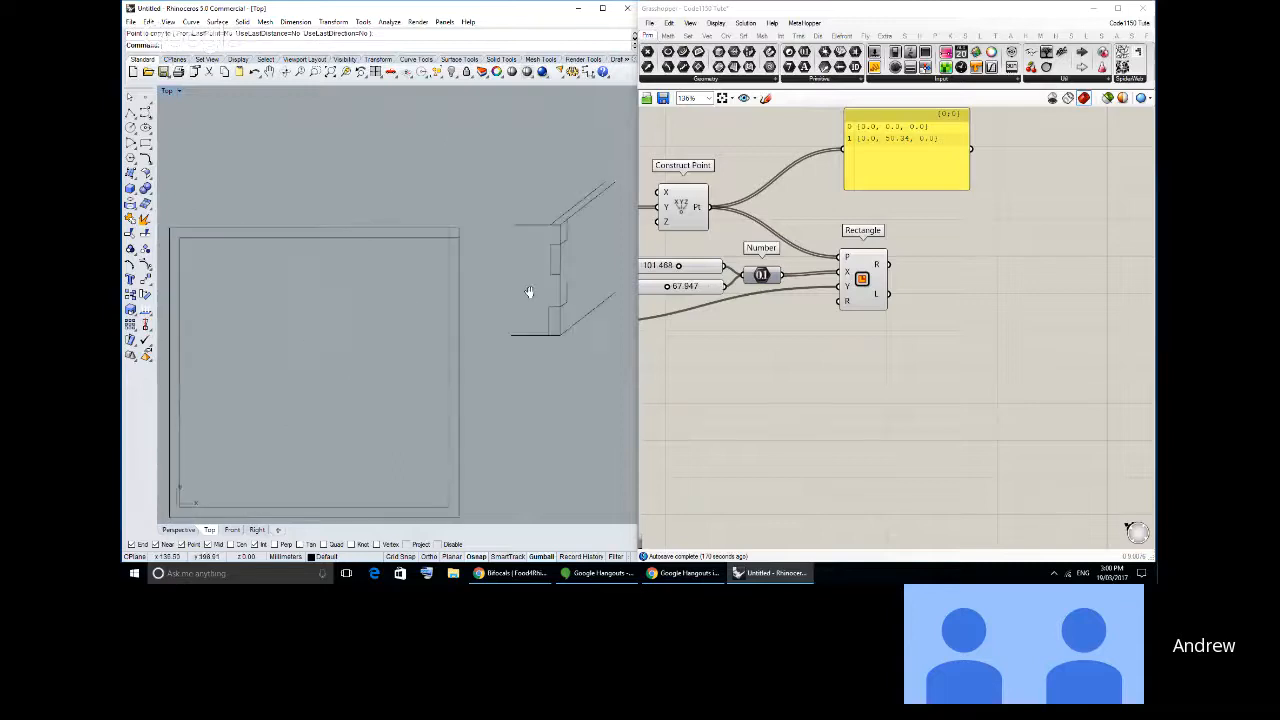
scroll(528, 289, down, 8)
right_drag(524, 325, 488, 332)
drag(262, 80, 260, 86)
key(Delete)
- Draw a finger-joint polyline up the lower rectangle's right edge, corner to corner, with three rectangular notches cut inward
right_drag(419, 268, 396, 189)
right_drag(387, 297, 443, 220)
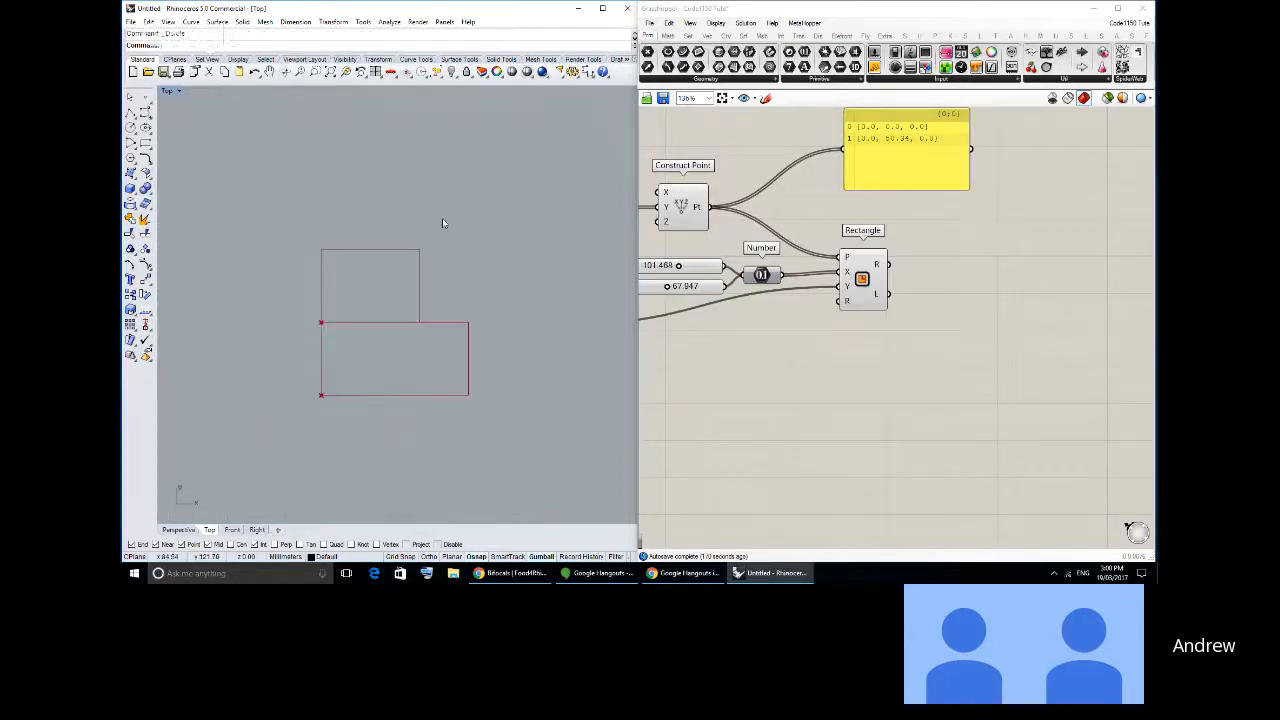
scroll(449, 366, up, 3)
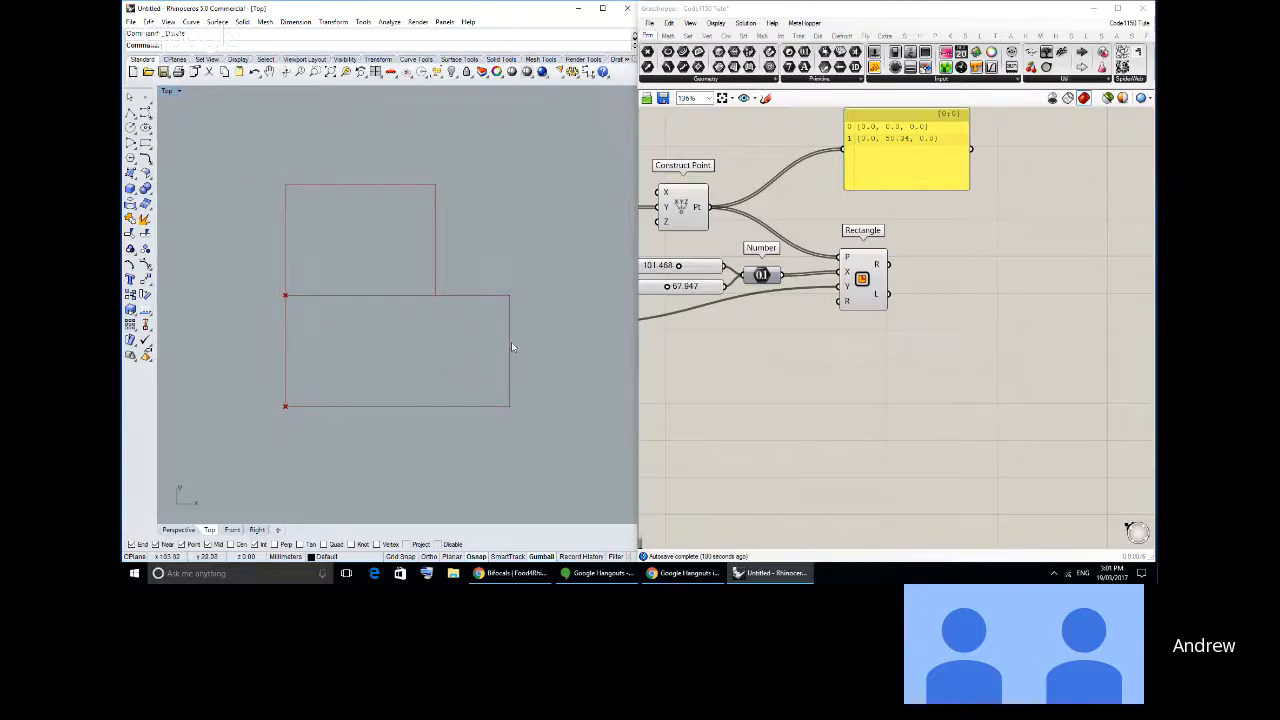
scroll(510, 350, up, 3)
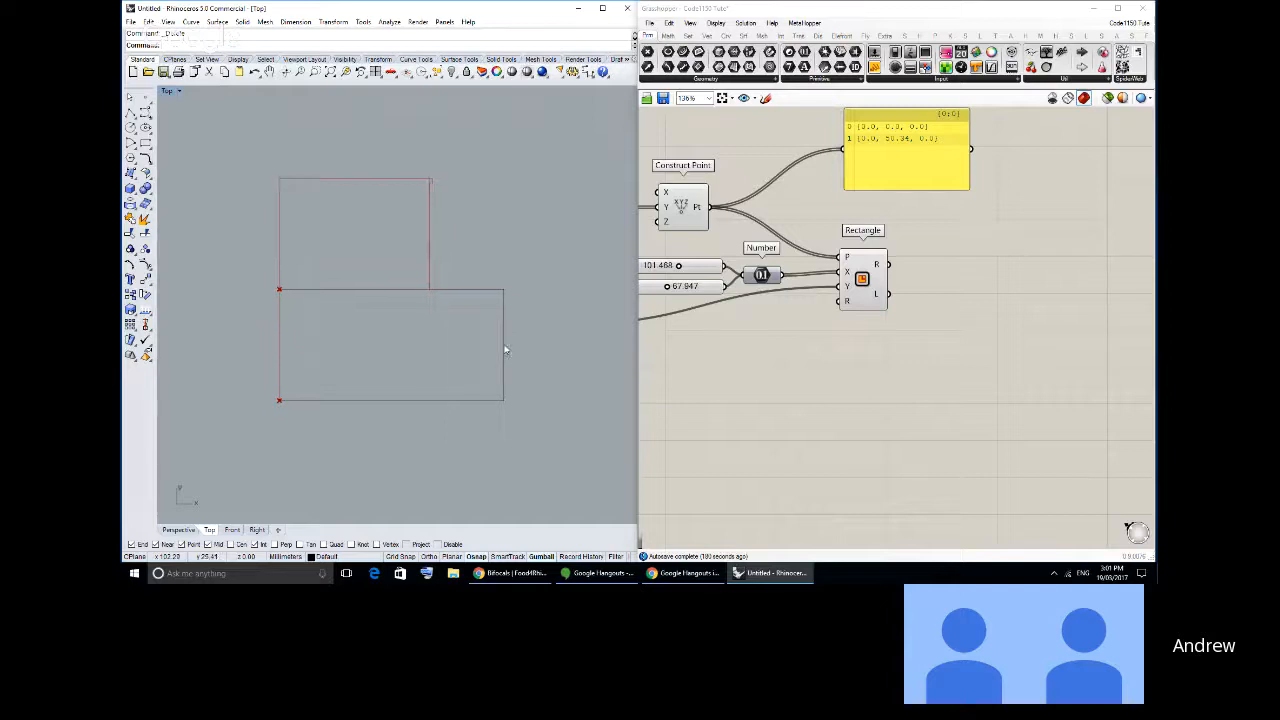
click(131, 113)
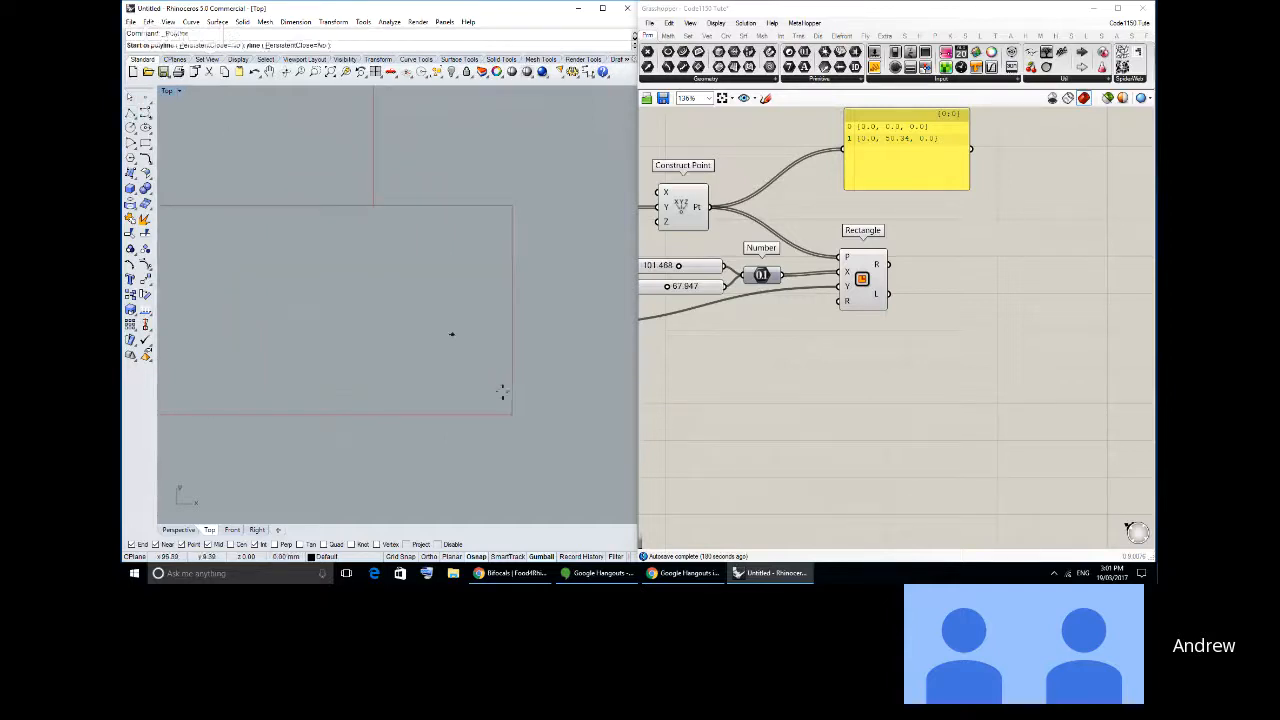
click(511, 412)
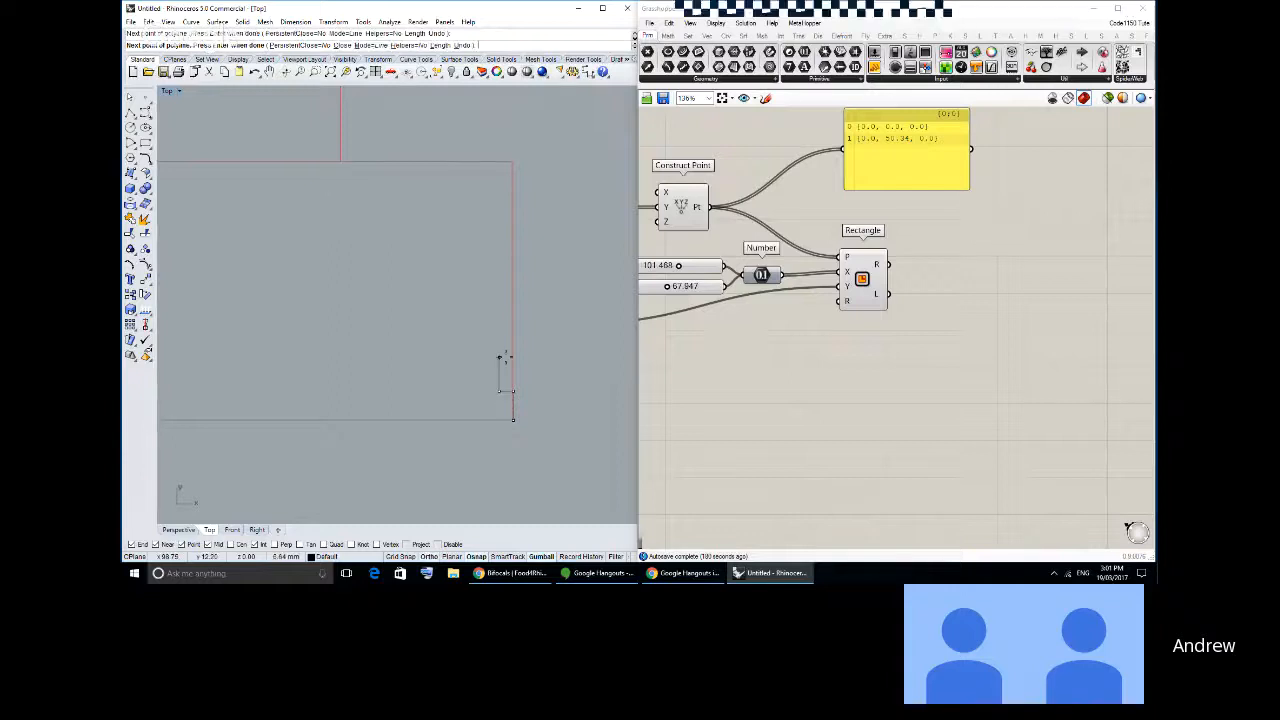
click(502, 362)
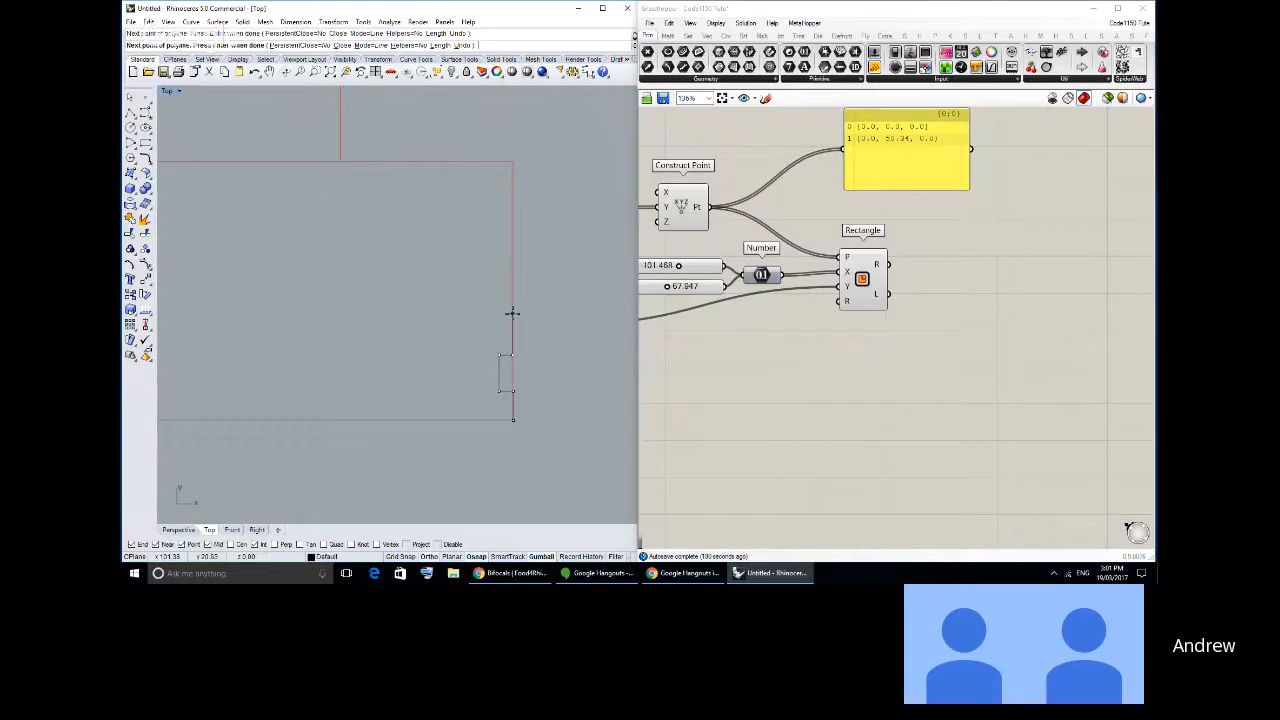
click(499, 314)
click(499, 272)
click(514, 272)
click(513, 232)
click(501, 232)
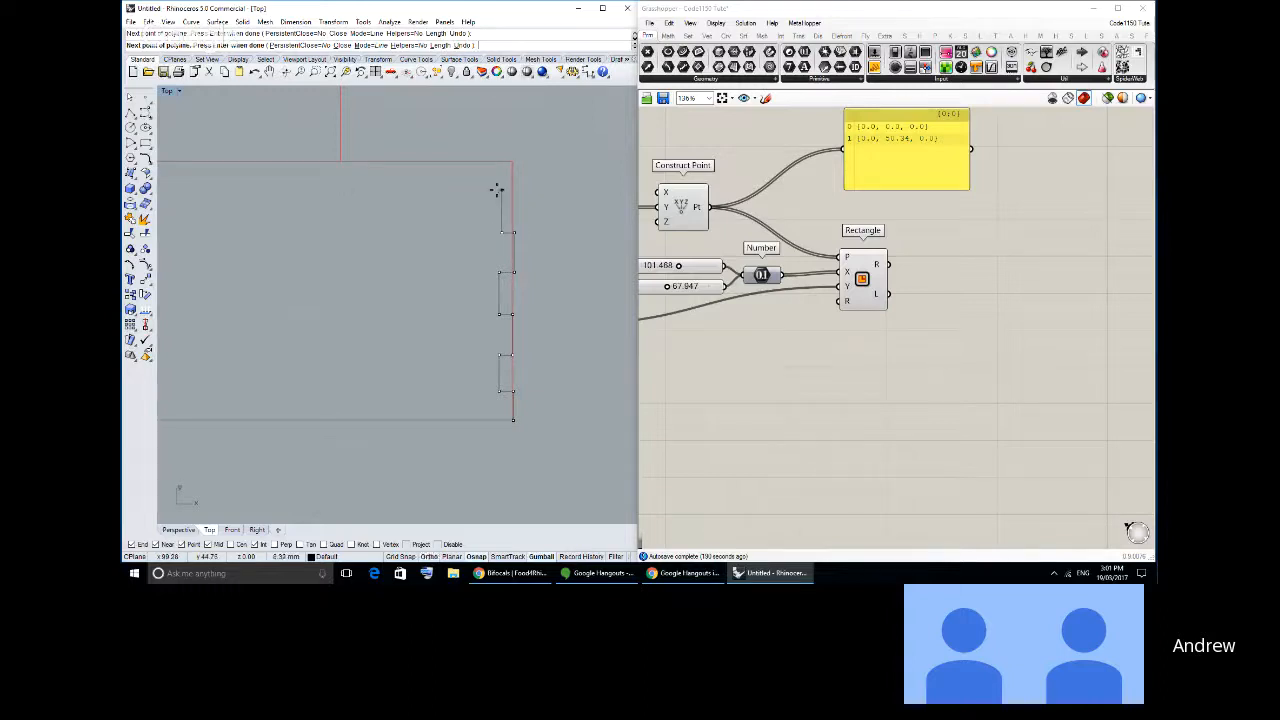
click(501, 188)
click(513, 189)
click(513, 162)
key(Return)
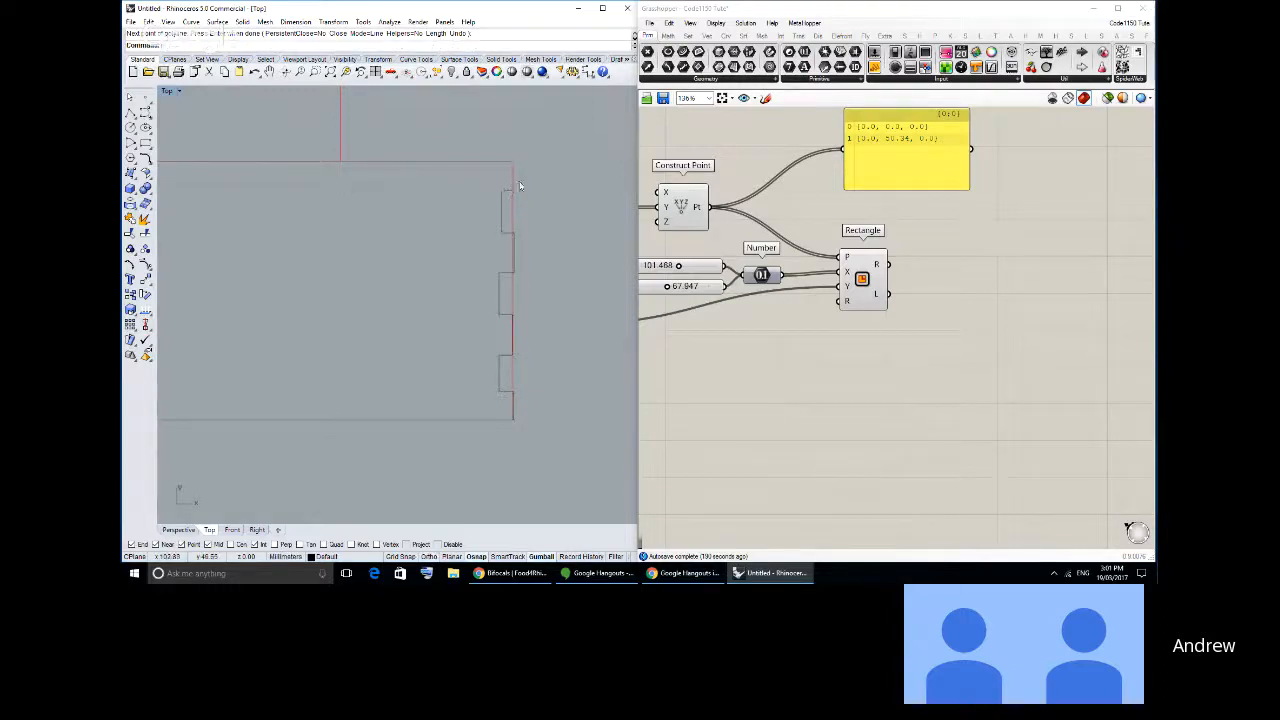
- Copy the finger-joint polyline from the lower rectangle's upper right corner to its upper left corner
click(513, 186)
scroll(450, 235, down, 7)
click(132, 297)
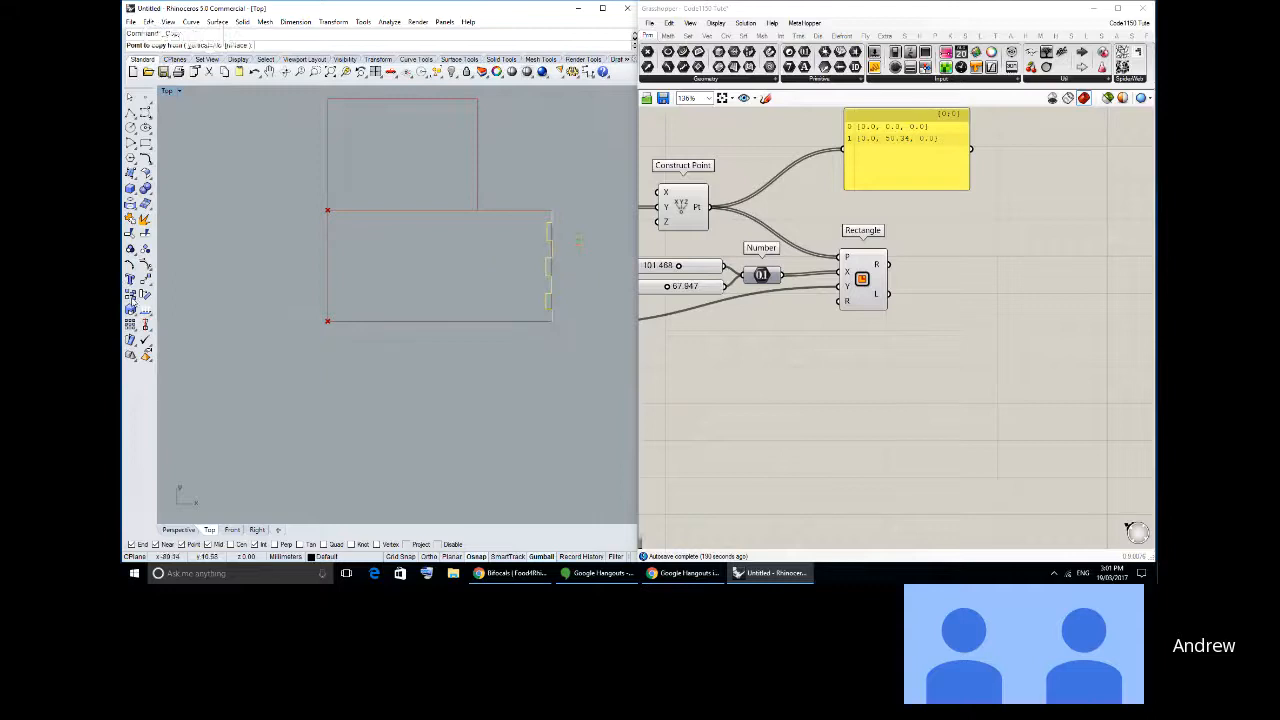
click(552, 210)
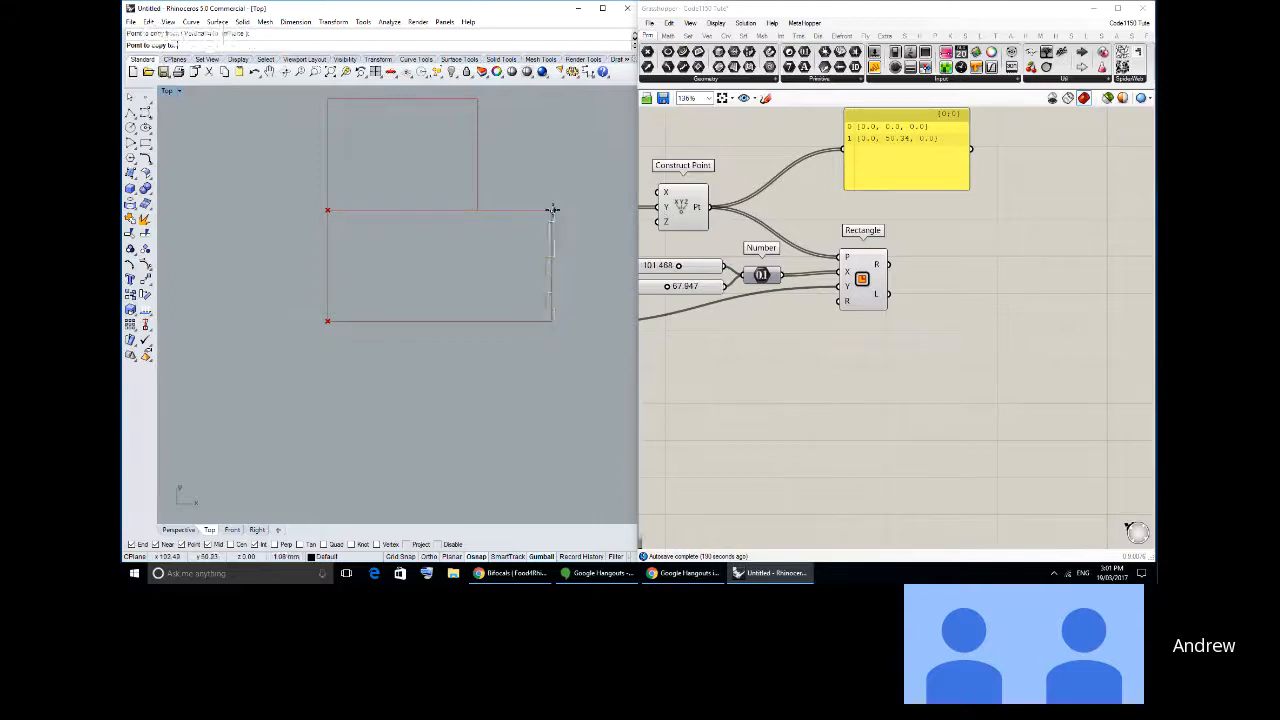
click(326, 210)
scroll(345, 235, up, 2)
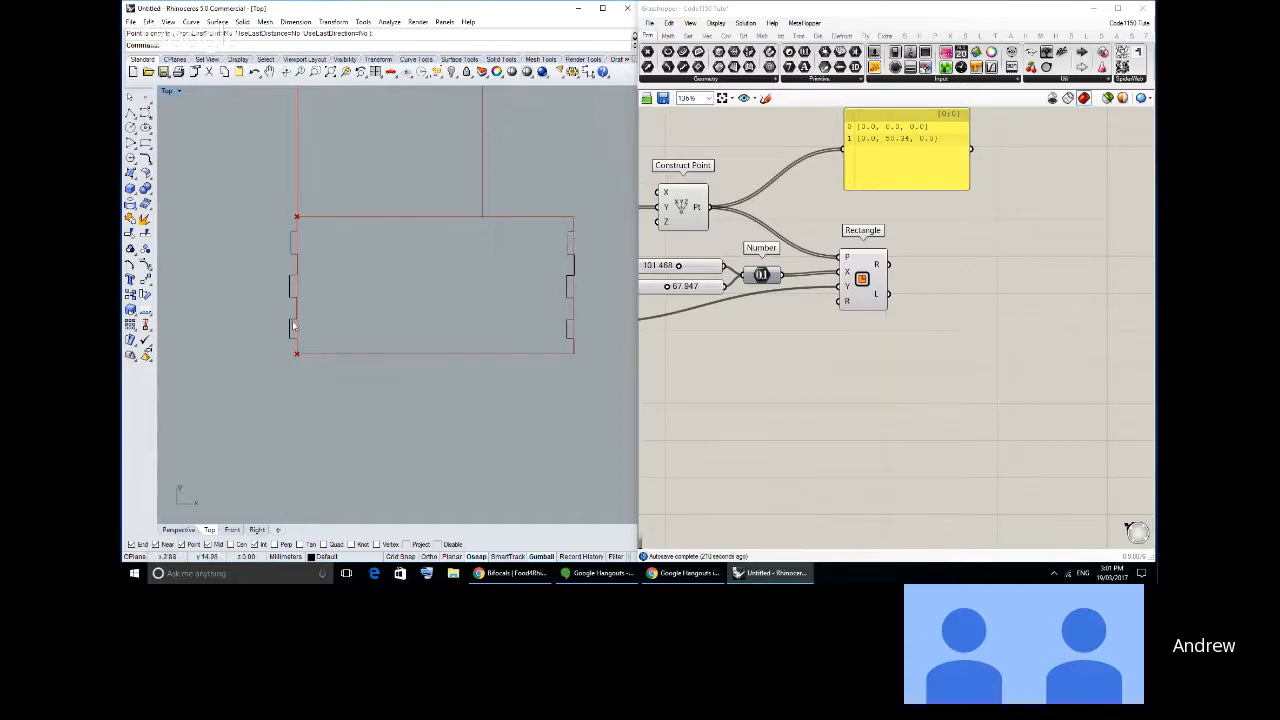
- Move the copied polyline about 2.7 mm inward, one tab depth, so its outer segments lie on the rectangle's left edge
click(306, 266)
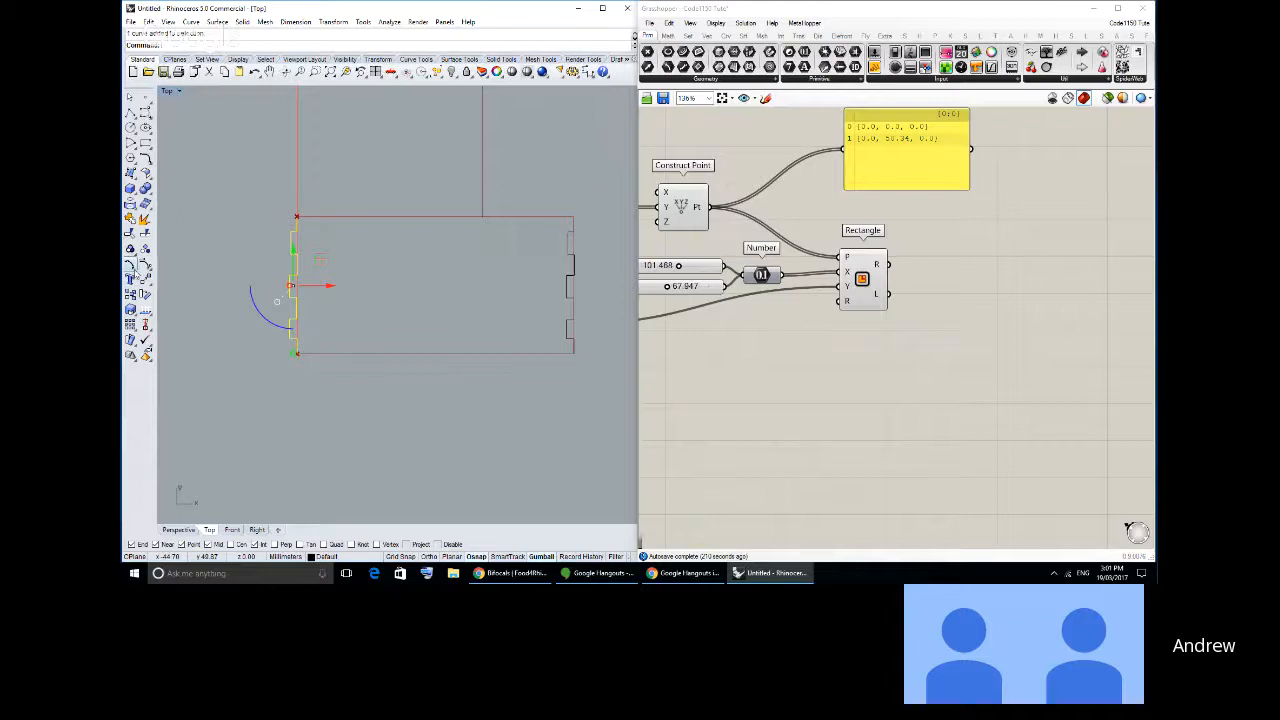
click(145, 280)
scroll(326, 192, up, 4)
click(281, 231)
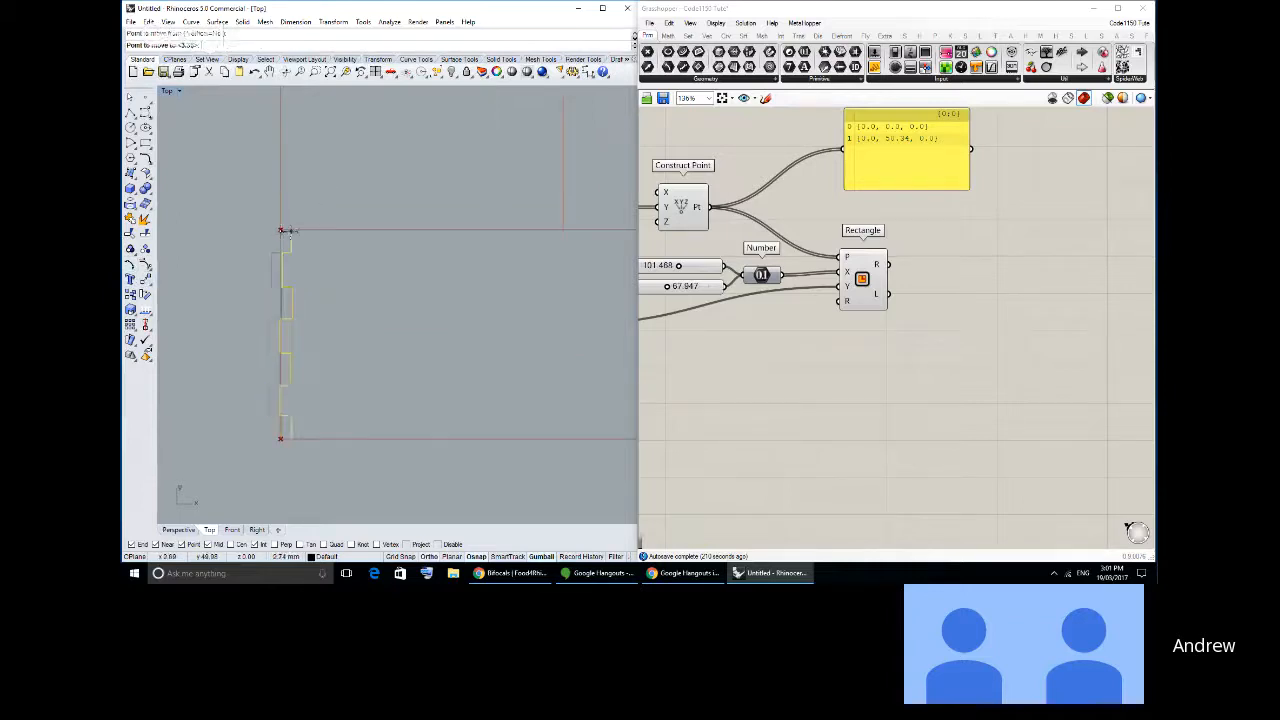
click(291, 231)
click(354, 275)
mouse_move(373, 290)
right_down()
mouse_move(287, 288)
mouse_move(360, 294)
right_up()
scroll(287, 288, down, 4)
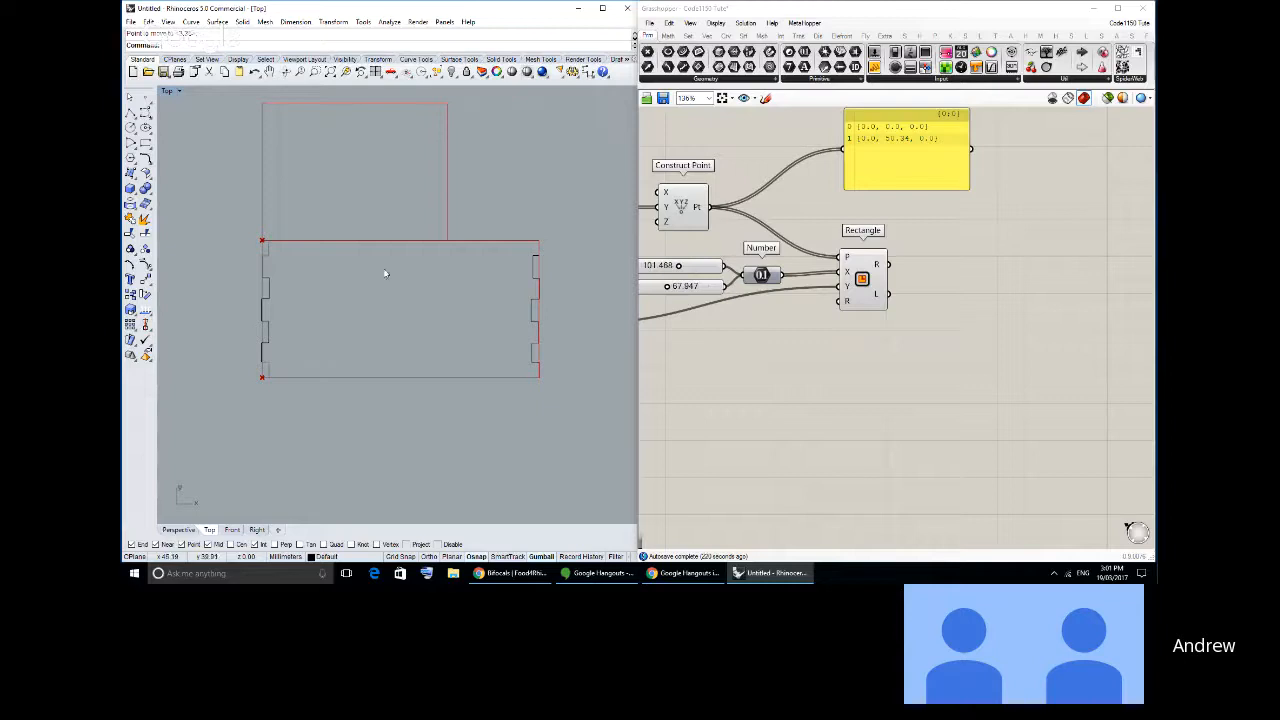
mouse_move(348, 308)
right_down()
mouse_move(334, 300)
mouse_move(343, 294)
mouse_move(333, 310)
right_up()
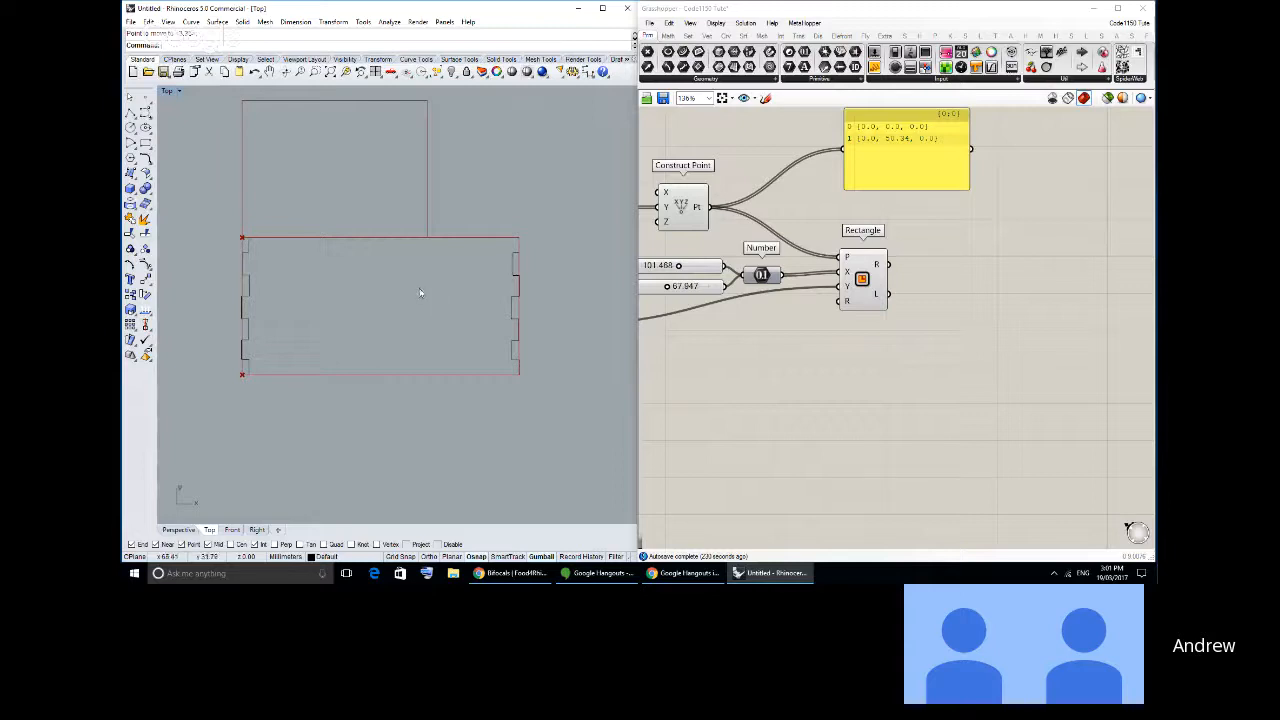
right_drag(422, 299, 421, 305)
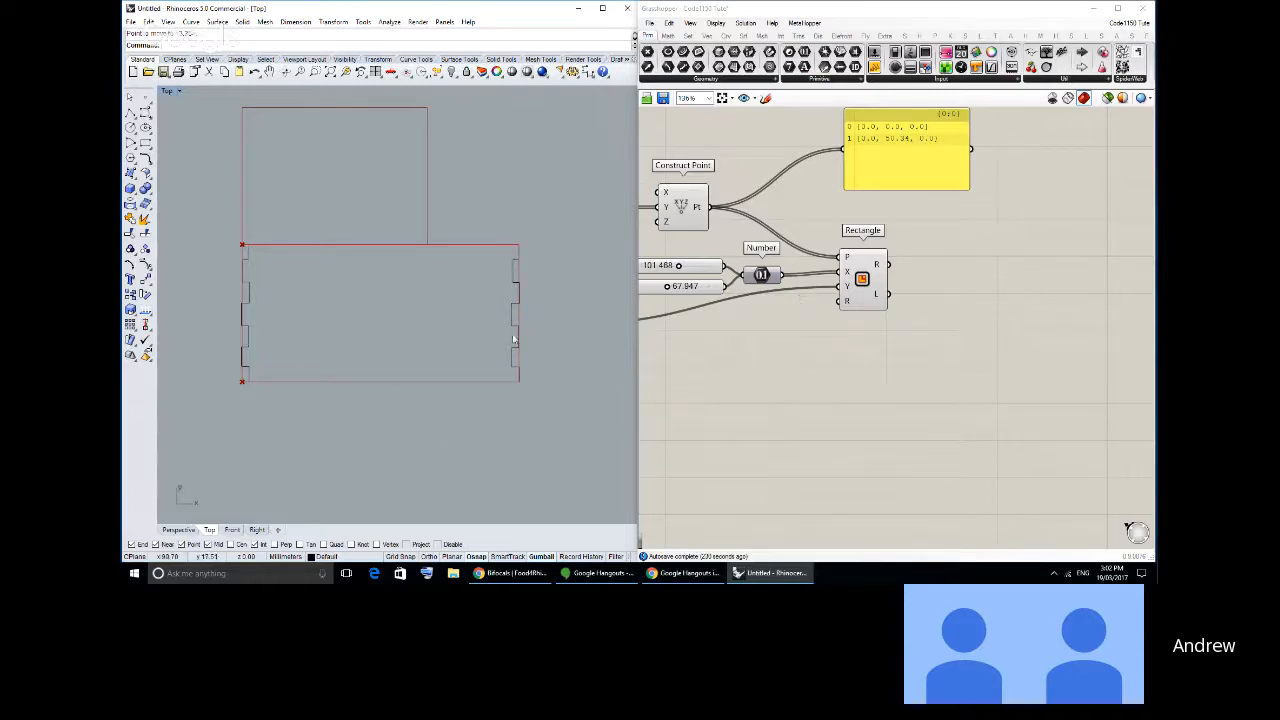
right_drag(507, 329, 491, 331)
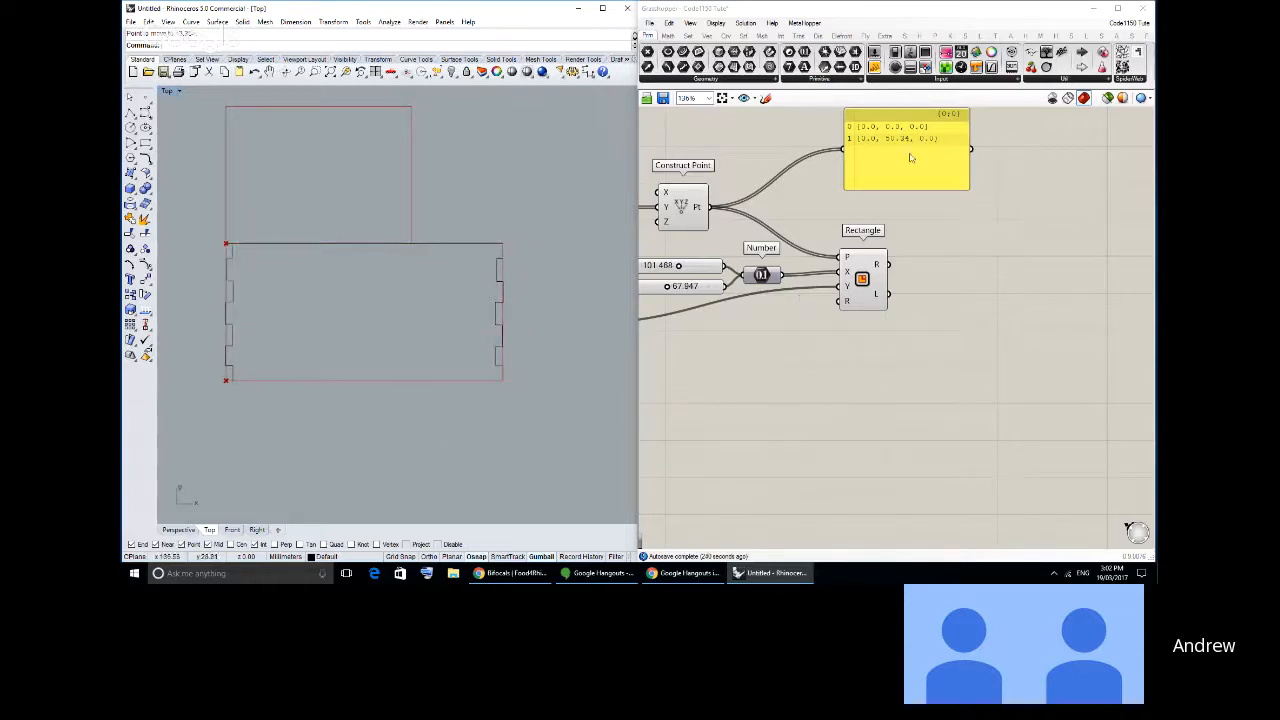
- In Grasshopper, move the point panel away from the Rectangle component and shift Rectangle closer to its inputs
drag(888, 164, 977, 216)
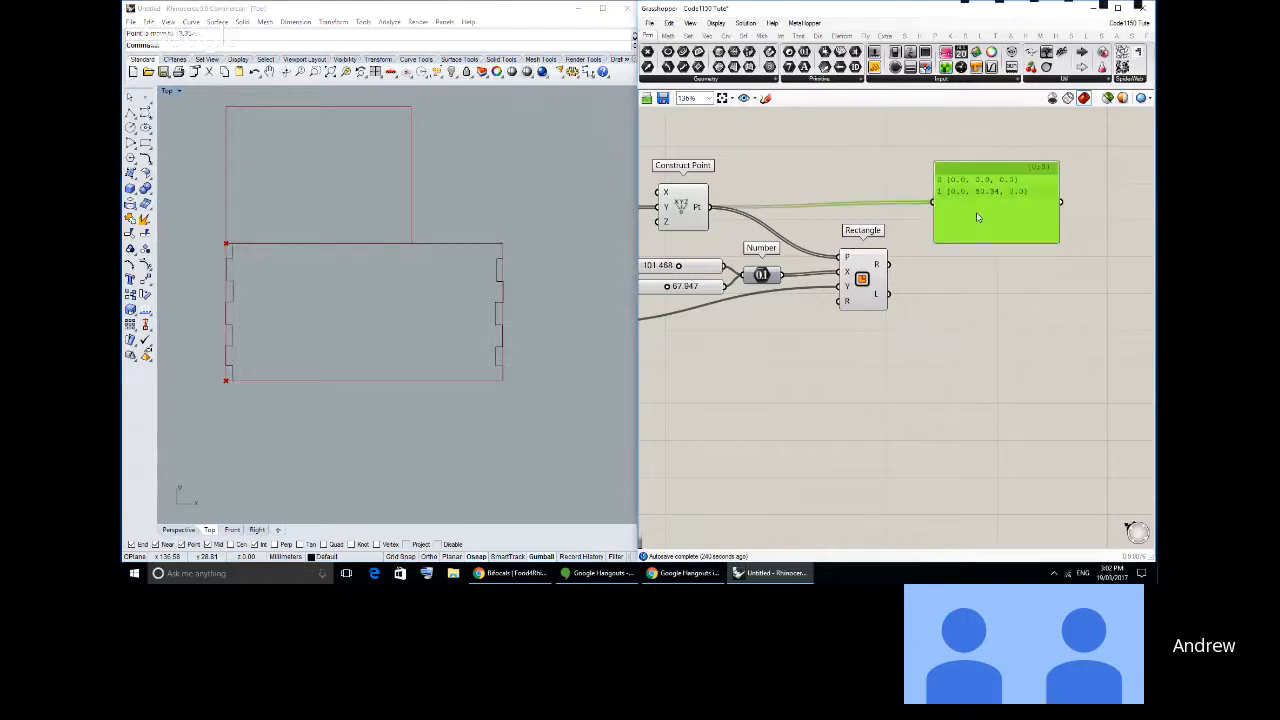
click(916, 278)
drag(890, 287, 872, 291)
click(905, 300)
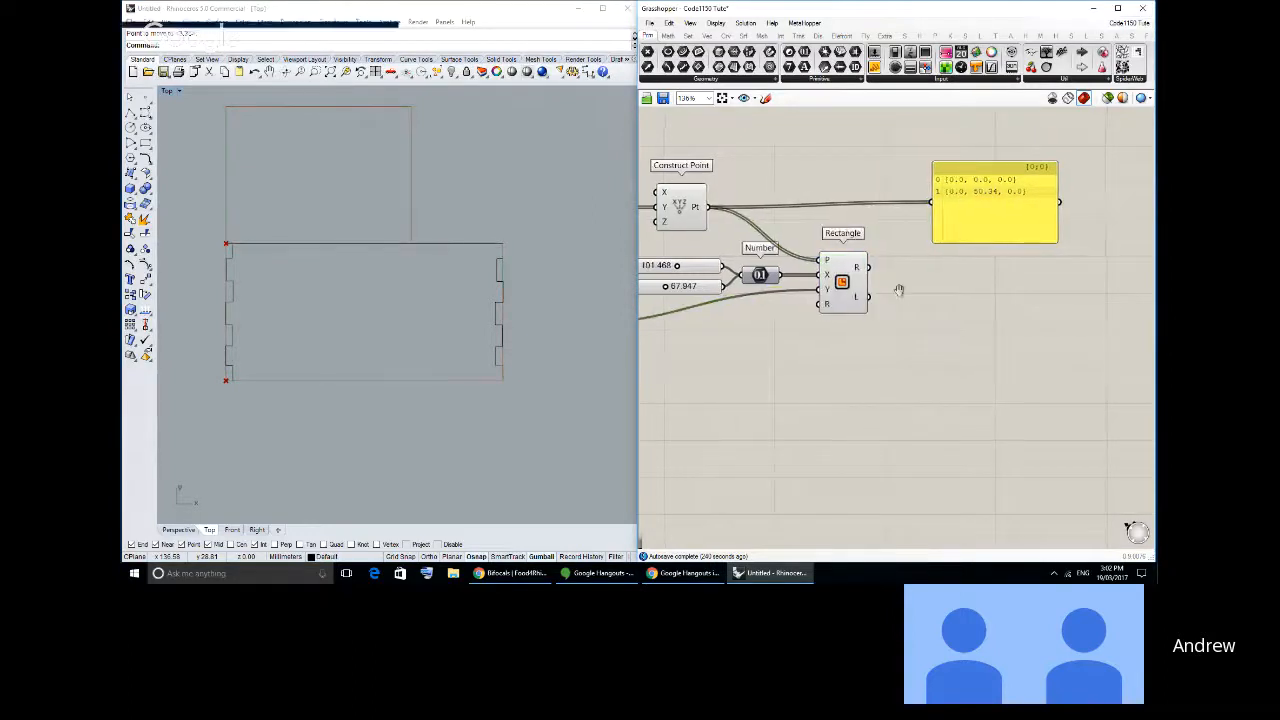
- Add an Explode curve component beside the Rectangle component's outputs
right_drag(907, 302, 884, 298)
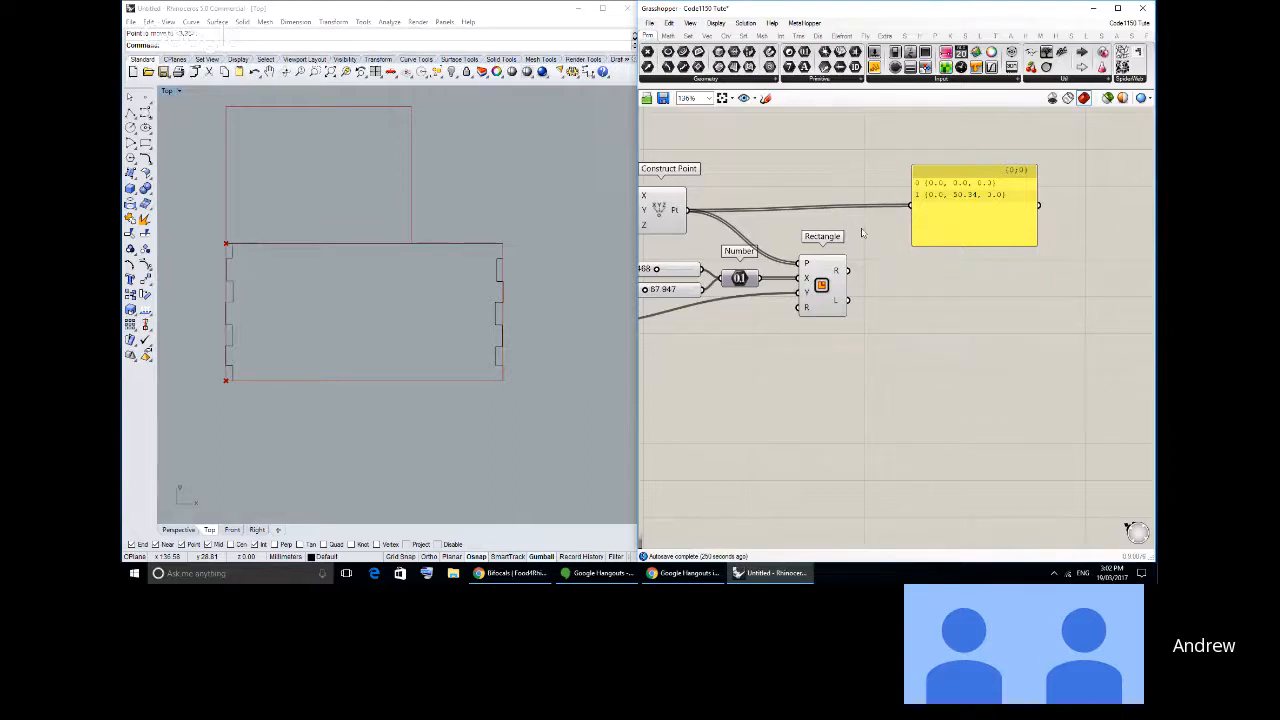
click(727, 36)
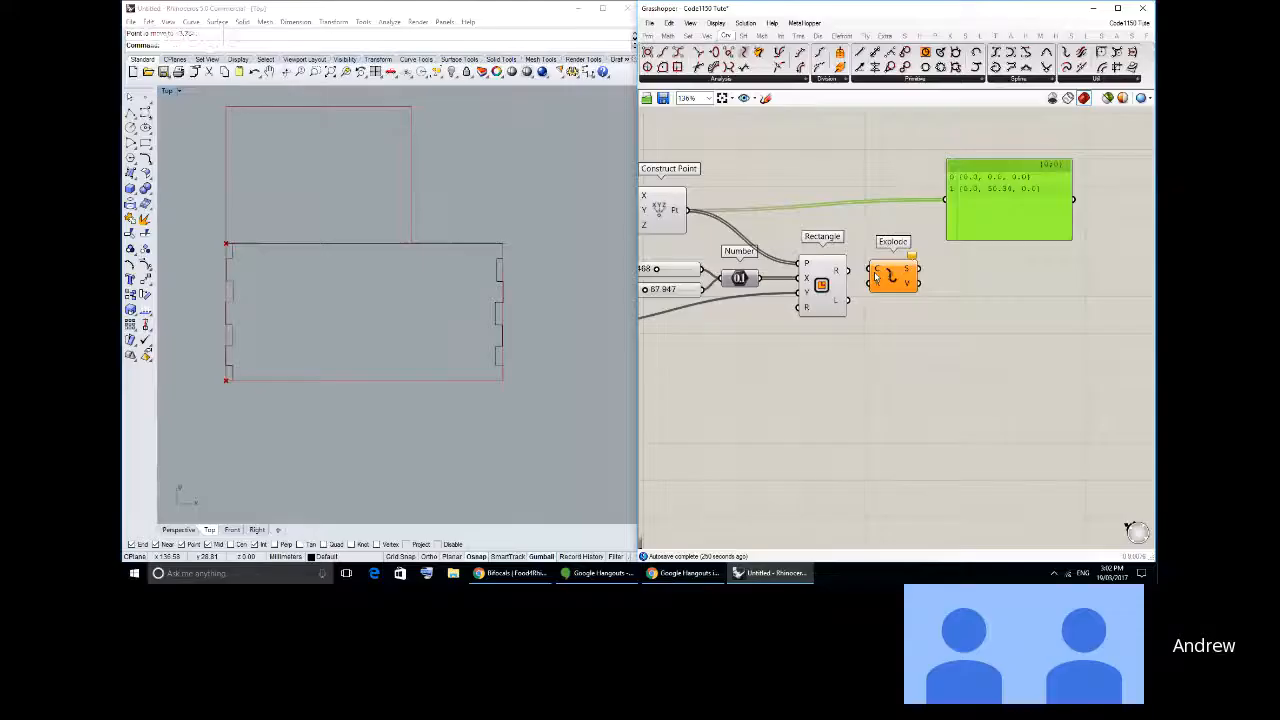
click(900, 280)
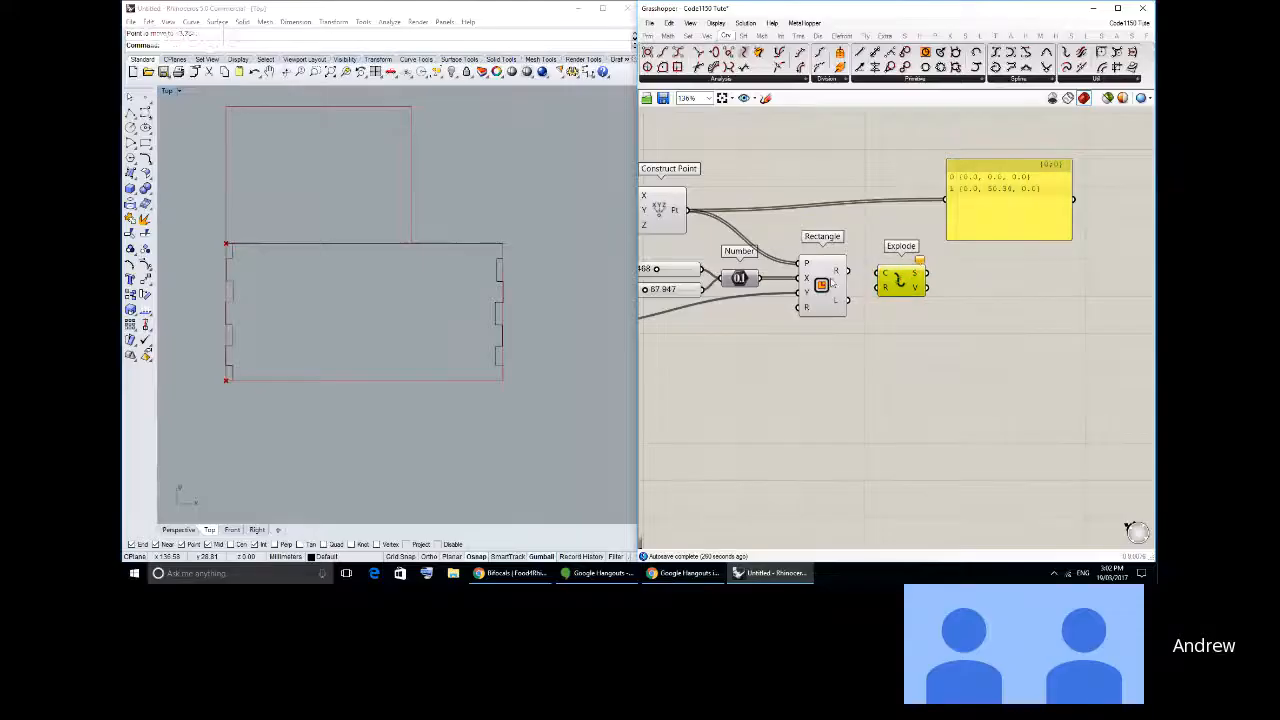
- Feed the Rectangle component's R output into the panel, enlarge the panel and move it clear of Explode
drag(927, 272, 1022, 237)
right_drag(1069, 252, 966, 229)
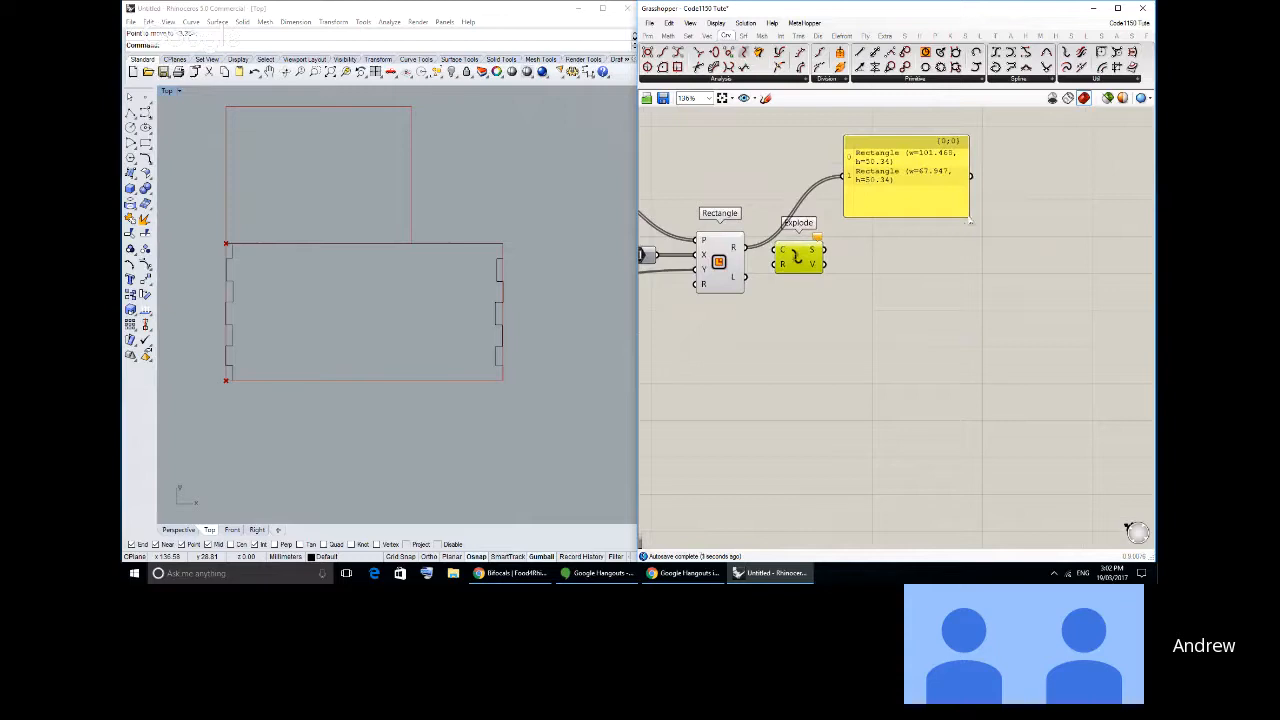
drag(964, 213, 1043, 274)
drag(920, 206, 957, 209)
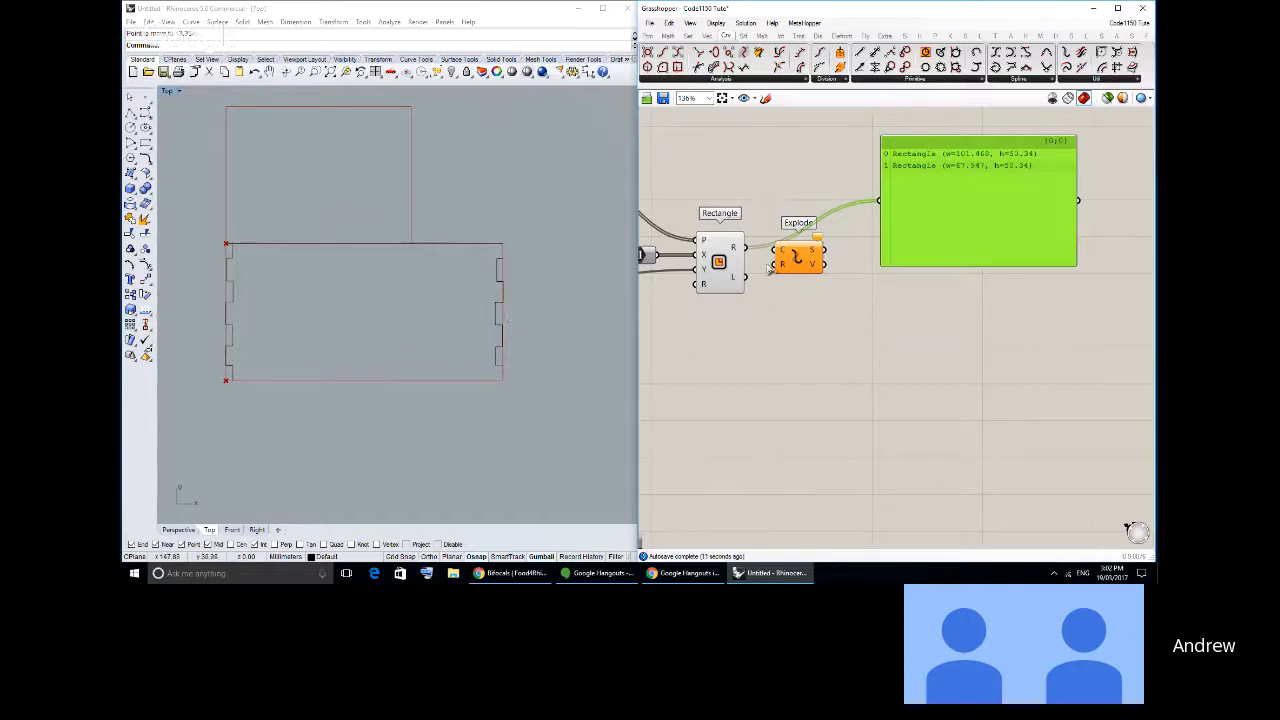
- Connect Rectangle's R output to Explode's C input and list Explode's S segments in the panel
click(806, 311)
drag(806, 265, 962, 254)
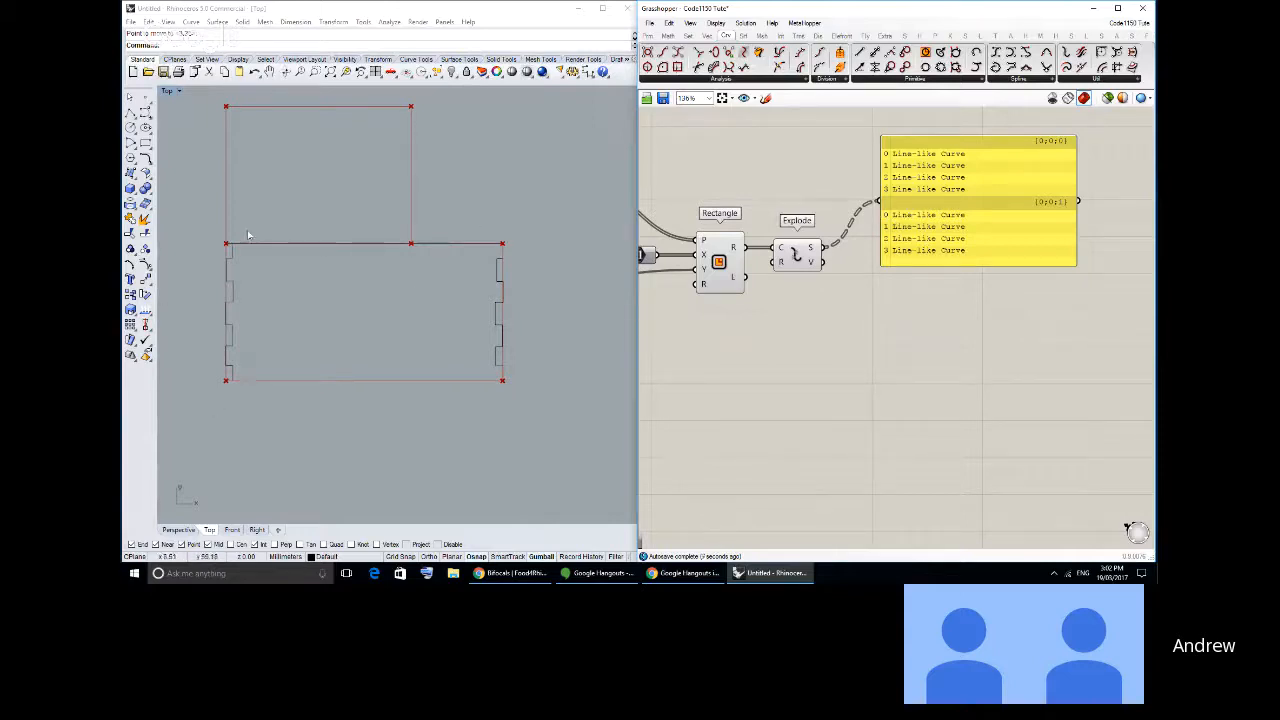
drag(951, 252, 983, 287)
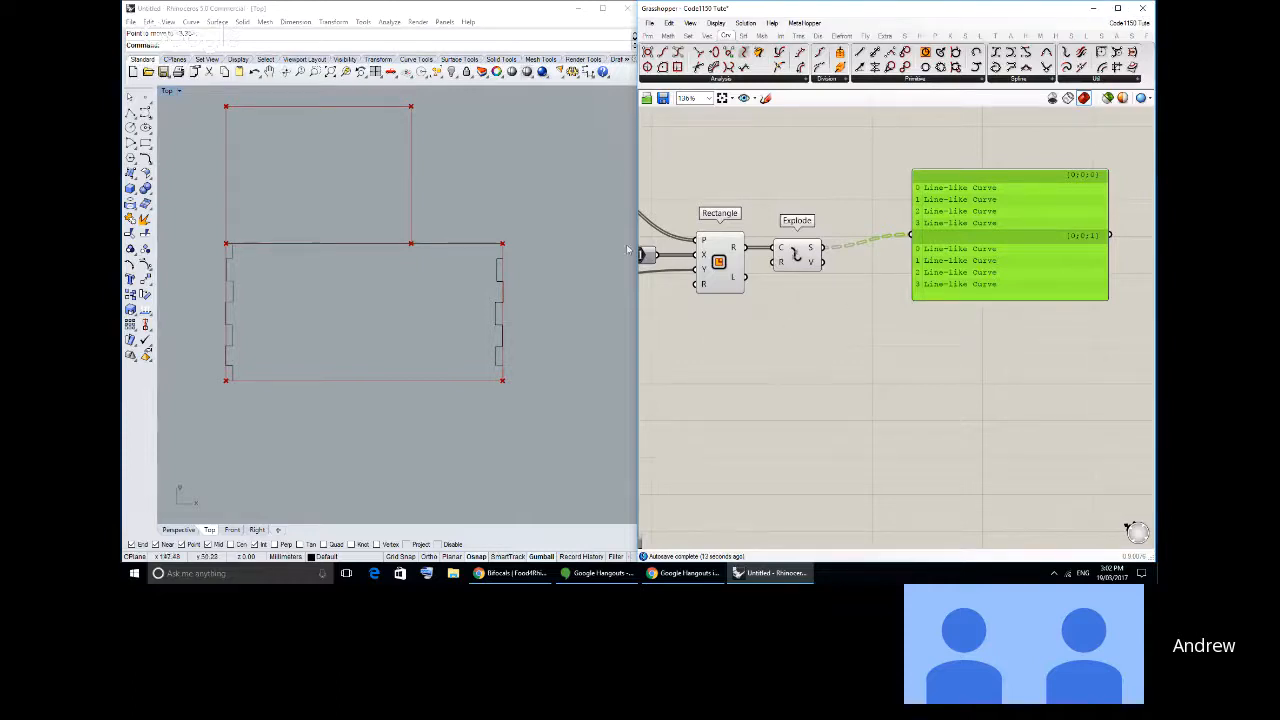
- Add a List Item component after Explode and move the panel aside to make room for it
click(688, 35)
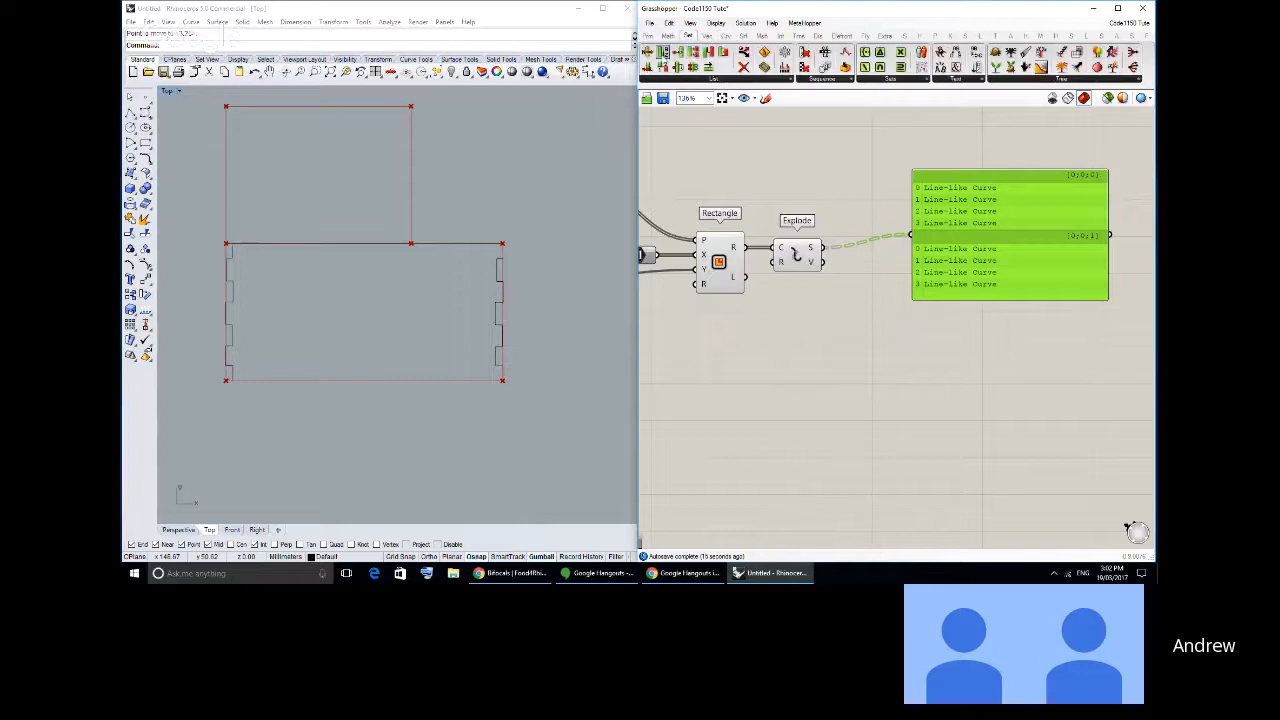
drag(856, 256, 860, 262)
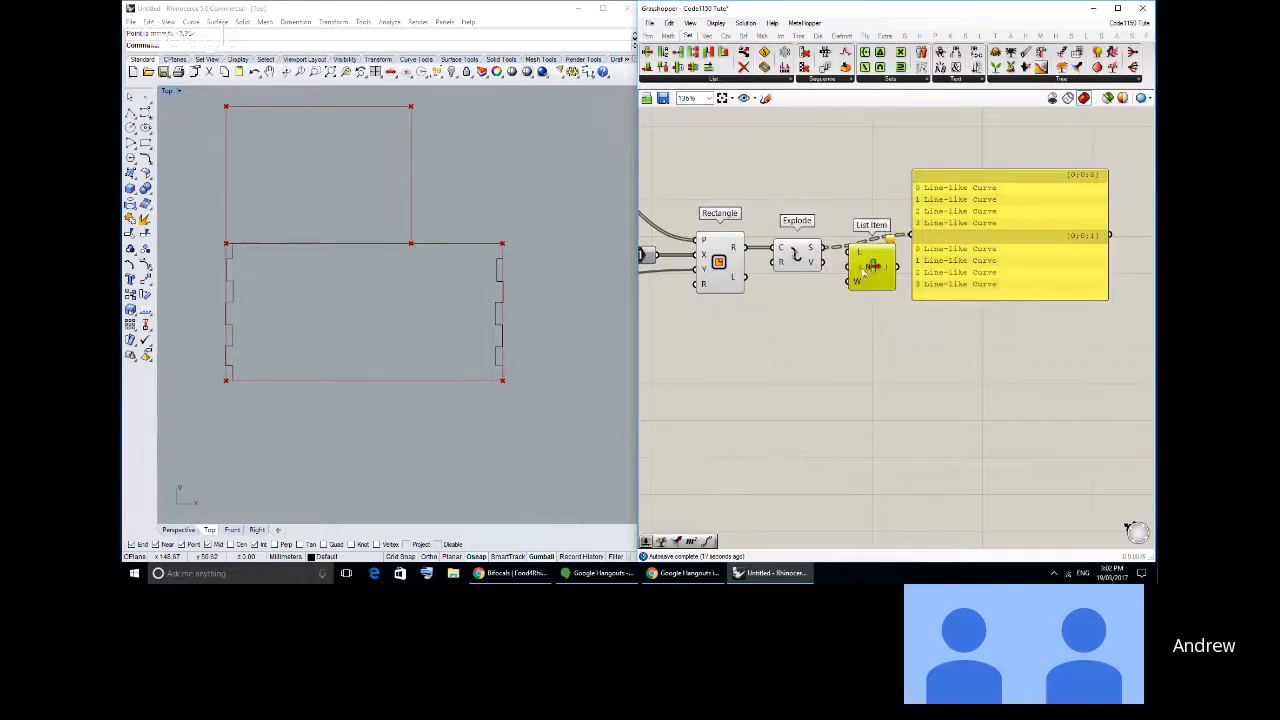
drag(913, 201, 953, 205)
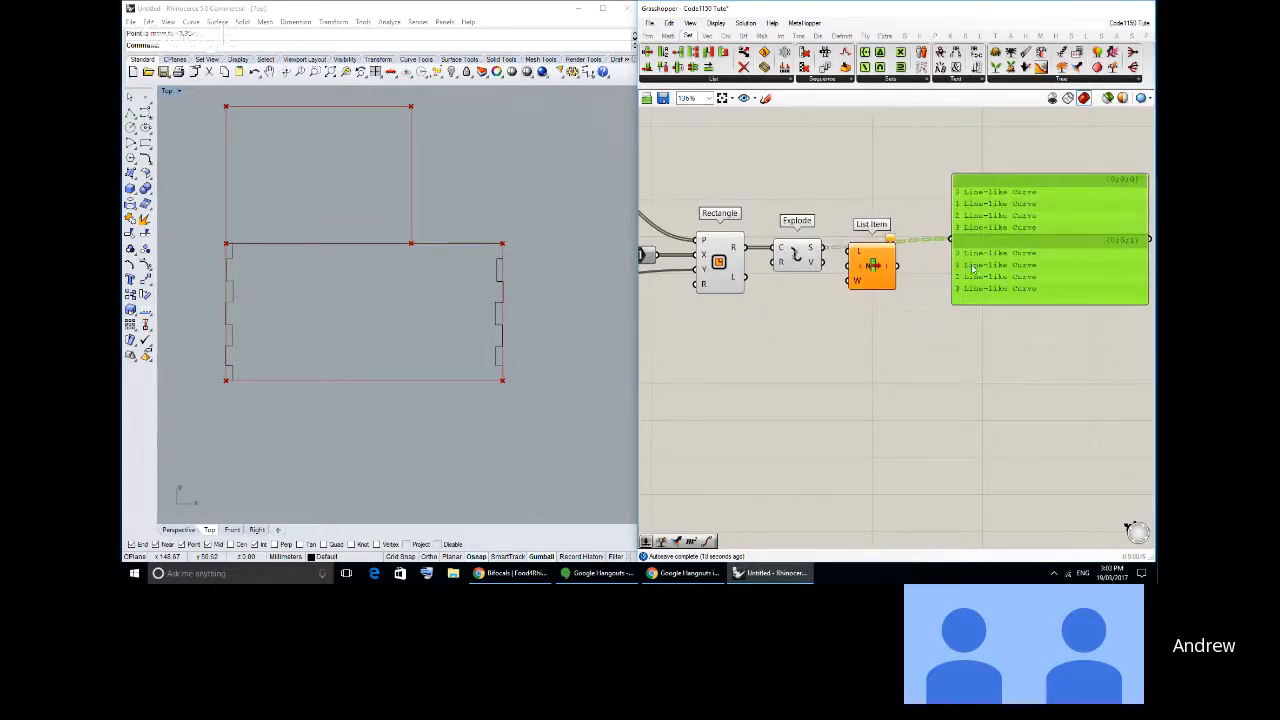
- Nudge the List Item component away from Explode and add a number slider on the canvas below Rectangle and Explode
click(774, 209)
right_drag(788, 214, 844, 237)
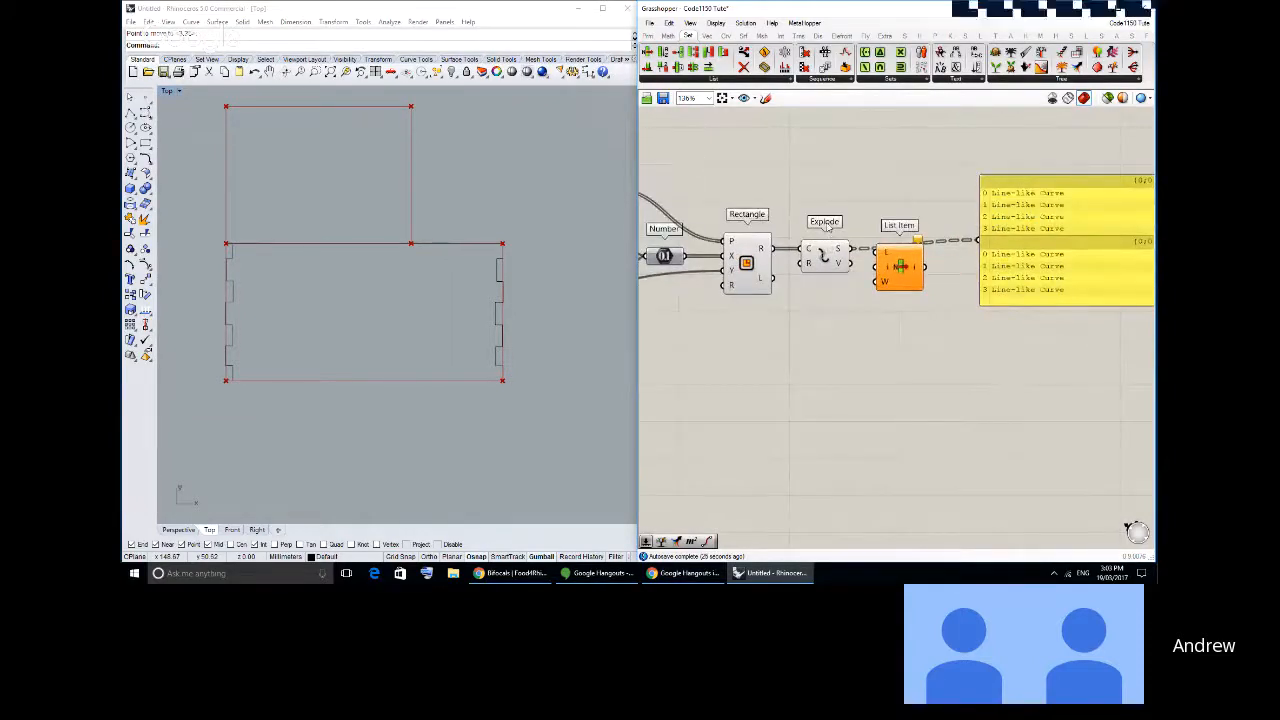
drag(898, 265, 907, 265)
click(873, 269)
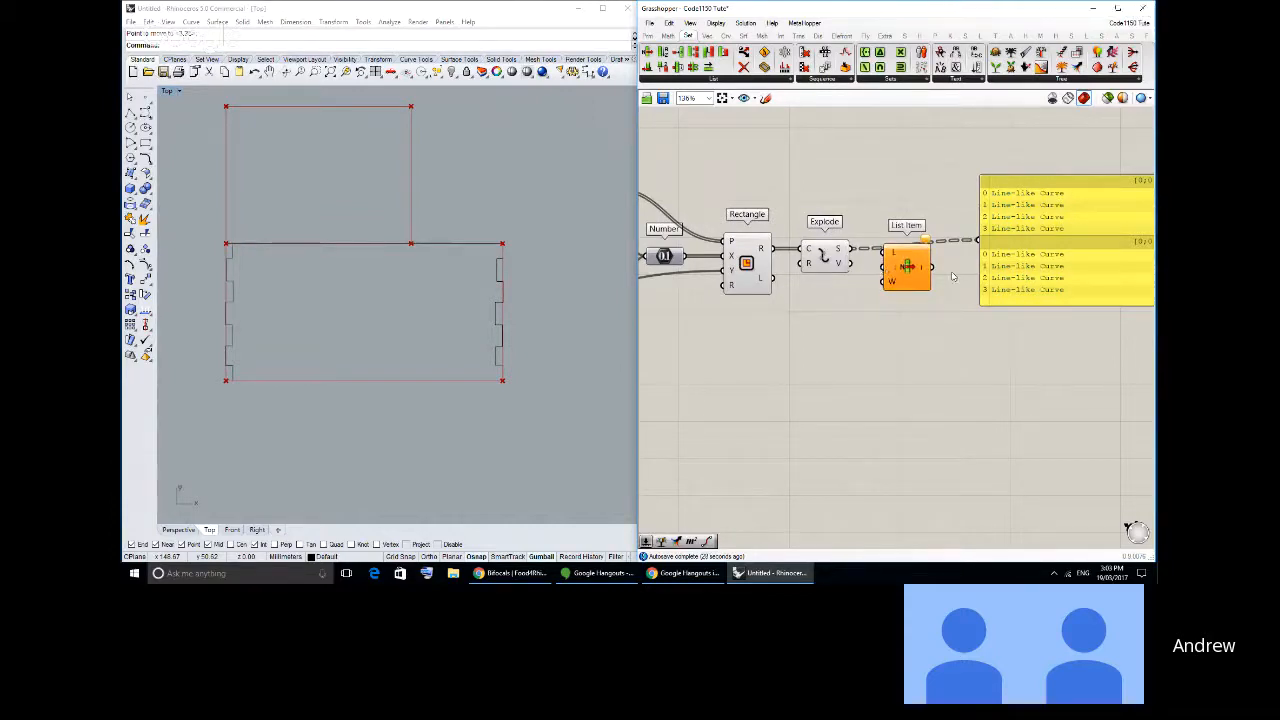
right_drag(1001, 210, 928, 205)
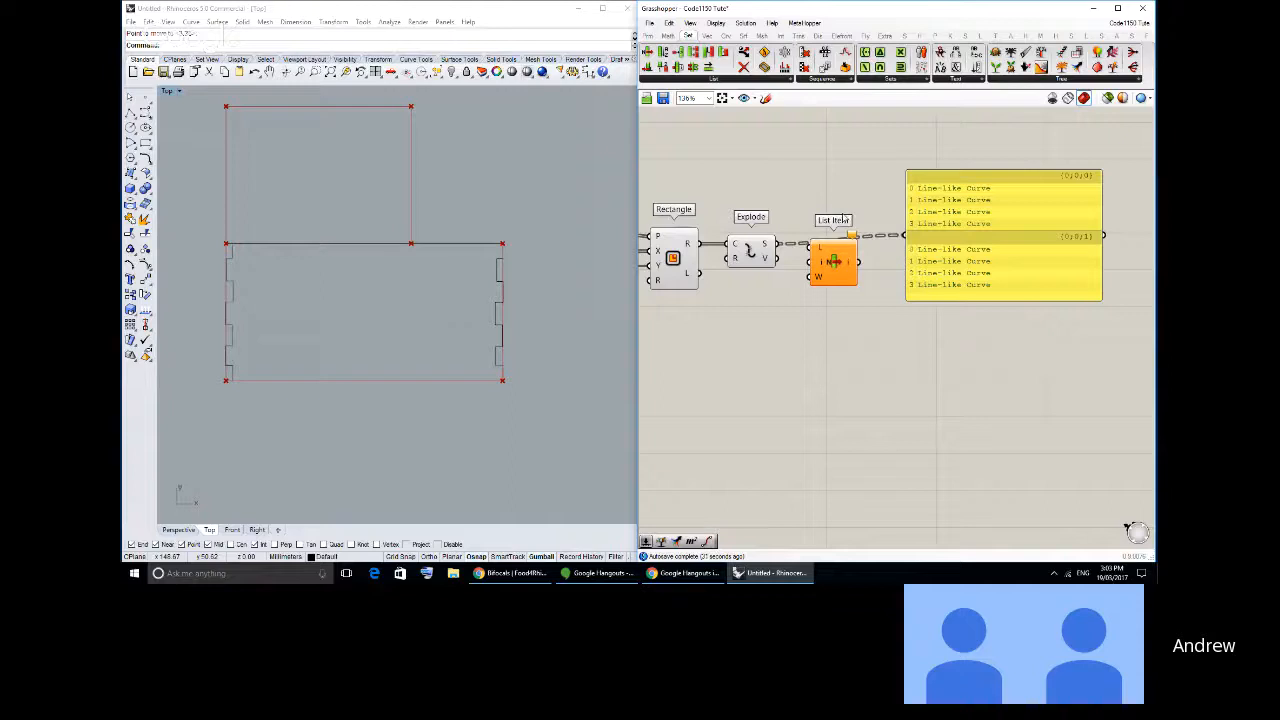
scroll(873, 214, up, 2)
right_drag(873, 215, 857, 225)
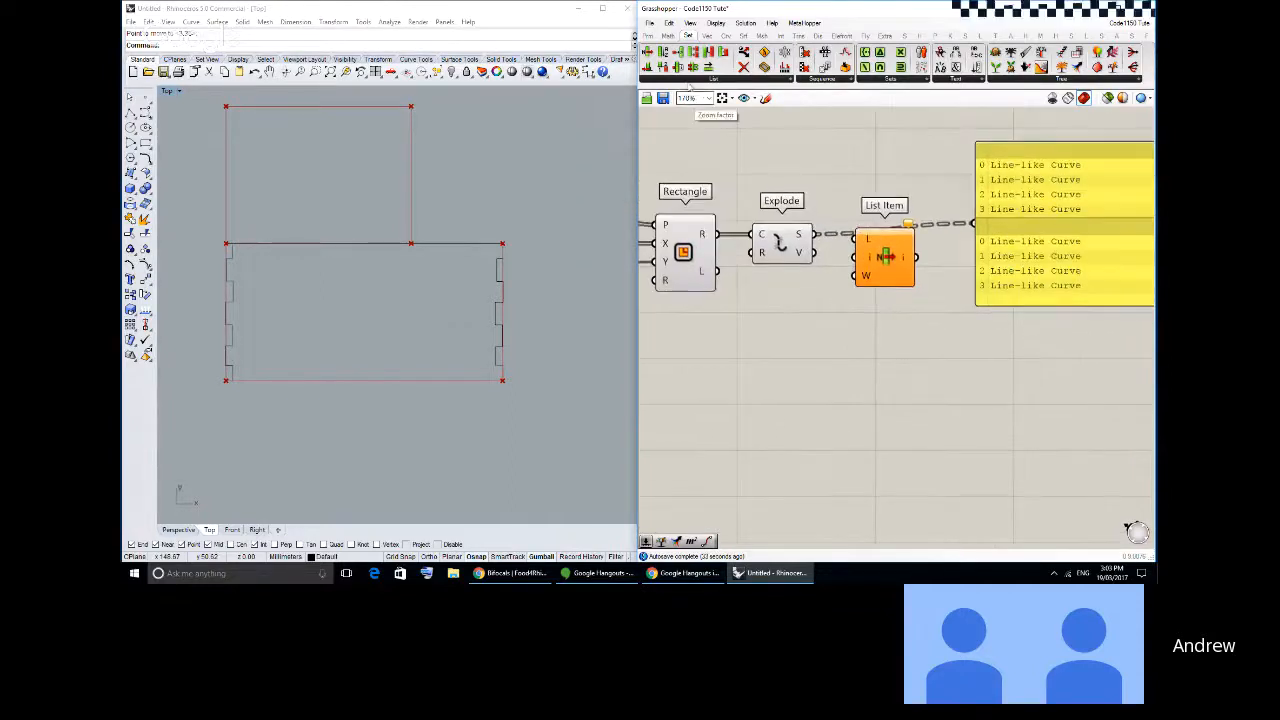
click(648, 37)
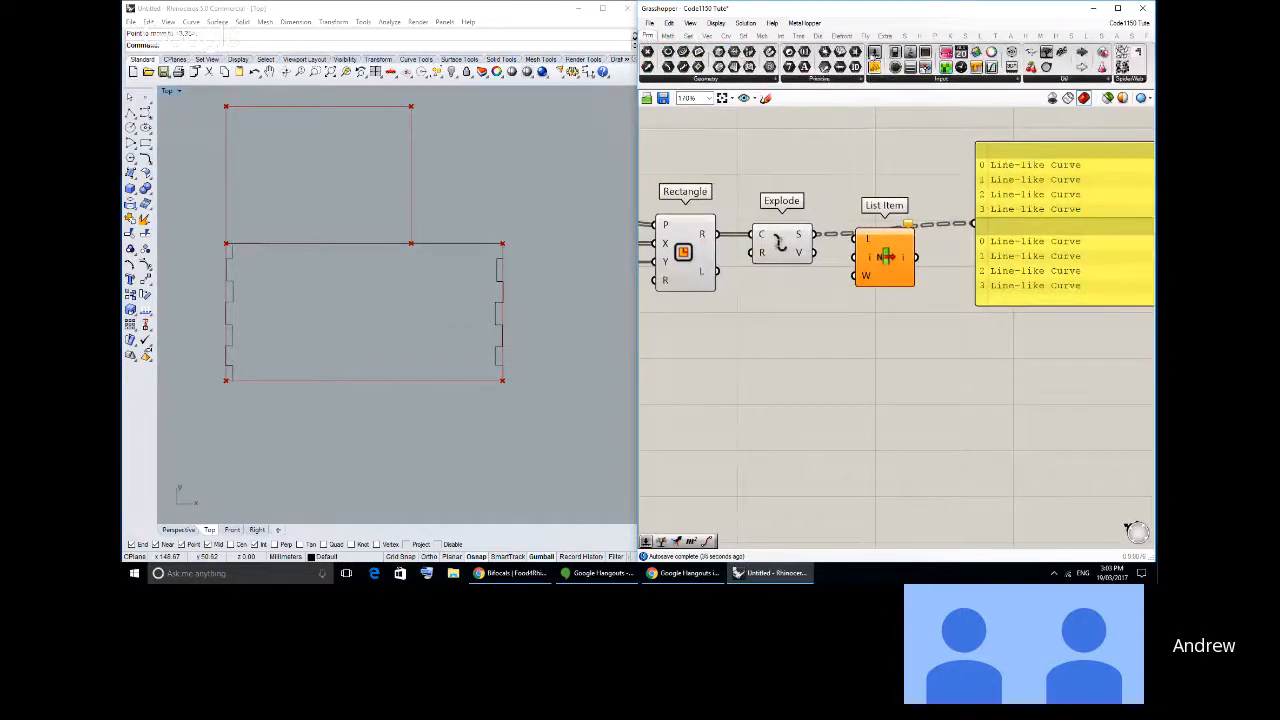
drag(875, 54, 740, 338)
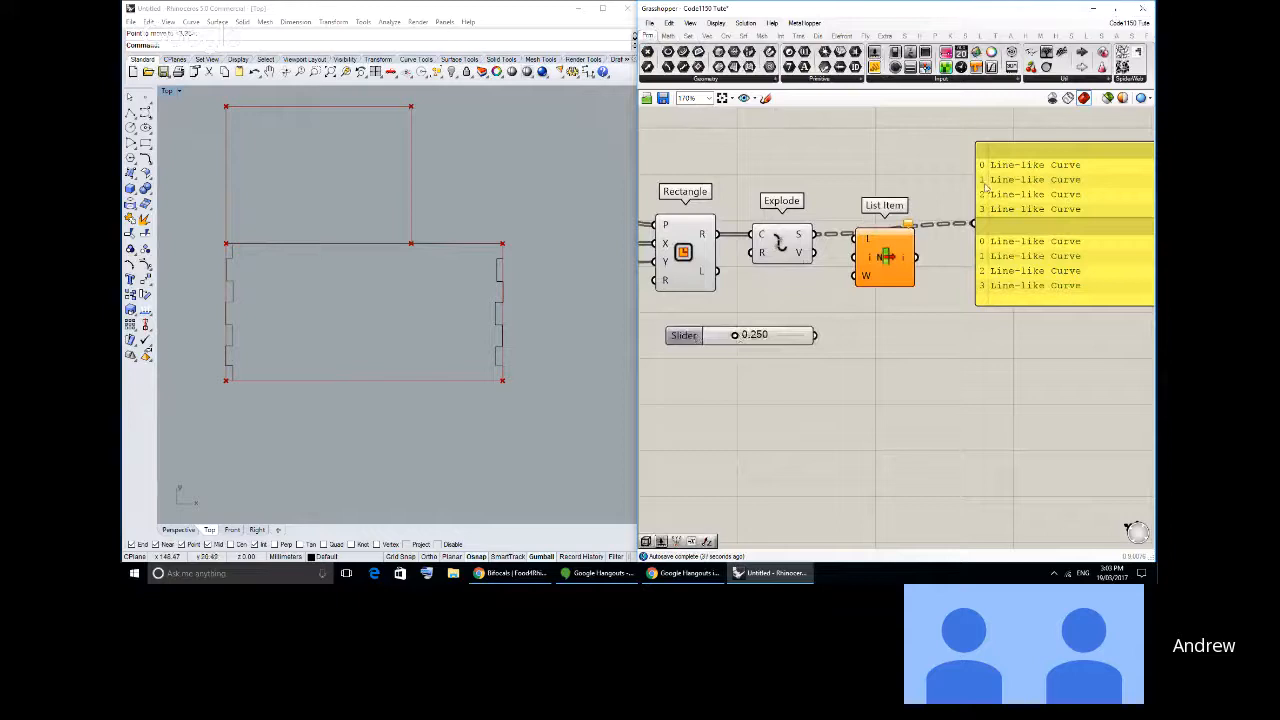
right_drag(986, 187, 950, 190)
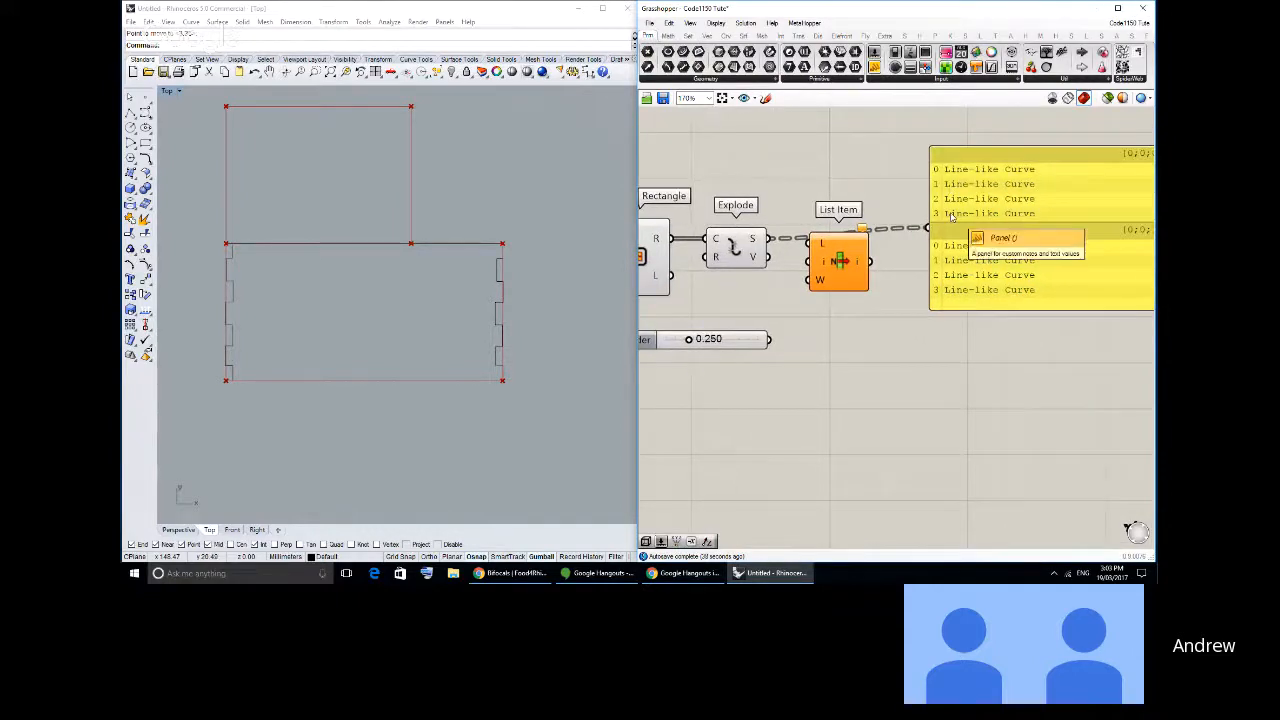
right_drag(718, 341, 779, 322)
click(709, 322)
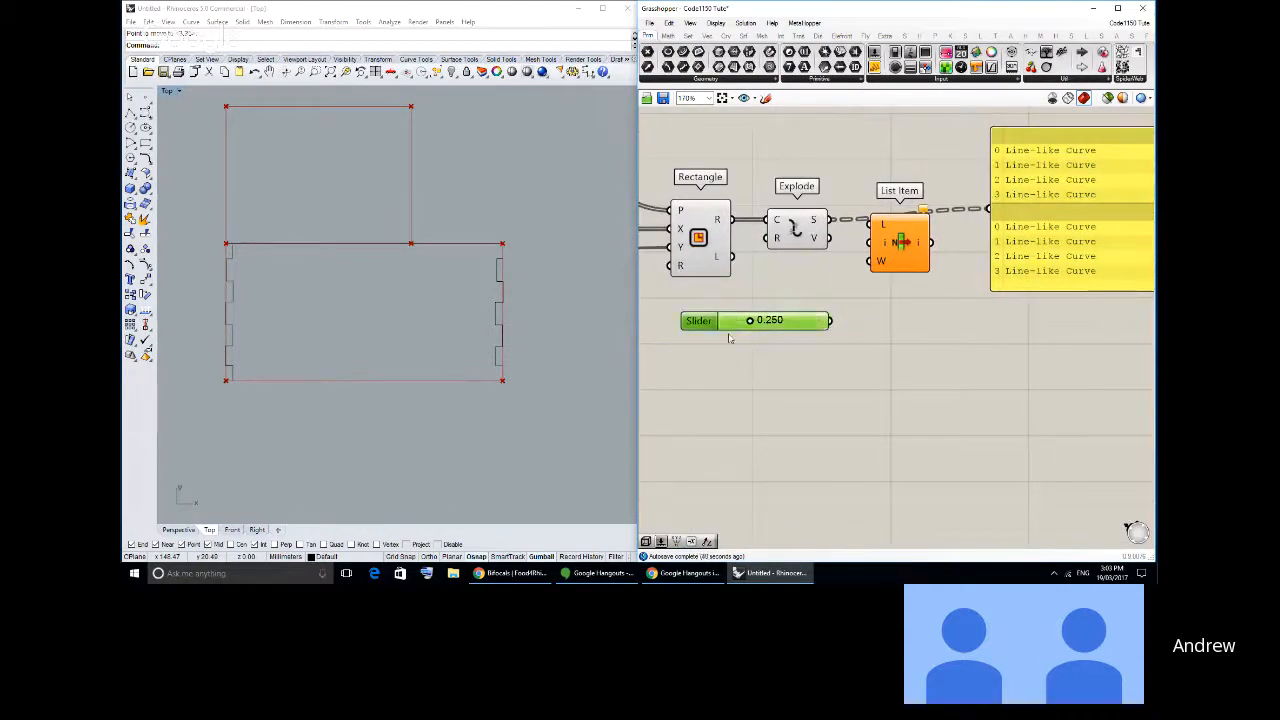
- Configure the new slider for whole numbers with a maximum of 3
double_click(709, 322)
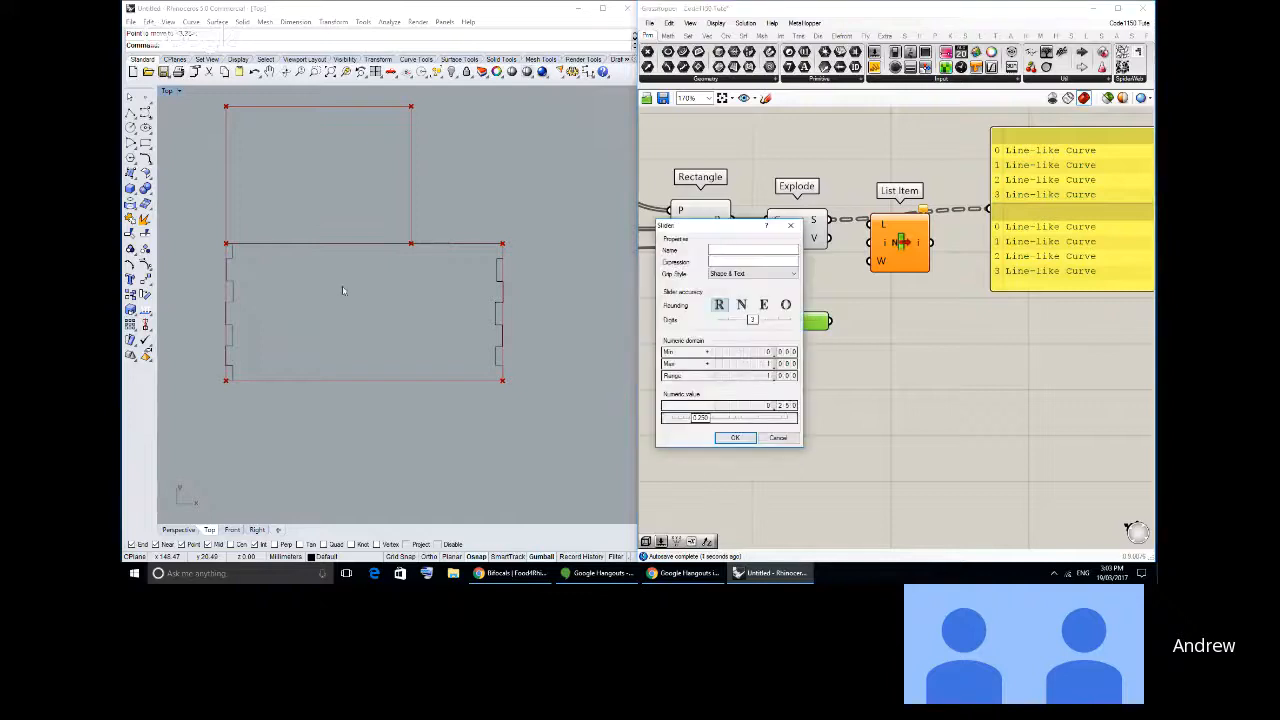
double_click(758, 363)
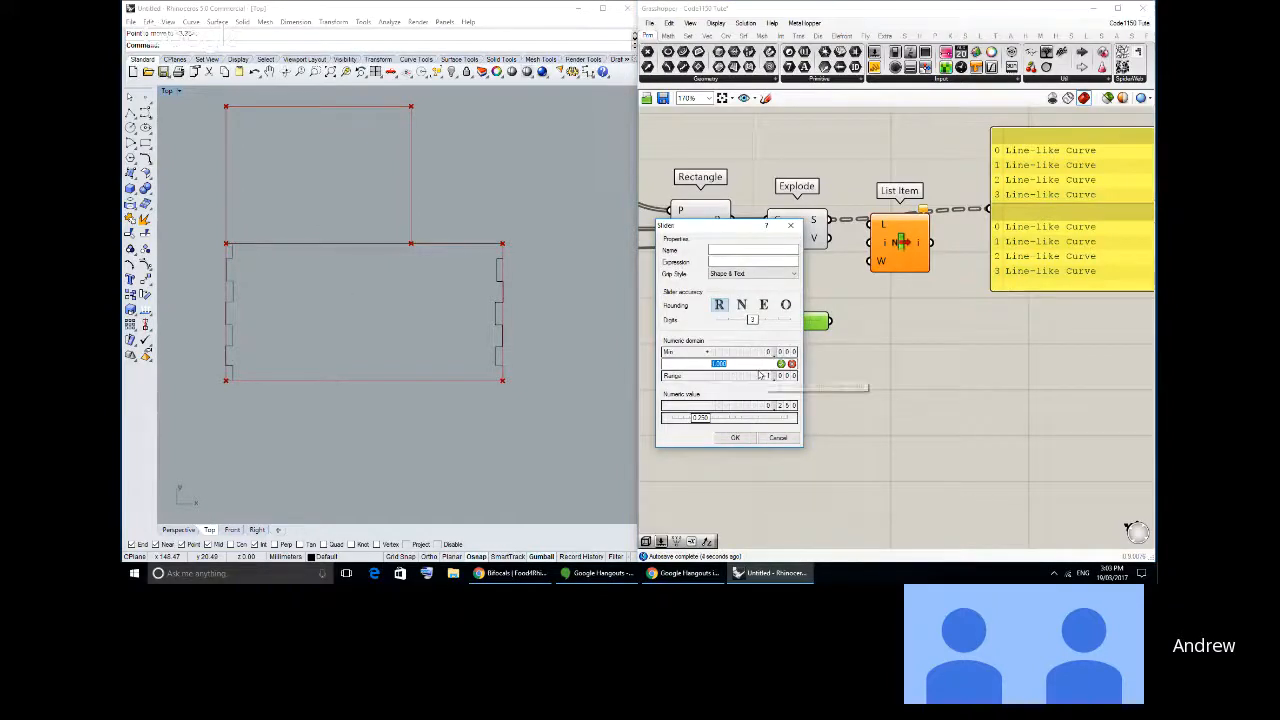
text(4)
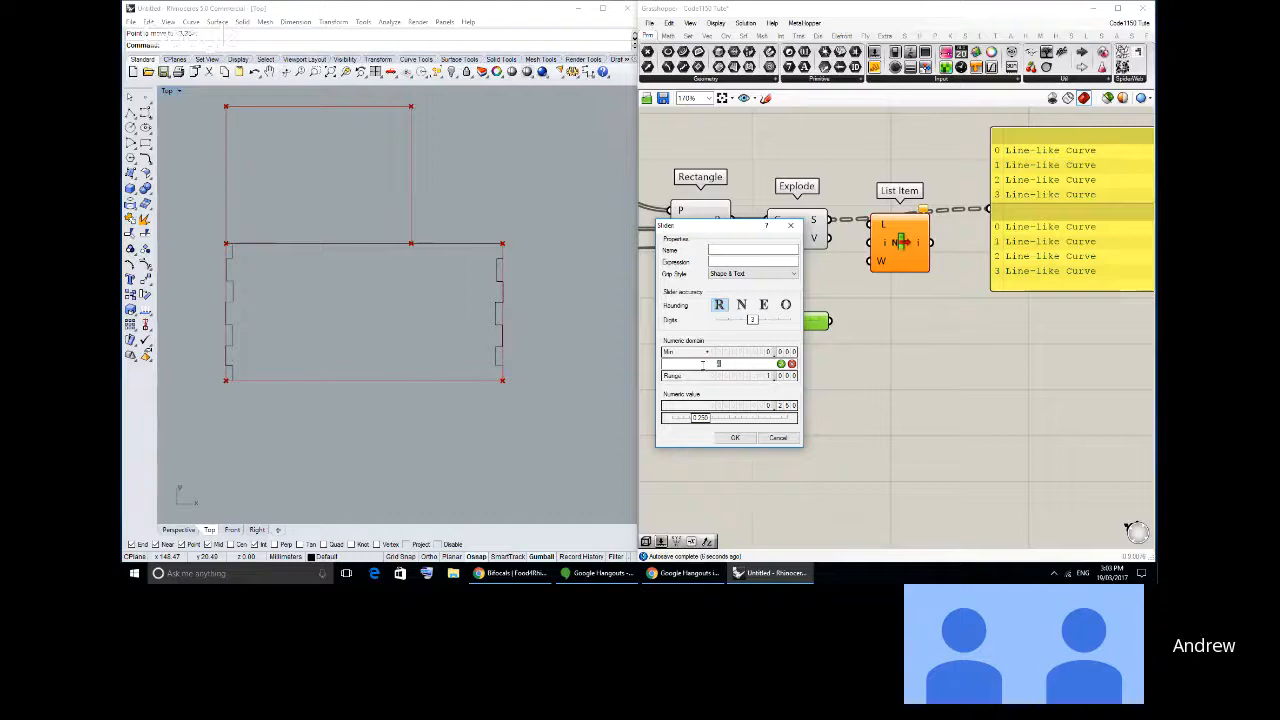
key(Return)
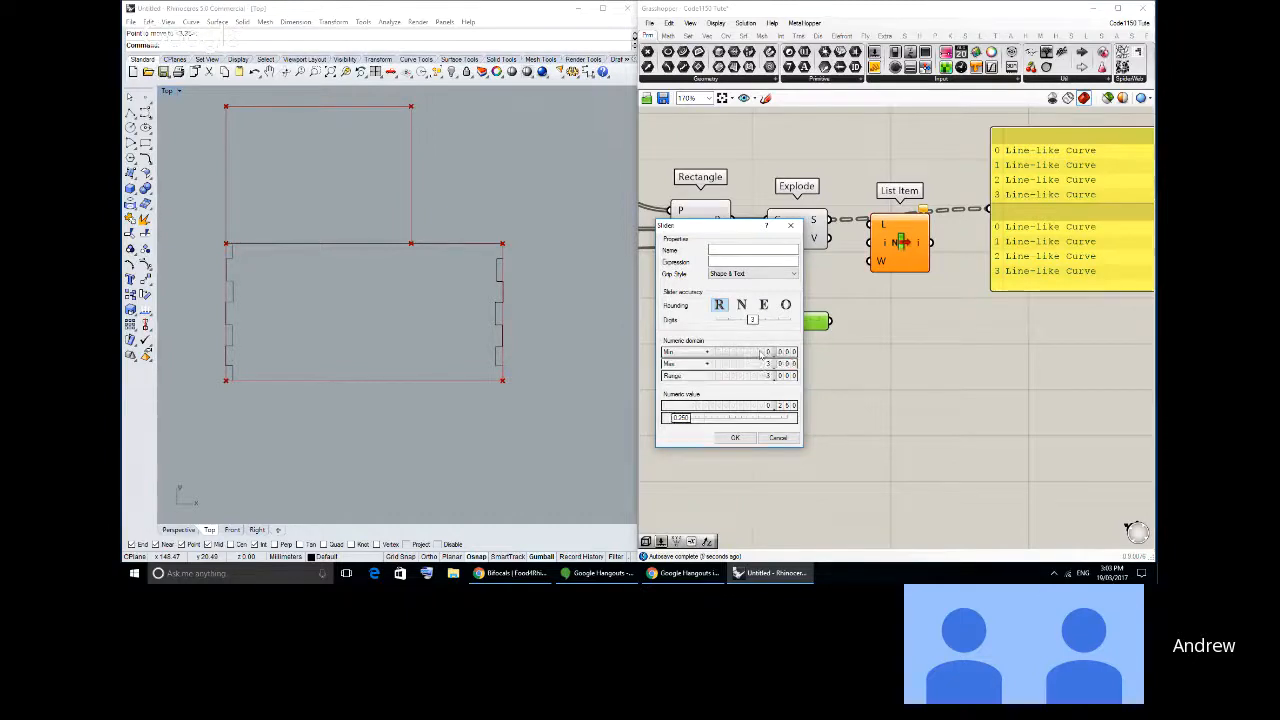
click(735, 437)
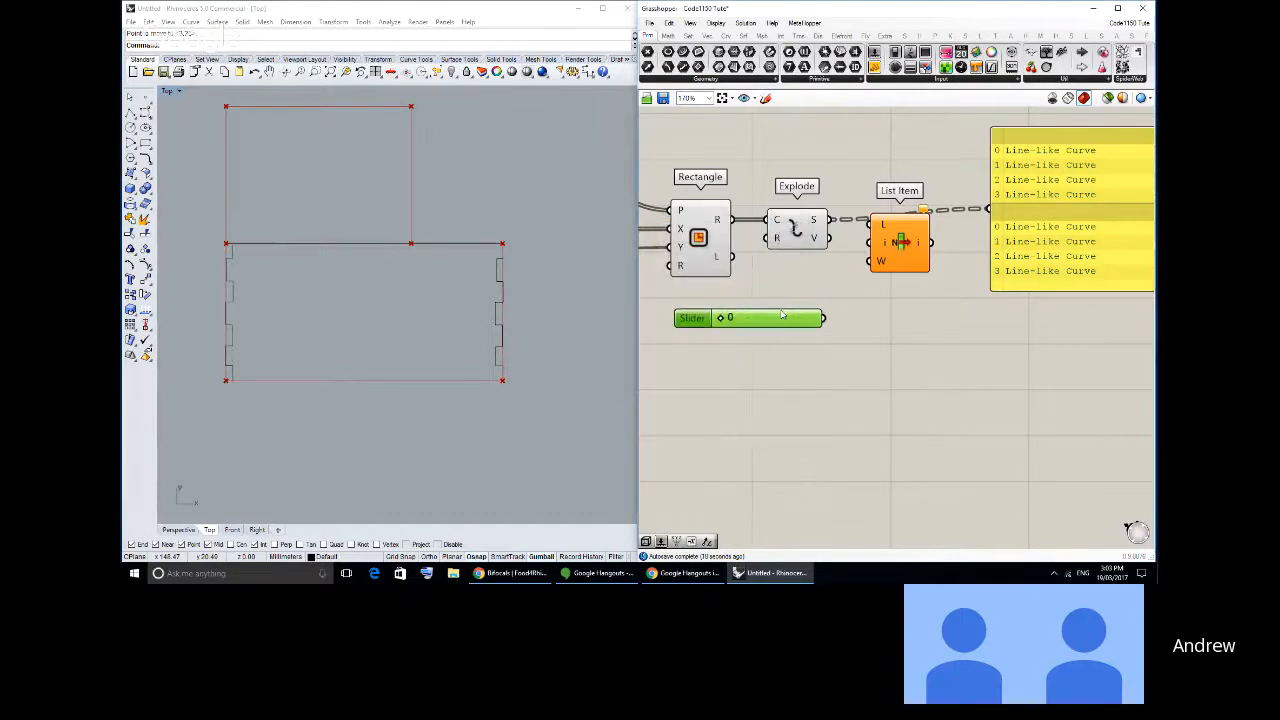
- Connect the slider to List Item's i input and Explode's S output to its L input, with List Item placed below Explode
drag(783, 315, 868, 242)
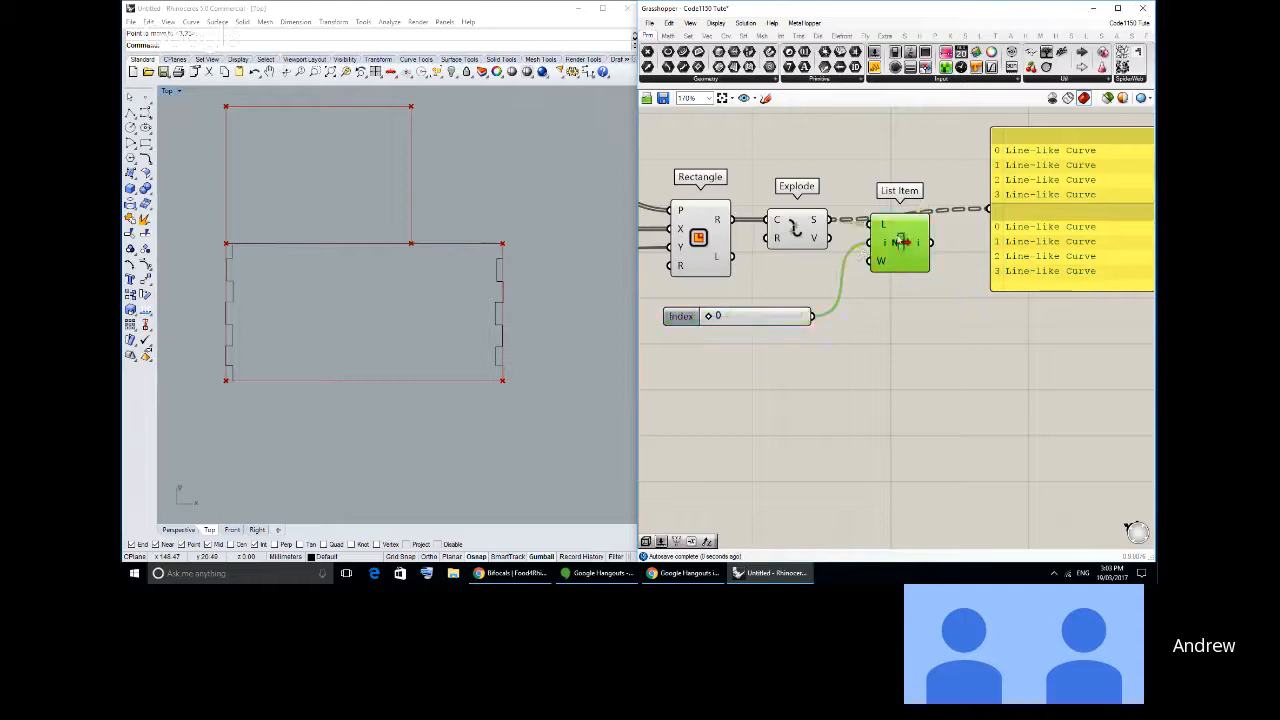
click(840, 261)
right_drag(838, 261, 856, 267)
drag(931, 241, 926, 282)
right_drag(812, 273, 894, 314)
- Turn off the preview of all components, and turn it back on for List Item only
key(ctrl+a)
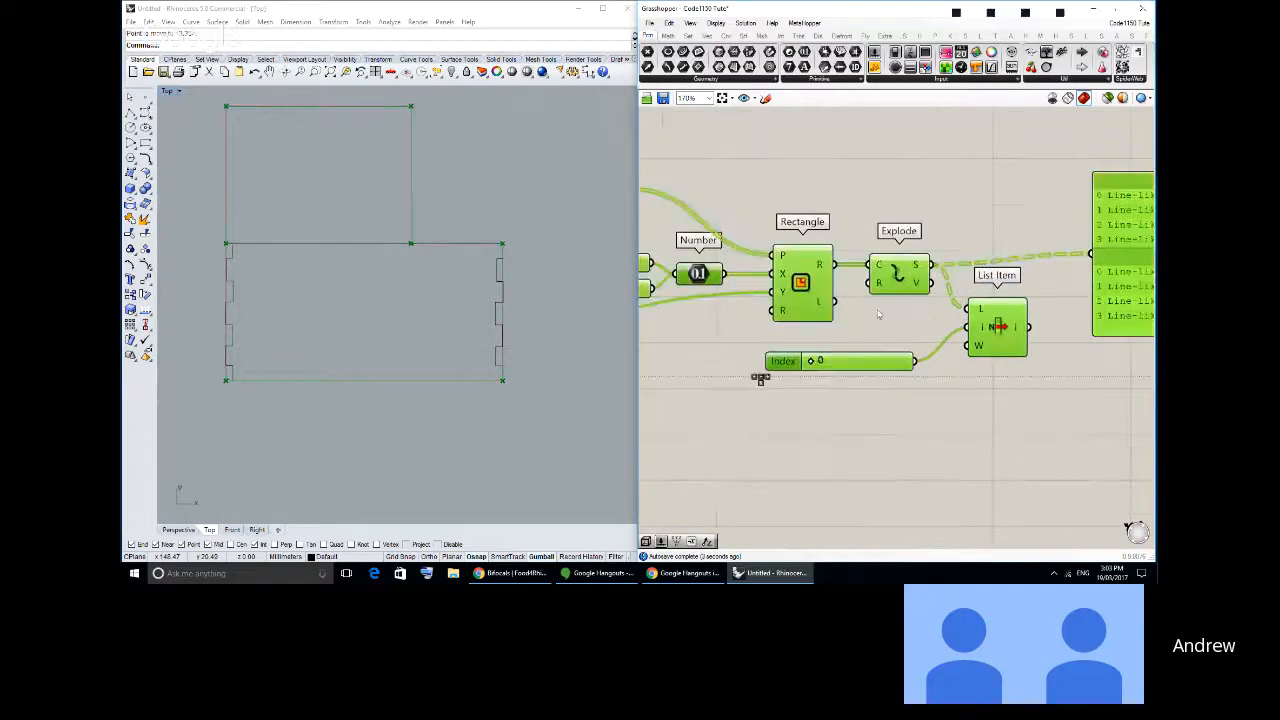
middle_click(888, 295)
click(921, 260)
click(942, 311)
click(994, 317)
middle_click(995, 317)
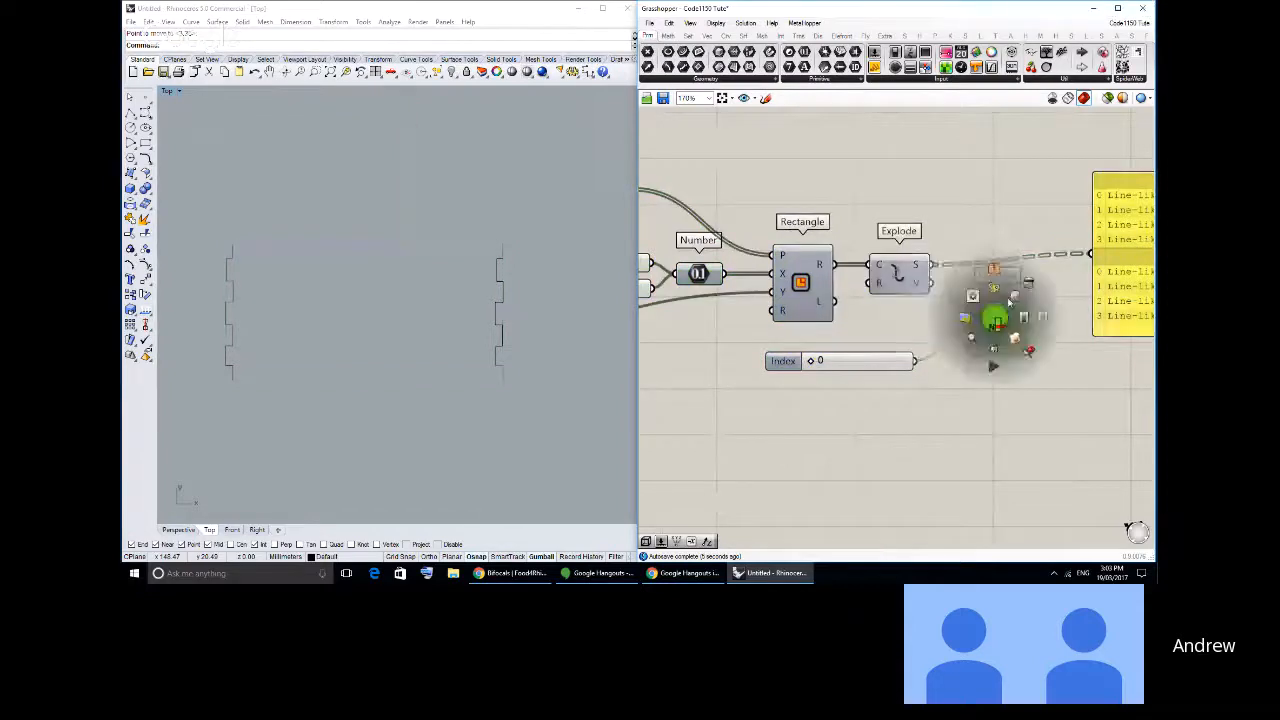
click(1012, 299)
click(984, 270)
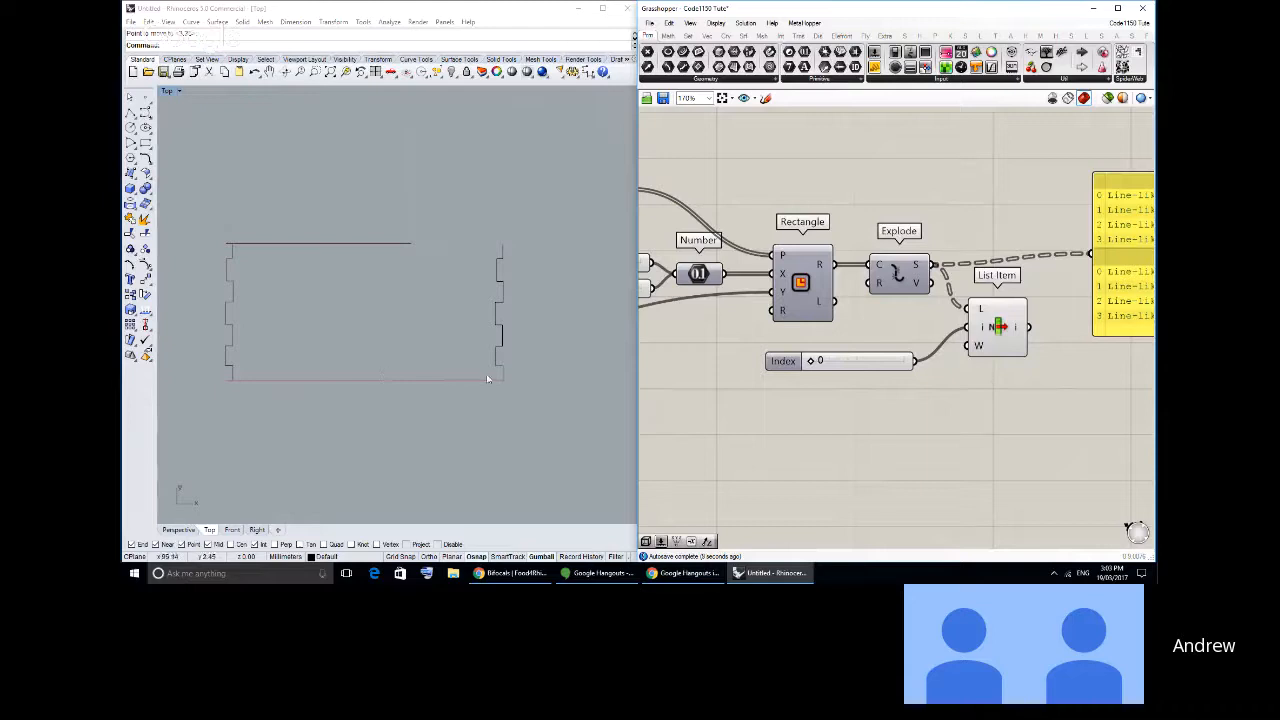
- Step the Index slider to 2 and 3 to examine which rectangle edges List Item picks in Rhino
drag(811, 362, 872, 362)
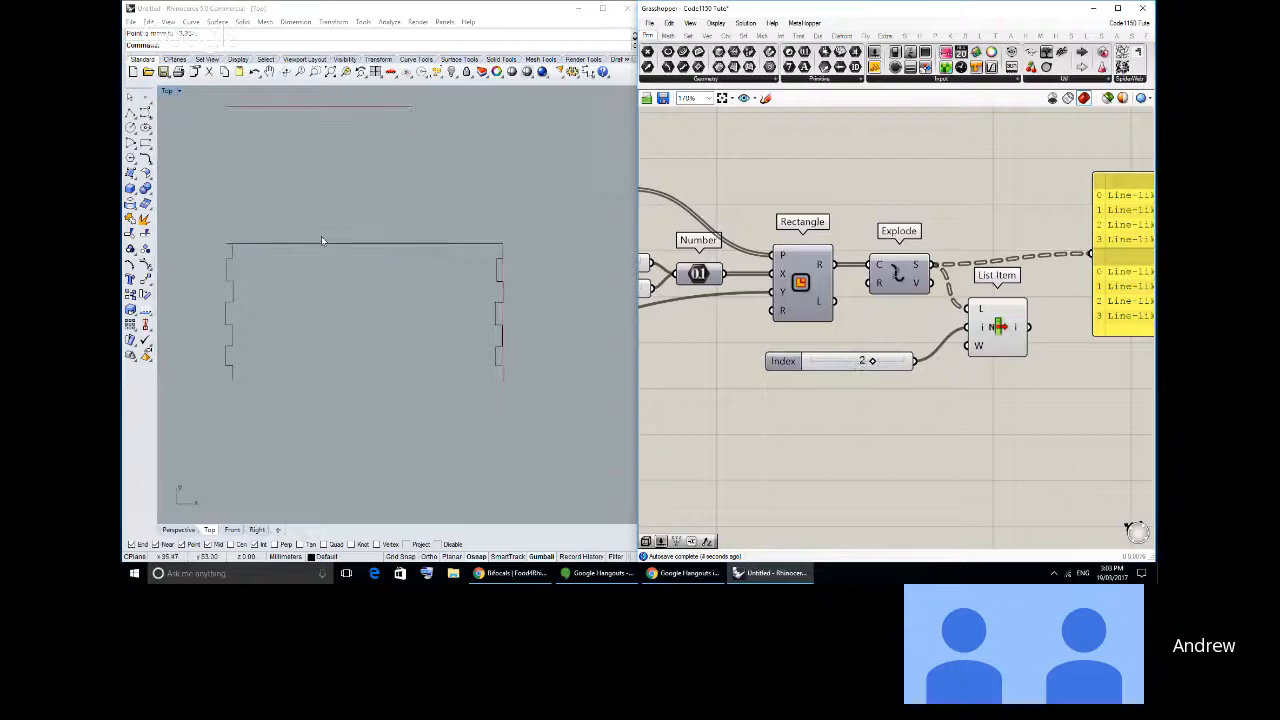
drag(874, 363, 895, 362)
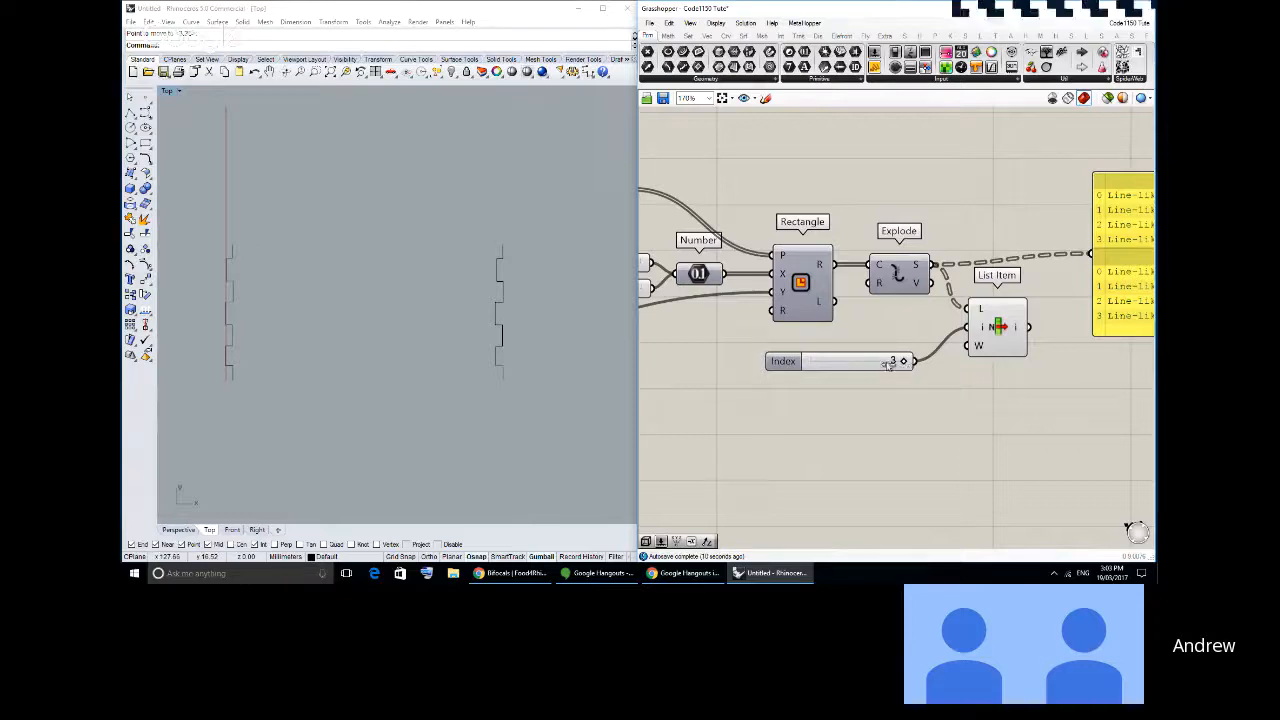
- Feed List Item's i input from two Index sliders, the original set to 1 and a connected duplicate set to 3
drag(889, 364, 973, 323)
key(ctrl+c)
key(ctrl+v)
click(782, 434)
drag(834, 389, 895, 390)
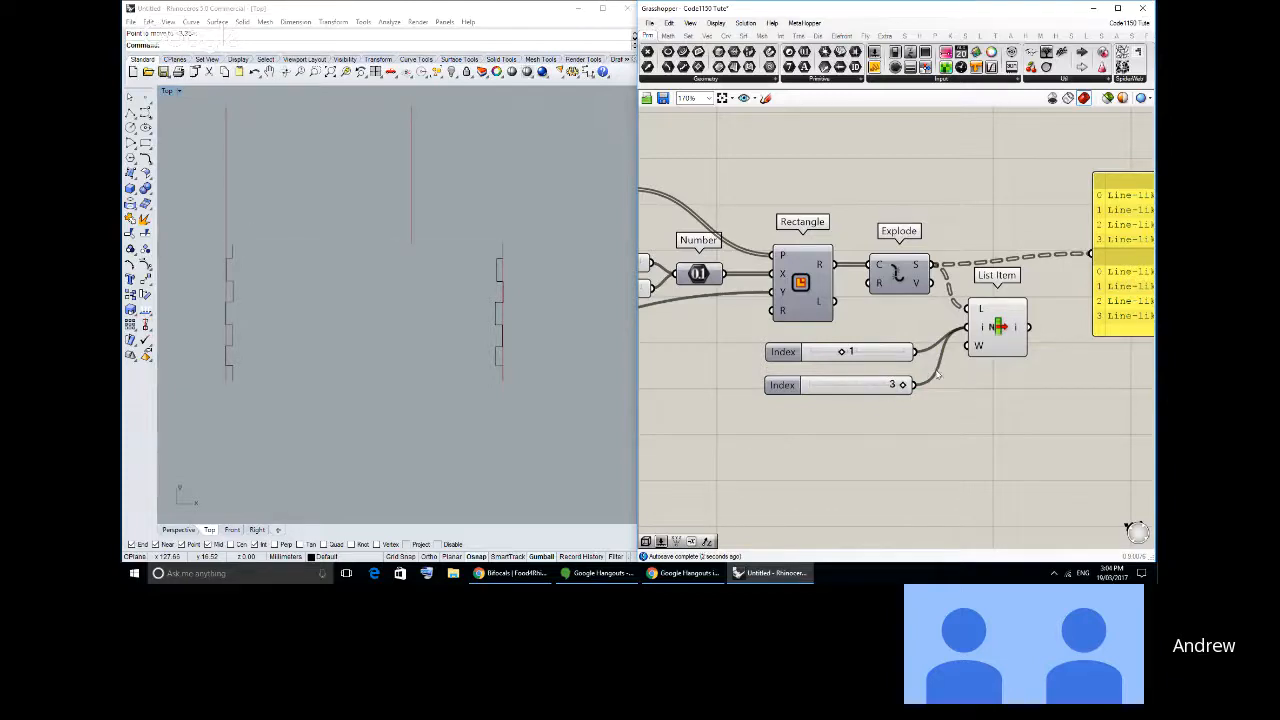
- Undo the last changes to the duplicate slider and reconnect it to List Item's i input alongside the first slider
right_drag(928, 374, 879, 371)
key(ctrl+z)
key(ctrl+z)
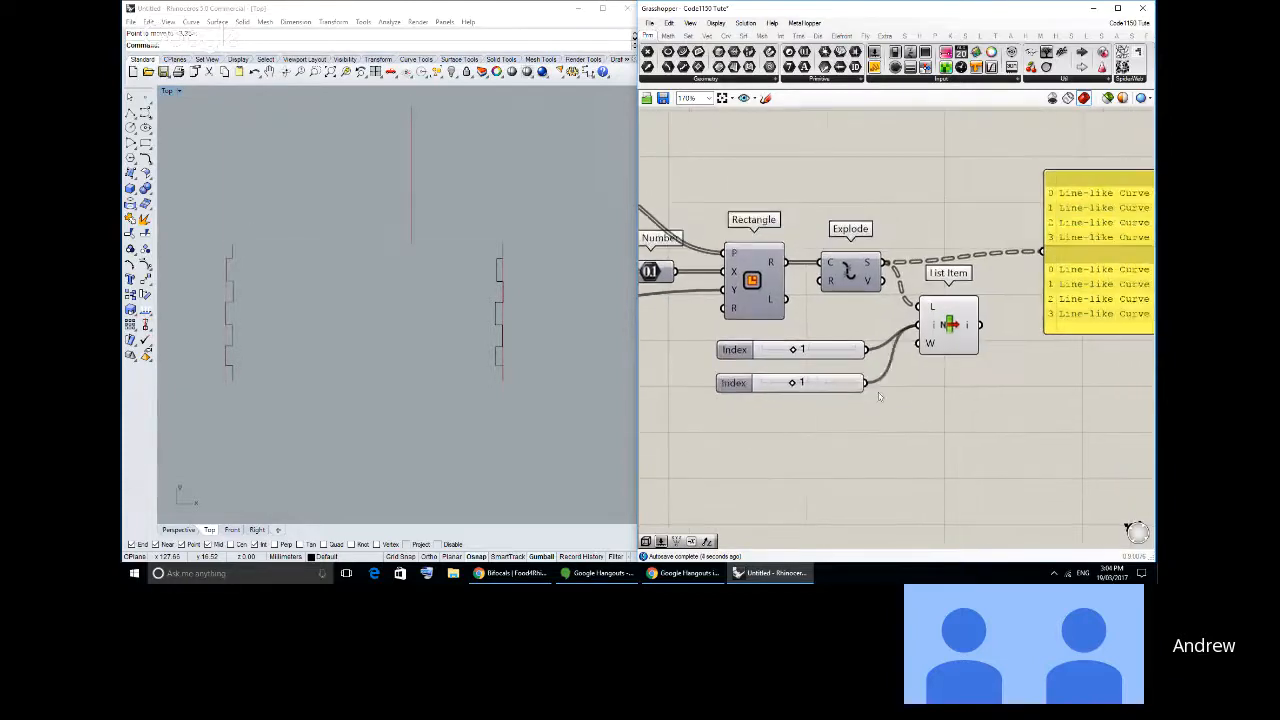
drag(866, 383, 896, 385)
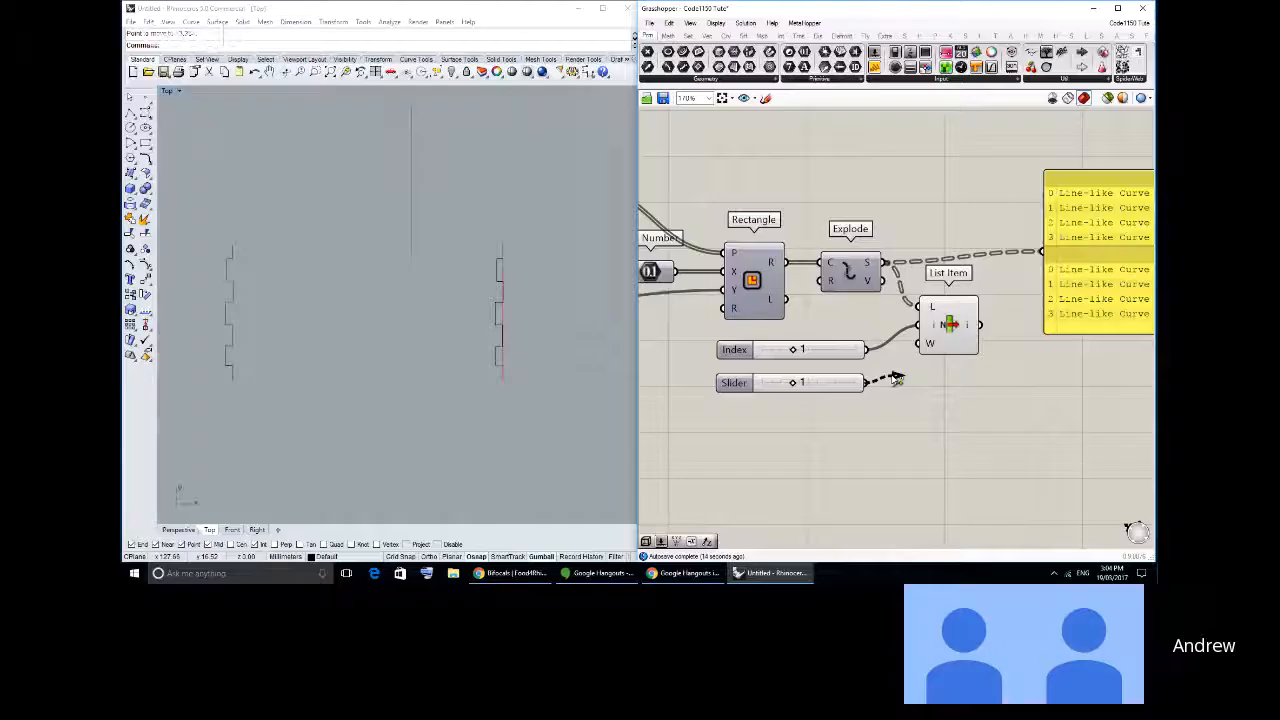
drag(896, 385, 896, 378)
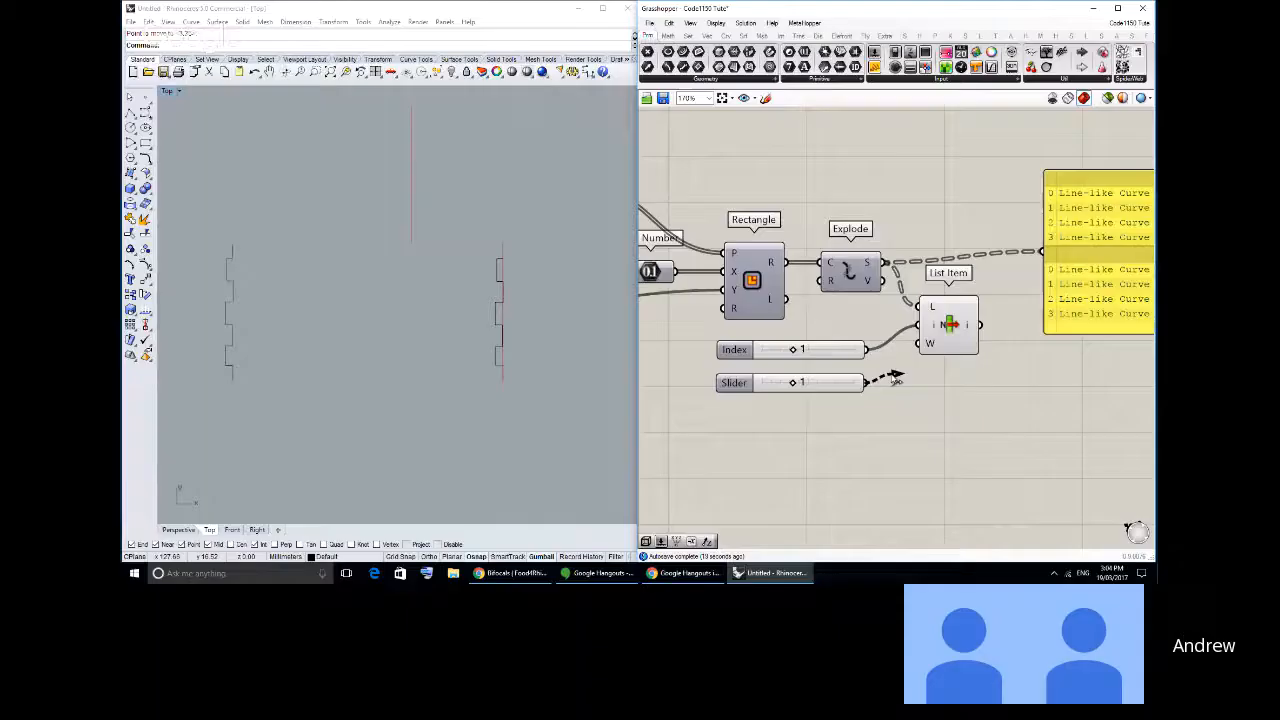
drag(896, 378, 917, 327)
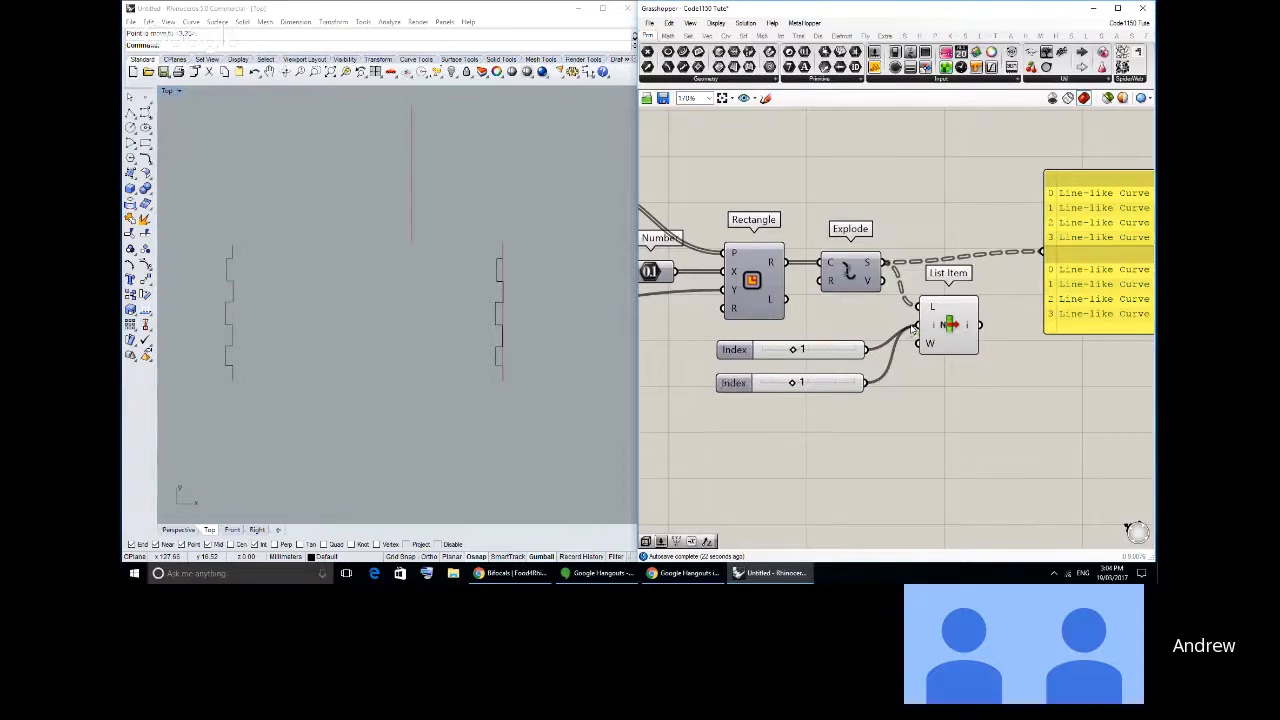
click(934, 328)
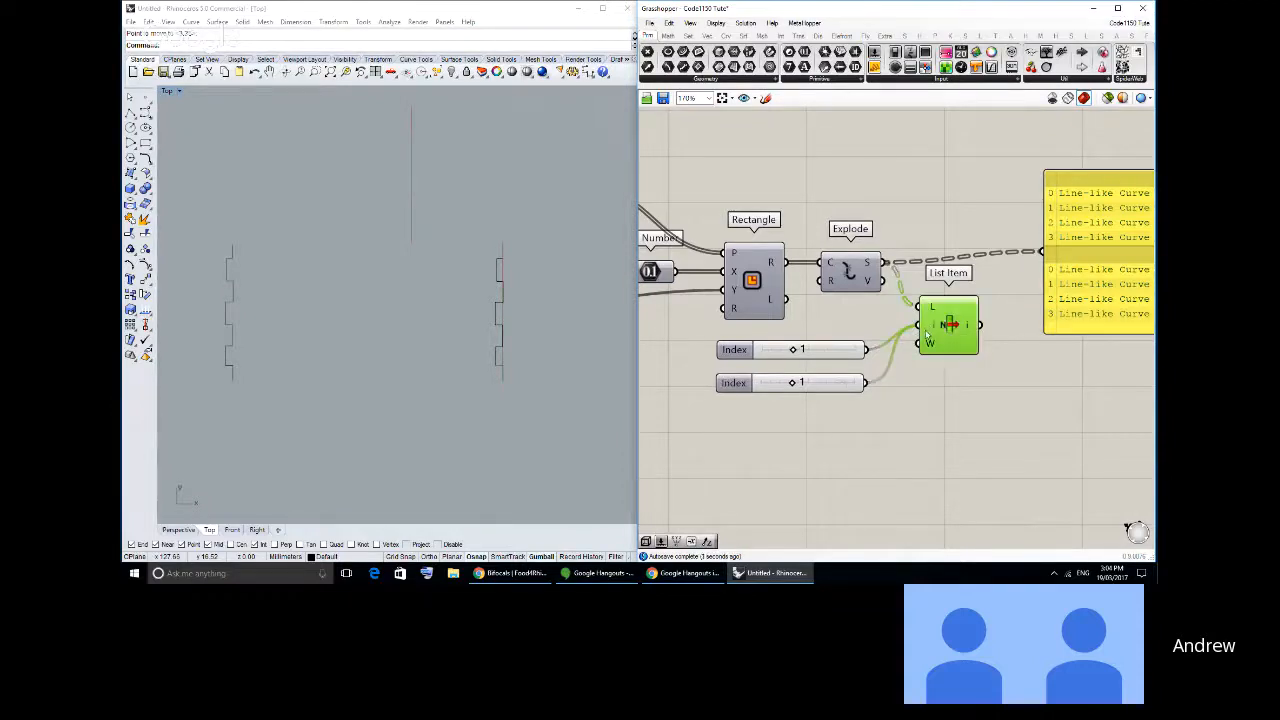
click(819, 355)
click(885, 363)
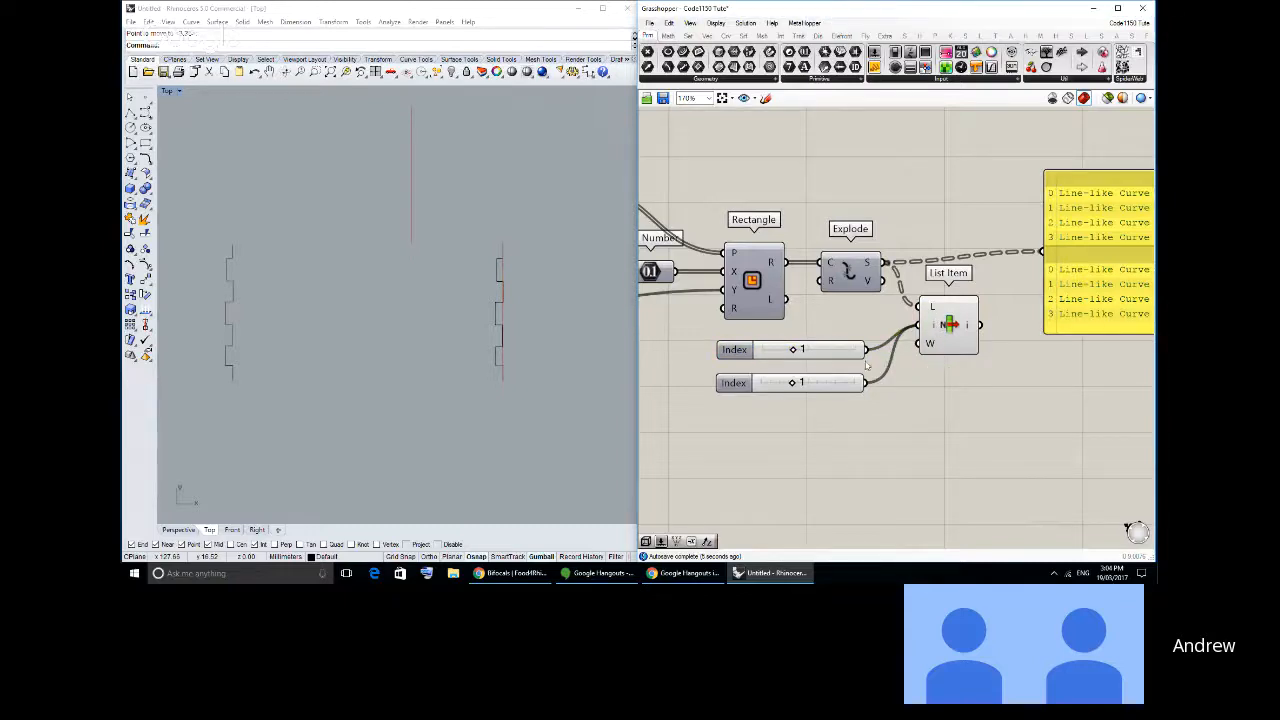
drag(943, 325, 945, 318)
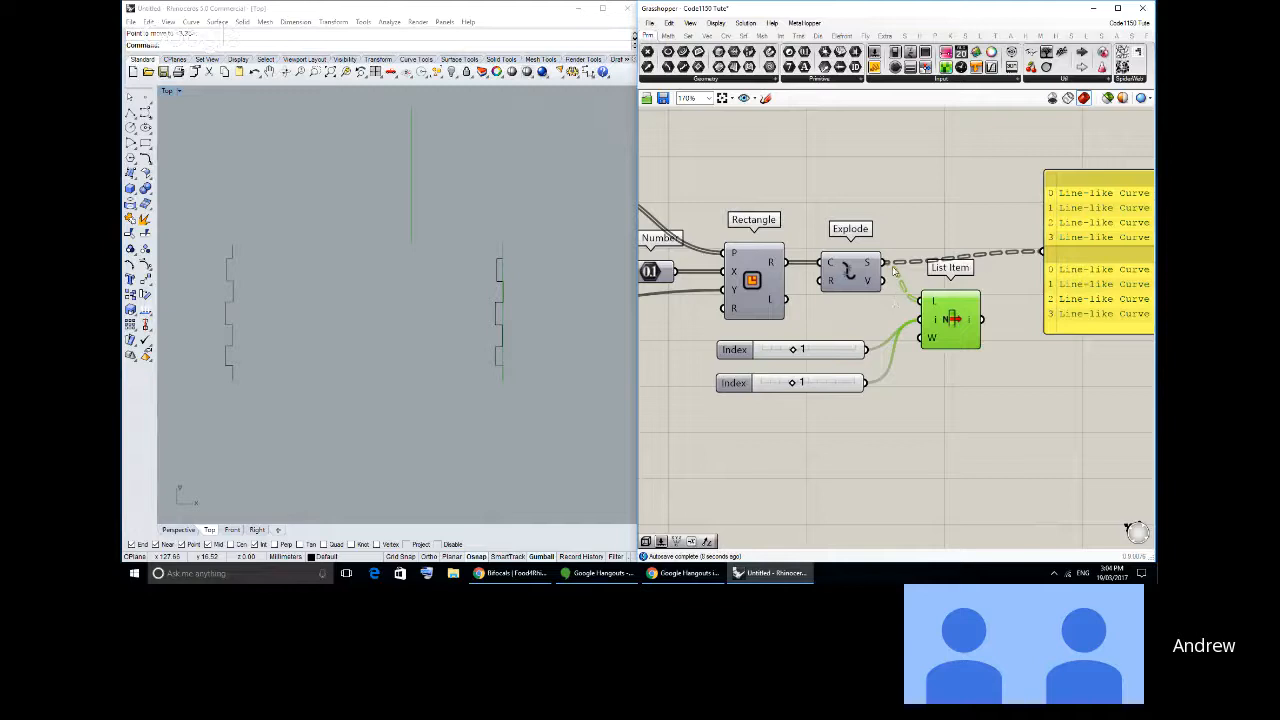
click(907, 345)
- Add a Geometry parameter after List Item and move the panel up to make room for it
right_drag(757, 290, 855, 278)
right_drag(729, 218, 738, 230)
right_drag(920, 324, 730, 269)
scroll(730, 269, down, 1)
click(765, 67)
click(988, 342)
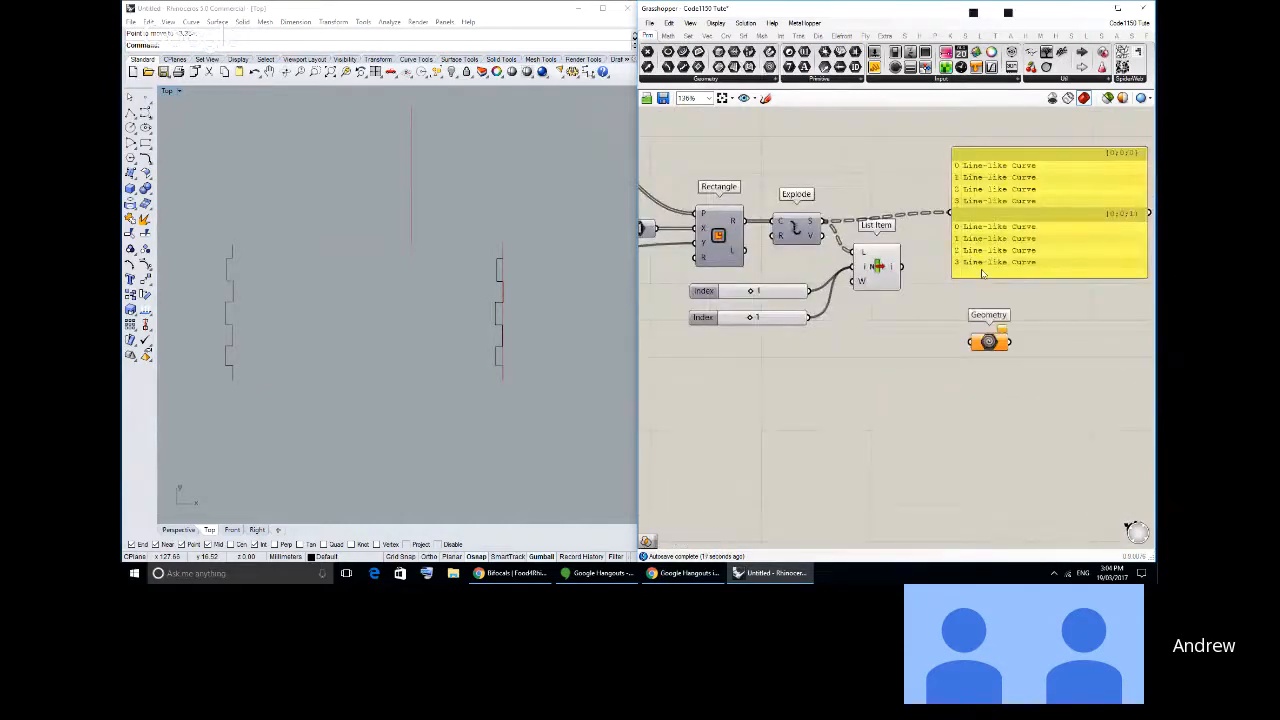
drag(982, 270, 991, 243)
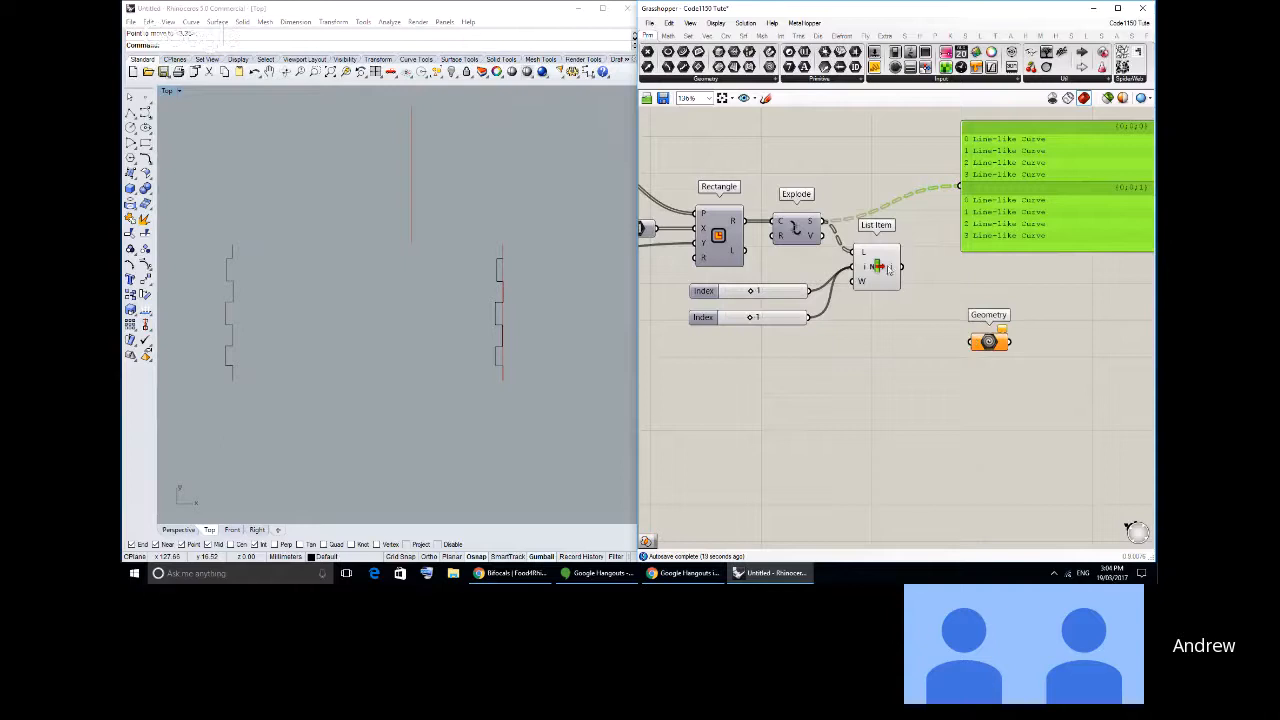
- Feed the Geometry parameter from List Item's i output, replace that source with Explode's S output, and move Geometry closer to List Item
drag(902, 268, 973, 345)
drag(823, 222, 972, 343)
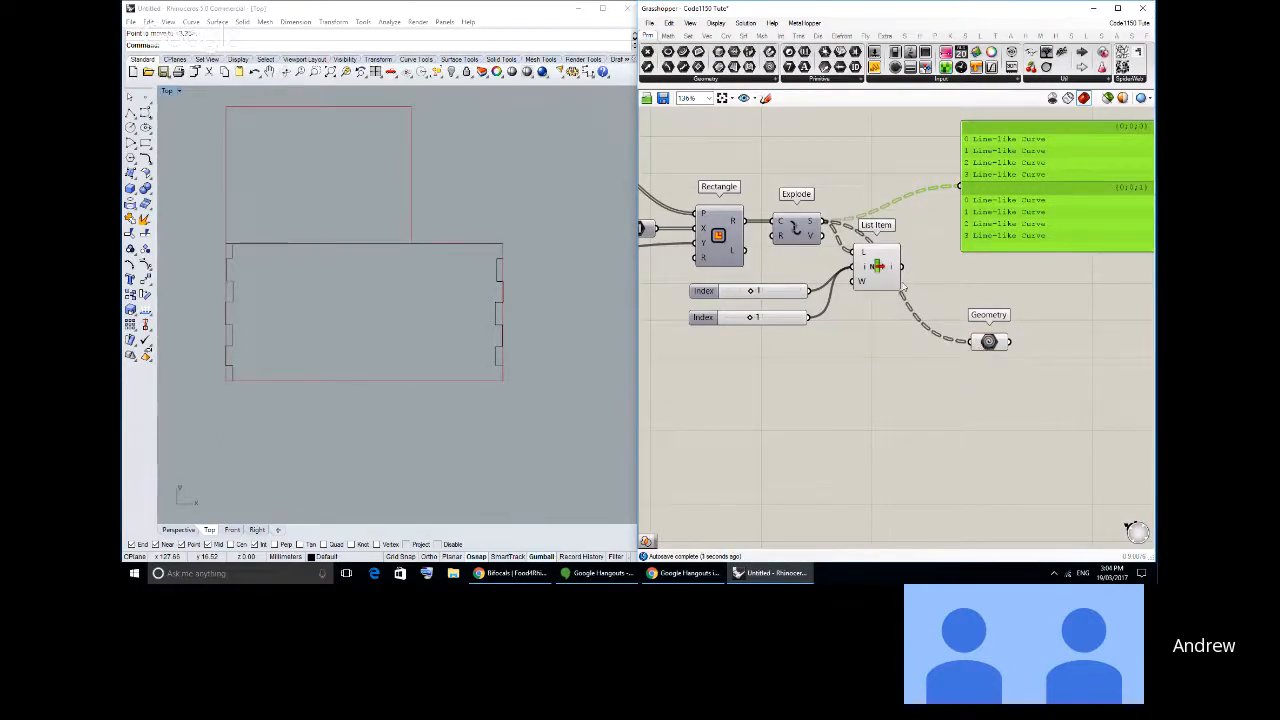
drag(823, 222, 970, 345)
drag(984, 341, 971, 311)
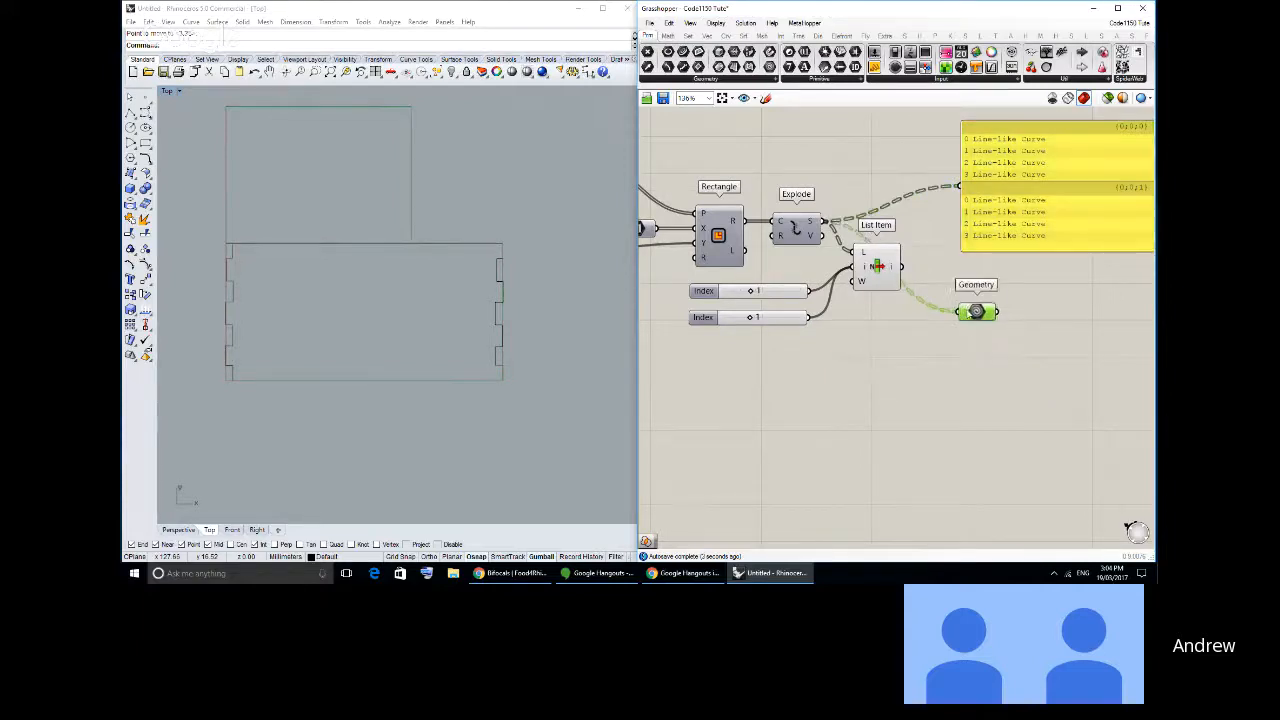
- Switch the Geometry parameter's source back to List Item's i output, and delete the parameter
click(895, 260)
drag(996, 242, 985, 213)
click(993, 217)
drag(975, 312, 977, 296)
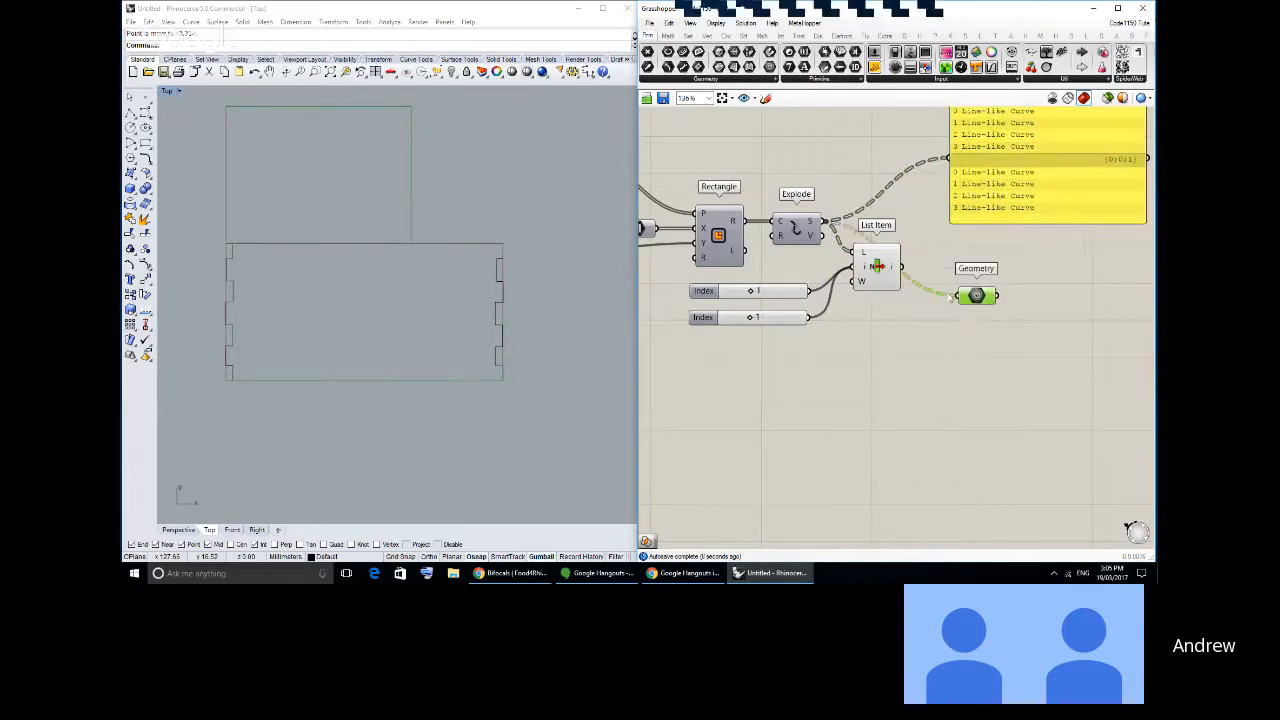
drag(902, 267, 959, 296)
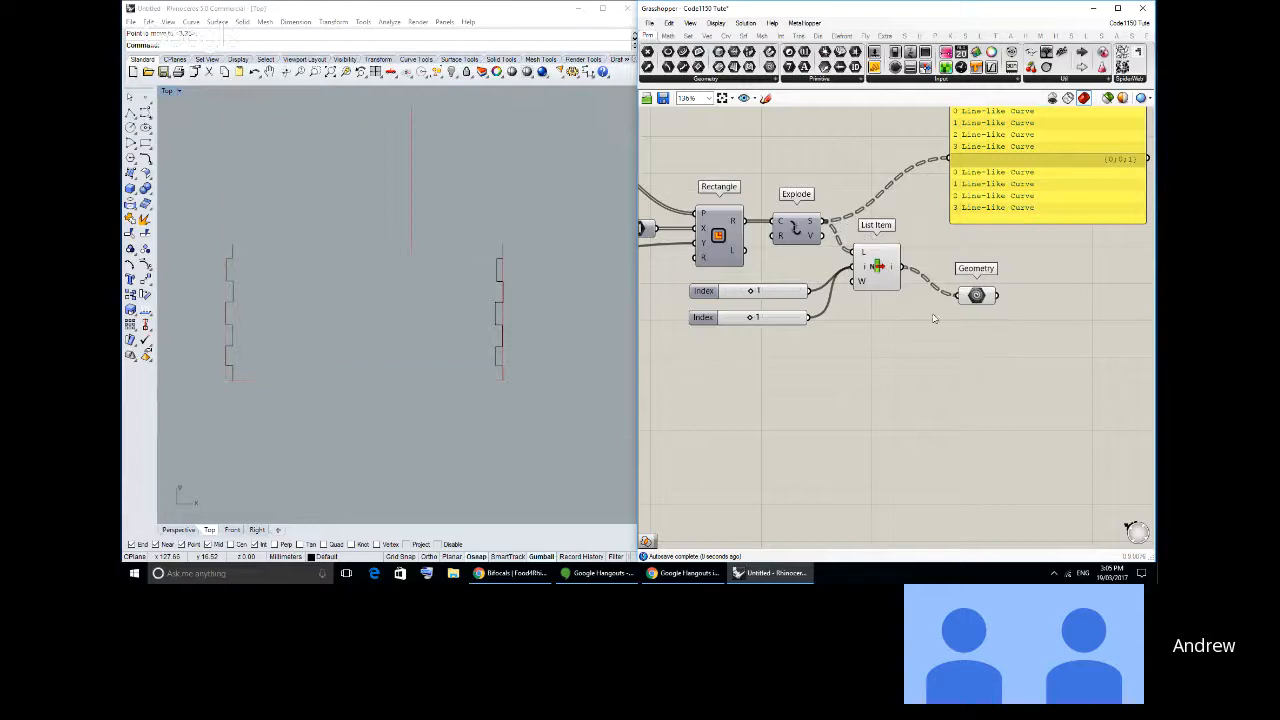
key(Delete)
- Set the second Index slider to 3 so List Item picks both vertical edges of each rectangle
scroll(843, 311, up, 2)
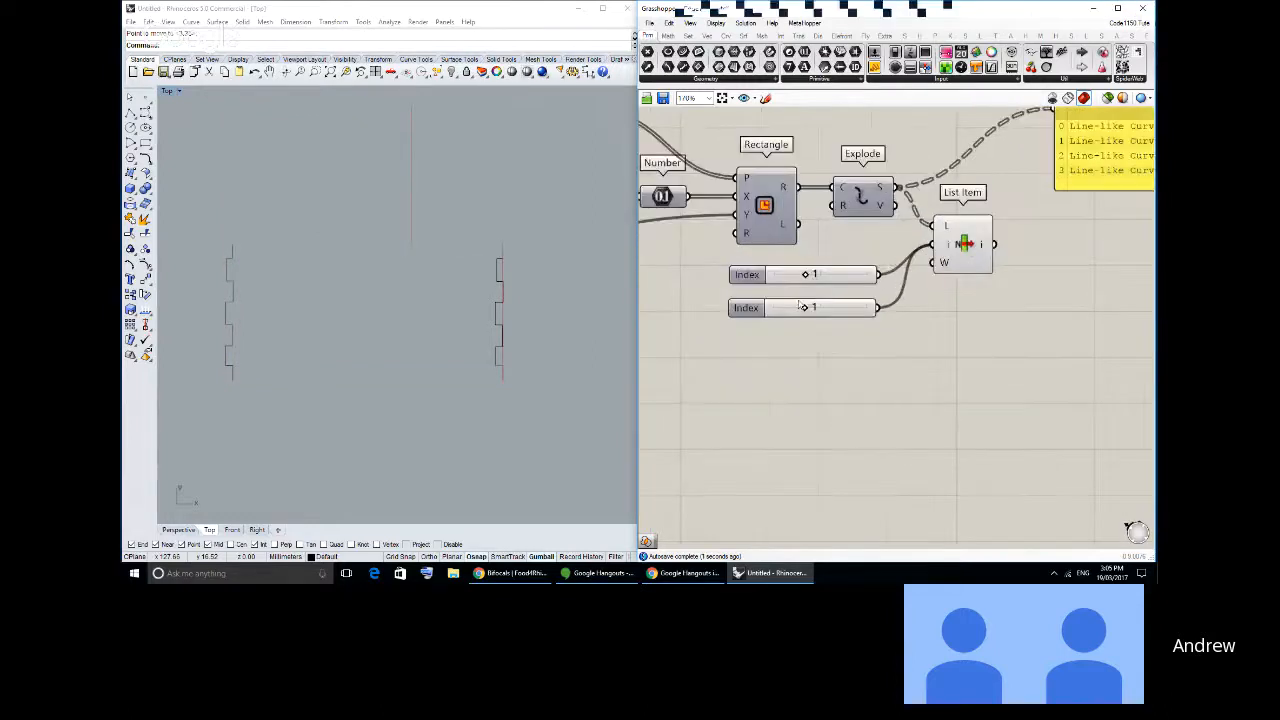
drag(802, 309, 867, 307)
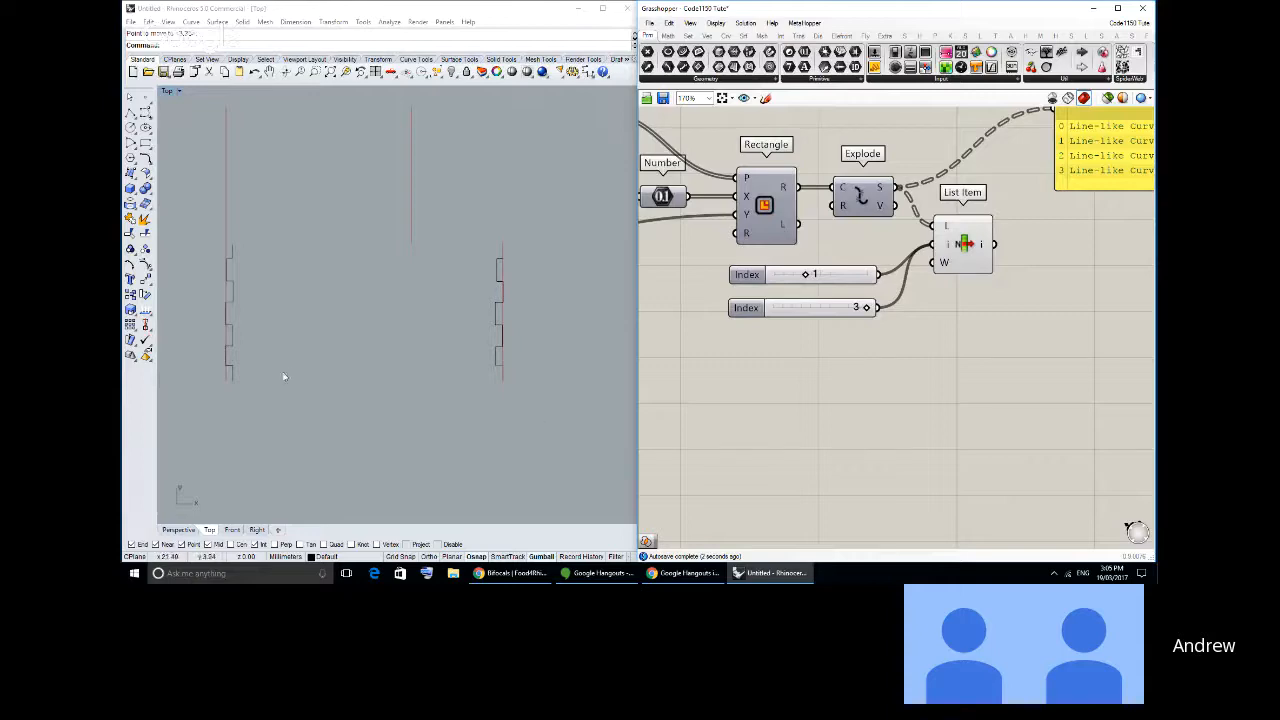
right_drag(308, 355, 303, 372)
scroll(828, 374, up, 1)
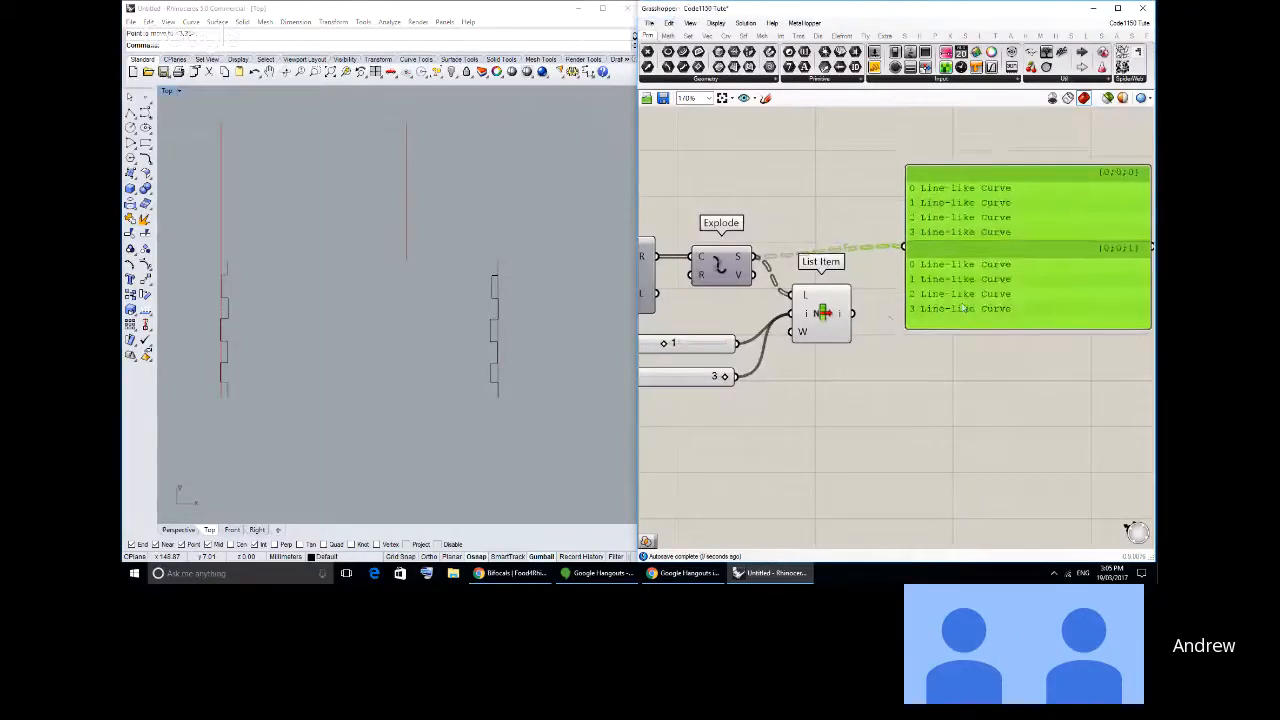
click(876, 362)
right_drag(872, 361, 882, 357)
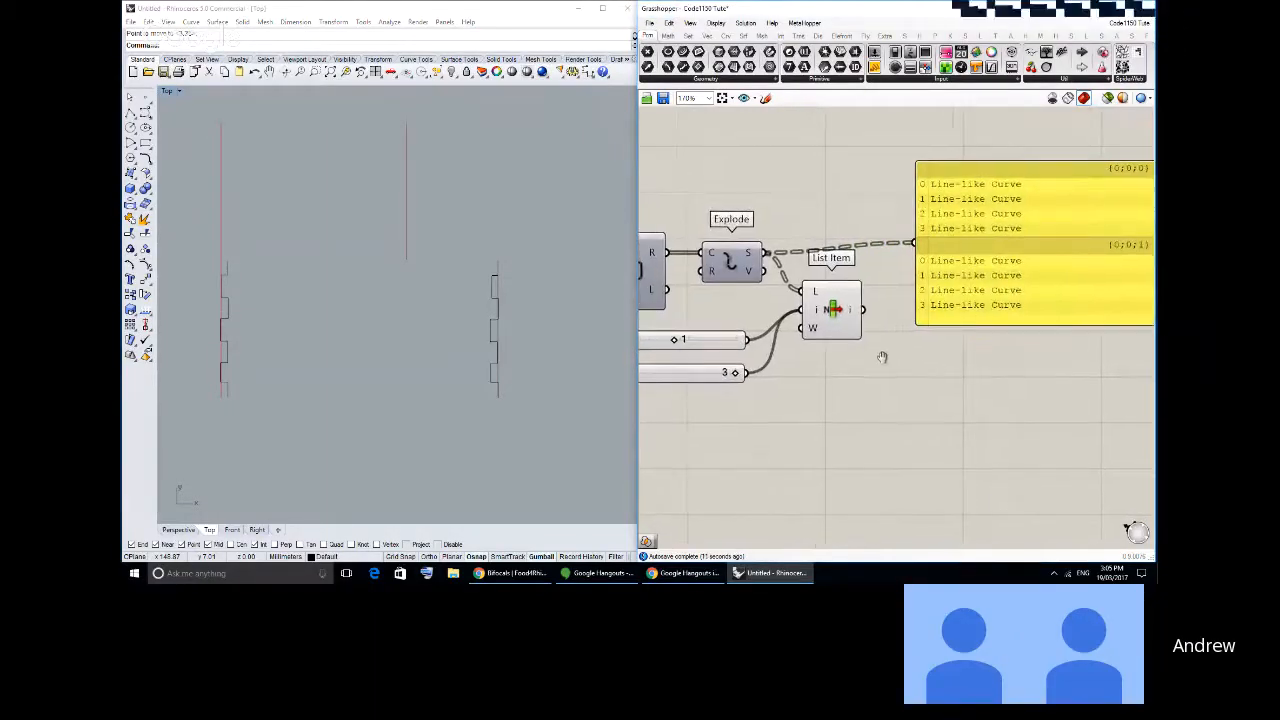
click(936, 294)
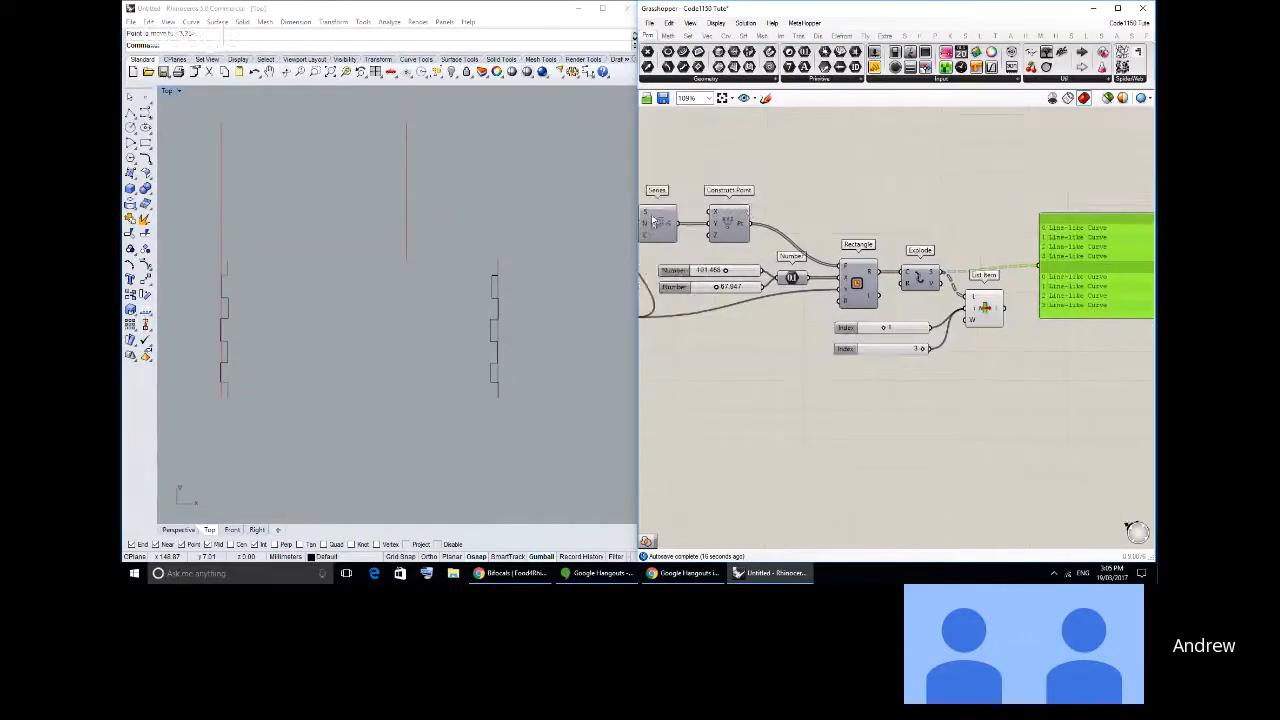
- Add a Series component above Explode and feed its S output into the panel in place of Explode's output
click(691, 36)
click(826, 68)
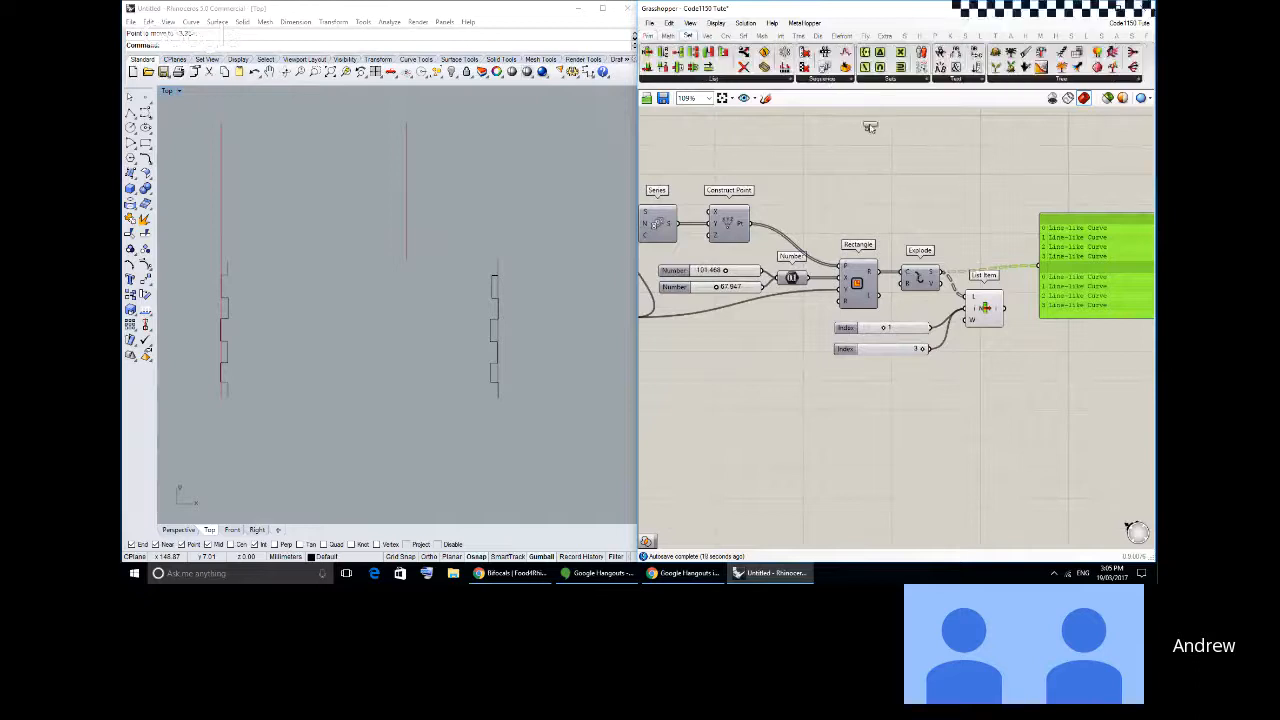
click(947, 199)
scroll(967, 210, up, 1)
right_drag(967, 210, 815, 219)
drag(815, 214, 906, 297)
mouse_move(965, 330)
mouse_down()
mouse_move(945, 267)
mouse_move(971, 346)
mouse_up()
drag(903, 202, 928, 188)
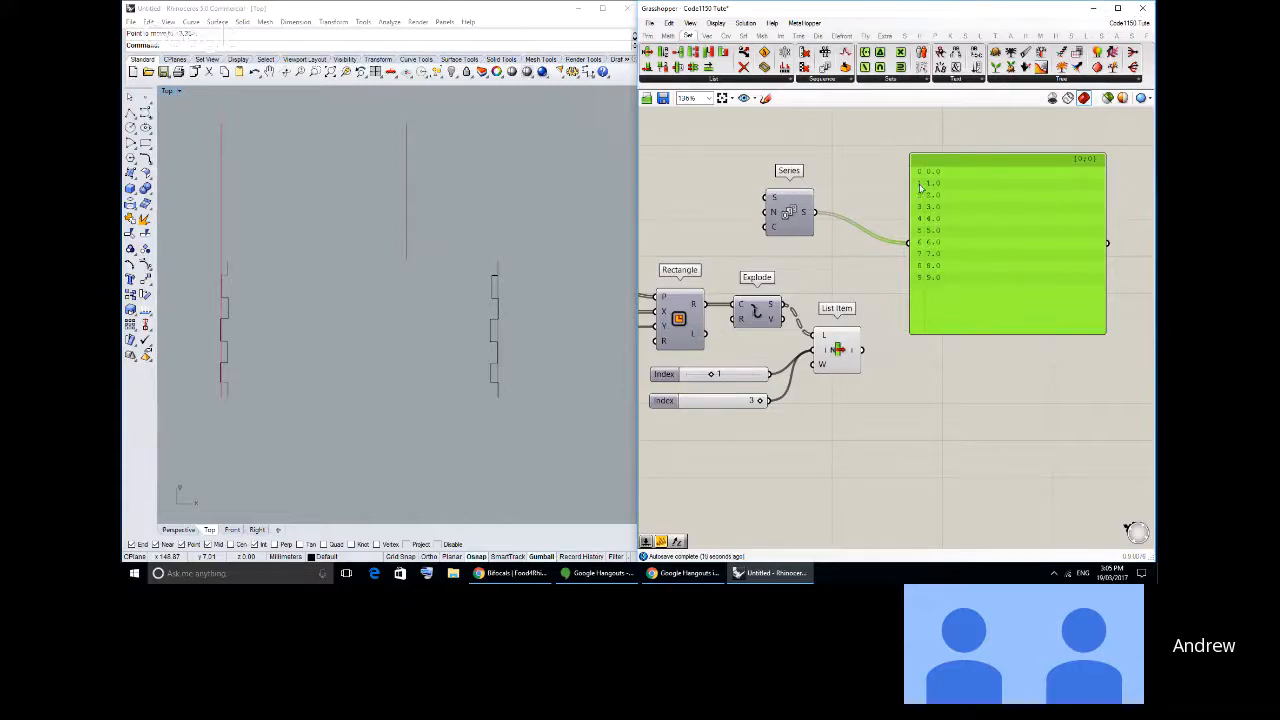
drag(928, 254, 932, 227)
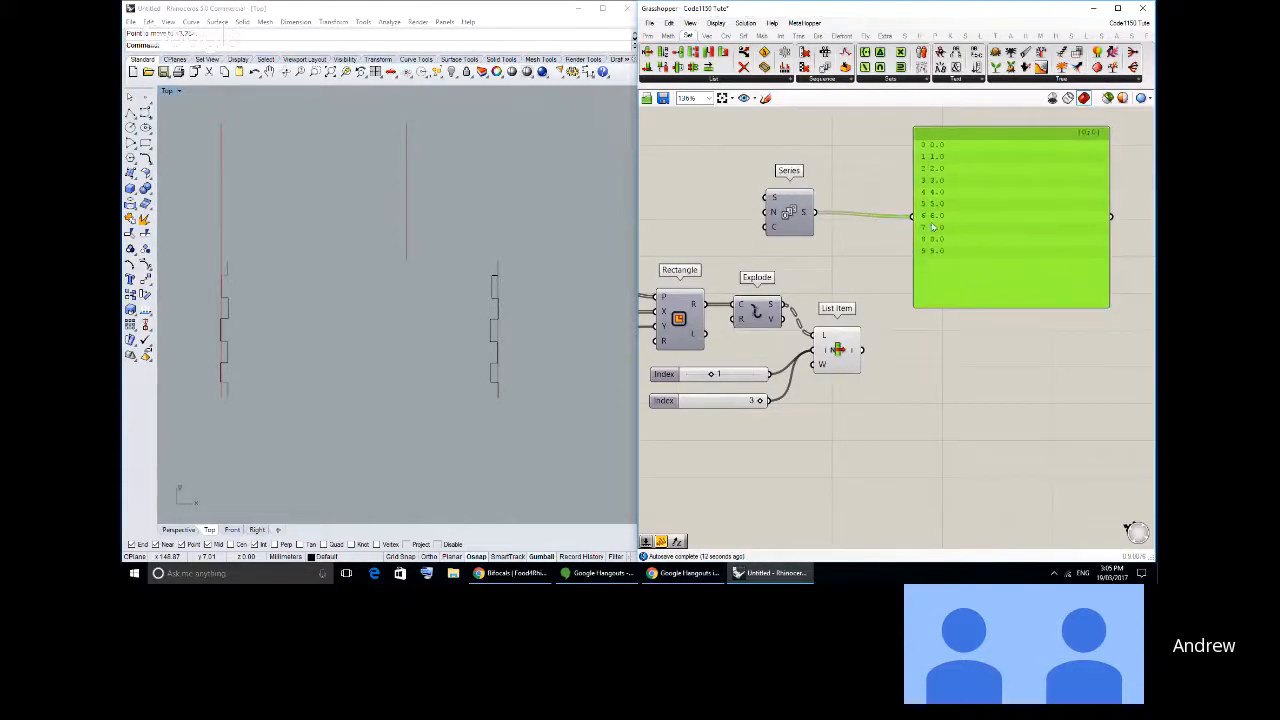
- Set the Series component's Start value to 100
right_click(773, 199)
mouse_move(828, 303)
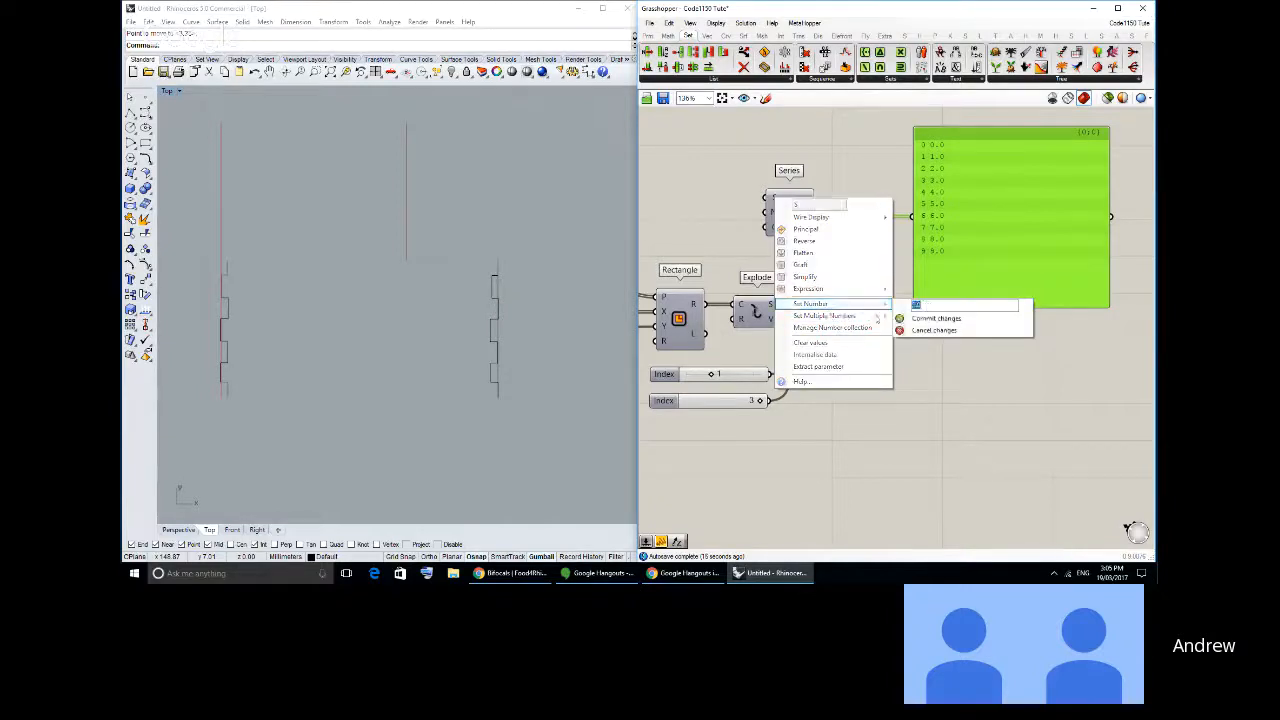
text(100)
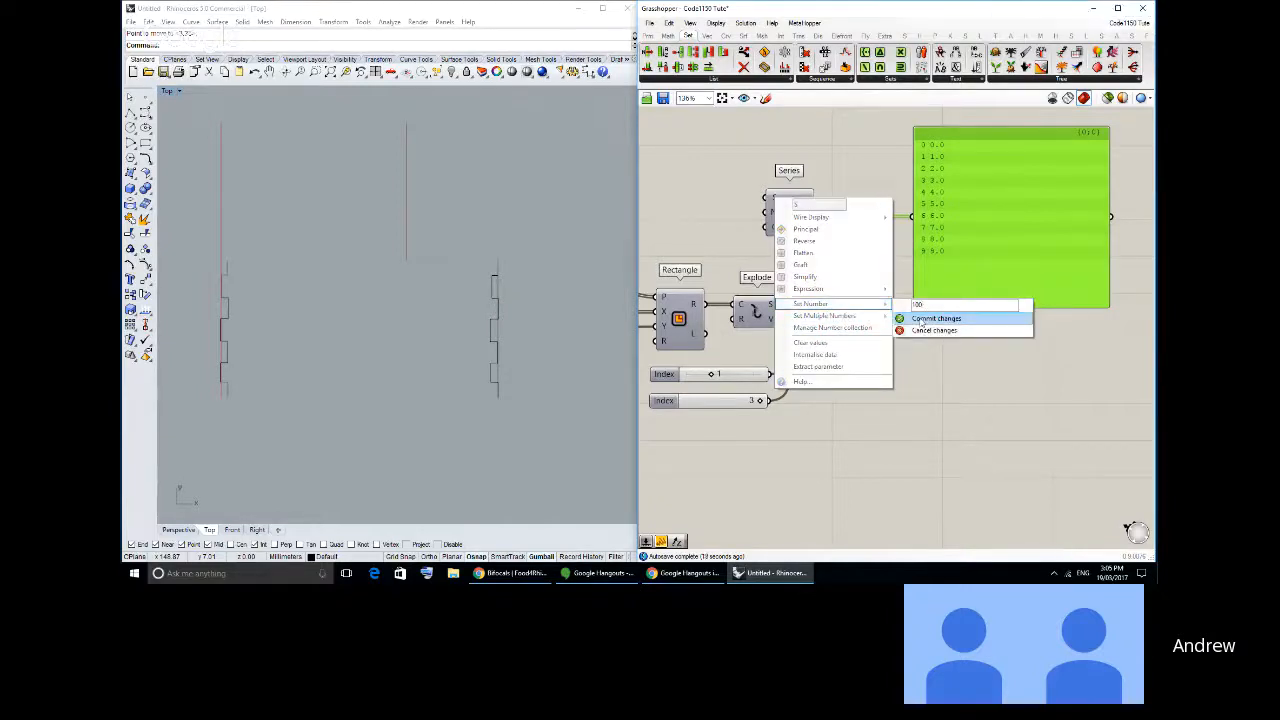
click(920, 318)
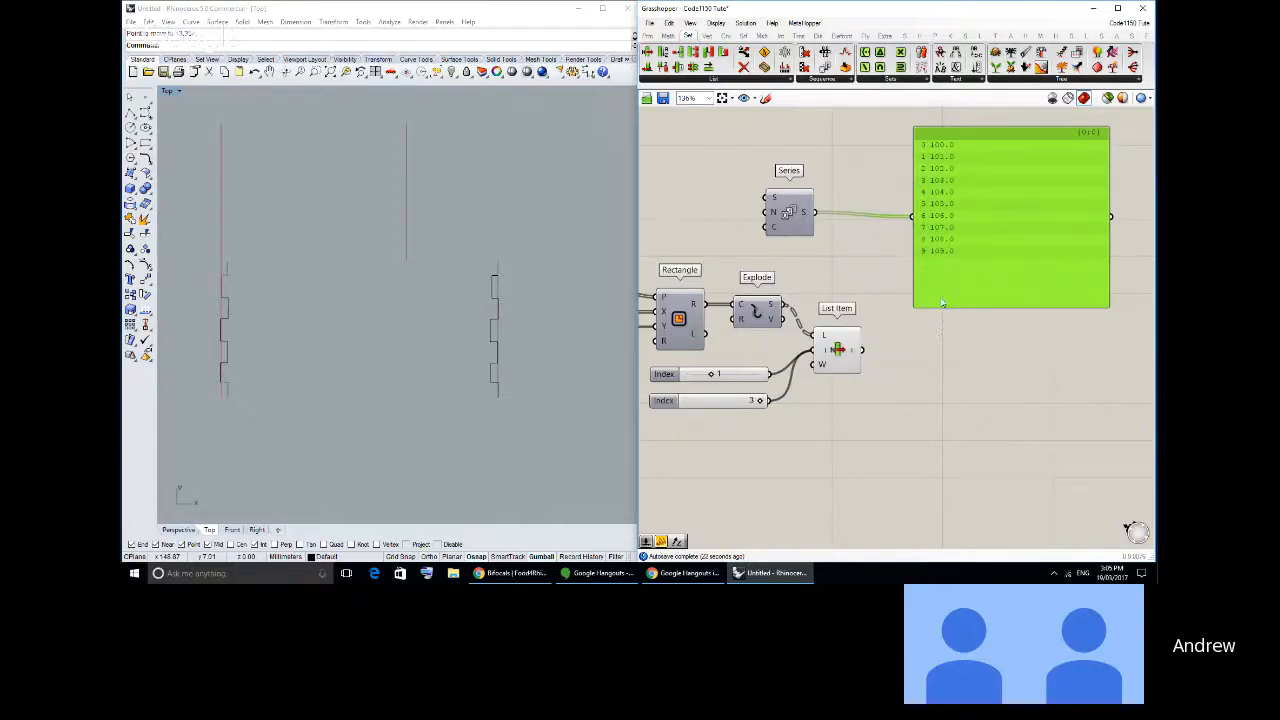
drag(978, 281, 982, 274)
click(943, 320)
- Switch the panel's source back to Explode's S output and shorten the panel from its upper edge
right_drag(771, 342, 833, 294)
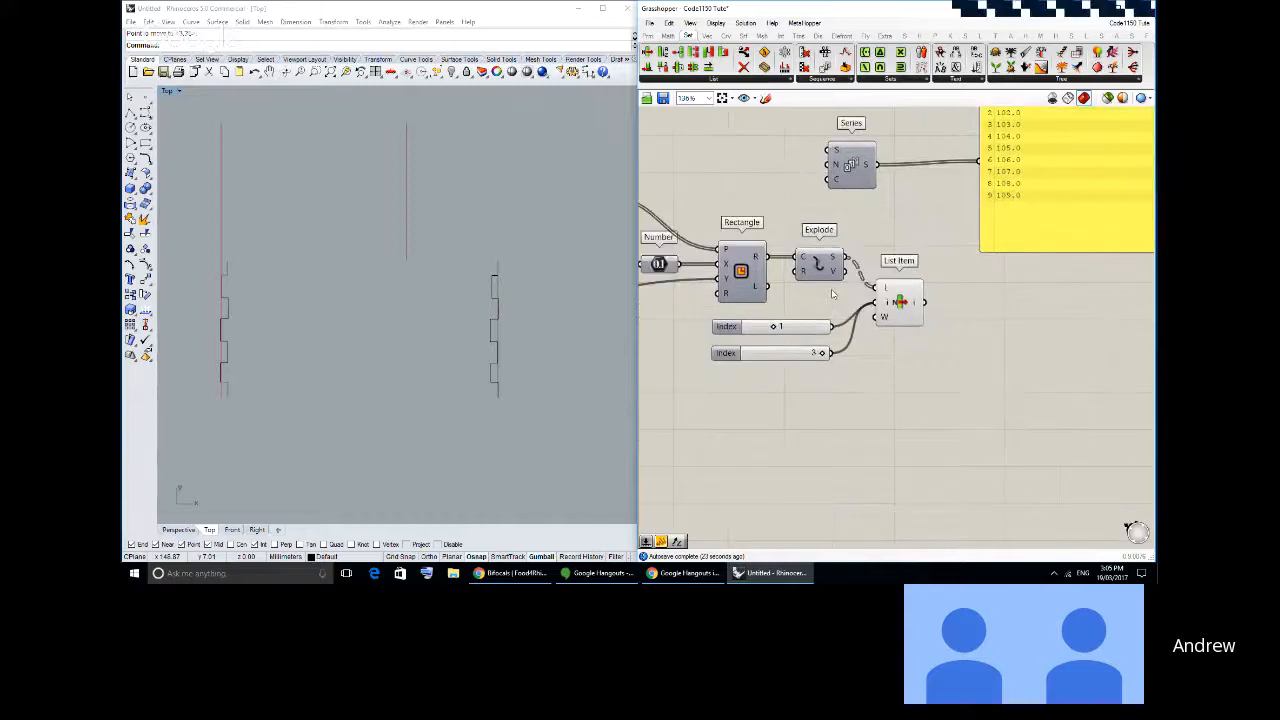
drag(734, 279, 734, 279)
click(774, 235)
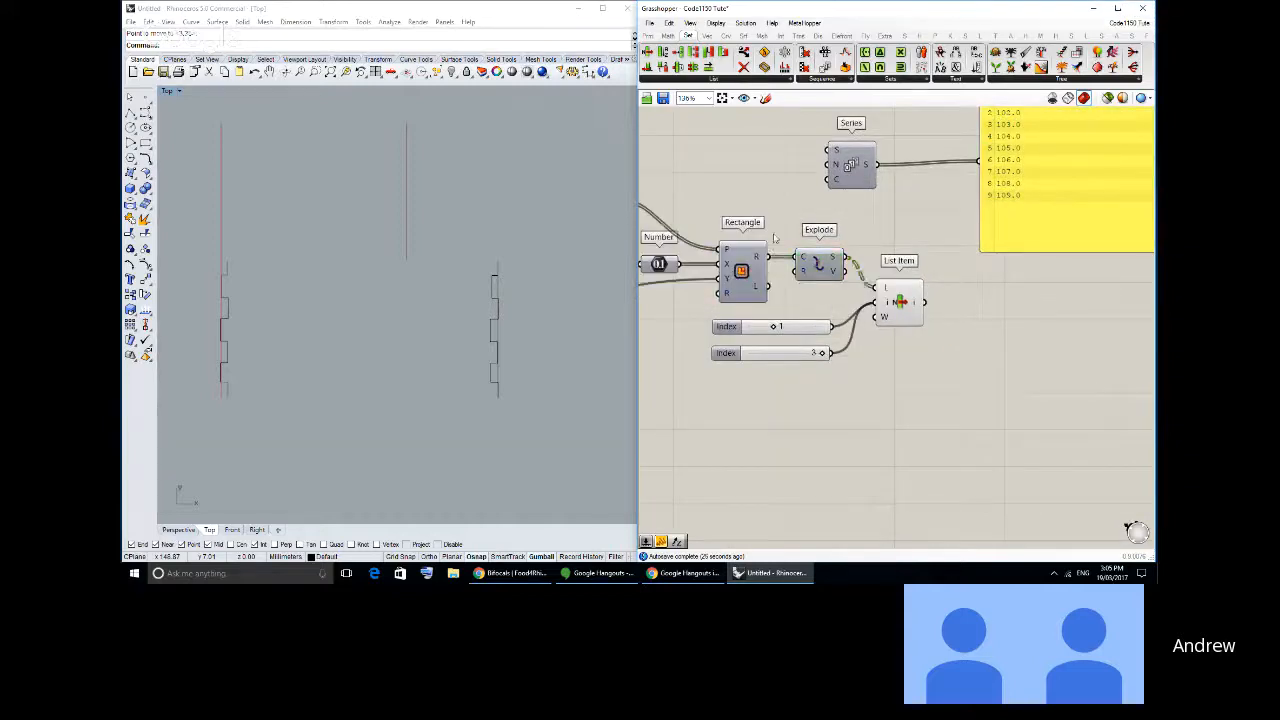
right_drag(805, 276, 777, 275)
drag(776, 274, 766, 278)
right_drag(806, 288, 765, 335)
drag(767, 306, 909, 207)
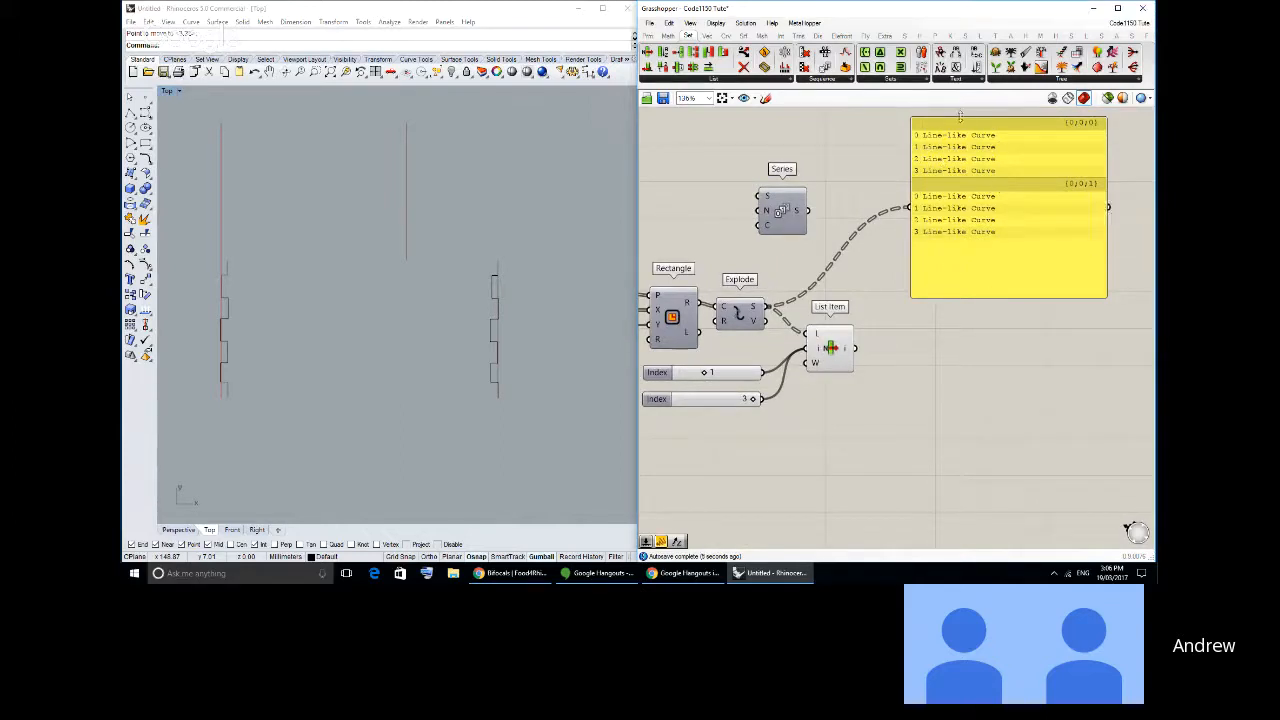
drag(958, 117, 958, 168)
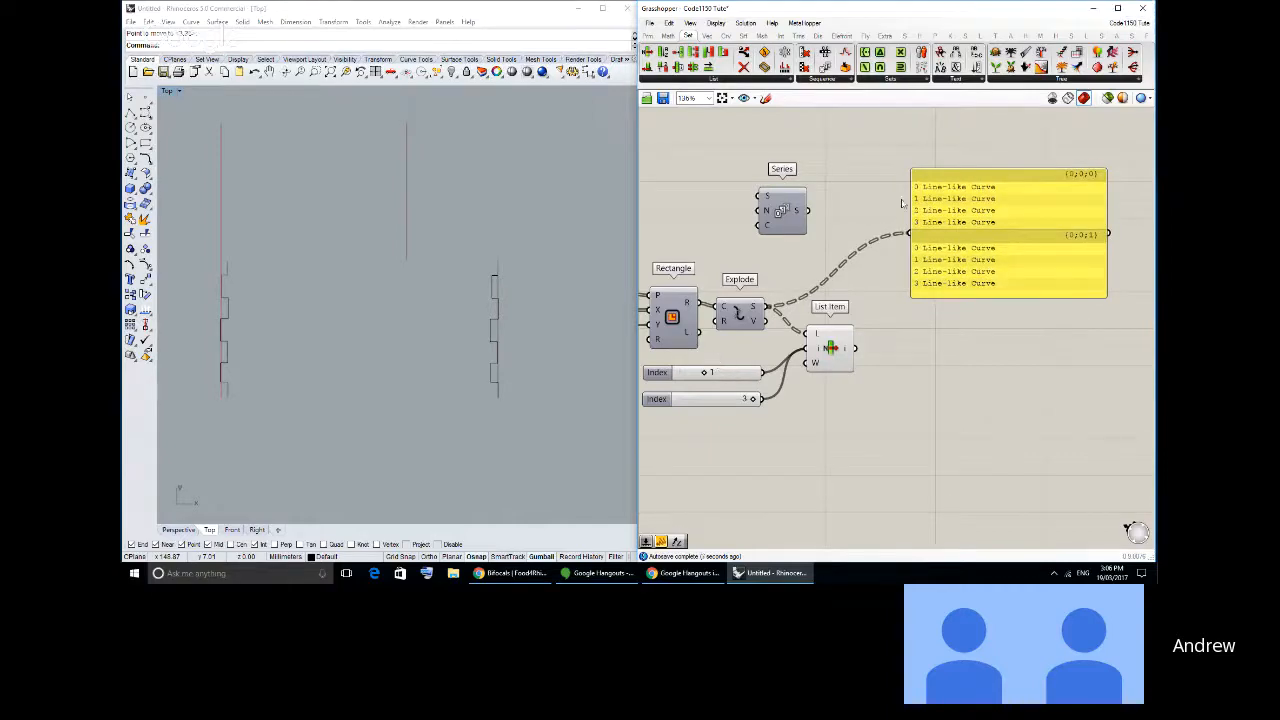
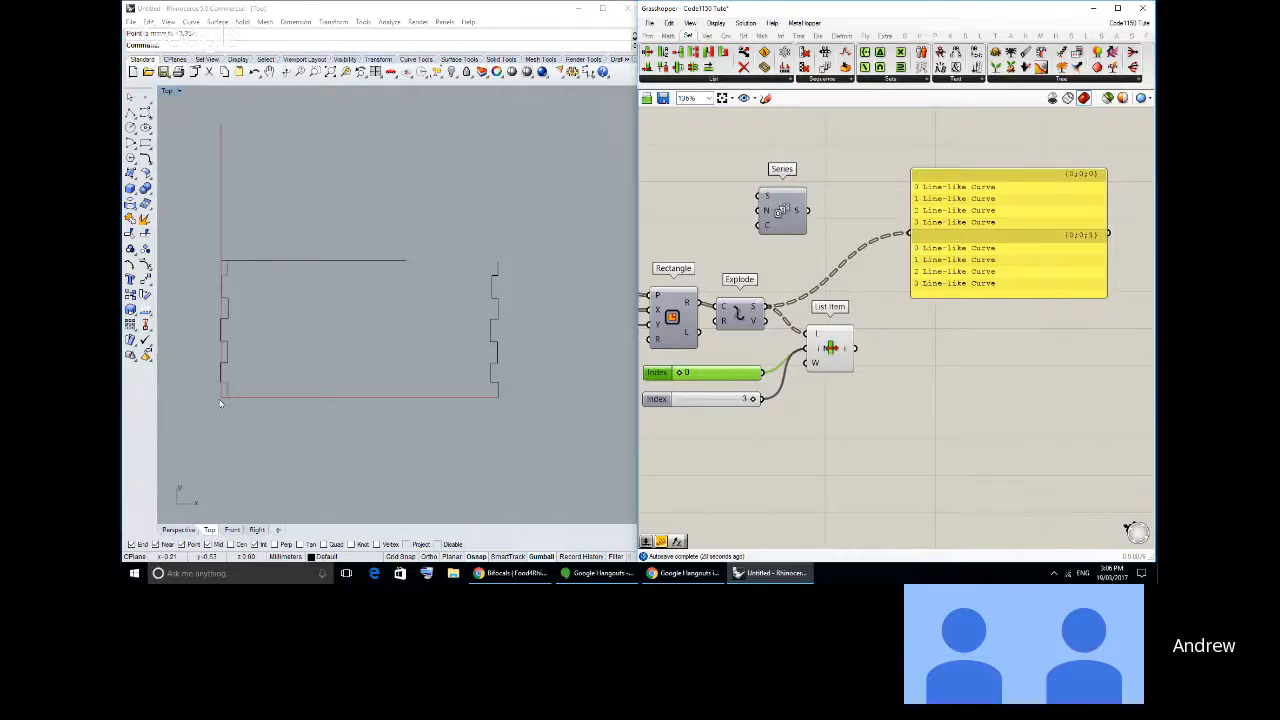
- Set the first Index slider to 1 and move the curve-list panel farther from the Explode component
mouse_move(803, 400)
right_down()
mouse_move(932, 296)
mouse_move(824, 392)
right_up()
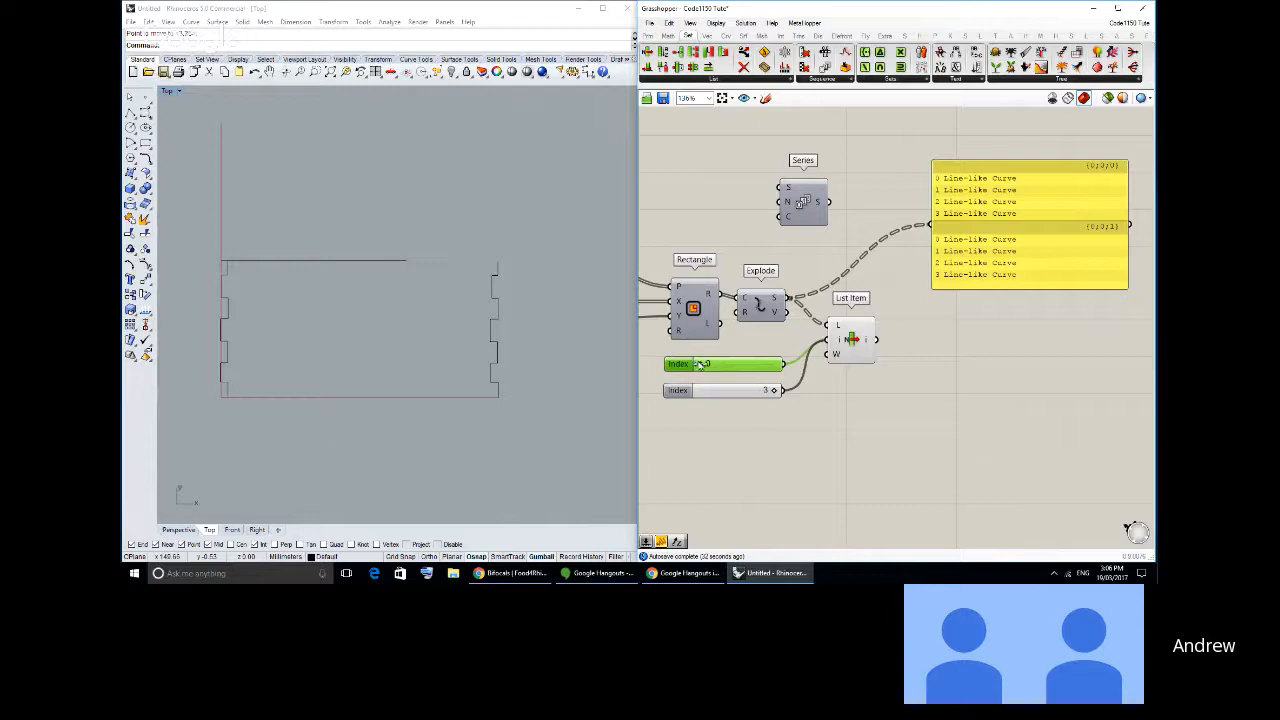
drag(700, 364, 722, 364)
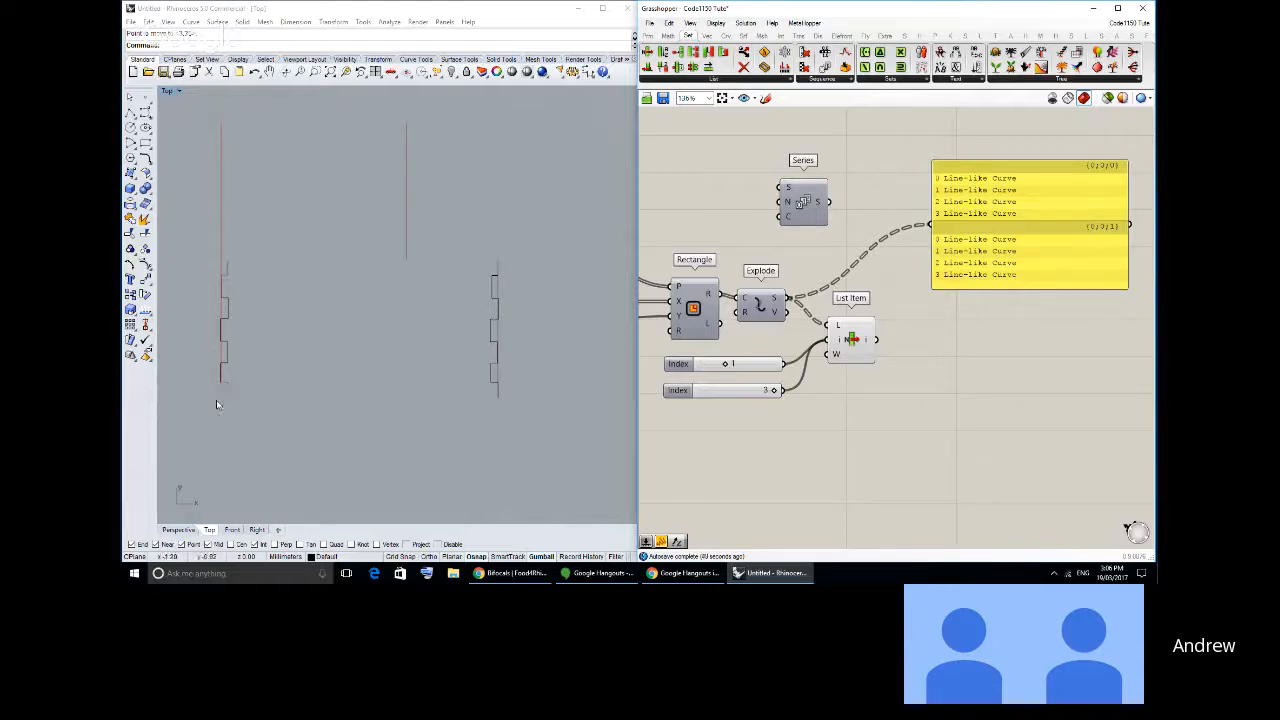
right_drag(1005, 318, 971, 310)
drag(953, 266, 994, 272)
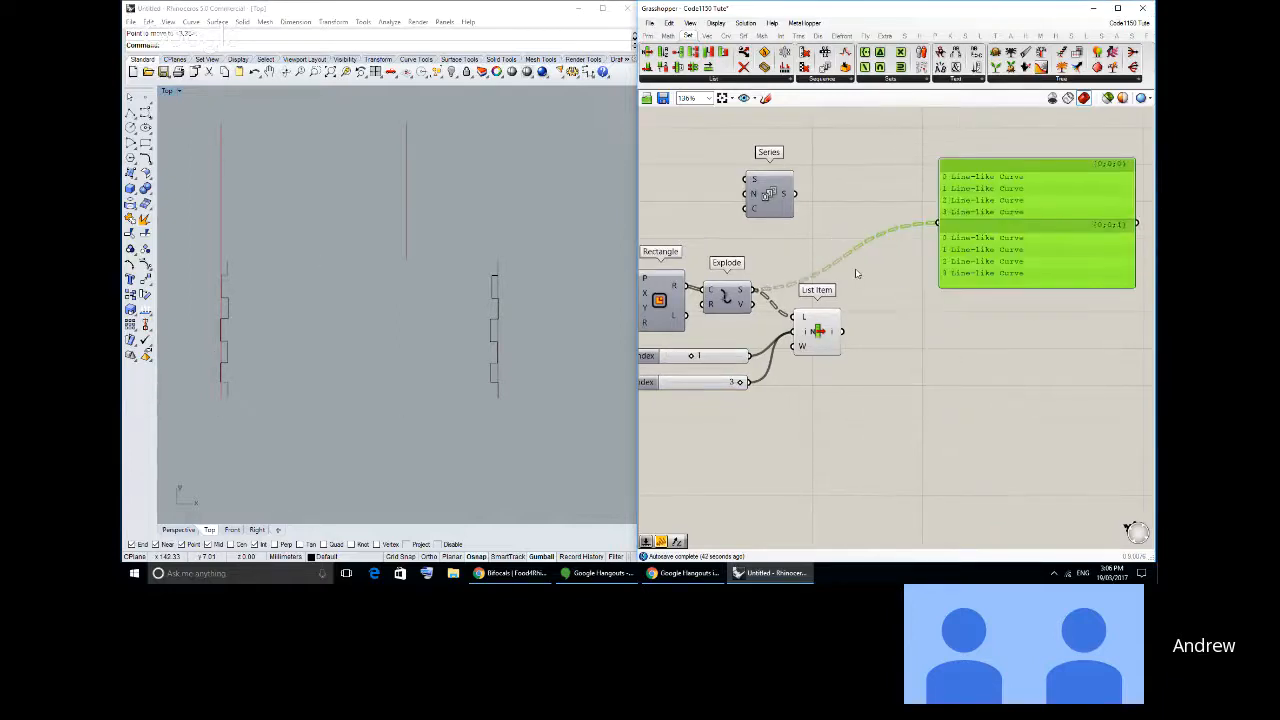
click(857, 274)
- Add an Evaluate Length component fed by Explode's S output, with a 0.250 slider on its Length input
click(726, 35)
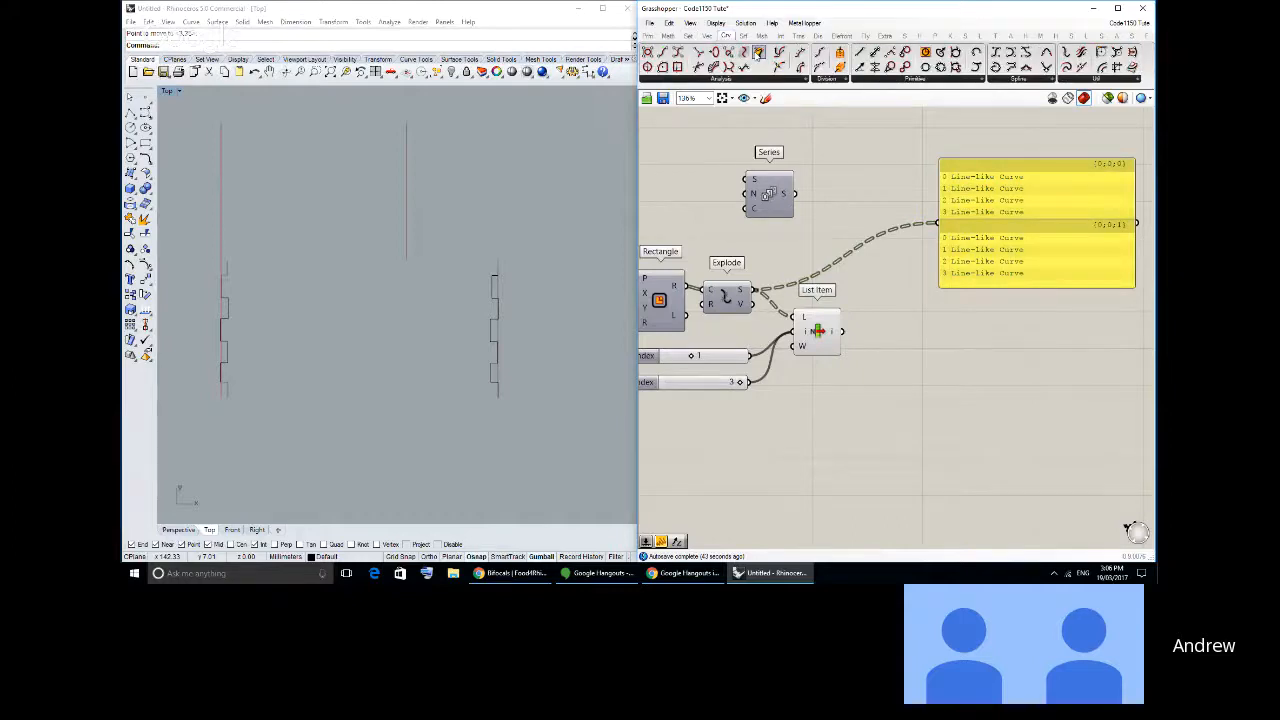
drag(758, 52, 860, 280)
drag(754, 290, 936, 368)
click(648, 35)
click(725, 297)
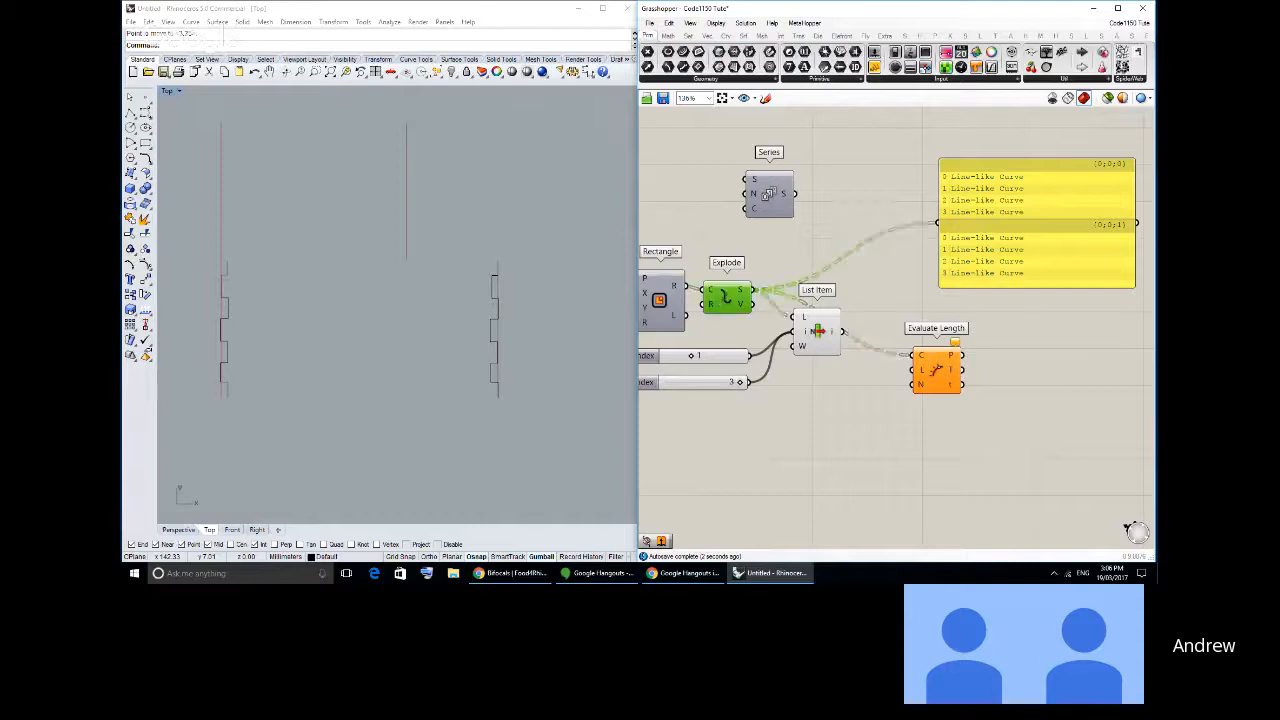
middle_click(733, 297)
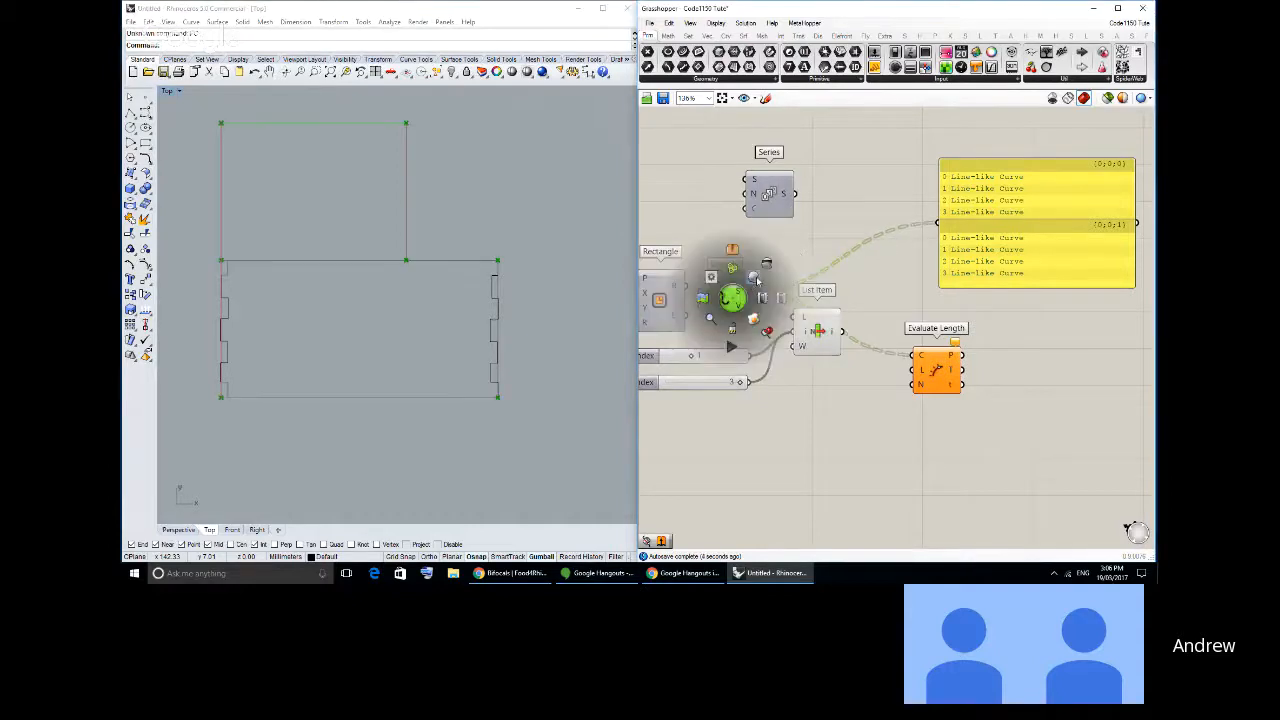
click(801, 250)
drag(828, 58, 913, 370)
- Hide the previews of Explode and List Item and show the preview of the Rectangle component
drag(819, 367, 738, 280)
middle_click(738, 281)
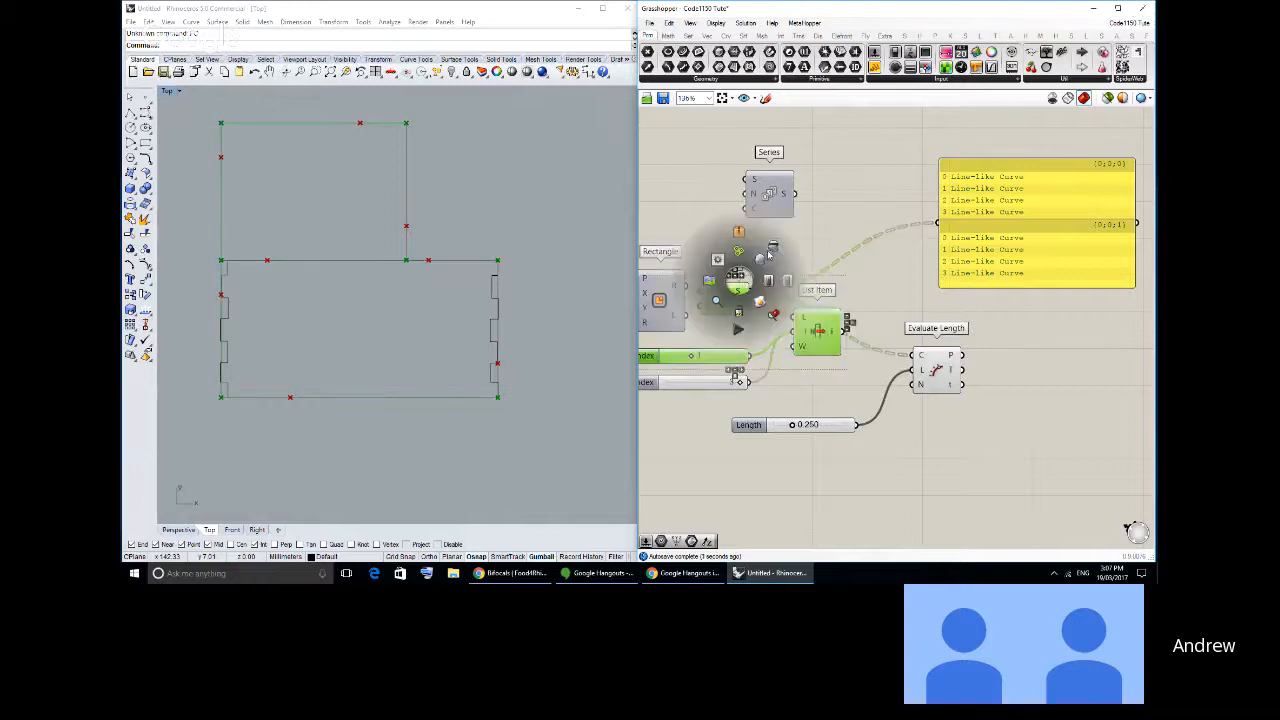
click(778, 260)
click(808, 277)
click(668, 297)
middle_click(694, 291)
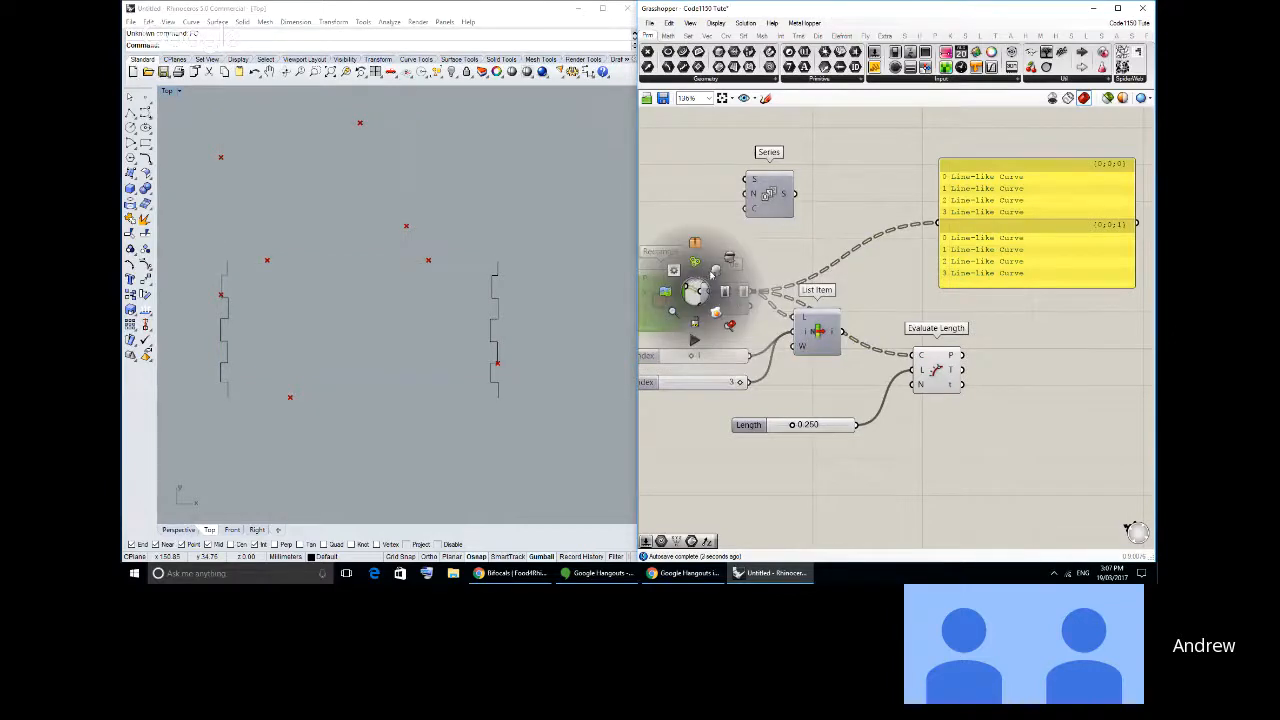
click(713, 271)
- Set the Length slider of Evaluate Length to 0.750
drag(792, 425, 822, 423)
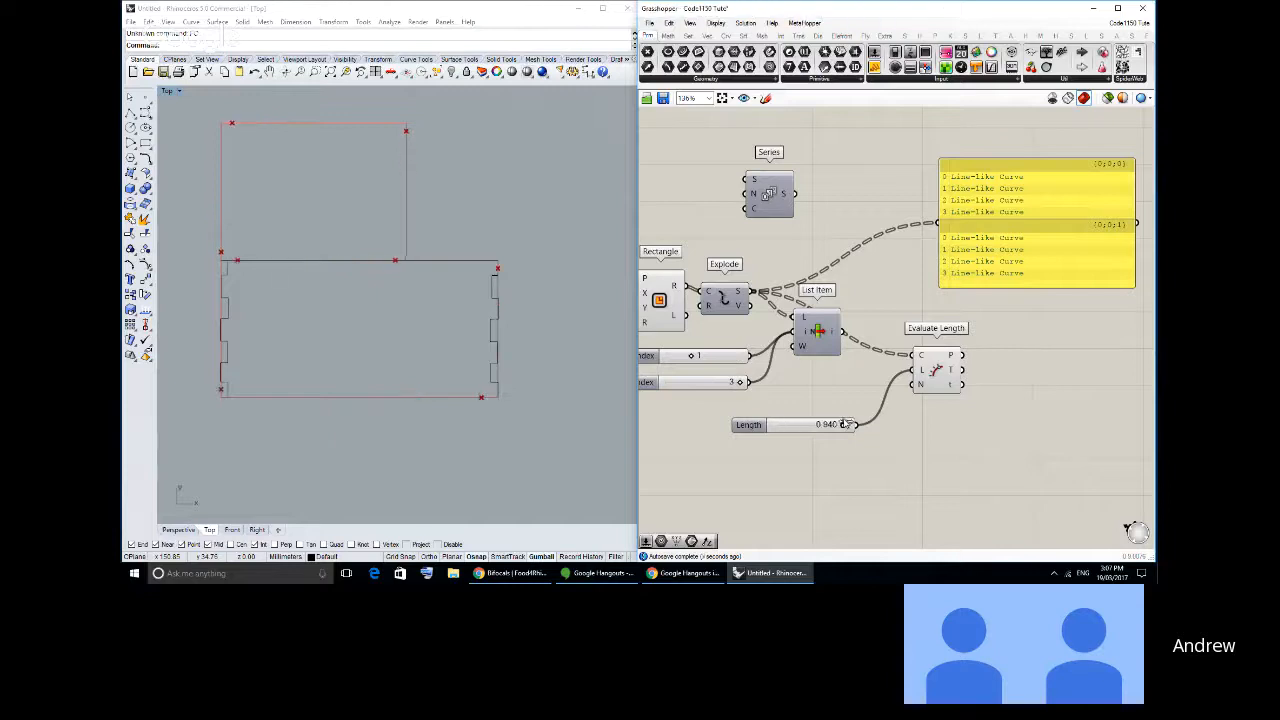
mouse_move(823, 424)
mouse_down()
mouse_move(767, 425)
mouse_move(858, 417)
mouse_move(766, 428)
mouse_move(843, 424)
mouse_move(829, 425)
mouse_up()
- Apply an expression in x to the N input of the Series feeding Construct Point, opening a gap between the two rectangles
right_drag(793, 264, 1080, 353)
scroll(900, 341, down, 1)
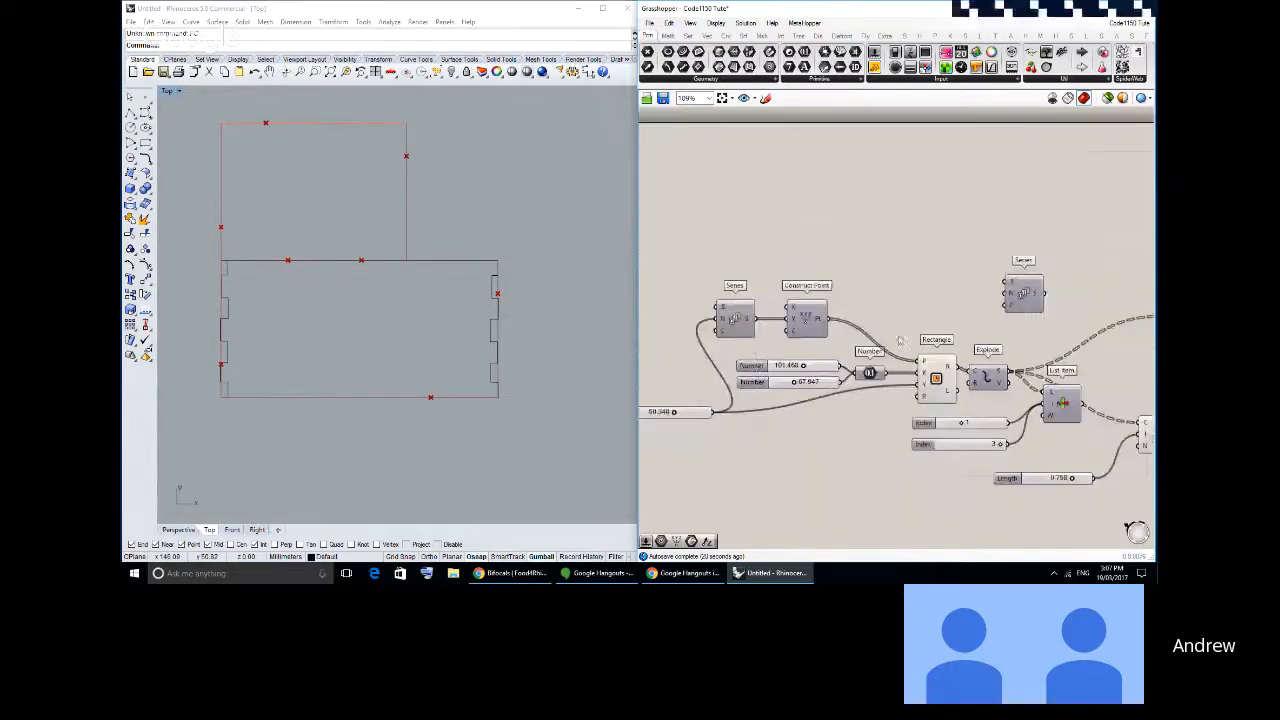
scroll(900, 341, up, 2)
right_click(750, 302)
mouse_move(805, 406)
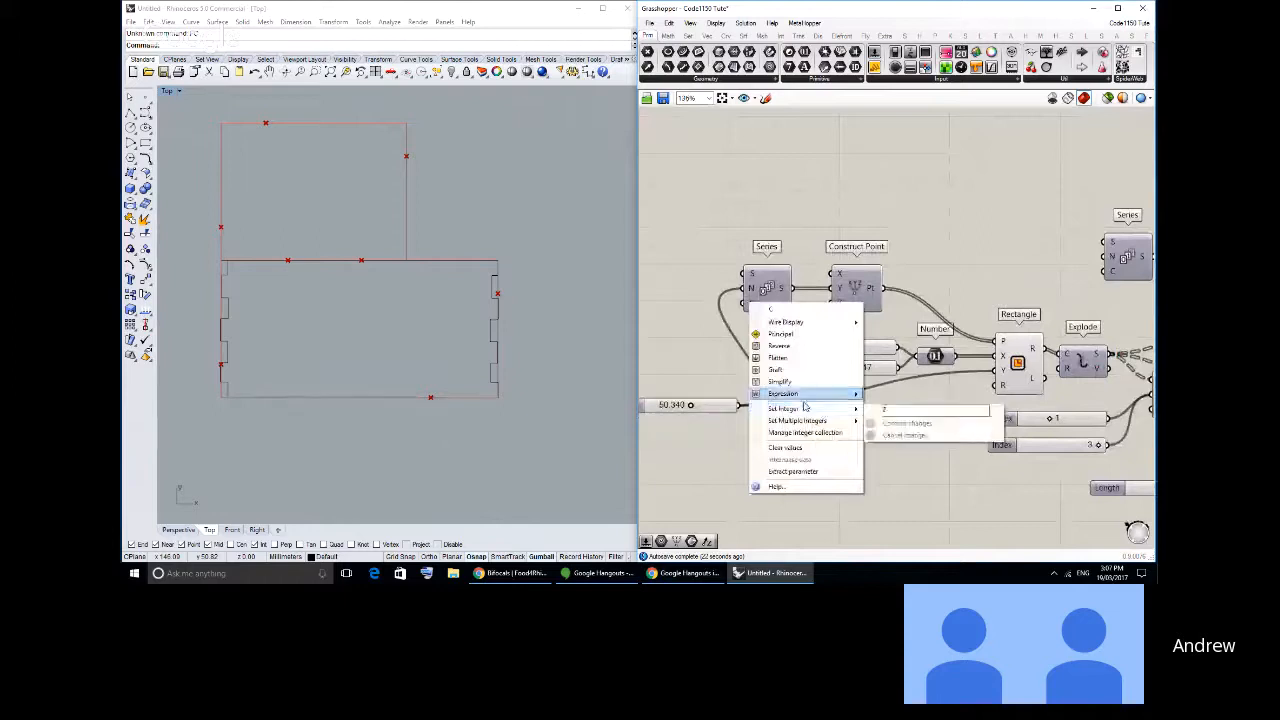
key(Escape)
right_click(750, 288)
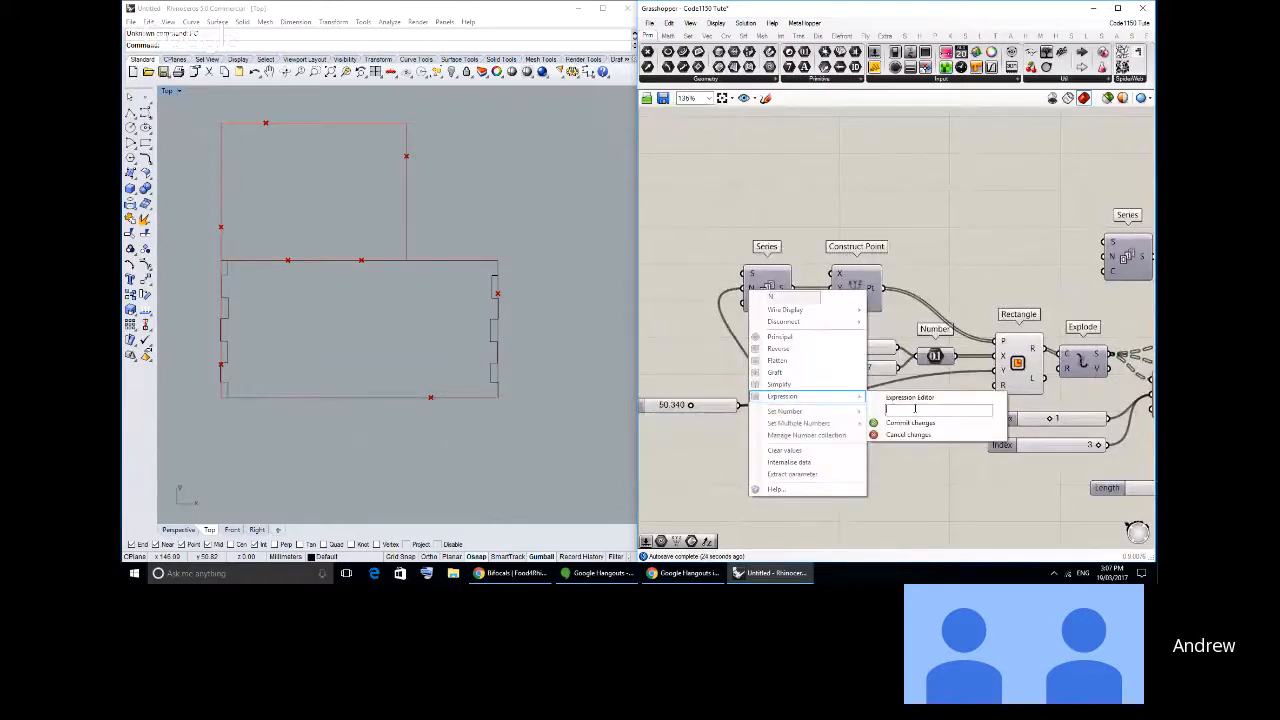
text(x*1.2)
click(905, 424)
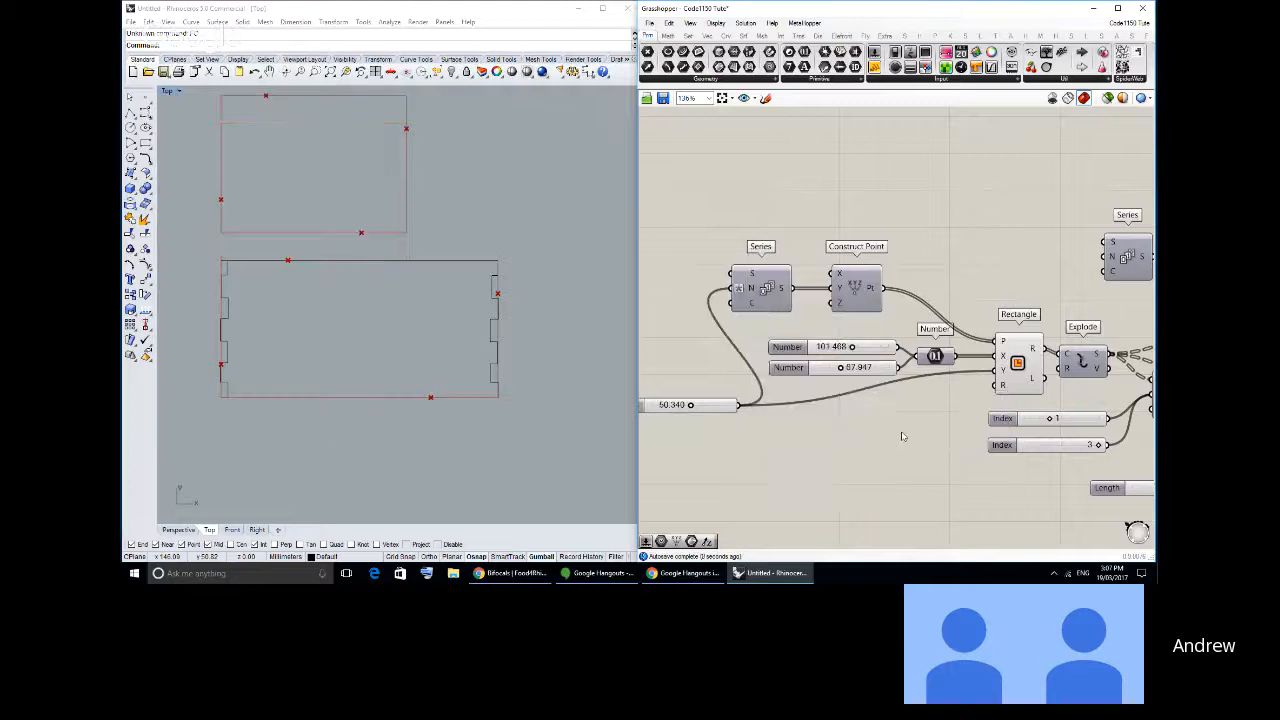
- Set the Length slider to 1.000 and feed List Item's output into Evaluate Length's C input in place of Explode's
right_drag(780, 370, 532, 332)
drag(847, 445, 890, 441)
click(845, 349)
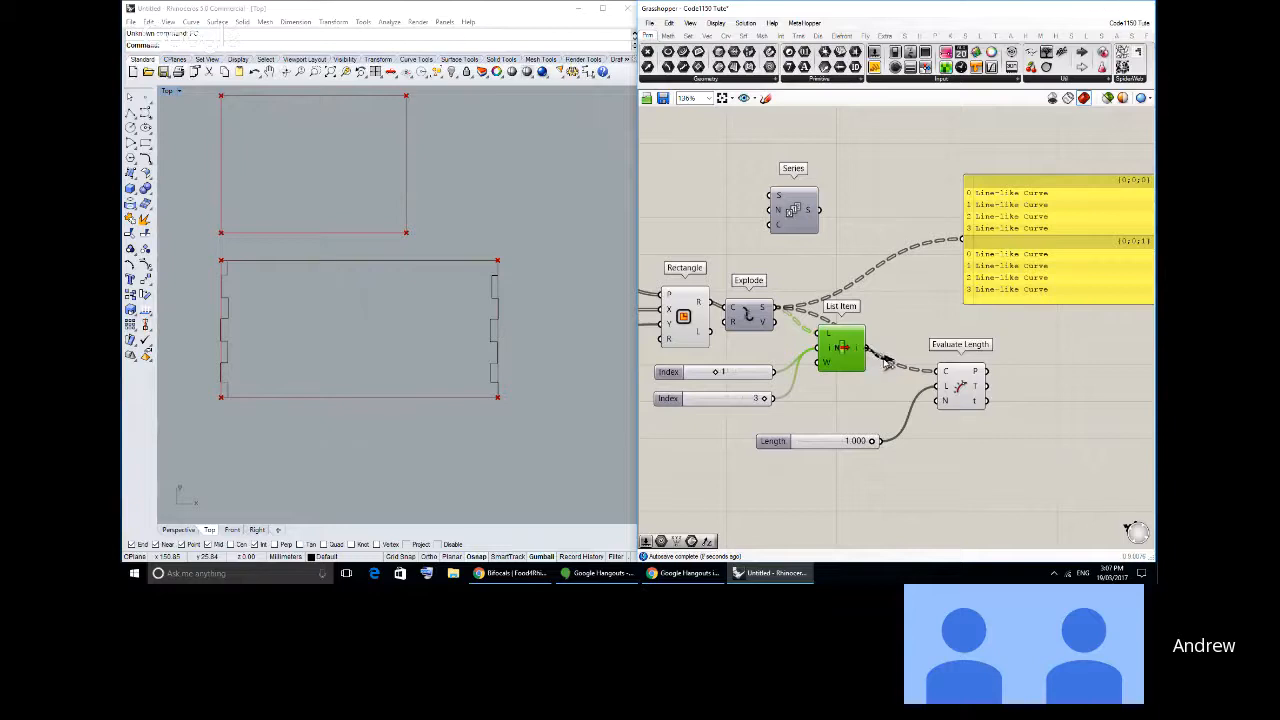
drag(869, 349, 953, 377)
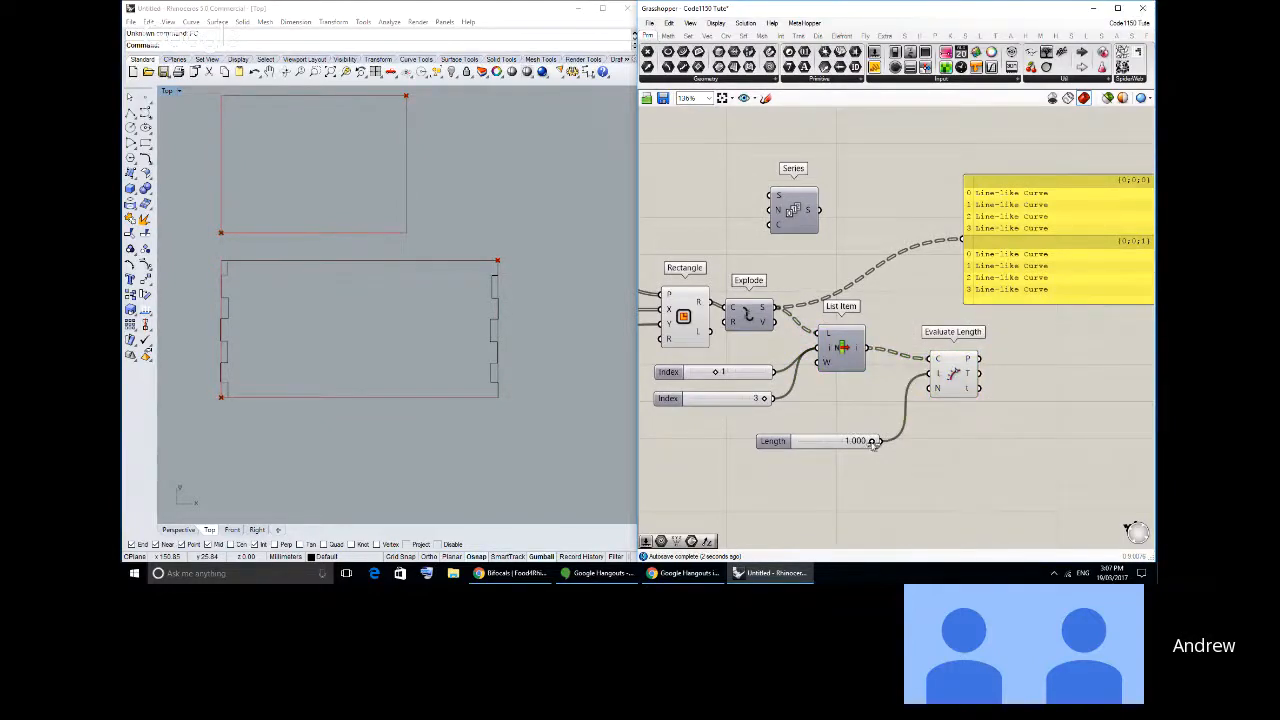
- Sweep the Length slider down to its lowest value and back to 1.000 to compare where the points fall
drag(872, 441, 795, 443)
mouse_move(797, 441)
mouse_down()
mouse_move(878, 443)
mouse_move(797, 443)
mouse_up()
drag(797, 443, 878, 443)
mouse_move(416, 297)
right_down()
mouse_move(438, 292)
mouse_move(429, 302)
right_up()
scroll(520, 295, up, 2)
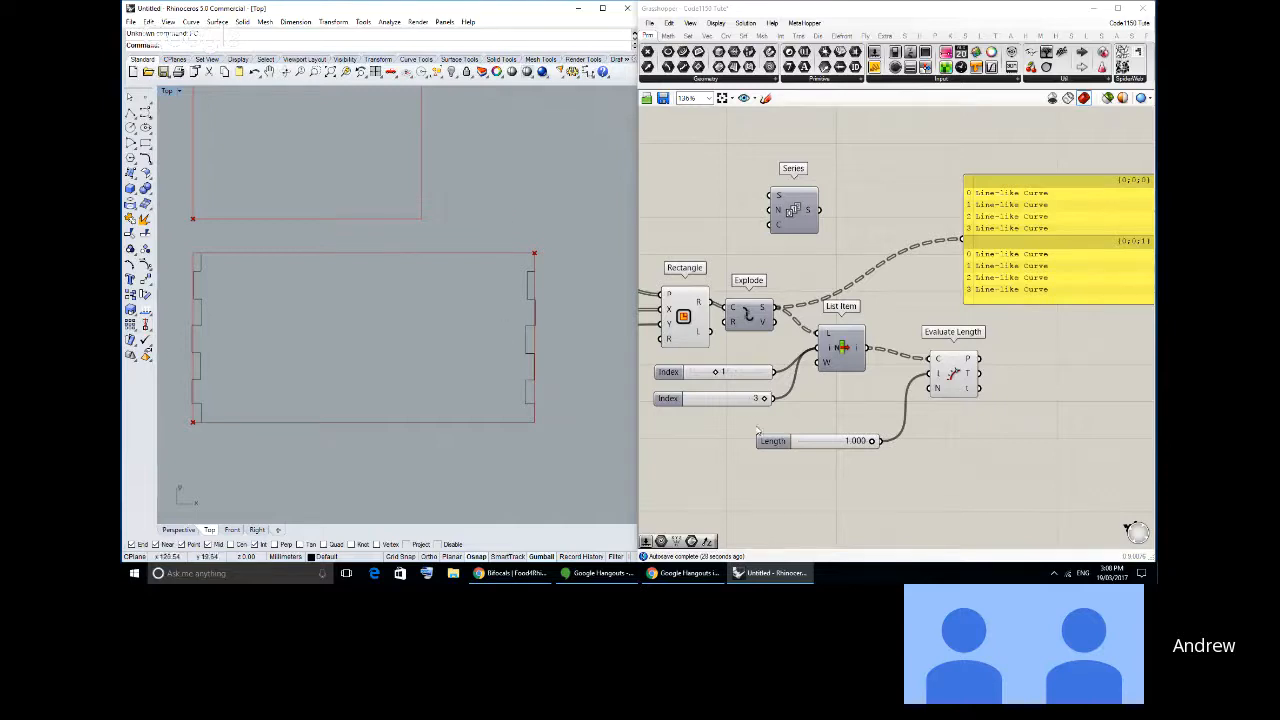
- Move the curve-list panel farther from Evaluate Length and align Evaluate Length with List Item
right_drag(968, 430, 804, 383)
drag(866, 240, 936, 253)
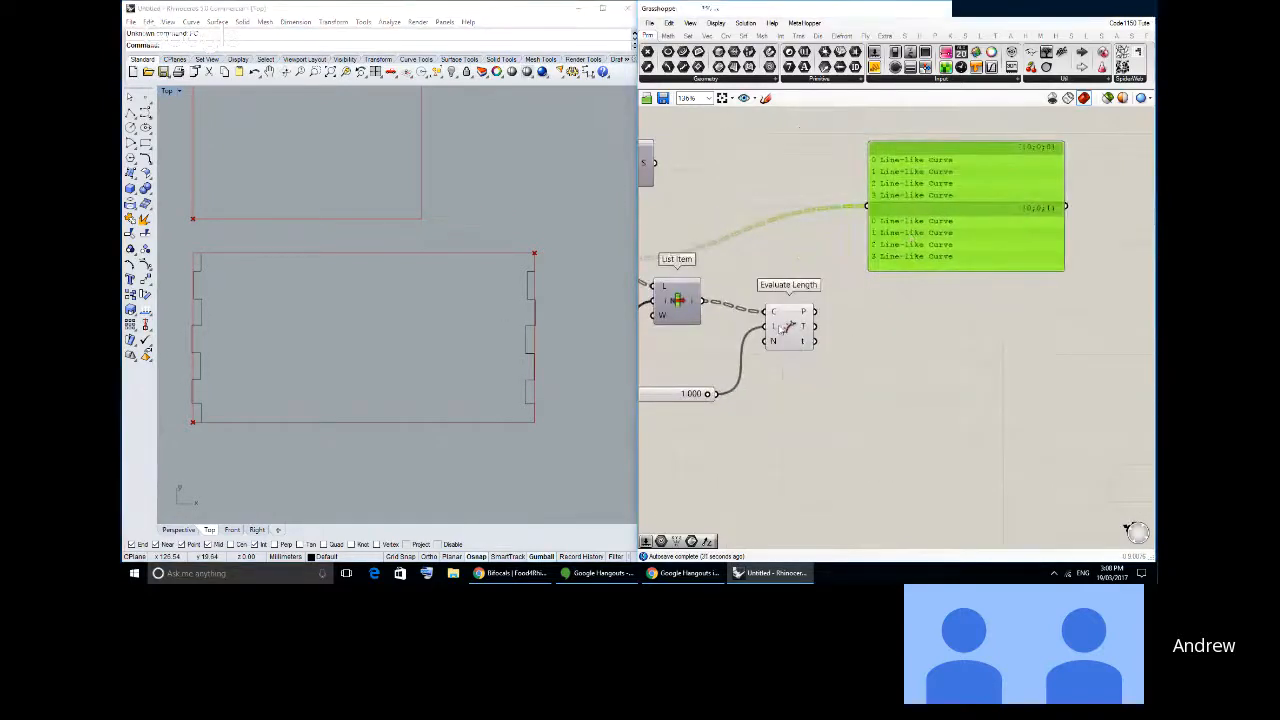
drag(789, 328, 780, 318)
click(752, 268)
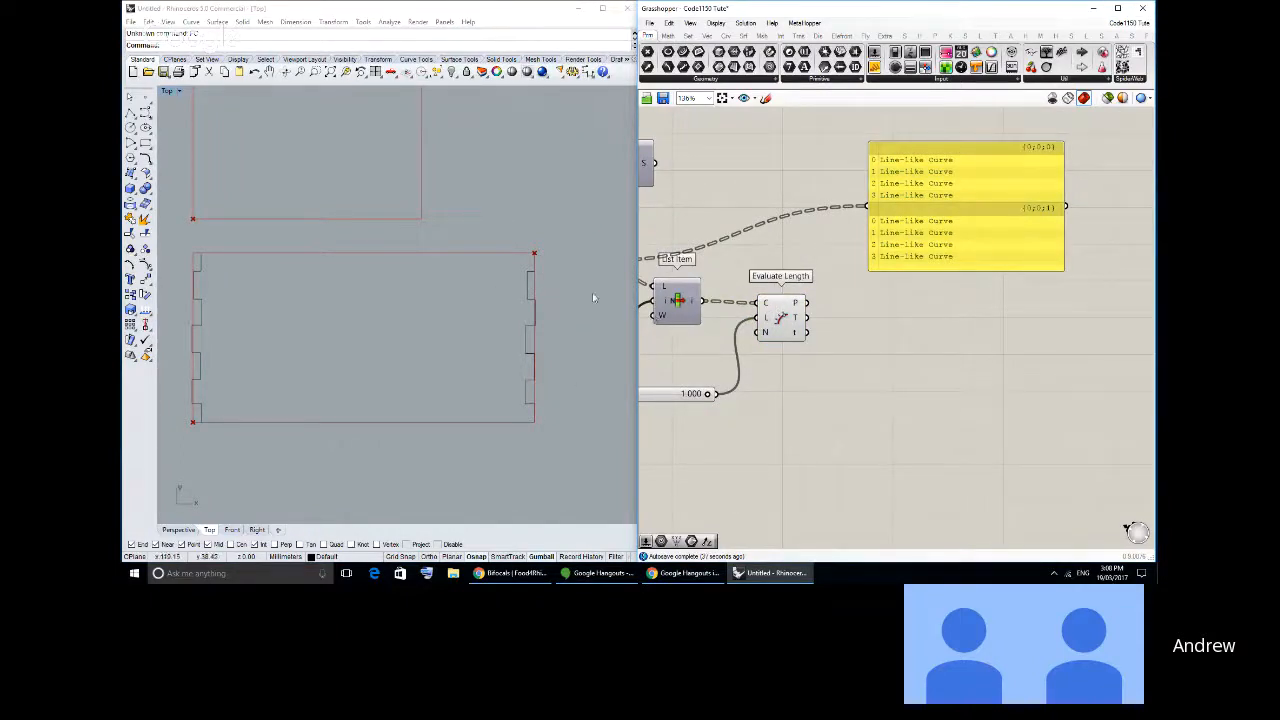
- Move the finger-joint profile in Rhino inward, away from the lower rectangle's vertical edge
scroll(523, 285, up, 2)
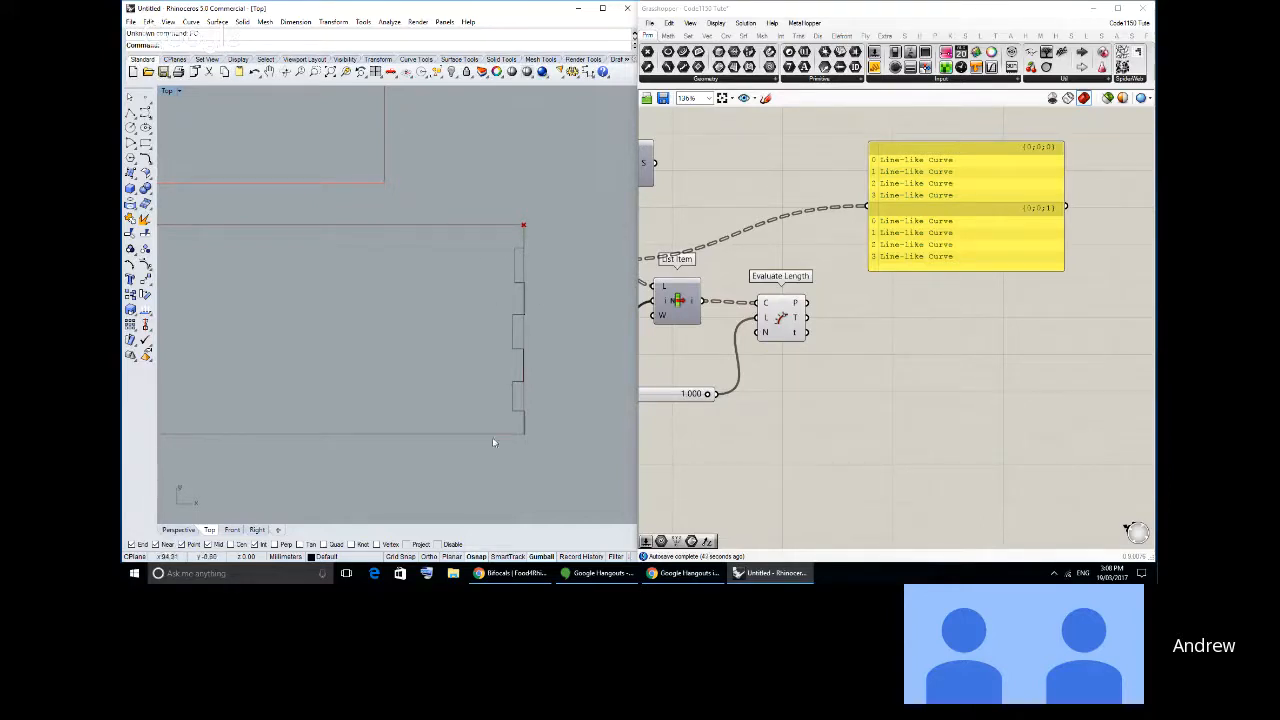
right_drag(536, 386, 528, 365)
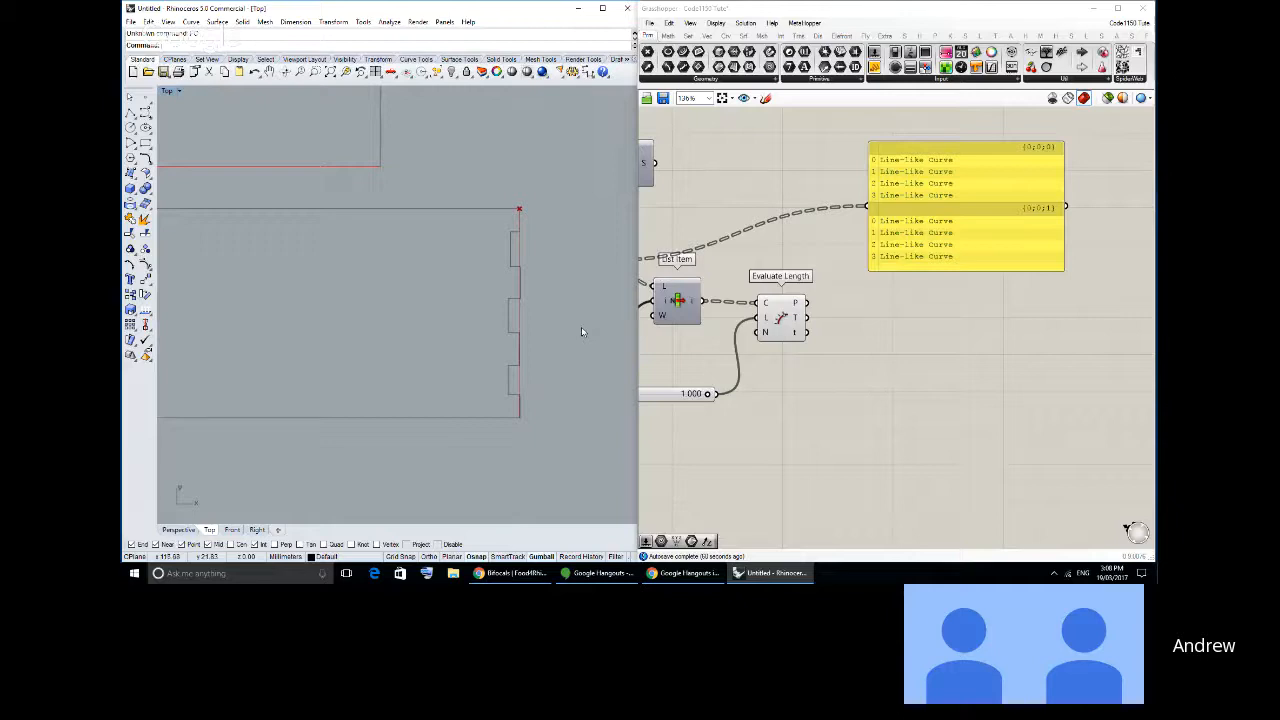
right_drag(529, 330, 542, 329)
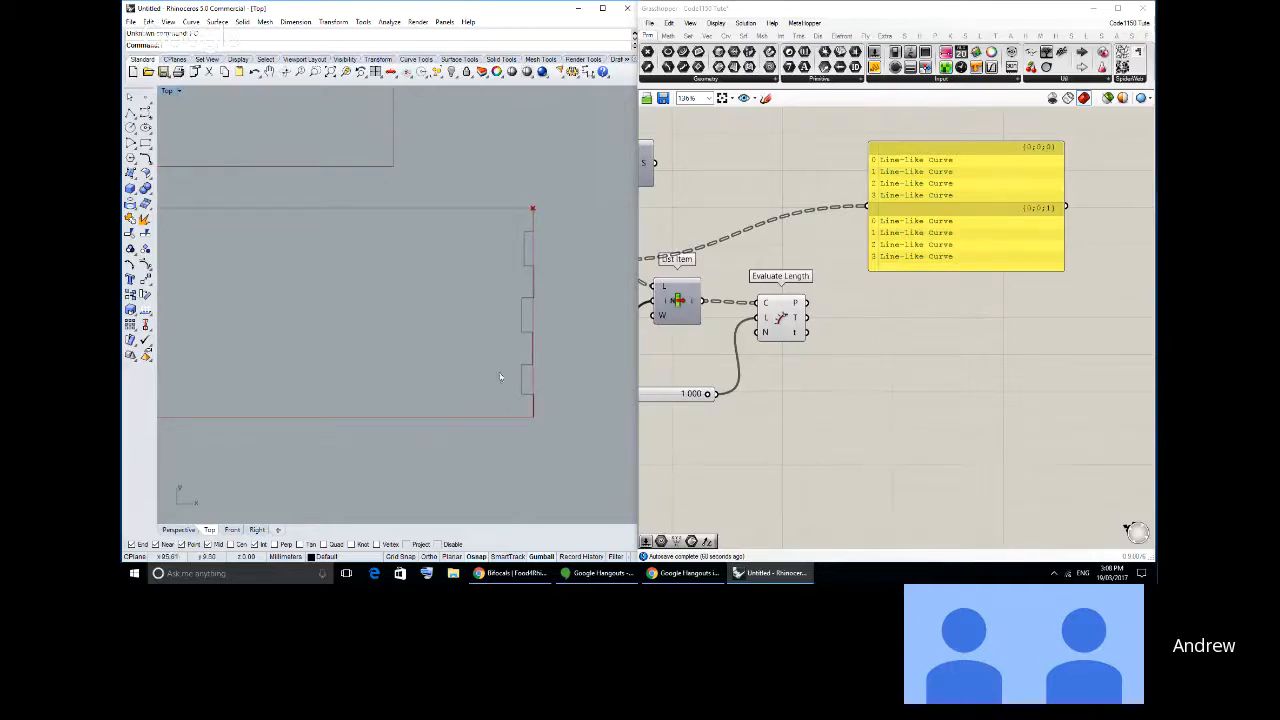
right_drag(560, 309, 519, 300)
- Draw a vertical polyline about 50 mm long beside the lower rectangle and select it
scroll(526, 312, up, 2)
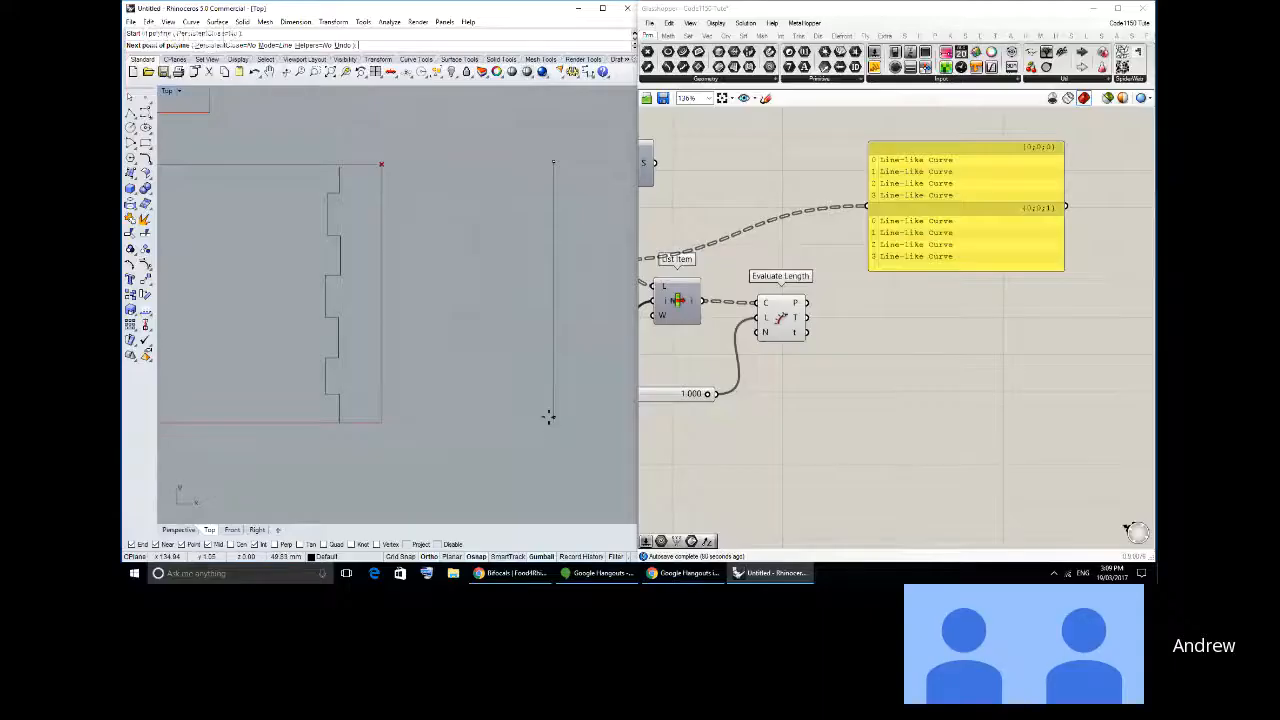
click(597, 423)
right_drag(549, 311, 543, 312)
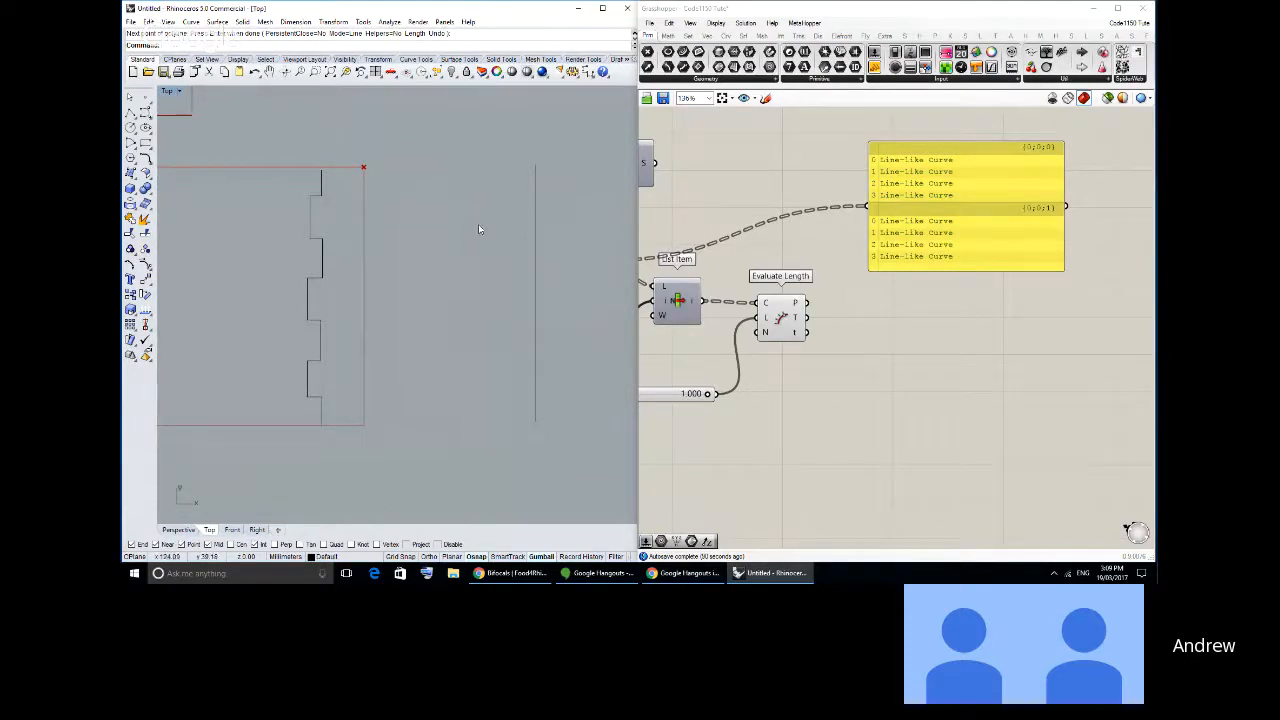
click(533, 207)
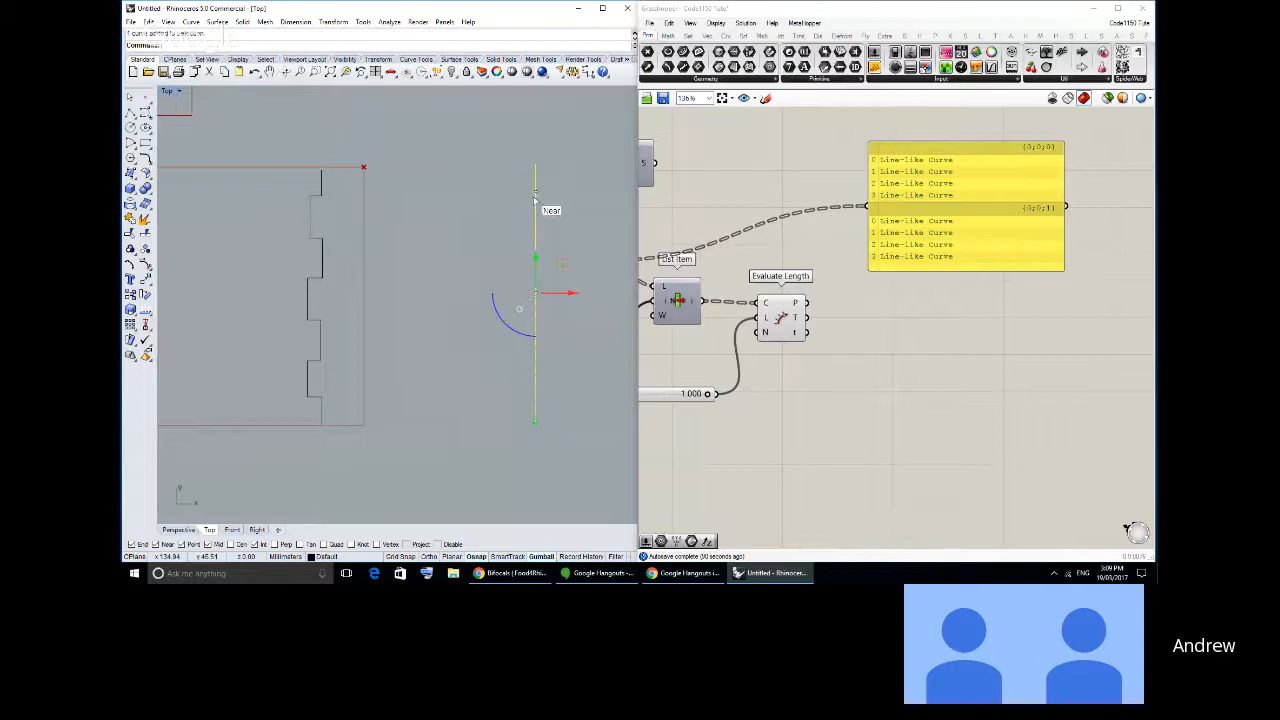
drag(534, 202, 542, 185)
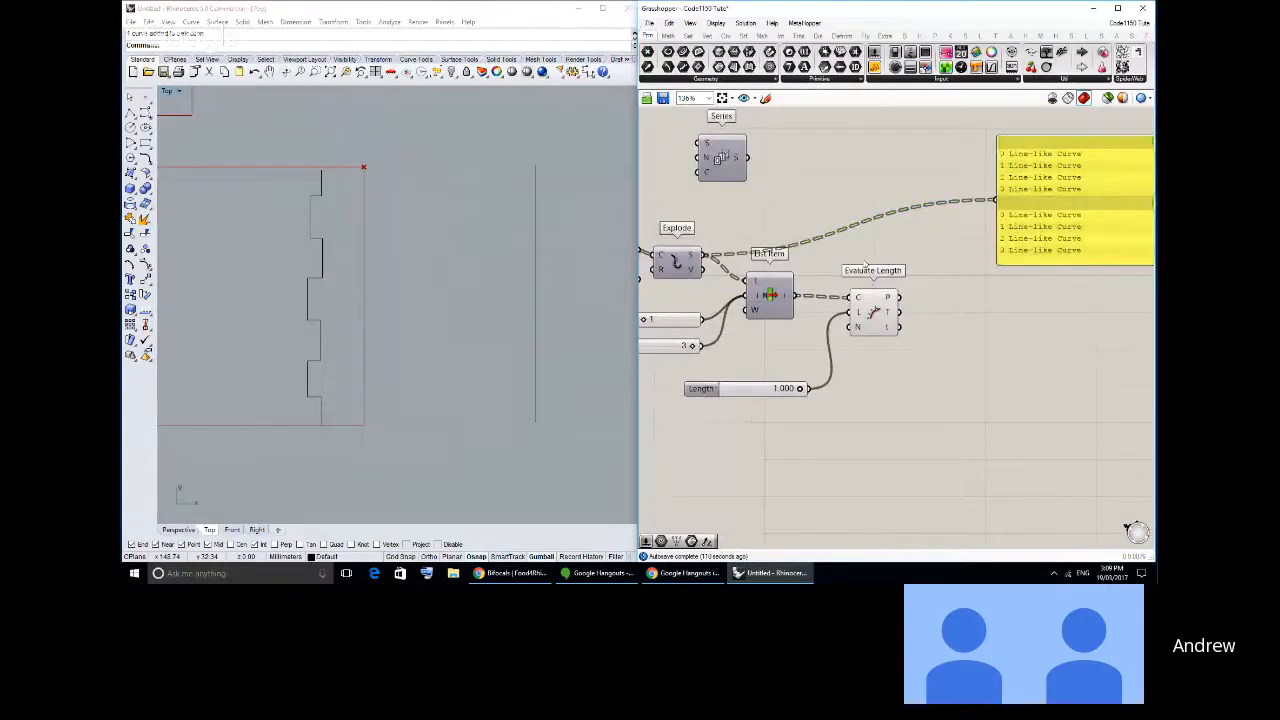
- Add a Shatter component above Evaluate Length in Grasshopper and feed Explode's S output into its C input
click(725, 36)
click(828, 79)
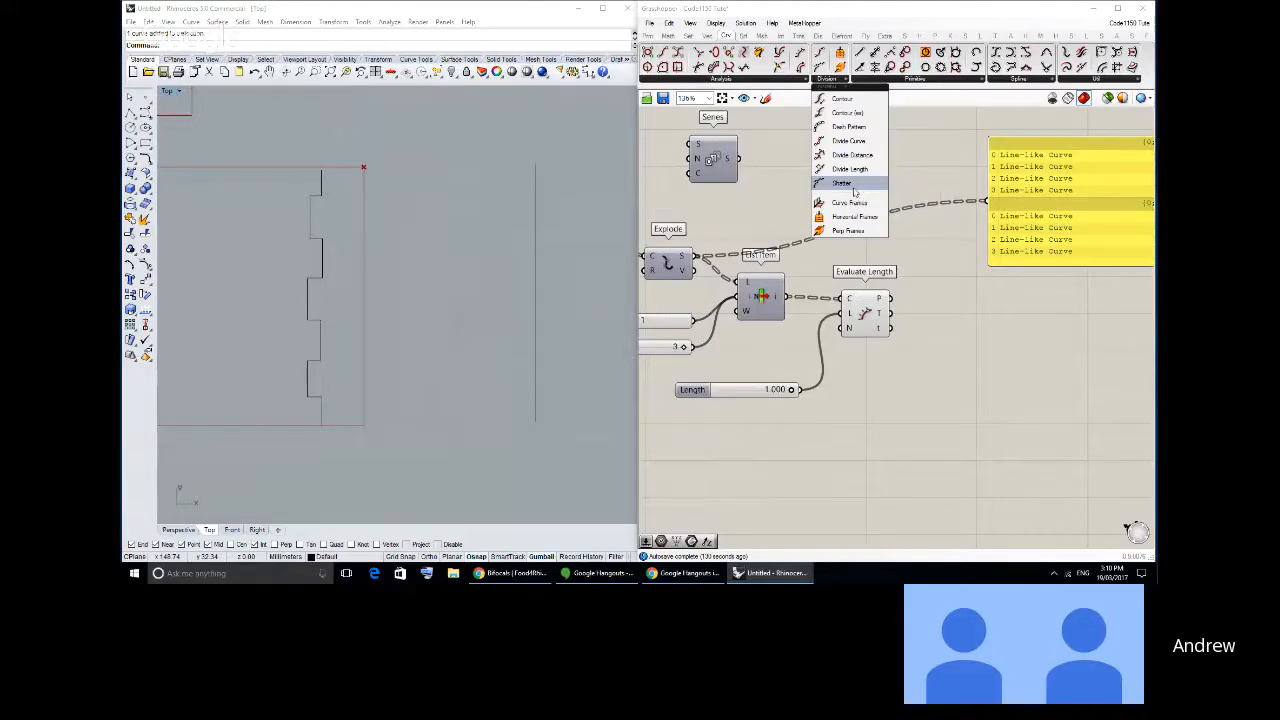
drag(856, 188, 925, 260)
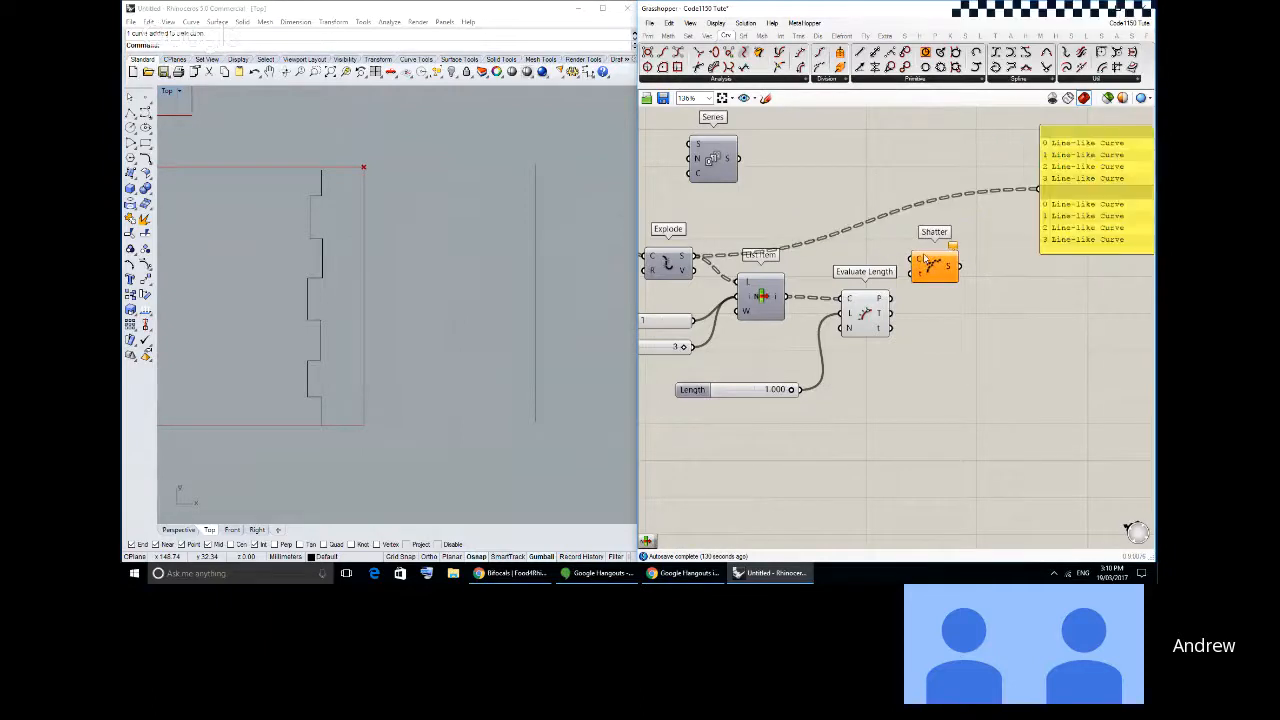
mouse_move(953, 251)
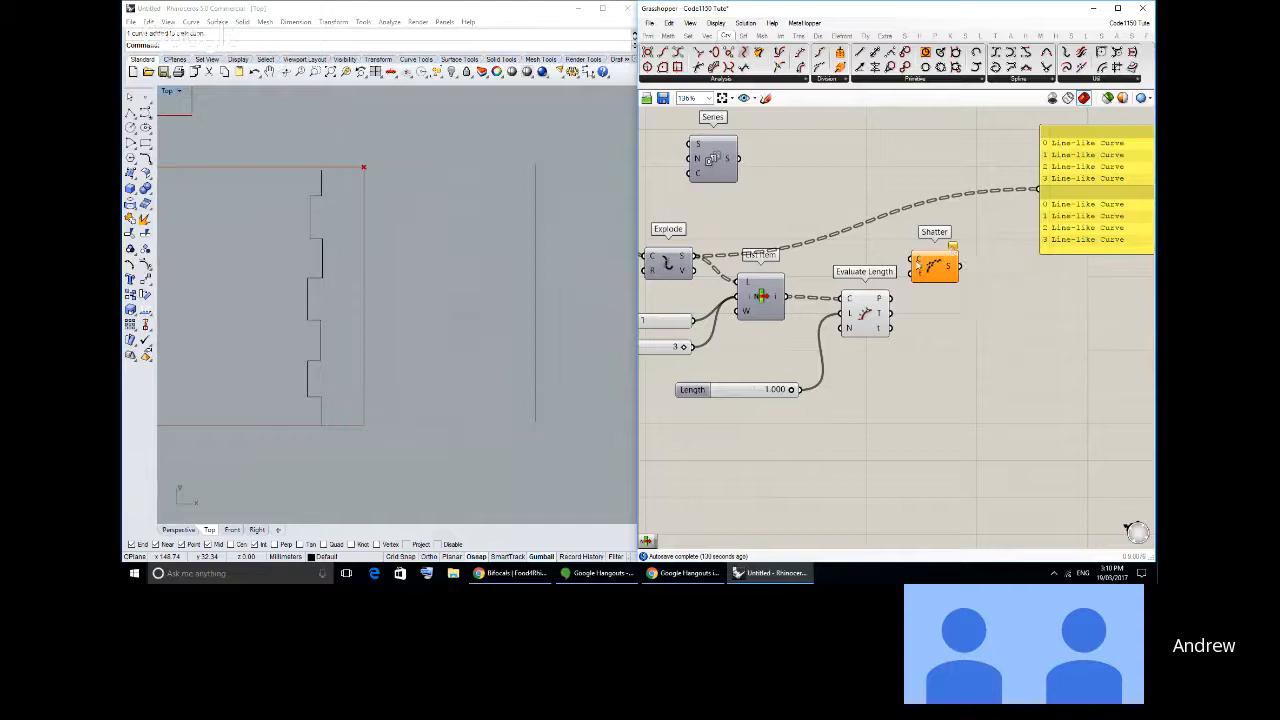
mouse_move(917, 277)
right_drag(933, 325, 902, 309)
click(912, 258)
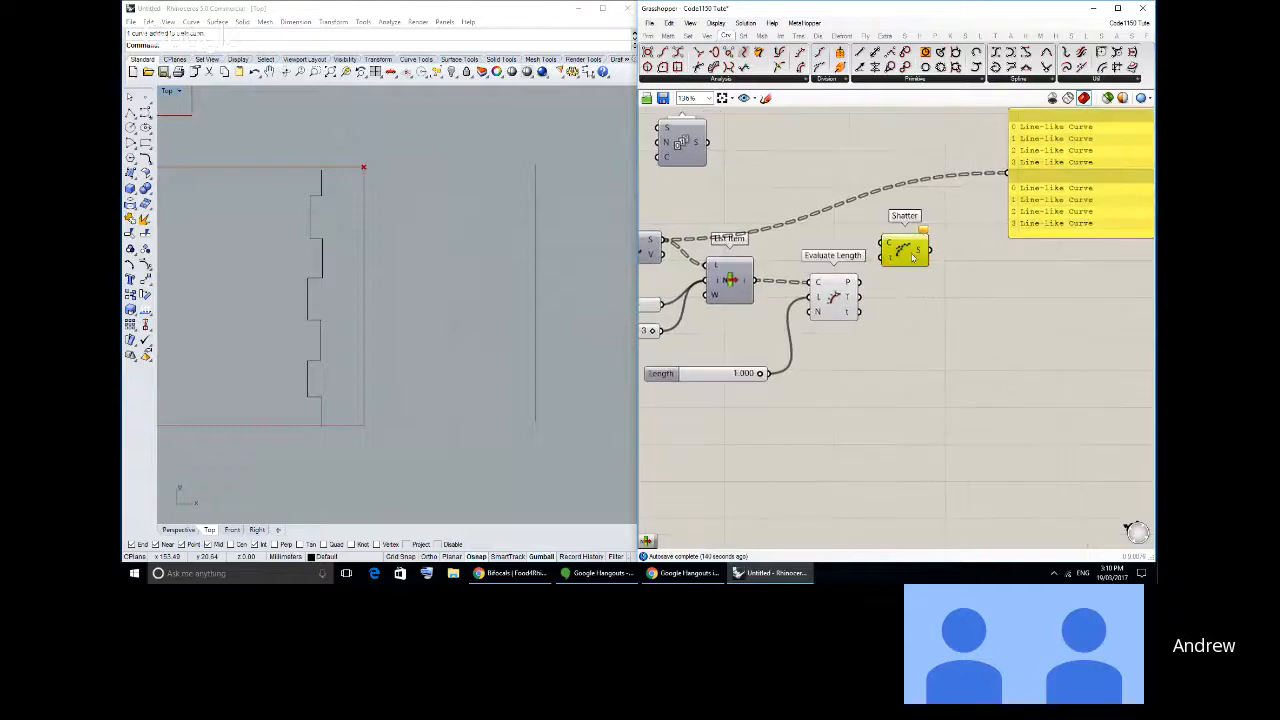
drag(911, 255, 936, 255)
drag(664, 240, 924, 224)
- Attach a Parameters slider with the value 0.250 to Shatter's t input
click(652, 38)
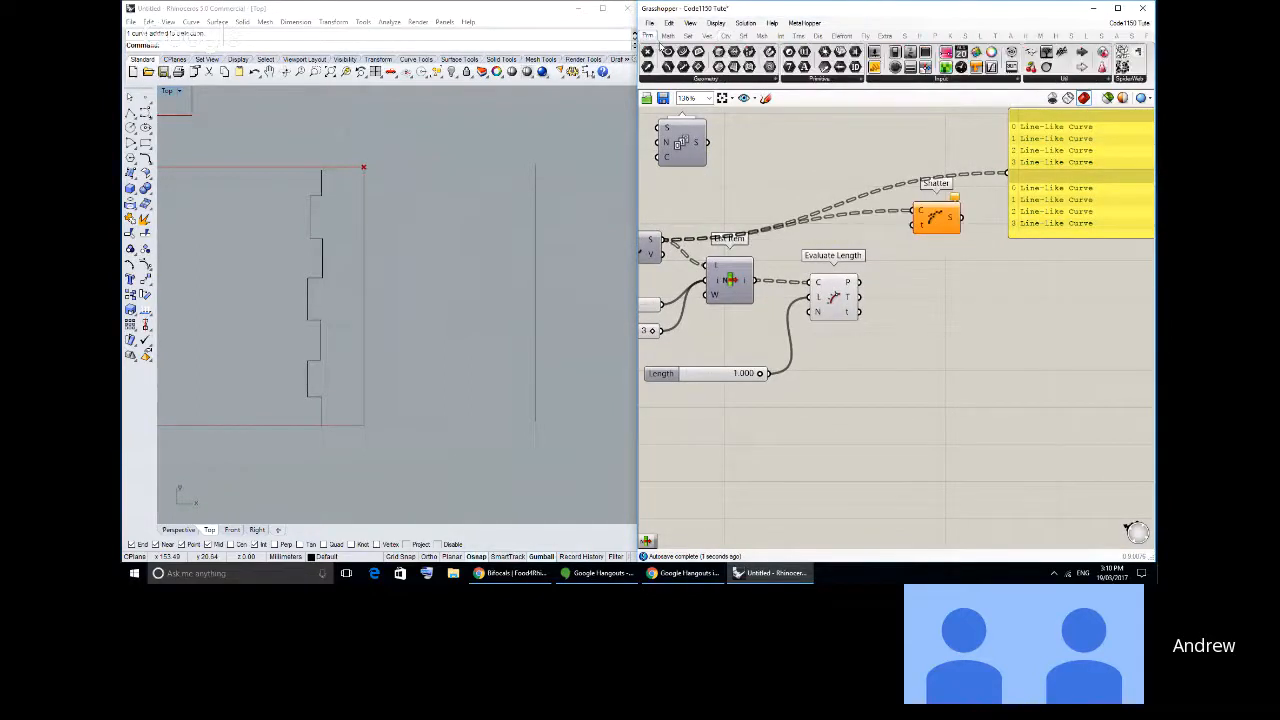
drag(874, 51, 825, 230)
drag(887, 231, 934, 232)
key(ctrl+z)
click(858, 233)
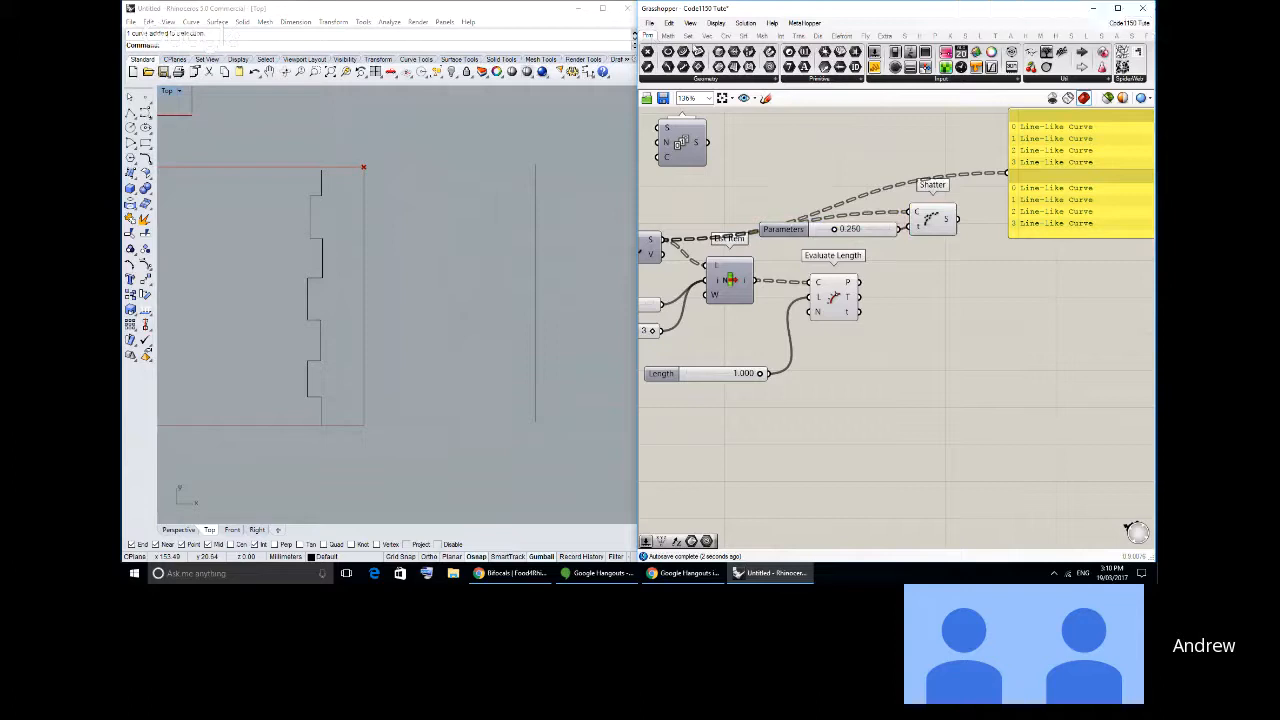
- Add an End Points component fed by Shatter's S output and set the Parameters slider to 1.000
click(688, 37)
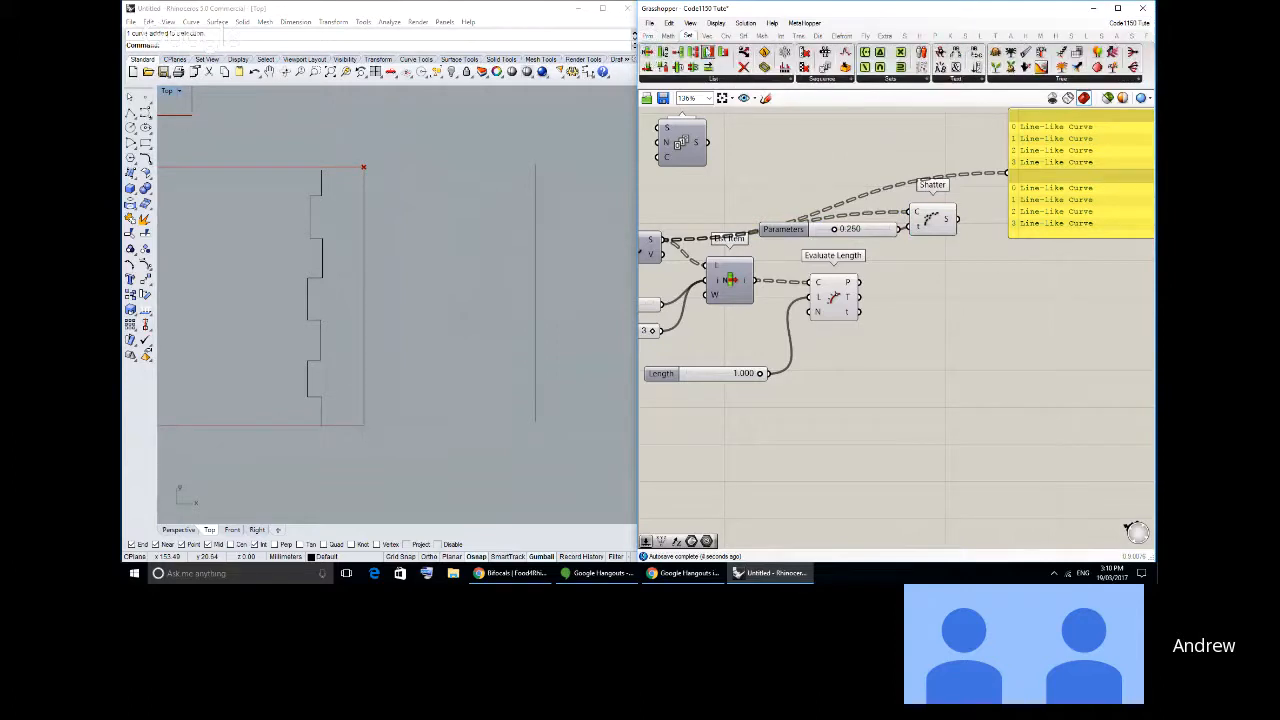
click(730, 36)
drag(678, 52, 990, 262)
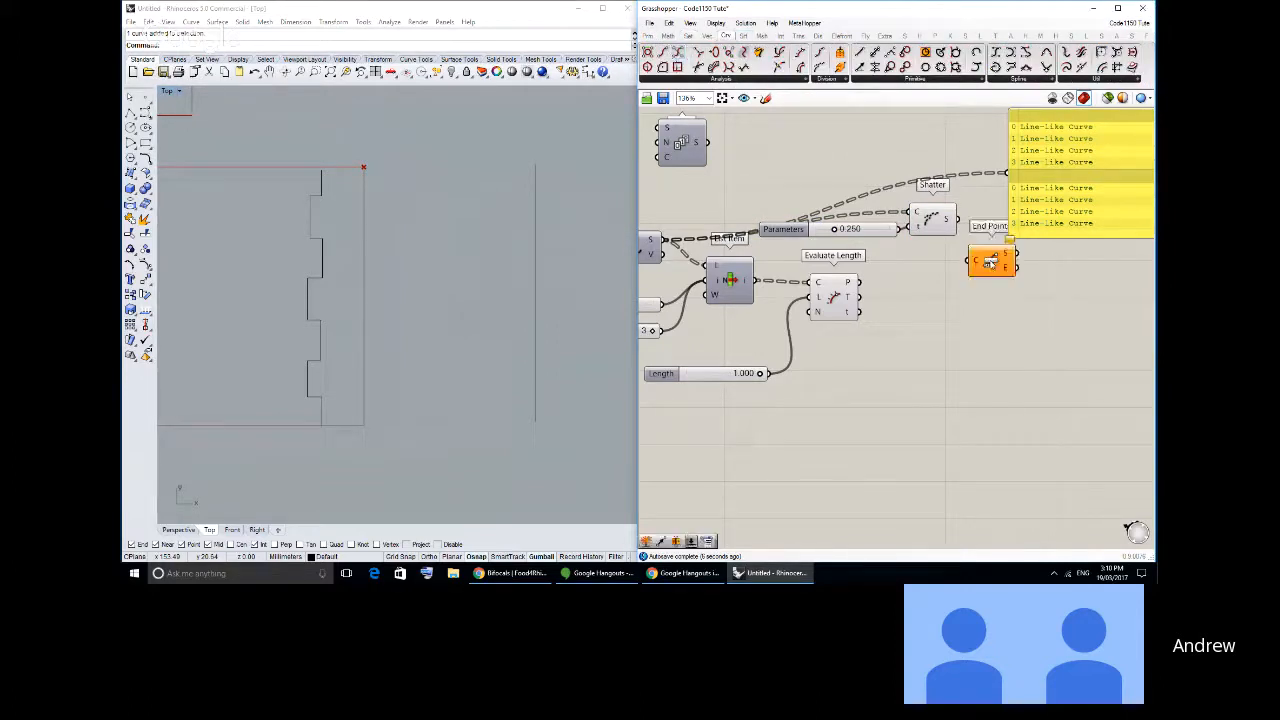
click(987, 256)
drag(957, 218, 967, 251)
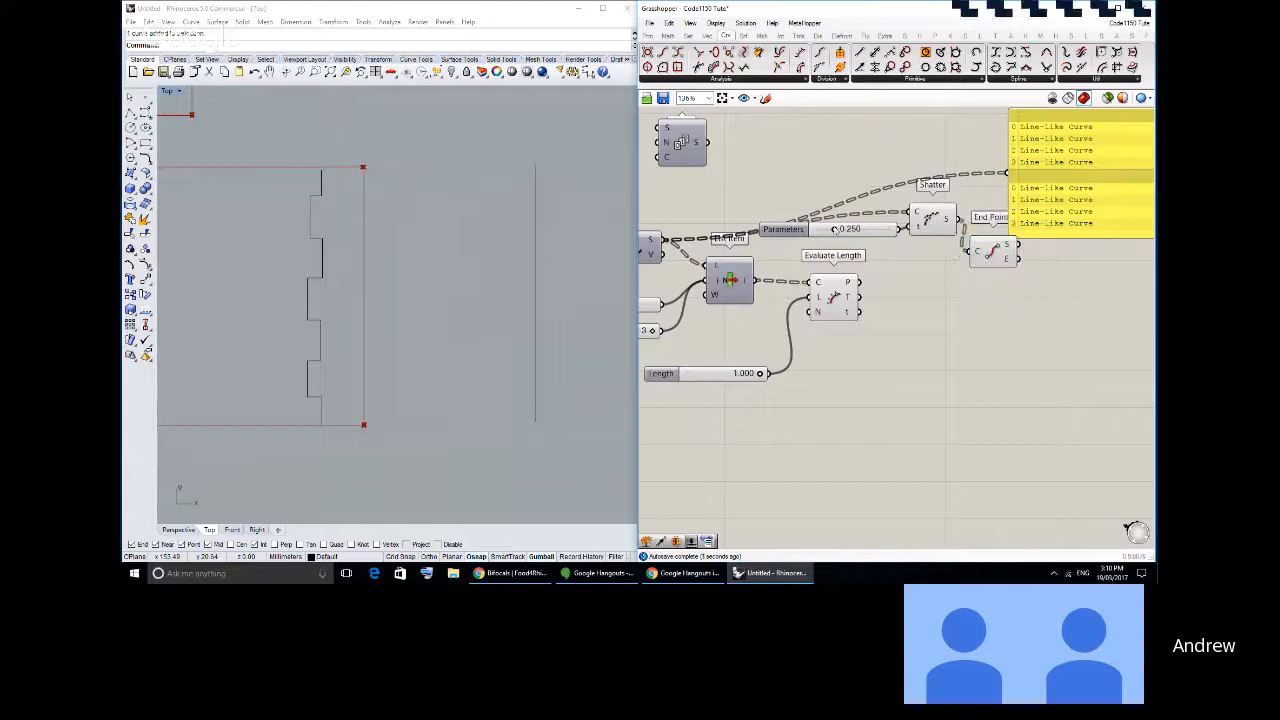
drag(834, 229, 873, 232)
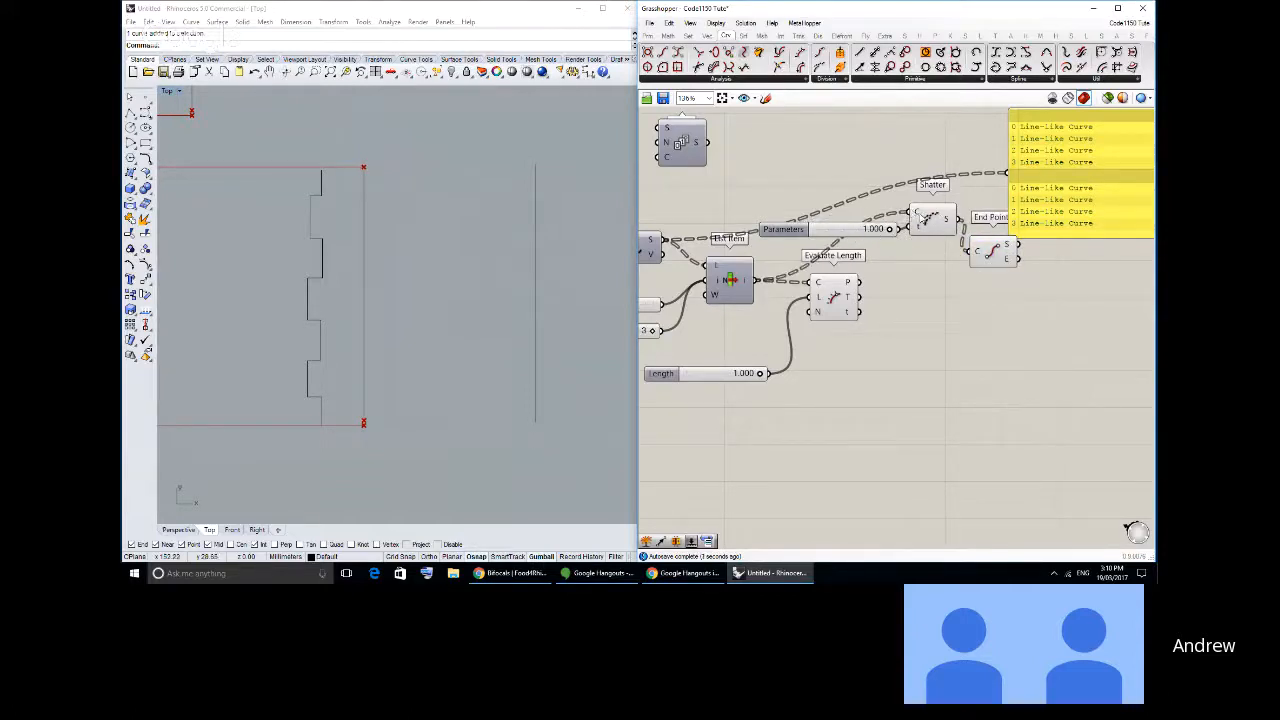
- Reparameterize Shatter's C input and set the Parameters slider to 0.449
right_click(914, 213)
click(922, 349)
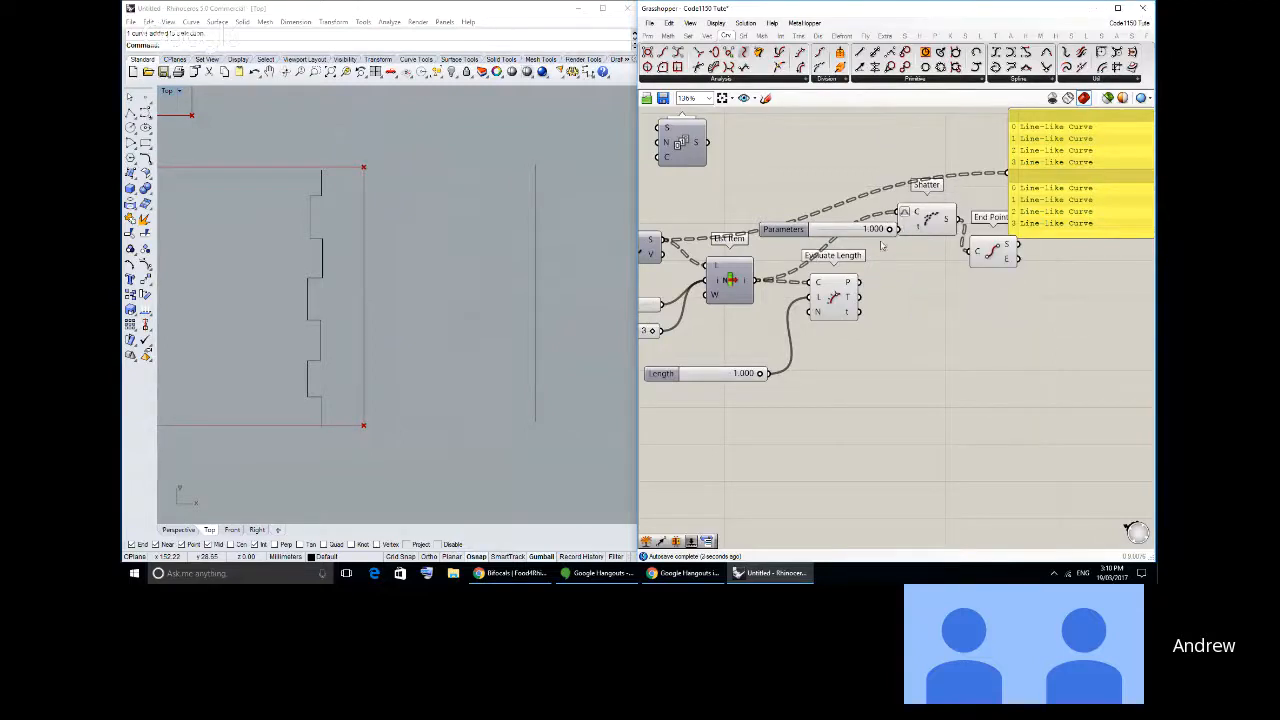
drag(889, 231, 849, 230)
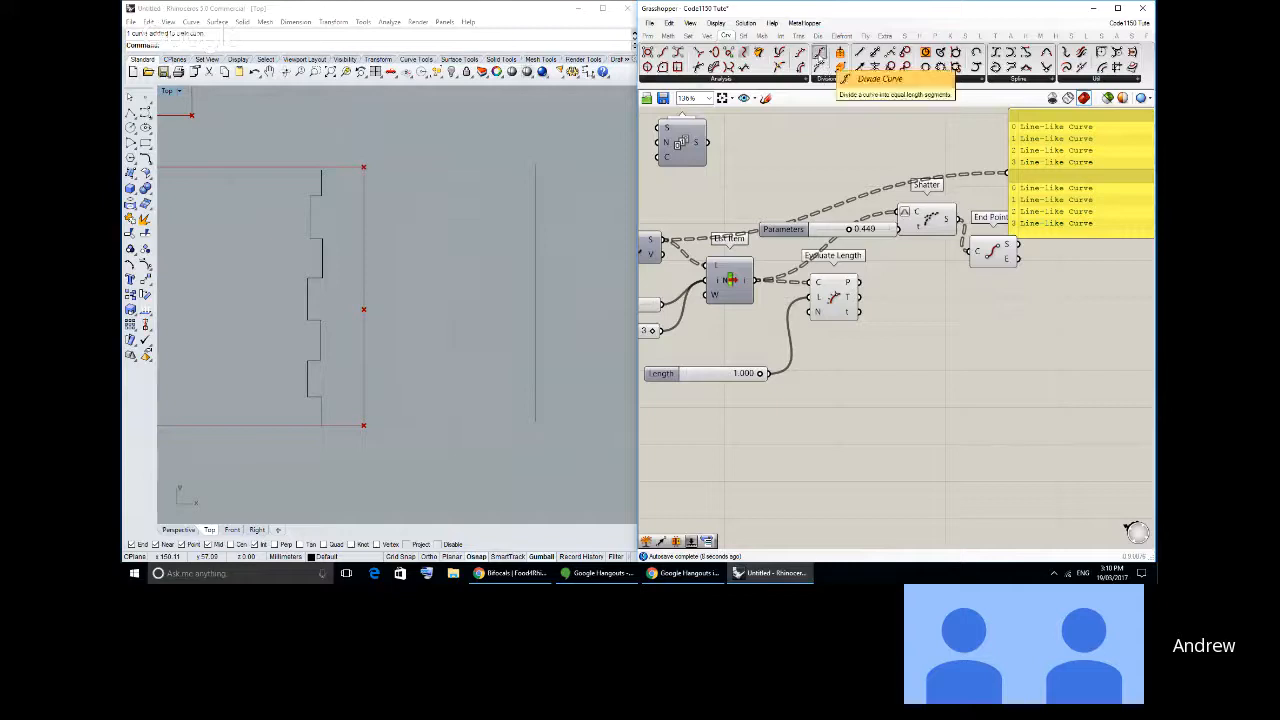
- Add a Divide Curve component fed by List Item's output and feed its P output into the yellow panel
drag(818, 58, 855, 160)
click(678, 223)
right_drag(678, 223, 690, 232)
drag(767, 289, 1020, 181)
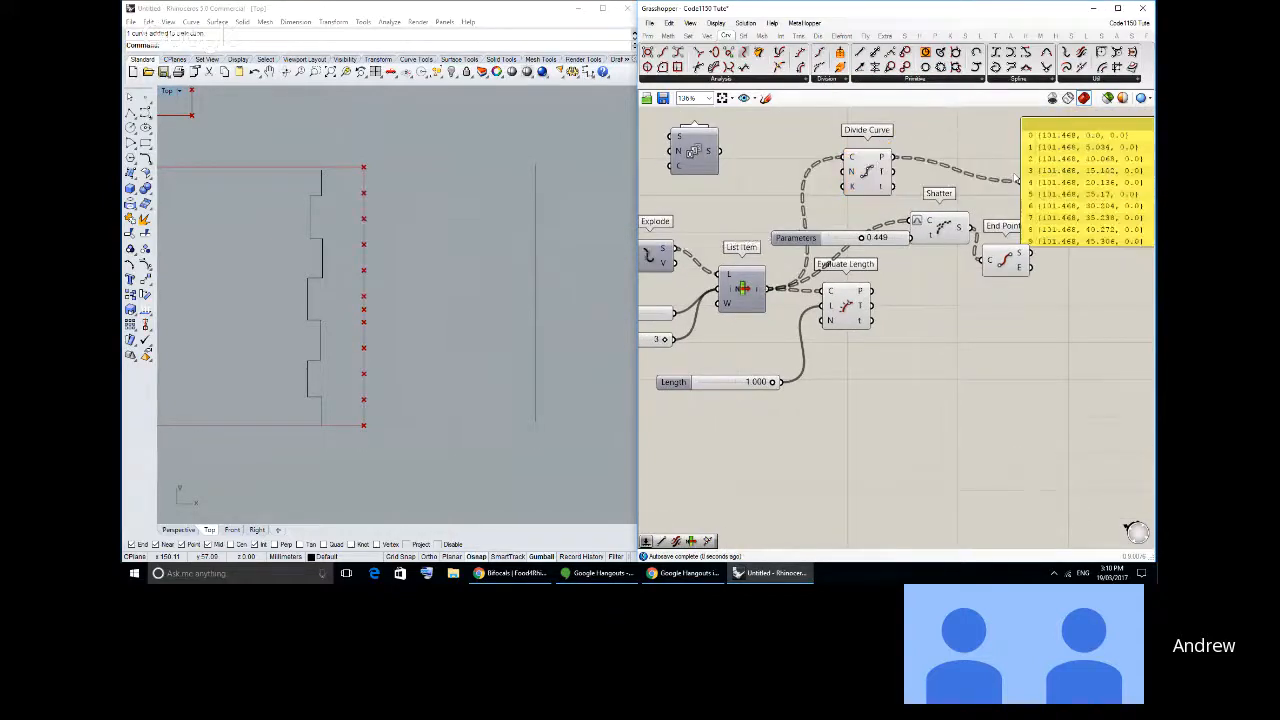
- Reposition the panel beside Shatter, remove the End Points component and feed Shatter's S output into the panel
right_drag(1122, 208, 920, 229)
drag(920, 229, 962, 209)
drag(946, 256, 944, 348)
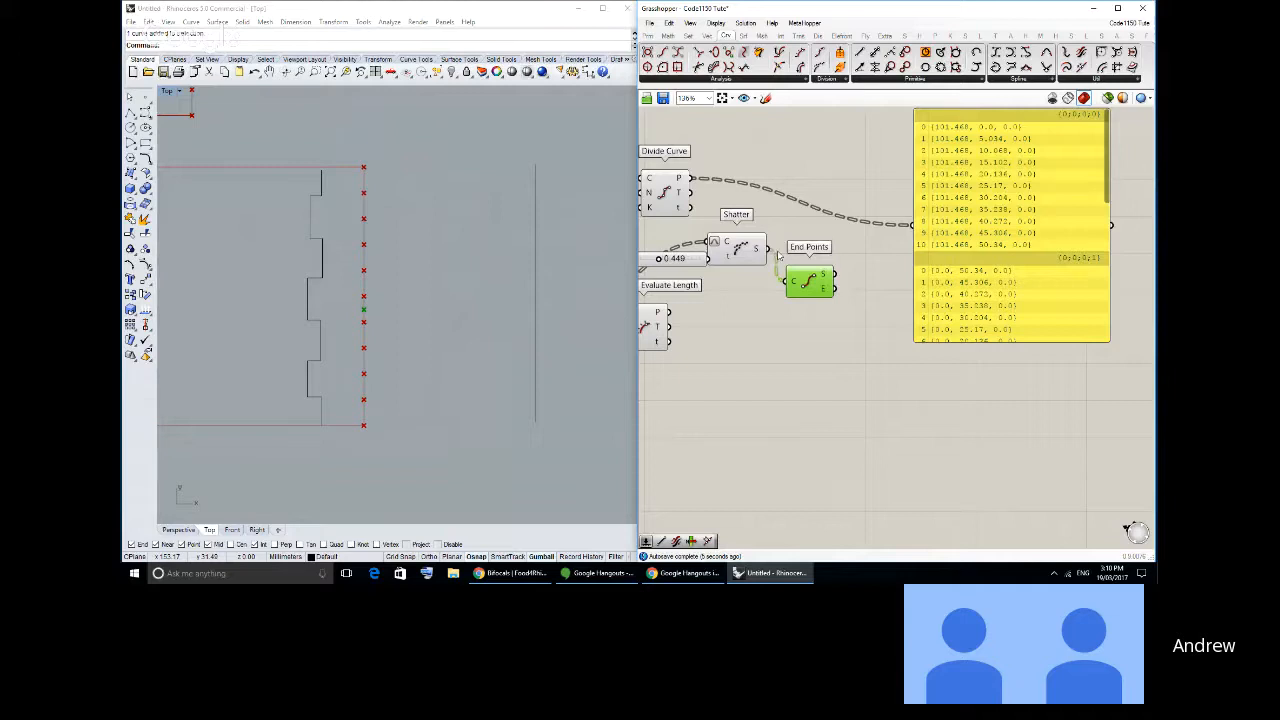
drag(757, 248, 914, 225)
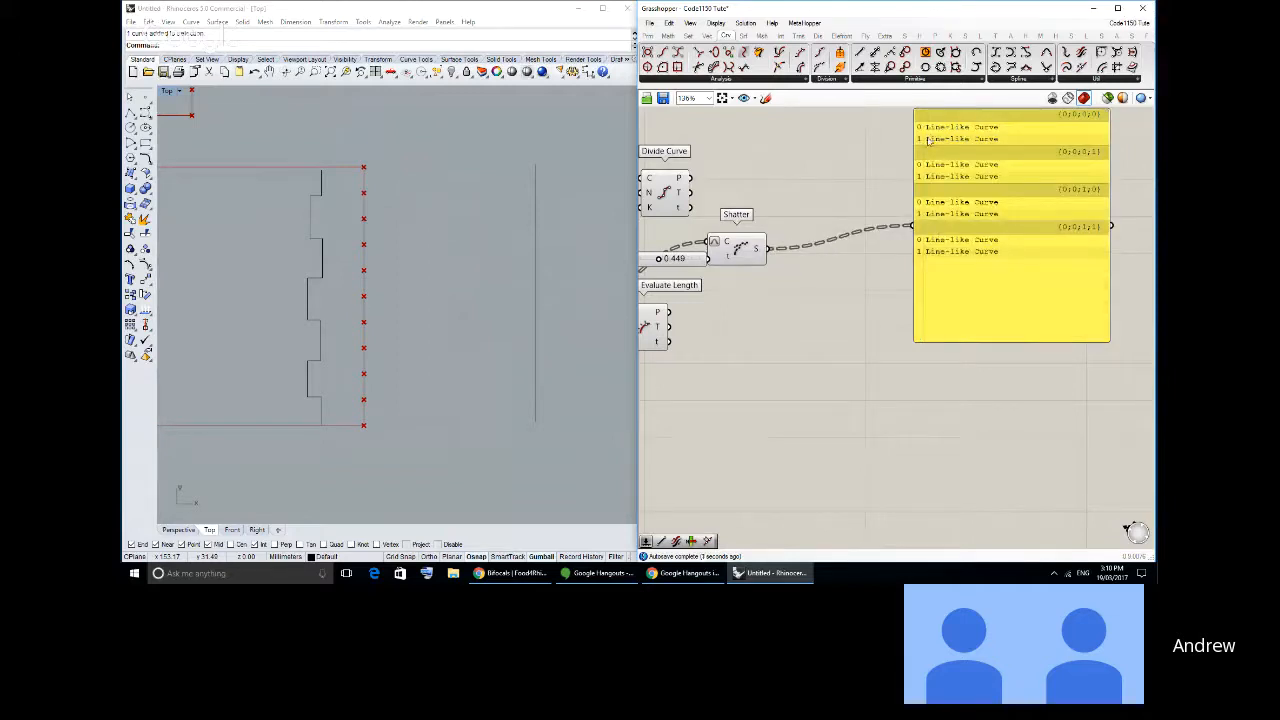
right_drag(929, 140, 998, 199)
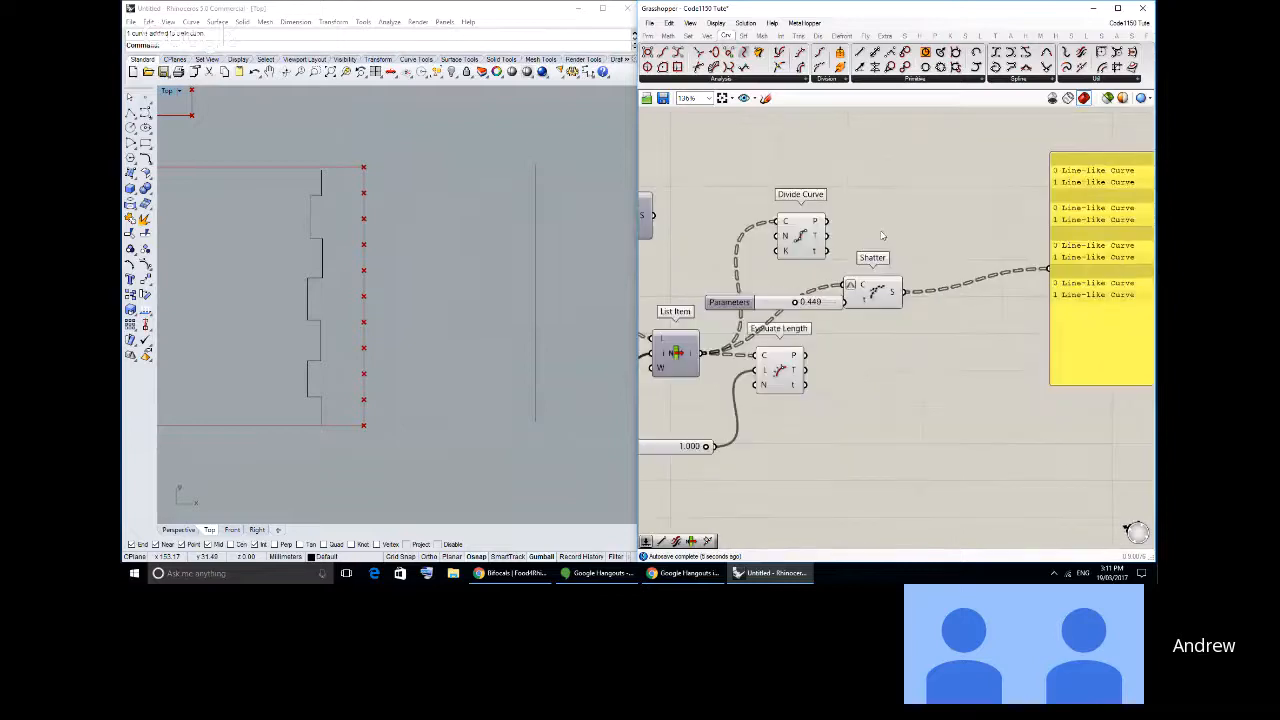
- Delete the Divide Curve component and the Parameters slider, and move Shatter farther from List Item
click(797, 240)
key(Delete)
drag(875, 292, 962, 279)
click(845, 335)
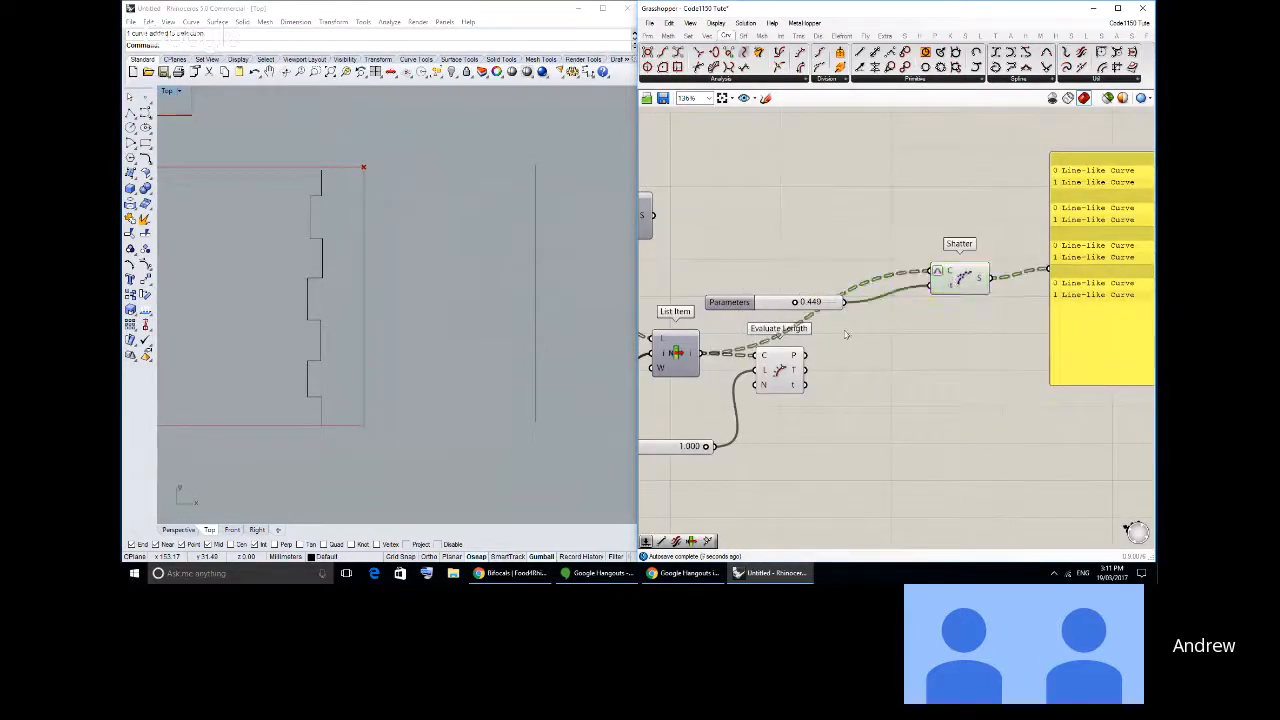
drag(818, 304, 866, 293)
click(859, 297)
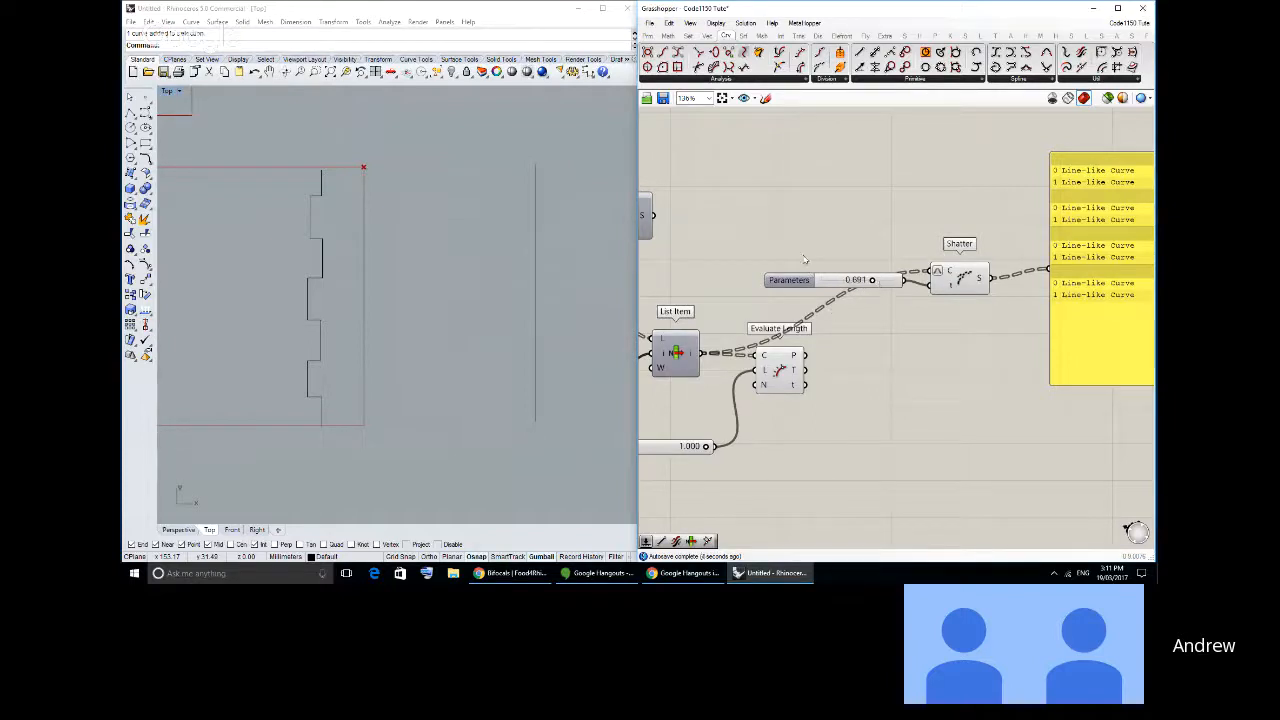
click(808, 290)
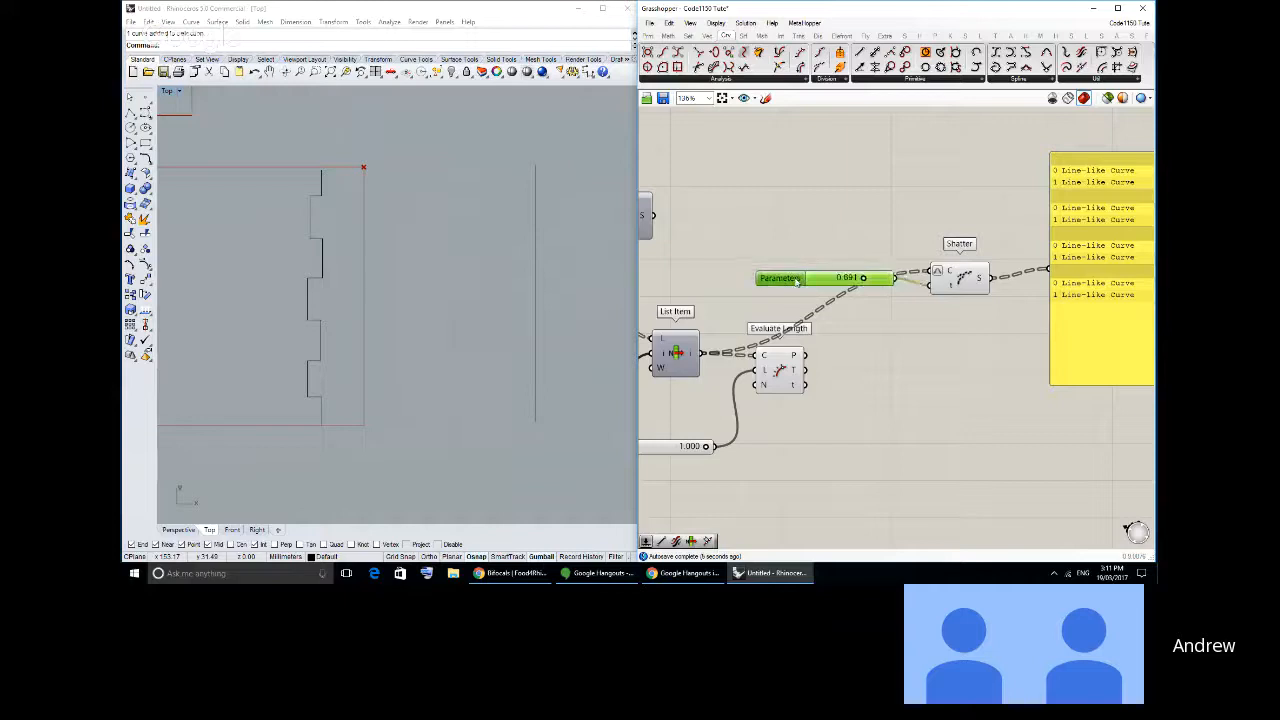
key(Delete)
- Add a Range component from the Sequence group between List Item and Shatter
click(688, 35)
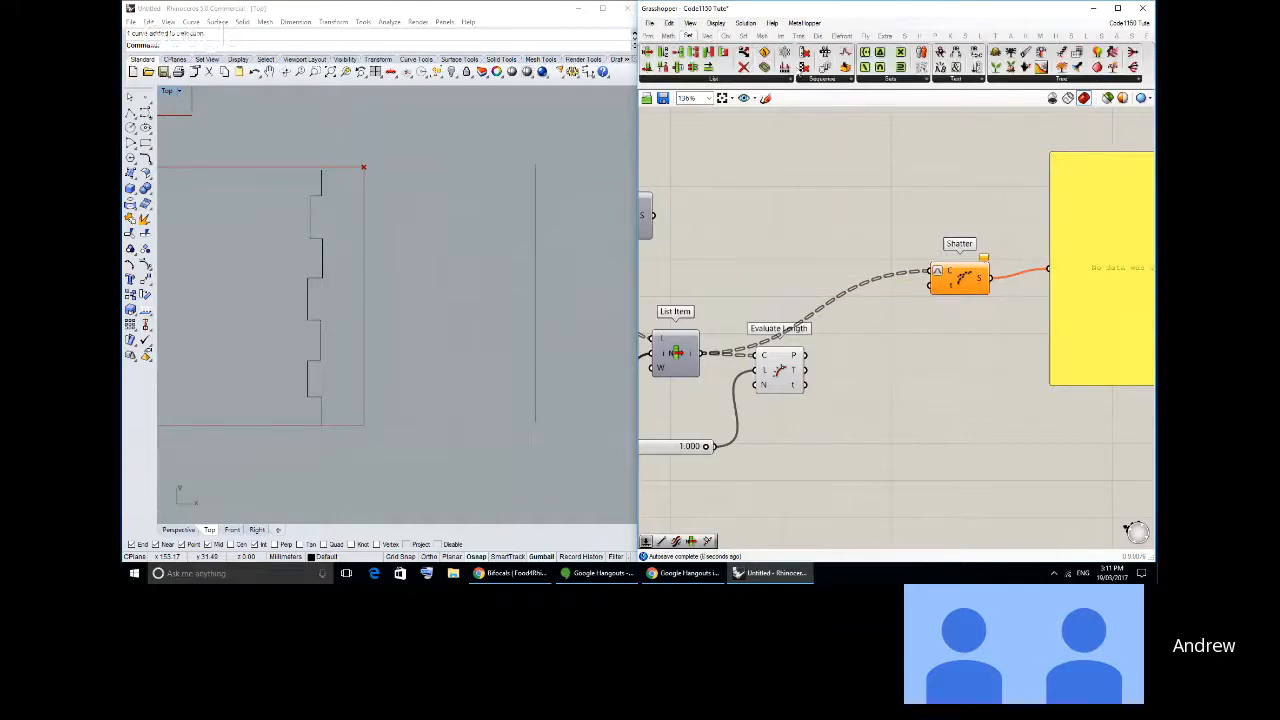
click(672, 36)
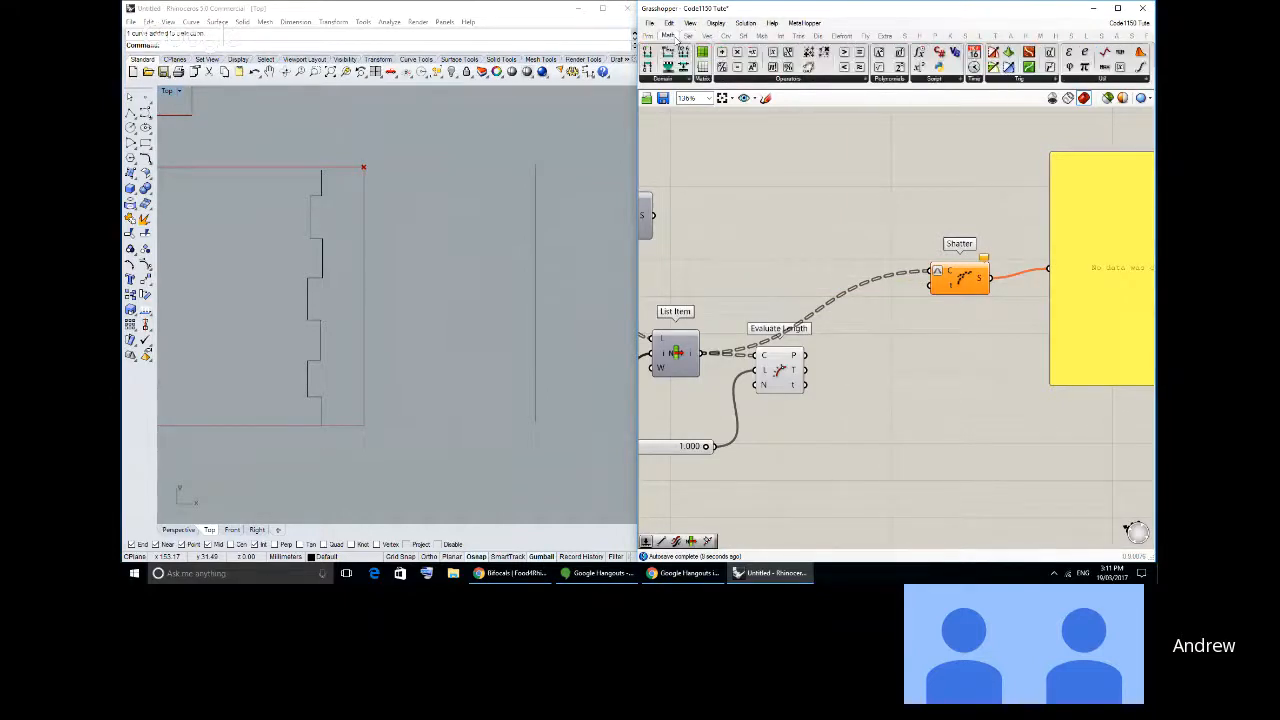
click(707, 36)
click(688, 35)
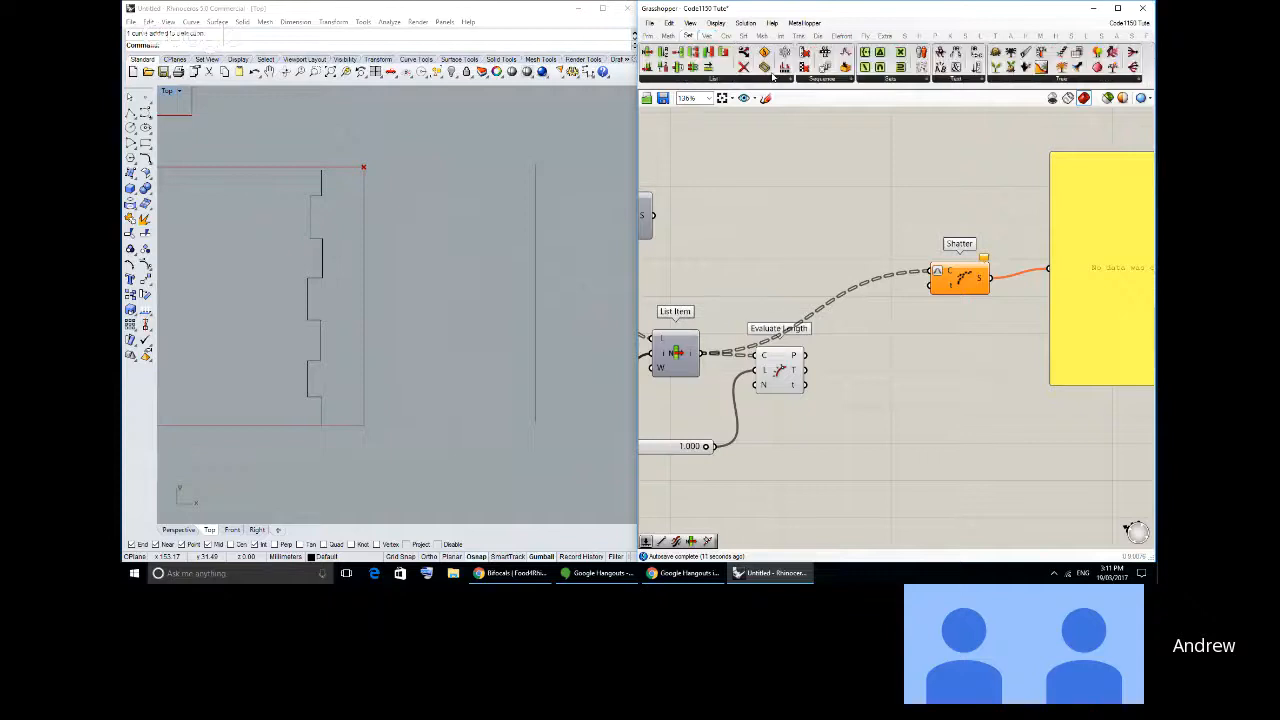
click(820, 79)
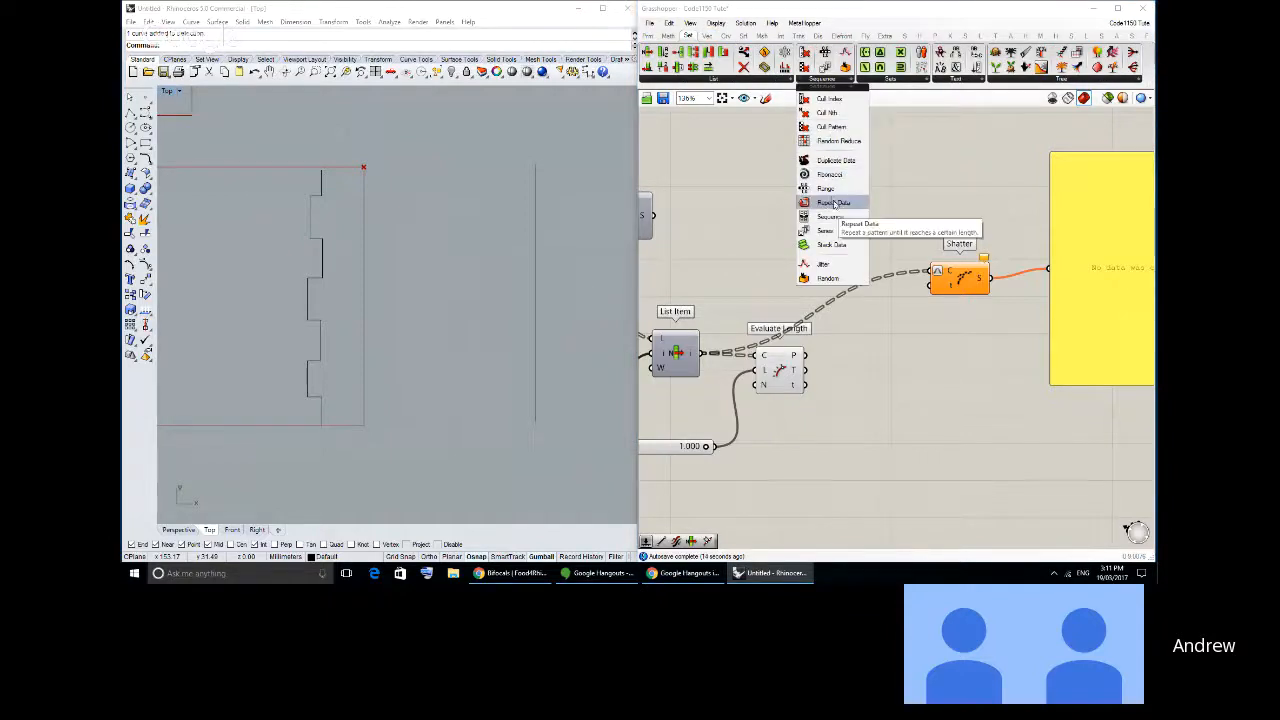
drag(831, 196, 872, 288)
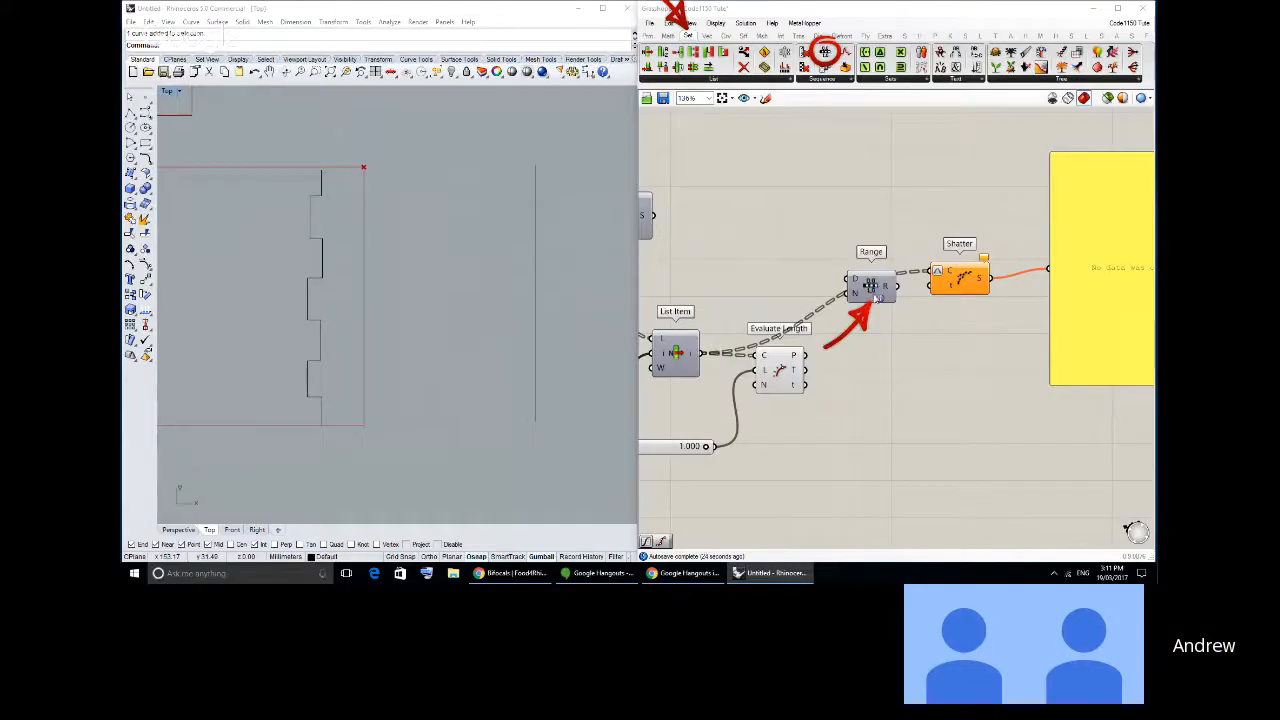
- Place the Series and Range components together above Shatter and duplicate the panel above the existing one
right_drag(836, 293, 981, 278)
drag(1010, 275, 768, 265)
drag(846, 277, 774, 213)
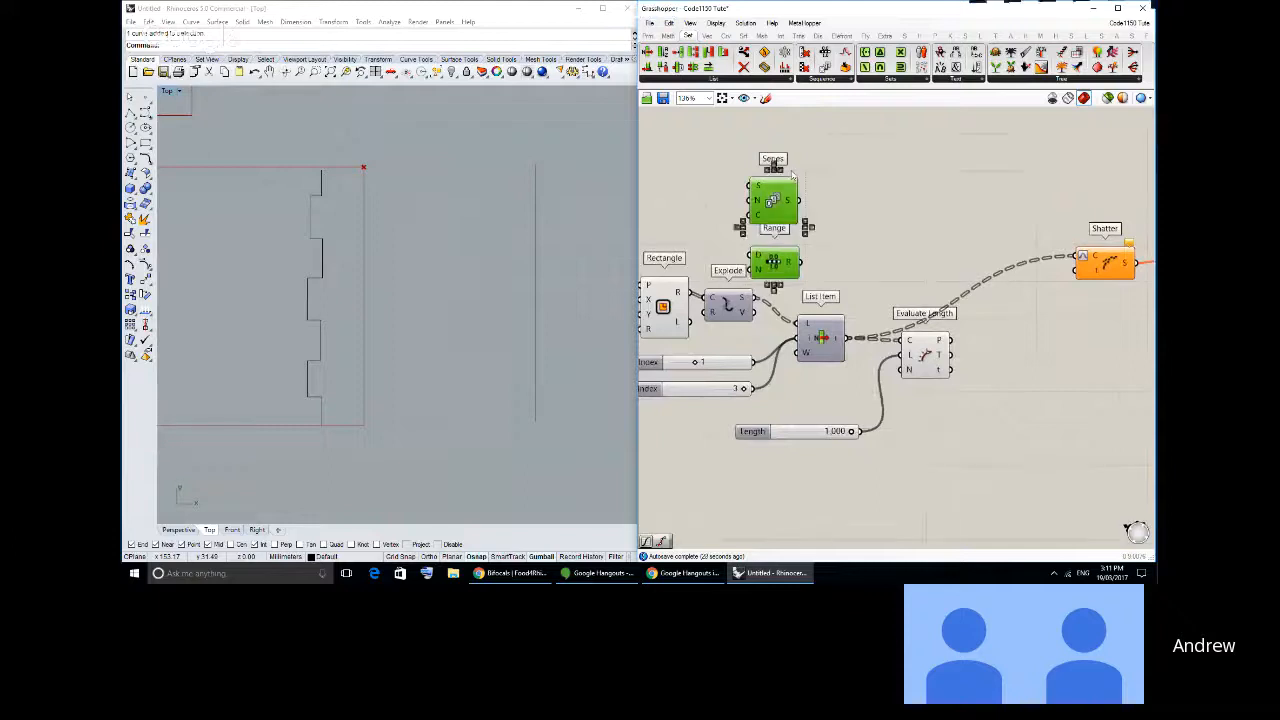
right_drag(774, 213, 709, 237)
drag(709, 237, 957, 182)
right_drag(1005, 206, 795, 223)
drag(1019, 295, 1020, 203)
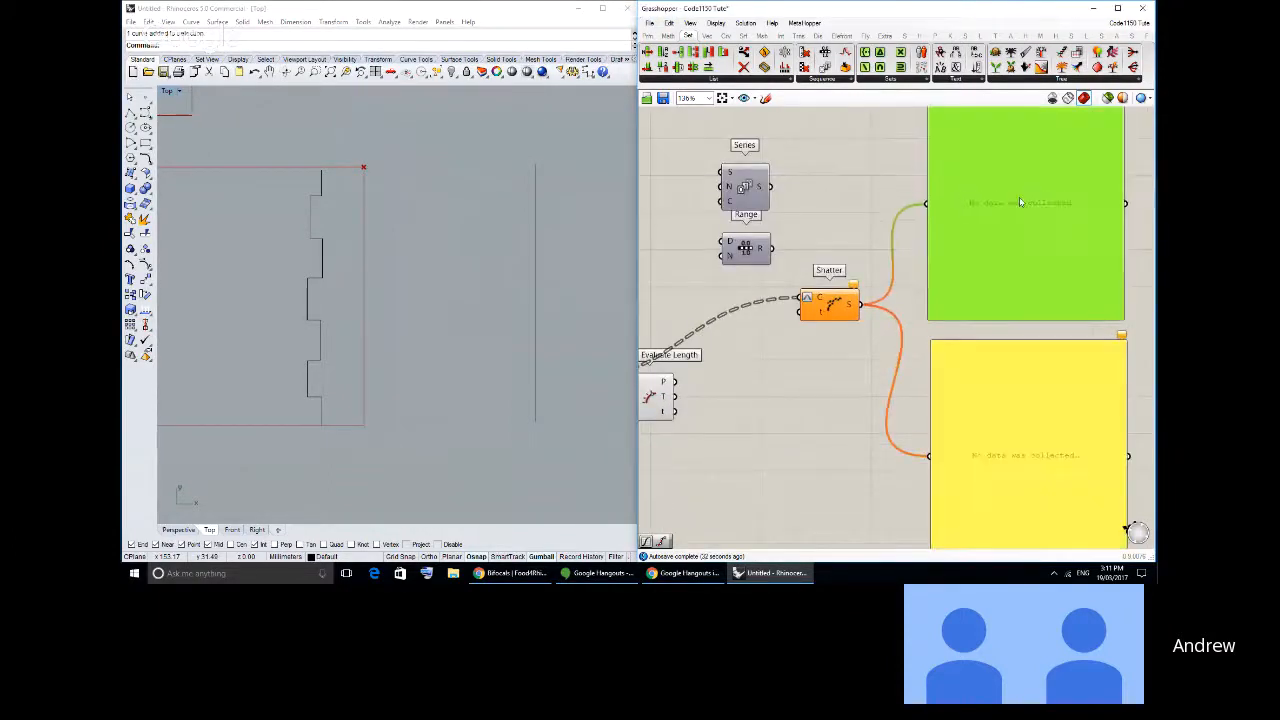
- Feed Series' S output into the upper panel and set the Series start number to 0
right_drag(736, 202, 741, 243)
click(741, 243)
drag(741, 243, 930, 243)
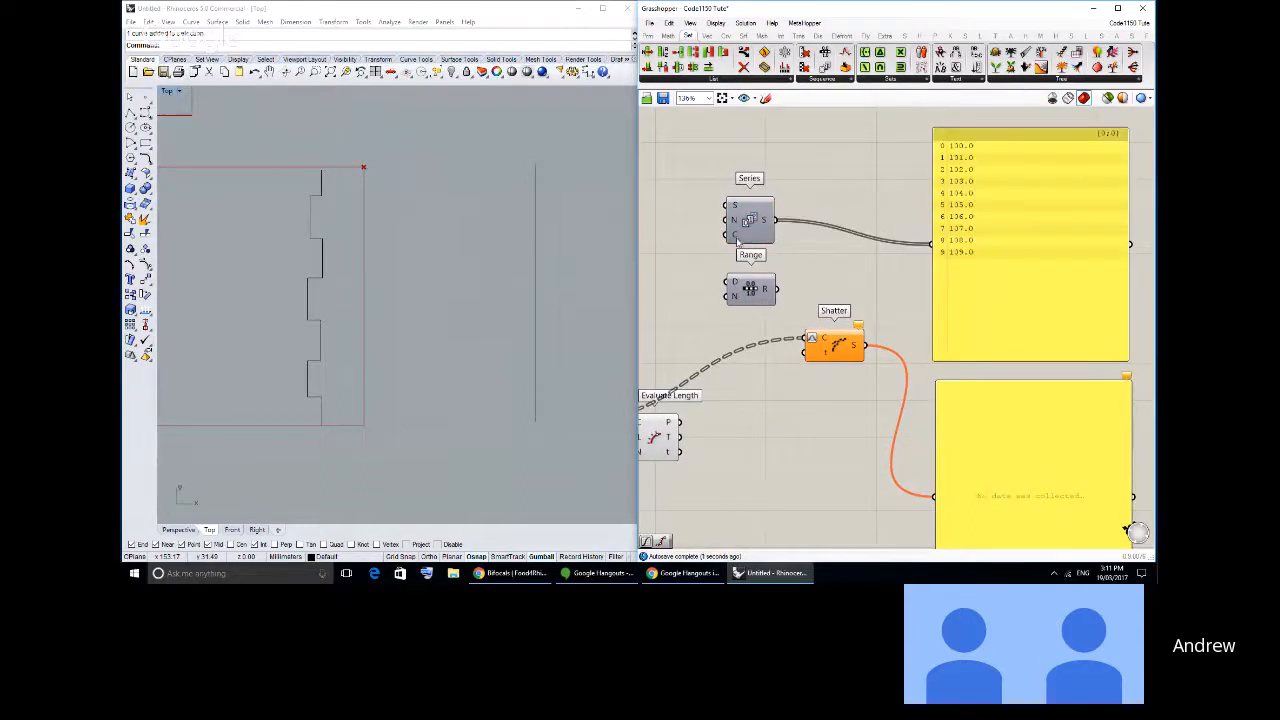
right_click(733, 208)
mouse_move(800, 312)
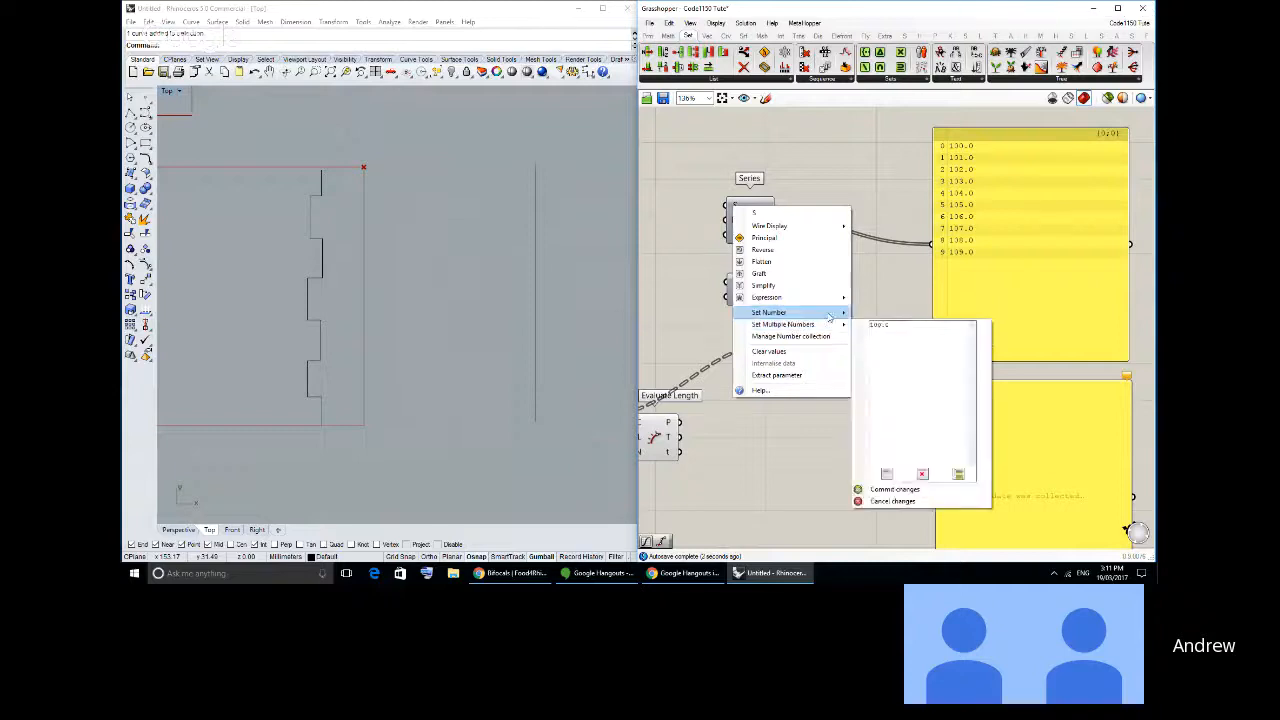
text(1)
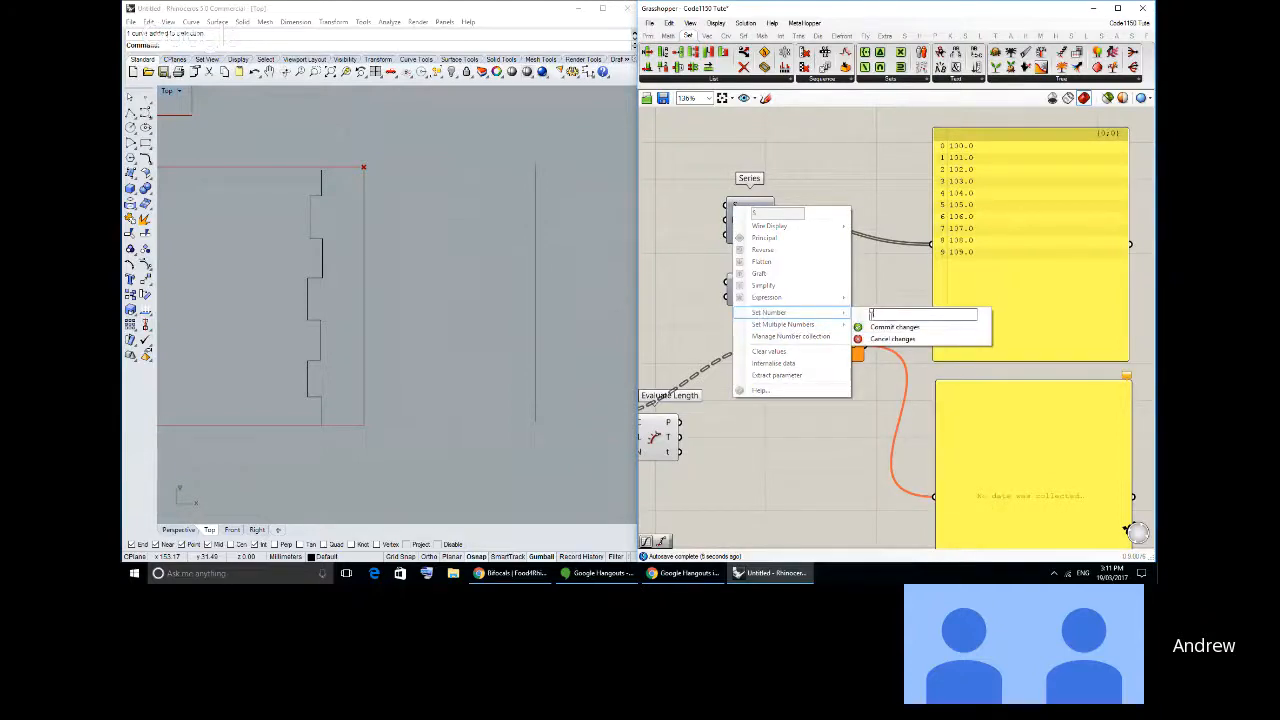
click(894, 327)
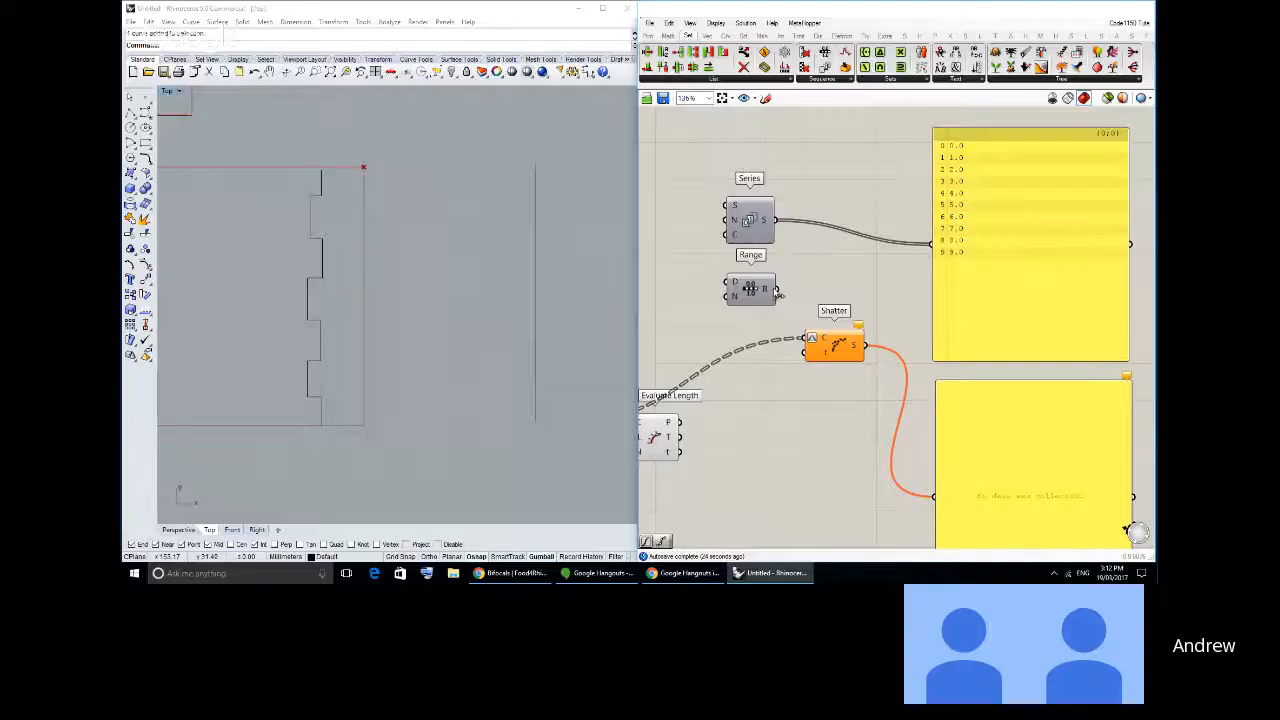
- Replace the upper panel's input with Range's R output
drag(776, 289, 931, 247)
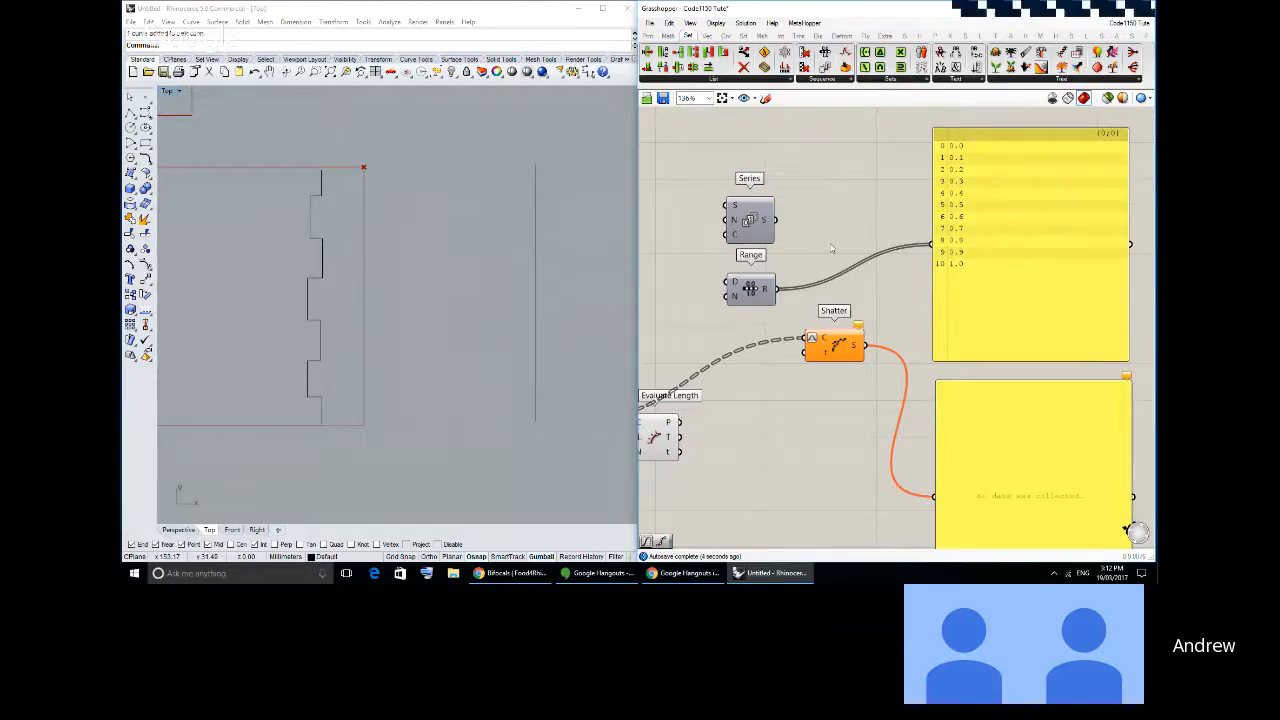
mouse_move(927, 245)
right_down()
mouse_move(1017, 230)
mouse_move(931, 247)
right_up()
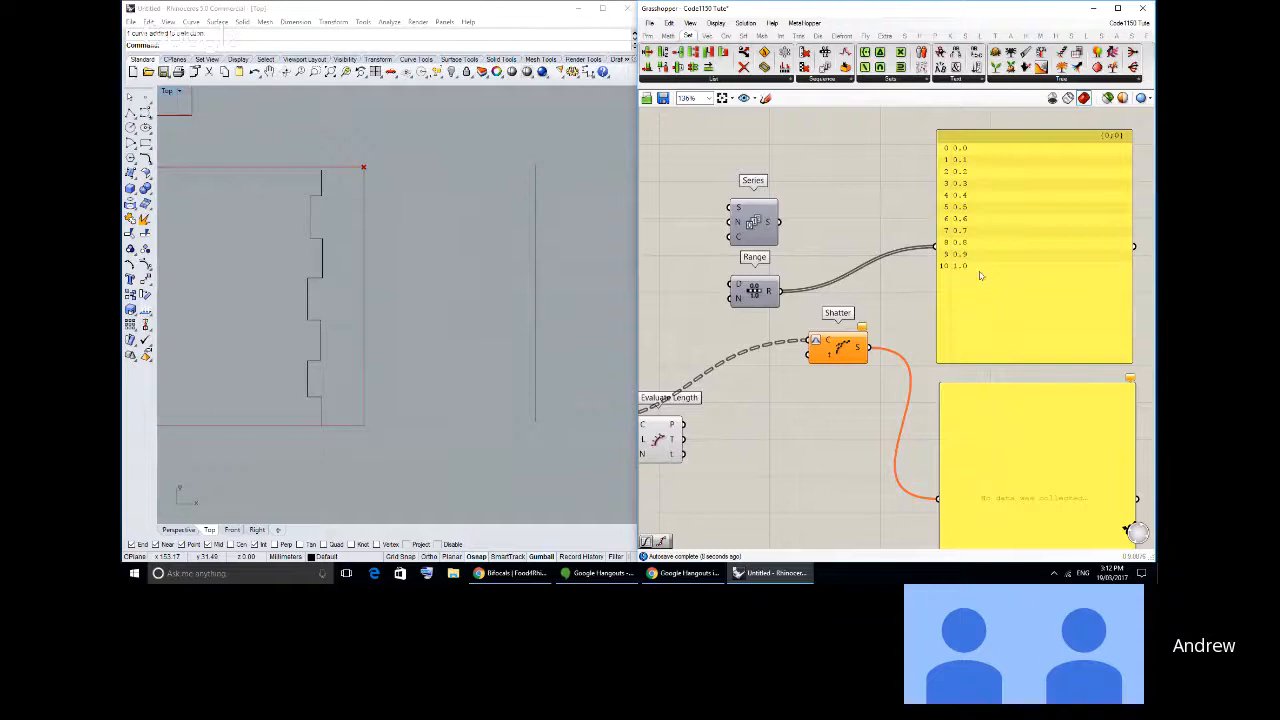
right_drag(729, 216, 805, 192)
- Add a number slider with a maximum of 50 and connect it to Range's N input
click(648, 36)
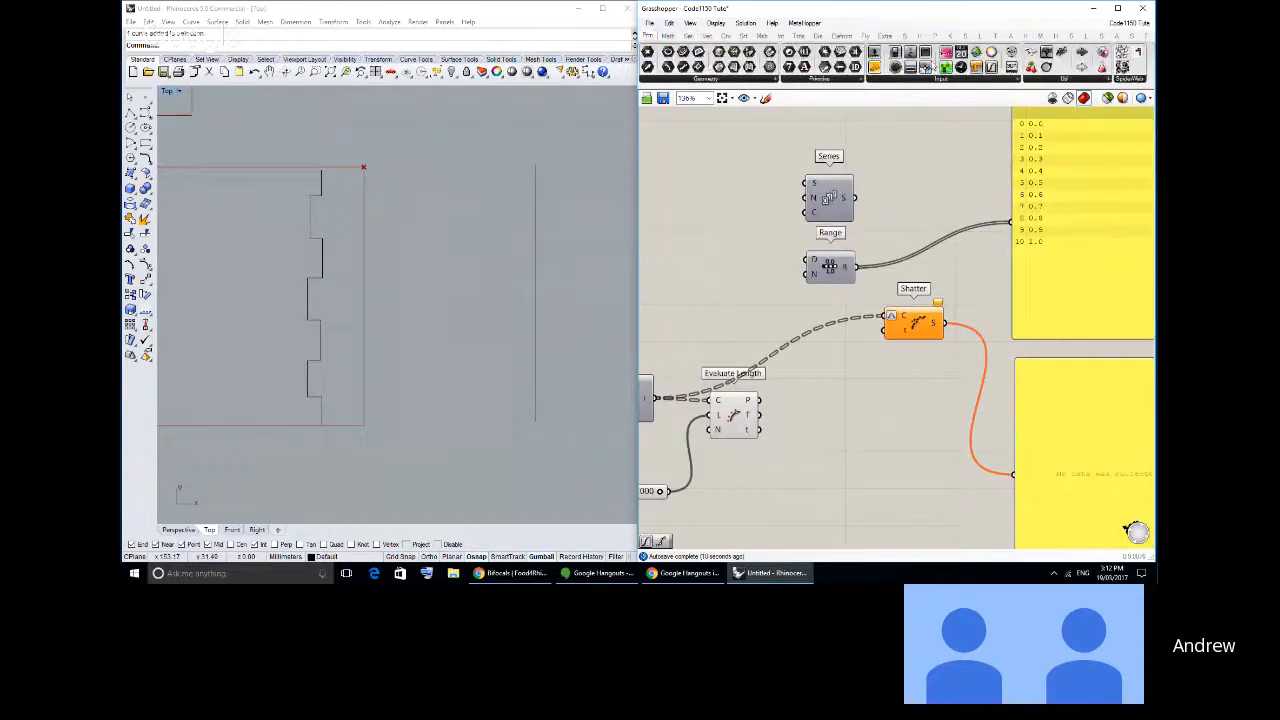
drag(874, 52, 716, 274)
click(670, 280)
double_click(670, 280)
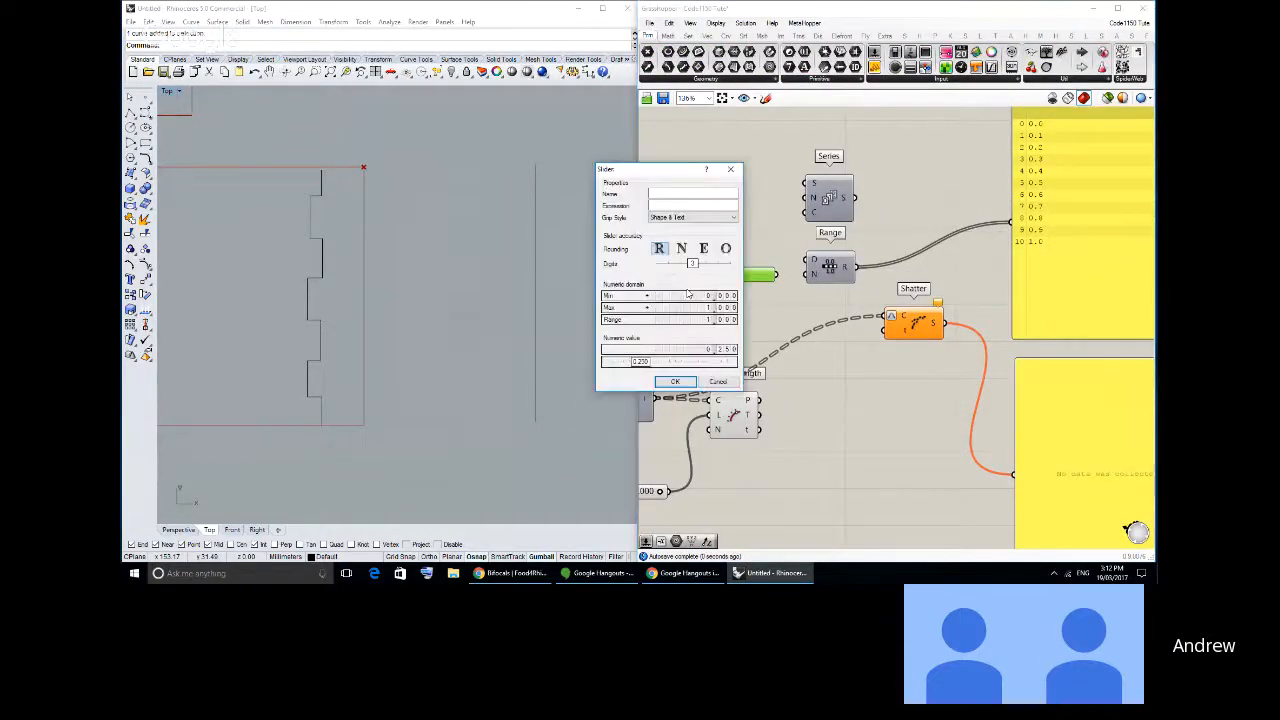
double_click(693, 308)
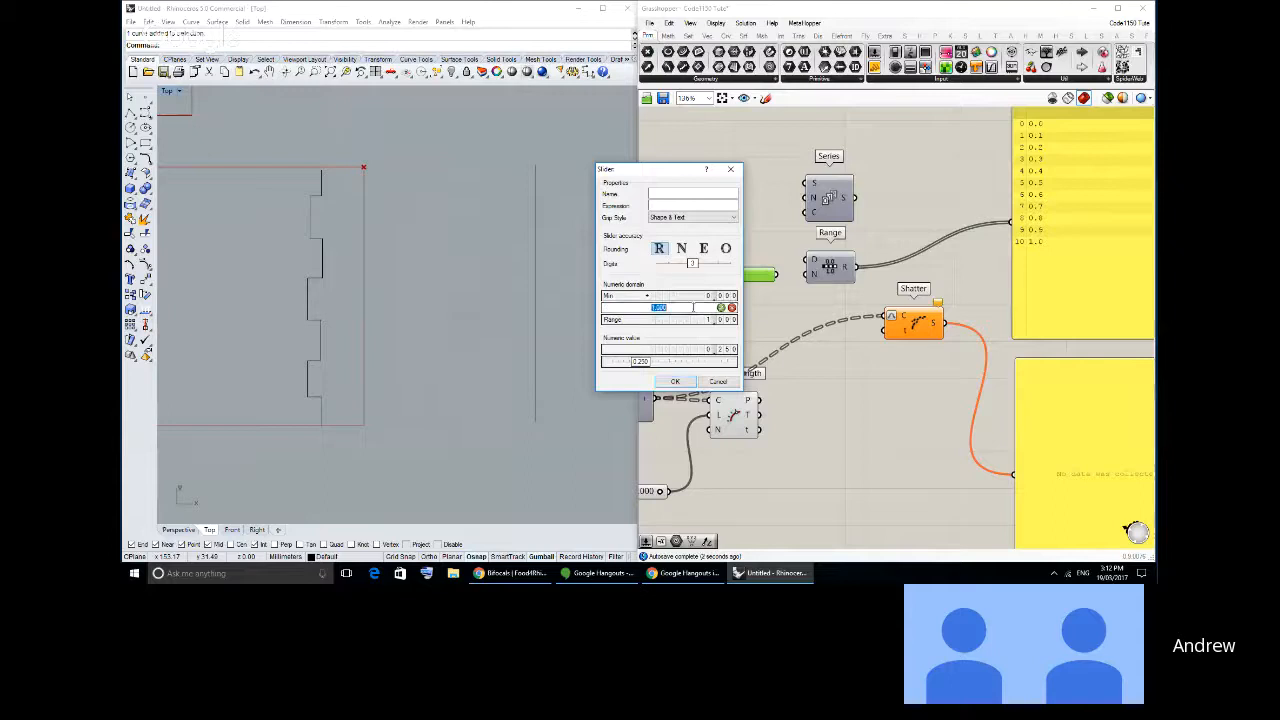
text(50)
key(Return)
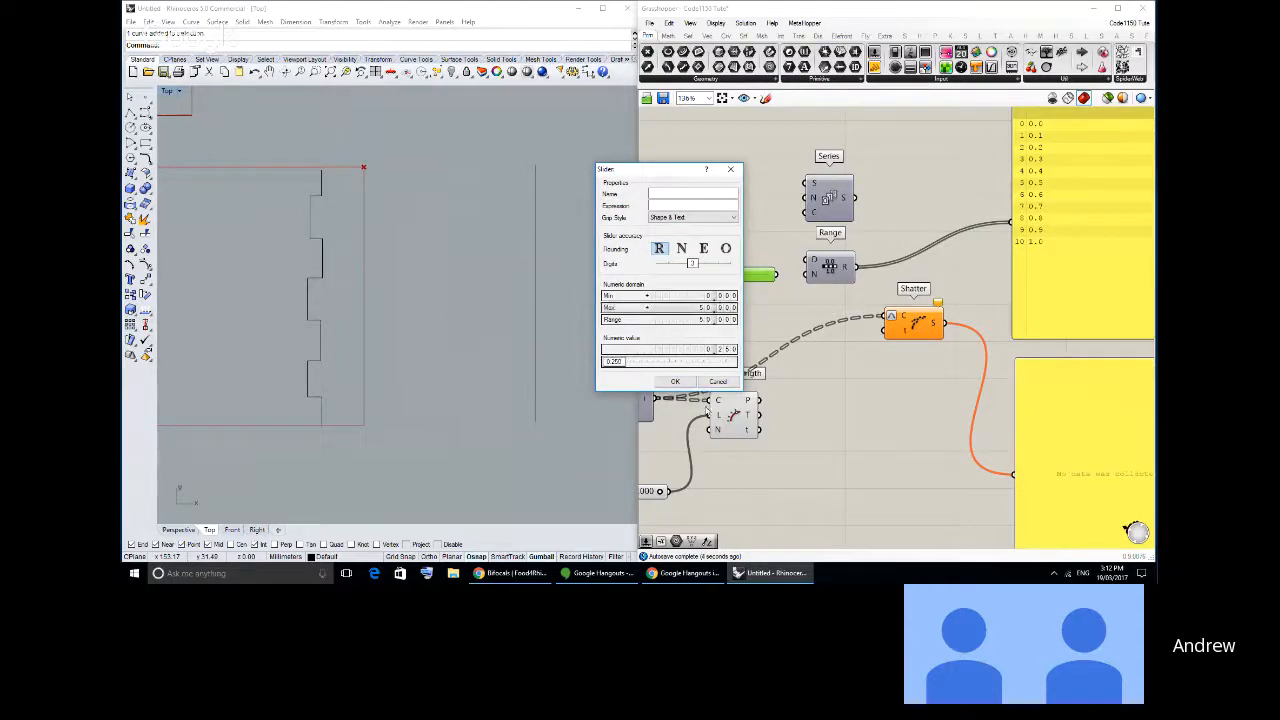
click(675, 381)
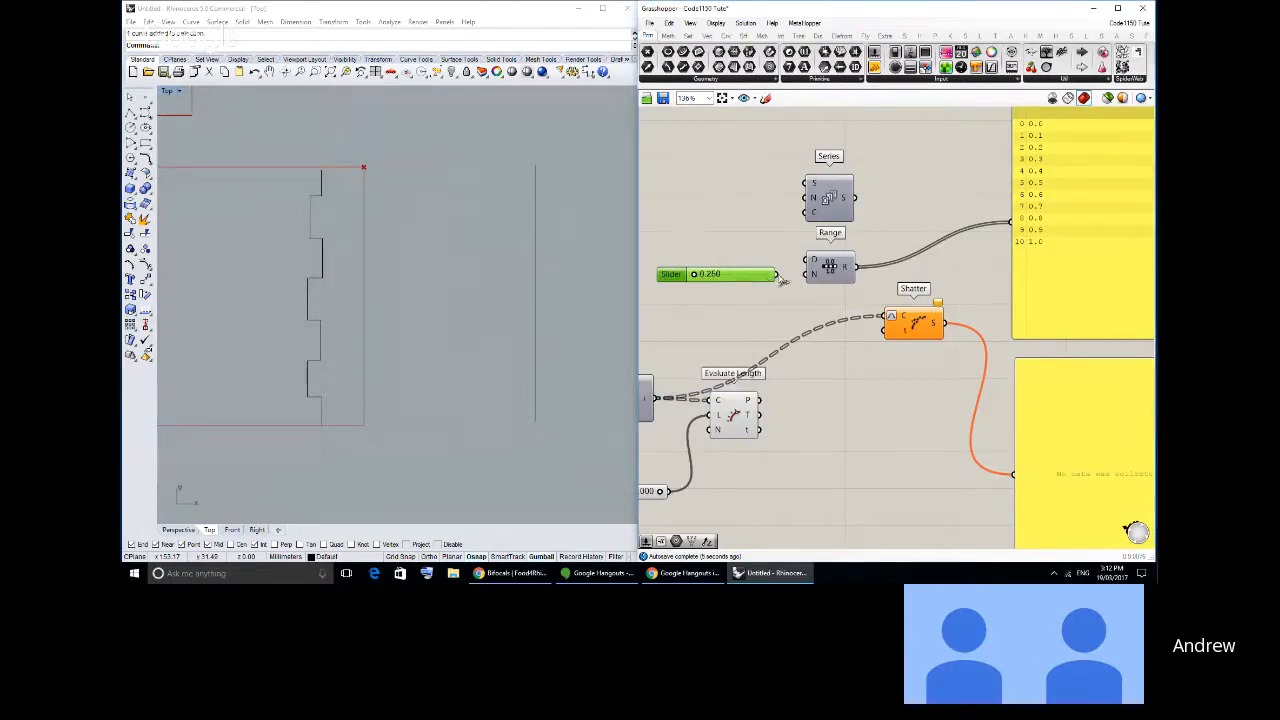
- Switch the Steps slider to integer rounding and set it to 15
drag(692, 277, 696, 278)
double_click(682, 274)
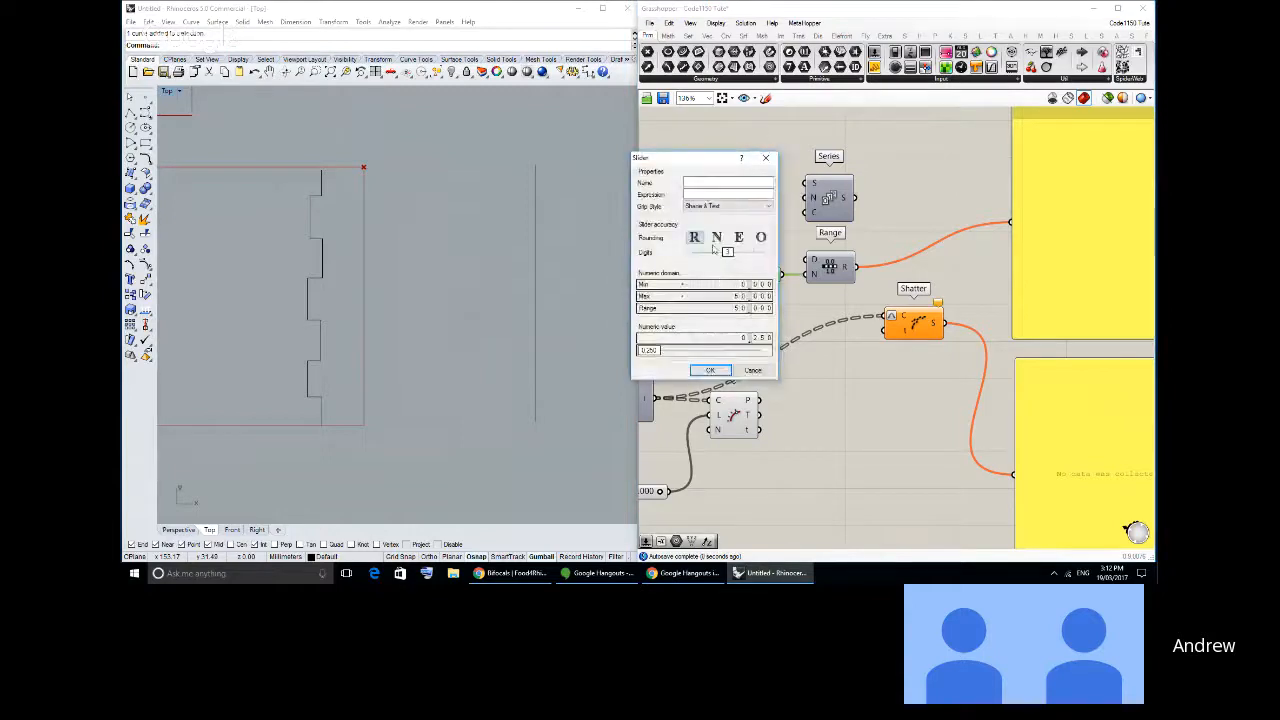
click(716, 240)
click(709, 369)
drag(700, 274, 722, 277)
- Connect Range's R output to Shatter's t input
right_drag(1022, 155, 941, 191)
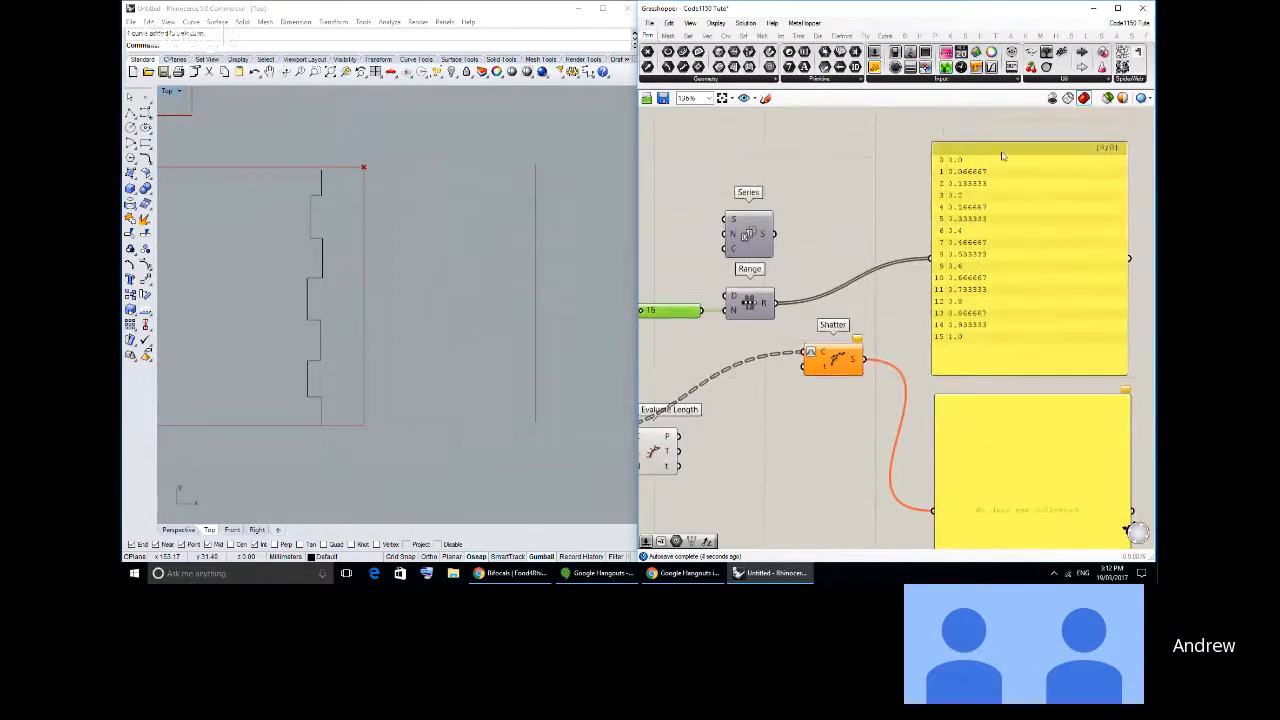
right_drag(769, 345, 858, 303)
drag(848, 296, 730, 250)
mouse_move(835, 262)
mouse_down()
mouse_move(810, 282)
mouse_move(886, 314)
mouse_move(909, 348)
mouse_up()
click(840, 325)
click(904, 393)
right_drag(985, 377, 894, 305)
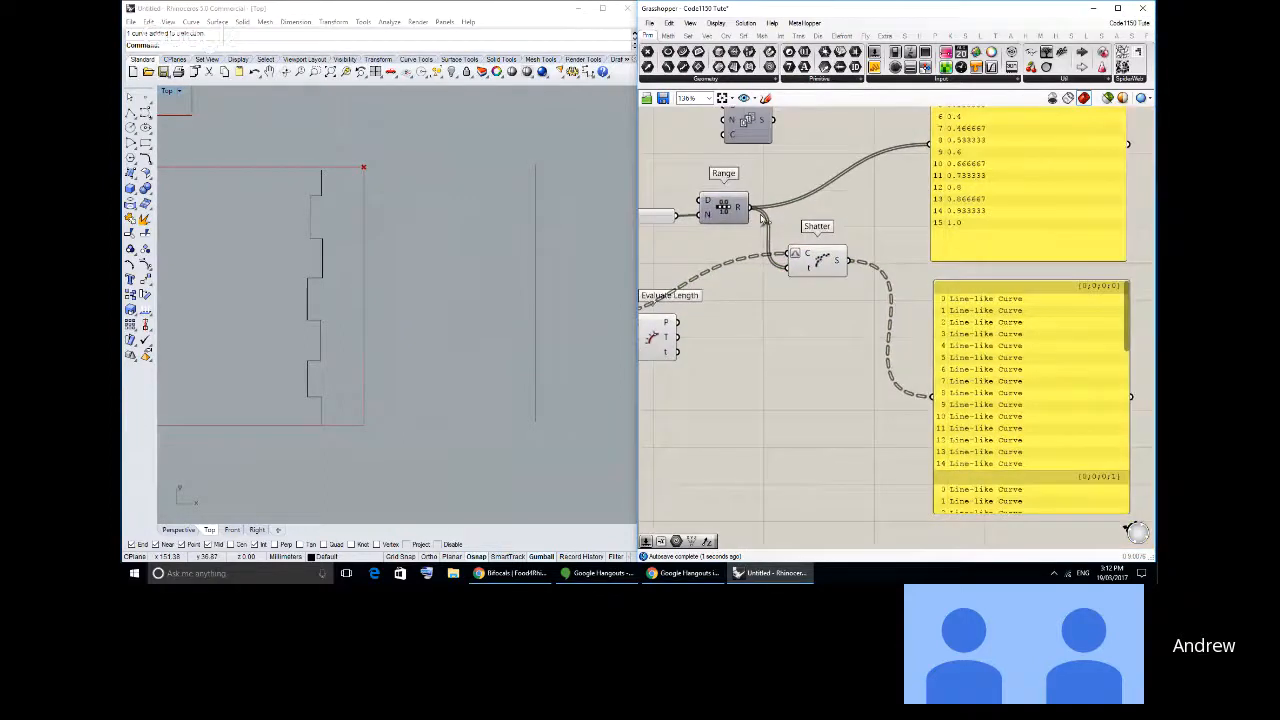
- Add an End Points component fed by Shatter's S output and inspect the division points along the rectangles' vertical edges
click(725, 36)
drag(664, 52, 856, 339)
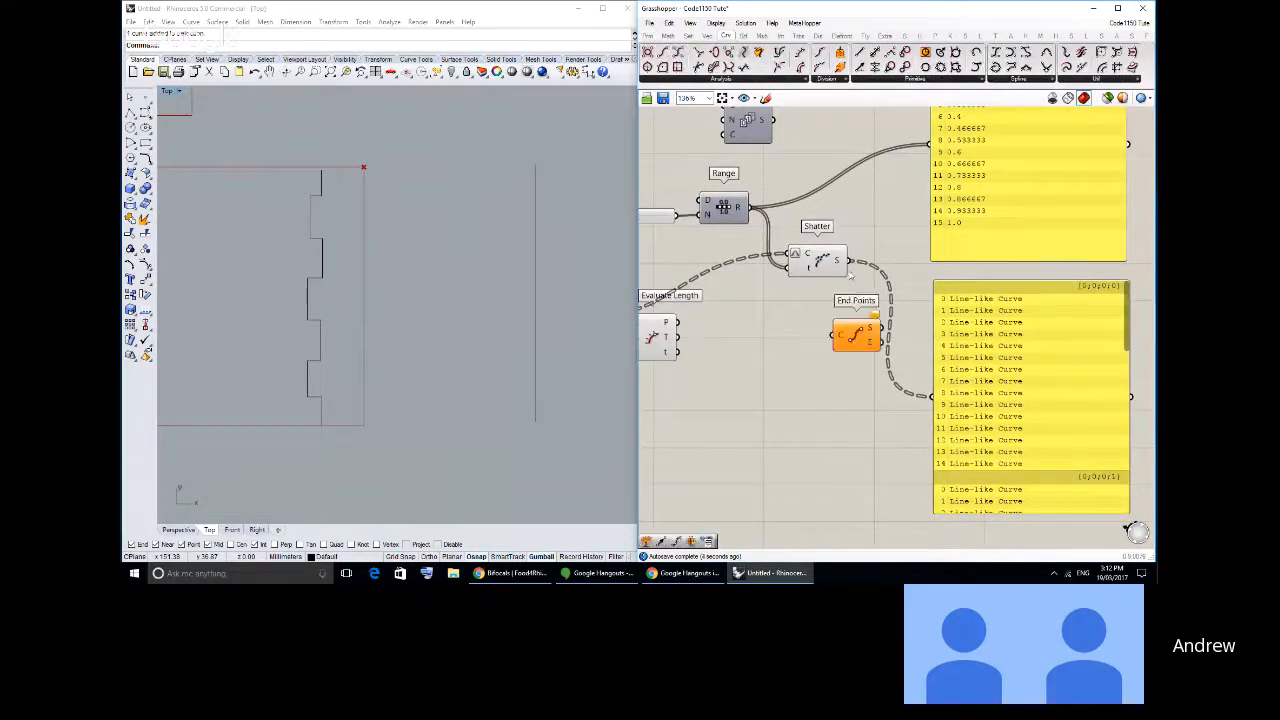
drag(849, 261, 832, 336)
right_drag(338, 339, 540, 350)
scroll(540, 350, down, 4)
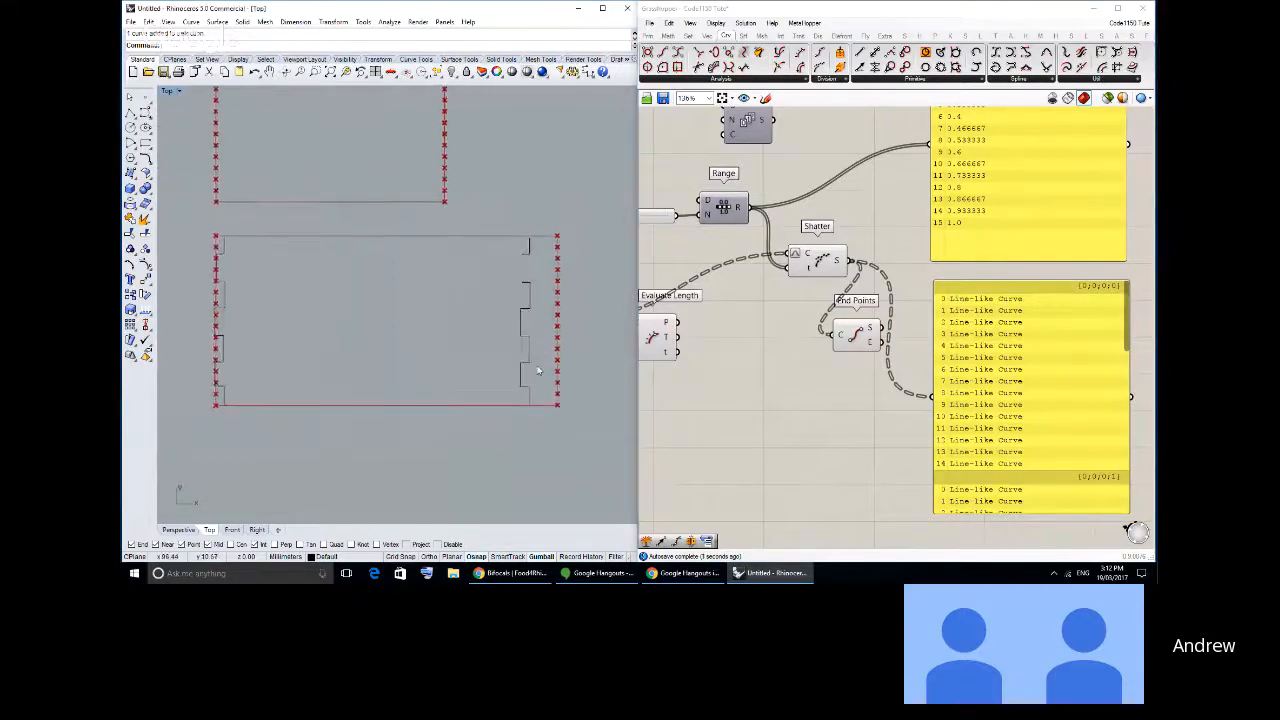
scroll(537, 371, up, 3)
right_drag(558, 405, 472, 408)
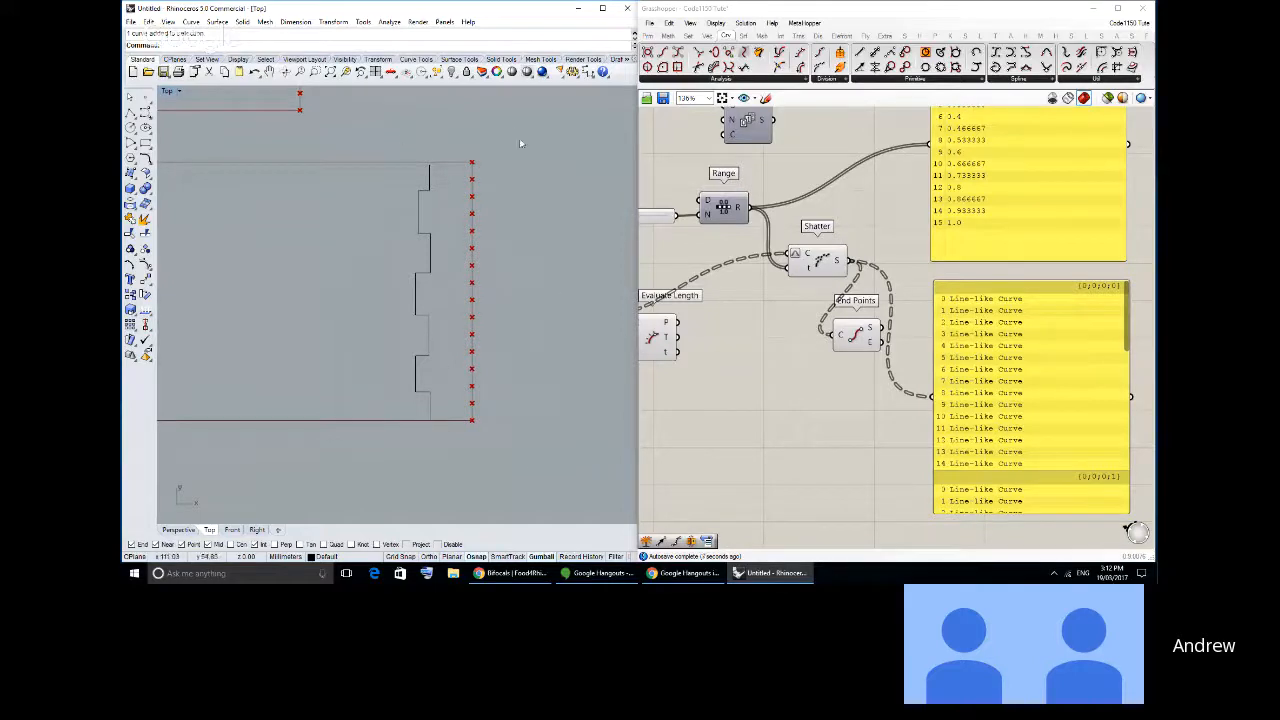
right_drag(808, 249, 906, 264)
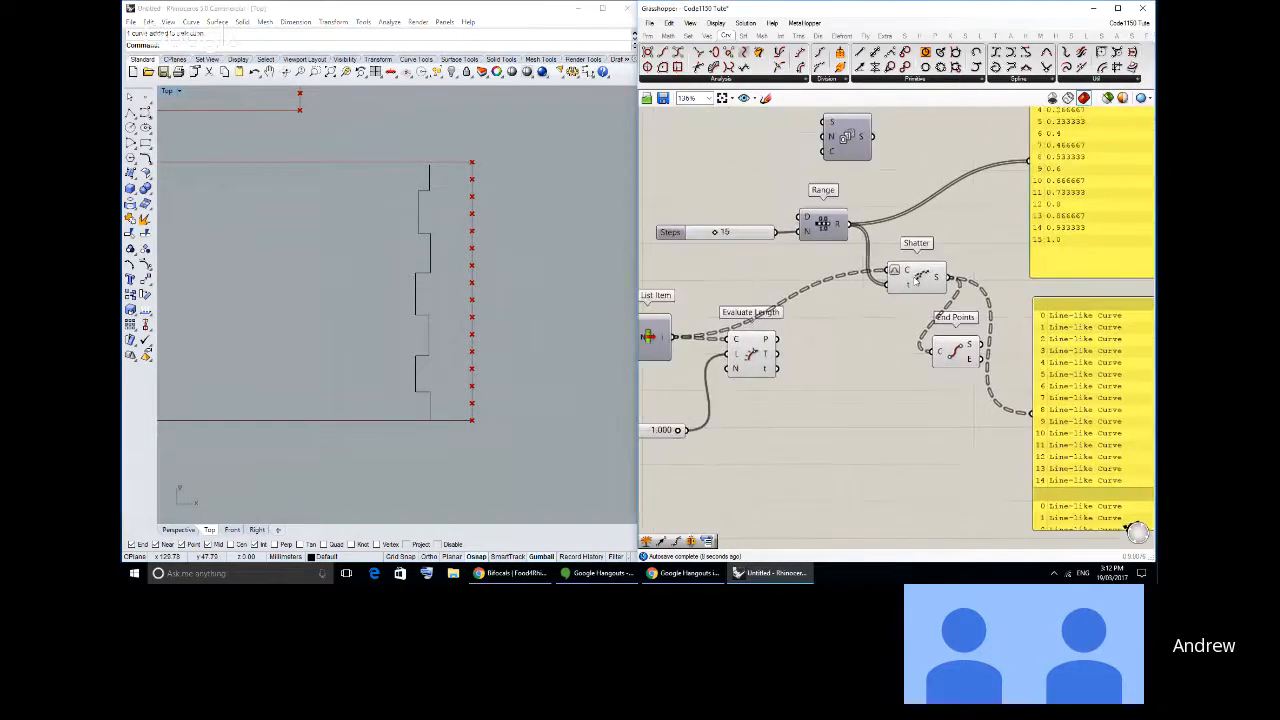
click(908, 272)
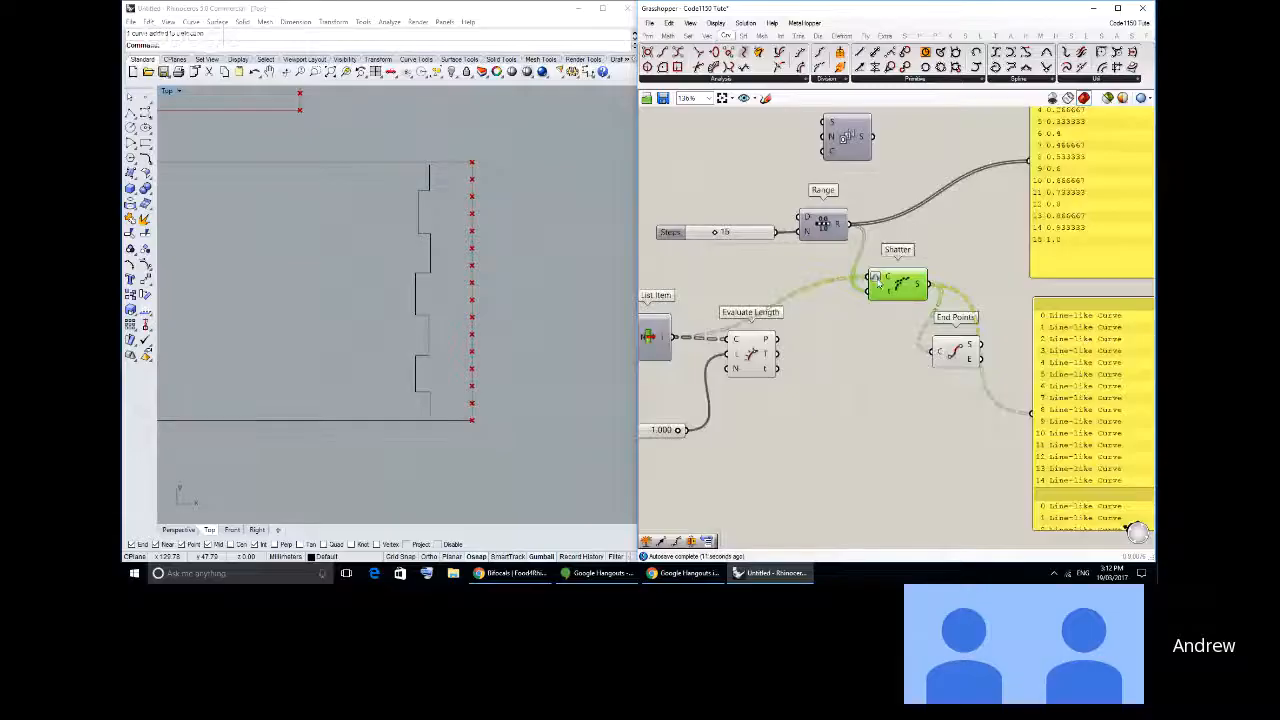
- Turn off Reparameterize on Shatter's C input
right_click(880, 280)
click(932, 418)
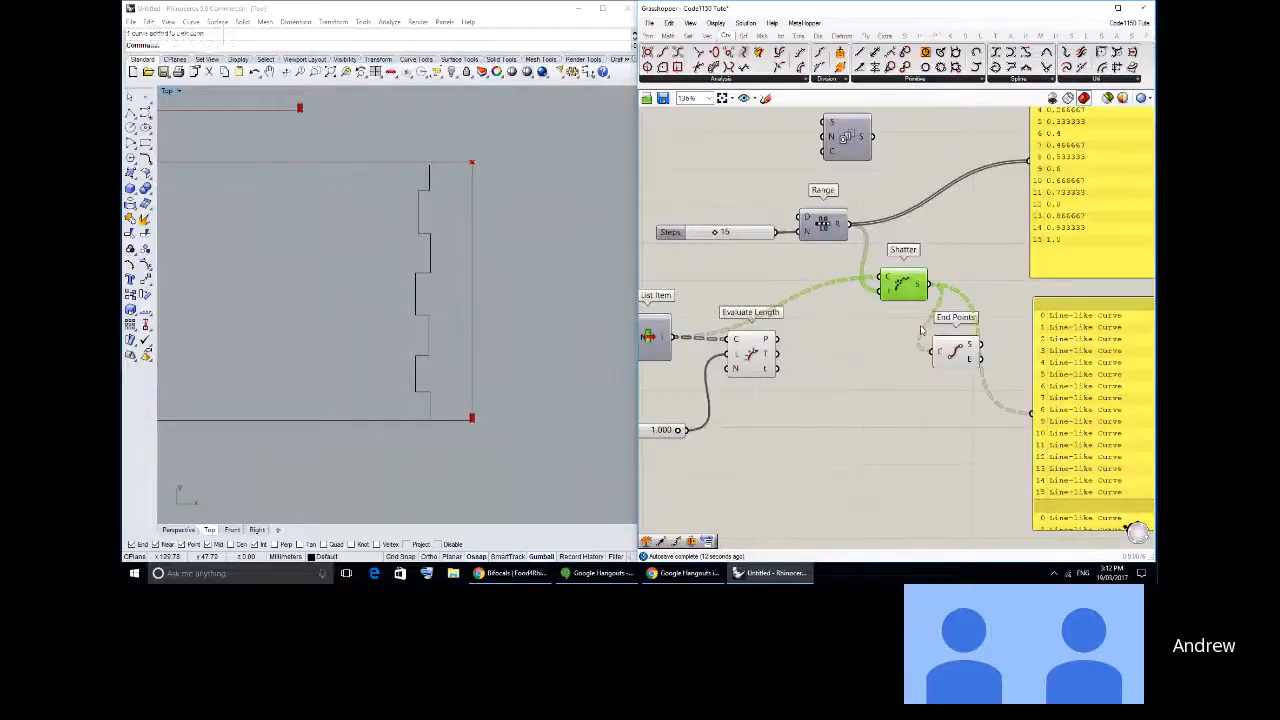
click(806, 178)
scroll(476, 430, up, 5)
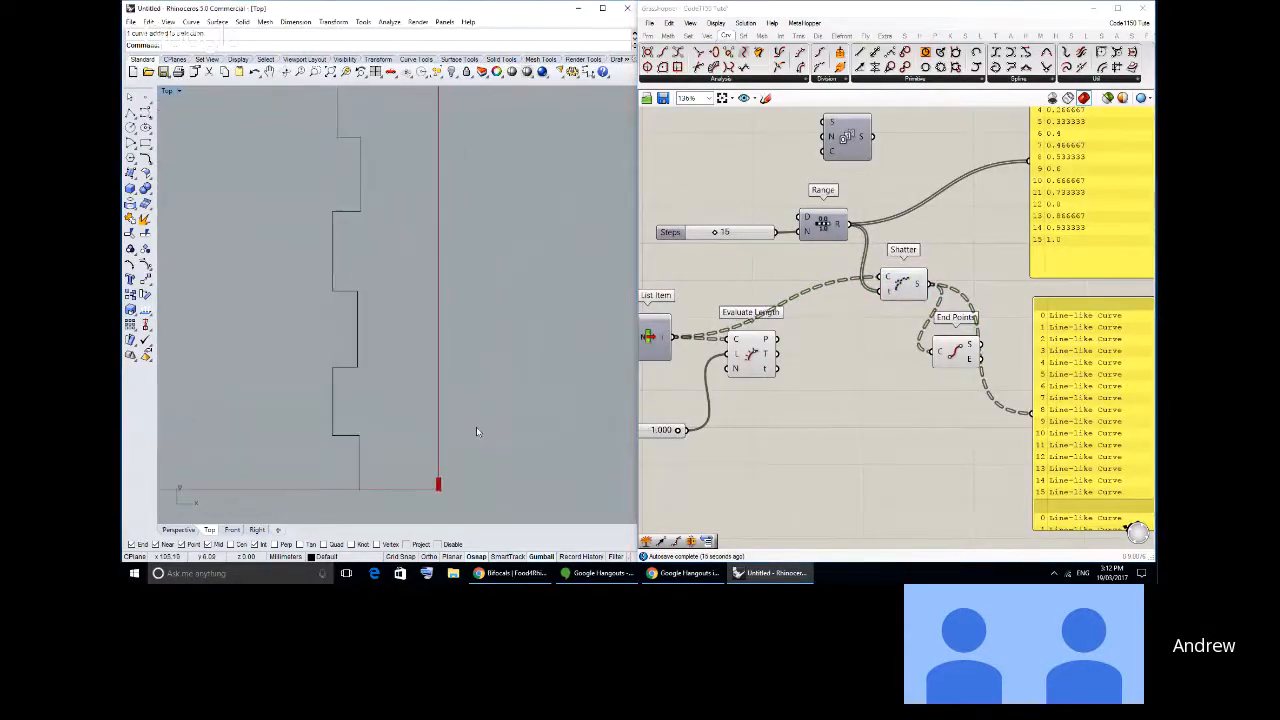
- Inspect how the division points are distributed along the lower rectangle's vertical edge in Rhino's Top viewport
drag(903, 286, 907, 288)
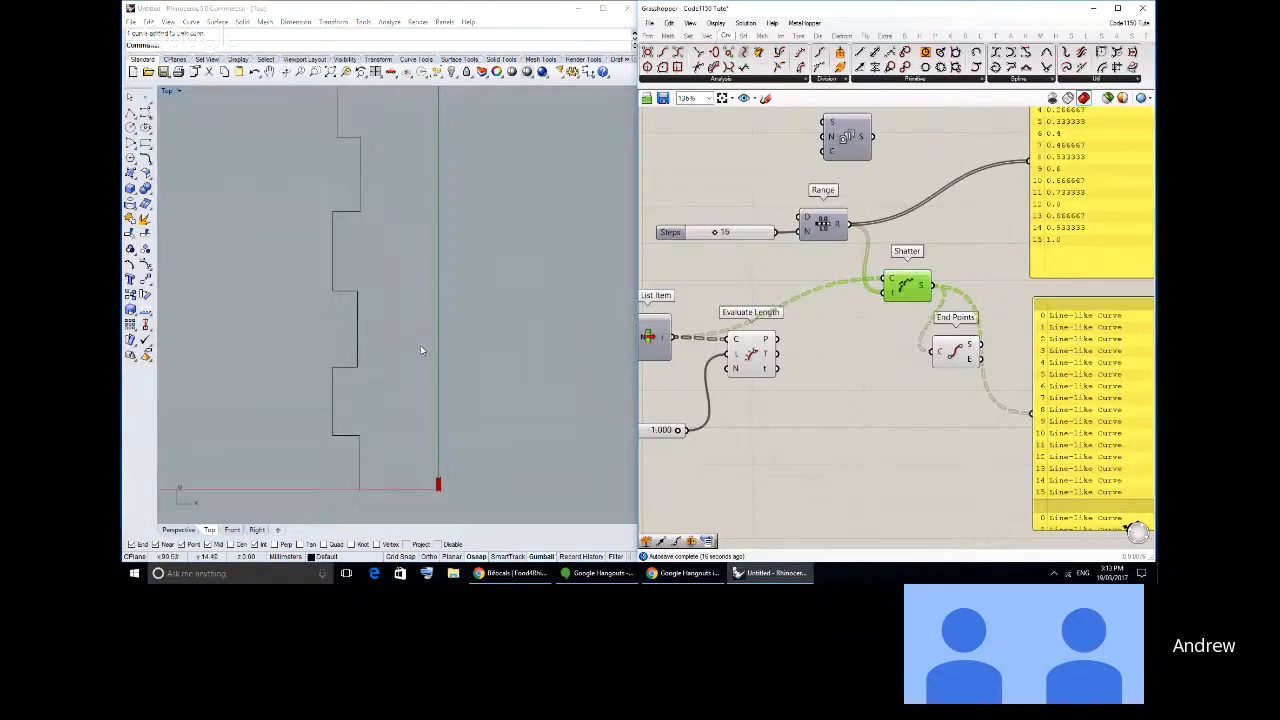
scroll(421, 350, down, 2)
right_drag(434, 515, 469, 459)
scroll(477, 428, up, 9)
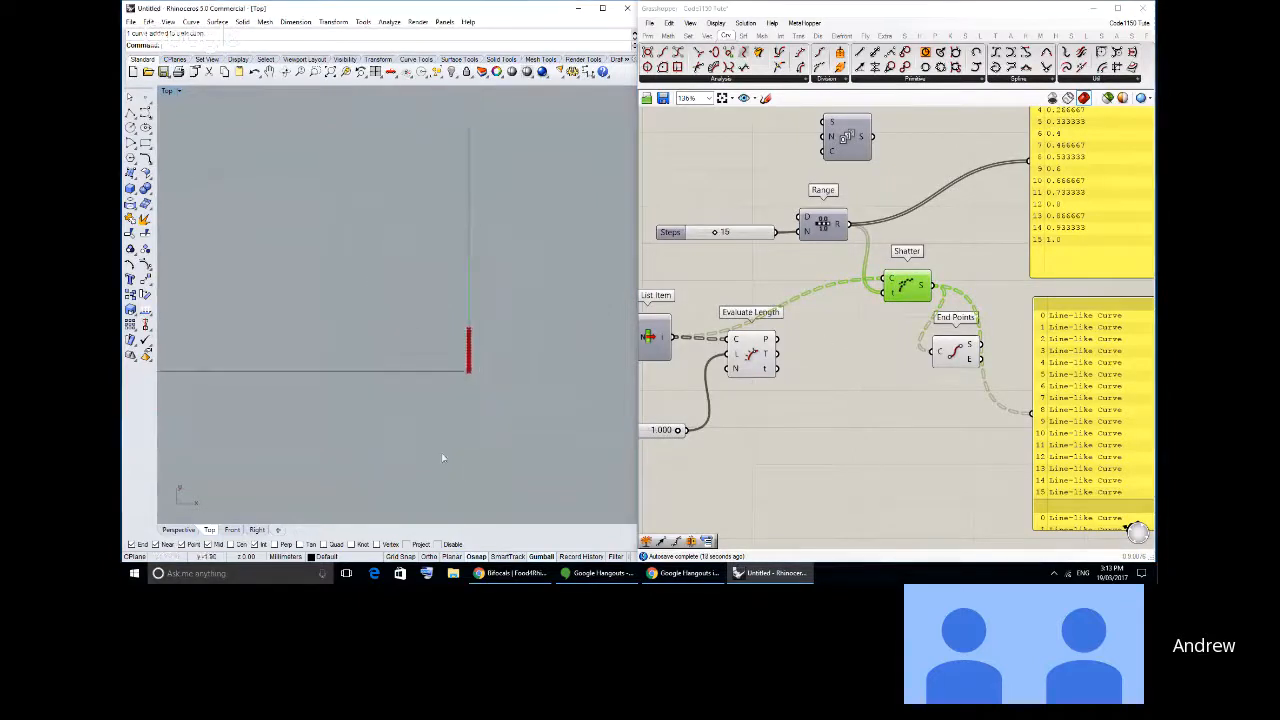
scroll(461, 343, down, 8)
right_drag(460, 287, 464, 412)
scroll(463, 425, down, 4)
scroll(464, 412, down, 3)
right_drag(465, 408, 467, 417)
scroll(467, 460, up, 2)
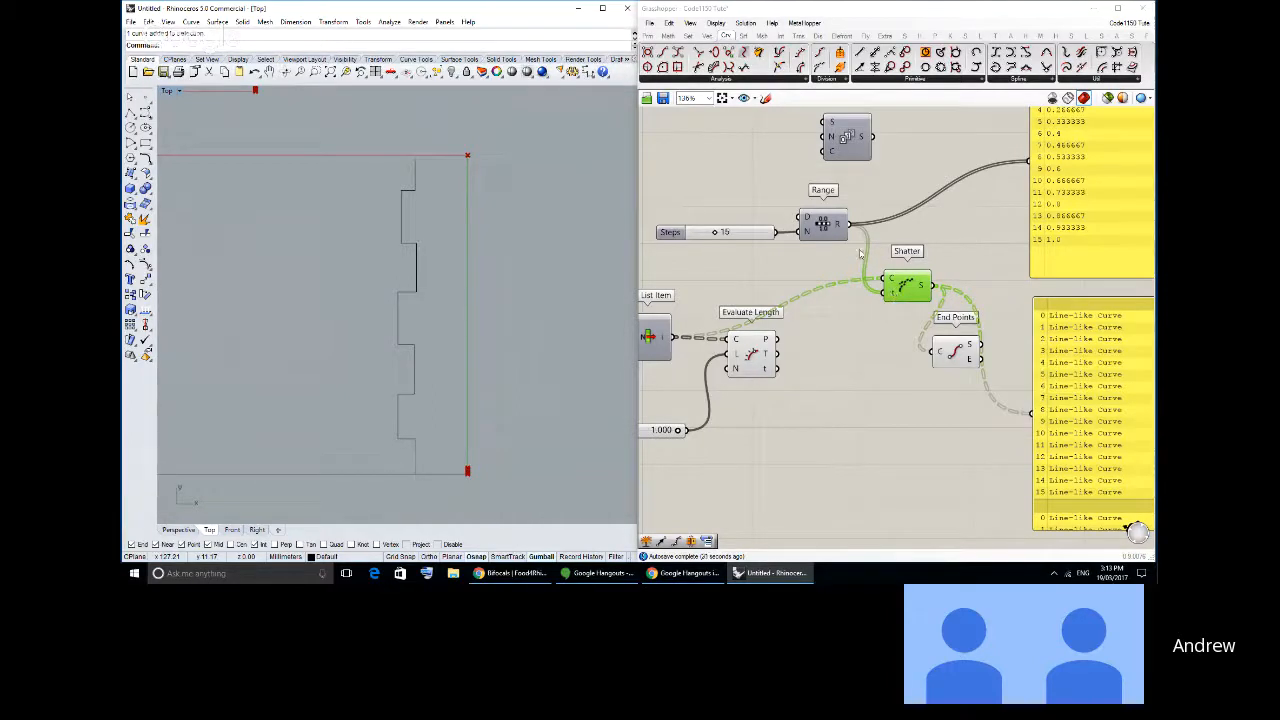
- Turn Reparameterize back on for Shatter's C input
right_drag(860, 243, 817, 271)
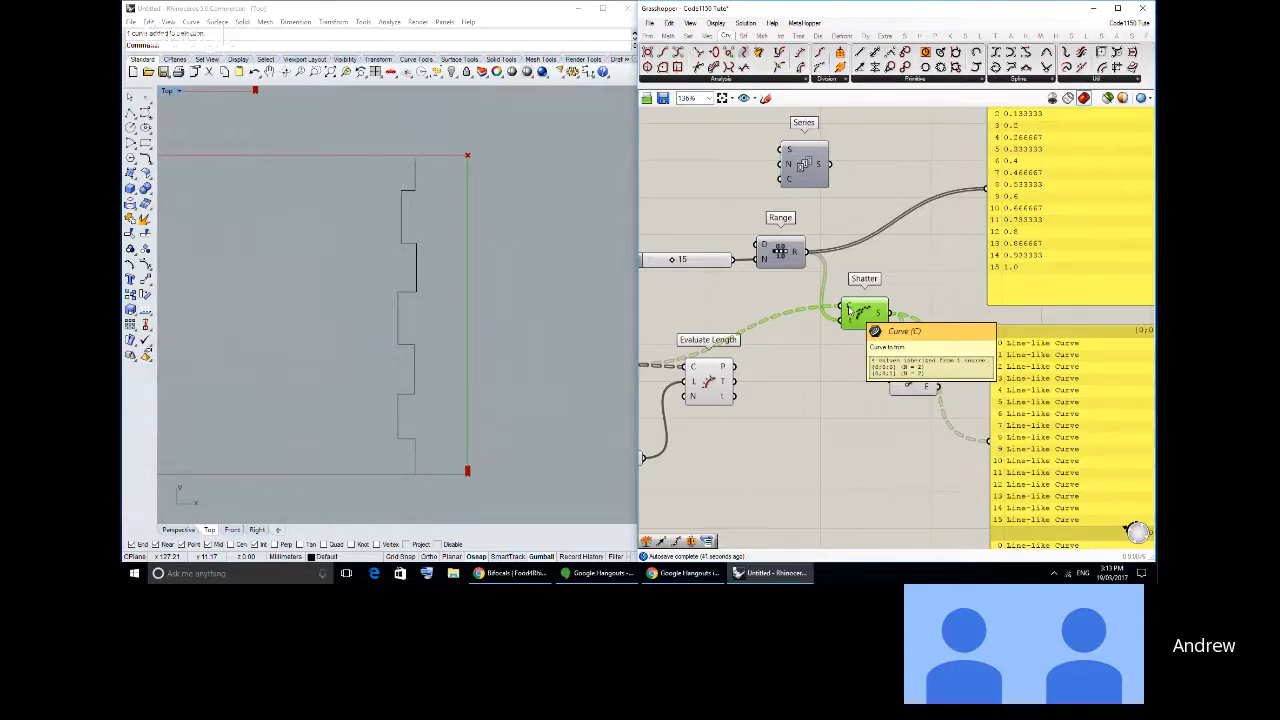
right_click(849, 308)
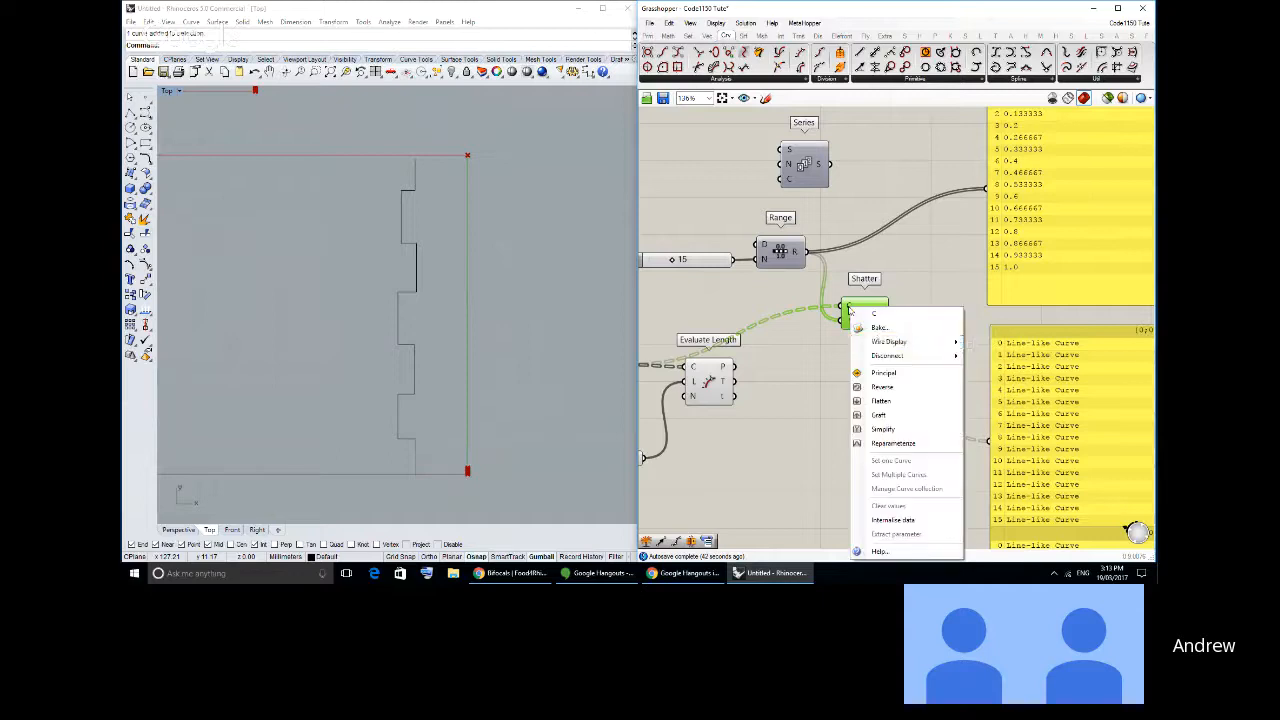
click(910, 444)
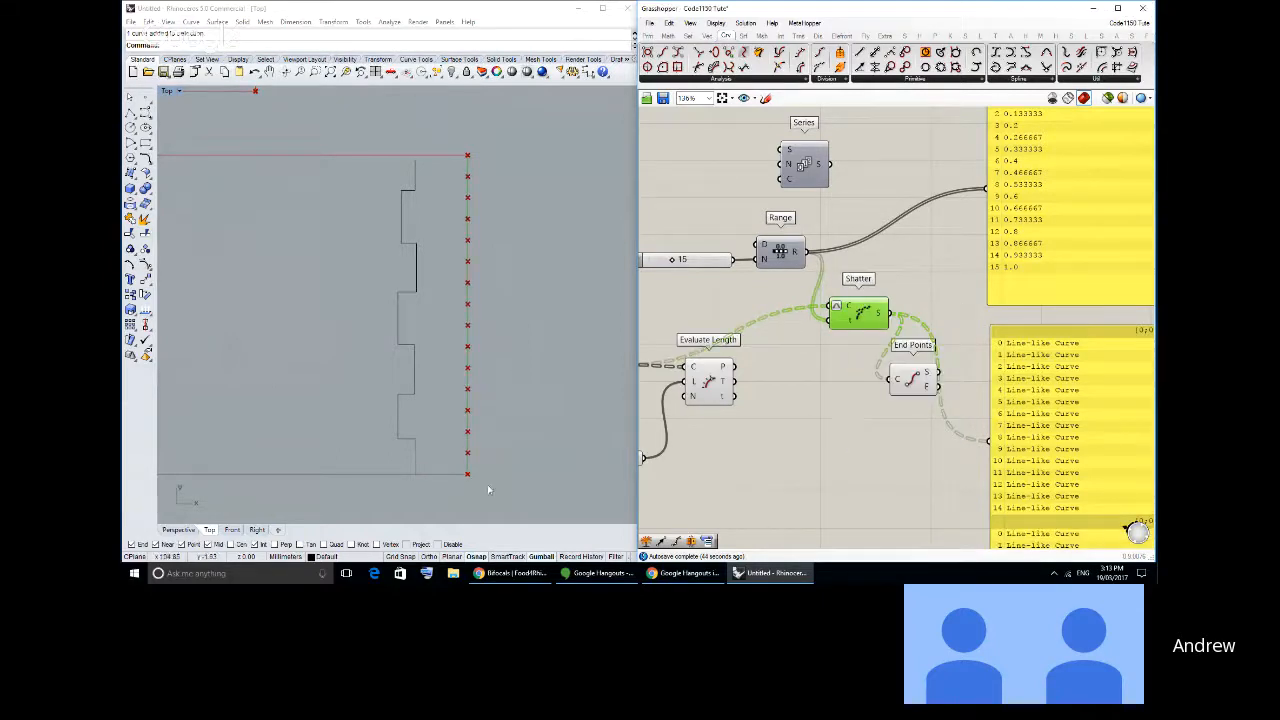
- Delete the unused Series component above Range
right_drag(919, 224, 866, 240)
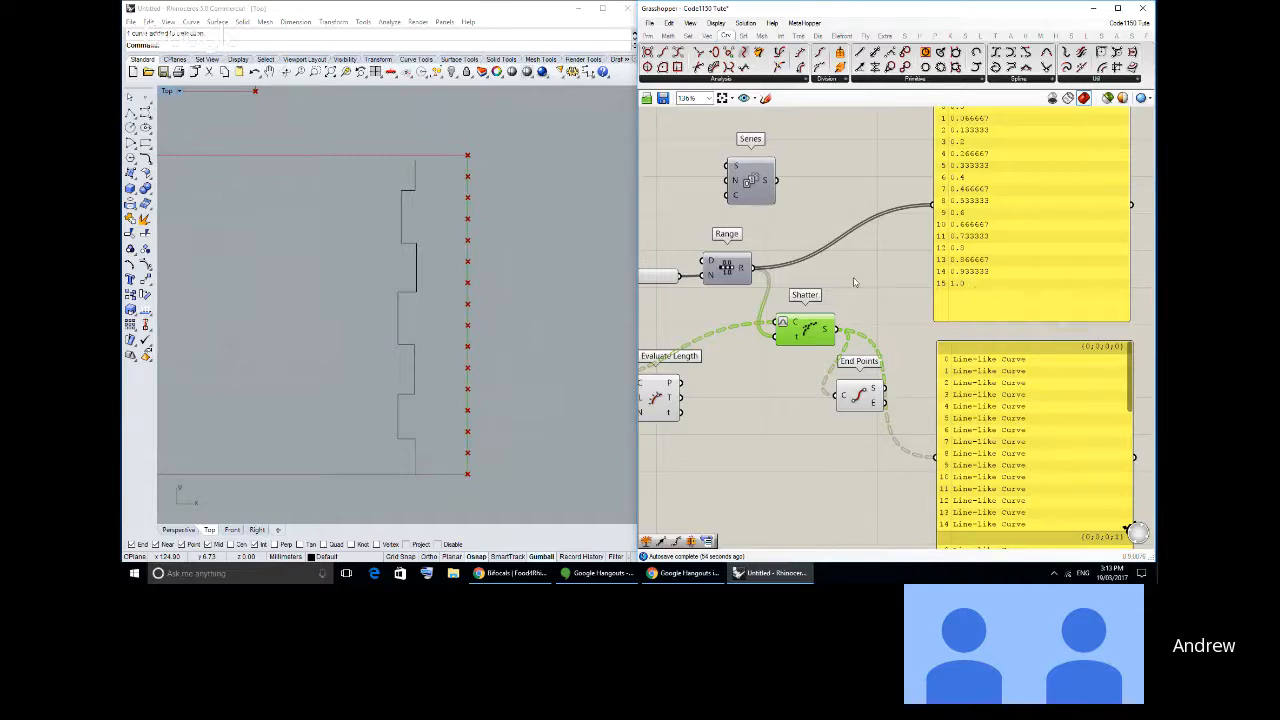
right_drag(697, 281, 785, 272)
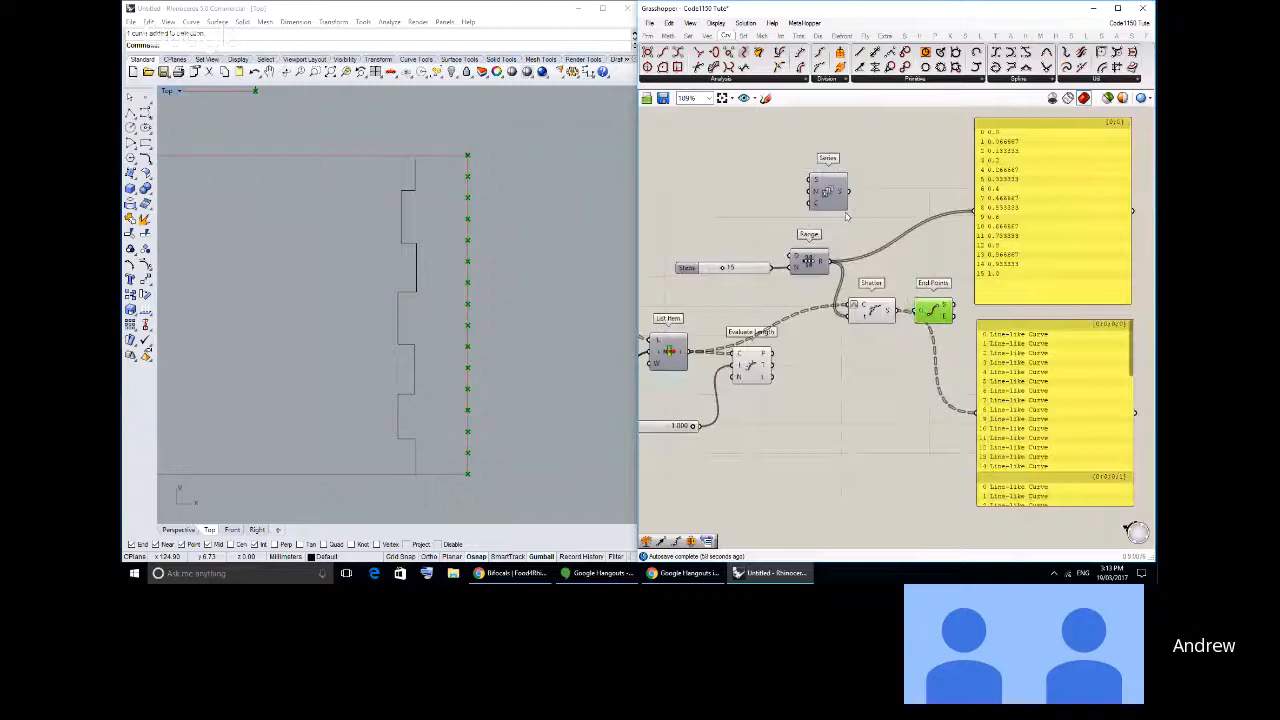
click(827, 192)
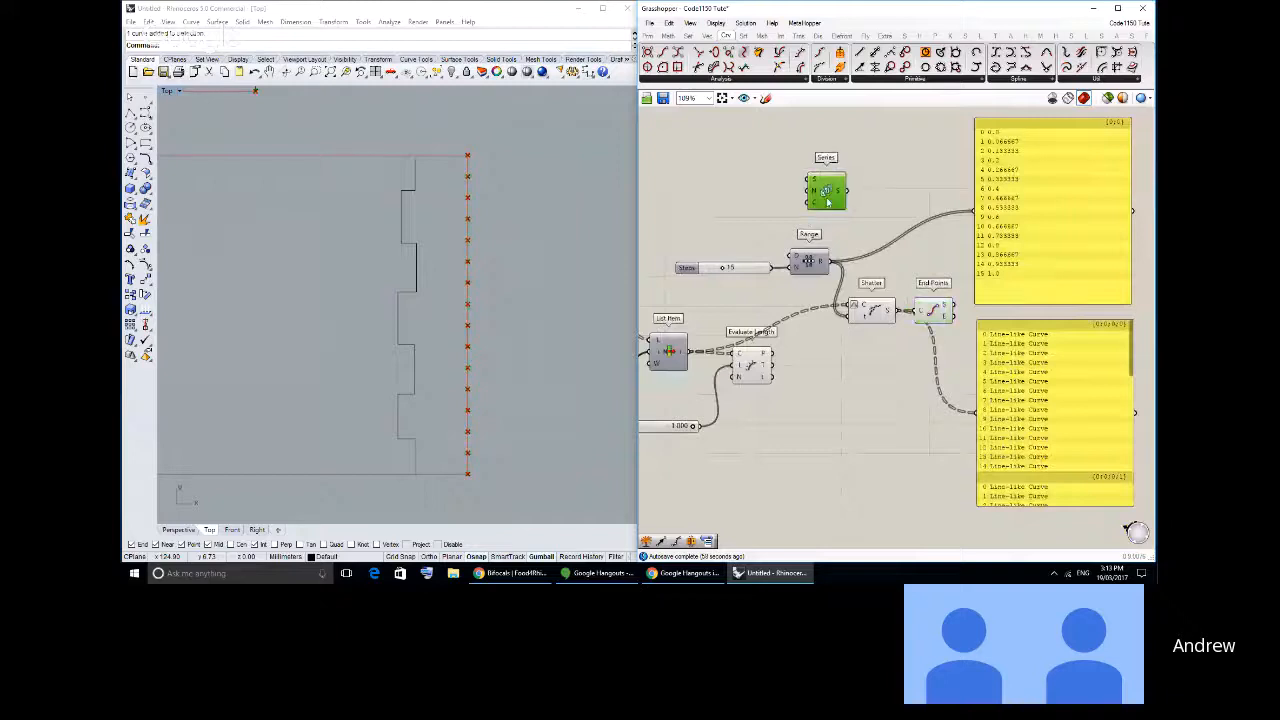
key(Delete)
- Try a Divide Curve component on List Item's output curves and delete it
drag(1026, 400, 1021, 434)
right_drag(1021, 434, 1103, 394)
click(843, 337)
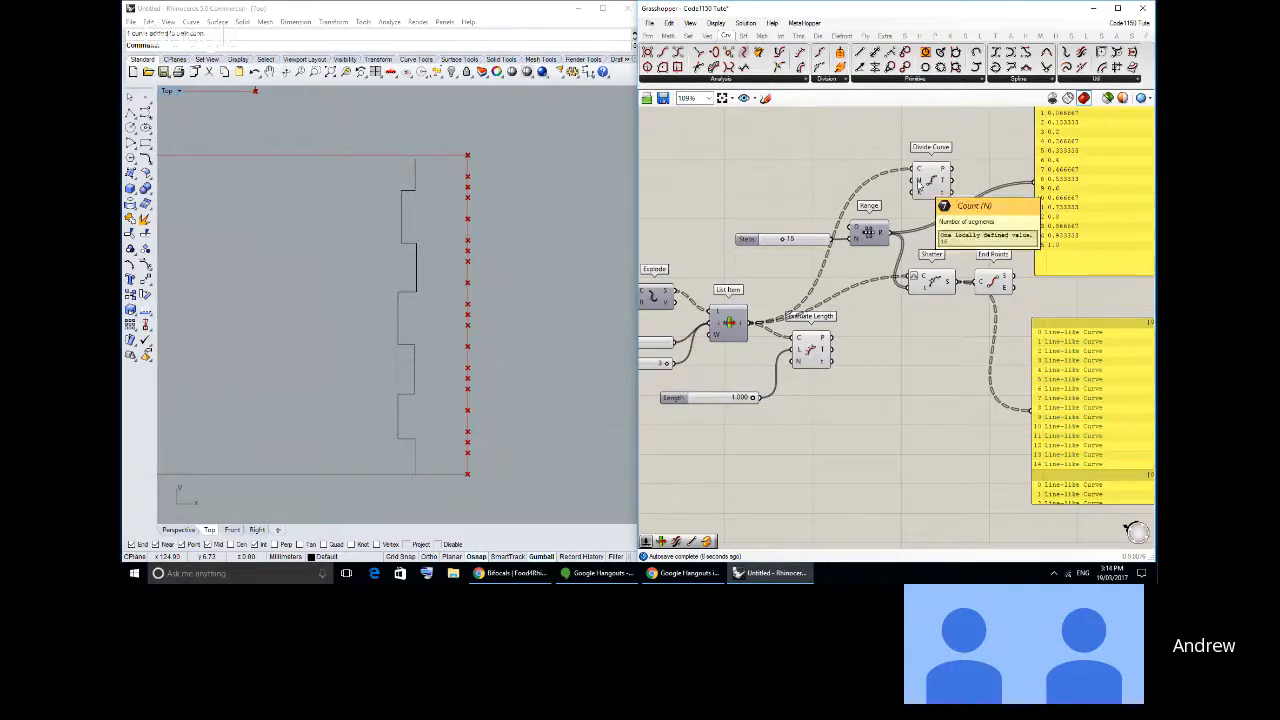
drag(1000, 302, 945, 327)
click(926, 178)
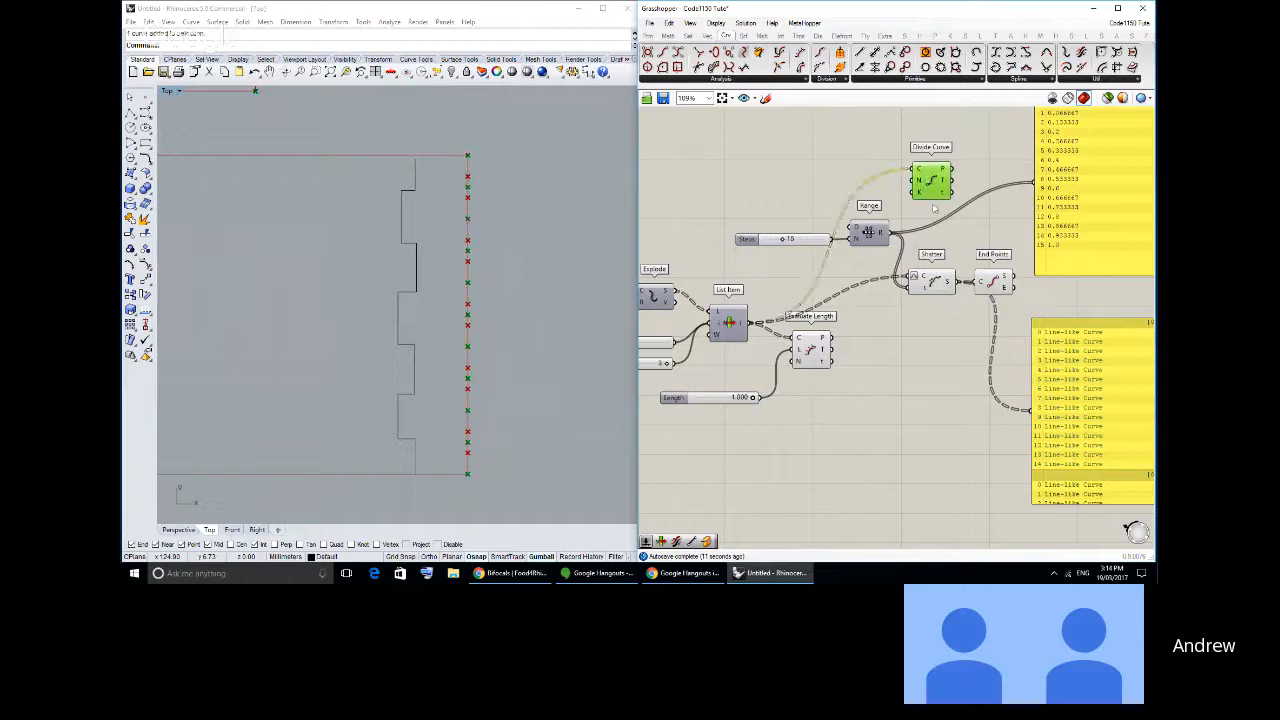
key(Delete)
- Disable Reparameterize on the C input of Shatter to demonstrate splitting by the curve's own domain
scroll(918, 279, up, 2)
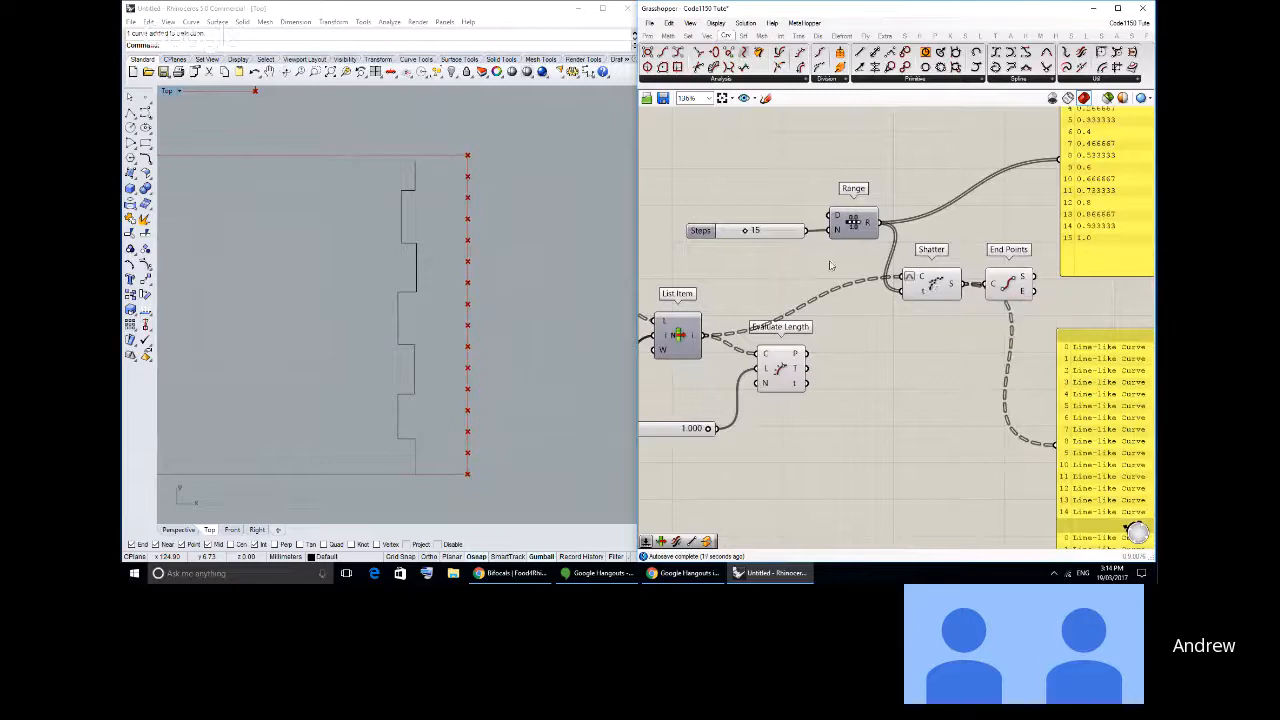
right_drag(1070, 259, 993, 268)
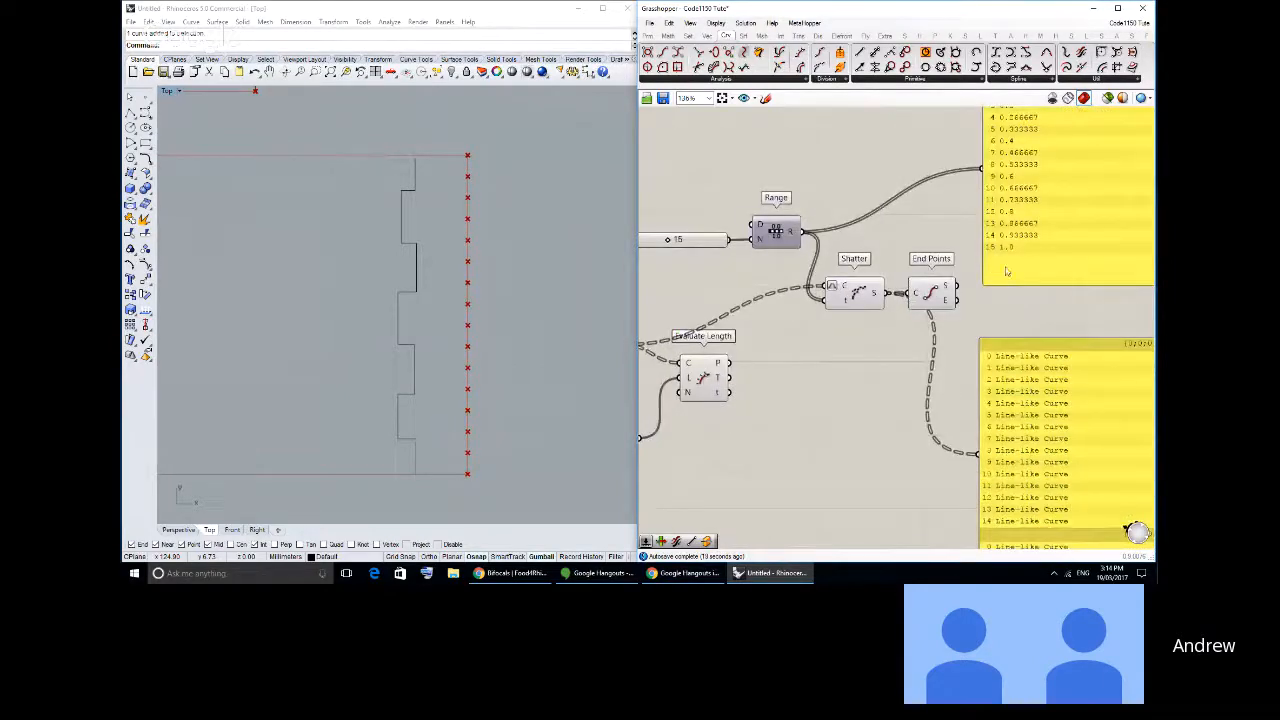
right_click(828, 289)
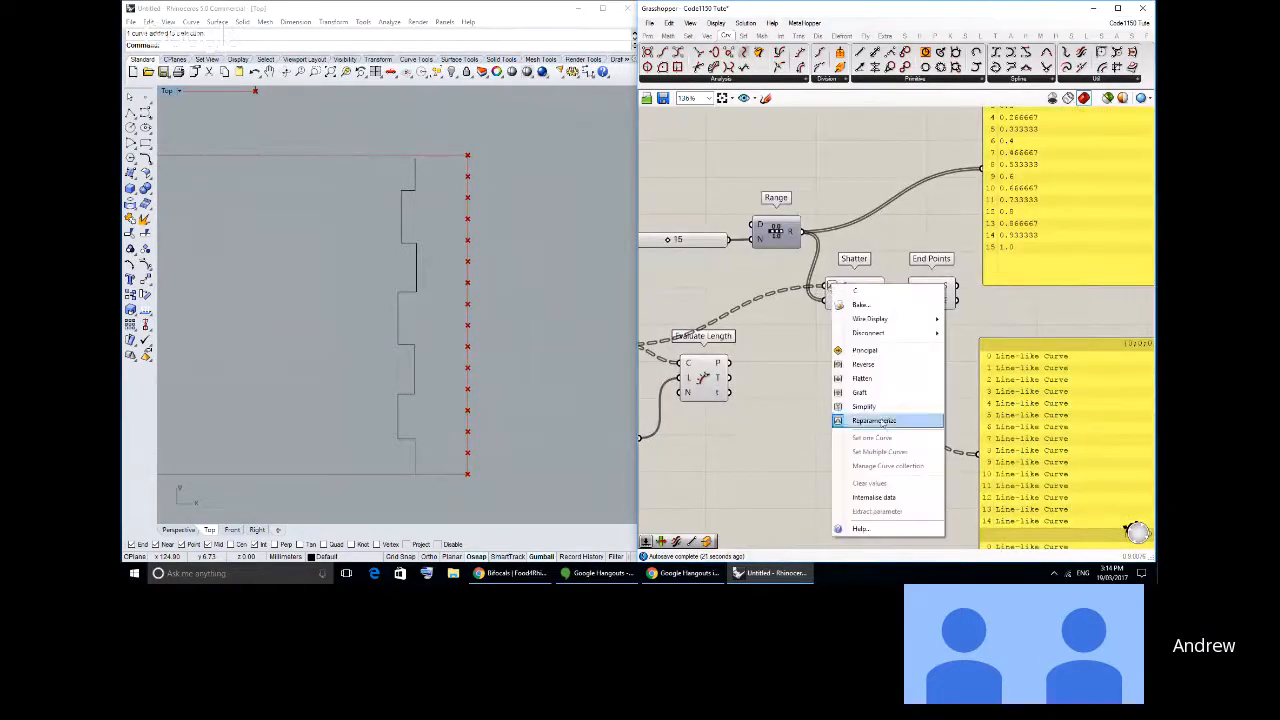
click(875, 421)
- Add a panel containing 3 and connect it to Shatter's t input in place of Range, and inspect the split point
click(668, 35)
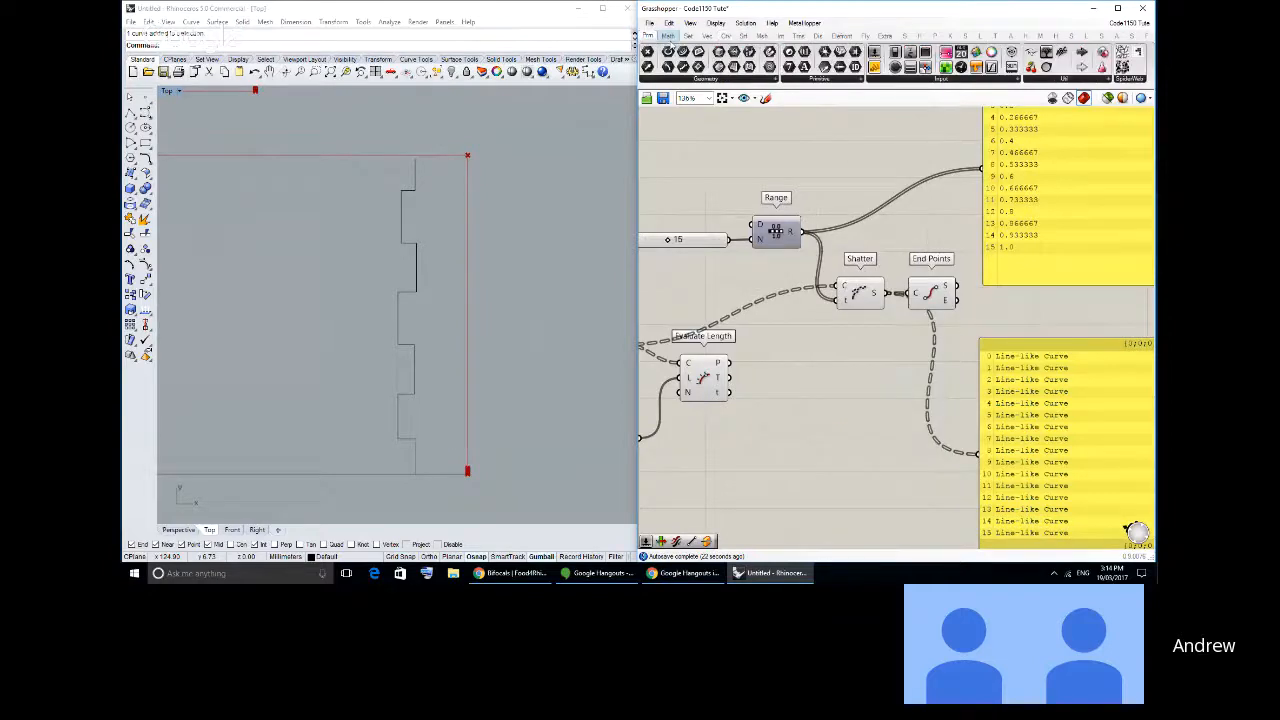
drag(875, 68, 835, 300)
double_click(800, 455)
text(3)
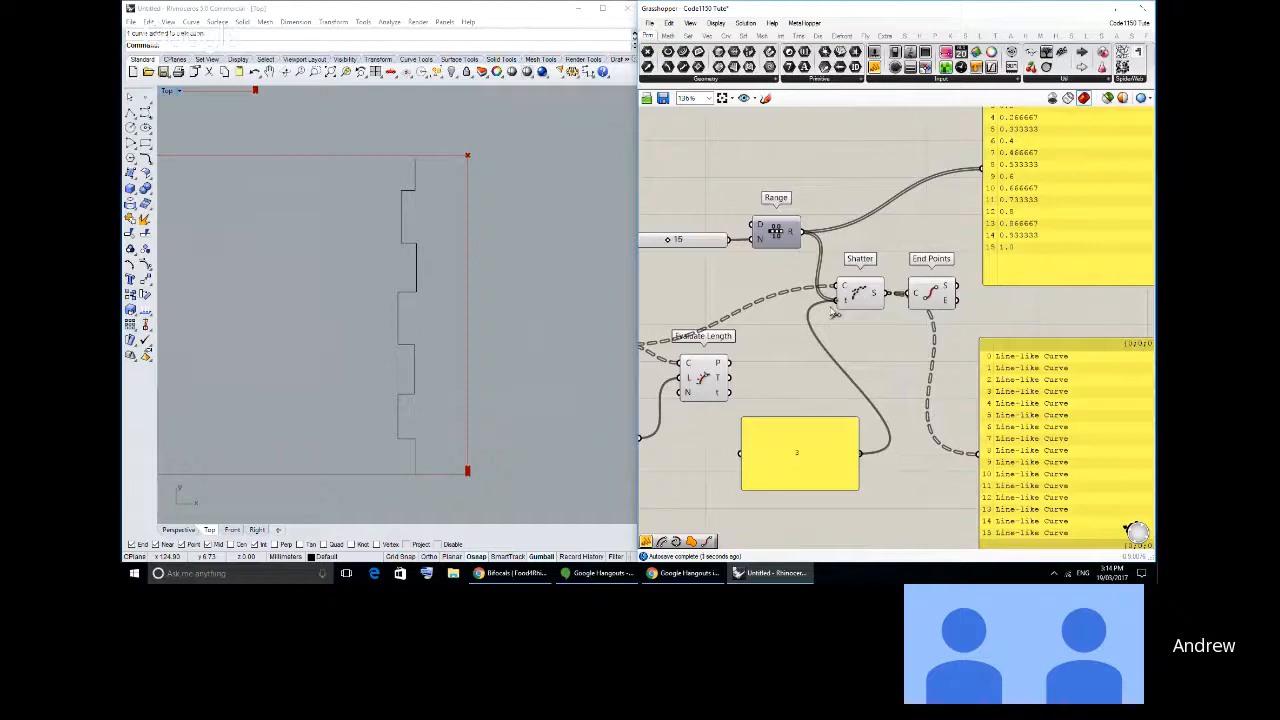
scroll(471, 437, up, 3)
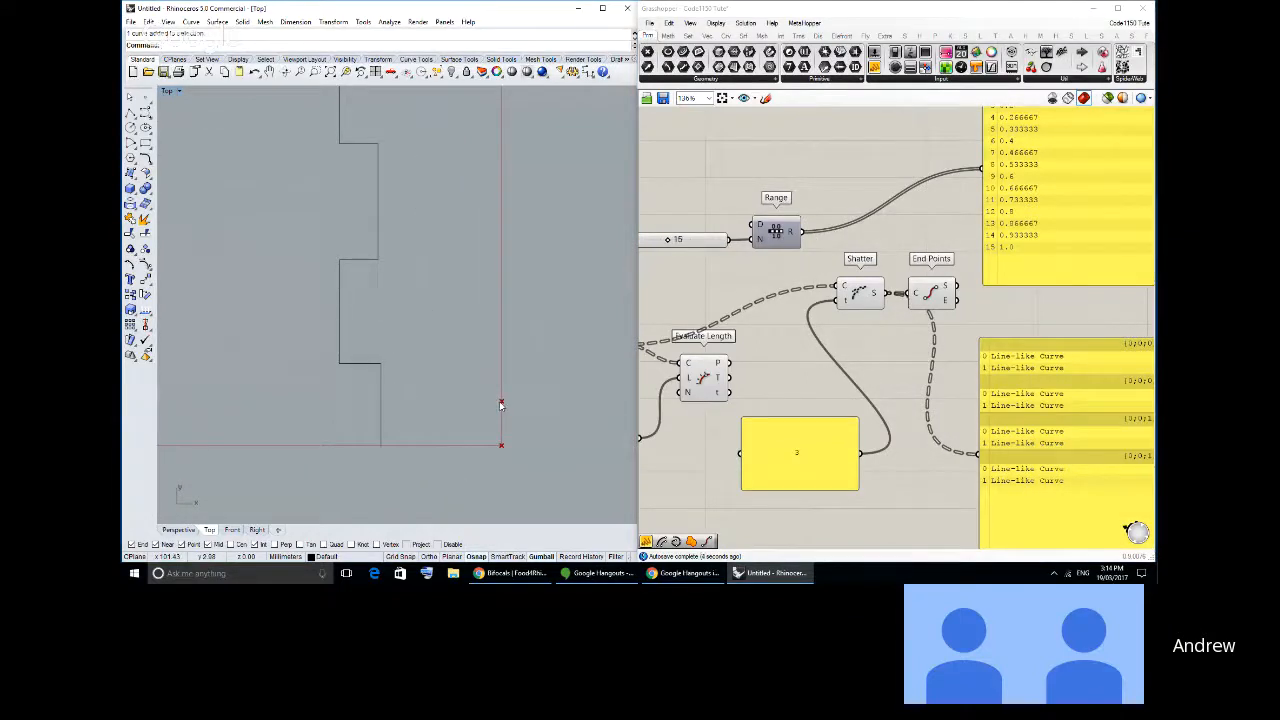
- Reparameterize Shatter's C input and check the resulting end points on the rectangles
right_click(843, 287)
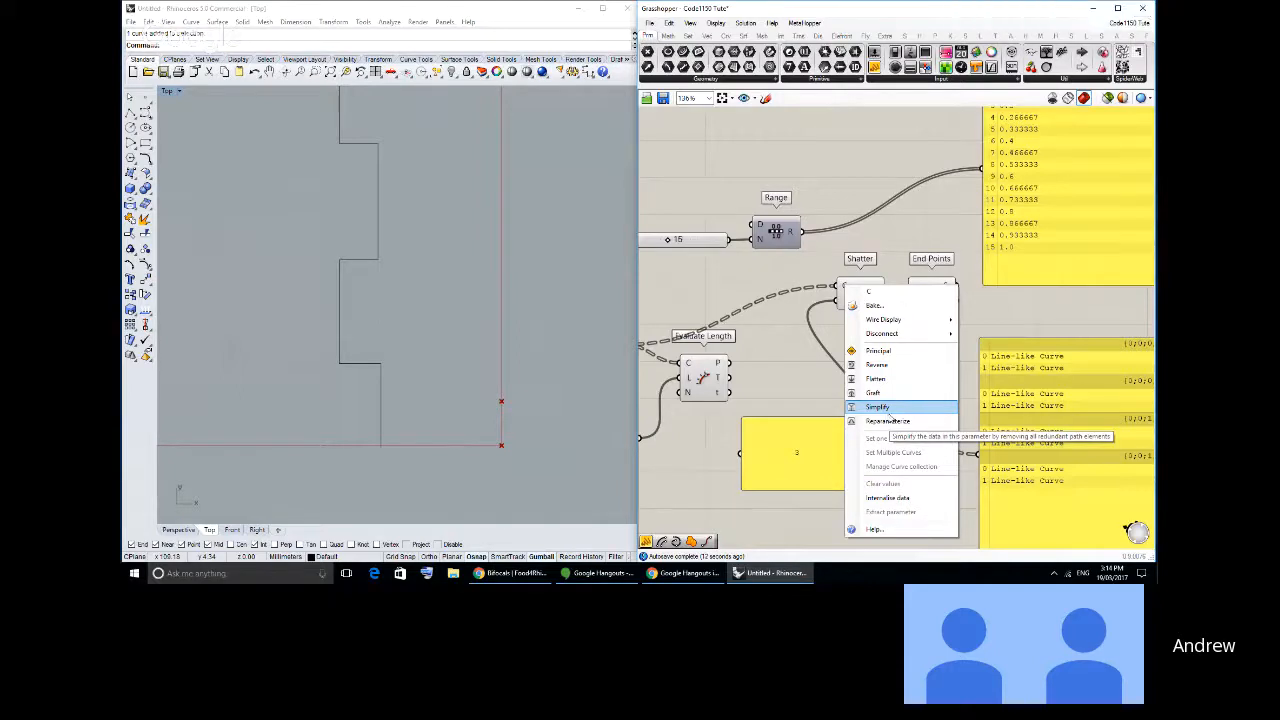
click(886, 410)
right_drag(840, 360, 838, 388)
scroll(460, 330, down, 5)
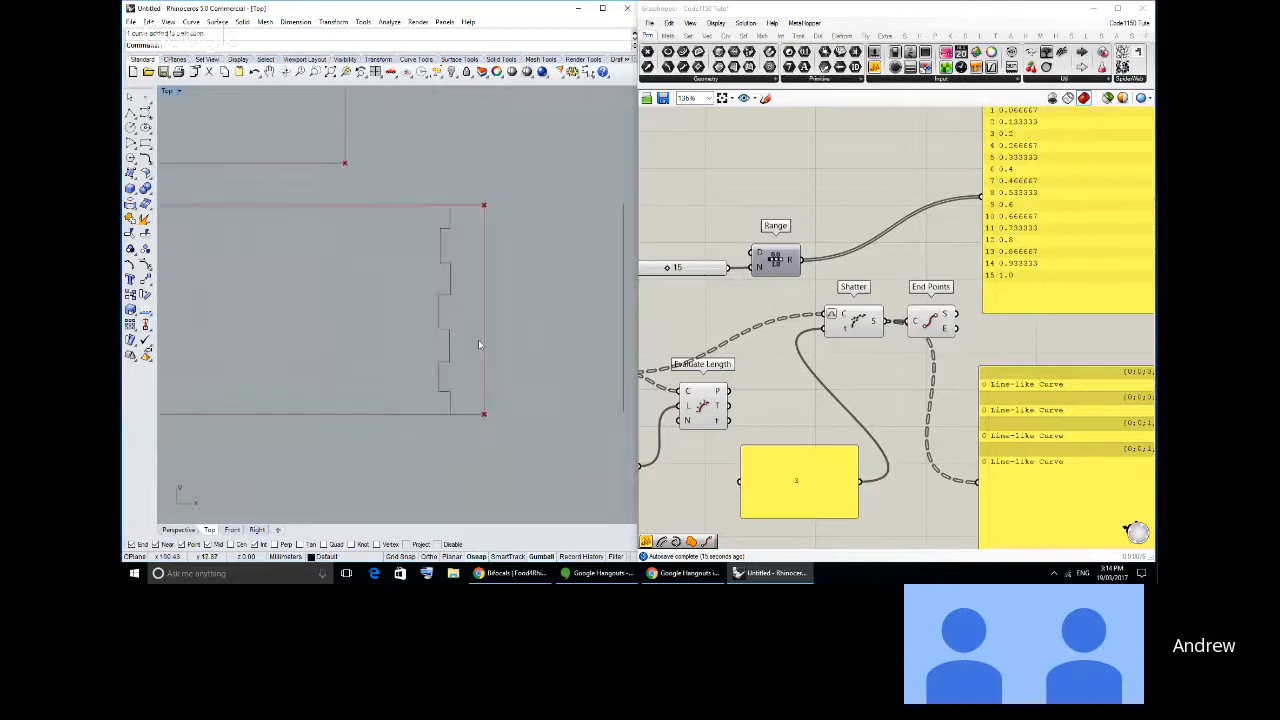
drag(812, 455, 811, 430)
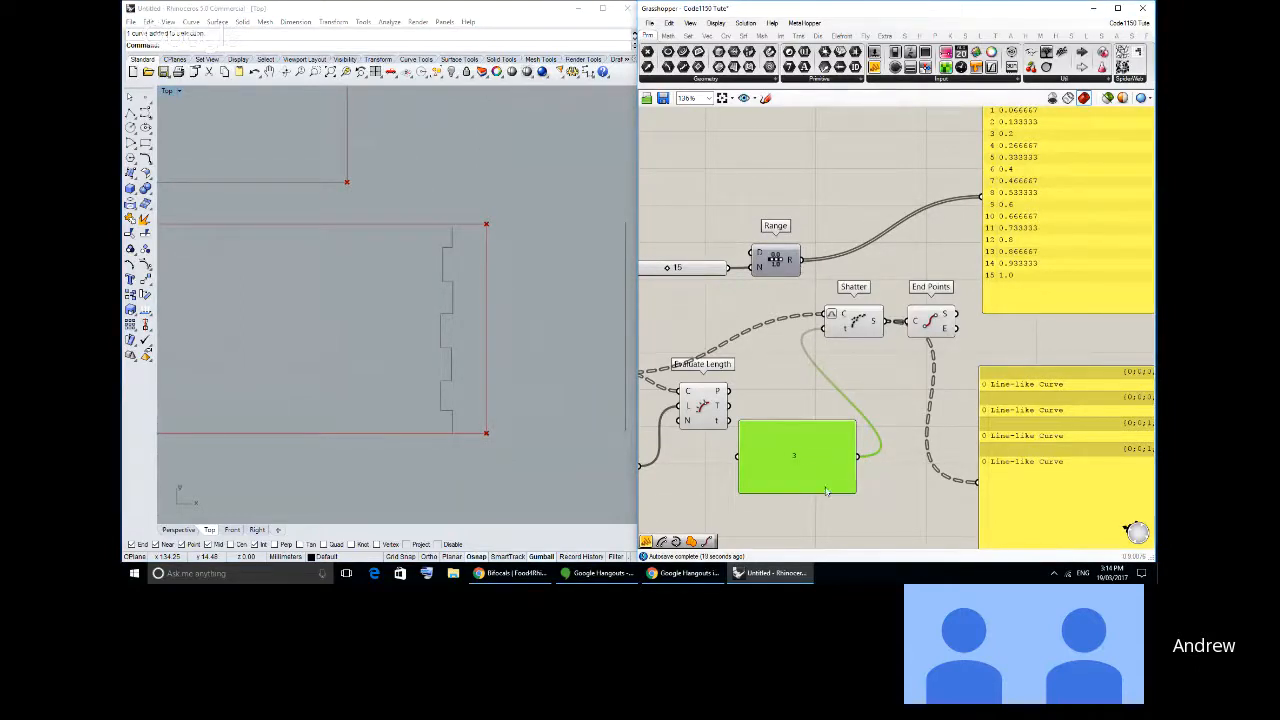
drag(829, 487, 813, 490)
scroll(474, 290, down, 5)
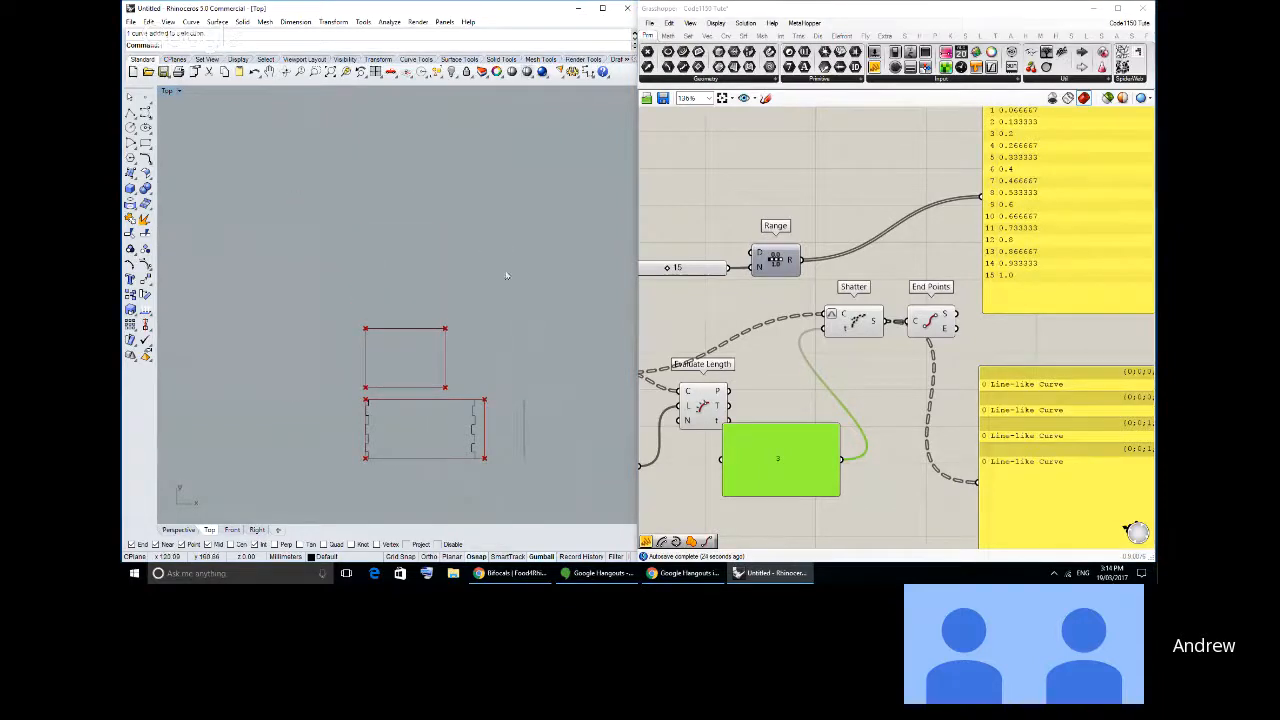
- Reconnect Range's R output to Shatter's t input and delete the panel containing 3
drag(799, 260, 823, 326)
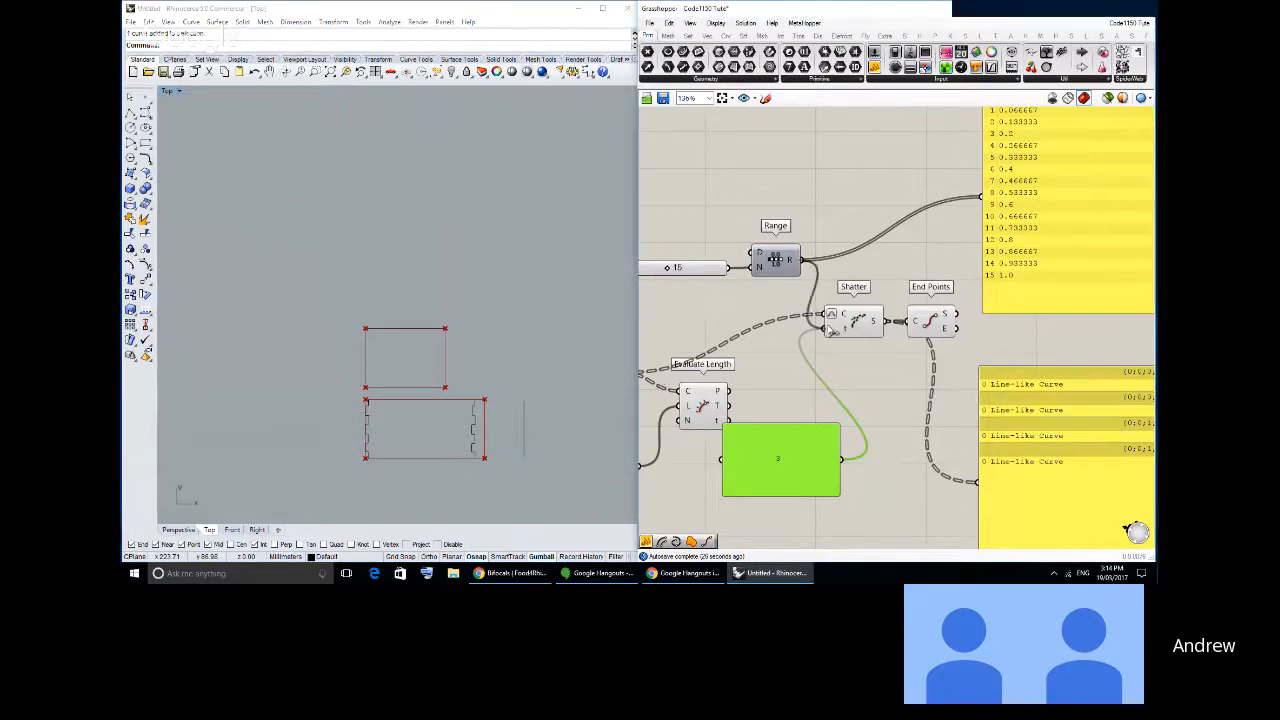
drag(790, 463, 785, 452)
key(Delete)
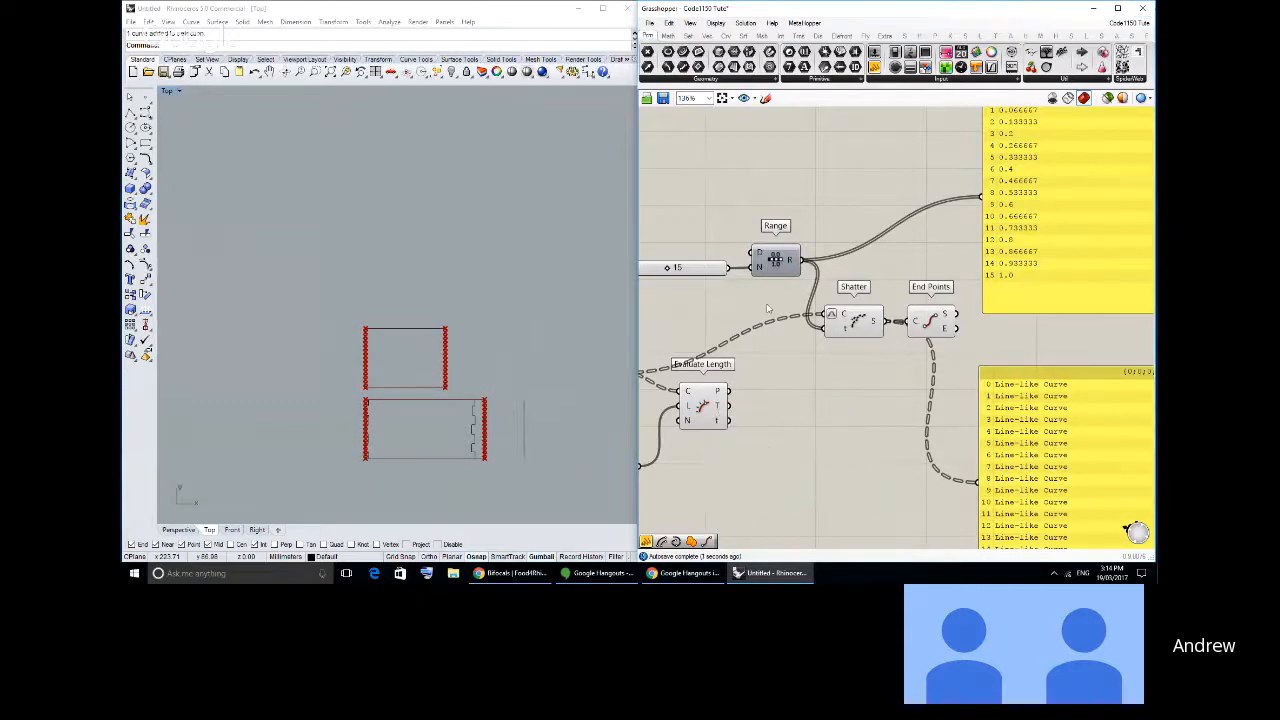
- Rearrange the Range, Shatter and End Points components, placing End Points above the wire from Shatter to its panel
right_drag(772, 308, 805, 320)
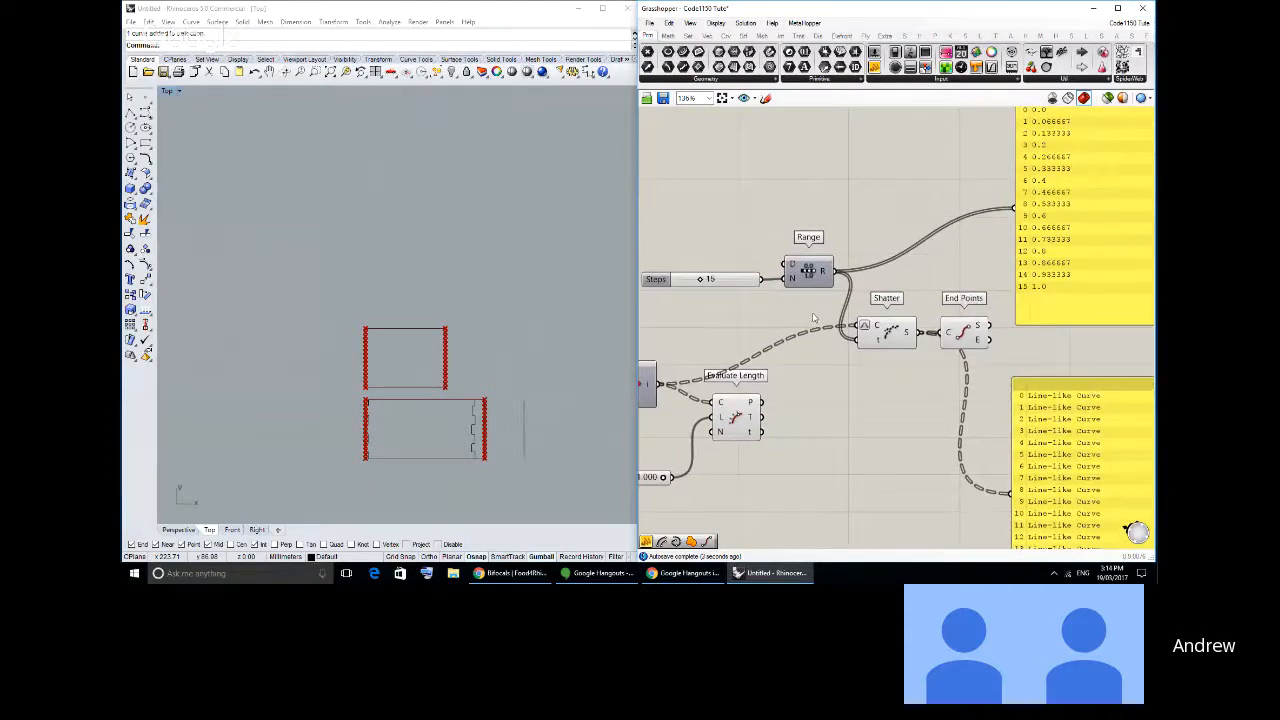
right_drag(852, 358, 827, 335)
drag(813, 290, 762, 296)
click(814, 274)
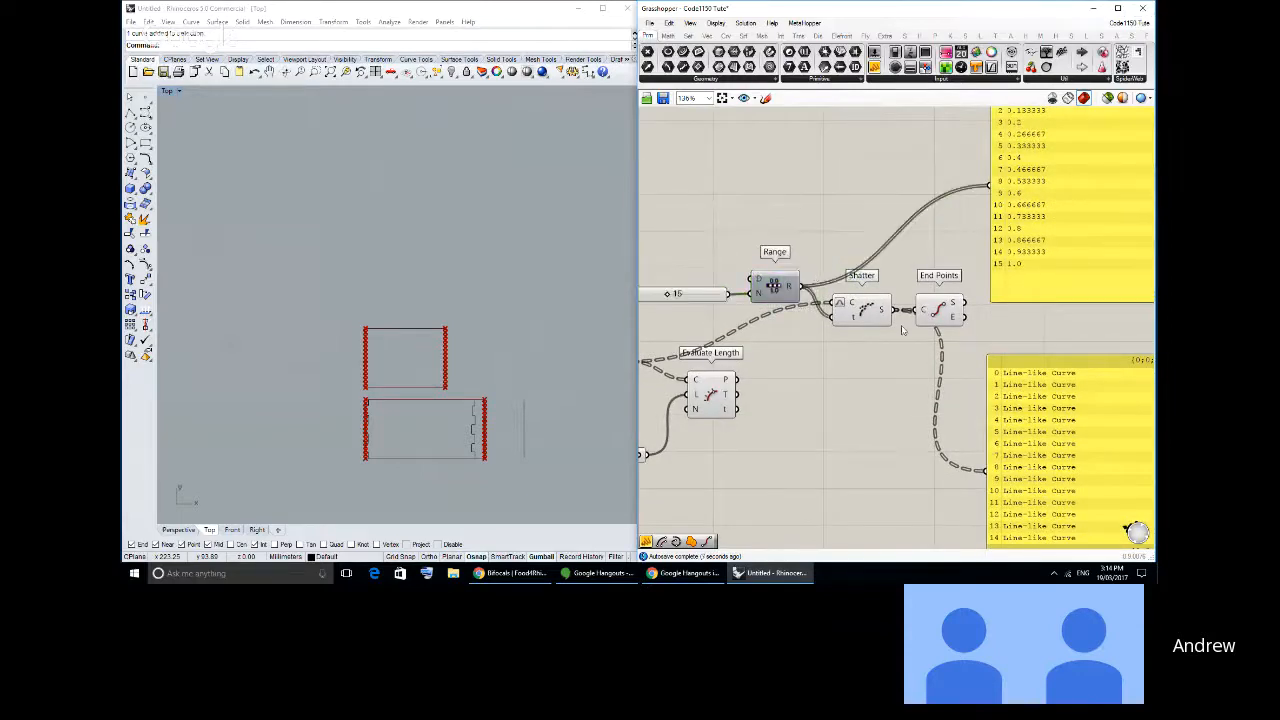
scroll(371, 371, up, 8)
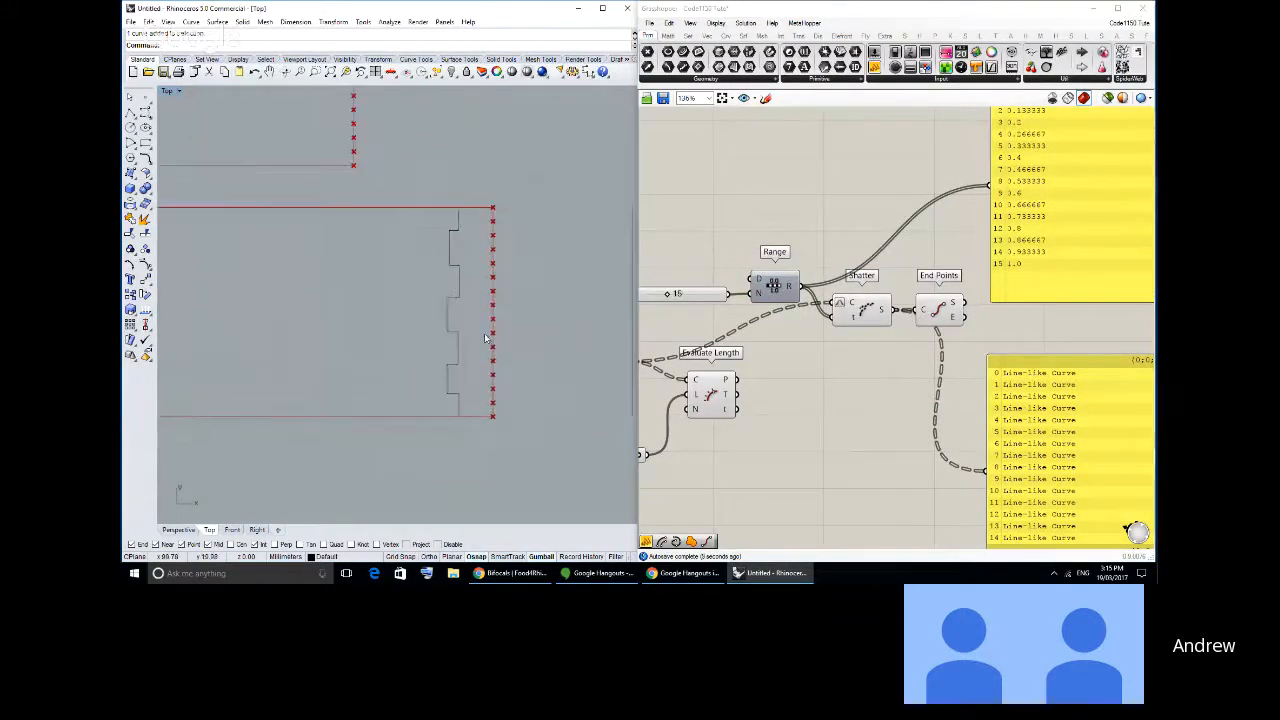
right_drag(902, 350, 766, 241)
drag(795, 207, 806, 204)
right_drag(806, 204, 830, 230)
right_drag(787, 266, 876, 331)
drag(832, 291, 834, 325)
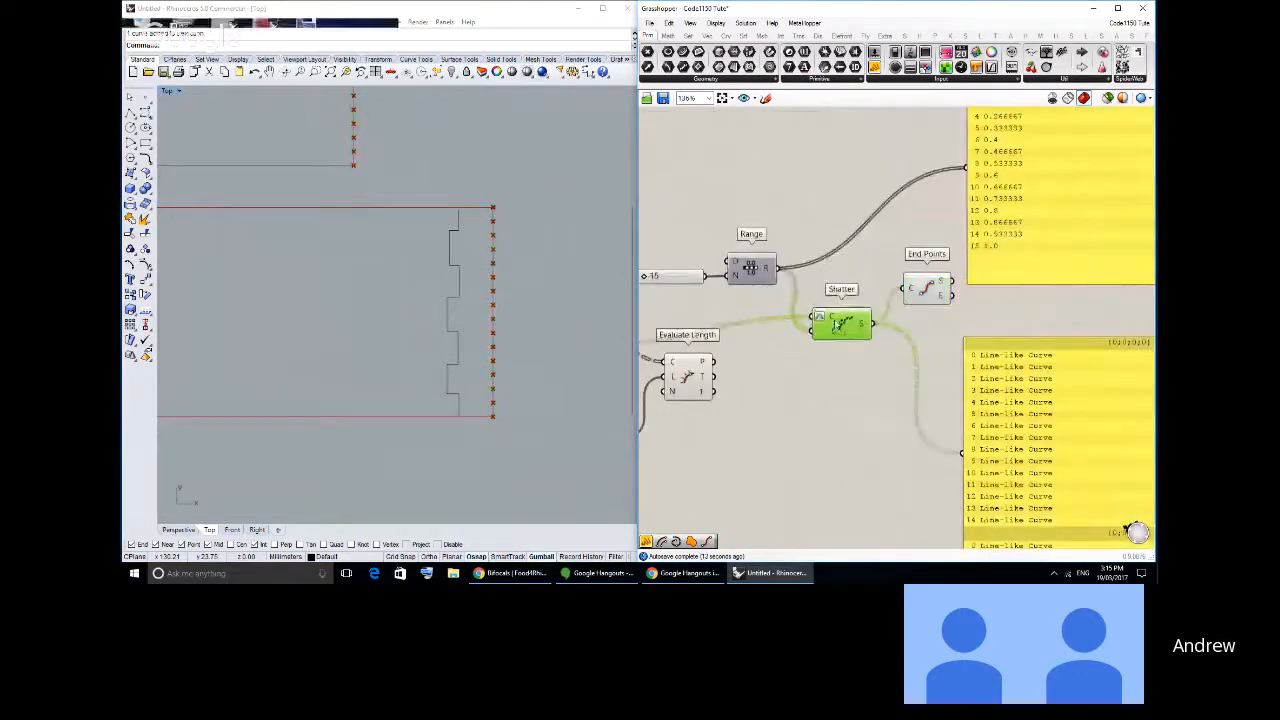
click(849, 350)
- Apply Simplify to Shatter's S output
right_click(859, 331)
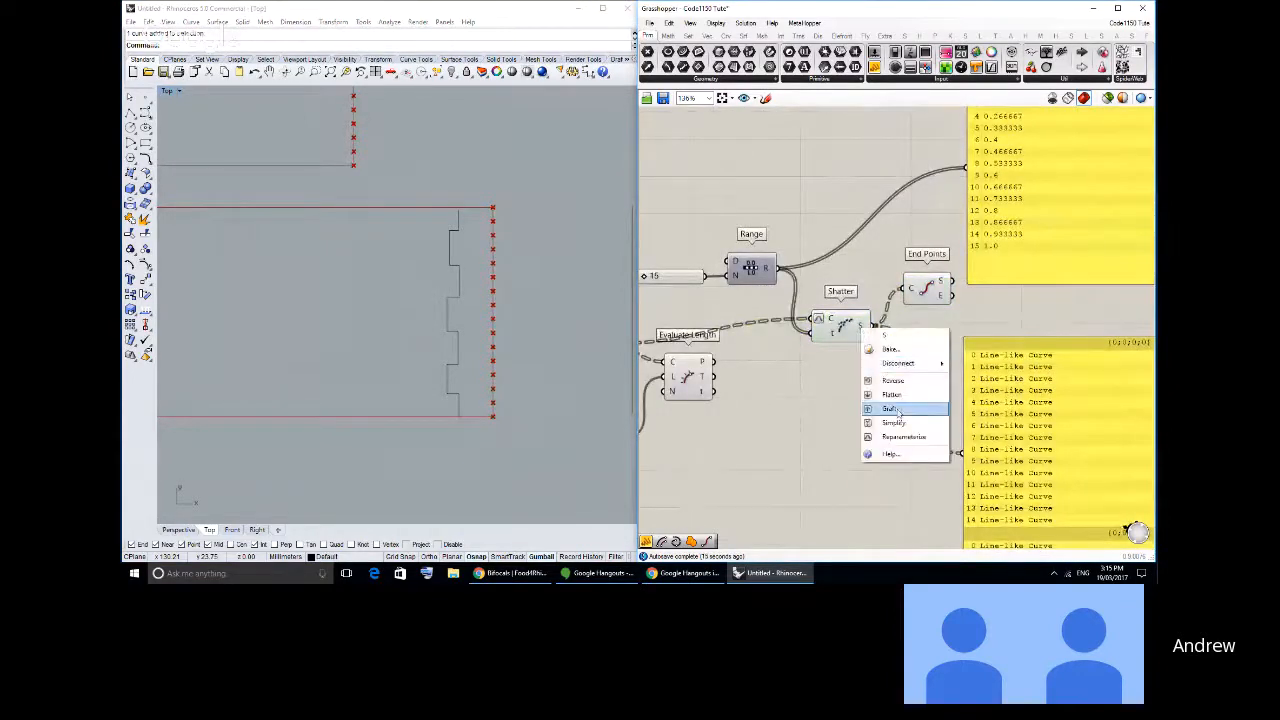
right_drag(933, 470, 784, 399)
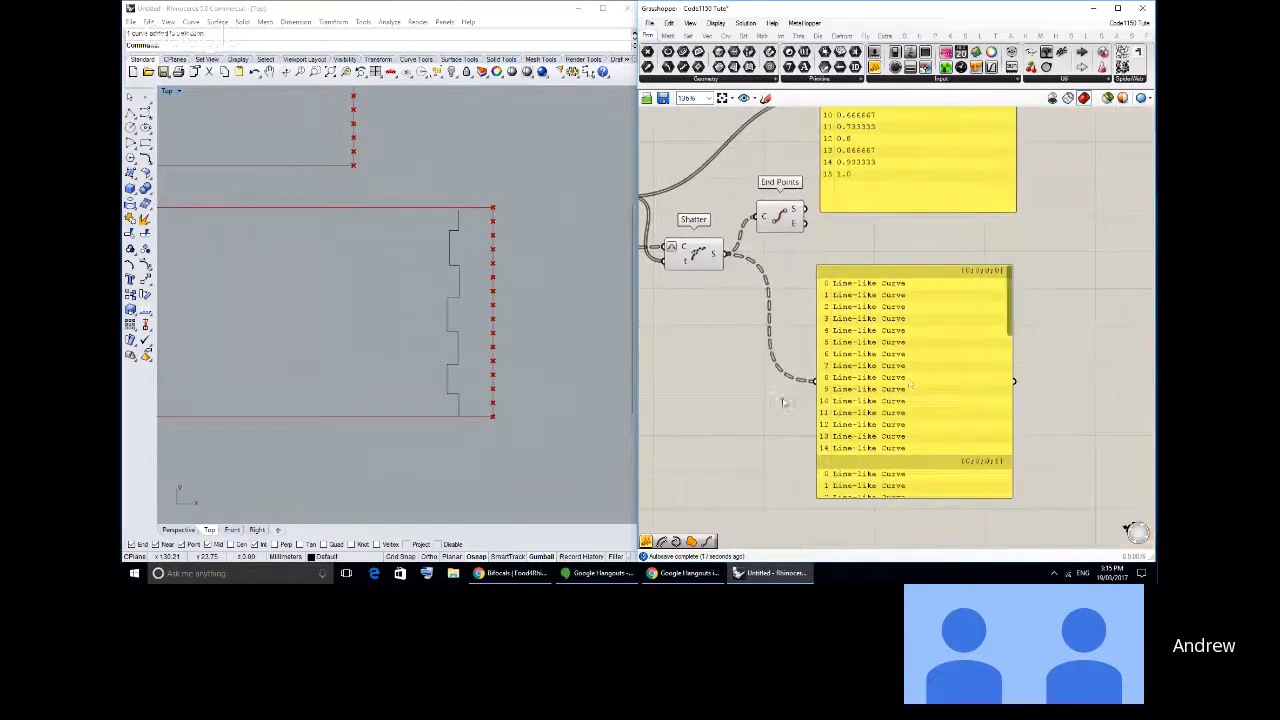
right_drag(898, 312, 956, 305)
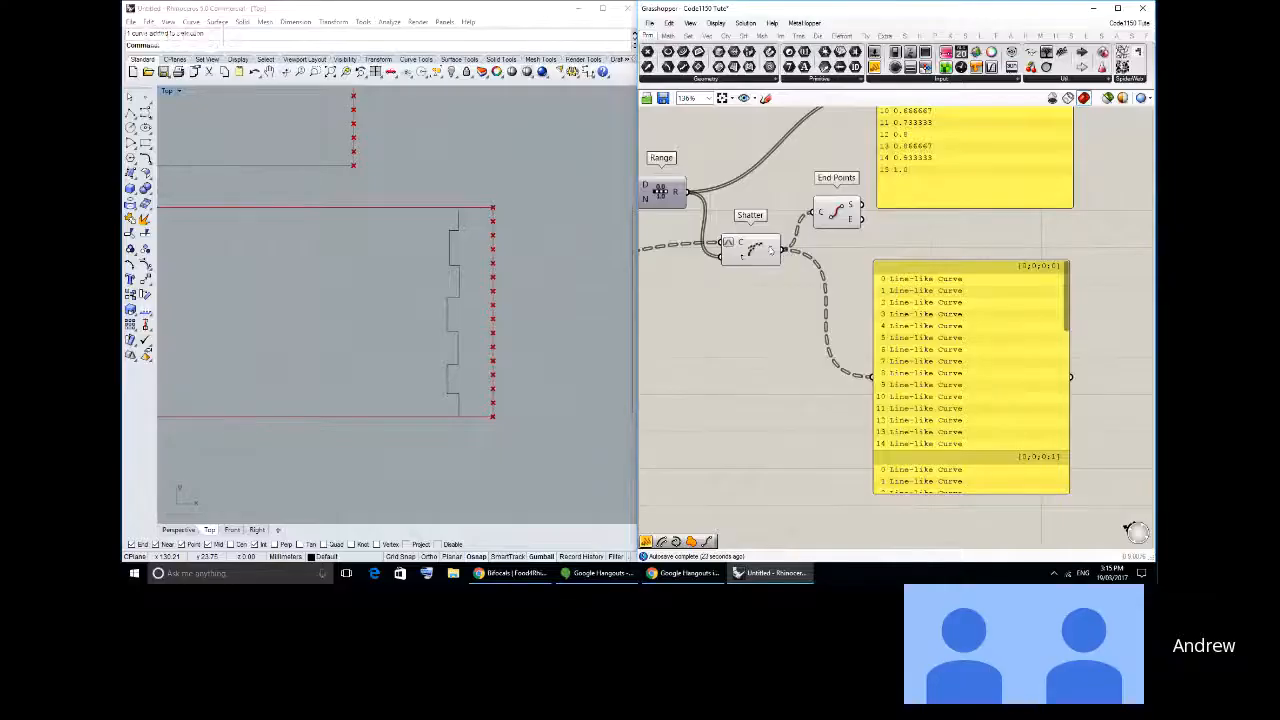
right_click(770, 248)
click(811, 342)
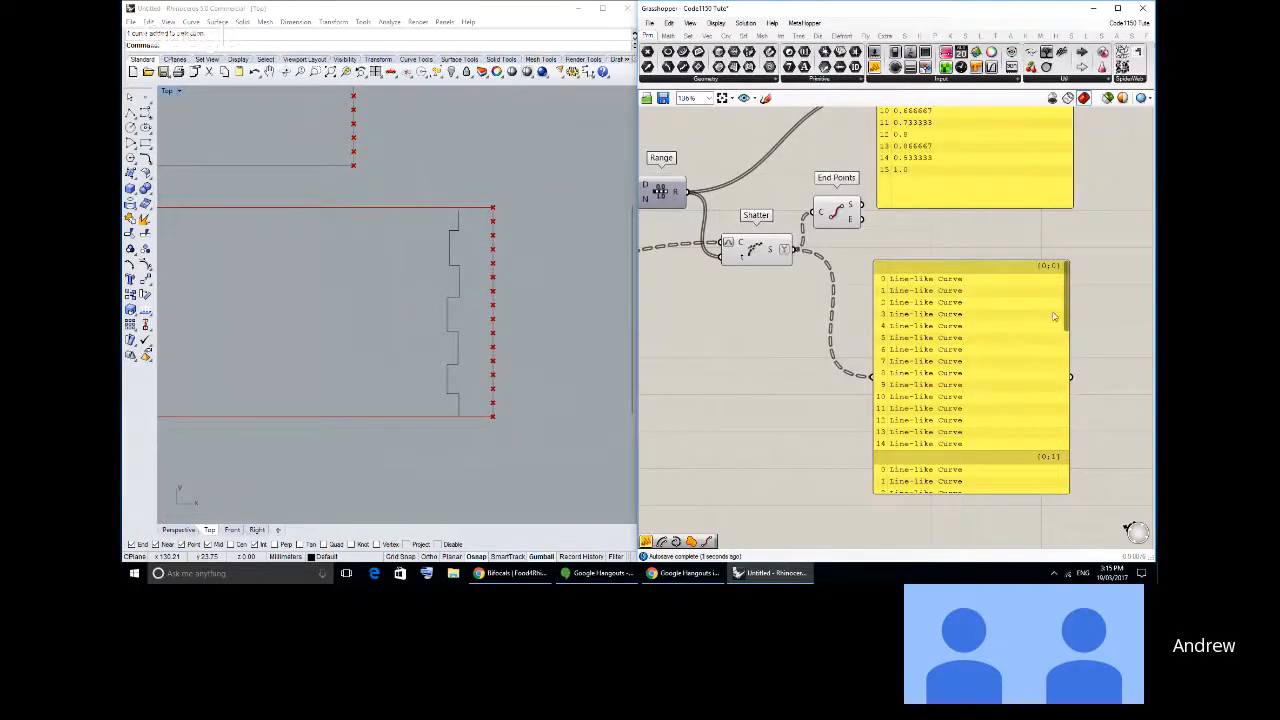
- Enlarge the panel fed by Shatter's S output downward and examine its branches of segments
right_drag(1004, 515, 955, 385)
scroll(955, 396, down, 2)
drag(949, 370, 961, 550)
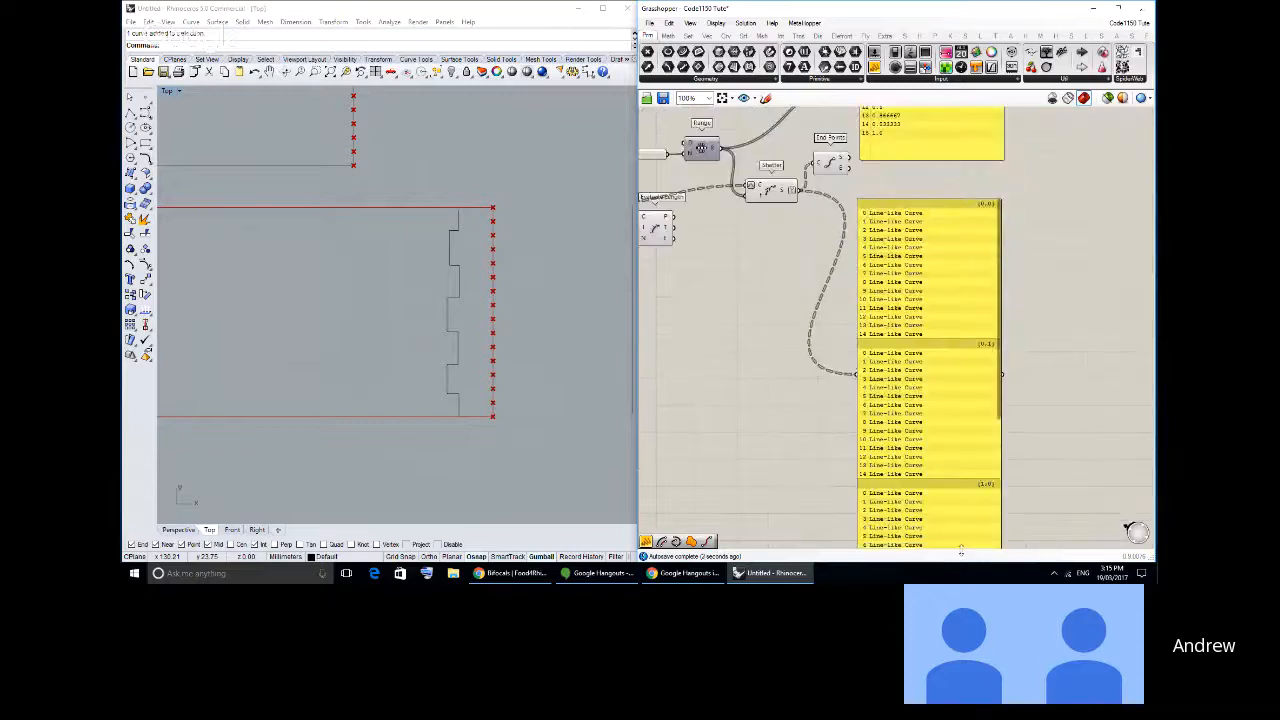
mouse_move(997, 408)
mouse_down()
mouse_move(996, 534)
mouse_move(992, 387)
mouse_up()
scroll(748, 205, up, 2)
drag(787, 223, 774, 230)
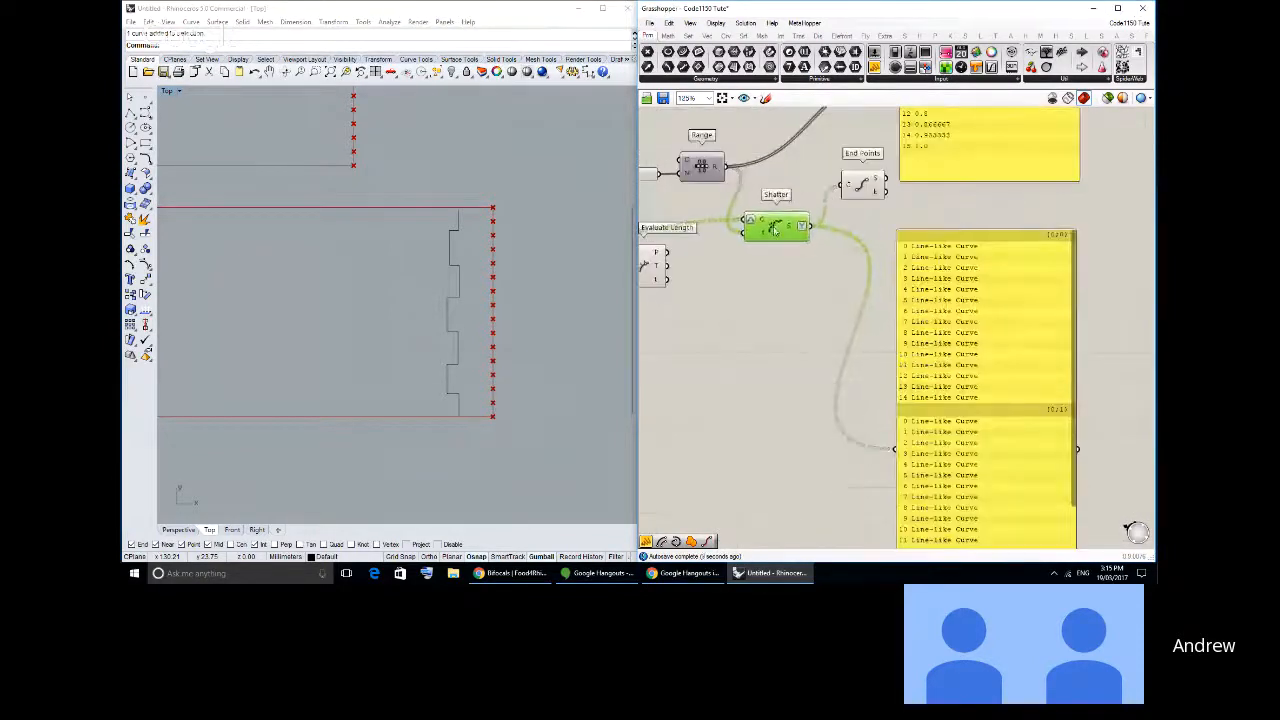
- Move the Evaluate Length component lower, clear of the wire running from List Item to Shatter
right_drag(774, 230, 852, 237)
drag(725, 272, 718, 330)
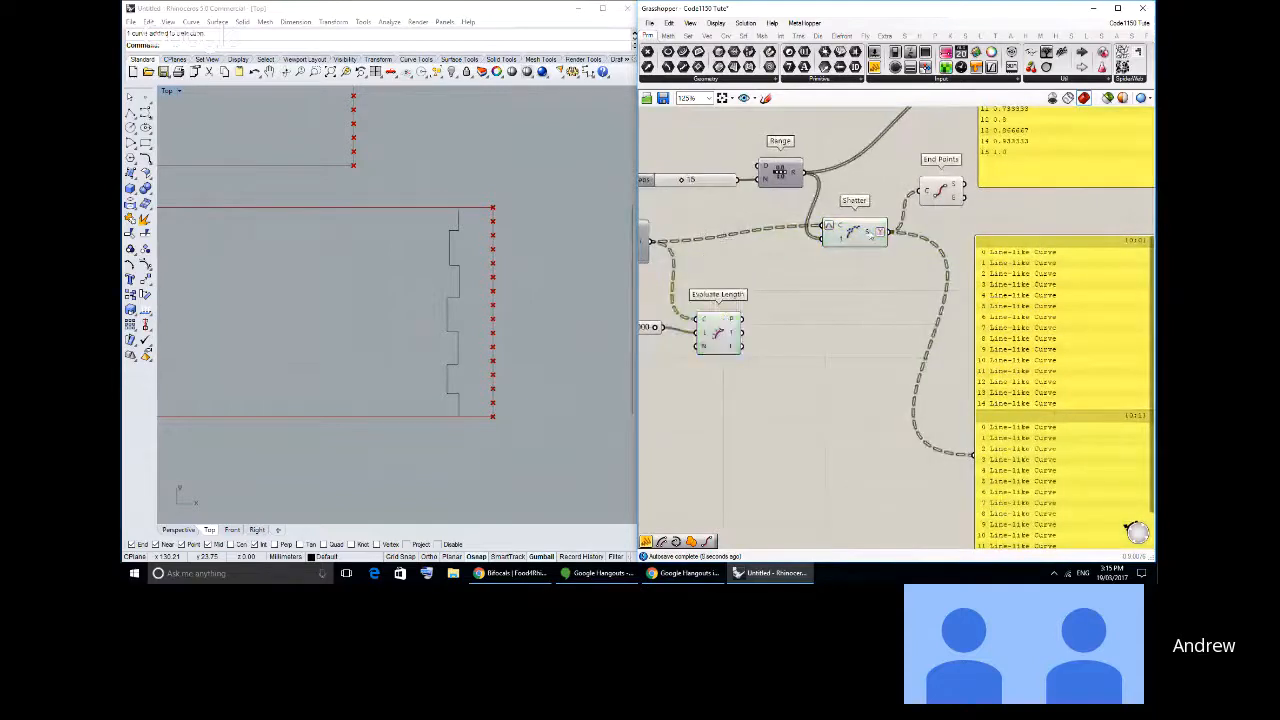
right_click(867, 231)
click(834, 329)
- Extend the panel fed by Shatter's S output downward until all of its branches fit
right_drag(1019, 332, 884, 263)
scroll(884, 263, down, 1)
right_drag(943, 294, 938, 274)
right_drag(947, 526, 946, 441)
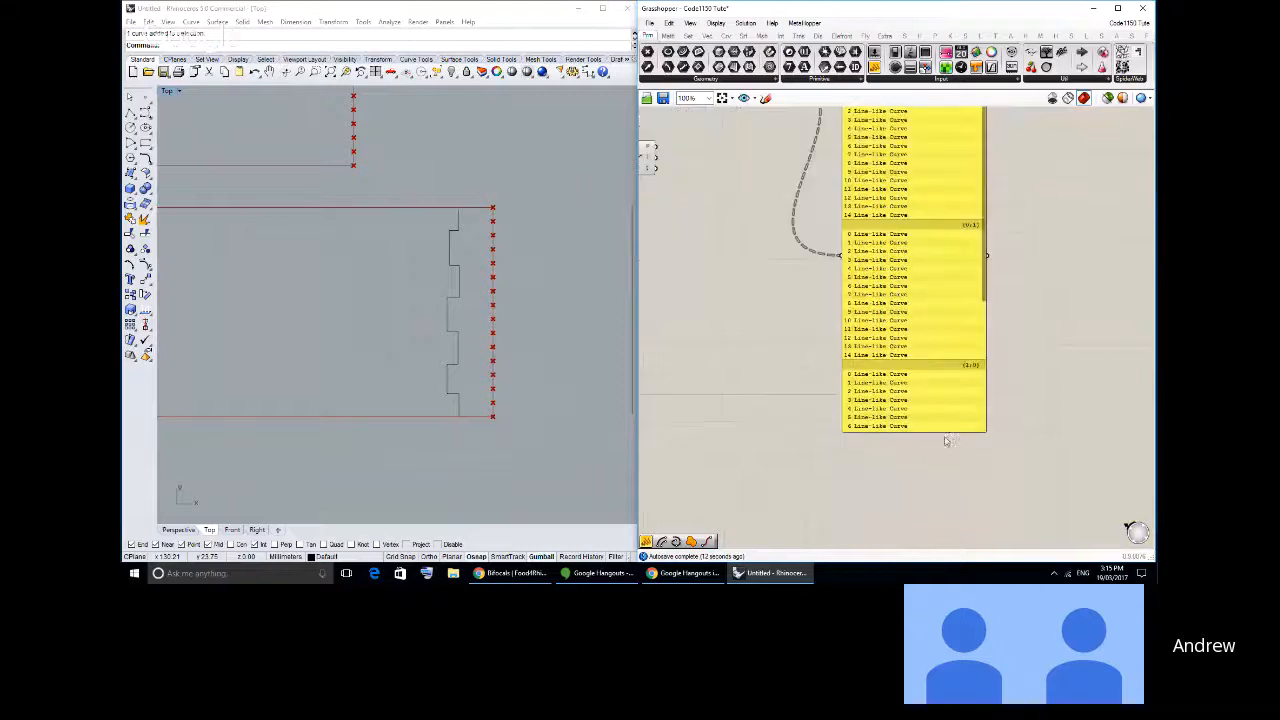
drag(943, 432, 940, 548)
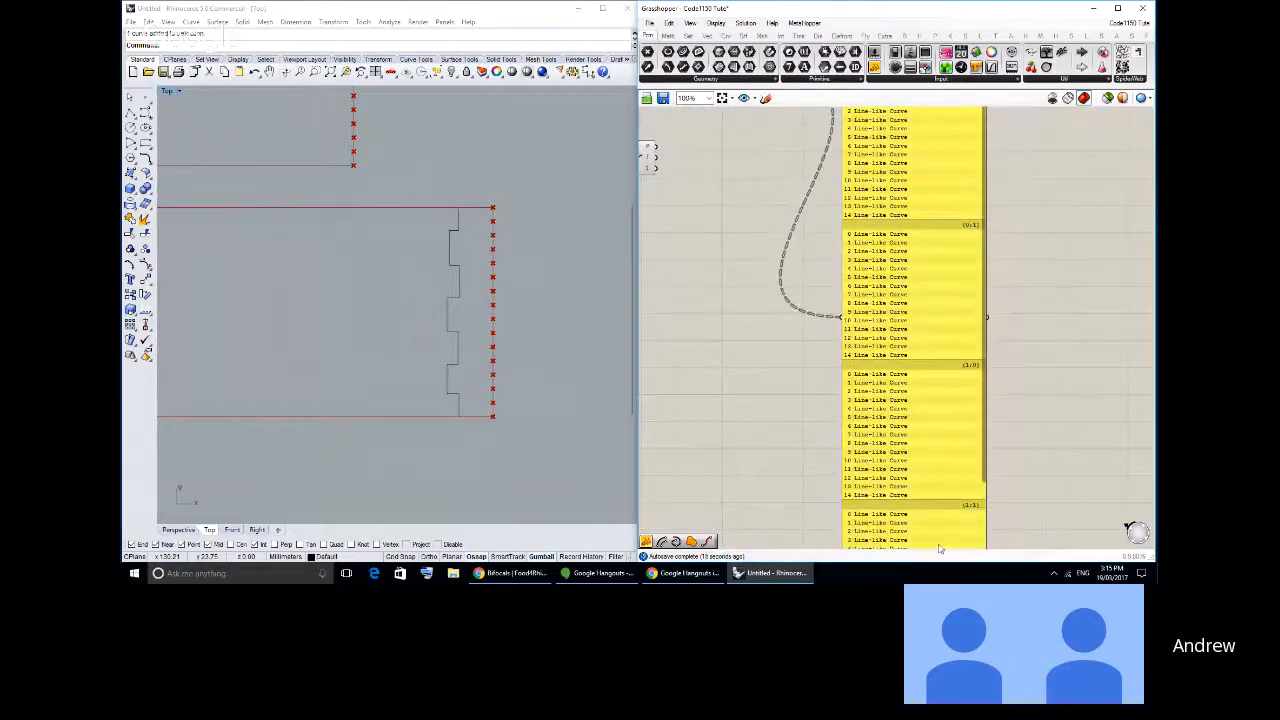
scroll(940, 358, down, 2)
right_drag(938, 357, 940, 329)
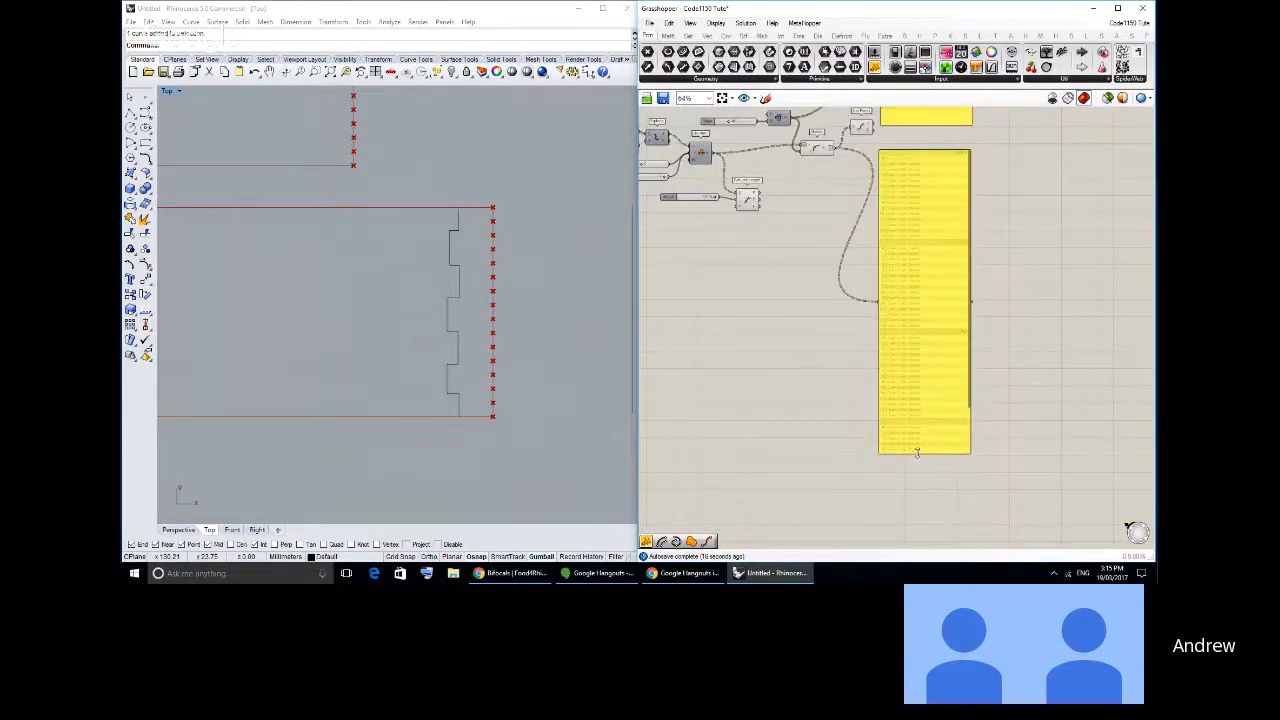
drag(916, 452, 920, 517)
scroll(879, 287, up, 1)
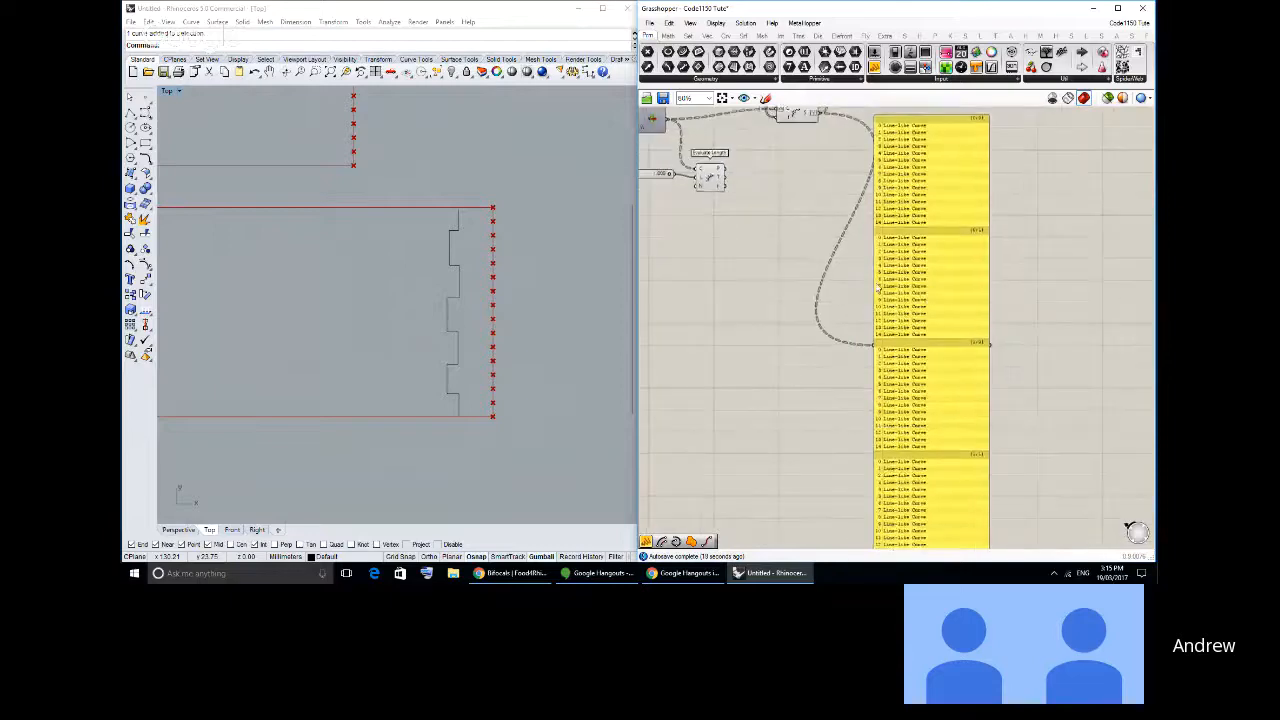
- Set the Steps slider feeding Range to 2
scroll(879, 287, up, 2)
right_drag(690, 160, 867, 408)
drag(770, 221, 750, 222)
- Shorten the Shatter output panel to fit its reduced list of segments
right_drag(933, 384, 836, 311)
scroll(836, 311, down, 1)
right_drag(976, 435, 909, 289)
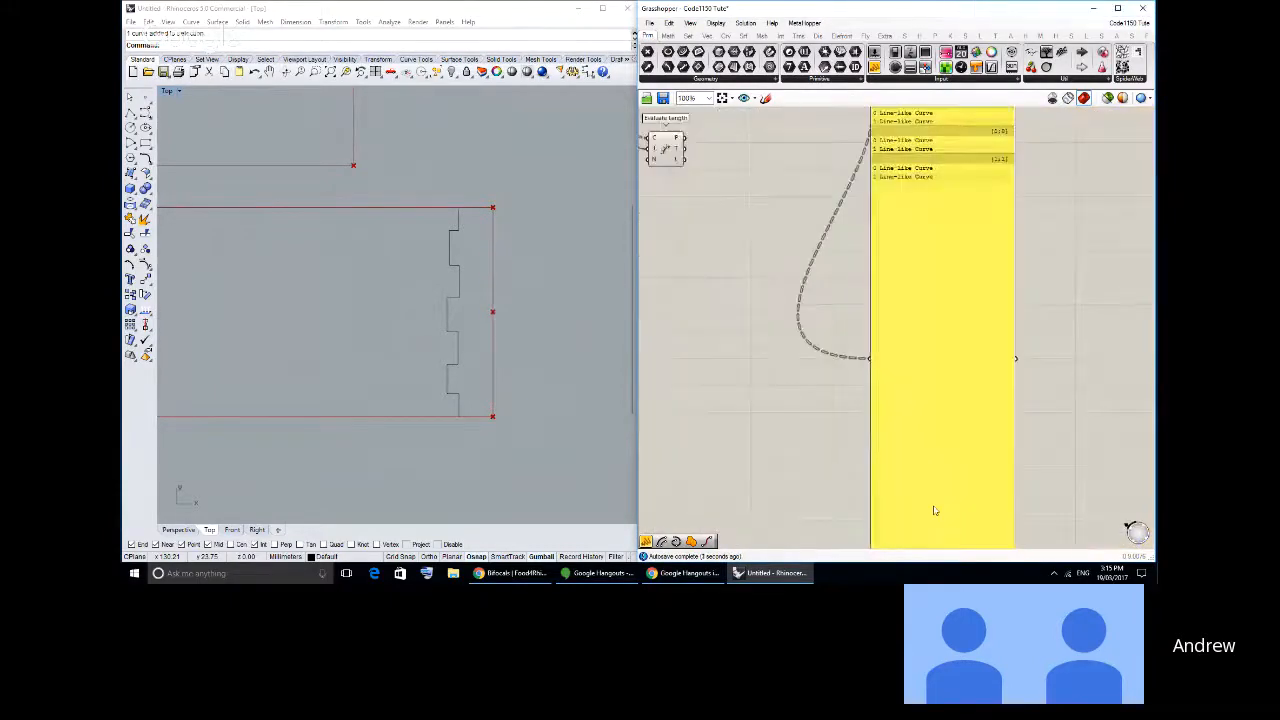
scroll(934, 511, down, 3)
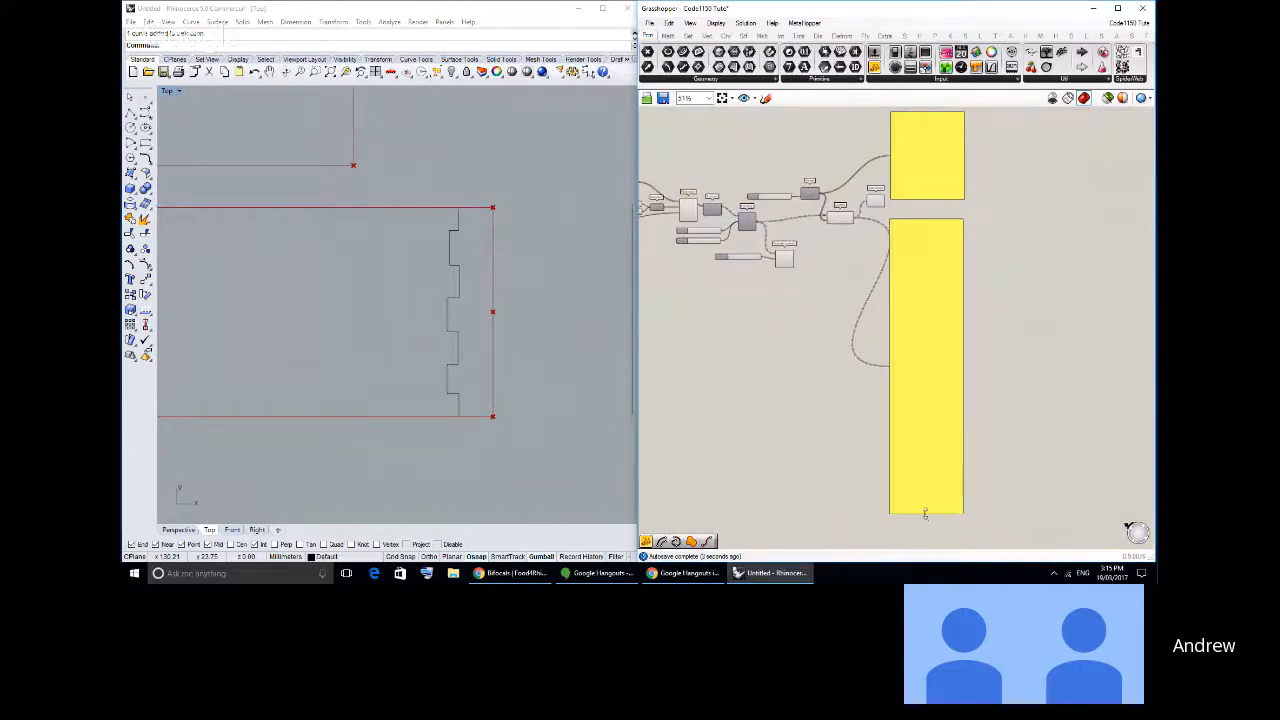
drag(923, 514, 920, 320)
scroll(906, 251, up, 4)
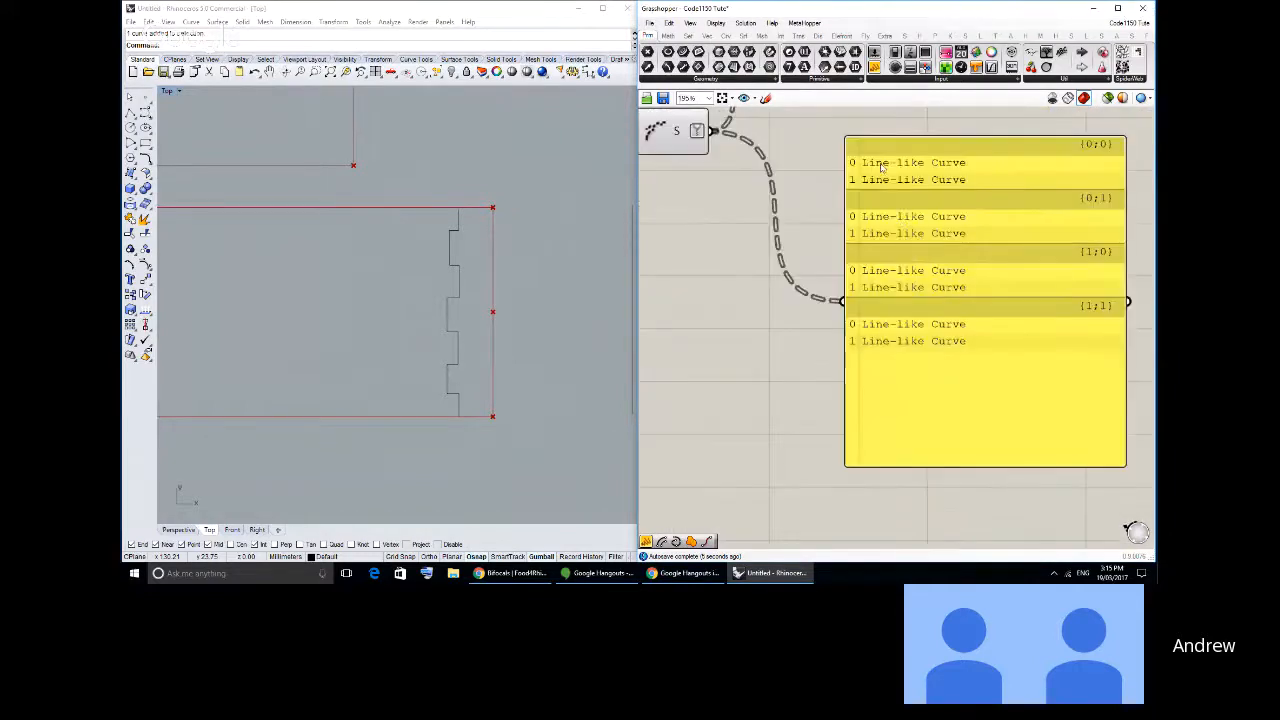
- Compare the branch paths in the Shatter output panel with the divided vertical rectangle edges in the Top viewport
right_drag(796, 241, 1073, 297)
right_drag(783, 191, 867, 277)
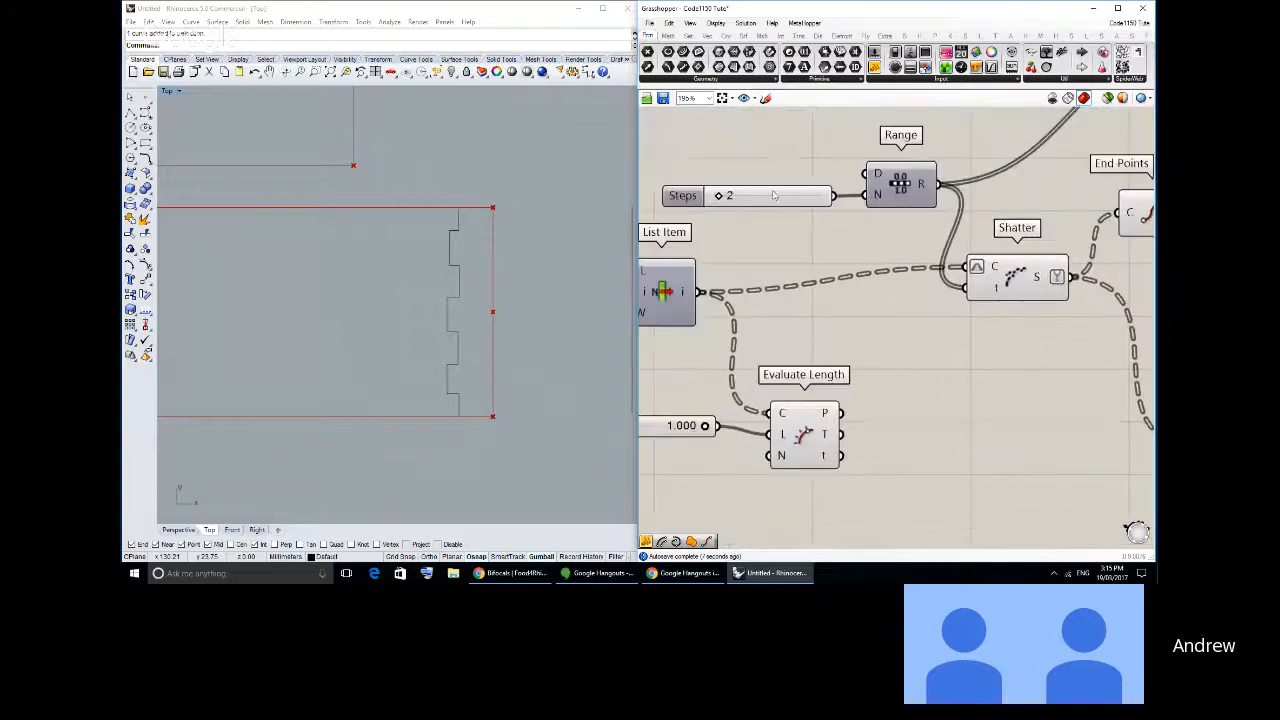
click(735, 197)
right_drag(1115, 346, 722, 268)
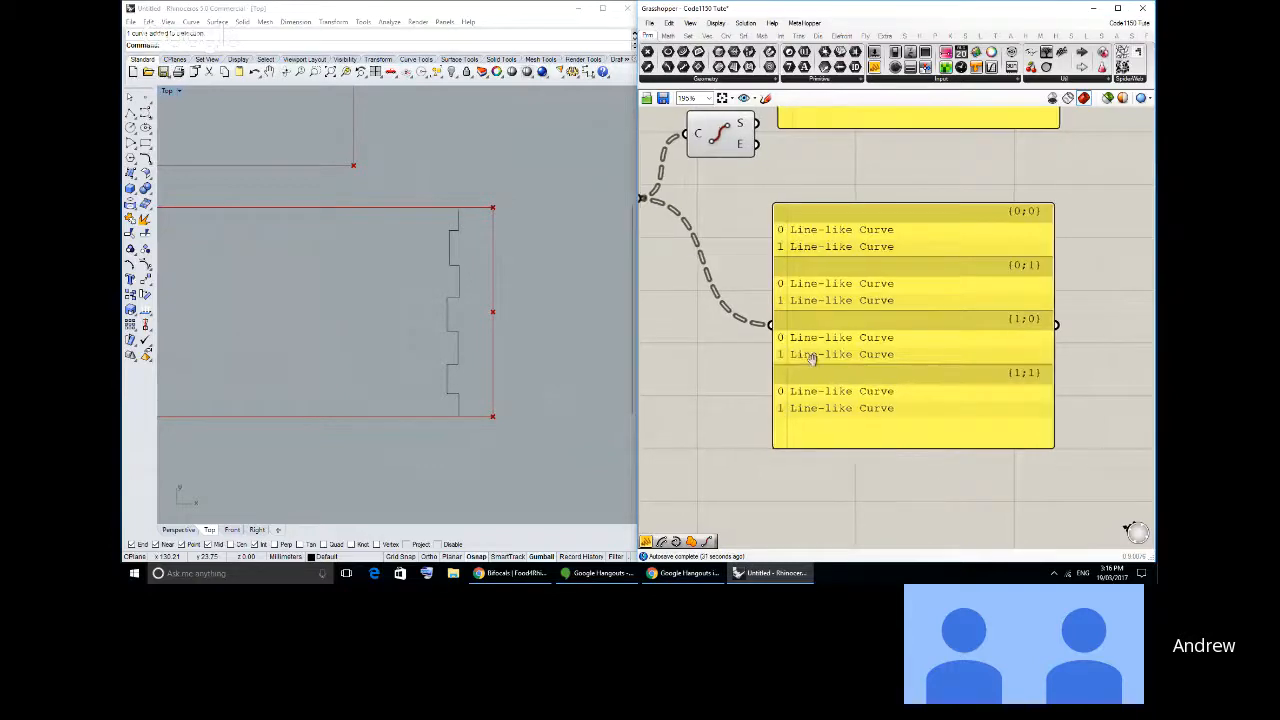
right_drag(814, 357, 884, 362)
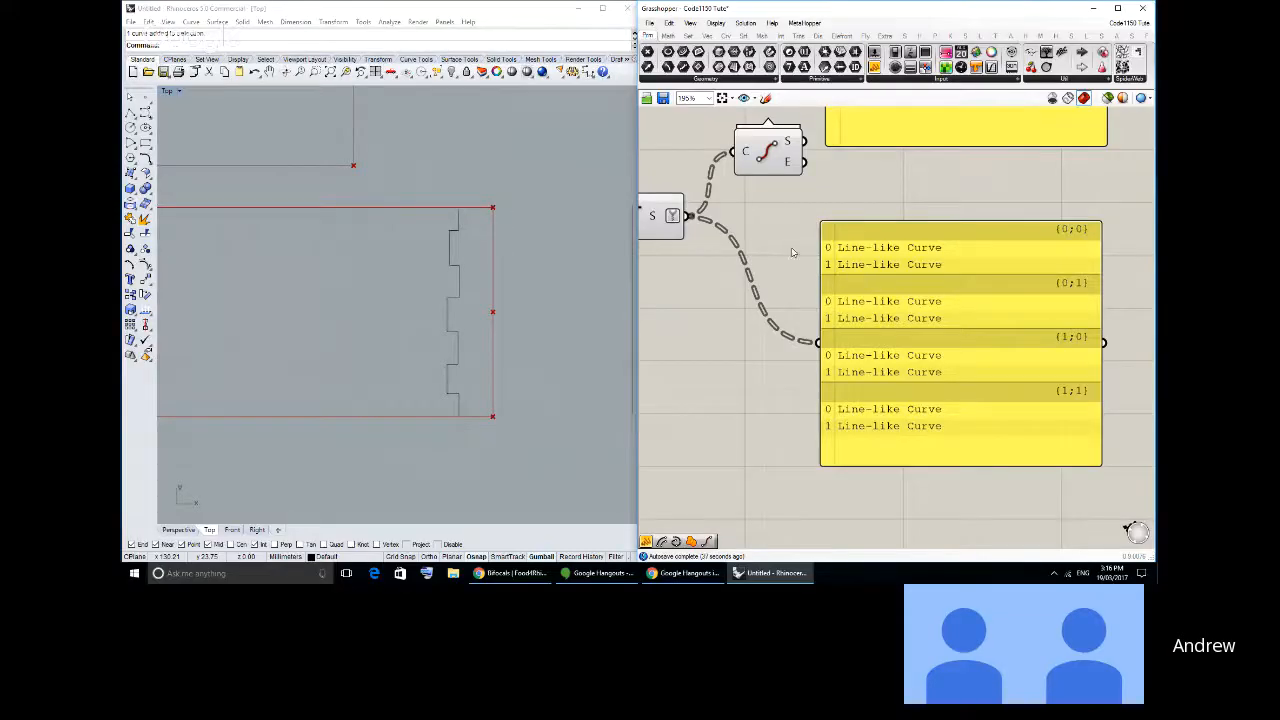
scroll(470, 357, down, 3)
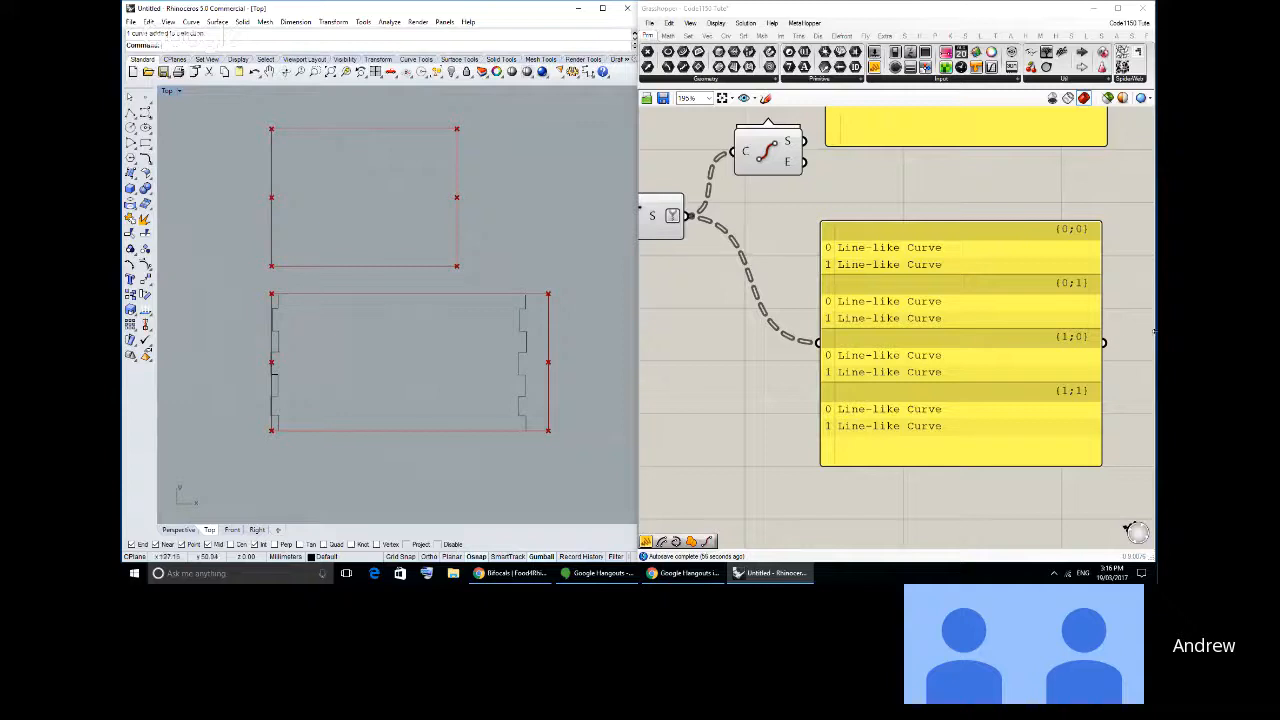
right_drag(1082, 324, 1010, 314)
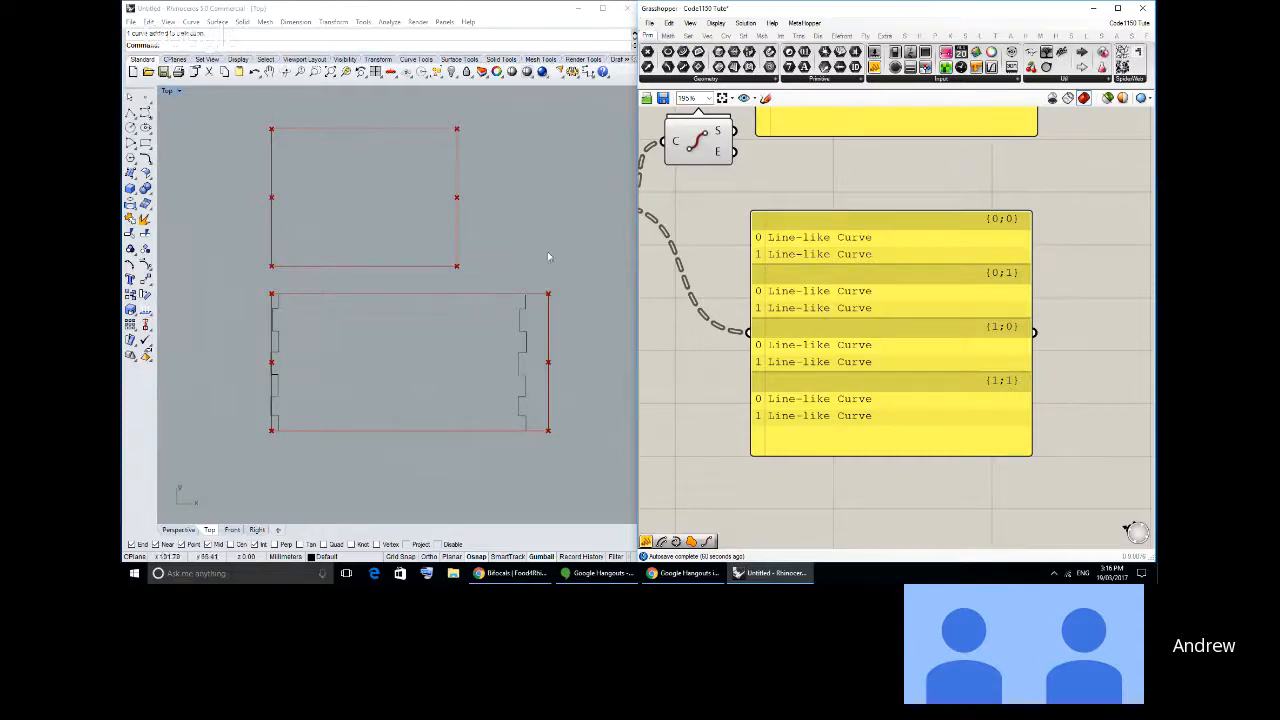
right_drag(1001, 260, 987, 259)
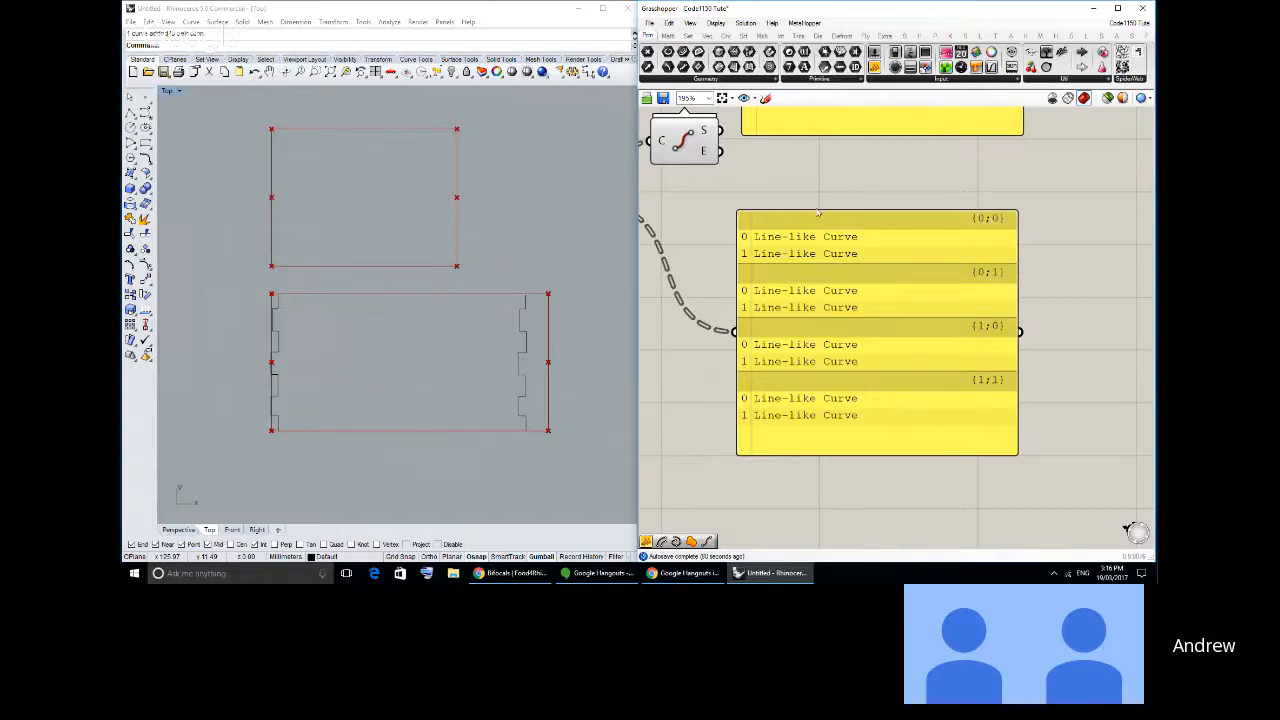
right_drag(817, 210, 869, 281)
scroll(870, 283, down, 2)
right_drag(856, 234, 843, 153)
scroll(871, 166, up, 2)
click(871, 163)
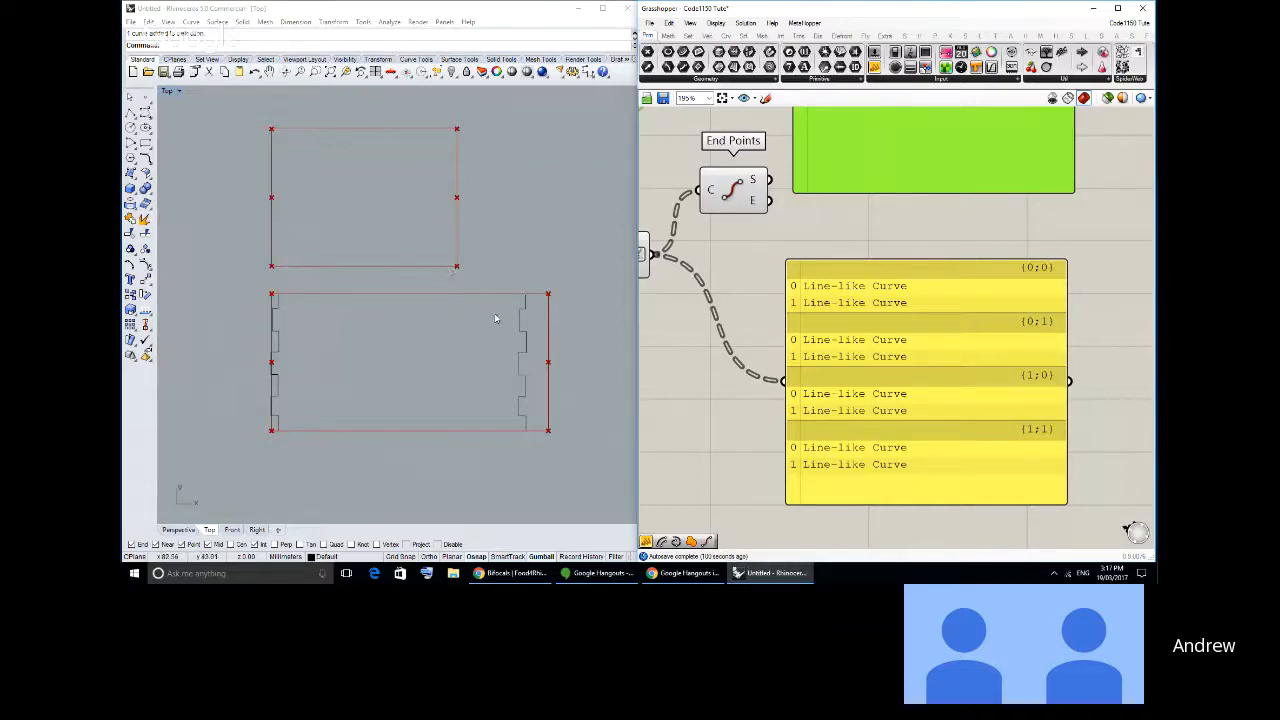
- Enlarge the Shatter output panel downward to make room for more branches
drag(925, 360, 925, 352)
right_drag(925, 352, 963, 368)
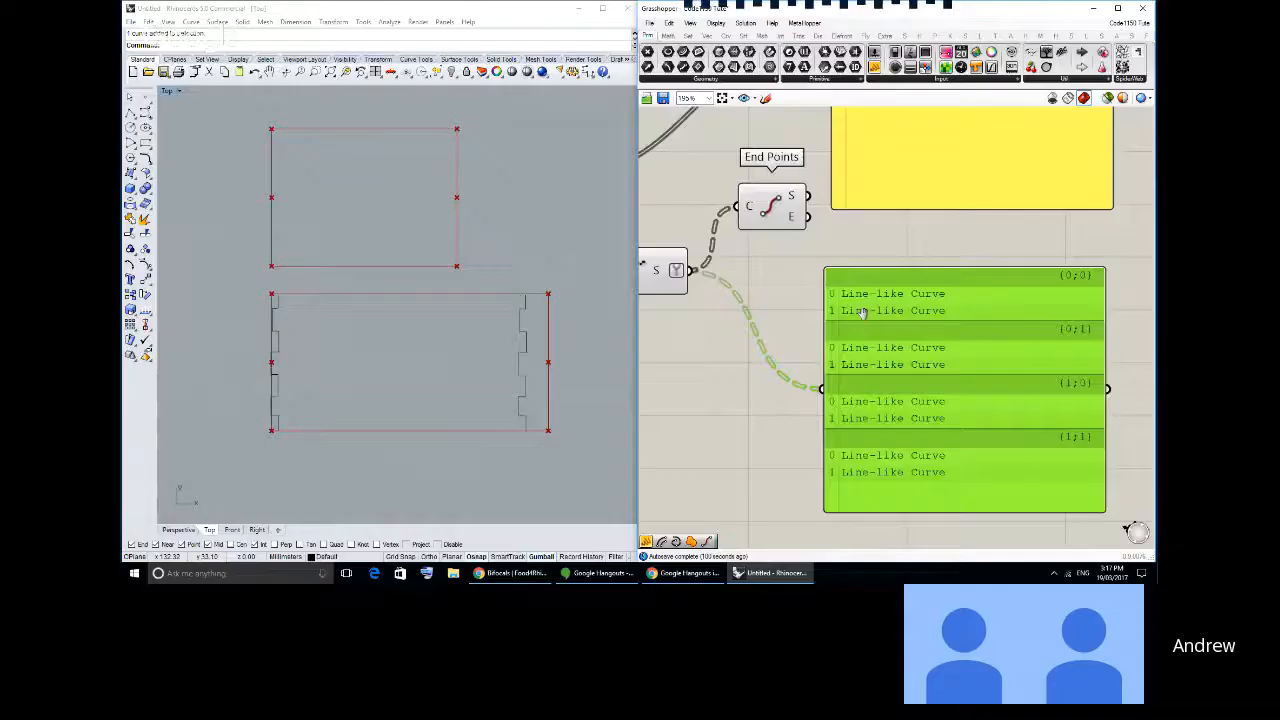
scroll(861, 313, down, 1)
drag(958, 446, 960, 532)
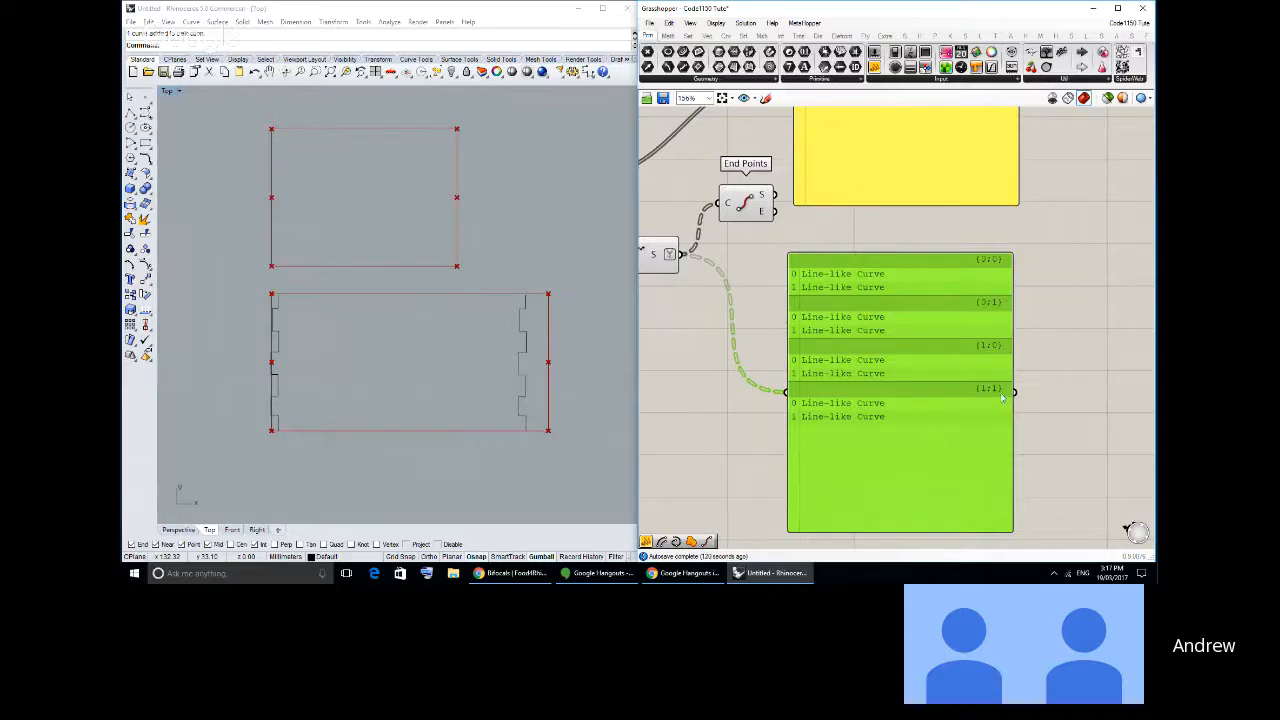
- Set the C (count) input of the Series component to 3
right_drag(776, 328, 976, 356)
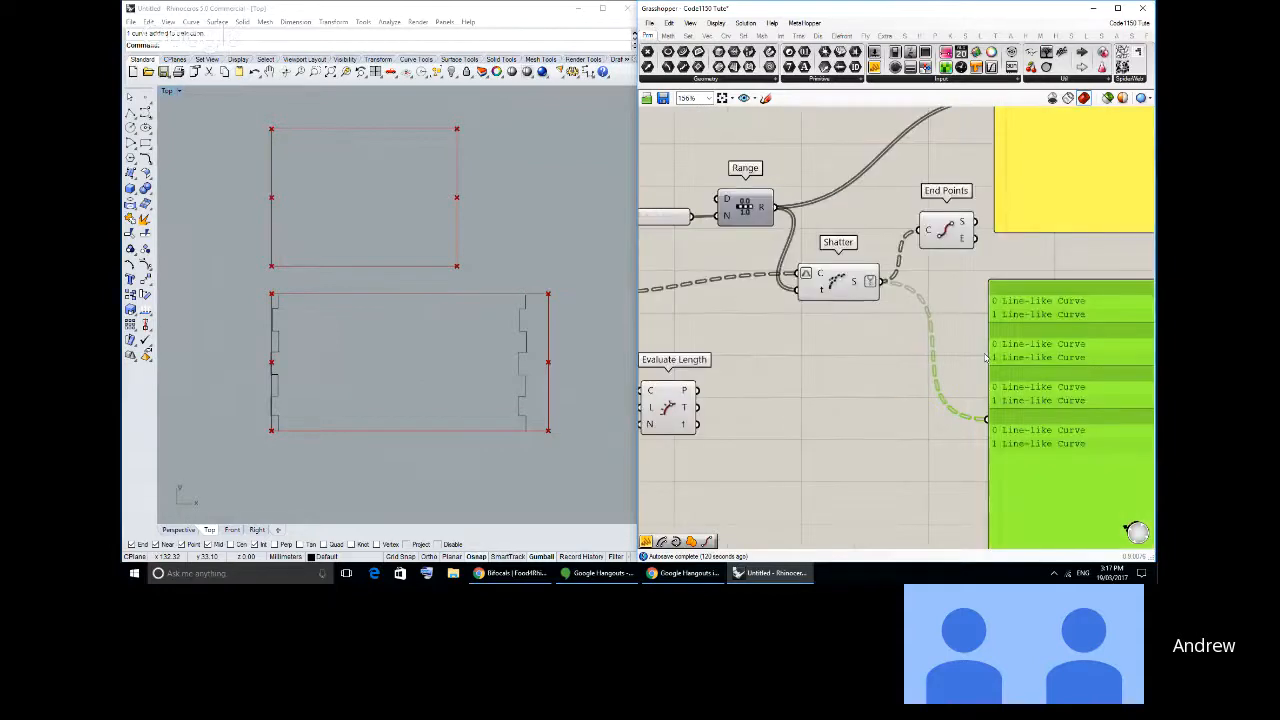
scroll(960, 352, down, 3)
right_drag(690, 345, 859, 288)
scroll(963, 325, up, 3)
scroll(859, 288, up, 2)
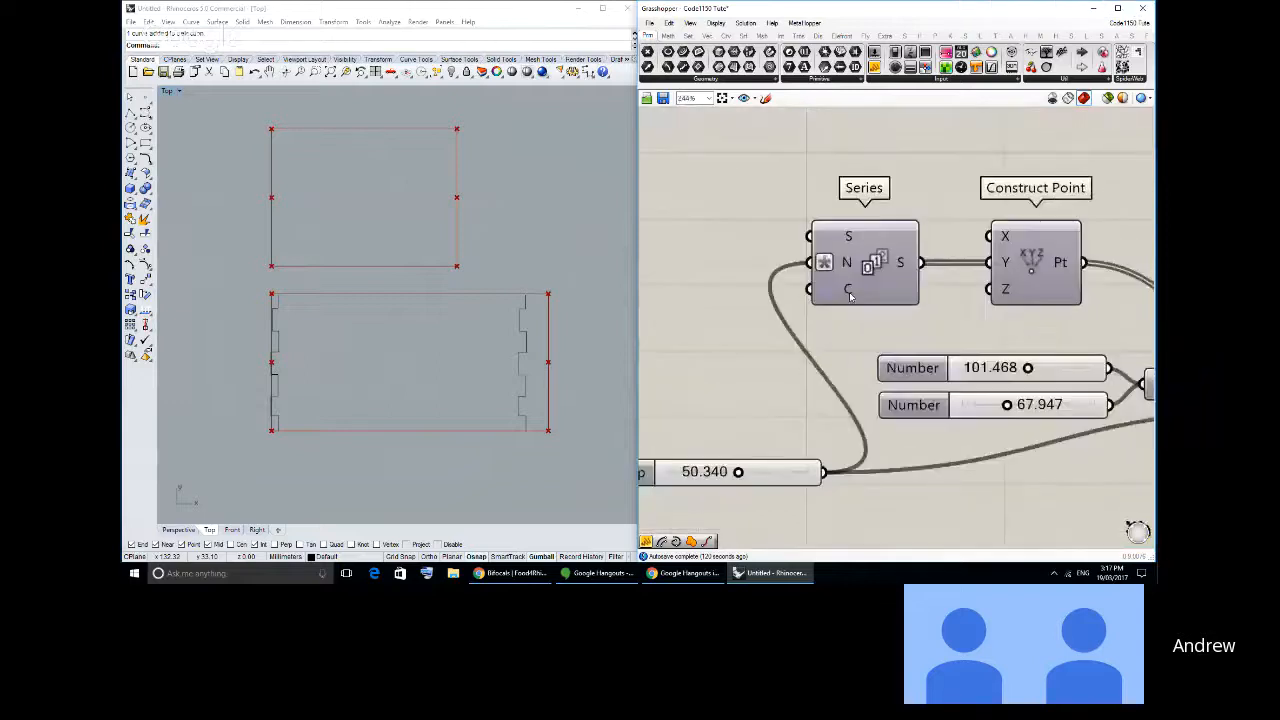
right_click(851, 292)
mouse_move(910, 400)
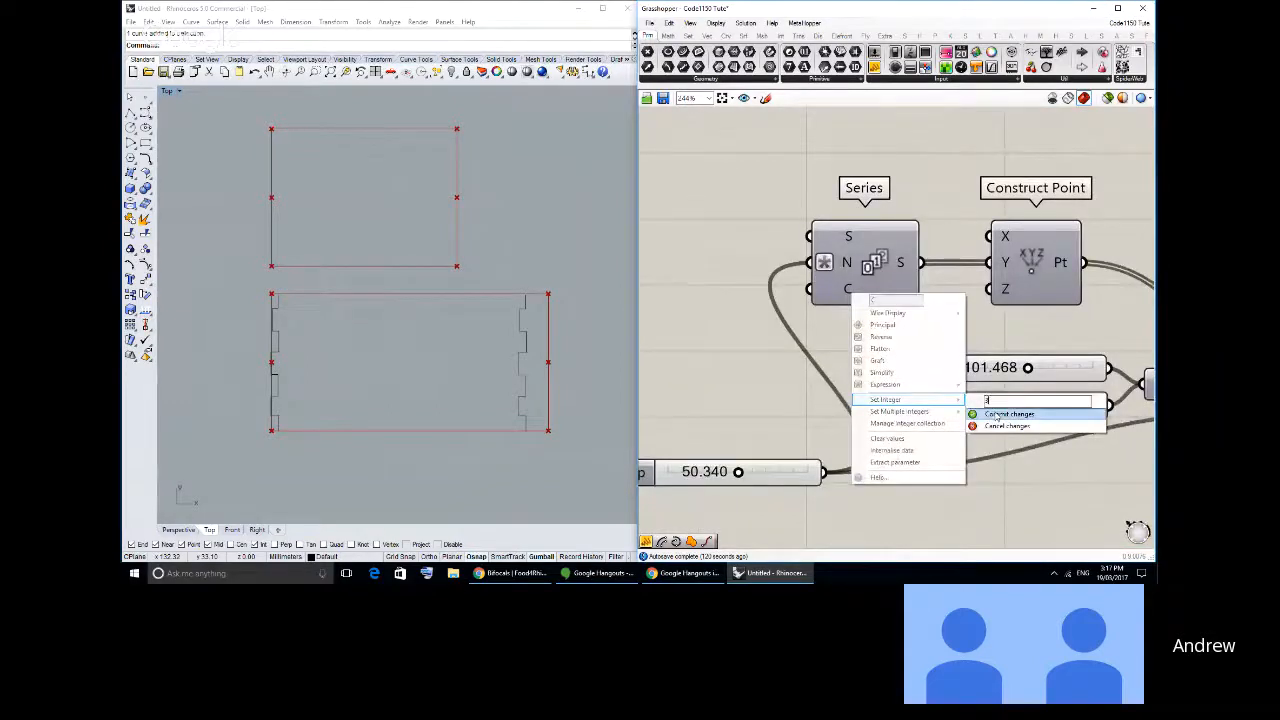
click(1008, 413)
- Examine how the panel's branches group the segments of each rectangle's edges after the Series count change
right_drag(1033, 386, 906, 366)
right_drag(1155, 440, 927, 400)
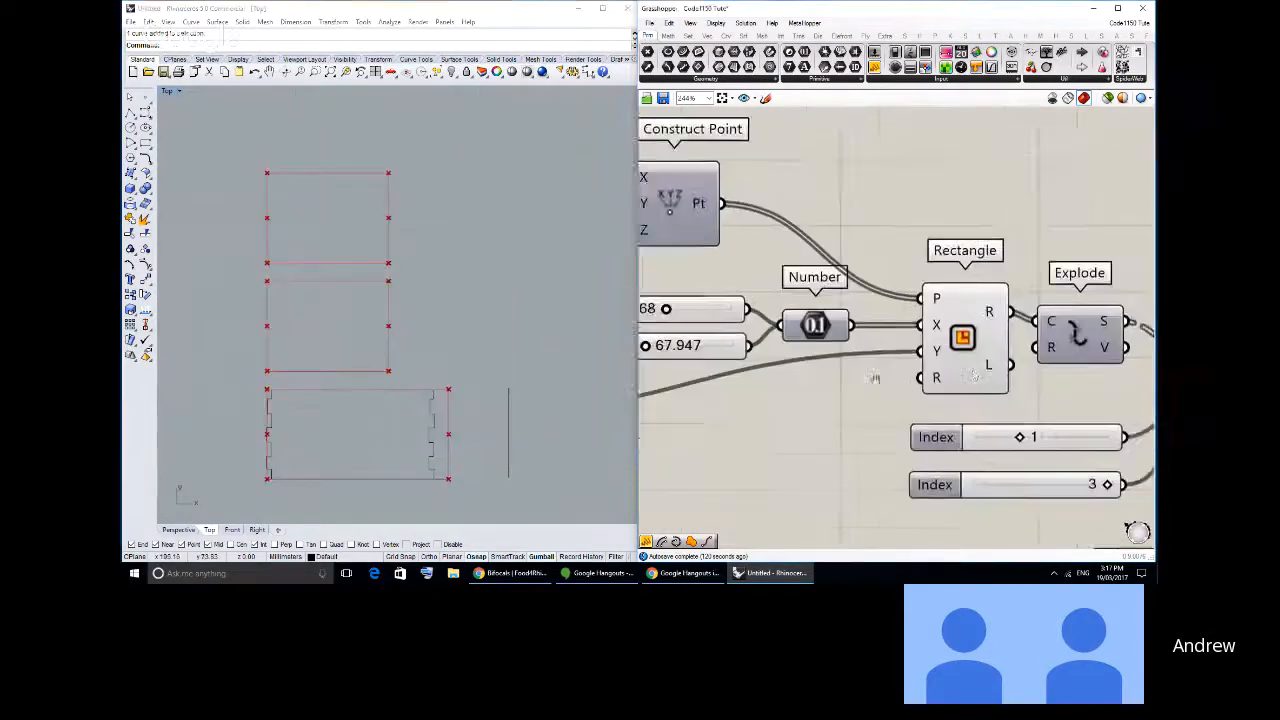
scroll(933, 378, down, 5)
scroll(933, 378, up, 4)
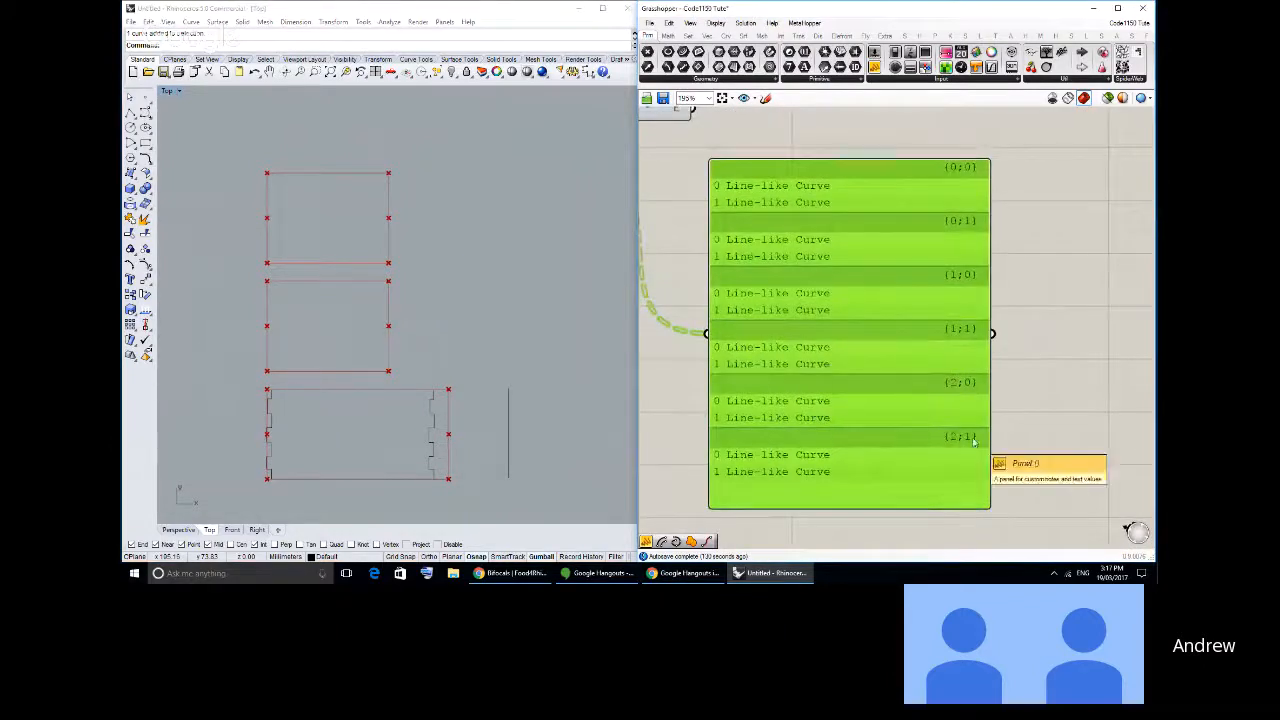
scroll(866, 348, down, 1)
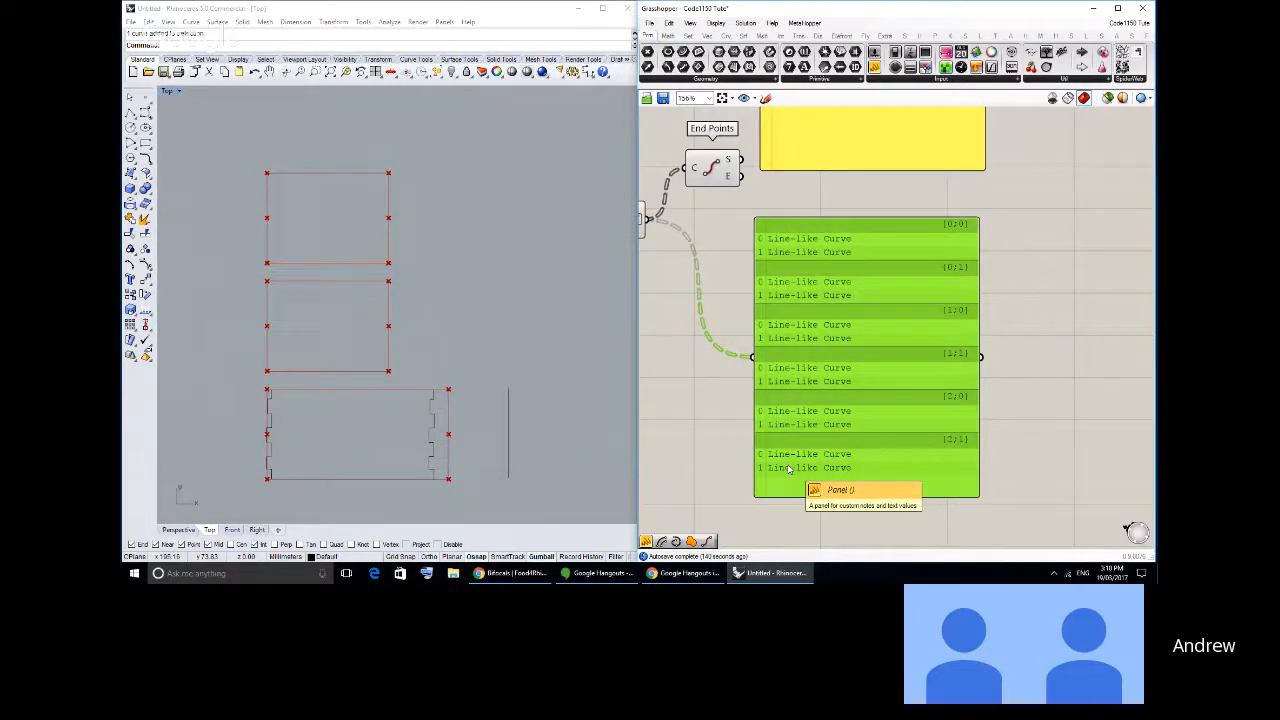
right_drag(806, 391, 827, 394)
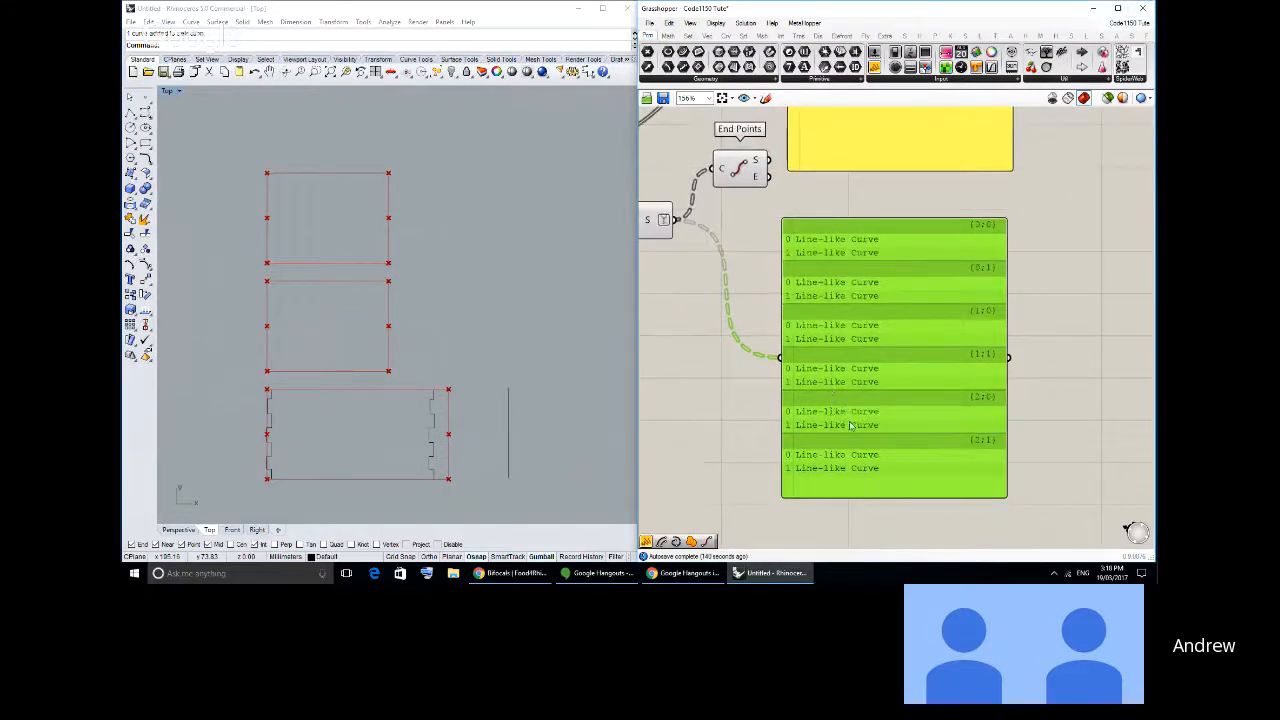
drag(848, 348, 852, 353)
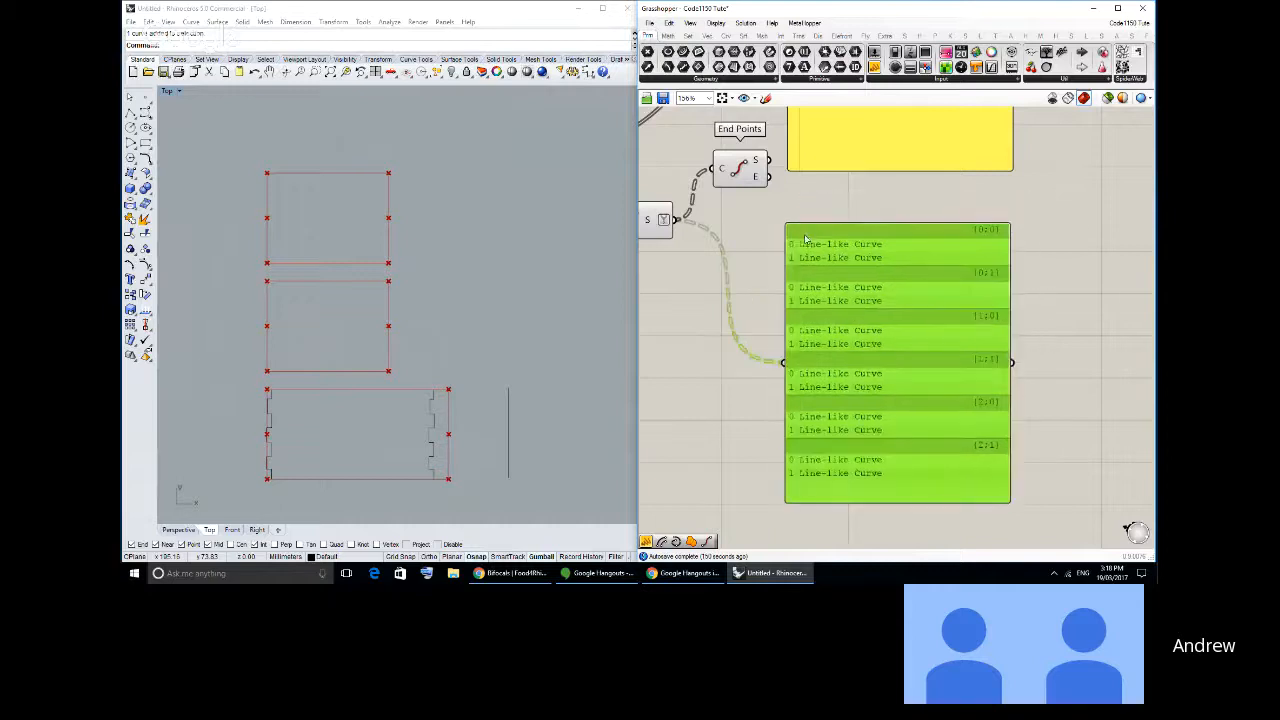
right_drag(851, 310, 870, 309)
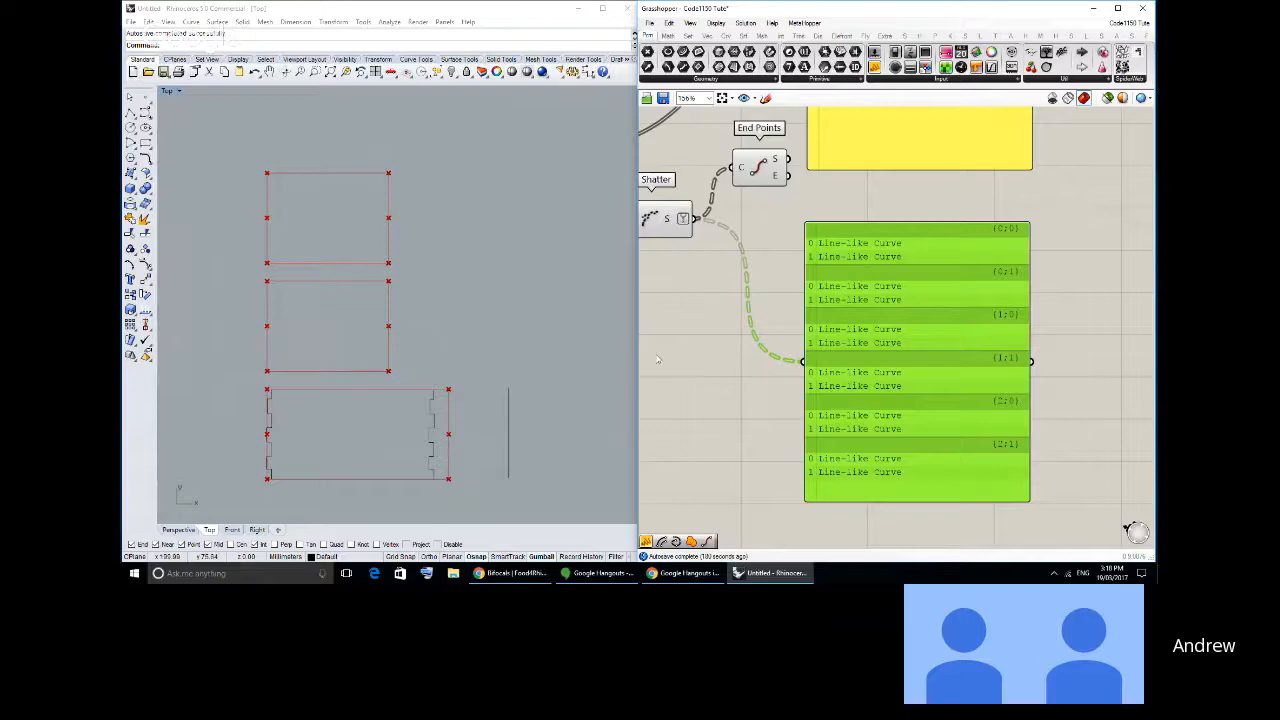
- Trace the definition from Series and Construct Point through Rectangle, Explode and List Item to Shatter
right_drag(729, 251, 1002, 294)
scroll(870, 296, down, 1)
scroll(943, 300, down, 1)
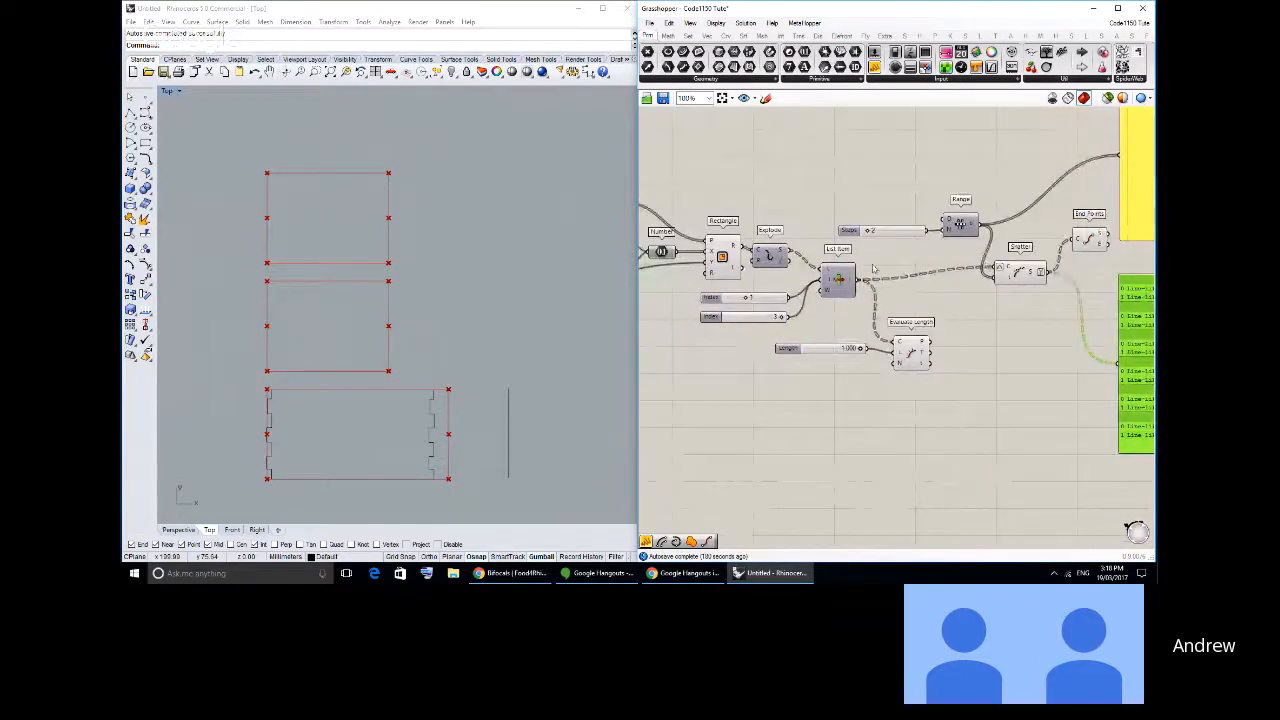
right_drag(866, 264, 1013, 278)
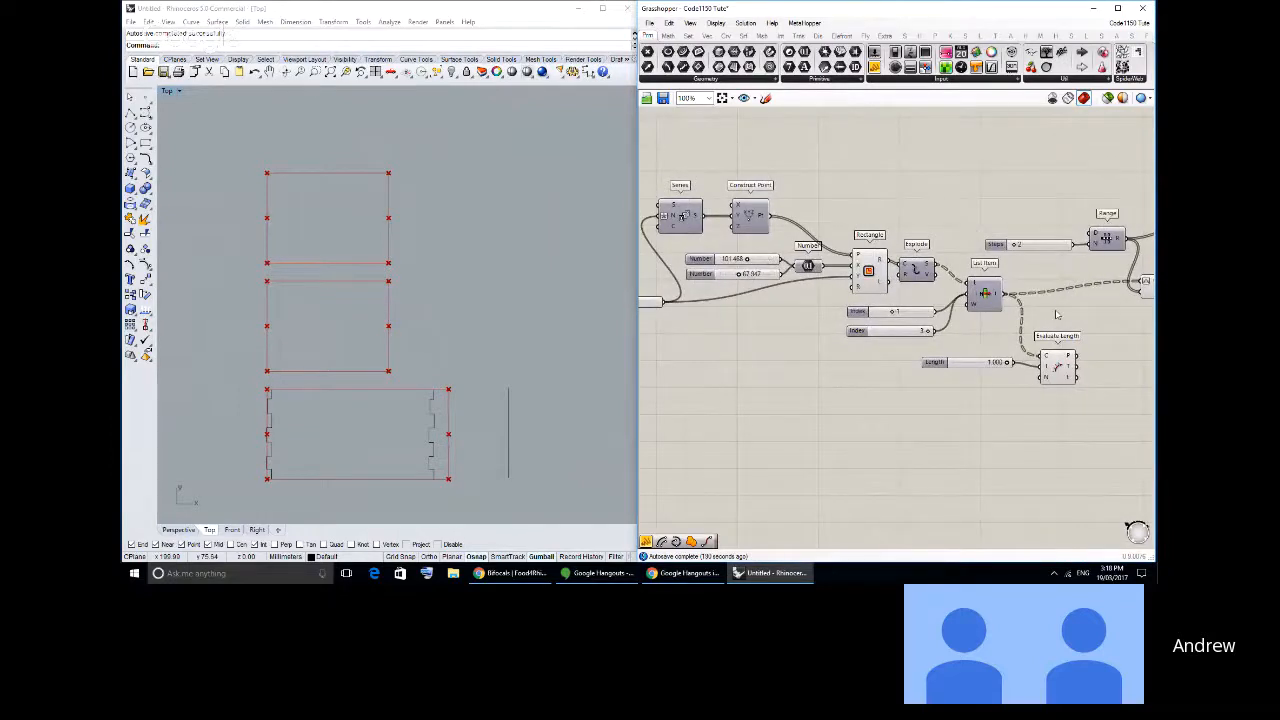
right_drag(1040, 308, 765, 330)
scroll(834, 272, up, 1)
scroll(852, 280, down, 1)
right_drag(863, 279, 869, 276)
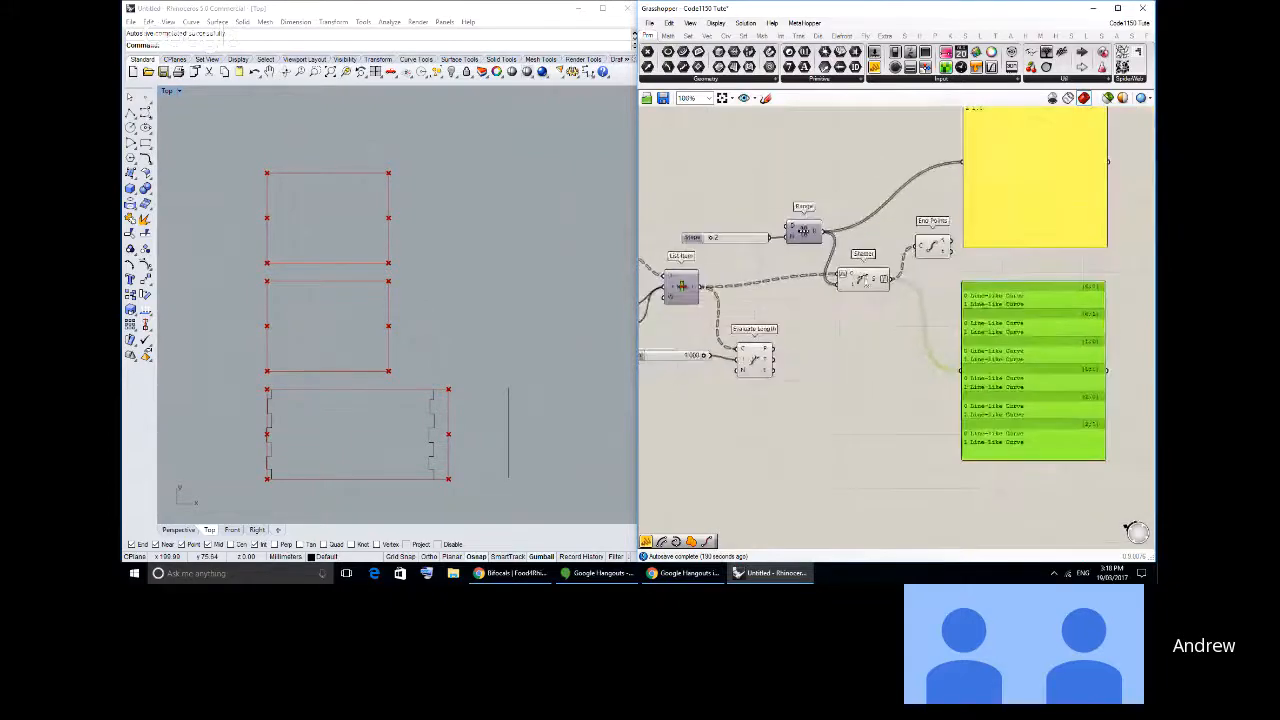
- Move the Shatter component slightly lower and inspect the simplified branch paths in its output panel
scroll(870, 276, up, 2)
drag(887, 284, 874, 313)
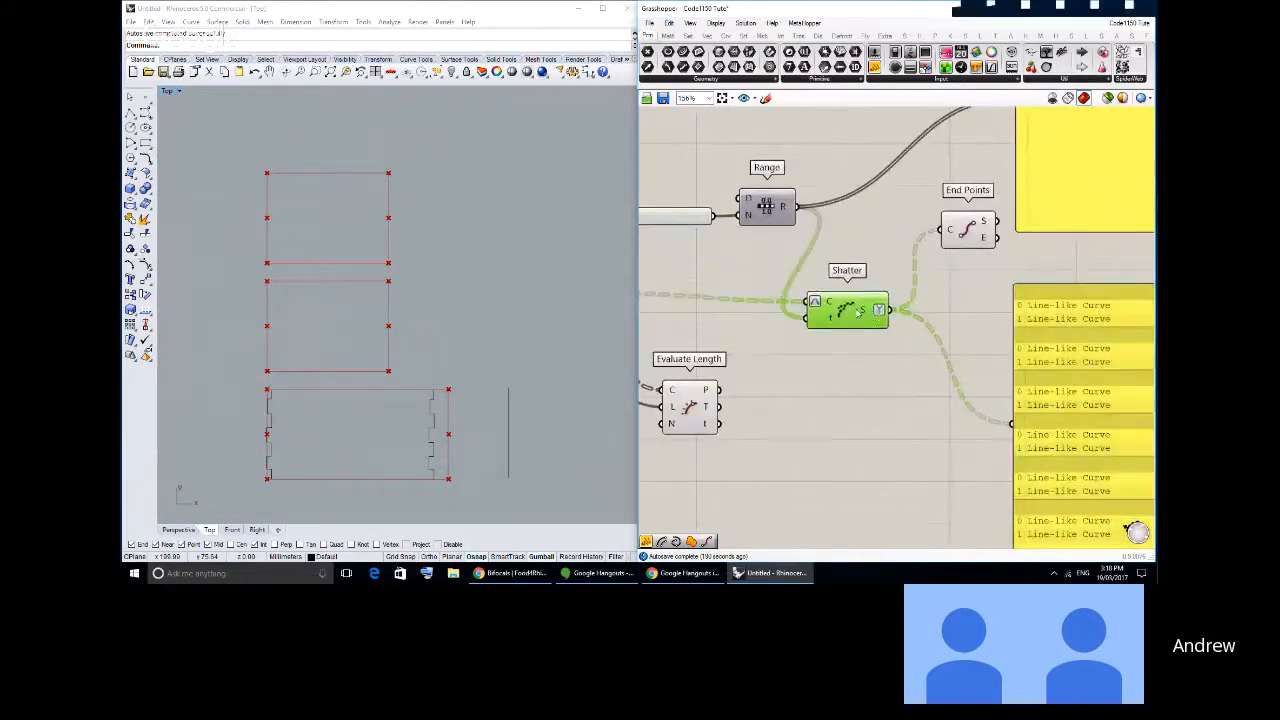
right_drag(1130, 373, 806, 309)
scroll(806, 309, down, 1)
scroll(806, 309, up, 1)
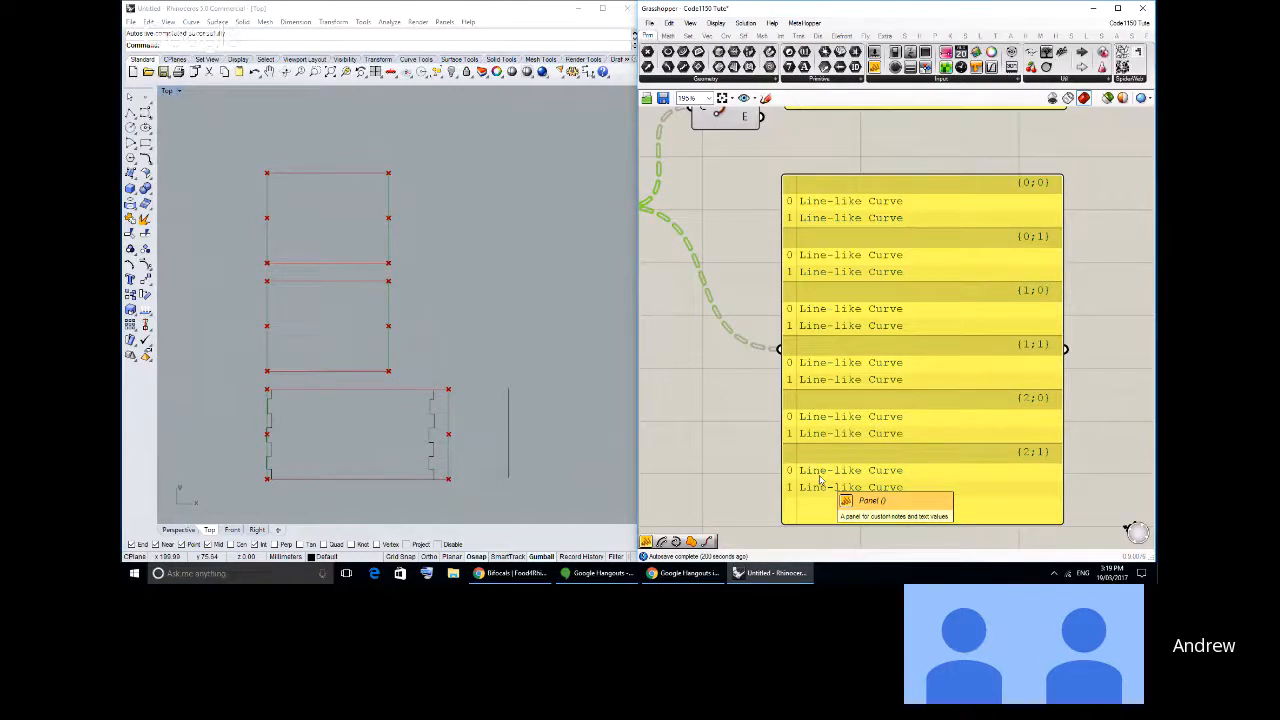
- Turn off Simplify on Shatter's S output and examine the full branch paths in its panel
scroll(806, 271, down, 4)
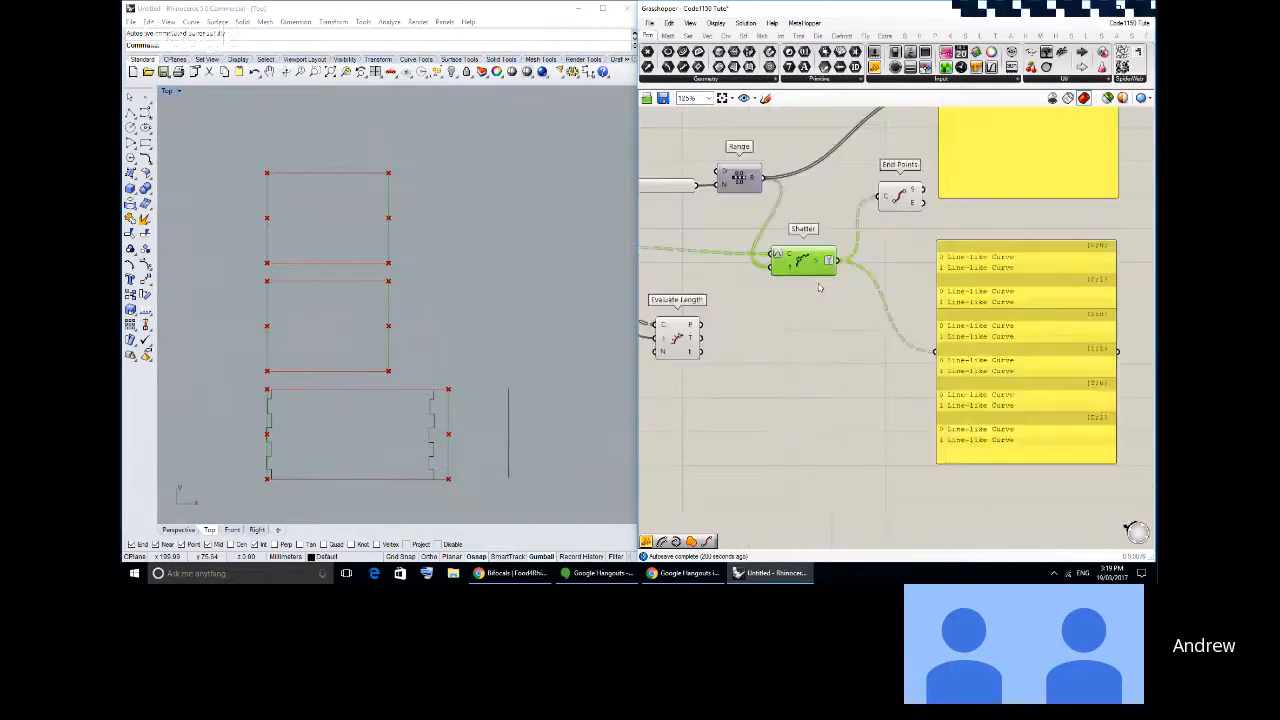
mouse_move(790, 268)
right_down()
mouse_move(848, 268)
mouse_move(771, 260)
right_up()
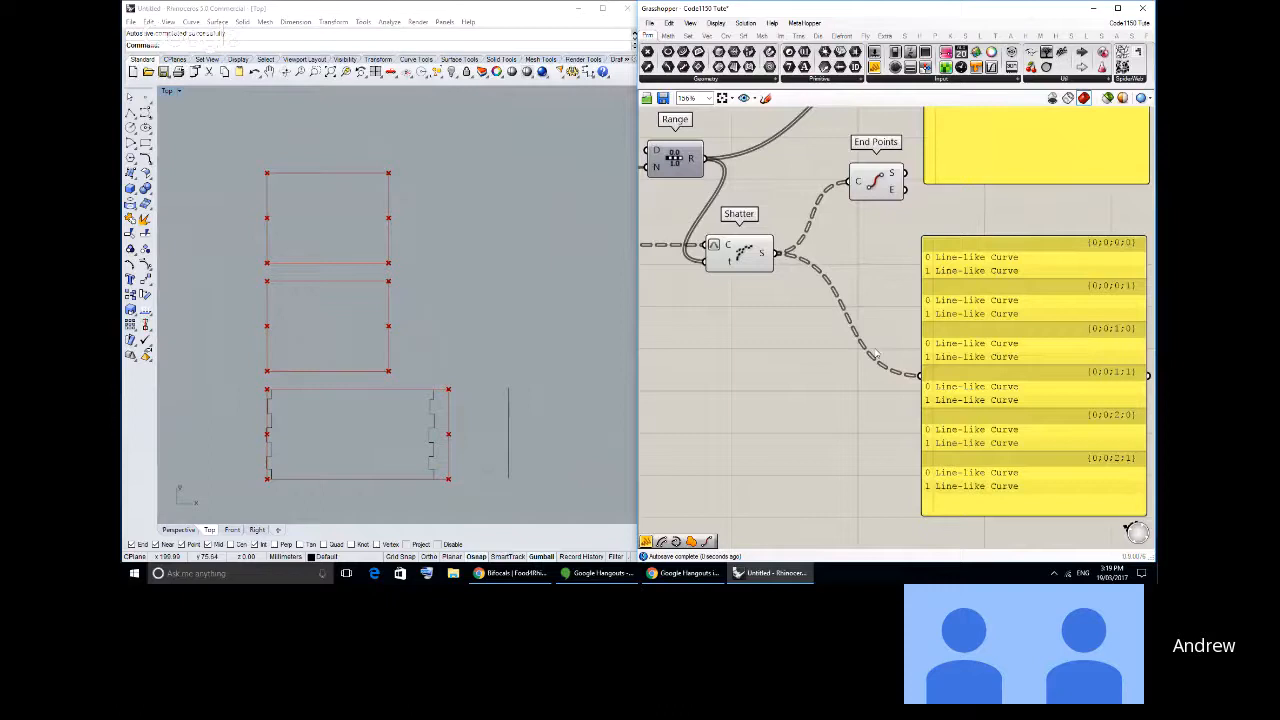
right_drag(978, 349, 830, 300)
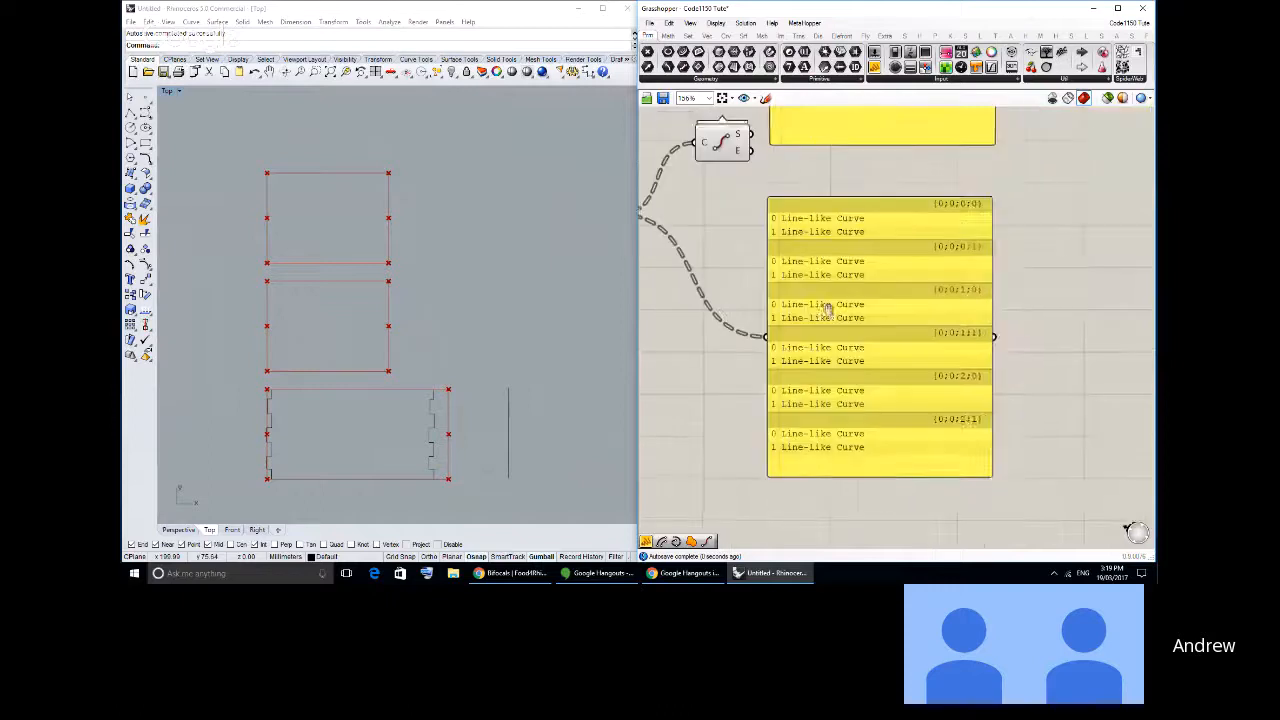
scroll(938, 317, up, 1)
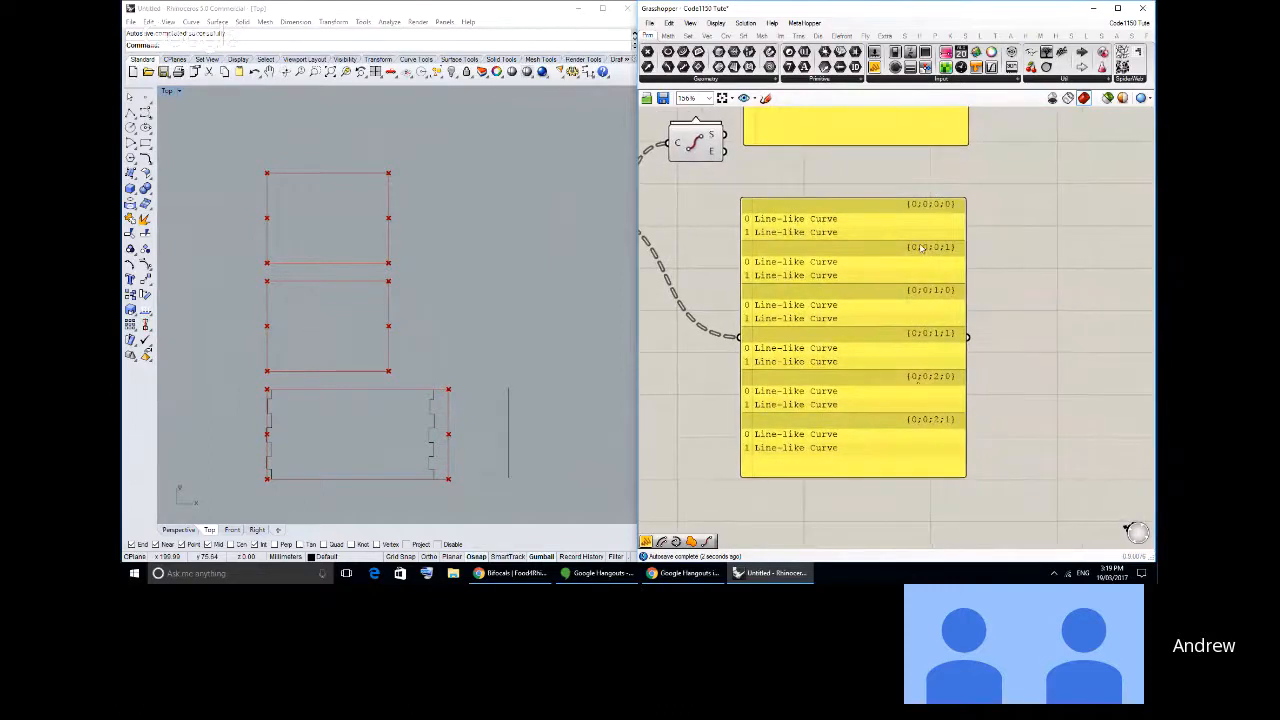
- Chain four Graft Tree components after Shatter's S output and feed the last one into the output panel
scroll(924, 228, up, 1)
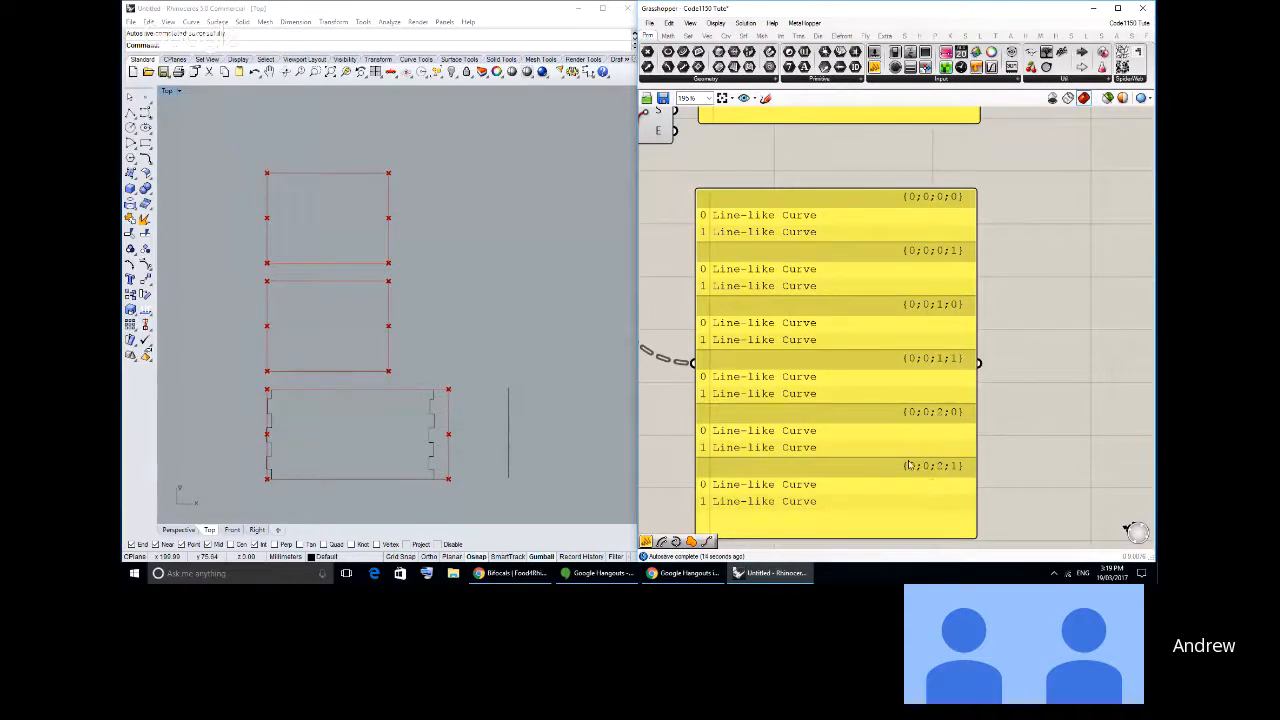
right_drag(885, 436, 956, 400)
scroll(943, 414, down, 1)
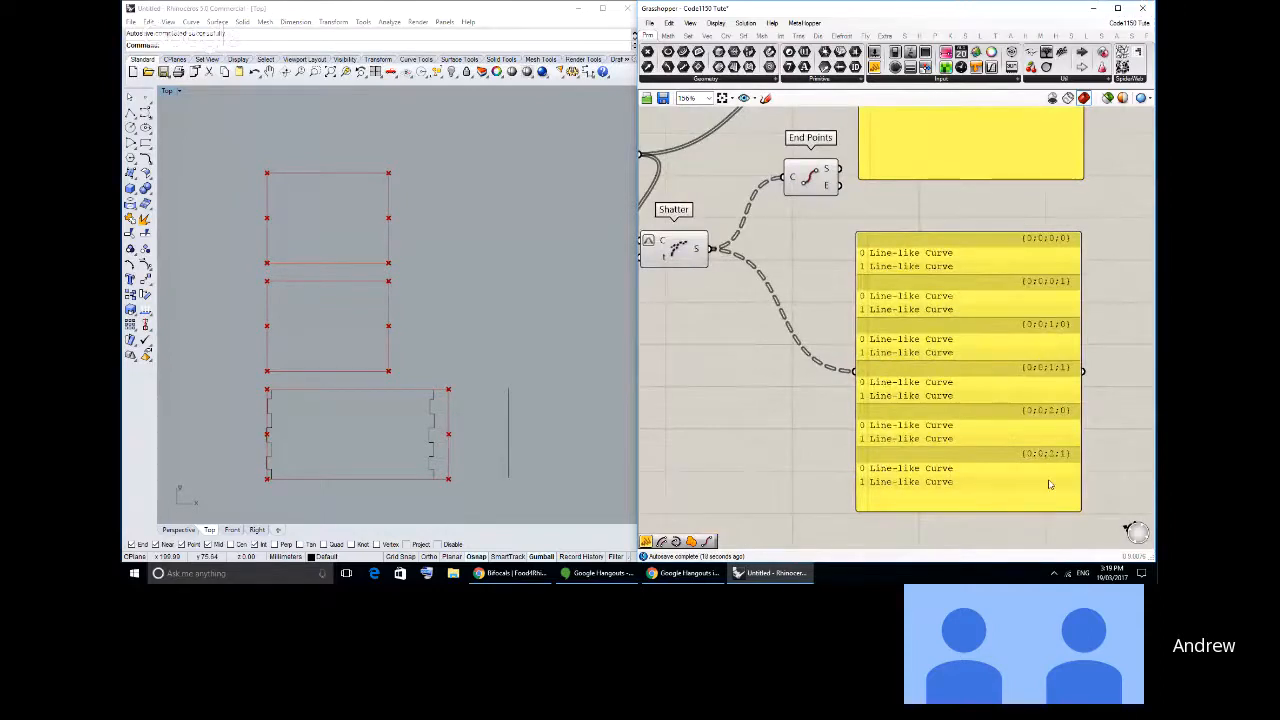
right_drag(1012, 434, 1062, 415)
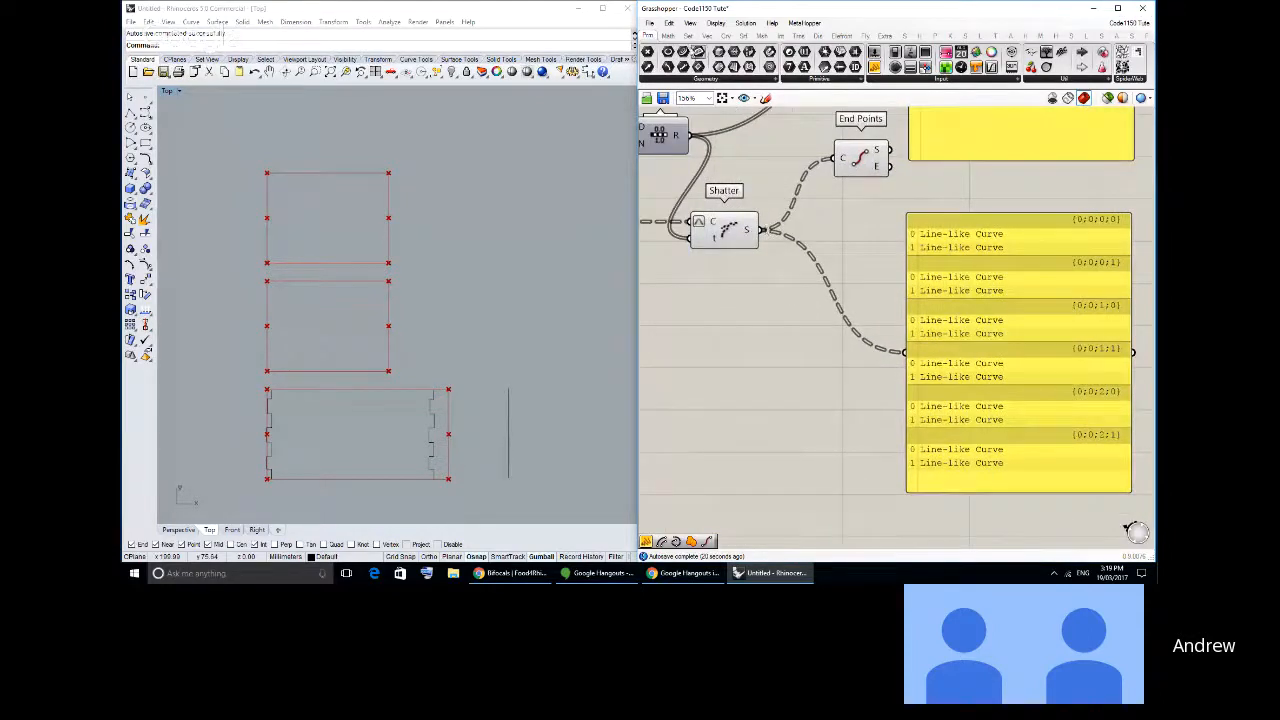
click(686, 36)
drag(996, 67, 760, 425)
key(ctrl+c)
key(ctrl+v)
key(ctrl+c)
key(ctrl+v)
key(ctrl+c)
key(ctrl+v)
drag(764, 231, 905, 357)
right_drag(1117, 399, 1020, 337)
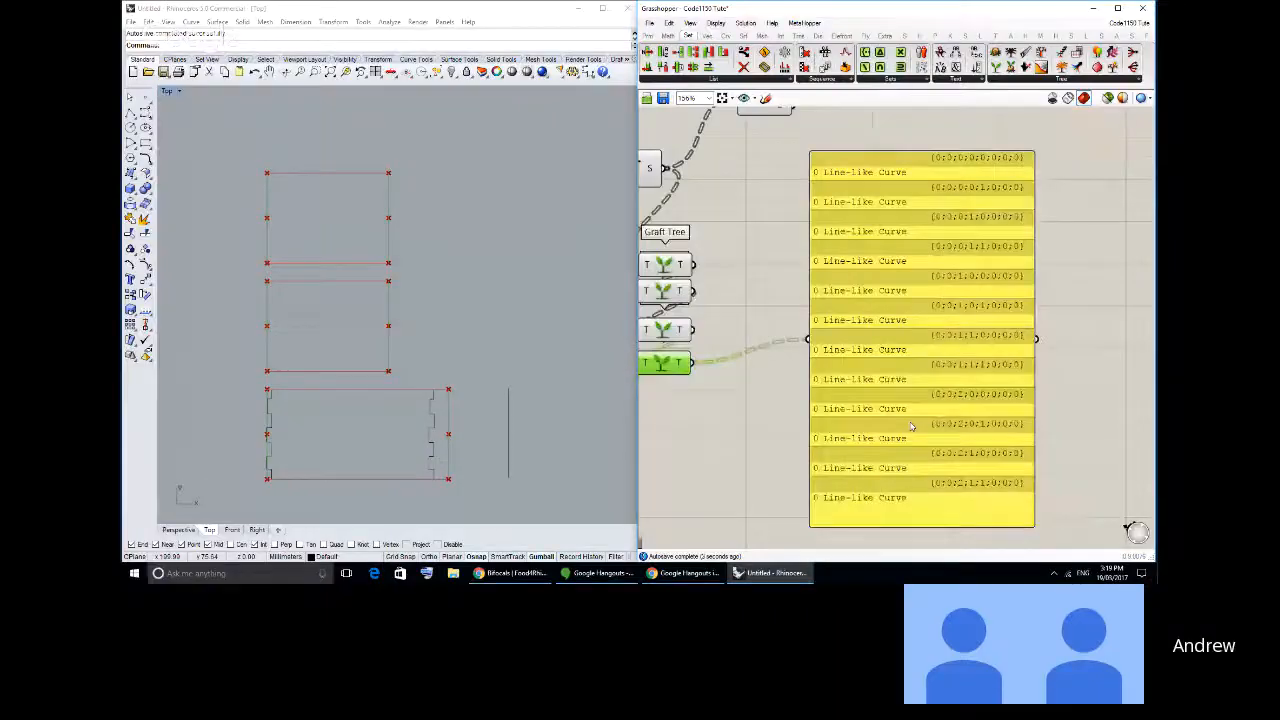
- Turn on Simplify on the last Graft Tree's output and reposition the panel slightly
right_drag(690, 375, 760, 390)
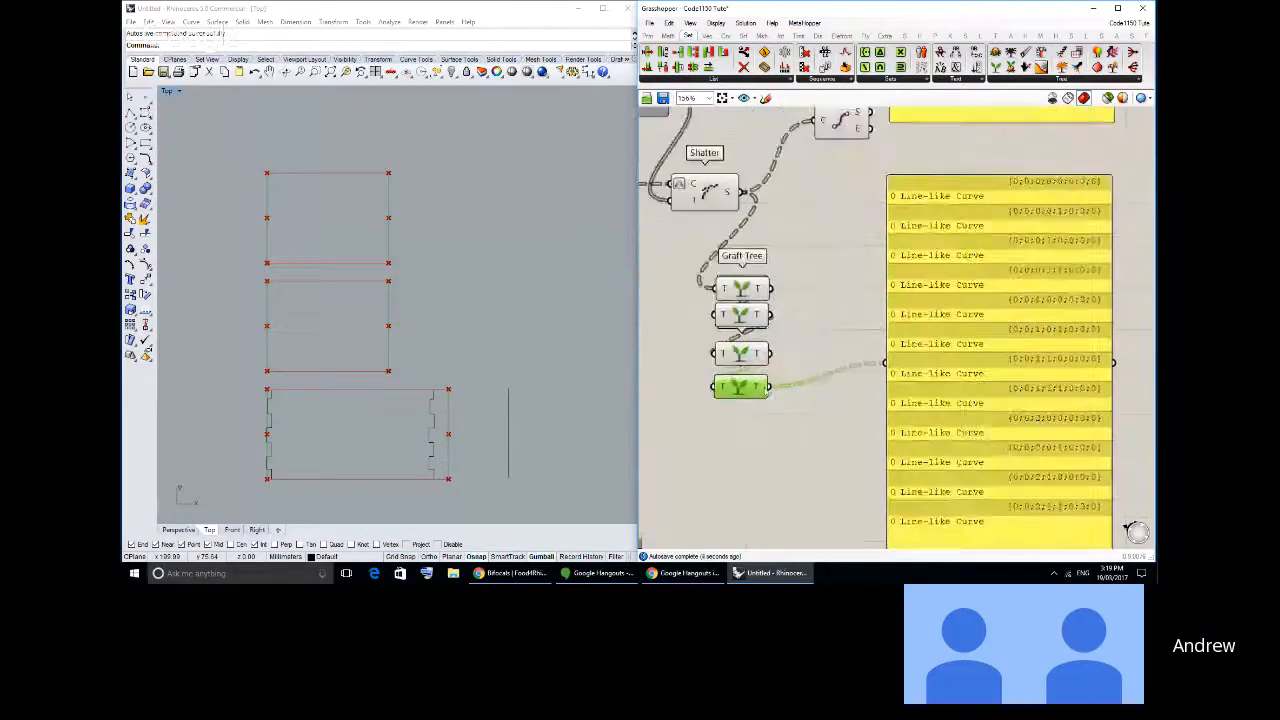
right_click(761, 390)
click(790, 484)
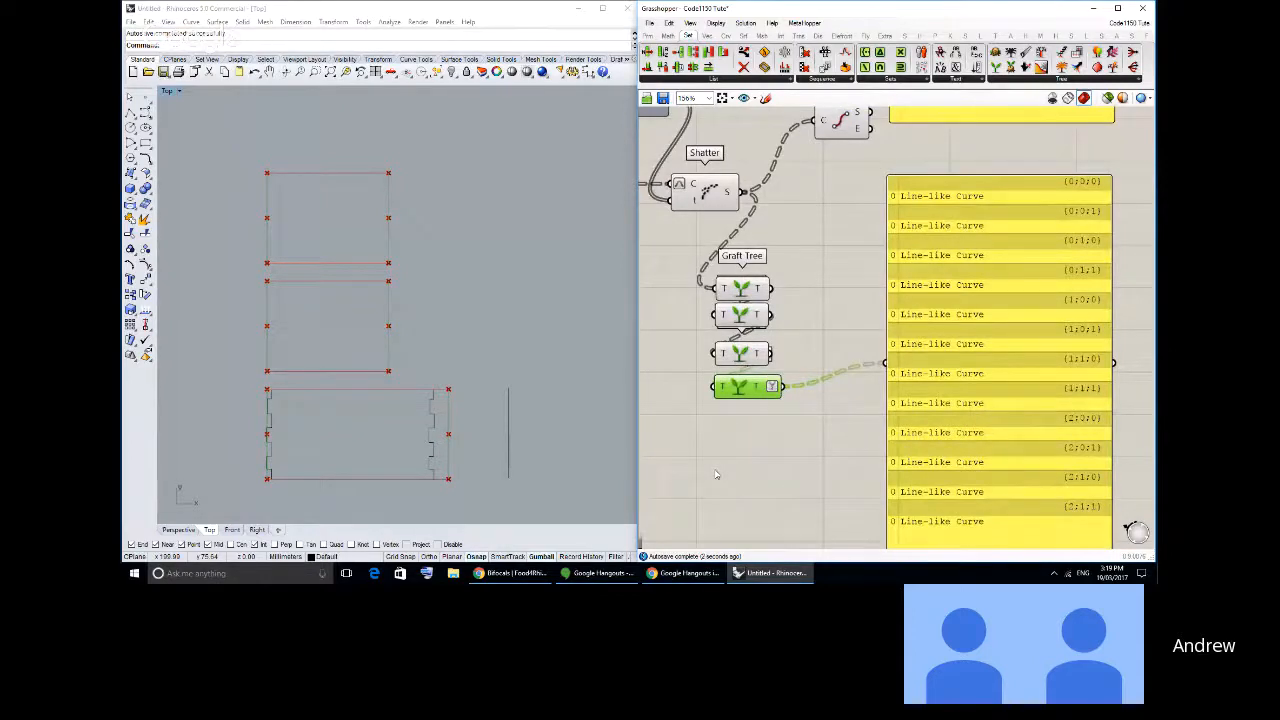
drag(972, 382, 967, 370)
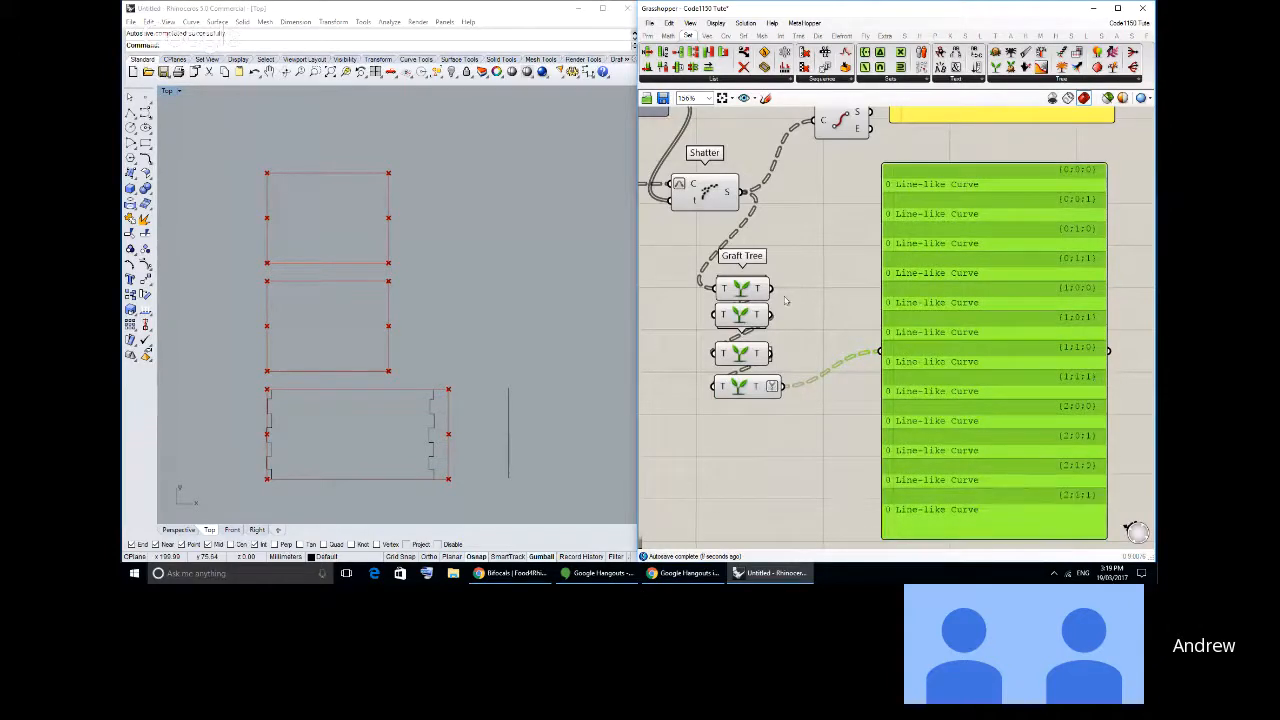
- Turn Simplify off and back on for the last Graft Tree's output to compare the branch paths
right_click(775, 387)
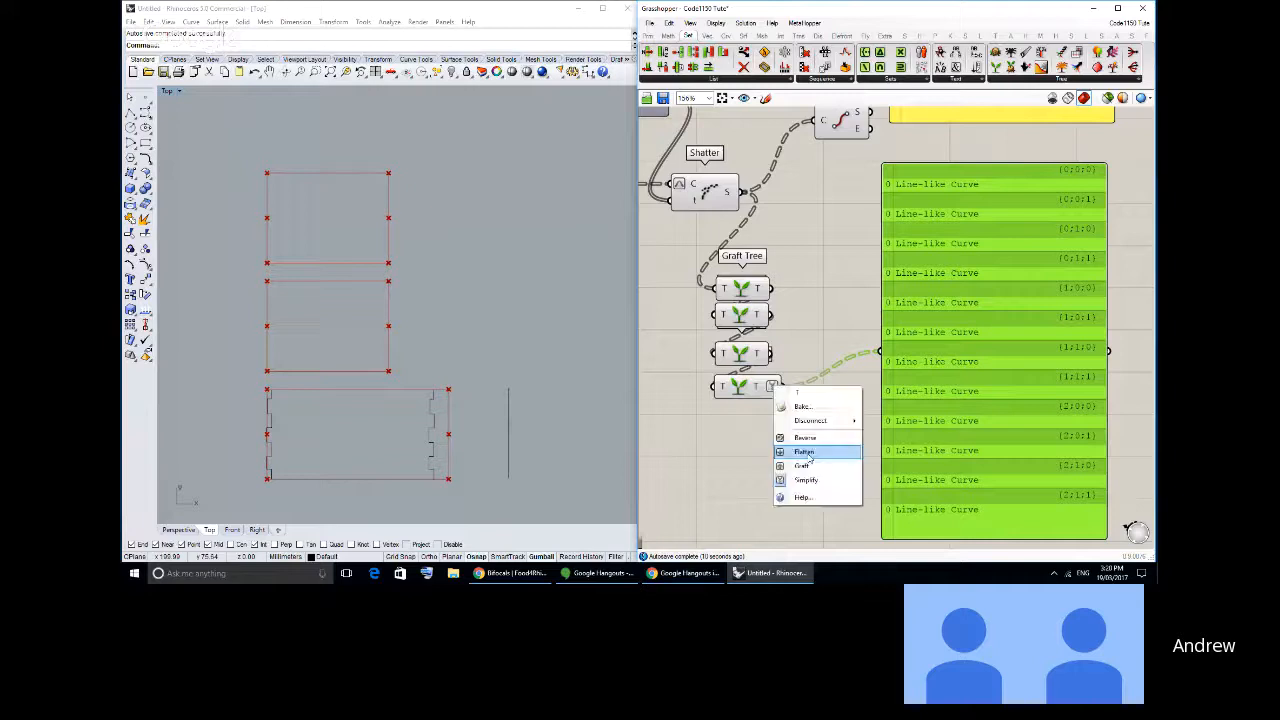
click(803, 466)
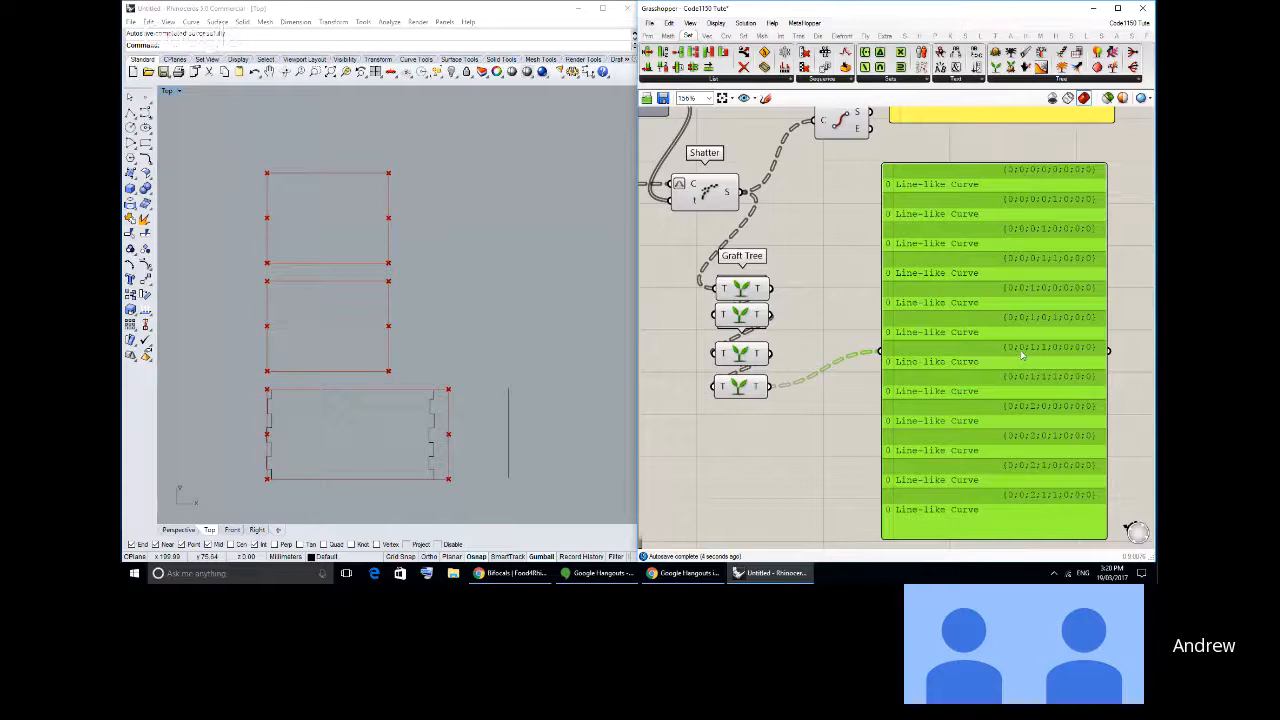
right_click(764, 389)
click(812, 482)
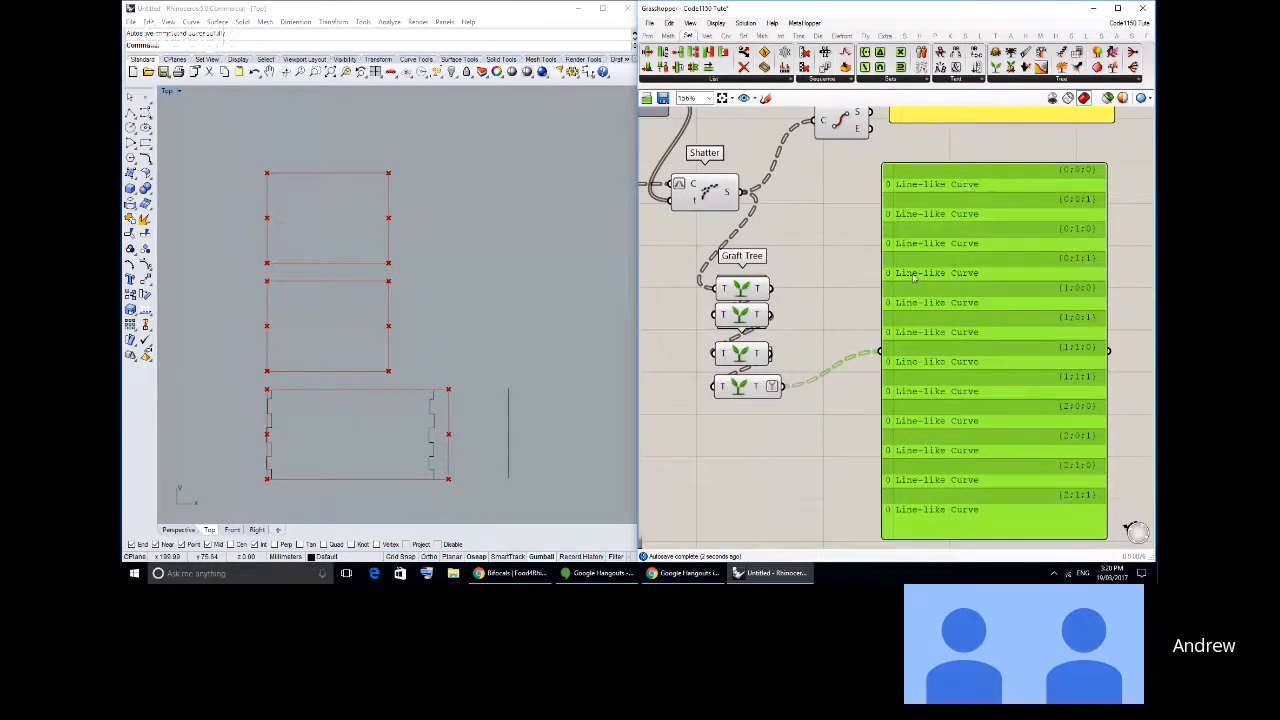
- Delete the four Graft Tree components between Shatter and the panel
right_drag(850, 250, 885, 314)
drag(843, 474, 781, 329)
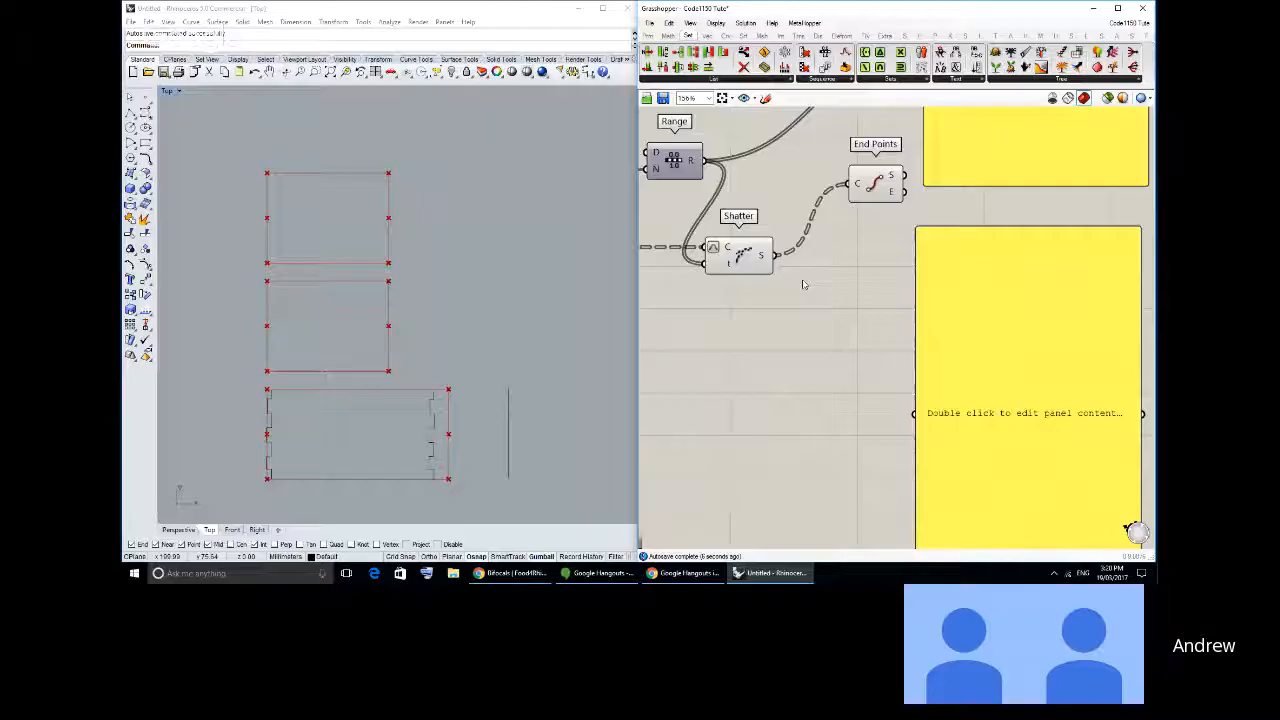
right_drag(803, 286, 958, 311)
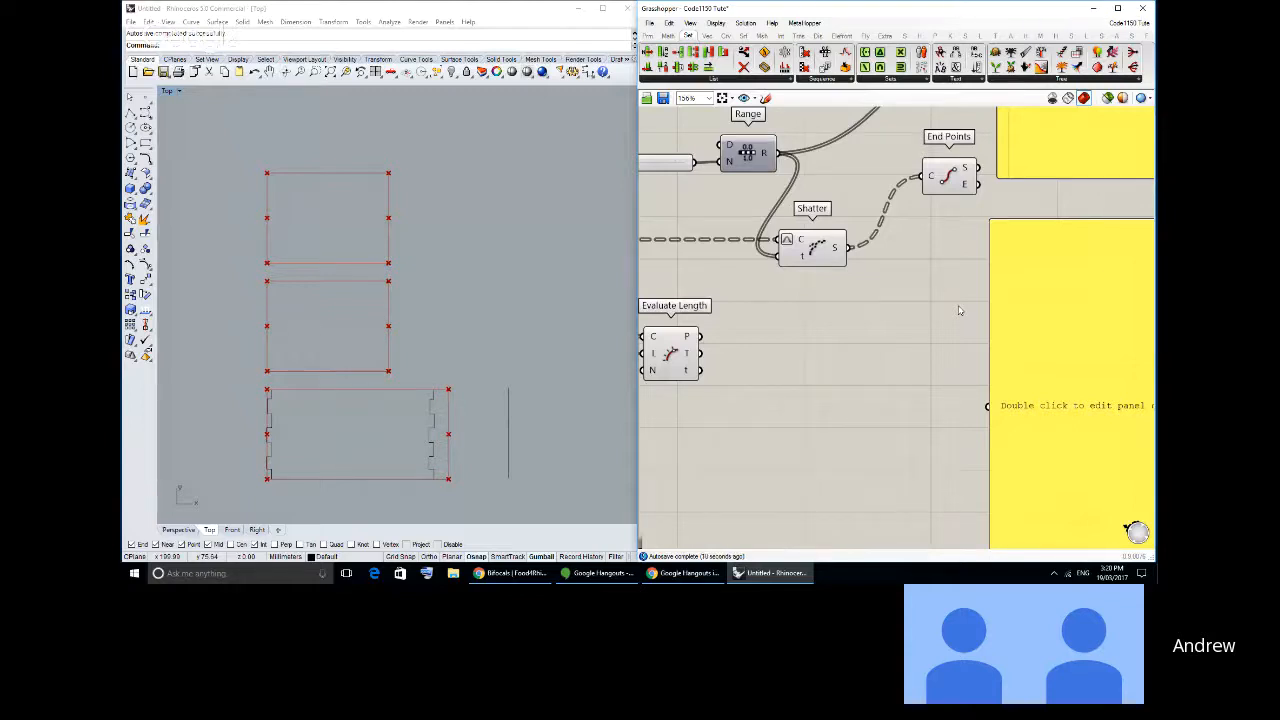
- Turn on Simplify on Shatter's S output and connect it directly to the empty panel
right_click(840, 252)
click(874, 358)
drag(850, 248, 987, 406)
- Turn off Simplify on Shatter's S output and inspect the full branch paths in the panel
right_drag(995, 386, 828, 341)
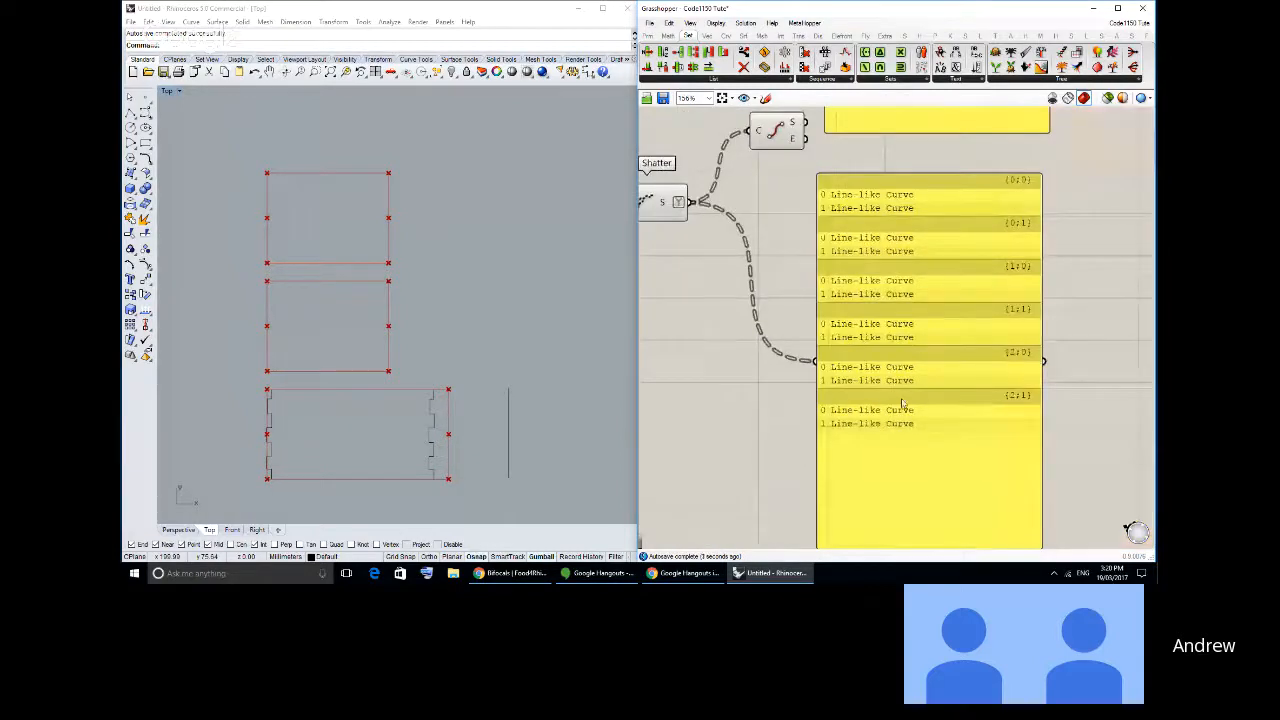
right_click(675, 201)
click(728, 306)
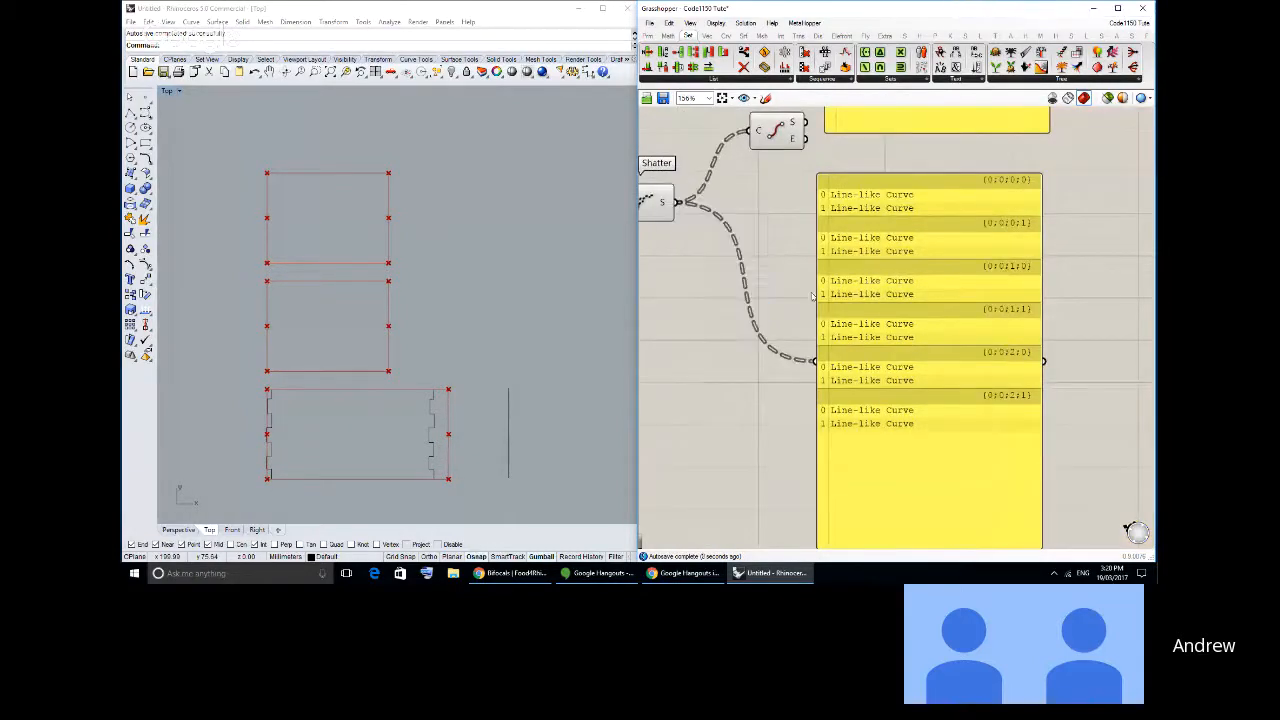
right_drag(986, 256, 942, 274)
scroll(942, 274, up, 3)
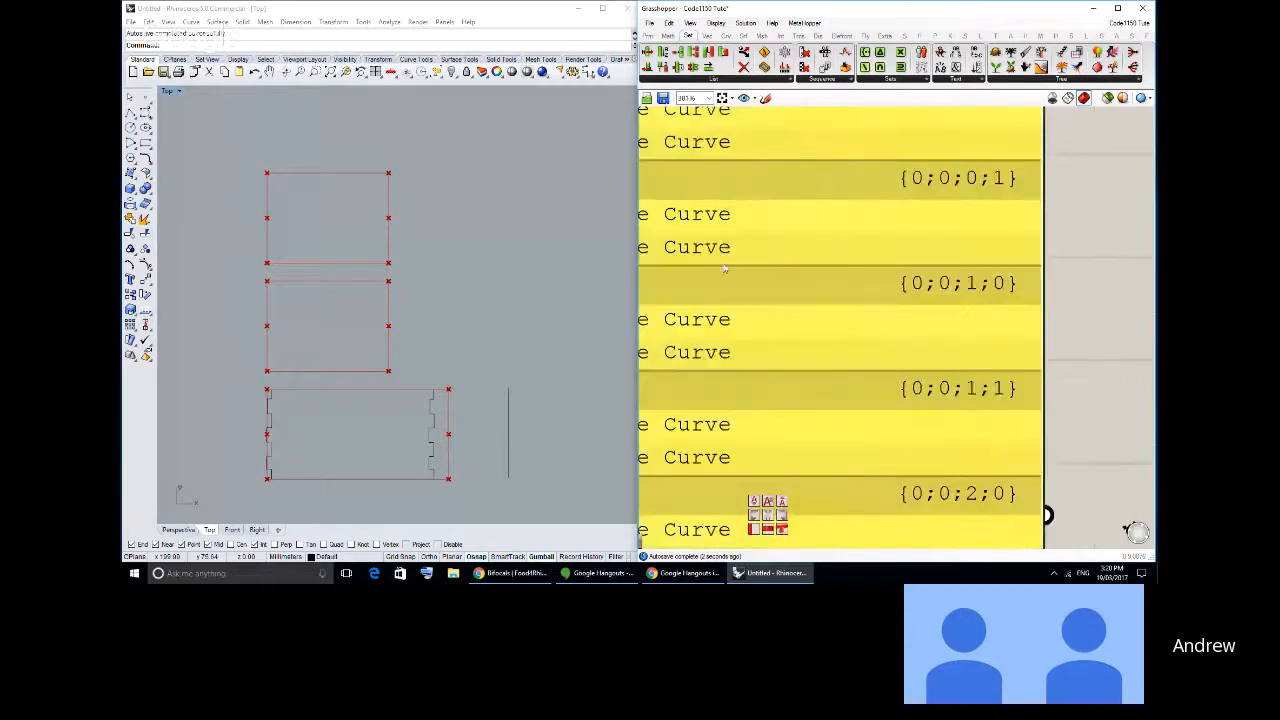
scroll(965, 300, down, 3)
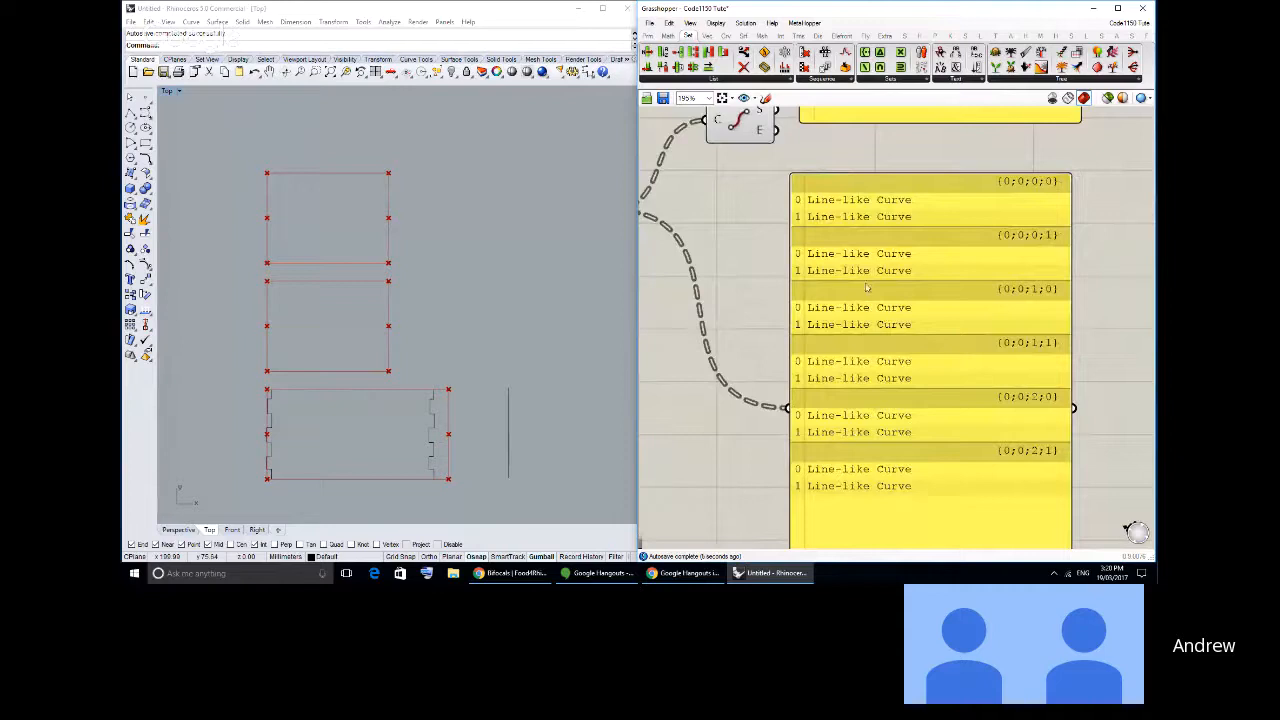
- Delete the End Points component and the lower panel, then place the remaining panel beside Shatter and wire Shatter's S output to it
right_drag(843, 272, 1078, 387)
click(1048, 344)
key(Delete)
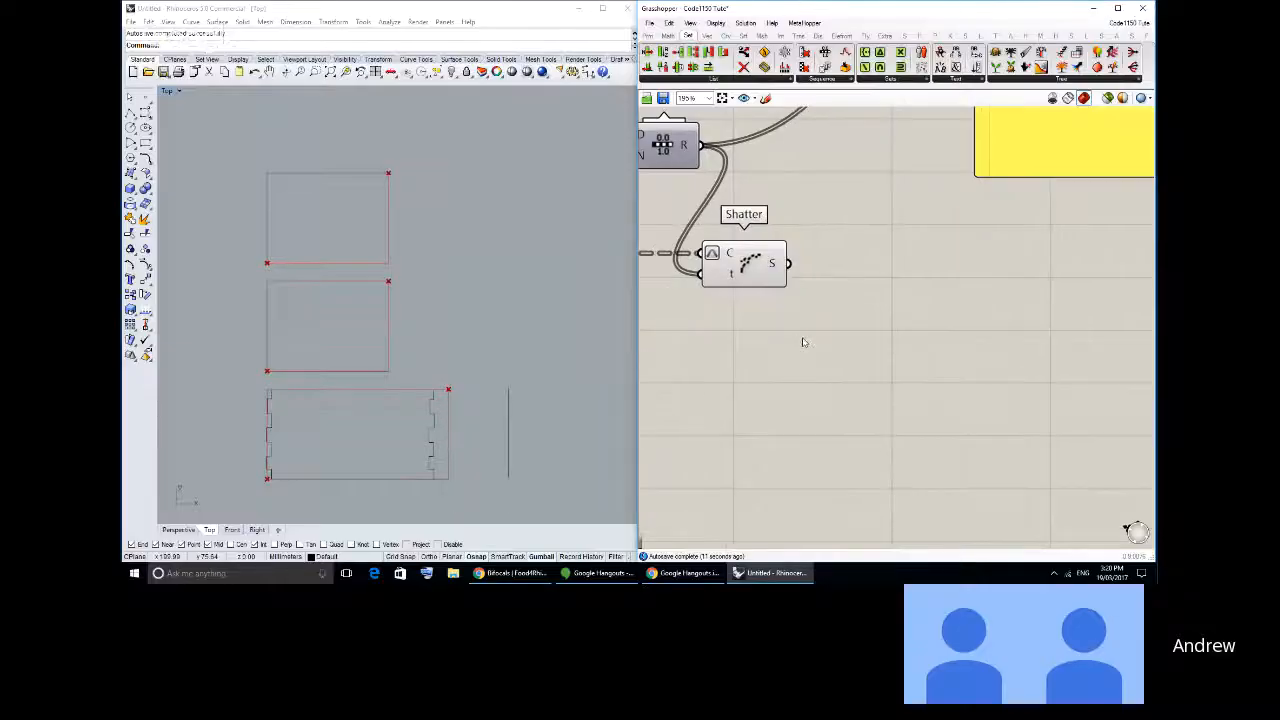
right_drag(803, 343, 772, 312)
drag(768, 309, 914, 116)
drag(934, 136, 910, 347)
right_drag(693, 364, 949, 318)
right_drag(970, 225, 816, 260)
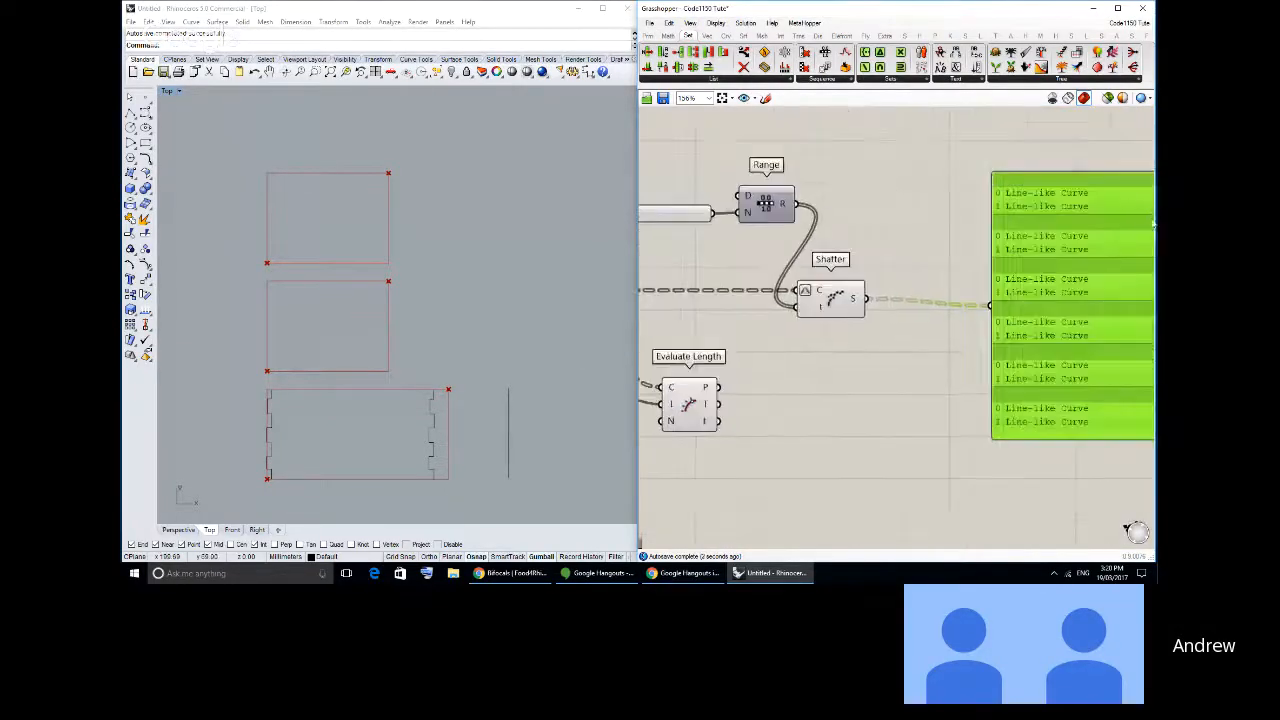
- Set the slider feeding Range's N input to 4 and check the segments listed in the panel
double_click(700, 218)
text(4)
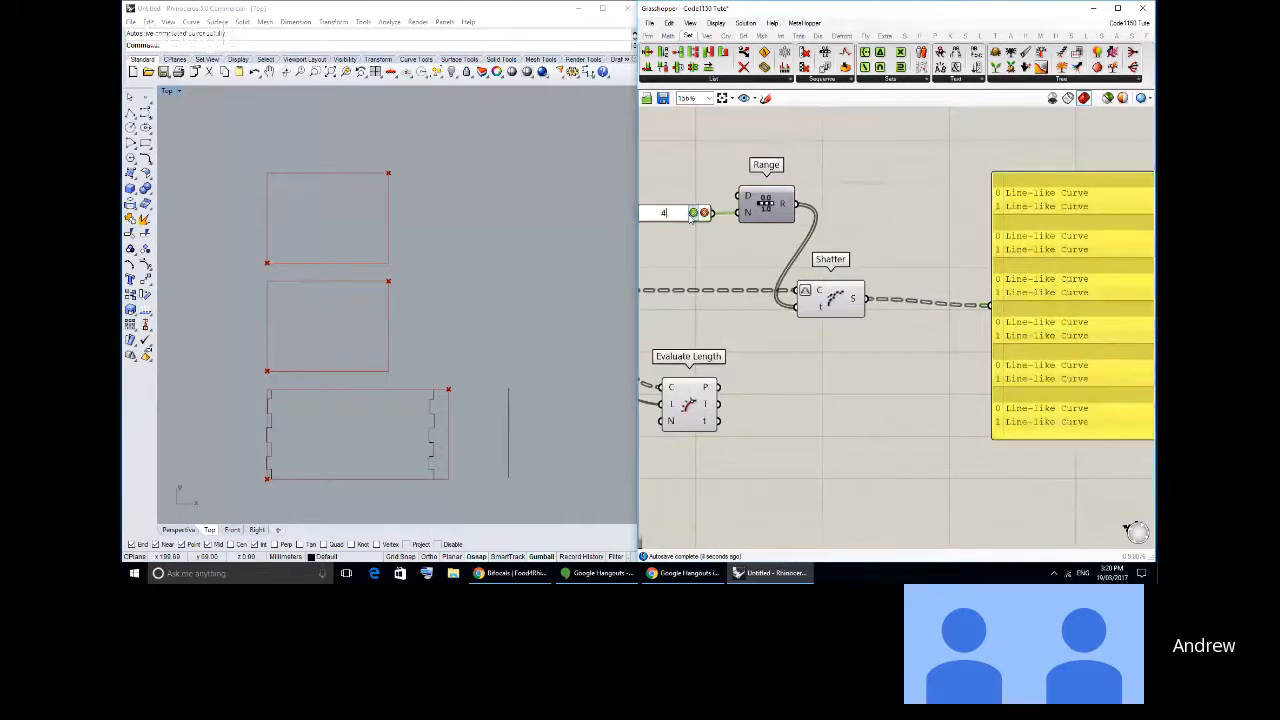
key(Return)
right_drag(688, 284, 720, 286)
scroll(1060, 313, up, 2)
scroll(343, 363, up, 4)
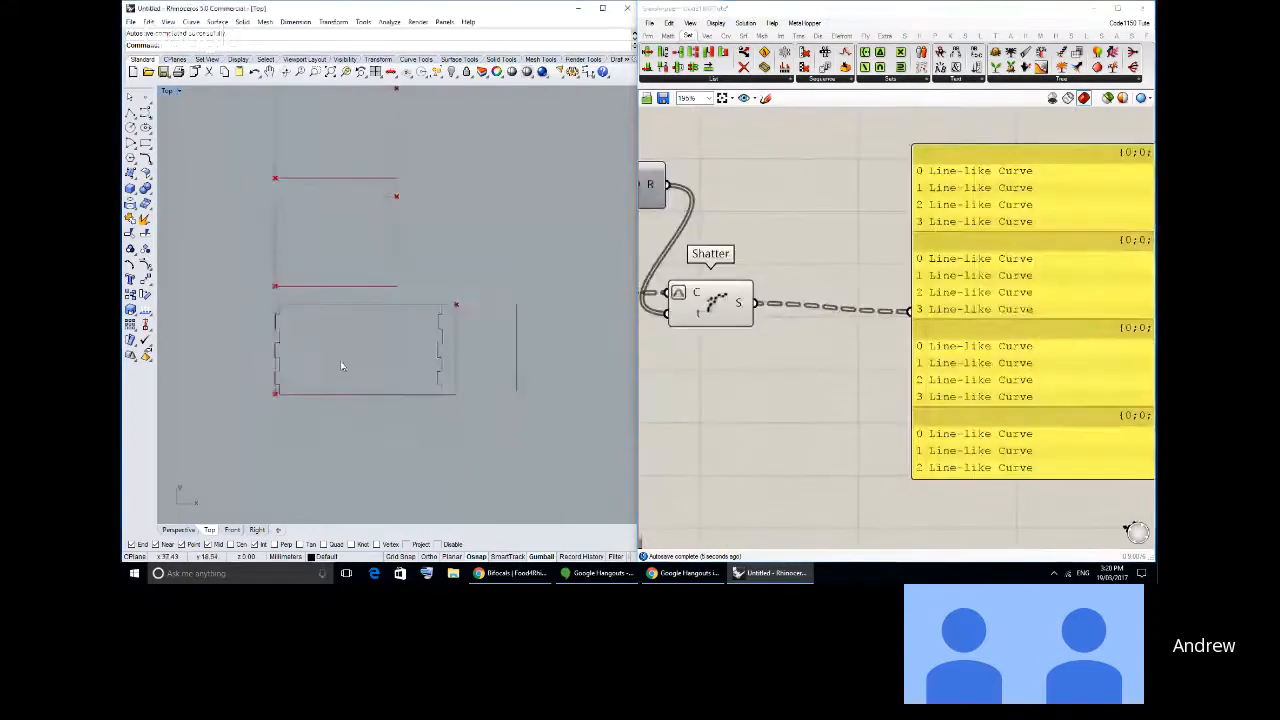
- Add an End Points component on Shatter's S output to preview the division points on the rectangle edges
click(726, 35)
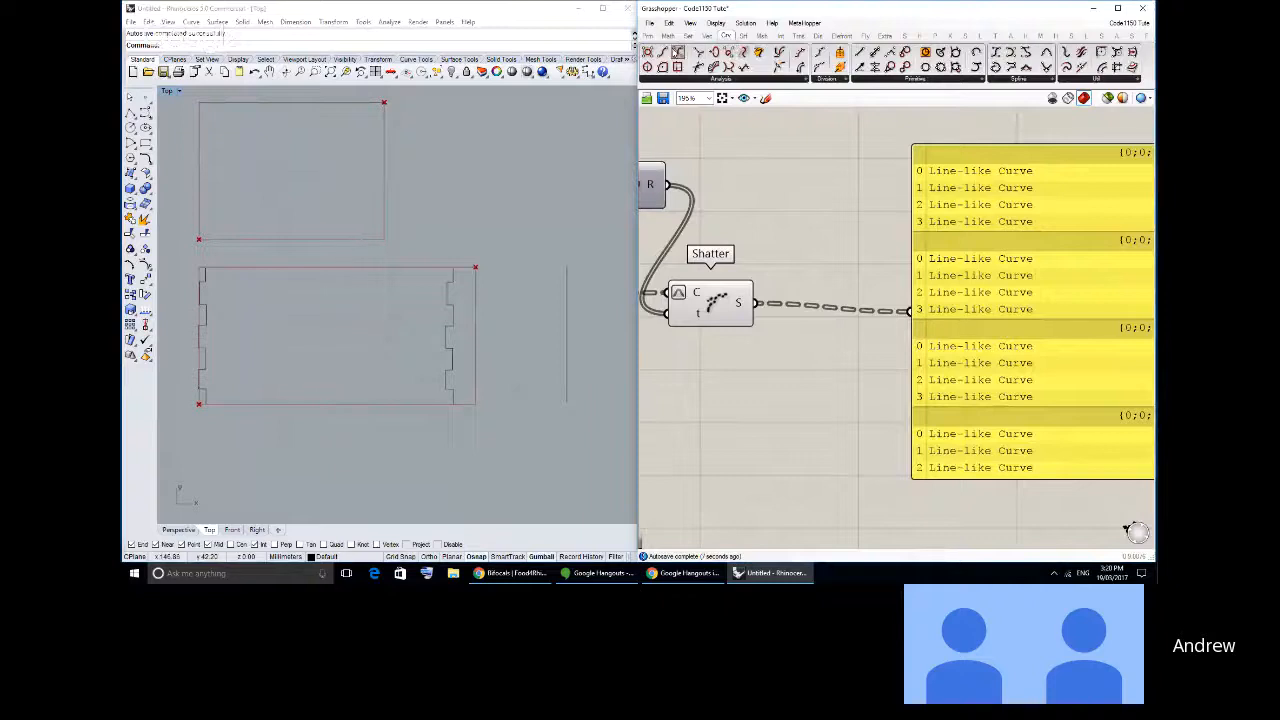
drag(811, 302, 813, 302)
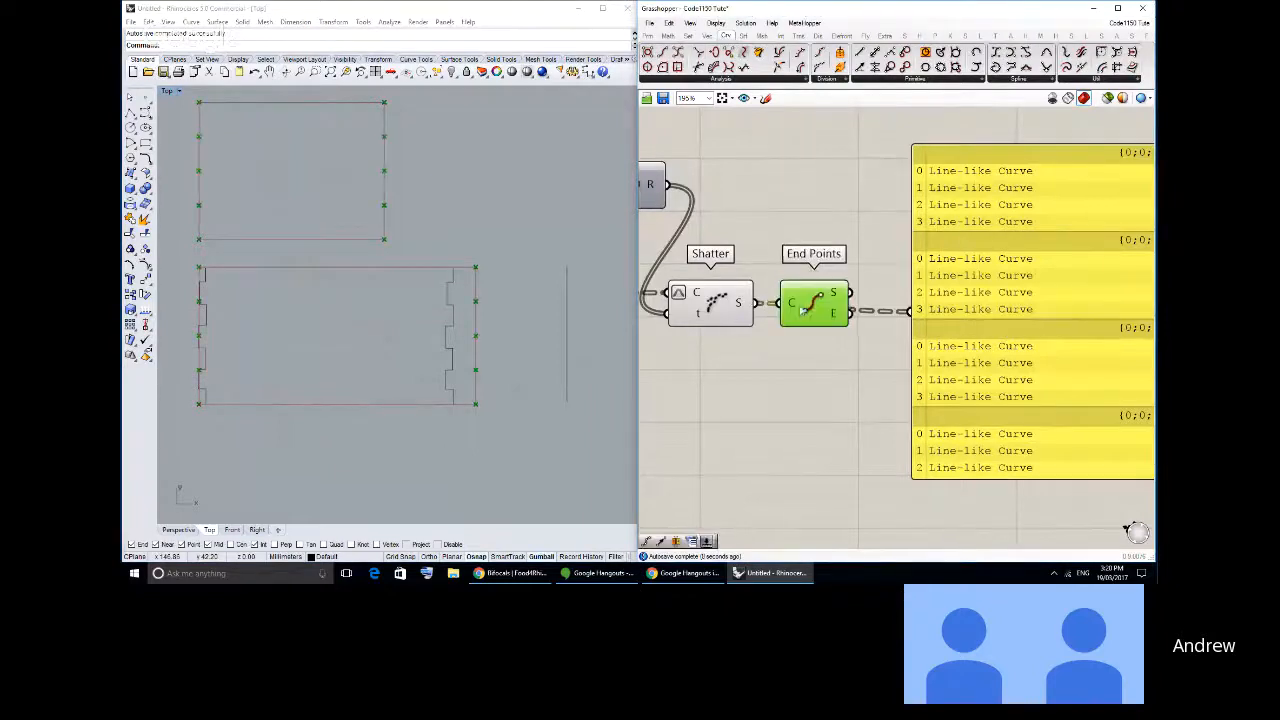
scroll(471, 322, up, 2)
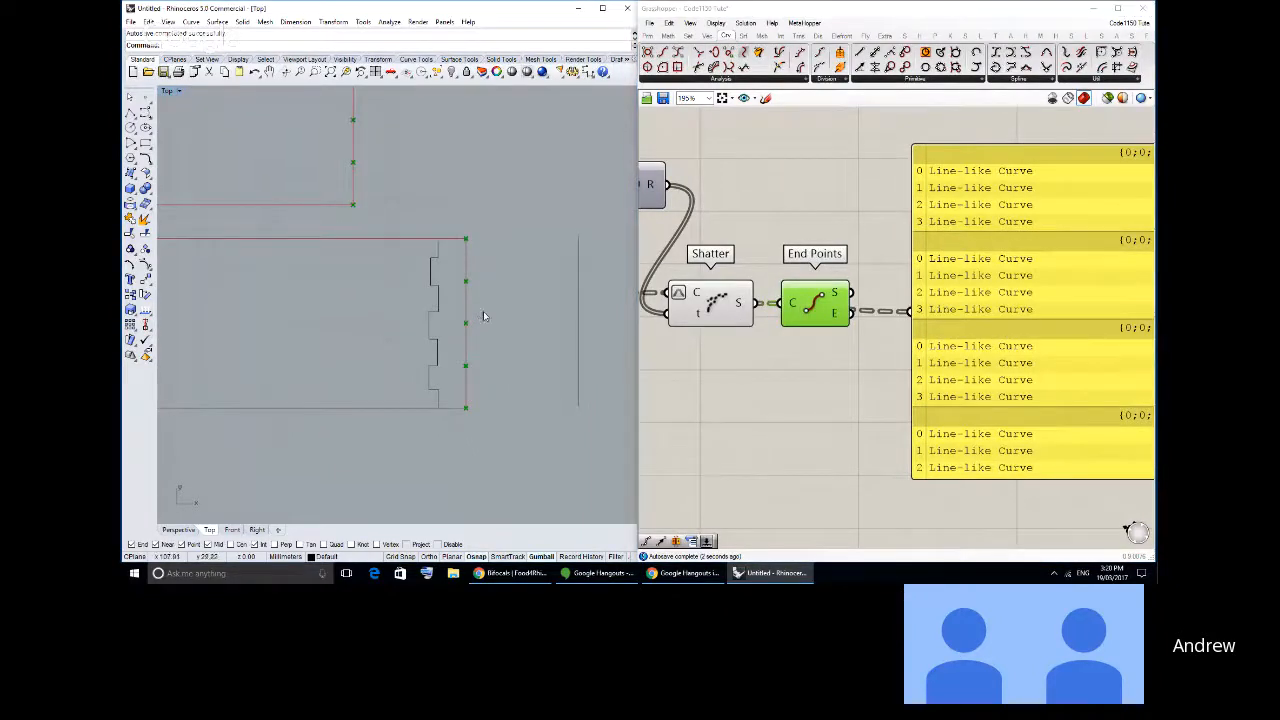
right_drag(568, 286, 484, 277)
scroll(484, 277, up, 2)
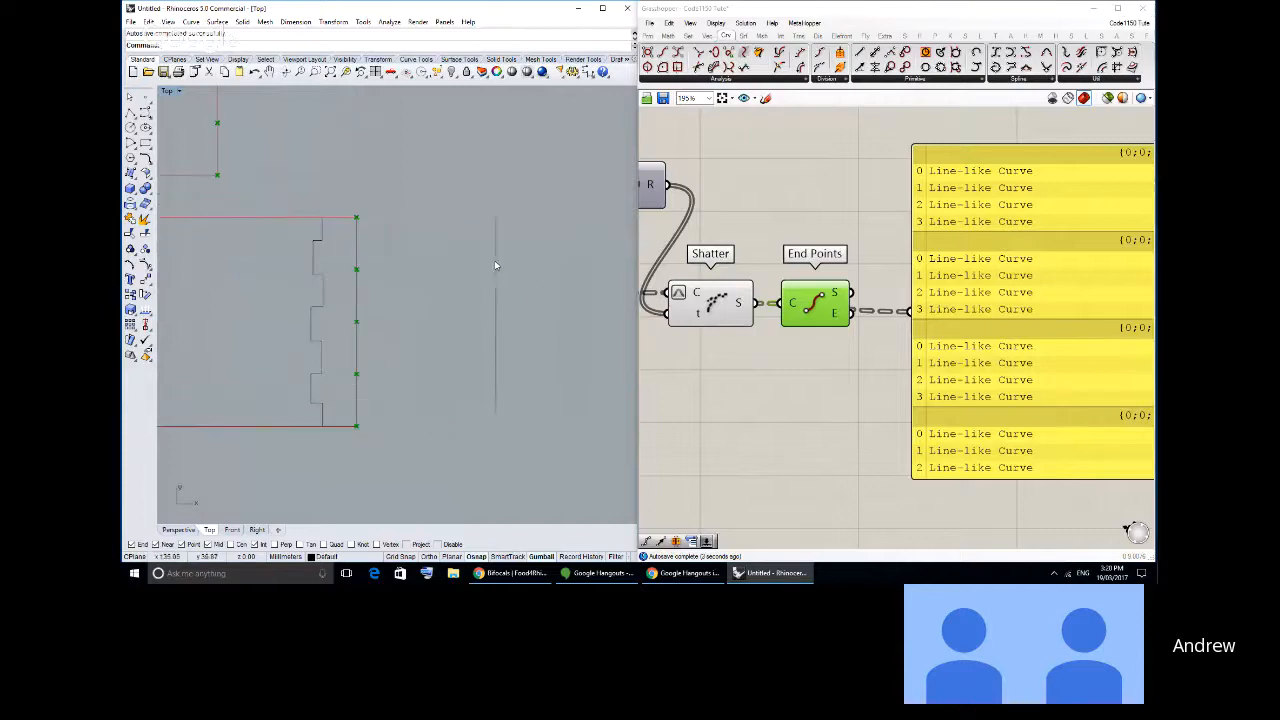
- Draw two short consecutive polyline segments along the upper part of the standalone vertical line in Rhino
click(495, 263)
click(323, 166)
click(495, 264)
click(189, 132)
click(146, 112)
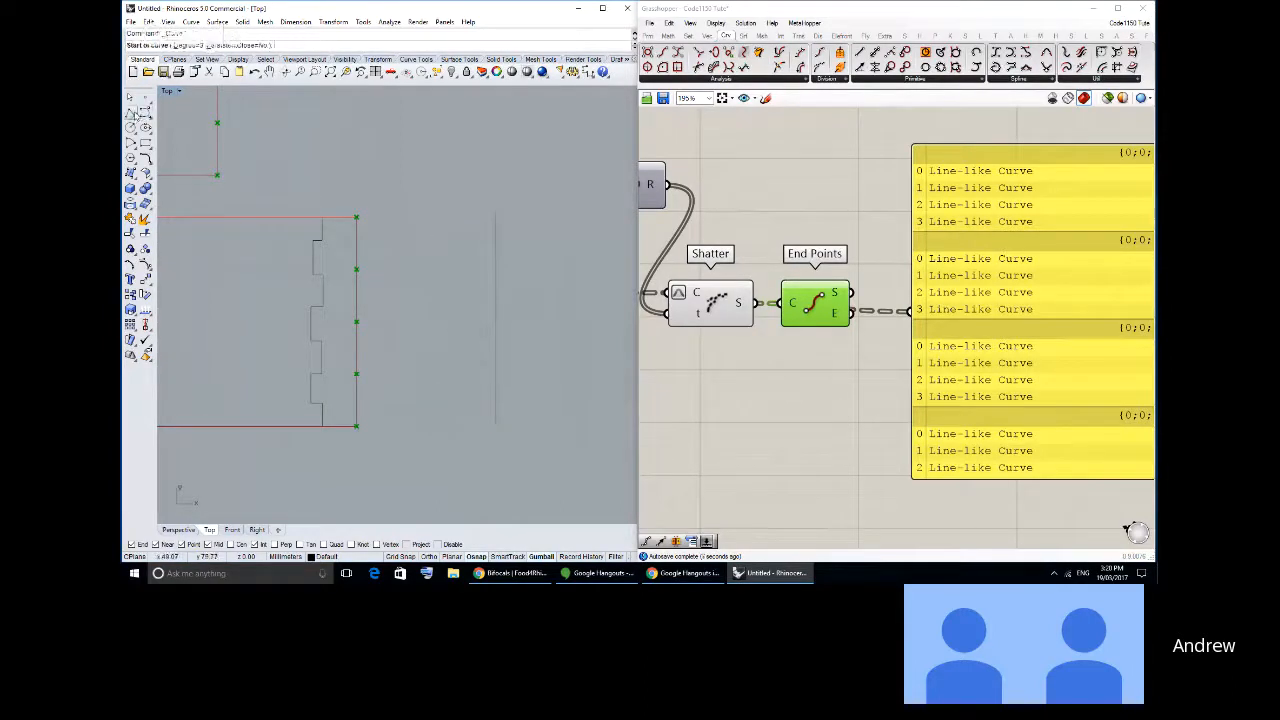
click(494, 213)
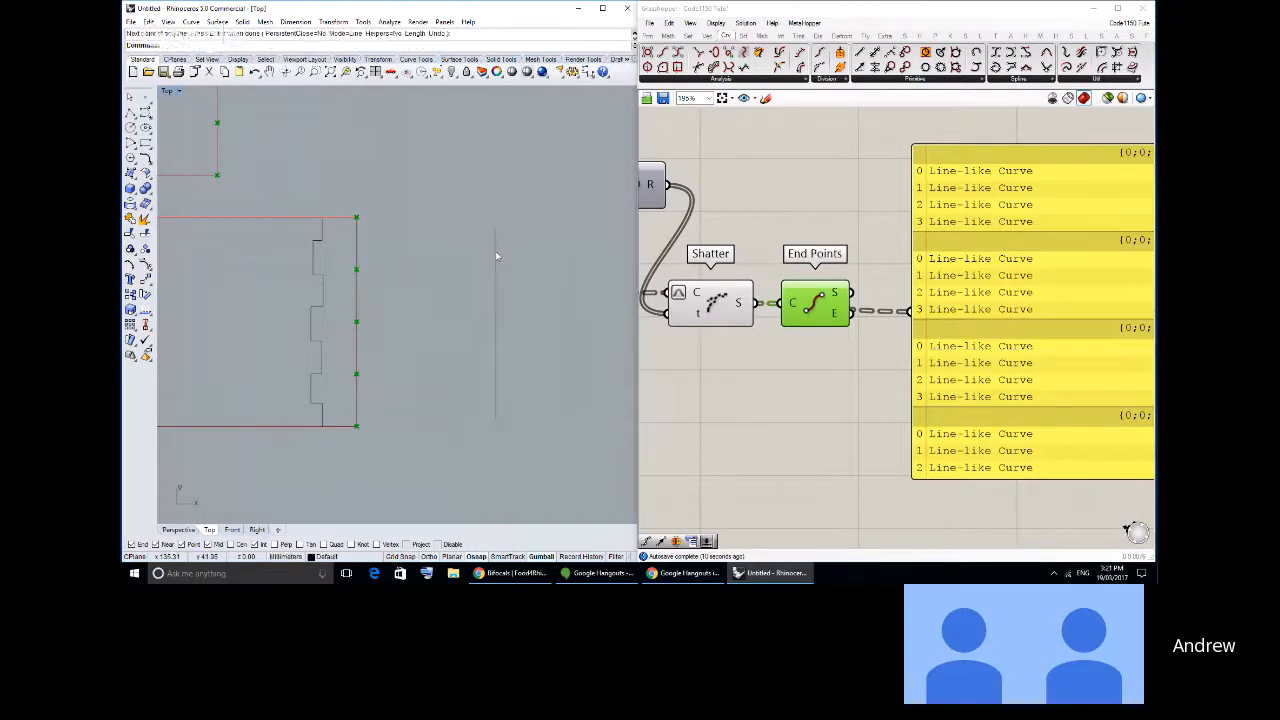
click(495, 245)
click(496, 277)
right_click(496, 280)
right_click(496, 282)
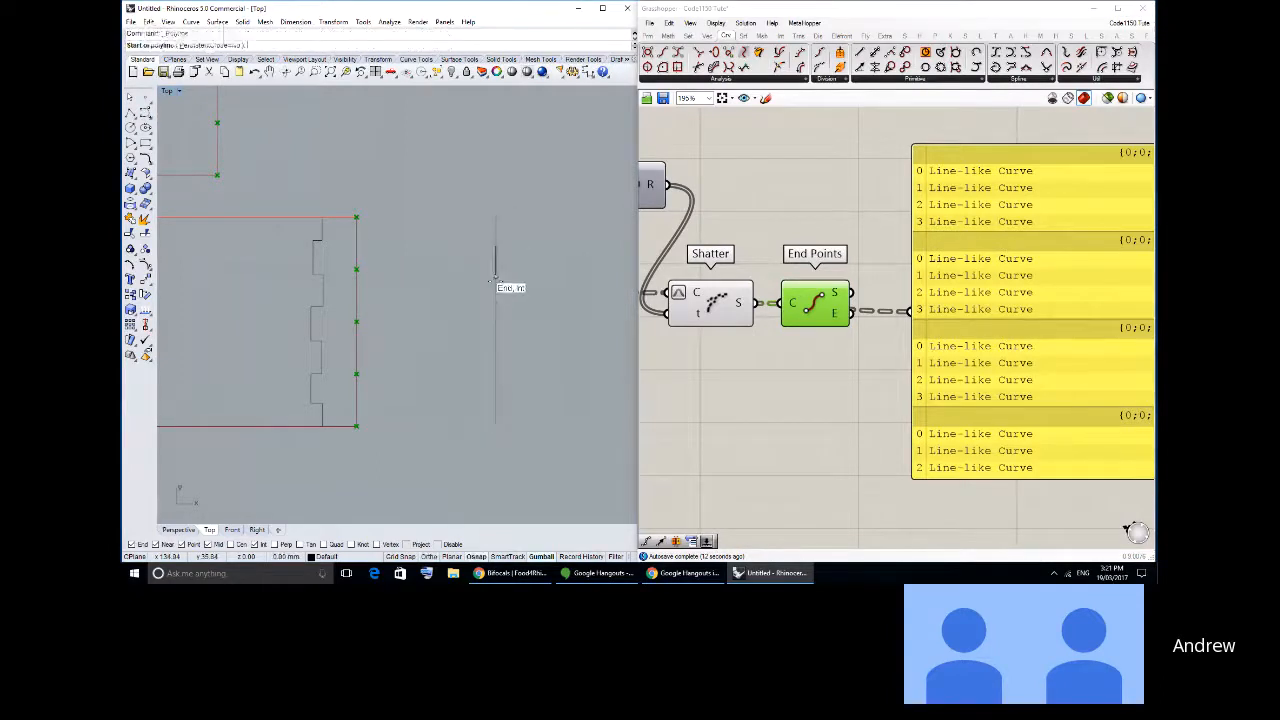
- Draw two more consecutive segments down the standalone vertical line and delete the original long line
click(496, 277)
click(496, 309)
right_click(497, 311)
click(496, 310)
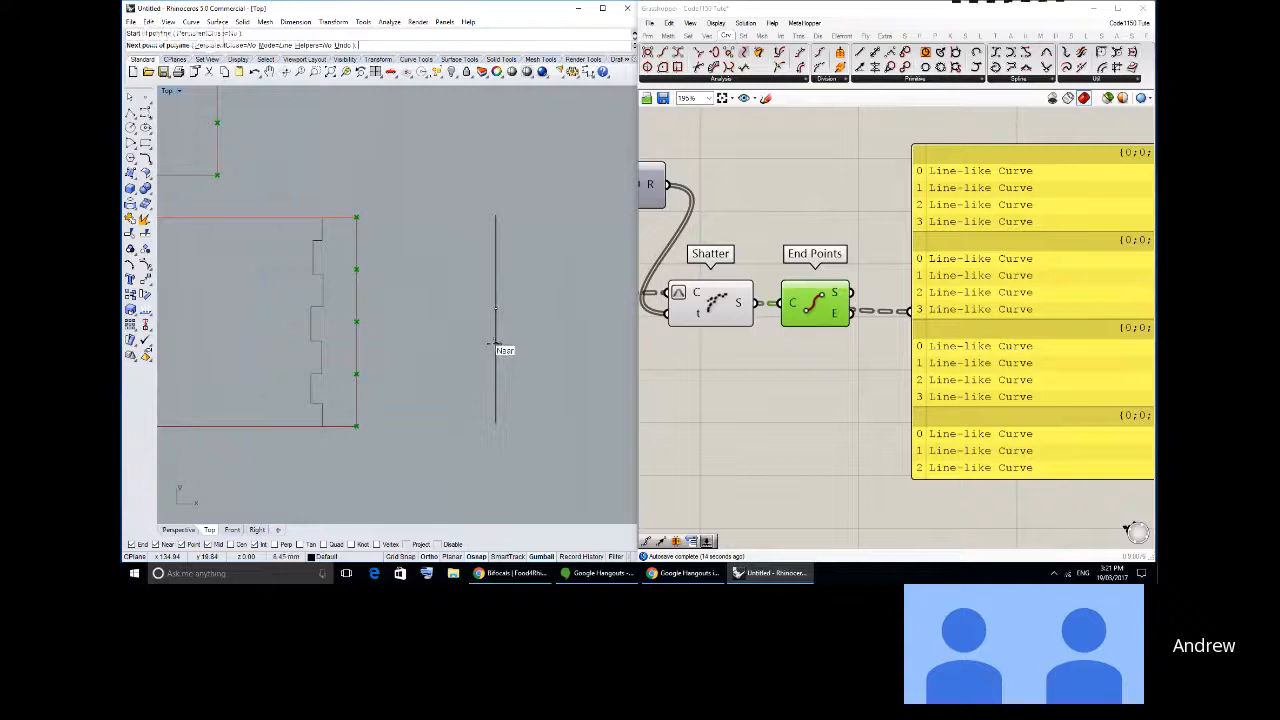
click(495, 343)
right_click(495, 345)
click(495, 361)
key(Delete)
- Select the four vertical segments to check them and turn off the Gumball
scroll(500, 357, up, 2)
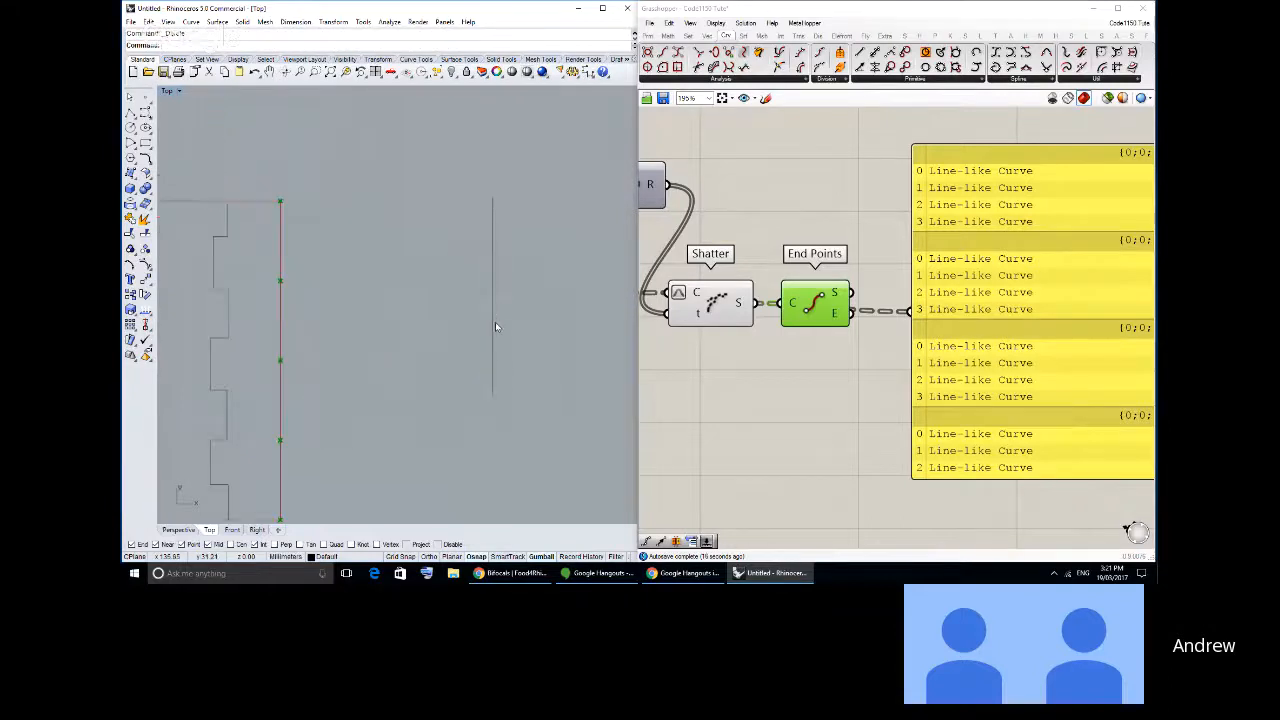
right_drag(515, 330, 509, 270)
drag(475, 150, 562, 412)
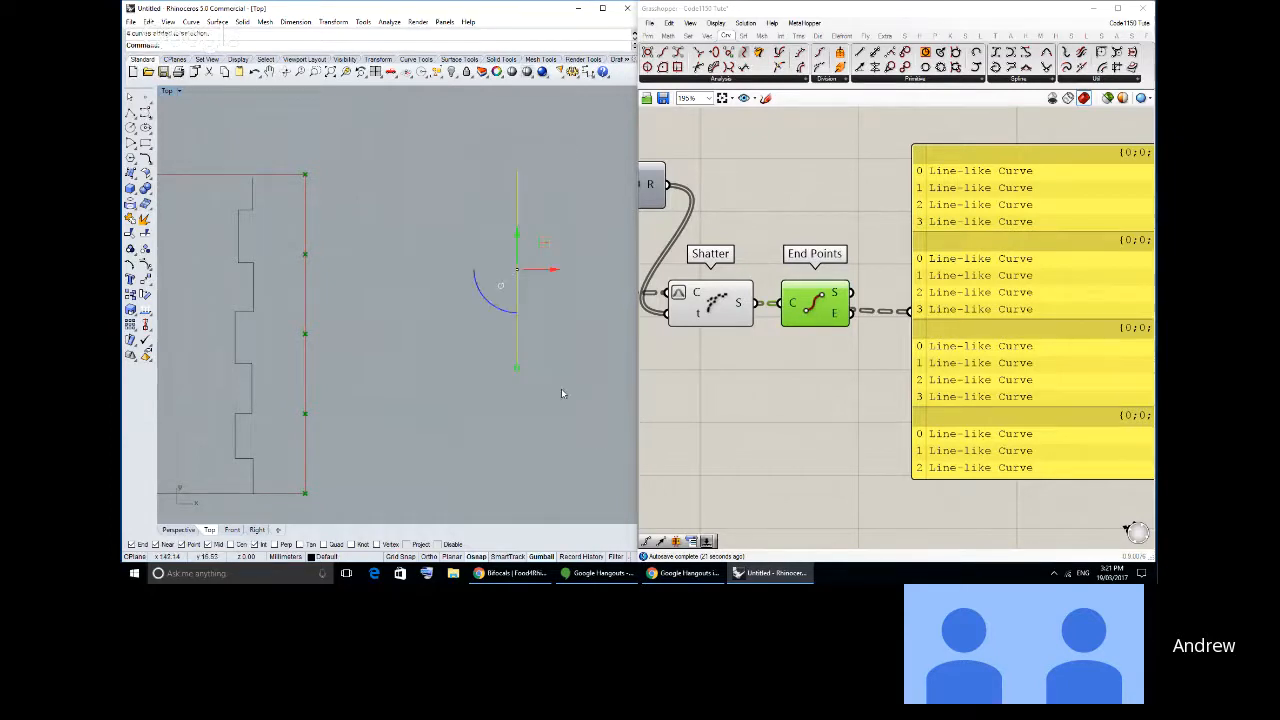
click(518, 328)
click(541, 557)
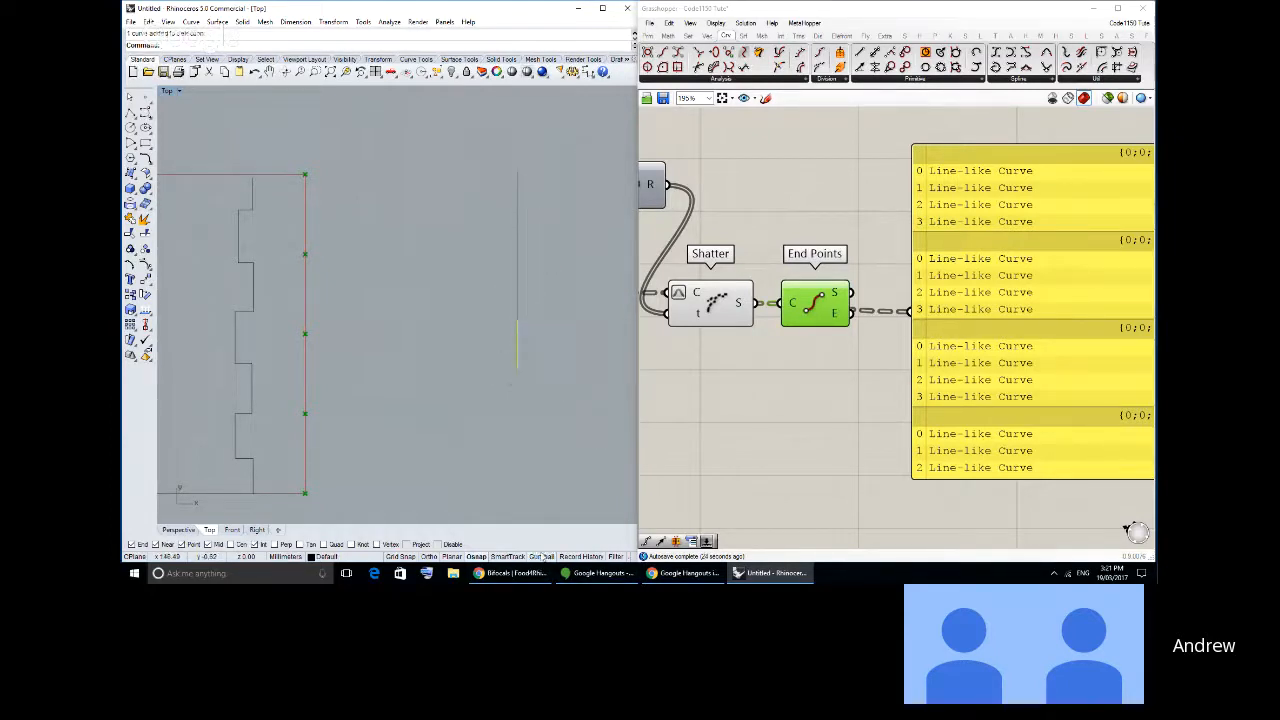
click(543, 289)
- Move the second and fourth vertical segments a short distance sideways toward the rectangle
click(518, 303)
click(517, 247)
click(517, 208)
click(570, 290)
click(146, 284)
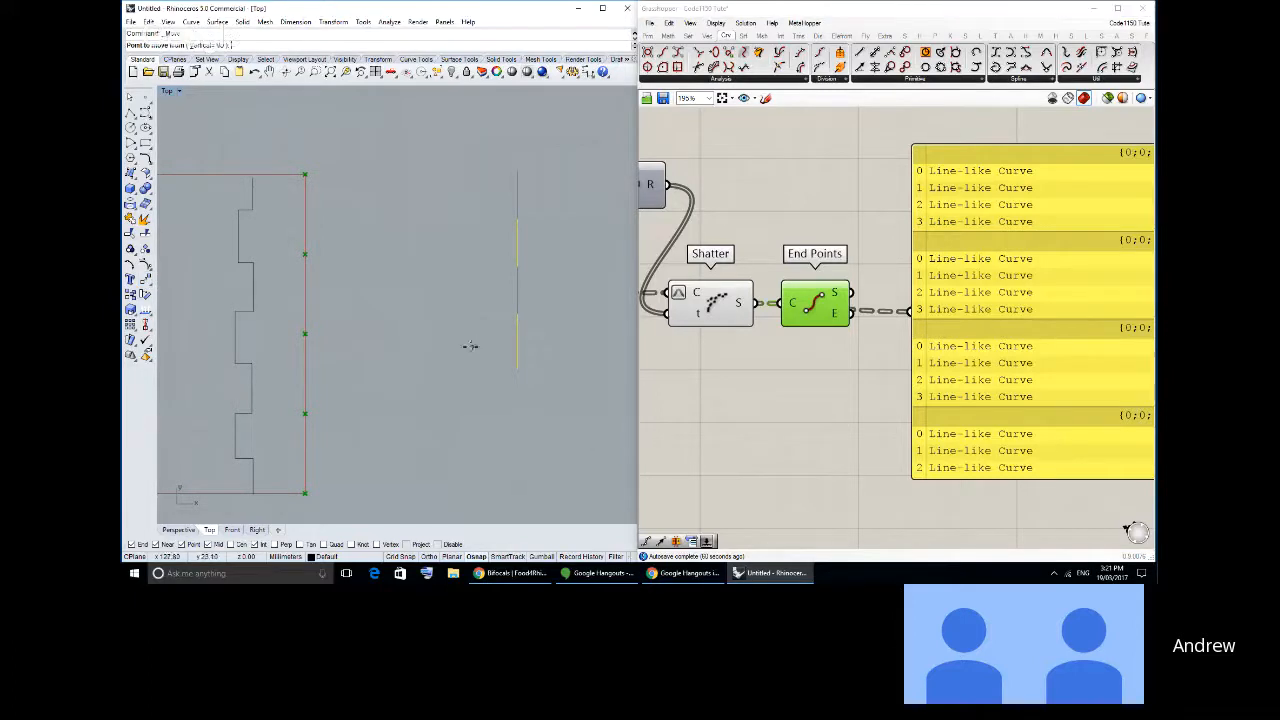
key(Menu)
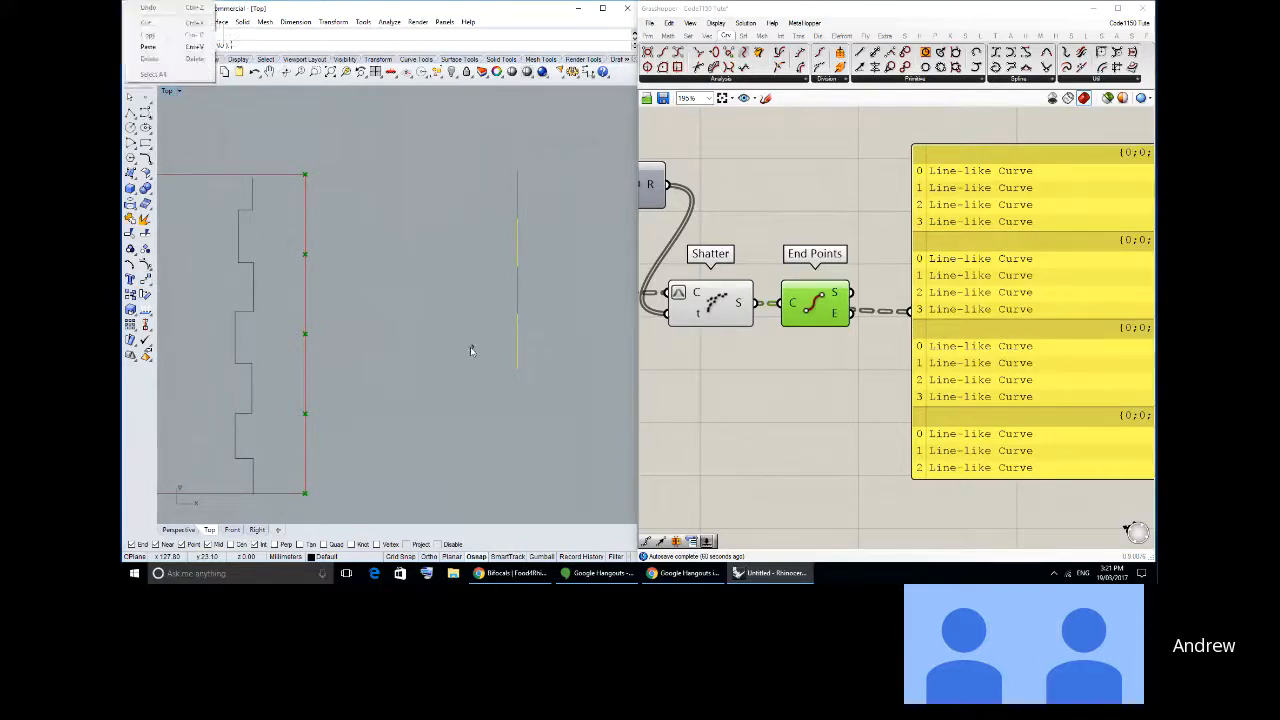
key(Escape)
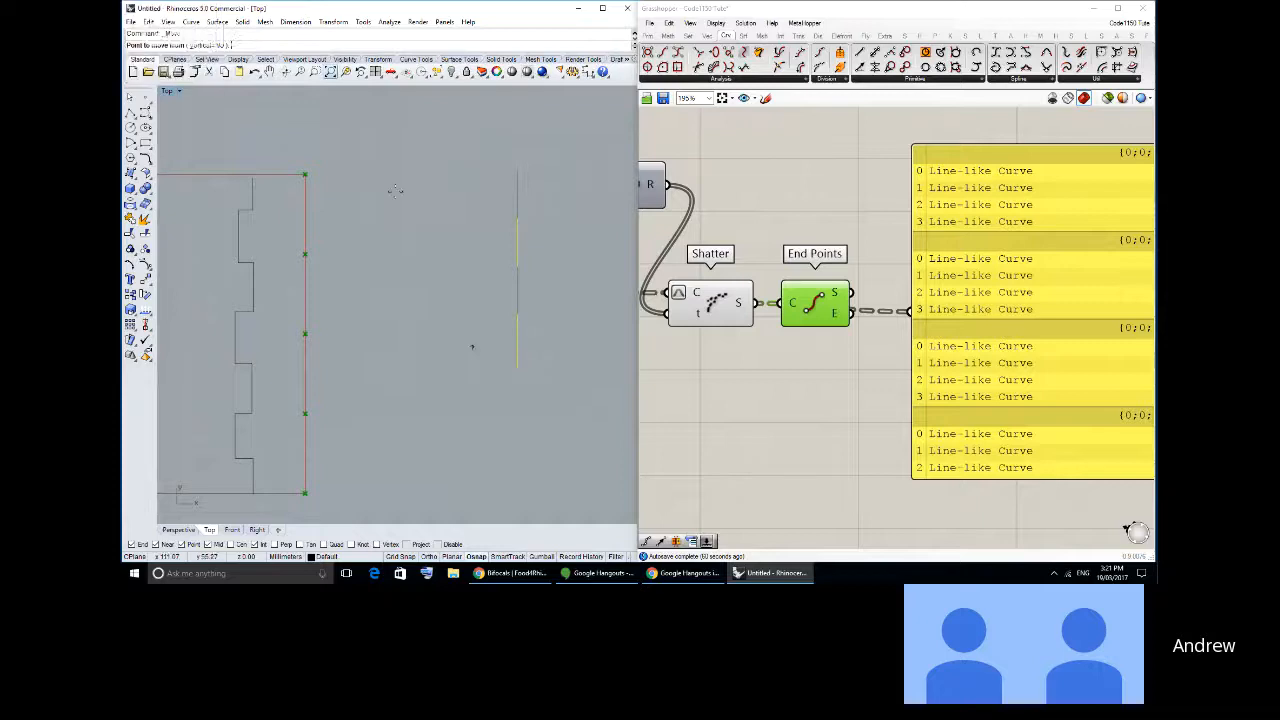
click(503, 406)
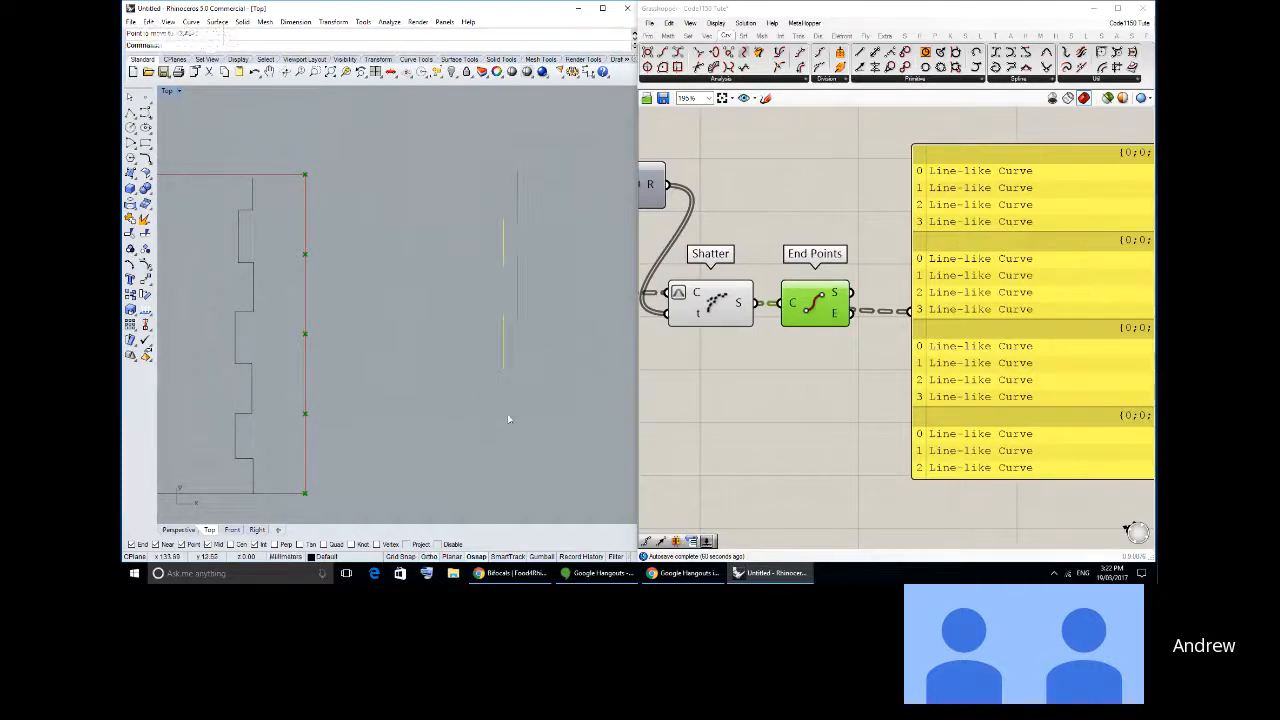
- Undo the last deletion so the toothed outlines and the sketched segments are restored in Rhino
click(518, 416)
scroll(504, 337, down, 2)
scroll(504, 338, up, 2)
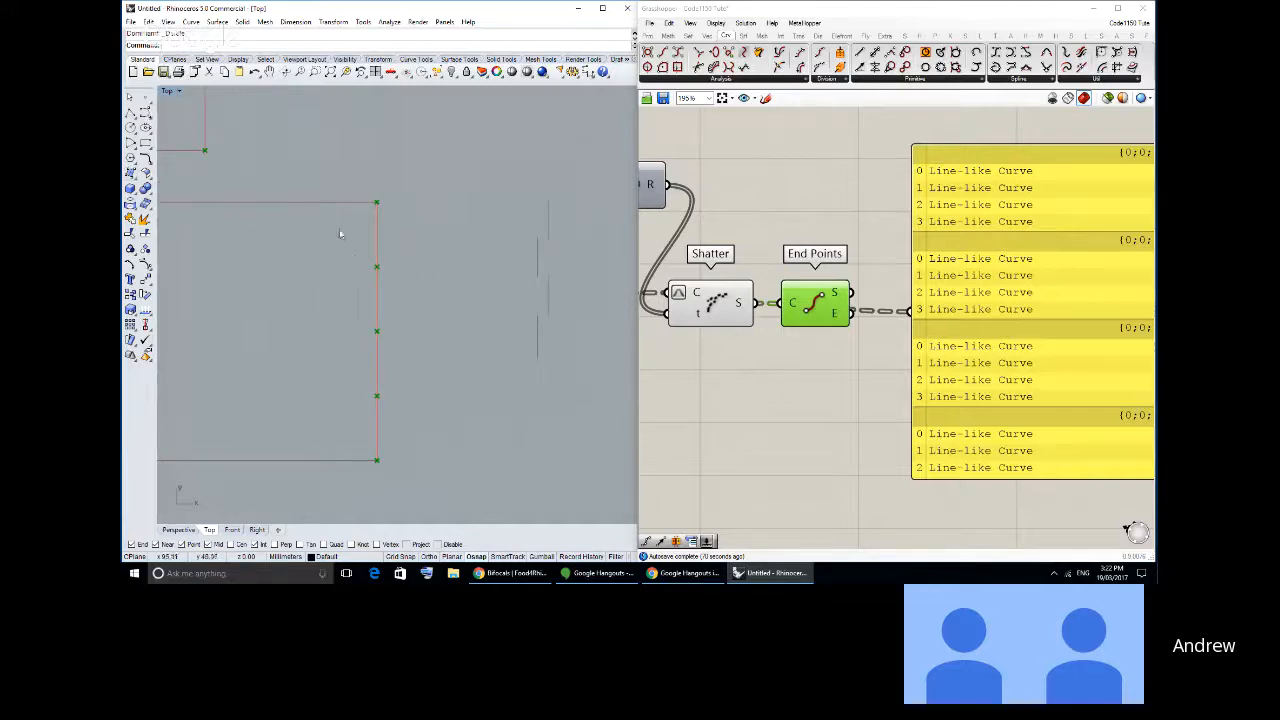
drag(498, 180, 586, 366)
key(ctrl+z)
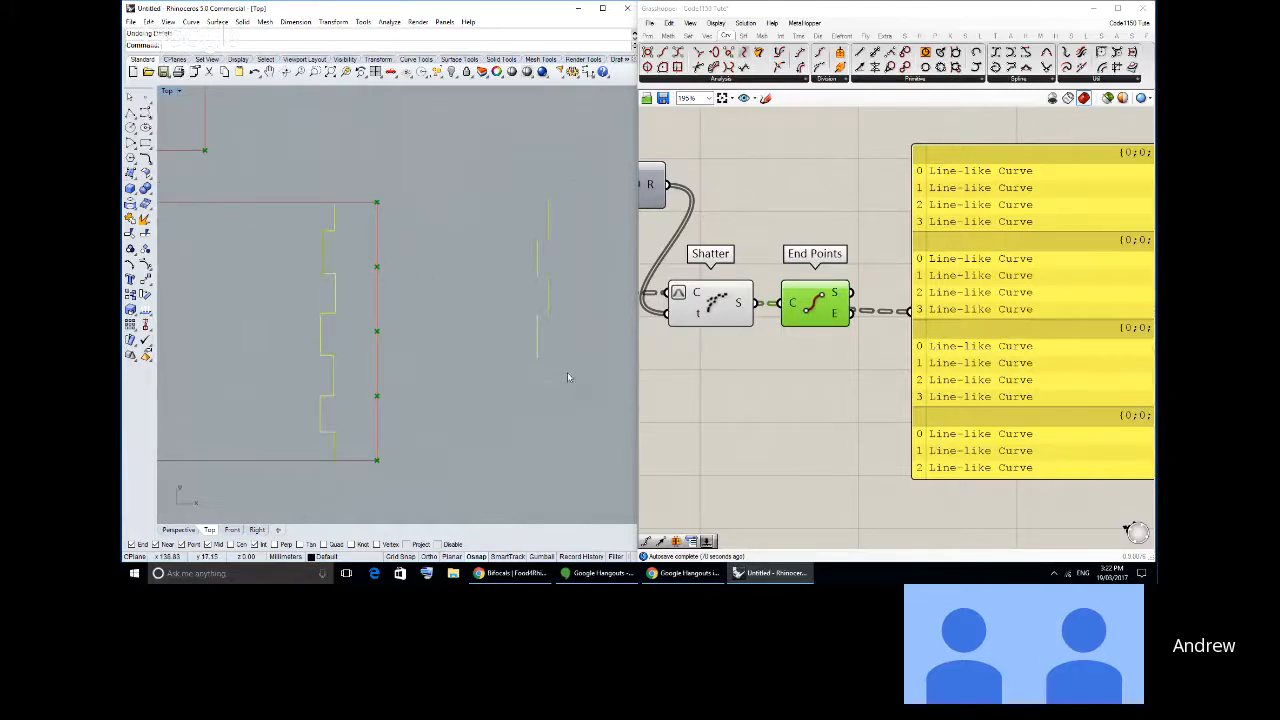
click(568, 372)
- Move the four standalone segments horizontally about 34 mm onto the lower rectangle's right vertical edge
drag(486, 185, 630, 452)
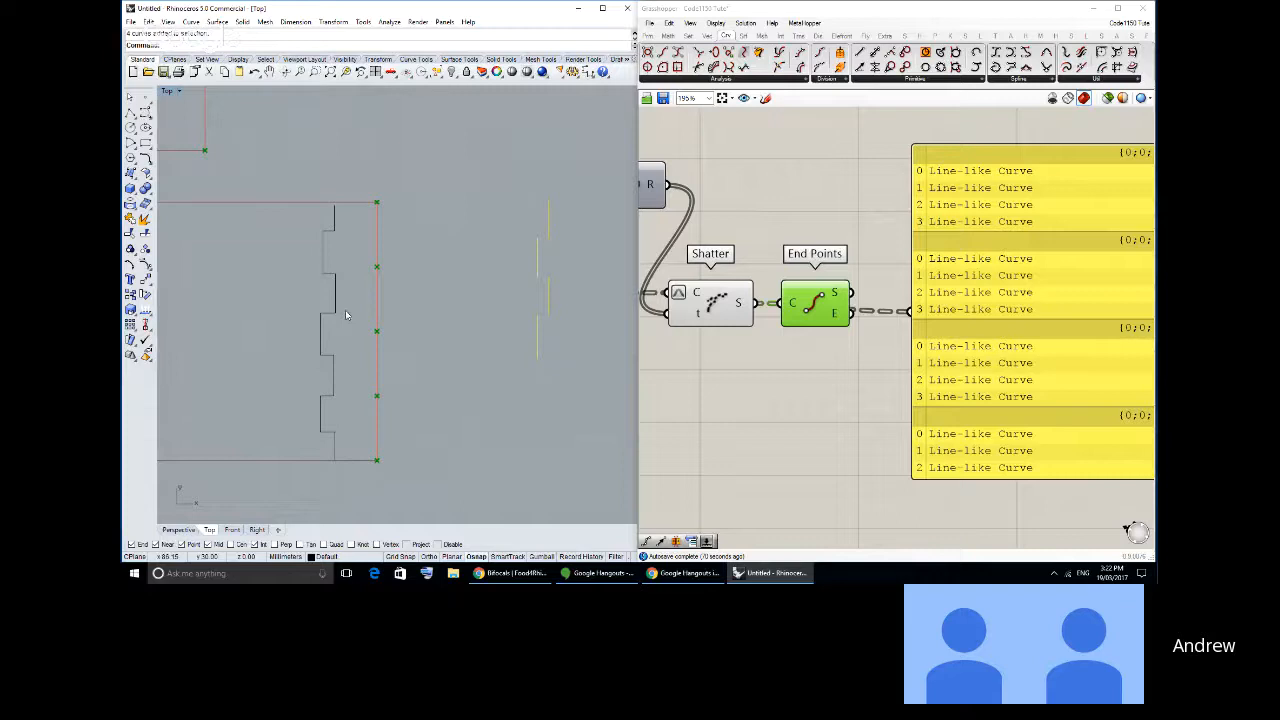
click(145, 279)
click(499, 165)
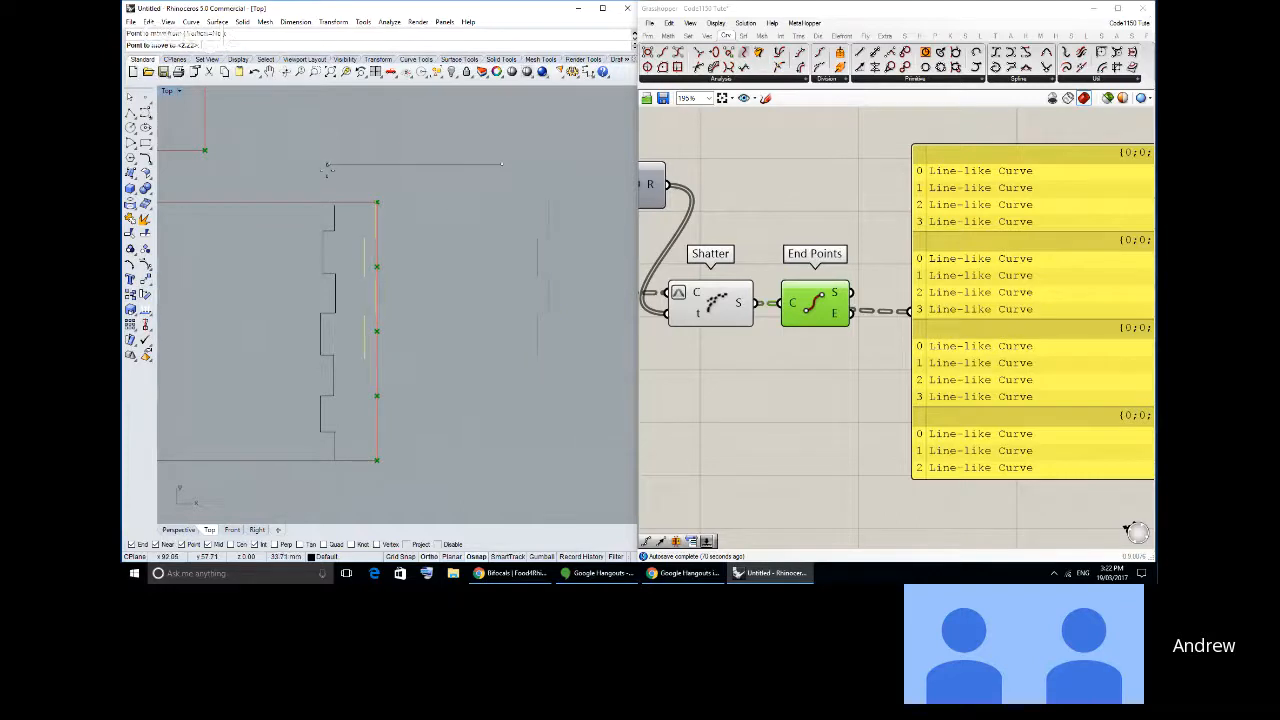
click(328, 165)
- Shift the toothed outline near the rectangle's right edge farther inward, away from the segments
right_drag(336, 239, 408, 228)
drag(406, 221, 357, 219)
click(408, 190)
scroll(498, 372, up, 3)
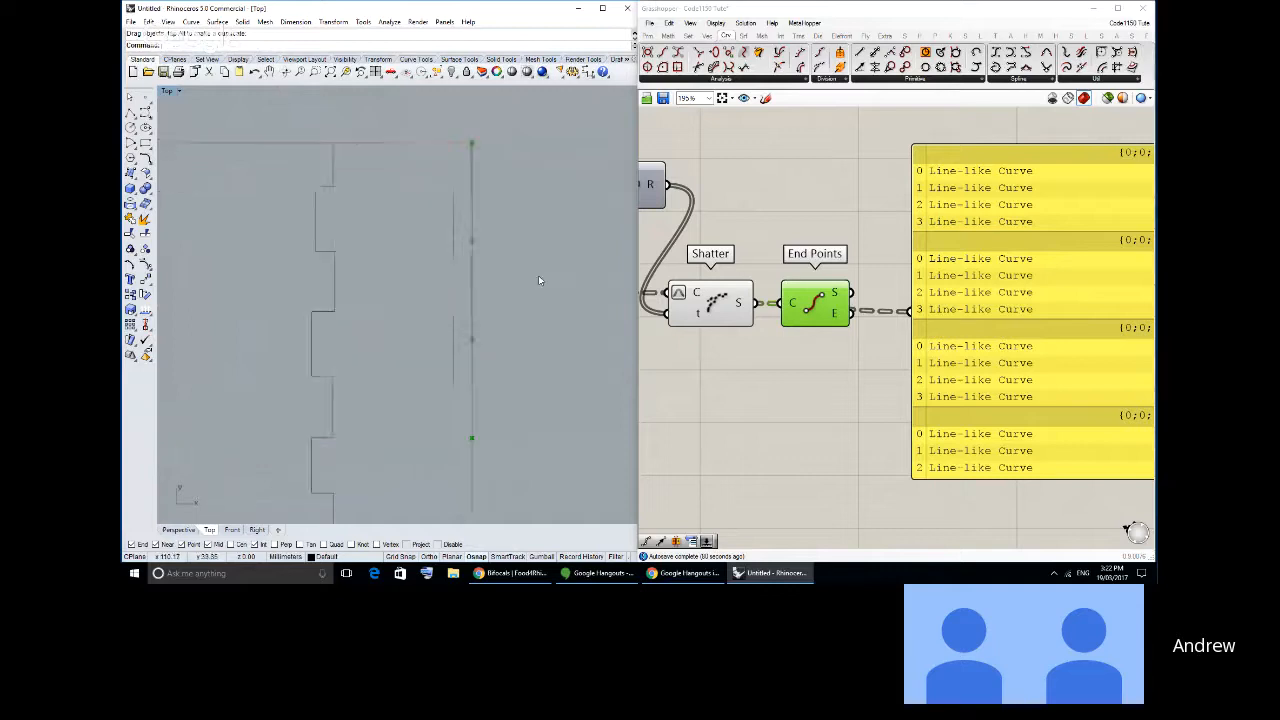
scroll(506, 280, down, 2)
scroll(492, 277, down, 2)
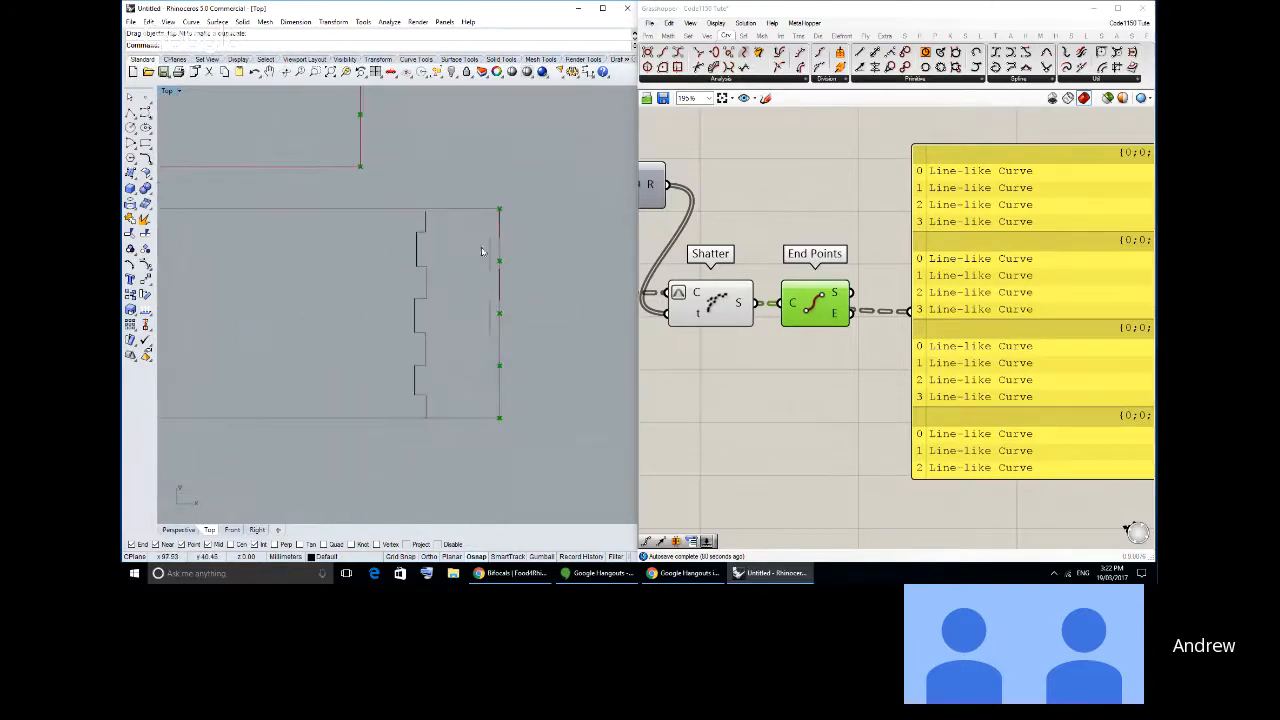
- Copy the four segments from the rectangle's right edge about 101 mm across onto its left edge
drag(463, 190, 566, 417)
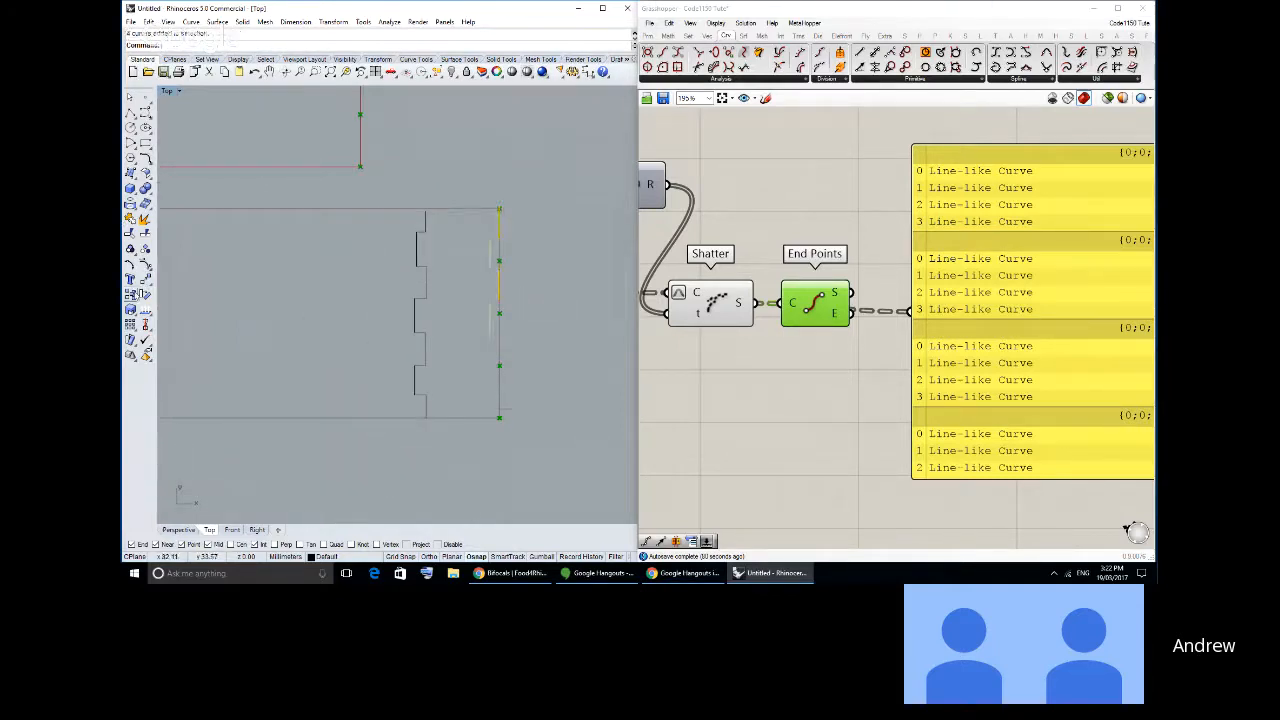
click(131, 295)
click(496, 173)
right_drag(309, 173, 620, 167)
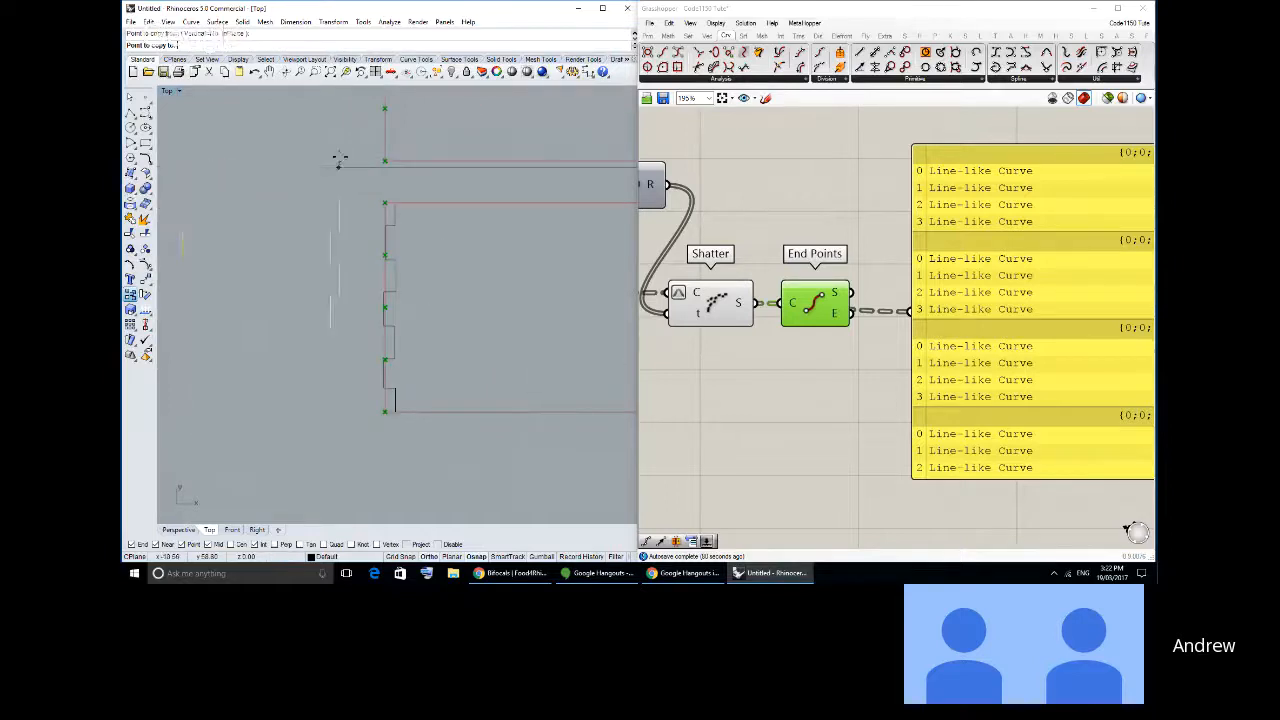
click(382, 149)
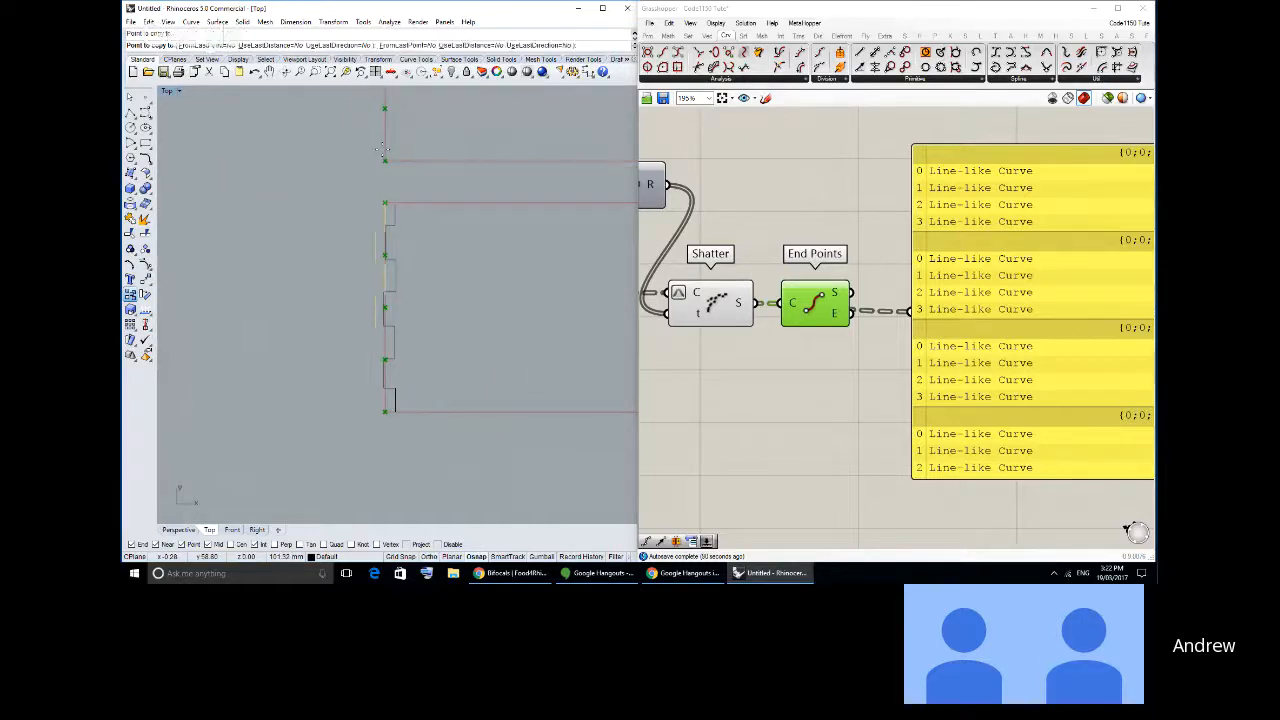
right_click(397, 177)
- Shift the toothed outline at the rectangle's left edge inward, clear of the copied segments
drag(393, 223, 427, 231)
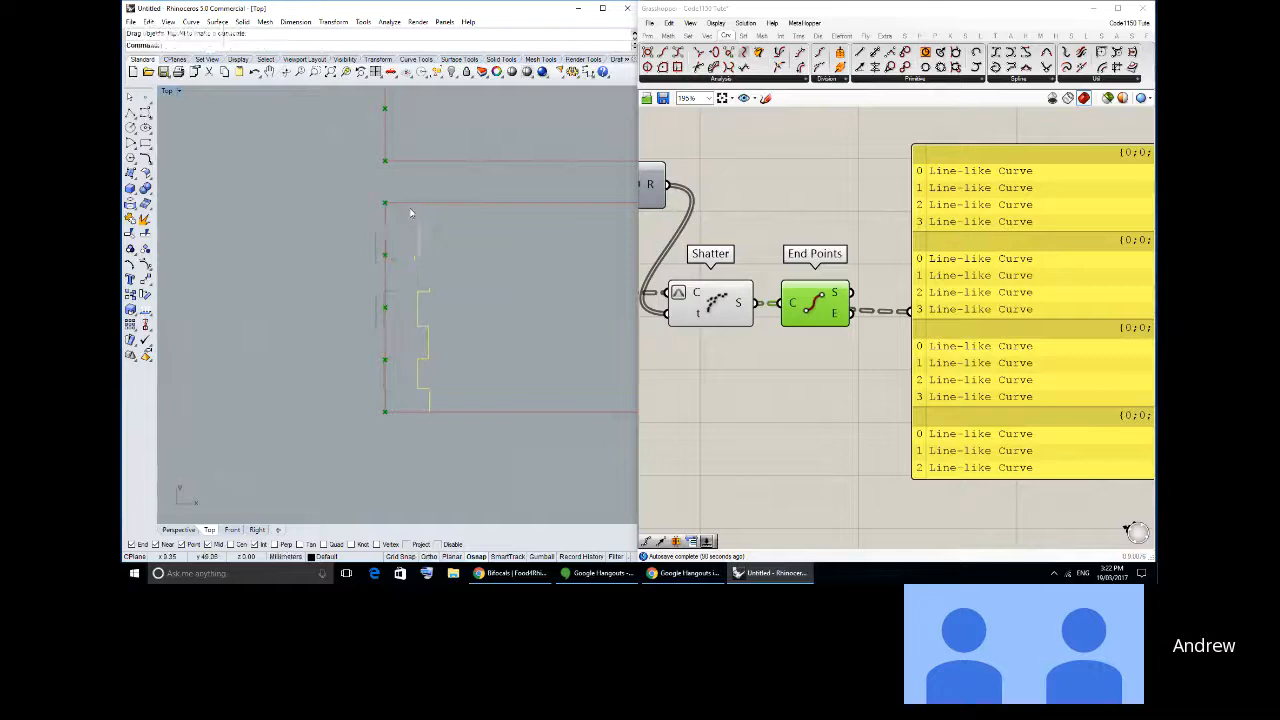
click(409, 214)
scroll(396, 237, up, 4)
right_drag(396, 237, 403, 233)
- Select the second and fourth copied segments on the left edge to examine their offset from the rectangle
drag(341, 165, 418, 372)
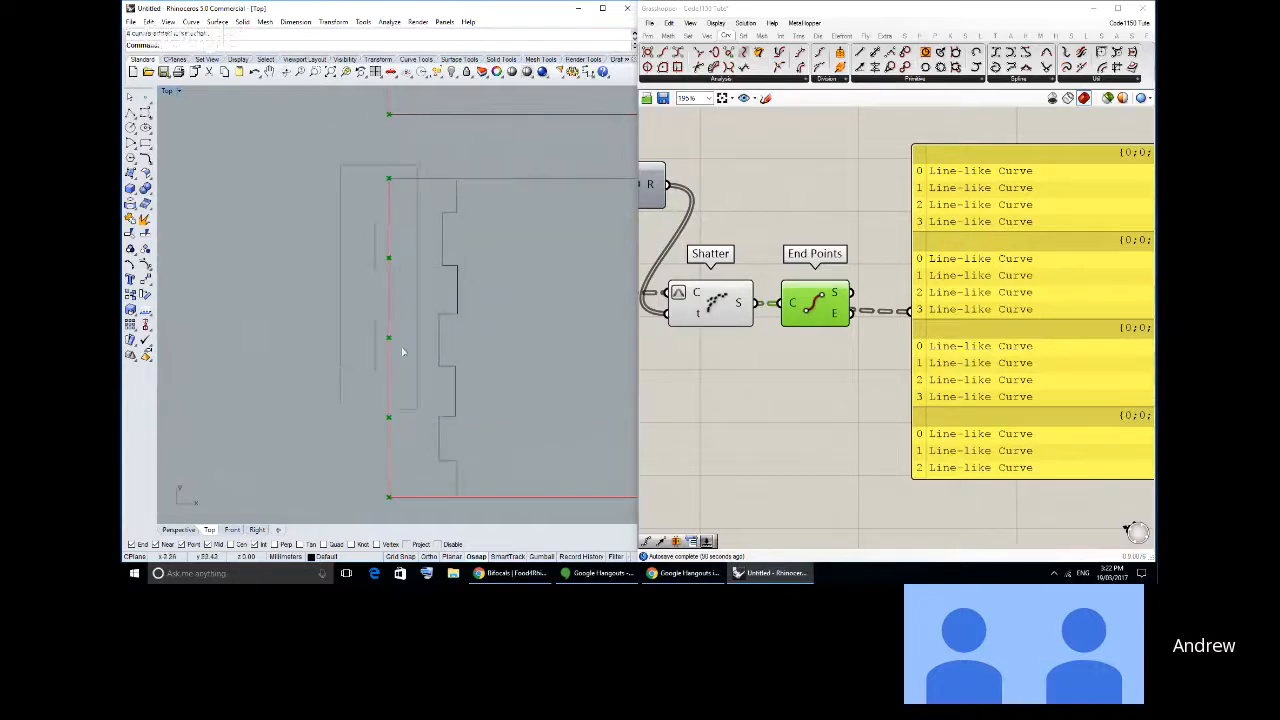
click(377, 260)
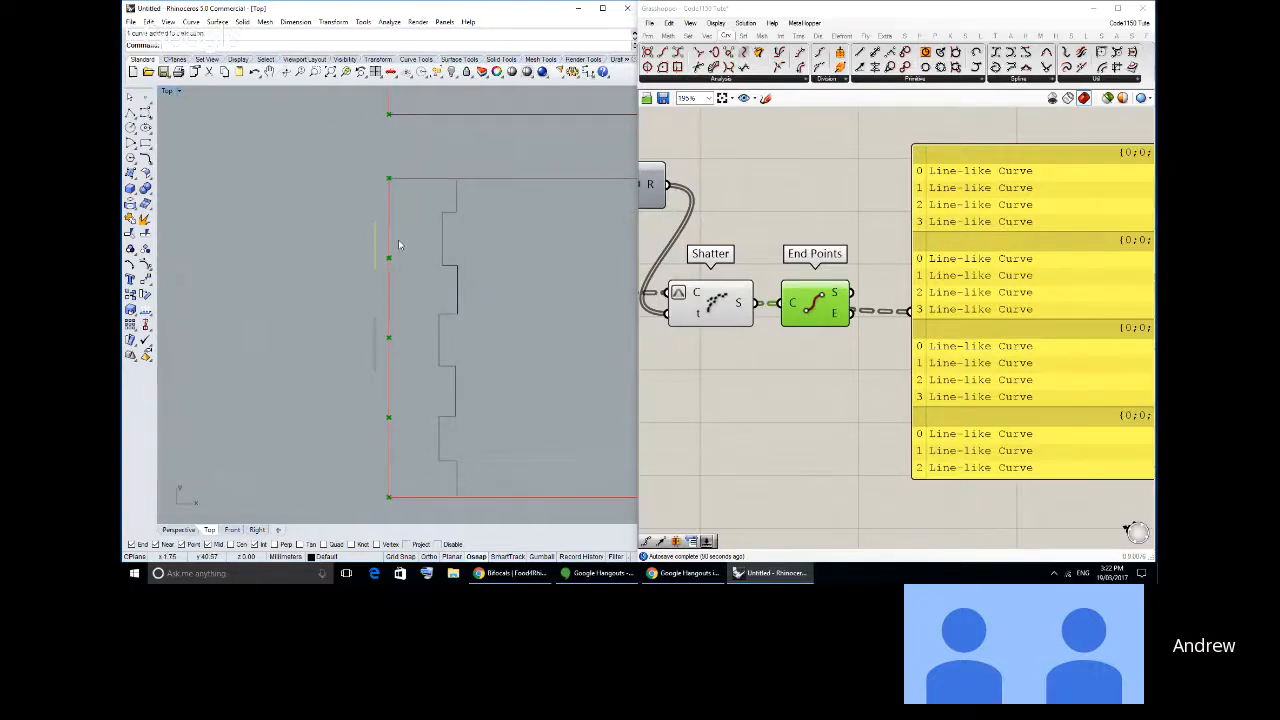
shift+click(376, 334)
click(321, 309)
right_drag(402, 312, 364, 304)
- Delete the copied segments from the rectangle's left edge
scroll(338, 323, down, 2)
scroll(315, 322, down, 2)
scroll(281, 304, down, 2)
scroll(287, 306, up, 2)
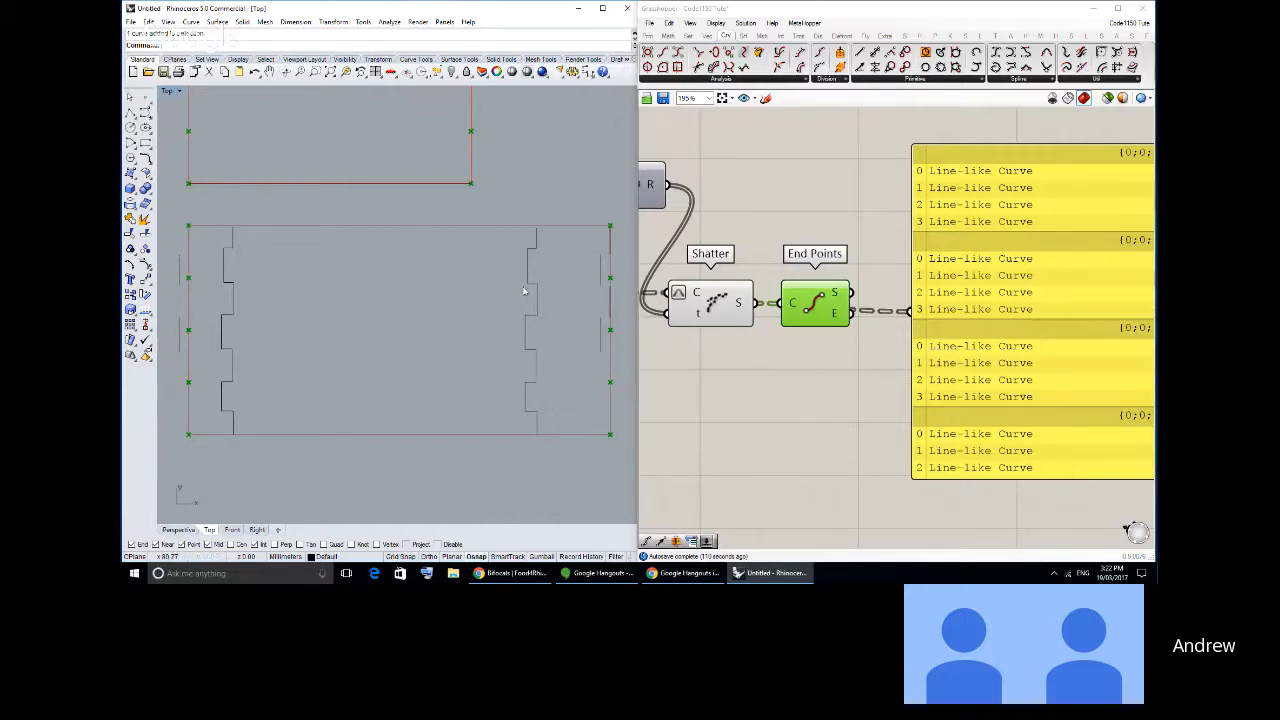
drag(165, 231, 207, 370)
key(Delete)
- Move the two inward-offset segments back in line with the rectangle's right edge
right_drag(531, 276, 388, 276)
scroll(469, 268, up, 4)
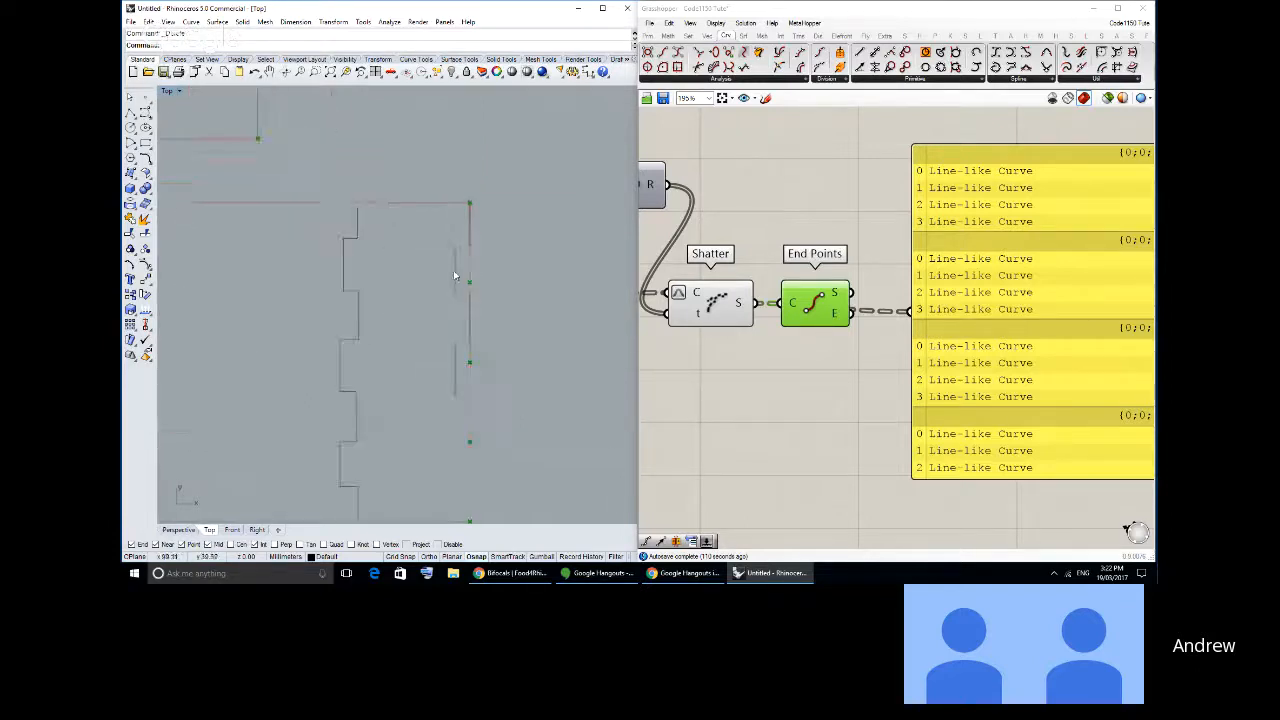
click(456, 277)
shift+click(456, 366)
click(145, 294)
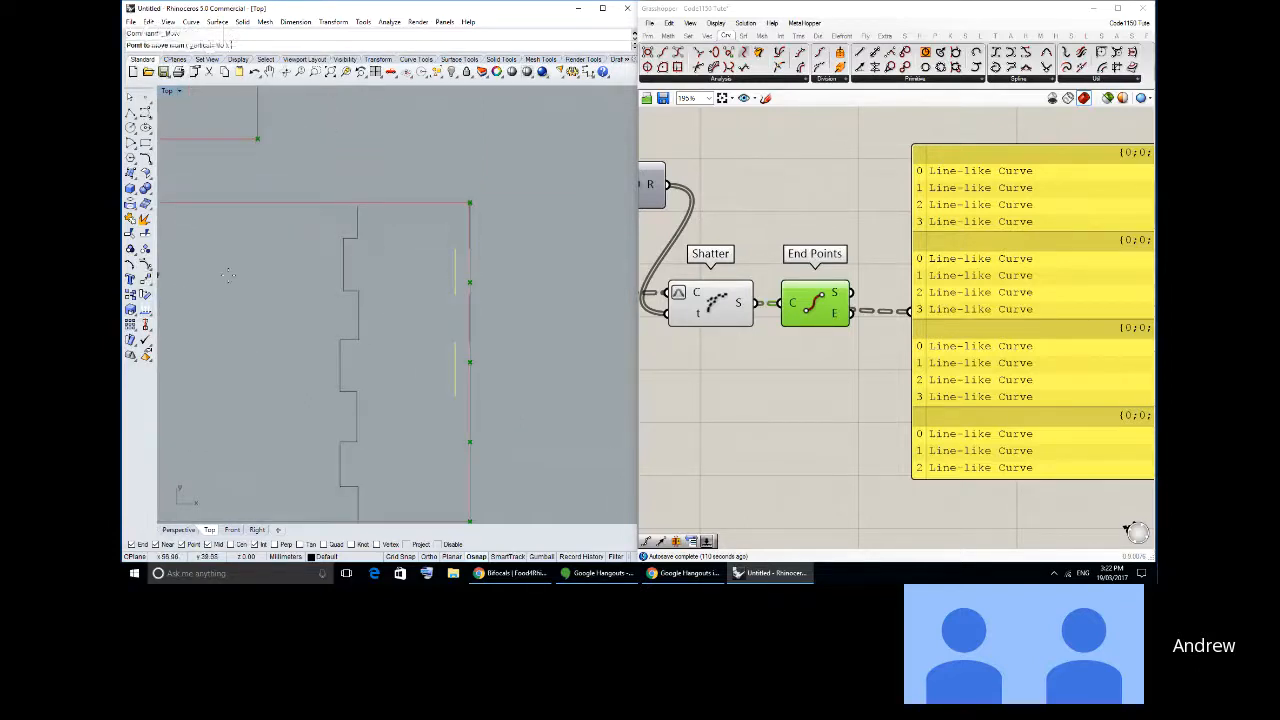
click(444, 245)
click(471, 251)
scroll(477, 260, down, 2)
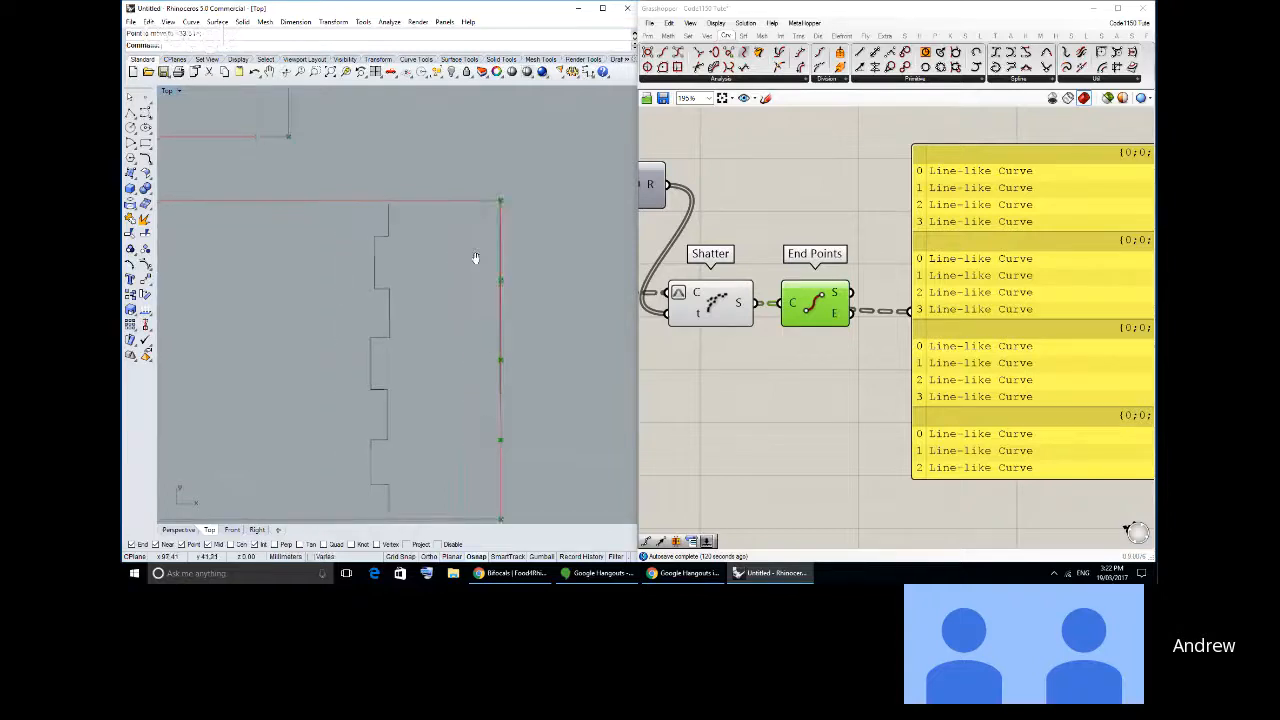
right_drag(518, 281, 562, 277)
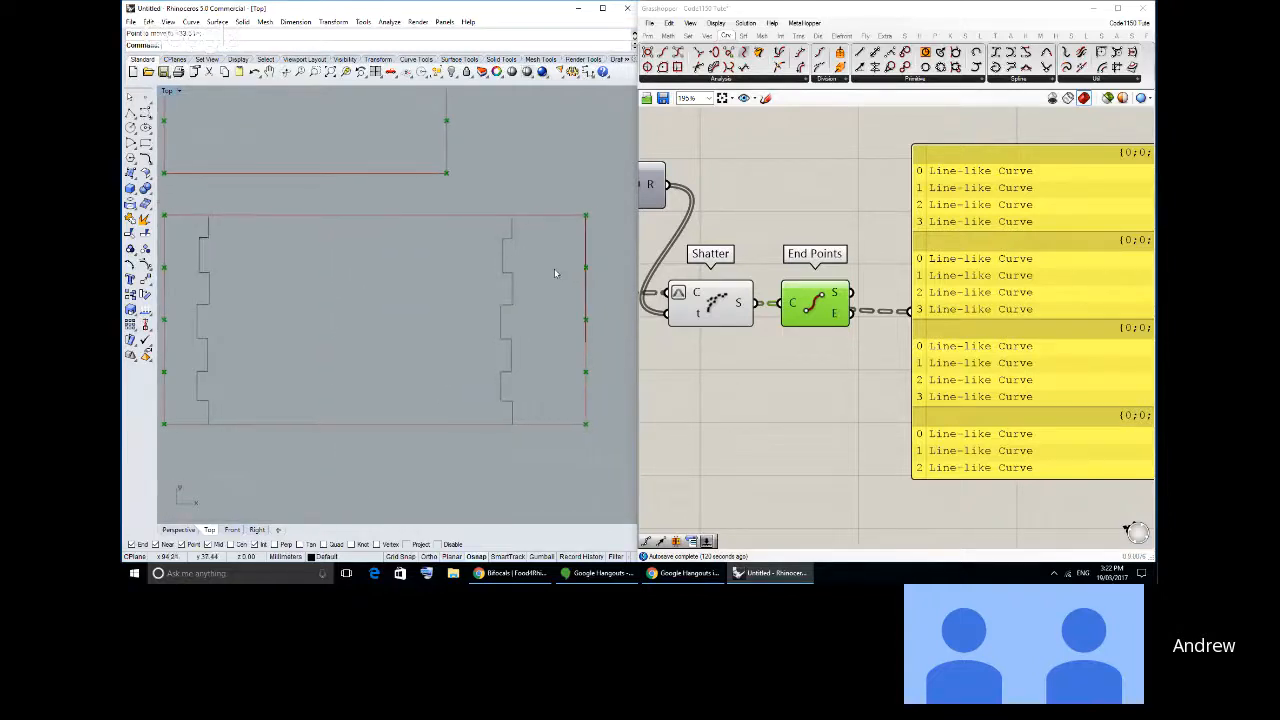
scroll(464, 270, down, 2)
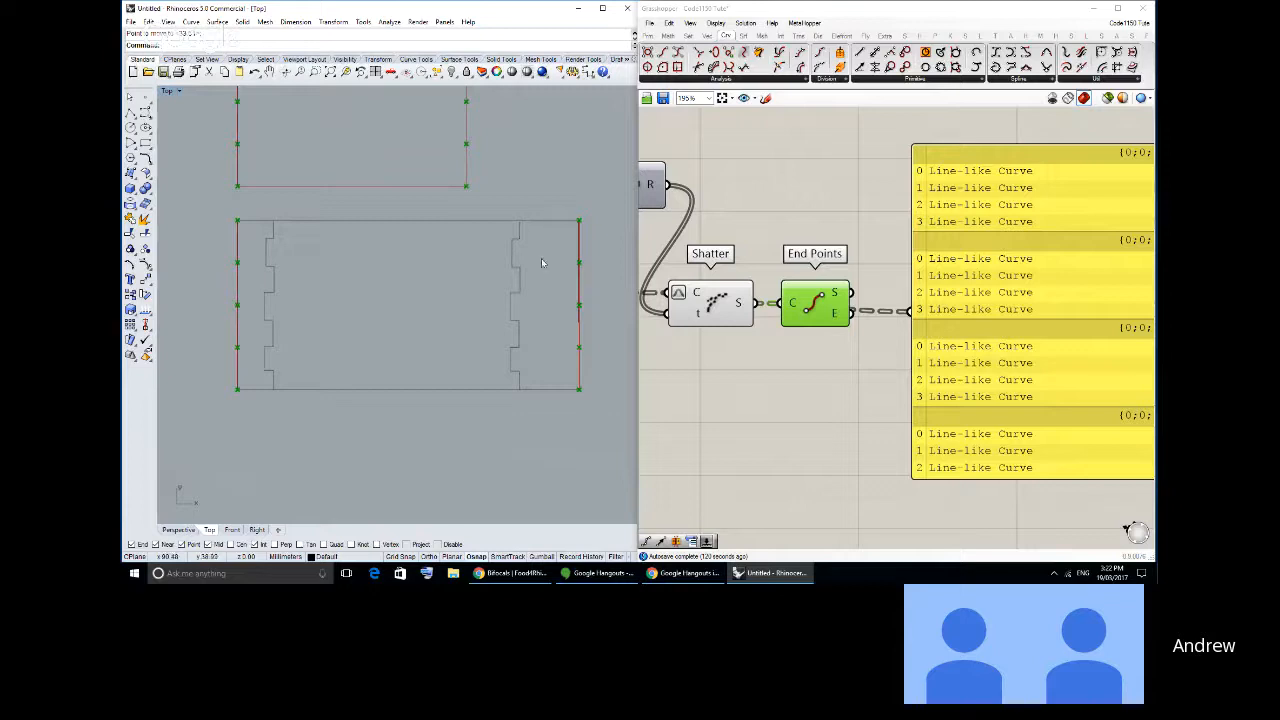
scroll(531, 260, up, 2)
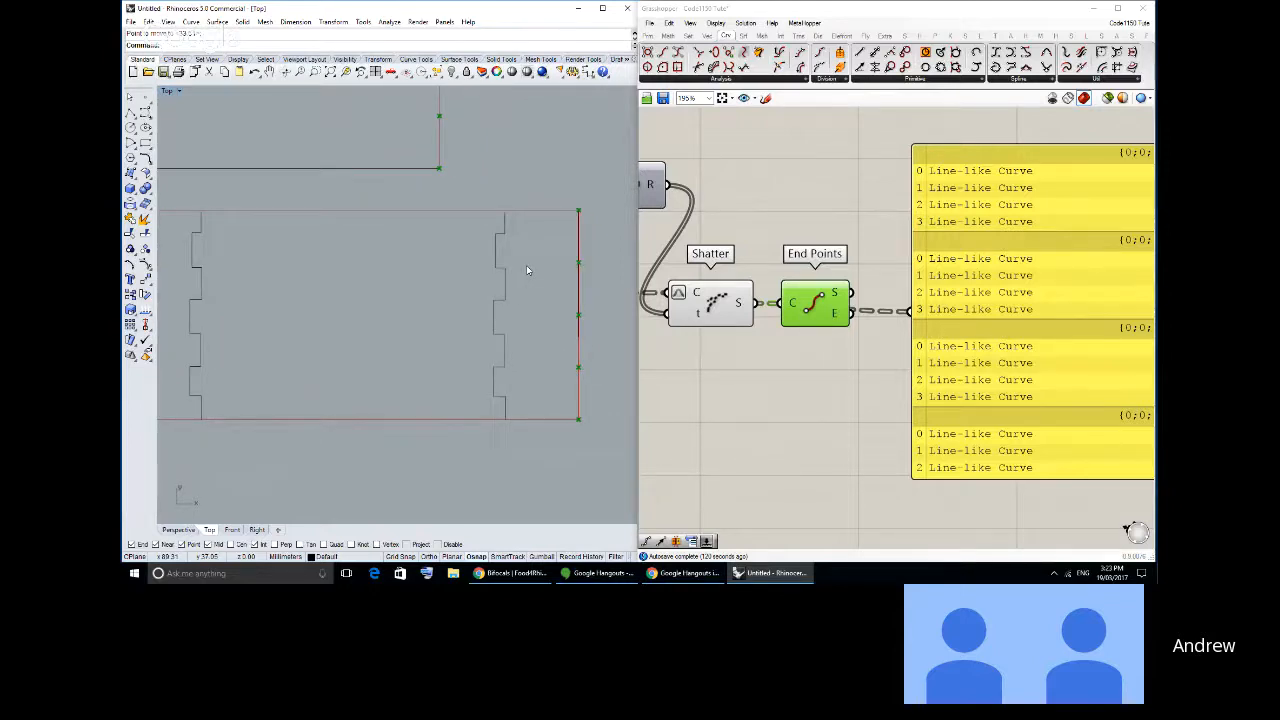
scroll(527, 266, up, 2)
right_drag(528, 267, 514, 267)
scroll(514, 268, down, 2)
scroll(514, 271, down, 2)
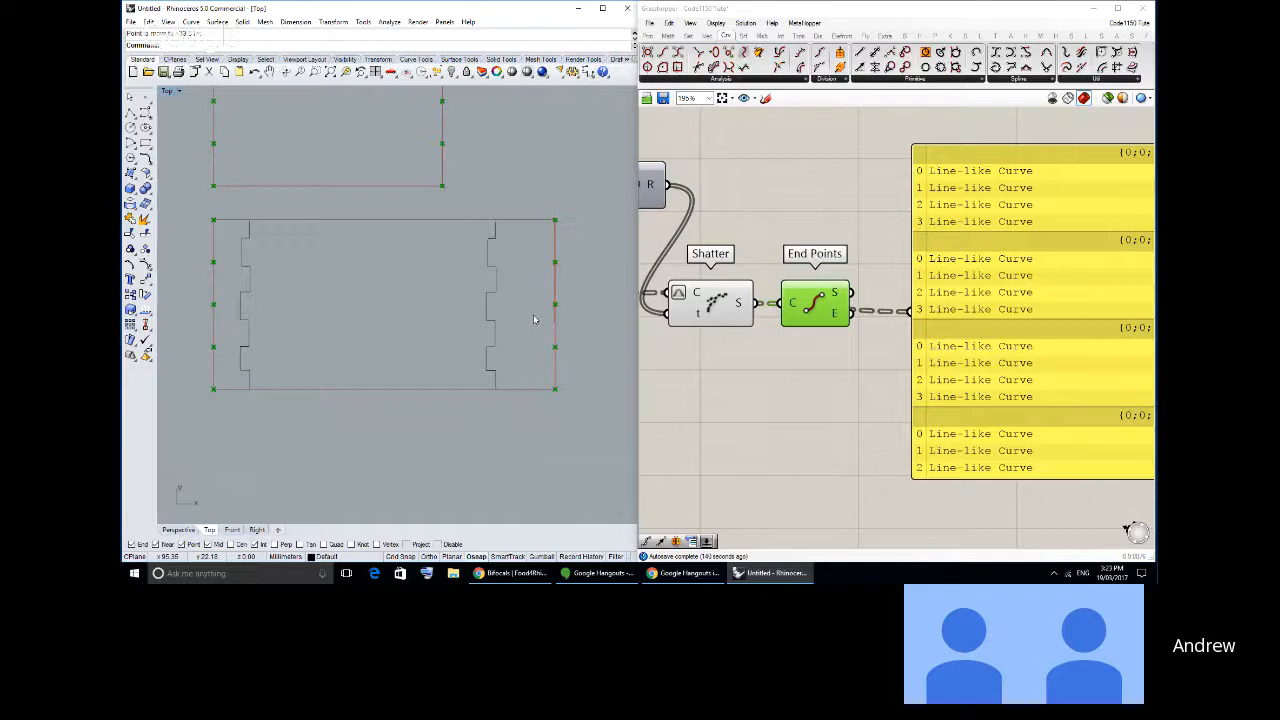
- Try moving the second and fourth right-edge segments a short distance inward, and undo that move
scroll(555, 262, up, 3)
click(556, 256)
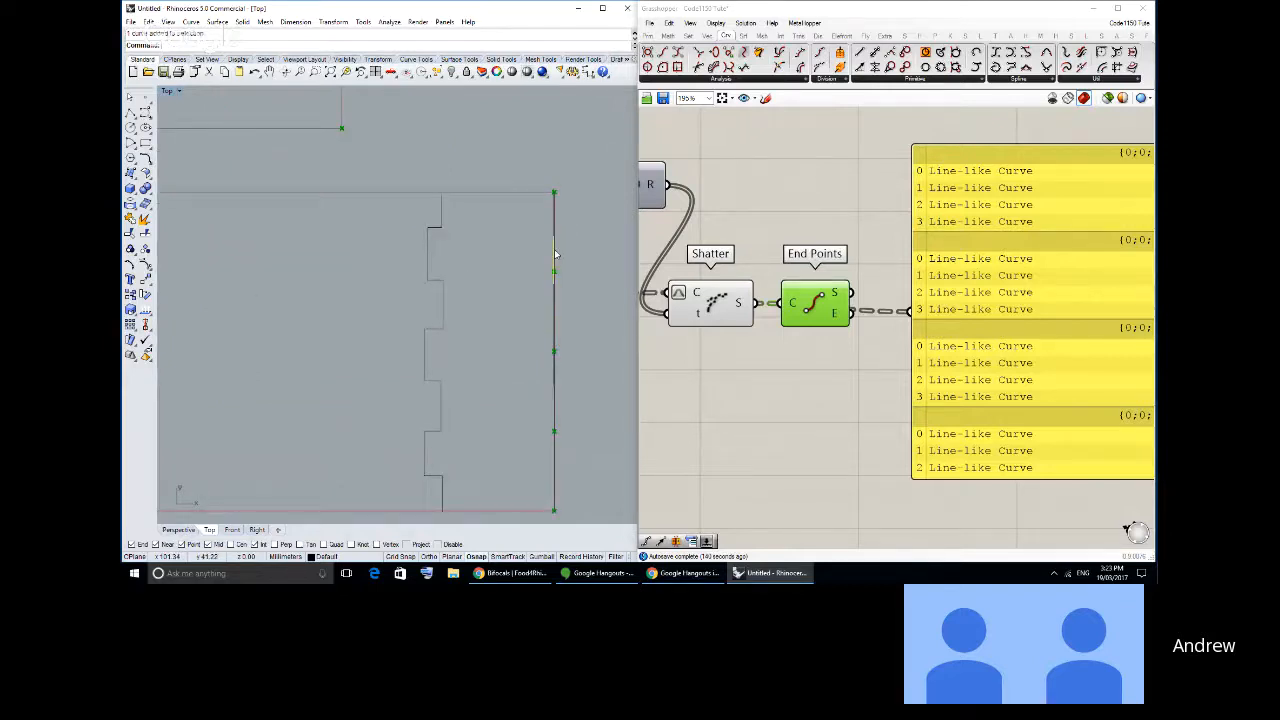
click(555, 340)
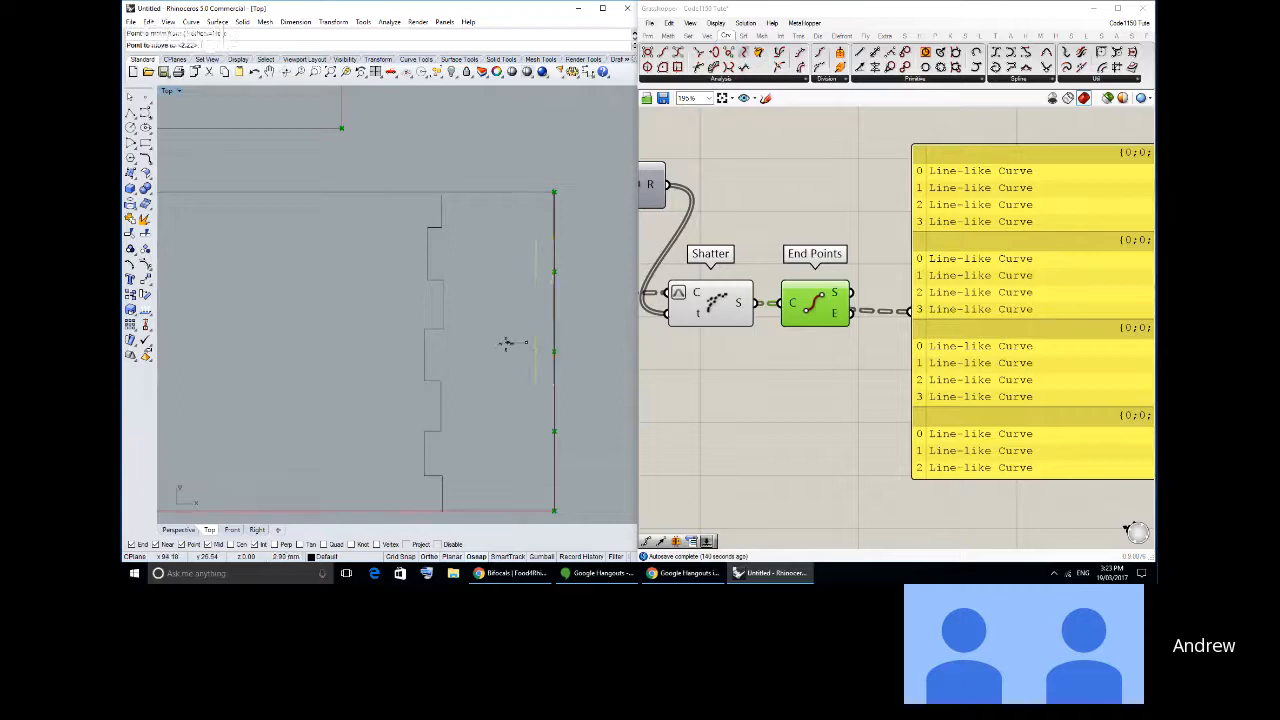
scroll(460, 283, down, 3)
right_drag(301, 301, 320, 301)
scroll(320, 301, up, 2)
drag(252, 204, 347, 430)
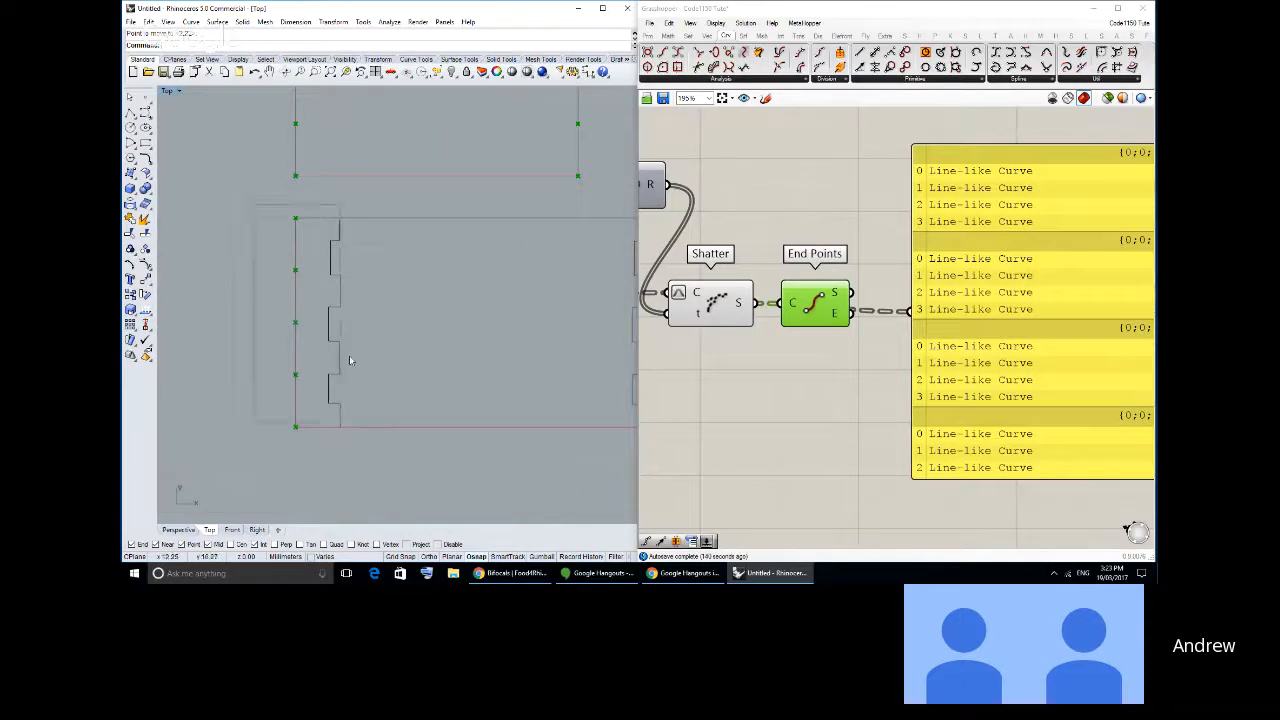
right_drag(610, 272, 350, 259)
key(ctrl+z)
- Copy the aligned segments from the right edge about 101 mm across onto the rectangle's left edge
drag(424, 192, 527, 366)
click(131, 294)
right_drag(287, 230, 504, 243)
click(493, 235)
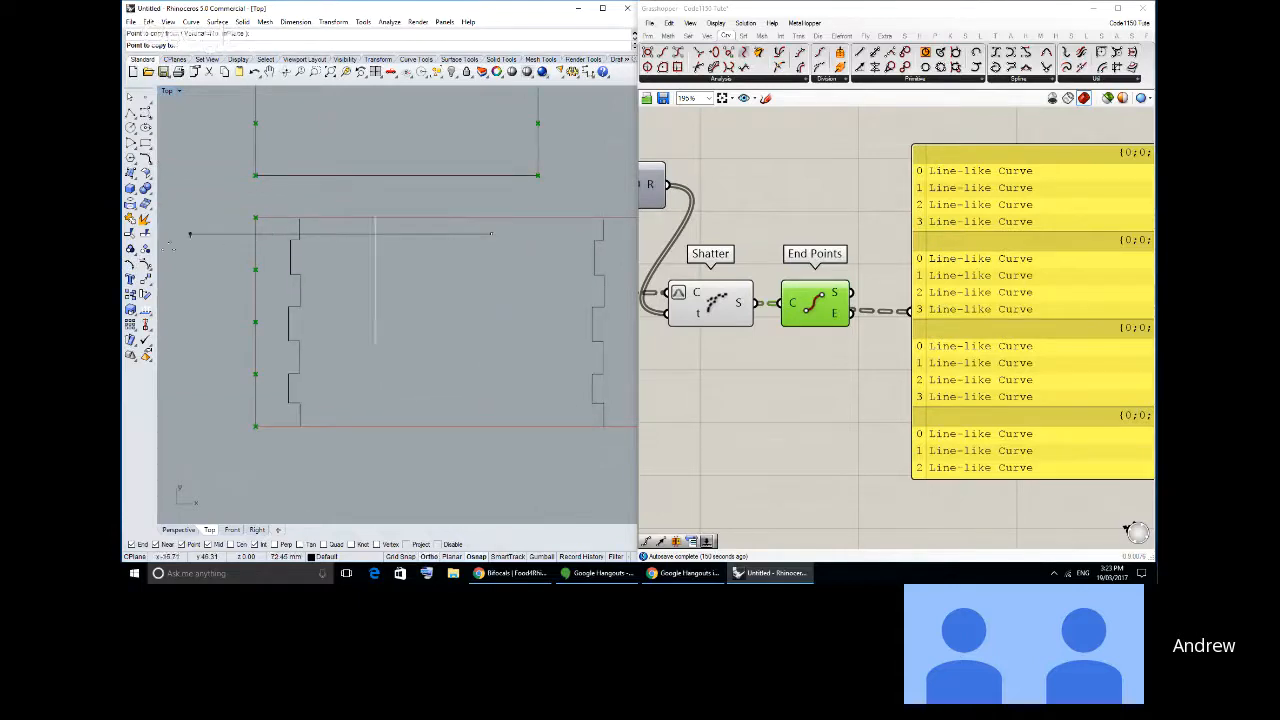
shift+right_drag(170, 249, 348, 253)
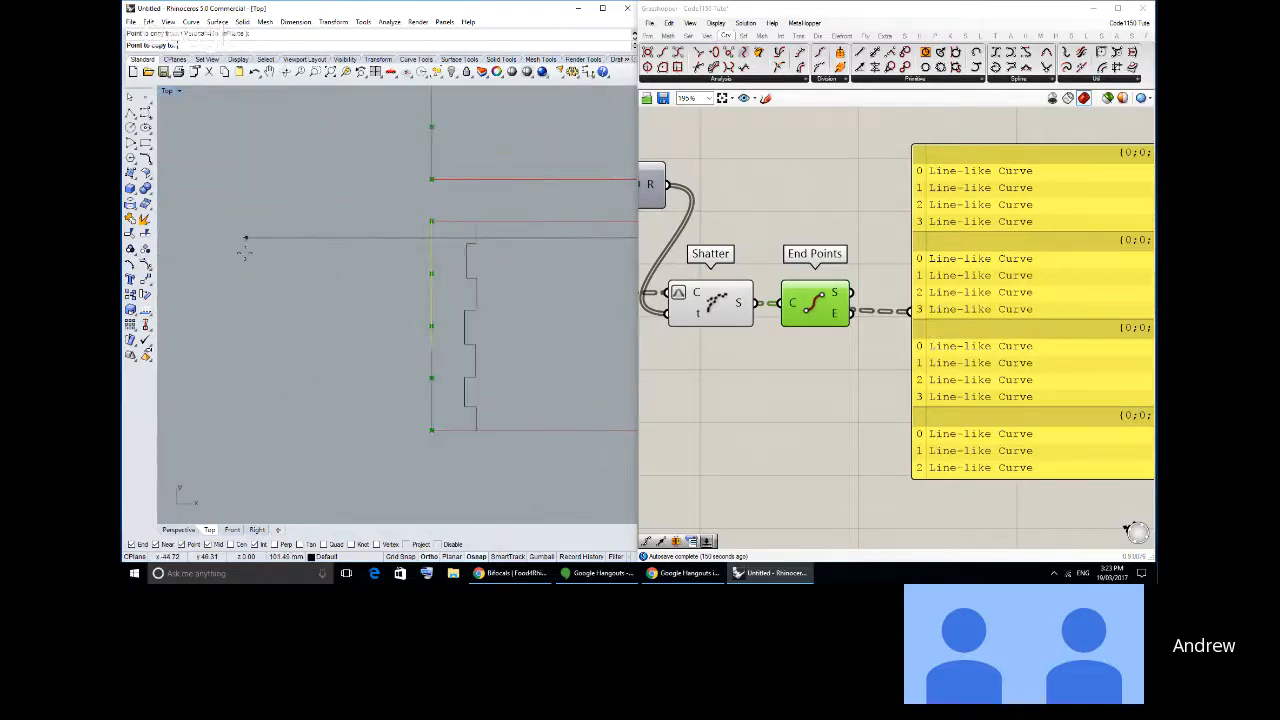
shift+click(245, 251)
right_click(245, 251)
- Move the second and fourth copied segments on the left edge a short distance into the rectangle
click(431, 262)
shift+click(432, 320)
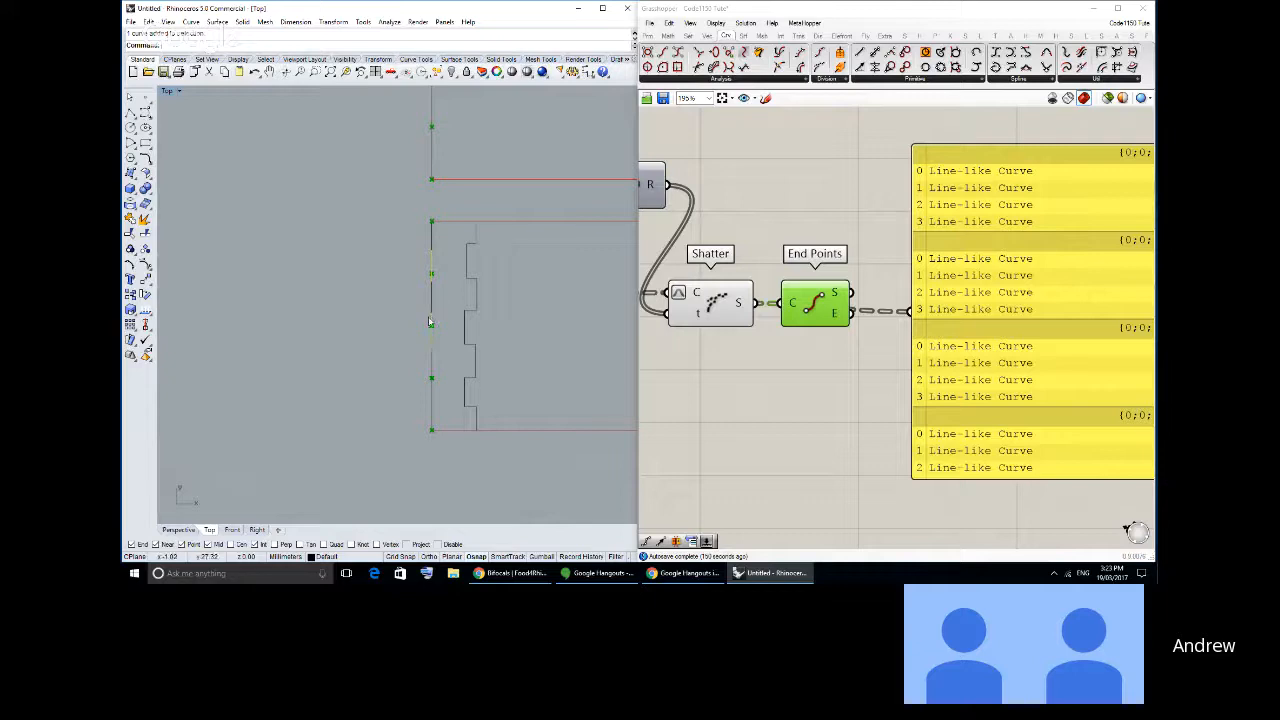
click(146, 280)
click(247, 278)
shift+click(262, 280)
click(334, 284)
- Delete all the copied segments along the rectangle's left edge
right_drag(376, 278, 319, 280)
scroll(379, 294, up, 4)
scroll(316, 298, down, 6)
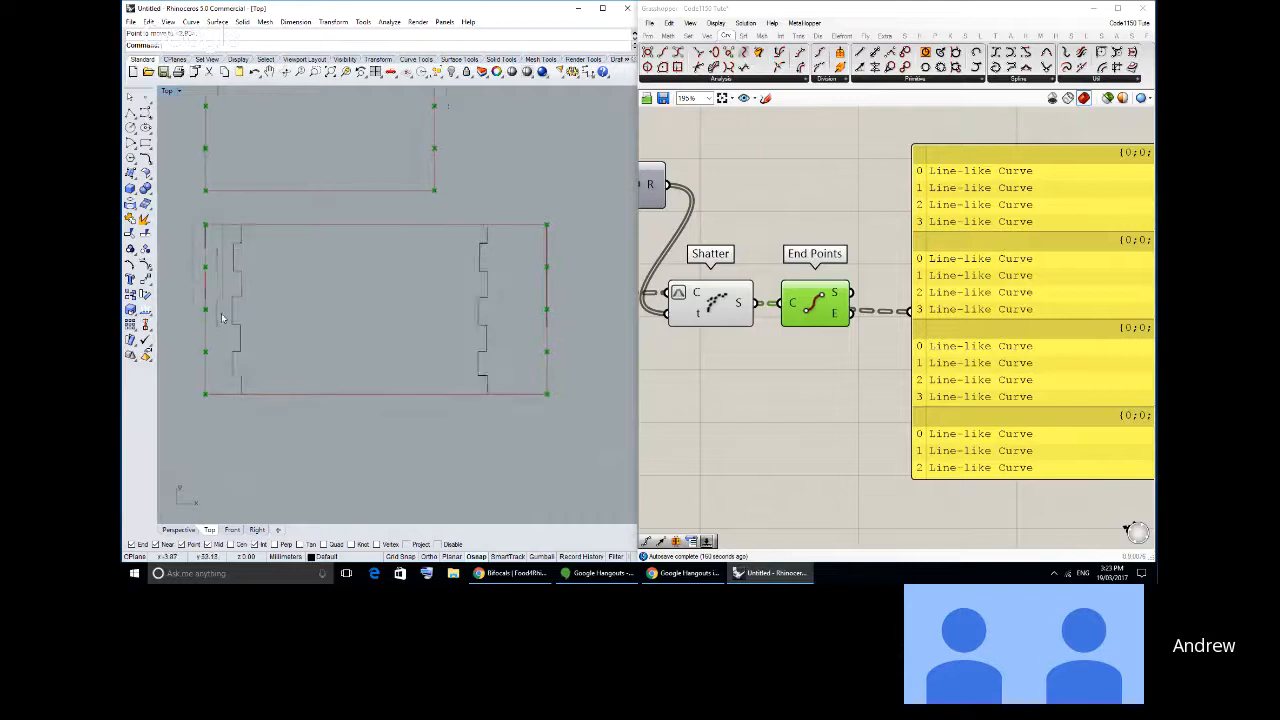
drag(222, 318, 224, 345)
key(Delete)
- Try moving all the right-edge segments together a short distance into the rectangle
right_drag(548, 272, 428, 275)
scroll(428, 275, up, 4)
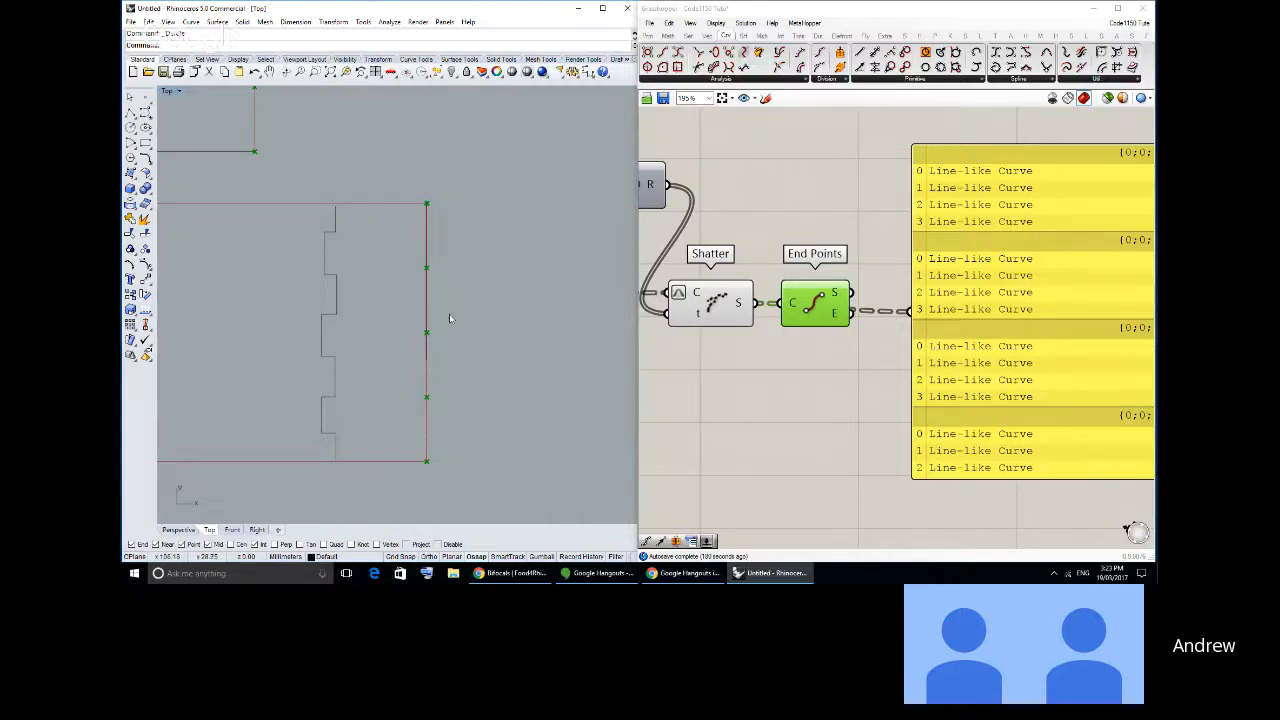
click(427, 245)
drag(386, 171, 517, 464)
click(146, 280)
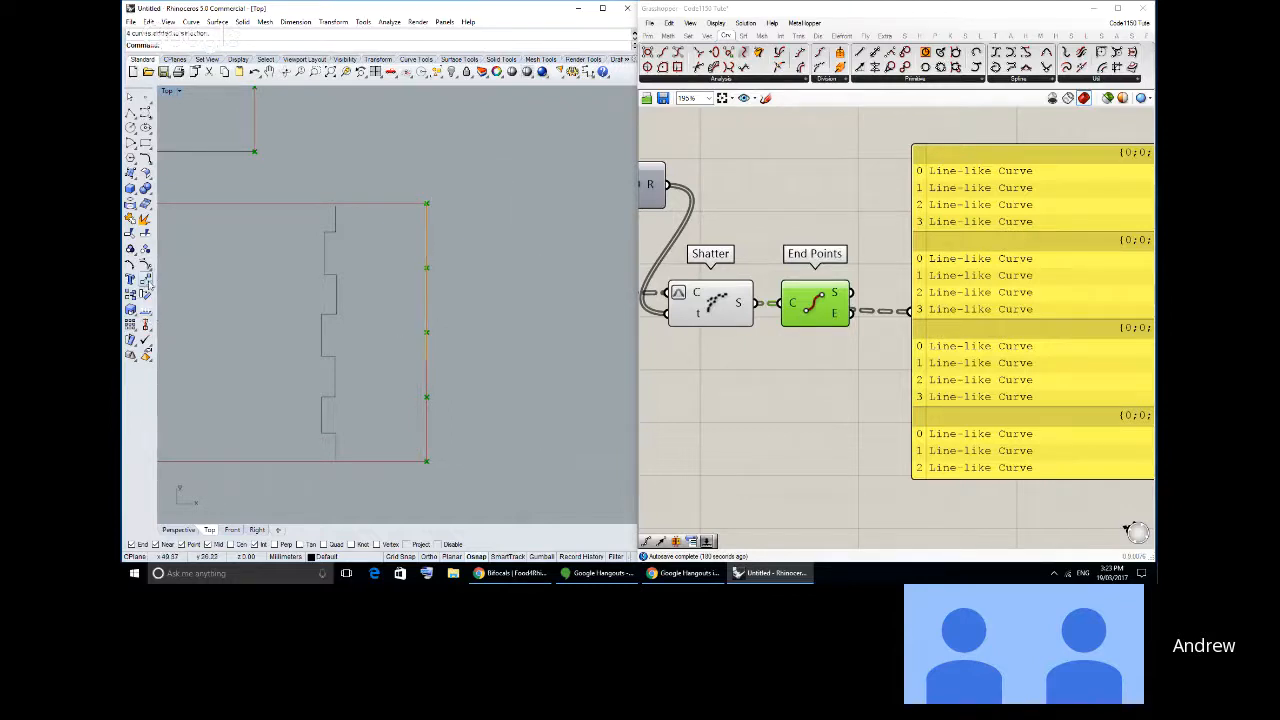
click(336, 285)
click(323, 286)
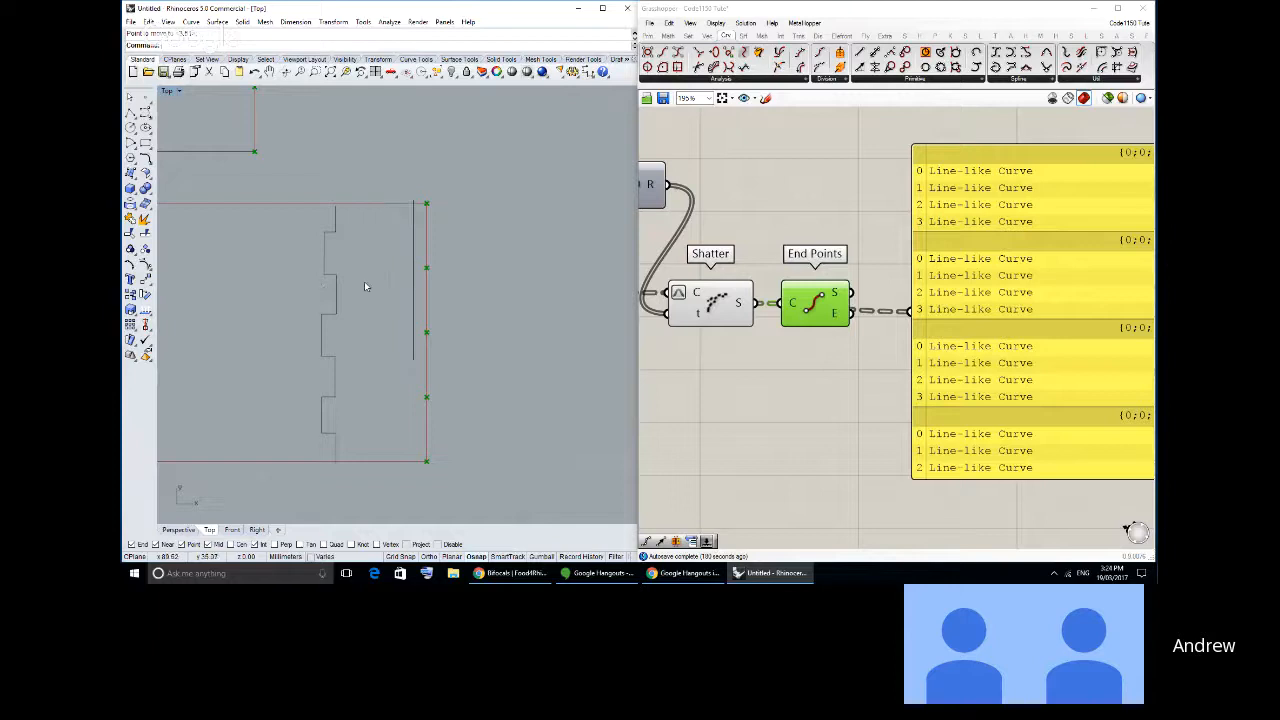
key(Escape)
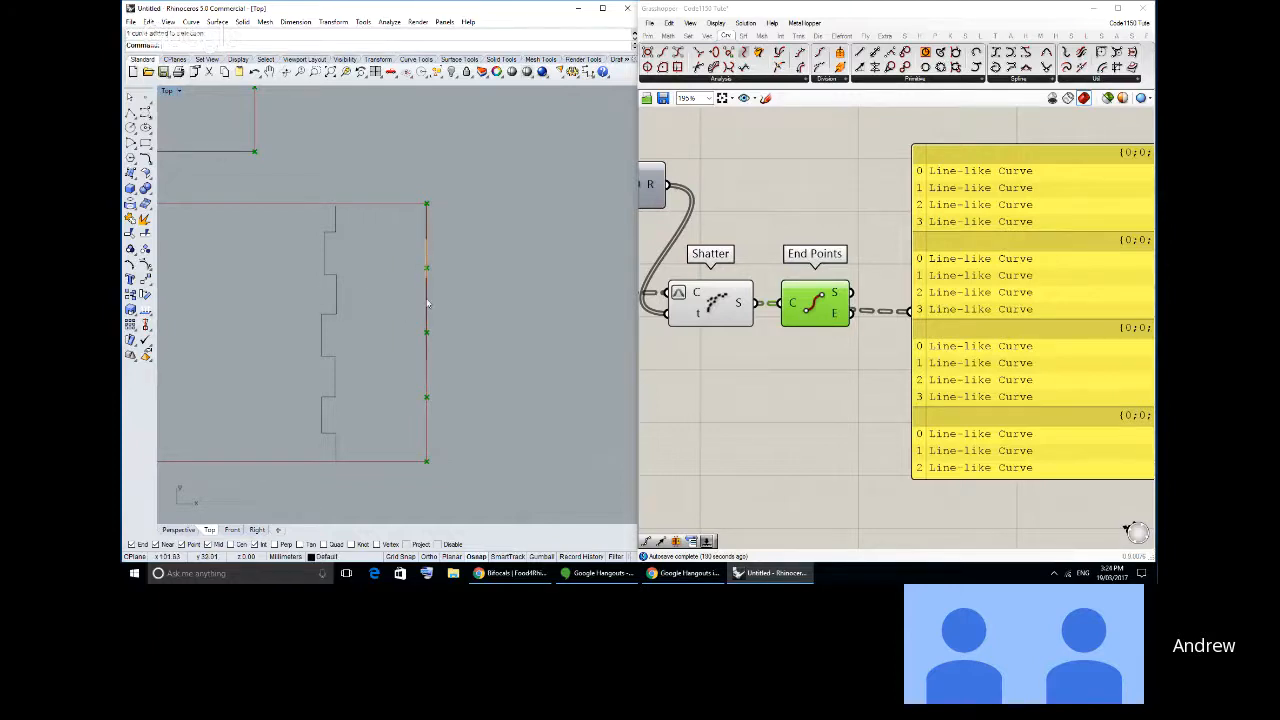
- Move only the second and fourth right-edge segments a short distance into the rectangle
click(431, 334)
right_click(389, 333)
click(389, 331)
click(370, 335)
click(474, 325)
- In Grasshopper, reposition the End Points component below the Shatter output wire and move the curve list panel farther from Shatter
right_drag(858, 379, 811, 346)
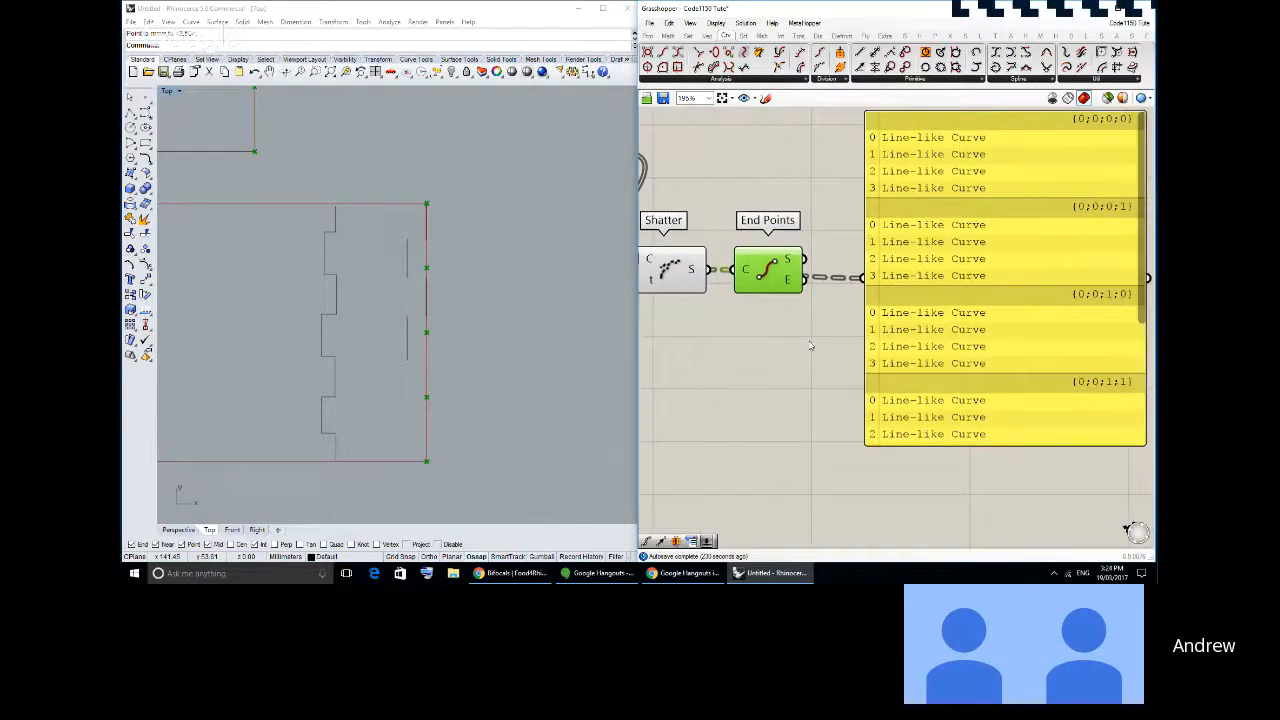
drag(768, 285, 760, 411)
drag(920, 296, 979, 265)
click(745, 338)
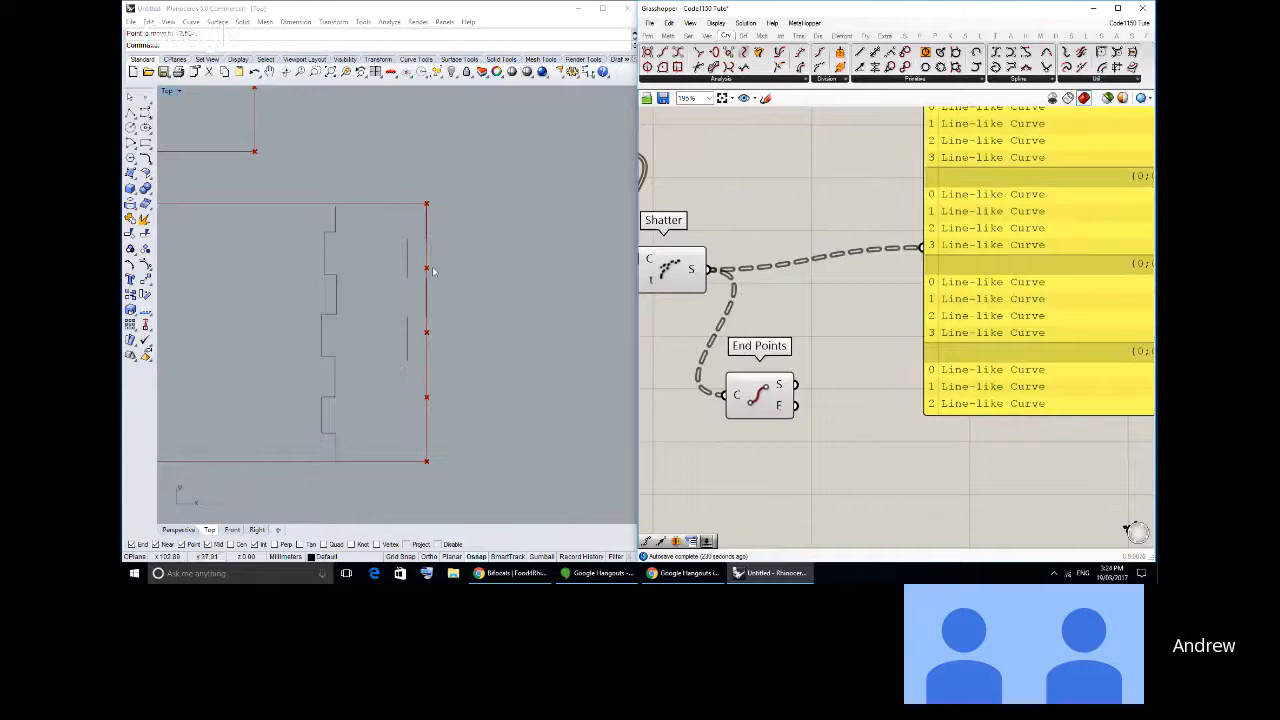
scroll(438, 255, up, 3)
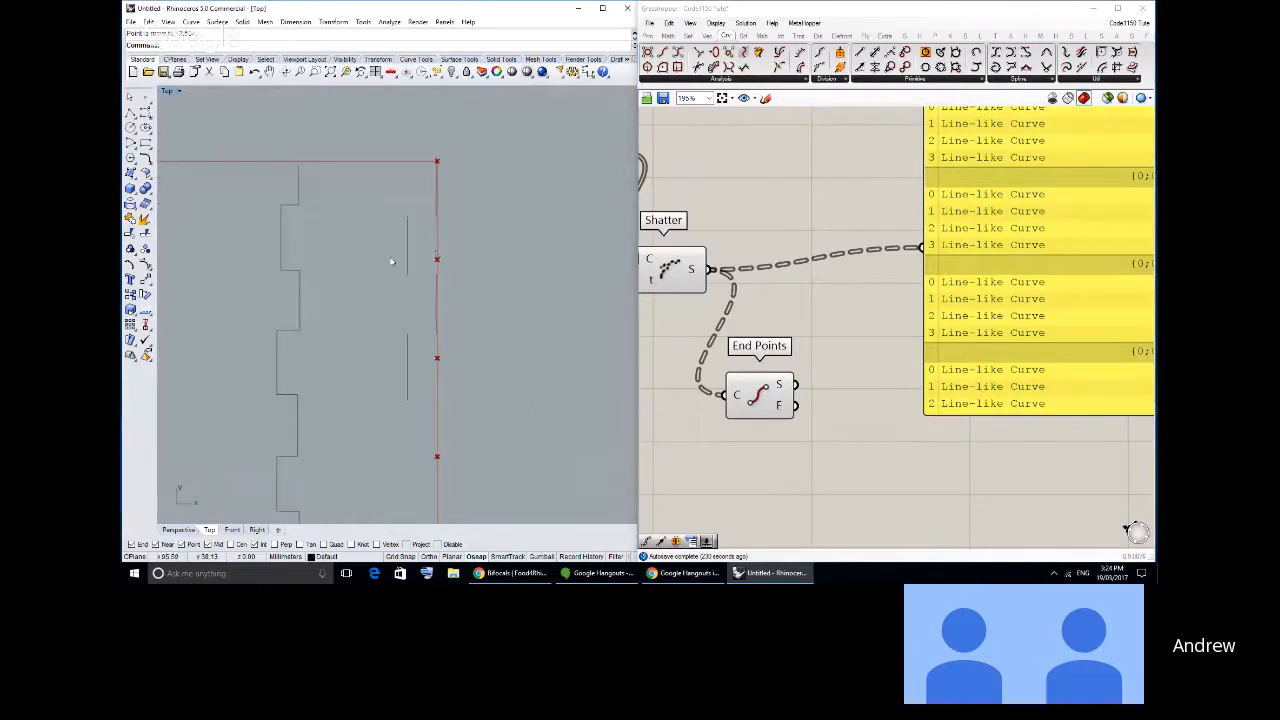
scroll(391, 262, down, 2)
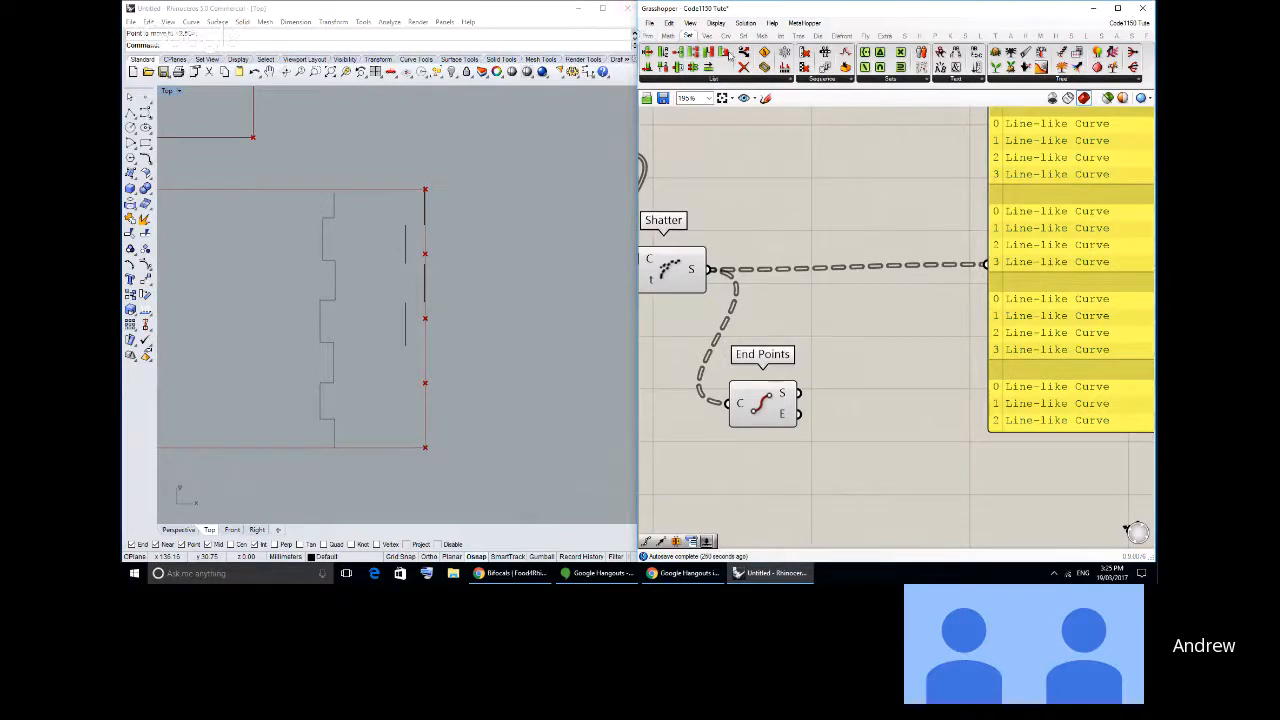
- Add a Dispatch component after Shatter and connect Shatter's segment output to its list input
click(649, 36)
right_drag(840, 286, 854, 255)
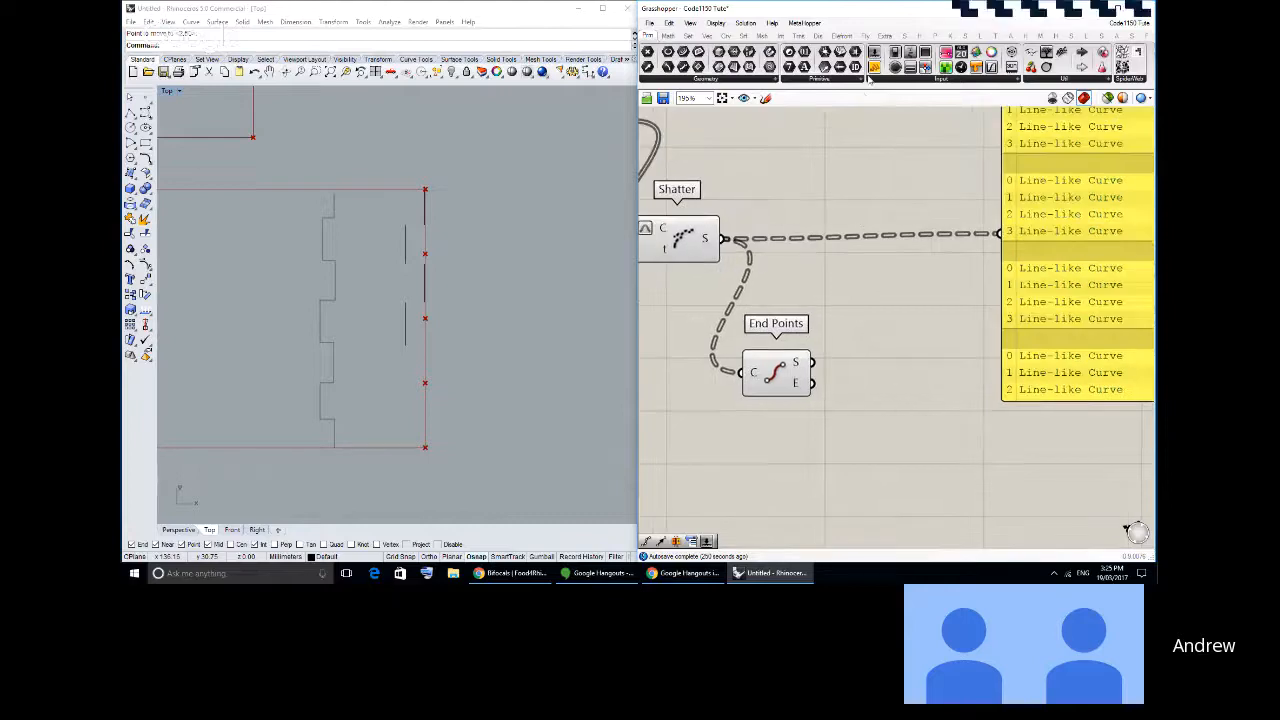
click(688, 36)
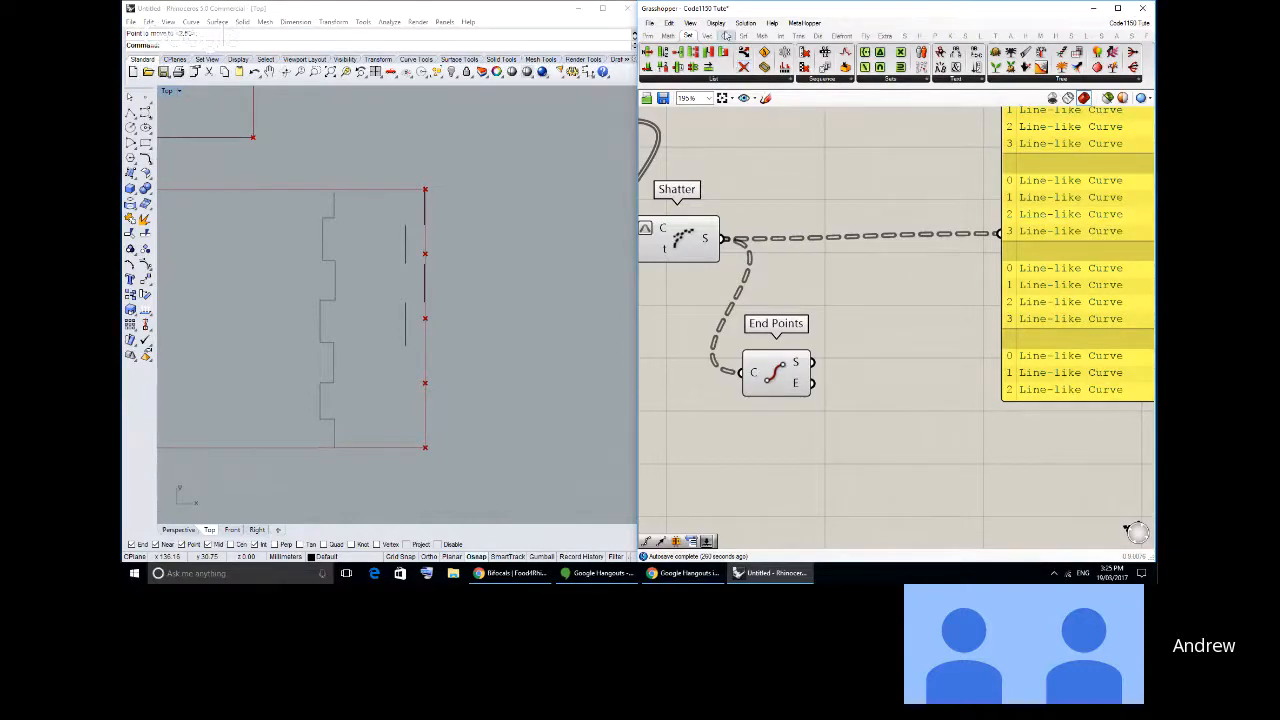
drag(743, 67, 851, 252)
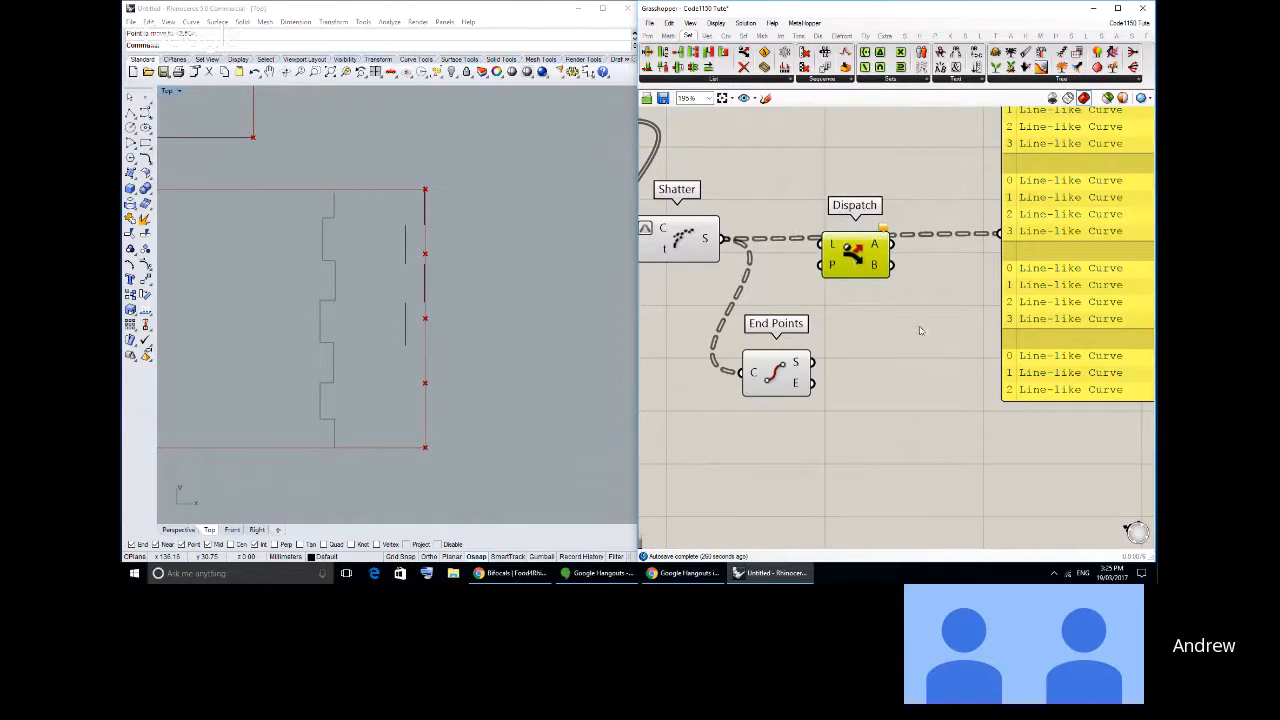
right_drag(876, 198, 889, 222)
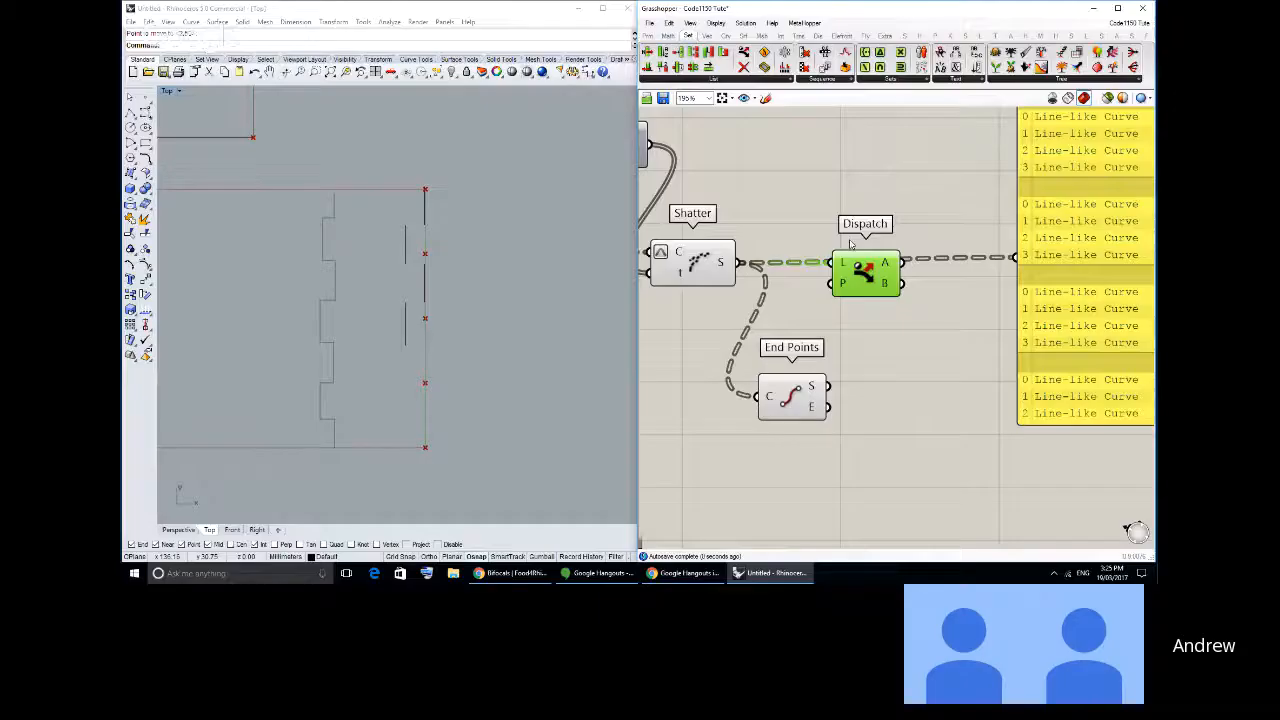
click(850, 244)
right_drag(942, 263, 874, 272)
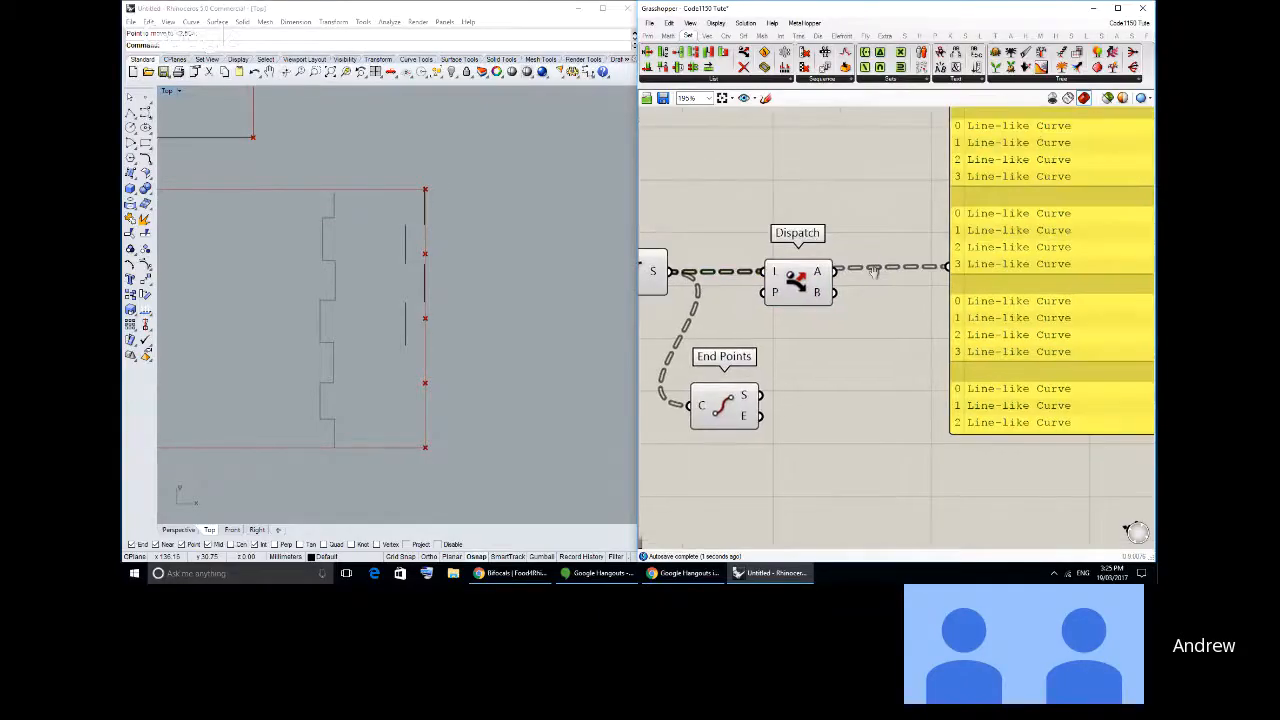
- Move the curve list panel farther from Dispatch and turn off the preview of every component in the definition
drag(1047, 207, 1137, 237)
scroll(1137, 237, down, 2)
key(ctrl+a)
middle_click(862, 316)
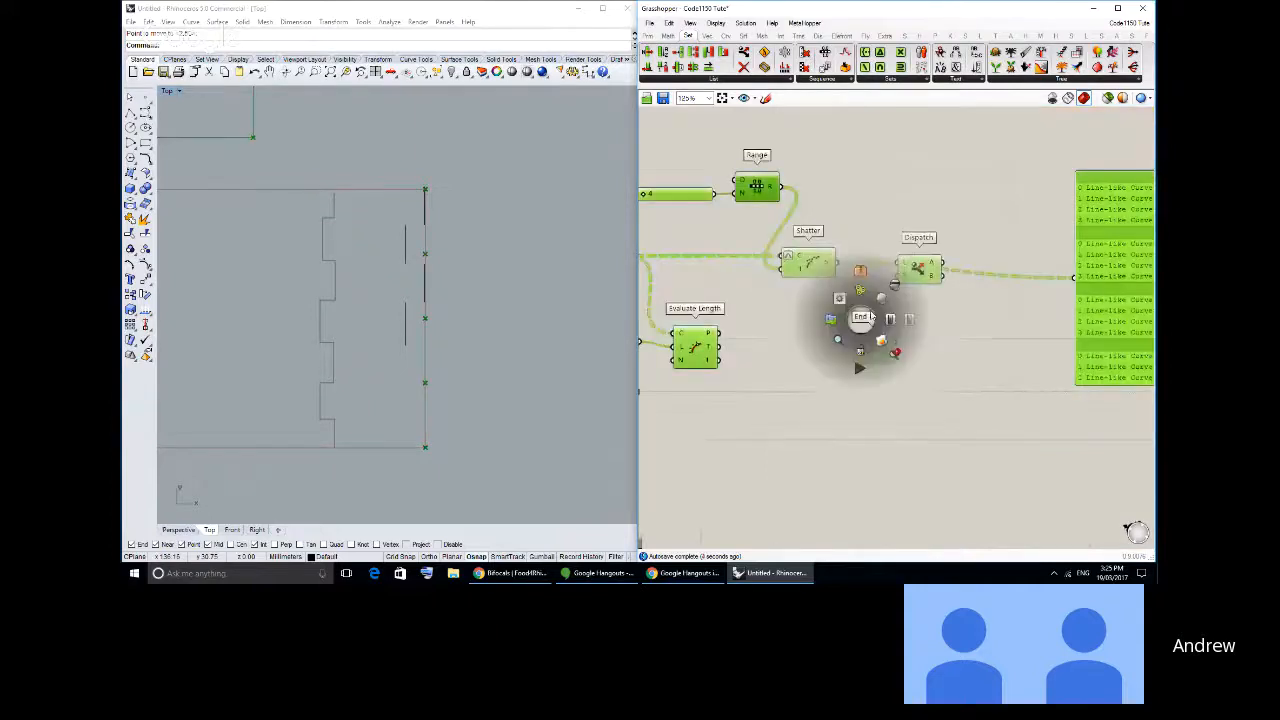
click(893, 286)
click(910, 318)
- Turn on the geometry preview of the Dispatch component only
right_drag(910, 318, 833, 332)
scroll(833, 332, up, 2)
drag(855, 255, 843, 255)
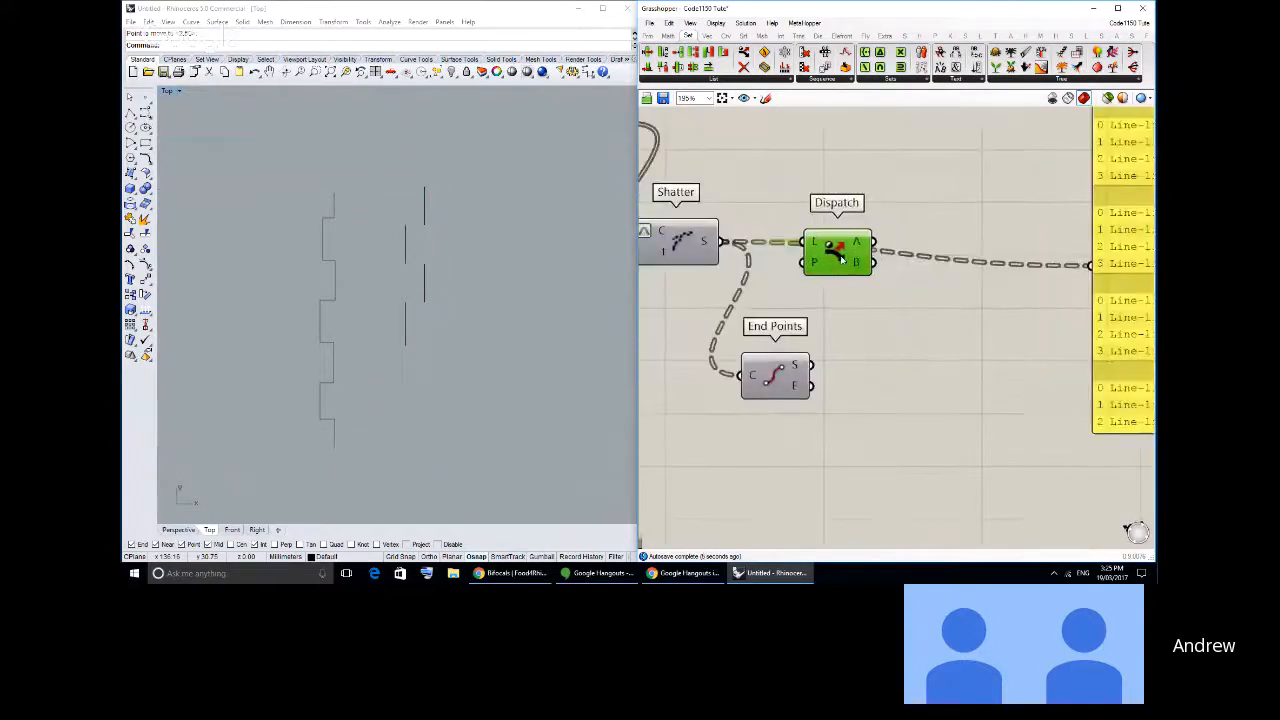
middle_click(843, 255)
click(859, 237)
scroll(508, 311, up, 2)
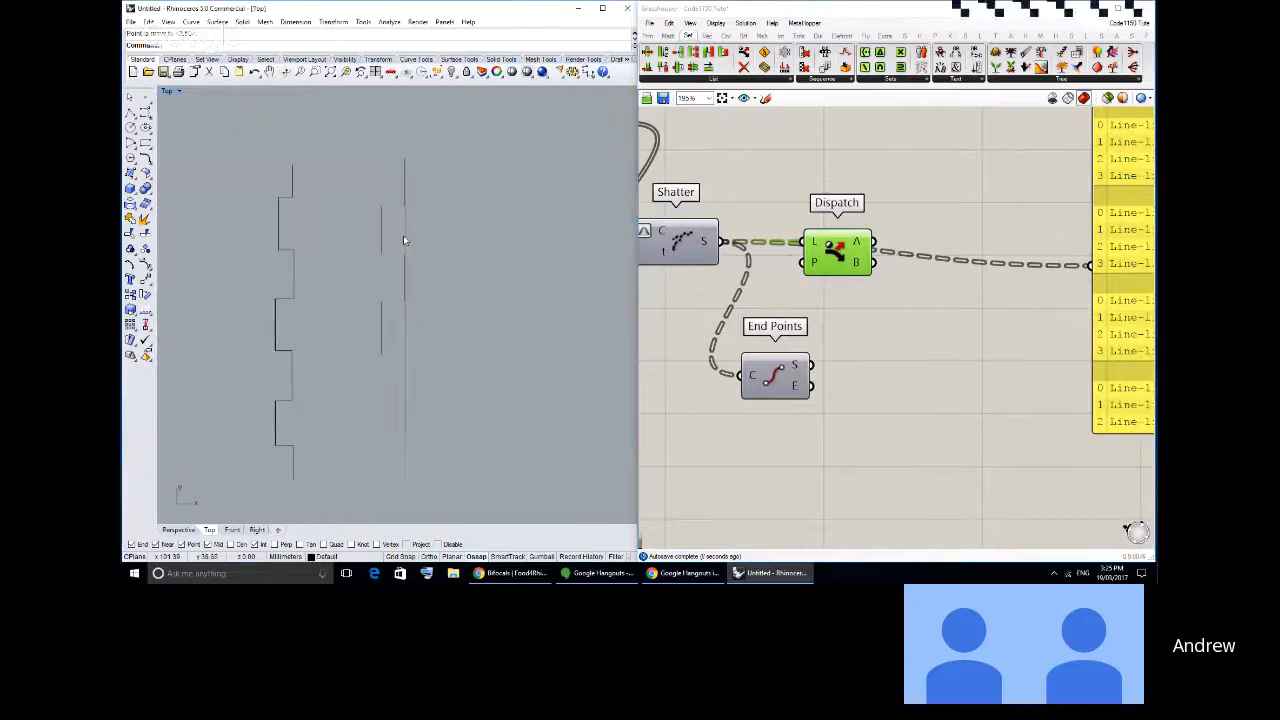
right_drag(893, 258, 787, 267)
drag(752, 254, 752, 270)
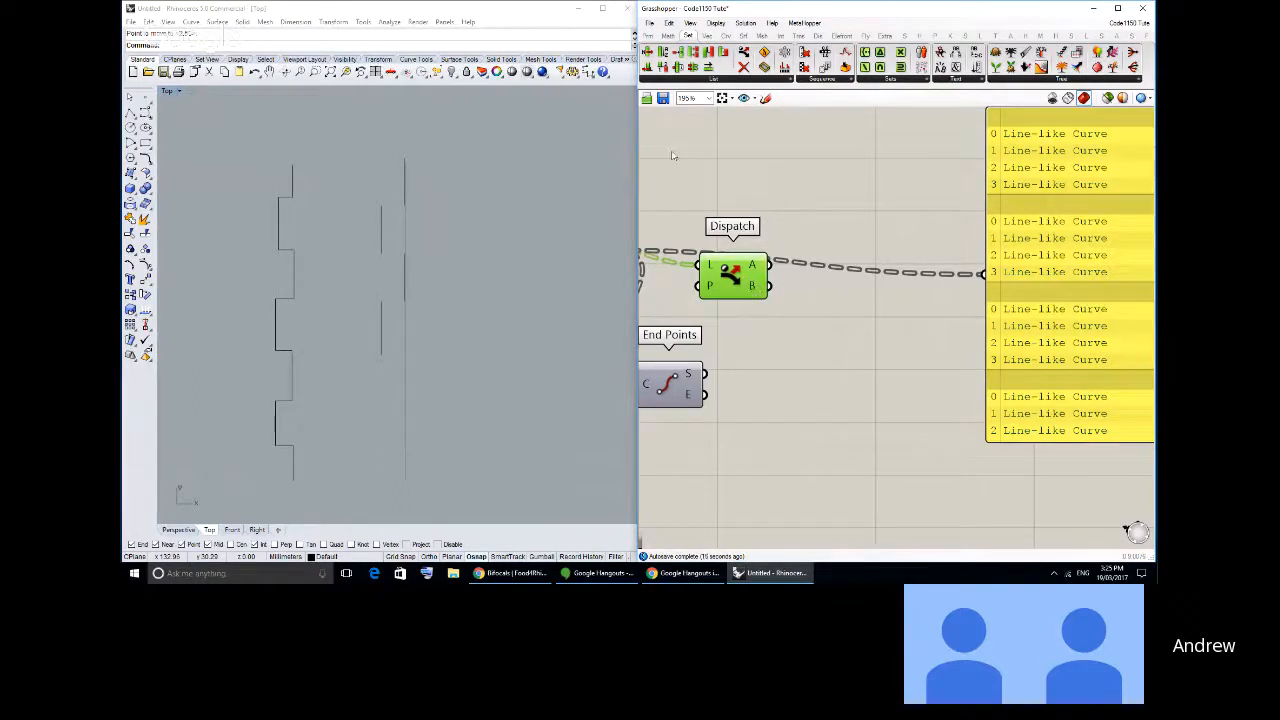
- Add a Curve parameter fed by Dispatch's A output and hide Dispatch's own preview
click(649, 35)
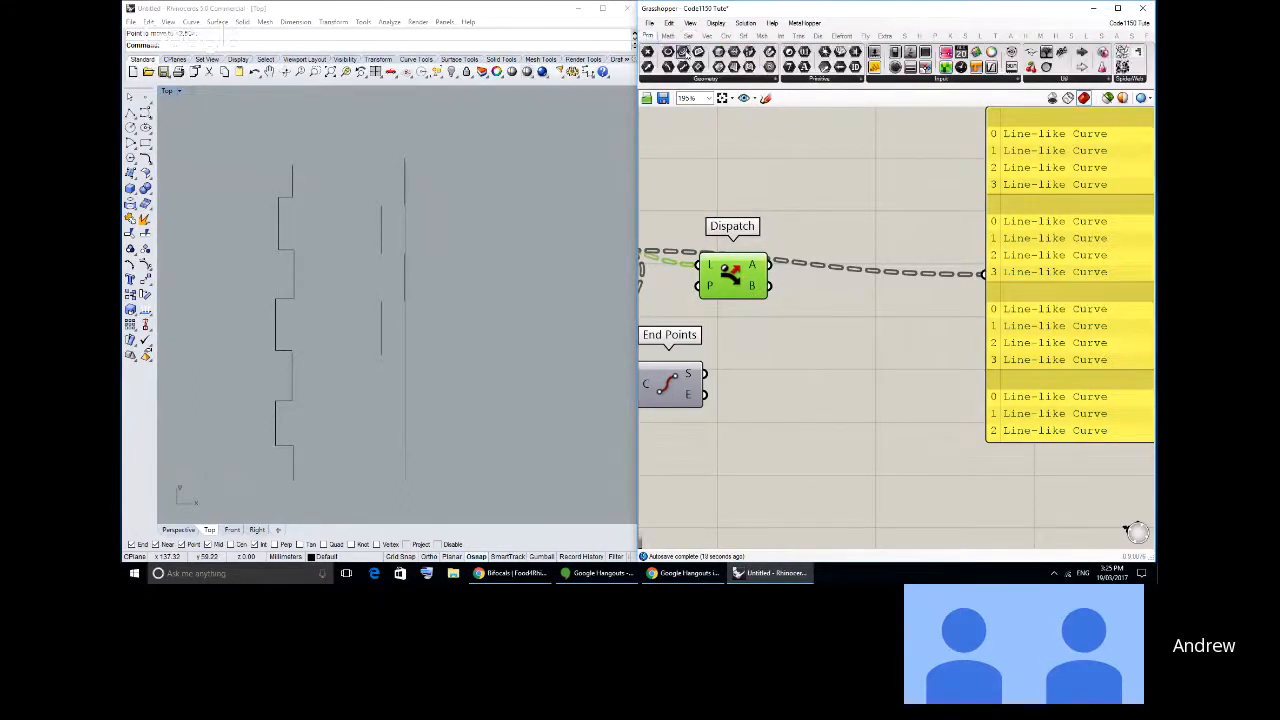
drag(682, 52, 836, 240)
click(794, 289)
click(749, 282)
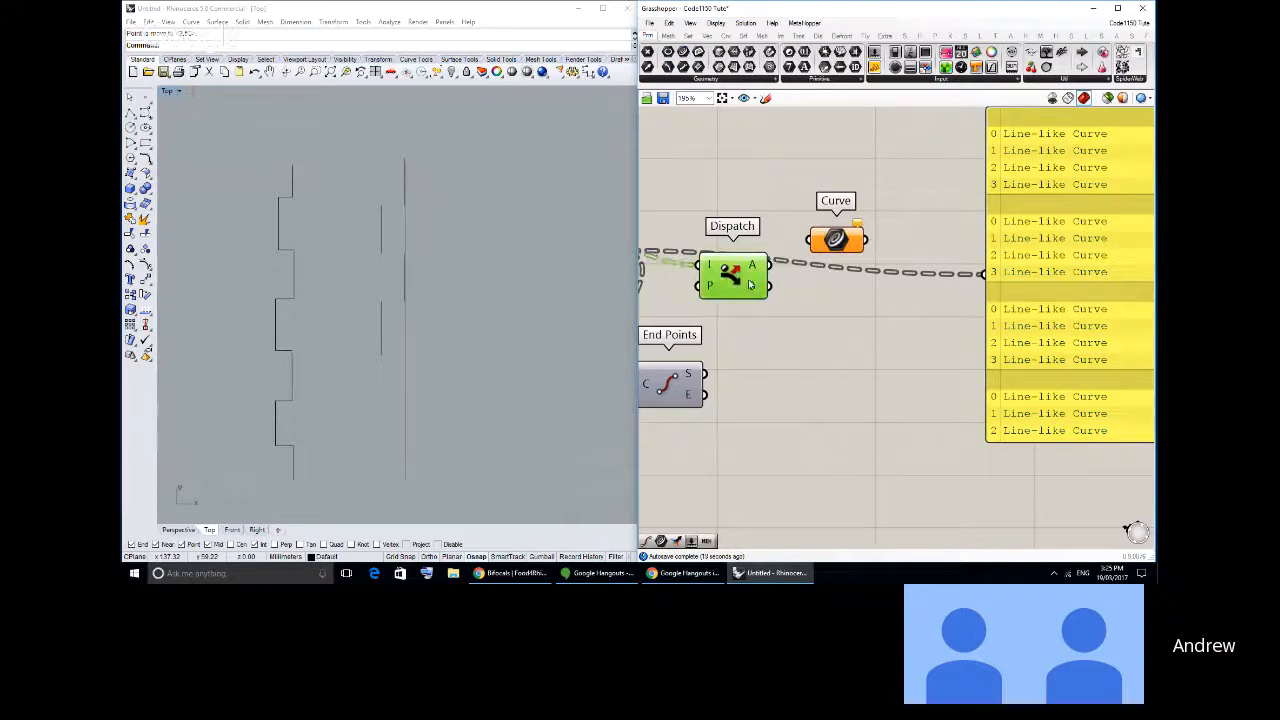
middle_click(749, 280)
click(777, 252)
click(753, 202)
mouse_move(843, 236)
mouse_down()
mouse_move(823, 234)
mouse_move(850, 251)
mouse_up()
drag(776, 273, 816, 256)
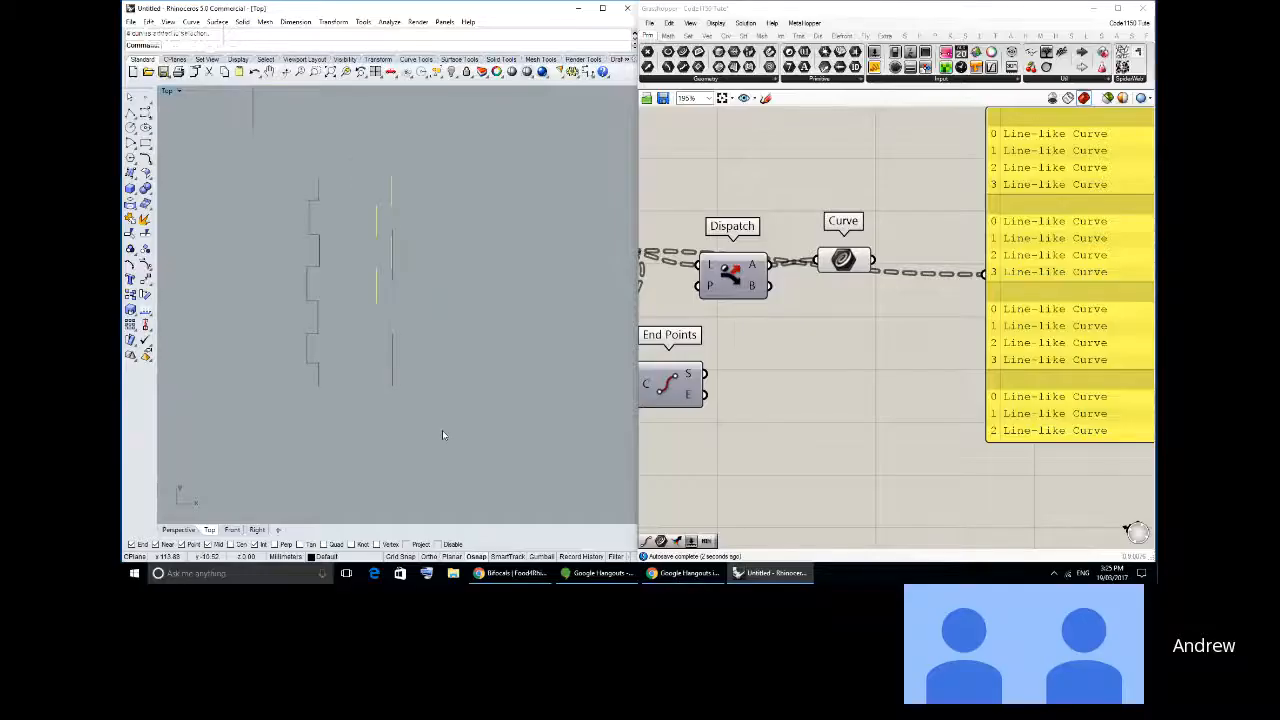
- Duplicate the Curve parameter below the first and feed the copy from Dispatch's B output
mouse_move(843, 259)
mouse_down()
mouse_move(840, 236)
mouse_move(850, 278)
mouse_up()
click(838, 292)
drag(768, 286, 820, 282)
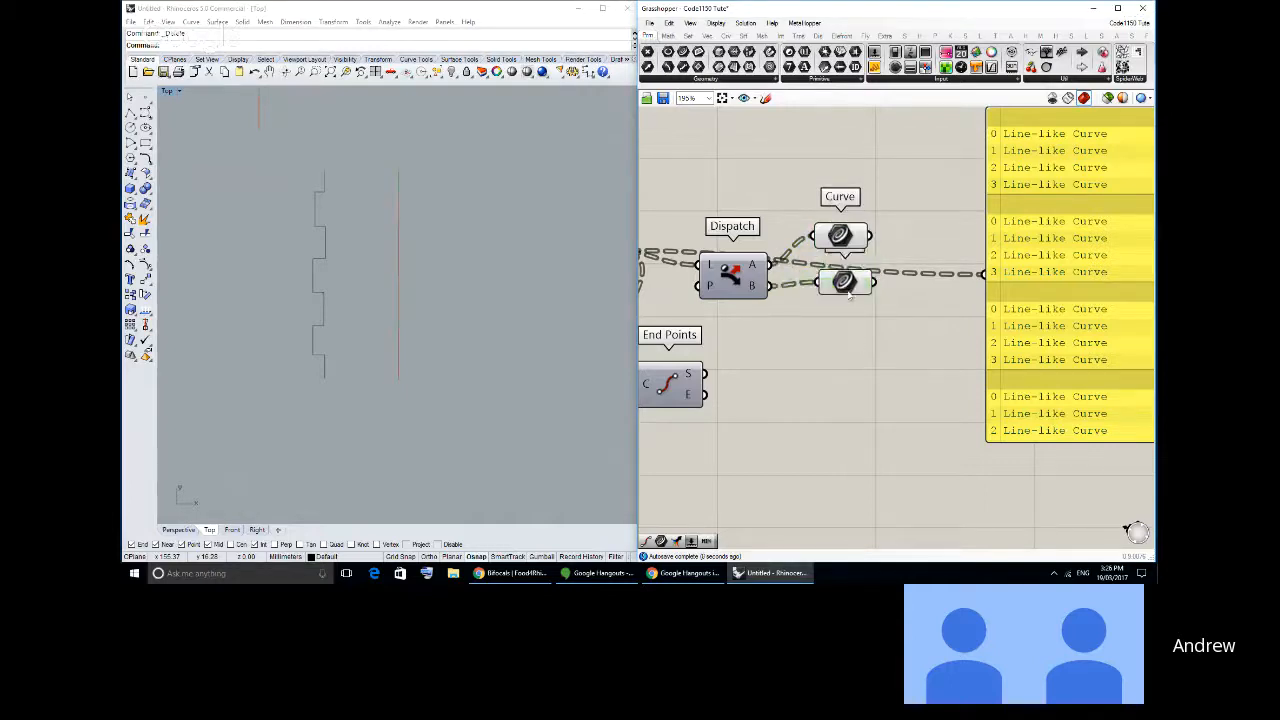
- Add a Custom Preview Lineweights component for the first Curve parameter and set a thicker line thickness for its preview
click(838, 236)
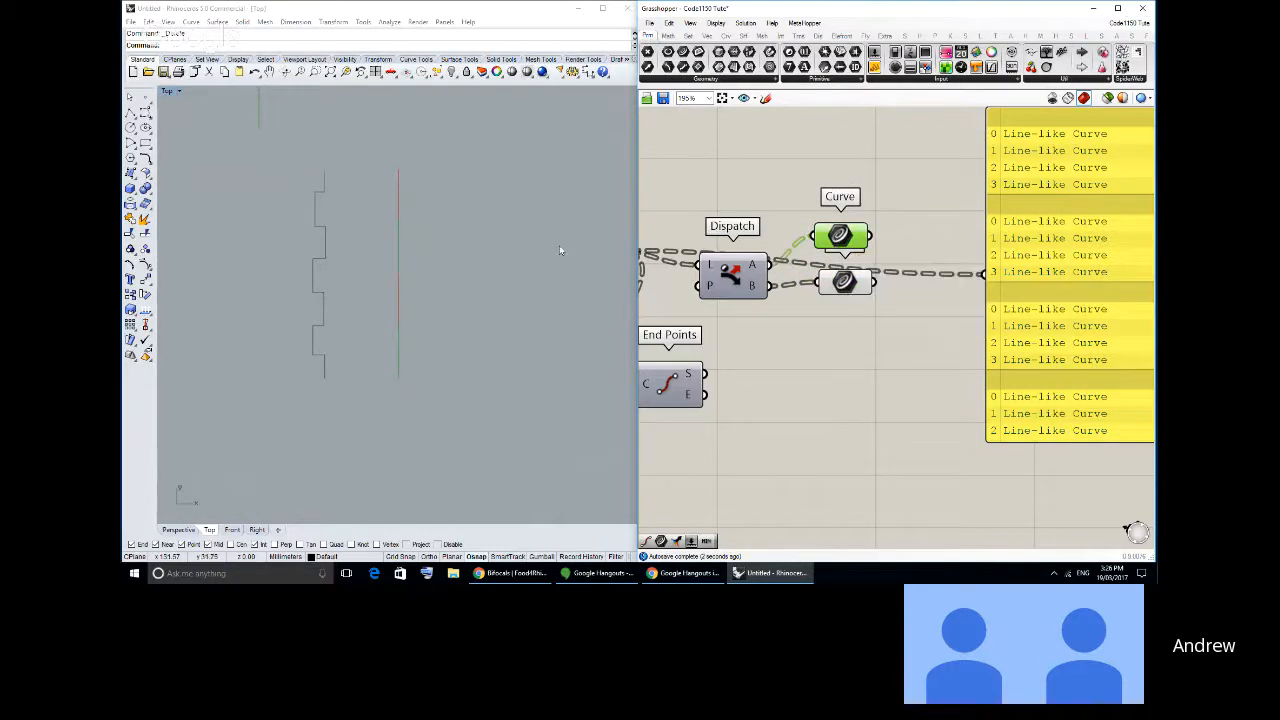
scroll(409, 266, up, 6)
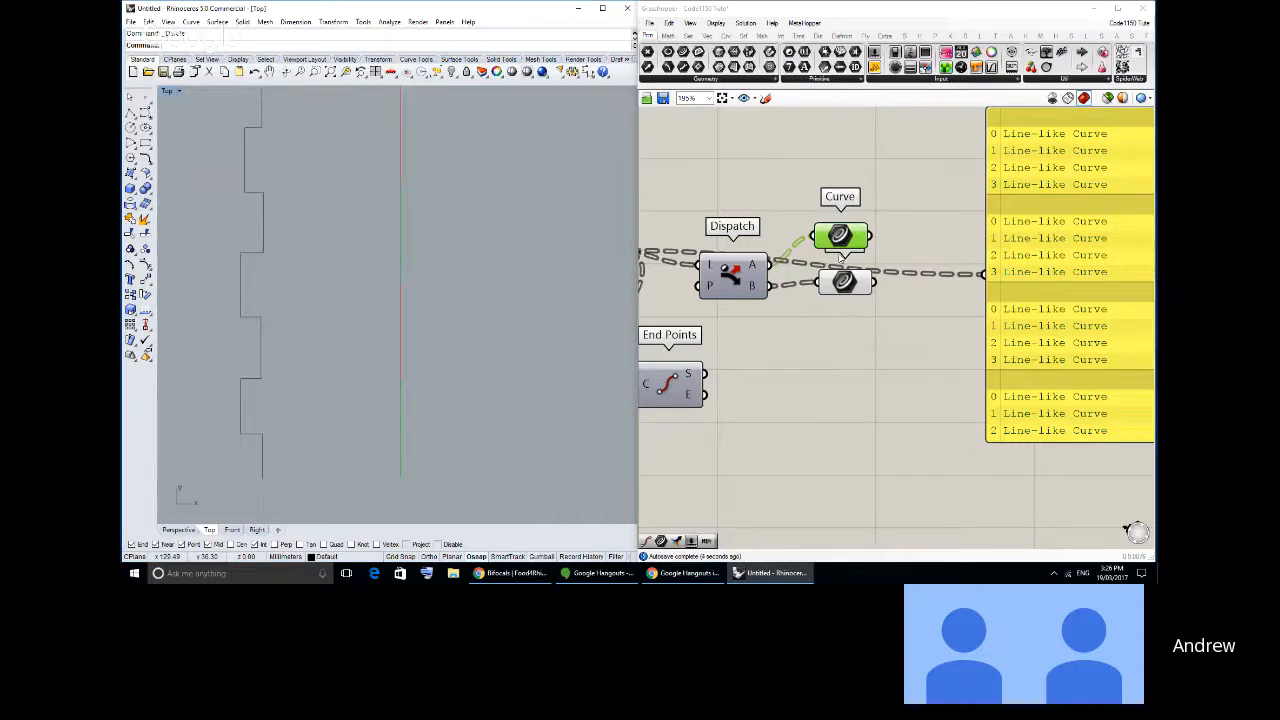
right_drag(388, 242, 384, 262)
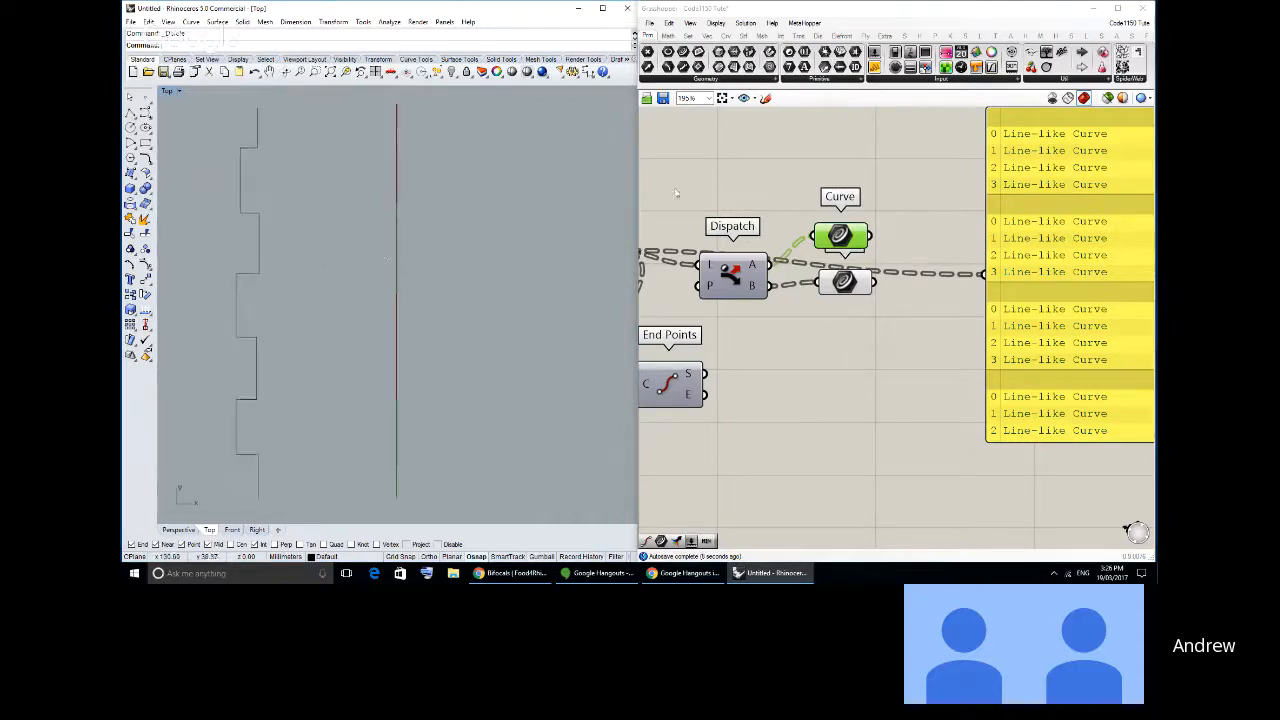
click(937, 36)
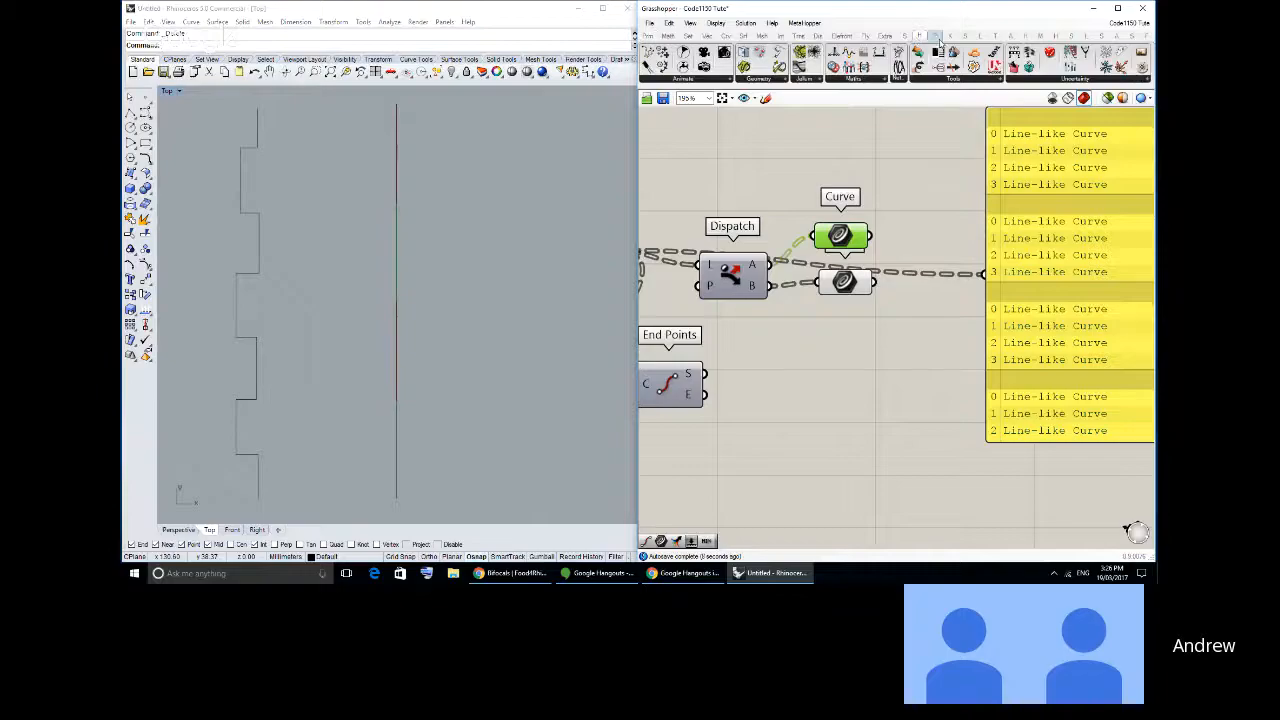
click(1024, 36)
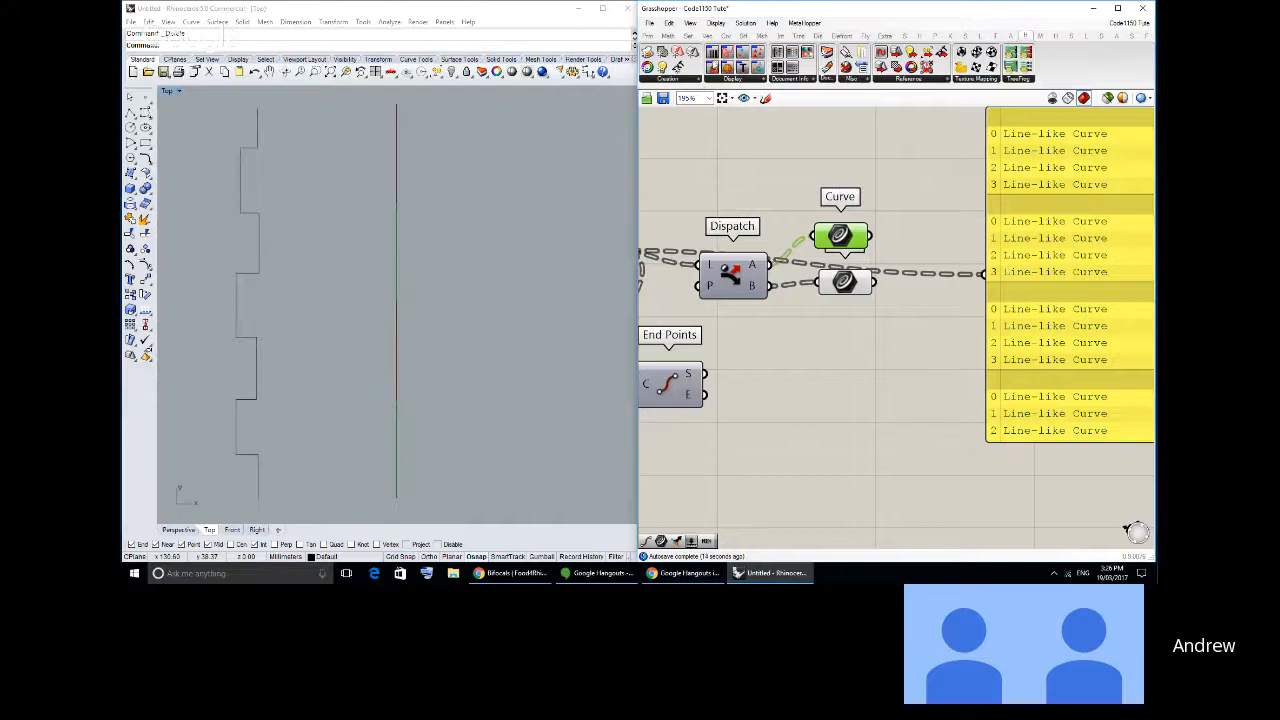
drag(718, 64, 918, 212)
right_drag(920, 216, 885, 230)
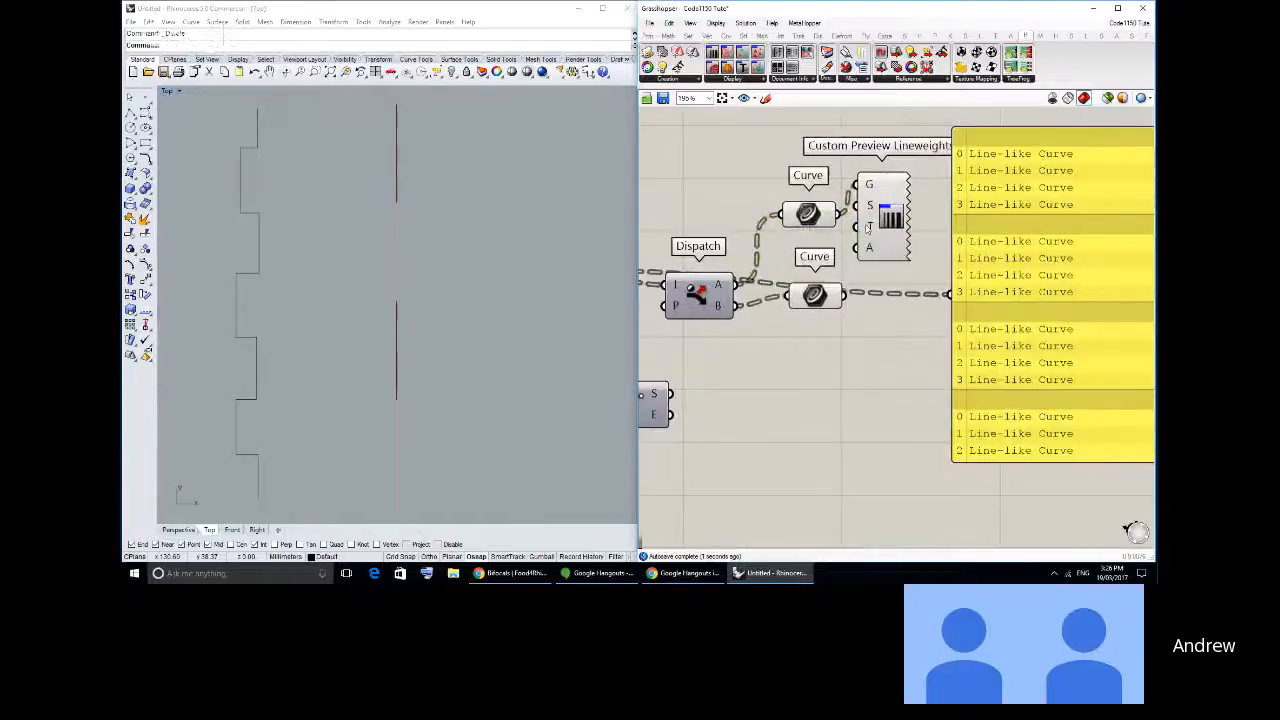
right_click(866, 228)
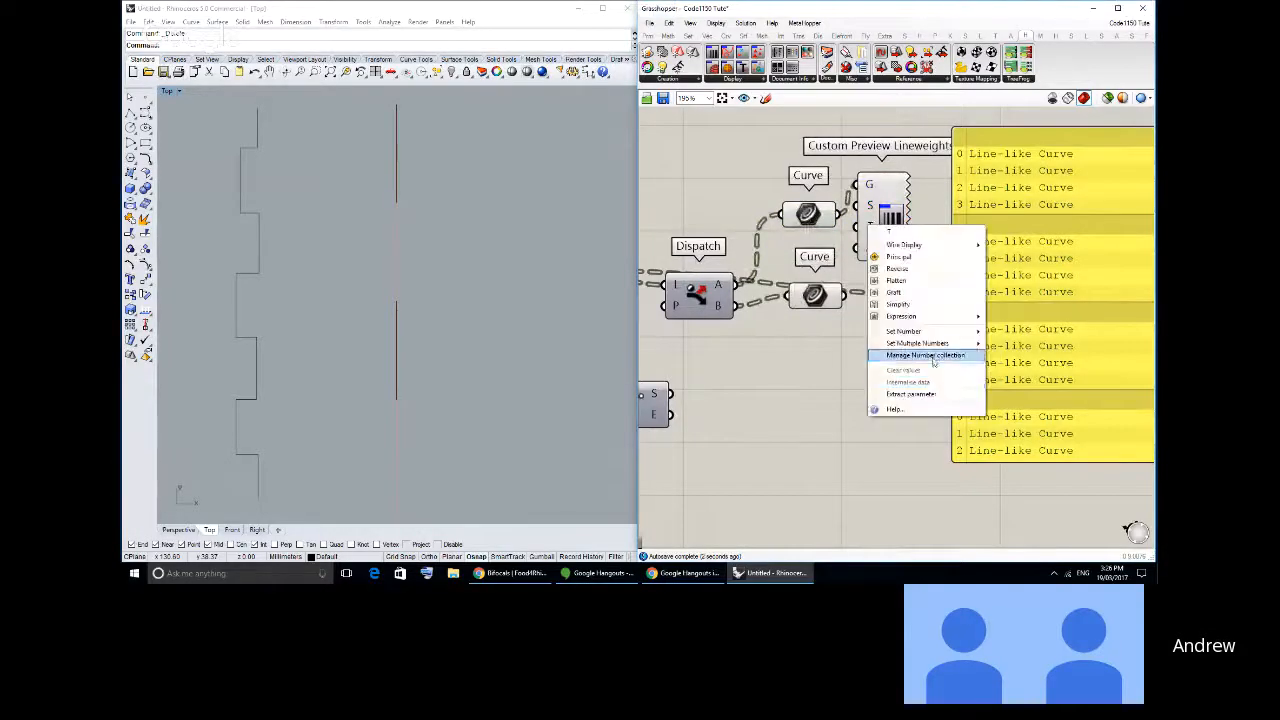
mouse_move(930, 331)
key(Return)
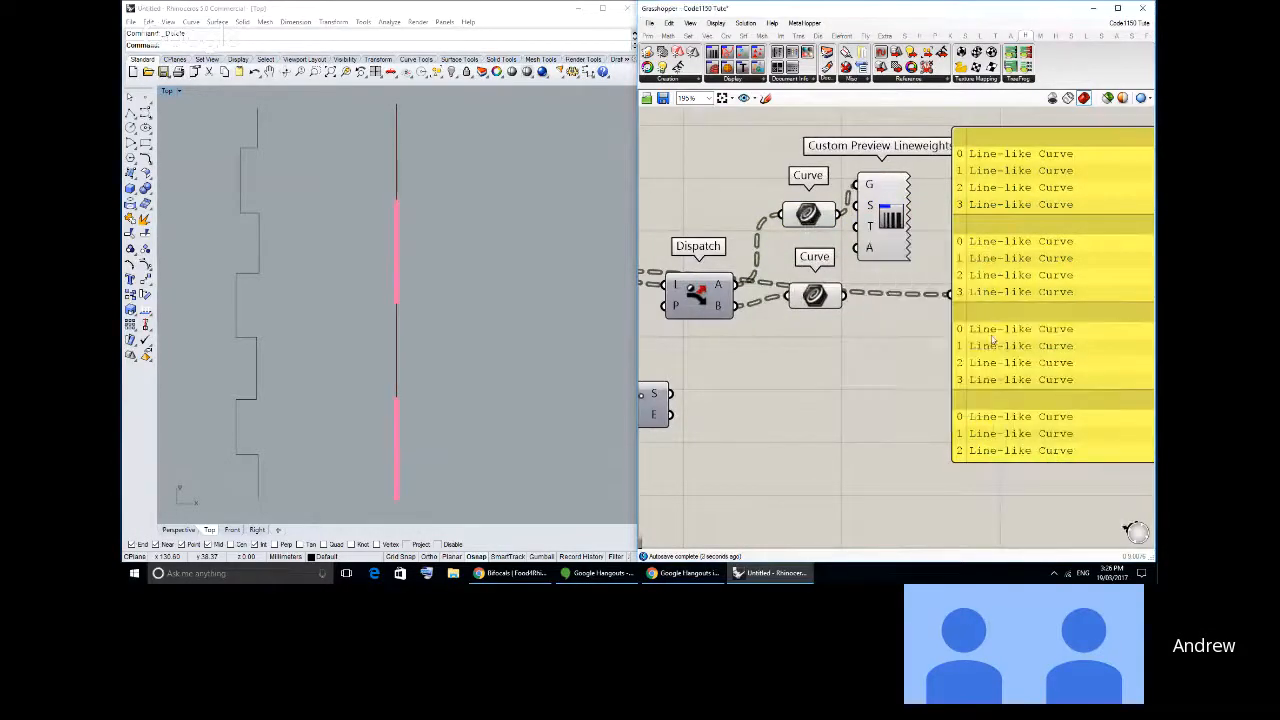
- Duplicate the Custom Preview Lineweights component and connect the second Curve parameter to the copy's geometry input
click(649, 36)
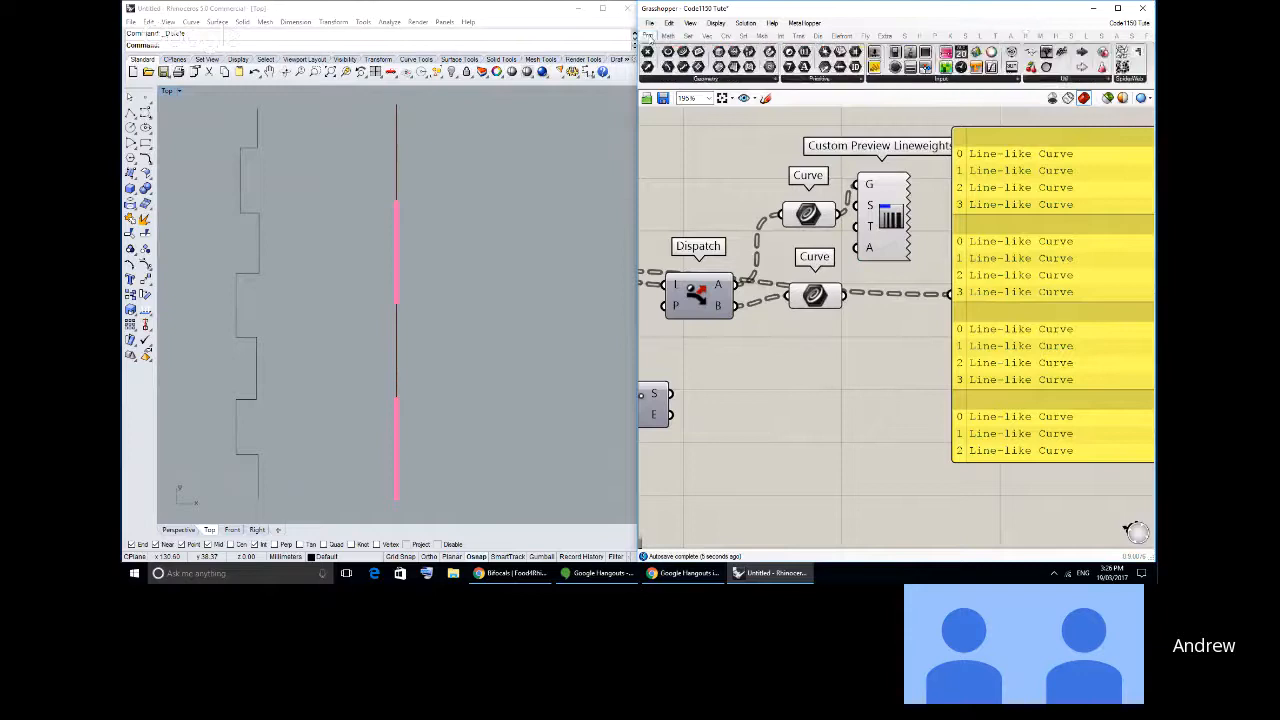
drag(878, 245, 889, 259)
click(877, 366)
drag(1005, 314, 1076, 323)
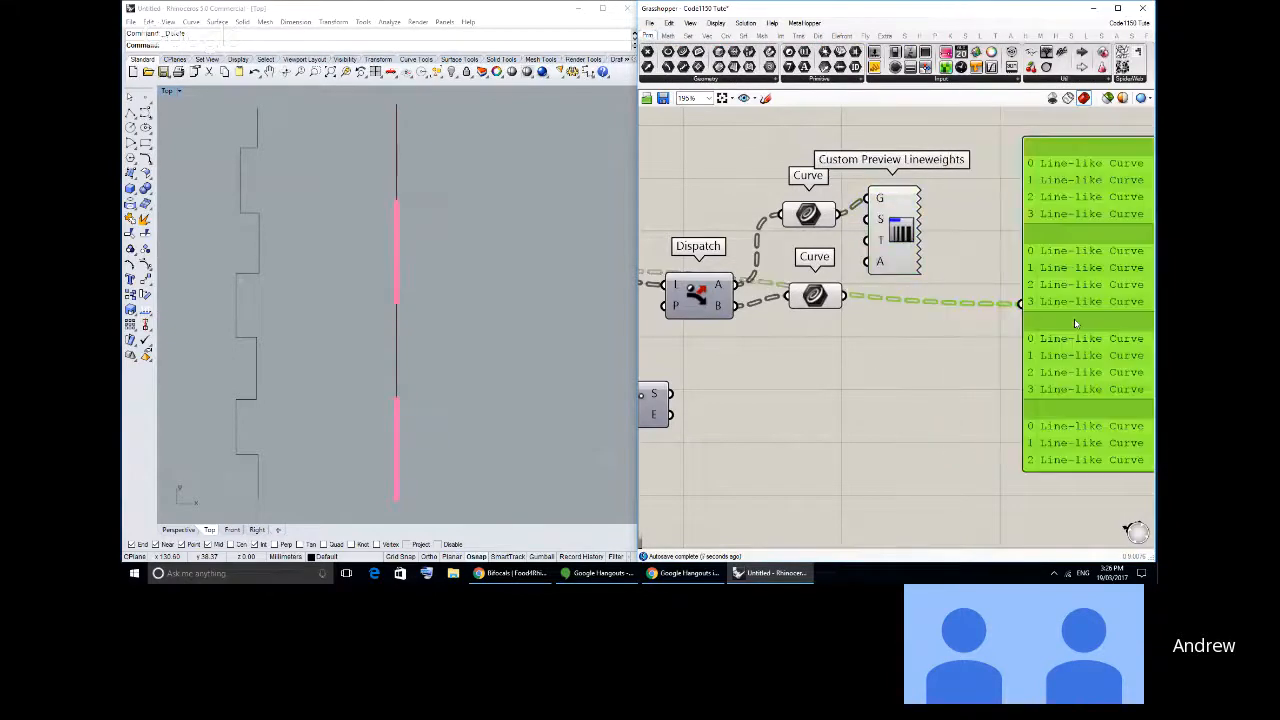
drag(895, 240, 909, 380)
key(ctrl+v)
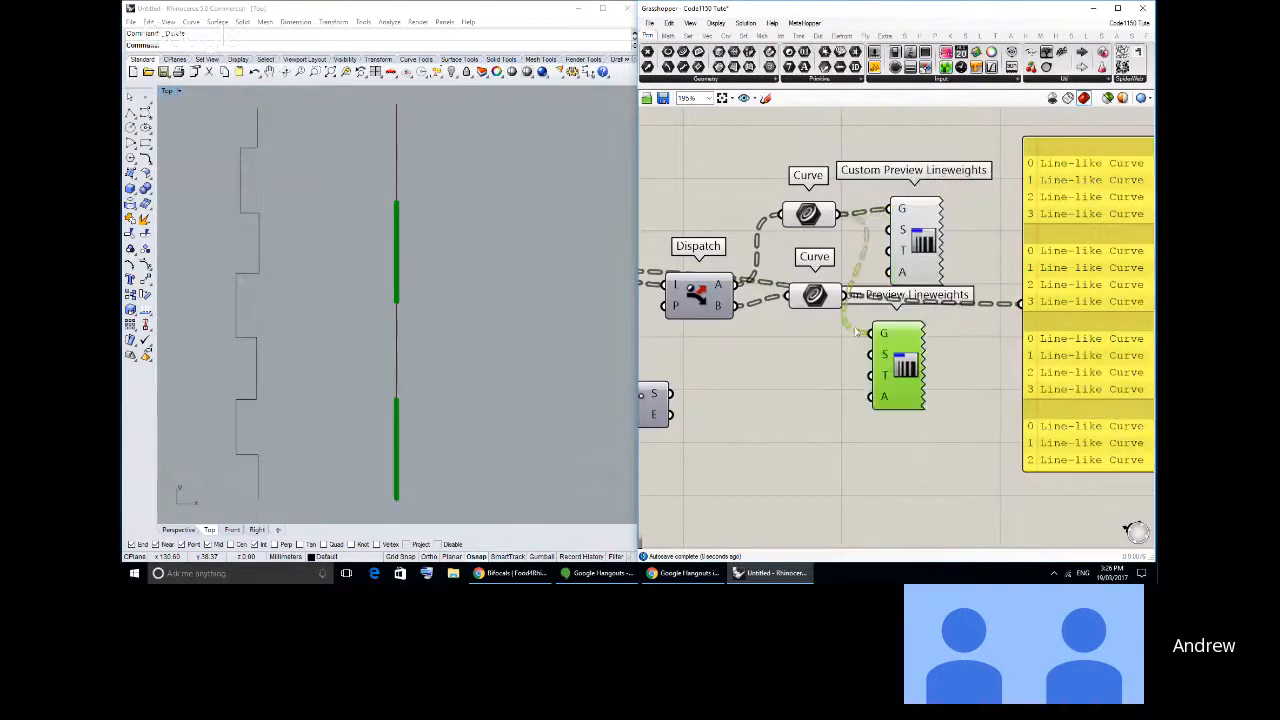
drag(844, 296, 889, 325)
- Highlight each lineweight preview in turn and examine how the A and B segments alternate along the rectangle edges in Rhino
click(912, 247)
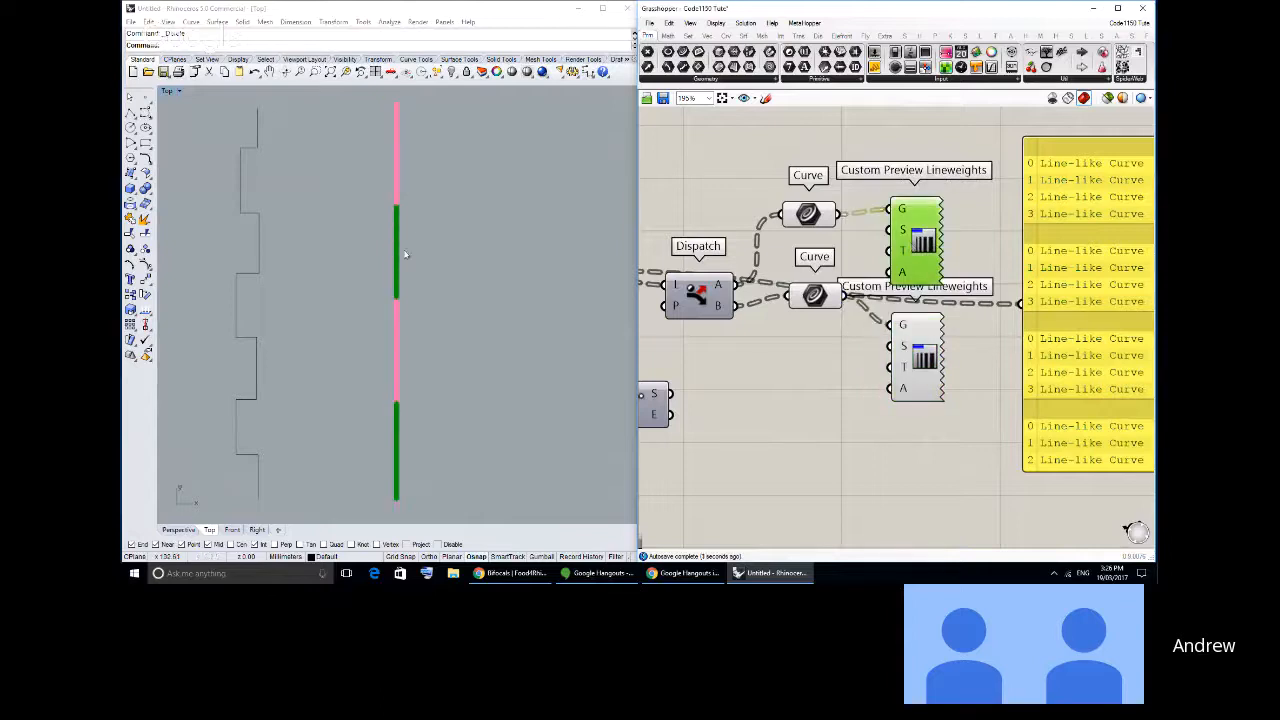
right_drag(405, 252, 423, 253)
drag(815, 296, 808, 317)
click(917, 360)
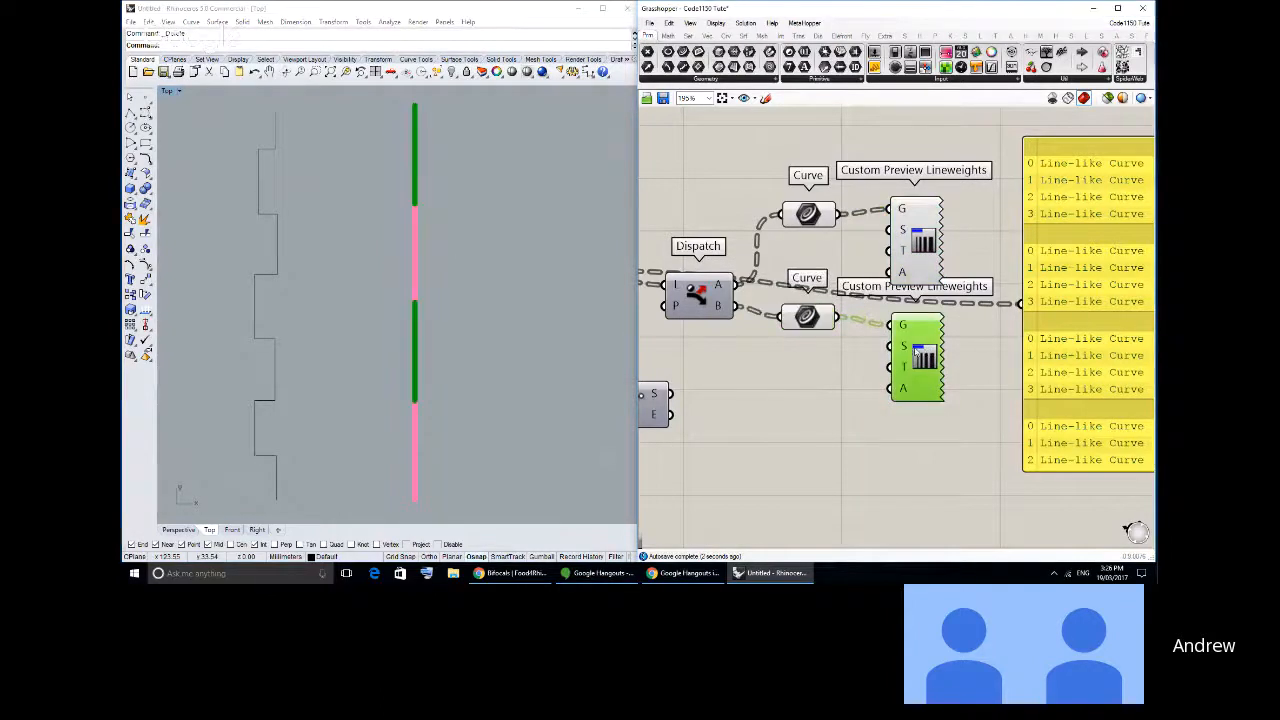
click(917, 245)
scroll(407, 280, down, 3)
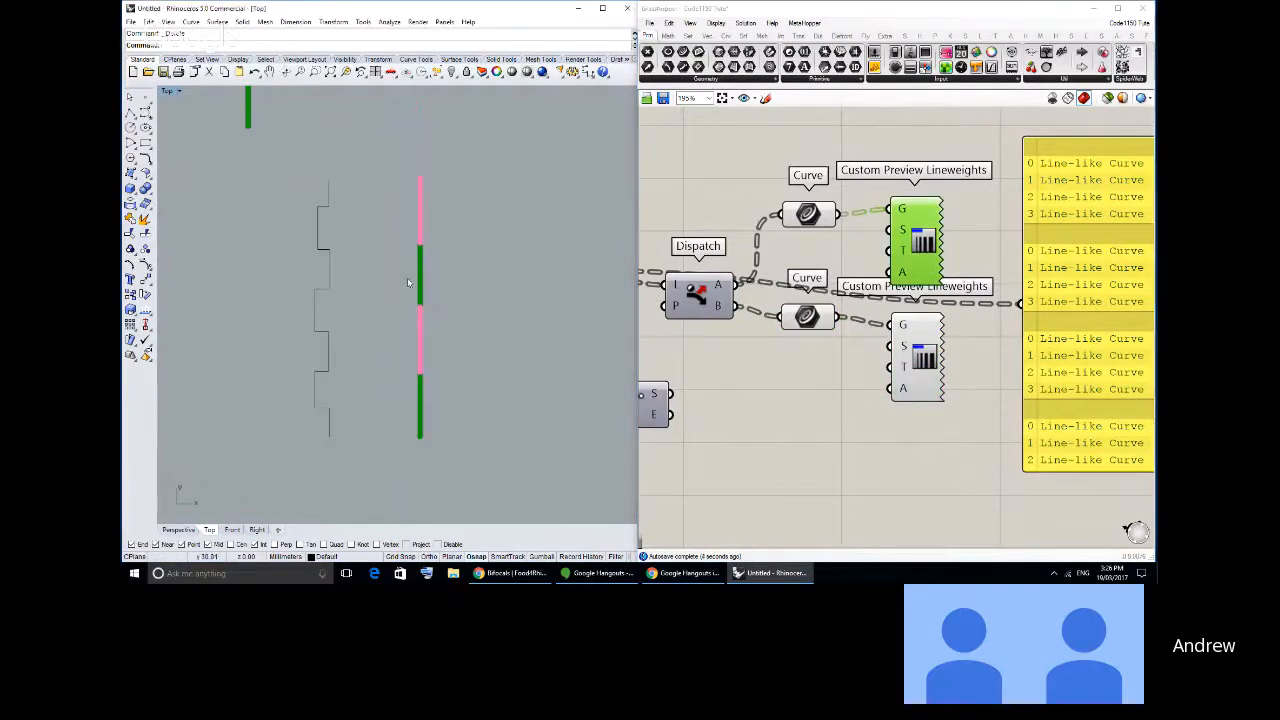
scroll(453, 333, down, 2)
scroll(453, 333, down, 4)
right_drag(452, 330, 467, 367)
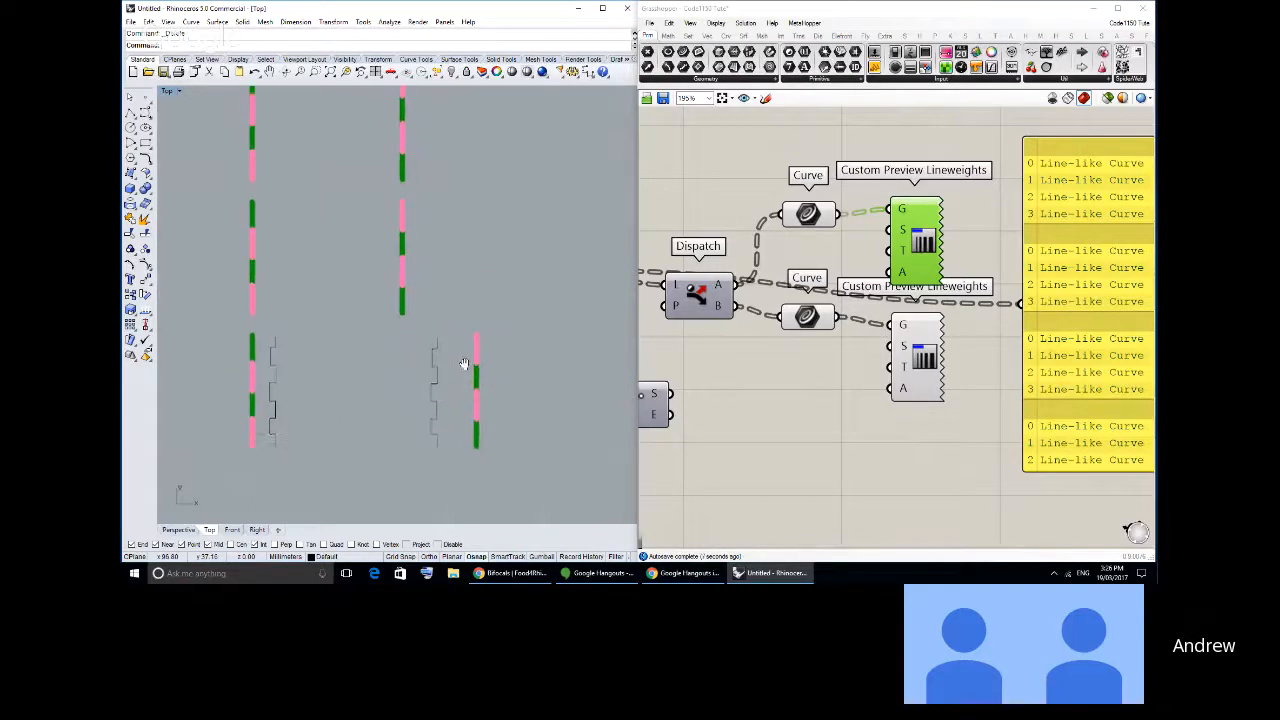
- Delete both Custom Preview Lineweights components and the End Points component, keeping Dispatch and its two Curve parameters
right_drag(766, 310, 877, 250)
scroll(839, 293, down, 2)
scroll(787, 319, up, 1)
drag(787, 319, 774, 369)
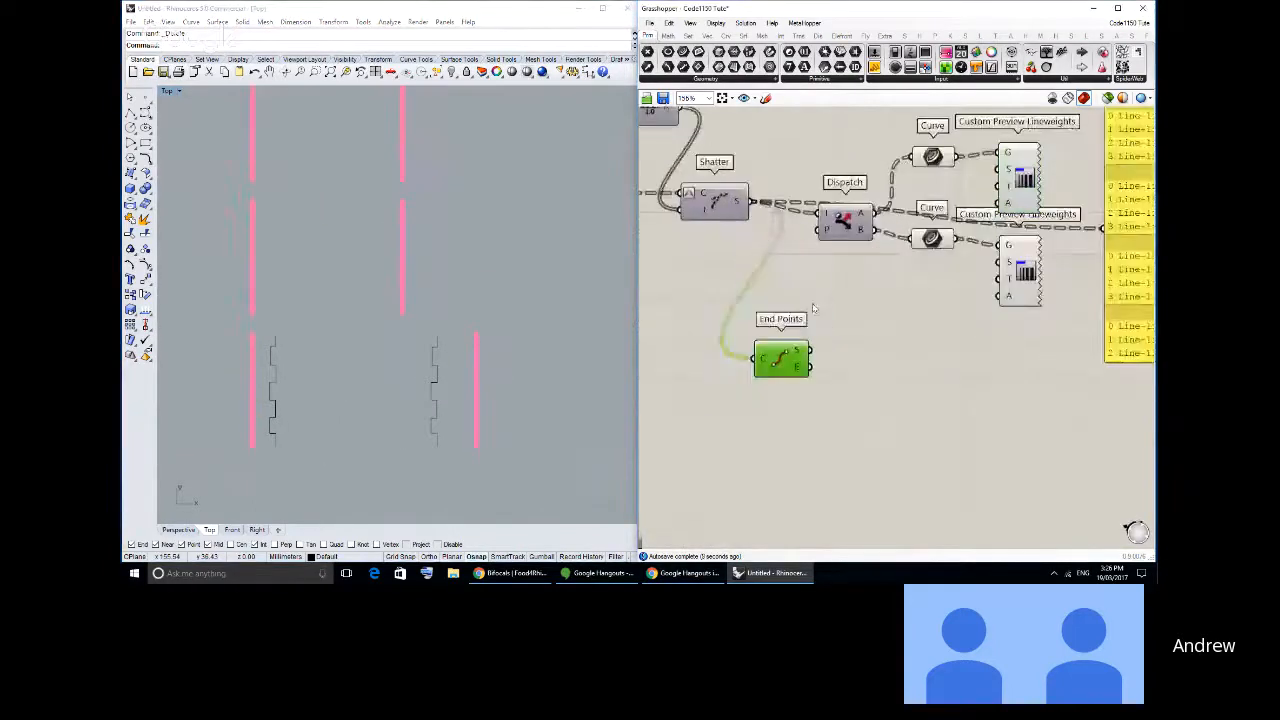
drag(846, 221, 838, 227)
drag(1055, 345, 997, 142)
key(Delete)
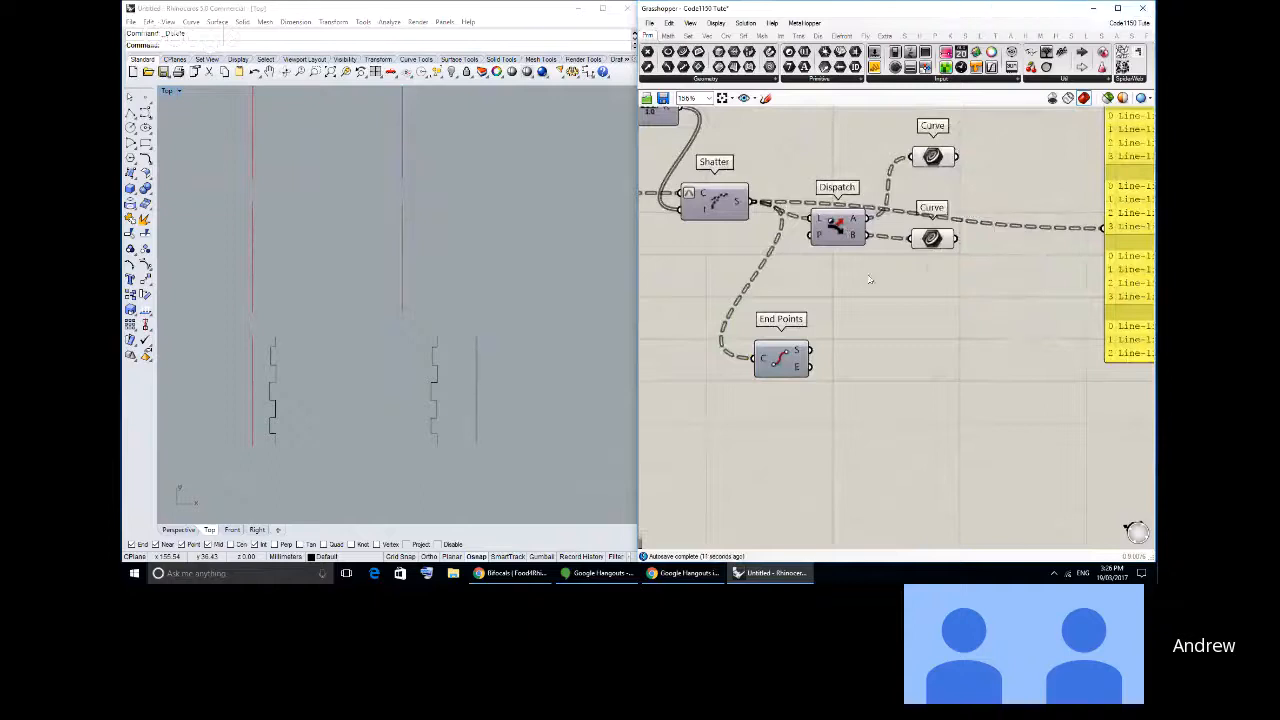
click(785, 358)
key(Delete)
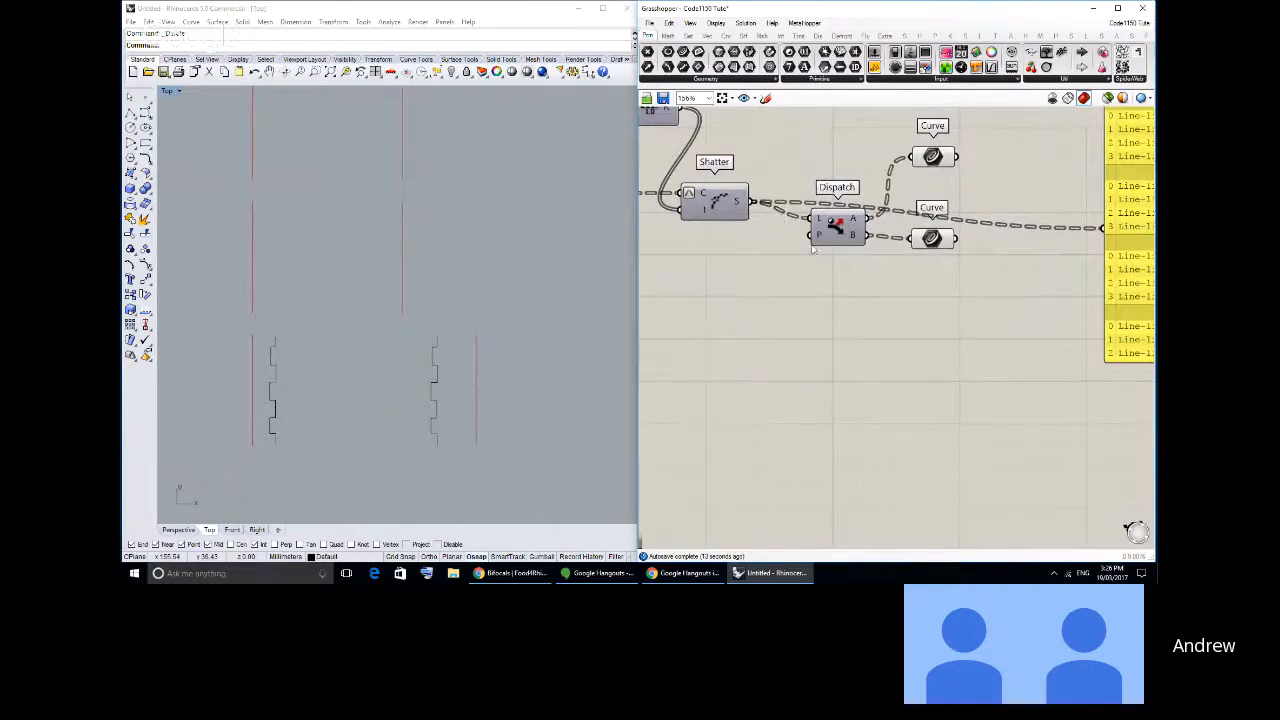
- Bring the curve list panel closer and place a duplicate below Dispatch, also fed by Shatter's segment output
click(830, 232)
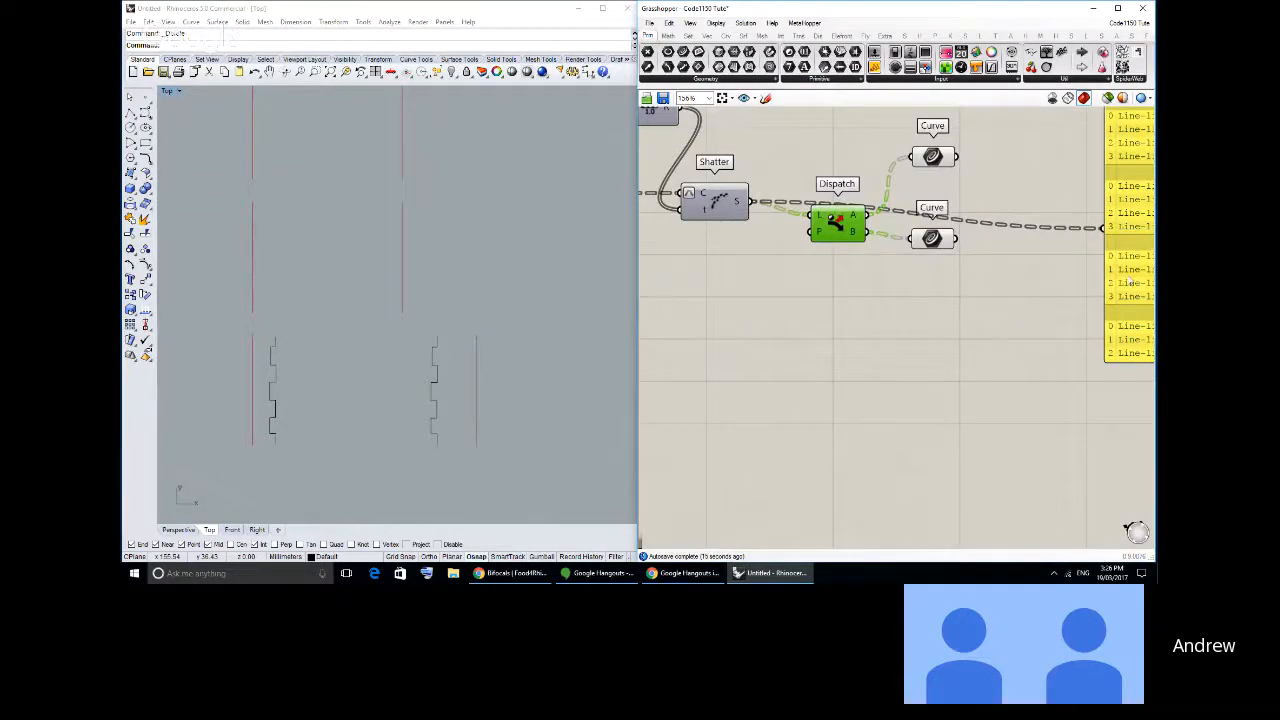
drag(1129, 280, 829, 445)
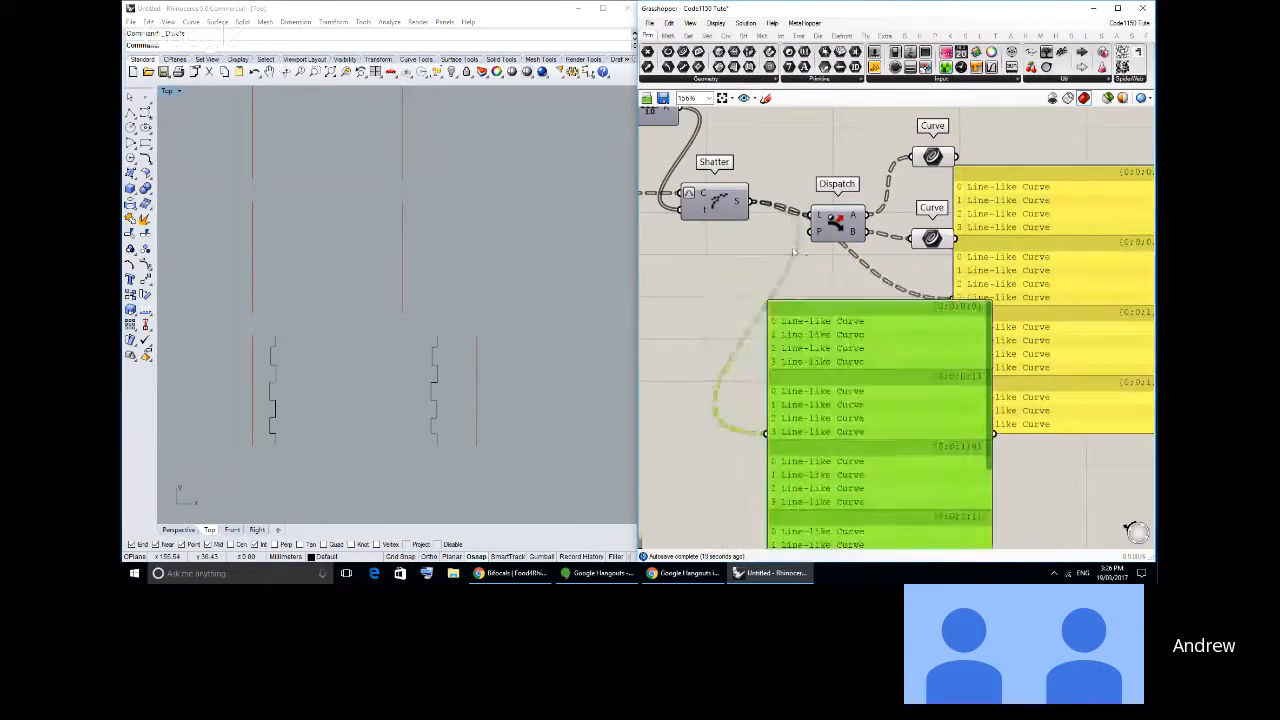
- Extract Dispatch's pattern input as a separate Dispatch pattern parameter
drag(793, 252, 825, 243)
click(830, 234)
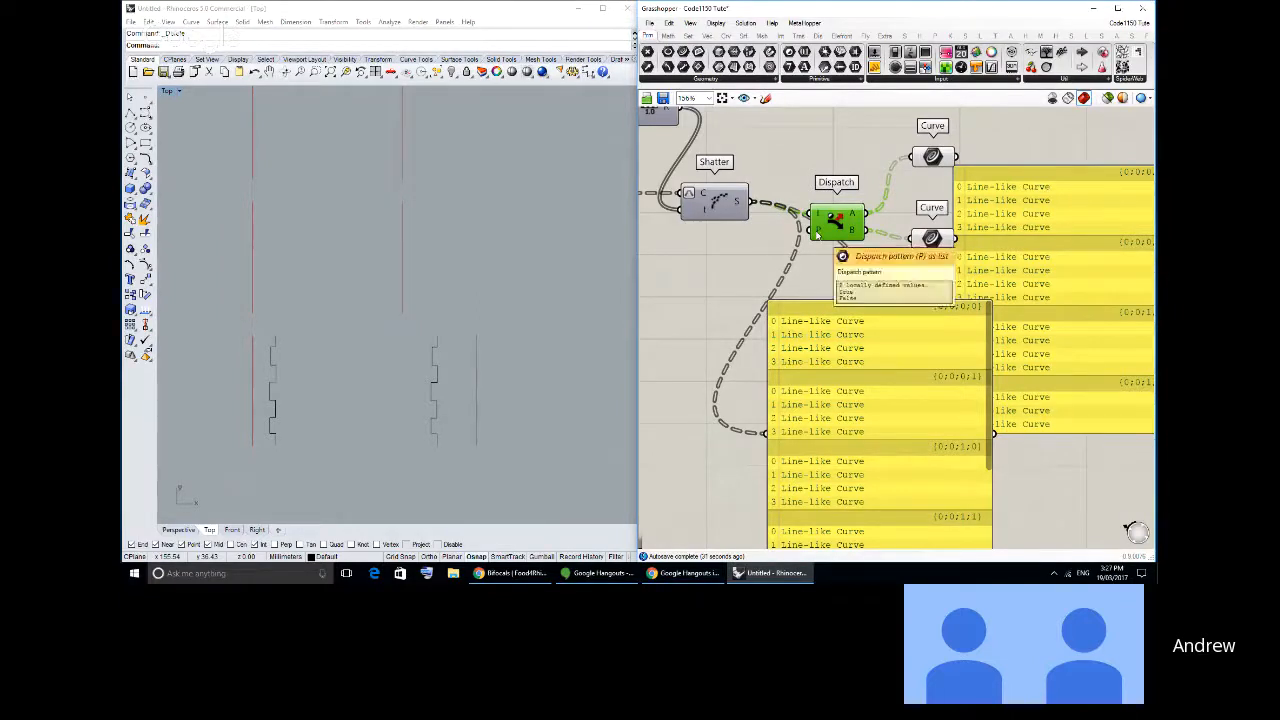
right_click(816, 230)
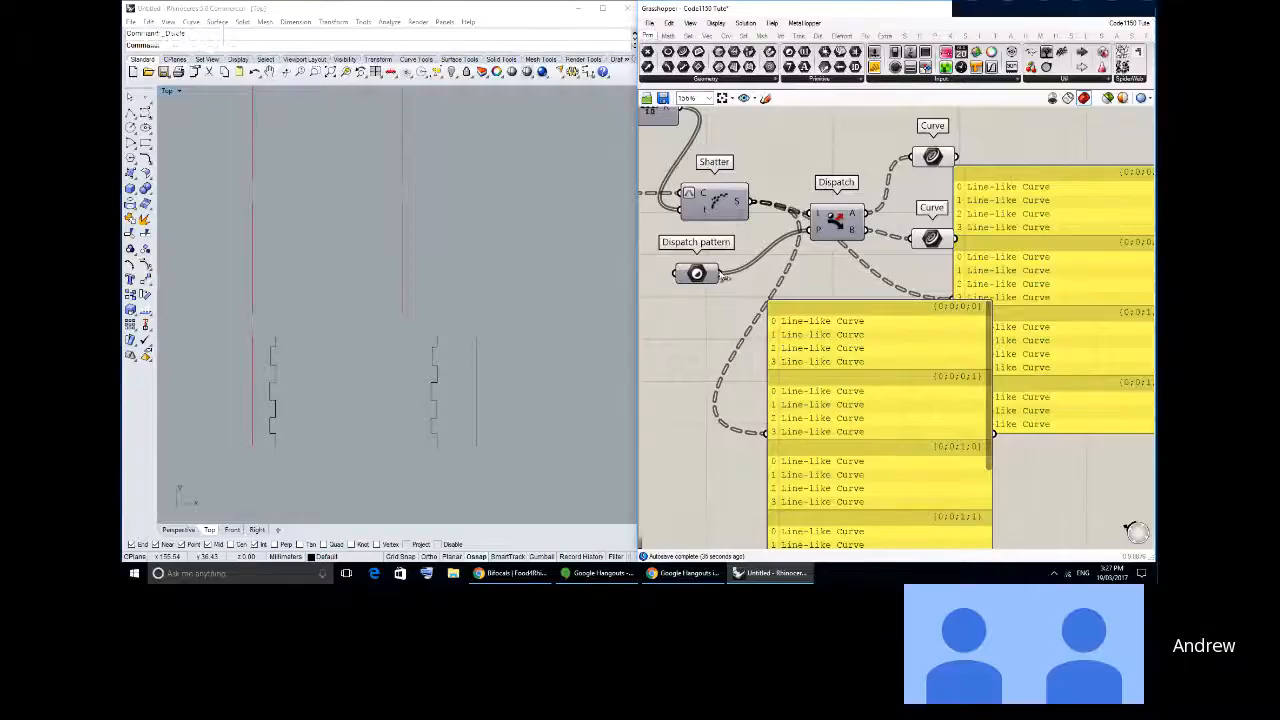
- Feed the lower panel from the Dispatch pattern parameter instead of Shatter, and shrink it to a compact box below Dispatch
right_click(818, 232)
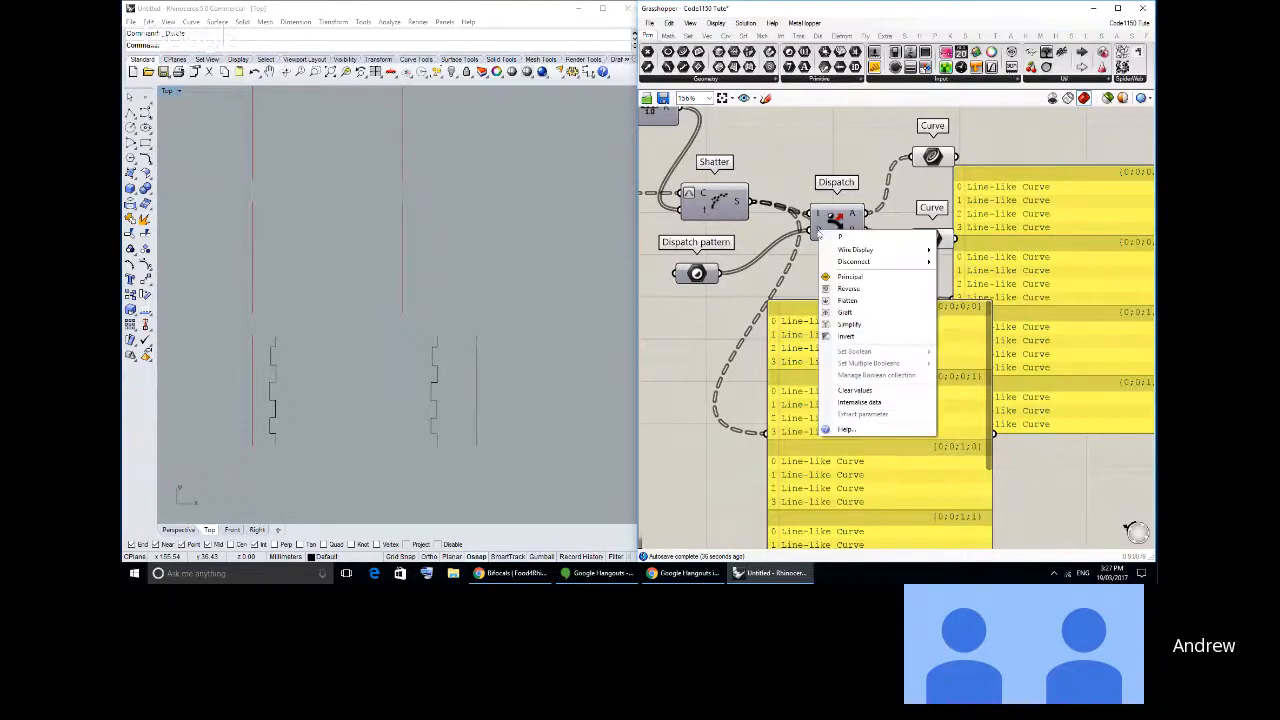
click(850, 414)
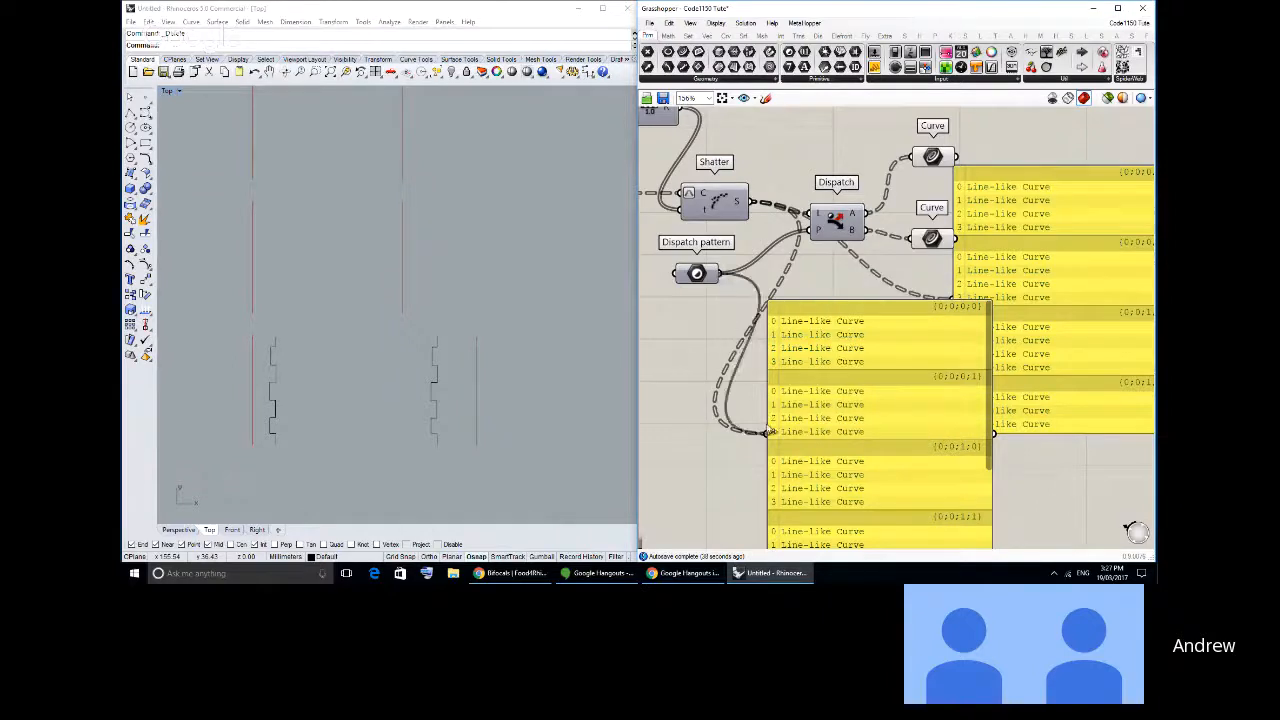
right_drag(822, 438, 812, 378)
drag(842, 505, 835, 290)
drag(672, 212, 702, 193)
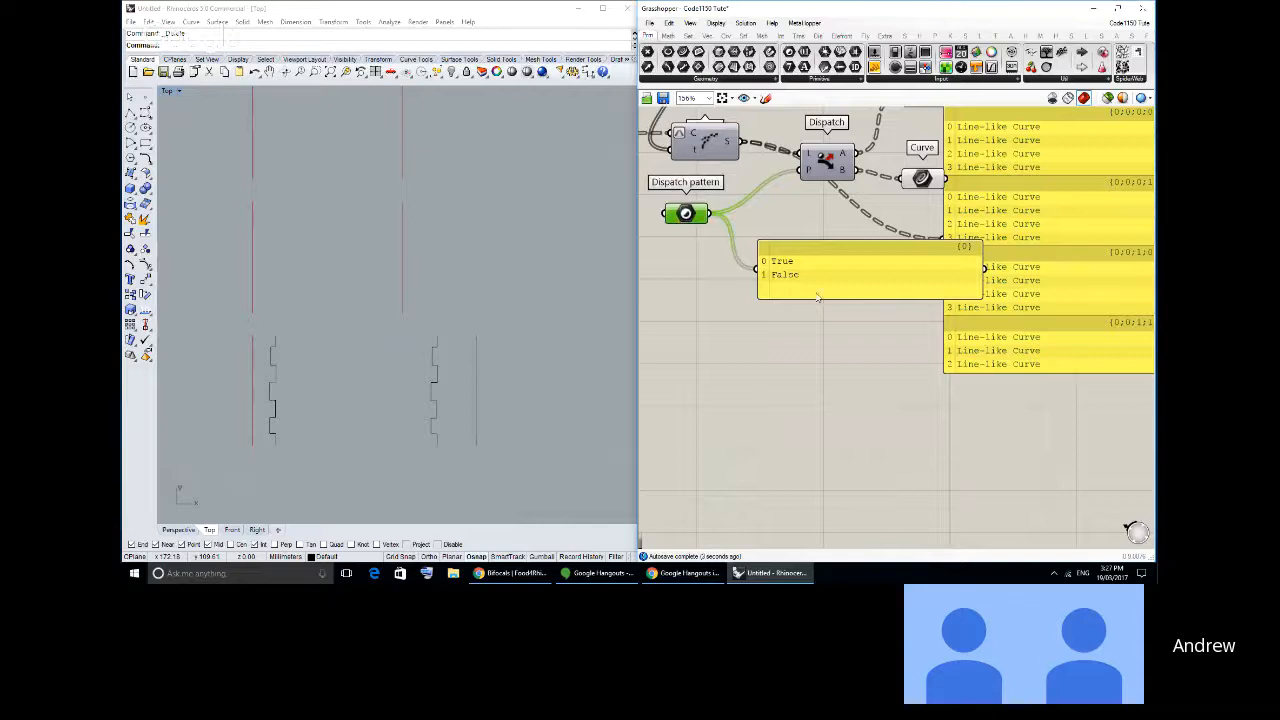
mouse_move(816, 293)
mouse_down()
mouse_move(797, 286)
mouse_move(794, 297)
mouse_up()
right_drag(813, 260, 850, 337)
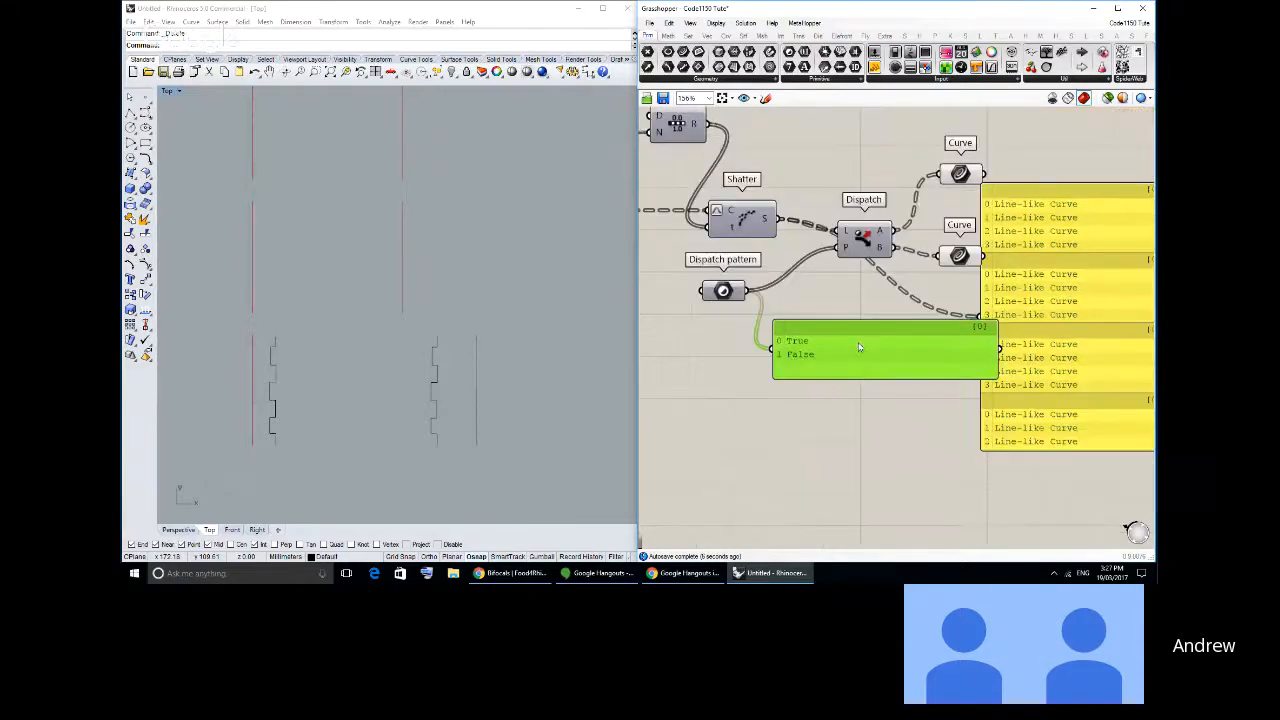
drag(994, 377, 913, 376)
- Rearrange Dispatch, the pattern panel and the curve list panel so that the wires between them are easier to follow
scroll(790, 297, up, 2)
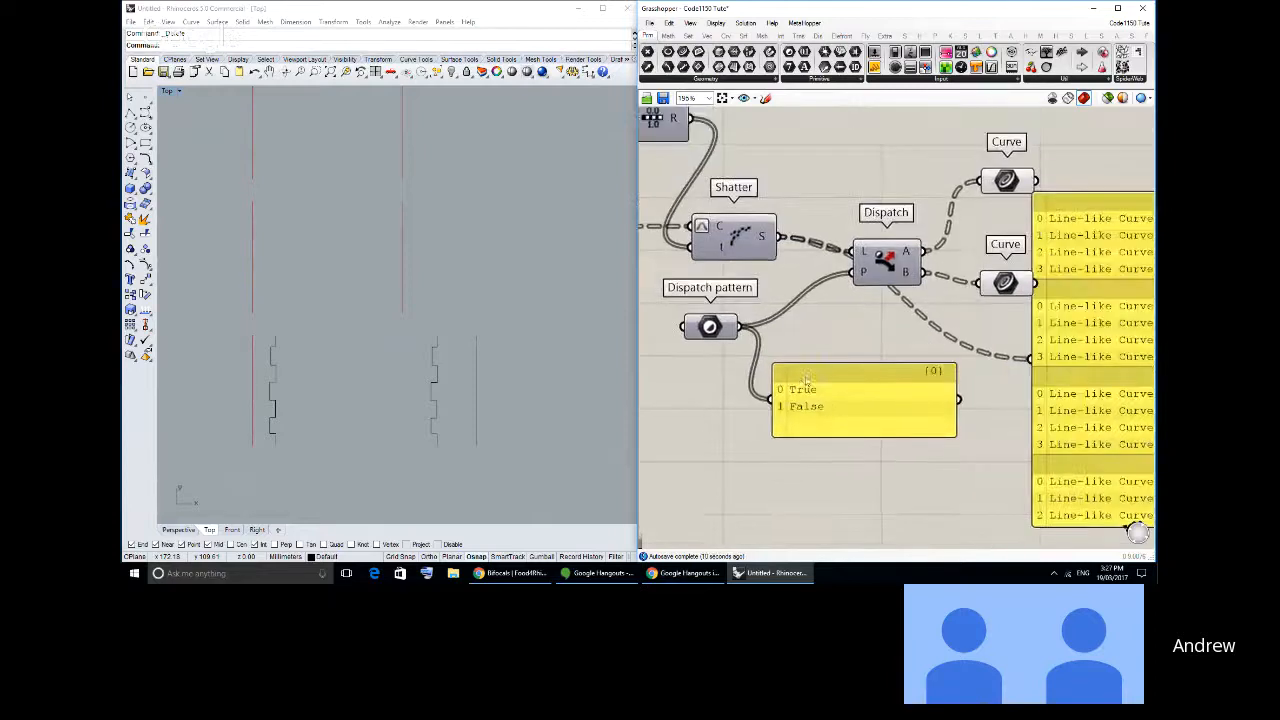
click(870, 241)
drag(870, 241, 857, 231)
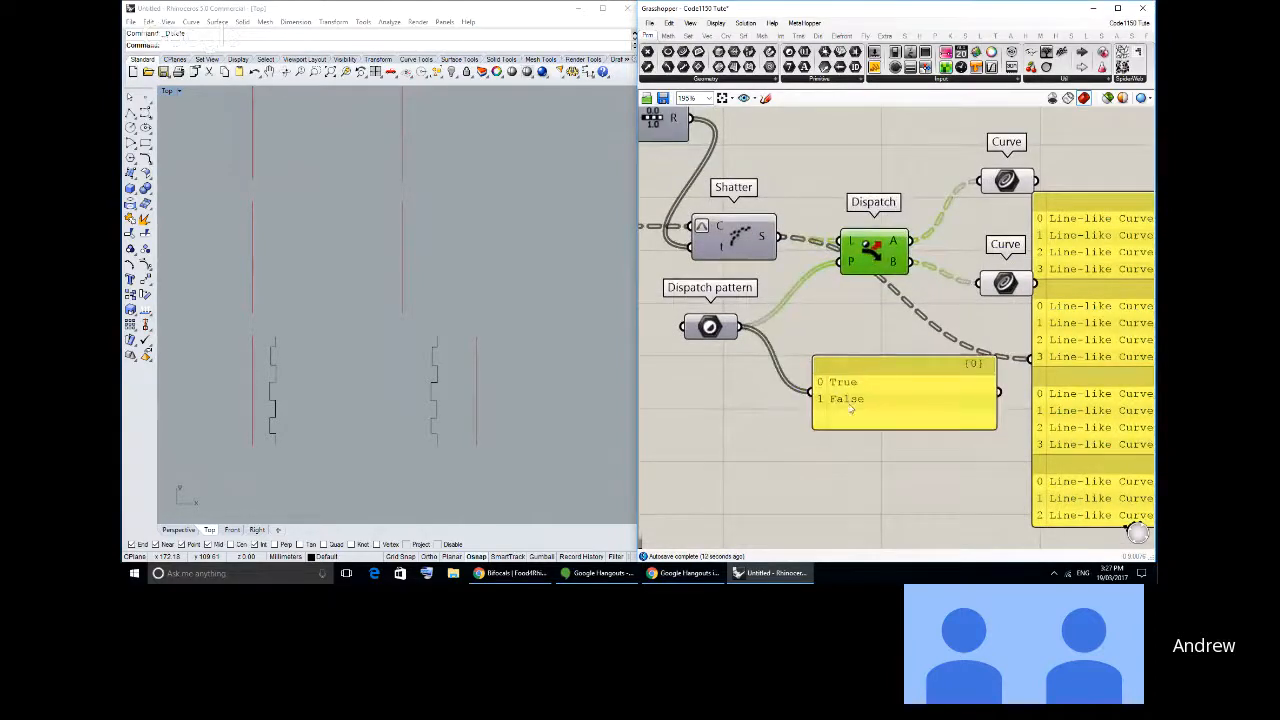
drag(849, 407, 834, 405)
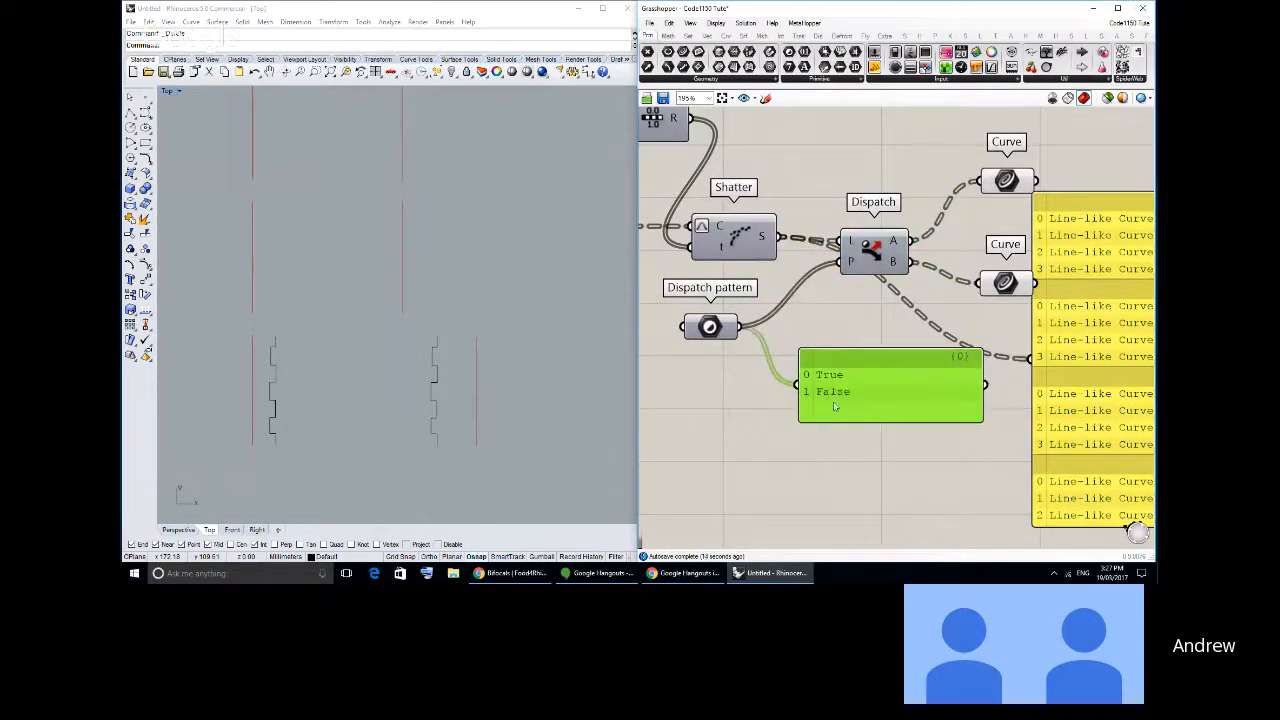
right_drag(880, 281, 788, 284)
drag(959, 300, 1010, 314)
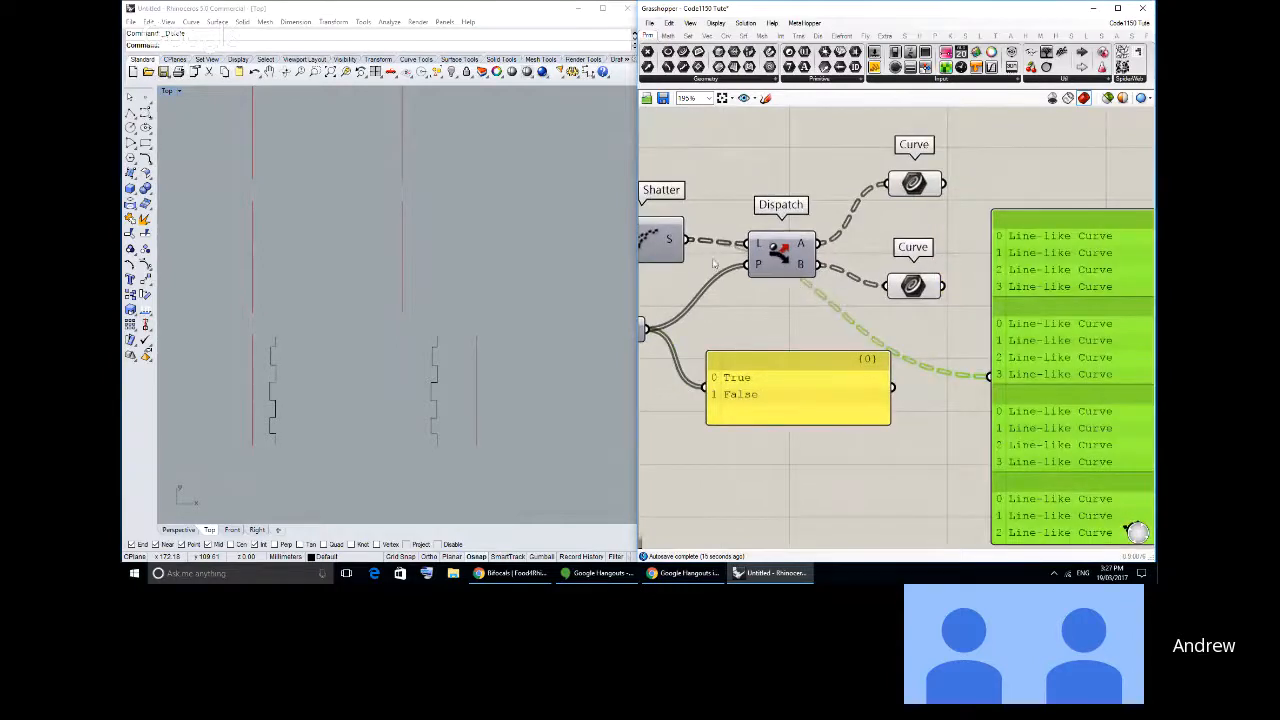
drag(1108, 392, 1094, 368)
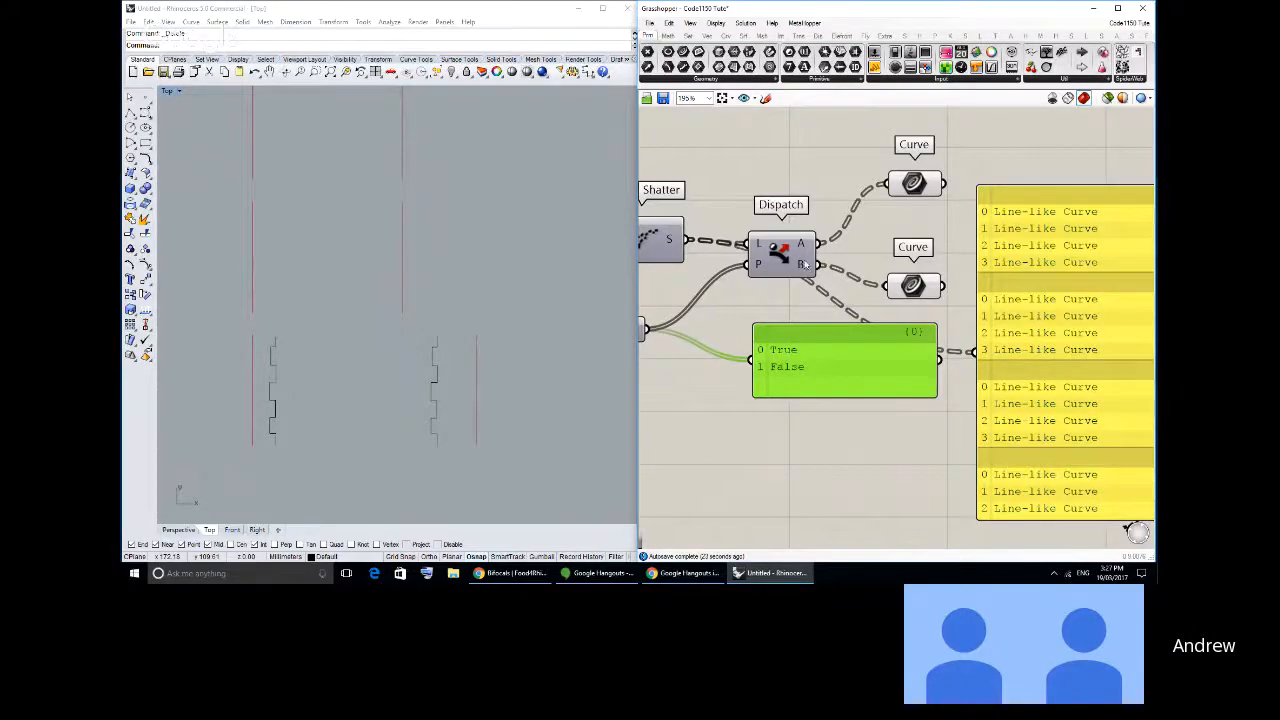
right_drag(772, 394, 817, 369)
- Add a note panel below the Dispatch pattern reading "True = A" and "False = B", with each line as a separate item
click(874, 67)
click(766, 451)
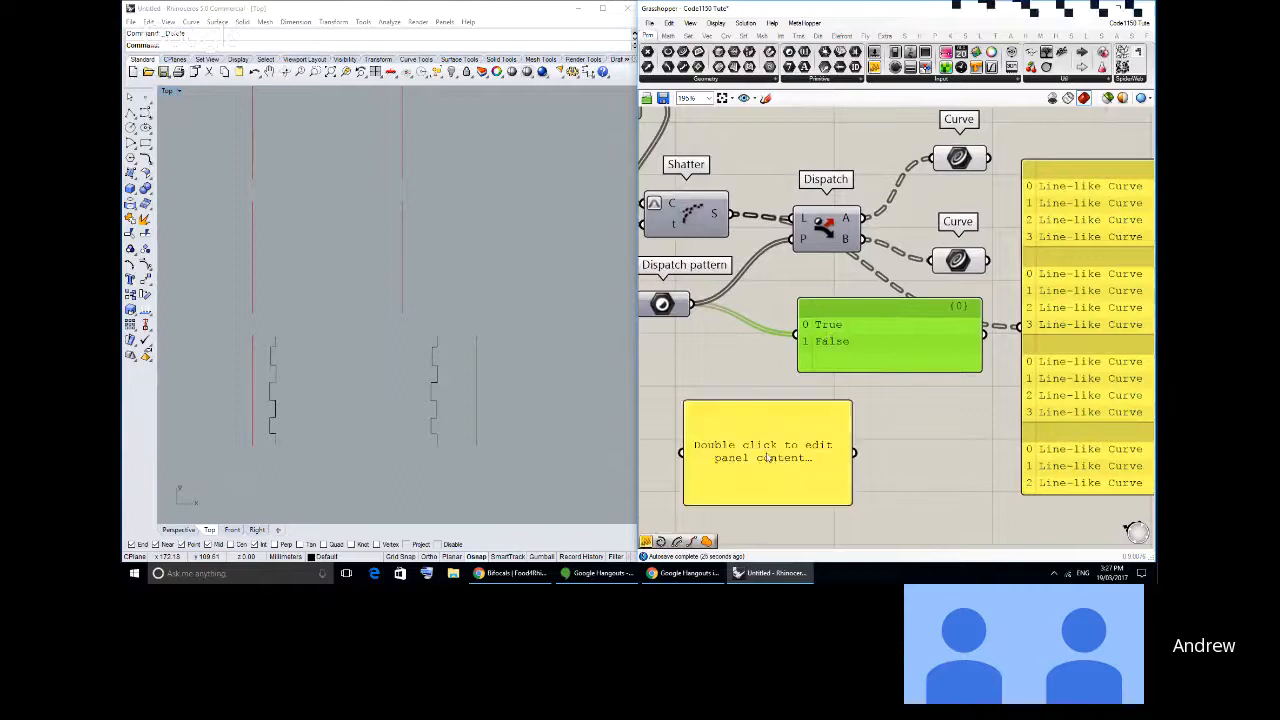
double_click(765, 451)
text(A=5)
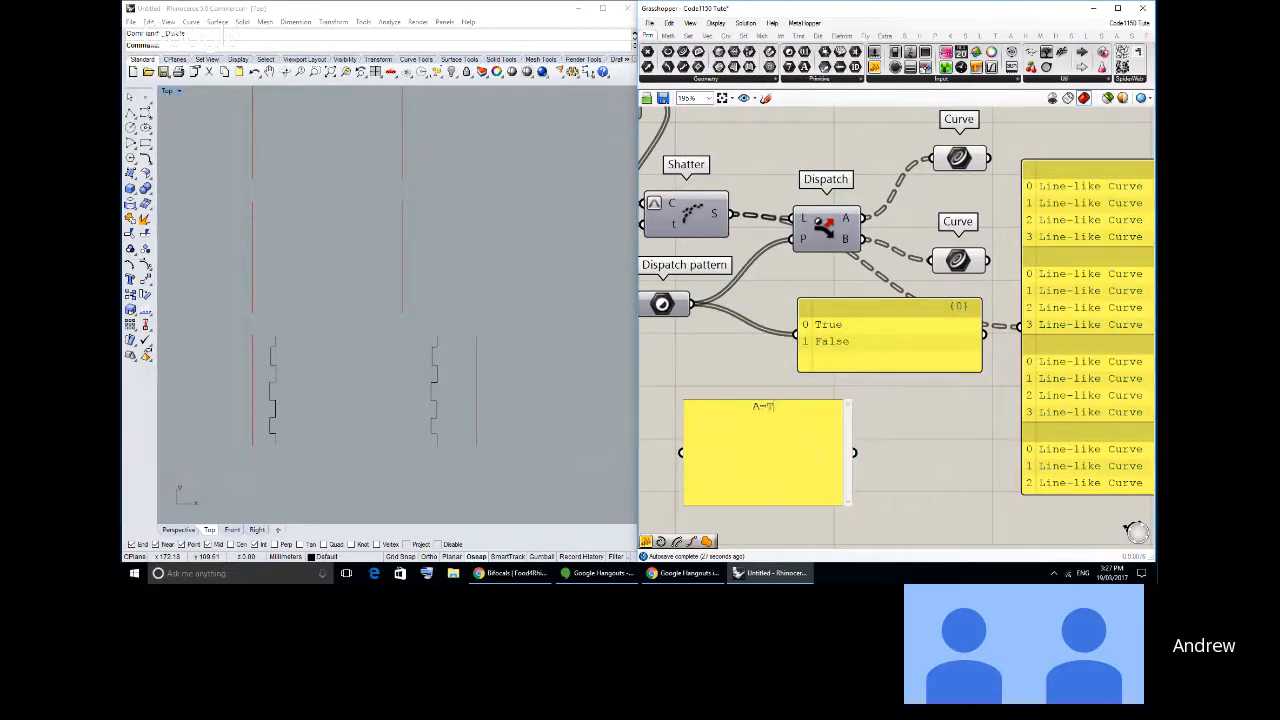
text(=Tru)
text(e)
key(BackSpace)
key(BackSpace)
key(BackSpace)
text(ue)
key(BackSpace)
key(BackSpace)
key(BackSpace)
text(rue -)
text( A)
key(Return)
text(False = B)
click(905, 425)
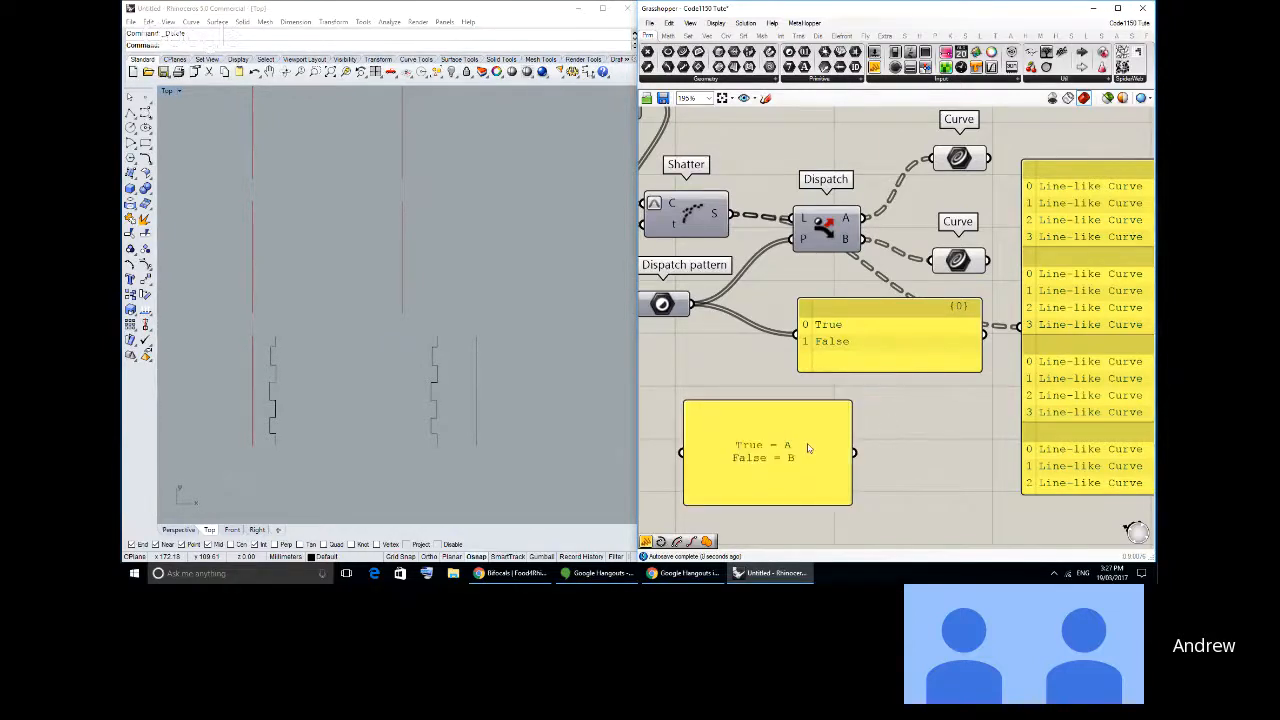
right_click(823, 315)
click(858, 345)
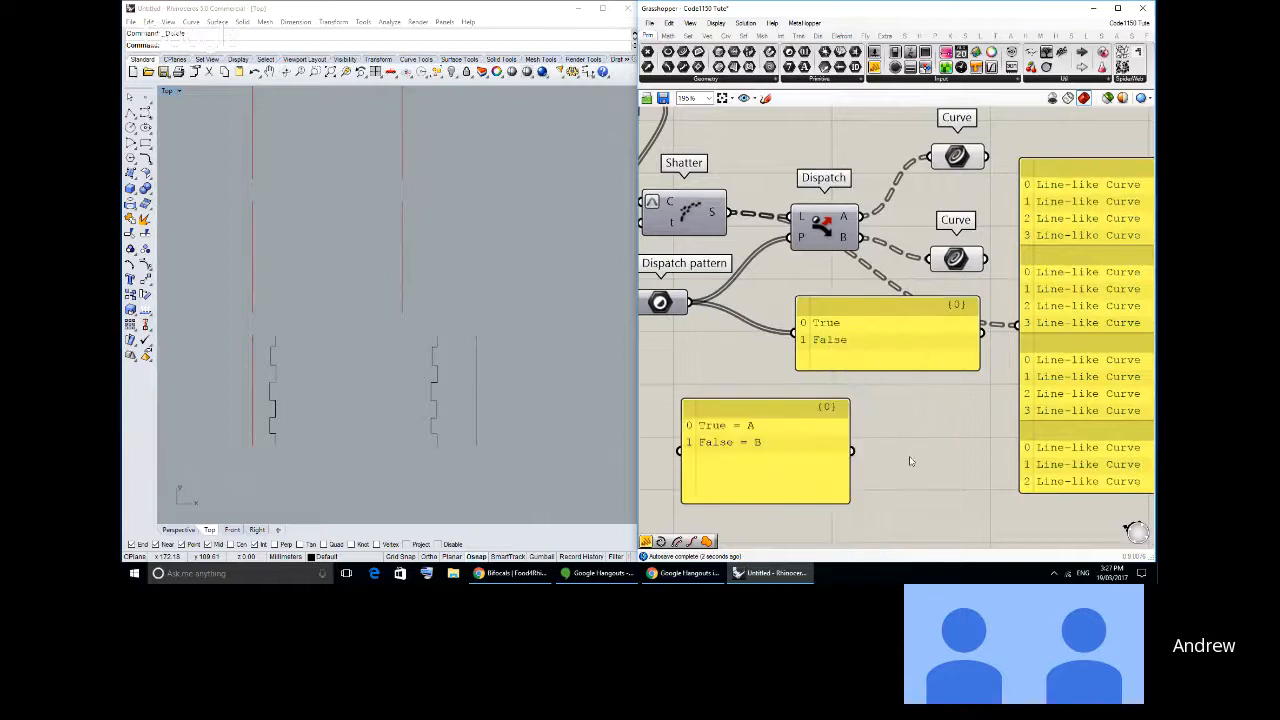
- Make the pattern panel slightly taller and move the True/False note panel a little lower beneath it
right_drag(849, 409, 857, 401)
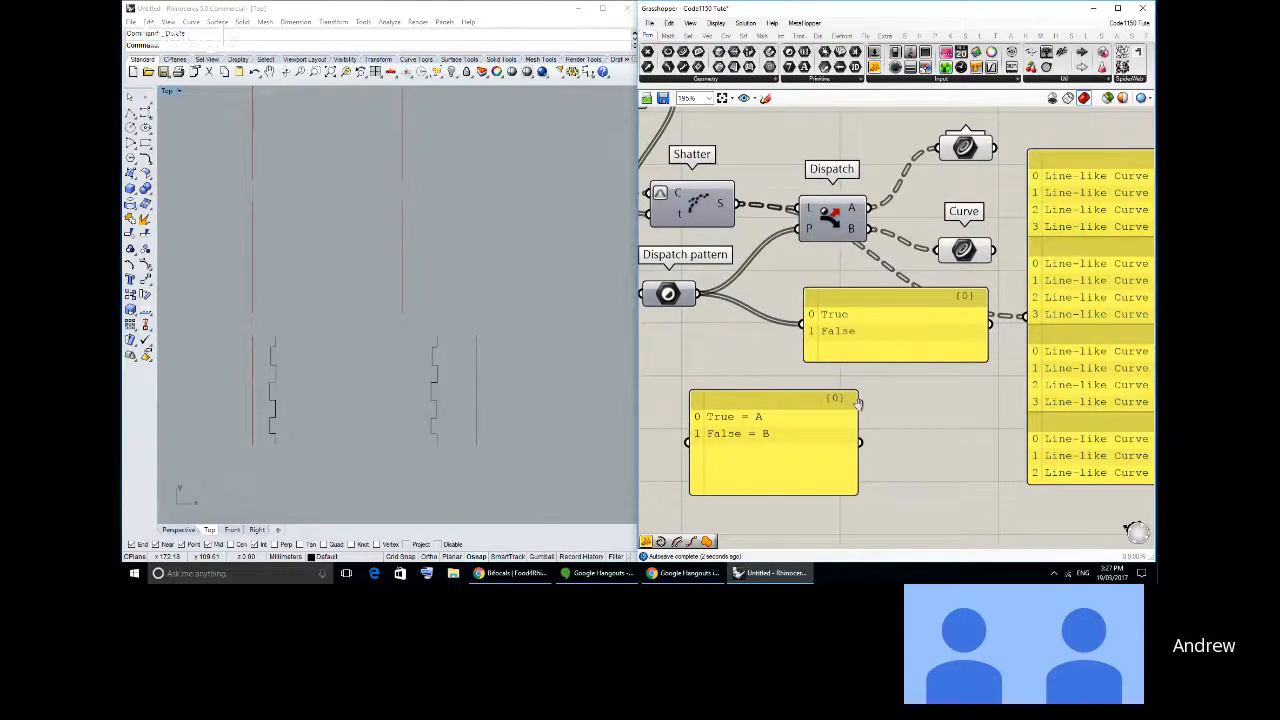
scroll(912, 304, down, 1)
click(867, 331)
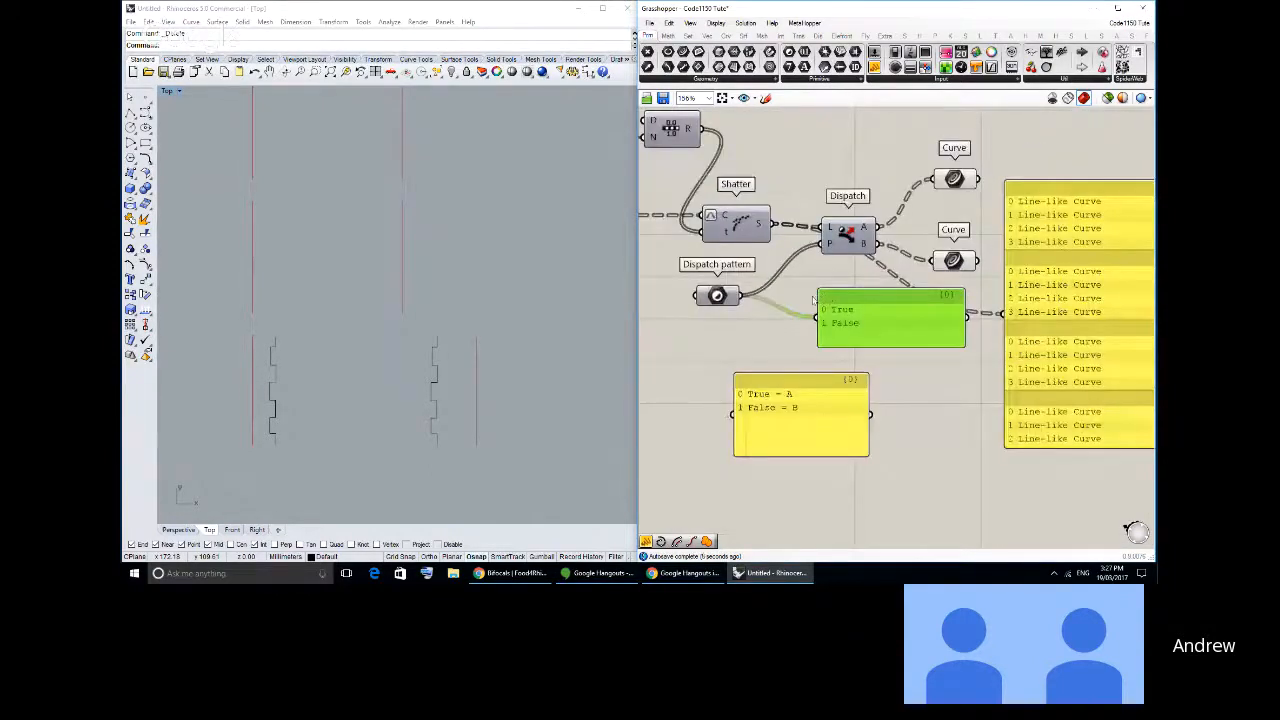
drag(857, 346, 857, 362)
drag(840, 394, 837, 424)
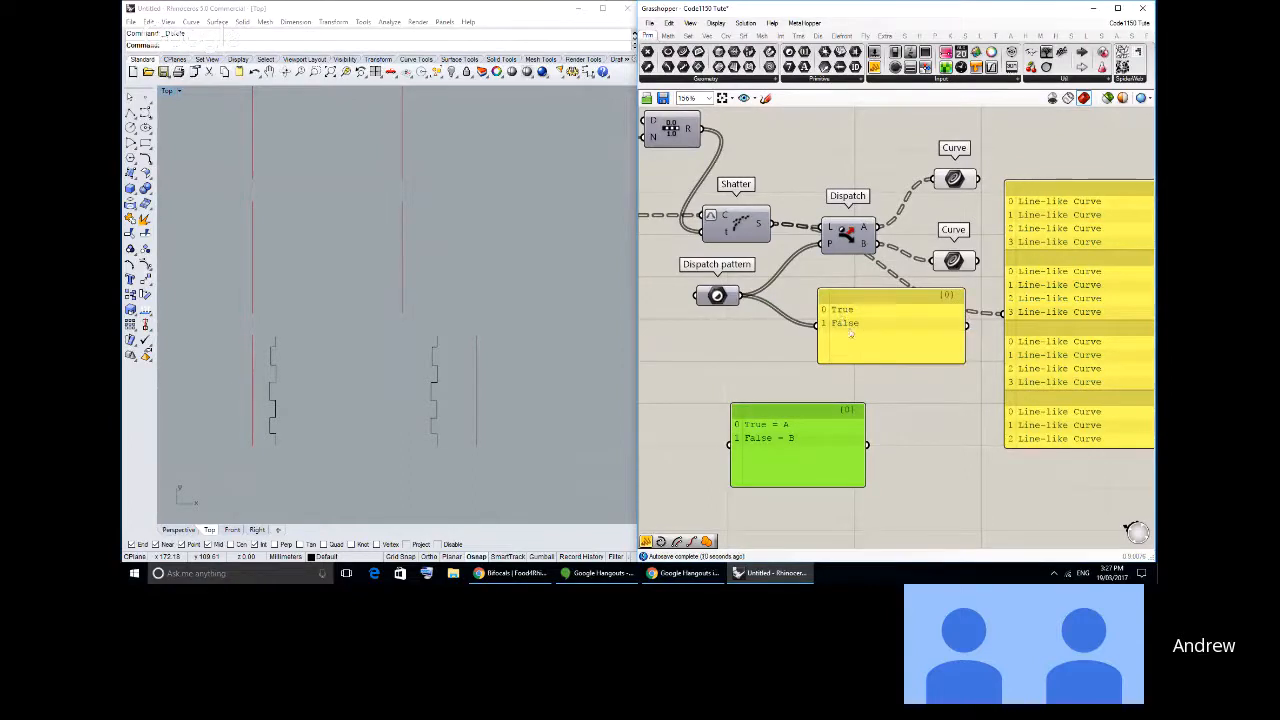
- Move the curve list and pattern panels away from Dispatch, and feed the curve list from the B output's Curve parameter
right_drag(1058, 193, 866, 214)
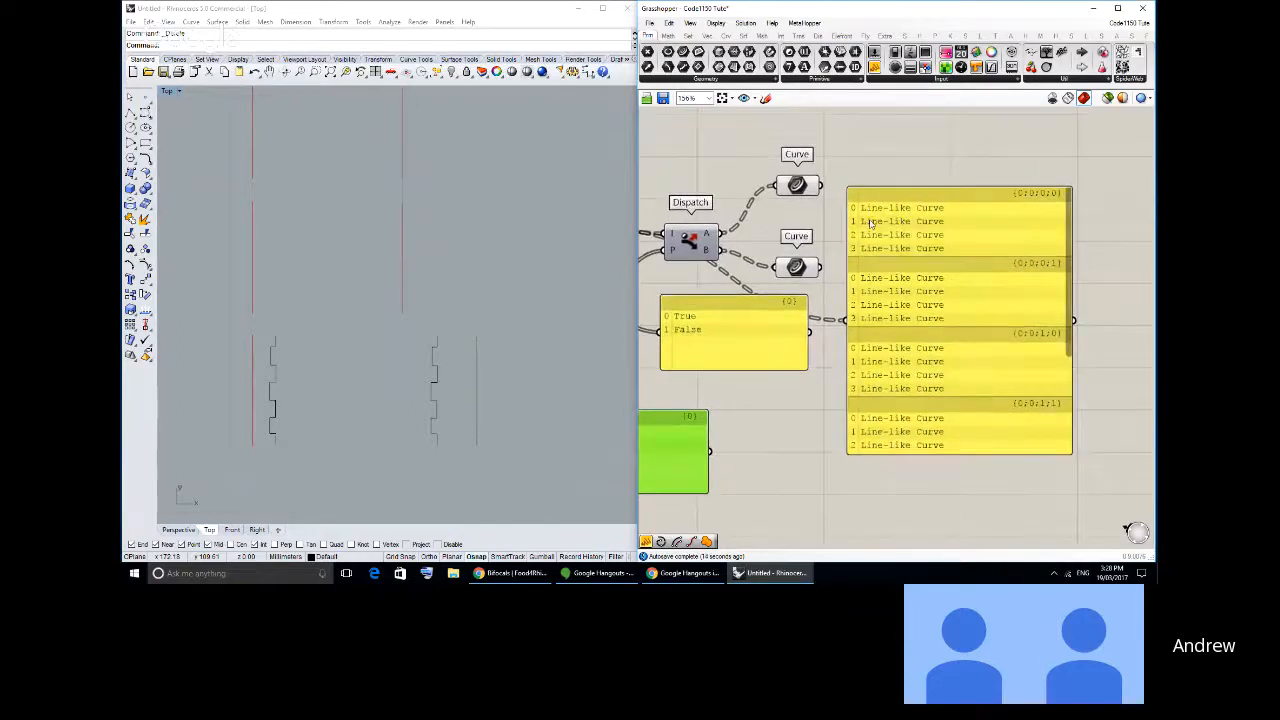
right_drag(879, 224, 956, 208)
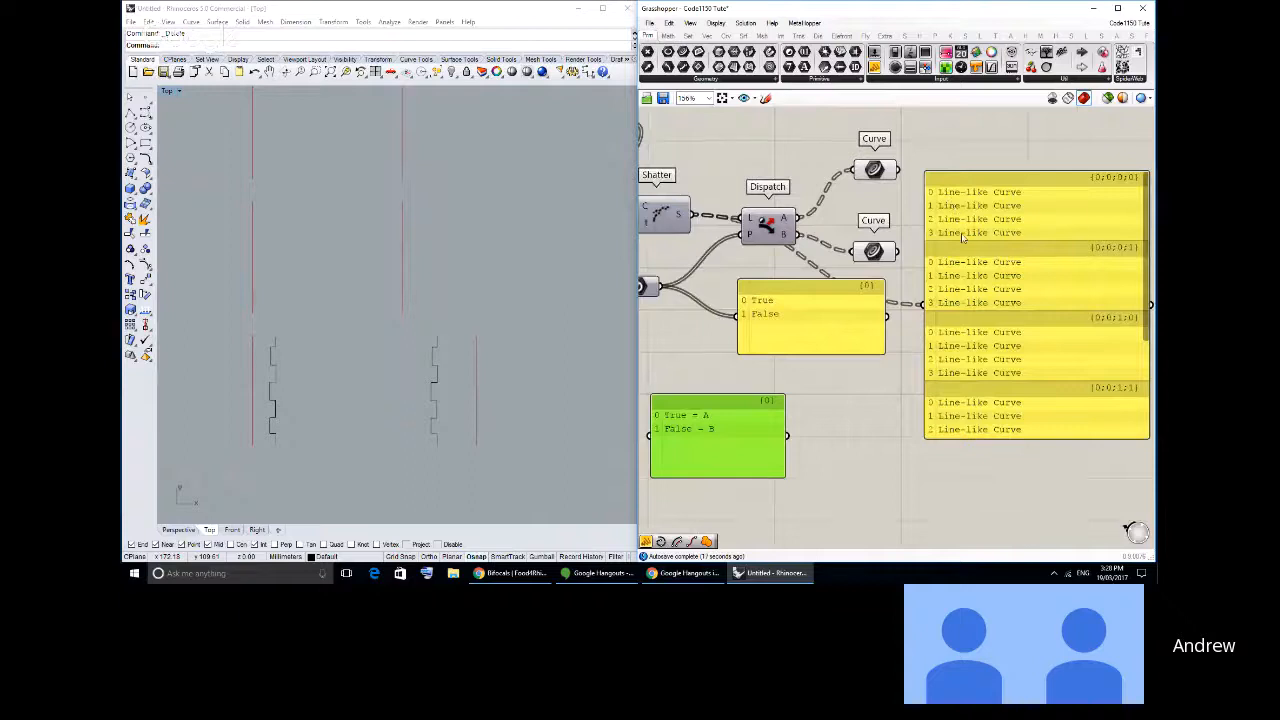
drag(961, 233, 1000, 254)
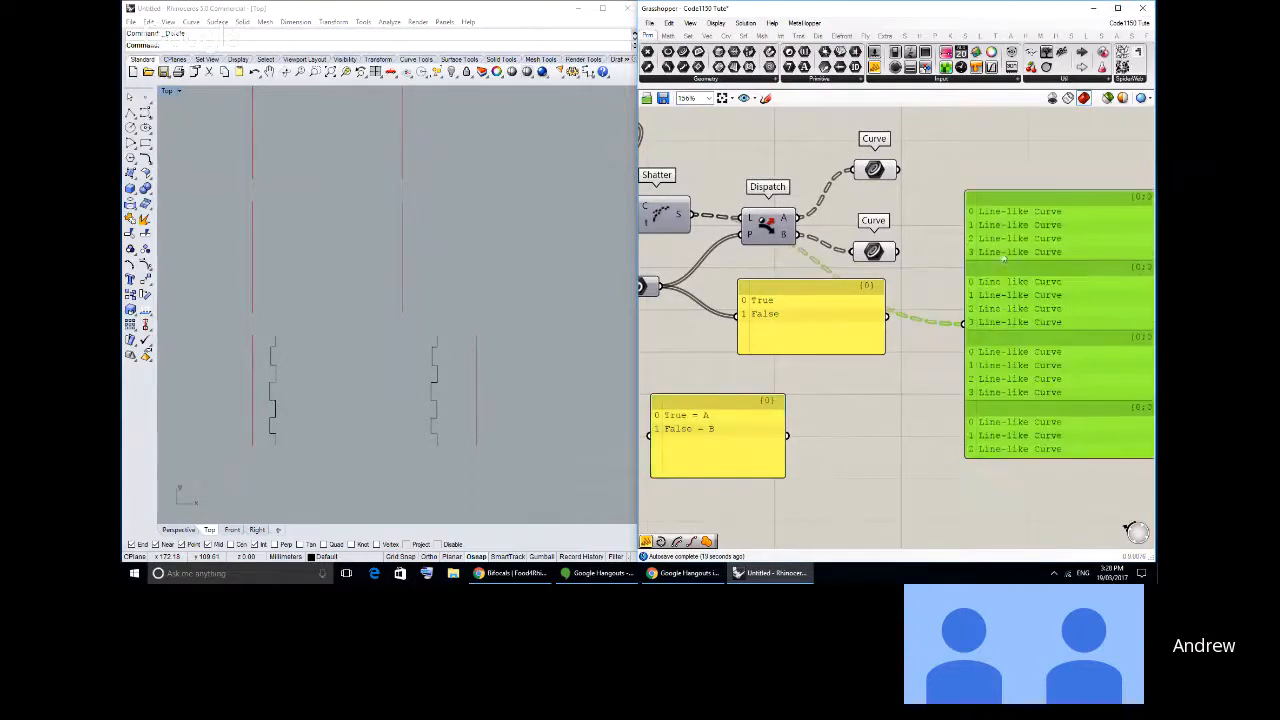
drag(758, 320, 886, 407)
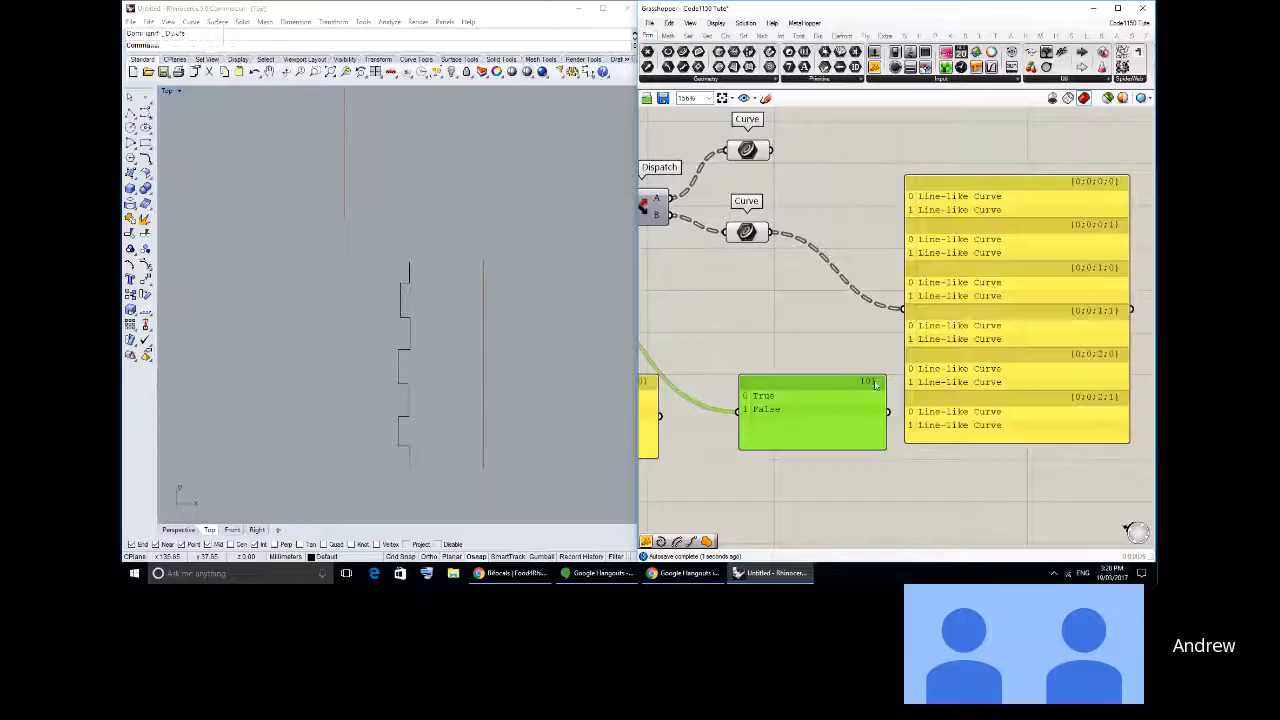
drag(960, 200, 1000, 166)
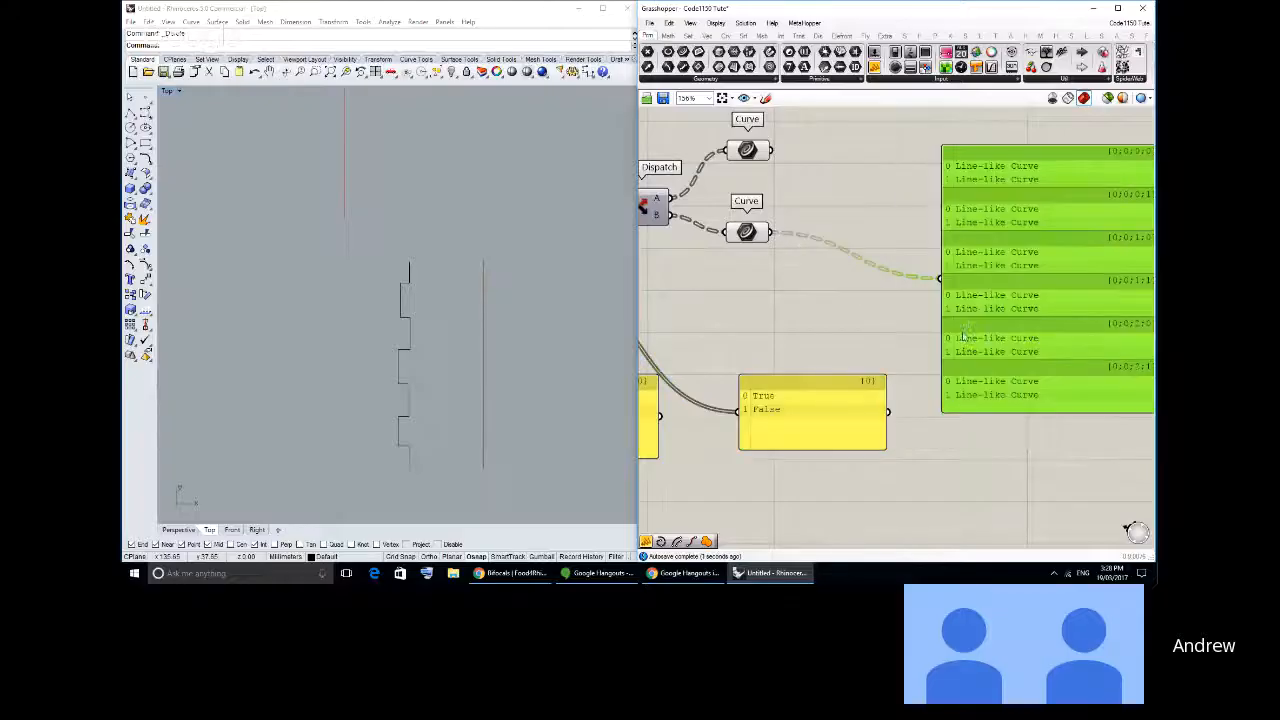
- Highlight Dispatch's A and B Curve parameters in turn to compare their segments, moving the two closer together
click(764, 157)
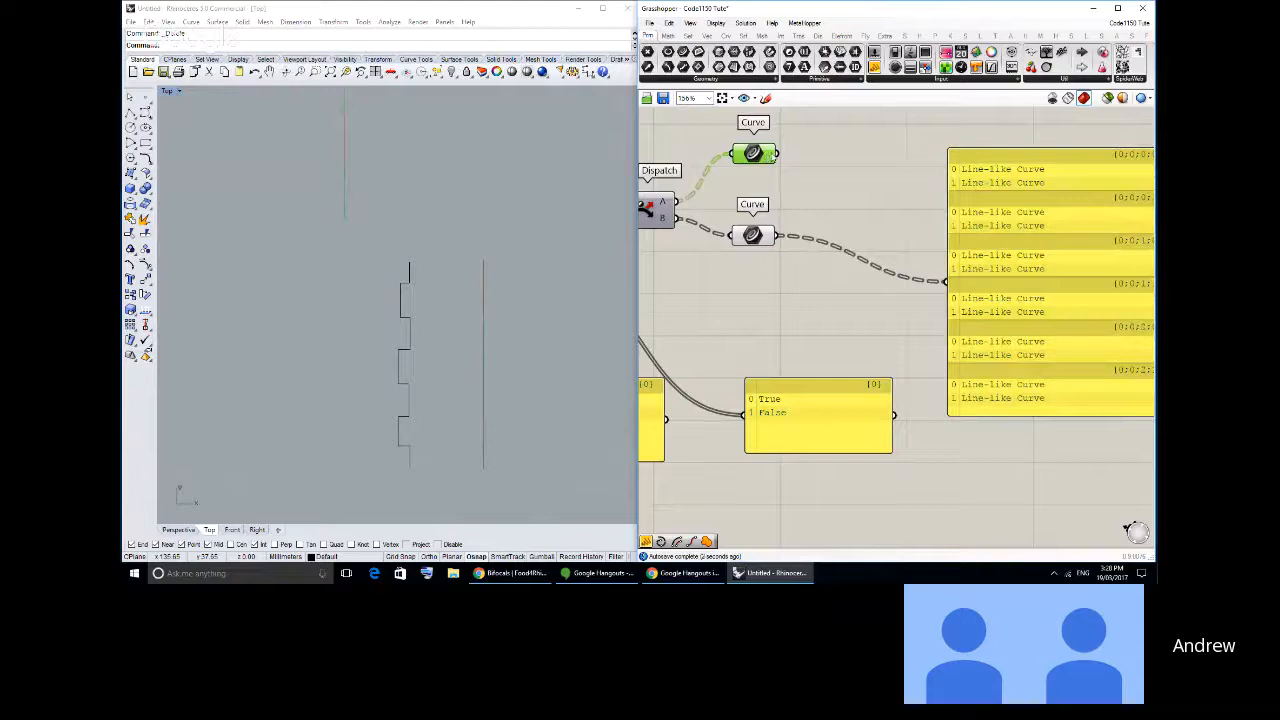
drag(764, 157, 760, 173)
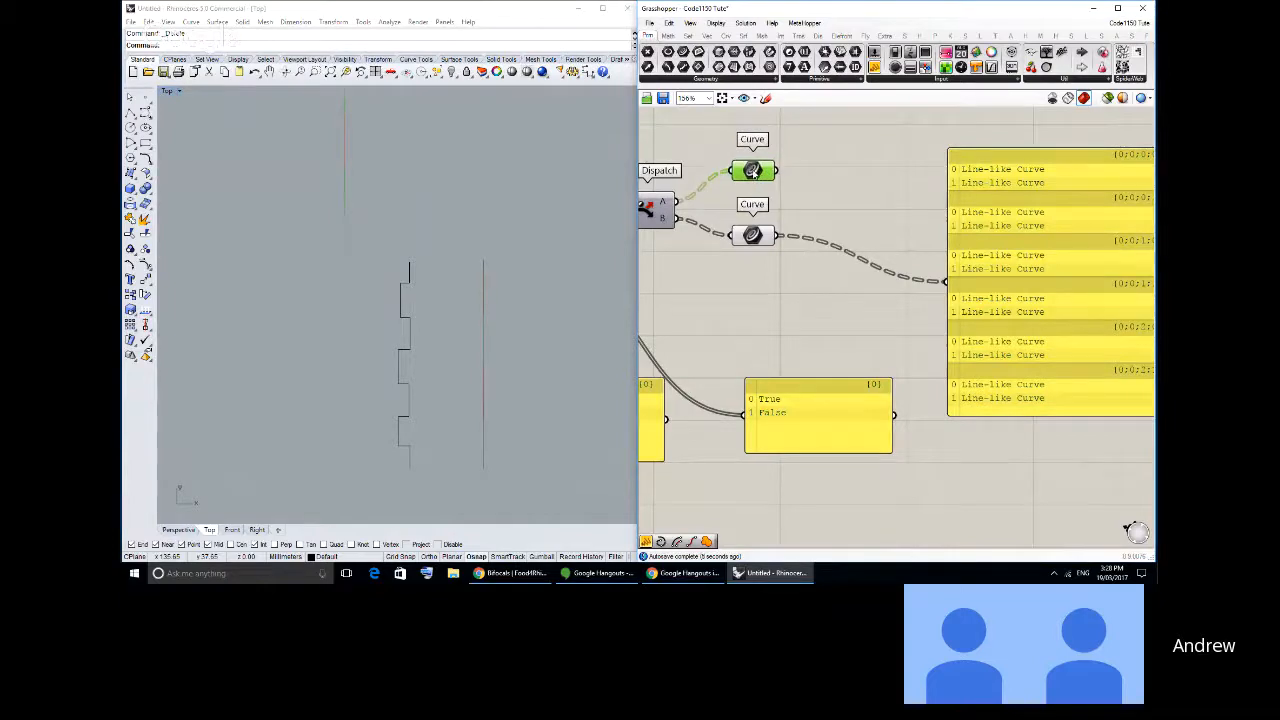
click(754, 235)
drag(754, 235, 757, 237)
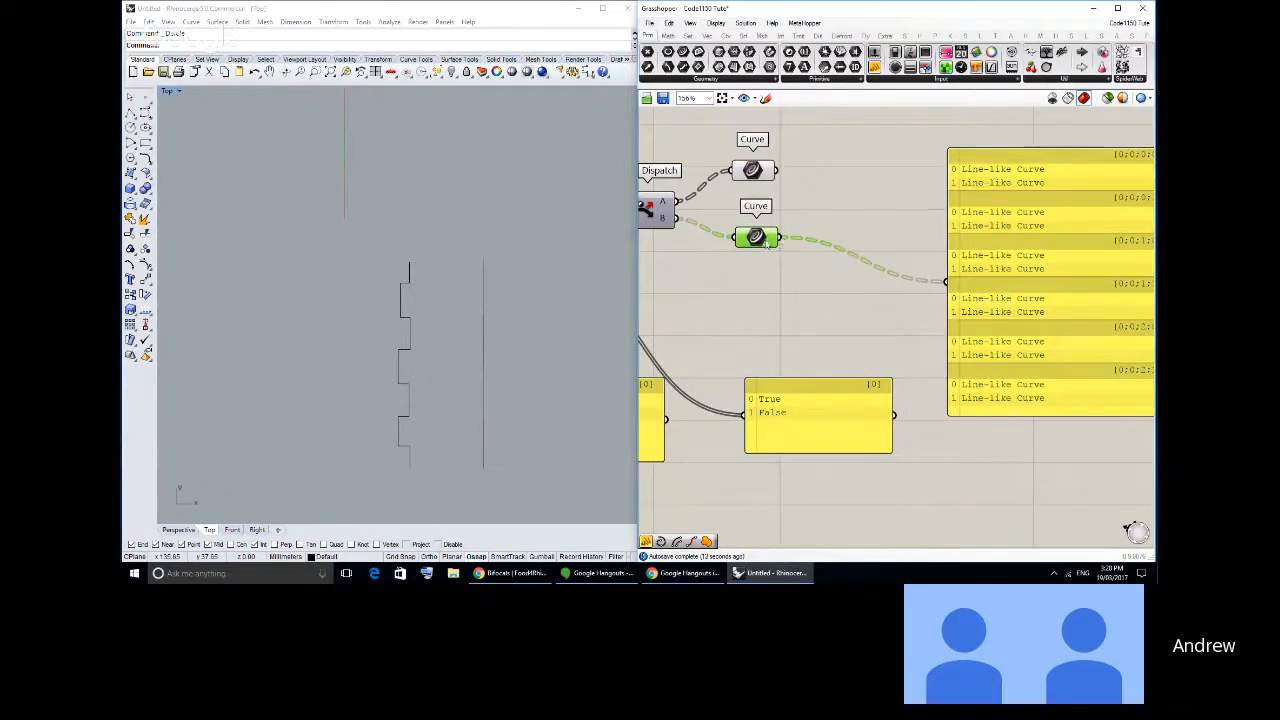
right_drag(731, 247, 868, 245)
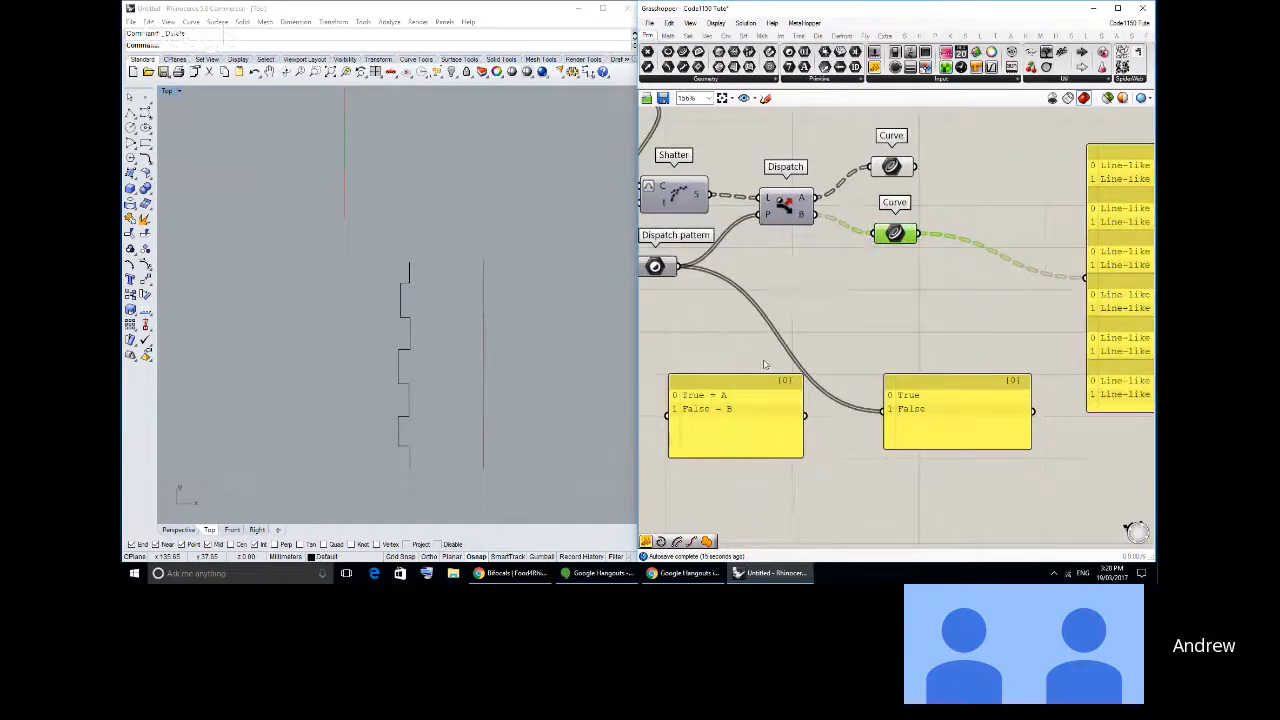
- Nudge the True/False note panel and open the multiple Boolean values of the Dispatch pattern parameter for editing
drag(722, 414, 724, 408)
right_click(652, 266)
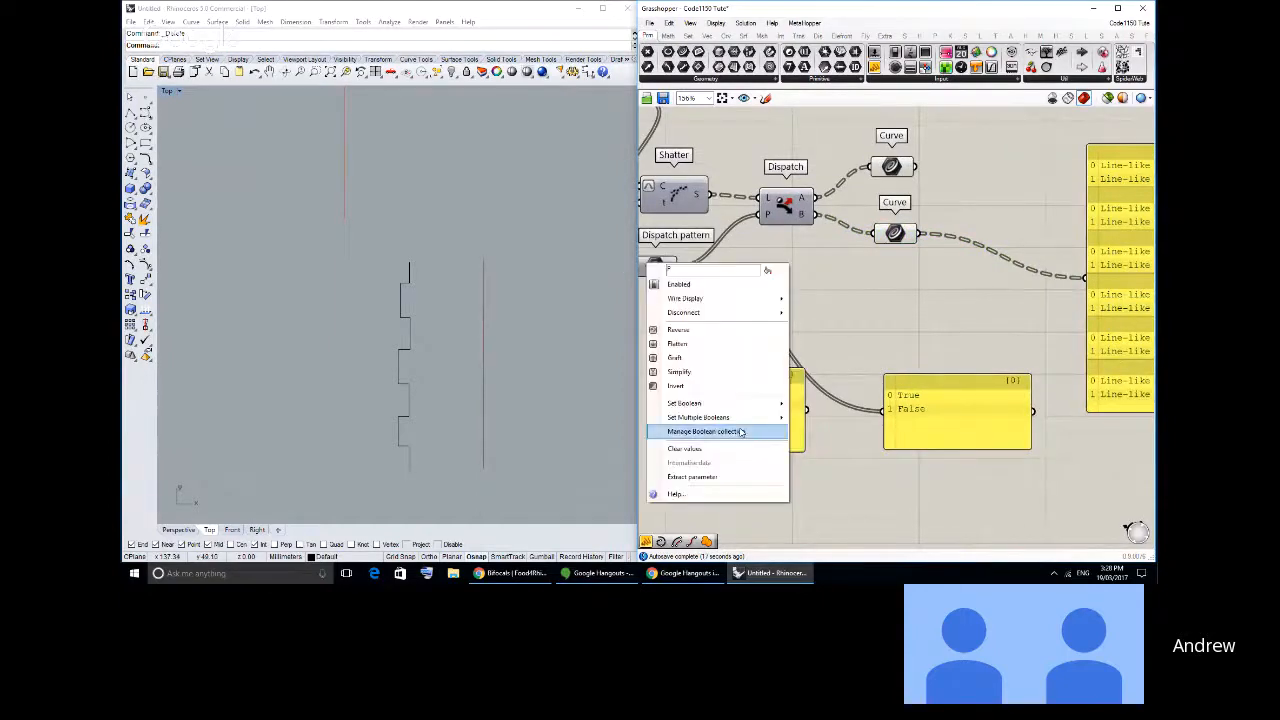
right_drag(652, 266, 728, 266)
right_click(728, 266)
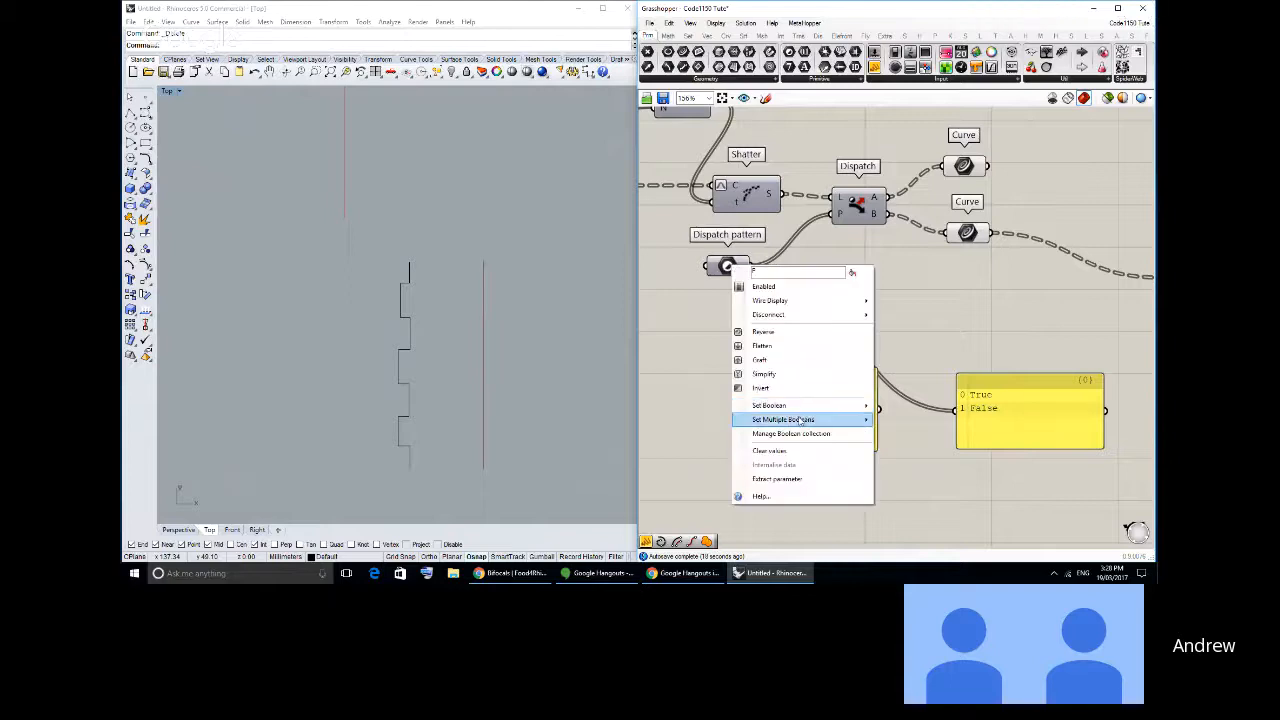
mouse_move(800, 420)
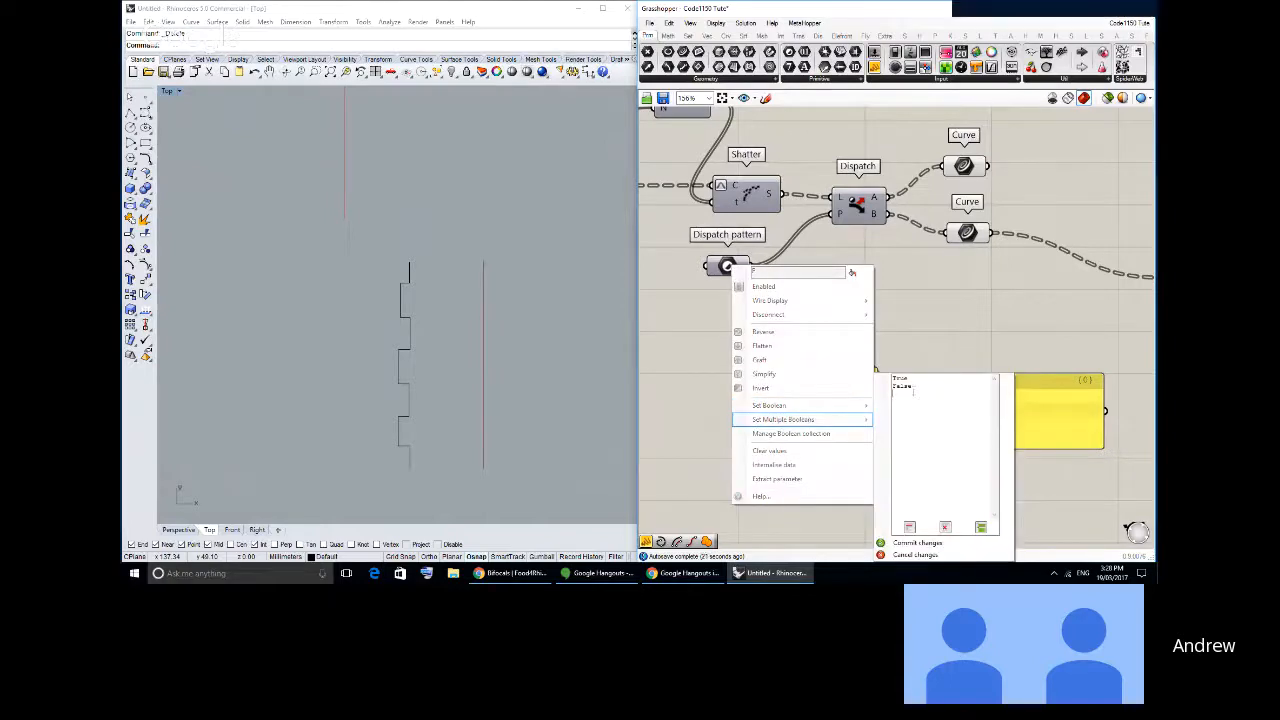
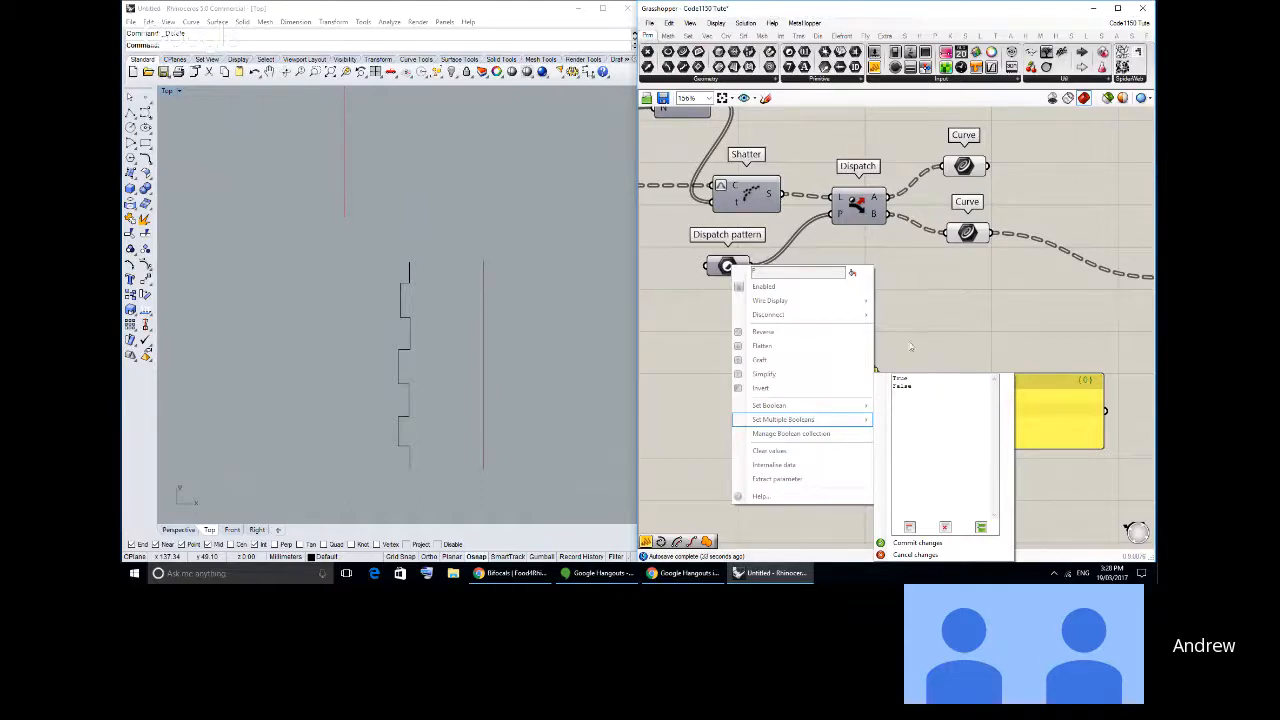
- Dismiss the multiple Boolean editor and move the Dispatch pattern parameter slightly closer to Dispatch
click(903, 340)
drag(725, 264, 735, 272)
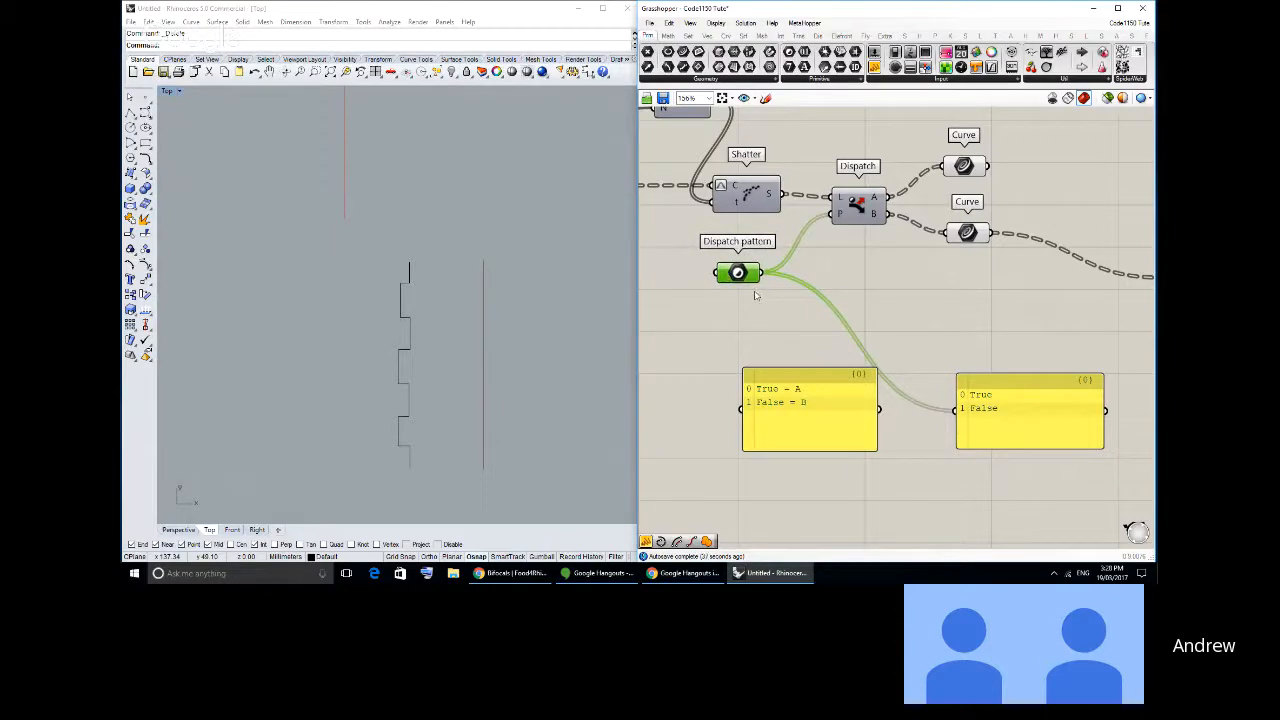
click(755, 296)
right_drag(789, 284, 751, 298)
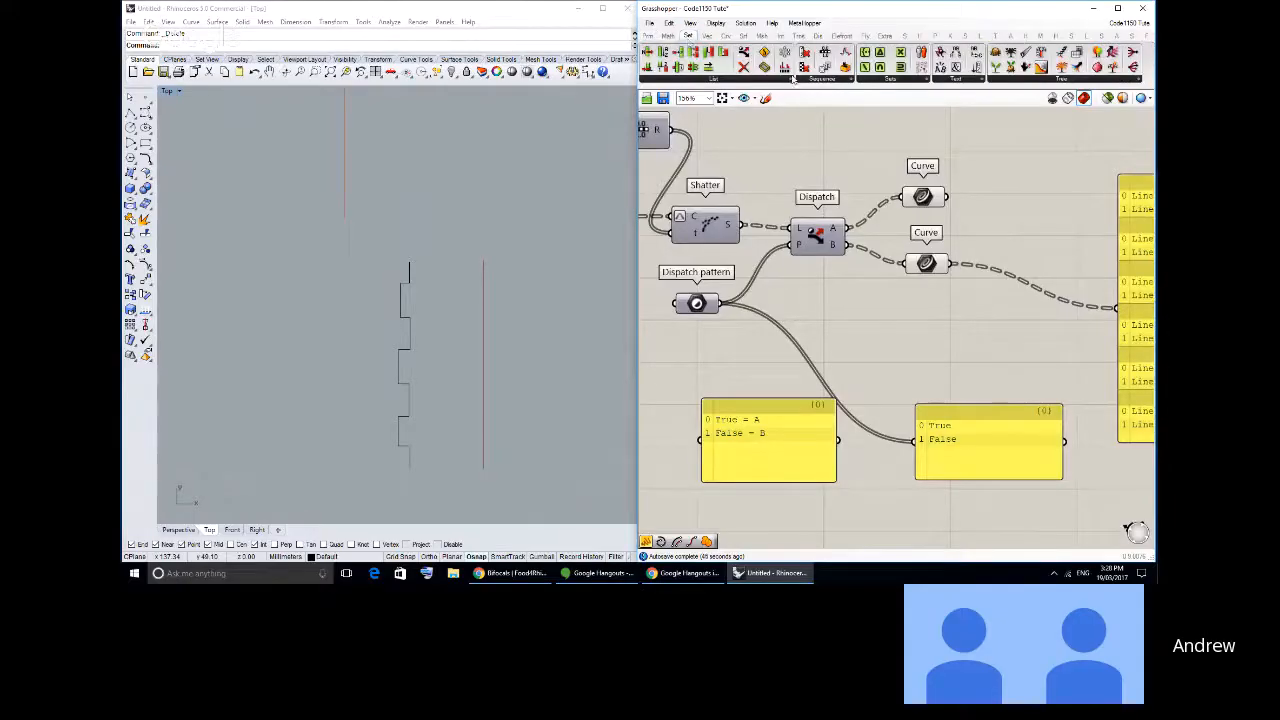
- Place Sift Pattern and Clean Tree components side by side below Dispatch, wiring Sift Pattern's output 0 into Clean Tree's T input
drag(766, 68, 838, 292)
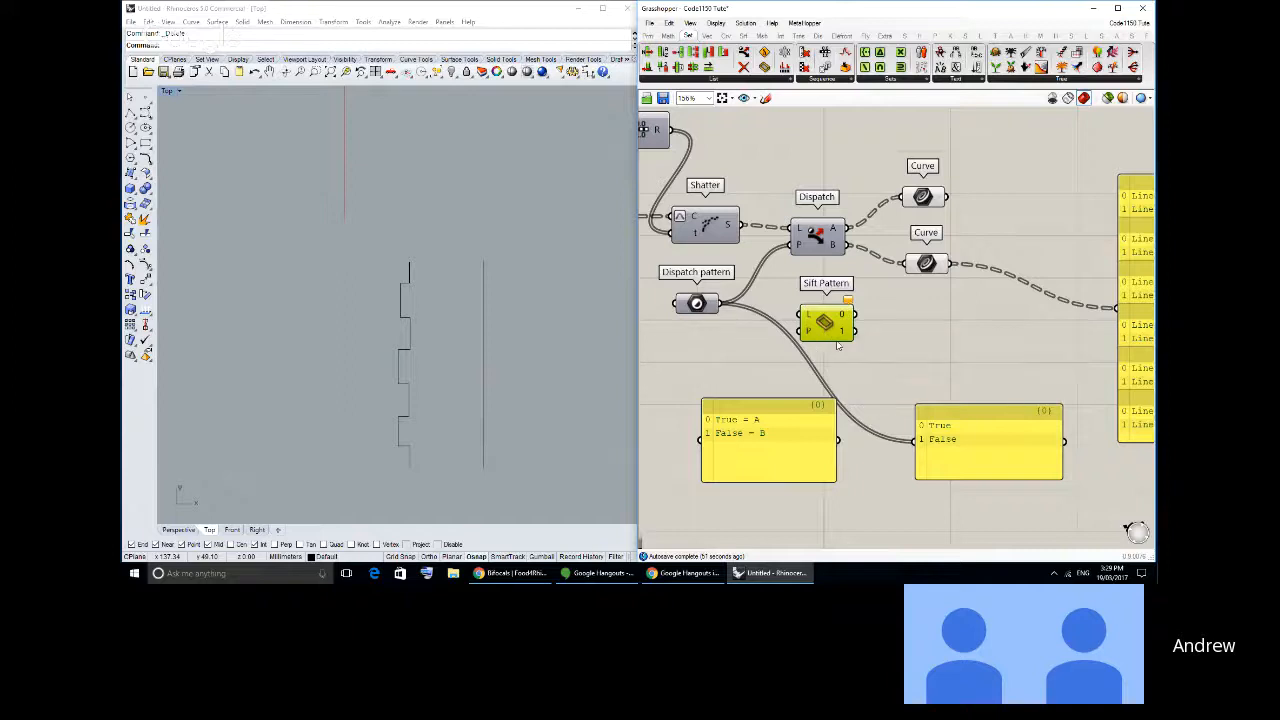
right_drag(838, 345, 788, 317)
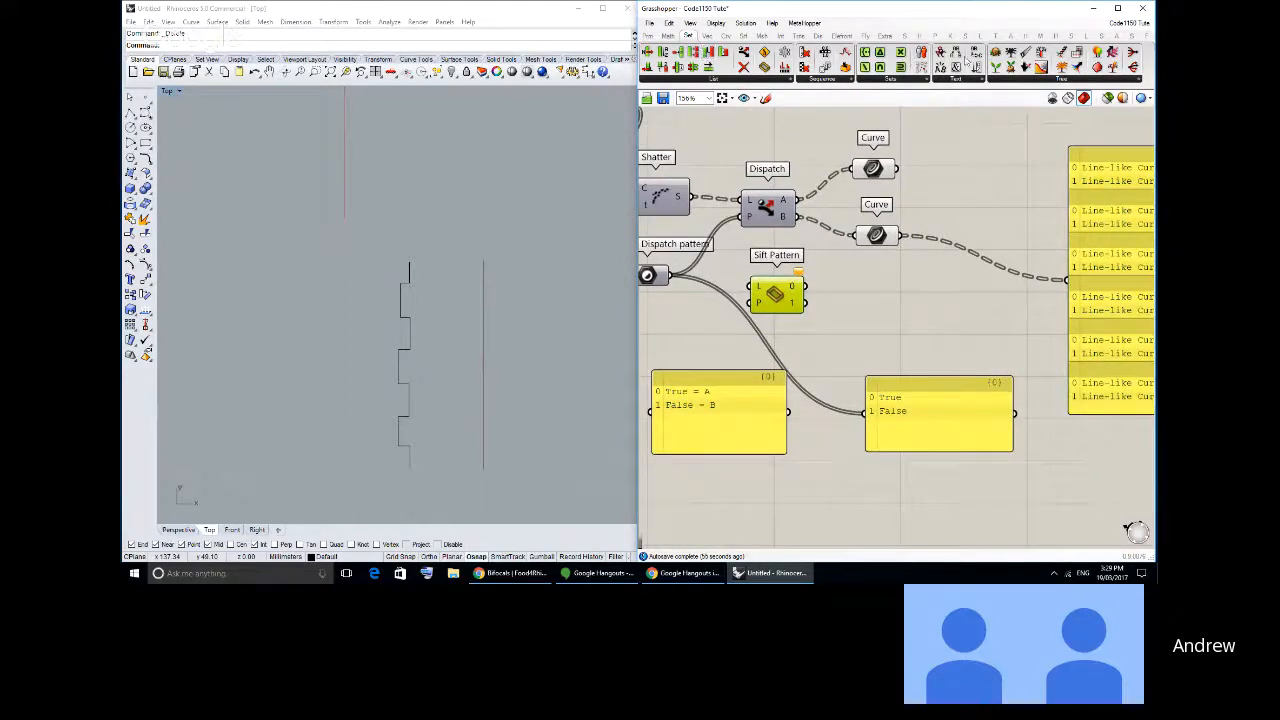
click(1024, 56)
click(872, 287)
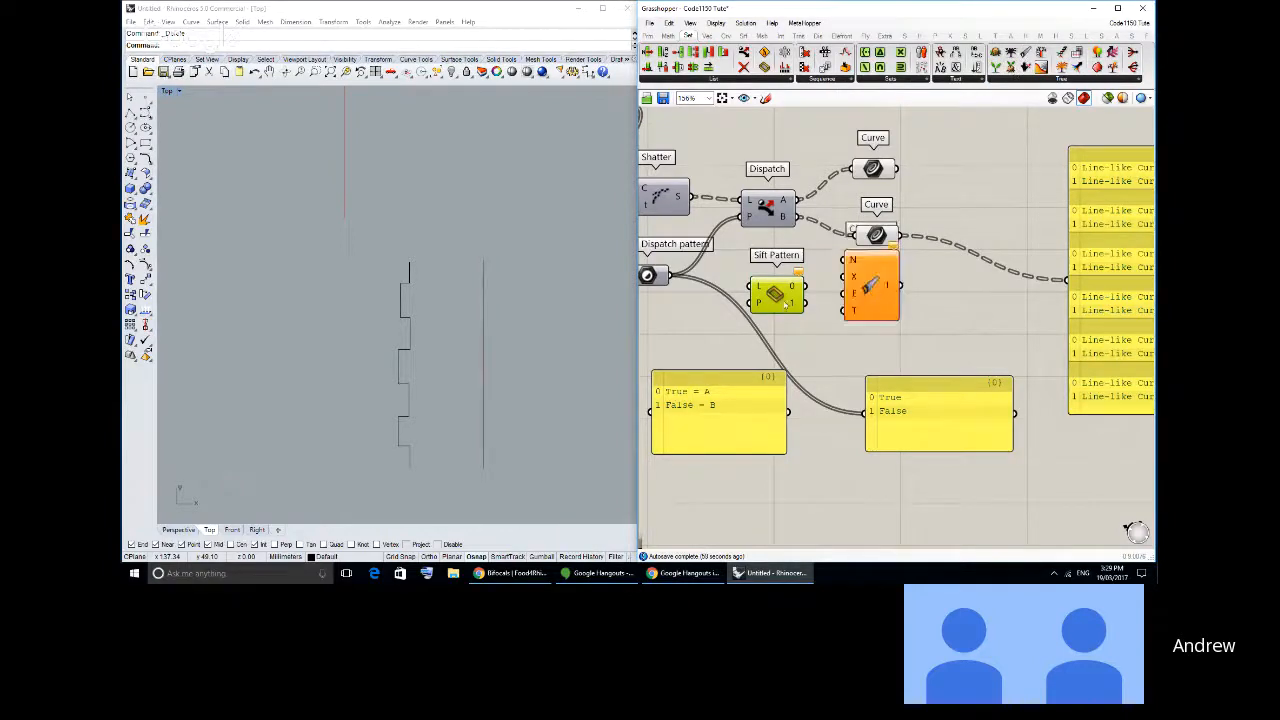
drag(786, 305, 783, 319)
drag(871, 307, 865, 336)
drag(780, 307, 776, 321)
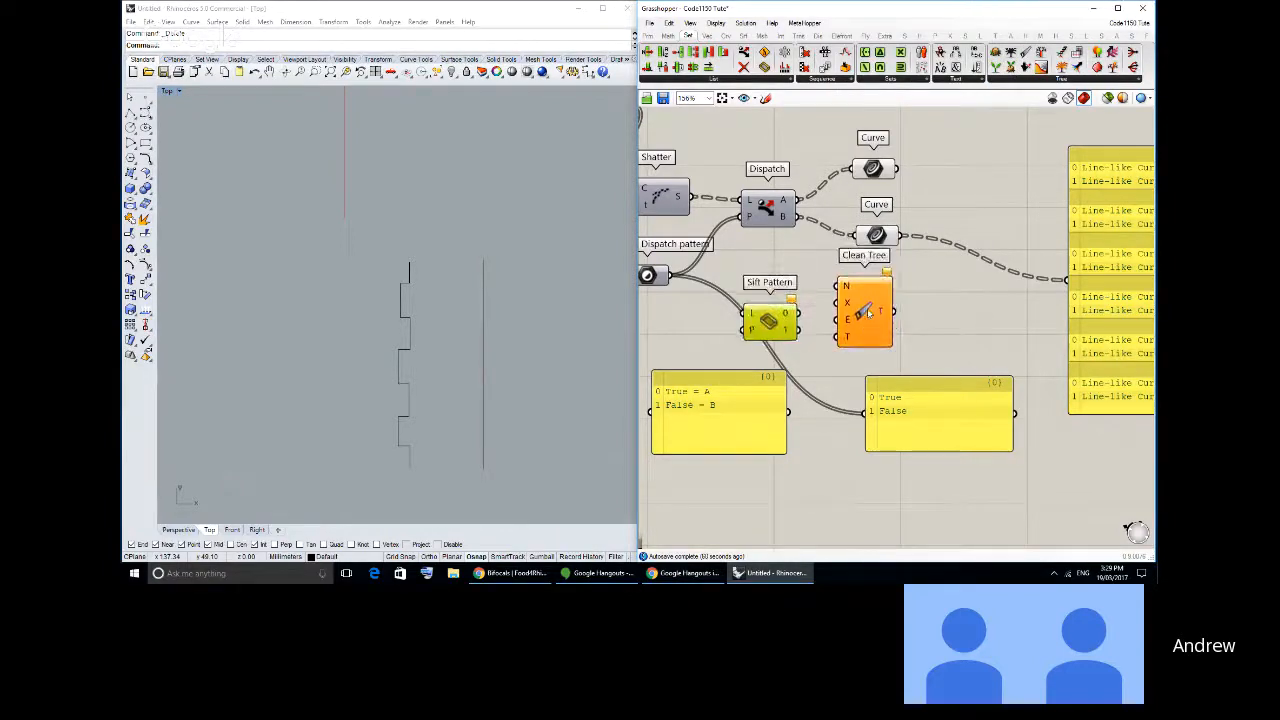
drag(868, 313, 874, 308)
mouse_move(765, 318)
mouse_down()
mouse_move(765, 329)
mouse_move(843, 331)
mouse_move(826, 355)
mouse_move(940, 346)
mouse_move(784, 332)
mouse_up()
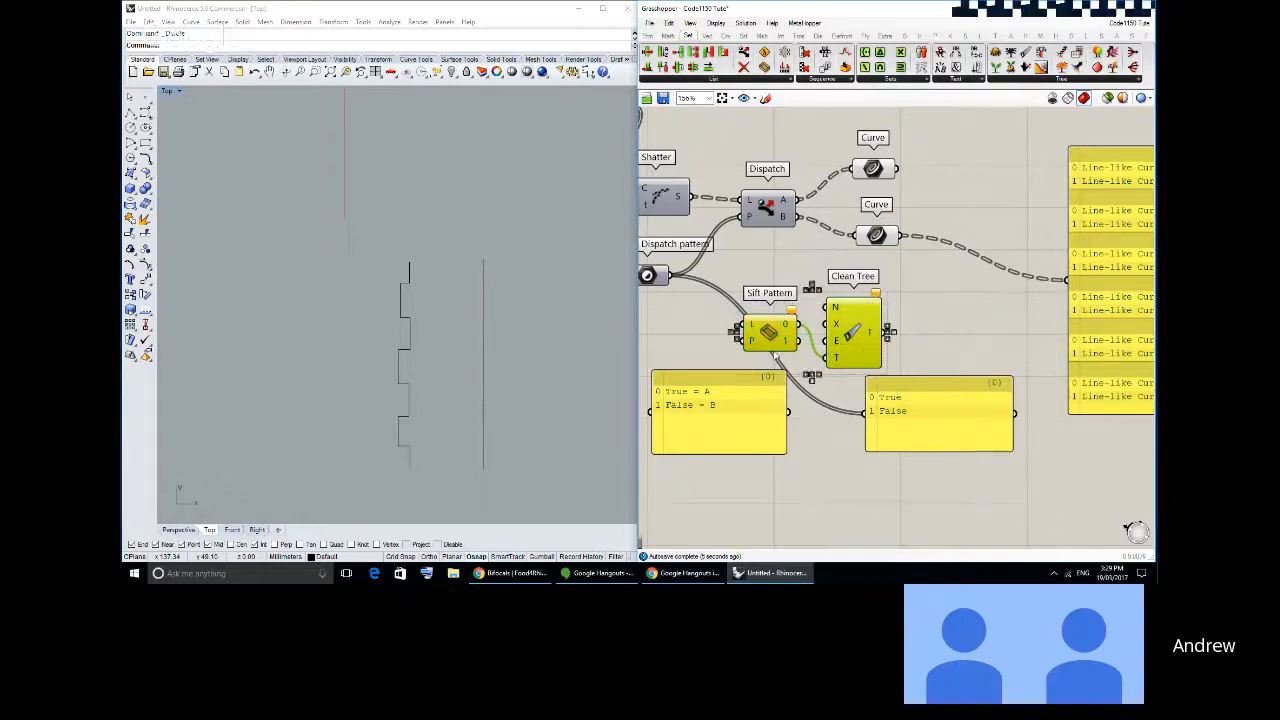
- Add three more outputs, 2, 3 and 4, to the Sift Pattern component
scroll(773, 355, up, 5)
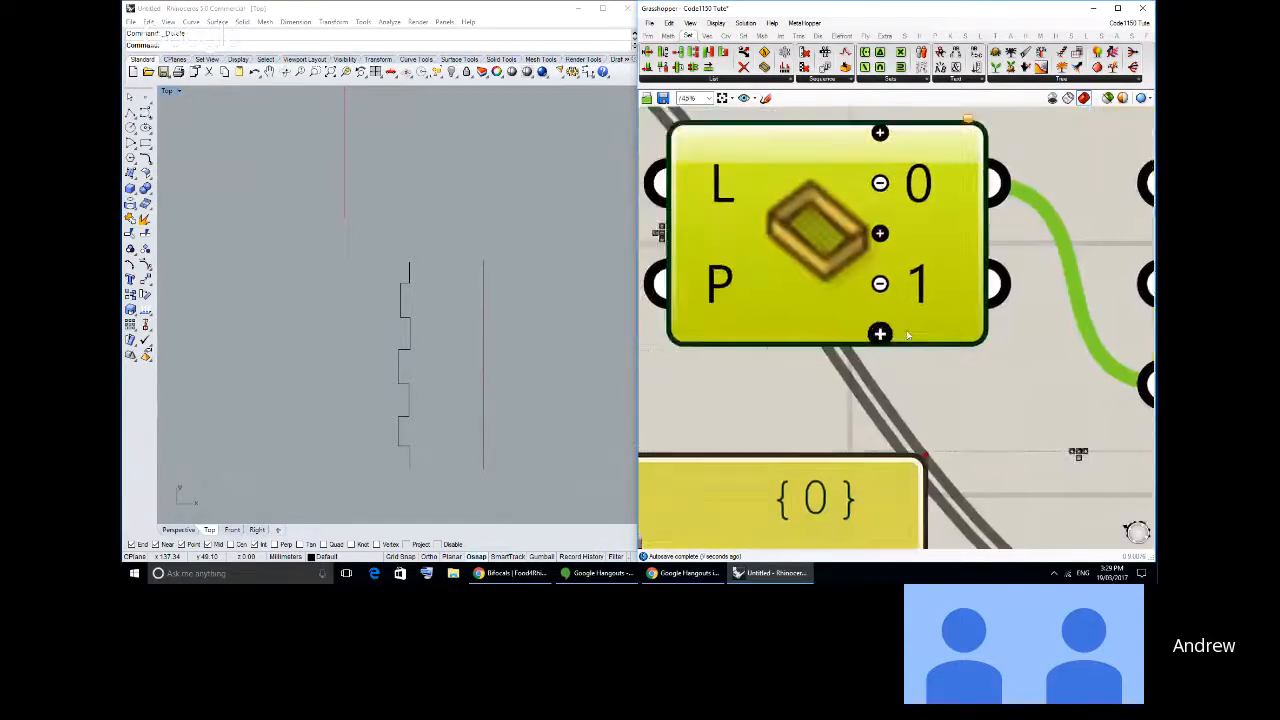
scroll(908, 336, down, 2)
click(891, 333)
click(891, 365)
click(890, 397)
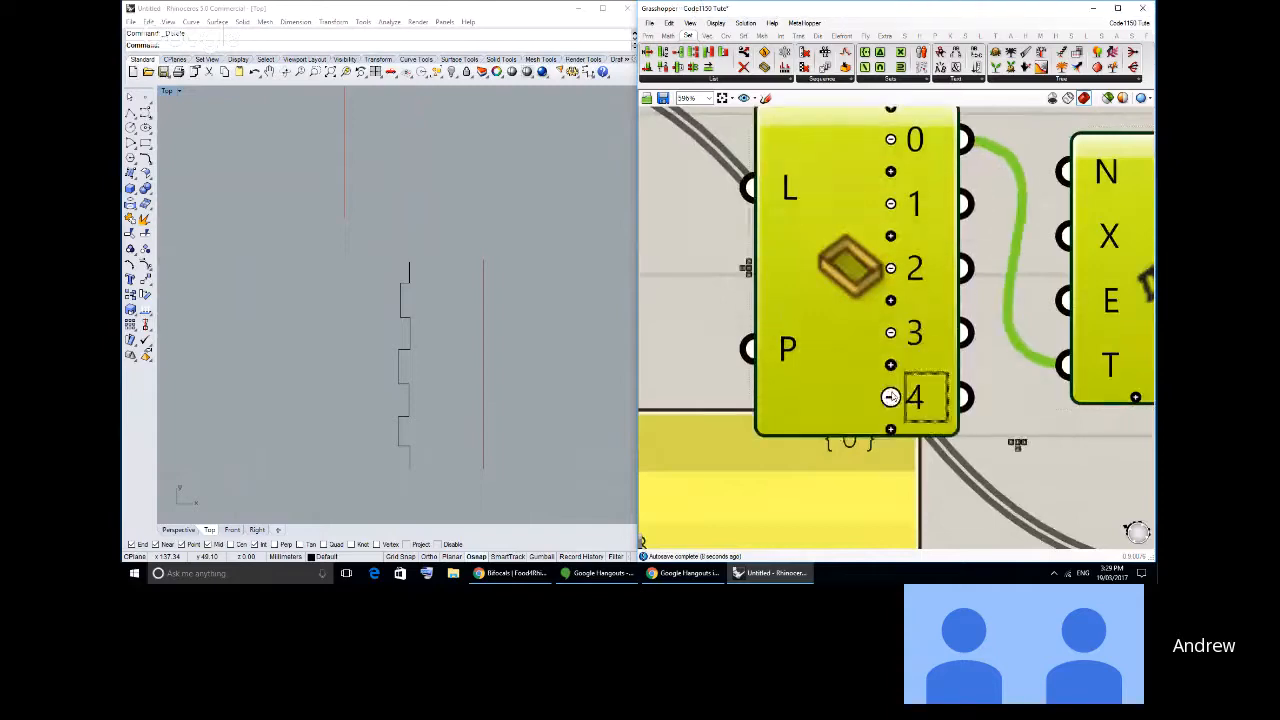
scroll(890, 397, down, 3)
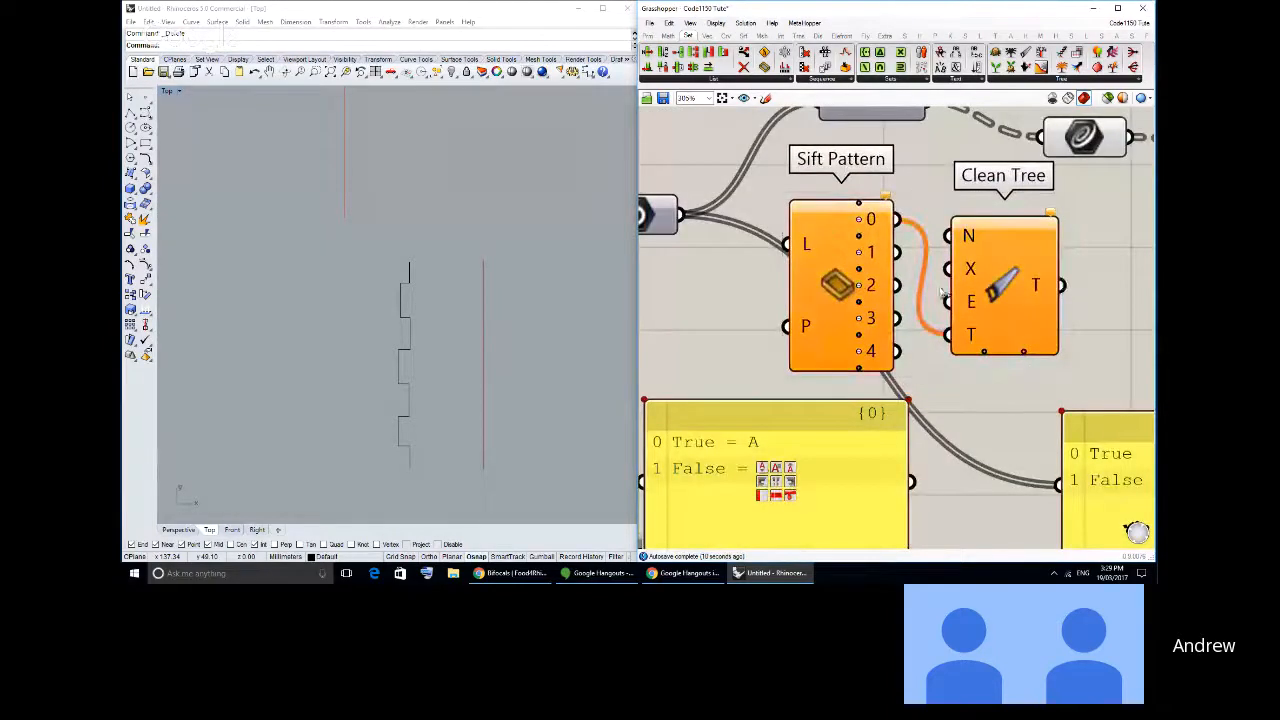
- Delete the Sift Pattern and Clean Tree components
scroll(942, 293, down, 4)
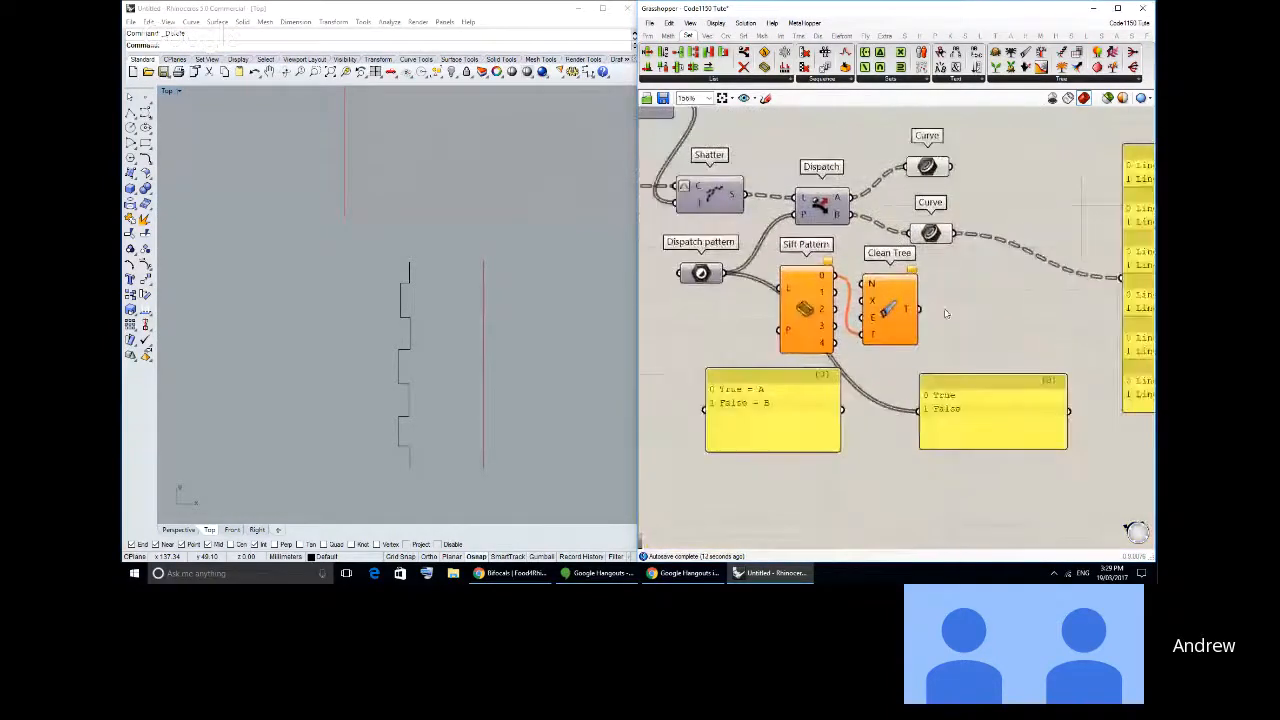
drag(944, 313, 818, 282)
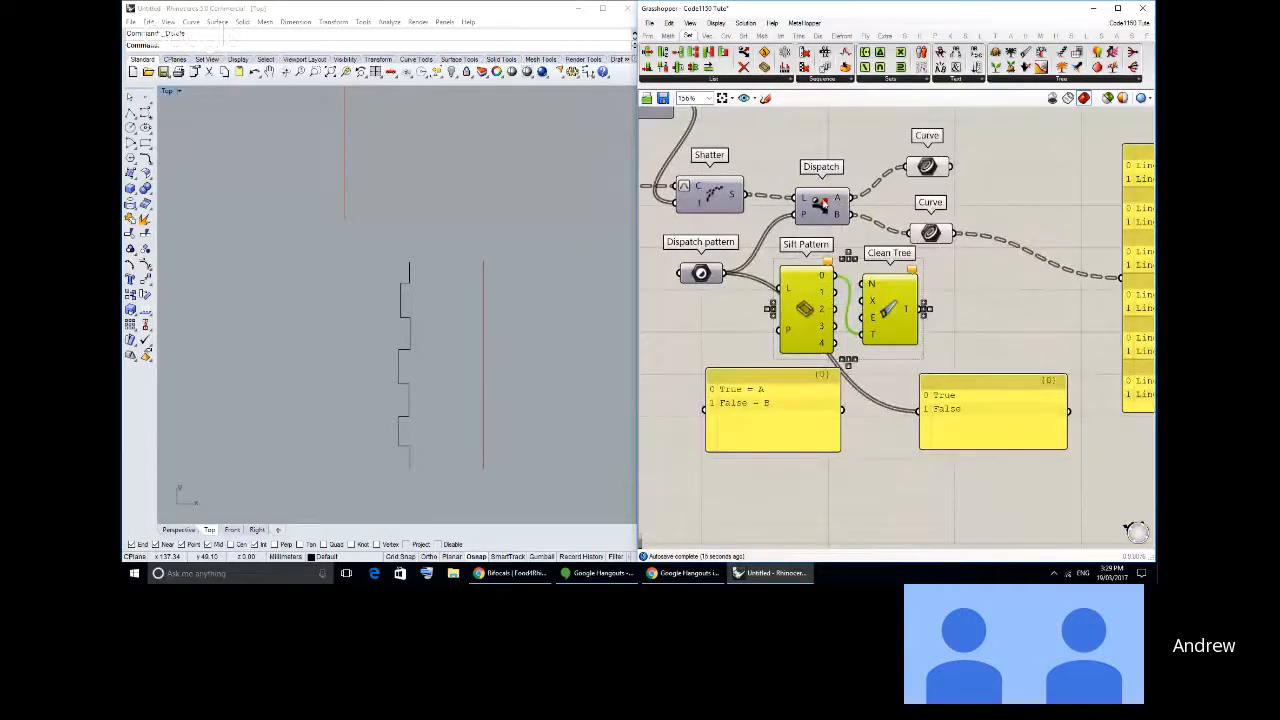
key(Delete)
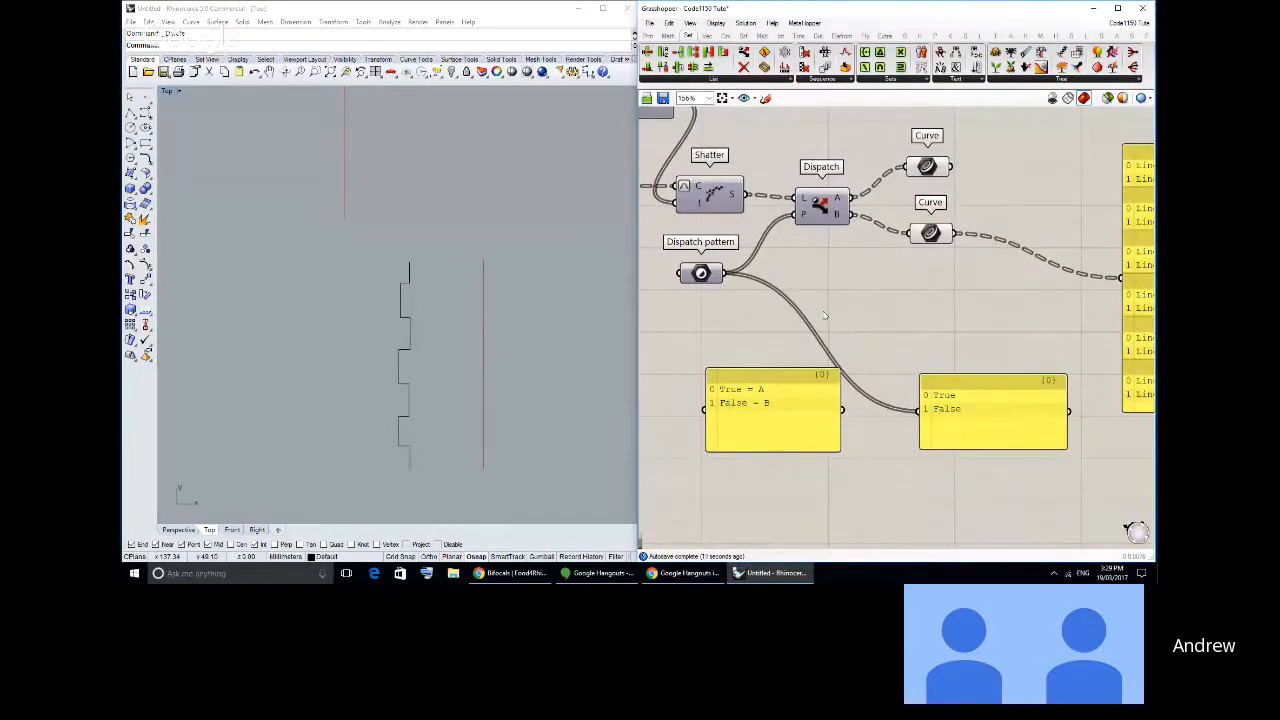
- Move the True = A / False = B note panel slightly away from the pattern panel
drag(806, 414, 793, 413)
click(826, 317)
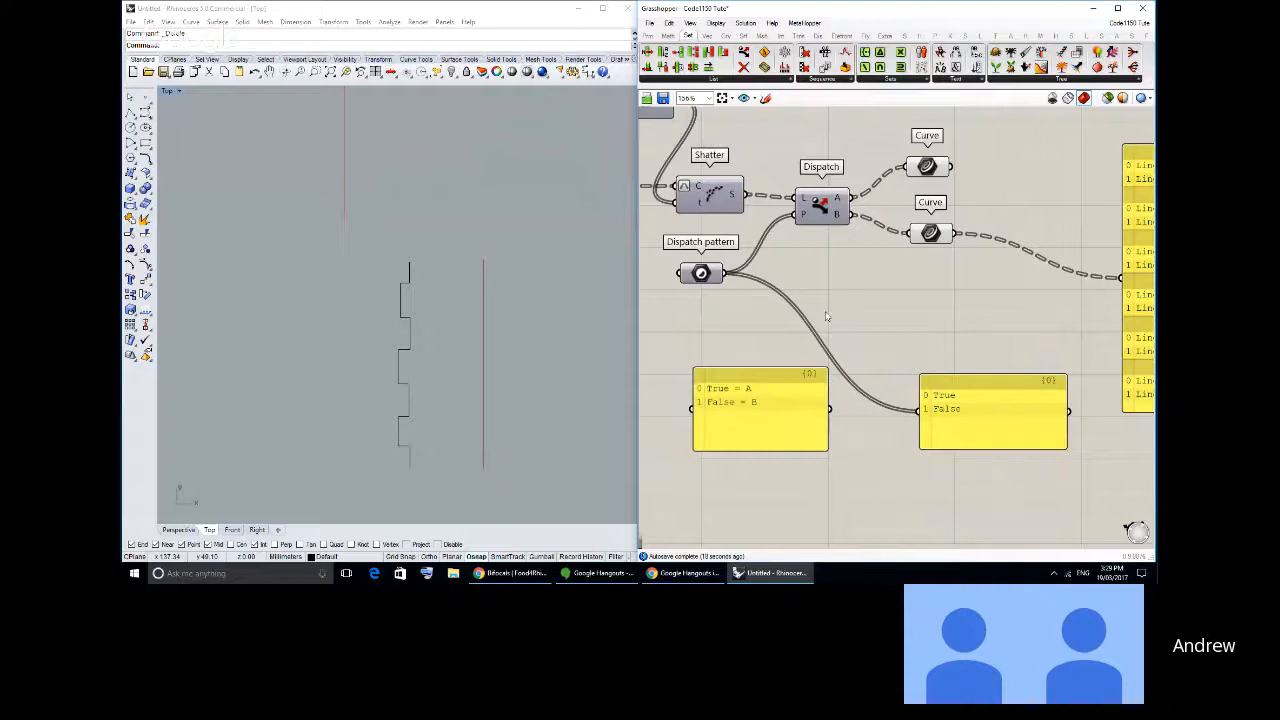
right_drag(864, 298, 811, 333)
scroll(827, 329, down, 1)
right_drag(908, 318, 855, 320)
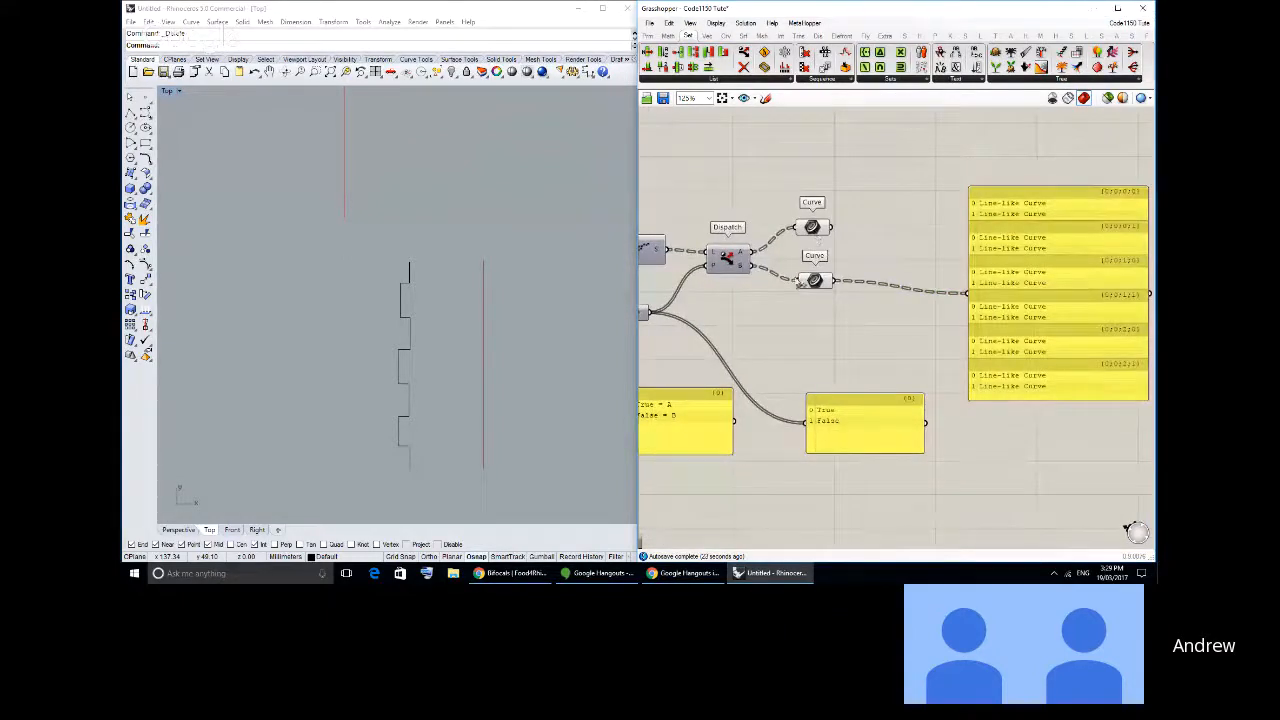
scroll(483, 287, up, 1)
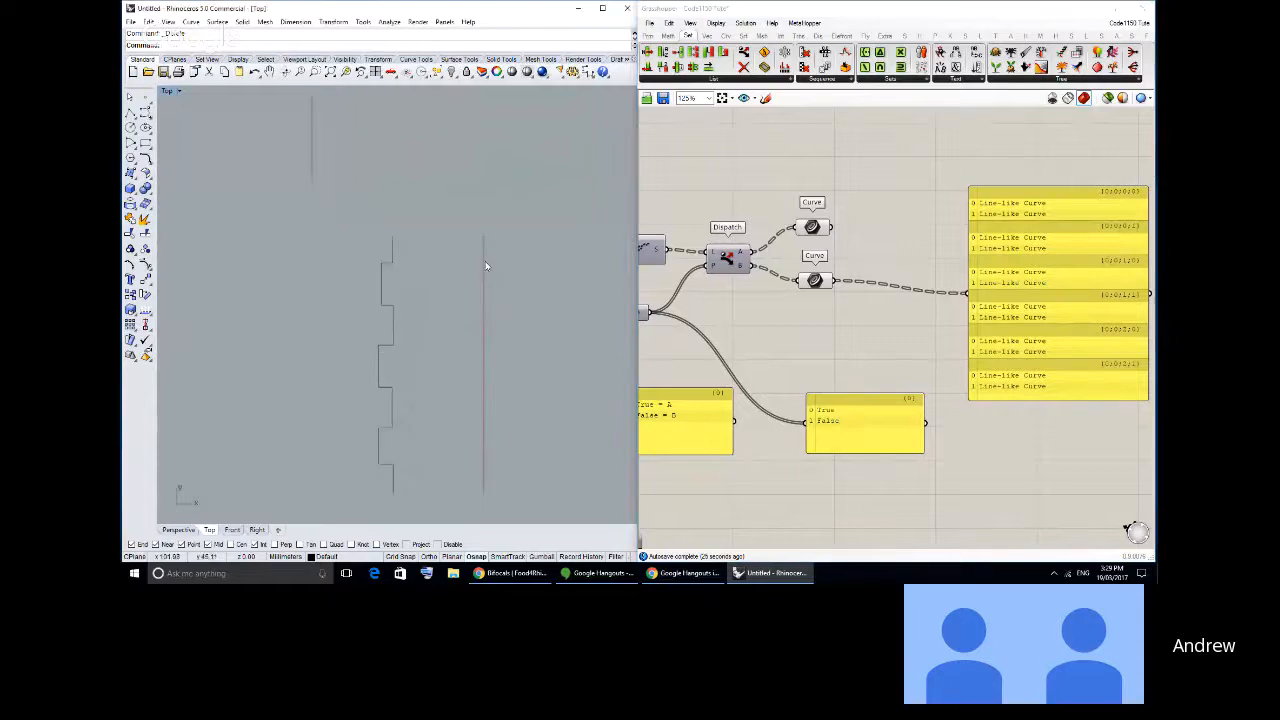
- Highlight the segments of Dispatch's A and B Curve parameters in turn, moving the two parameters farther apart
click(812, 227)
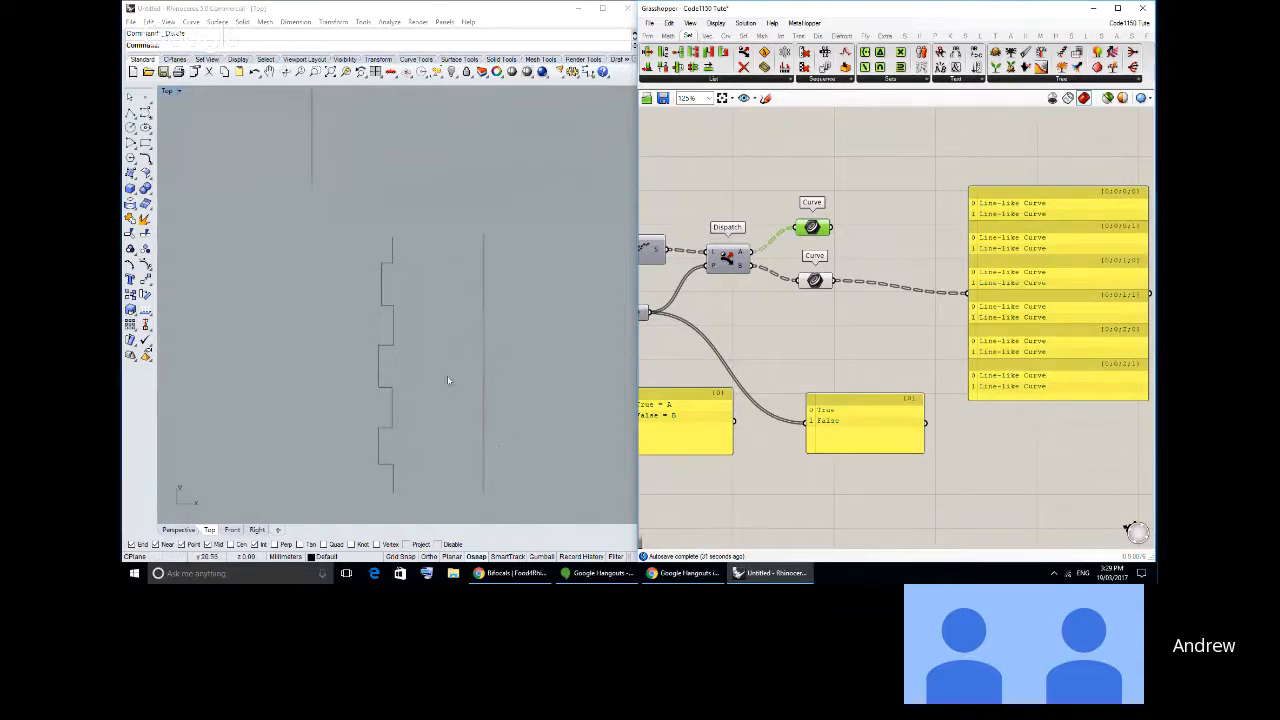
click(821, 304)
drag(812, 227, 817, 197)
drag(813, 279, 814, 297)
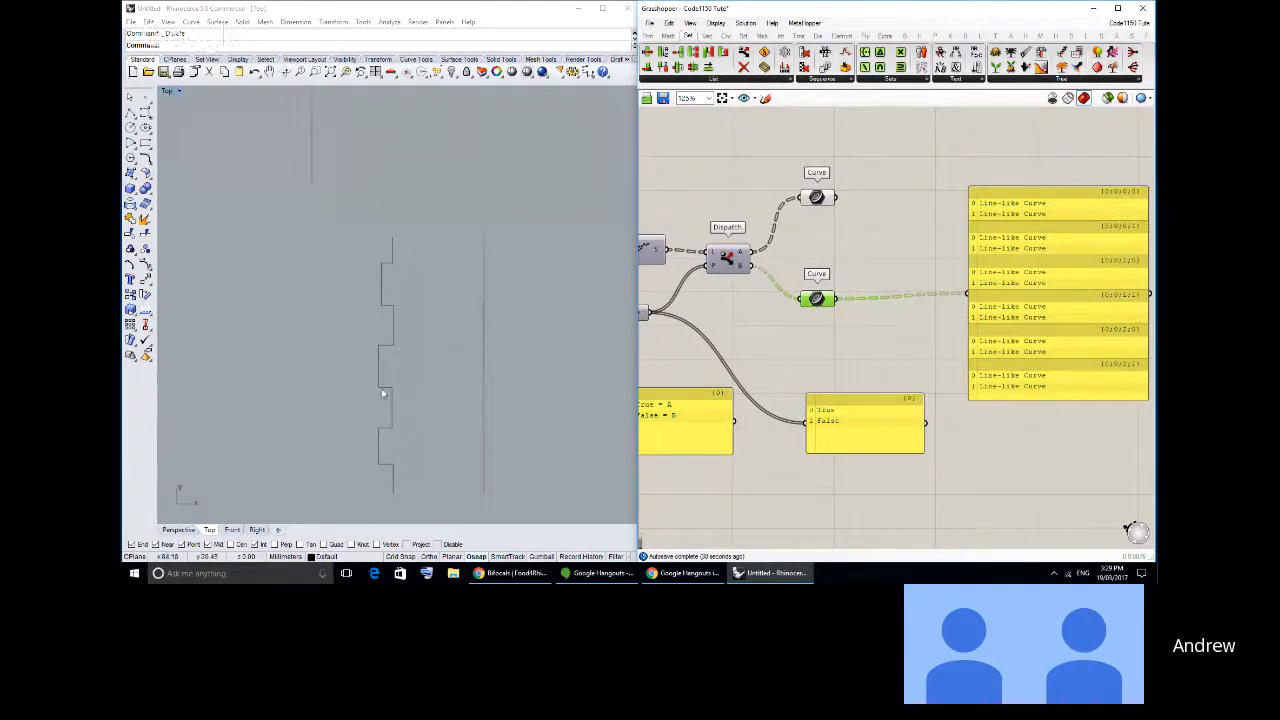
scroll(380, 390, down, 6)
right_drag(345, 388, 466, 346)
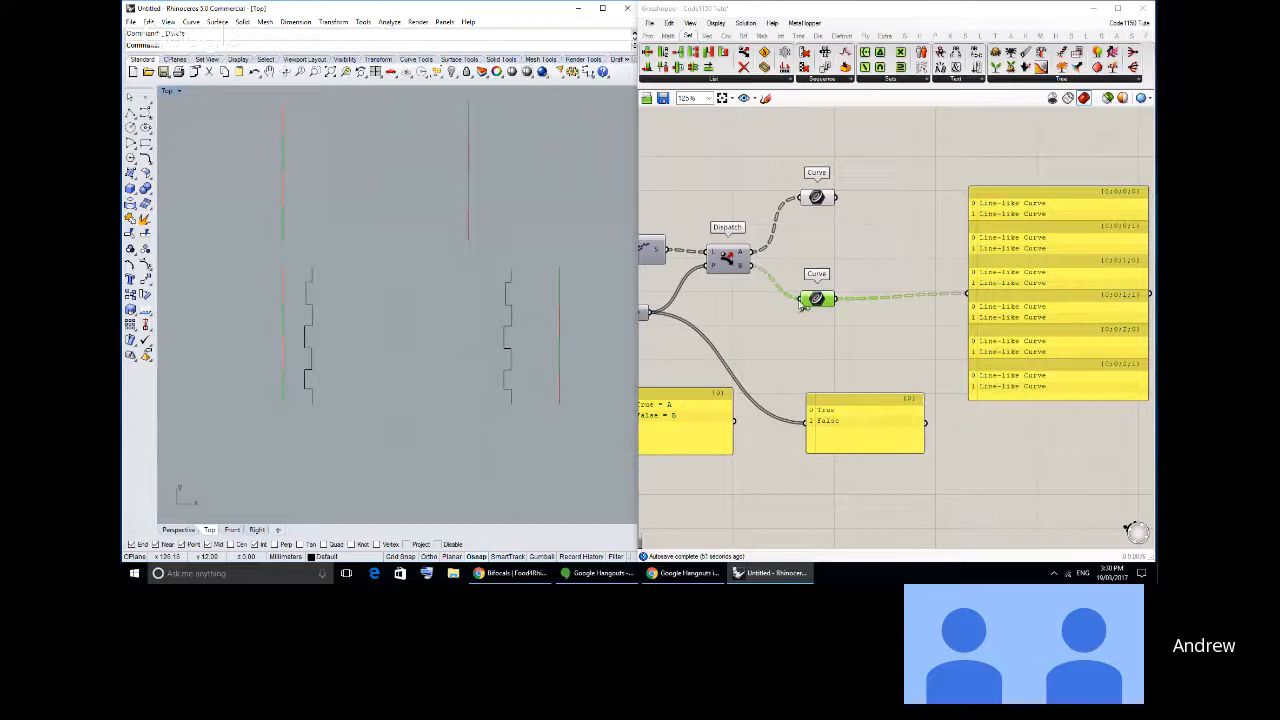
- Line up the curve list panel with the B output's Curve parameter and review the definition from Rectangle to Dispatch
right_drag(821, 327, 814, 289)
drag(1000, 275, 1011, 280)
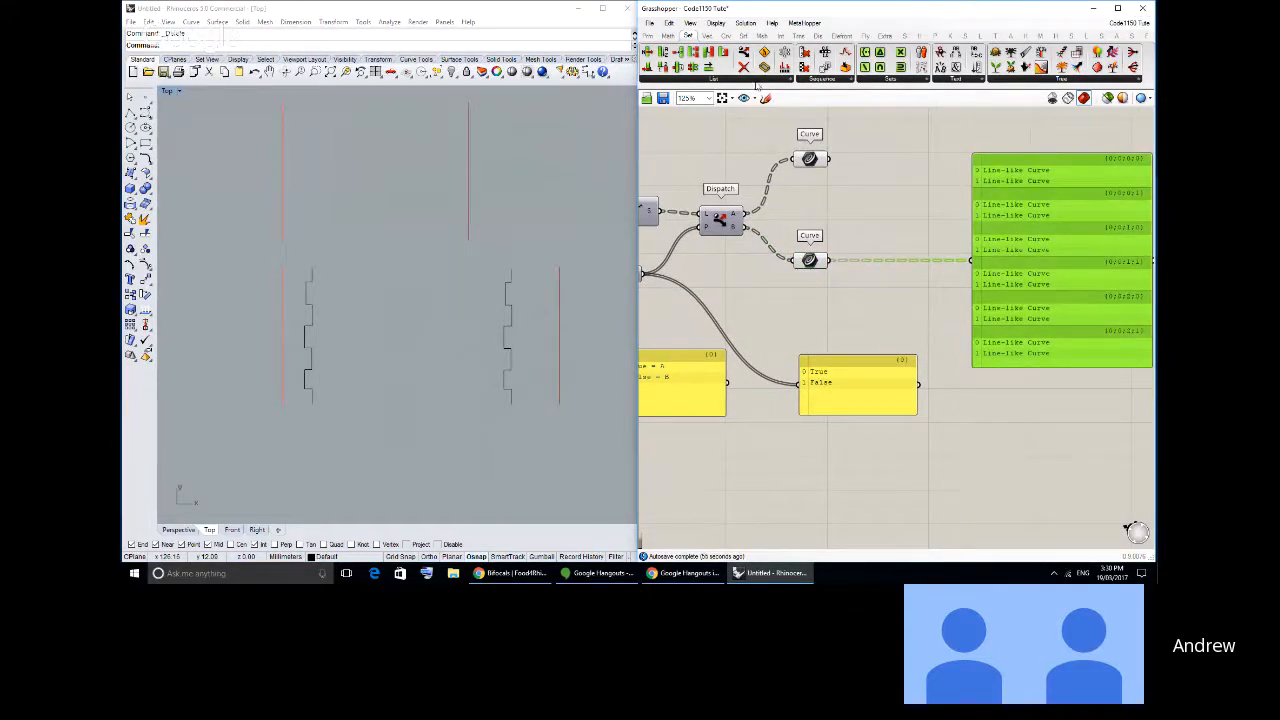
right_drag(738, 281, 1025, 278)
scroll(1025, 278, down, 2)
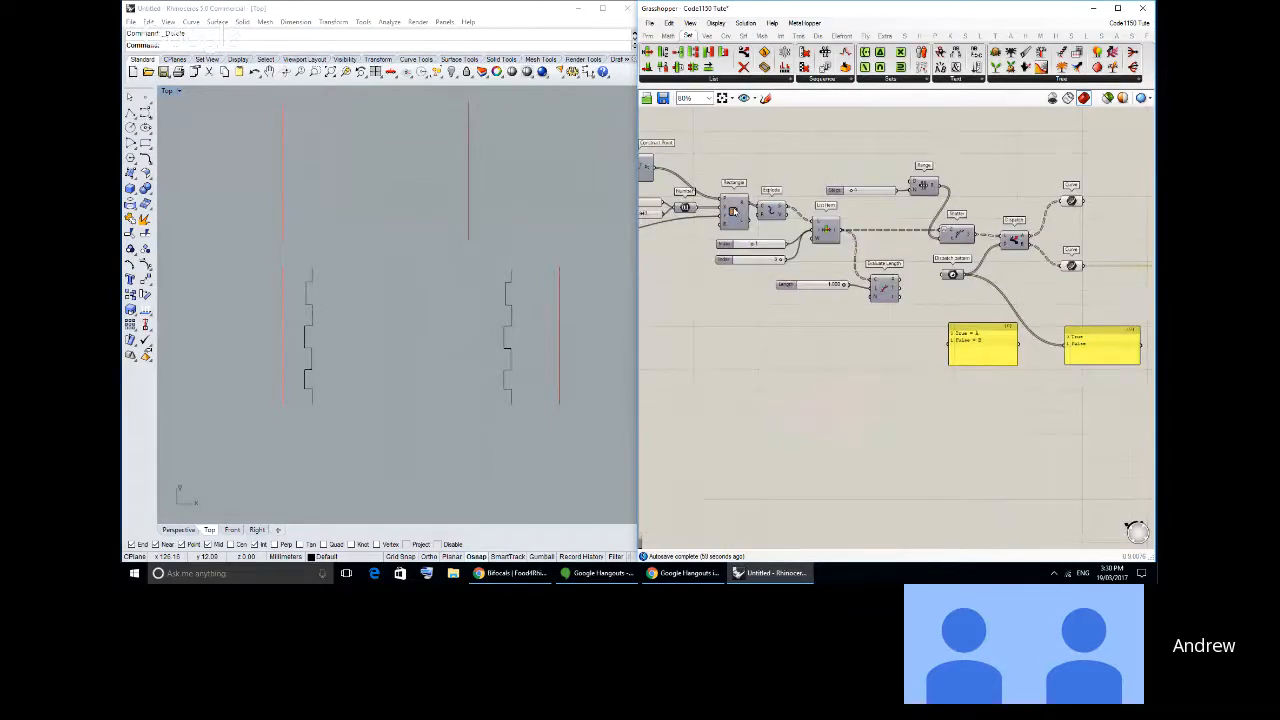
right_drag(787, 193, 824, 207)
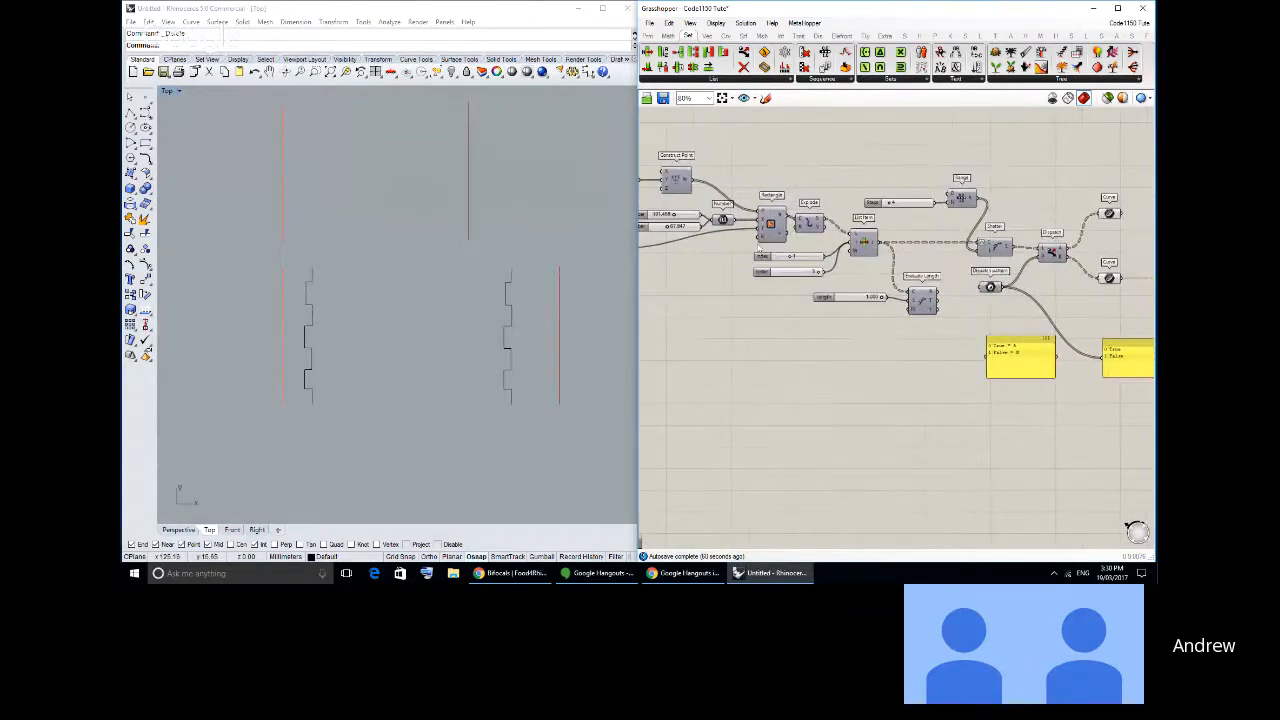
right_drag(992, 266, 893, 272)
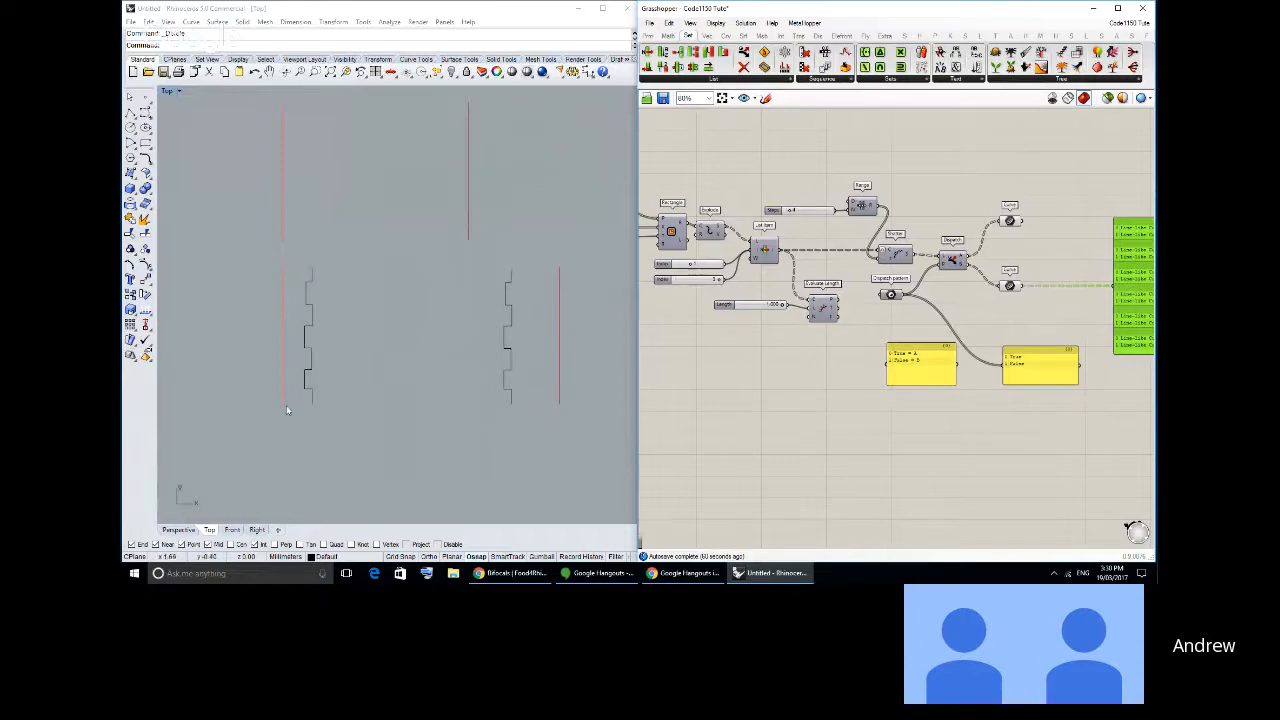
right_drag(988, 298, 899, 304)
right_drag(553, 408, 531, 406)
- Draw a small L-shaped polyline mark in Rhino beside the lower end of the right-hand rectangle edge
scroll(531, 406, up, 2)
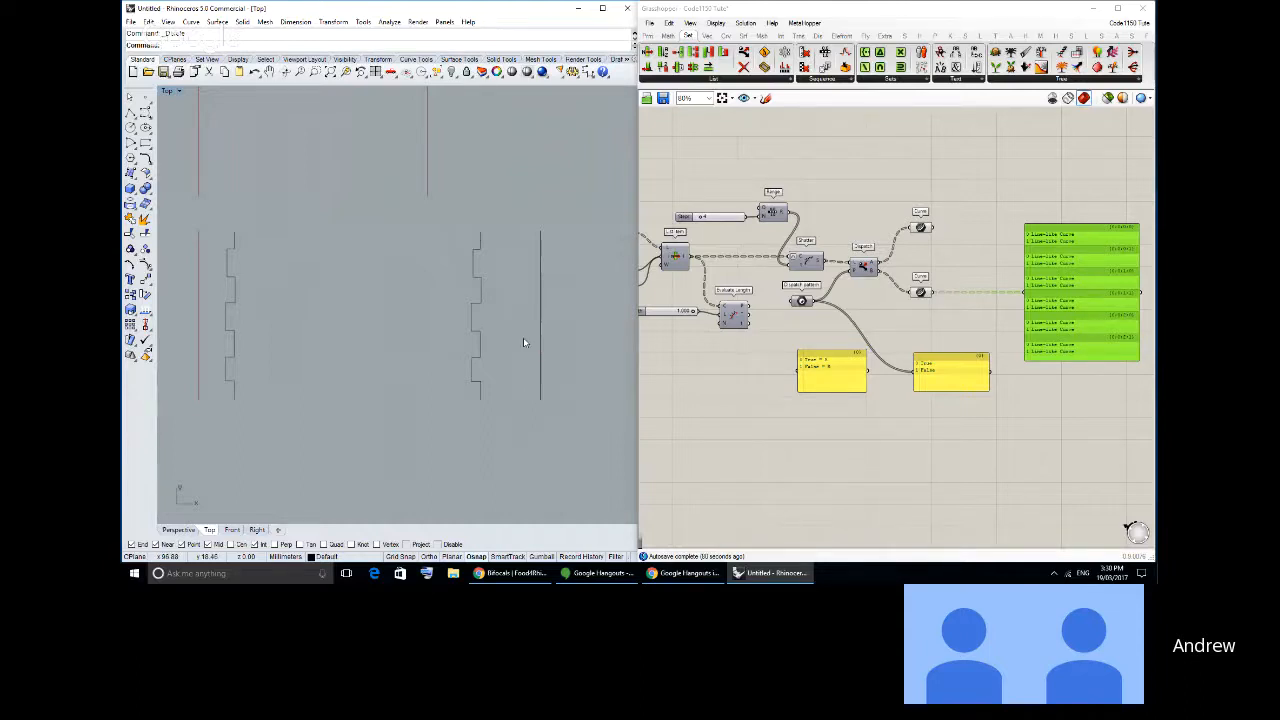
click(131, 114)
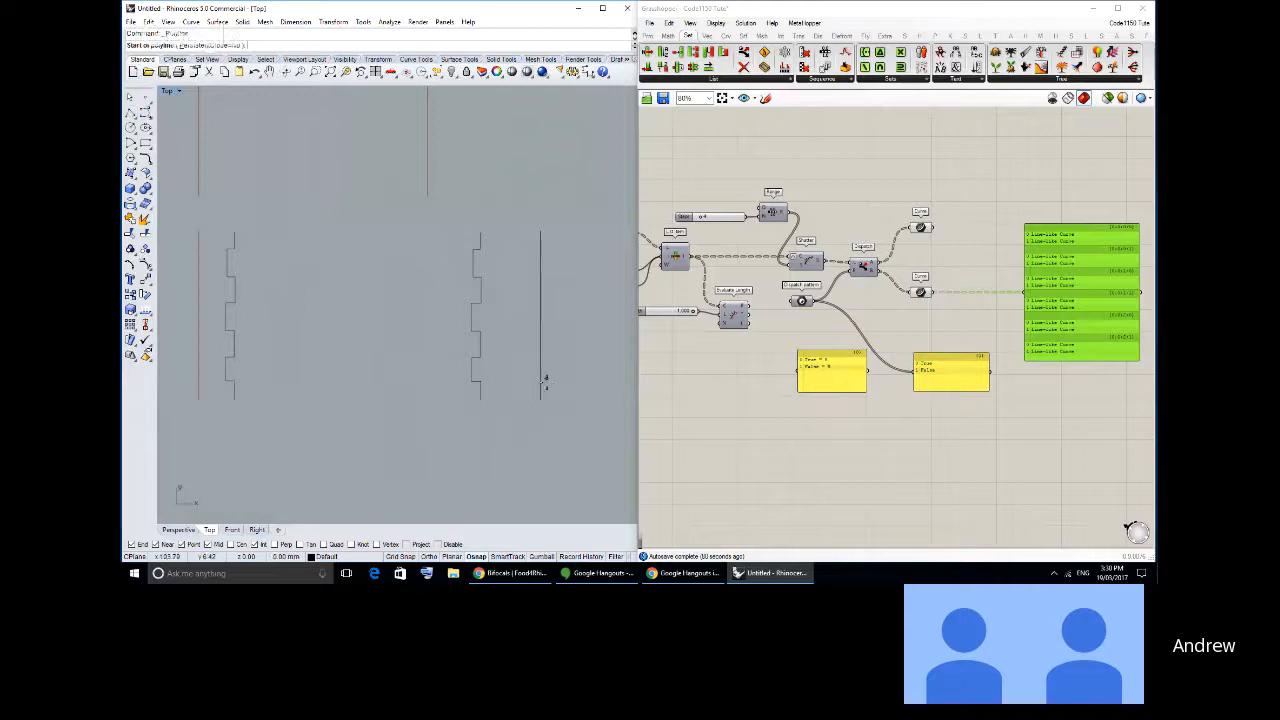
scroll(532, 385, up, 6)
click(527, 388)
click(527, 404)
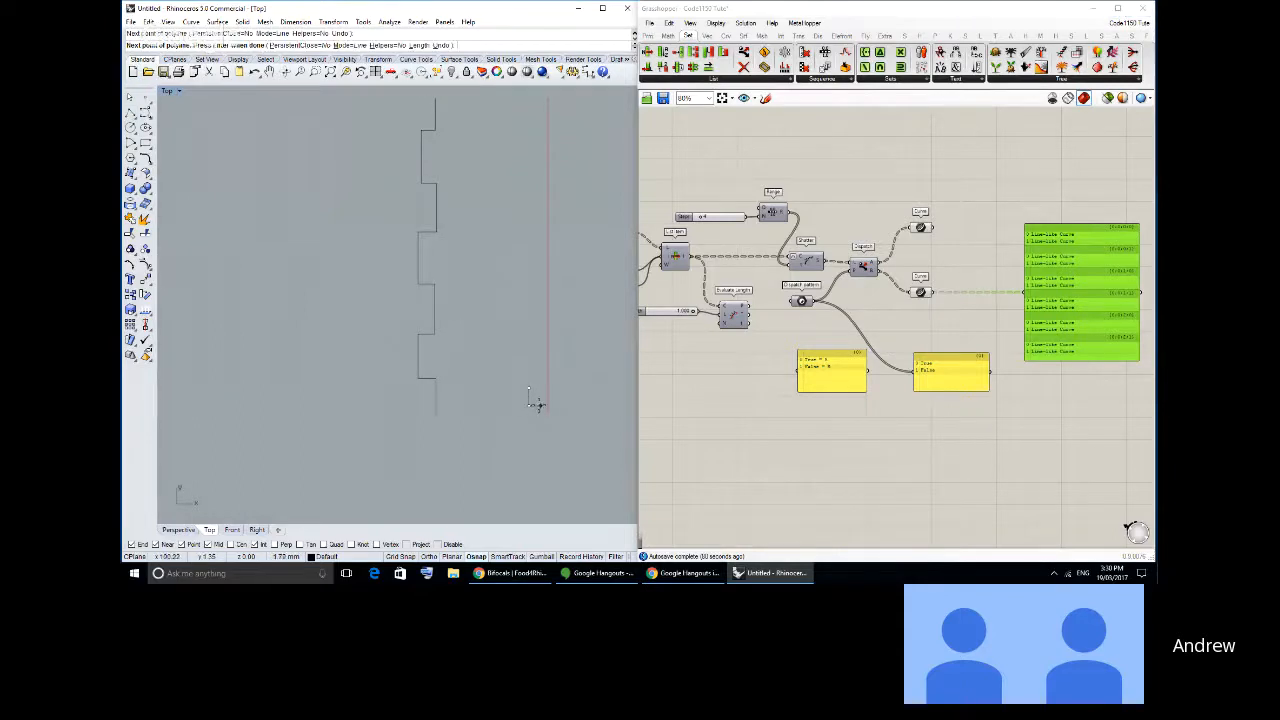
click(536, 404)
right_click(535, 404)
- Draw a polyline arrowhead pointing up at the upper end of the right-hand rectangle edge
scroll(534, 298, down, 2)
scroll(533, 299, down, 2)
right_drag(533, 299, 524, 354)
right_click(537, 201)
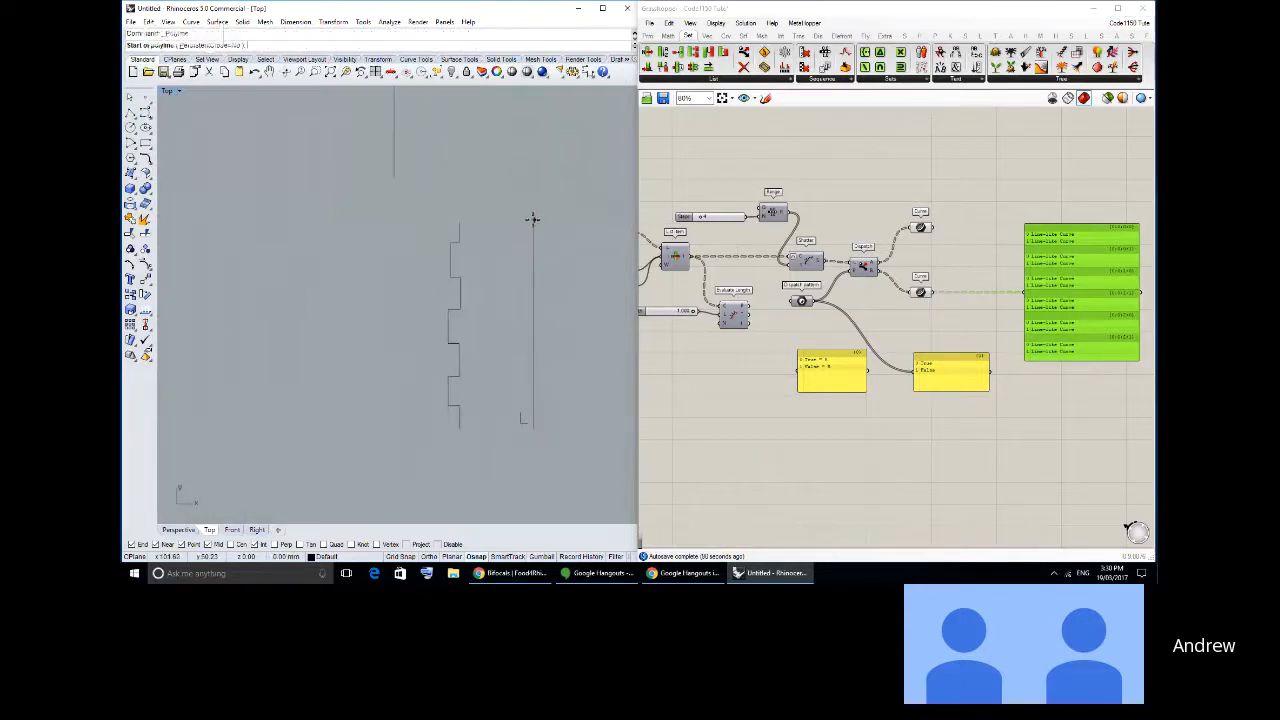
click(533, 219)
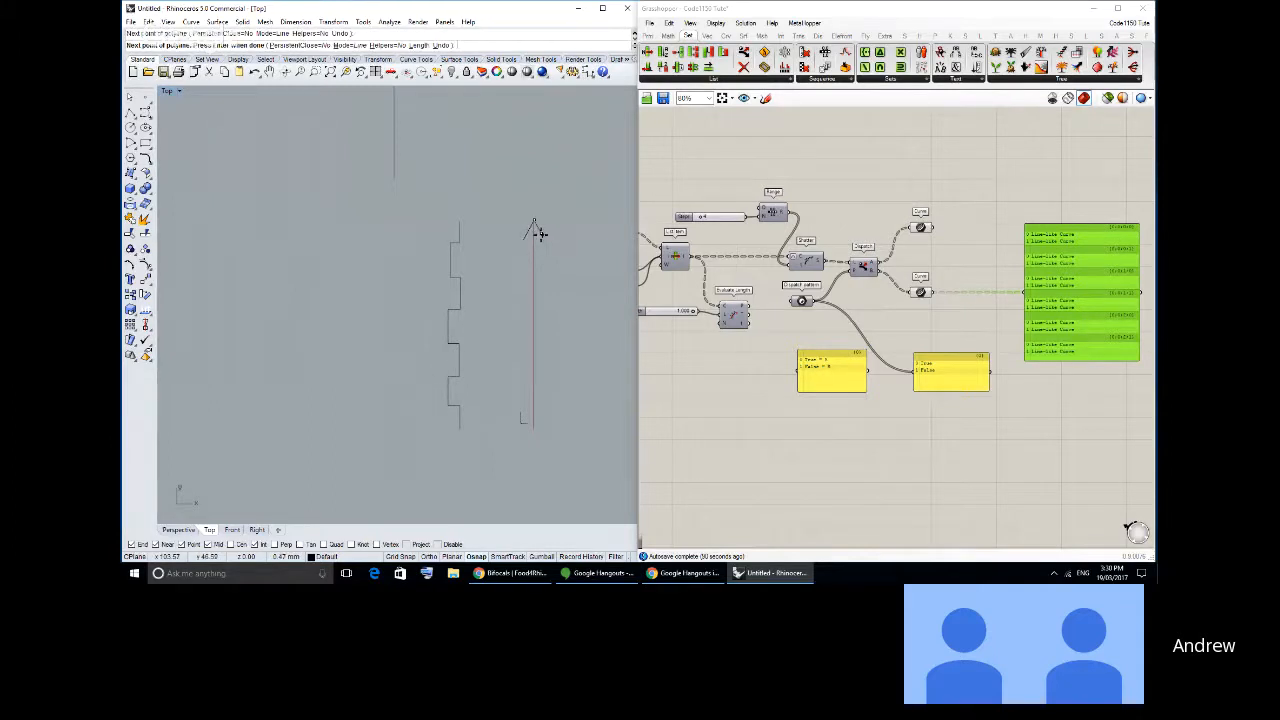
click(541, 237)
right_click(548, 337)
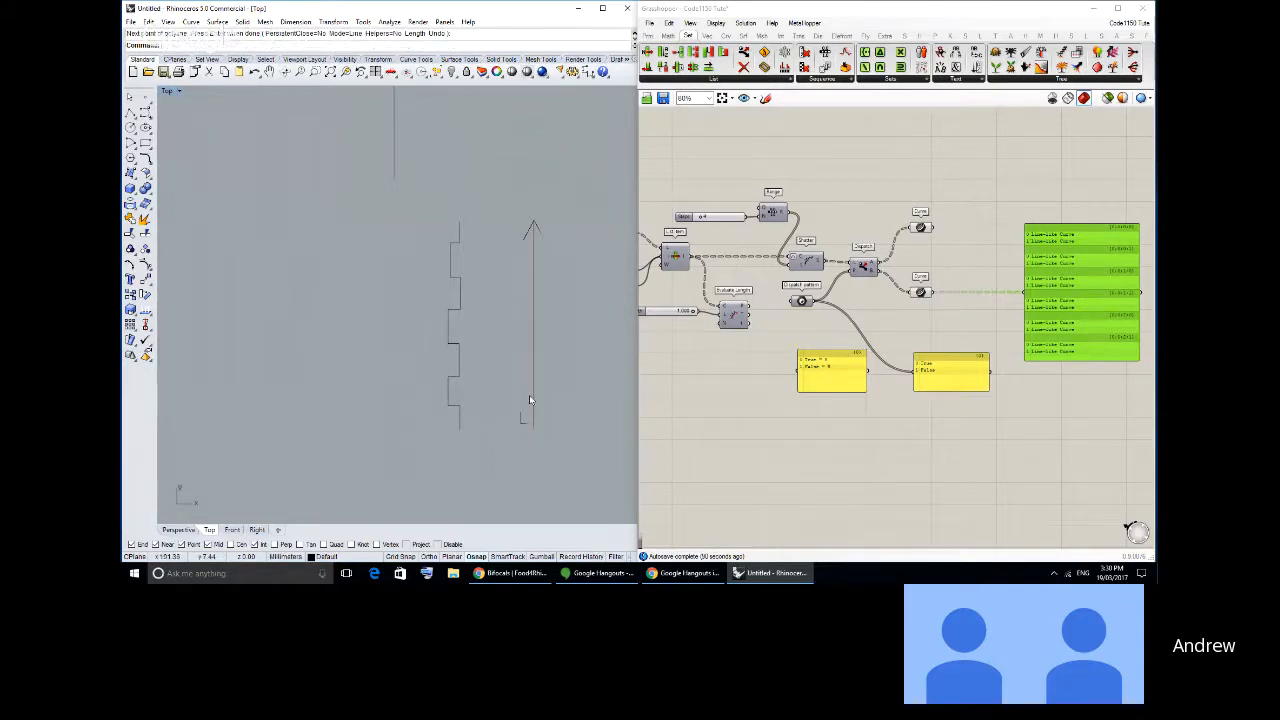
- Draw a polyline arrowhead pointing down at the lower end of the left-hand rectangle edge
right_drag(526, 417, 736, 383)
right_click(313, 382)
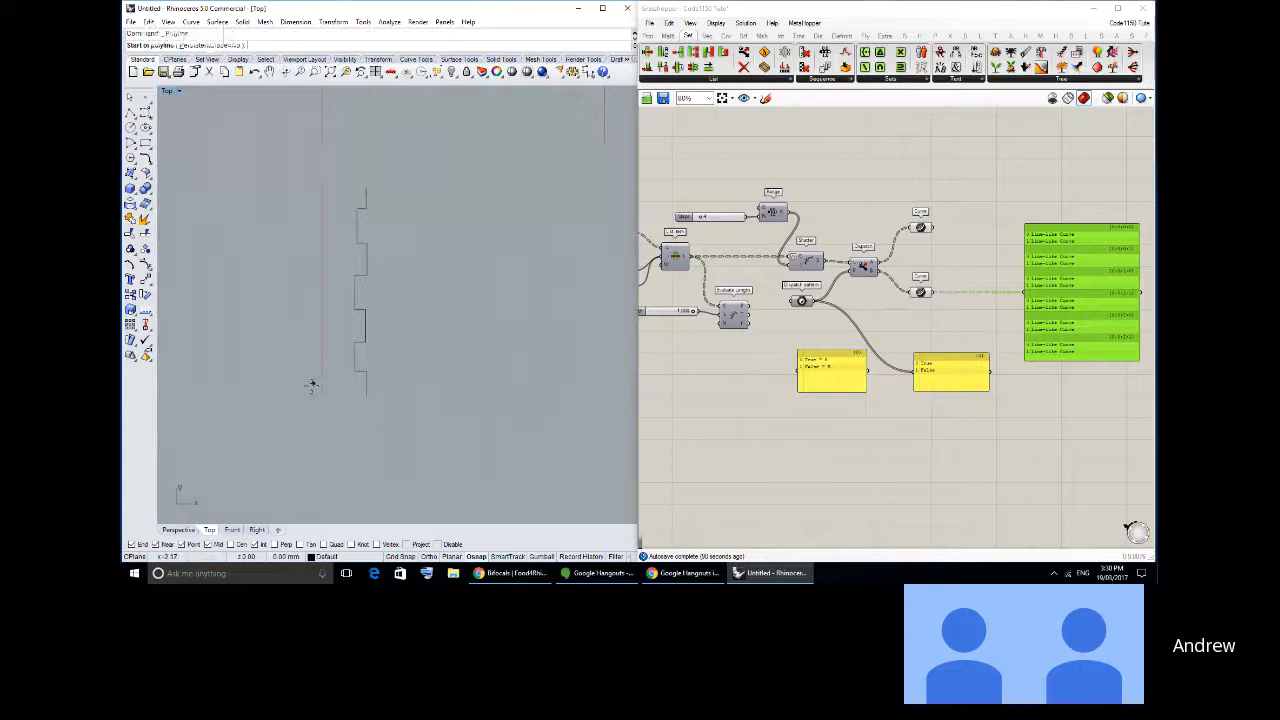
click(310, 387)
click(323, 397)
click(333, 380)
right_click(332, 365)
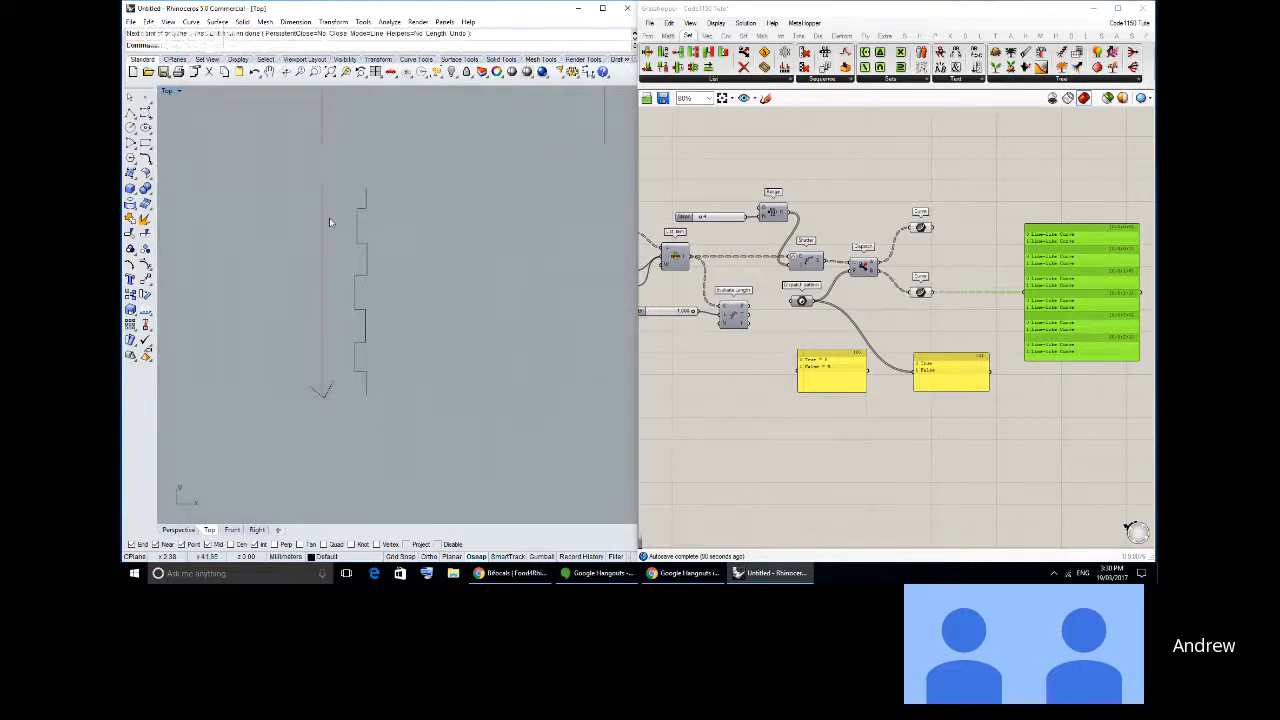
- Draw a small L-shaped polyline mark beside the upper end of the left-hand rectangle edge
right_click(333, 188)
click(333, 188)
click(333, 197)
click(341, 199)
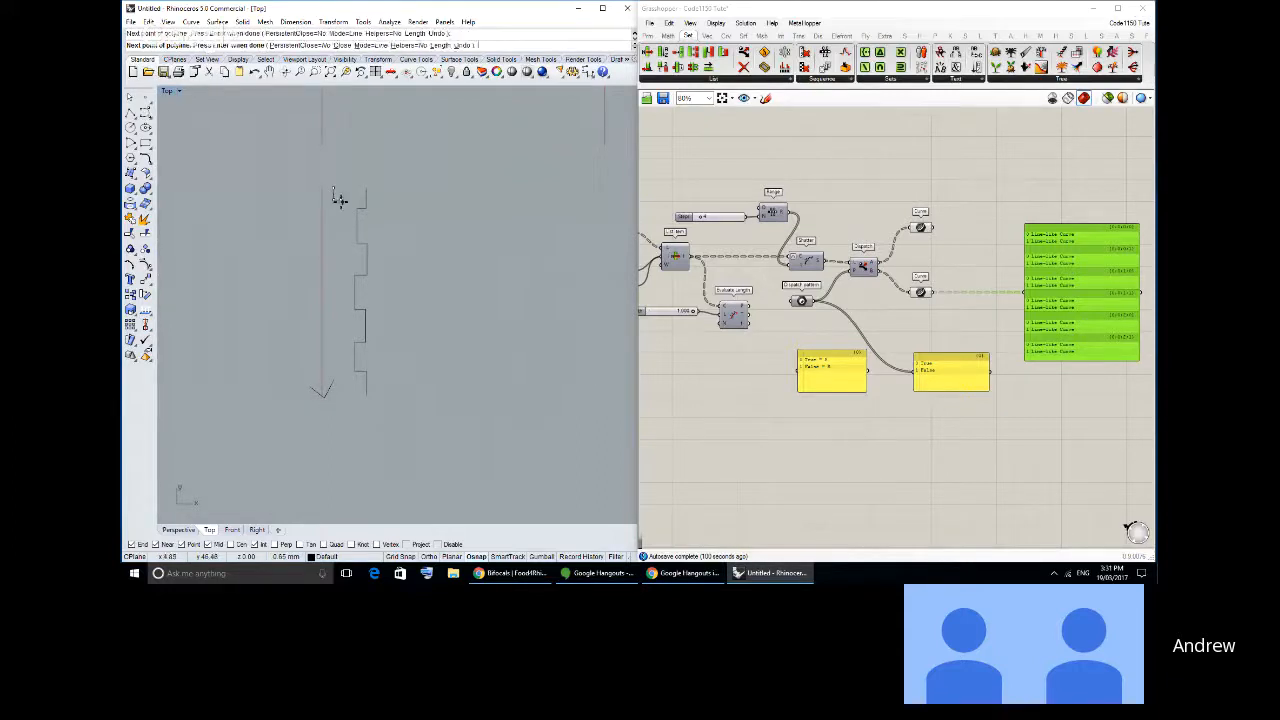
right_click(342, 202)
- Delete the two arrowheads and the two L-shaped marks from both rectangle edges
scroll(392, 305, down, 2)
right_drag(392, 305, 264, 320)
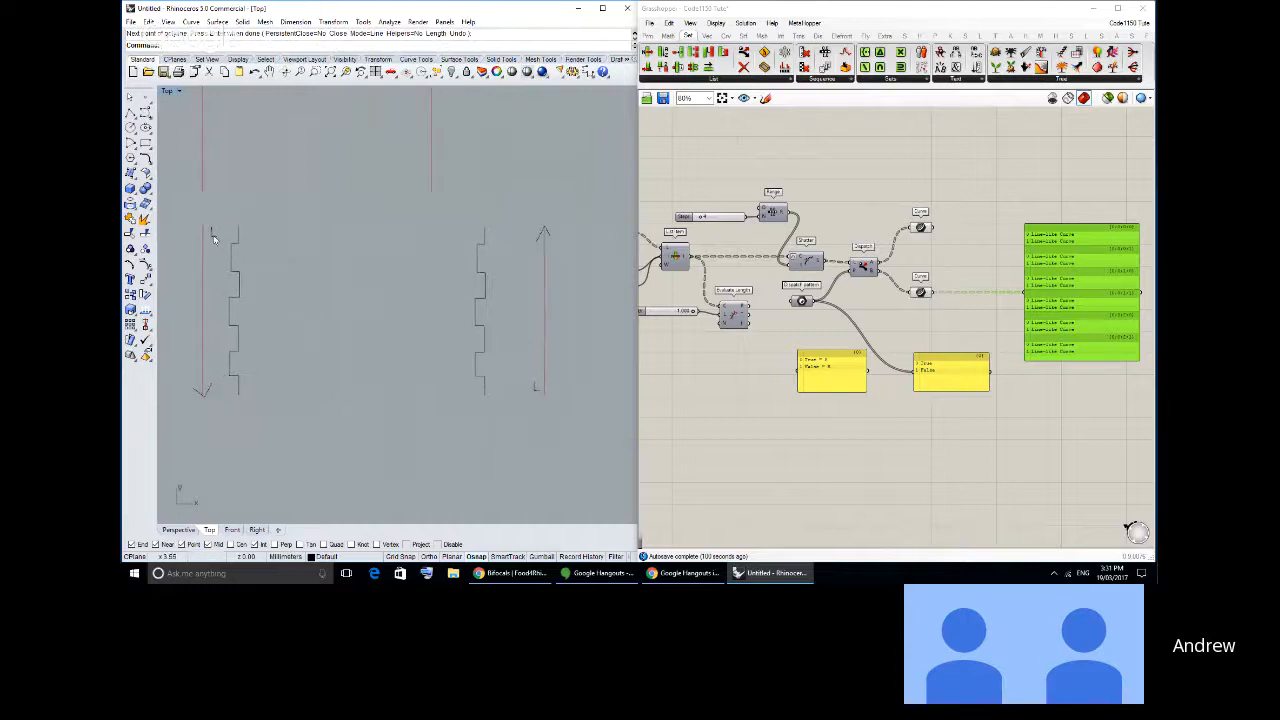
click(212, 236)
key(Delete)
click(208, 390)
key(Delete)
click(543, 236)
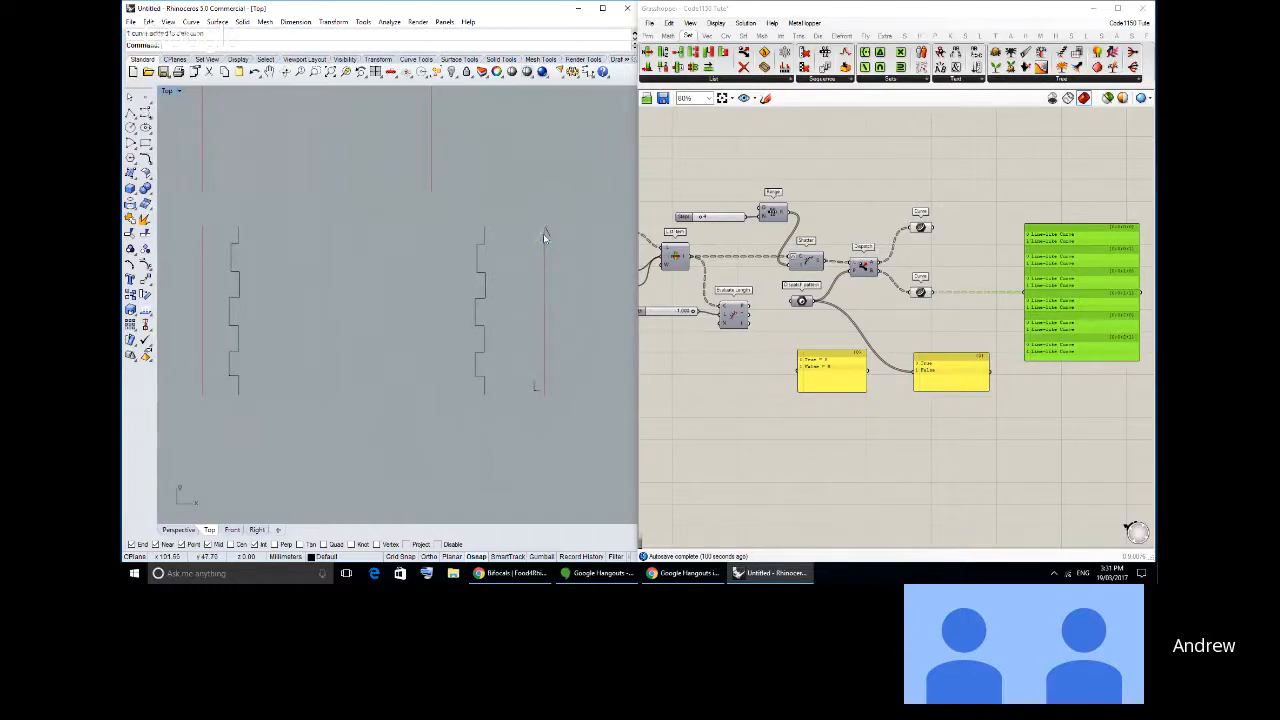
key(Delete)
click(535, 389)
key(Delete)
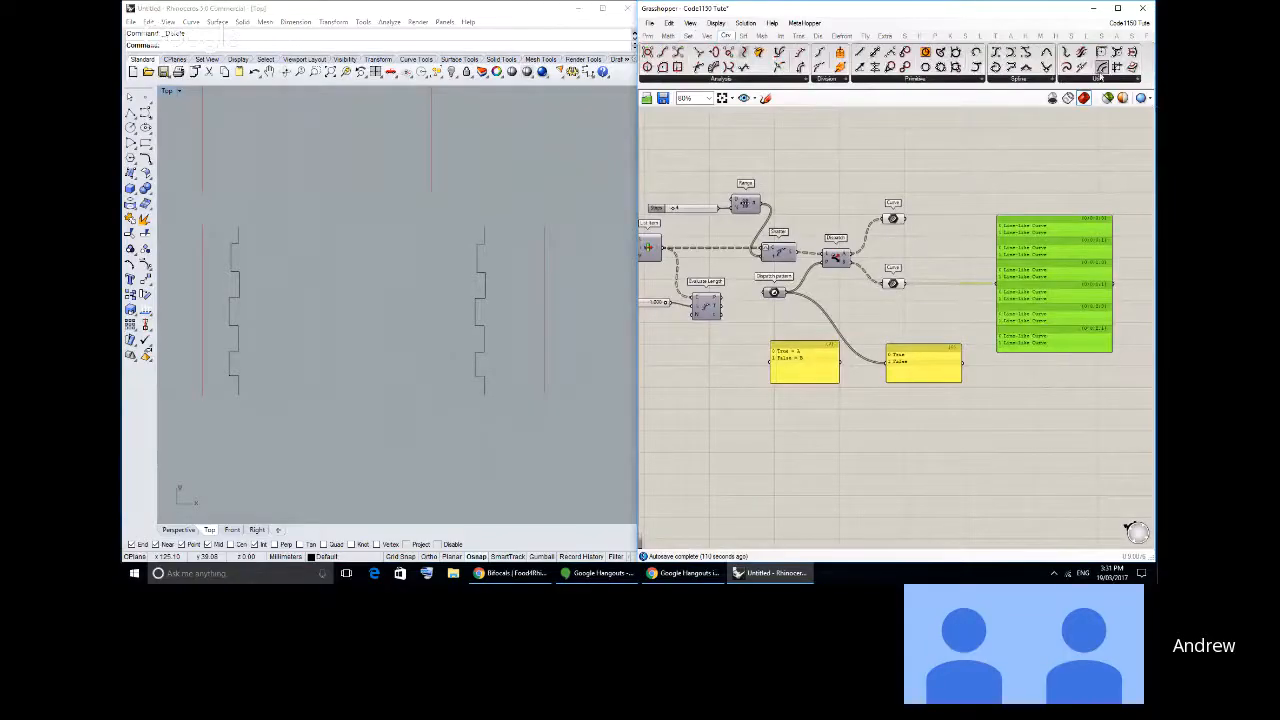
- Add an Offset Loose component and wire the Curve container on Dispatch's B output to its curve input
click(1106, 80)
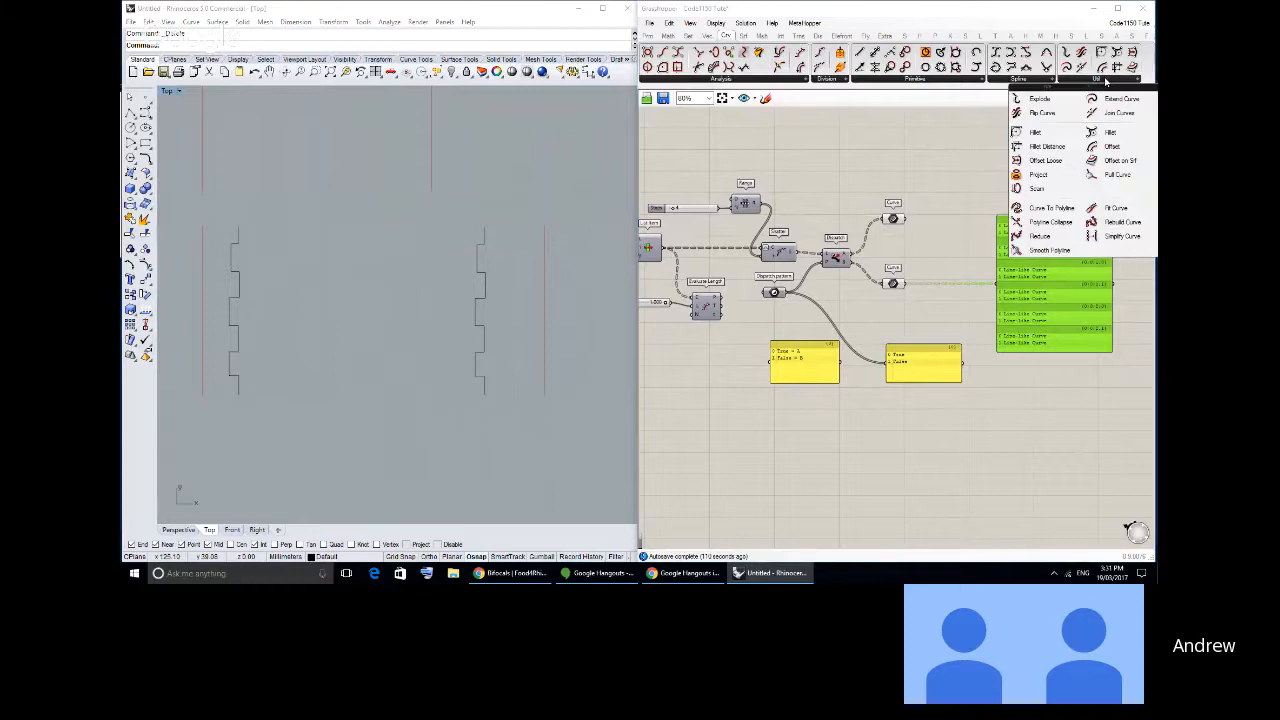
click(1060, 162)
click(929, 266)
scroll(935, 265, up, 3)
drag(943, 263, 929, 297)
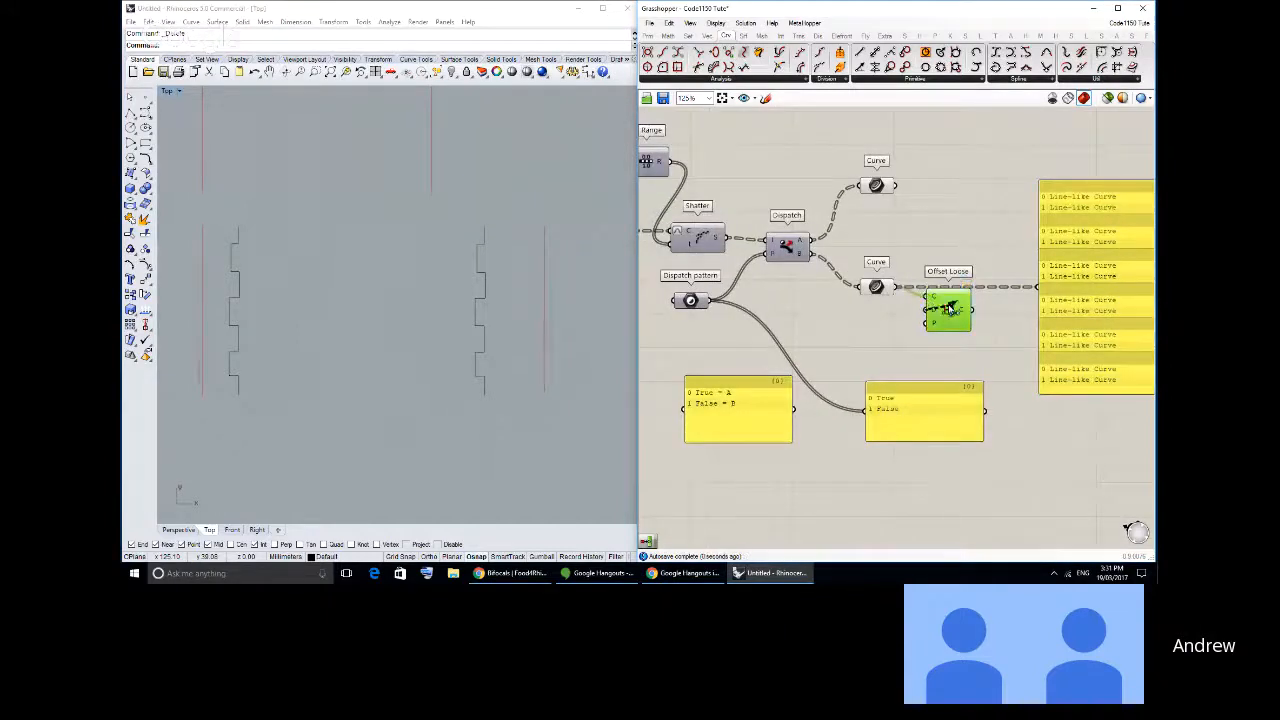
click(944, 268)
- Wire a new XY Plane component into Offset Loose's plane input and move the True/False panel further down the canvas
click(706, 36)
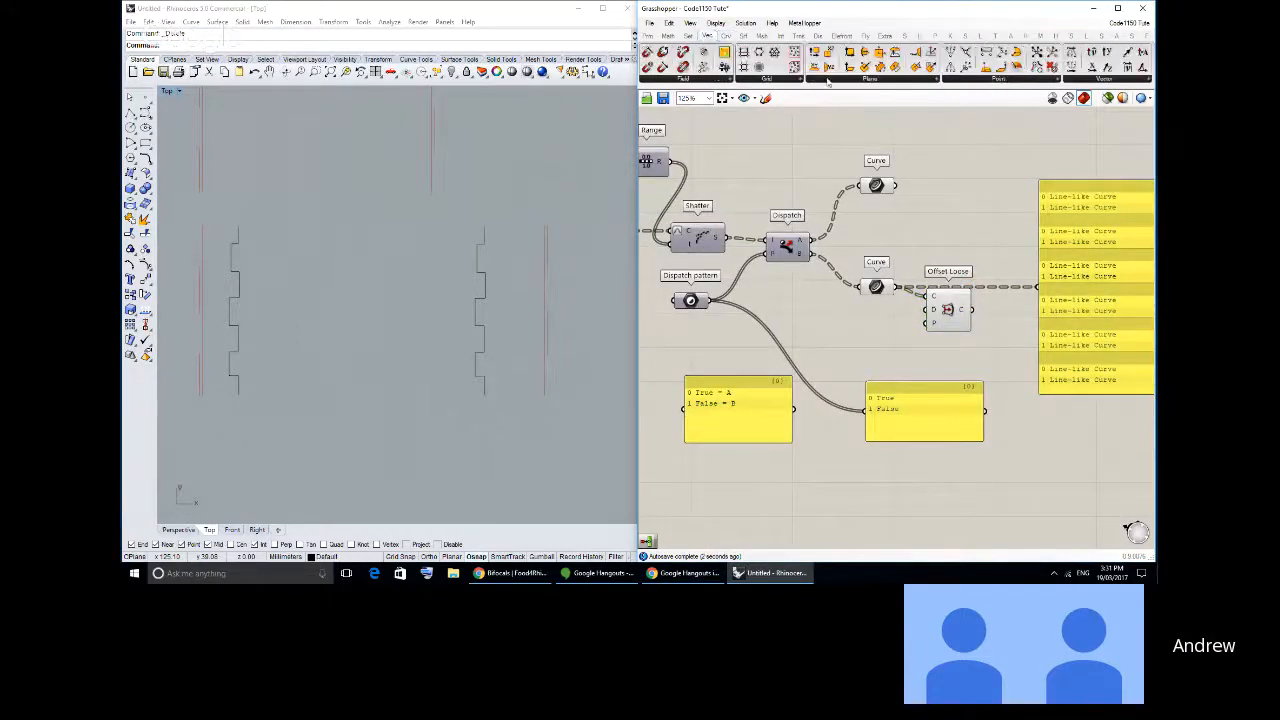
drag(857, 325, 877, 349)
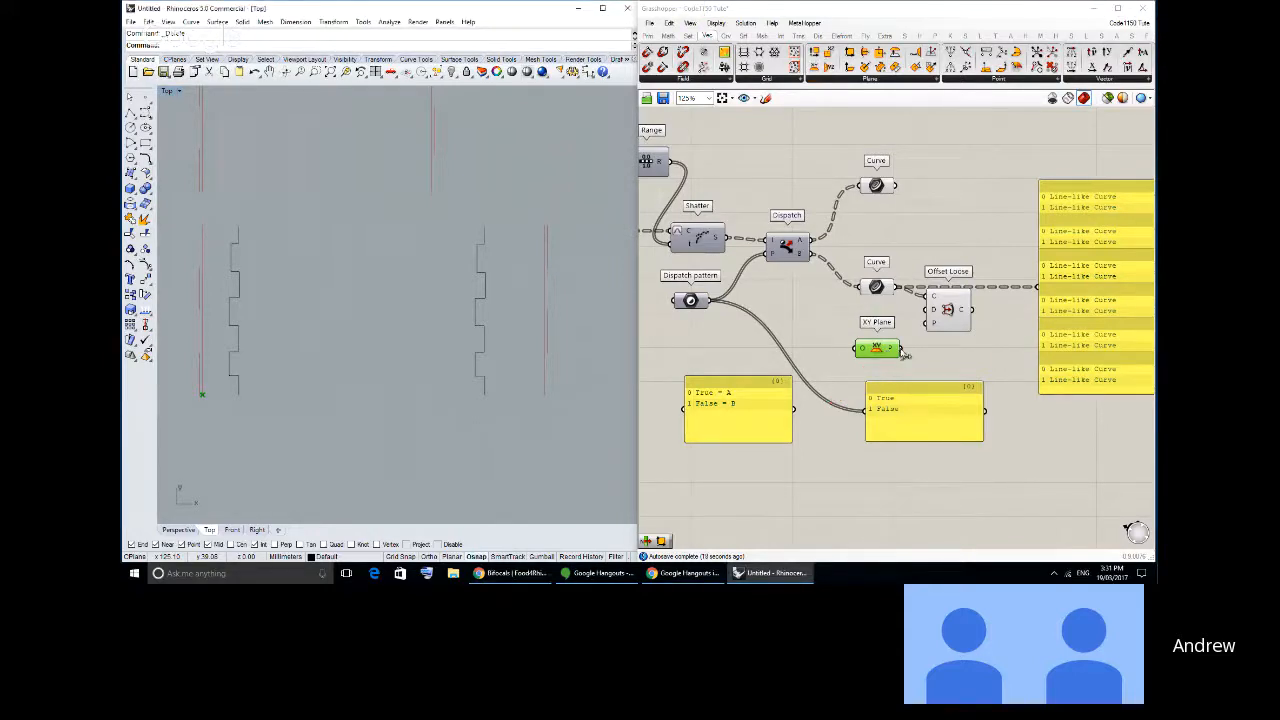
mouse_move(900, 349)
mouse_down()
mouse_move(927, 334)
mouse_move(890, 326)
mouse_move(882, 353)
mouse_up()
drag(948, 324, 956, 355)
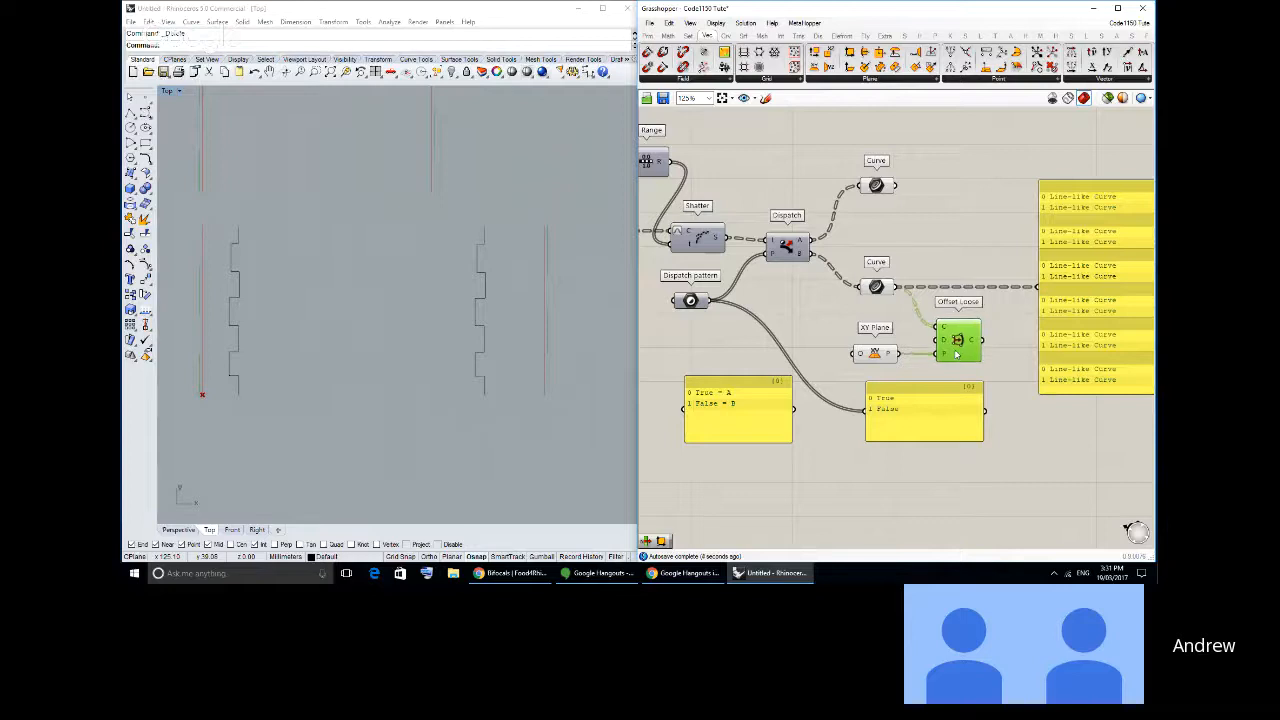
click(912, 332)
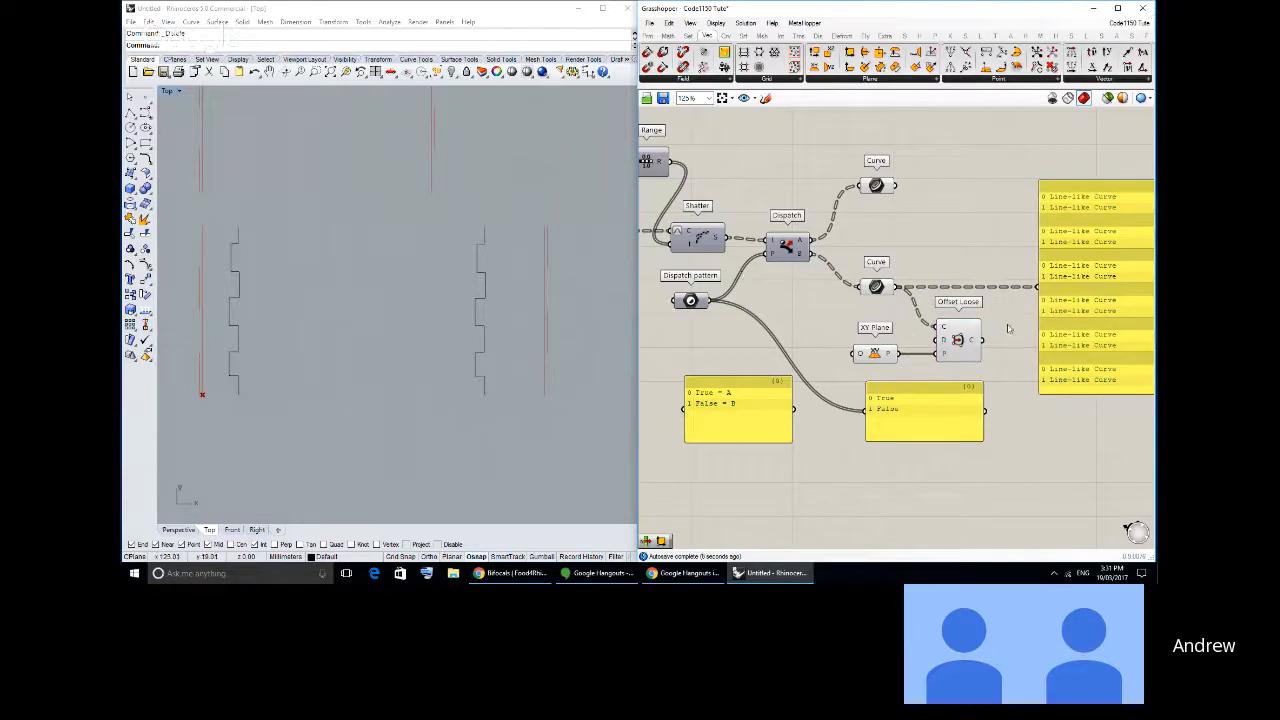
drag(874, 354, 926, 474)
click(828, 352)
- Place a number slider below the Dispatch pattern component and set its maximum to 3
right_drag(741, 280, 823, 249)
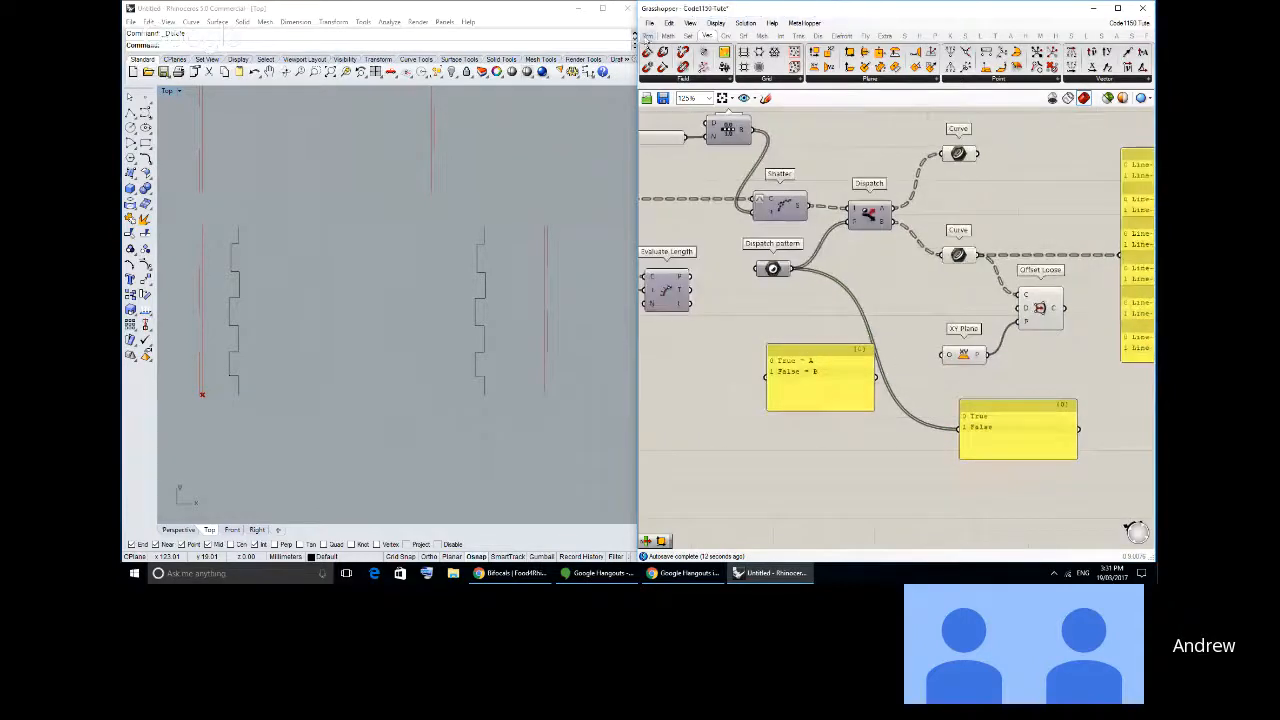
click(648, 35)
drag(874, 60, 790, 306)
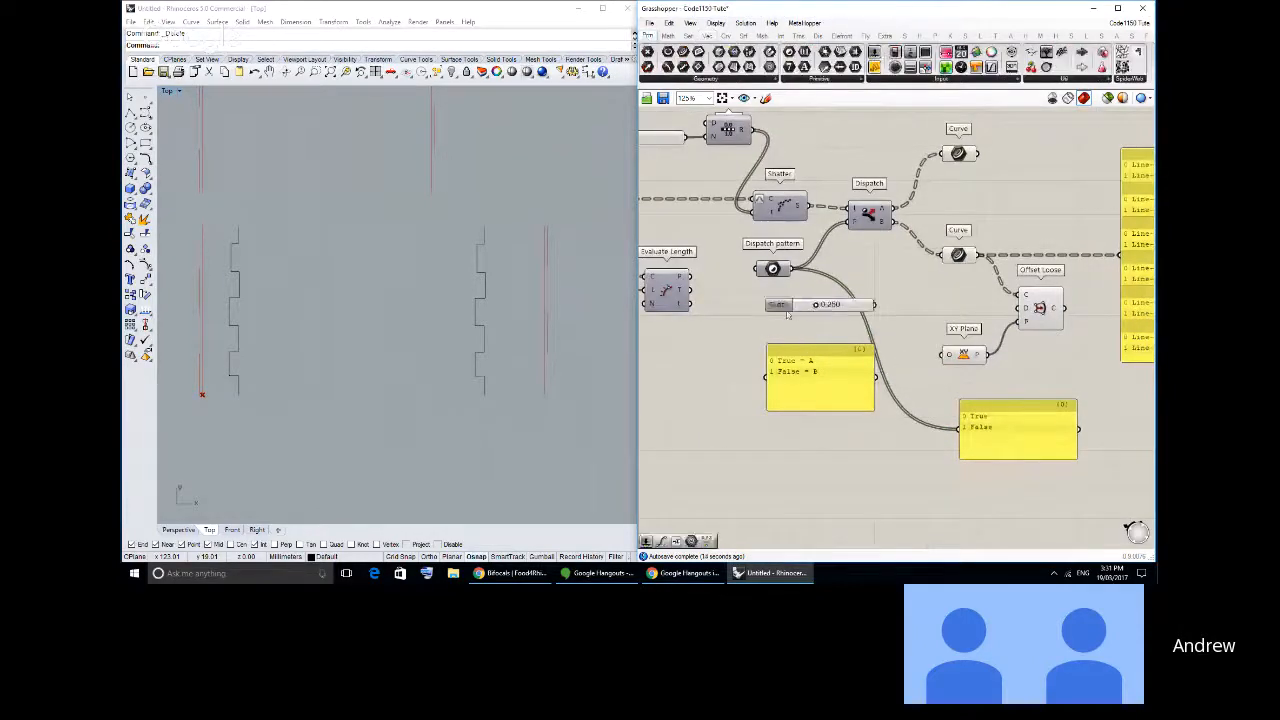
double_click(800, 308)
double_click(836, 342)
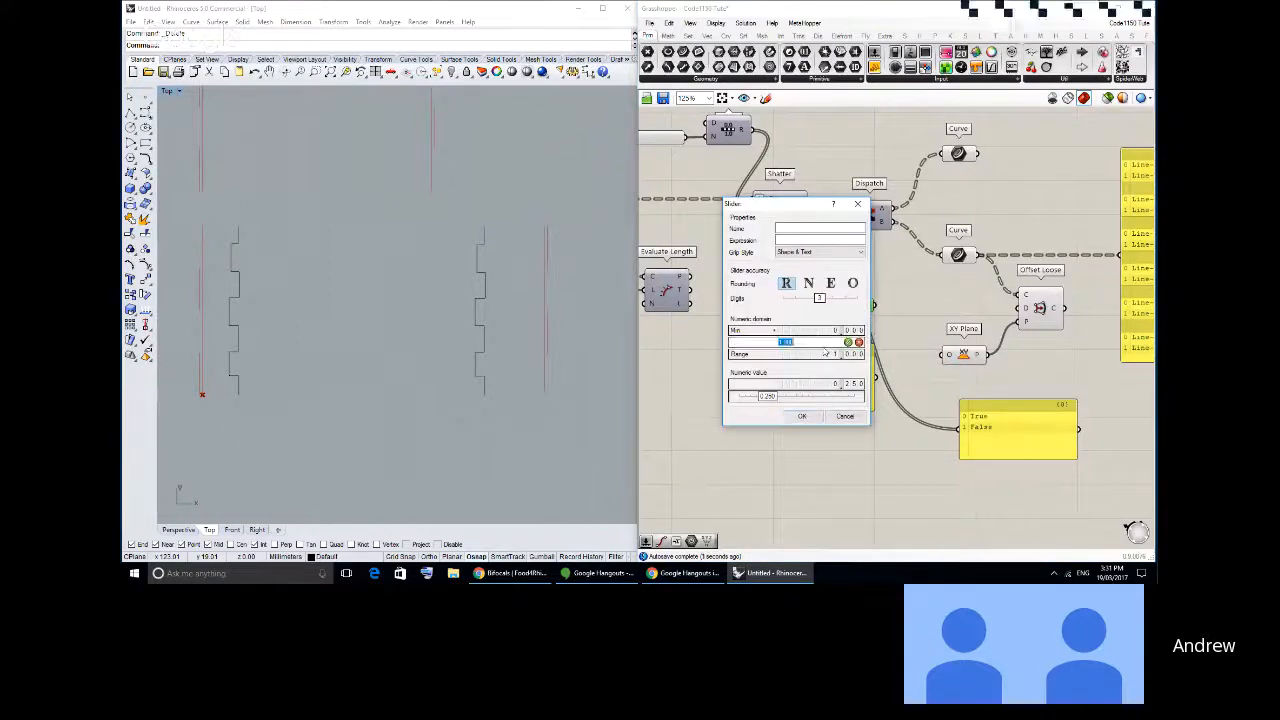
text(2)
click(848, 342)
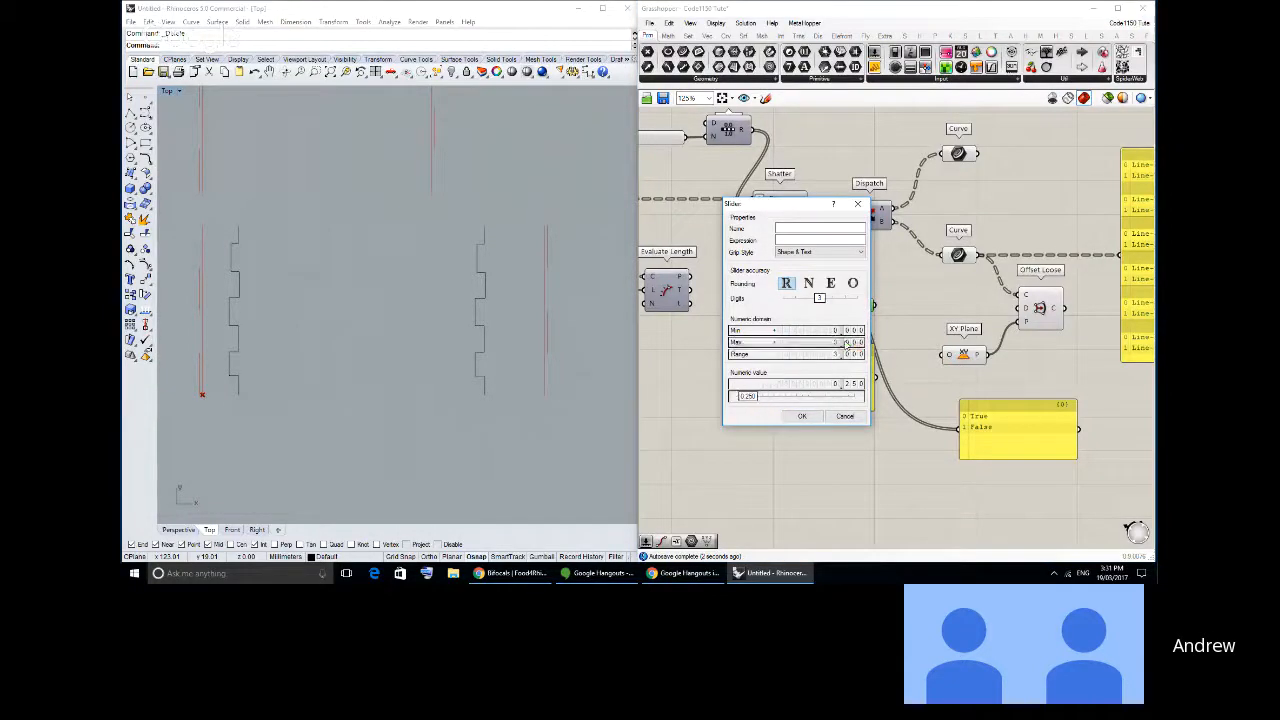
click(802, 416)
- Connect the slider to Offset Loose's distance input and set it to 3.000
drag(875, 305, 1017, 308)
drag(826, 311, 916, 306)
right_drag(420, 341, 426, 375)
scroll(314, 330, down, 2)
right_drag(311, 333, 380, 311)
scroll(378, 321, down, 2)
scroll(472, 358, up, 4)
right_drag(472, 360, 517, 337)
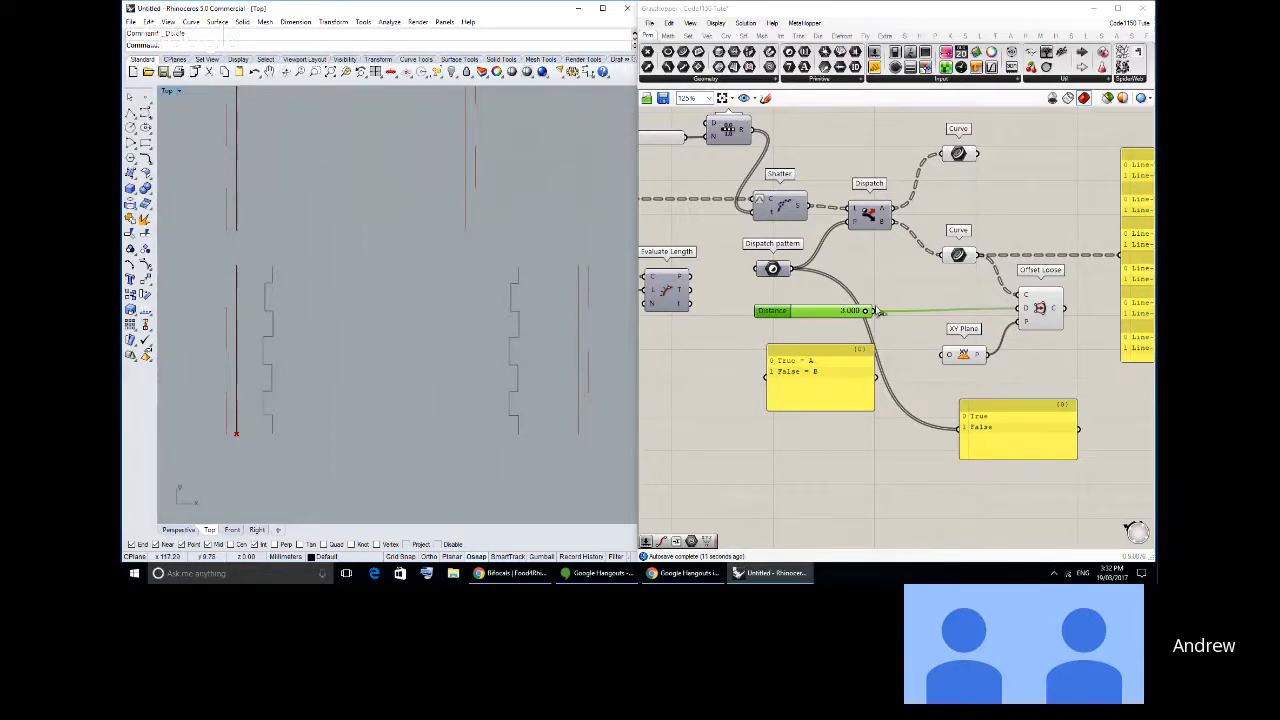
- Insert a Negative component between the slider and Offset Loose's distance input to reverse the offset direction
right_drag(876, 309, 787, 308)
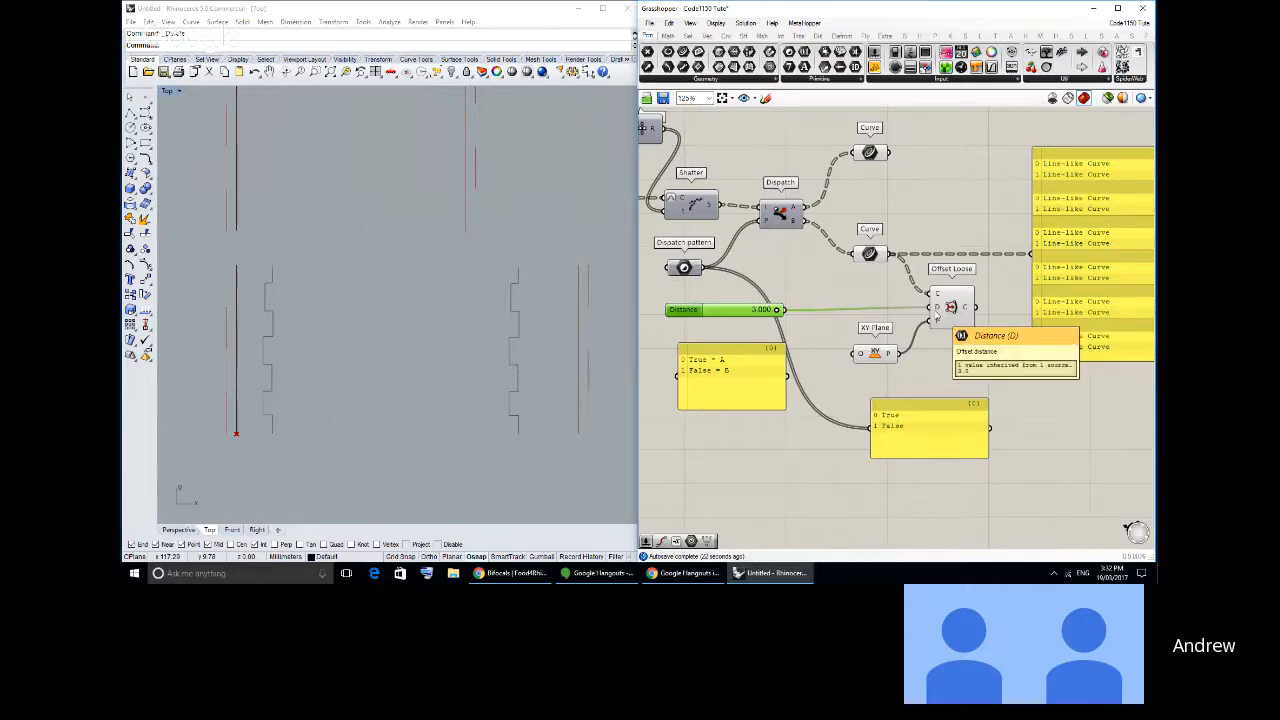
click(888, 316)
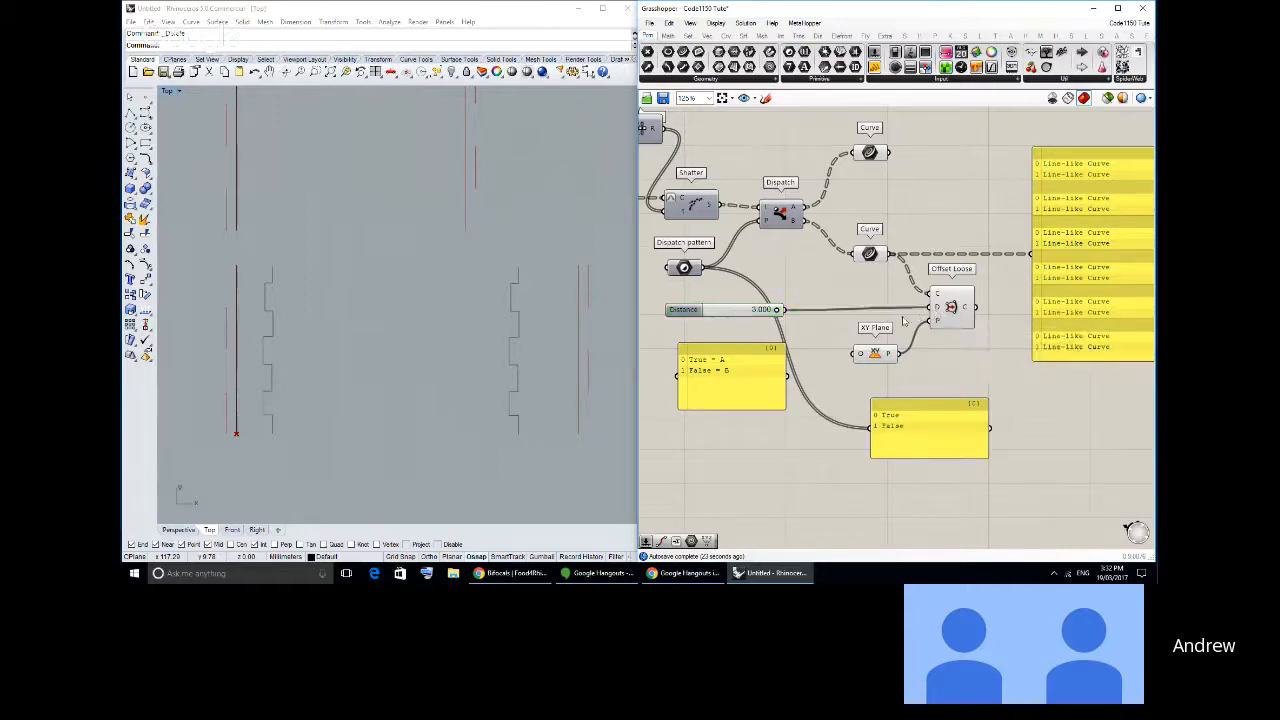
click(667, 35)
click(799, 80)
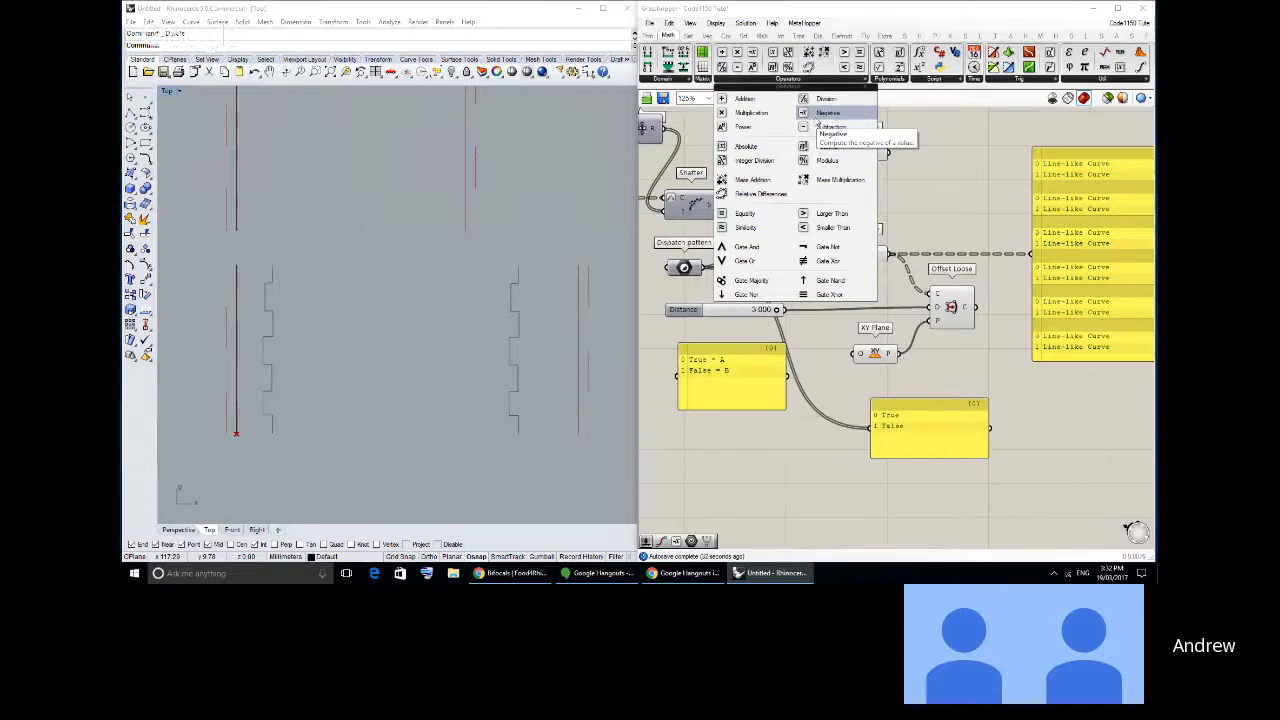
drag(818, 115, 826, 306)
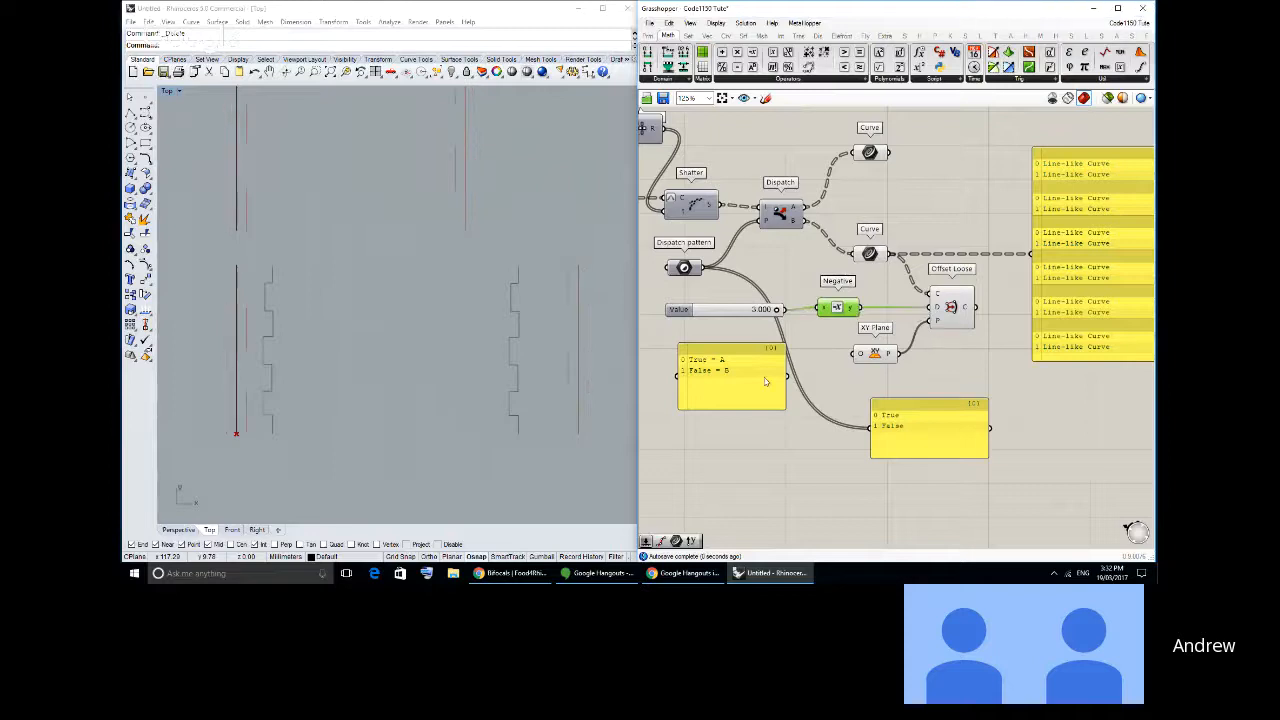
click(752, 327)
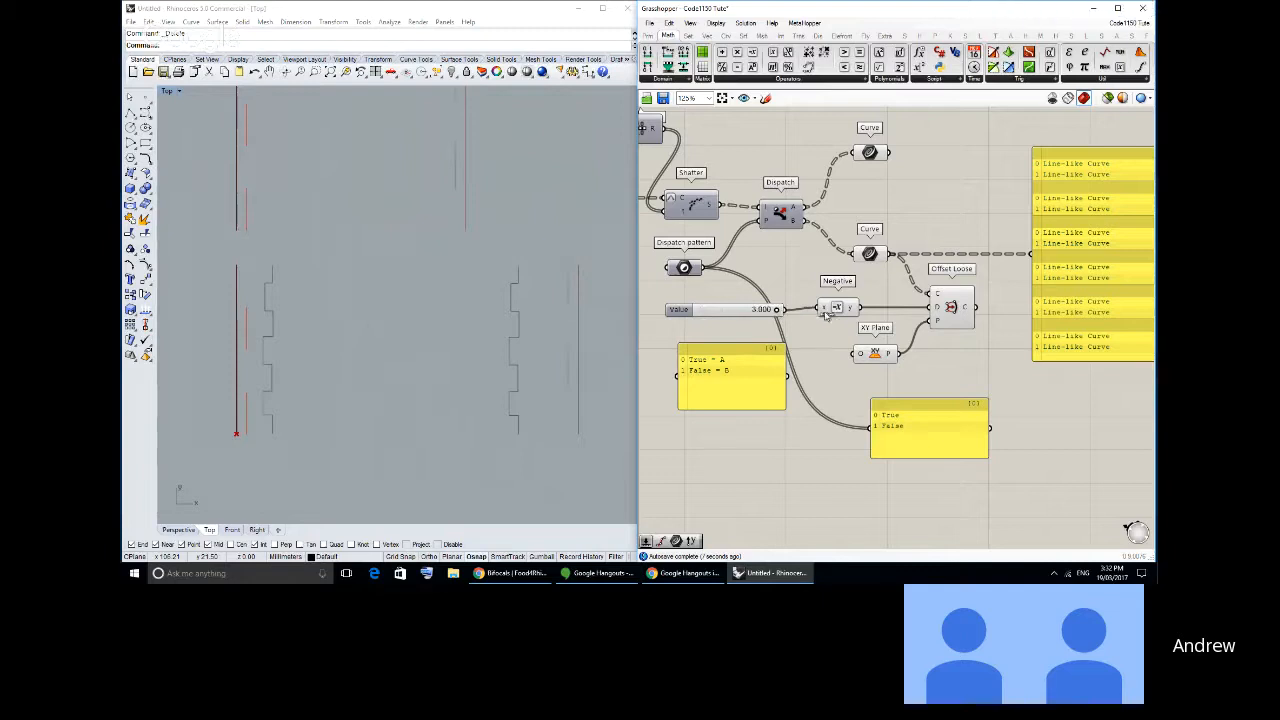
- Examine the offset segments against the curves in the Dispatch B Curve container and the XY Plane's location in the viewport
right_drag(370, 351, 355, 364)
right_drag(840, 225, 842, 229)
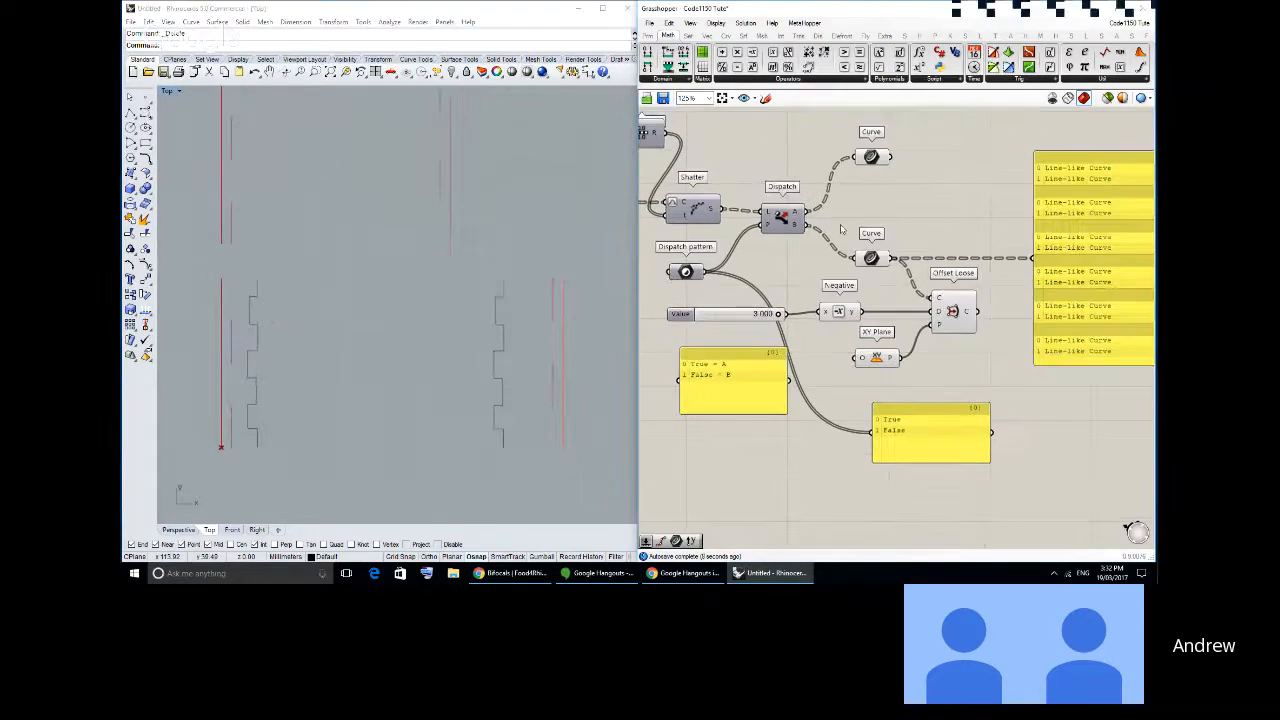
drag(872, 257, 870, 261)
click(871, 248)
click(870, 262)
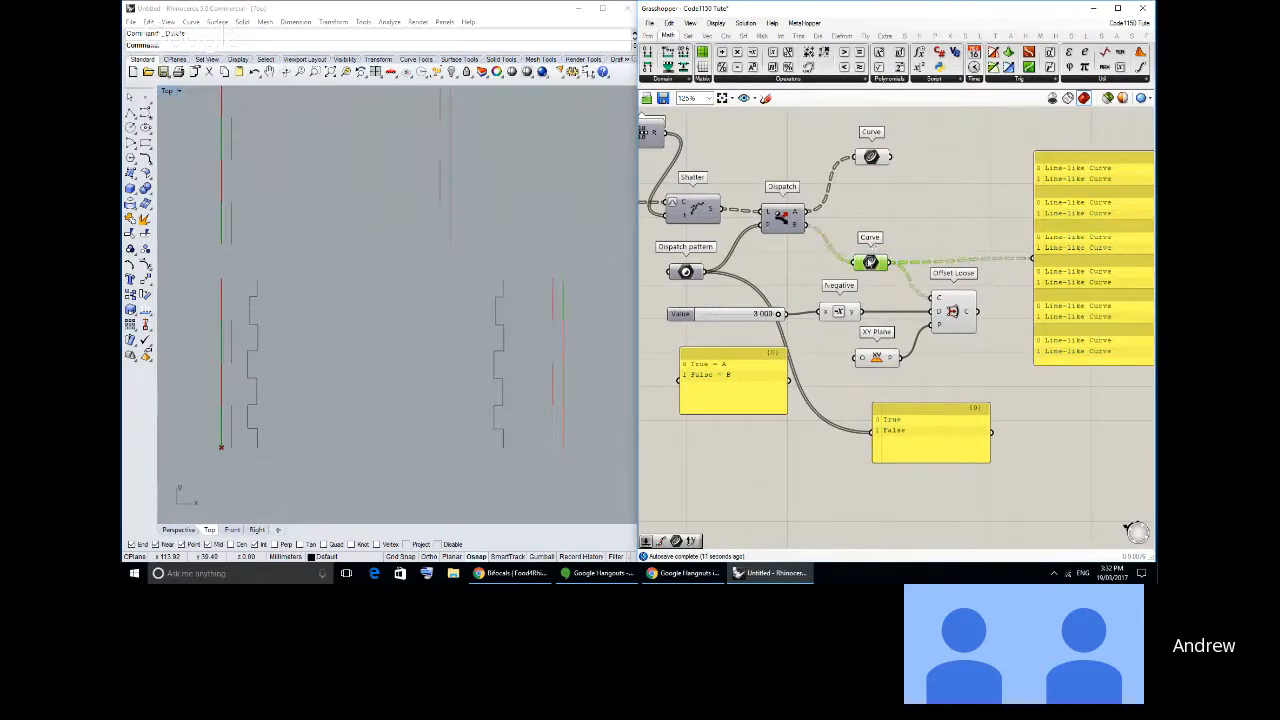
click(970, 250)
right_drag(914, 377, 867, 339)
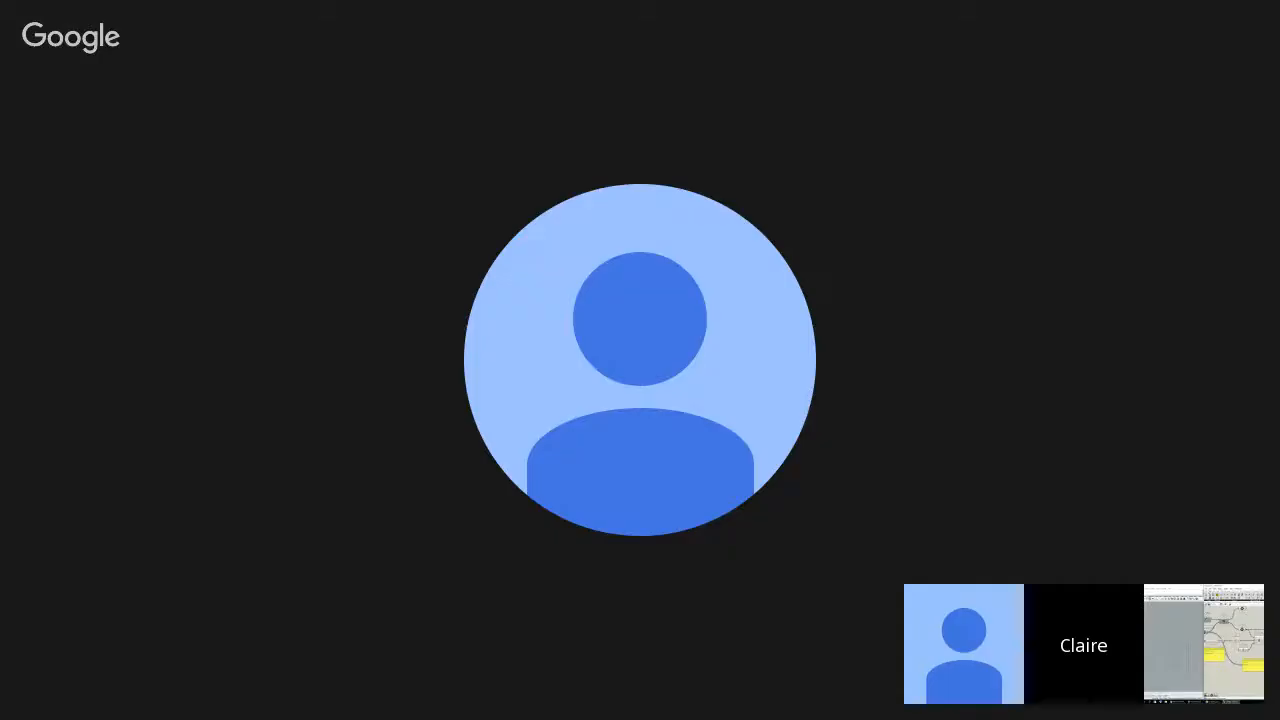
scroll(866, 340, up, 2)
click(818, 320)
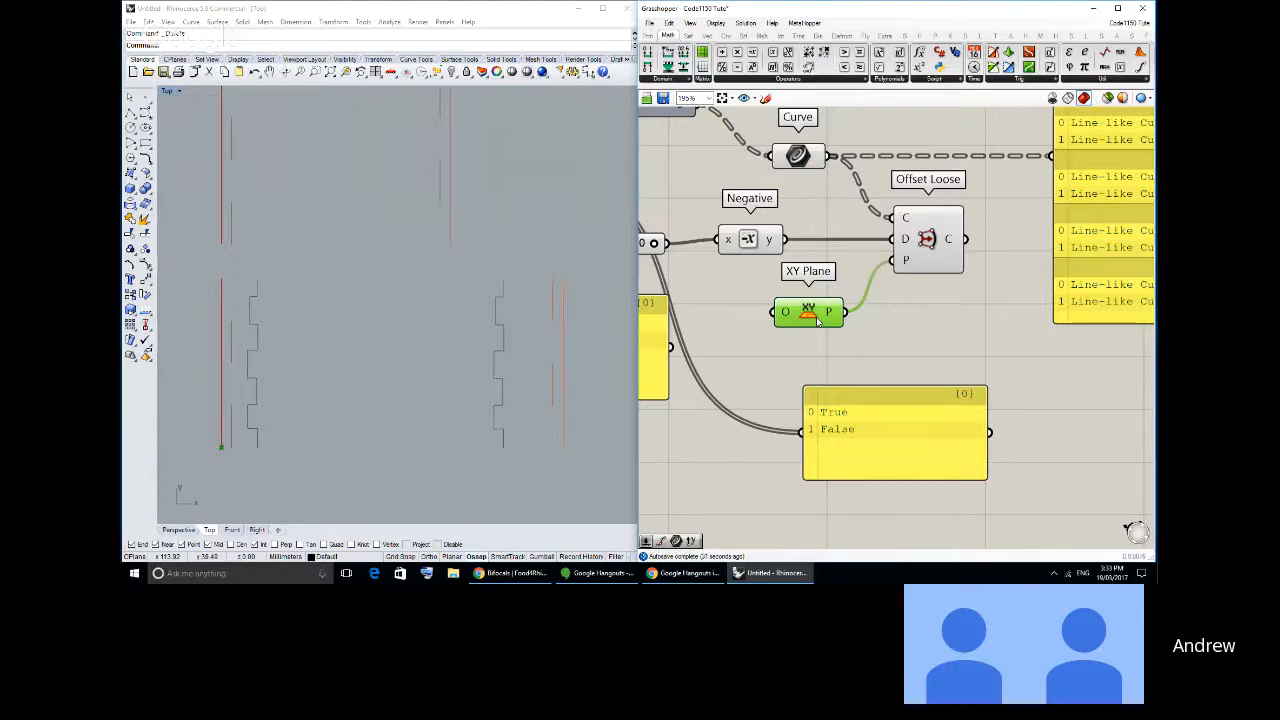
- Draw a straight line in the Perspective view from outside the rectangle's origin corner across its interior
double_click(165, 91)
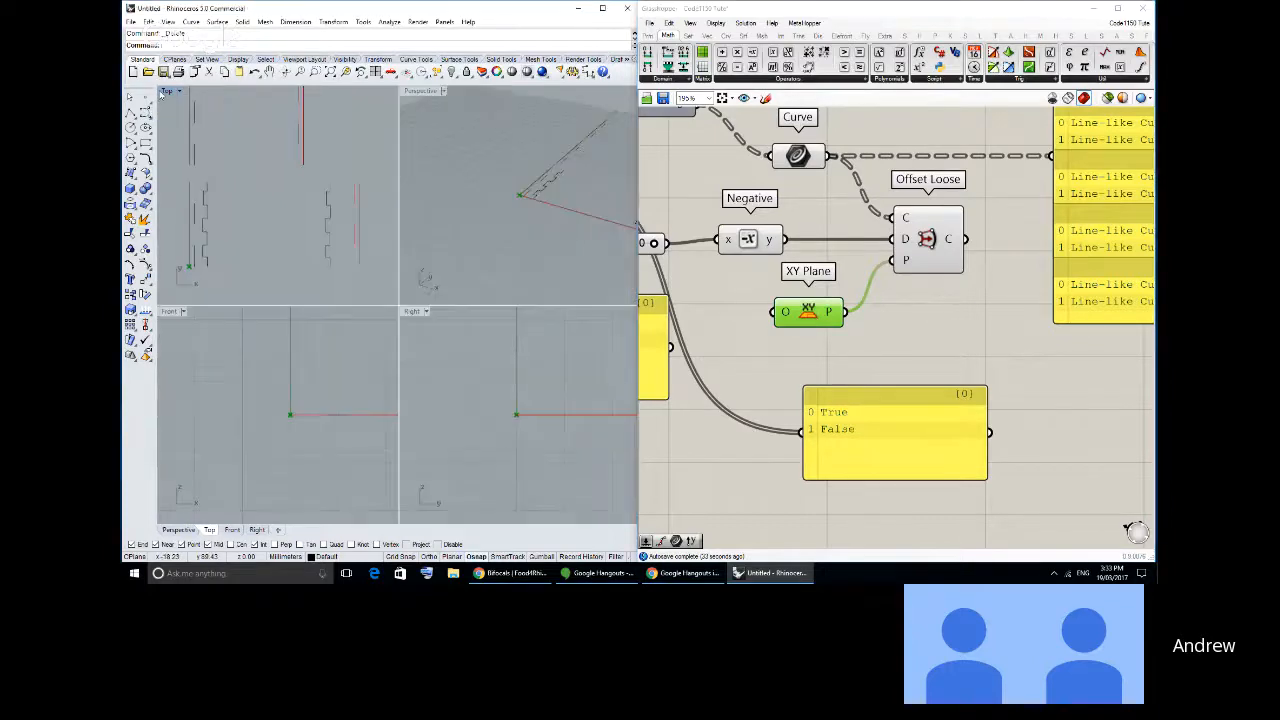
double_click(420, 91)
click(130, 112)
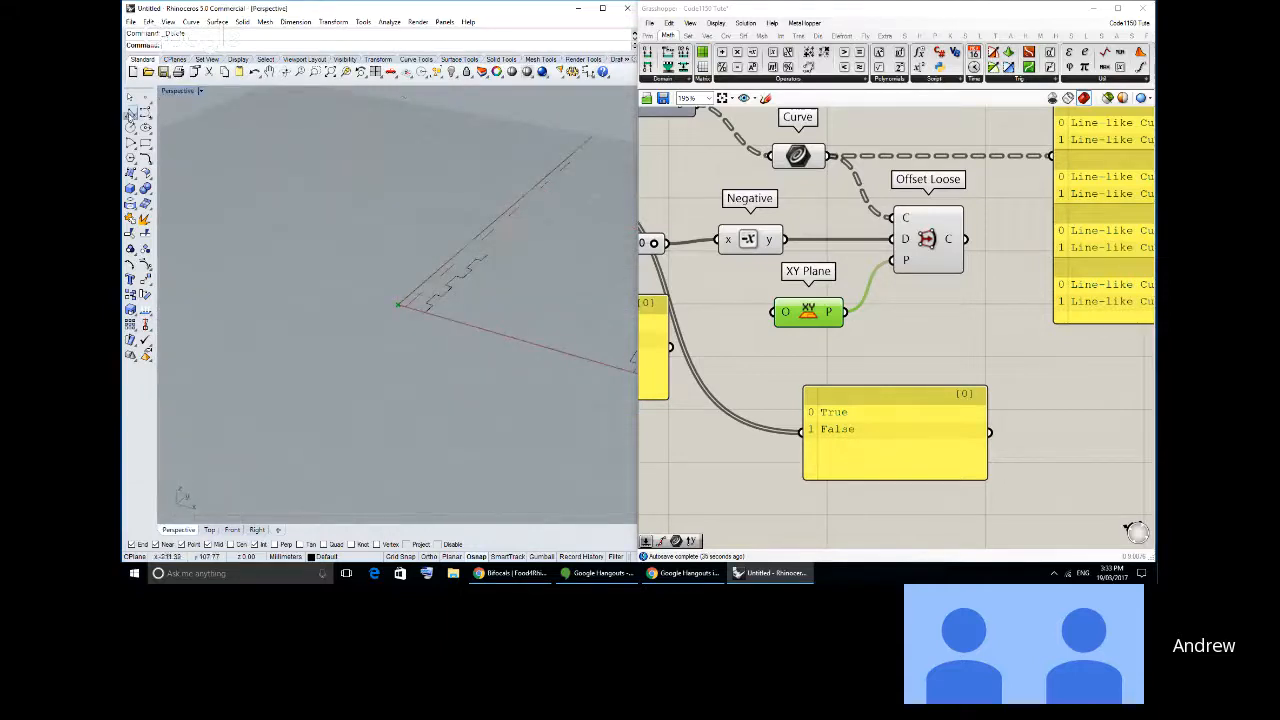
click(355, 303)
click(600, 236)
right_click(600, 236)
click(506, 262)
- Show the line's control points and raise its far endpoint above the ground plane
click(145, 265)
shift+right_drag(490, 250, 456, 263)
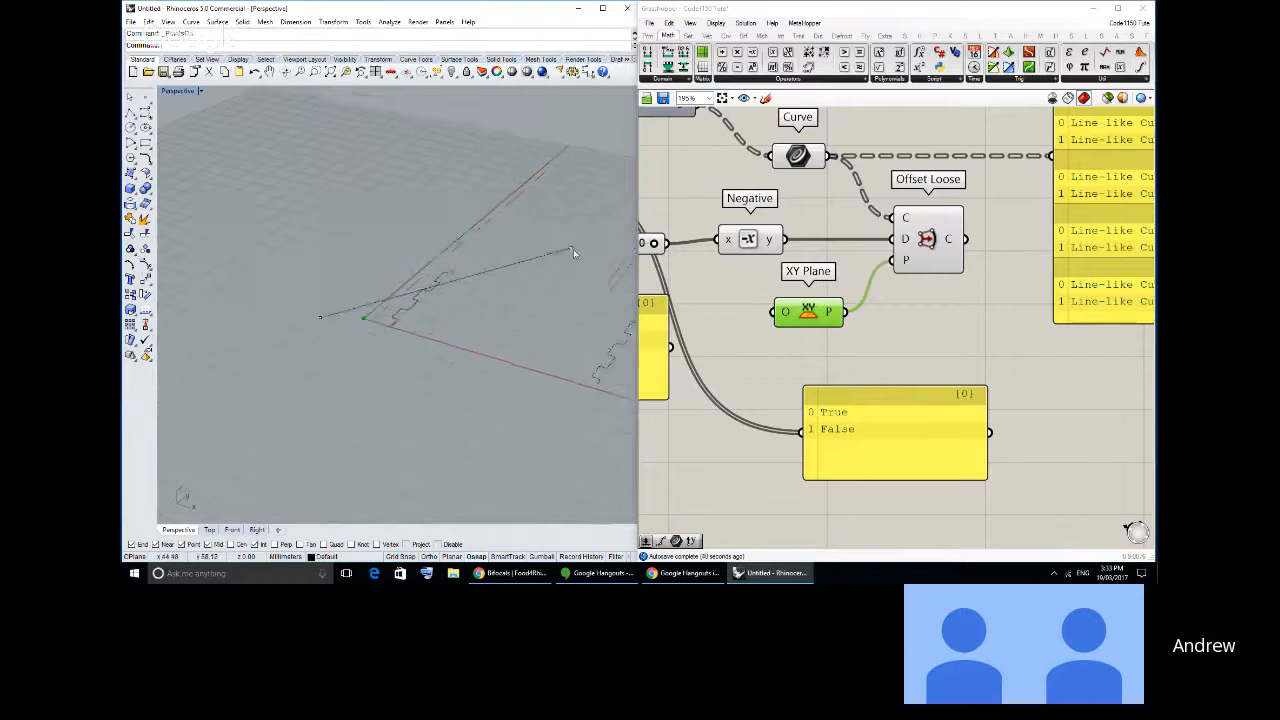
click(573, 250)
ctrl+drag(573, 250, 583, 128)
key(Escape)
key(Escape)
- Inspect the tilted line against the ground plane, delete it, and return to the maximized Top view
right_drag(490, 276, 543, 241)
mouse_move(388, 306)
right_down()
mouse_move(443, 263)
mouse_move(371, 309)
right_up()
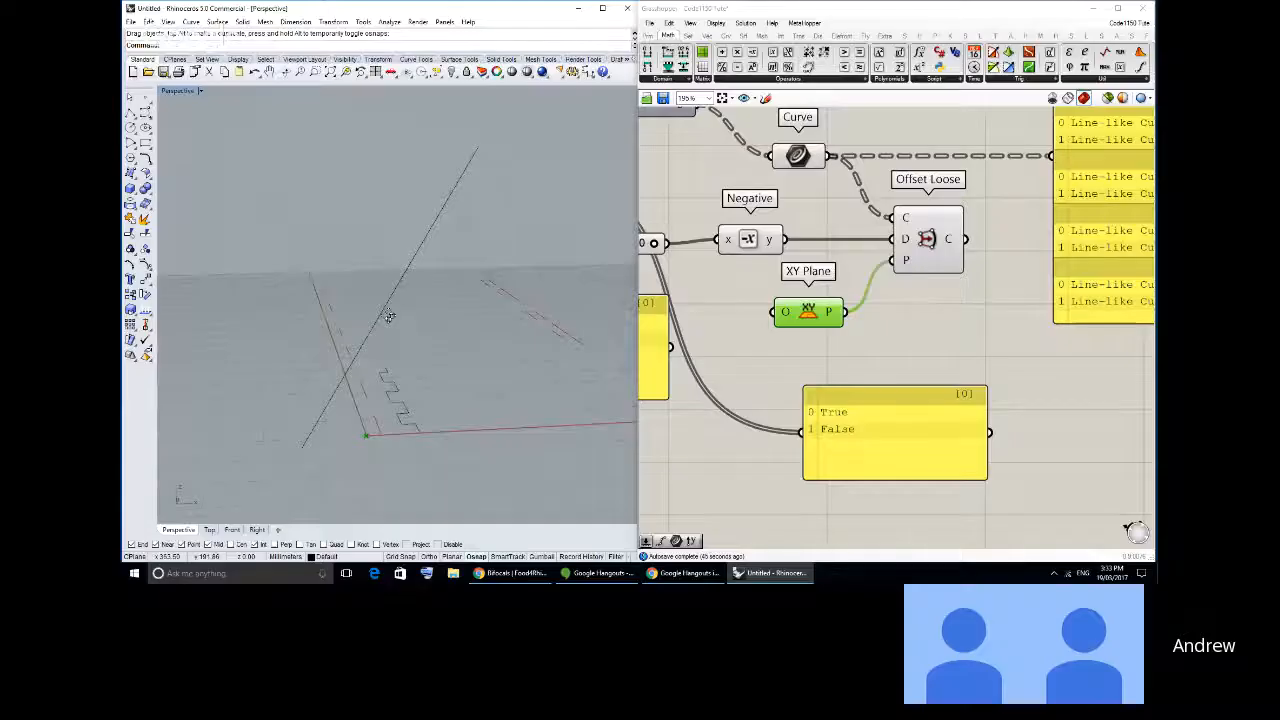
right_drag(389, 314, 447, 303)
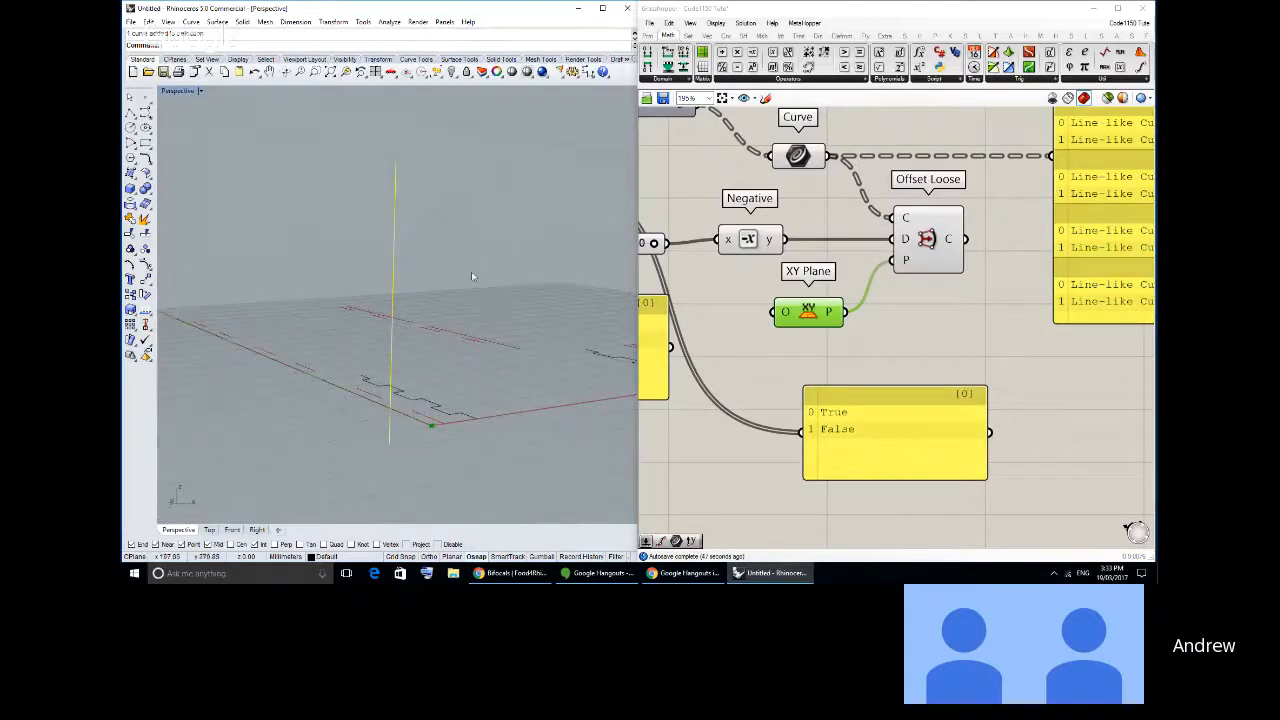
right_drag(416, 343, 390, 261)
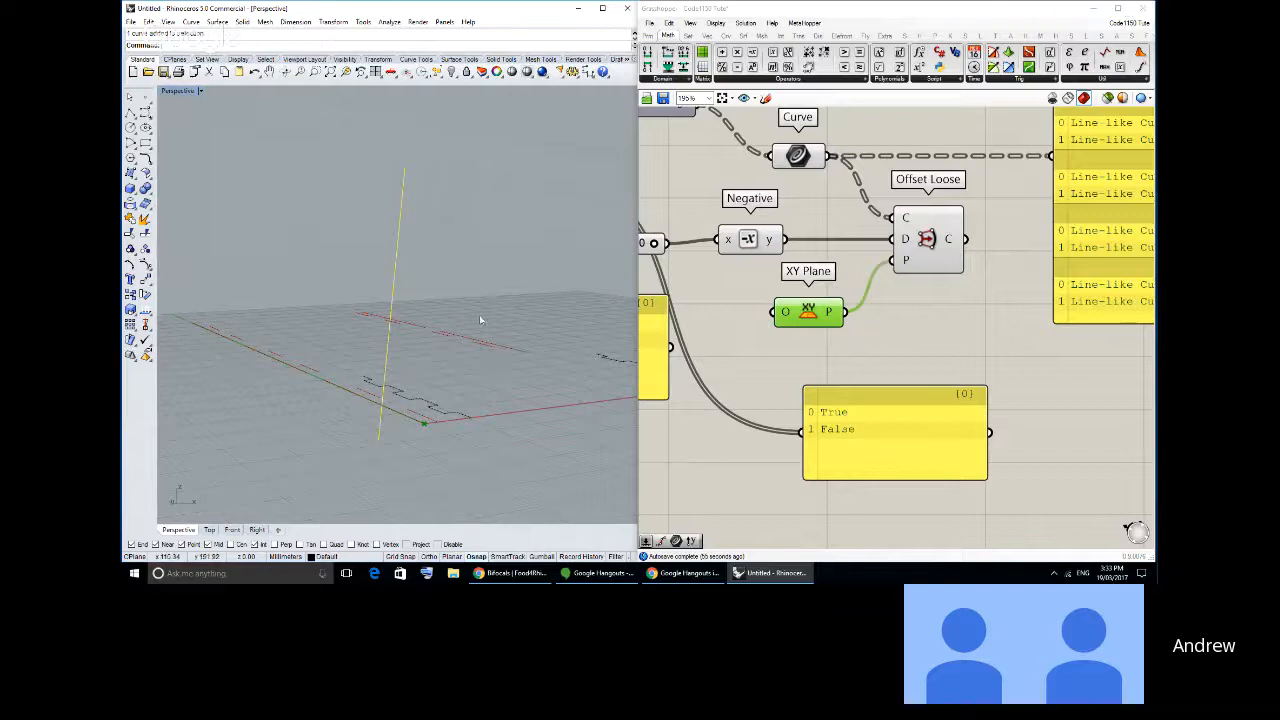
right_drag(480, 320, 438, 279)
key(Delete)
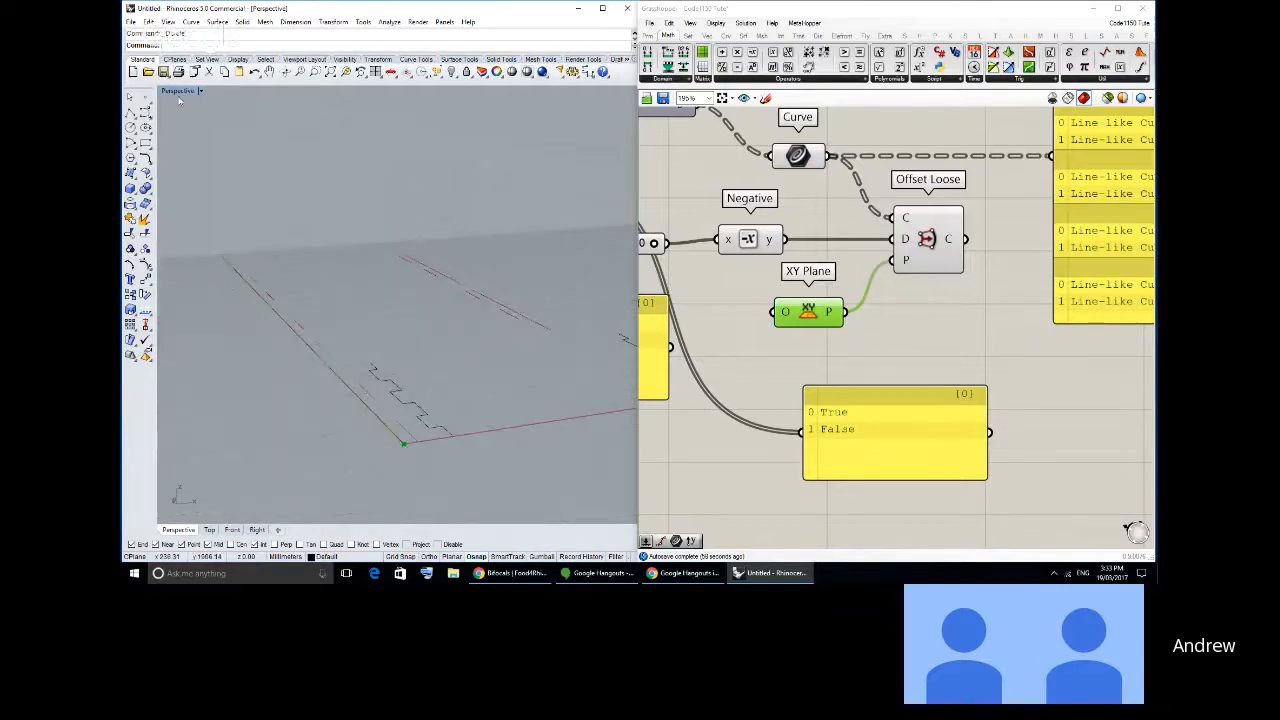
double_click(179, 95)
double_click(176, 92)
- Reposition the XY Plane component on the canvas, slightly lower and clear of Offset Loose
drag(811, 321, 784, 341)
click(849, 341)
right_drag(554, 374, 533, 354)
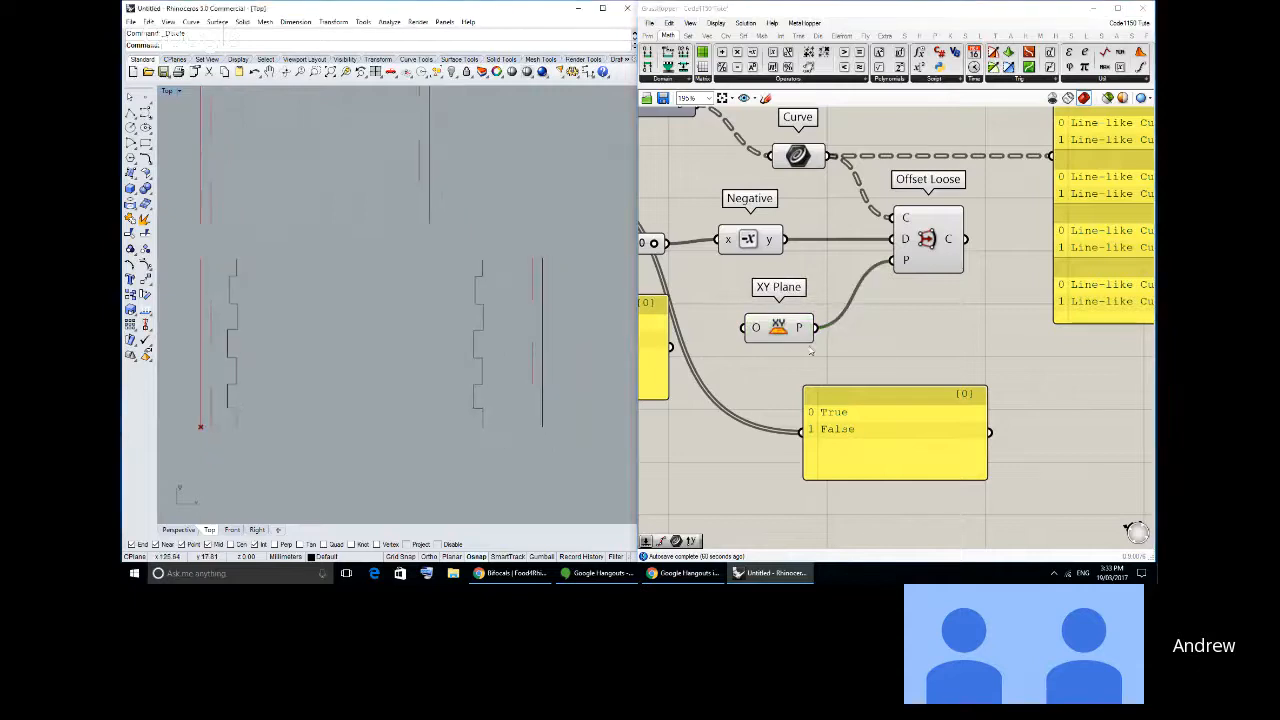
drag(768, 336, 783, 347)
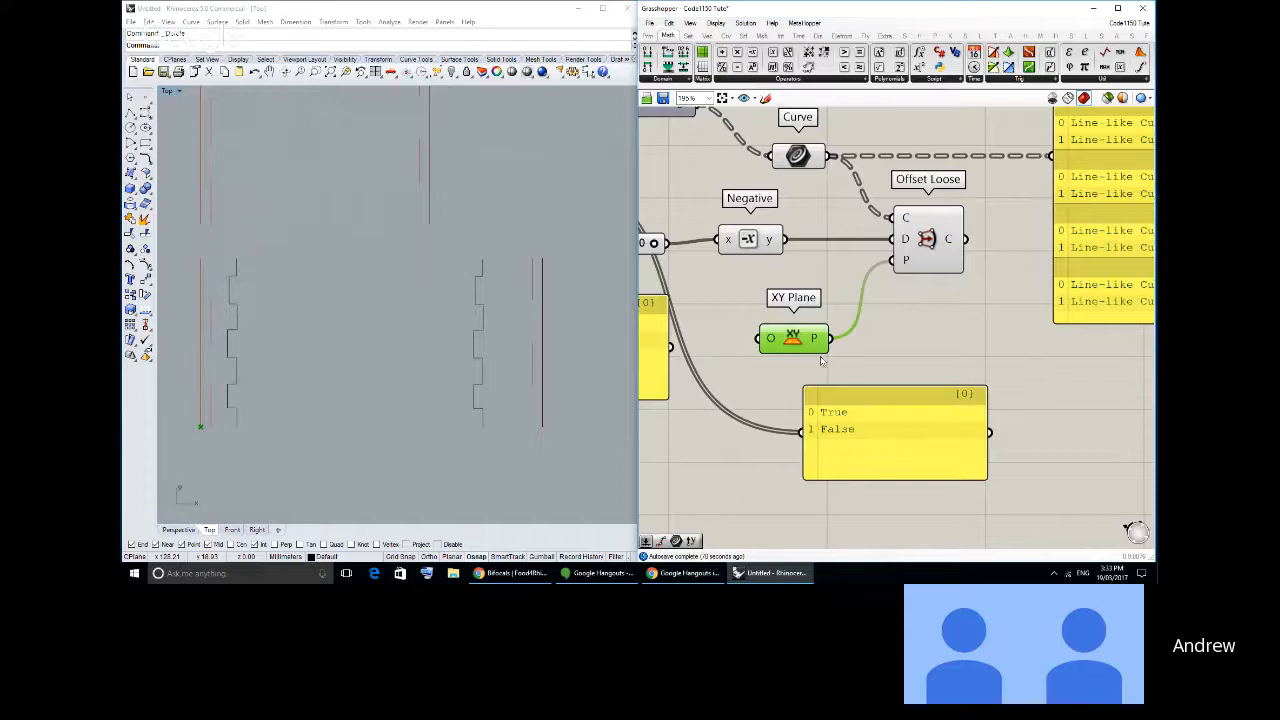
right_drag(841, 331, 963, 347)
scroll(963, 347, down, 1)
- Delete the True/False panel wired to the Dispatch pattern component
click(763, 277)
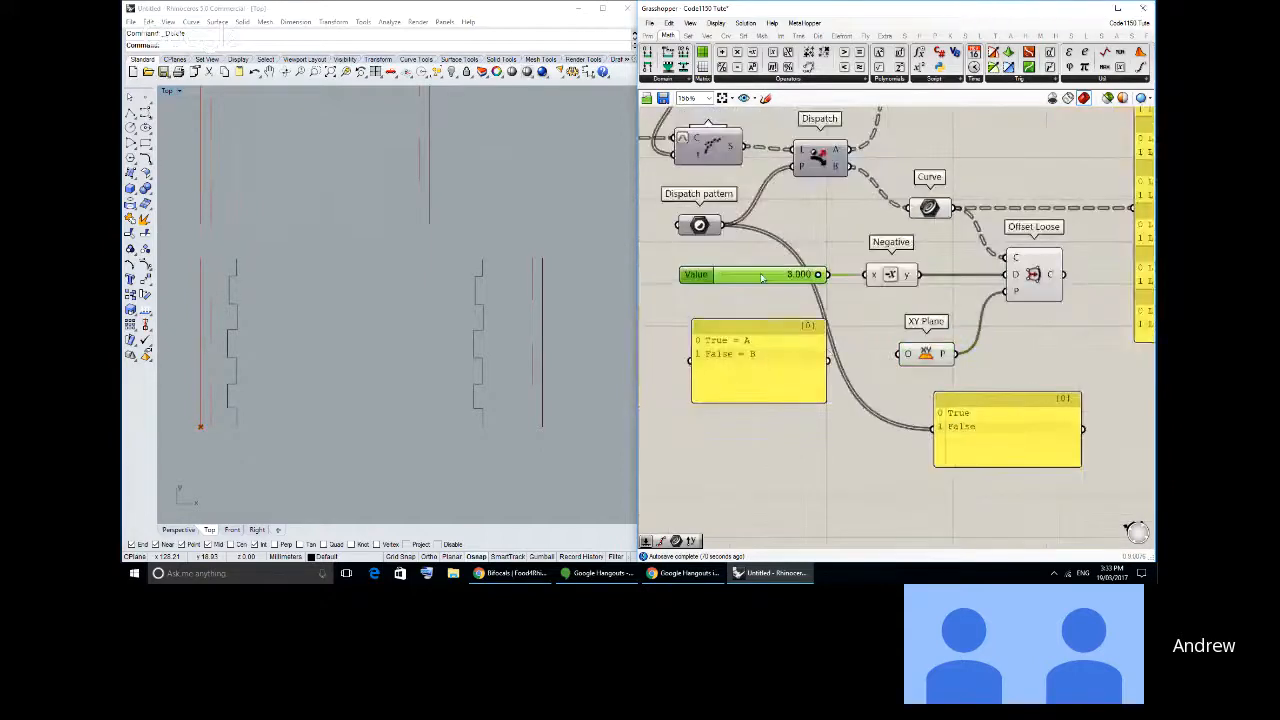
click(763, 291)
right_drag(953, 408, 891, 404)
click(891, 404)
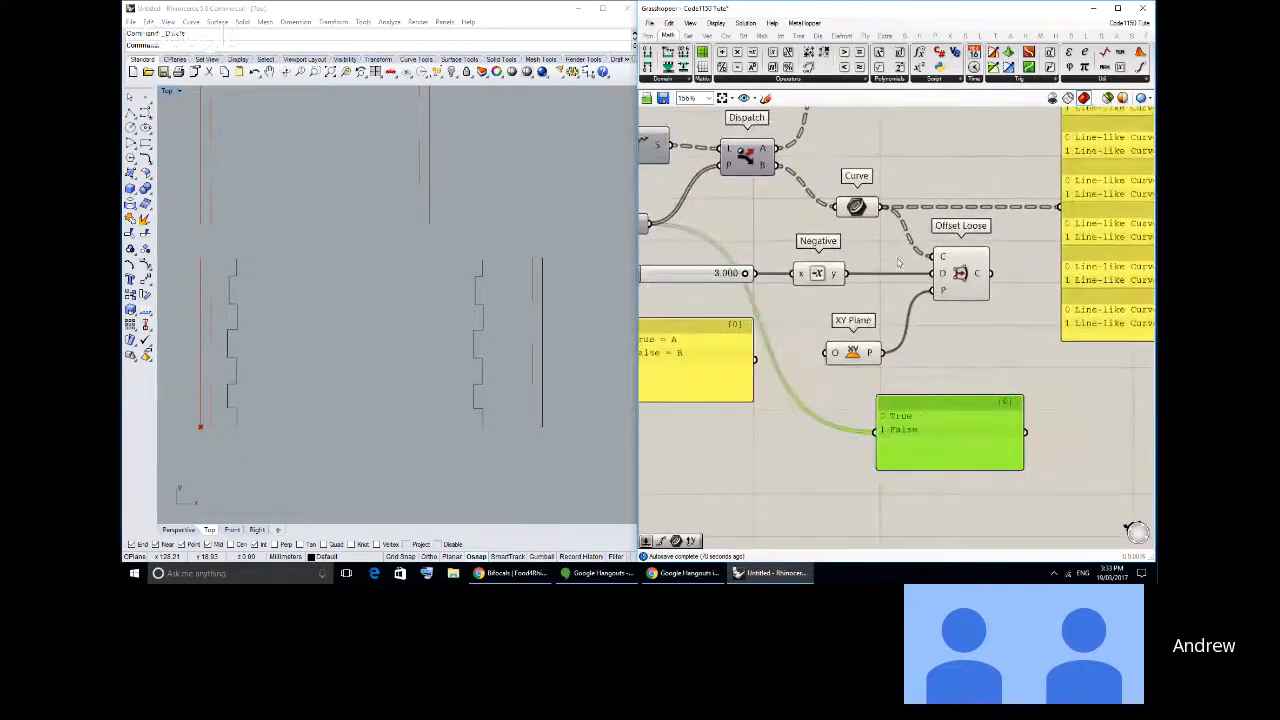
key(Delete)
- Turn off the preview of the Curve container on Dispatch's B output
right_drag(861, 245, 904, 322)
scroll(878, 314, down, 1)
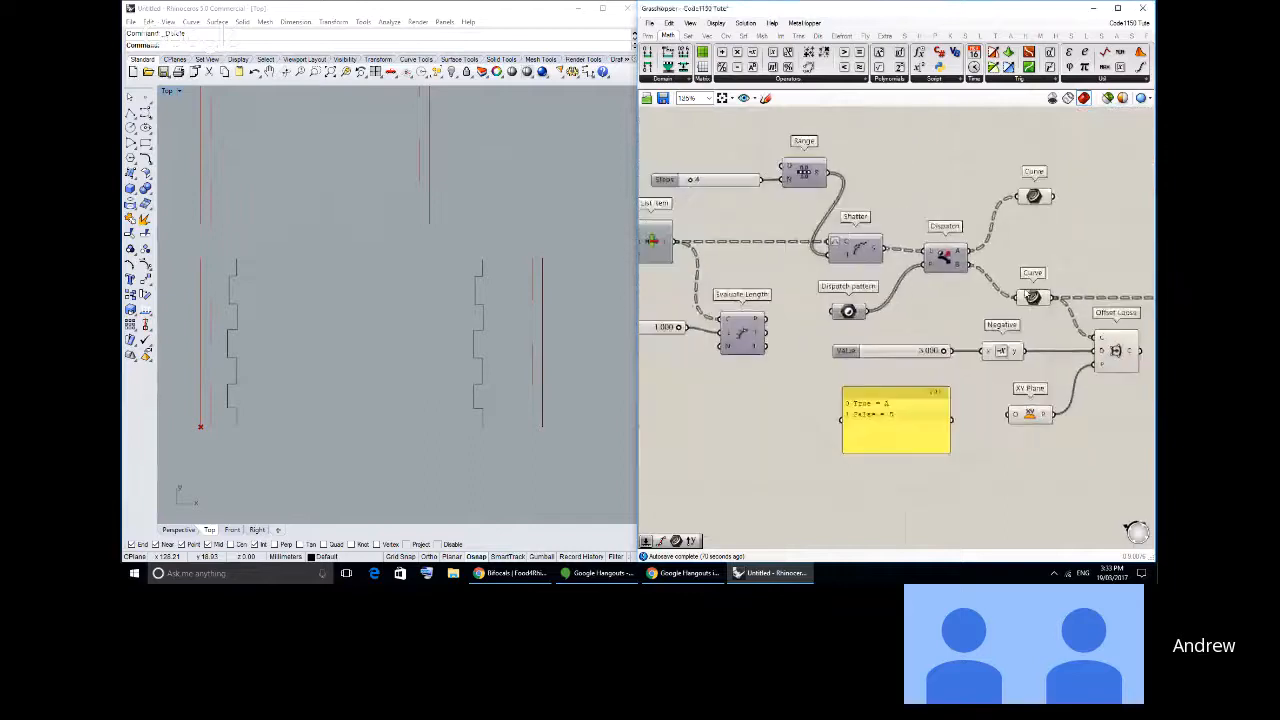
click(1035, 297)
middle_click(1040, 294)
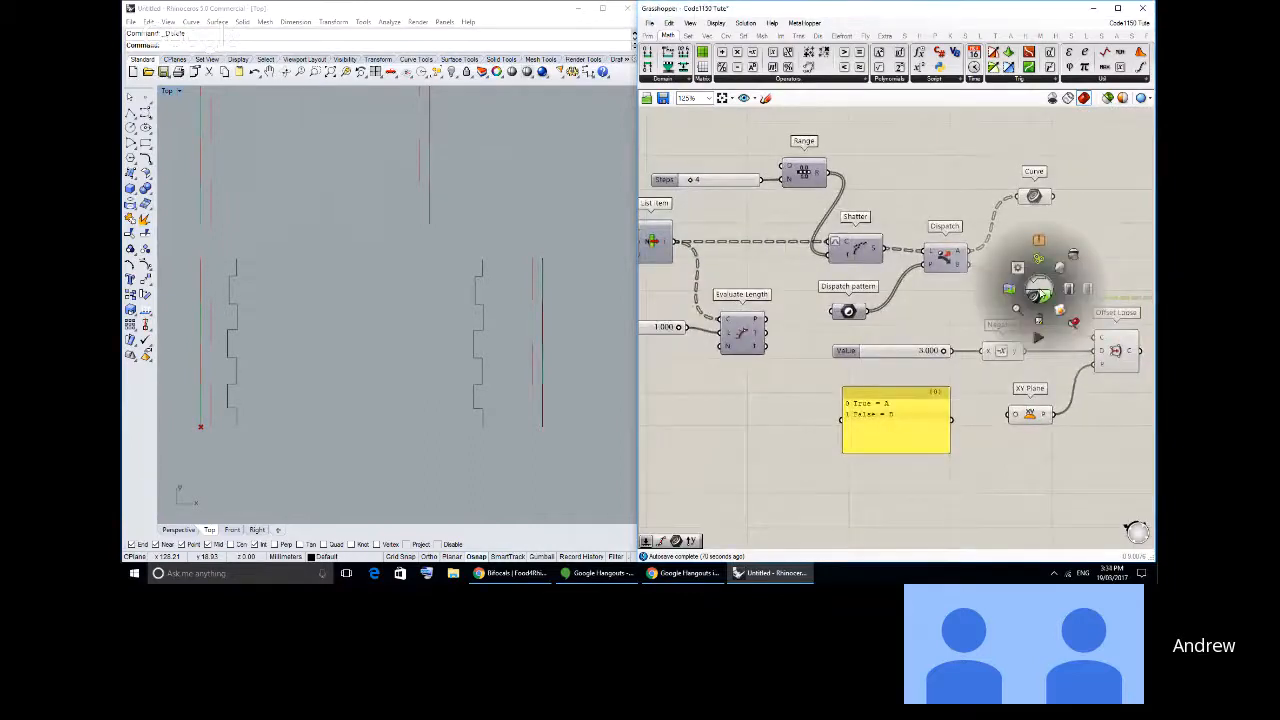
click(1076, 257)
click(1091, 286)
right_drag(1091, 288, 1025, 258)
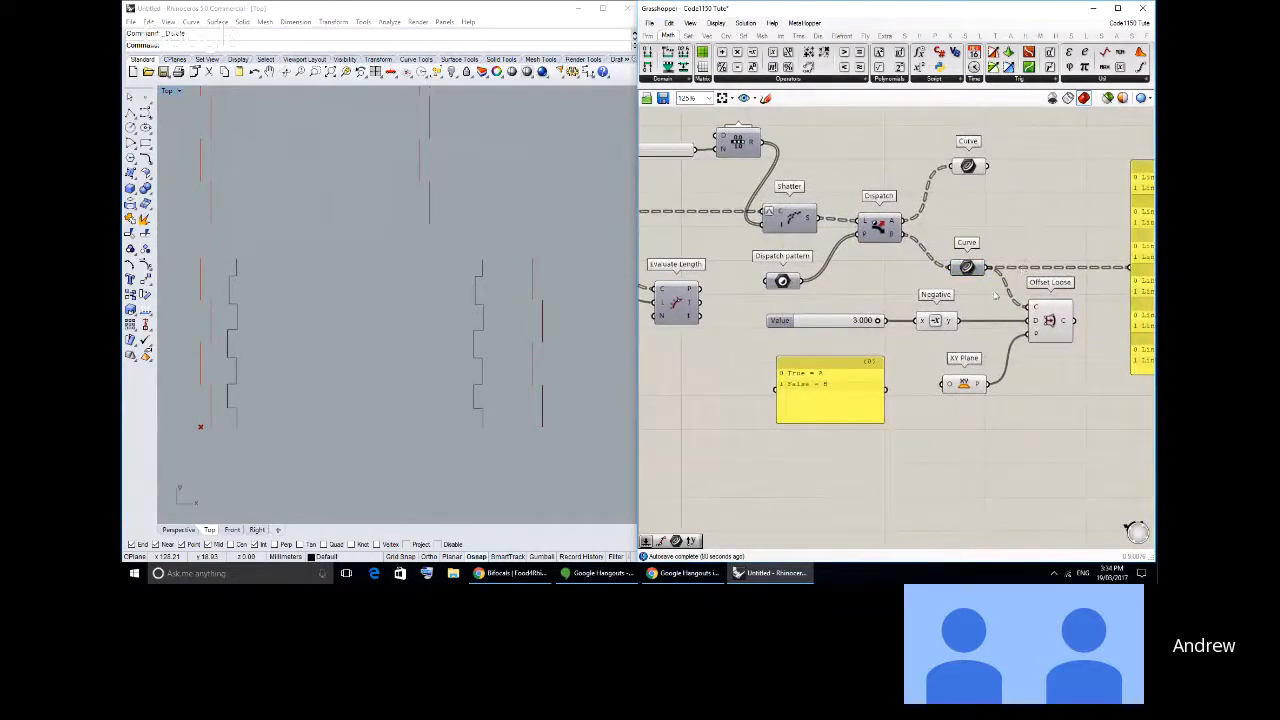
click(966, 267)
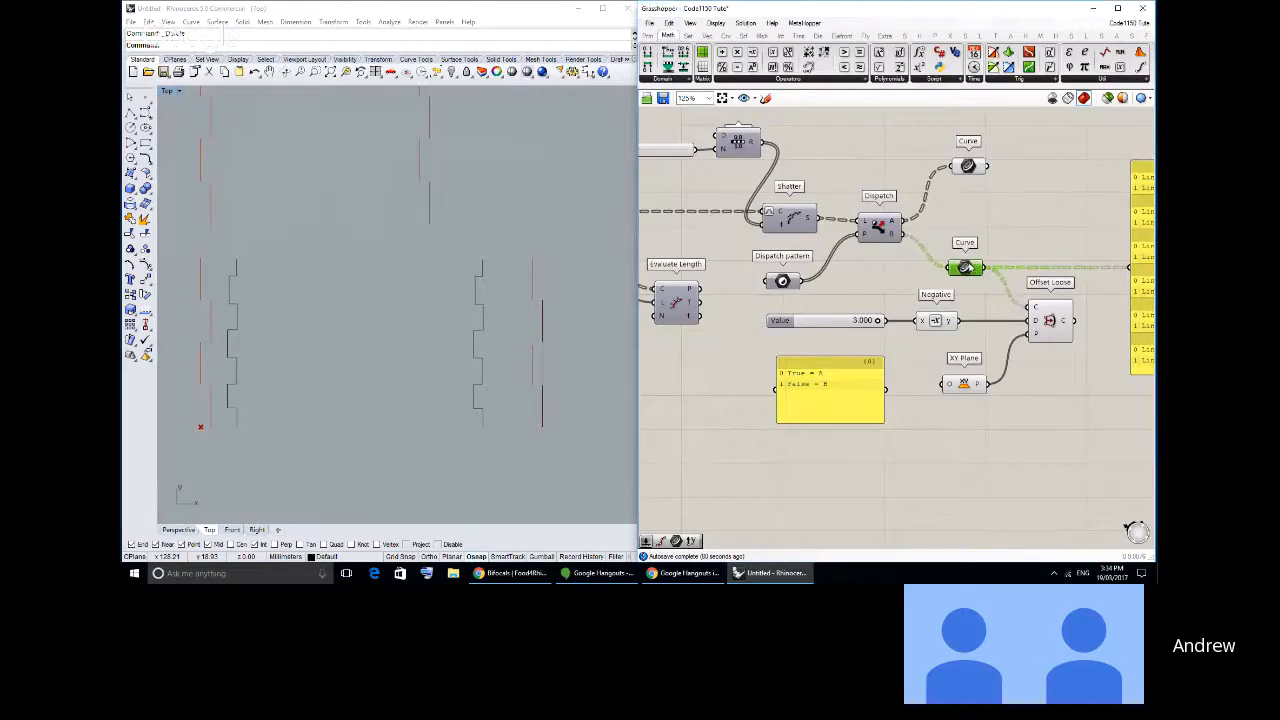
- Nudge the Offset Loose component slightly closer to the Negative component on the canvas
click(977, 223)
drag(1042, 319, 1038, 319)
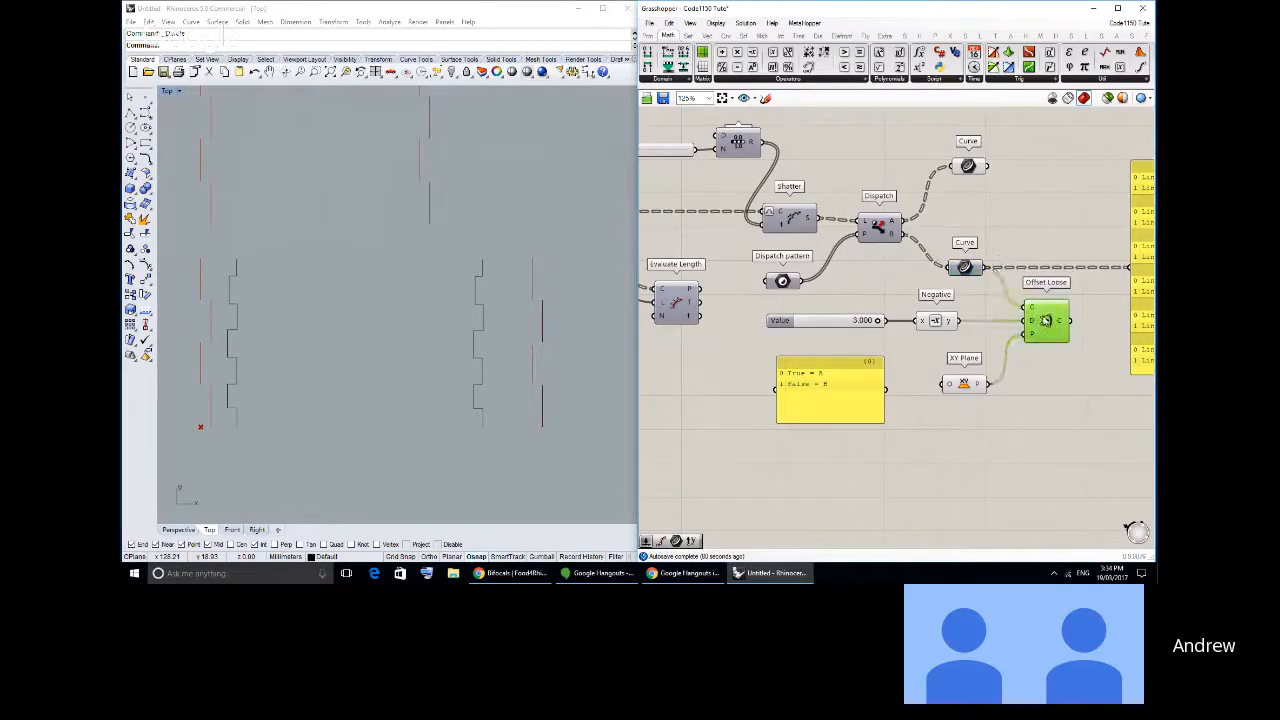
click(990, 343)
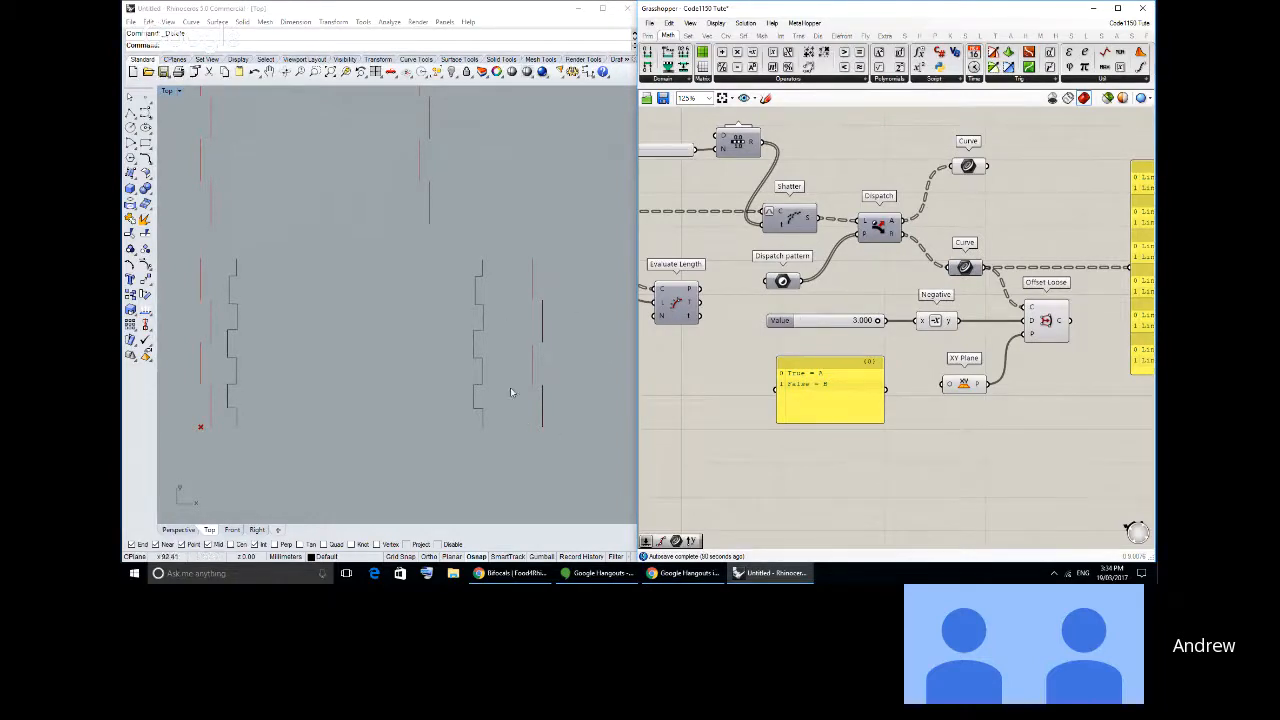
- Set the Steps slider feeding Range to 15 and move the Dispatch pattern component slightly closer to Shatter
right_drag(795, 198, 836, 209)
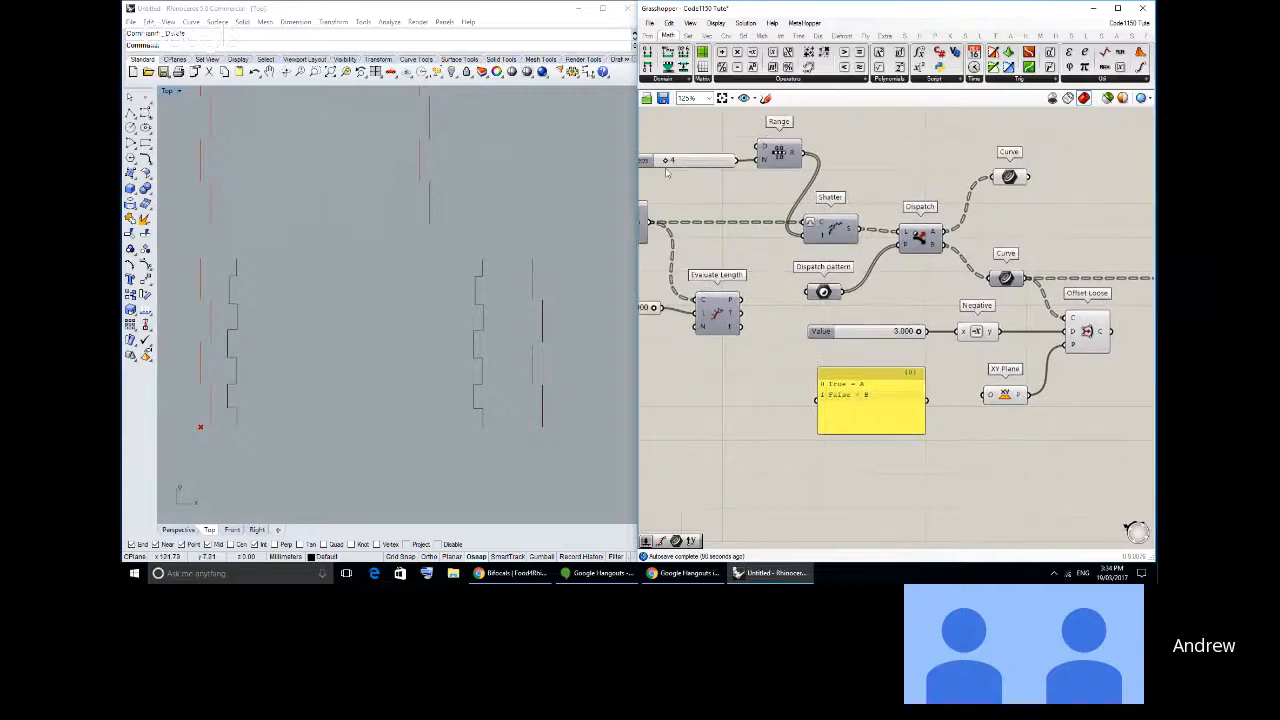
drag(665, 164, 687, 165)
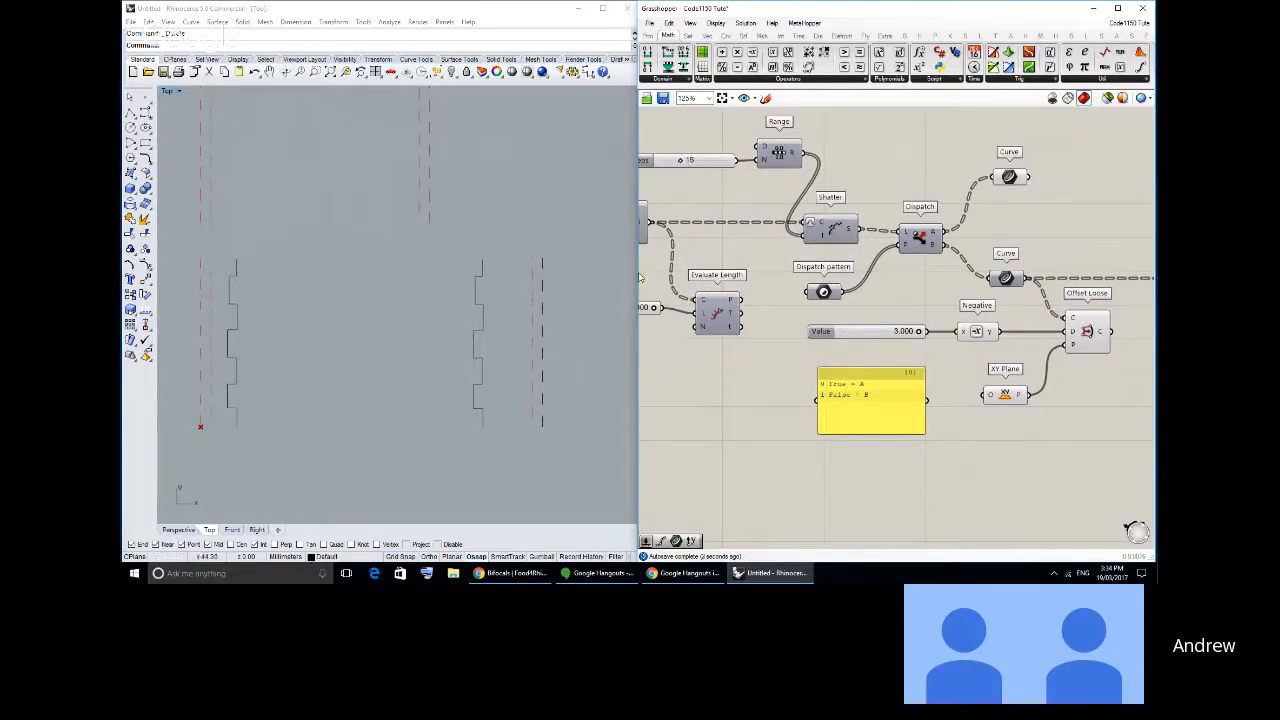
mouse_move(820, 291)
mouse_down()
mouse_move(840, 281)
mouse_move(826, 284)
mouse_up()
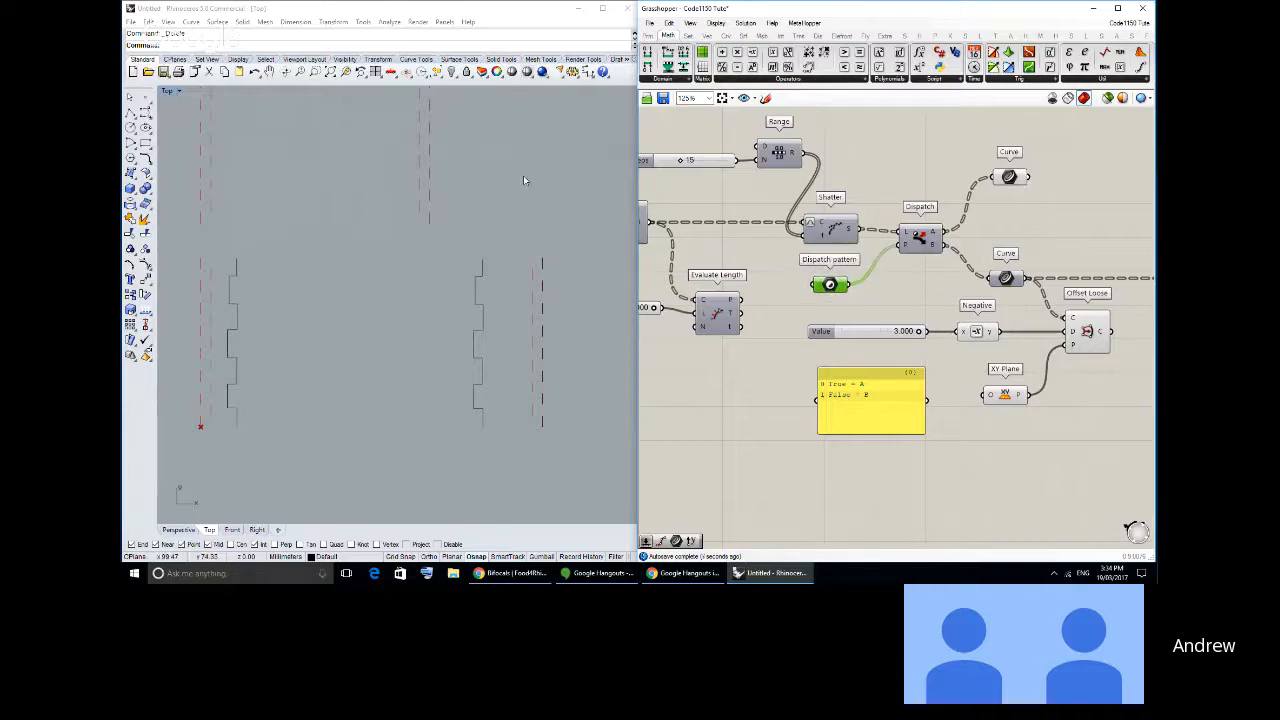
right_drag(912, 263, 884, 264)
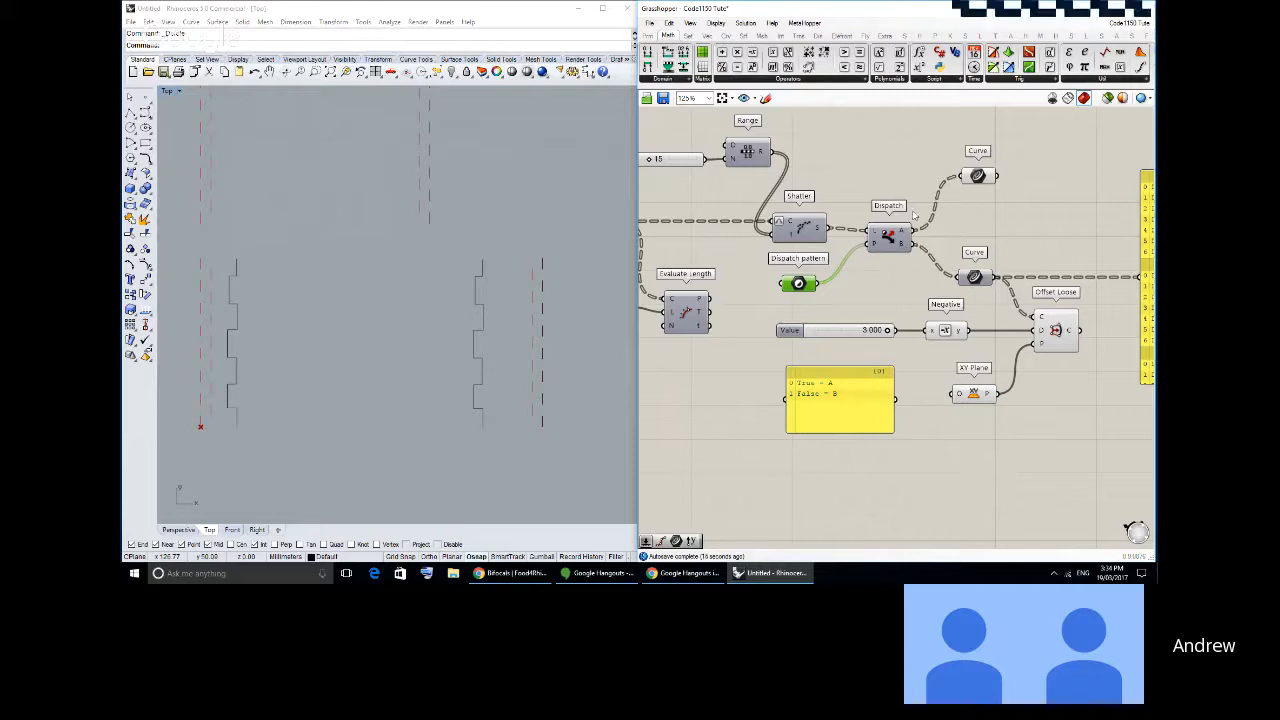
right_drag(739, 186, 750, 179)
right_drag(666, 154, 685, 164)
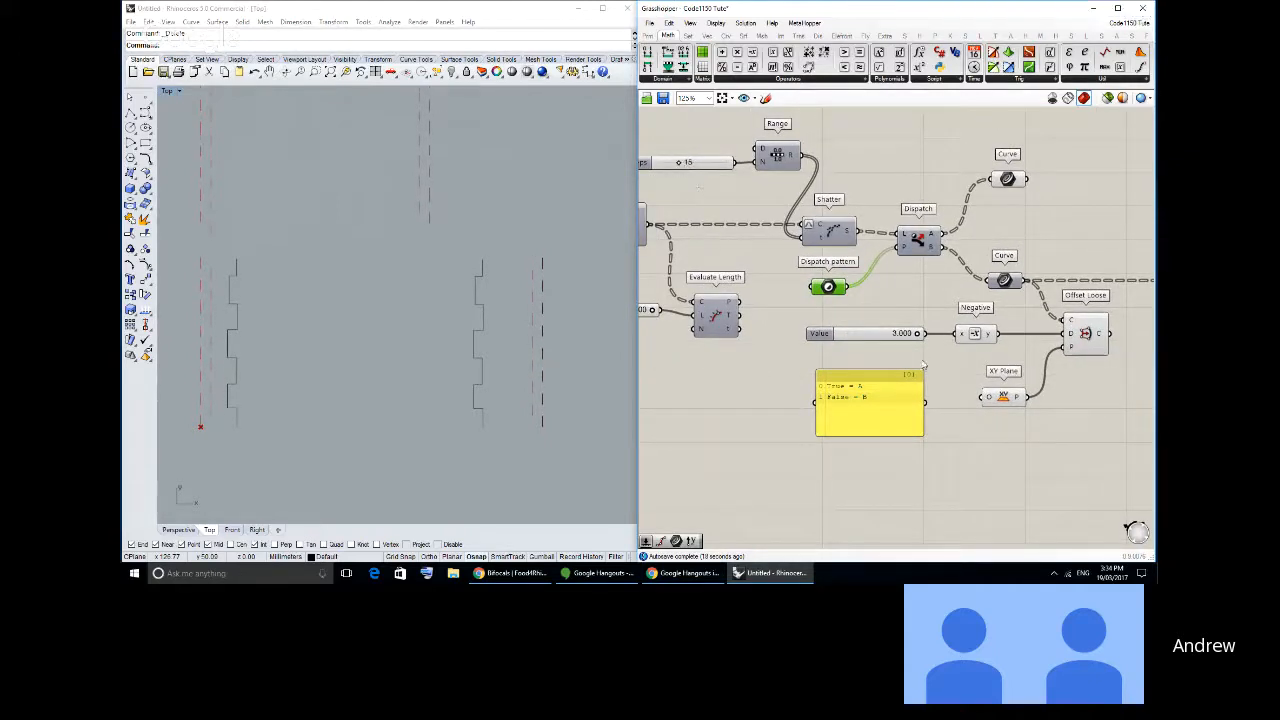
- Examine the shattered and offset edge segments in the Top view against the 3.000 offset distance
drag(915, 336, 922, 336)
scroll(411, 306, down, 10)
right_drag(400, 225, 428, 307)
scroll(411, 306, up, 4)
scroll(428, 329, up, 2)
click(920, 334)
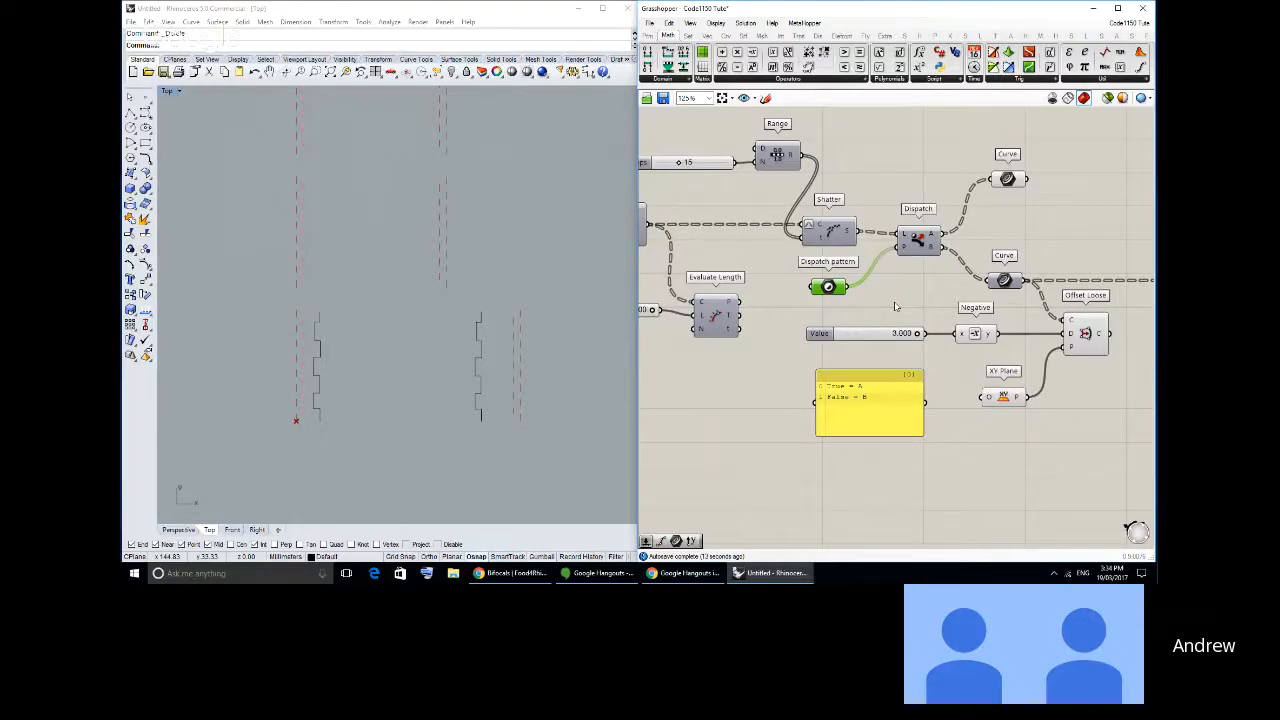
- Set the Steps slider to 14 and move it slightly farther away from the Range component
right_drag(696, 259, 743, 288)
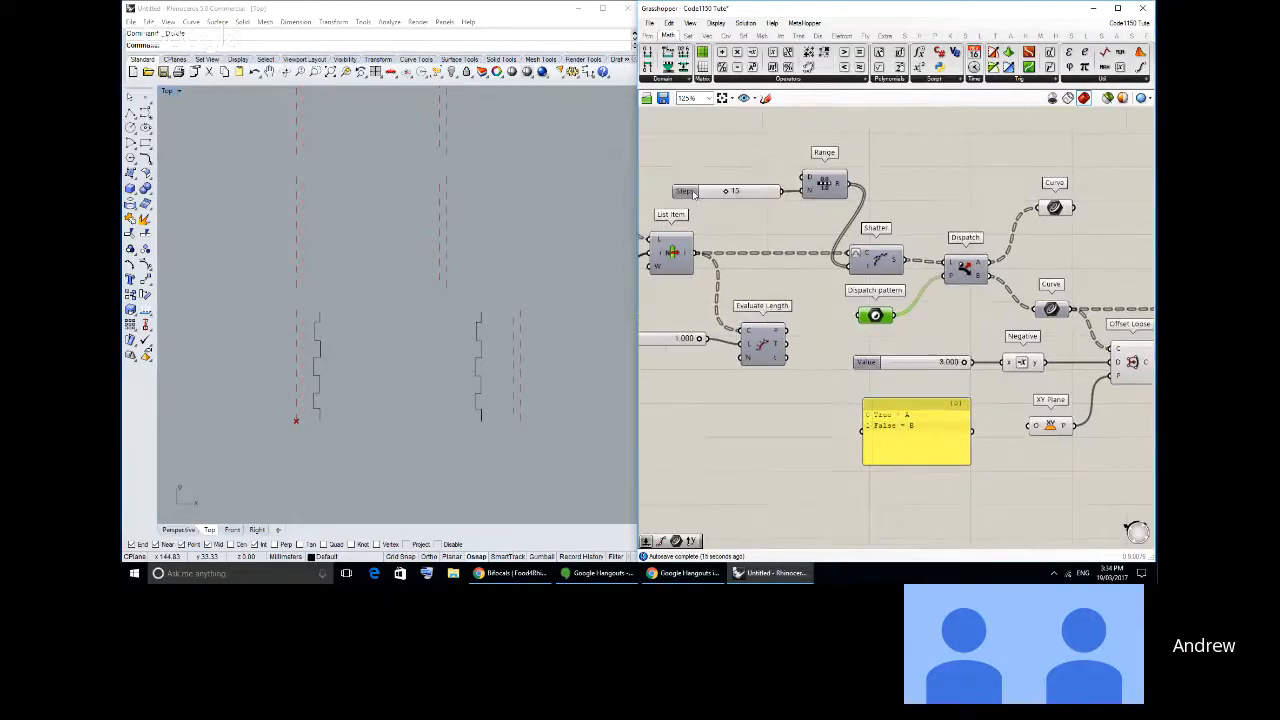
drag(725, 193, 723, 194)
drag(746, 194, 680, 197)
click(739, 202)
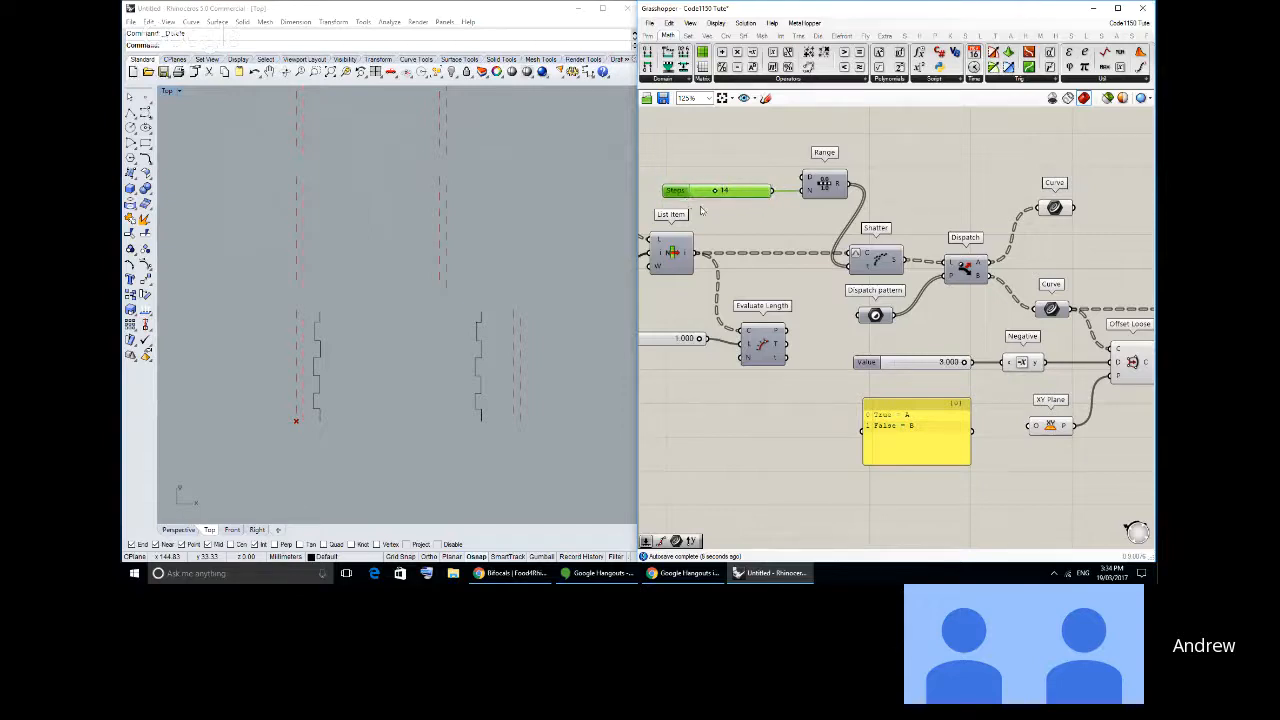
- Try Steps values of 15 and 16, comparing the edge segments in the Top view
click(701, 210)
right_drag(701, 210, 748, 226)
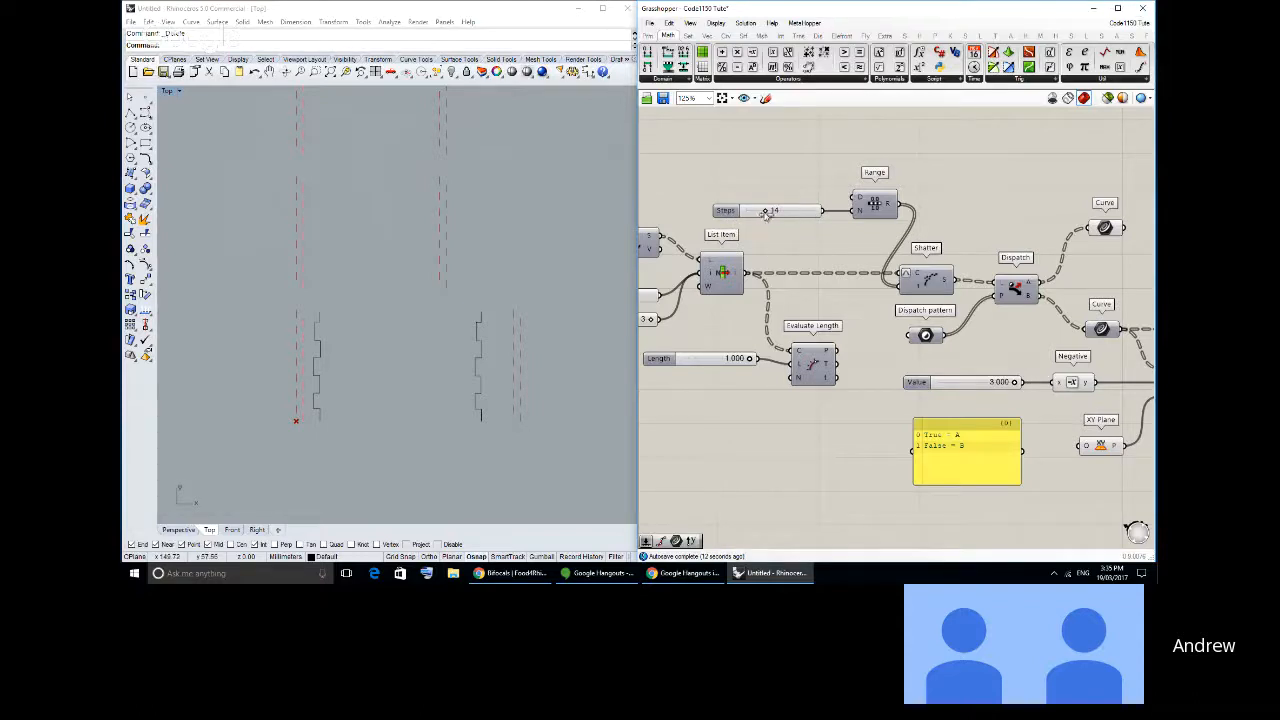
drag(765, 213, 768, 214)
right_drag(452, 394, 460, 374)
scroll(500, 326, up, 2)
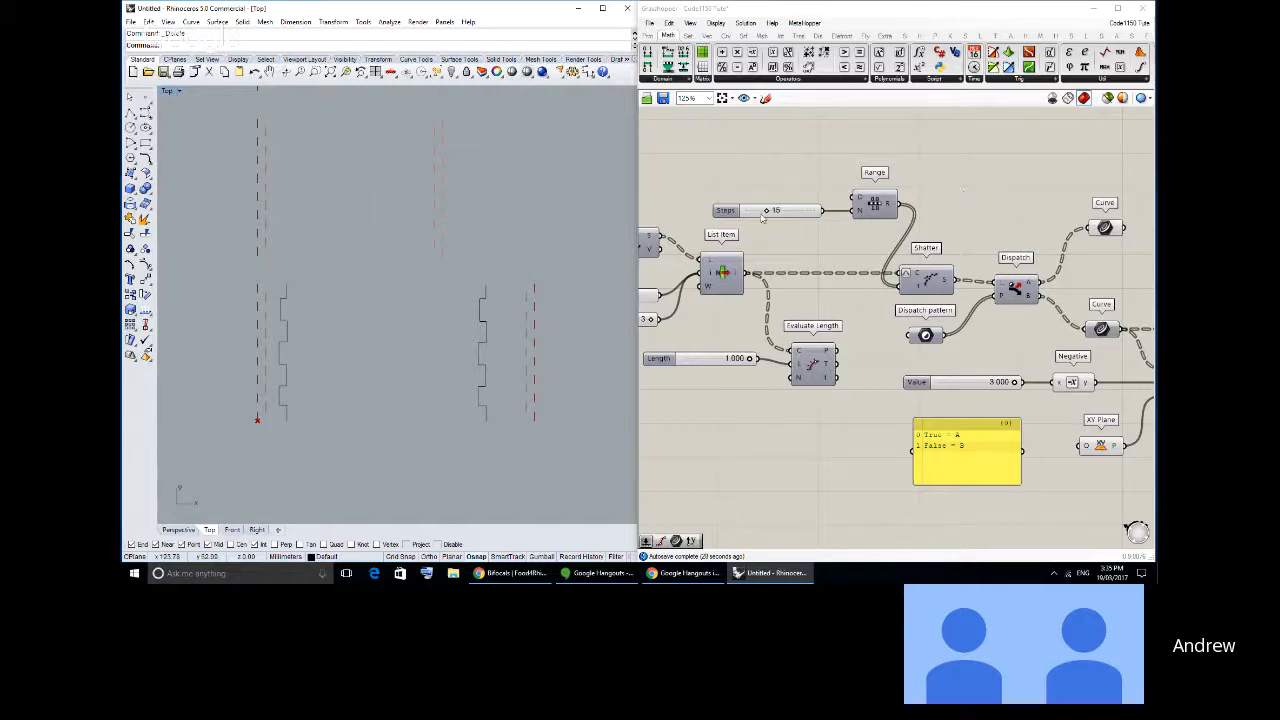
drag(765, 211, 768, 211)
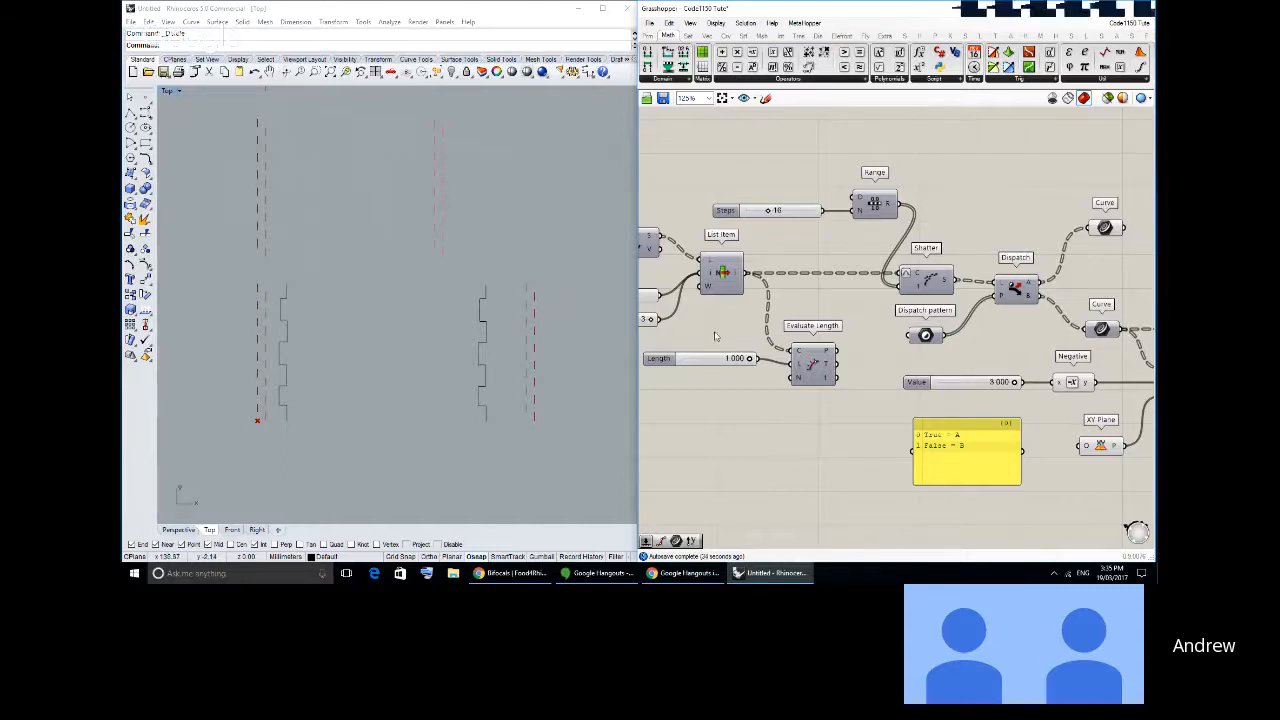
- Check the Steps slider's settings, accept them, and set the slider to 10
click(728, 212)
double_click(775, 211)
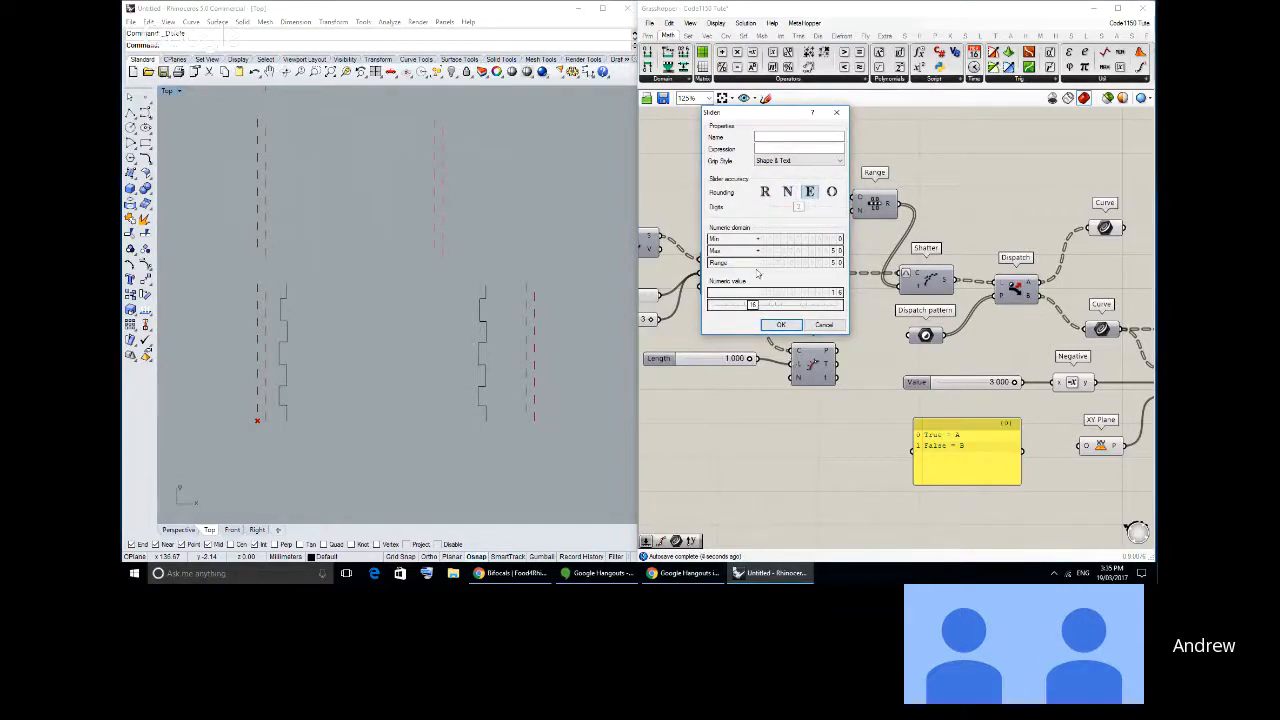
click(781, 325)
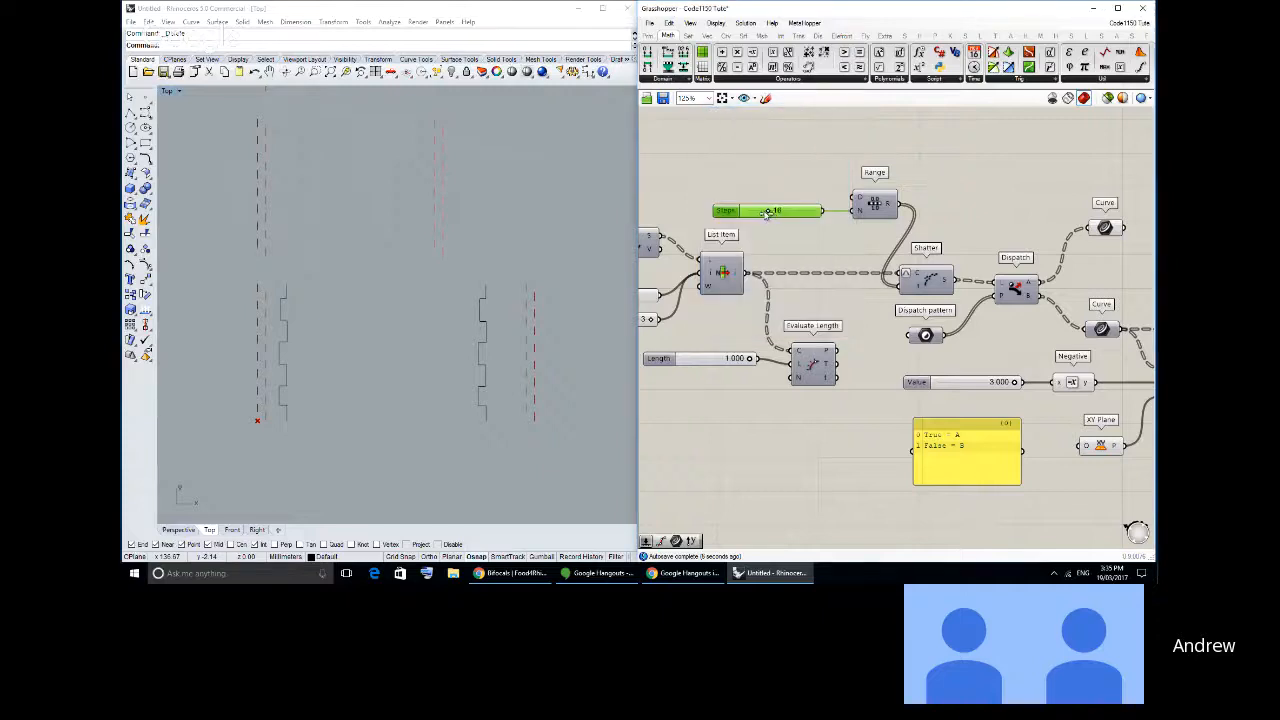
drag(768, 213, 760, 218)
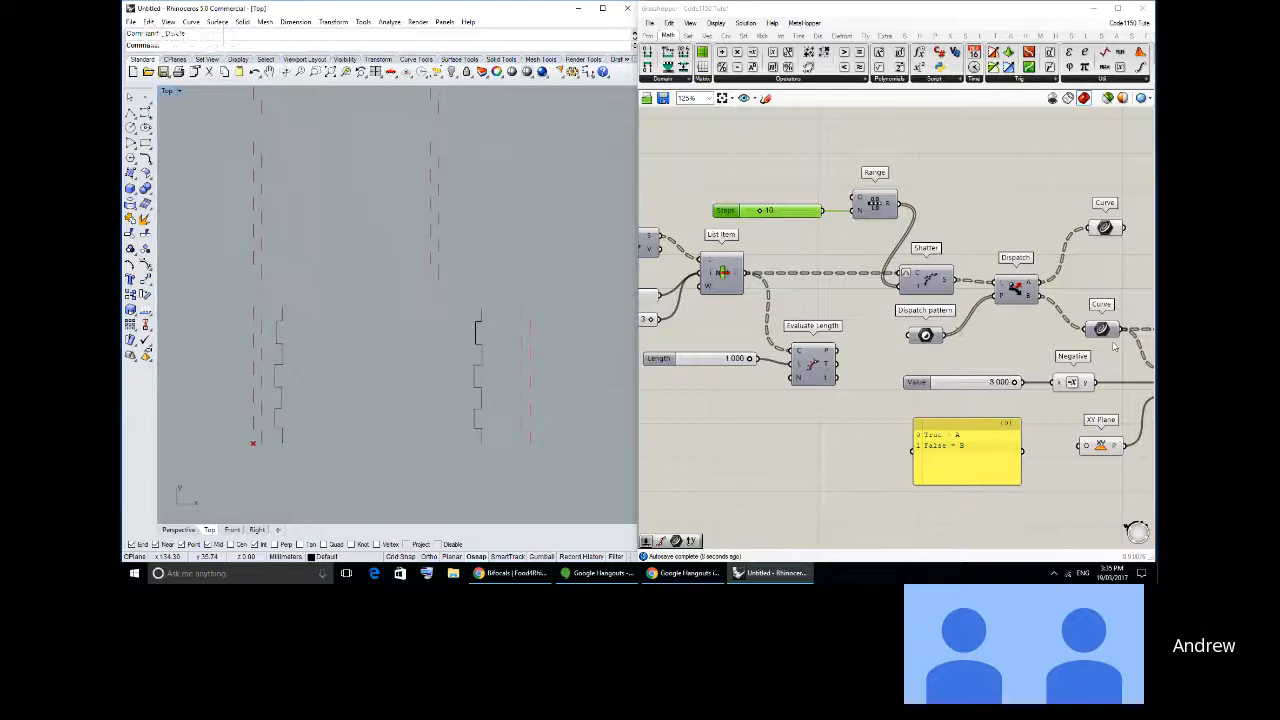
scroll(900, 330, up, 3)
right_drag(893, 303, 868, 304)
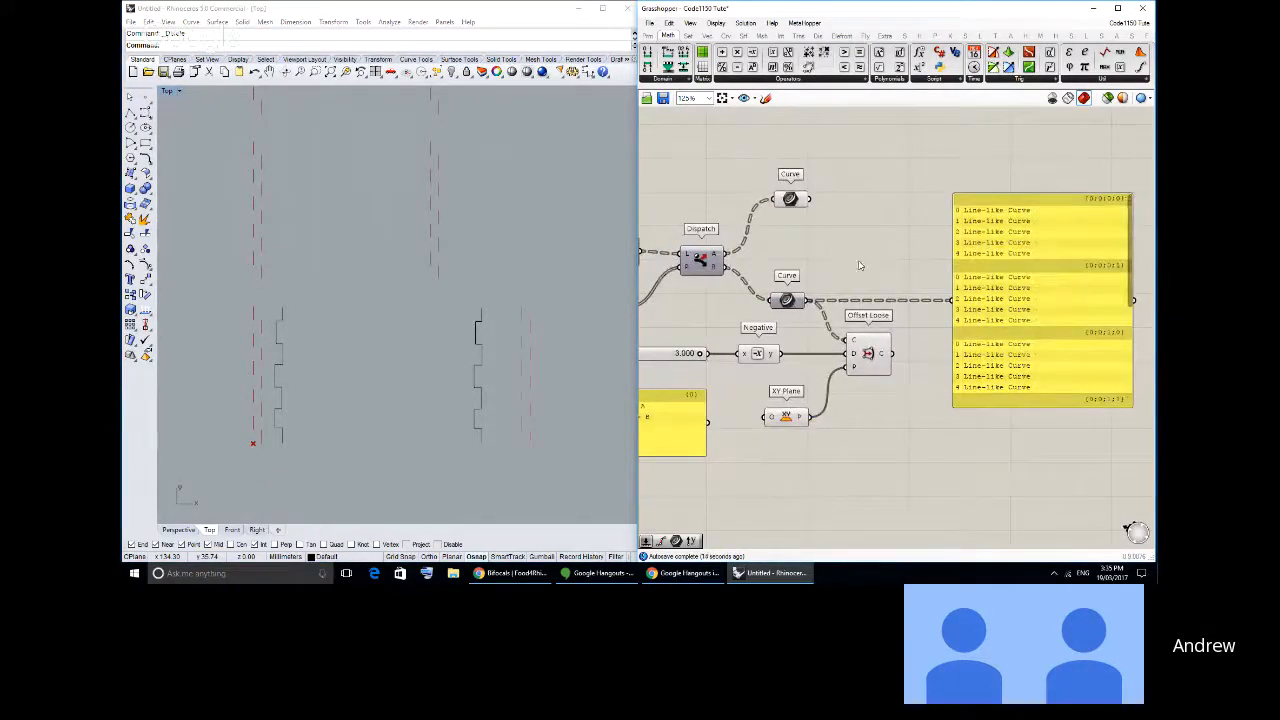
right_drag(445, 205, 283, 206)
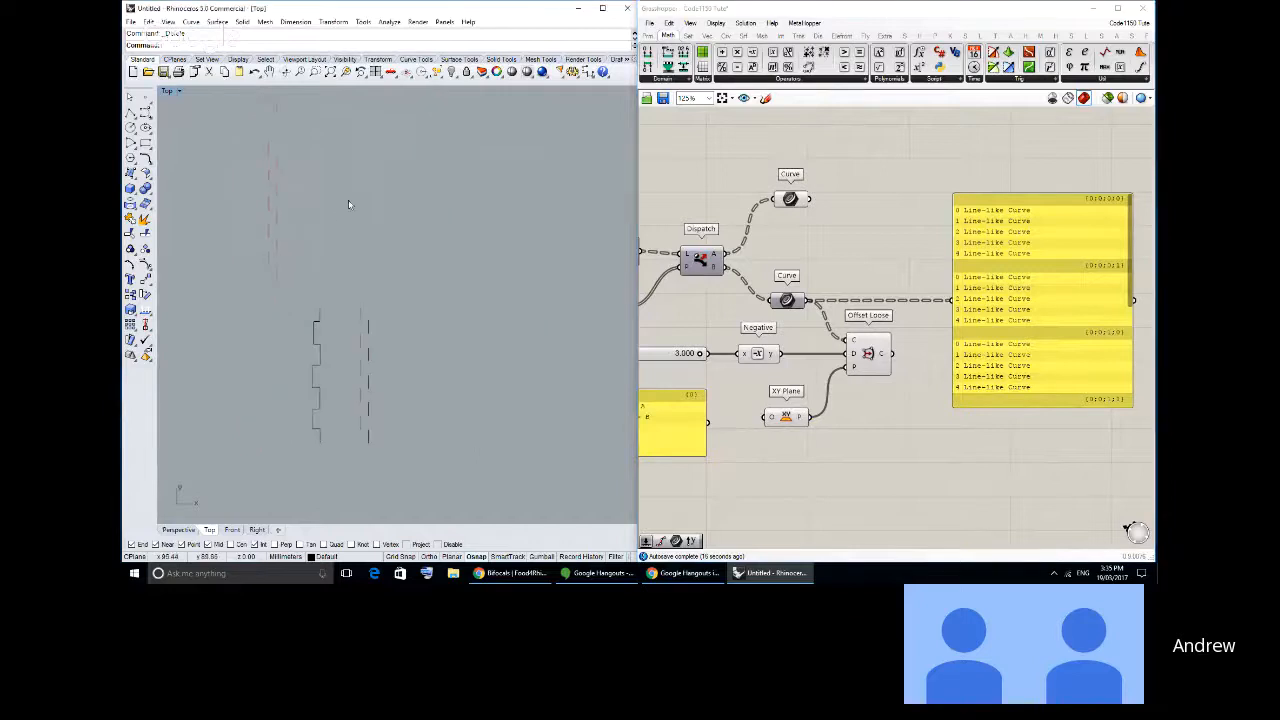
click(130, 113)
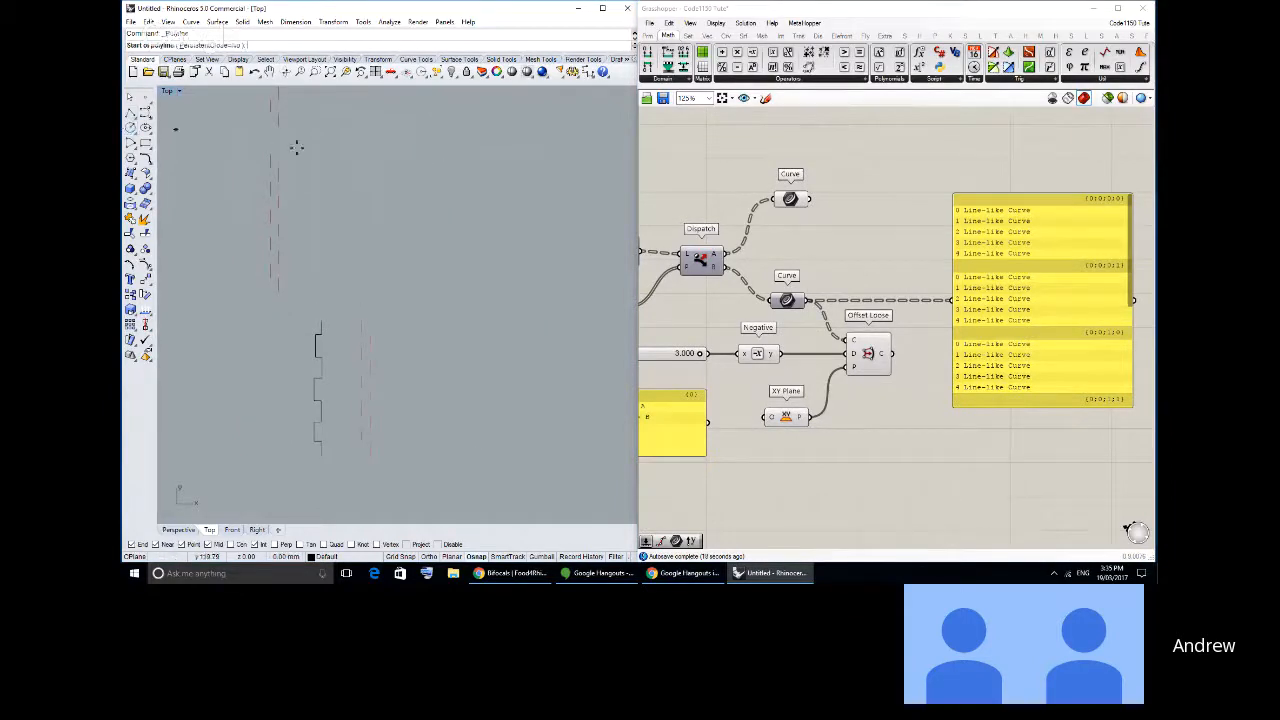
key(Escape)
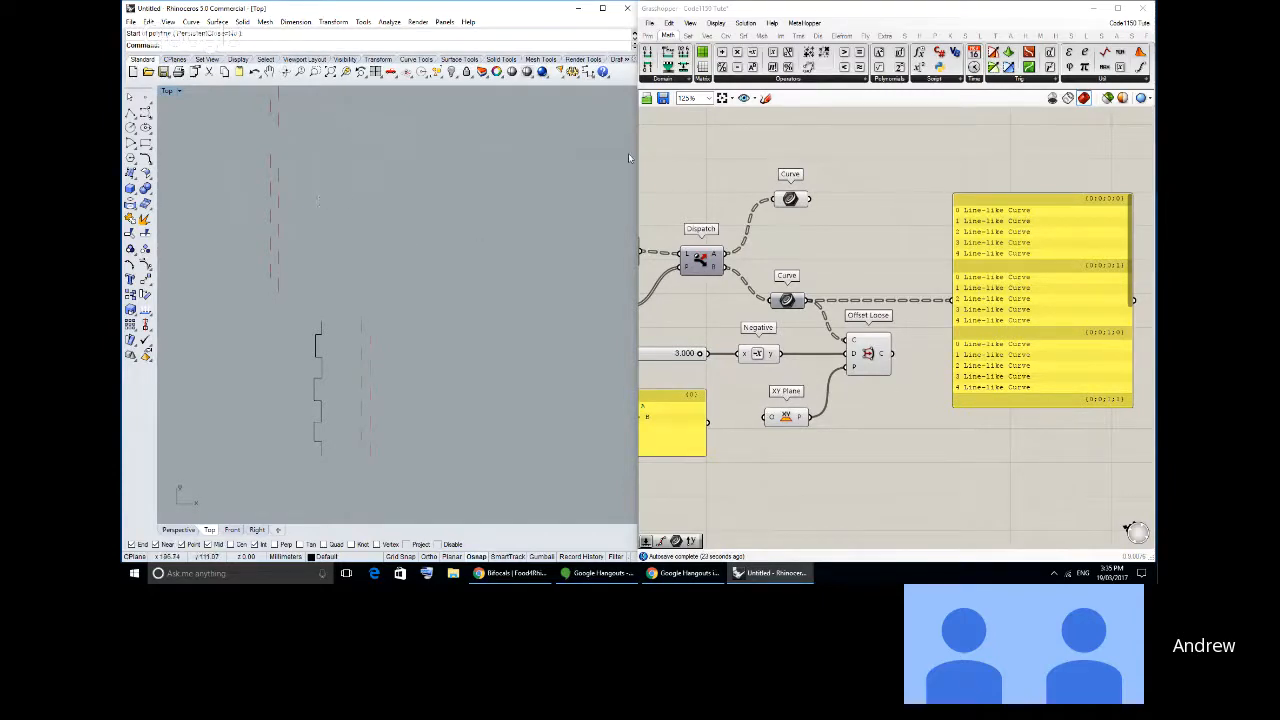
- Add a Connect Curves component beside the Curve container on Dispatch's A output and move the curve-list panel clear of it
click(725, 35)
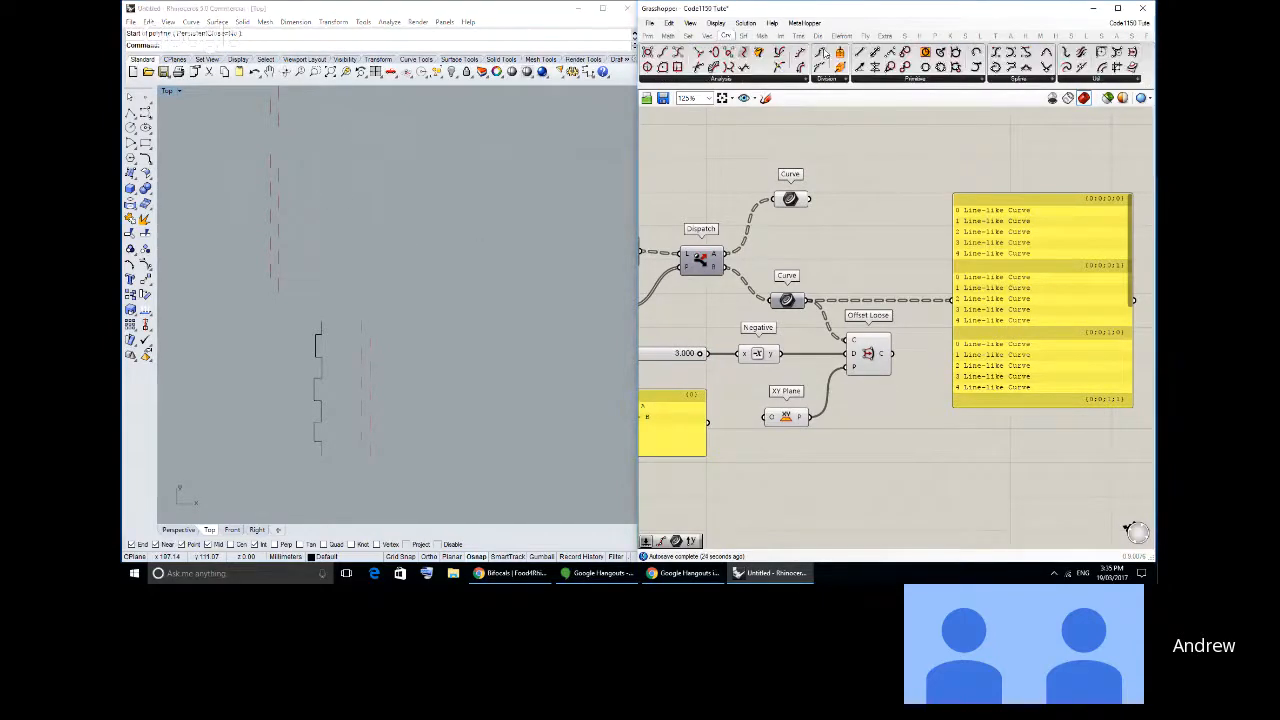
click(1043, 80)
click(1090, 244)
click(904, 201)
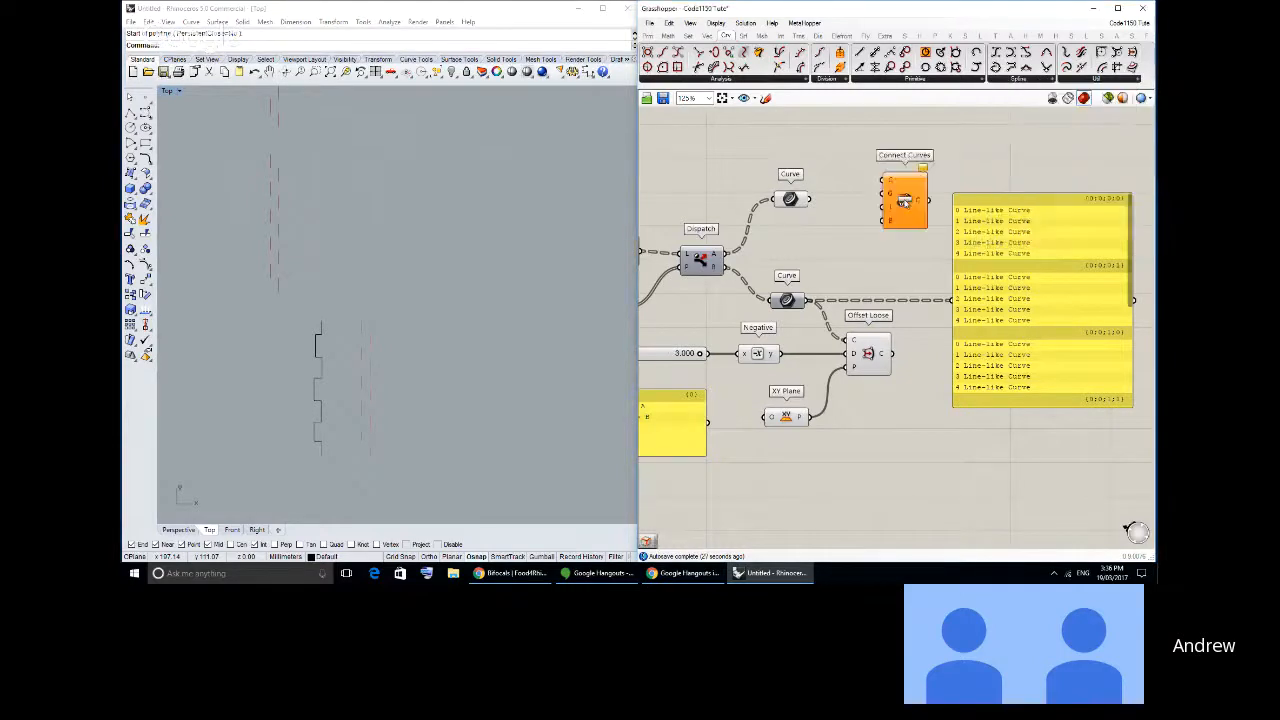
drag(904, 202, 925, 191)
drag(980, 203, 1037, 192)
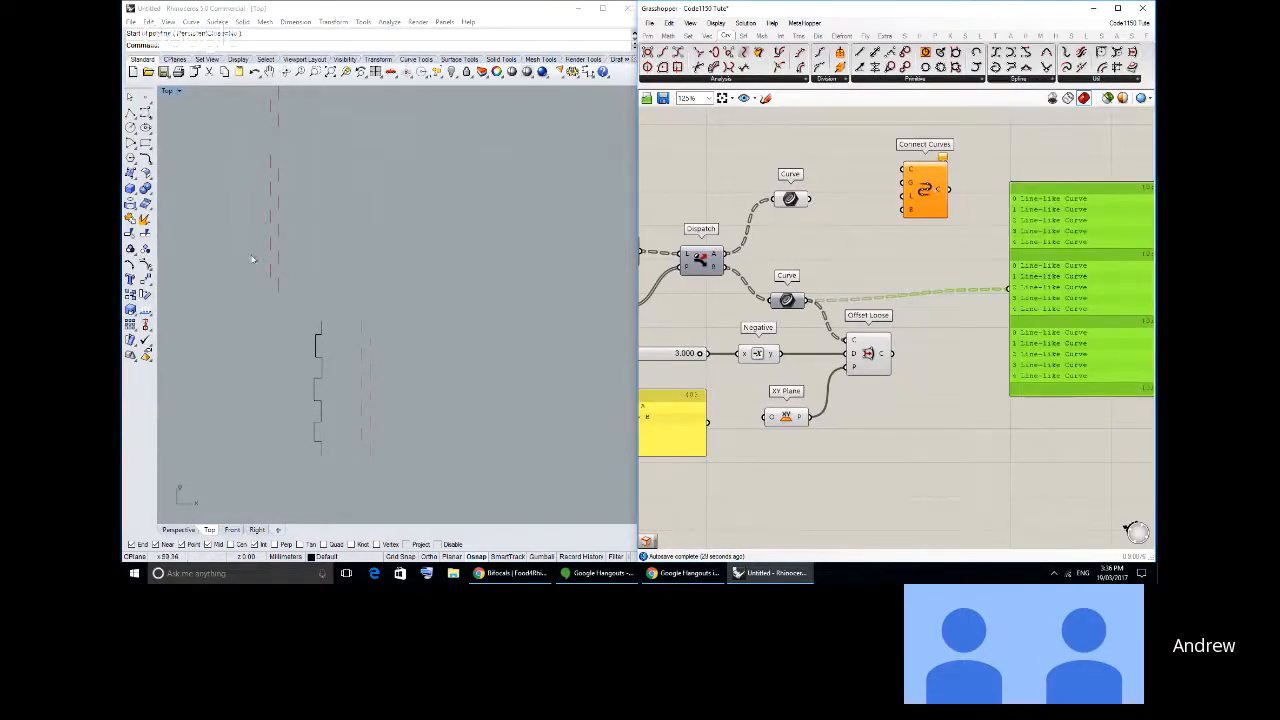
- Draw two separate slanted single-segment lines in the empty area beside the joint geometry in the Top view
click(252, 259)
click(130, 113)
click(404, 240)
click(469, 184)
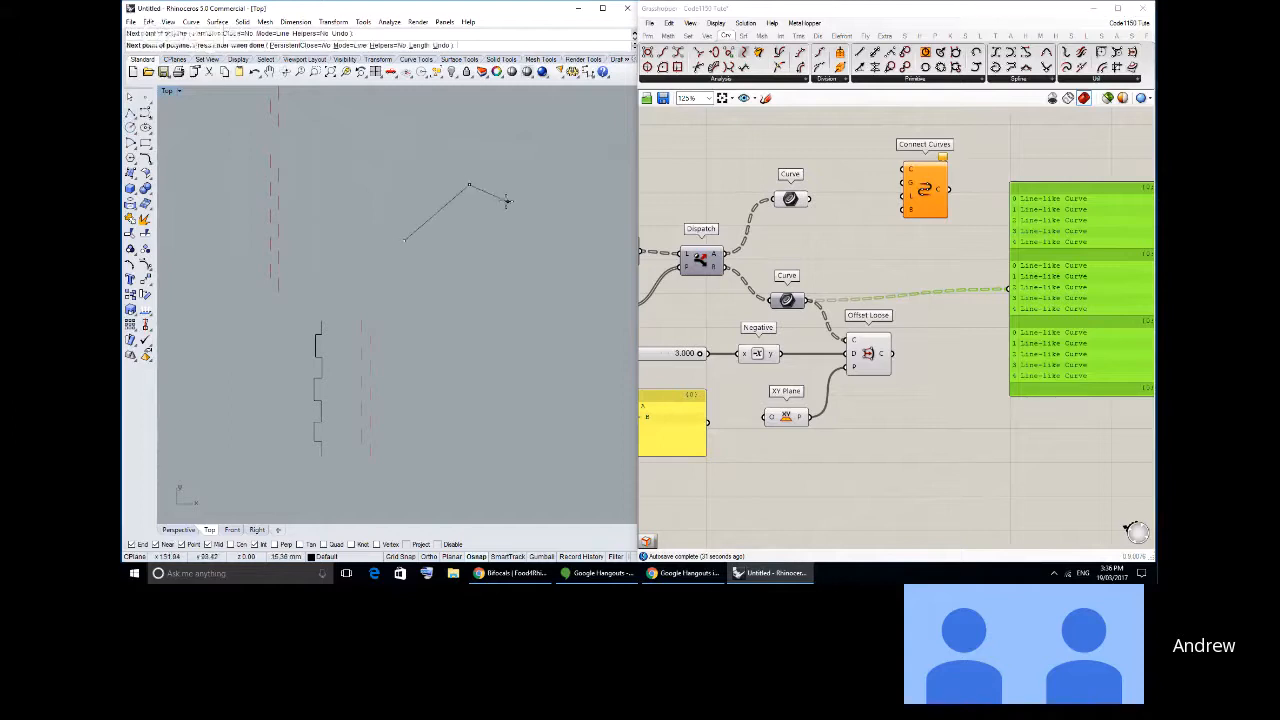
right_click(509, 201)
right_click(518, 198)
click(524, 198)
click(538, 275)
right_click(539, 275)
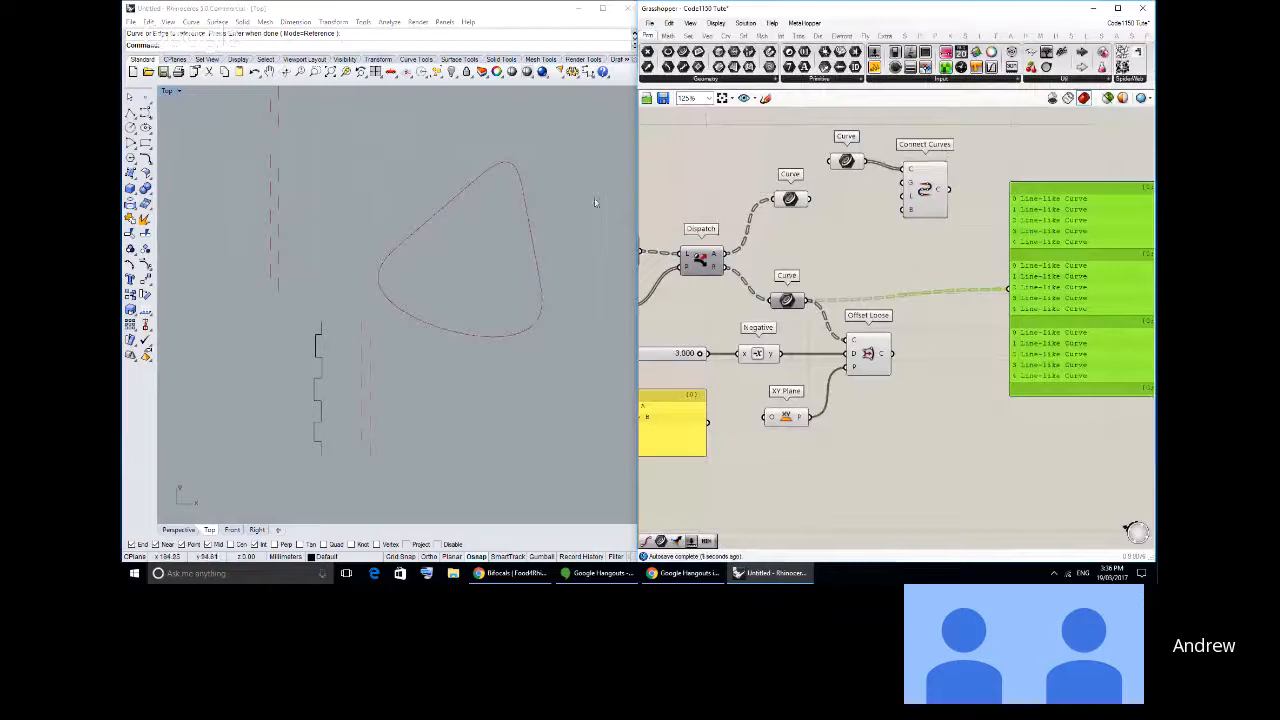
- Inspect the closed Connect Curves result up close and place a point at the lower end of the steeper source line
scroll(545, 212, up, 4)
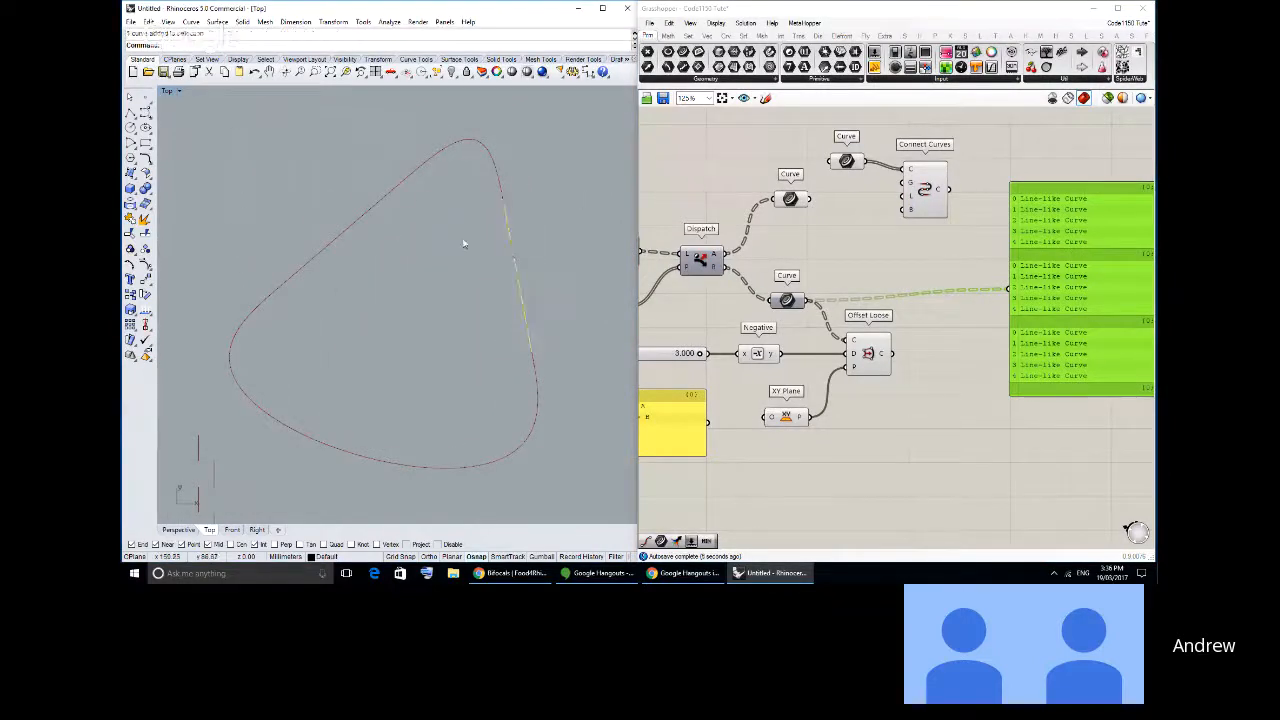
click(347, 230)
key(Escape)
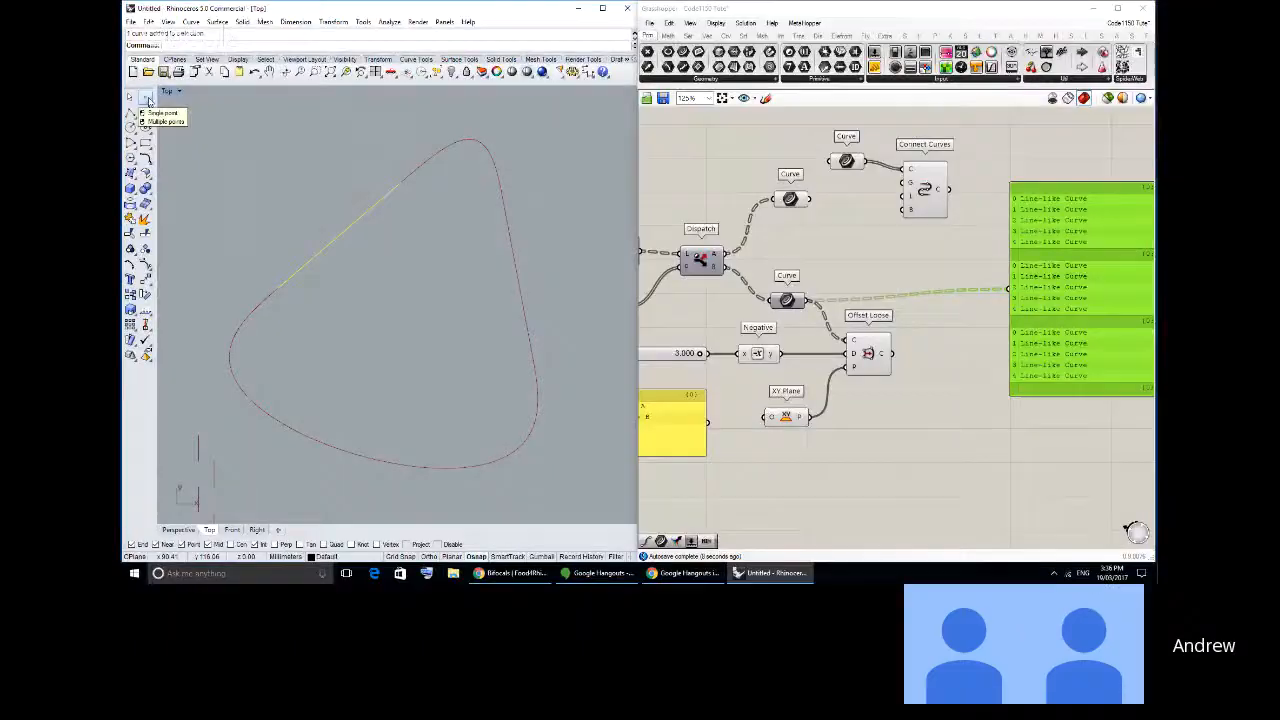
click(131, 97)
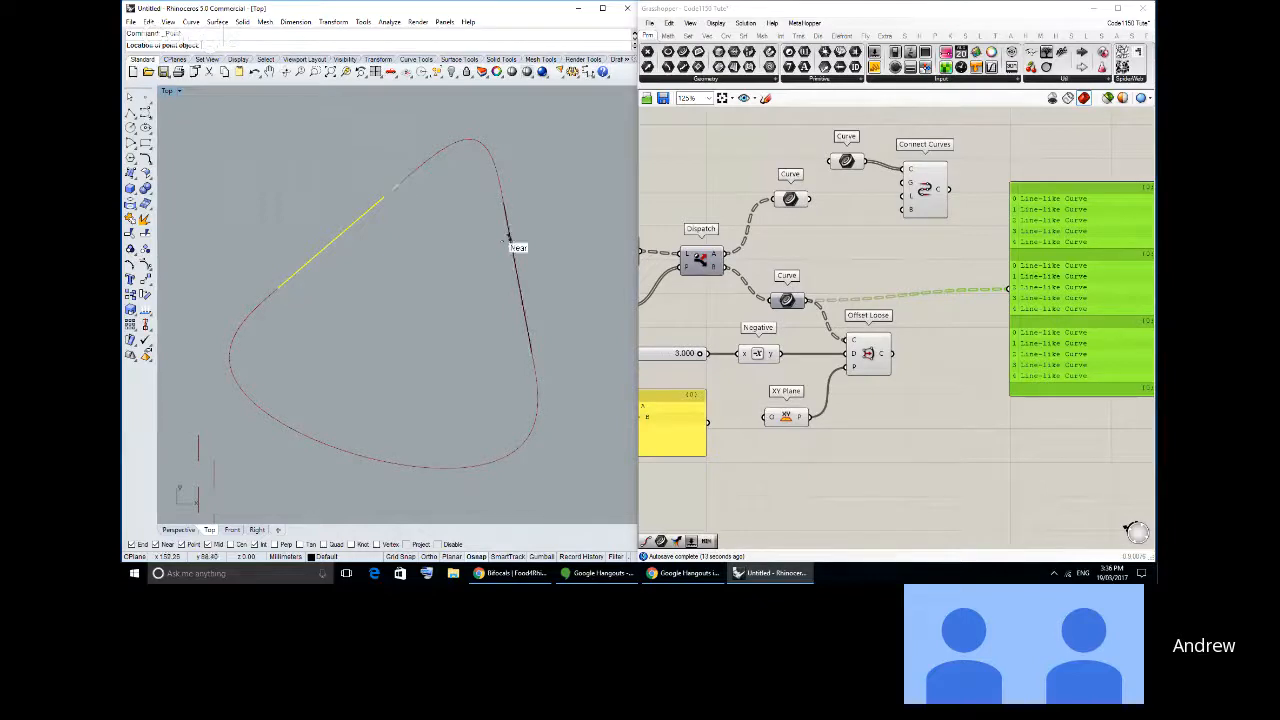
click(533, 354)
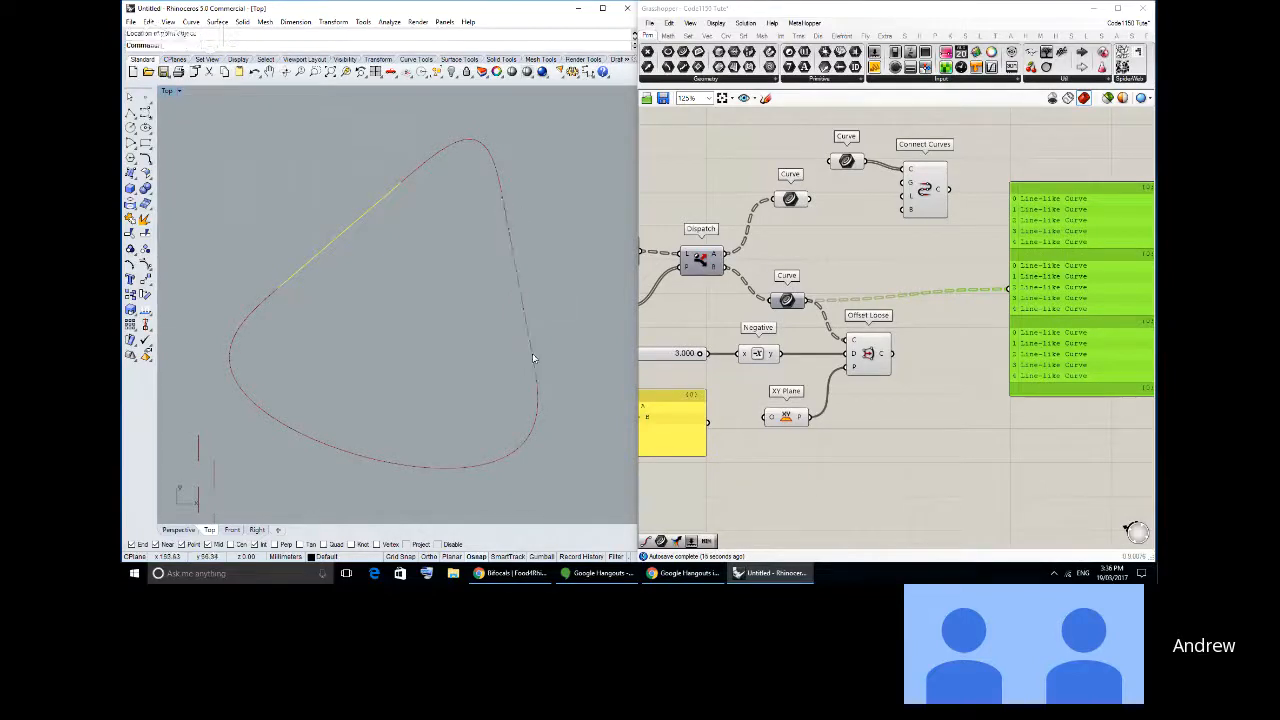
click(405, 214)
- Wire the Curve container feeding Connect Curves to the panel and run Set Multiple Curves on it for the two drawn lines
drag(867, 163, 1010, 290)
right_click(848, 162)
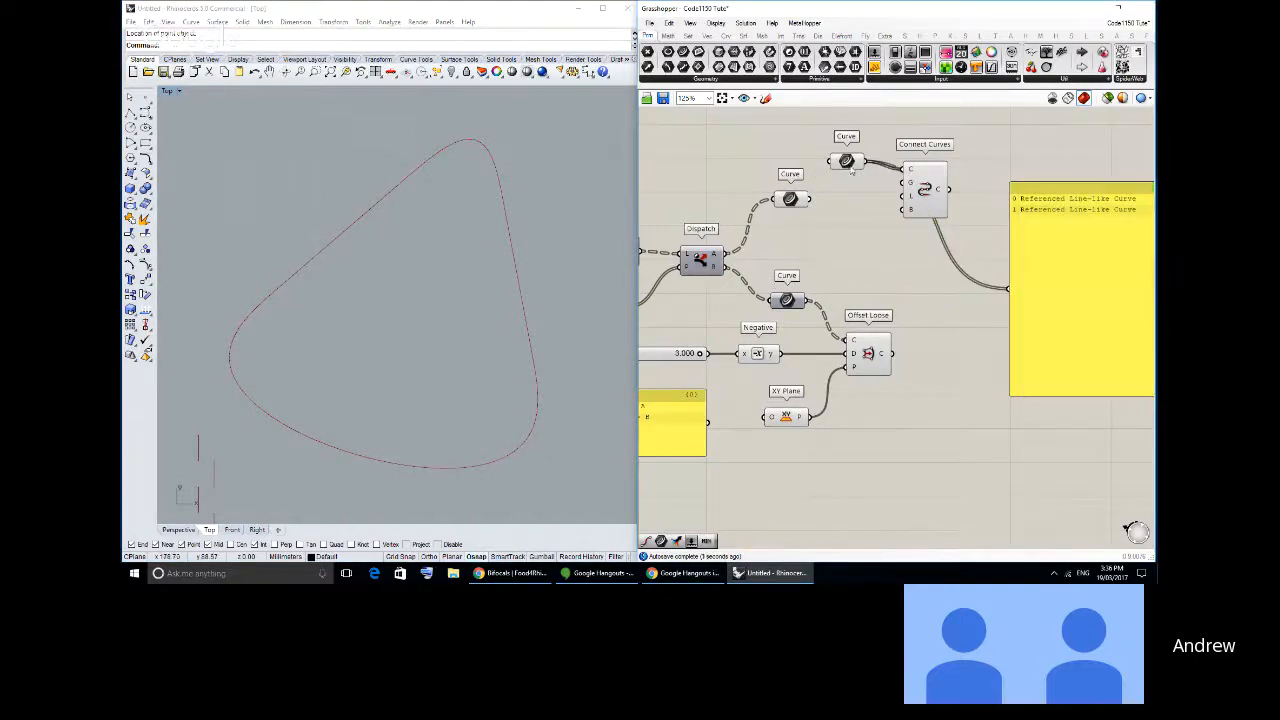
click(899, 347)
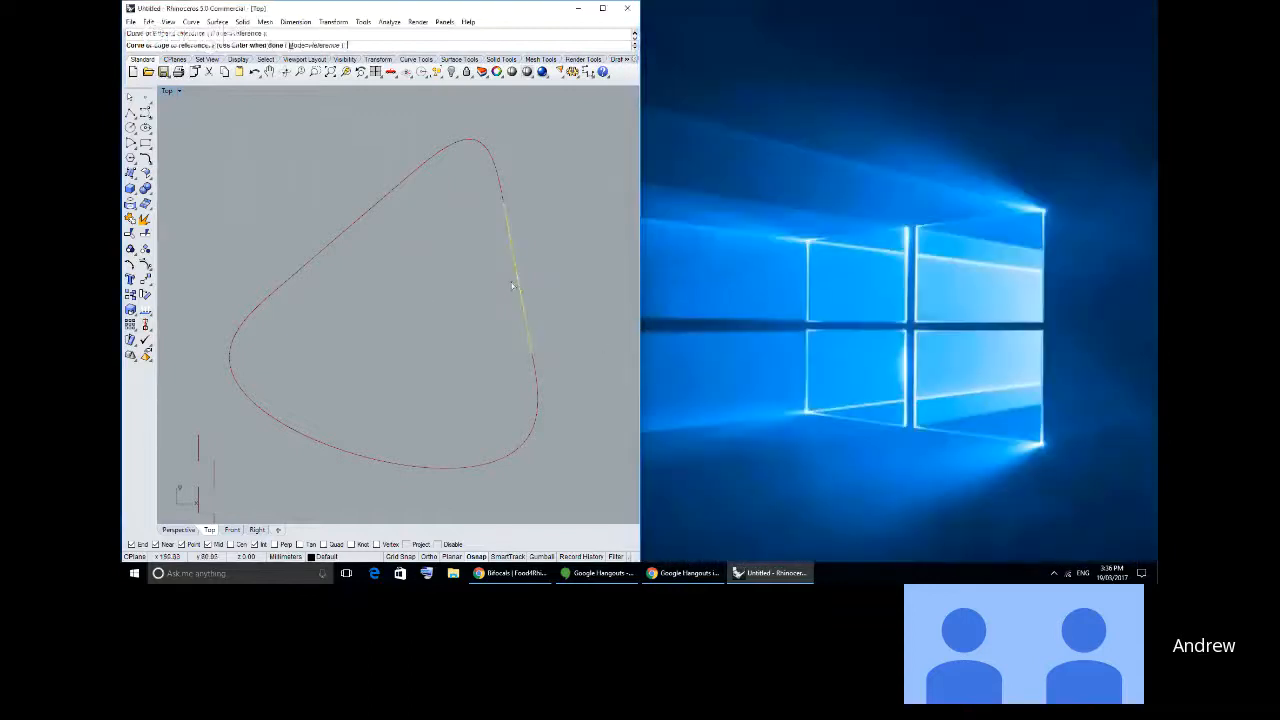
key(Return)
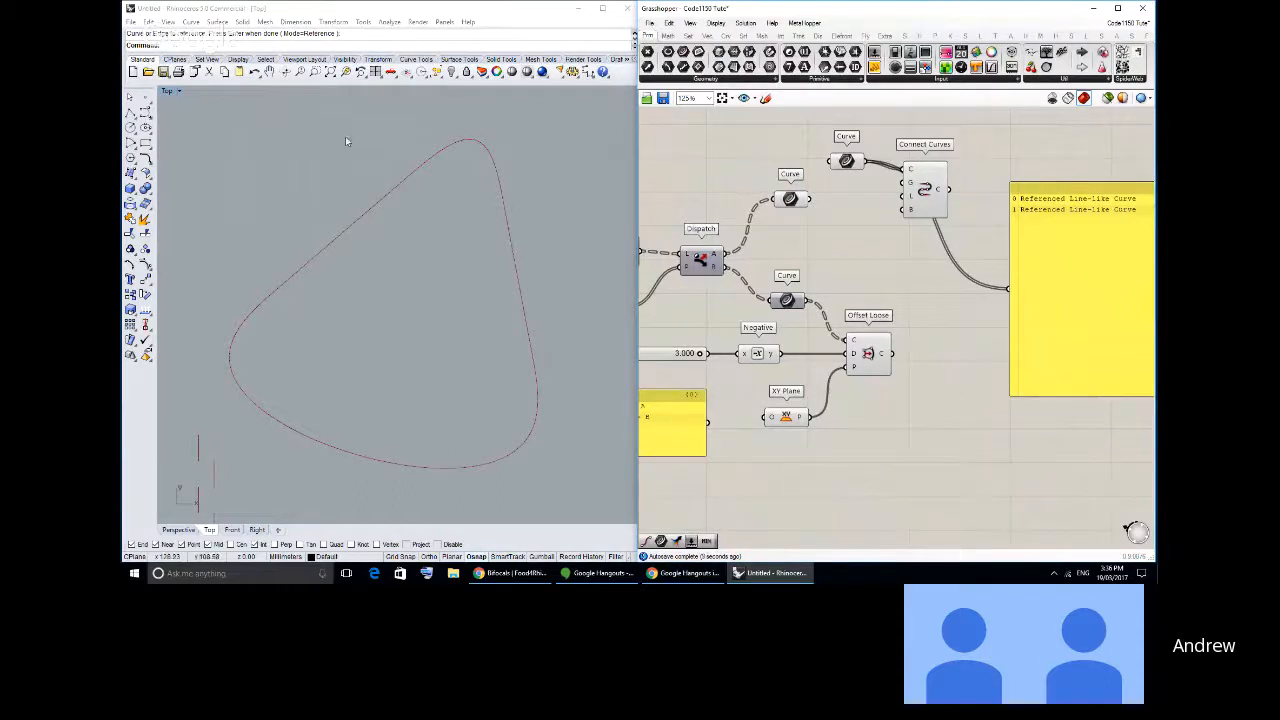
- Draw a third, nearly vertical line outside the closed curve, beyond its steeper side
click(131, 113)
right_drag(512, 273, 387, 261)
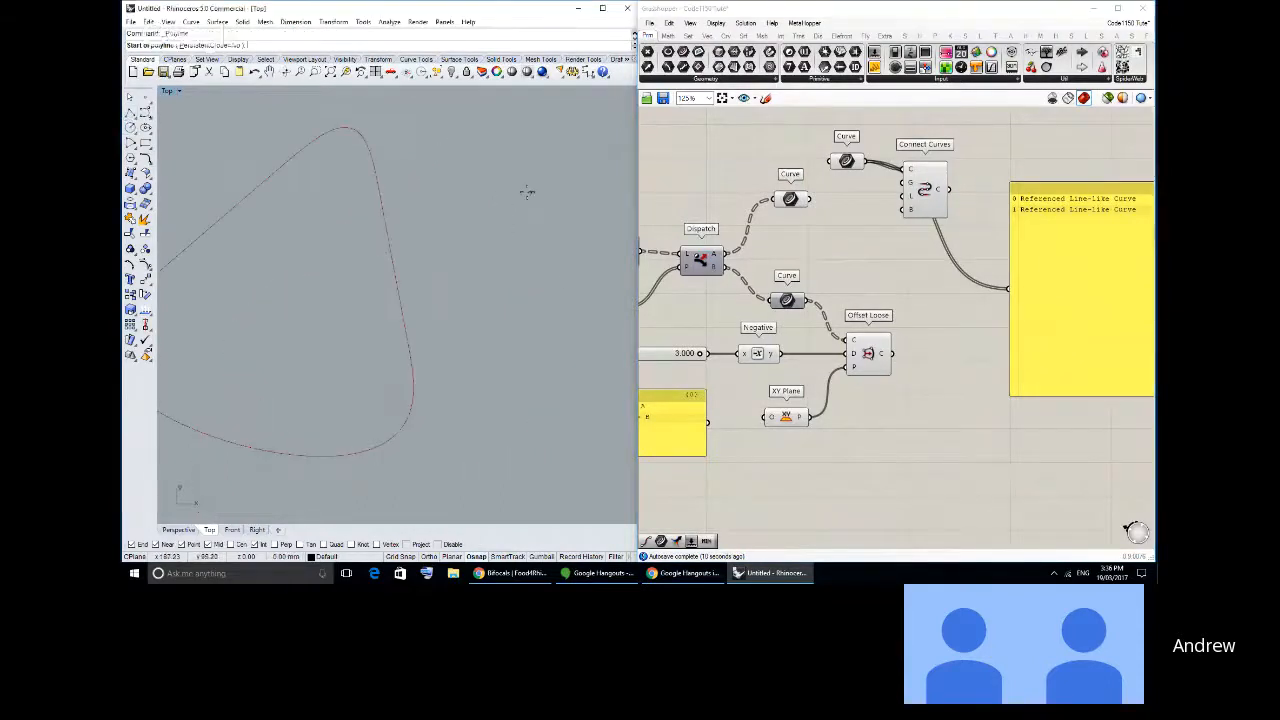
click(533, 179)
click(528, 362)
right_click(528, 362)
- Run Set Multiple Curves on the container feeding Connect Curves, picking the steeper line, the new near-vertical line, then the slanted line
right_click(847, 165)
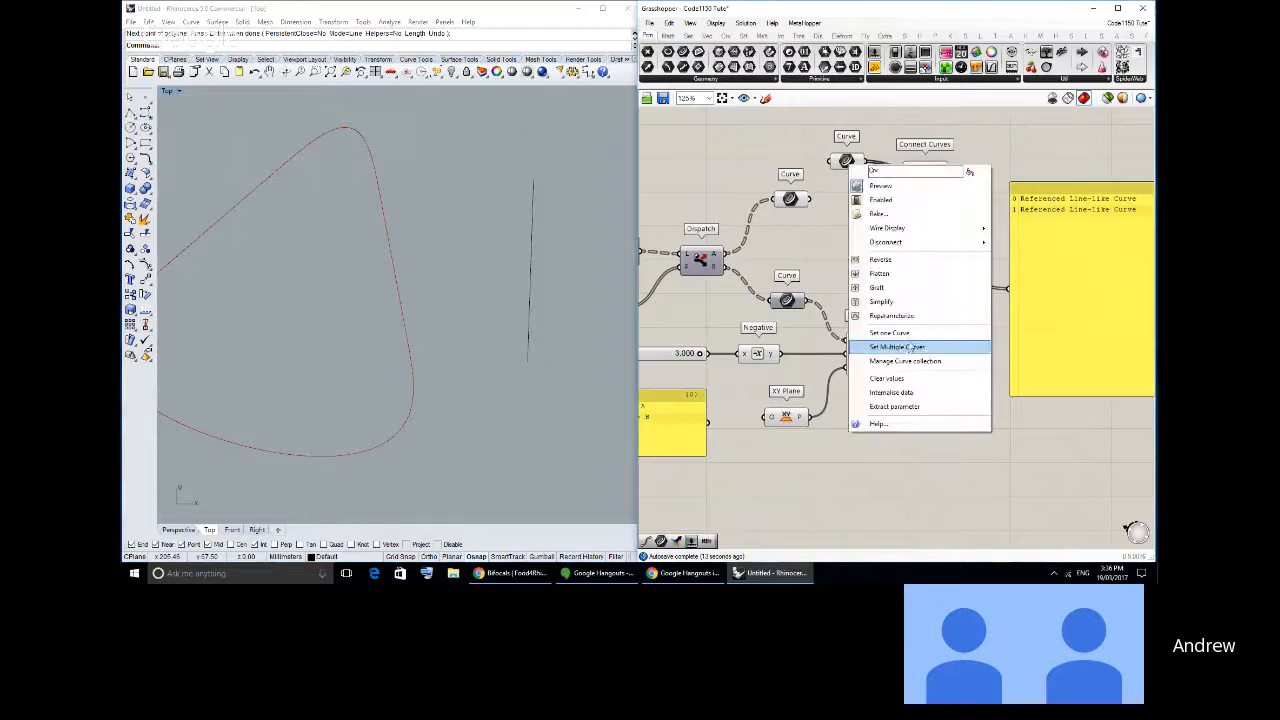
click(908, 347)
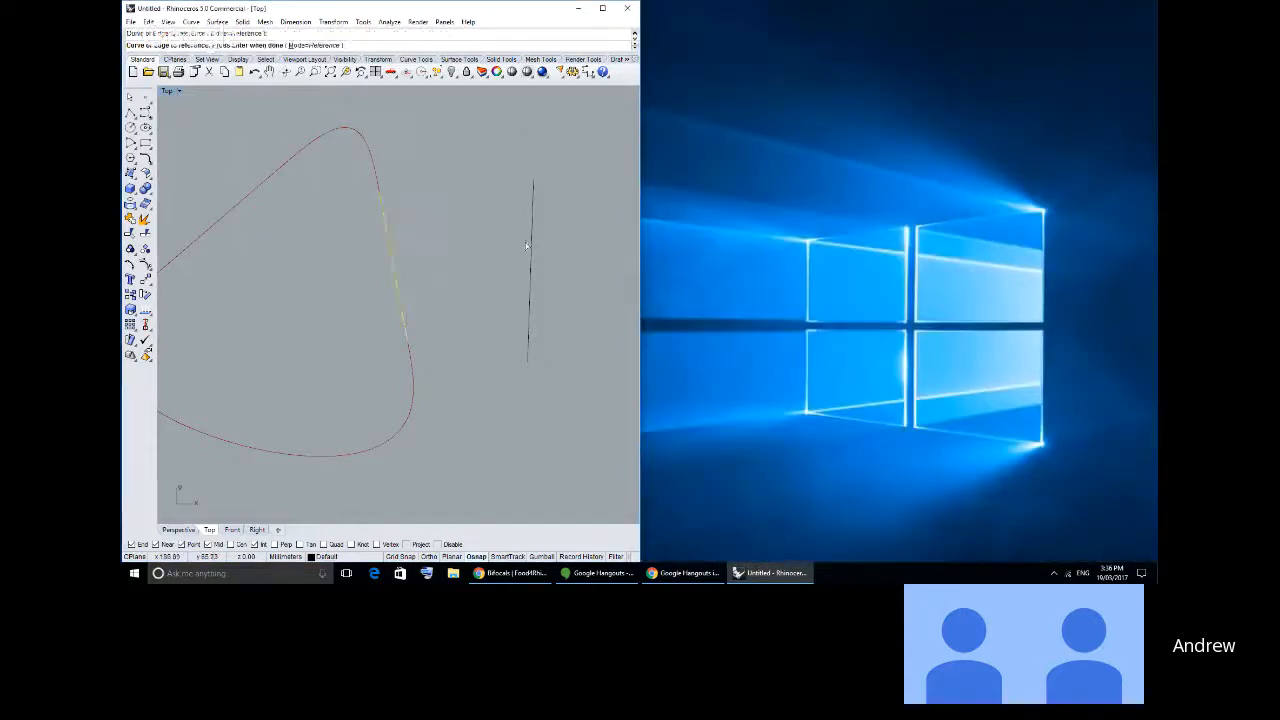
click(529, 245)
click(225, 217)
key(Return)
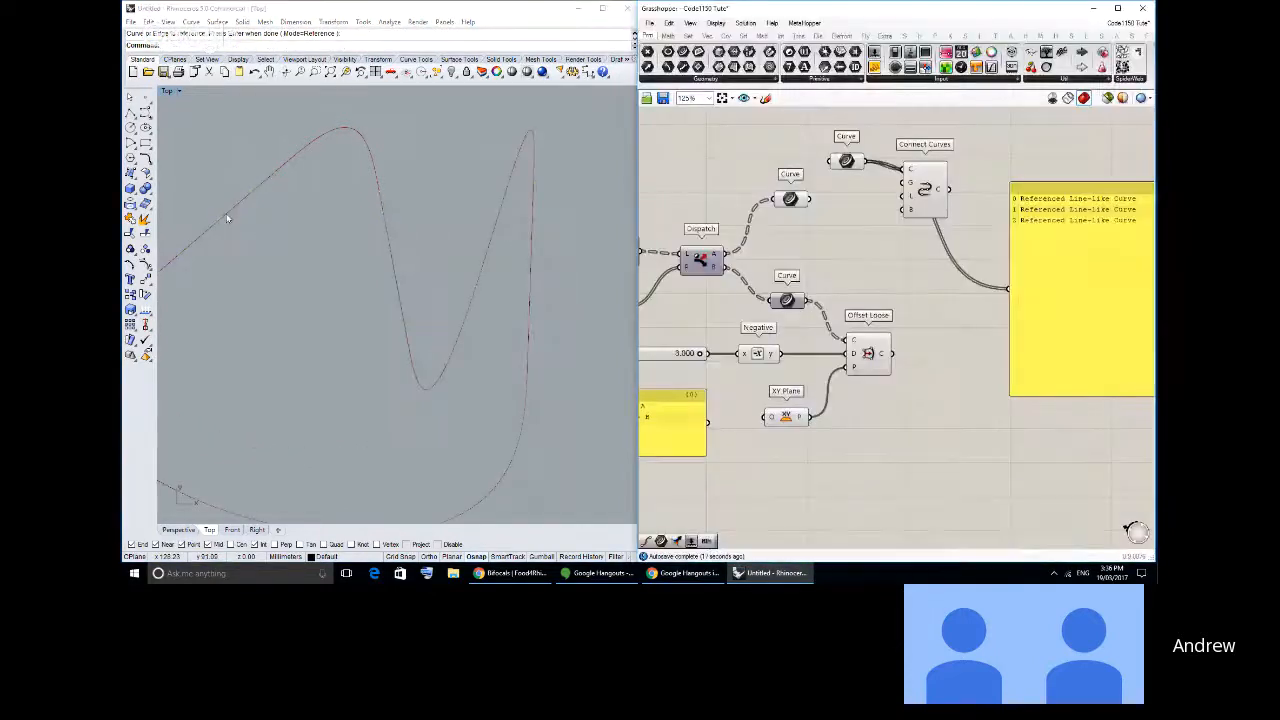
- Reassign the three lines to the Connect Curves container in the order slanted, near-vertical, steeper
right_click(846, 161)
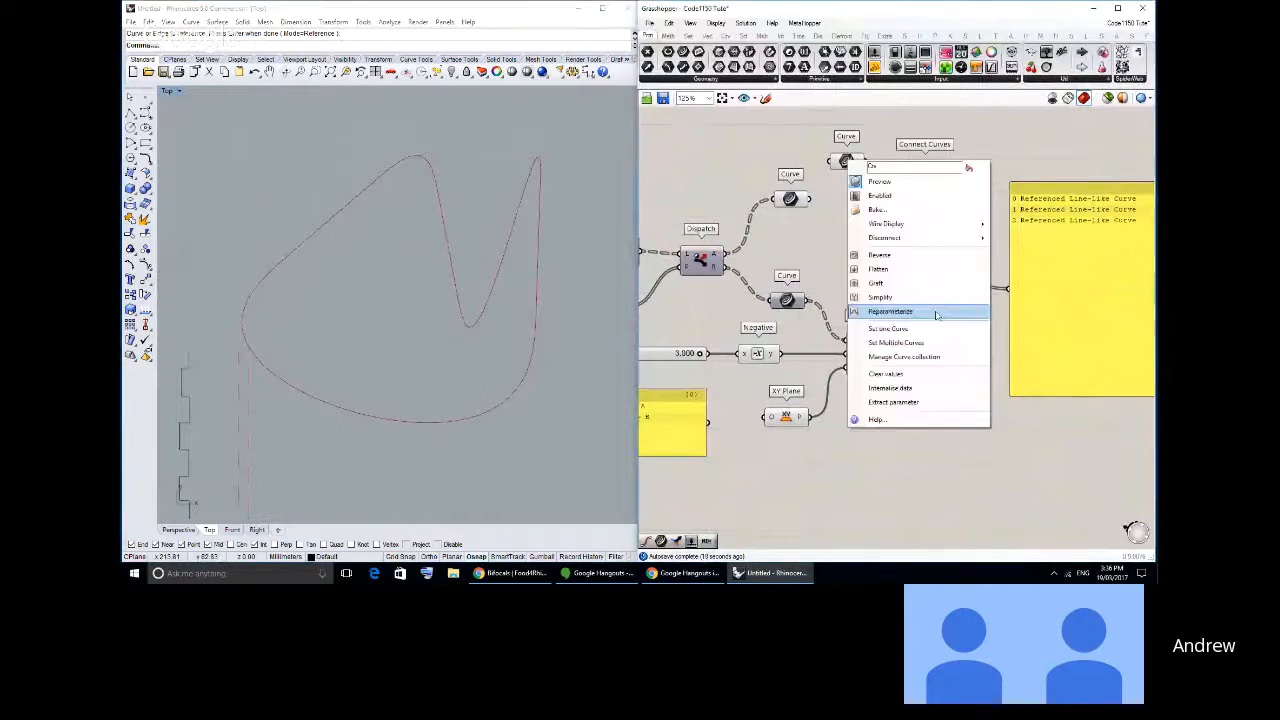
click(918, 342)
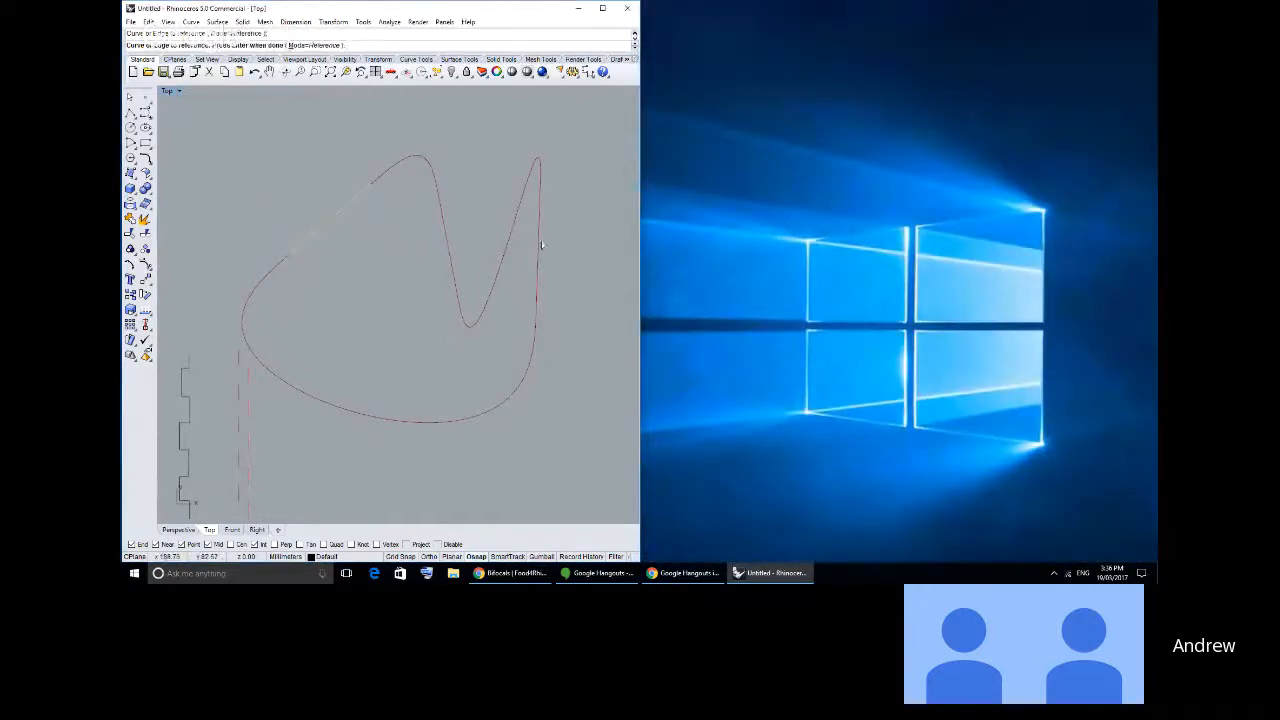
click(538, 245)
click(456, 258)
key(Return)
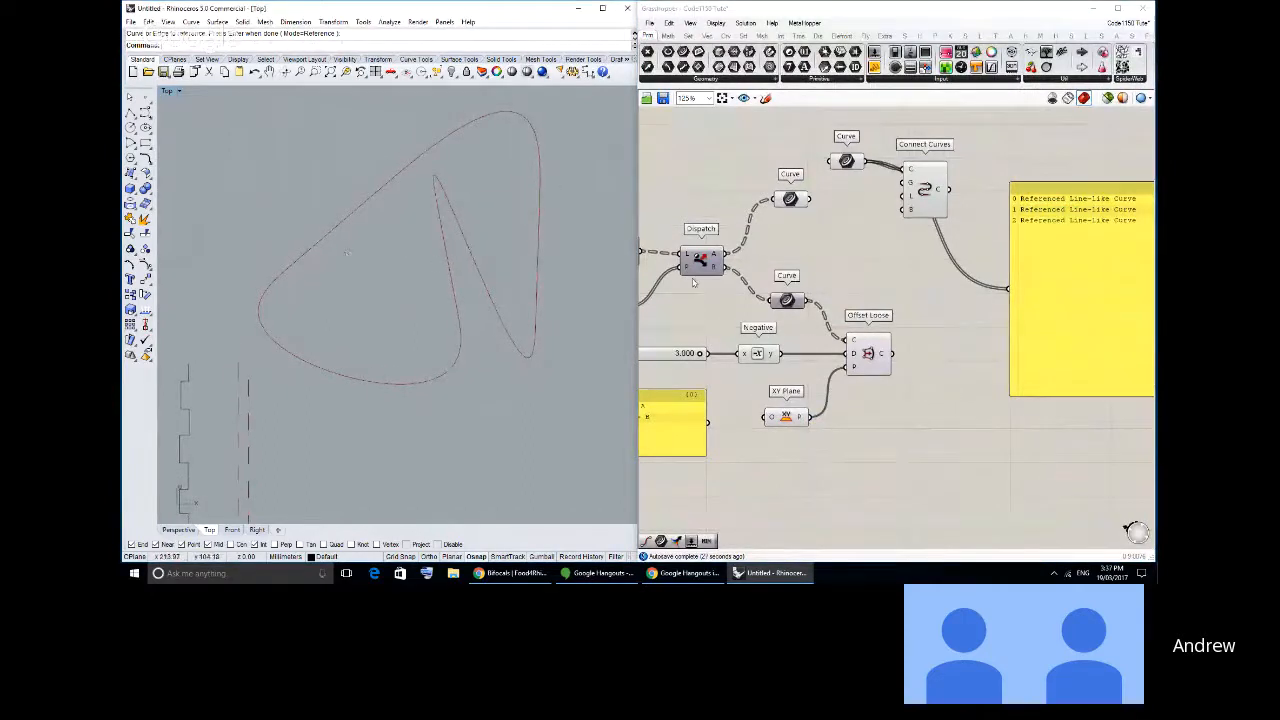
- Flip the direction of the steeper middle line and check the Connect Curves result
click(441, 232)
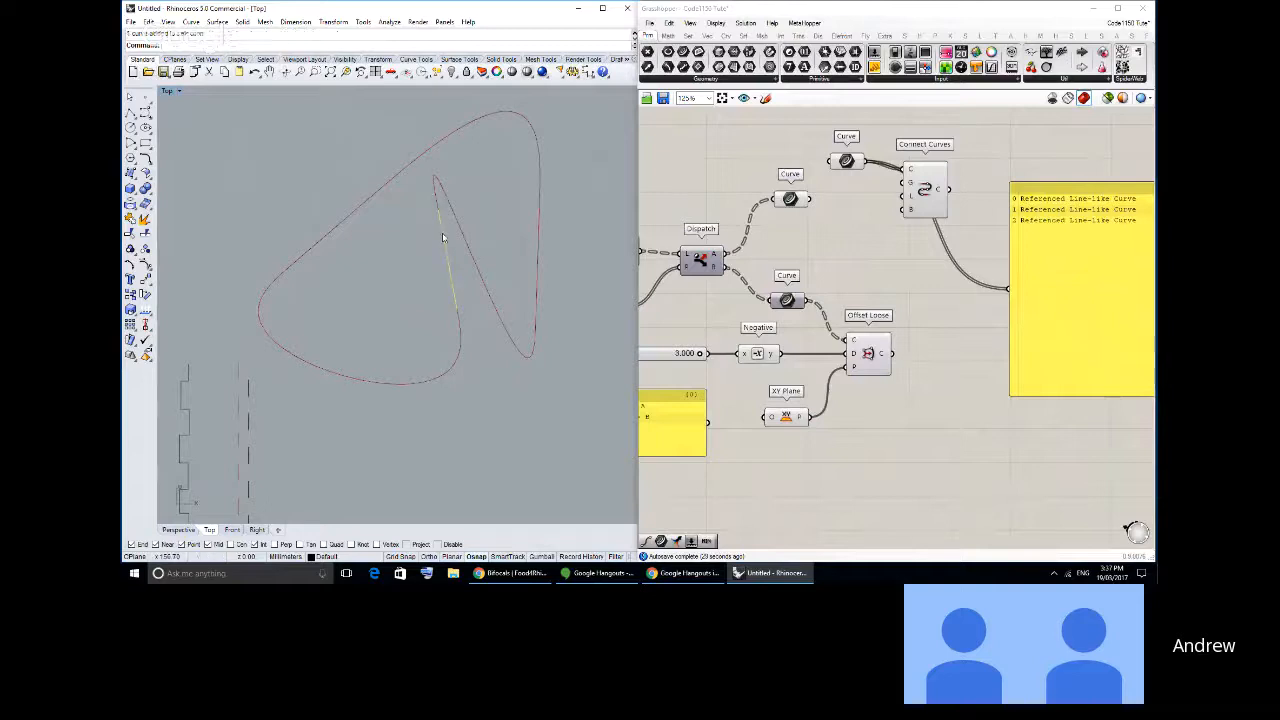
text(Flip)
key(Return)
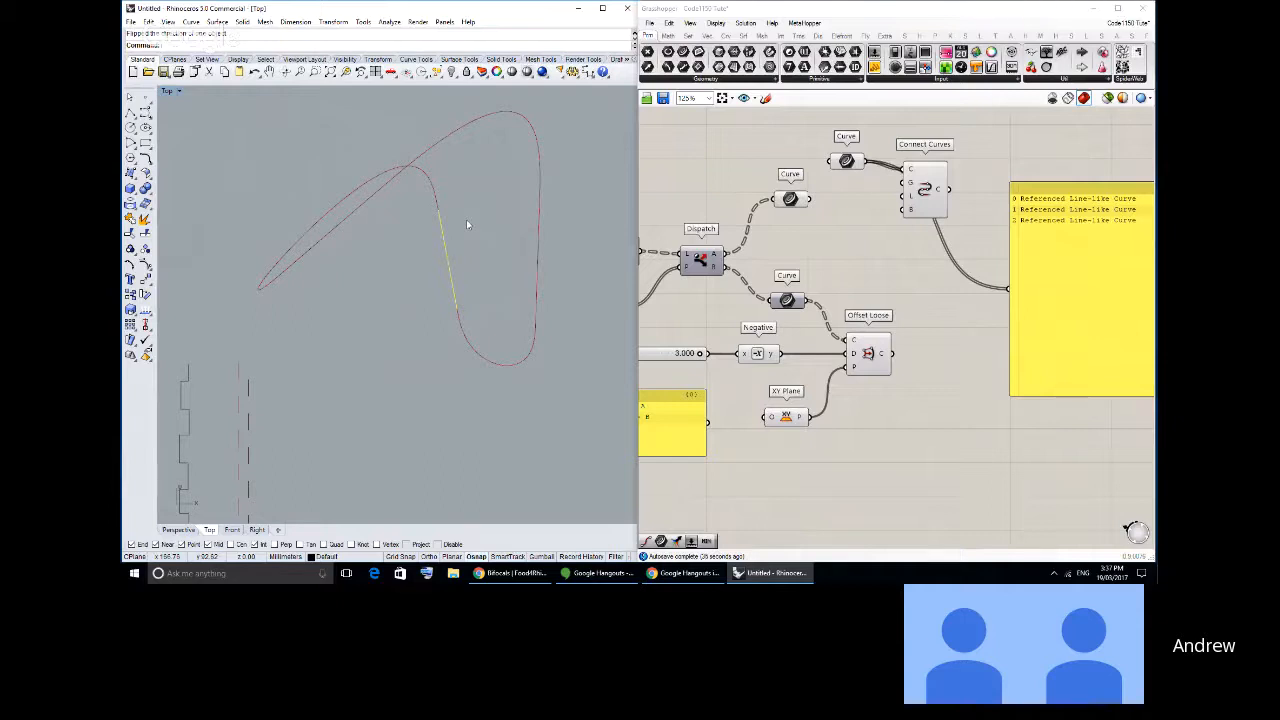
scroll(883, 216, up, 2)
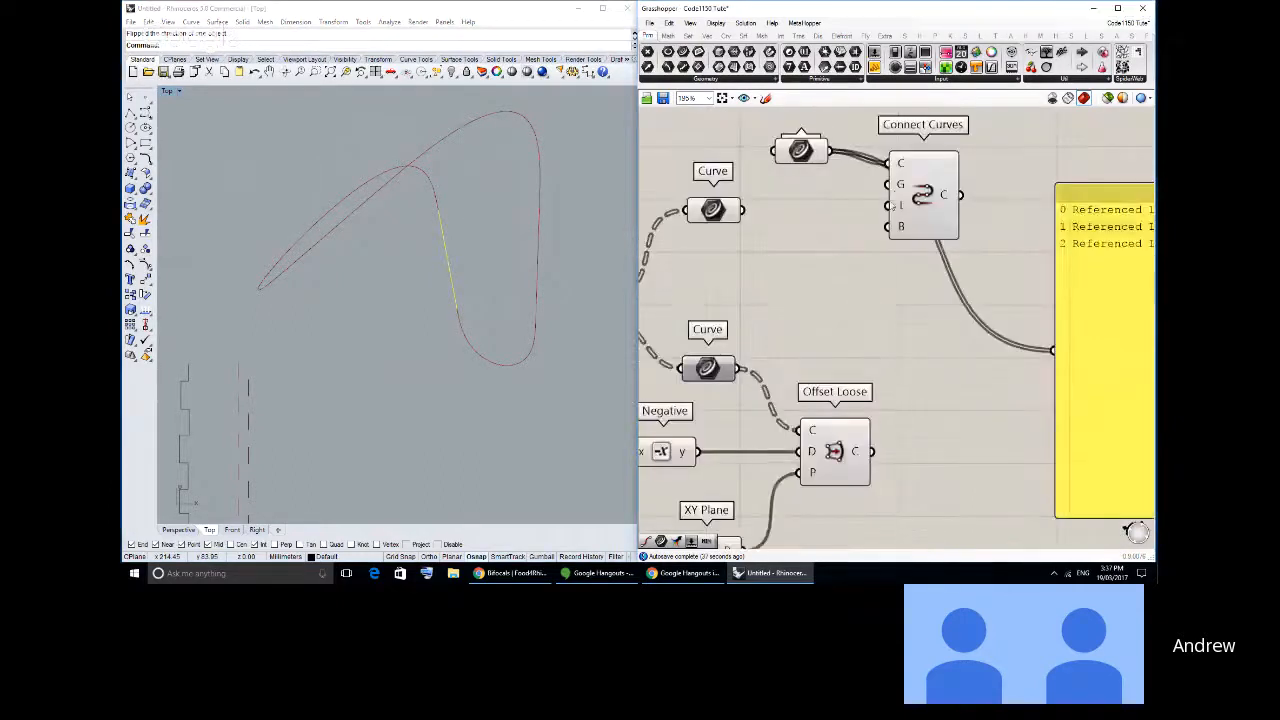
click(920, 215)
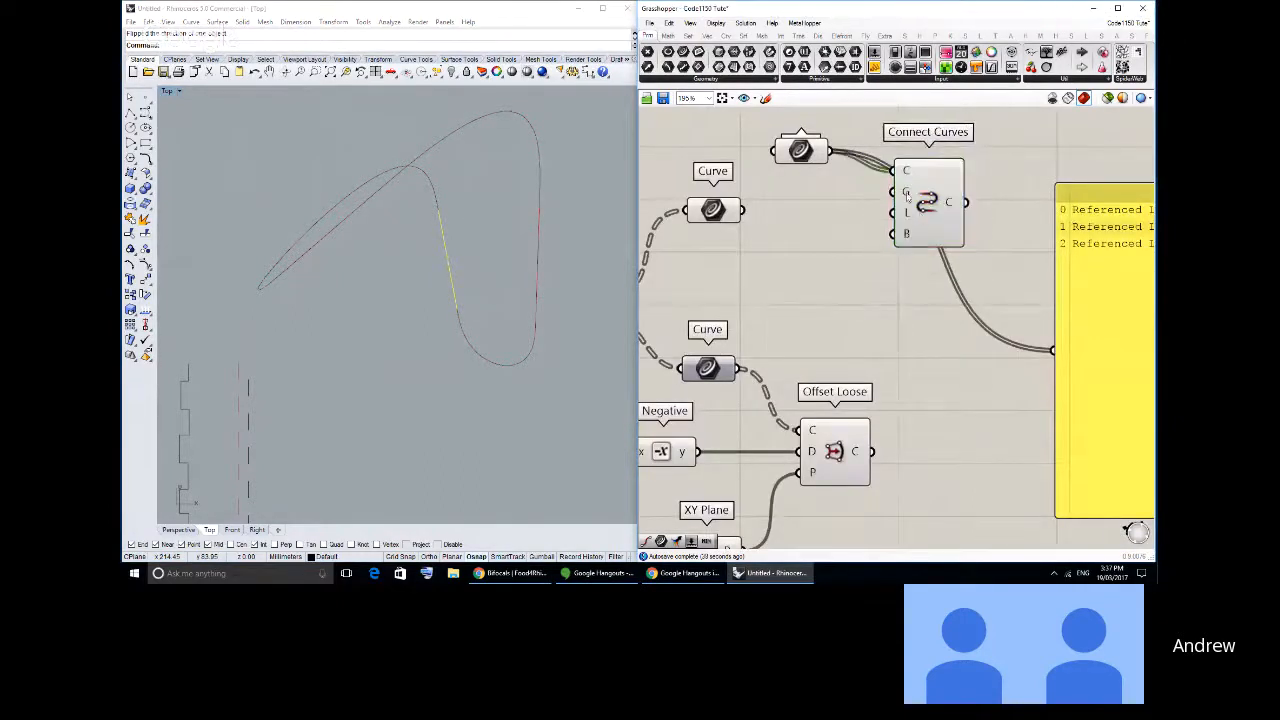
- Wire the Curve container on Dispatch output A to the panel to list its segments
right_drag(420, 248, 517, 199)
right_drag(317, 381, 390, 256)
scroll(389, 256, up, 3)
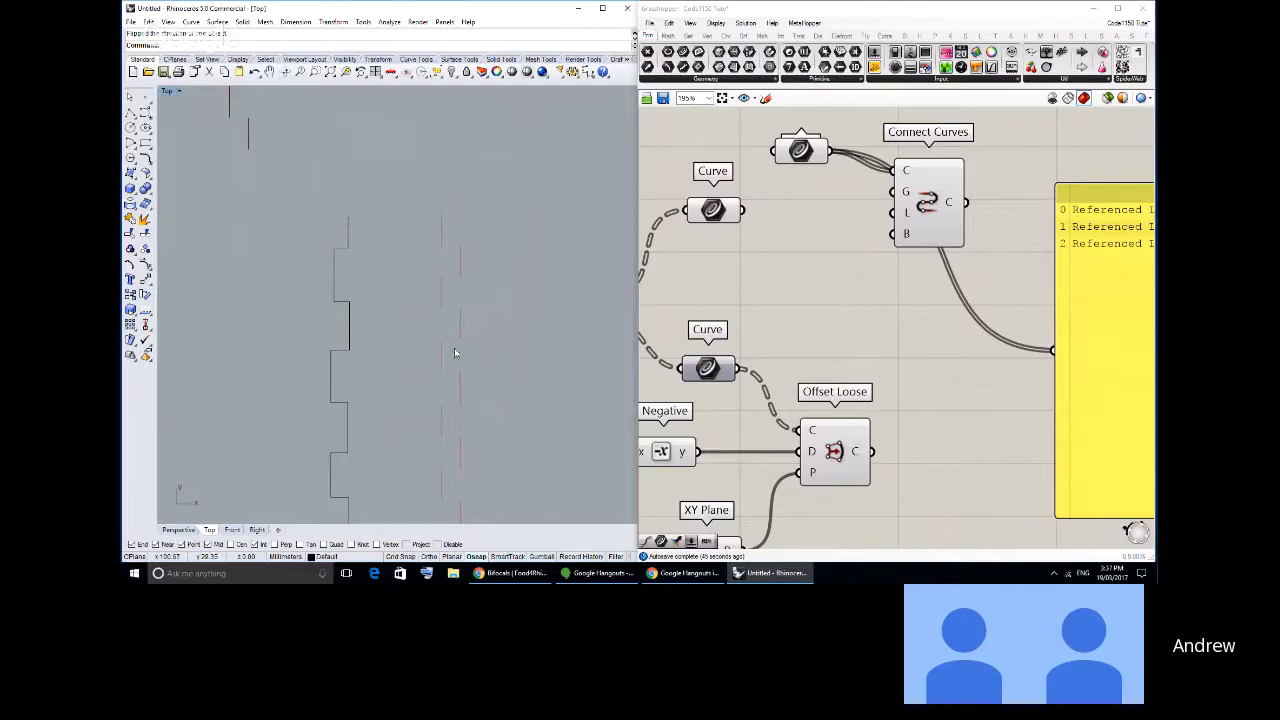
right_drag(456, 350, 445, 346)
right_drag(816, 311, 830, 296)
scroll(830, 296, down, 2)
drag(743, 224, 942, 314)
click(718, 226)
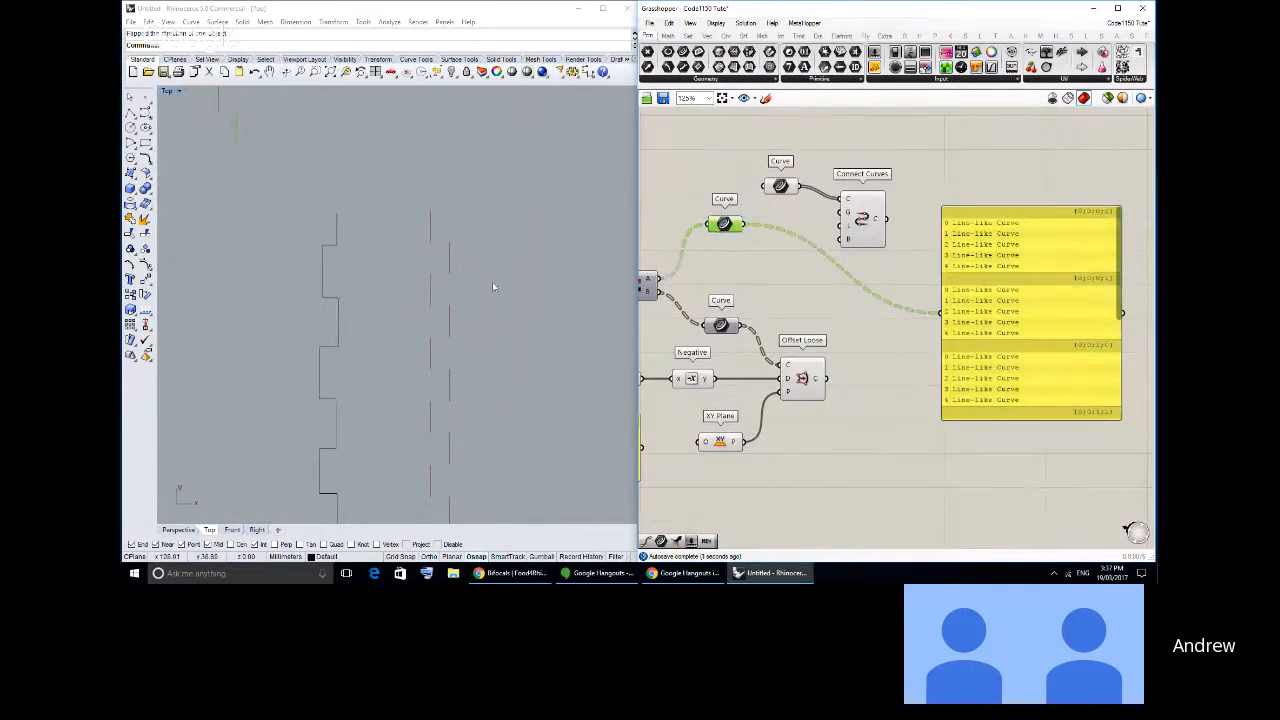
- Try Connect Curves on the Dispatch A segments, and on the Offset Loose output
drag(746, 224, 840, 199)
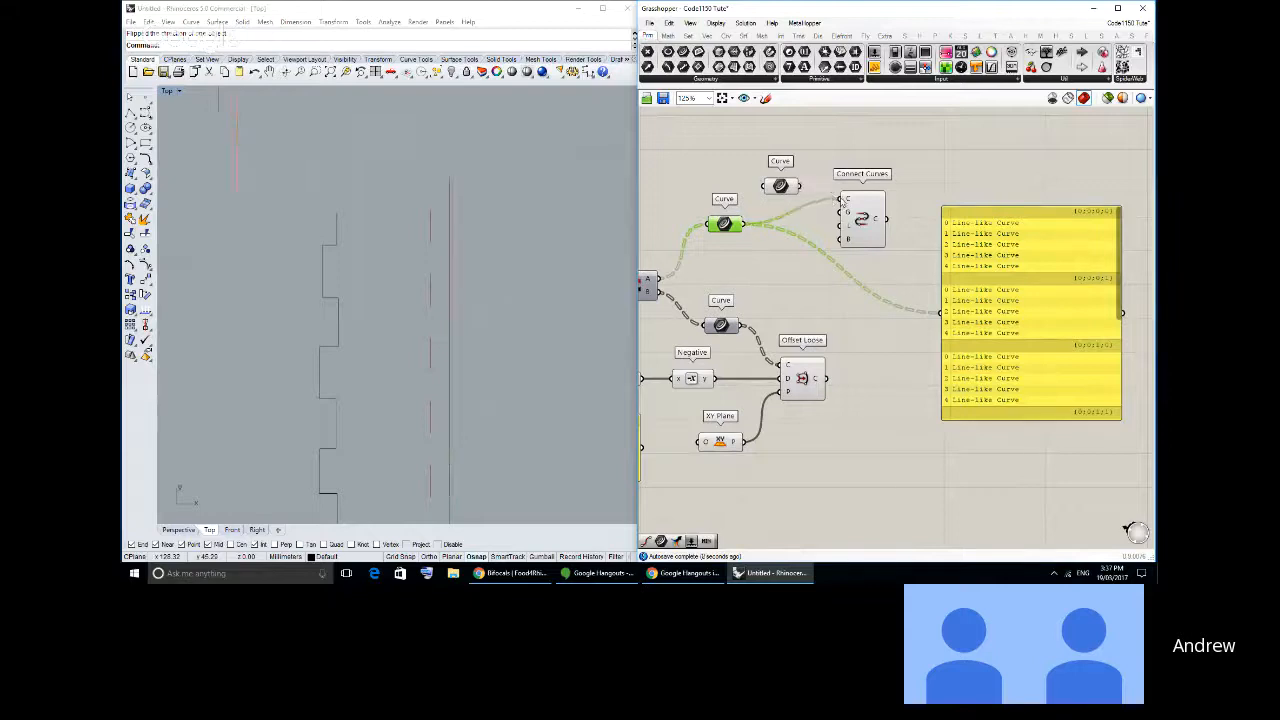
scroll(447, 206, down, 4)
right_drag(447, 206, 506, 291)
scroll(484, 259, up, 2)
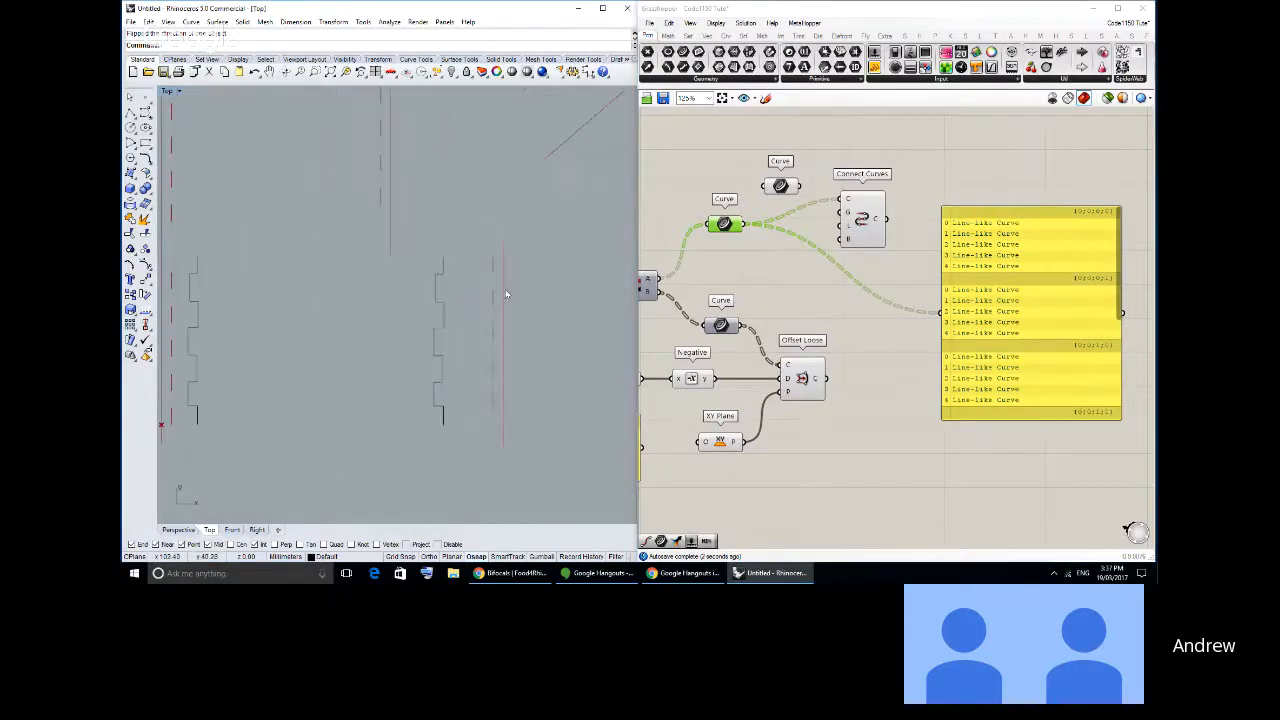
drag(722, 331, 886, 279)
click(735, 341)
click(887, 273)
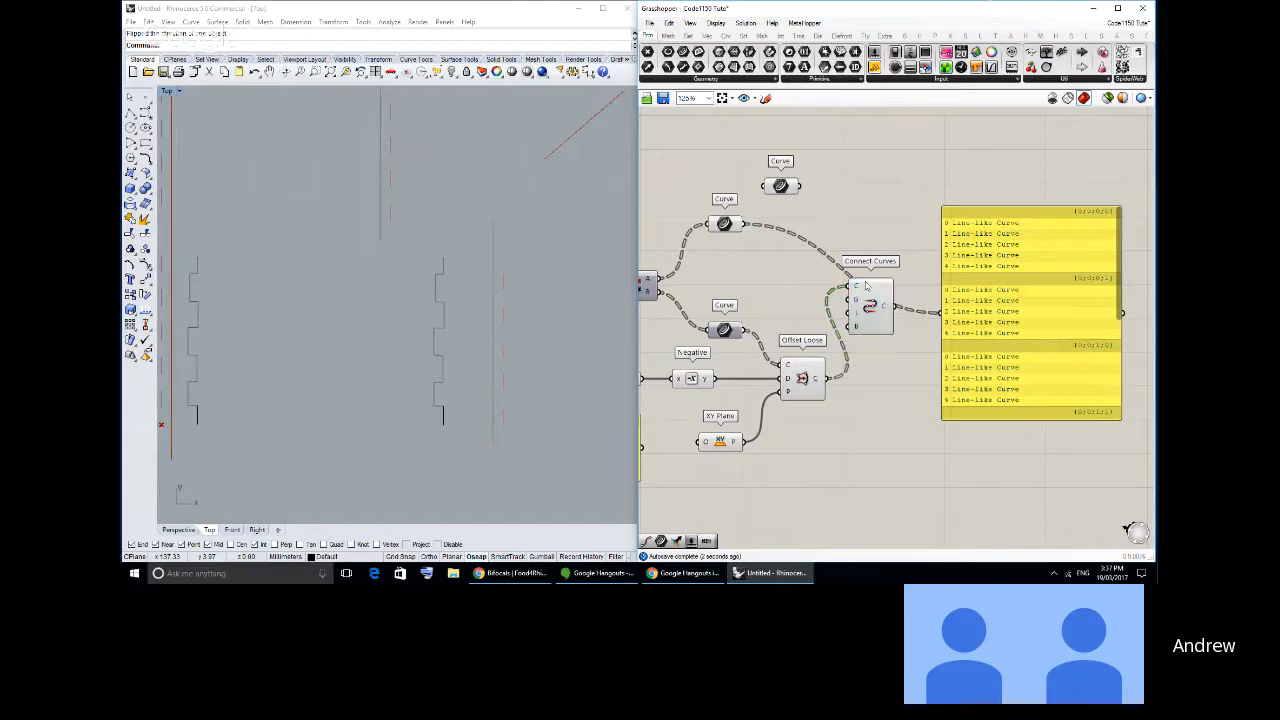
- Delete the Connect Curves component and the unused Curve container above the Dispatch branches
right_drag(868, 284, 864, 336)
drag(864, 338, 870, 332)
key(Delete)
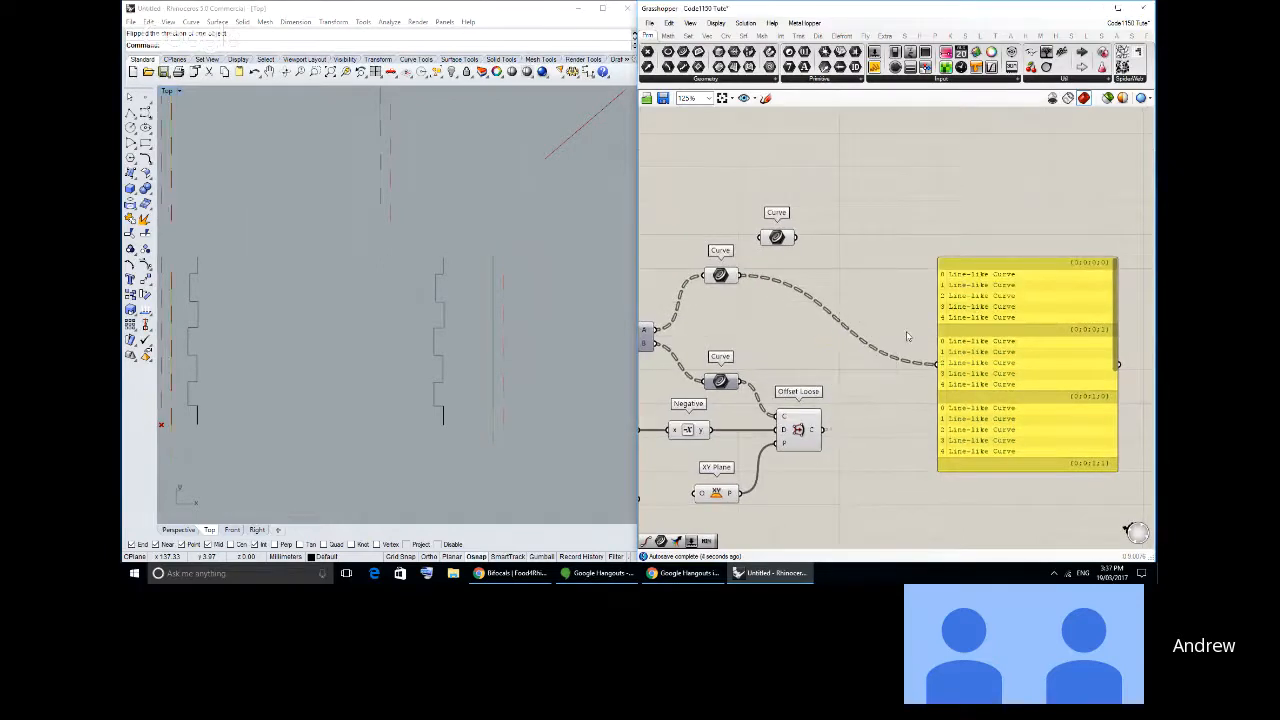
click(772, 237)
key(Delete)
- Duplicate the segment panel below the original and wire the Offset Loose output to the copy
right_drag(873, 395, 878, 337)
drag(965, 346, 1007, 461)
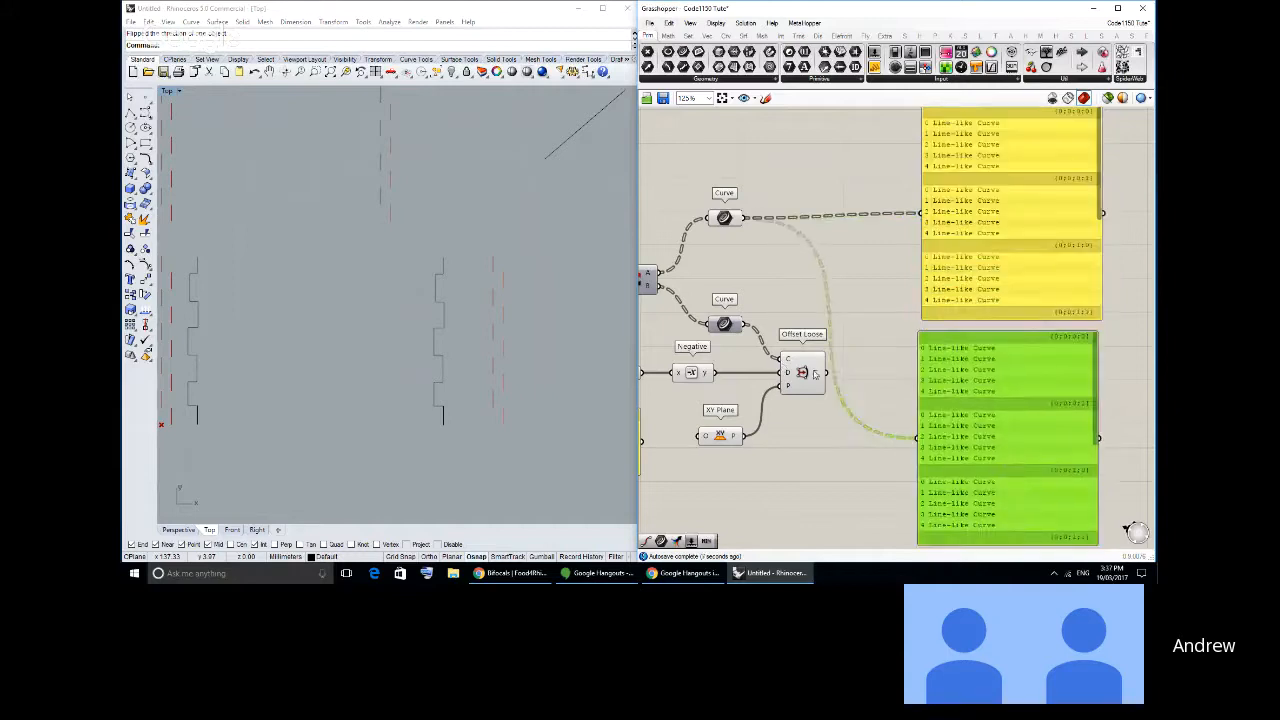
drag(826, 372, 930, 436)
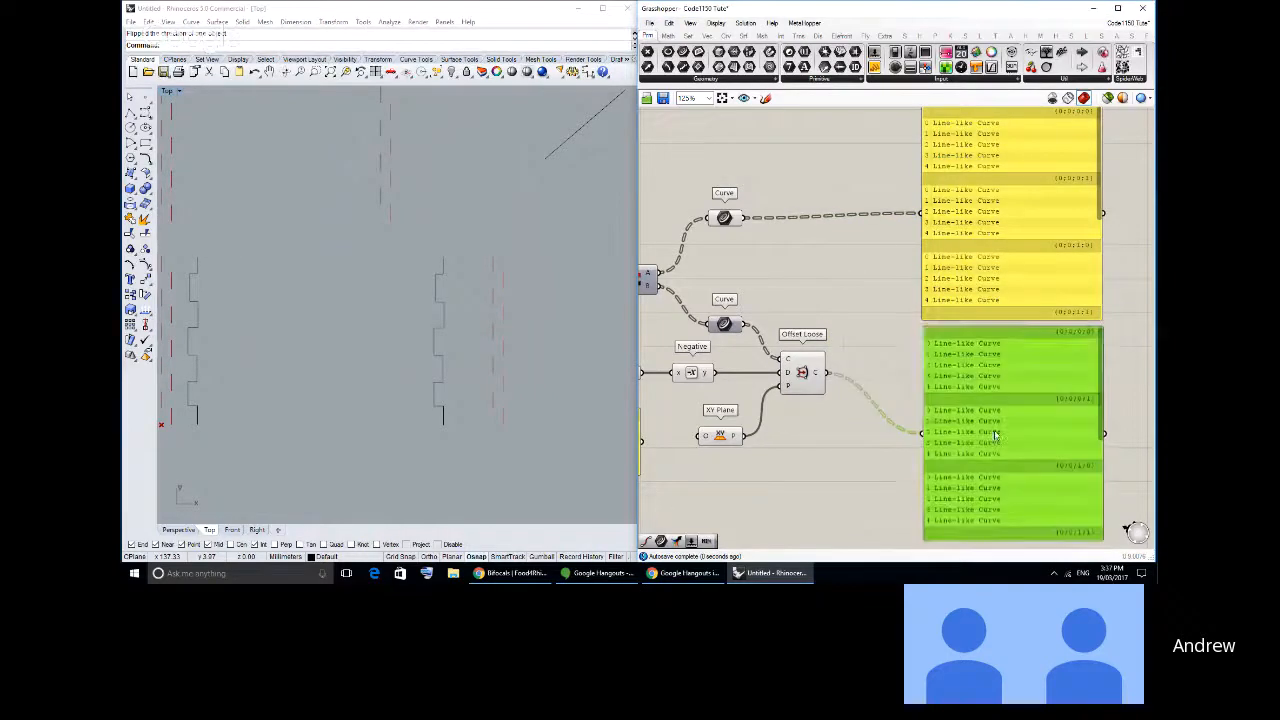
right_drag(954, 184, 960, 210)
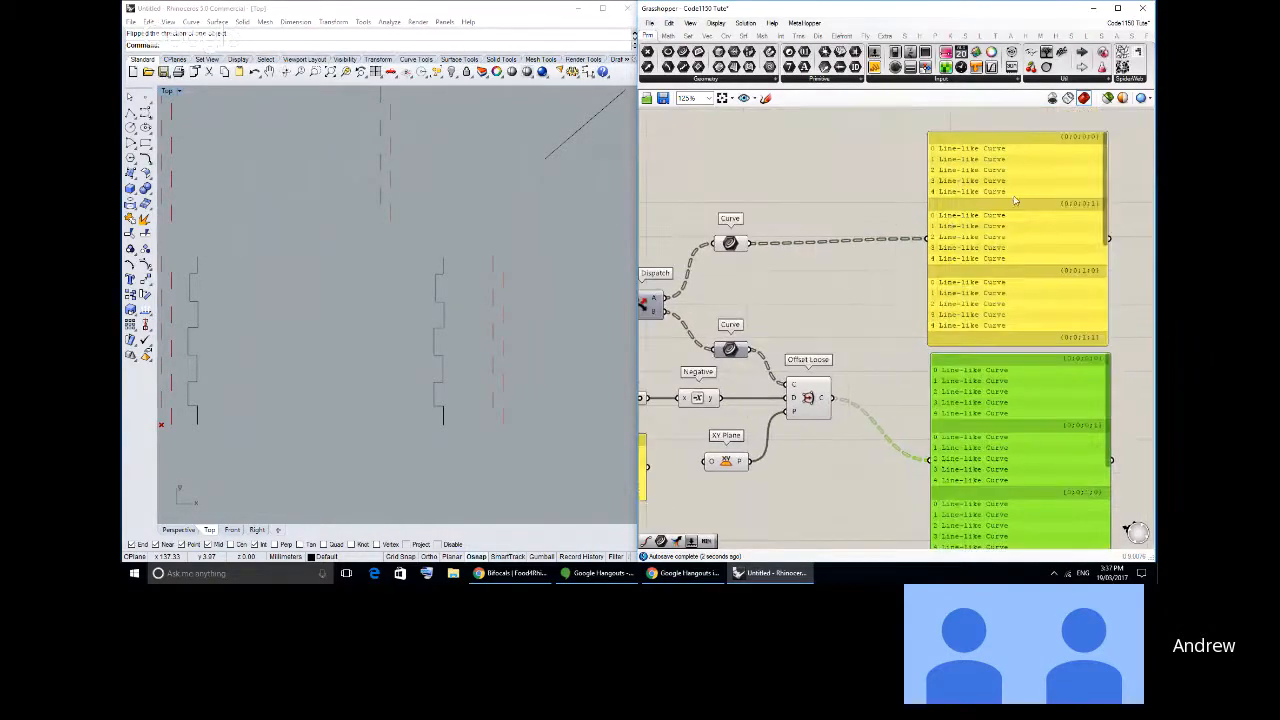
- Compare the branches and items in both panels with the Shatter and Dispatch components that split the segments
scroll(980, 197, up, 1)
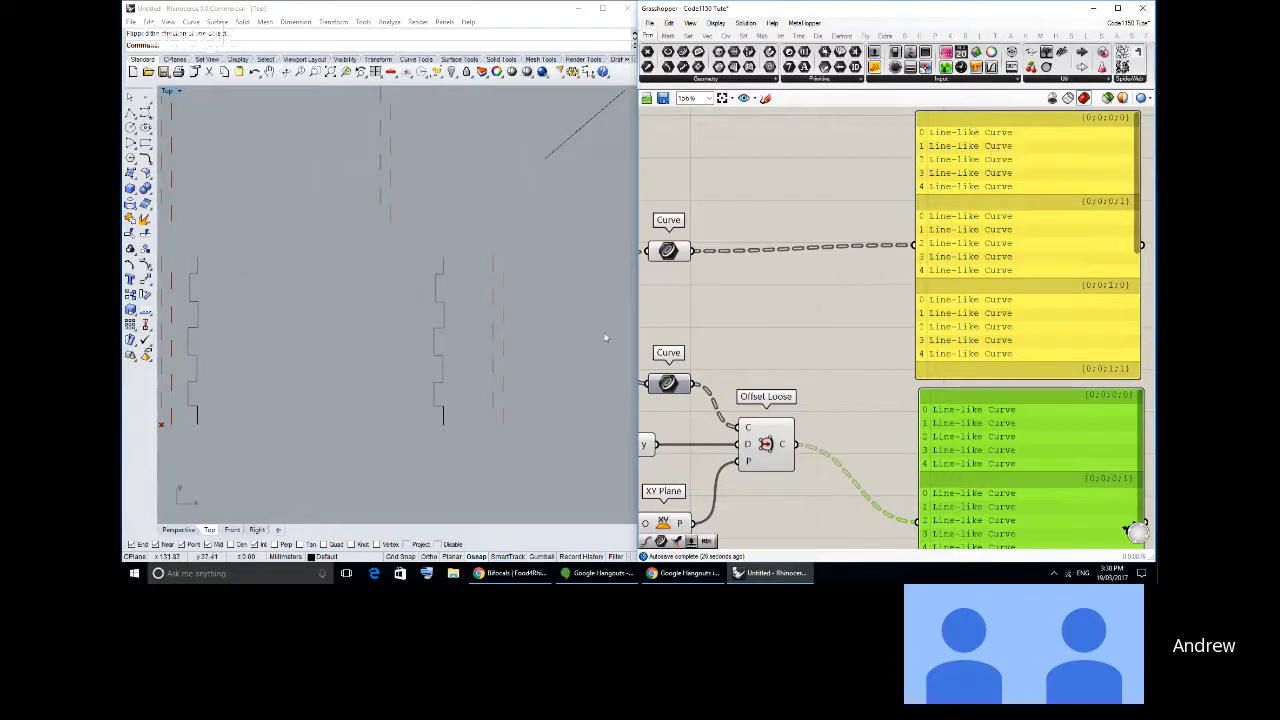
right_drag(598, 344, 644, 336)
right_drag(720, 300, 890, 306)
scroll(889, 305, down, 2)
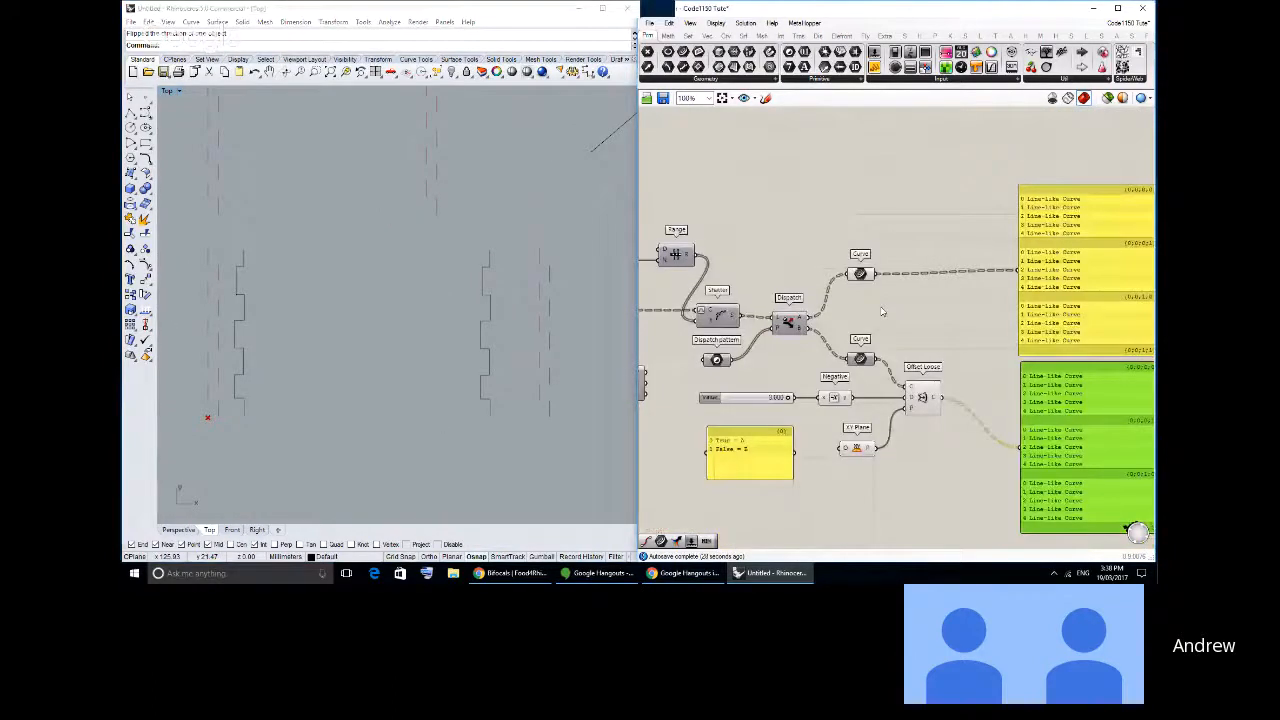
drag(719, 322, 718, 316)
click(753, 278)
click(741, 281)
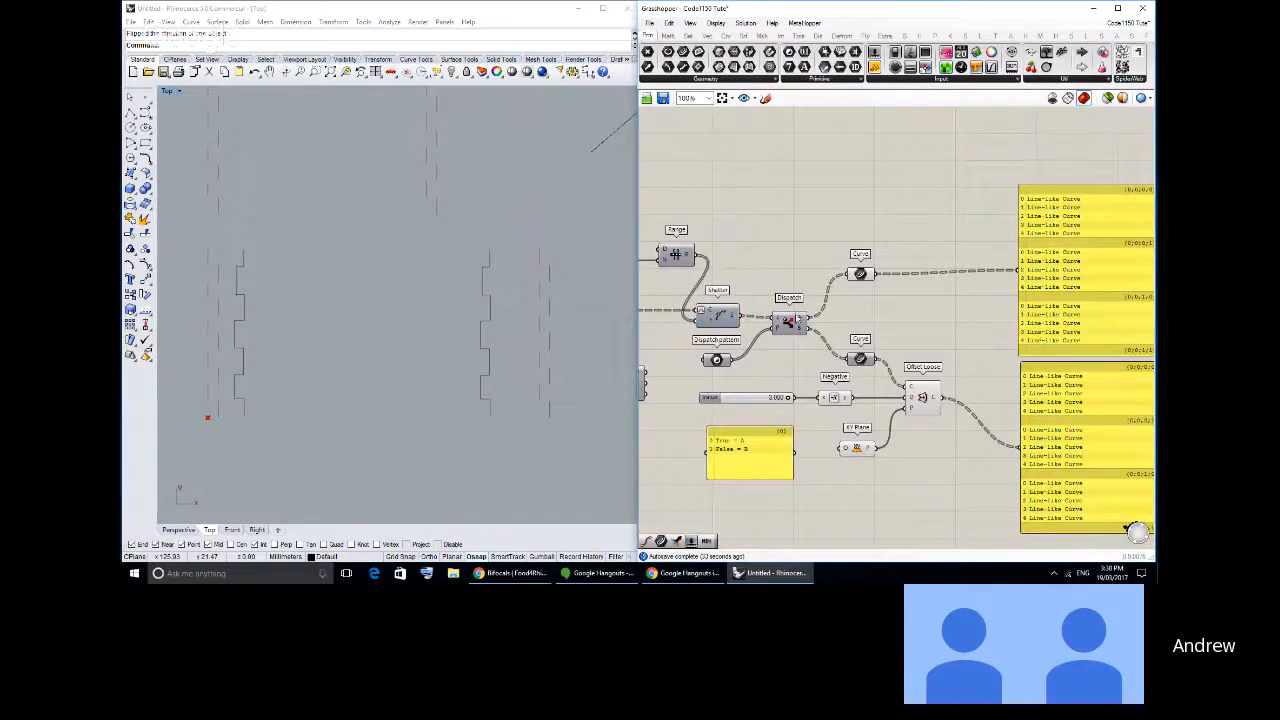
right_drag(797, 318, 783, 296)
click(1088, 406)
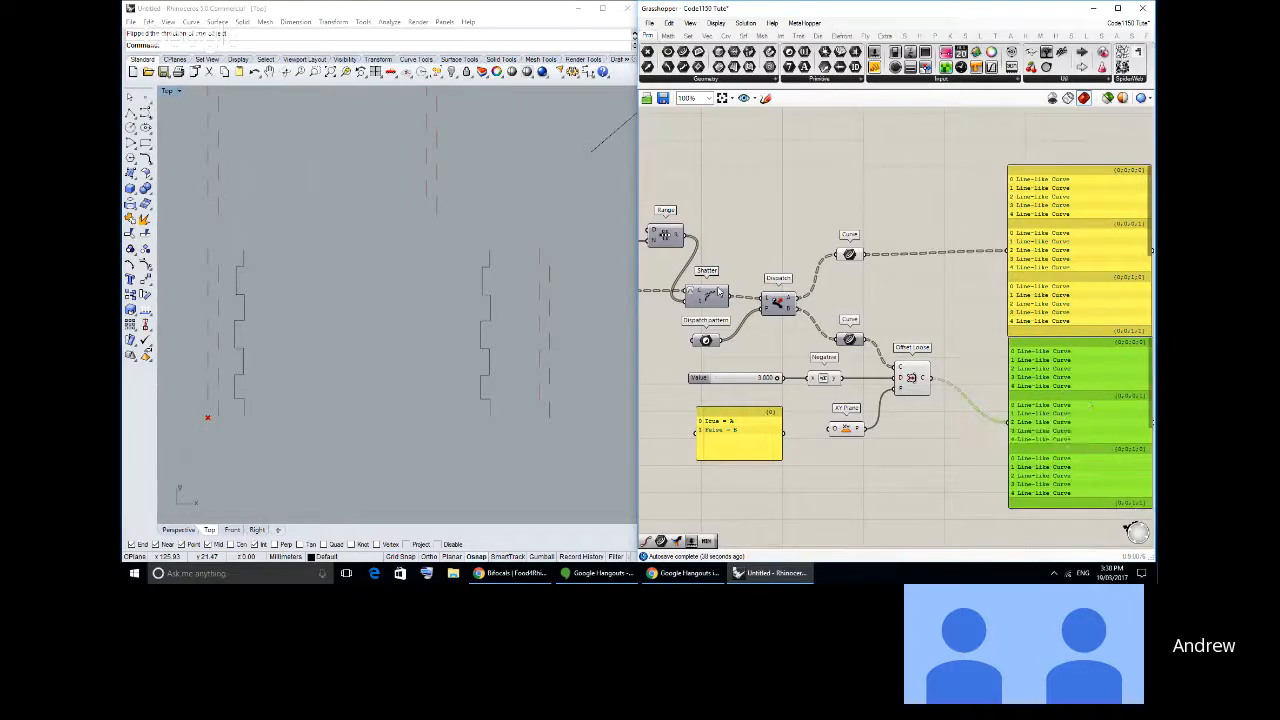
click(775, 302)
drag(773, 302, 771, 304)
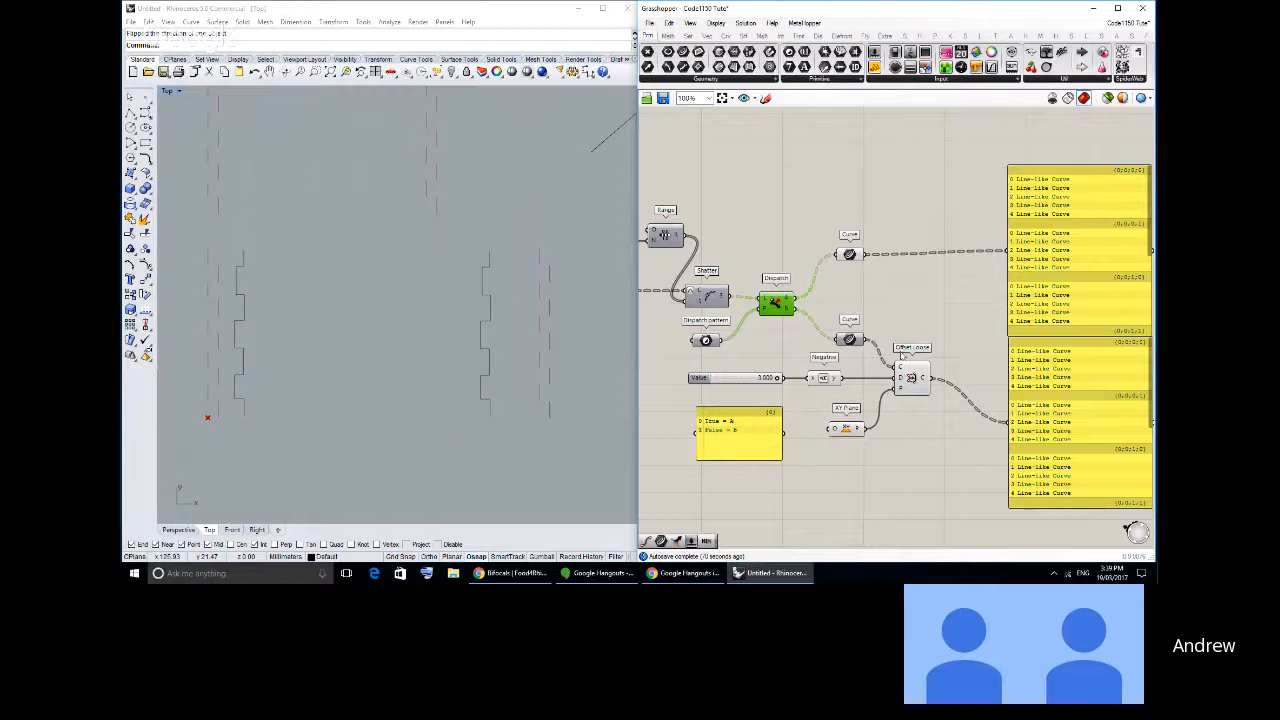
right_drag(936, 331, 892, 319)
scroll(892, 320, up, 2)
drag(1055, 300, 1059, 297)
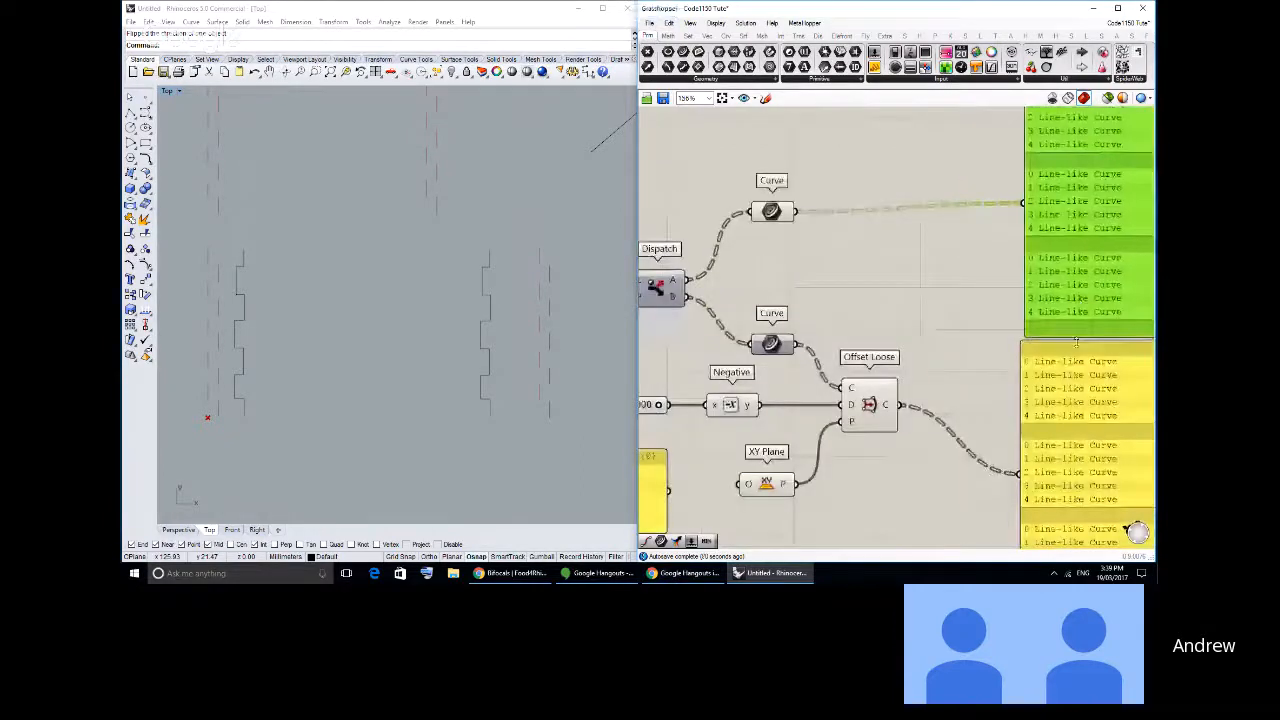
drag(1050, 355, 1057, 363)
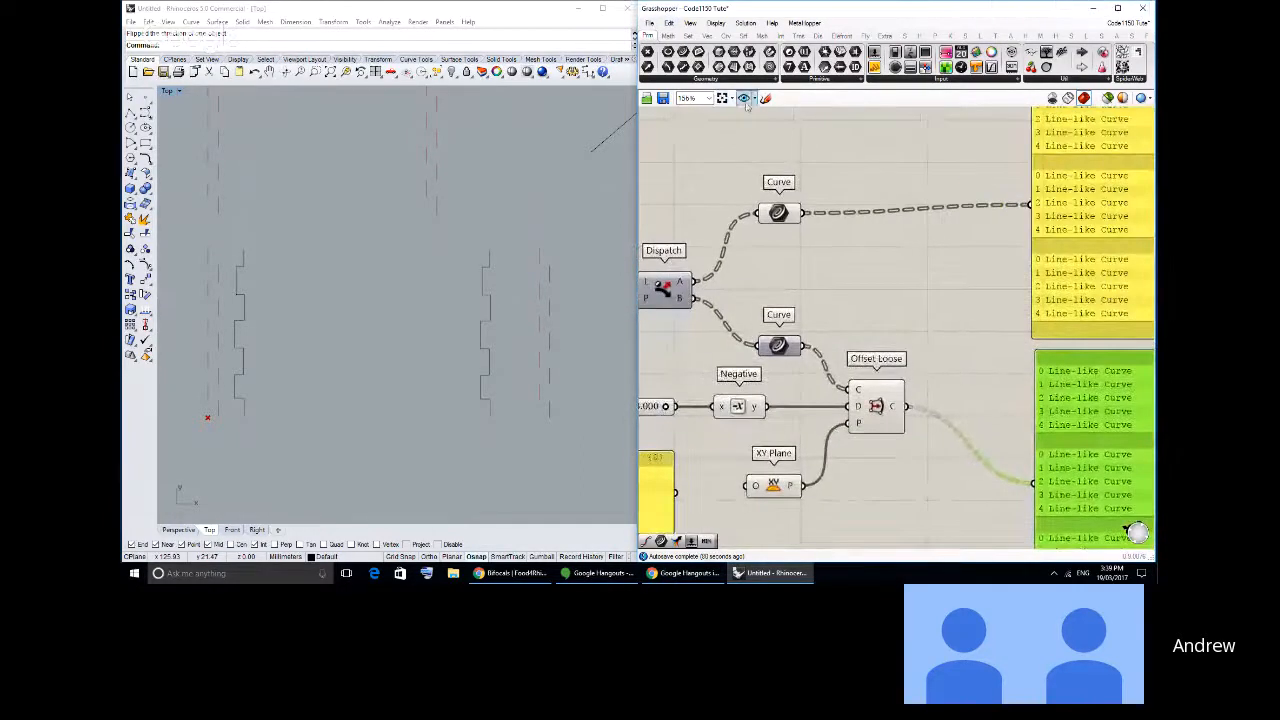
- Add a Weave component between the Dispatch A branch and the Offset Loose branch, beside the panels
click(688, 22)
click(741, 79)
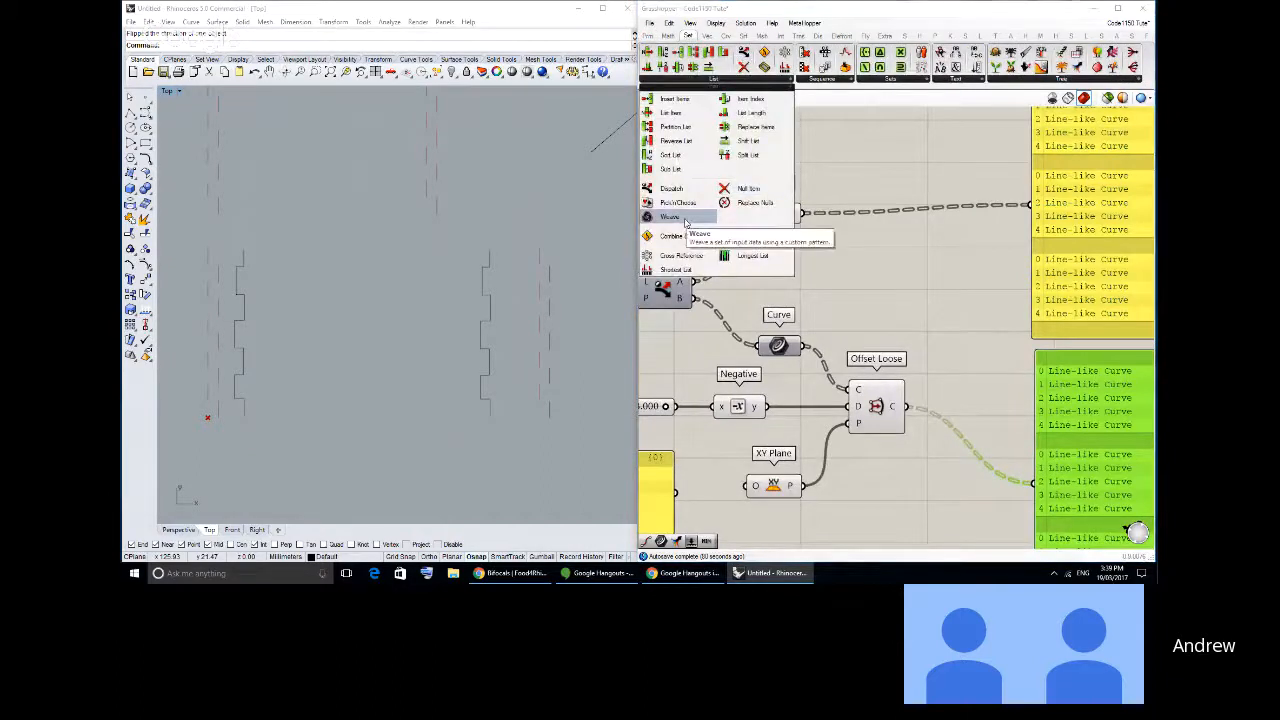
drag(686, 220, 967, 283)
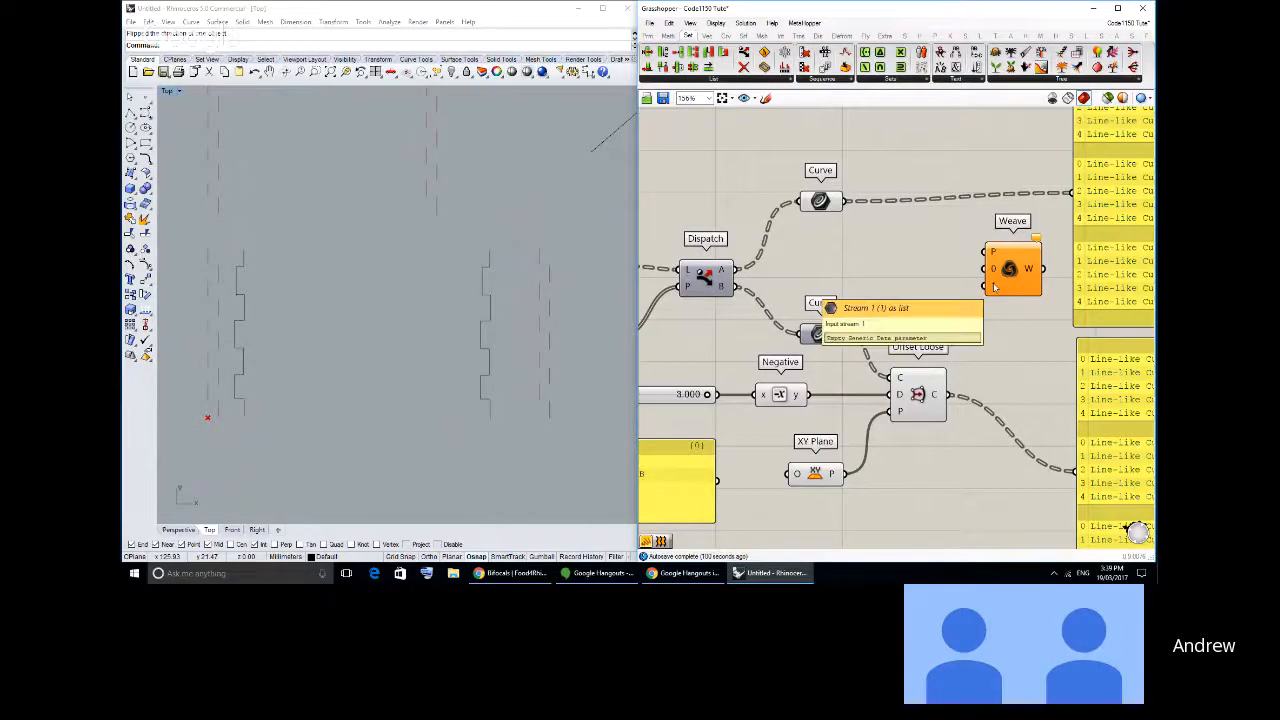
right_drag(1014, 309, 970, 306)
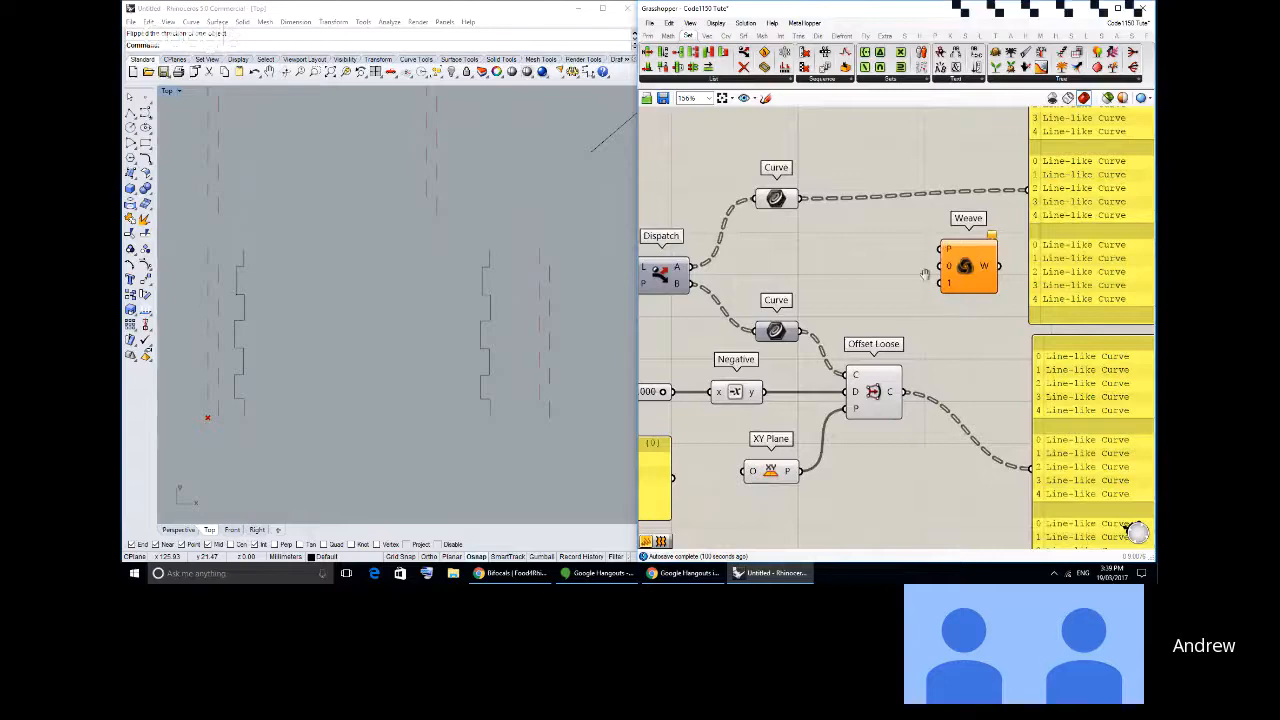
- Extend the Dispatch note panel to read "True = A = 1" and "False = B = 0"
right_drag(924, 275, 1086, 244)
scroll(852, 303, down, 1)
right_drag(813, 388, 797, 366)
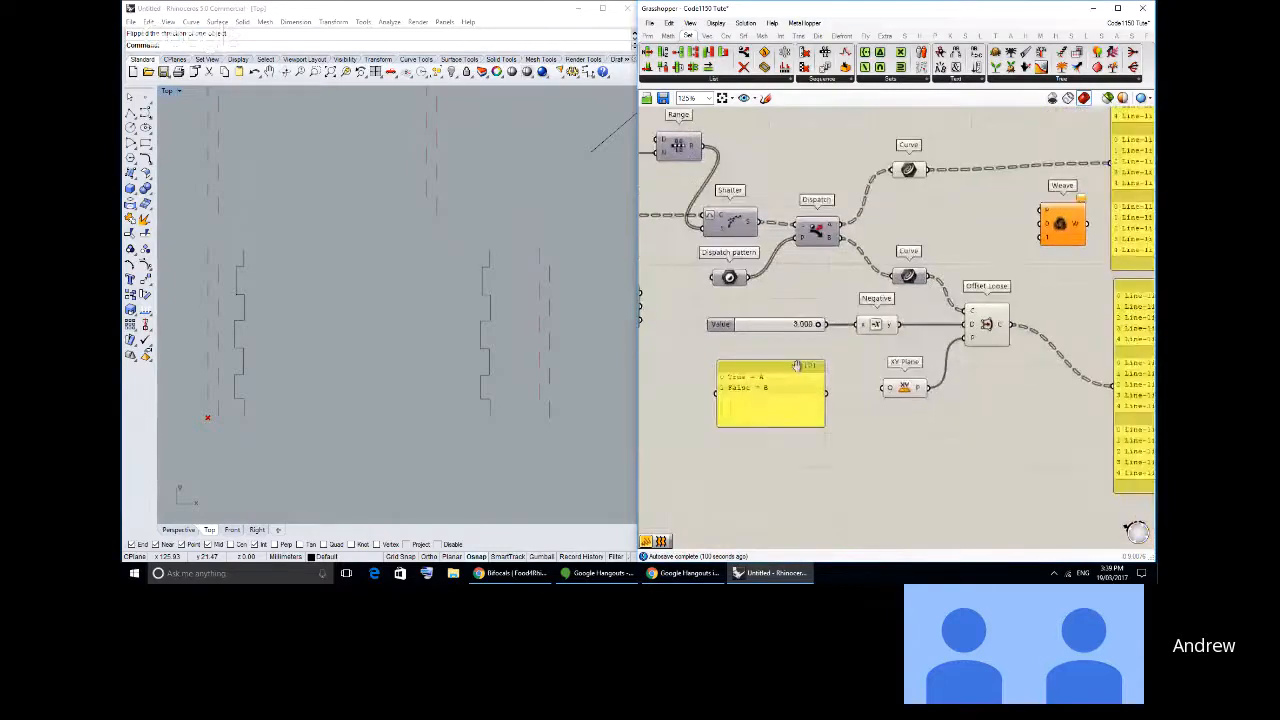
drag(797, 366, 780, 359)
click(815, 228)
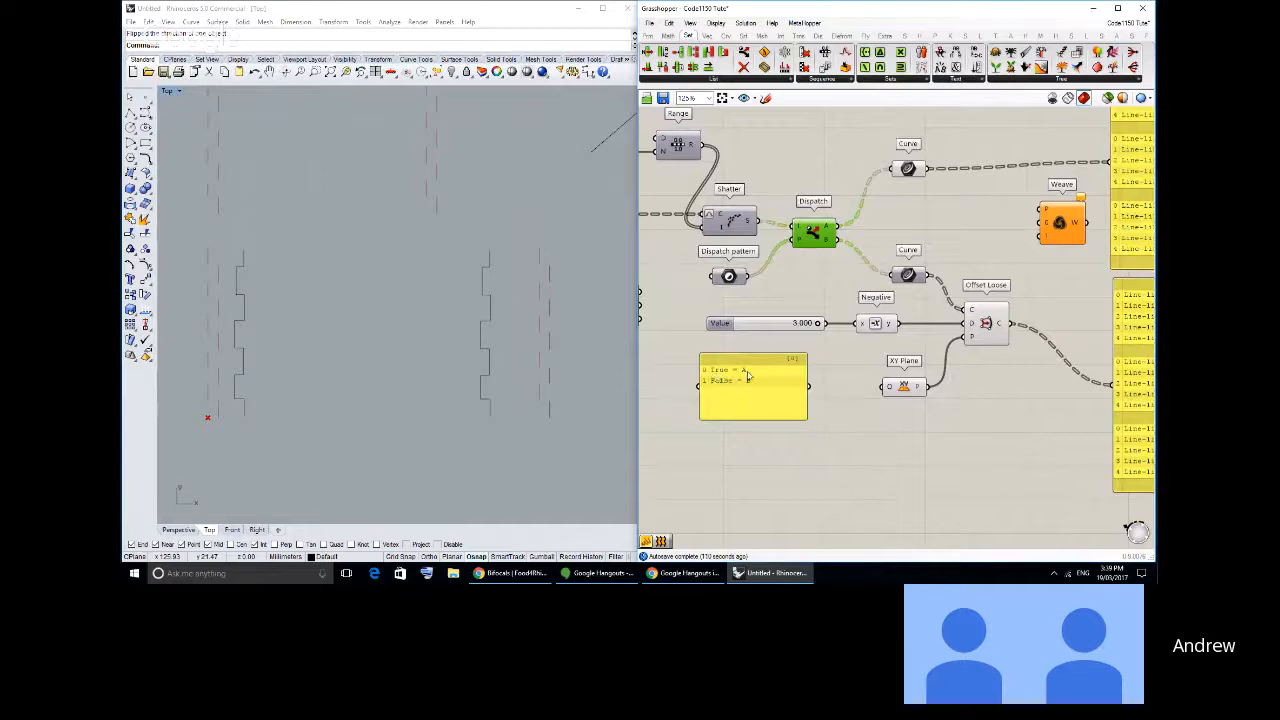
double_click(757, 406)
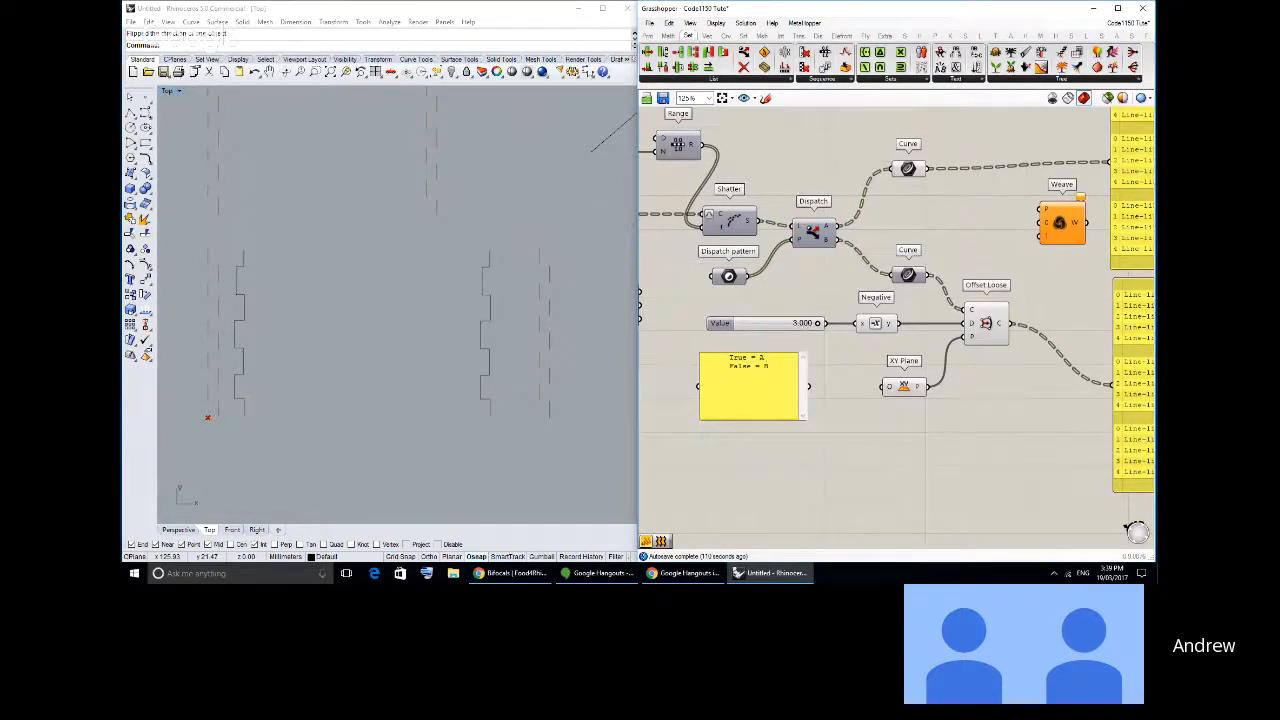
text(= 1)
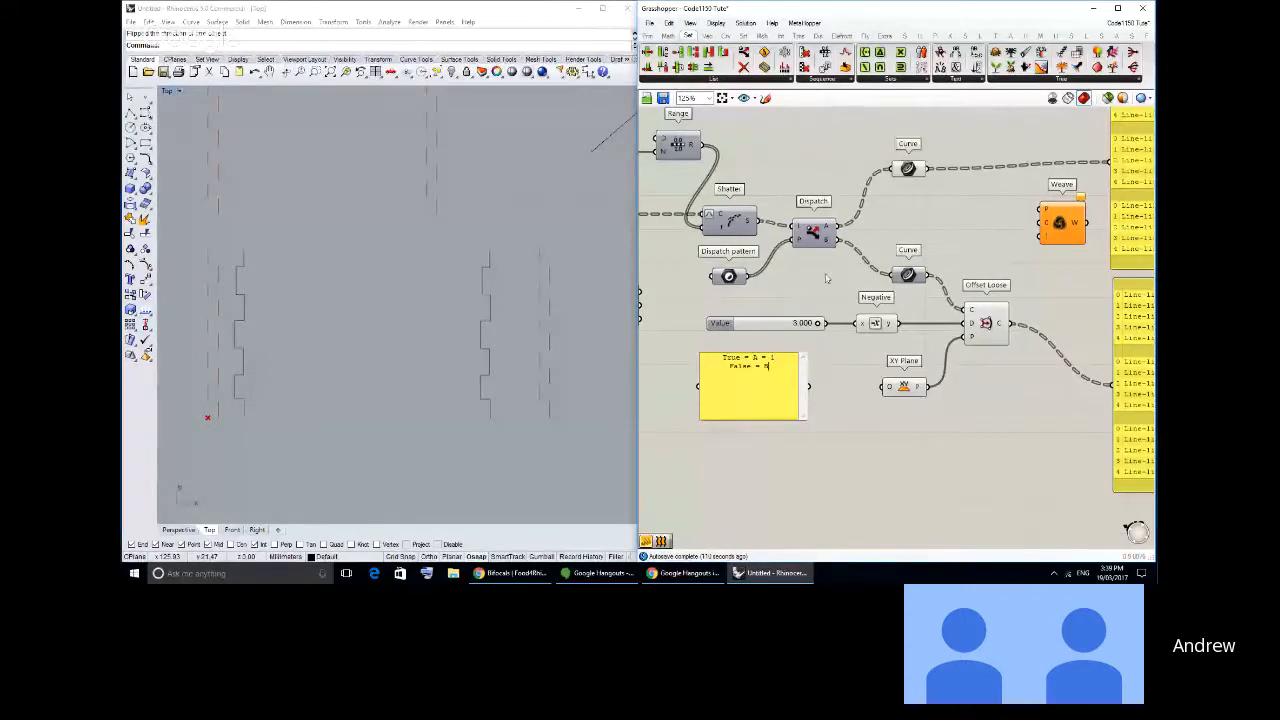
text( = 0)
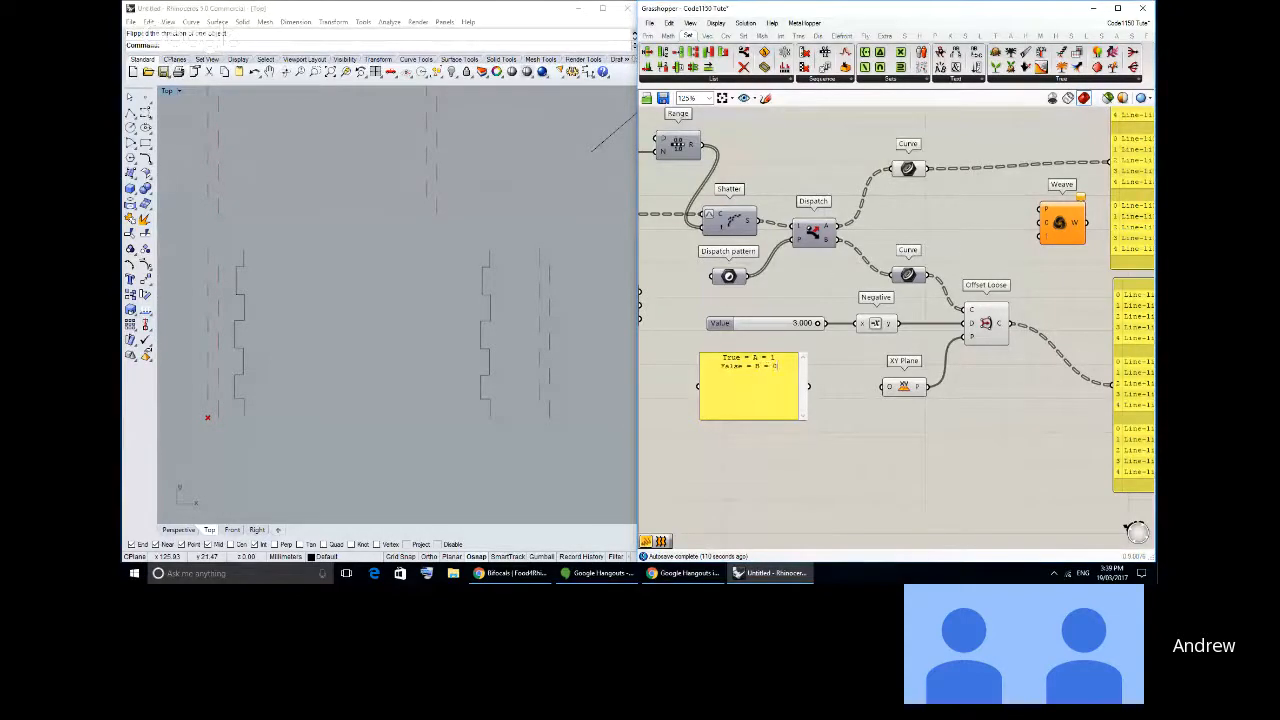
click(871, 423)
scroll(756, 399, up, 2)
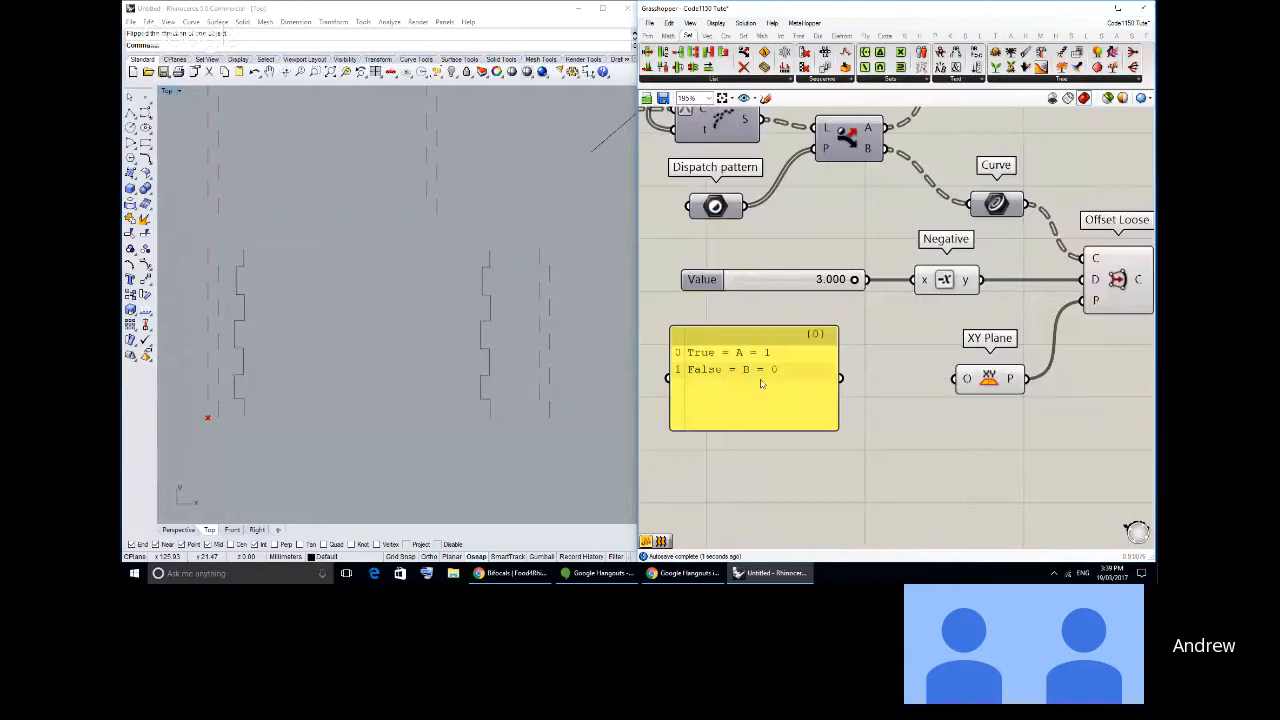
- Compare the True/False note panel with the A and B outputs of the Dispatch component
scroll(748, 400, down, 2)
scroll(749, 400, up, 1)
scroll(752, 392, down, 1)
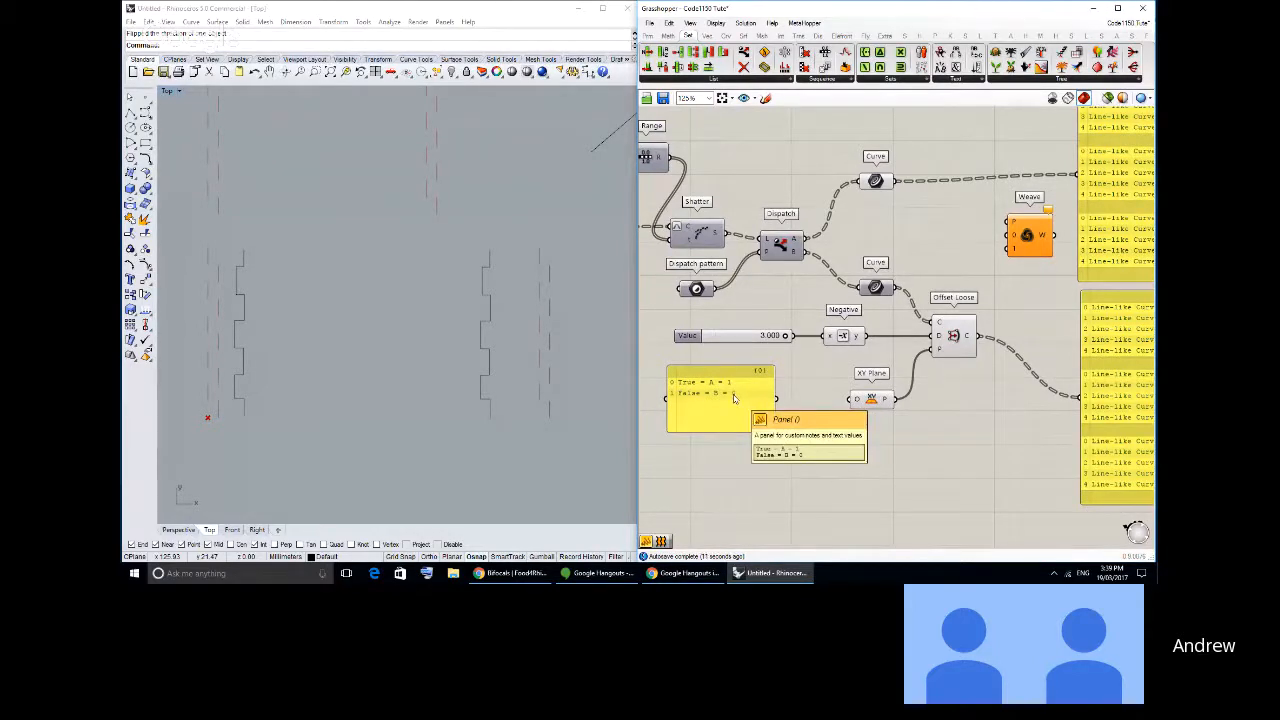
scroll(733, 398, up, 1)
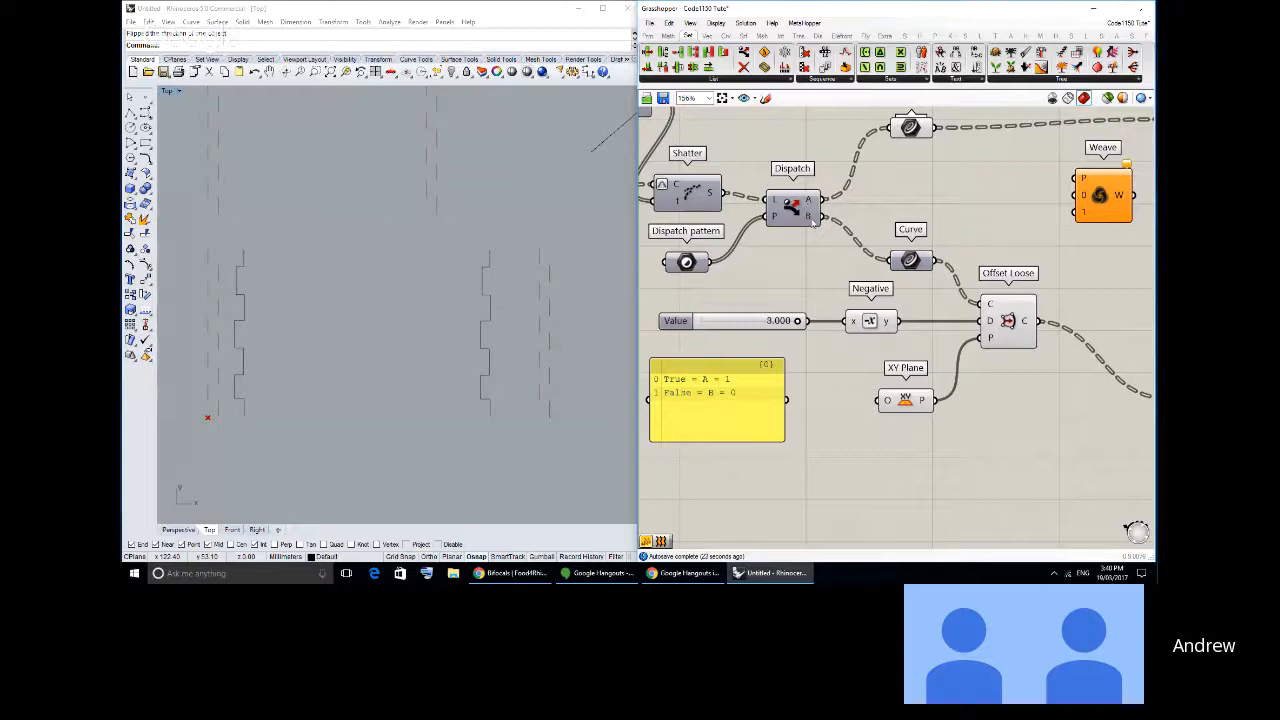
mouse_move(813, 222)
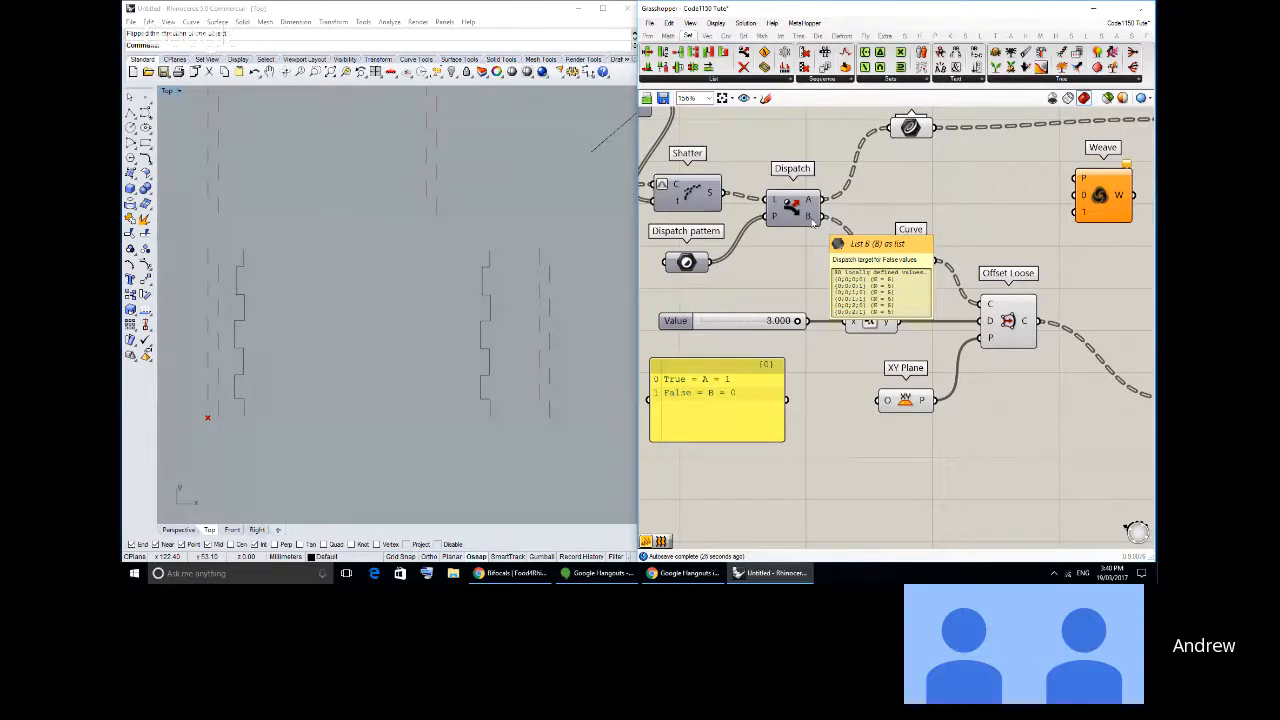
right_drag(814, 247, 800, 271)
scroll(801, 270, down, 1)
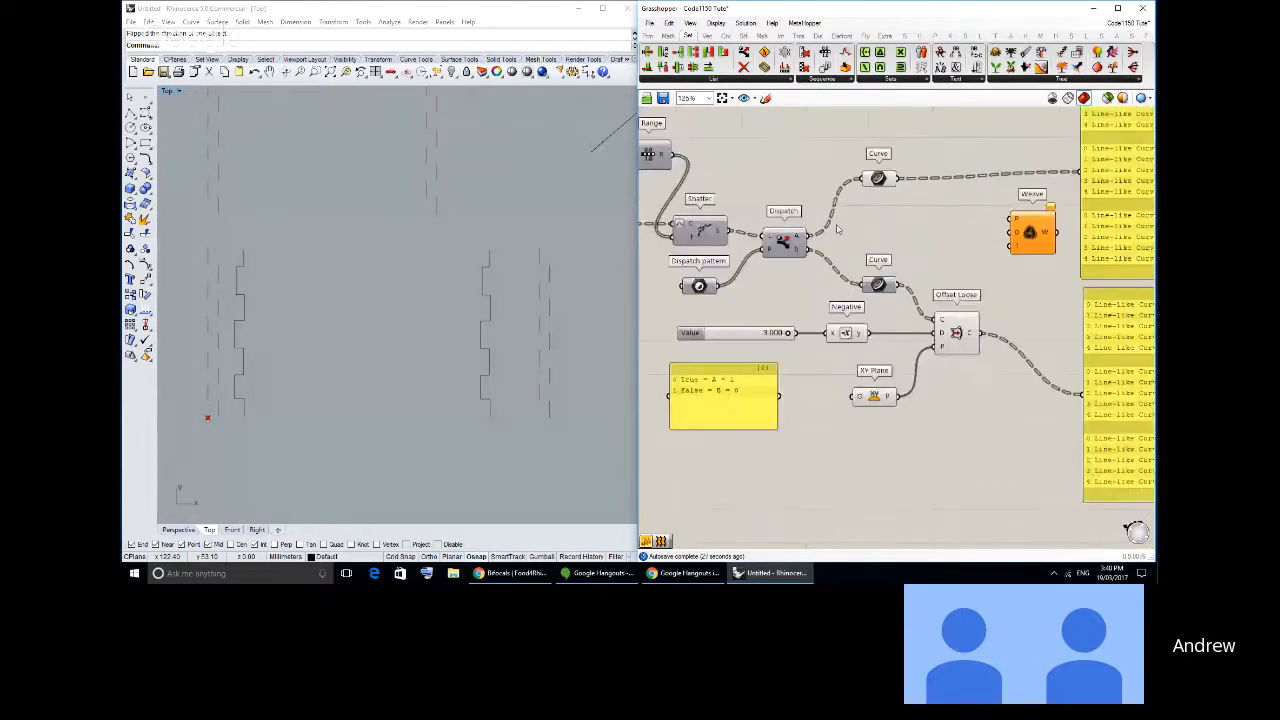
right_drag(870, 190, 834, 205)
- Wire the Dispatch pattern into the lower panel and the Weave pattern input P, and reposition the Curve, Offset Loose and Weave components
drag(672, 292, 1060, 437)
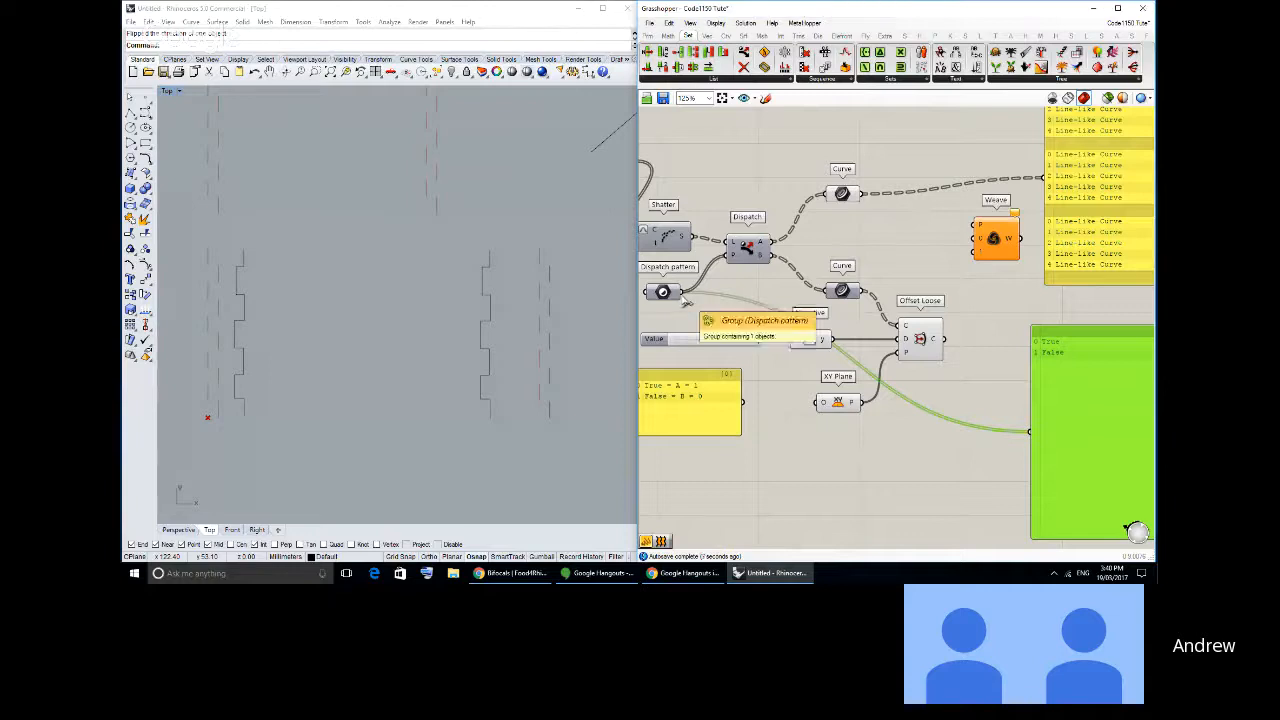
drag(684, 292, 977, 228)
drag(843, 193, 839, 218)
click(887, 267)
drag(920, 338, 912, 333)
drag(998, 252, 991, 260)
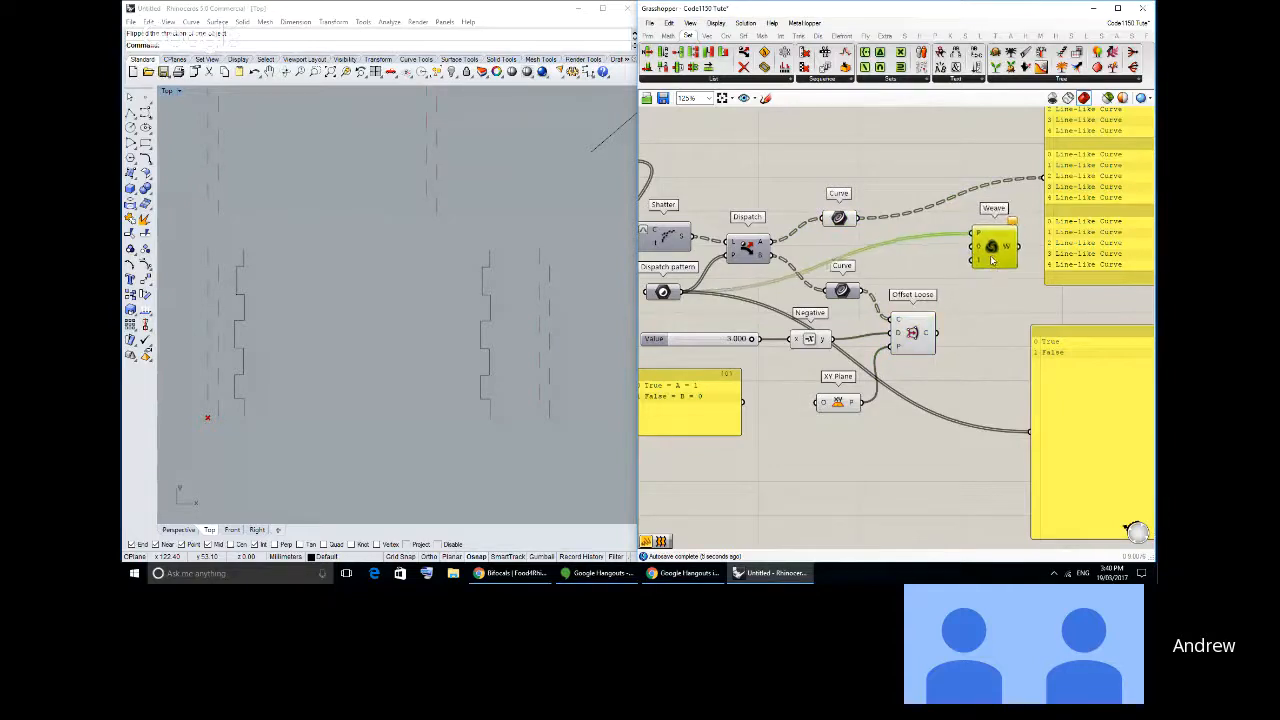
click(911, 281)
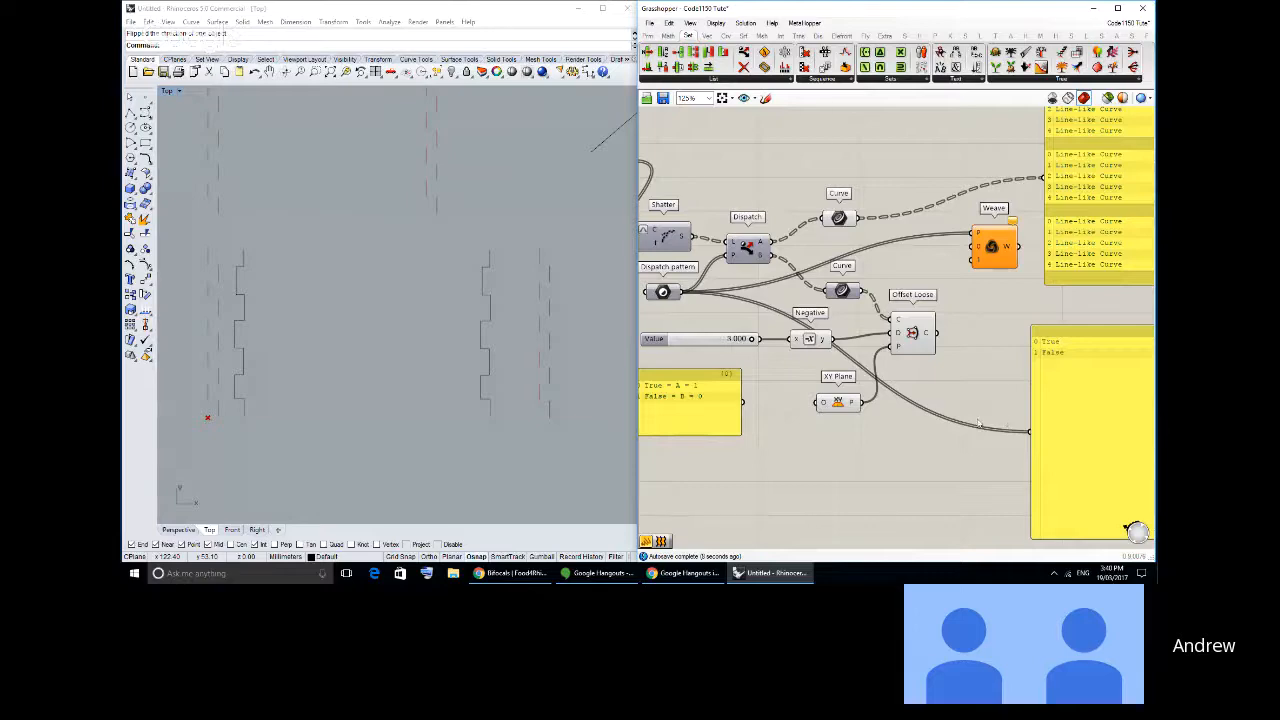
right_drag(978, 424, 991, 425)
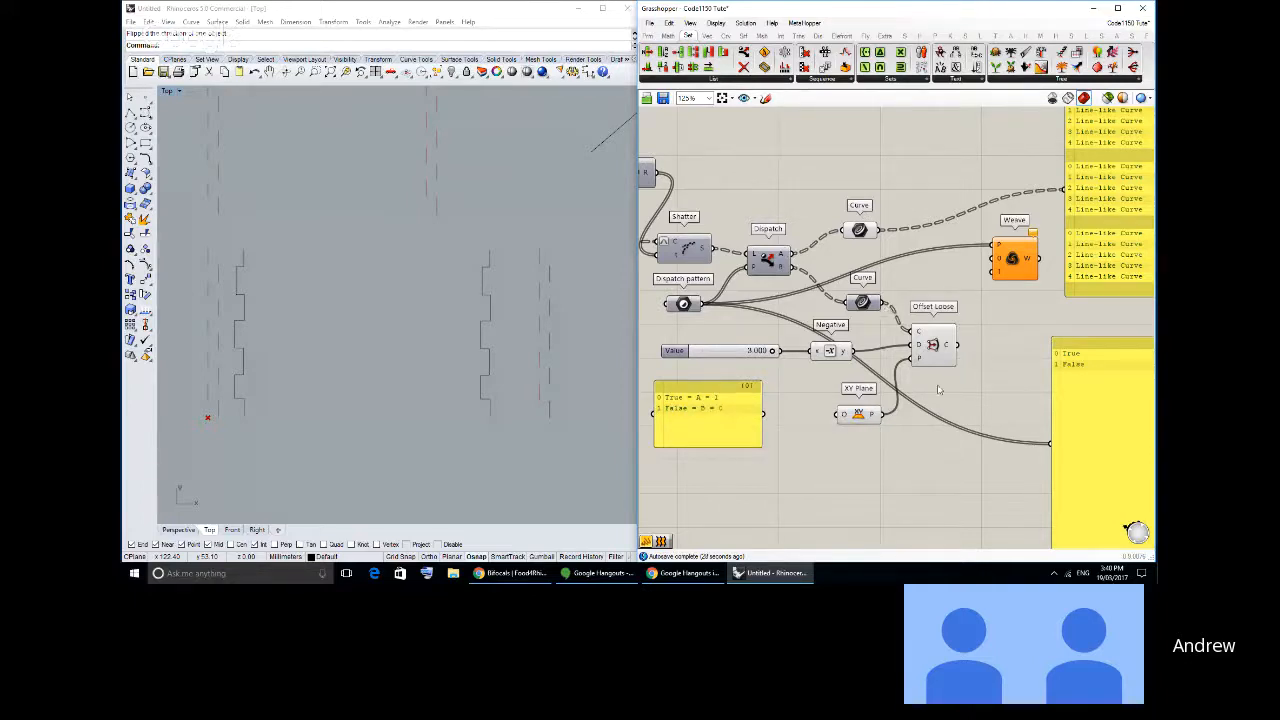
- Wire the Dispatch A curves to Weave input 1 and the Offset Loose output to Weave input 0
drag(932, 344, 924, 320)
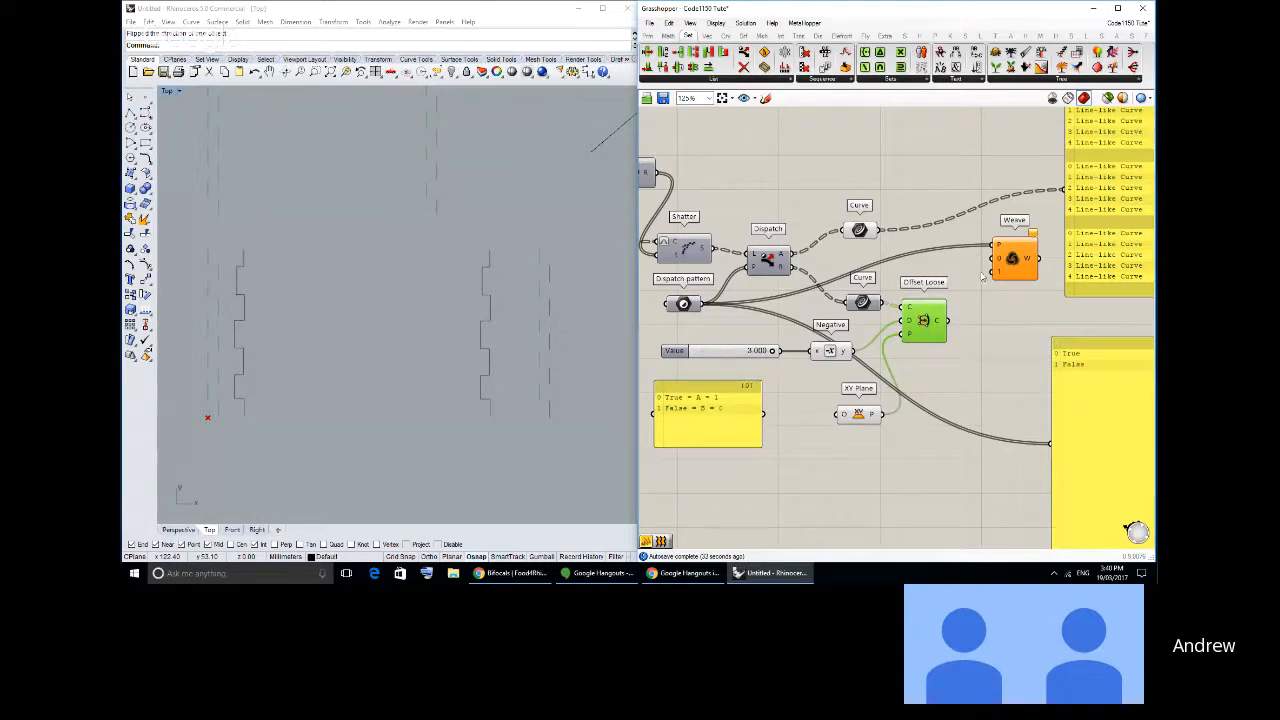
right_drag(974, 361, 973, 364)
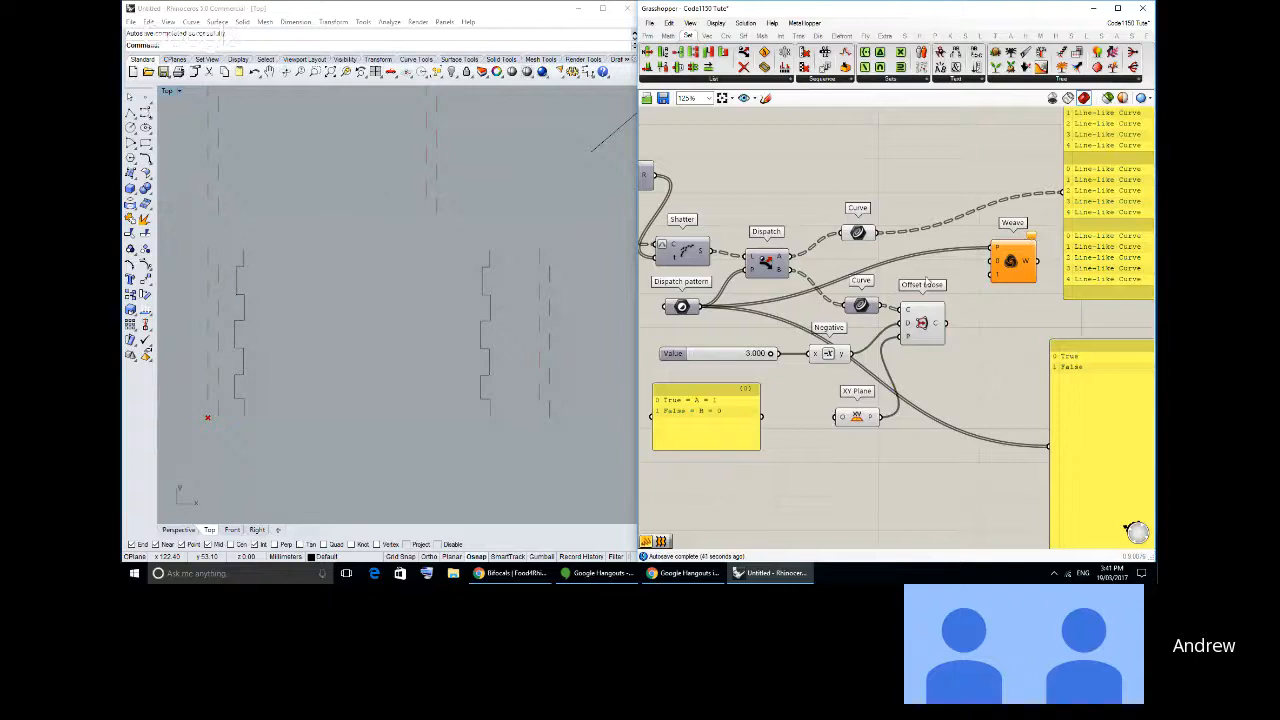
right_drag(933, 295, 928, 297)
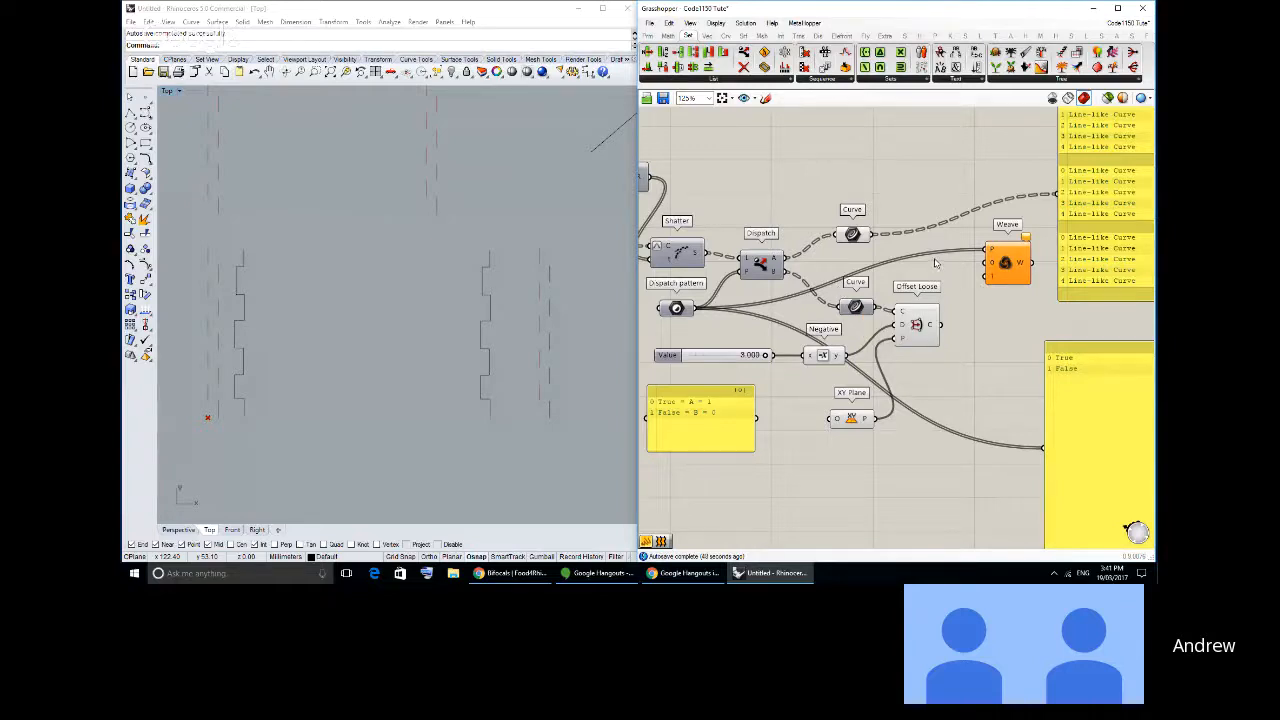
drag(872, 234, 984, 281)
drag(910, 344, 916, 339)
drag(946, 320, 990, 266)
click(975, 405)
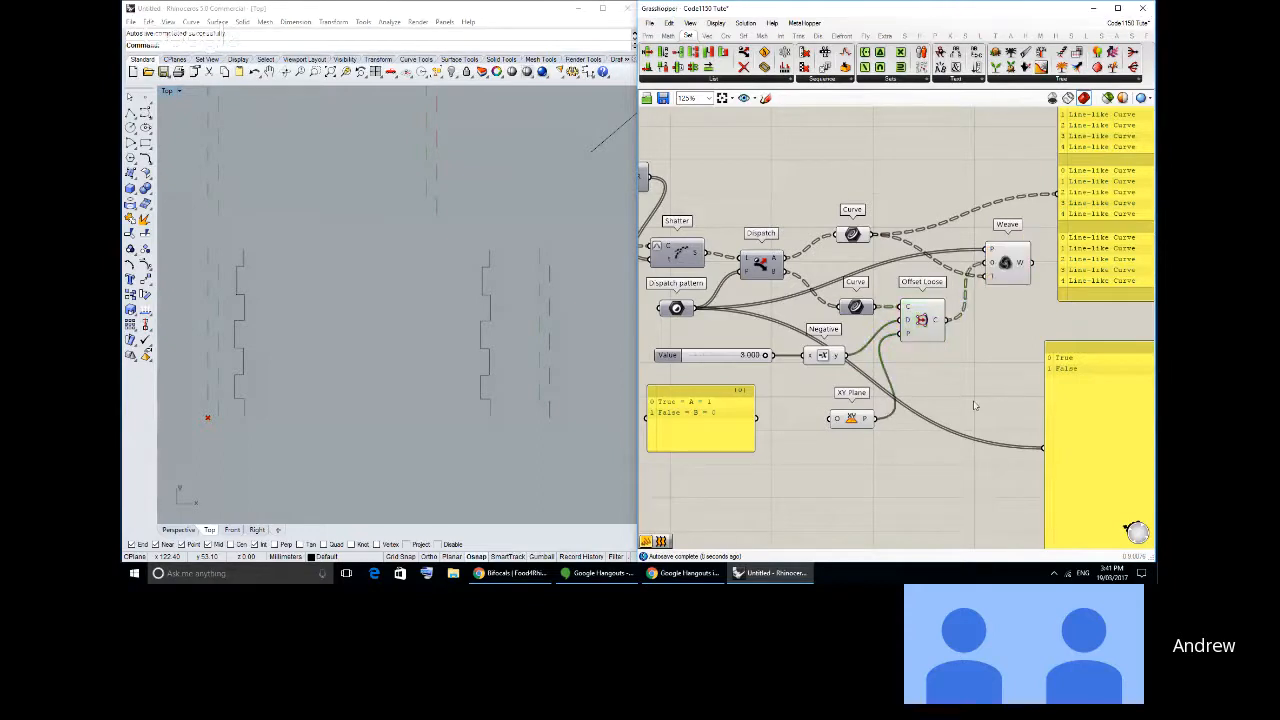
- Make room beside Weave, add an Evaluate Length component and connect the Weave output to its curve input
right_drag(903, 388, 742, 397)
drag(945, 230, 1056, 230)
click(707, 36)
click(728, 37)
click(743, 67)
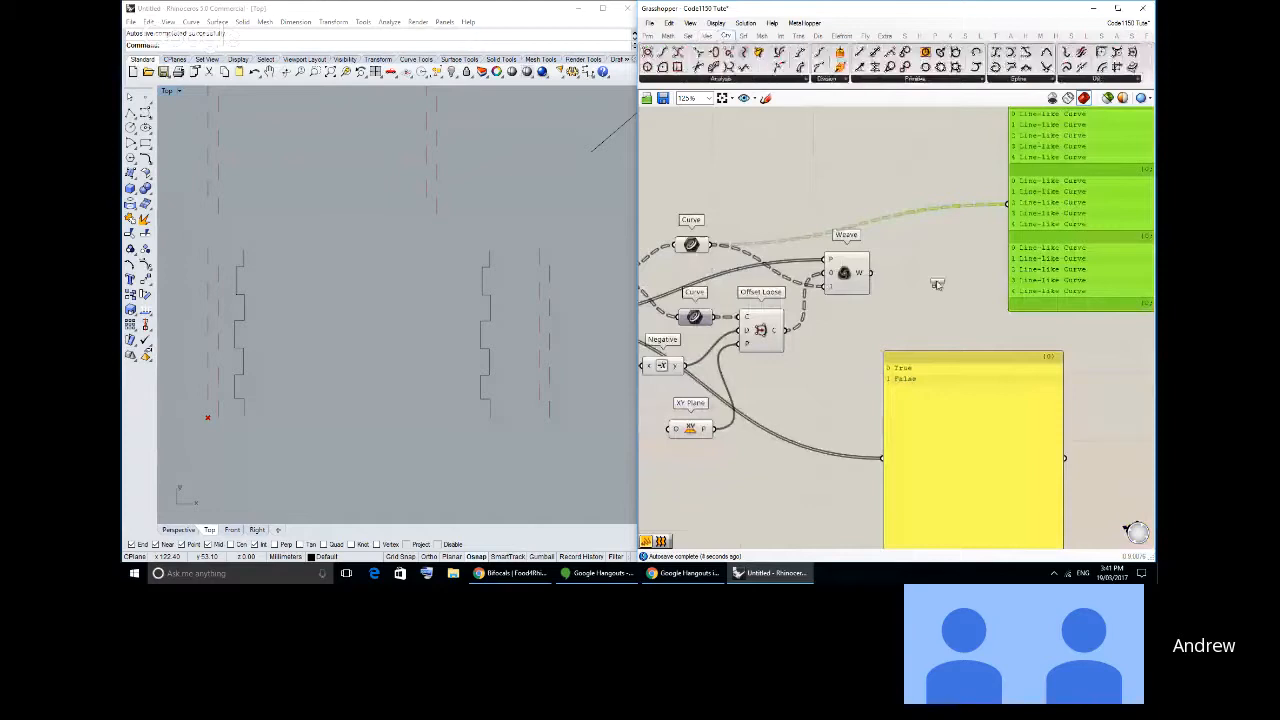
click(934, 269)
drag(871, 273, 901, 253)
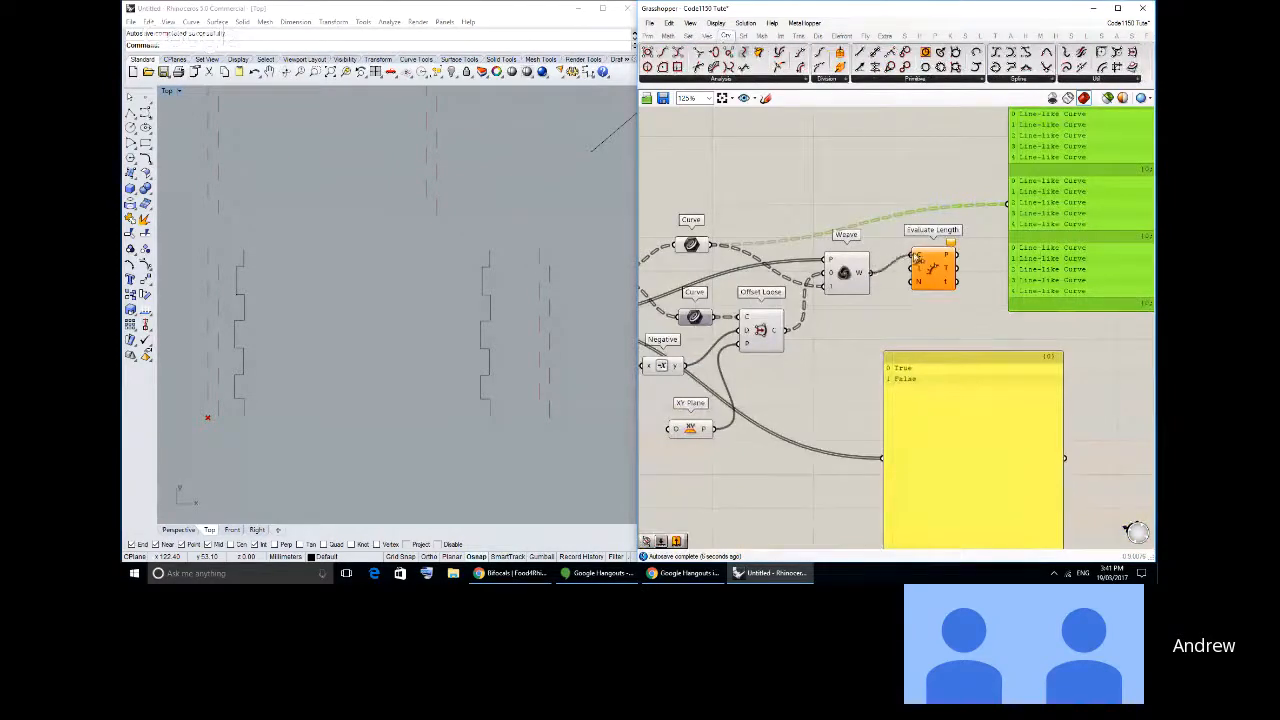
- Set the length input of Evaluate Length to 0.5
right_click(921, 268)
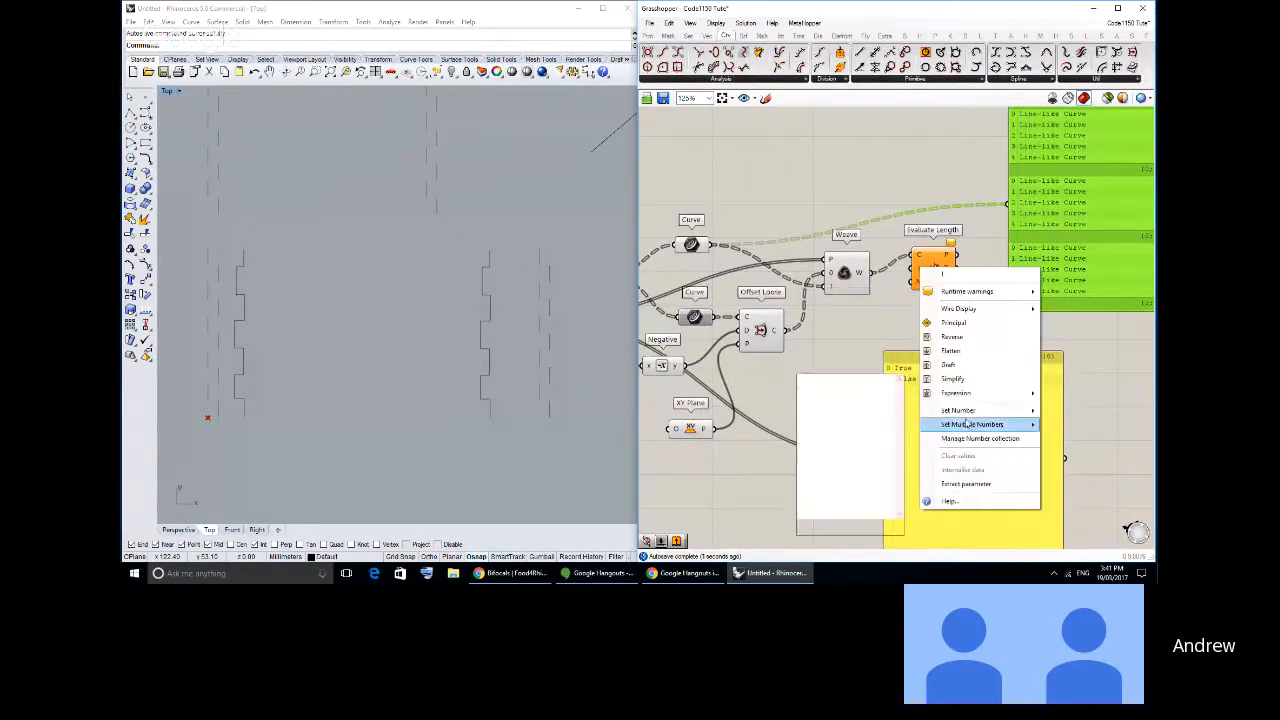
mouse_move(958, 412)
click(867, 413)
text(0.5)
key(Return)
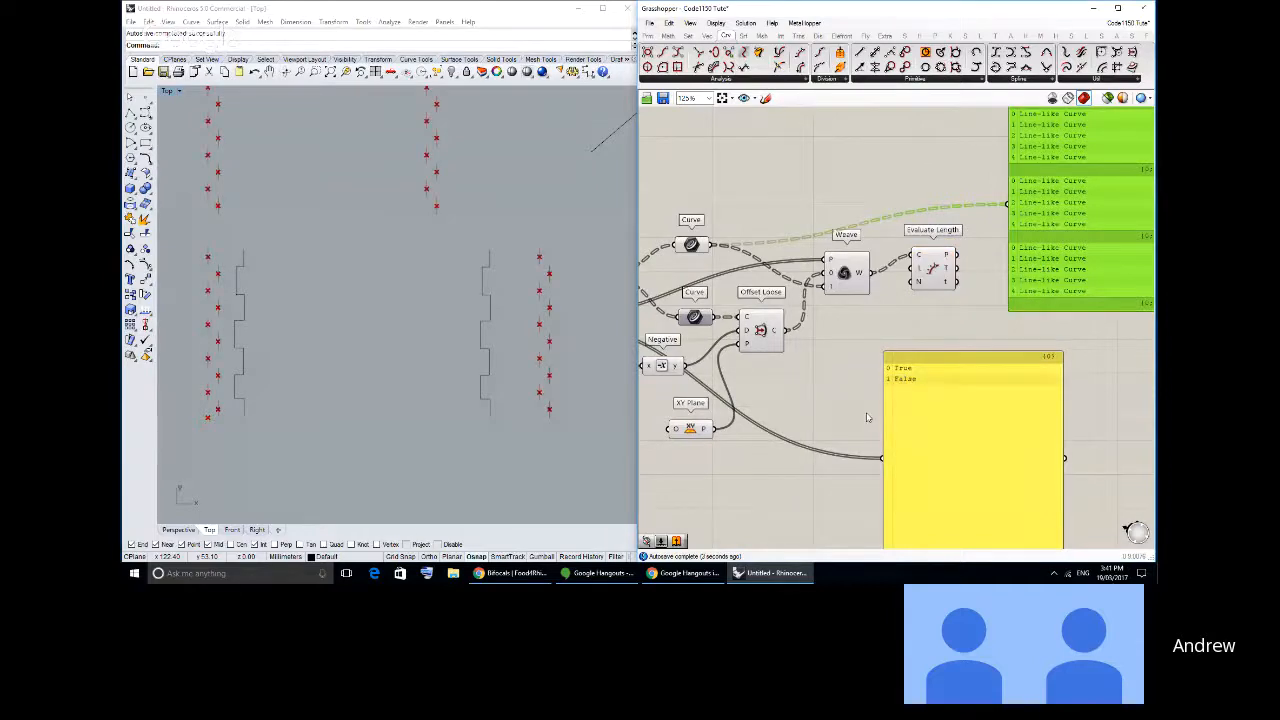
- Add a Point List component on the Evaluate Length points, turn off the Evaluate Length preview and inspect the point numbering in the Top viewport
click(818, 36)
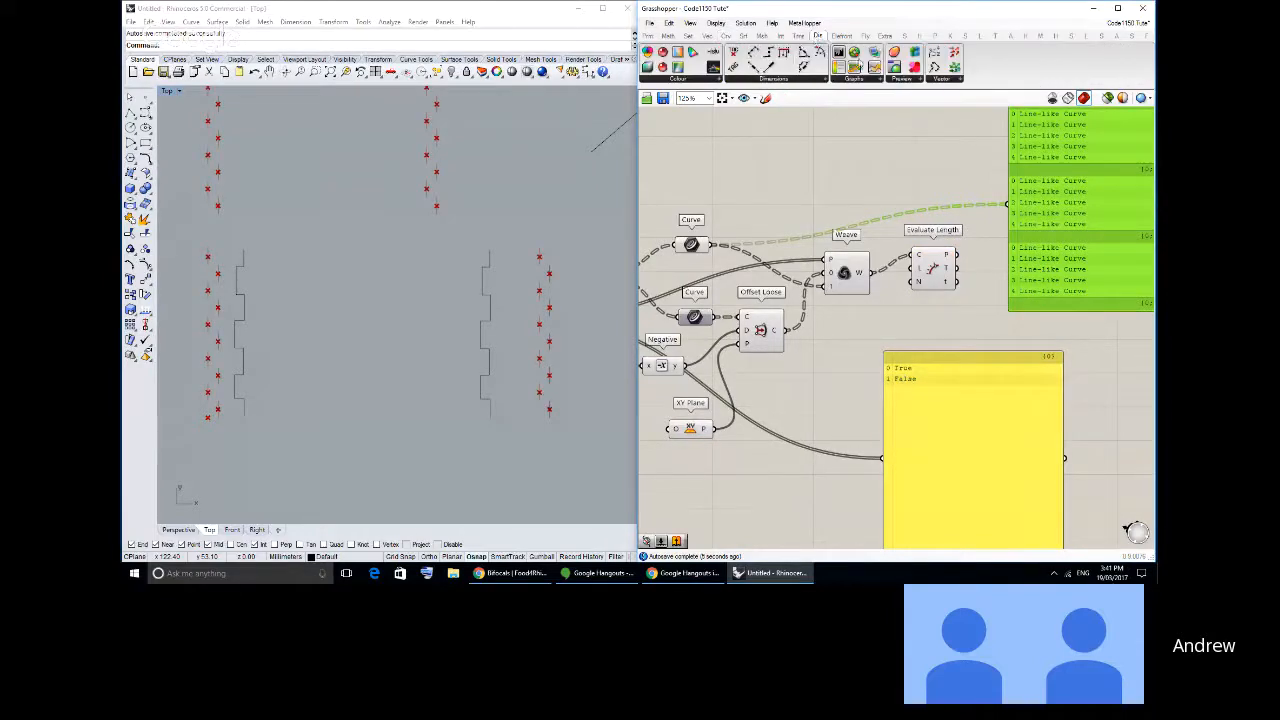
drag(934, 66, 929, 209)
middle_click(928, 213)
click(955, 178)
click(815, 220)
right_drag(571, 397, 564, 382)
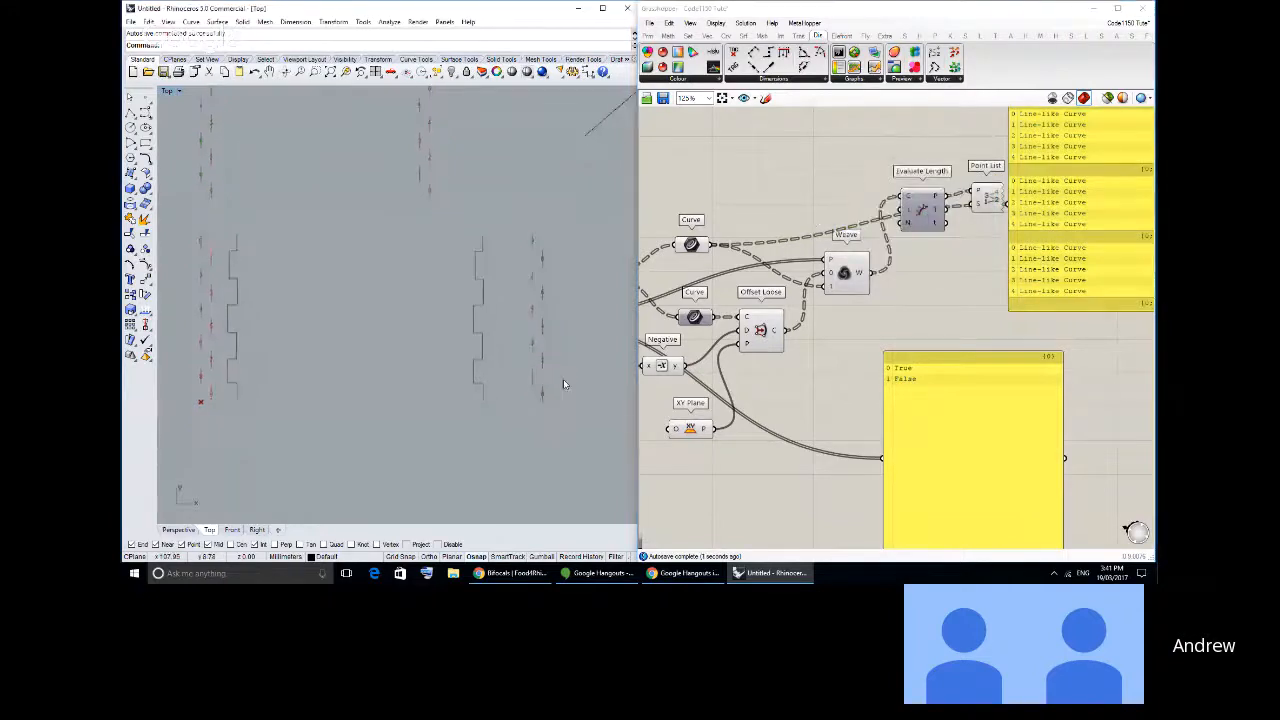
scroll(560, 381, up, 3)
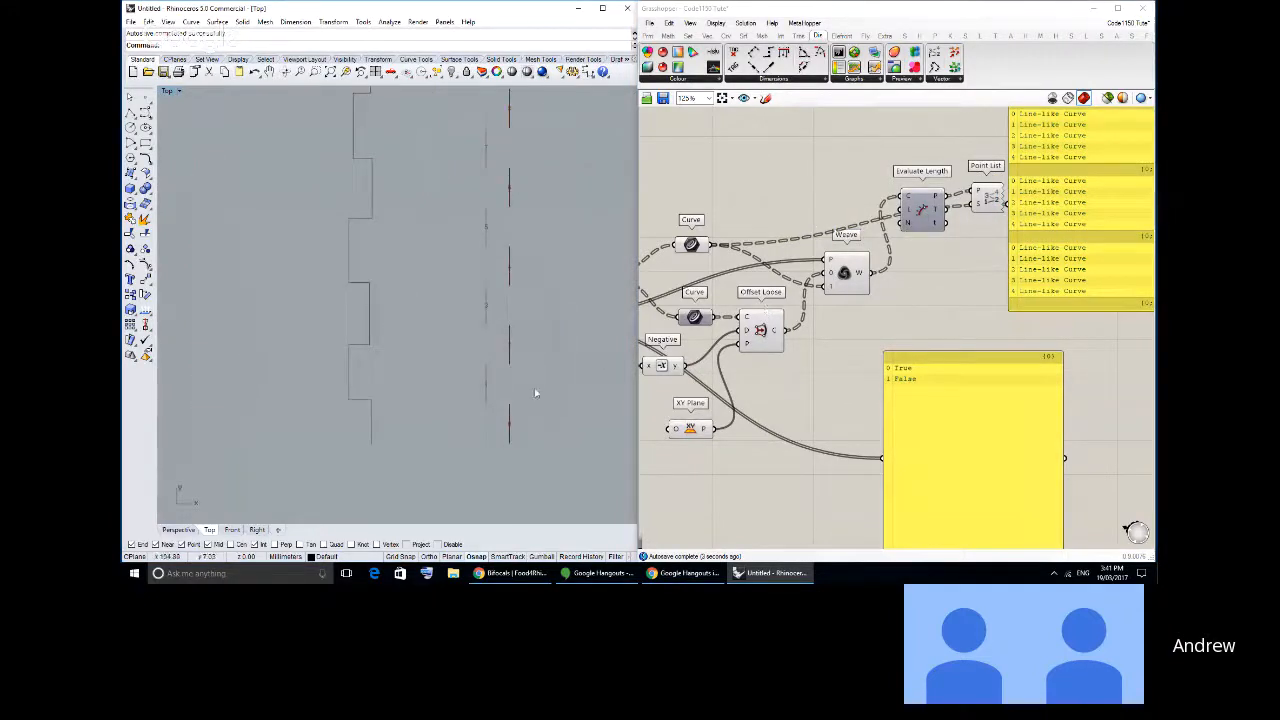
right_drag(522, 367, 510, 417)
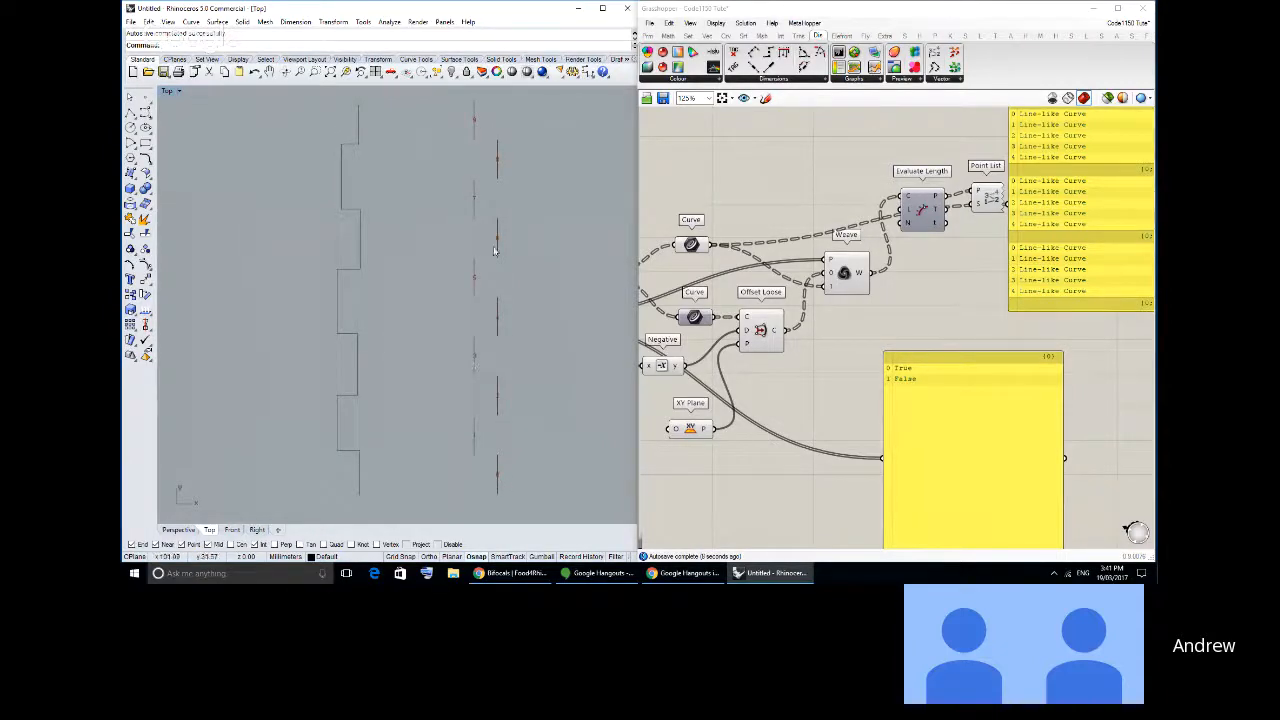
- Try swapping the Weave inputs, with the A curves in 0 and Offset Loose in 1, and check the point numbering
right_drag(872, 378, 898, 380)
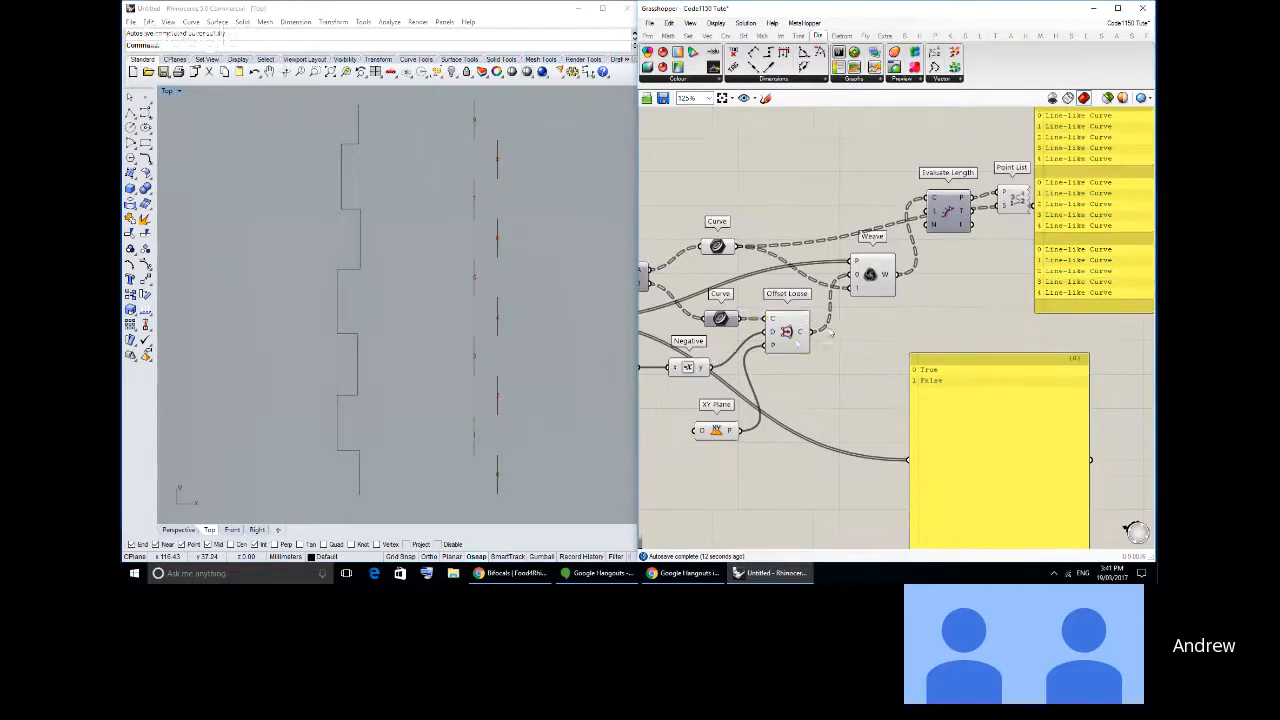
mouse_move(787, 334)
mouse_down()
mouse_move(777, 307)
mouse_move(786, 328)
mouse_up()
drag(857, 280, 851, 286)
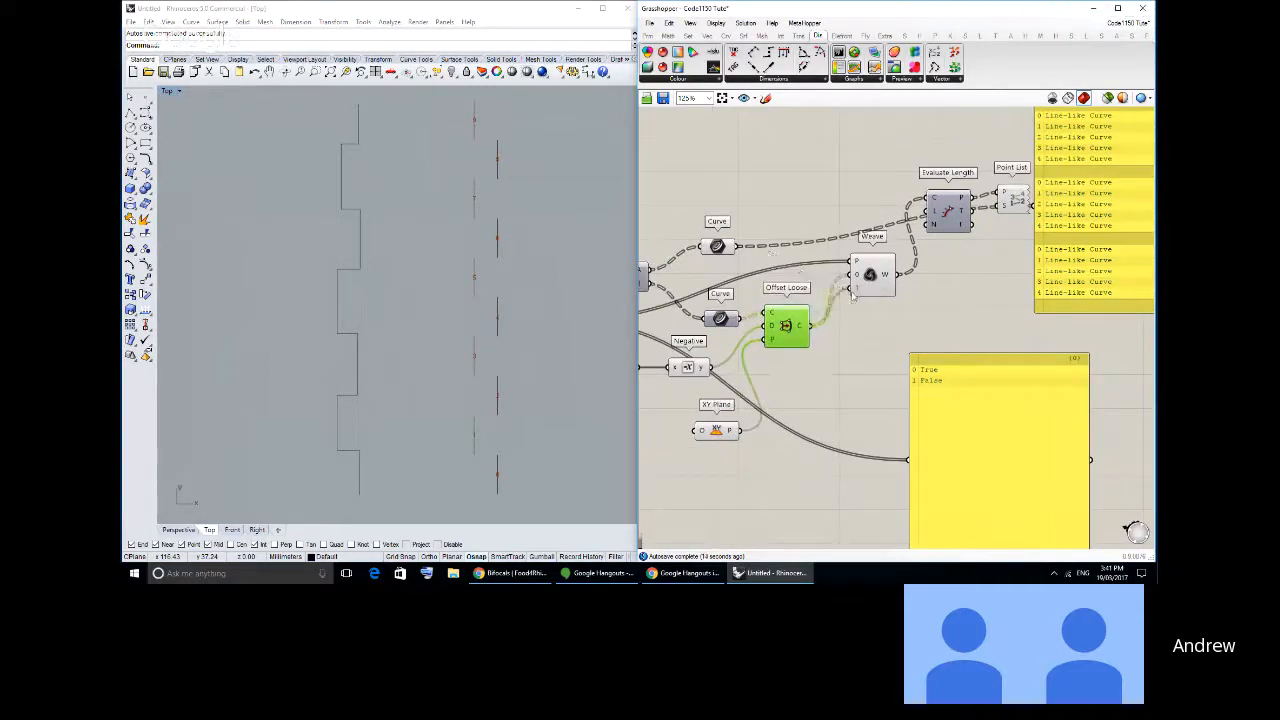
right_drag(476, 356, 461, 342)
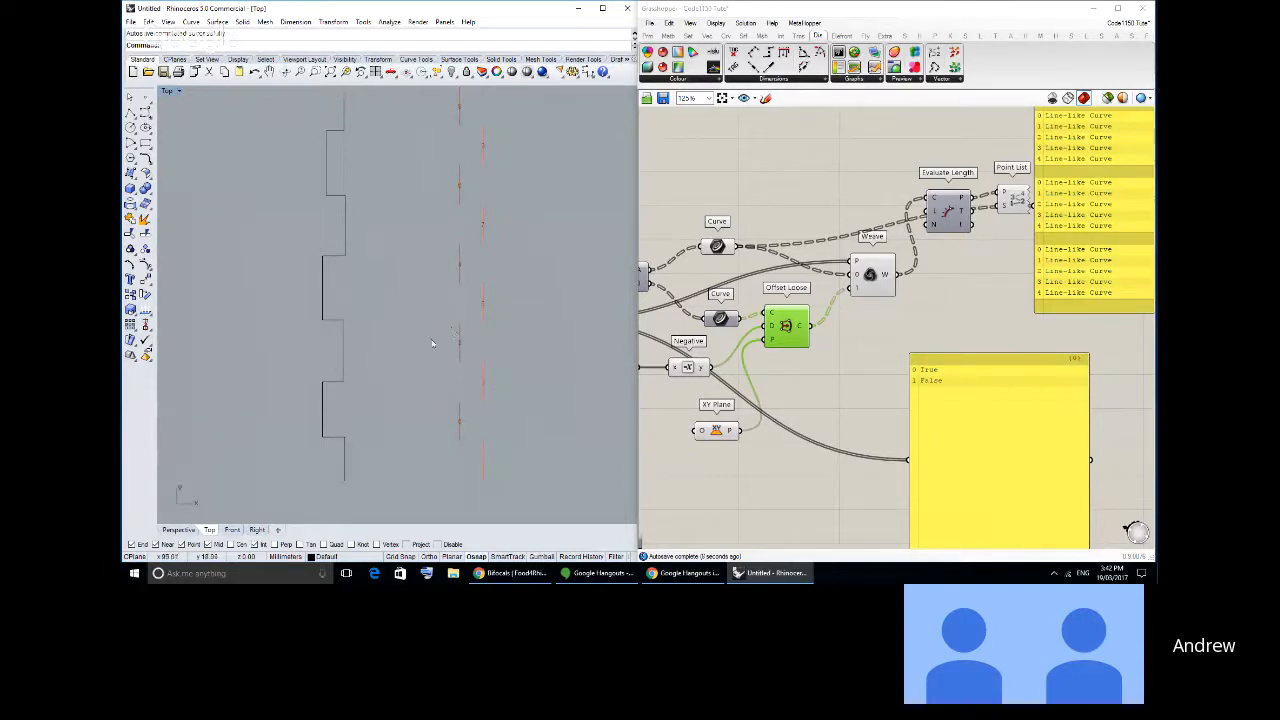
right_drag(477, 421, 471, 431)
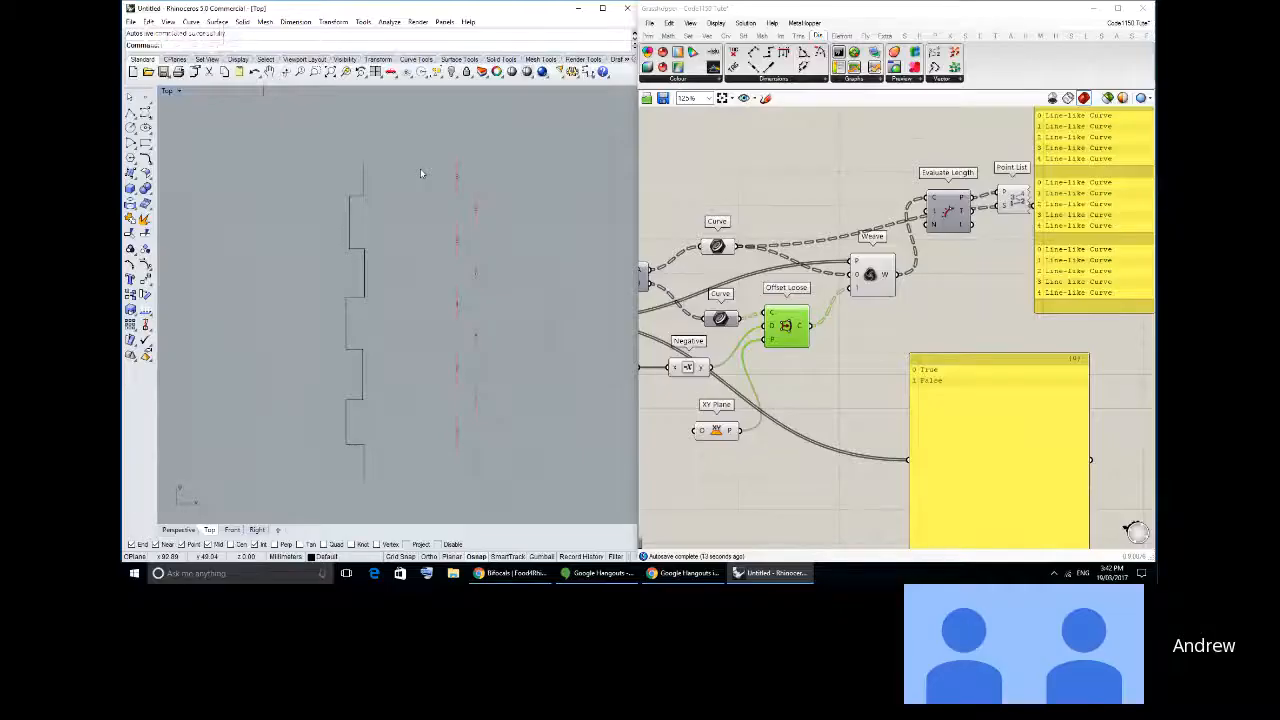
- Undo the swap of the two curve lists on the Weave inputs
right_drag(847, 280, 882, 270)
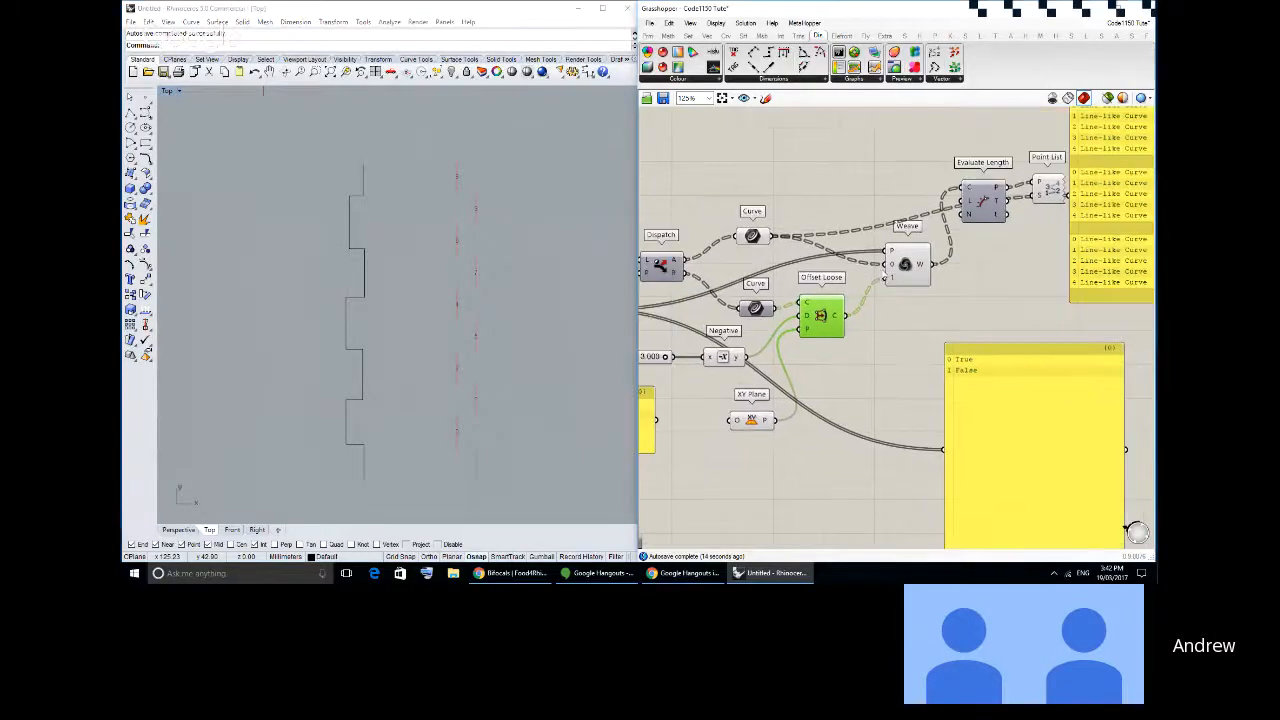
key(ctrl+z)
drag(847, 322, 893, 272)
click(911, 336)
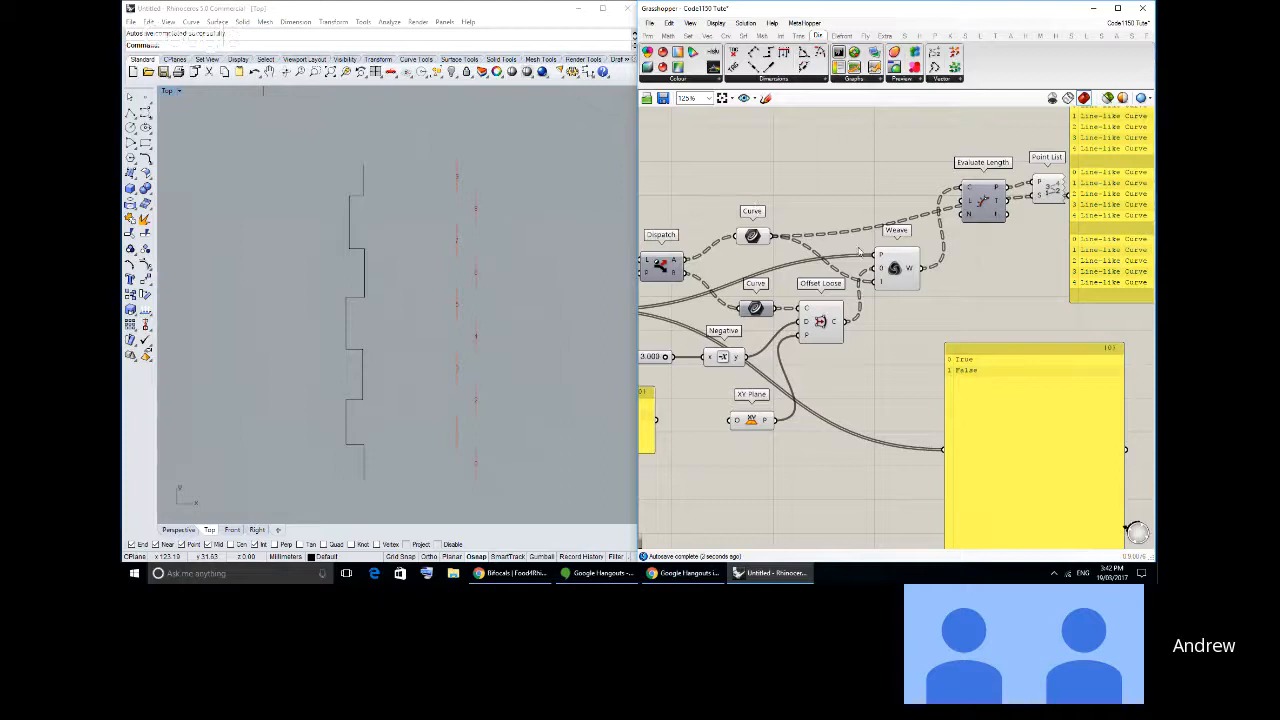
- Move Evaluate Length and Point List closer together and check the order of the numbered points along the woven segments
right_drag(870, 252, 865, 257)
drag(1035, 243, 968, 172)
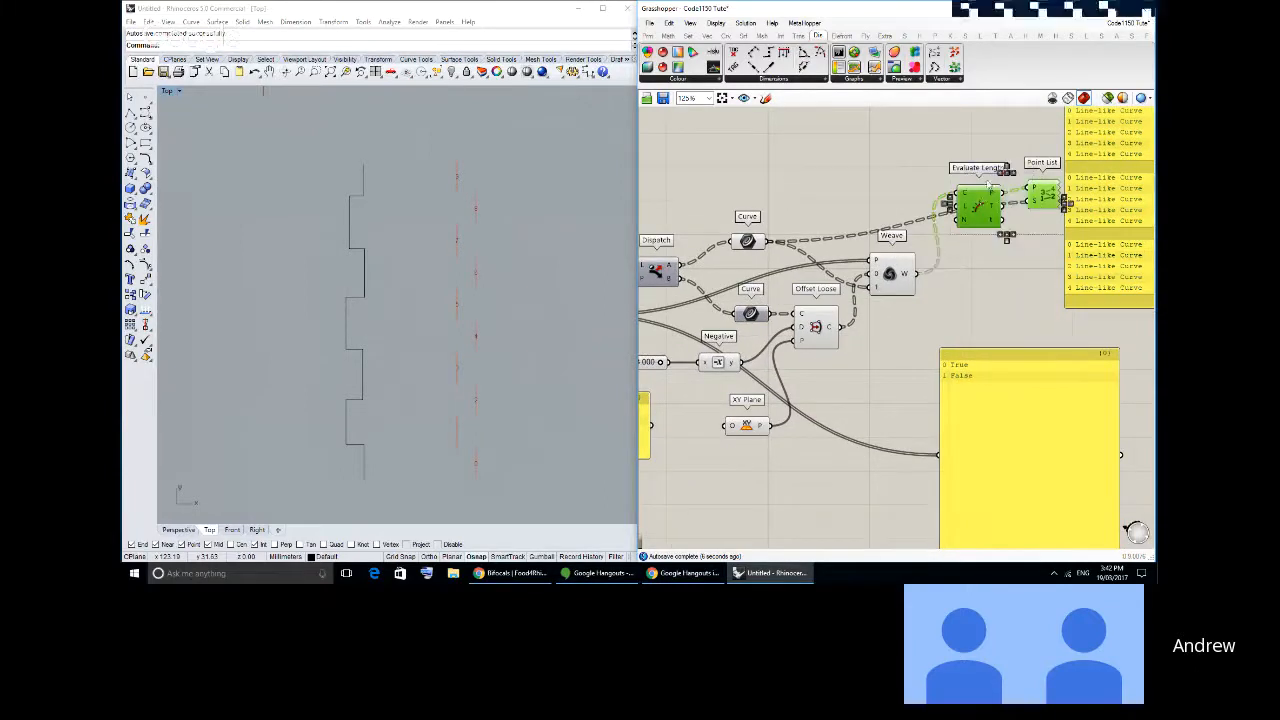
click(984, 245)
right_drag(984, 245, 922, 265)
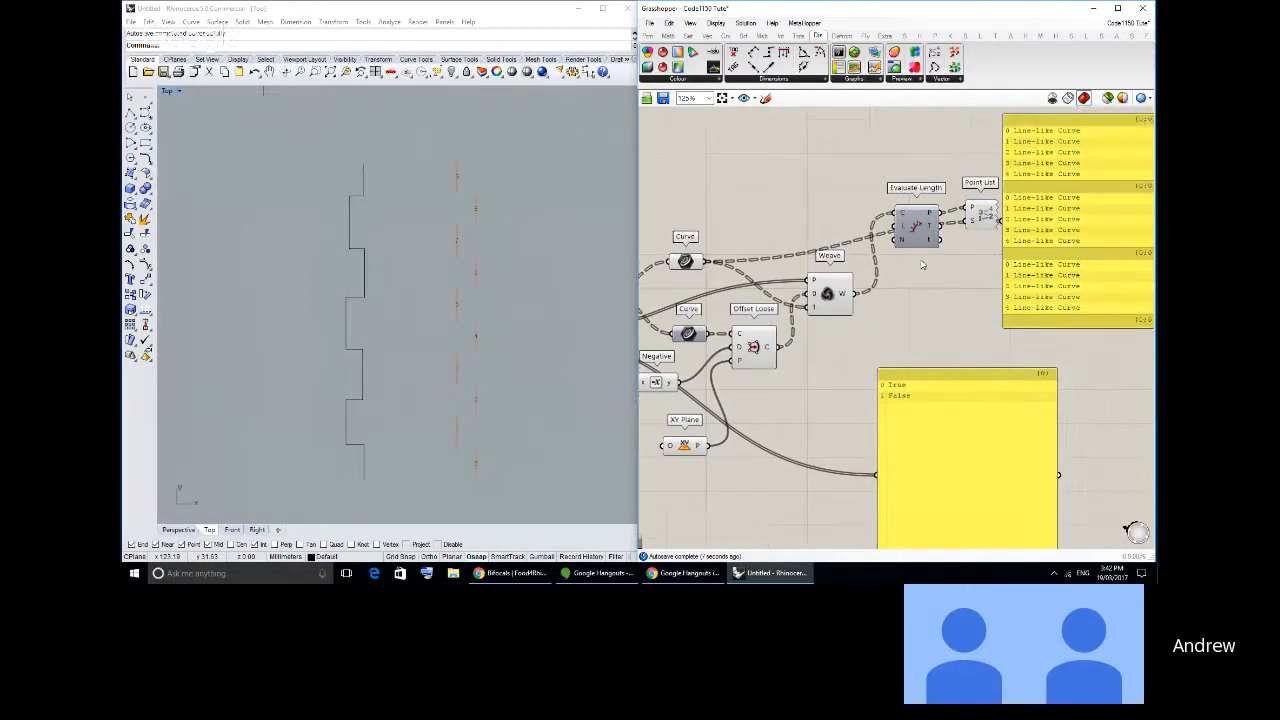
drag(917, 242, 898, 240)
drag(979, 221, 957, 224)
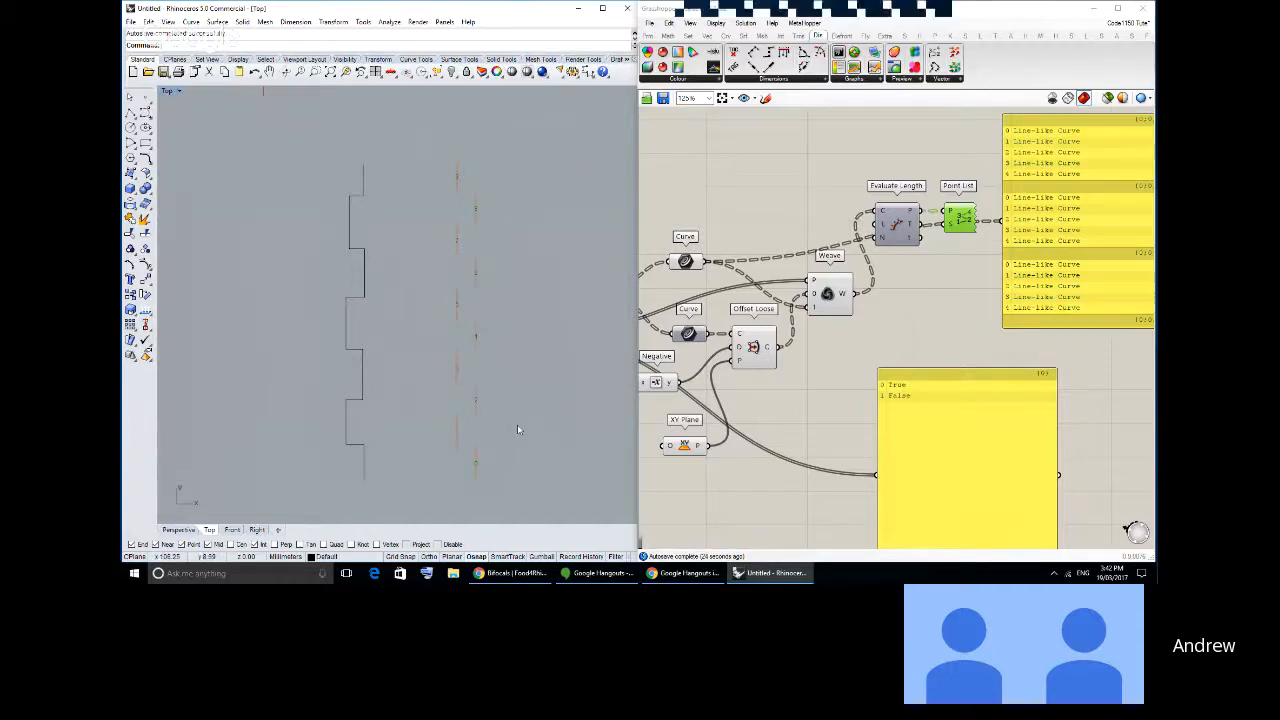
right_drag(473, 391, 484, 380)
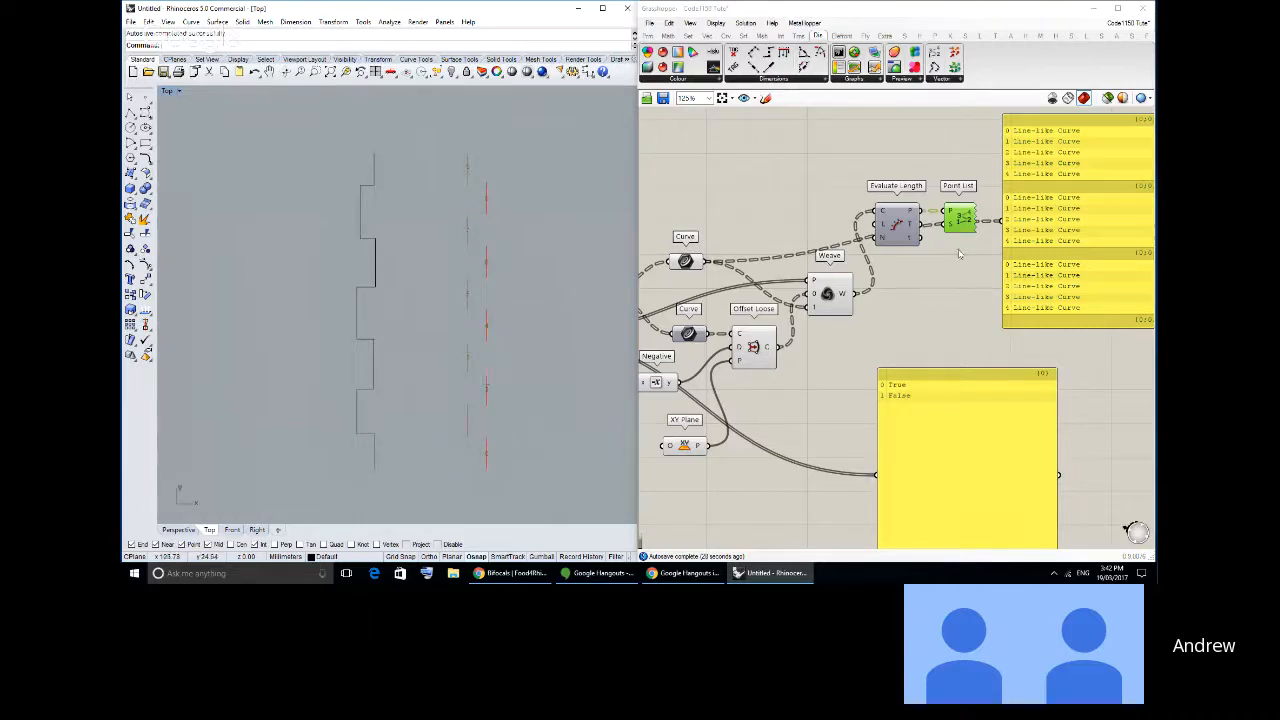
- Delete the Evaluate Length and Point List components and the data panels beside Weave
drag(968, 260, 909, 190)
key(Delete)
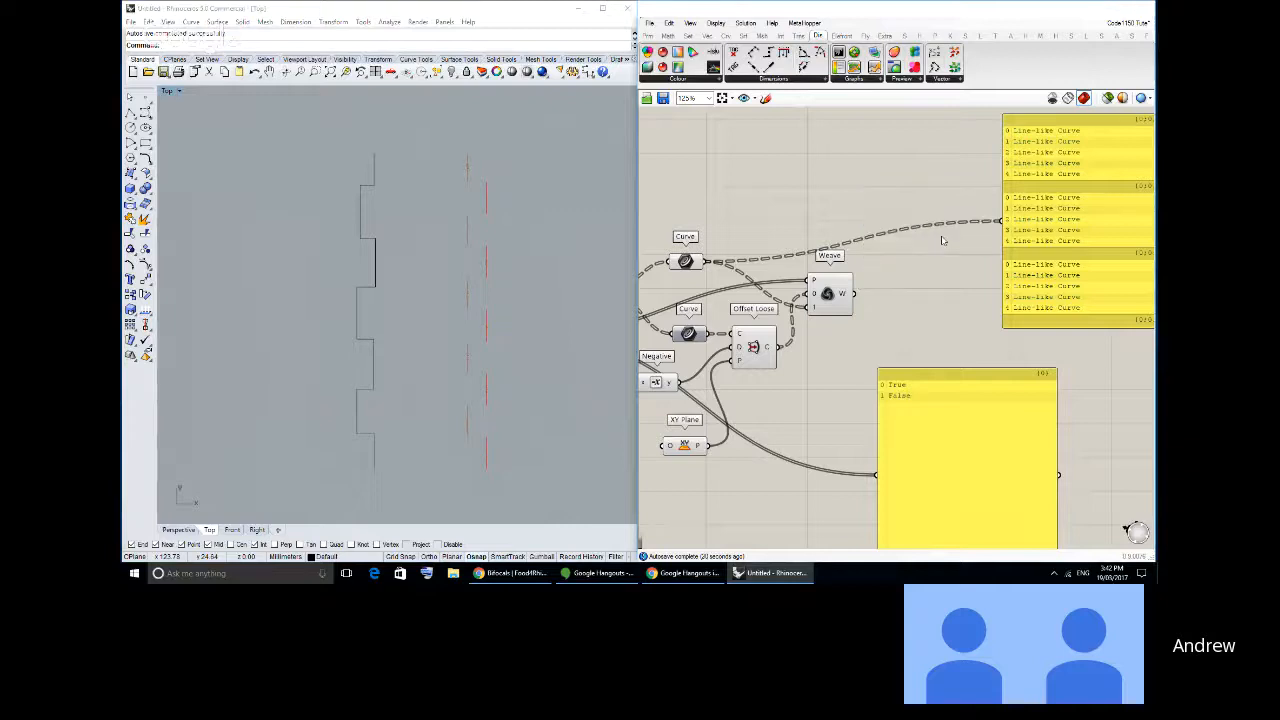
right_drag(936, 241, 872, 264)
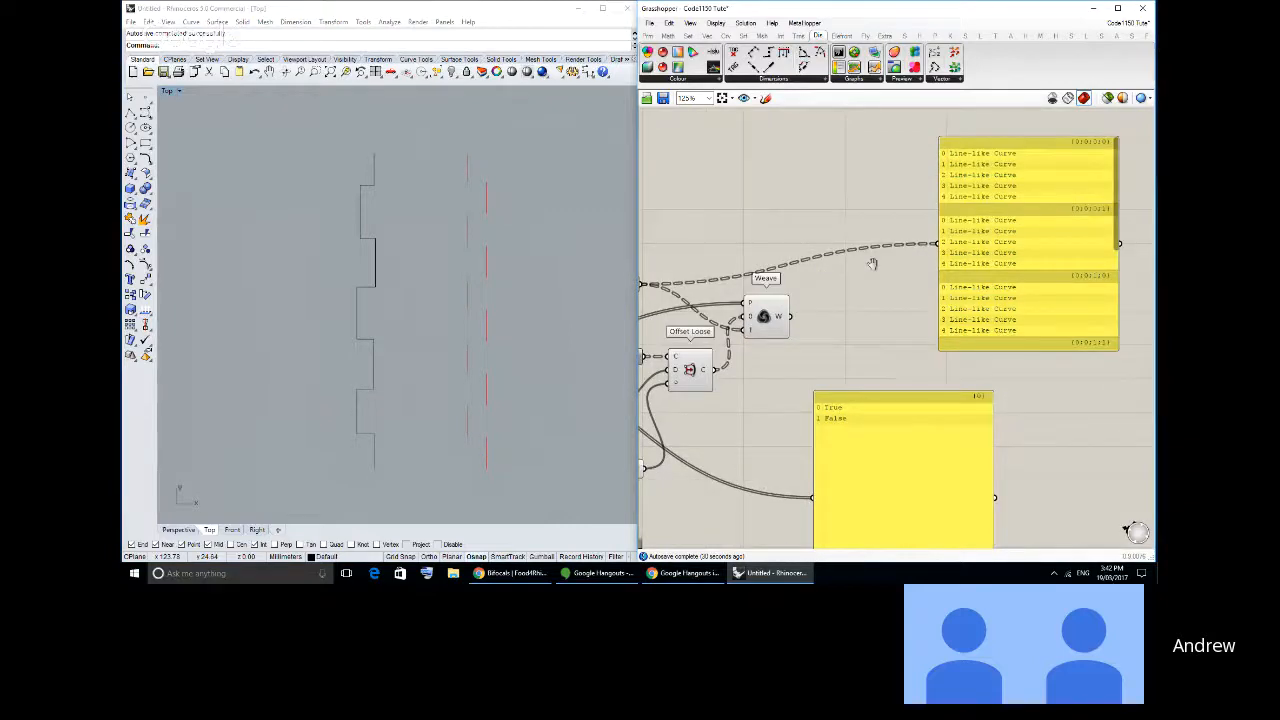
key(Delete)
- Add a Connect Curves component, feed it the Weave output and examine the resulting curves in the Top viewport
scroll(803, 278, up, 1)
click(805, 279)
click(706, 37)
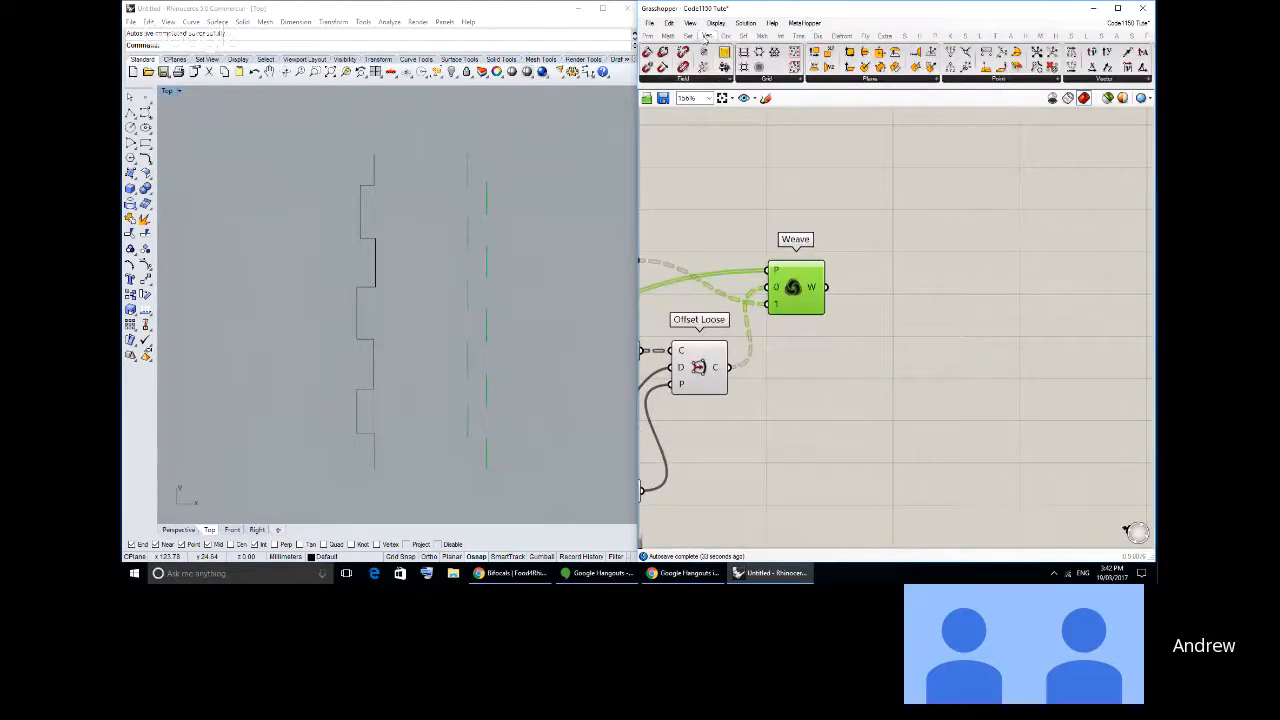
click(725, 36)
click(1004, 79)
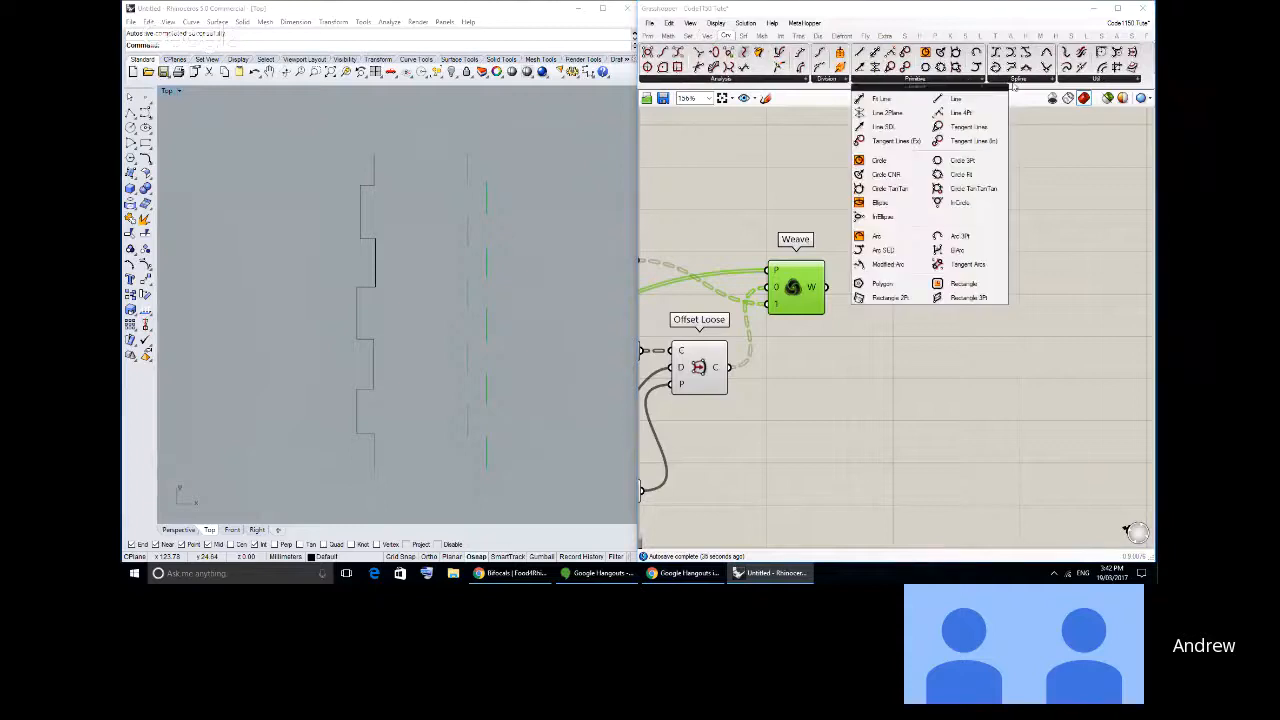
click(1018, 80)
drag(1090, 241, 912, 318)
drag(828, 288, 928, 300)
right_drag(336, 230, 539, 257)
scroll(546, 244, up, 2)
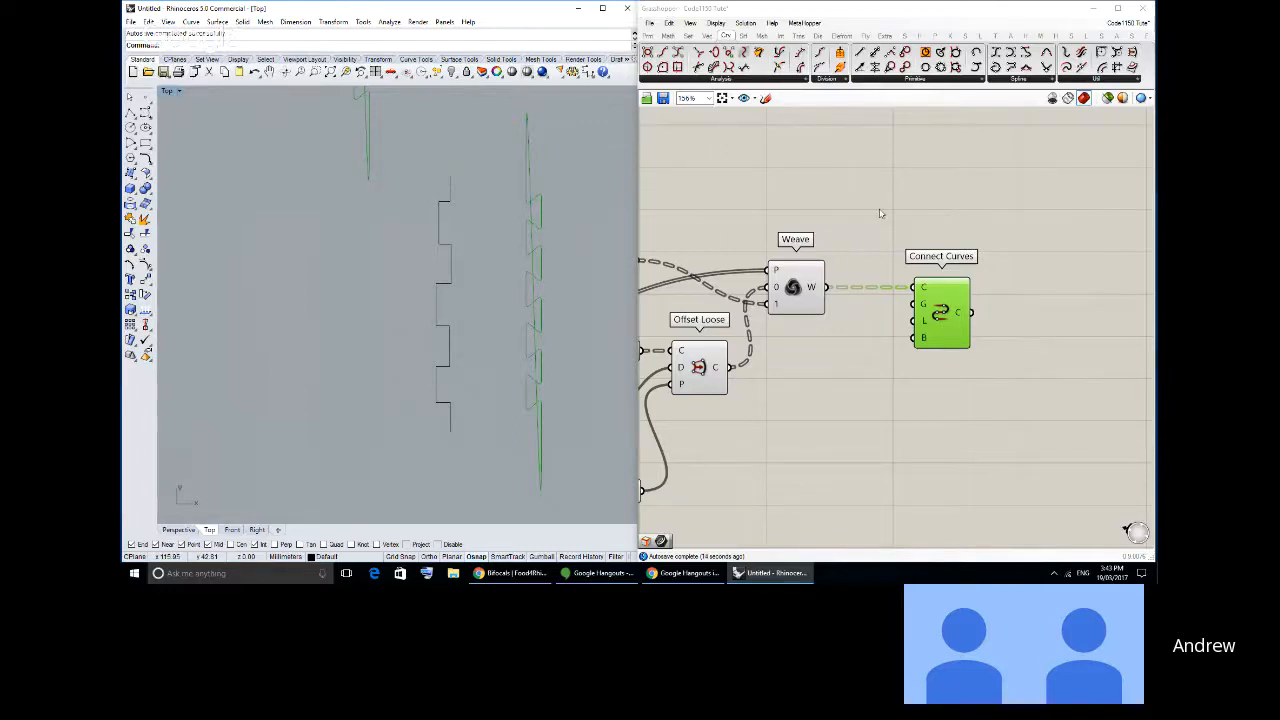
- Set the continuity input of Connect Curves to Position and check the joined edges in the Top viewport
scroll(880, 213, up, 3)
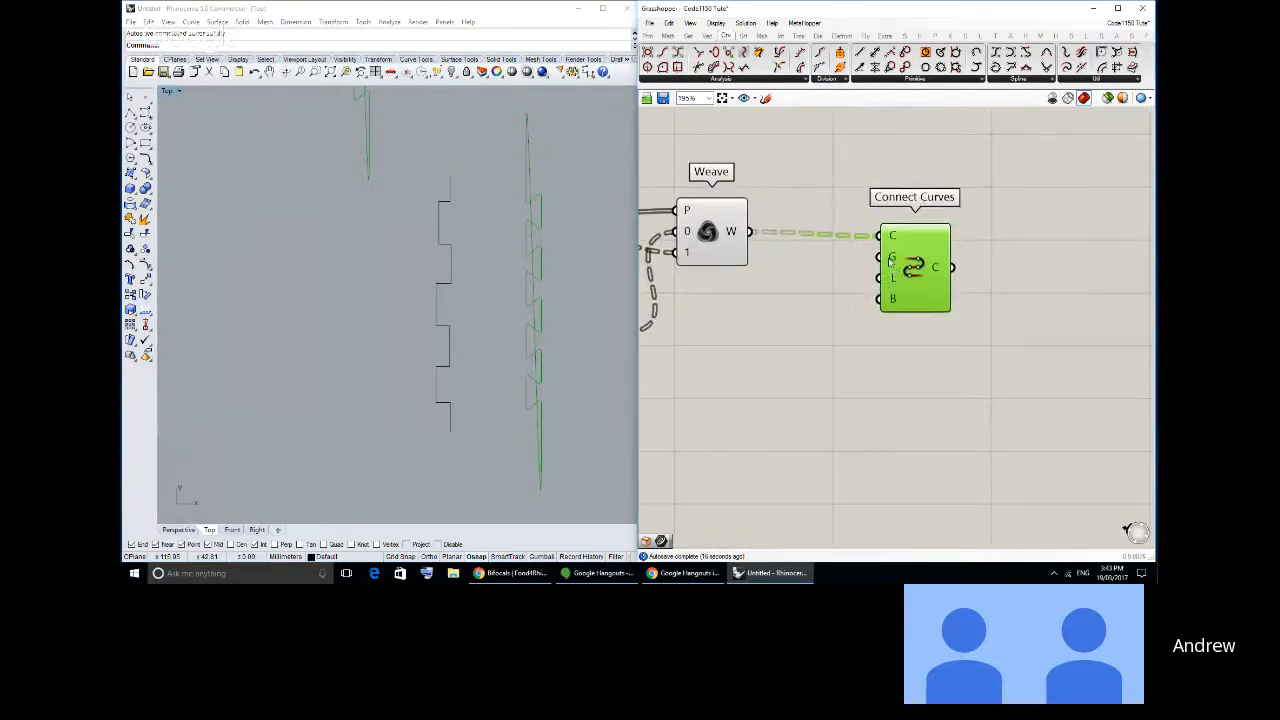
mouse_move(889, 262)
right_click(891, 262)
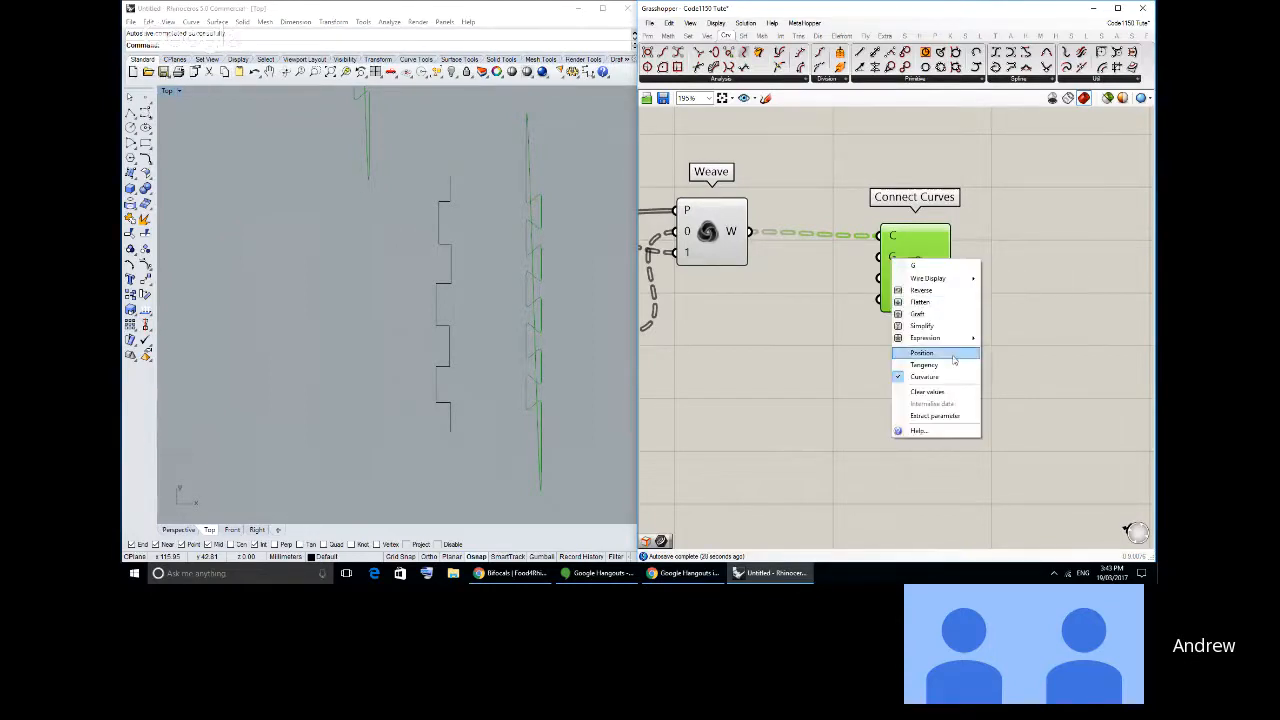
click(953, 360)
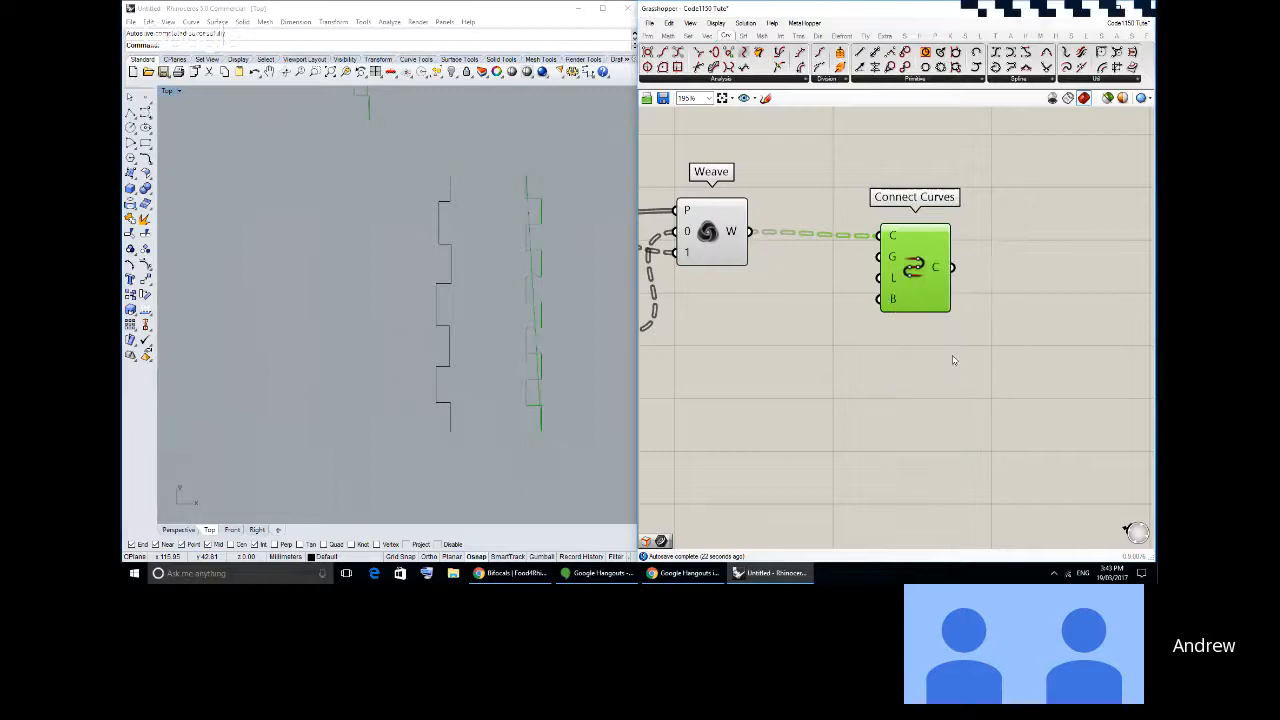
right_click(890, 258)
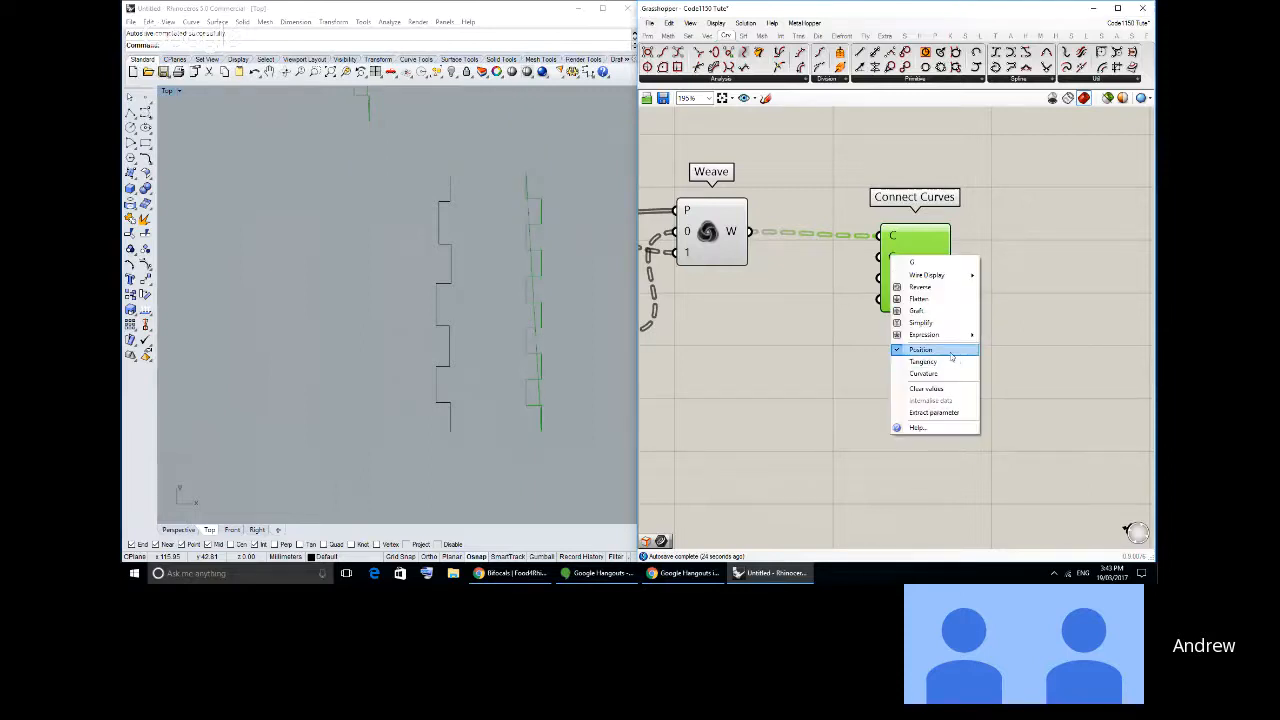
click(994, 343)
right_drag(329, 247, 401, 263)
scroll(401, 263, down, 3)
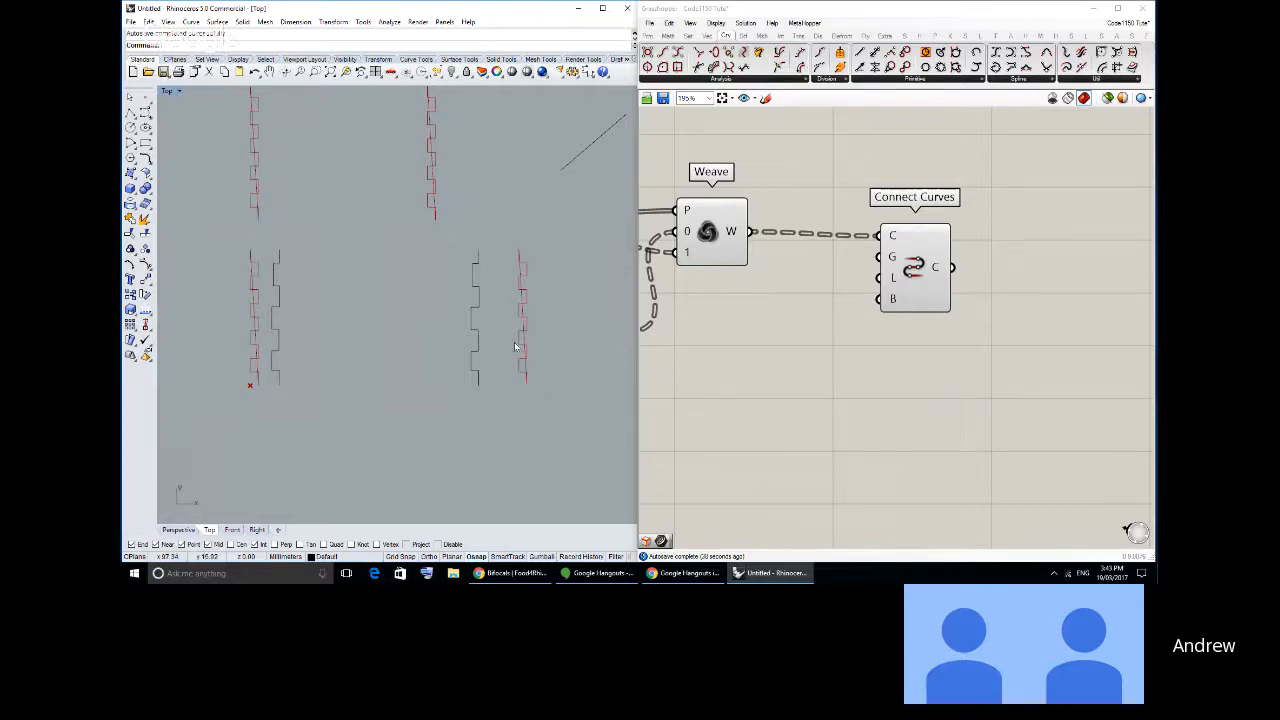
- Set the Close input of Connect Curves to false so each finger-joint edge stays an open curve
right_click(893, 280)
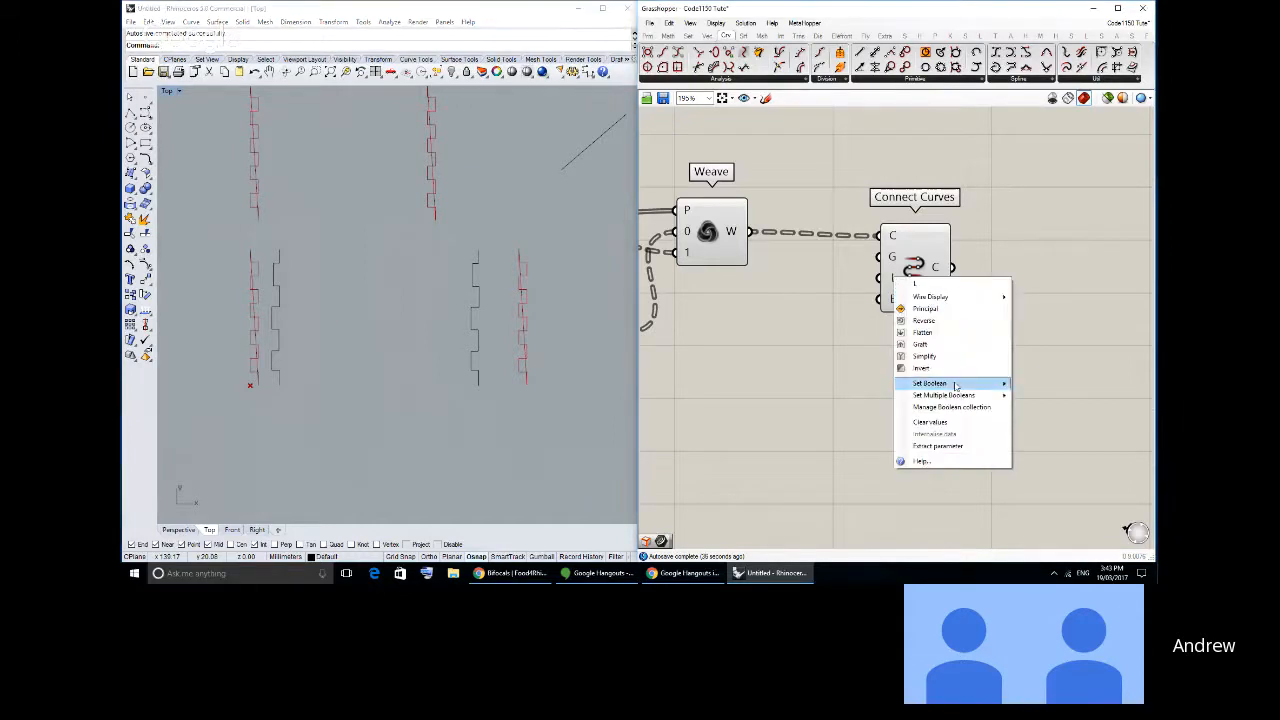
mouse_move(962, 386)
click(1037, 384)
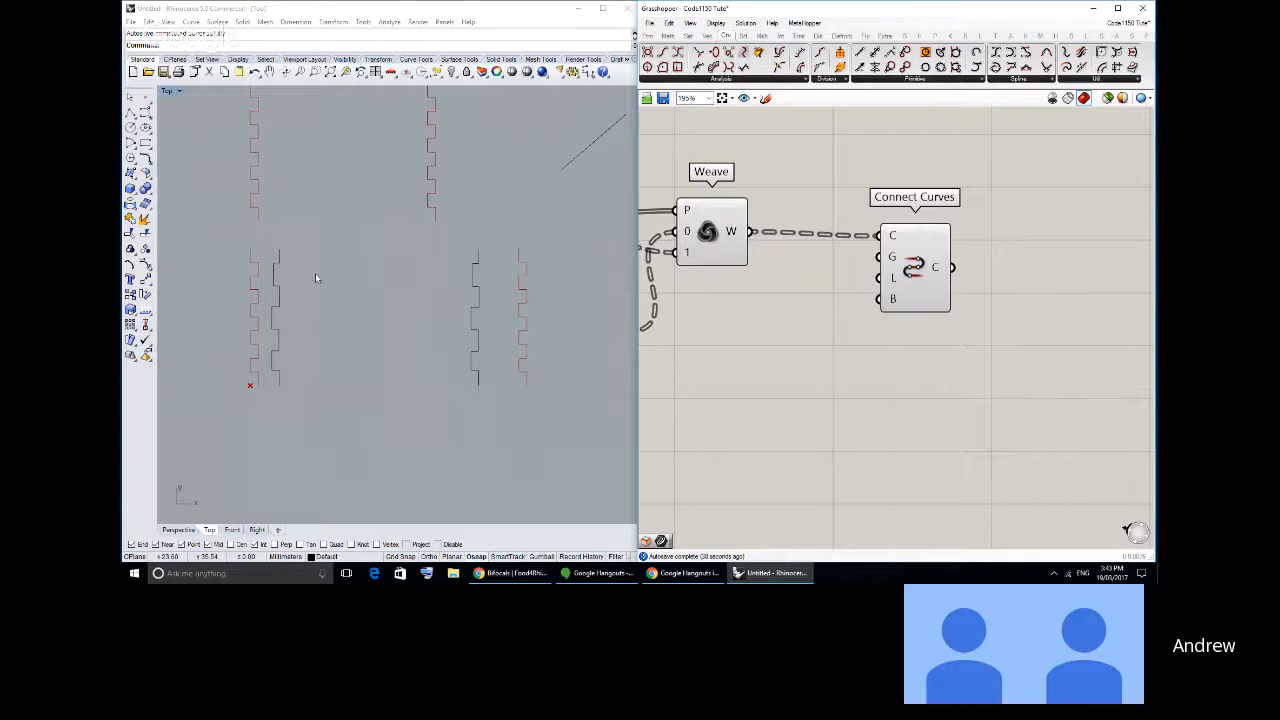
right_drag(315, 273, 437, 352)
scroll(405, 326, down, 2)
scroll(437, 352, down, 2)
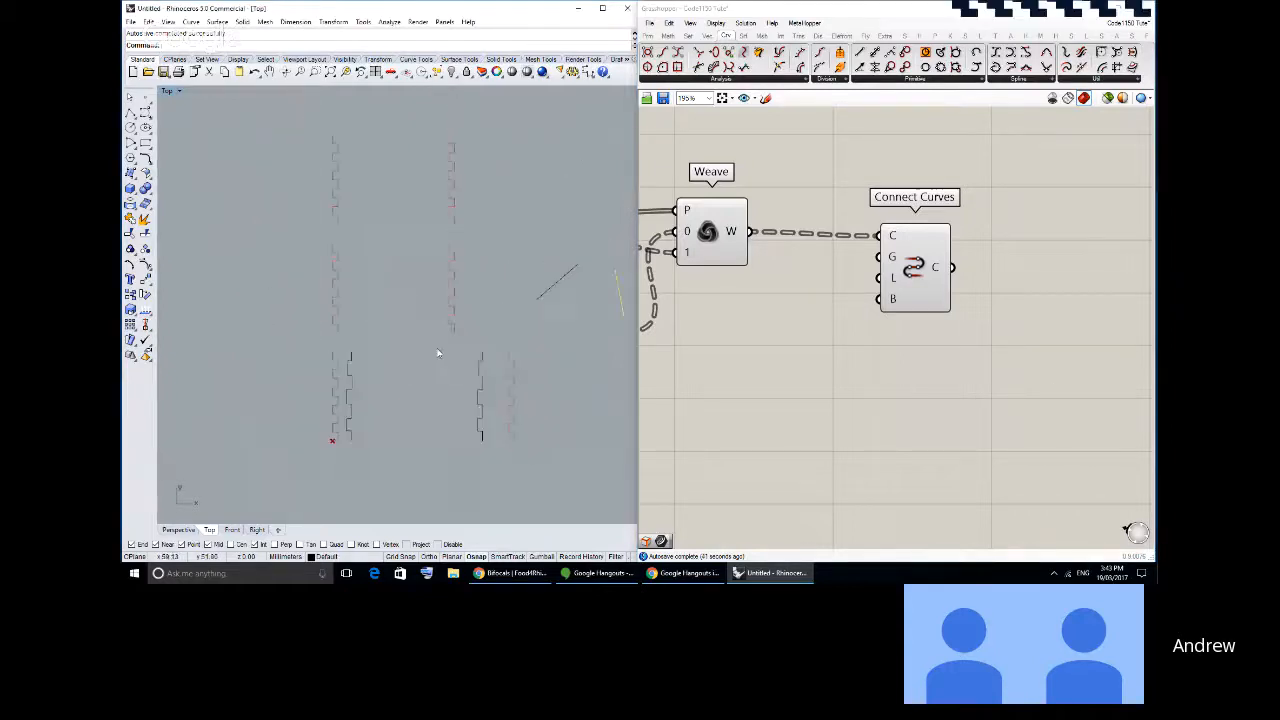
scroll(437, 352, up, 2)
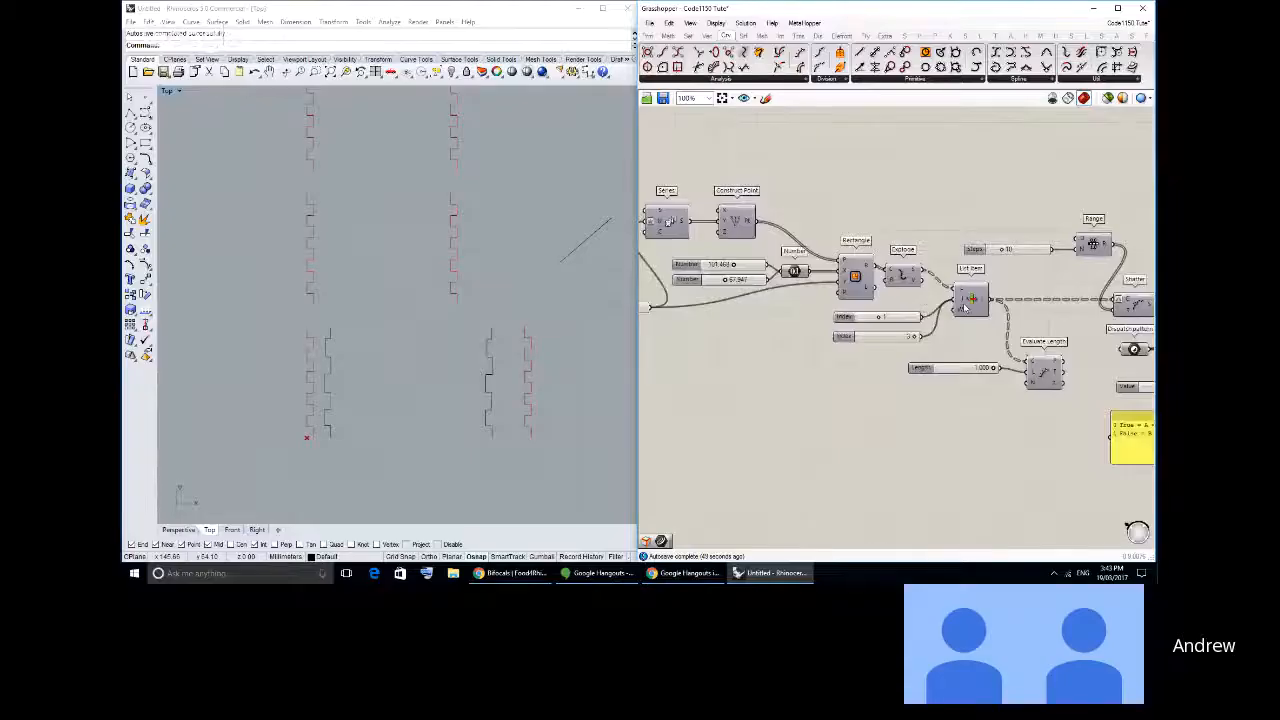
- Compare the Connect Curves output with the baked geometry and delete the two baked joint curves beside the lowest piece
right_drag(1170, 324, 760, 291)
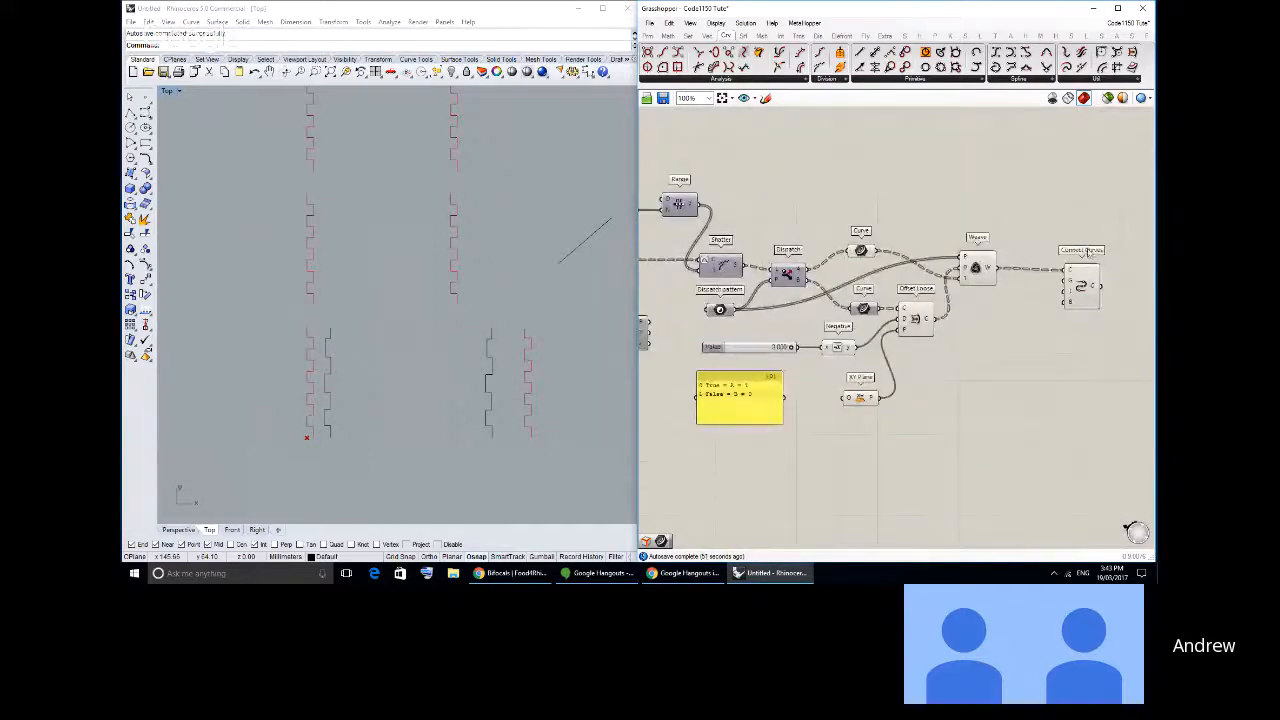
click(1073, 283)
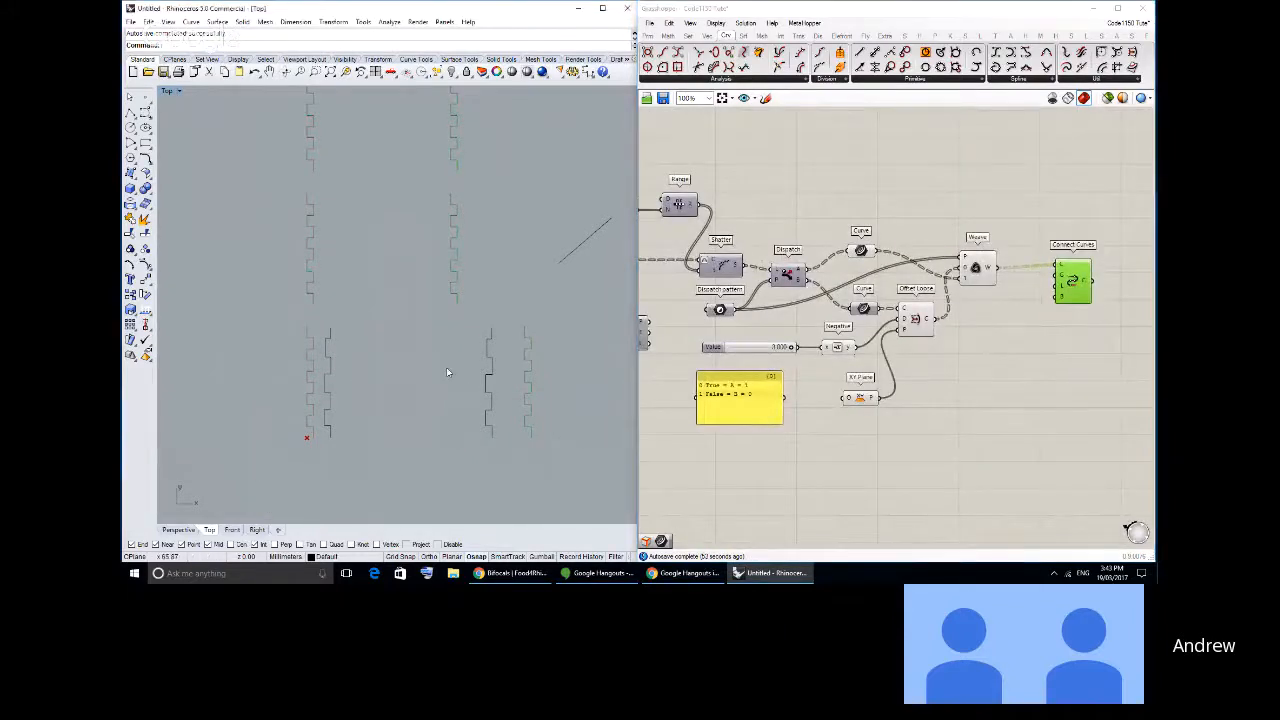
scroll(467, 366, up, 4)
click(504, 363)
key(Delete)
click(260, 359)
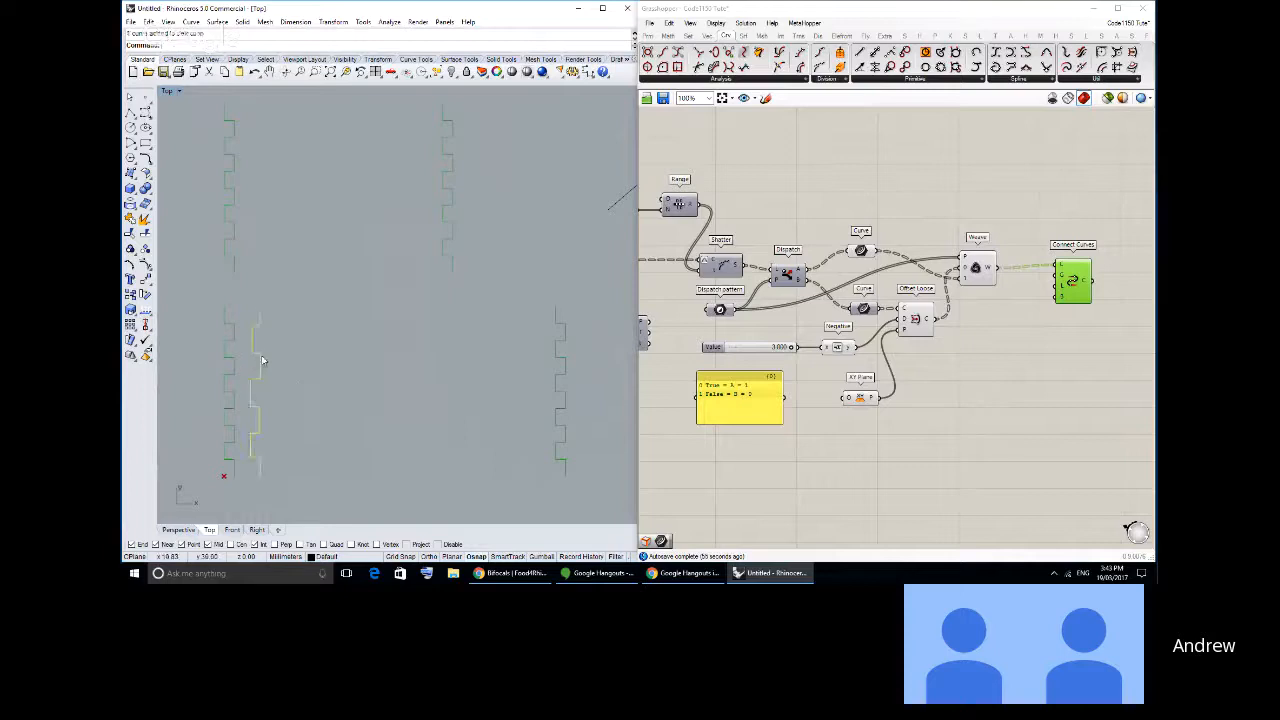
key(Delete)
scroll(310, 370, down, 2)
right_drag(319, 378, 402, 398)
scroll(402, 398, down, 2)
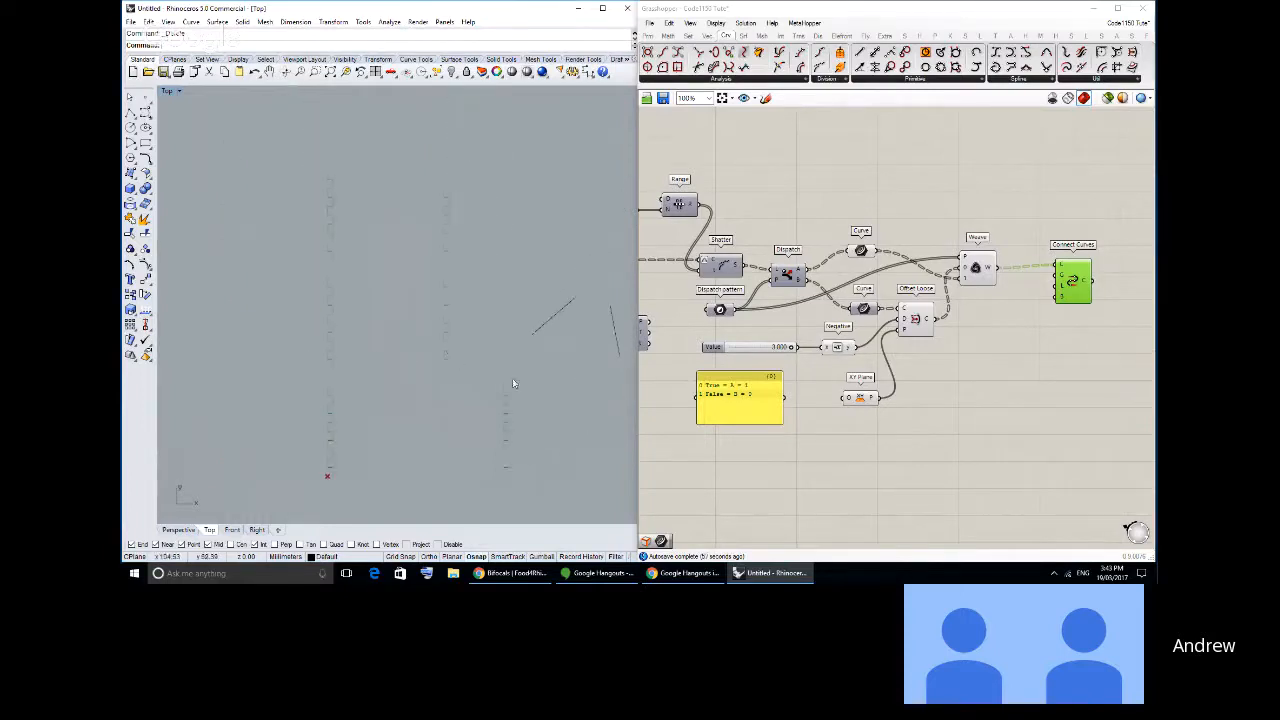
- Turn on the preview of the Rectangle component and examine the outlines against the finger joints in the Top viewport
right_drag(688, 332, 976, 372)
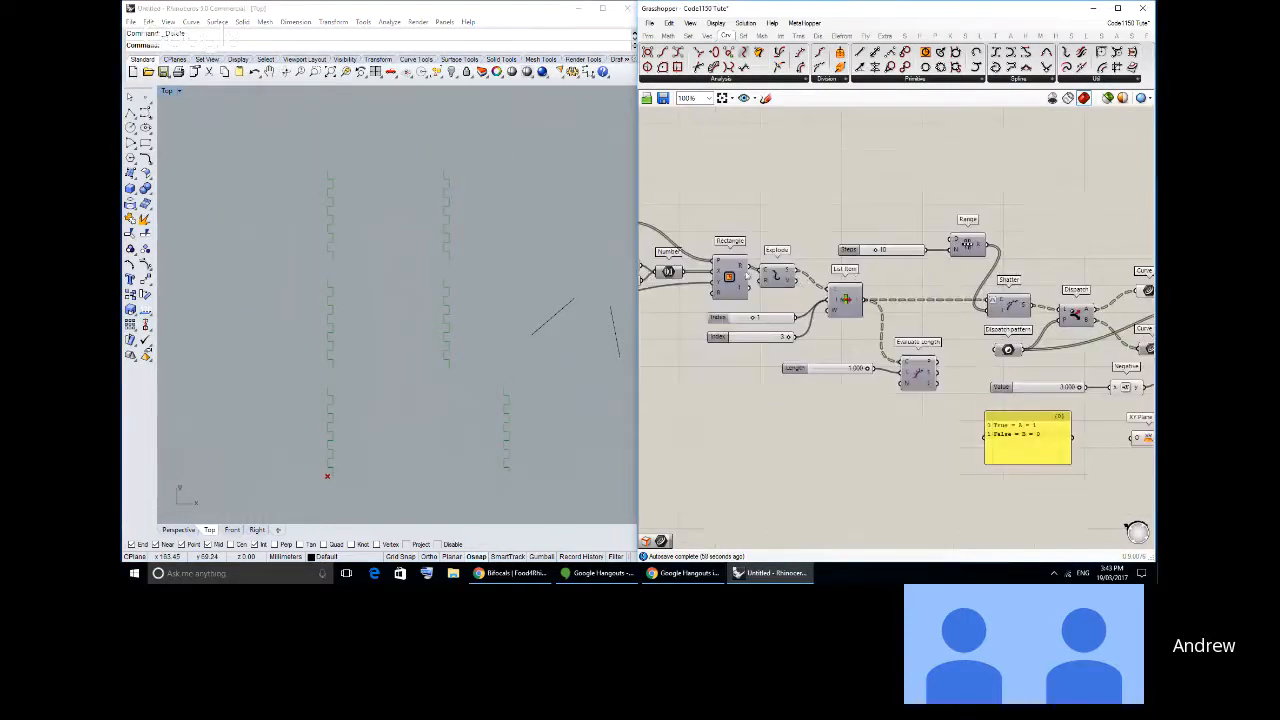
middle_click(729, 275)
click(745, 258)
right_drag(433, 438, 443, 371)
scroll(511, 331, up, 2)
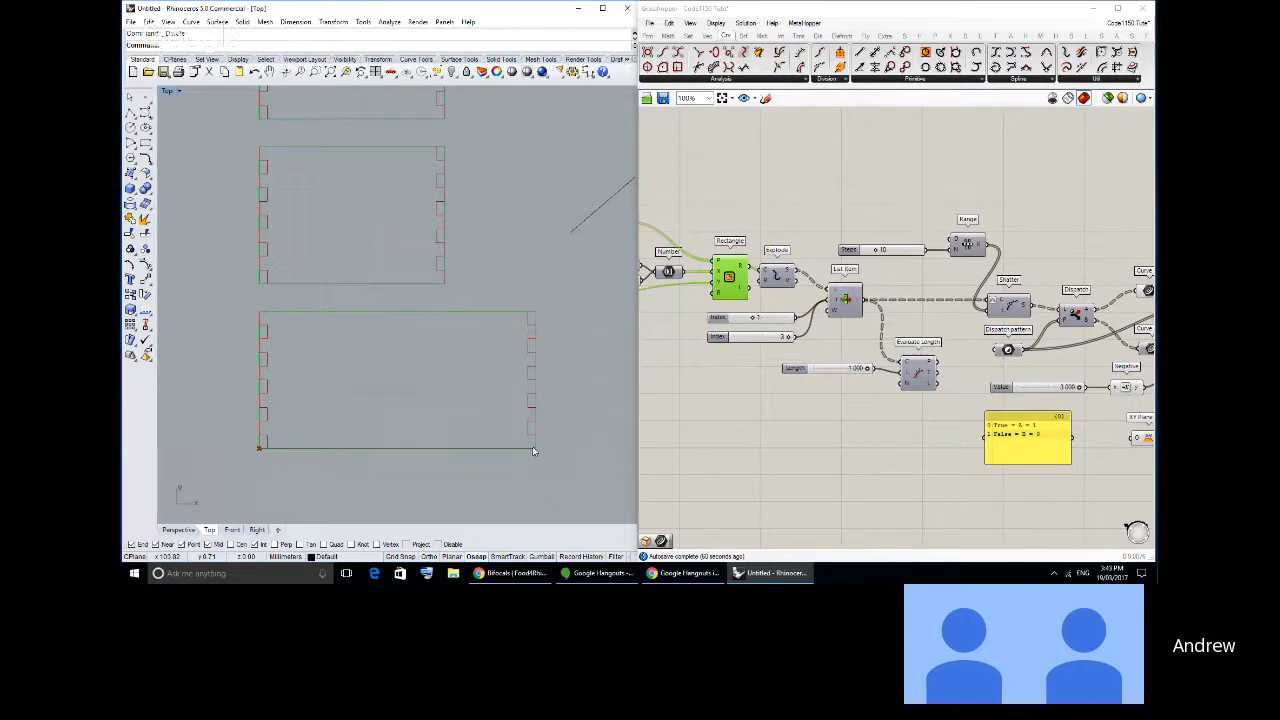
scroll(457, 341, down, 2)
right_drag(461, 307, 479, 333)
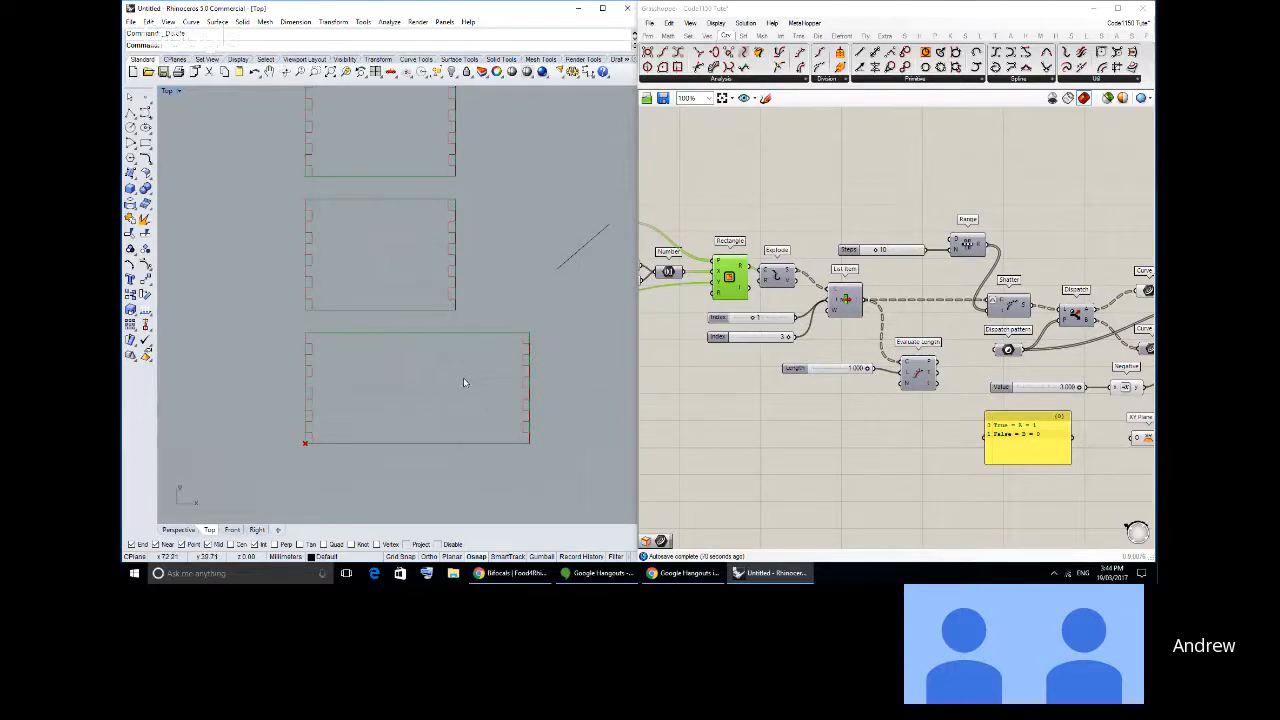
- Hide the Rectangle preview and turn on the preview of the edges picked by List Item
click(780, 240)
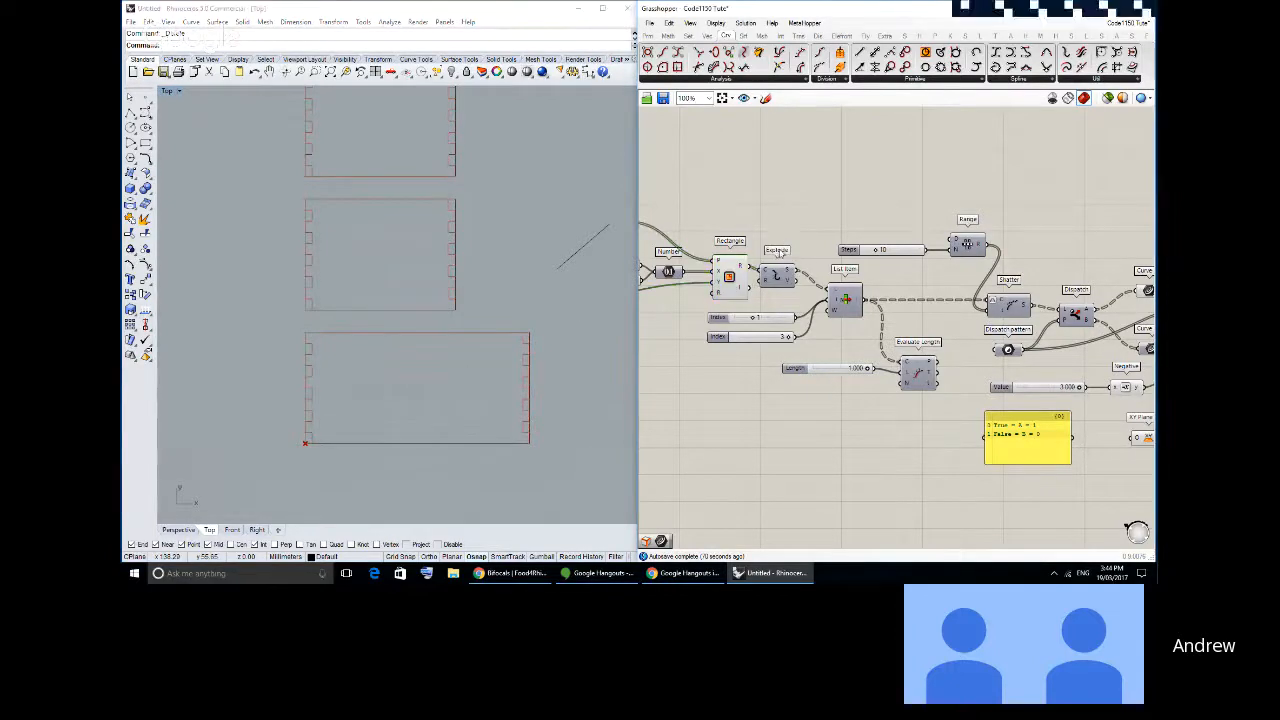
drag(736, 272, 729, 272)
middle_click(769, 230)
click(788, 205)
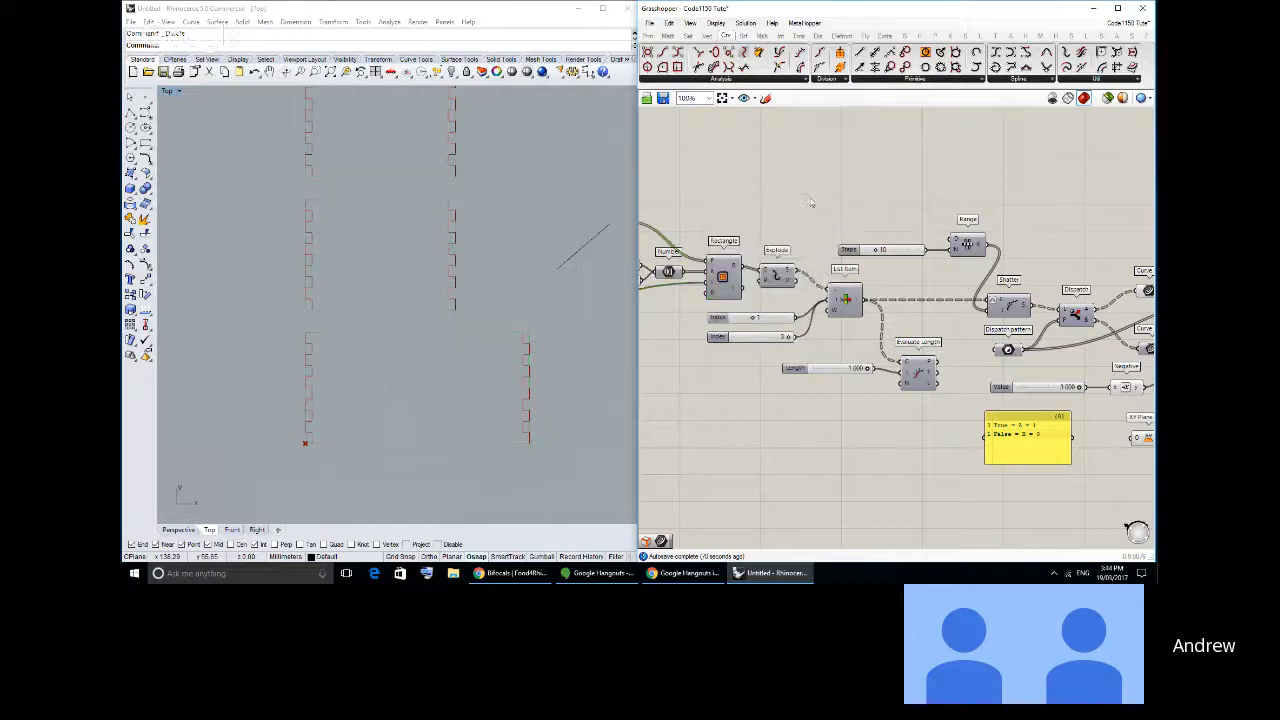
middle_click(842, 290)
click(860, 271)
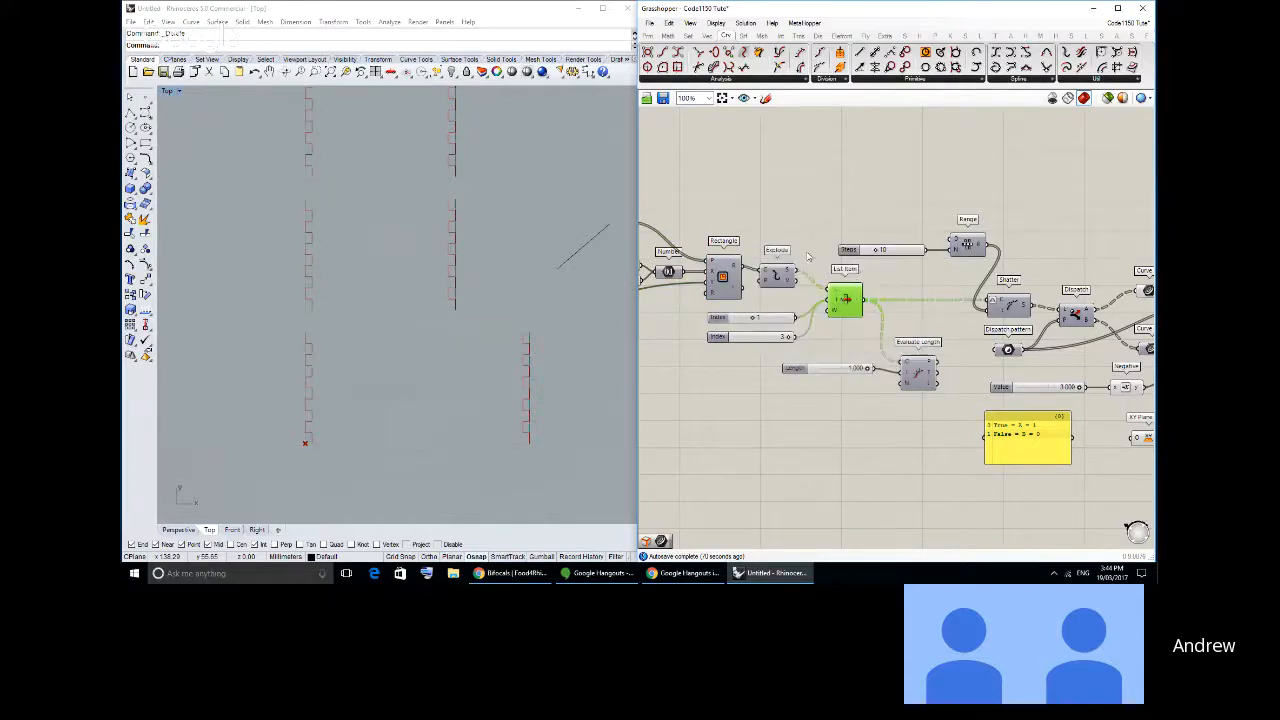
click(770, 320)
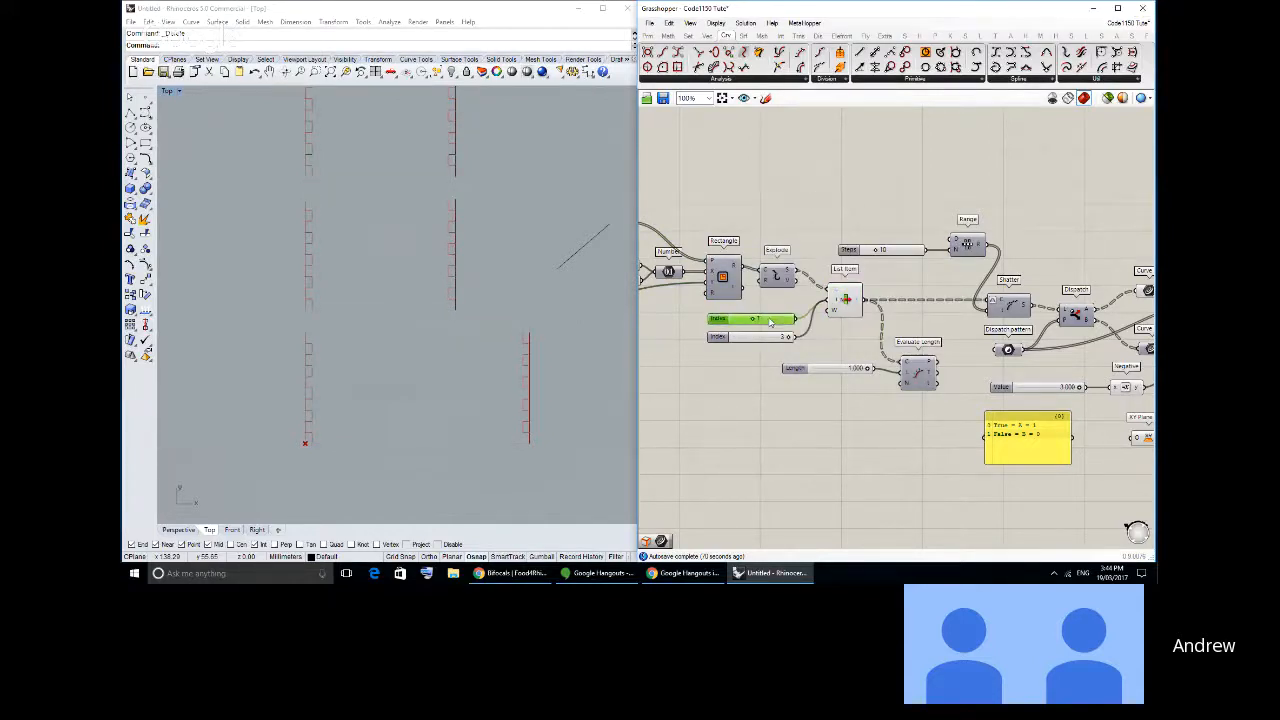
click(768, 336)
click(779, 366)
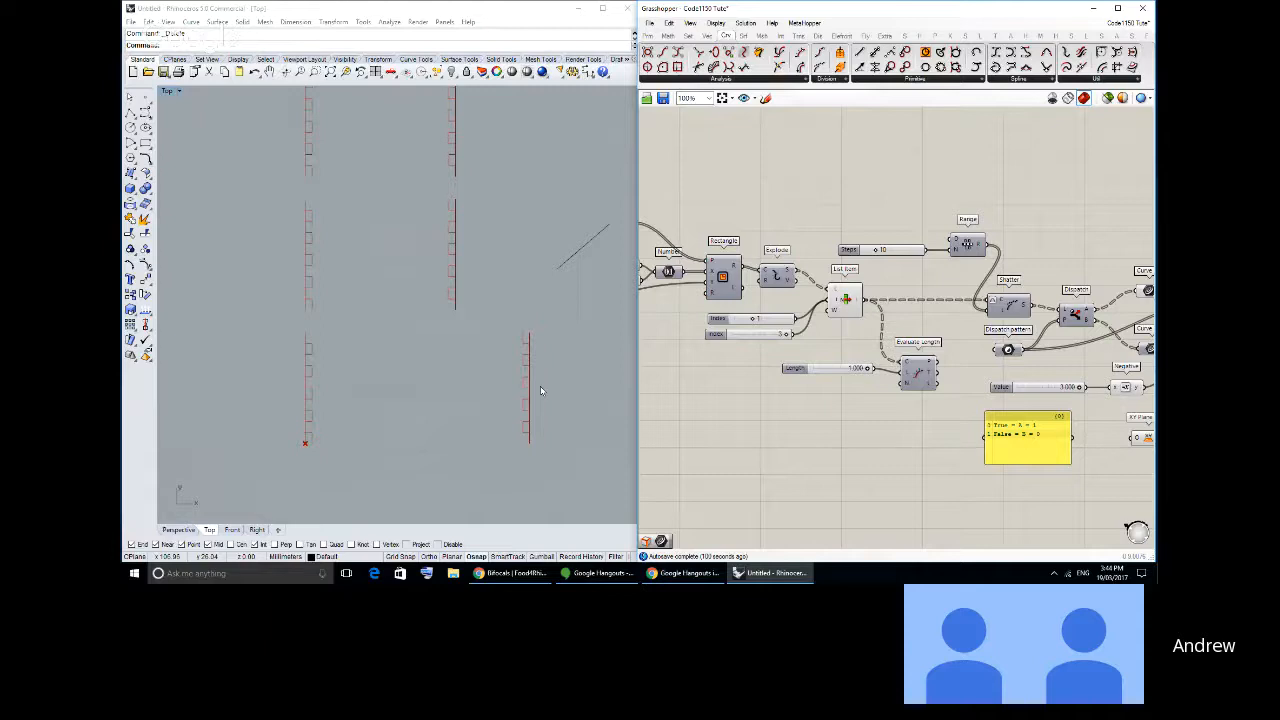
- Add a Panel fed by the Explode segments output, widen it and place it above the List Item component
click(647, 35)
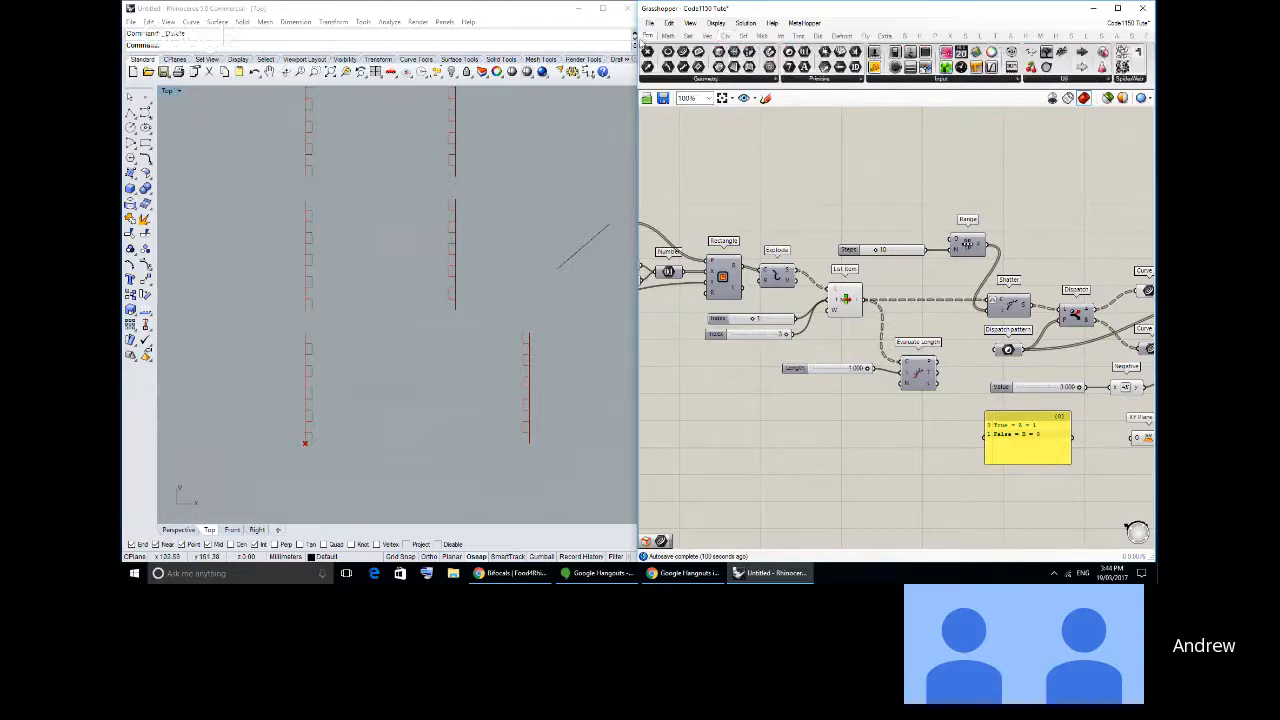
drag(878, 72, 831, 221)
drag(794, 270, 786, 214)
scroll(811, 218, up, 4)
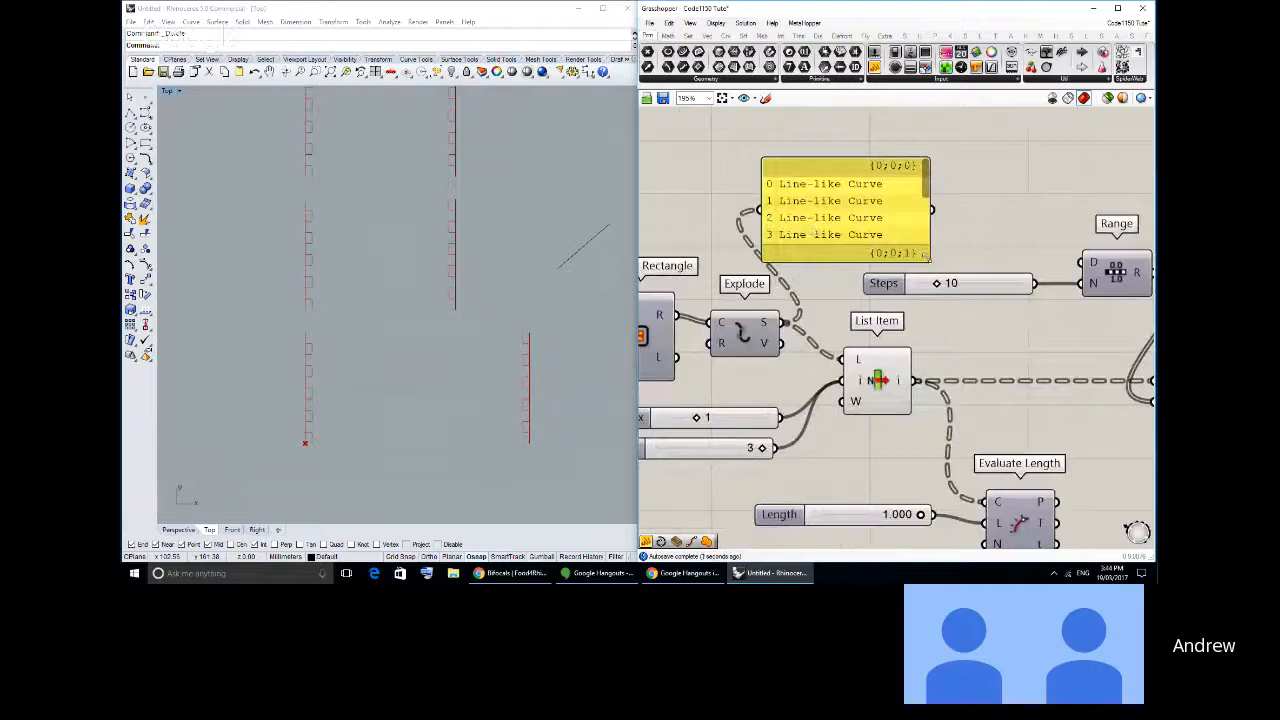
drag(929, 259, 976, 257)
drag(888, 231, 966, 212)
mouse_move(883, 222)
mouse_down()
mouse_move(896, 216)
mouse_move(880, 240)
mouse_up()
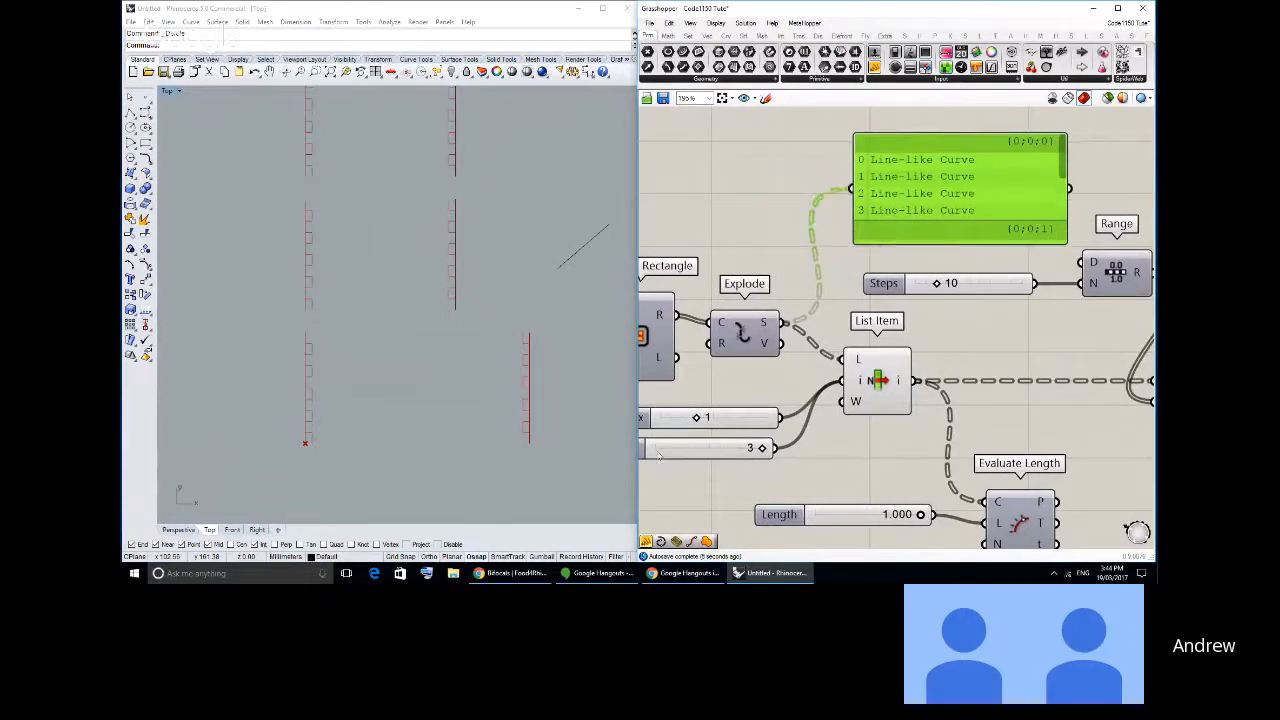
click(452, 437)
scroll(456, 433, up, 2)
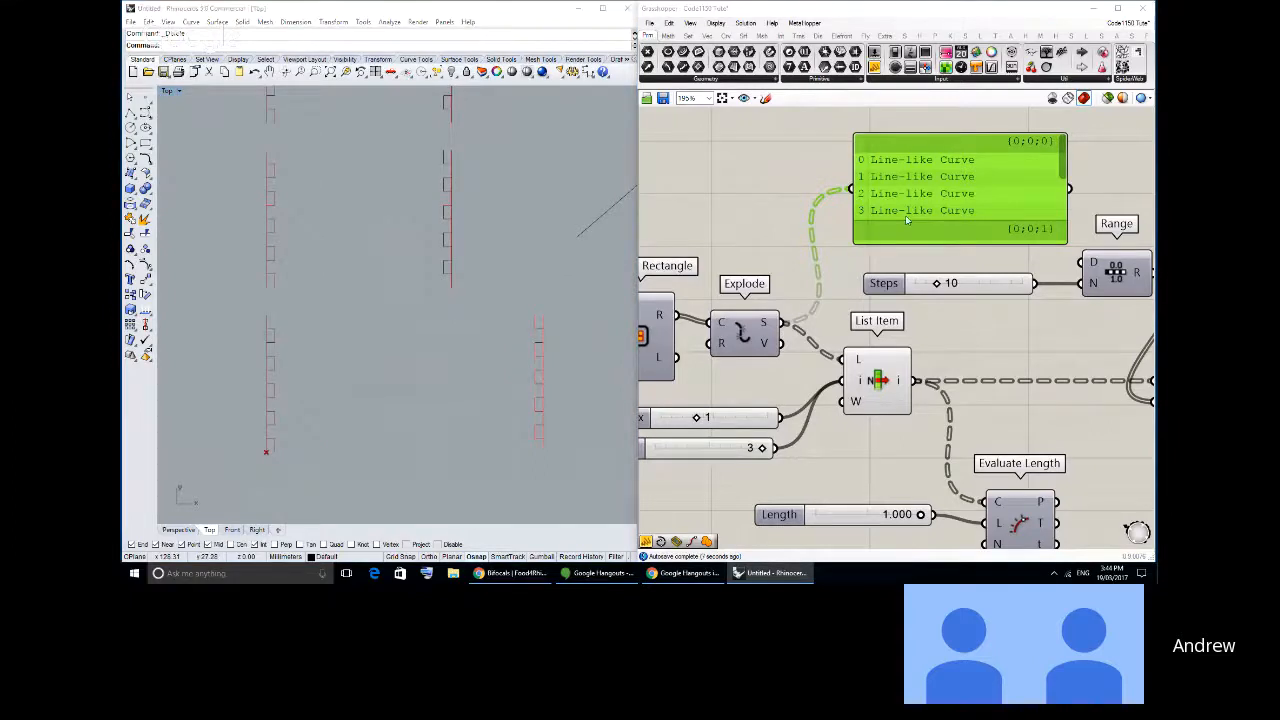
right_drag(908, 207, 884, 225)
drag(884, 225, 893, 216)
- Duplicate the List Item component with its wires, place the copy above the original and move the data panel aside
click(856, 410)
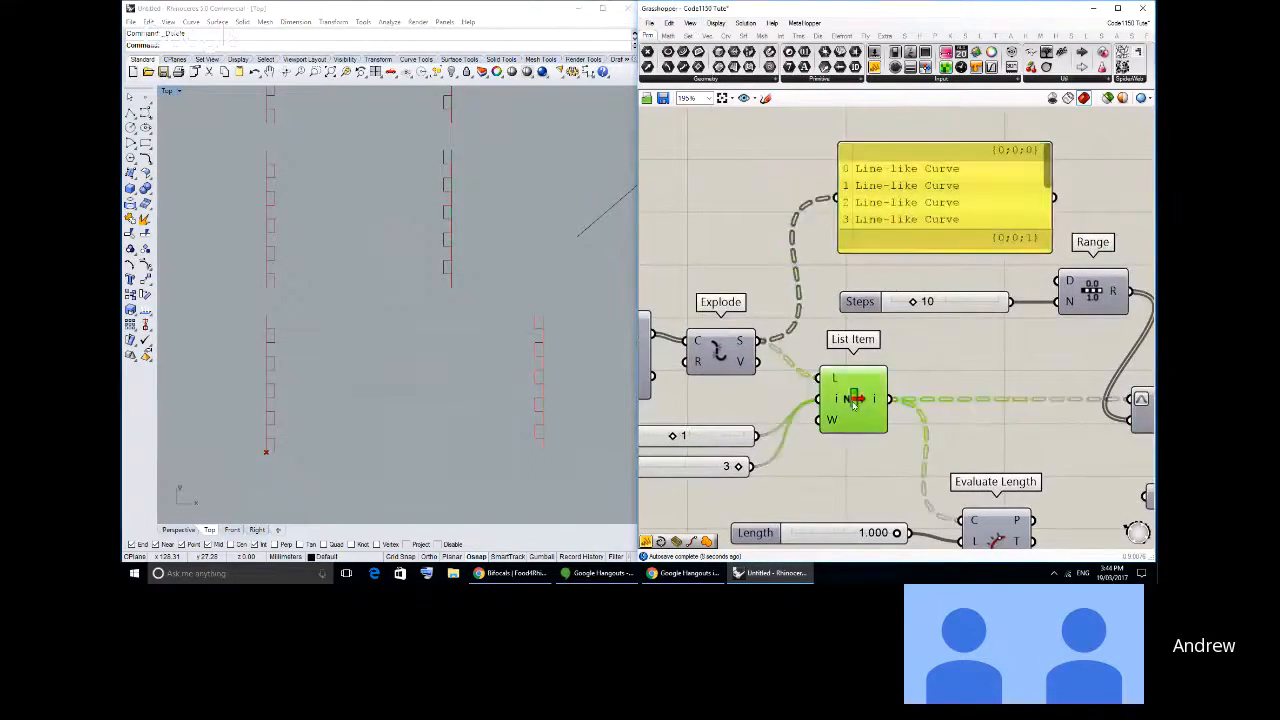
key(ctrl+c)
key(ctrl+v)
drag(856, 420, 845, 221)
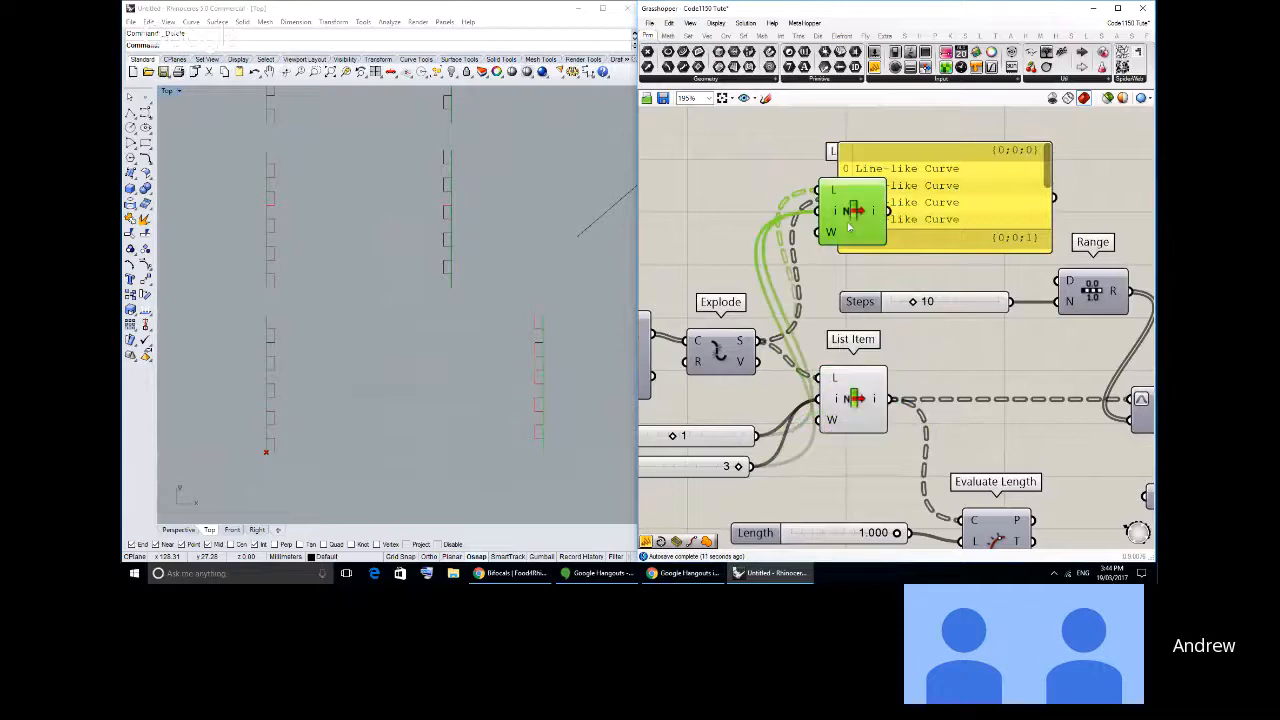
drag(930, 212, 1039, 188)
- Delete the duplicated List Item and bring it back above the original
click(852, 215)
key(Delete)
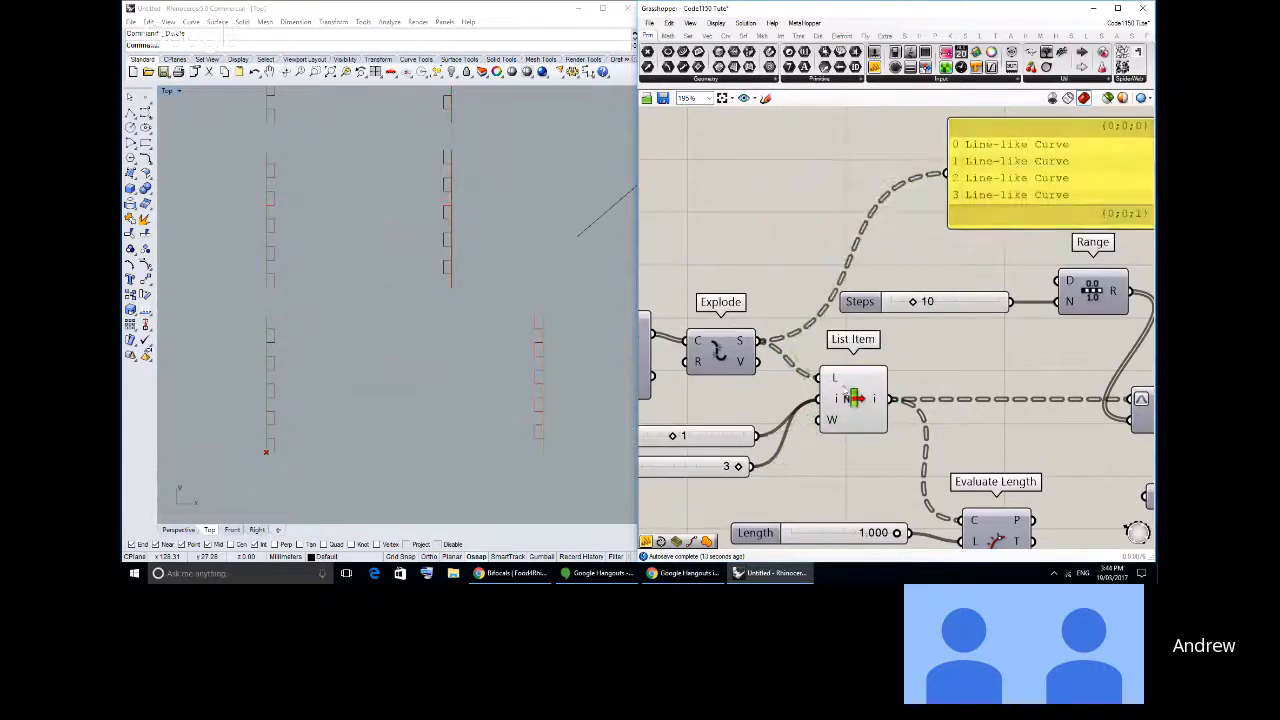
key(ctrl+z)
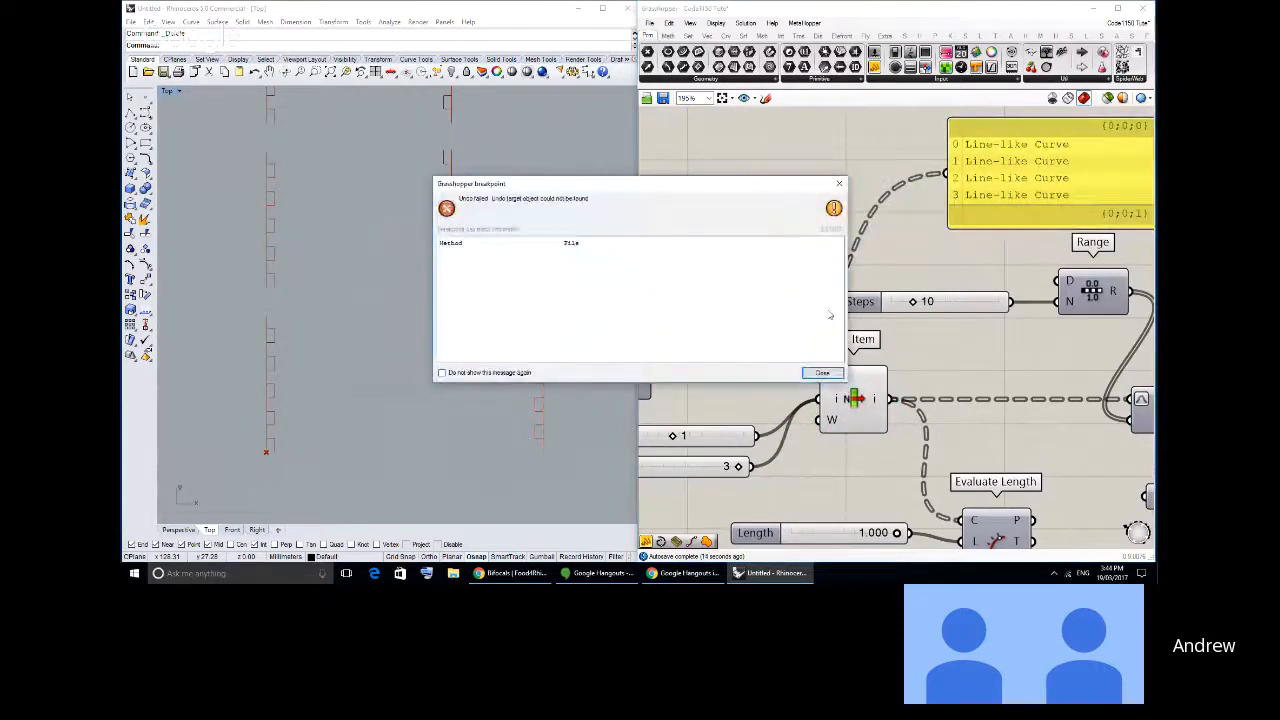
click(822, 372)
click(852, 403)
key(ctrl+z)
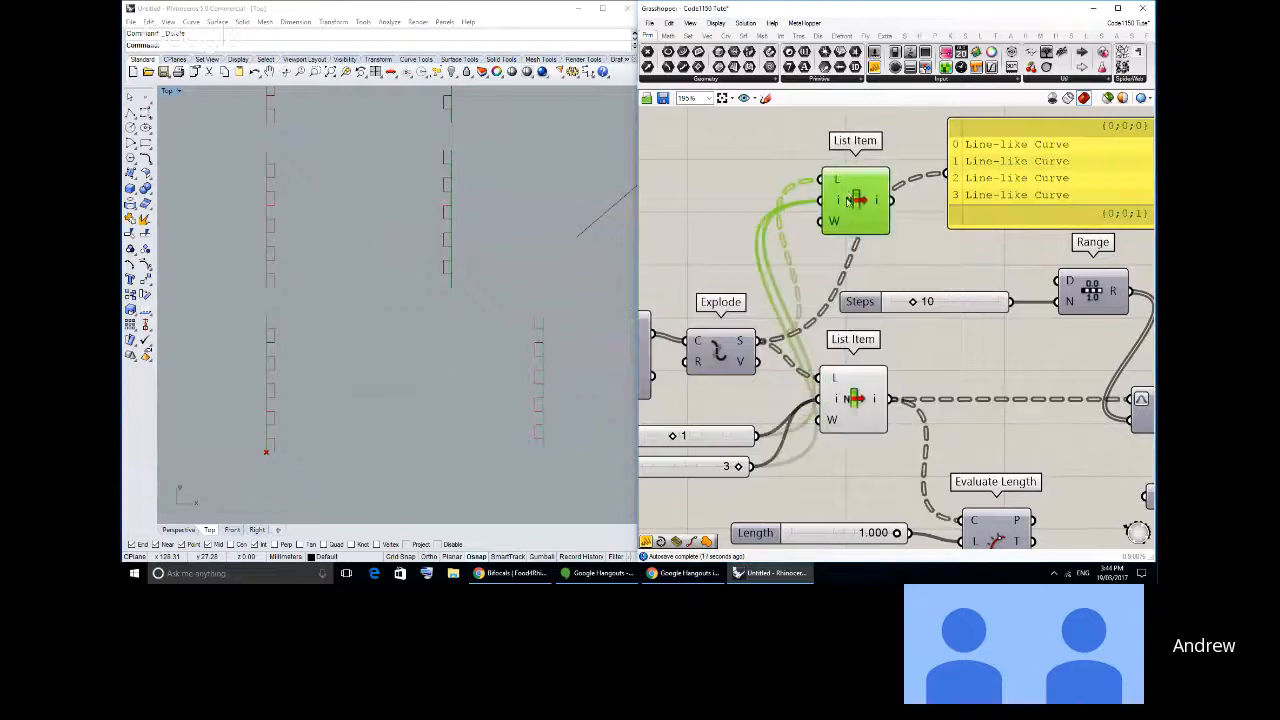
- Duplicate the two Index sliders and wire only the copies to the index input of the upper List Item
click(710, 418)
key(ctrl+v)
key(ctrl+z)
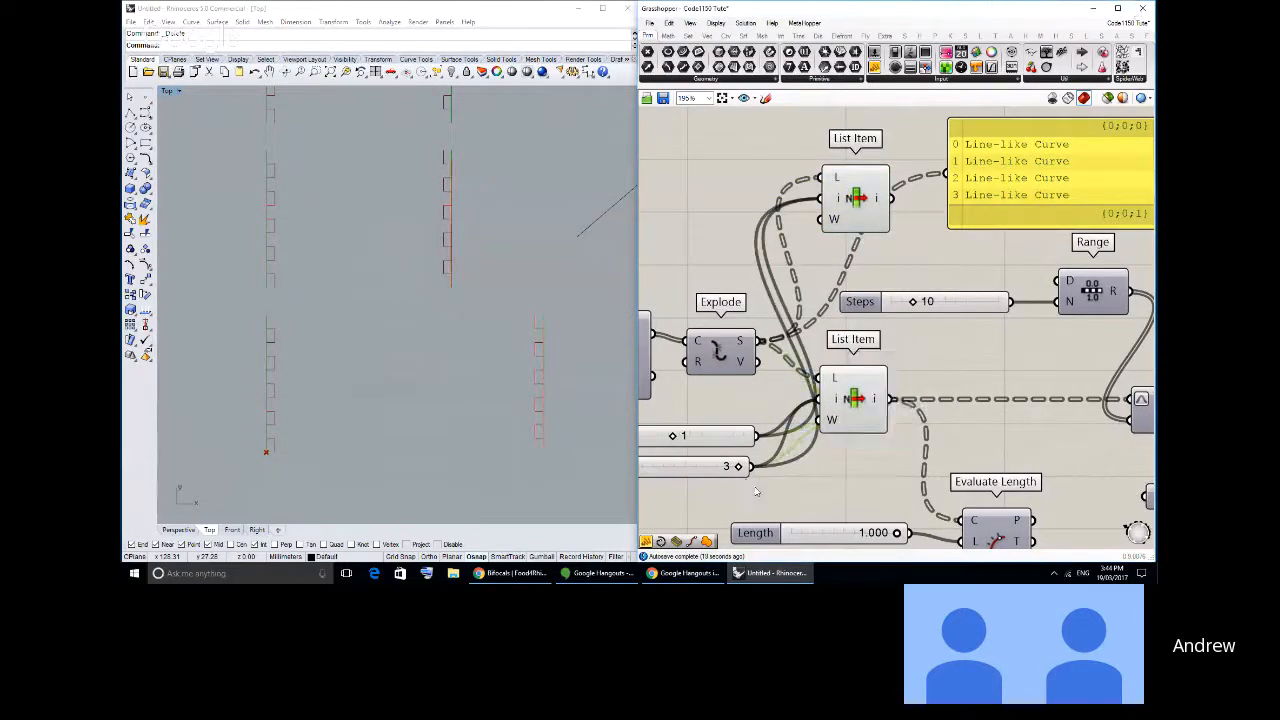
drag(774, 496, 820, 198)
key(ctrl+c)
key(ctrl+v)
click(753, 158)
shift+drag(747, 217, 820, 198)
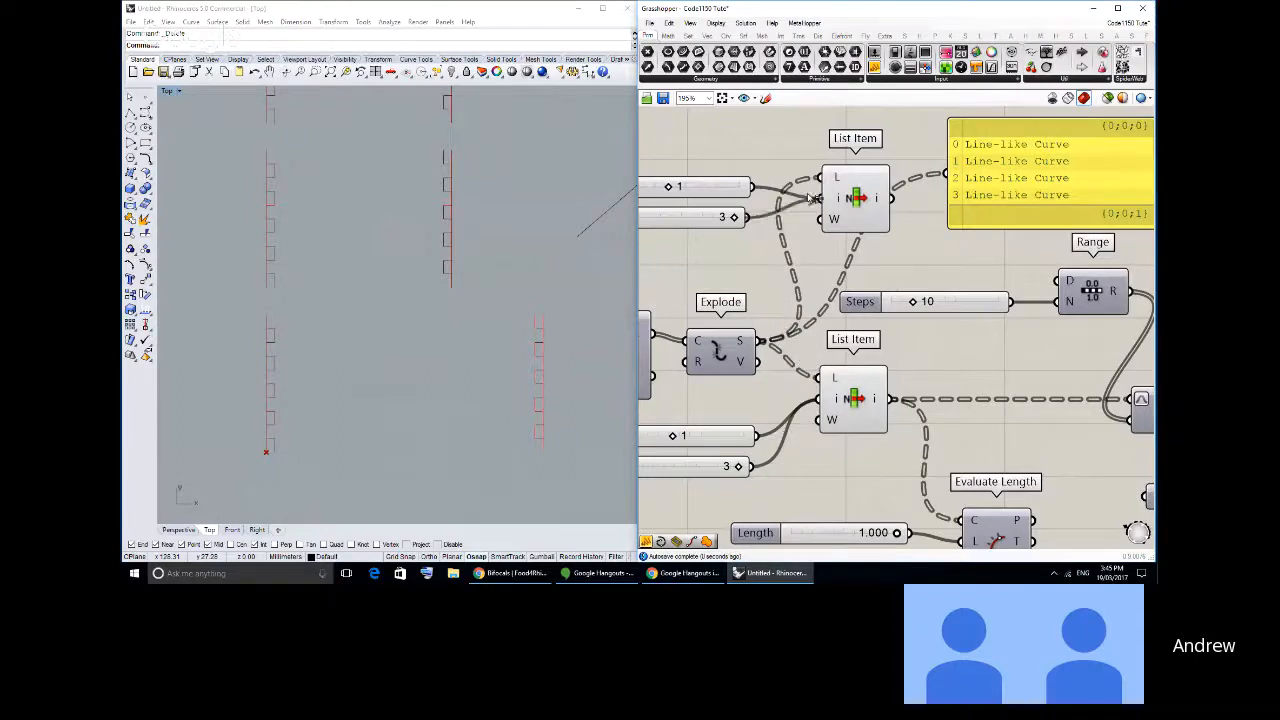
- Set the upper List Item's index sliders to 0 and 2, and the lower List Item's first index to 0
drag(670, 189, 645, 191)
drag(735, 217, 698, 217)
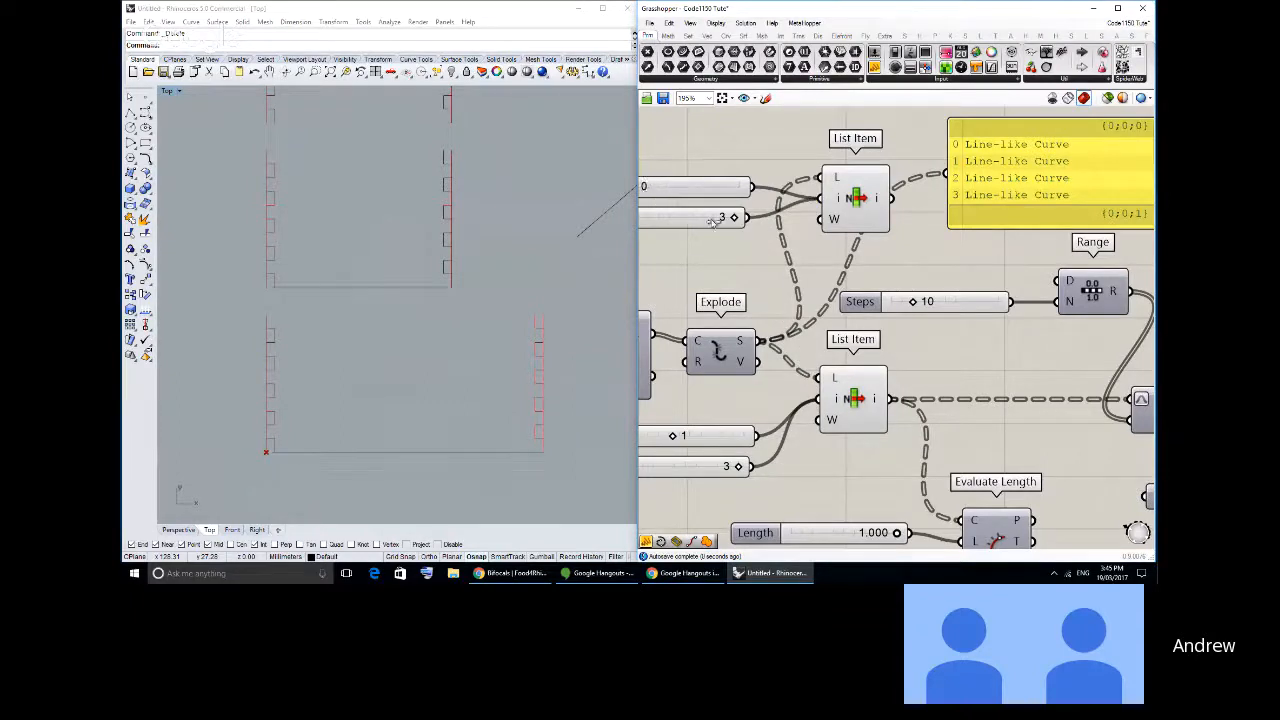
right_drag(697, 292, 831, 291)
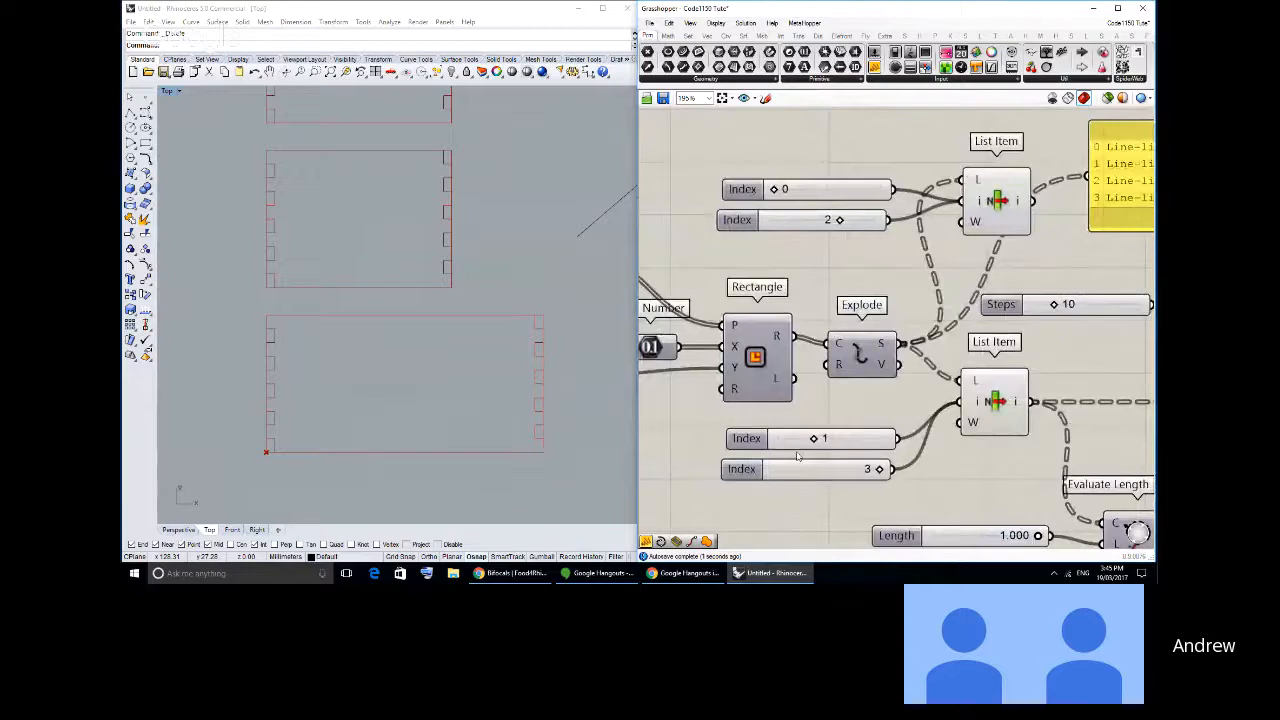
drag(806, 435, 773, 438)
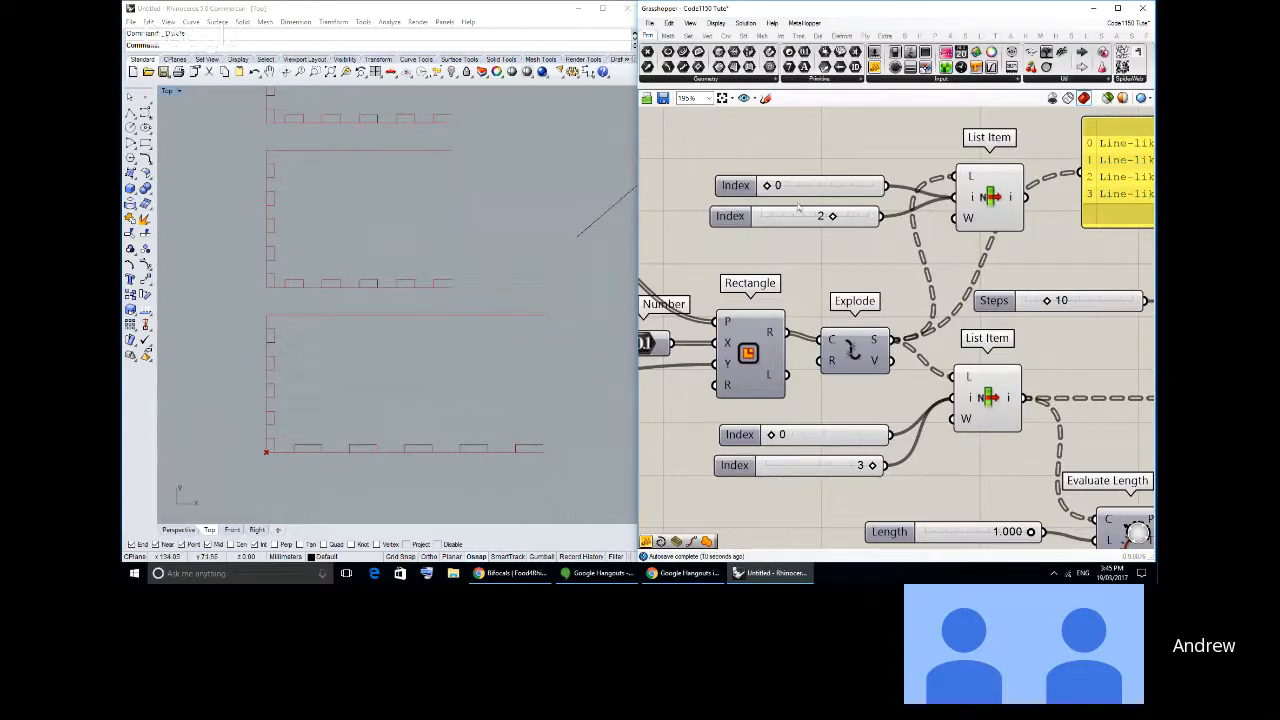
- Delete the upper List Item together with its two Index sliders
mouse_move(769, 188)
mouse_down()
mouse_move(781, 189)
mouse_move(767, 187)
mouse_up()
scroll(877, 293, down, 2)
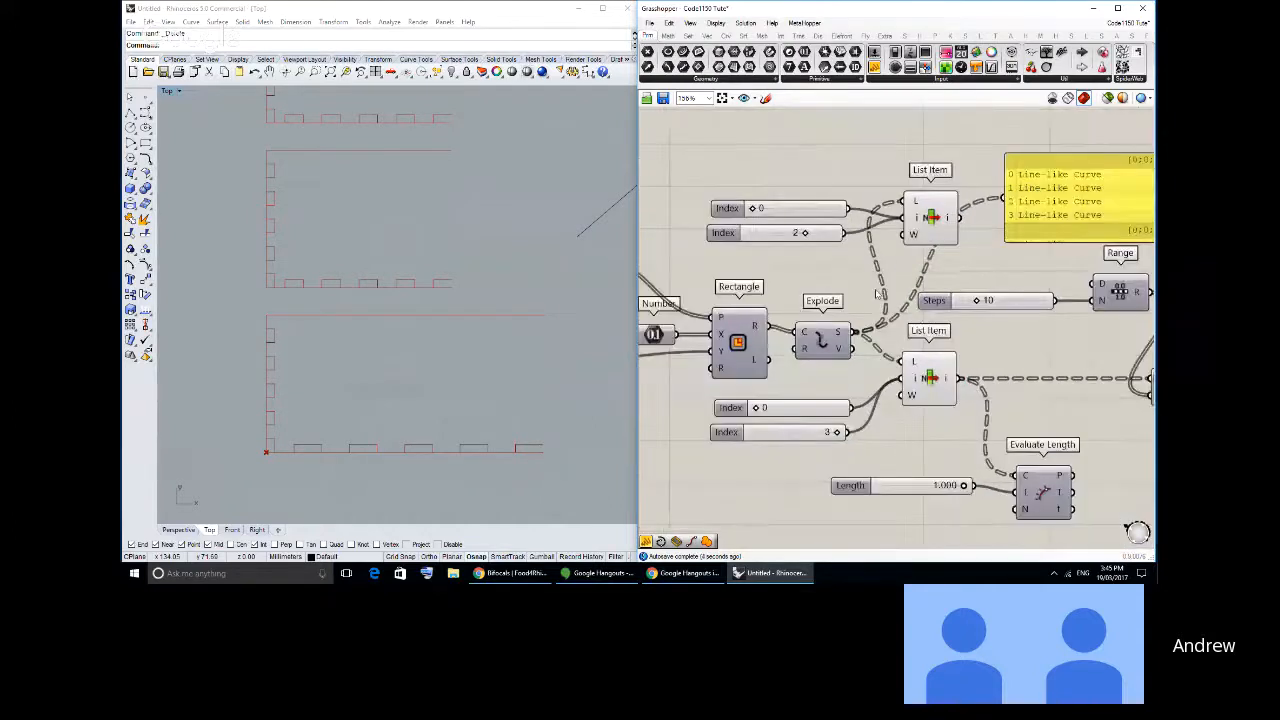
drag(780, 190, 960, 255)
key(Delete)
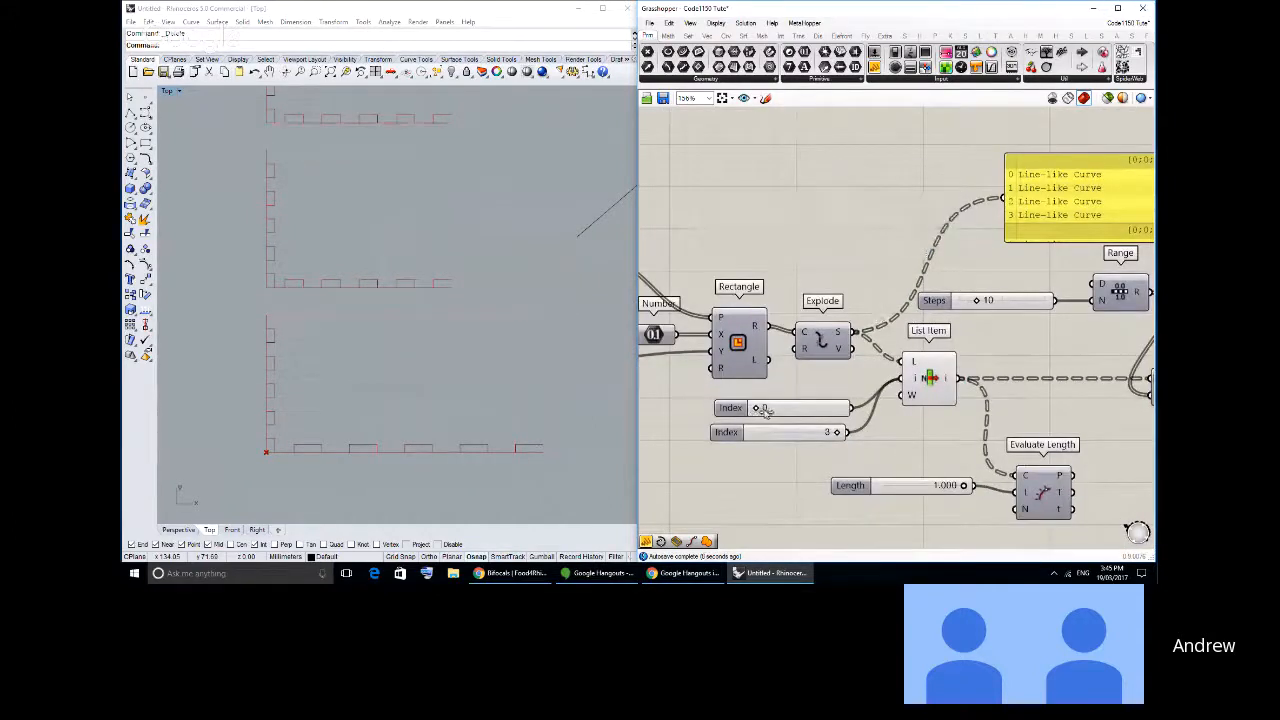
- Set the remaining List Item's first index to 1 and tidy the placement of its two Index sliders
drag(762, 410, 784, 408)
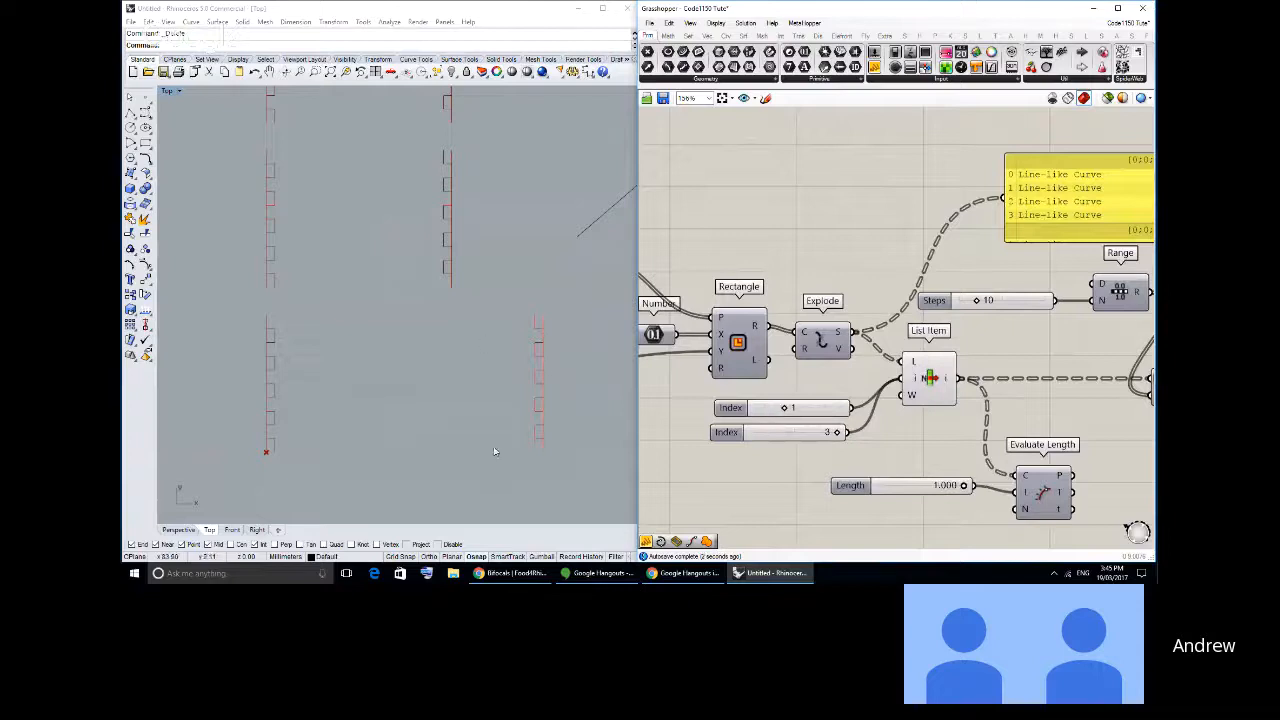
right_drag(910, 408, 890, 379)
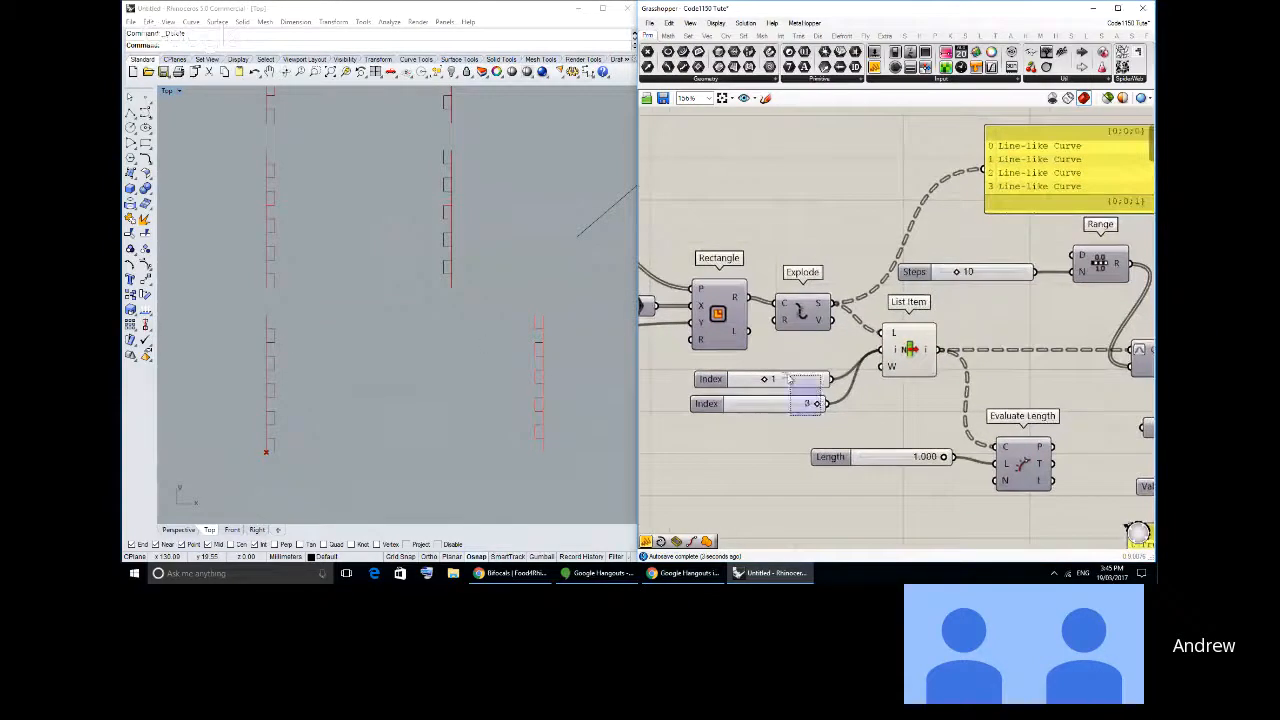
drag(811, 323, 810, 324)
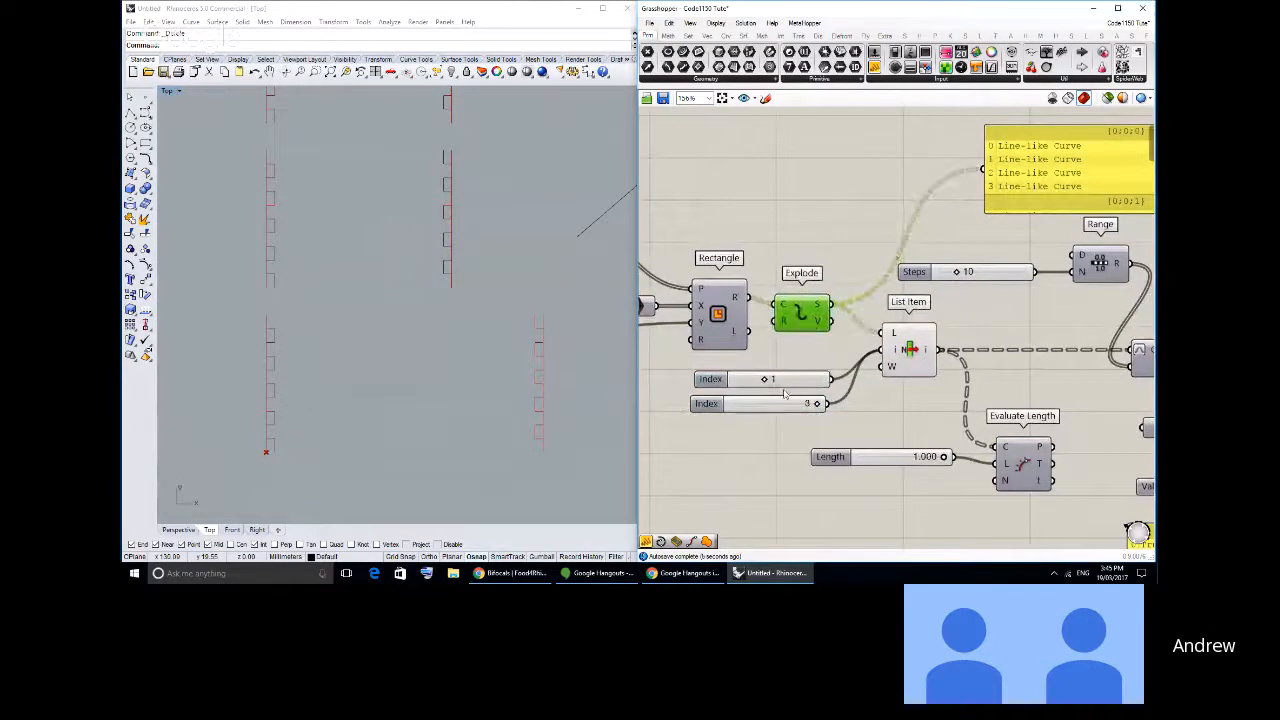
drag(781, 384, 767, 411)
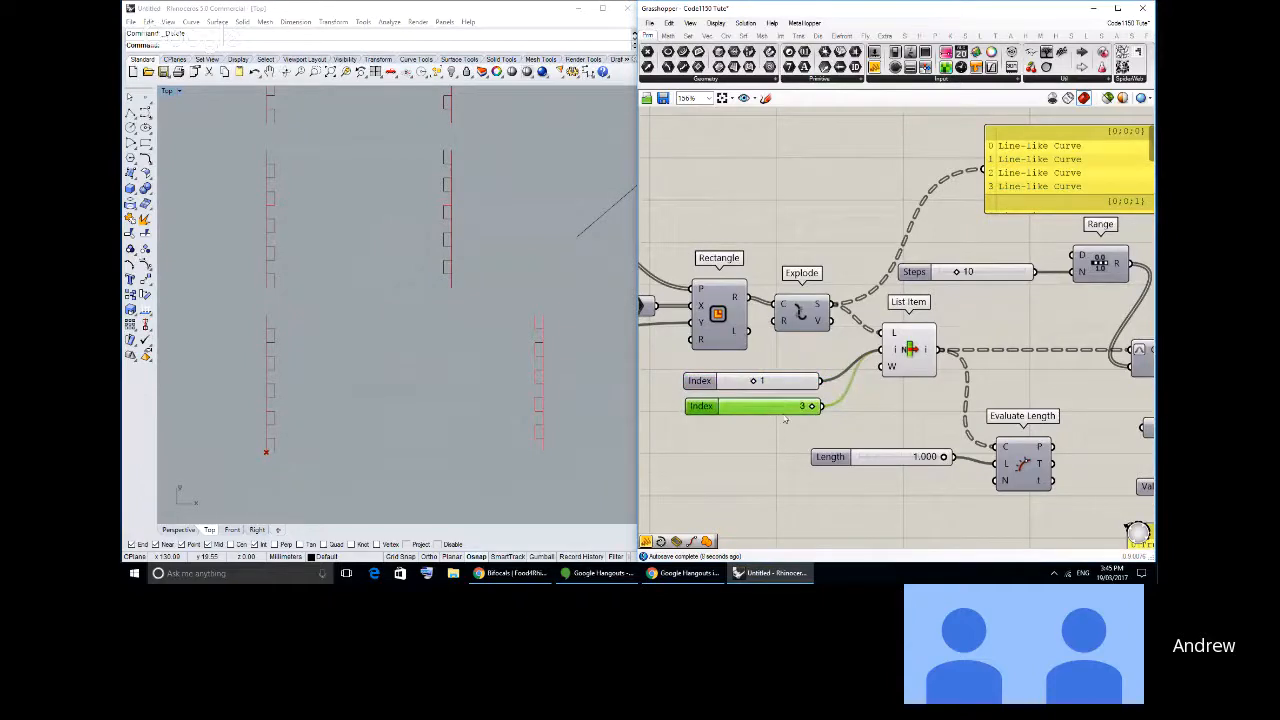
click(843, 305)
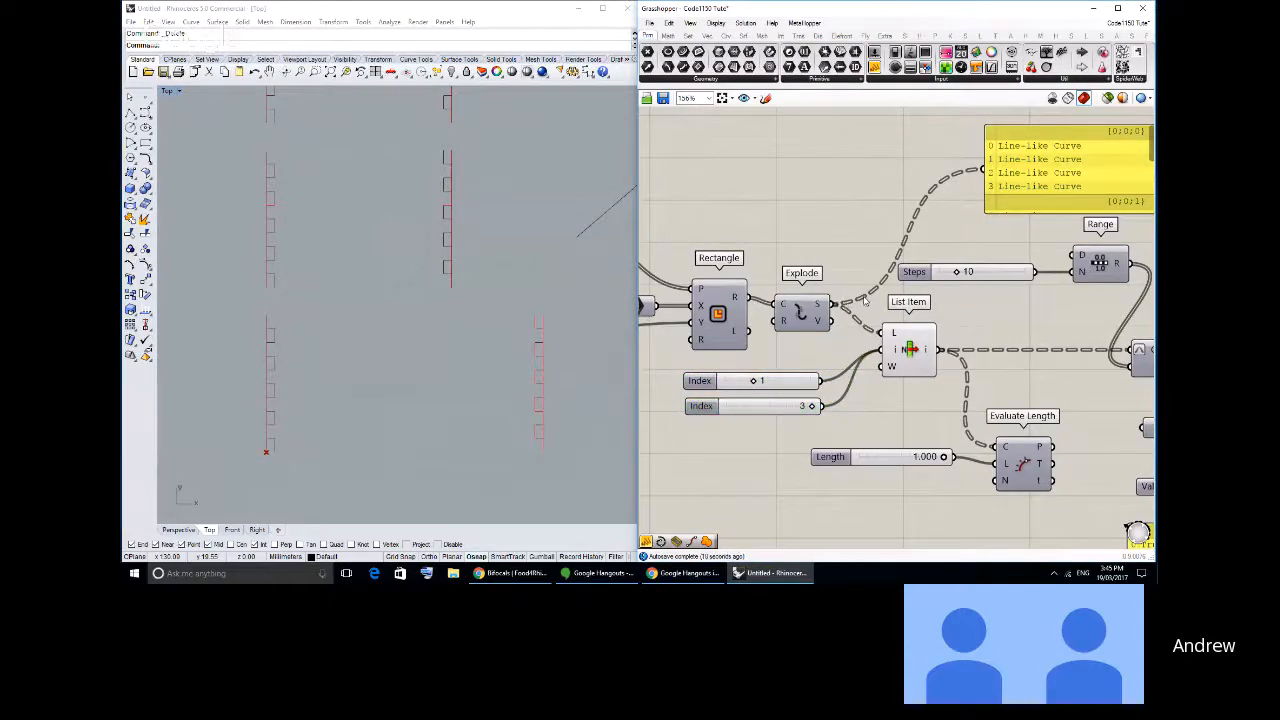
- Add a Cull Index component above the List Item, feeding it the exploded segments as list and both Index sliders as indices
click(688, 36)
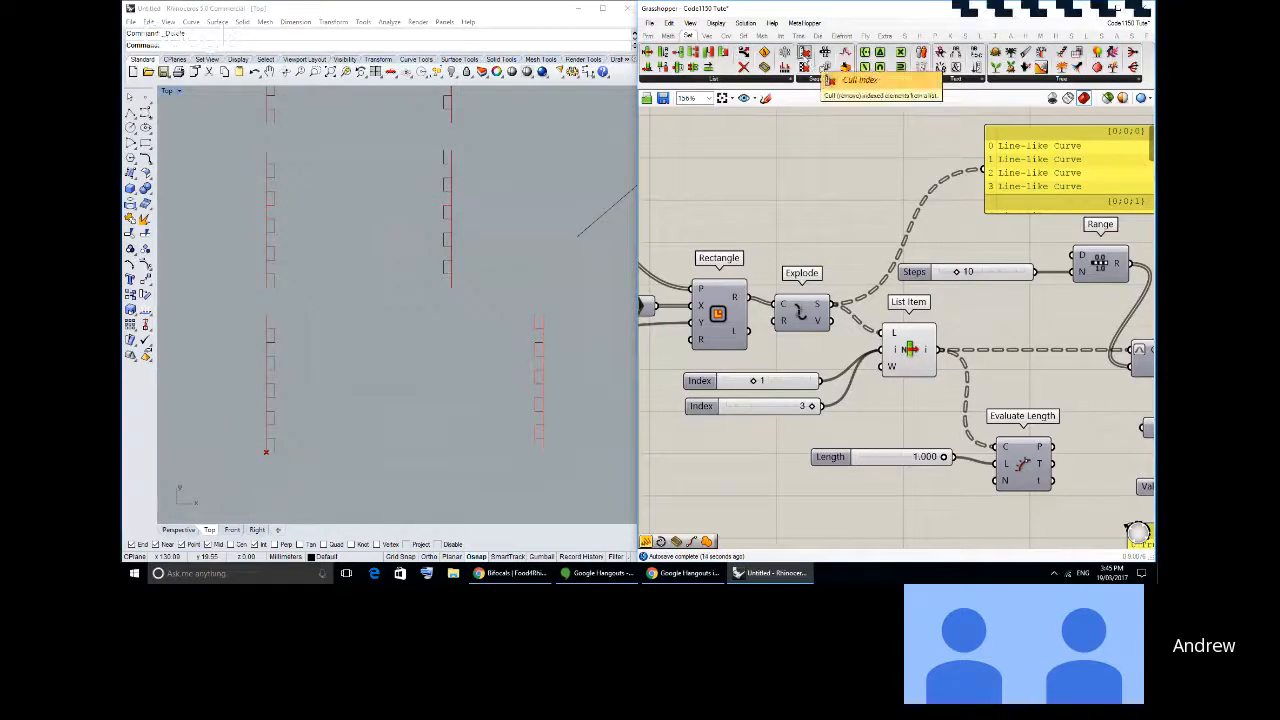
drag(803, 66, 908, 222)
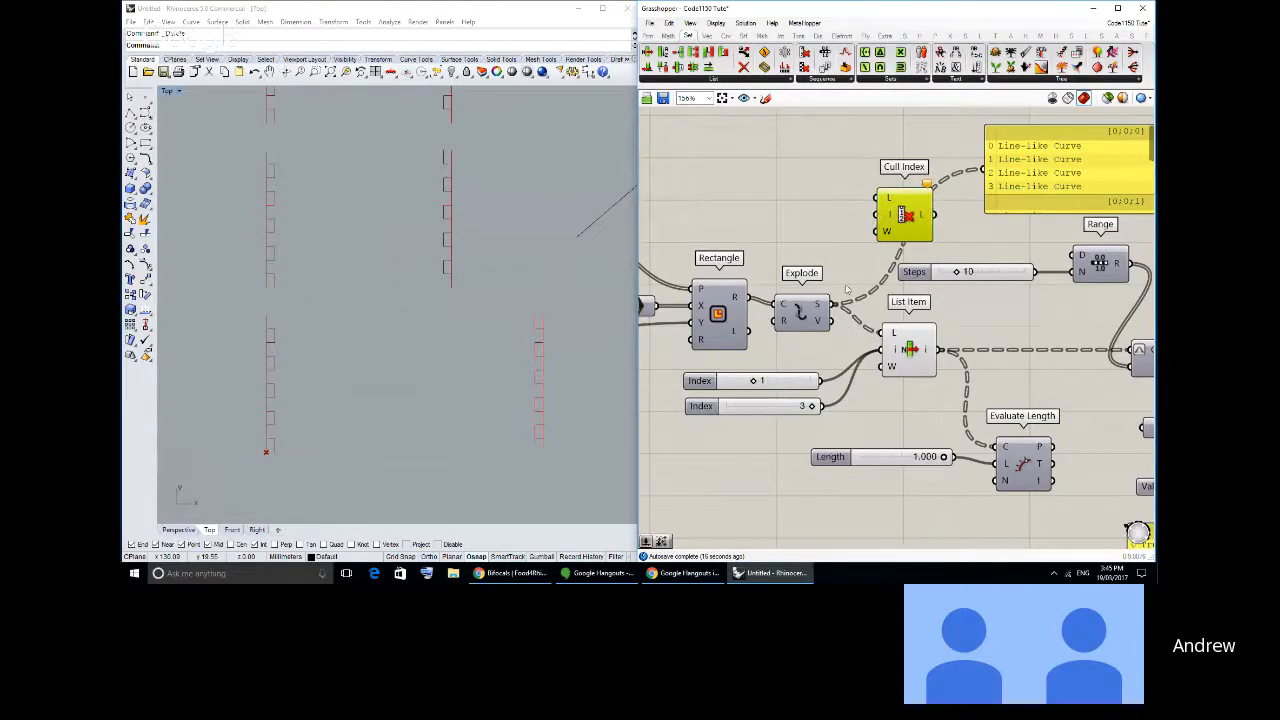
drag(833, 304, 878, 196)
drag(840, 347, 879, 209)
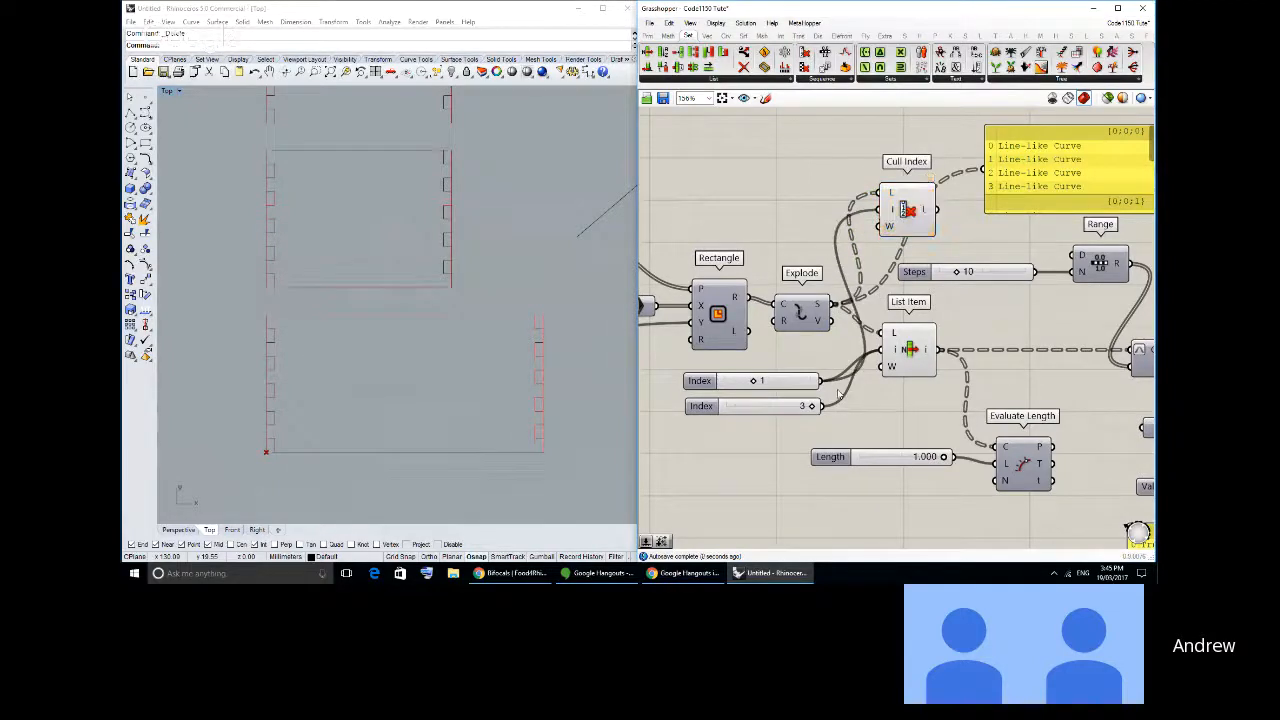
shift+drag(823, 406, 879, 208)
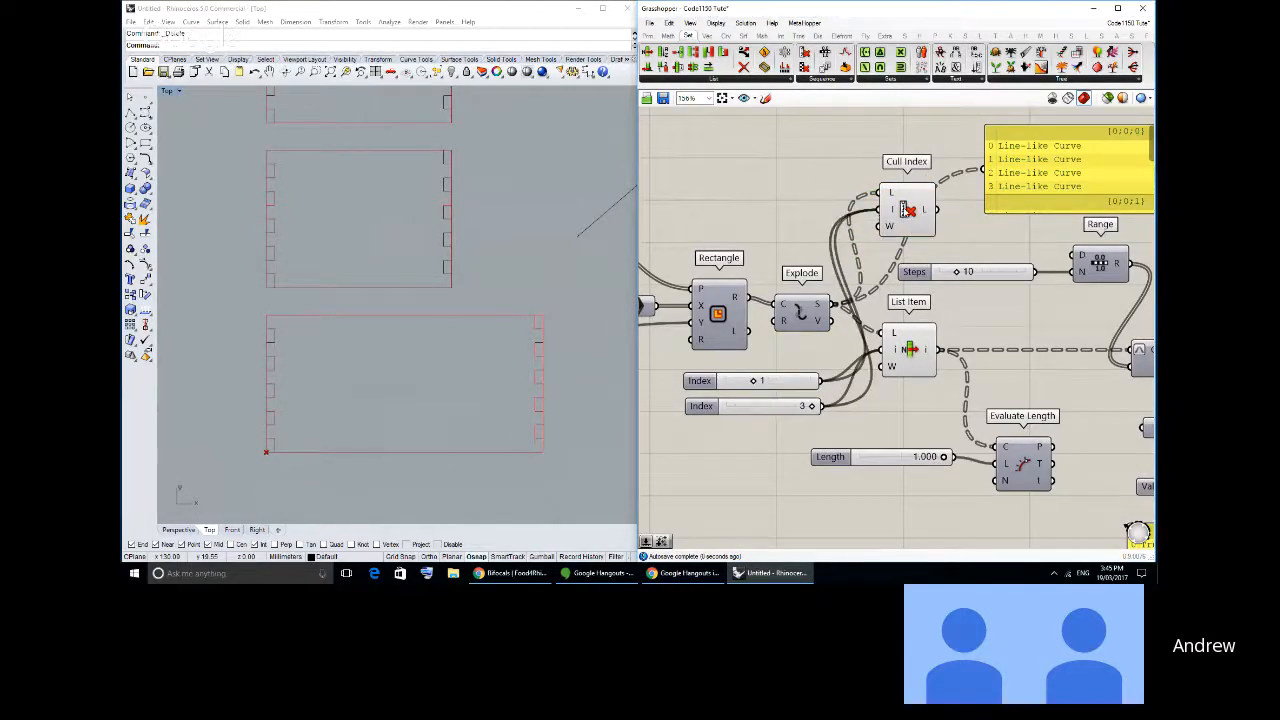
click(897, 215)
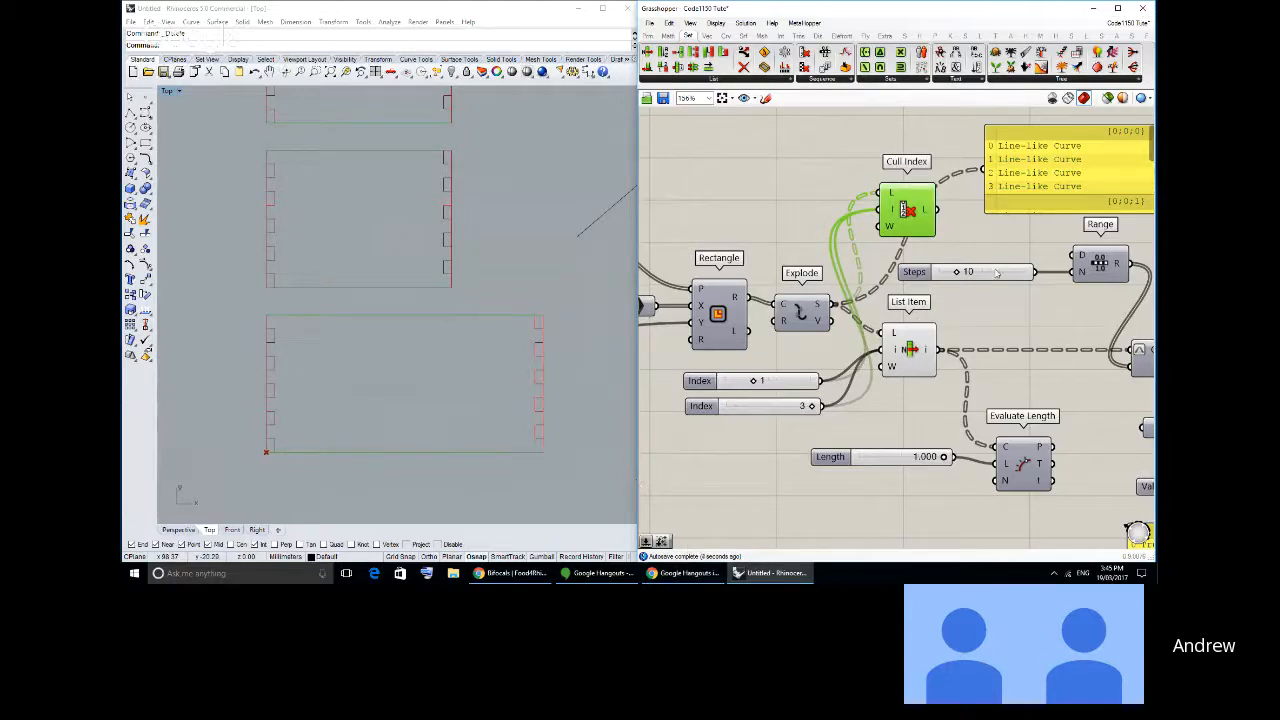
- Turn off the preview of the List Item component
click(908, 350)
middle_click(921, 329)
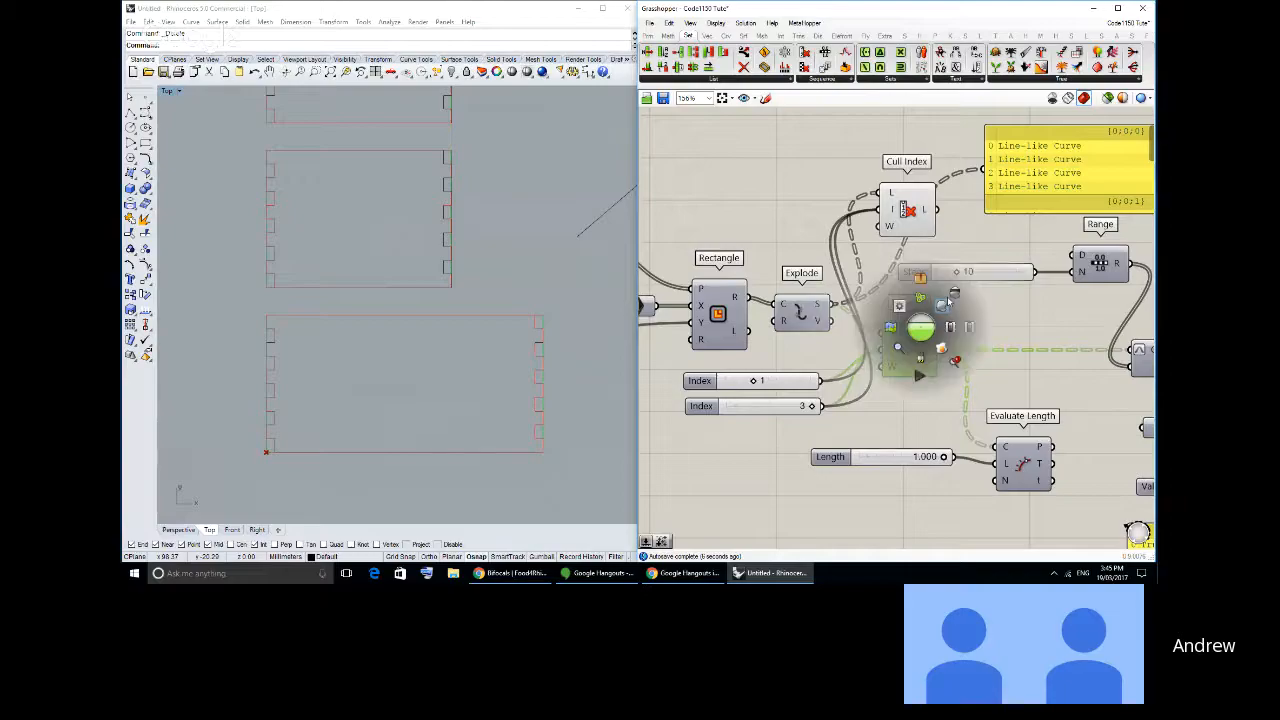
click(933, 283)
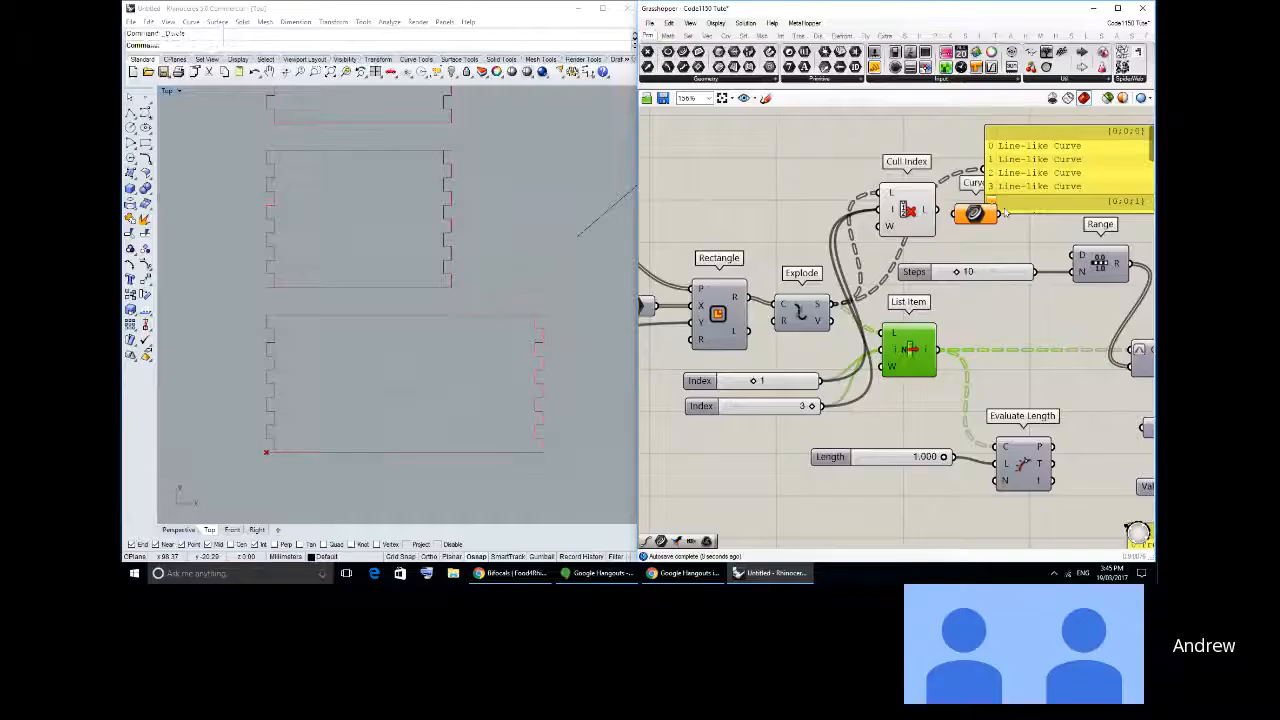
- Place a Curve parameter beside Cull Index and delete the data panel covering it
scroll(896, 330, up, 1)
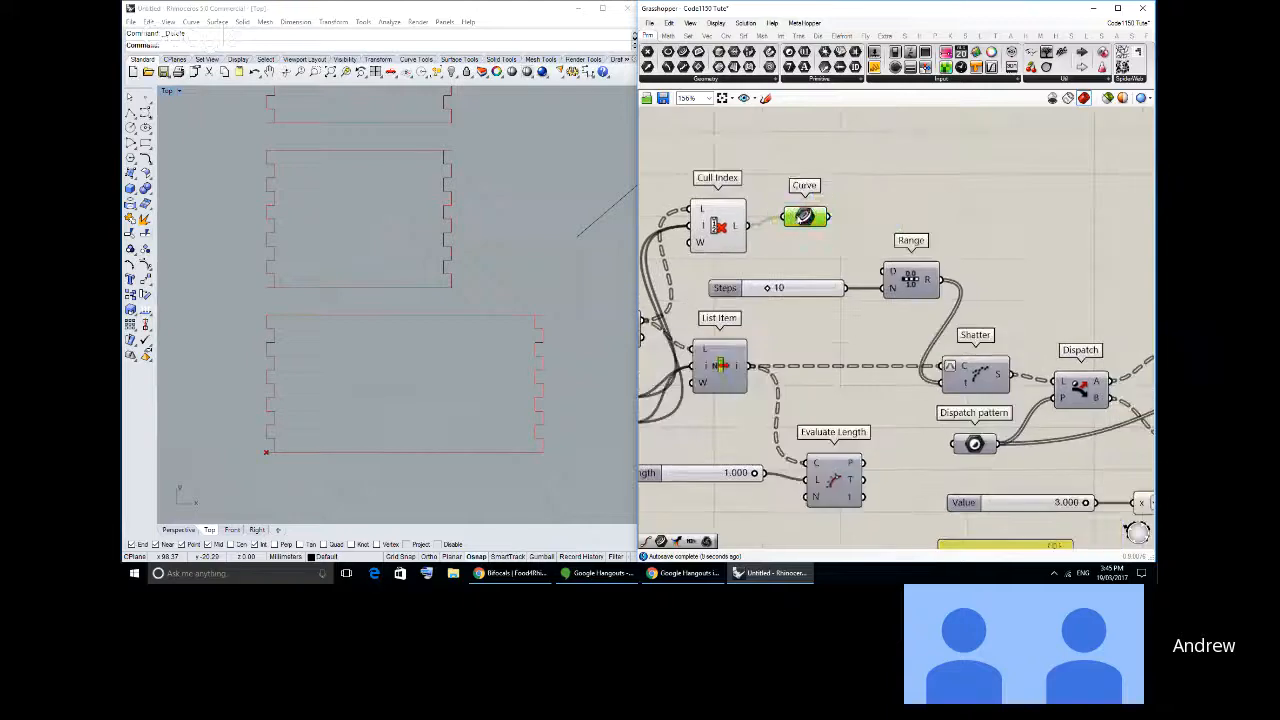
key(Delete)
- Move the Curve parameter beyond Connect Curves and feed it both the Cull Index and Connect Curves outputs
scroll(971, 228, down, 3)
right_drag(1138, 312, 820, 316)
scroll(820, 316, up, 1)
drag(917, 335, 1154, 248)
click(896, 329)
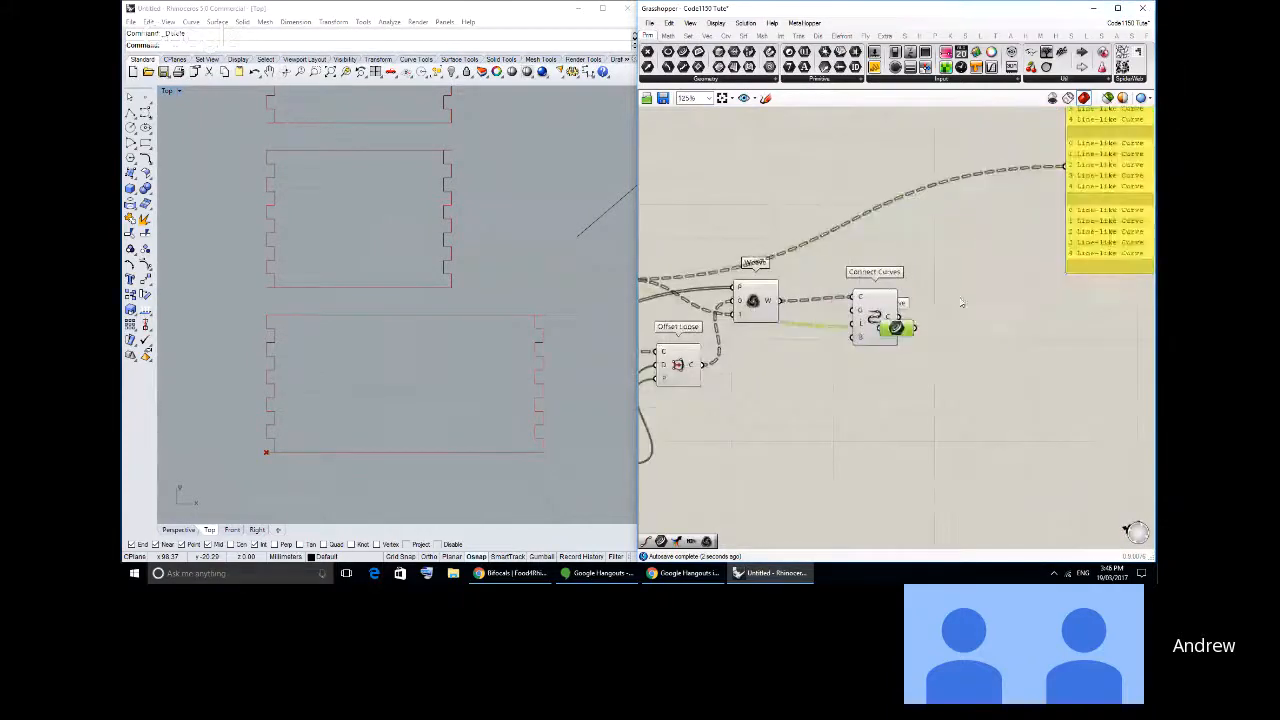
drag(896, 329, 993, 258)
click(917, 331)
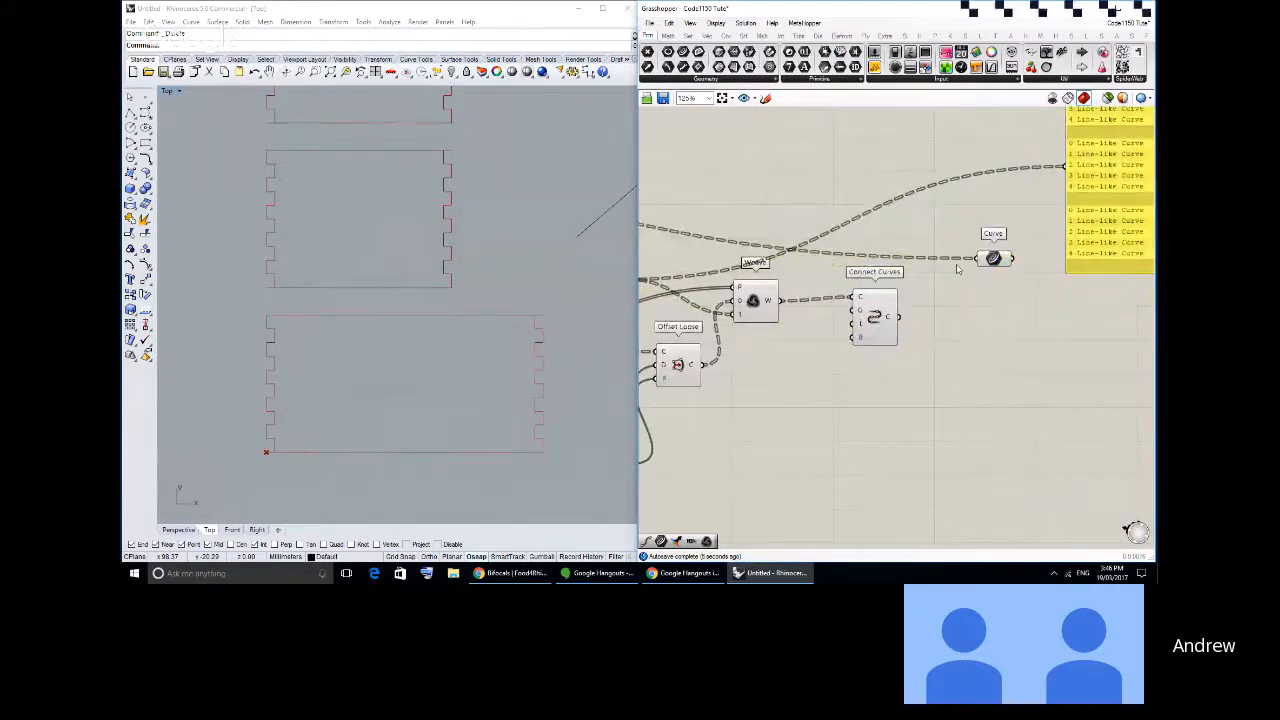
shift+drag(899, 317, 982, 258)
- Turn off the previews of the components upstream of the final Curve parameter
scroll(1085, 354, down, 6)
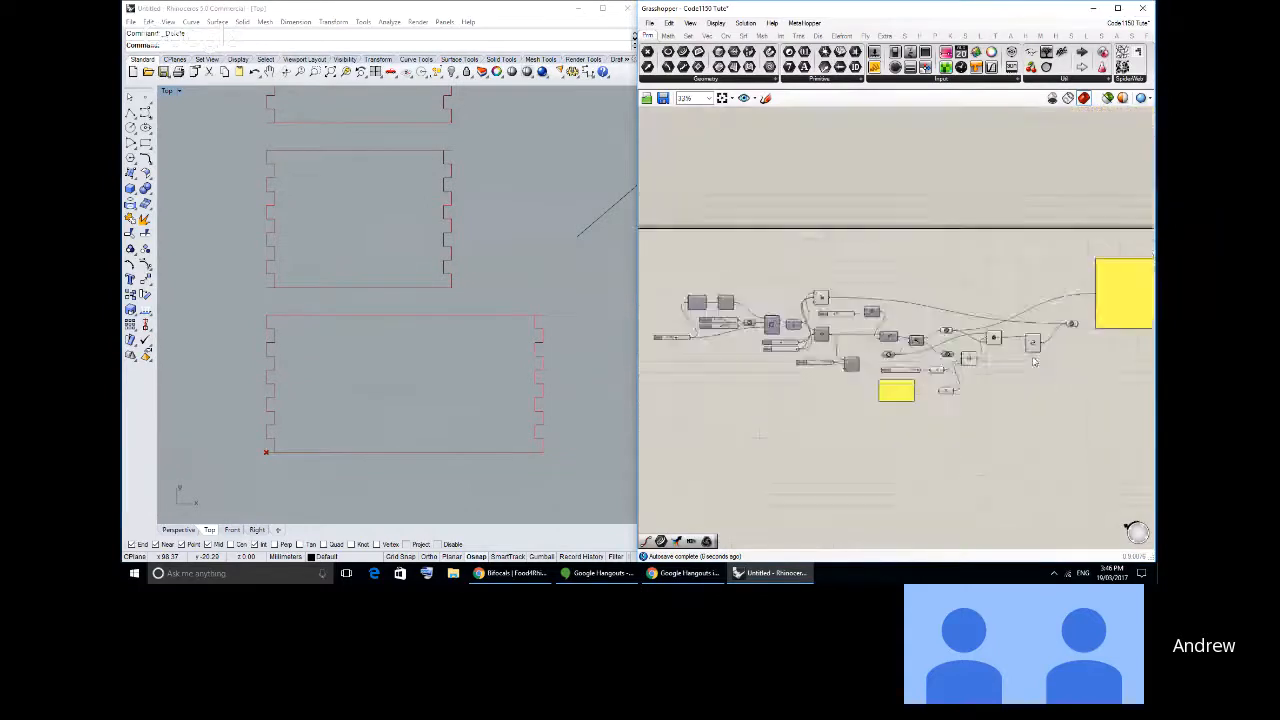
click(1015, 381)
drag(1015, 381, 785, 250)
middle_click(808, 254)
click(848, 231)
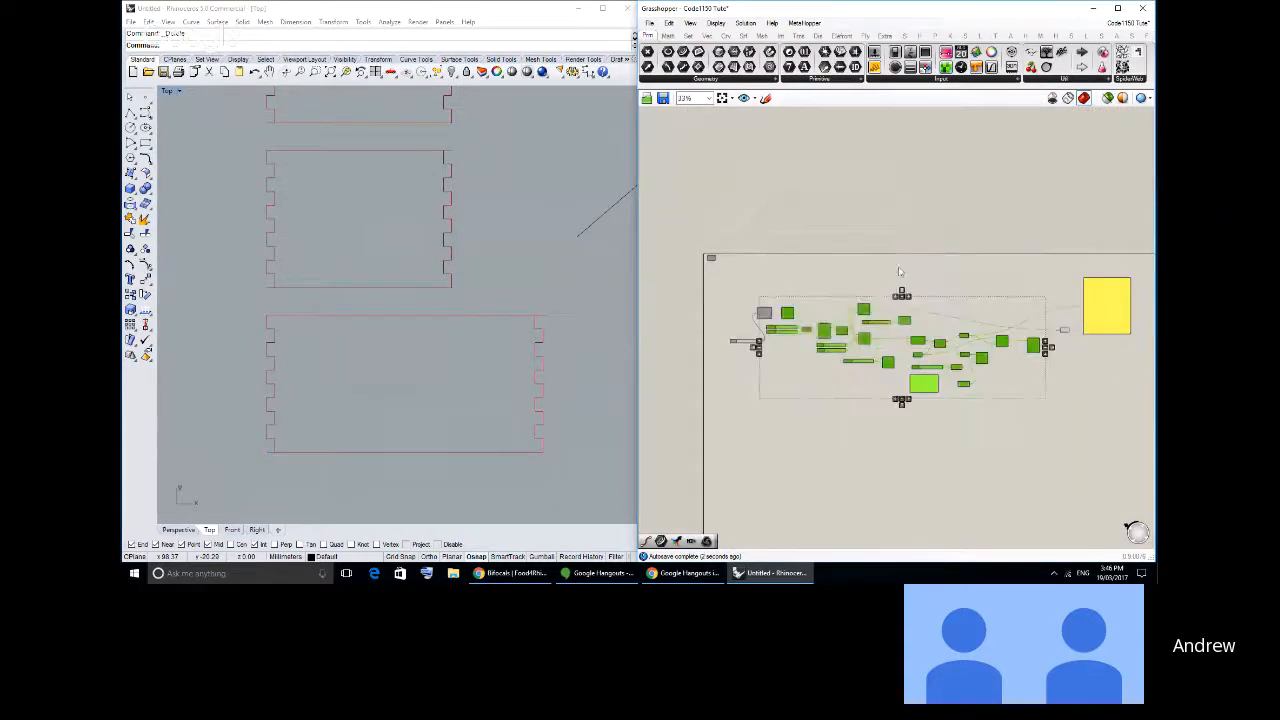
click(898, 266)
- Select the final Curve parameter and examine the corners of the finger-jointed outlines in Rhino's Top view
right_drag(995, 312, 781, 294)
scroll(781, 294, up, 9)
drag(888, 343, 846, 285)
scroll(810, 328, down, 2)
right_drag(810, 328, 953, 326)
right_drag(461, 343, 445, 318)
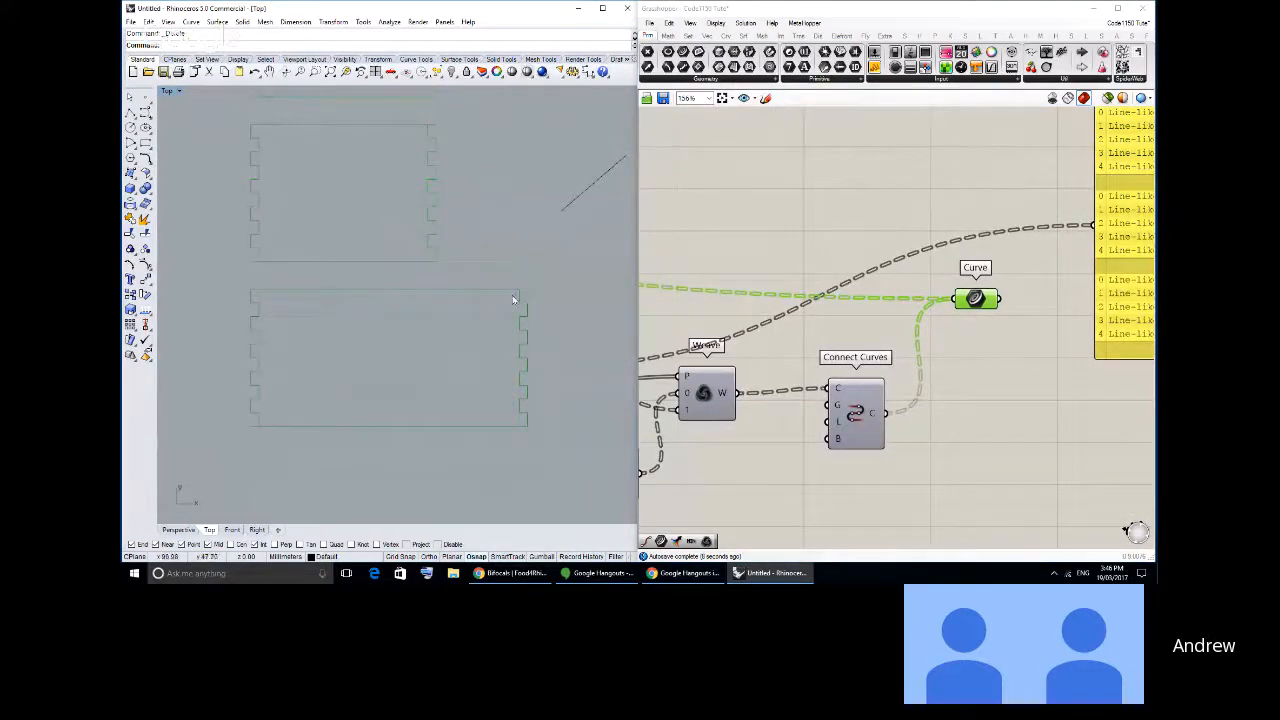
scroll(520, 292, up, 5)
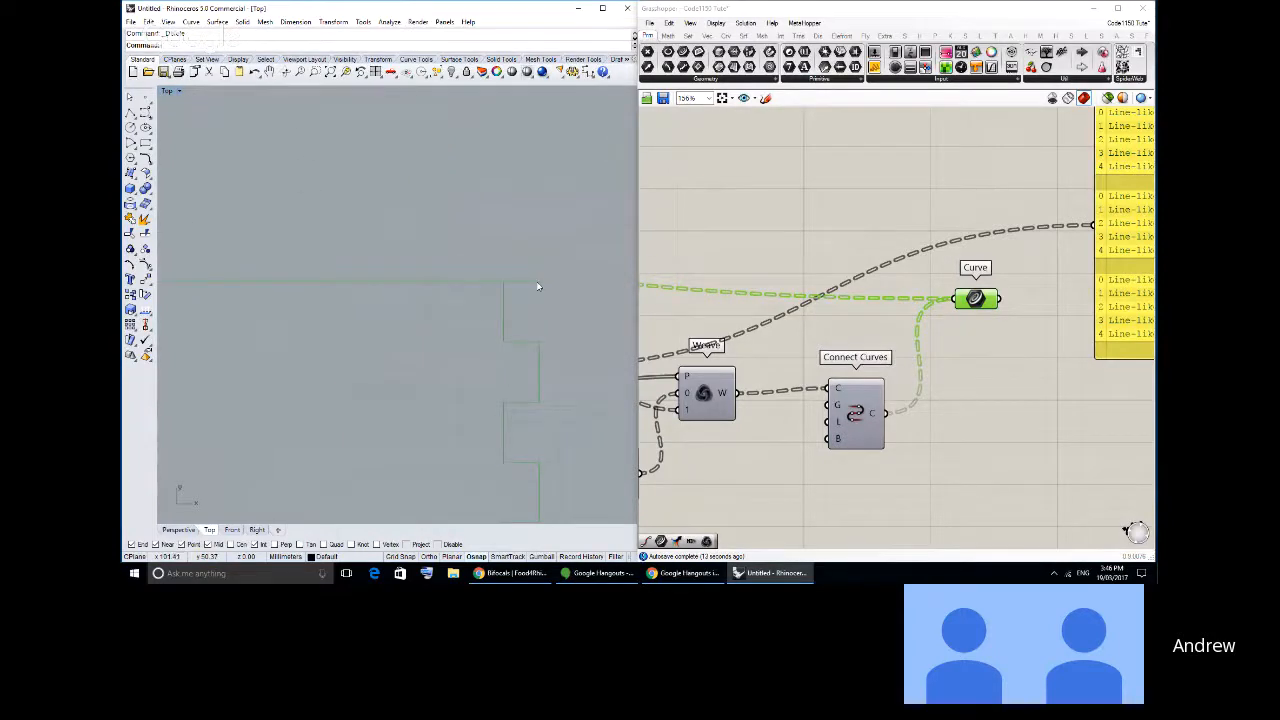
scroll(536, 286, down, 5)
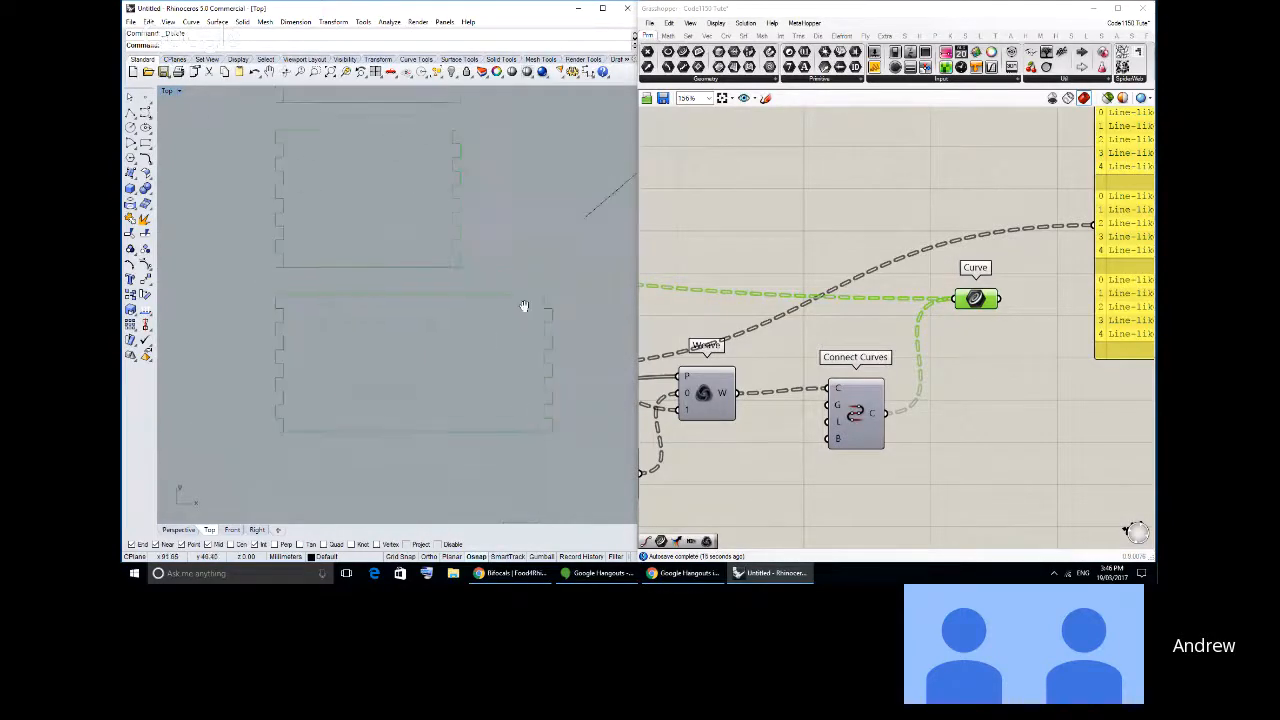
right_drag(528, 265, 513, 308)
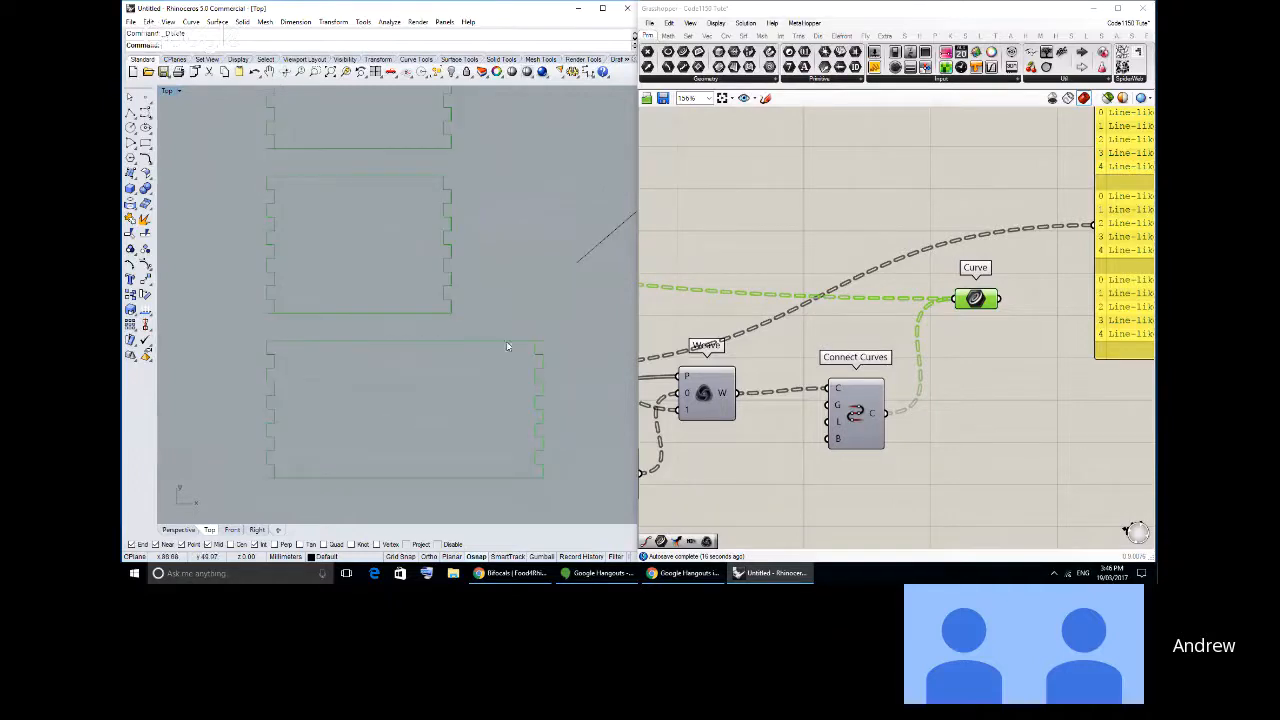
scroll(535, 345, up, 5)
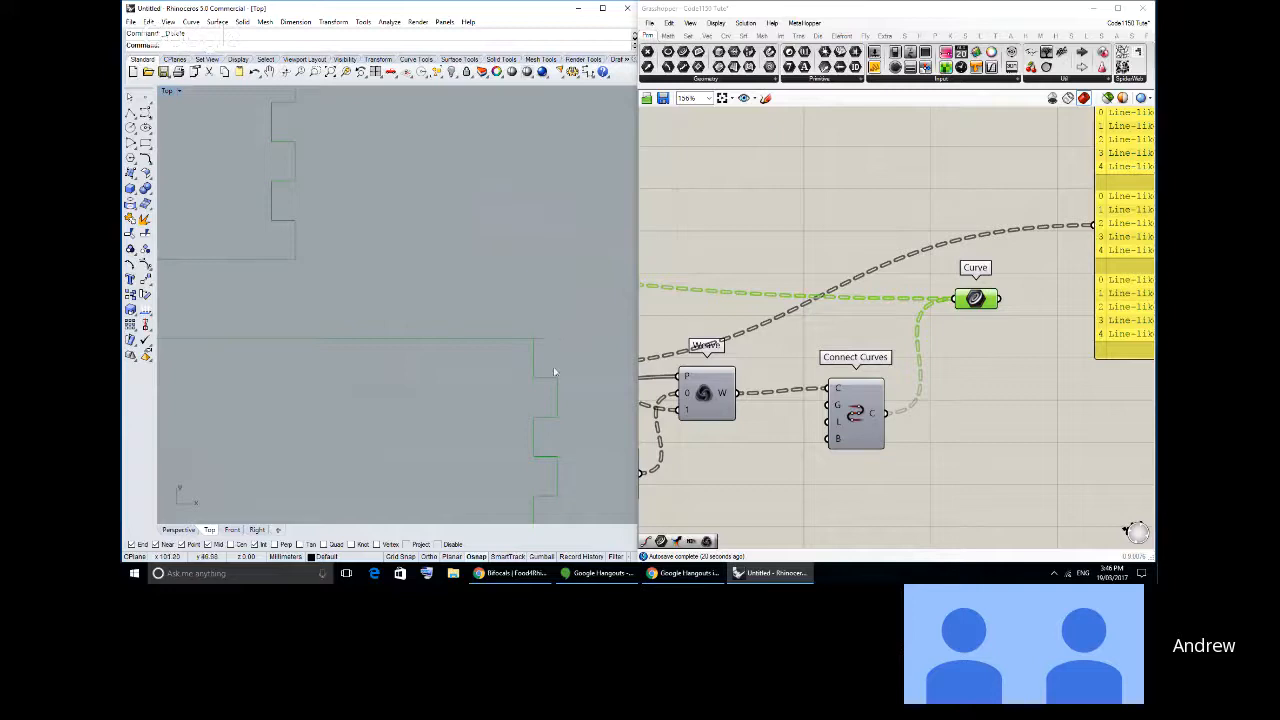
scroll(532, 340, down, 5)
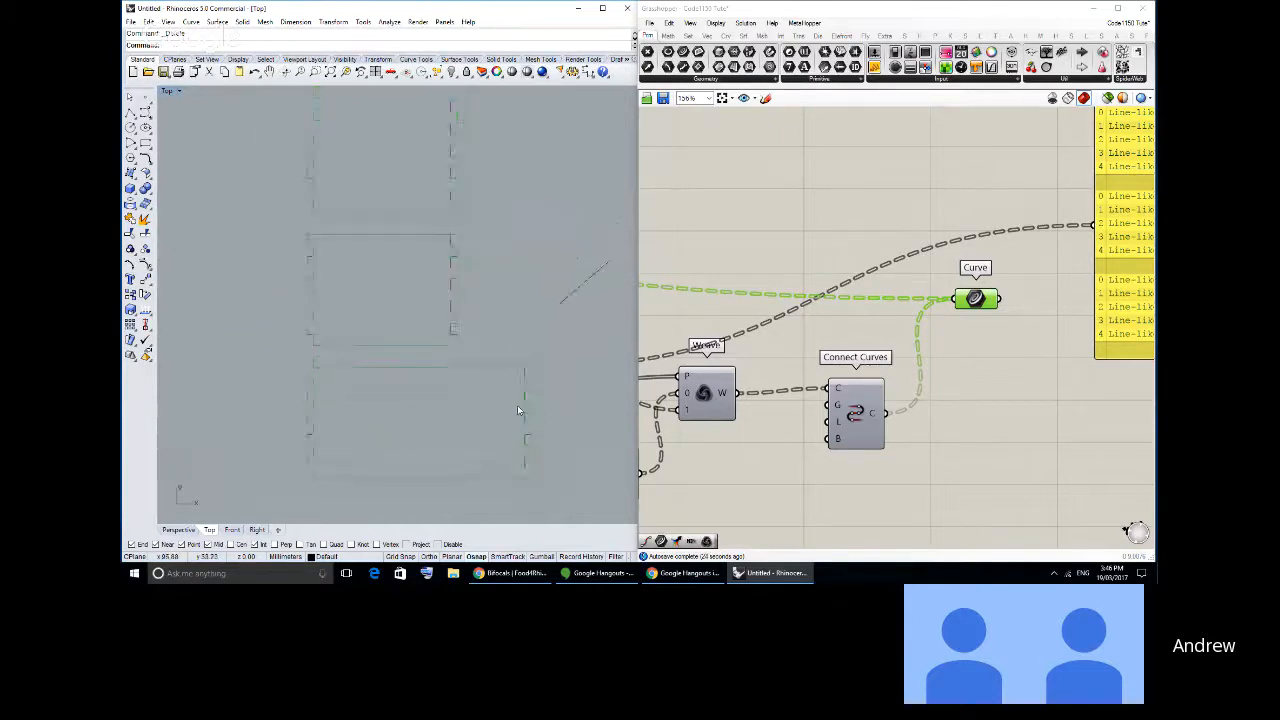
scroll(519, 399, up, 2)
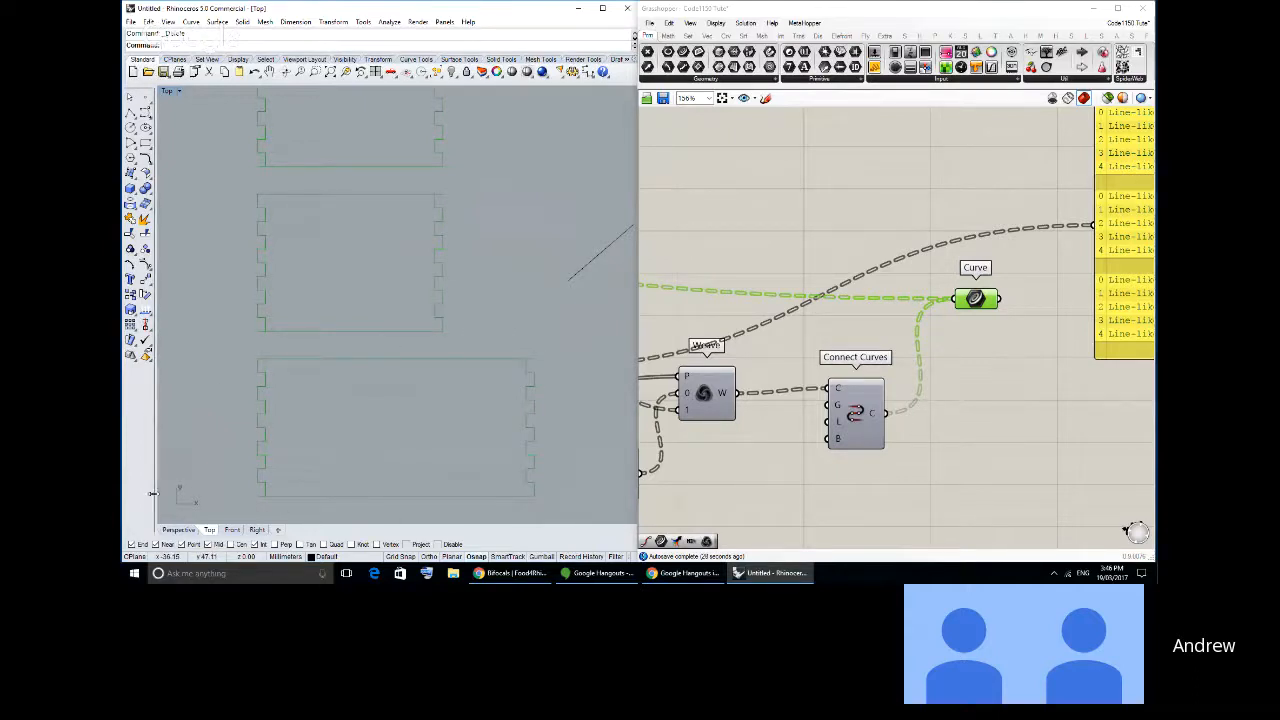
scroll(277, 458, up, 5)
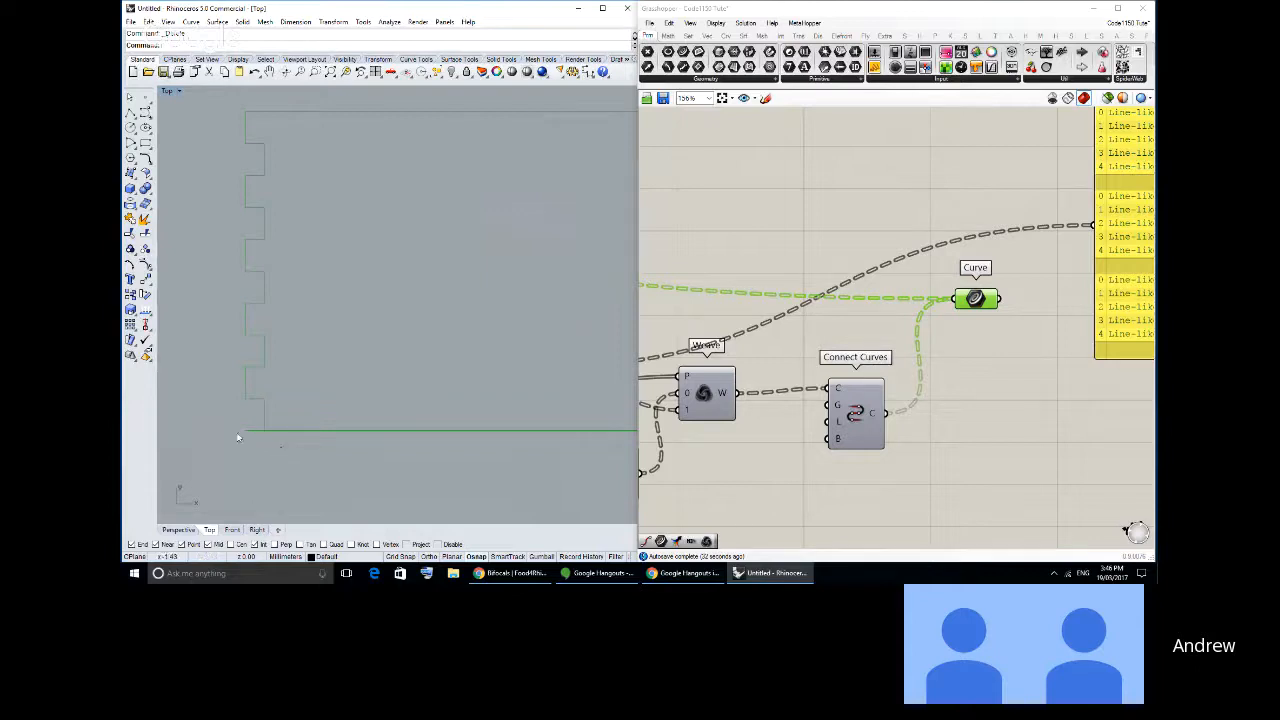
scroll(288, 437, down, 4)
right_drag(321, 398, 333, 397)
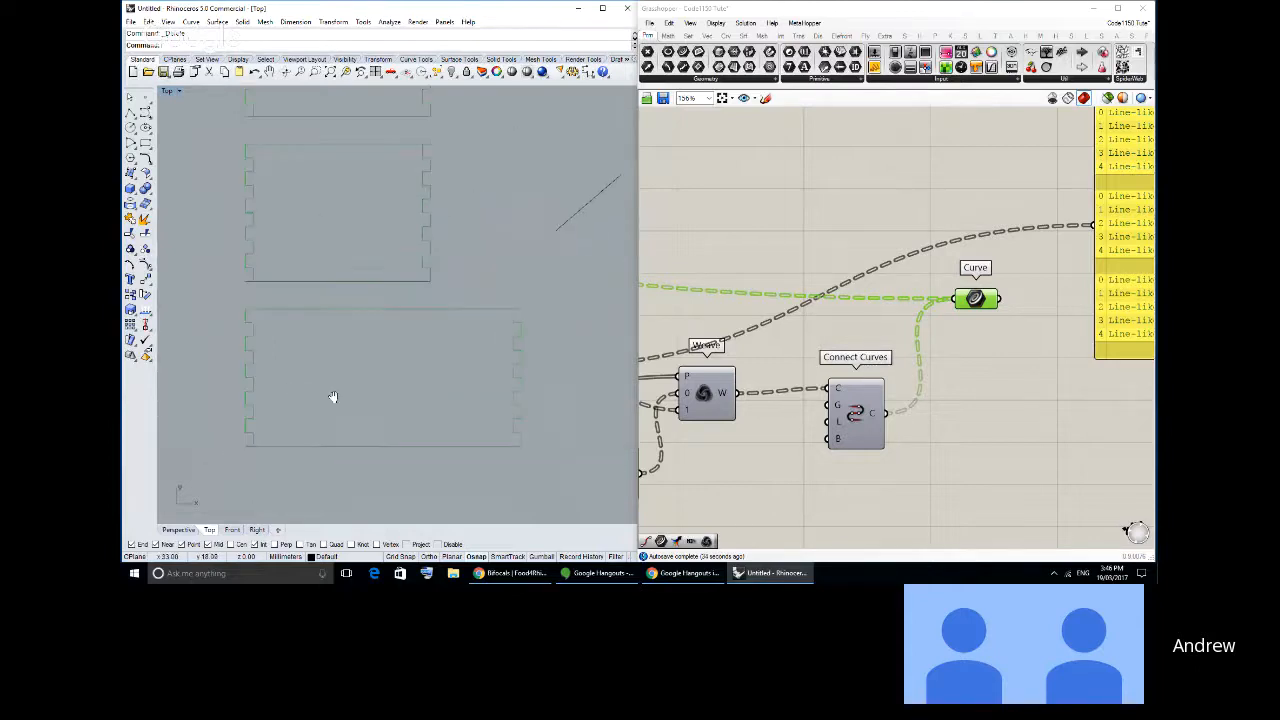
scroll(340, 410, down, 3)
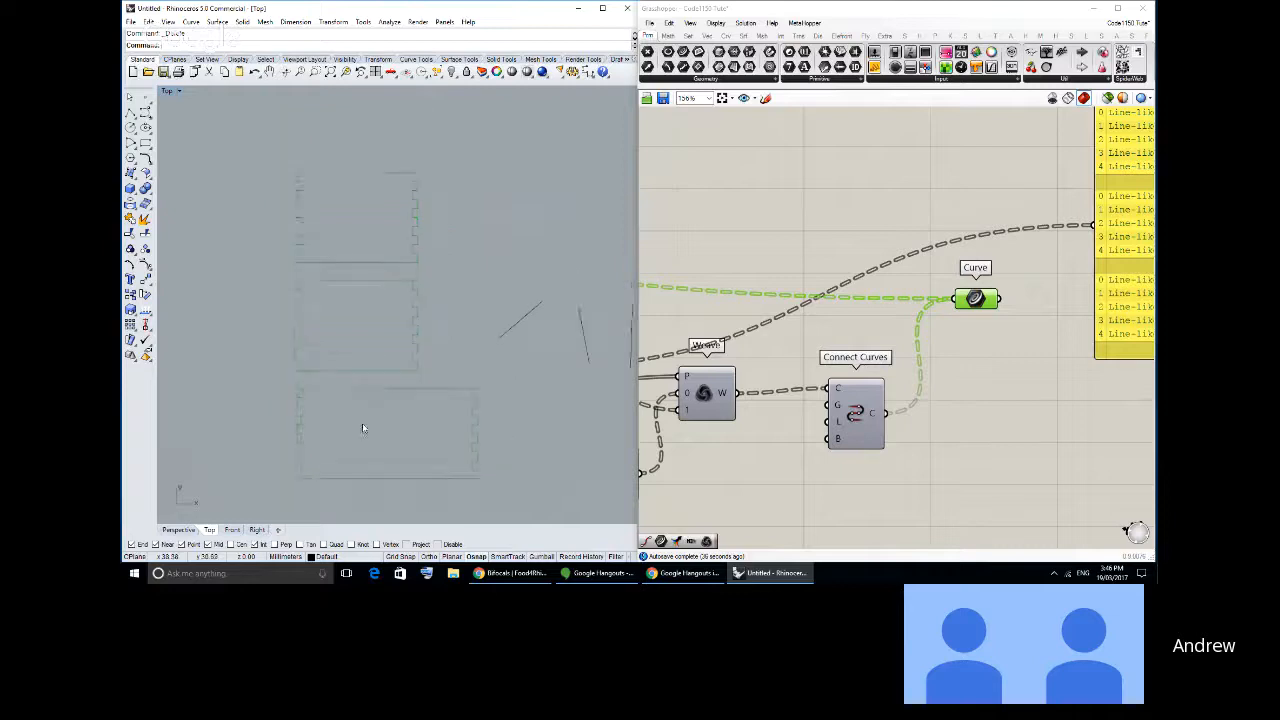
scroll(340, 395, up, 4)
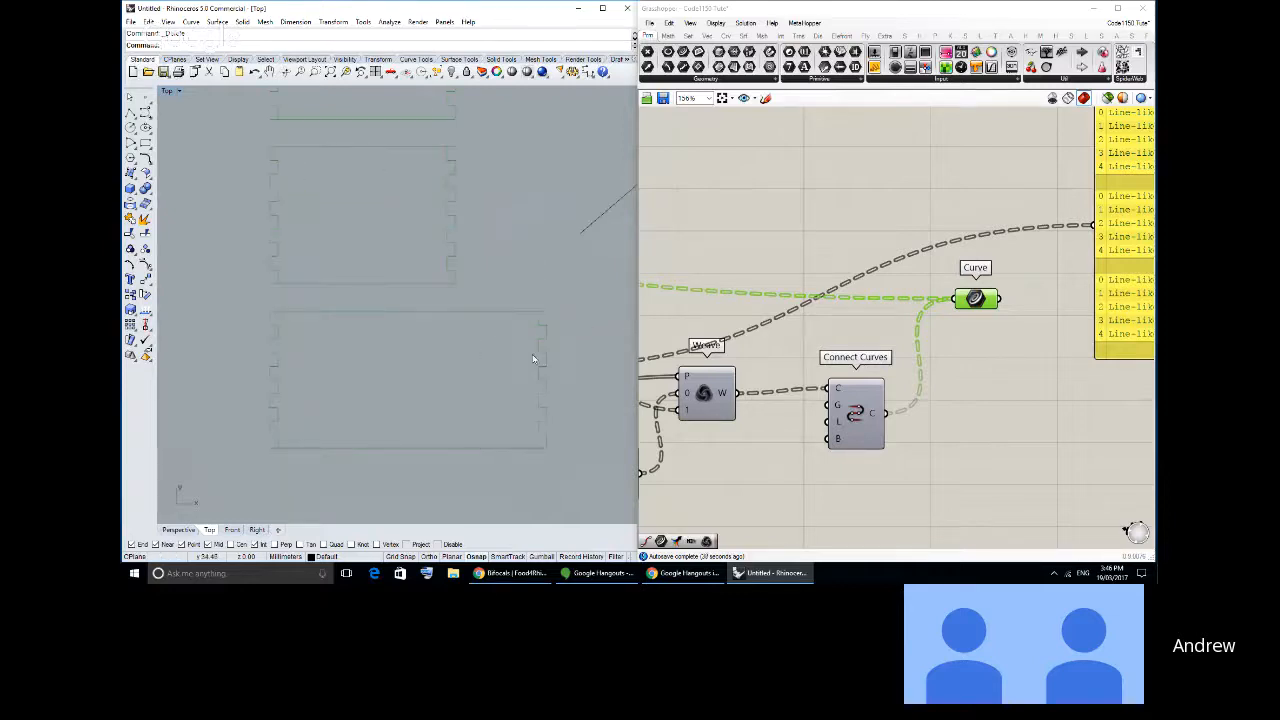
- Move the final Curve parameter higher on the canvas, further above Connect Curves
scroll(771, 408, down, 6)
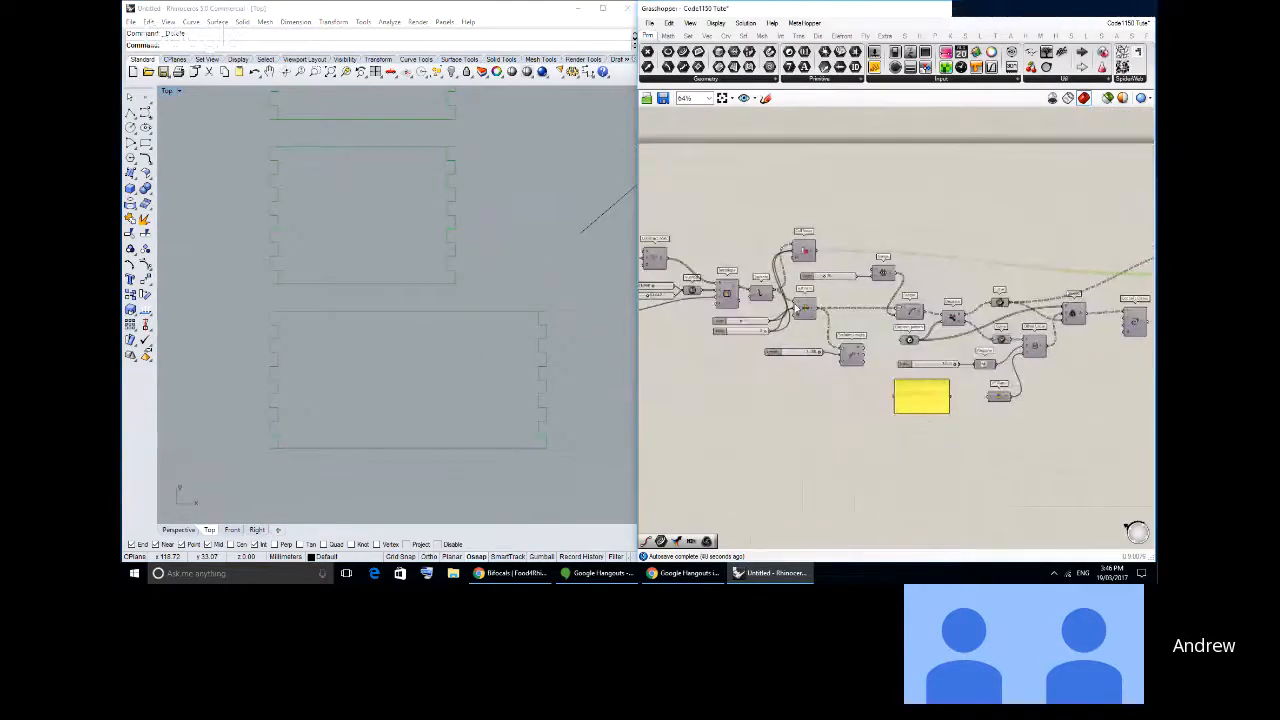
scroll(1061, 278, up, 5)
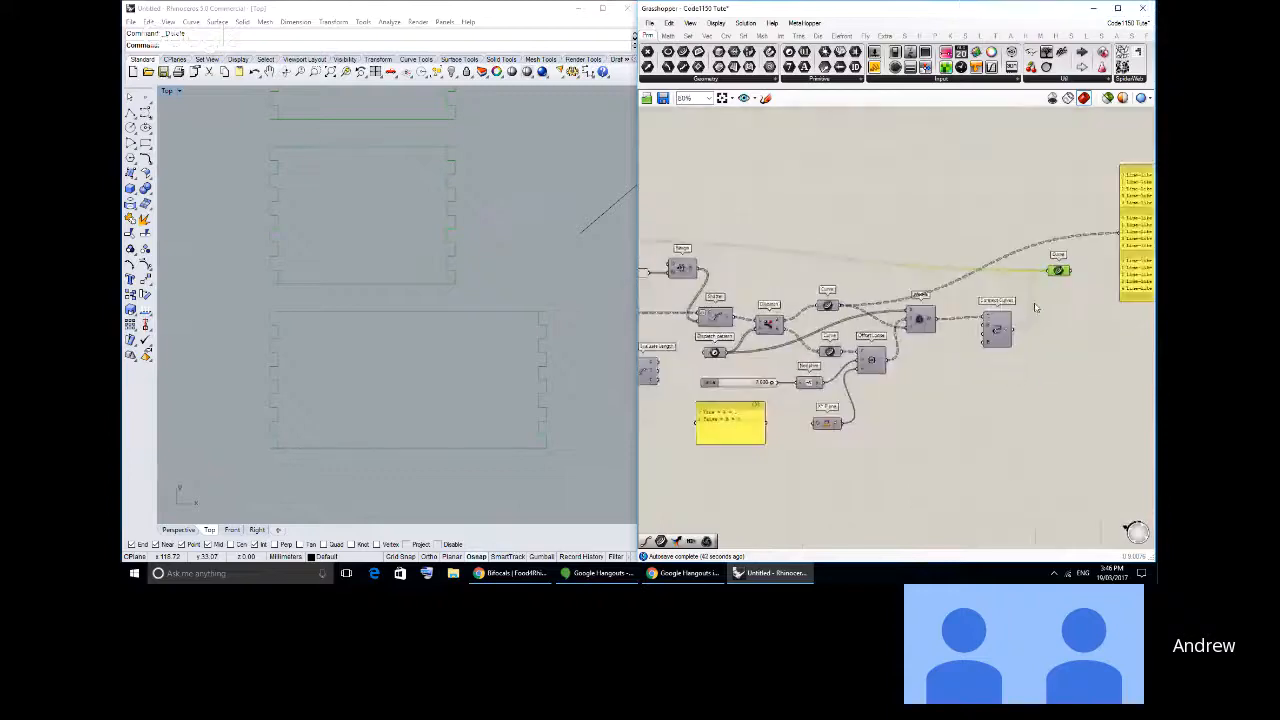
drag(1060, 275, 1059, 236)
click(1033, 241)
scroll(1031, 241, down, 2)
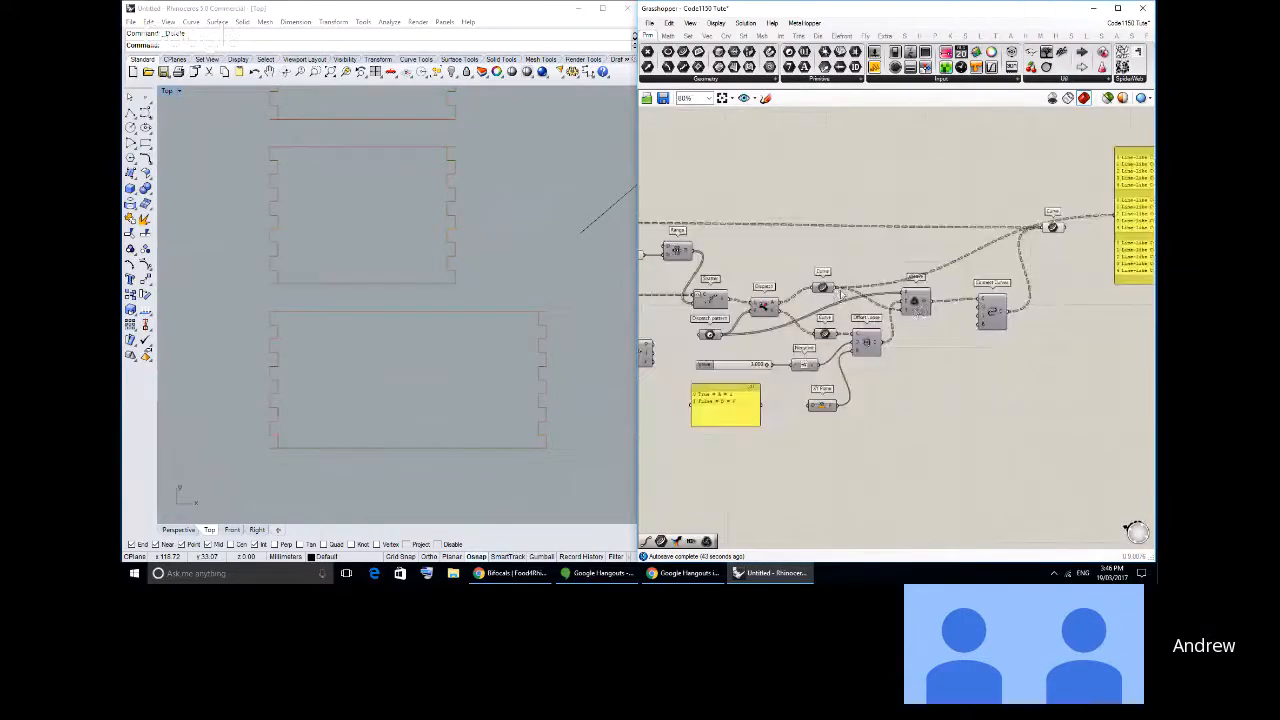
- Highlight the Weave component to examine its pattern and stream connections
scroll(921, 306, up, 3)
drag(916, 303, 945, 312)
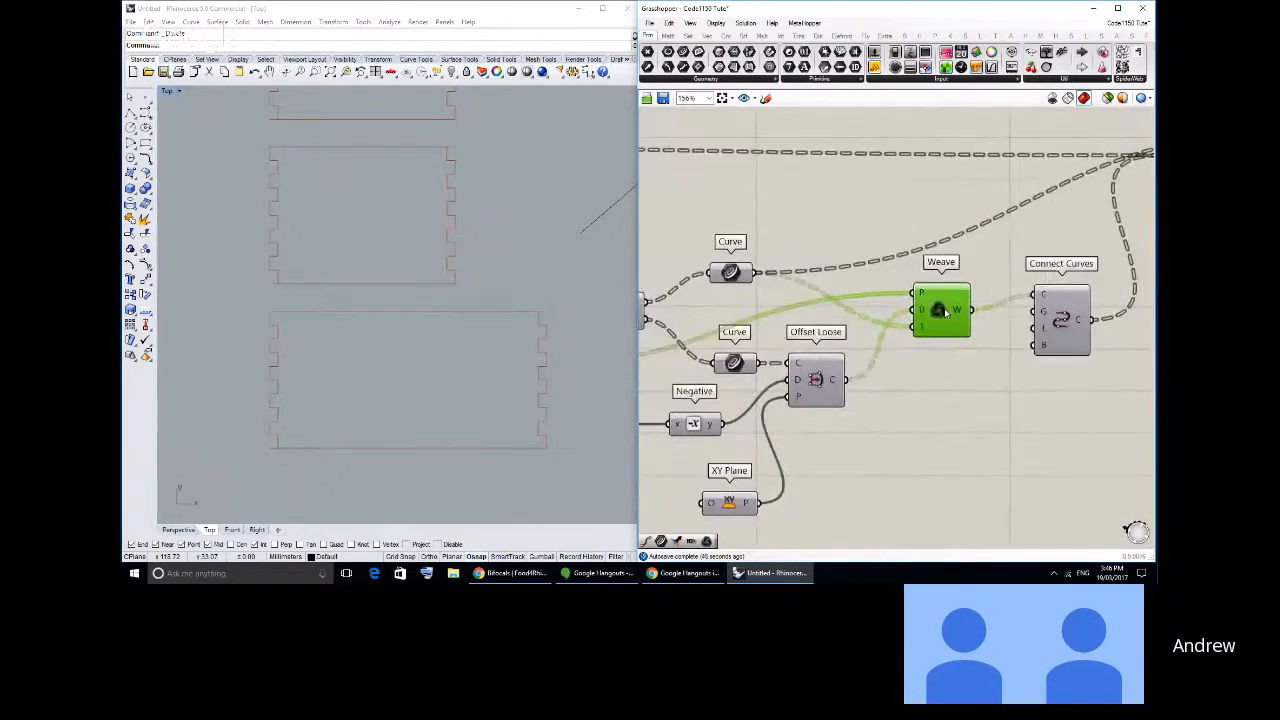
click(991, 396)
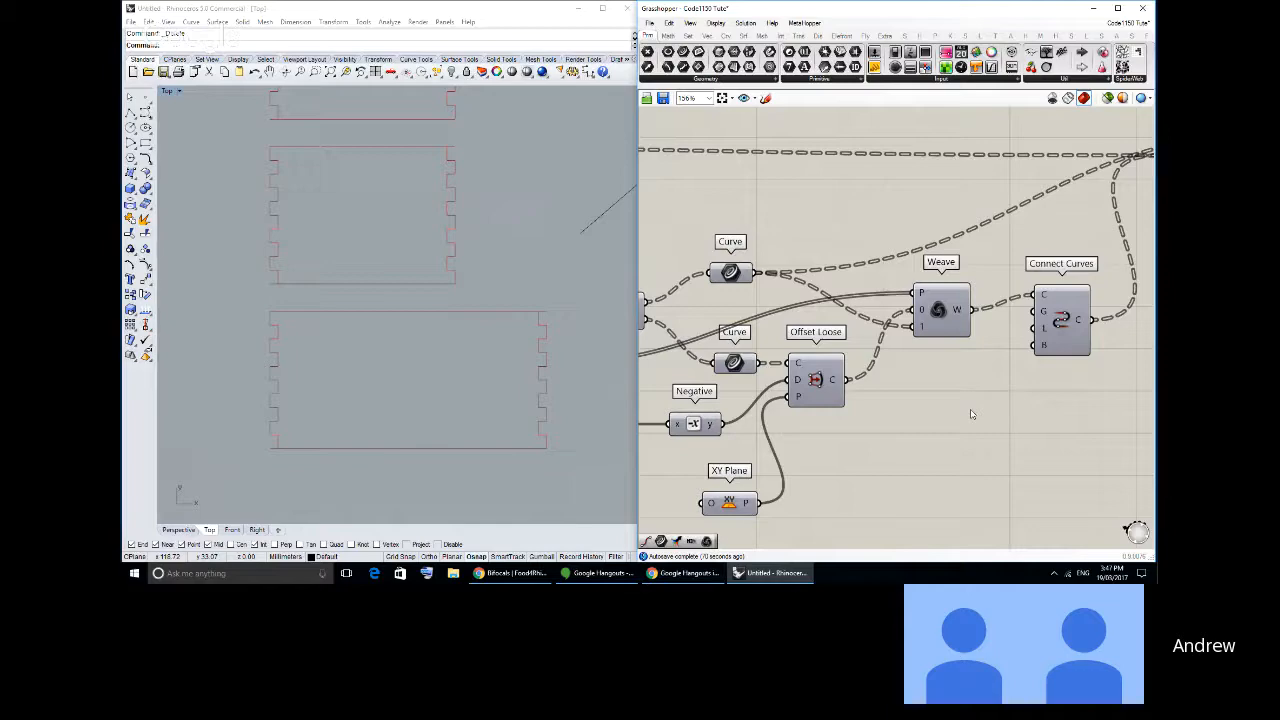
- Draw a vertical polyline segment in the Top view beside the lowest piece's right finger edge, spanning the piece's full height
right_drag(528, 343, 438, 319)
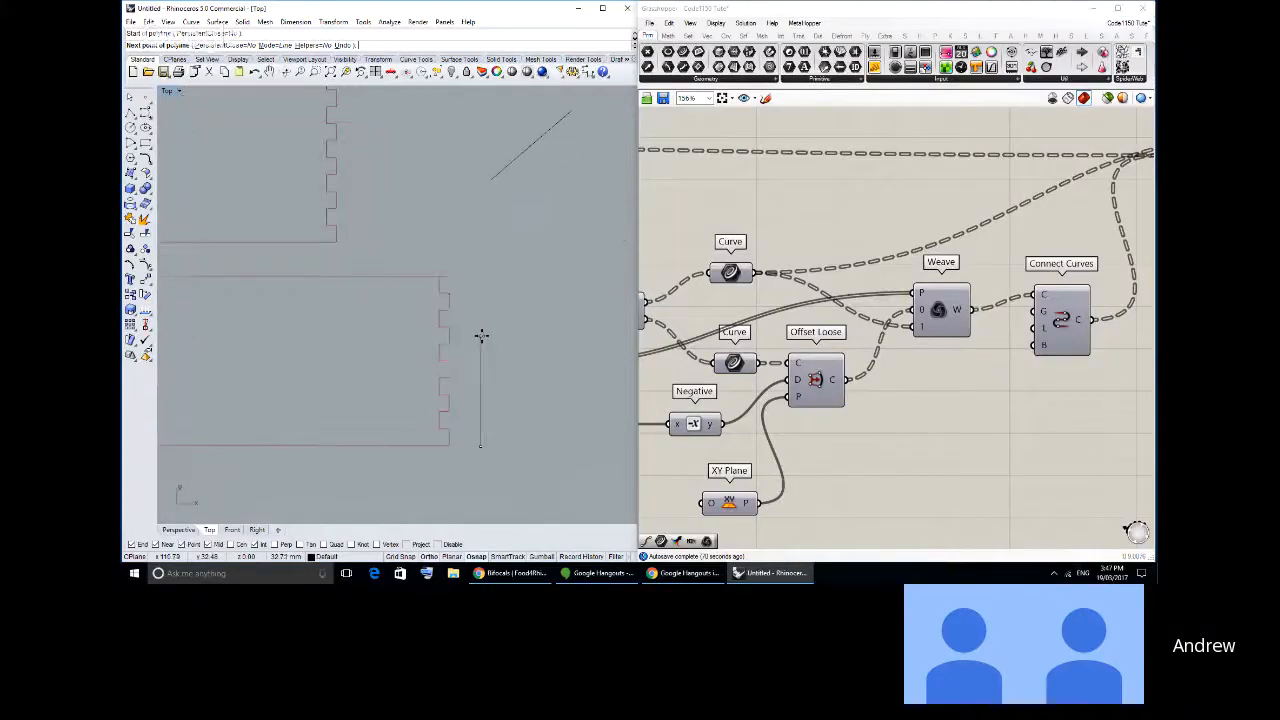
click(480, 272)
scroll(480, 280, up, 2)
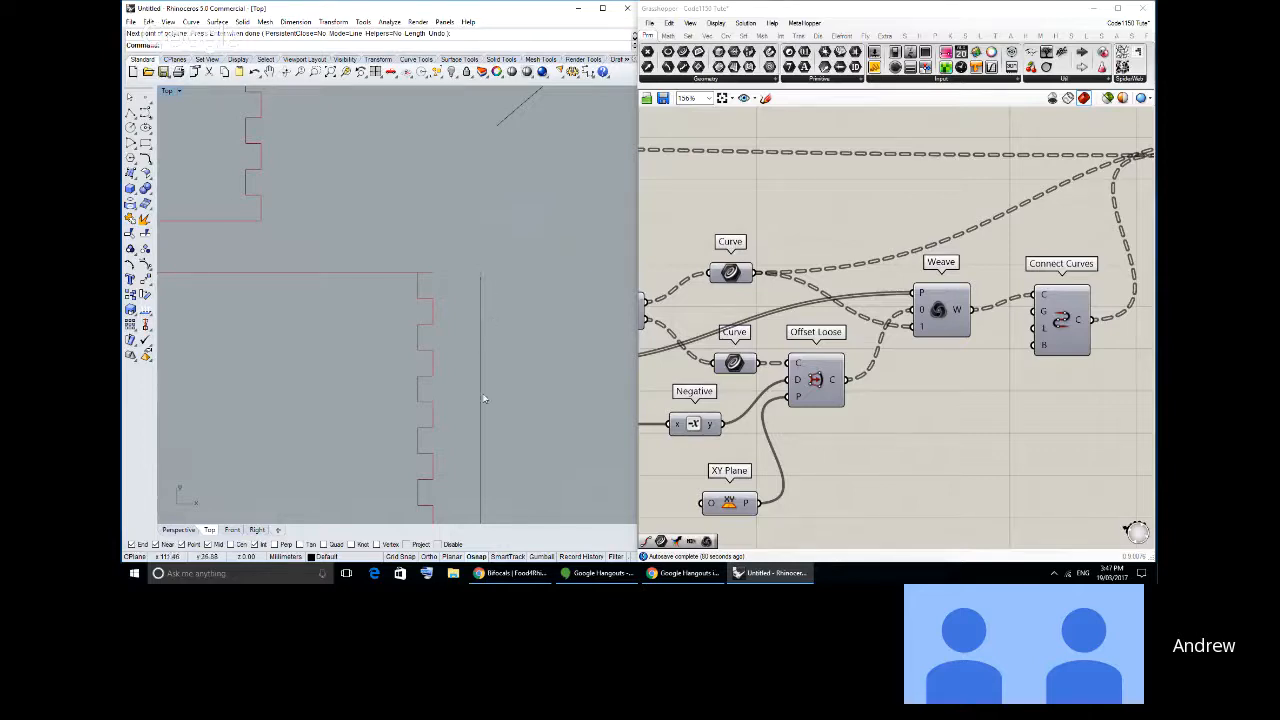
right_drag(492, 404, 511, 354)
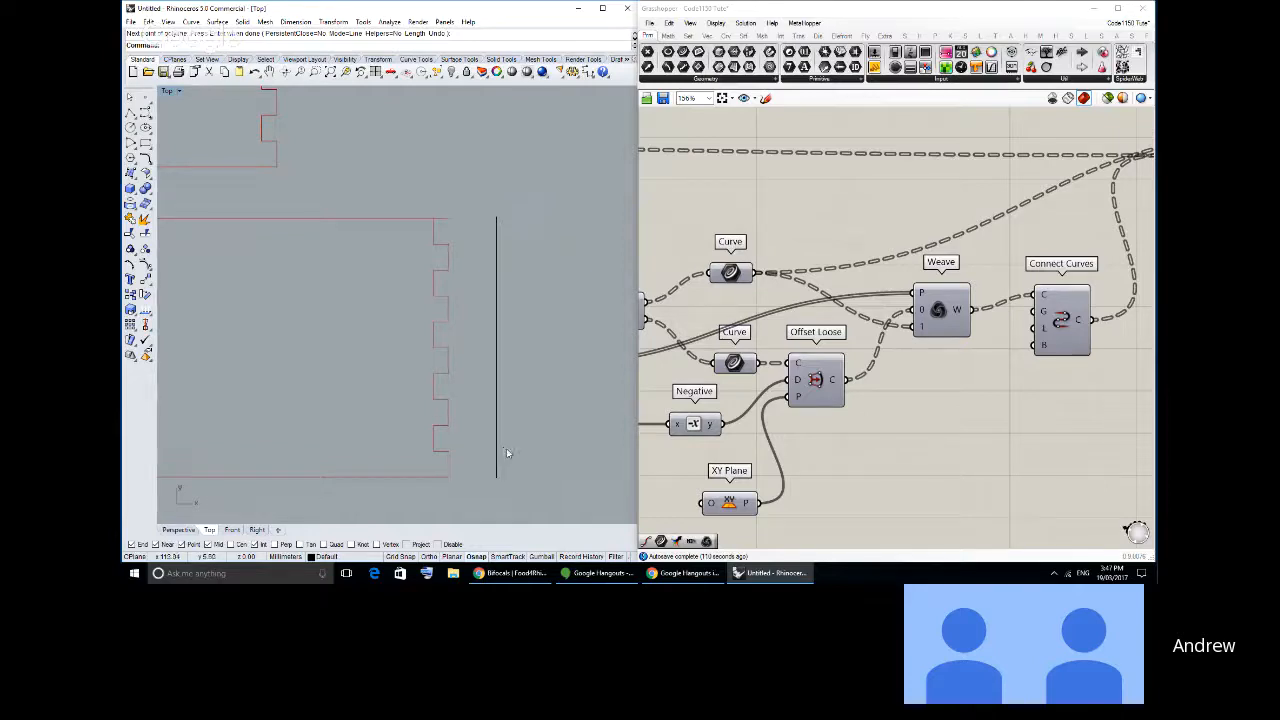
scroll(506, 446, down, 2)
right_drag(500, 442, 558, 437)
scroll(523, 420, down, 2)
scroll(569, 425, down, 4)
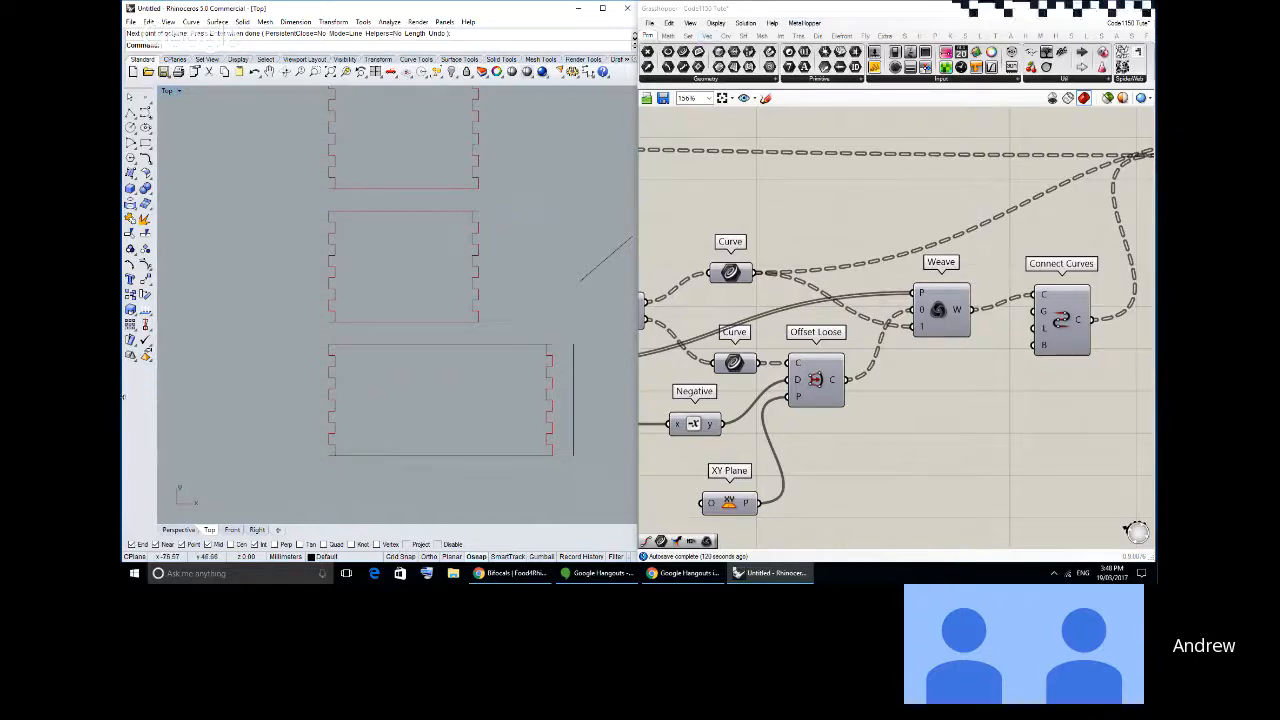
scroll(708, 309, down, 5)
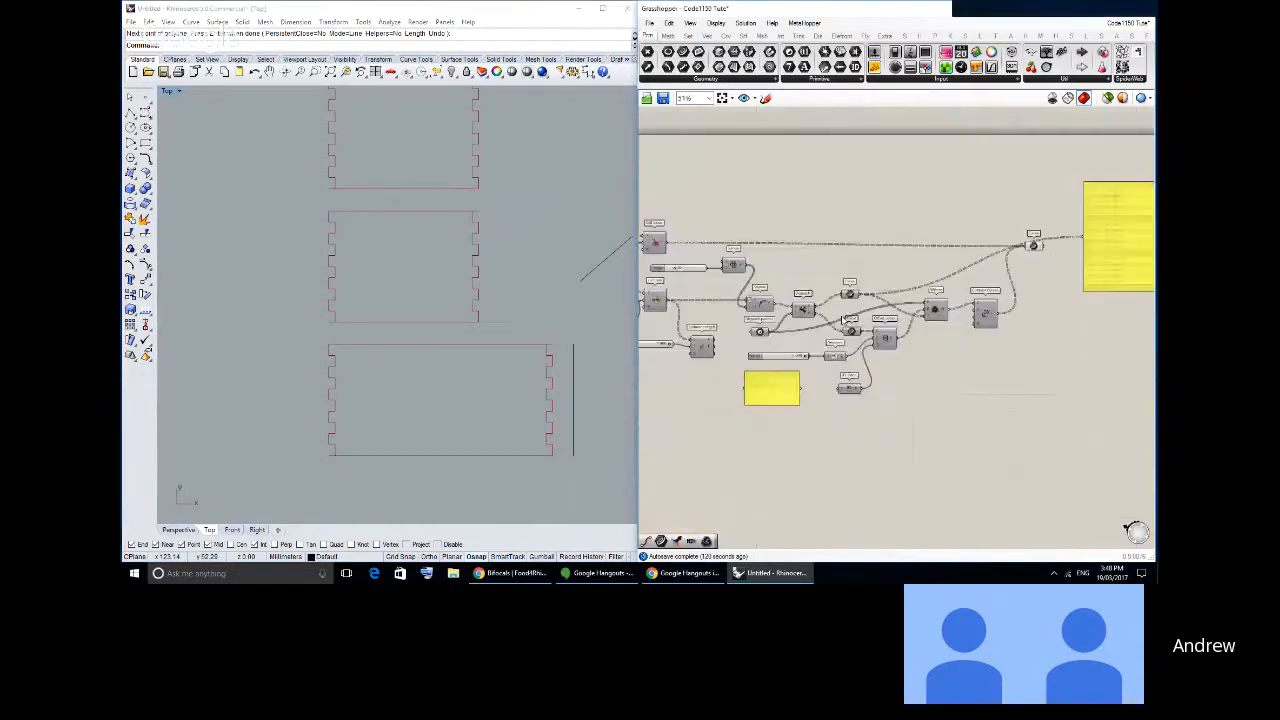
scroll(850, 300, up, 3)
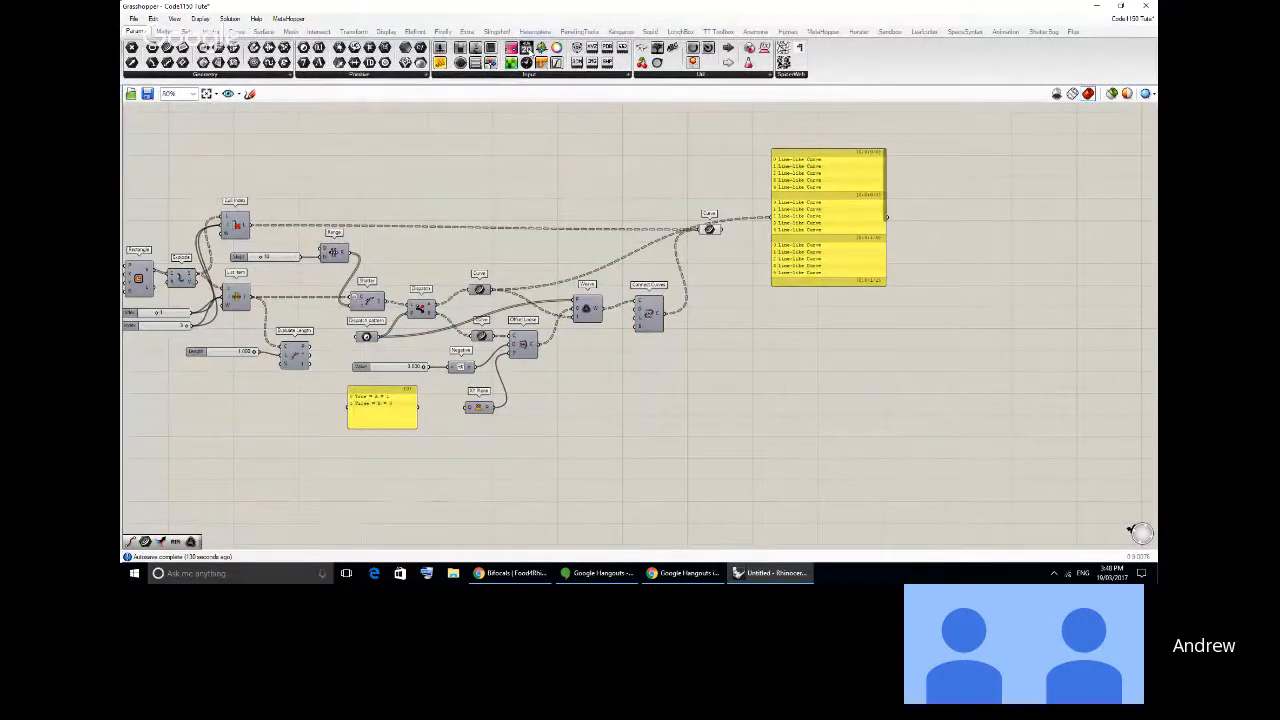
- Browse the Grasshopper component categories from Display back through Transform, Intersect, Mesh, Surface and Curve to Params
click(395, 33)
click(354, 32)
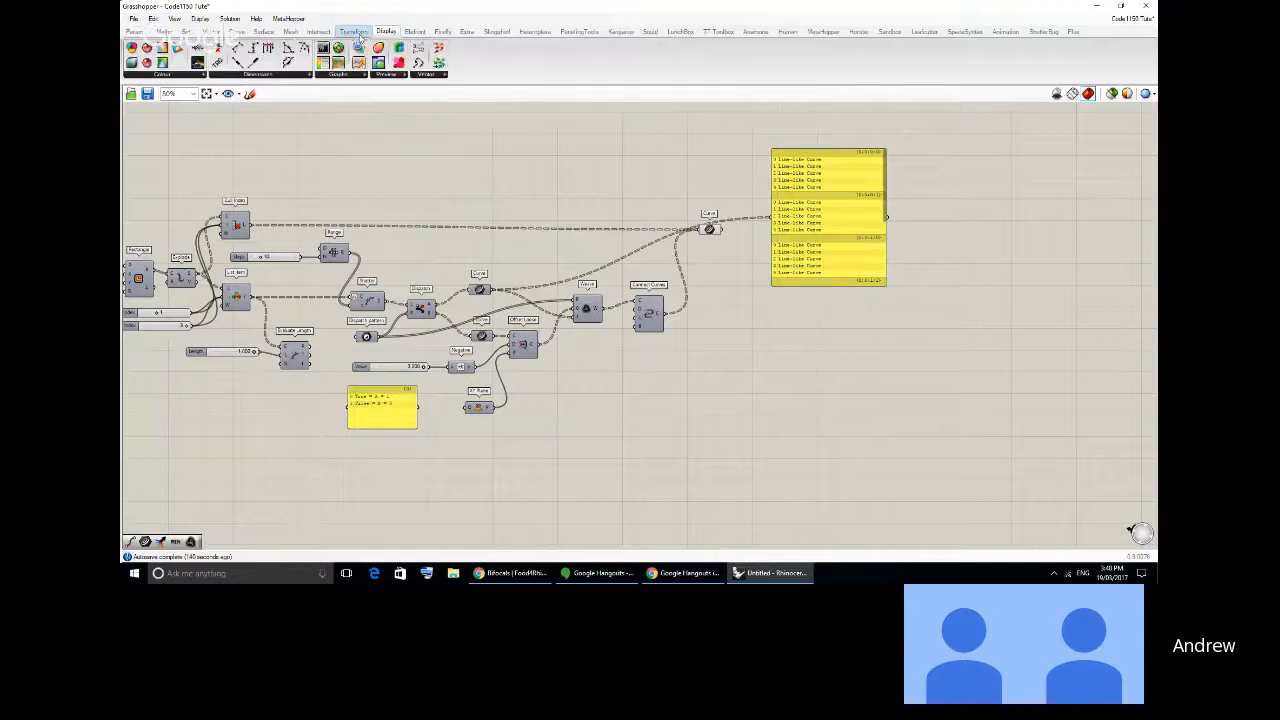
click(320, 32)
click(290, 32)
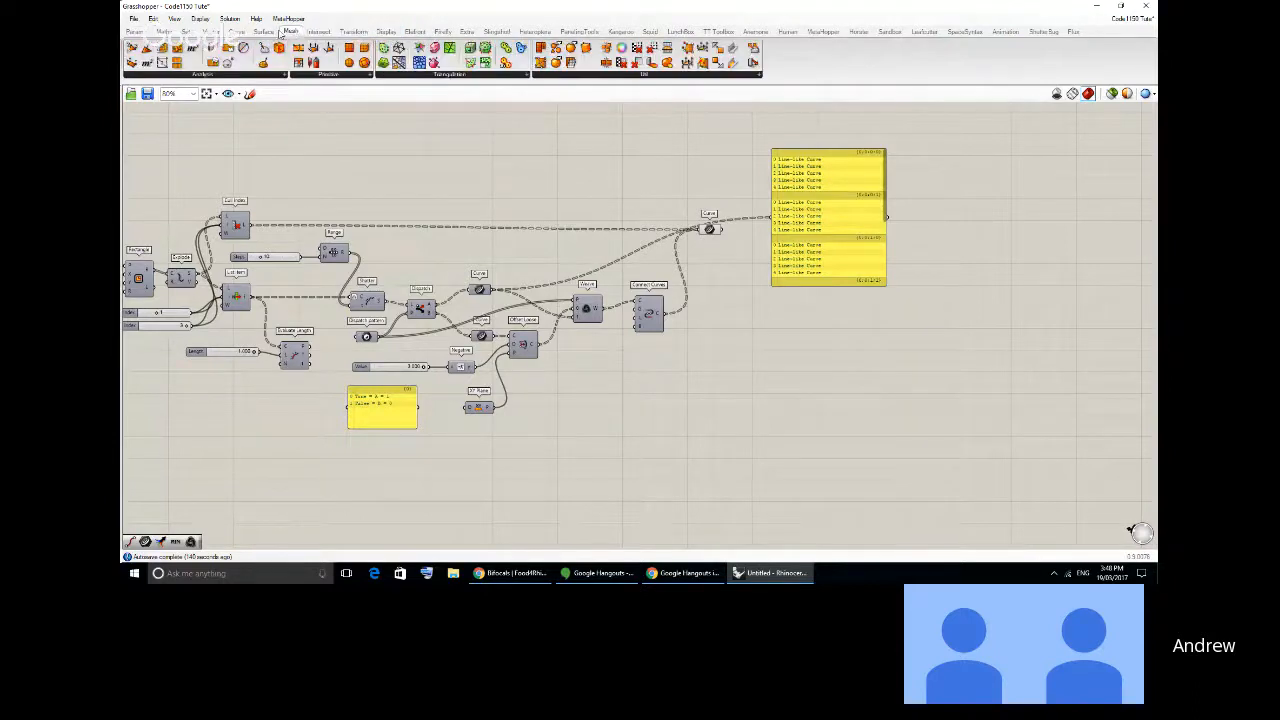
click(263, 32)
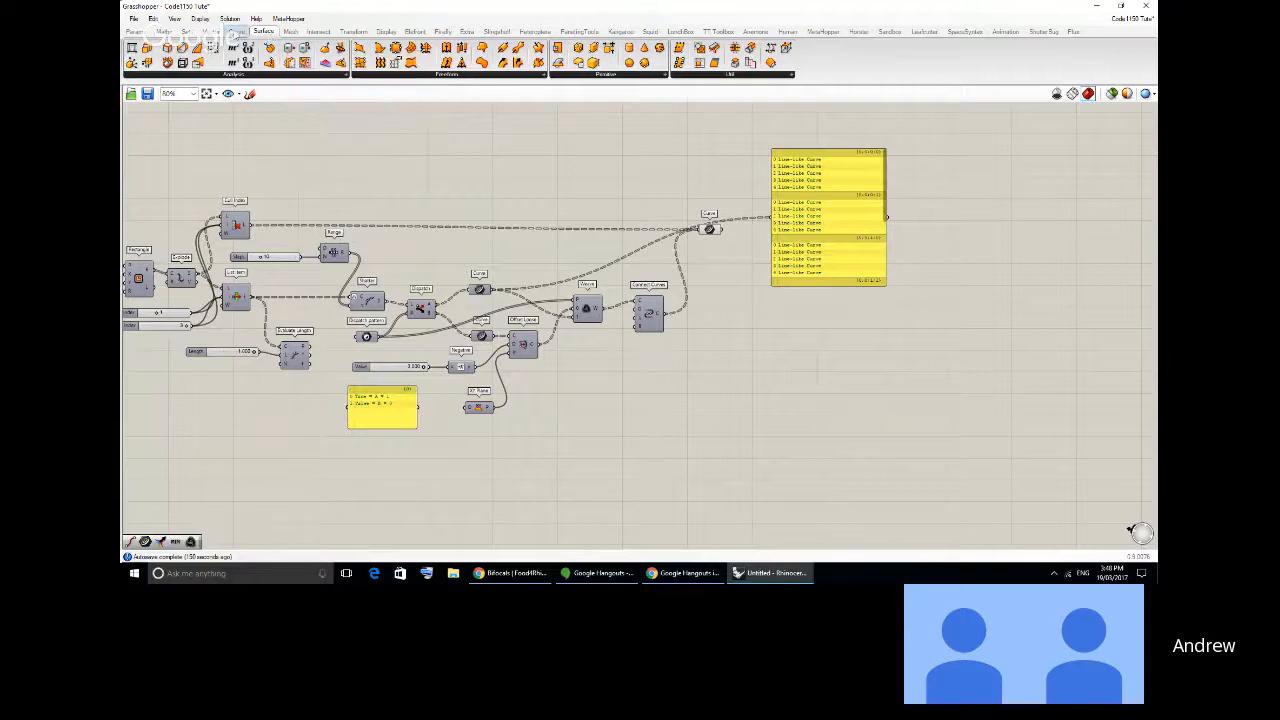
click(236, 32)
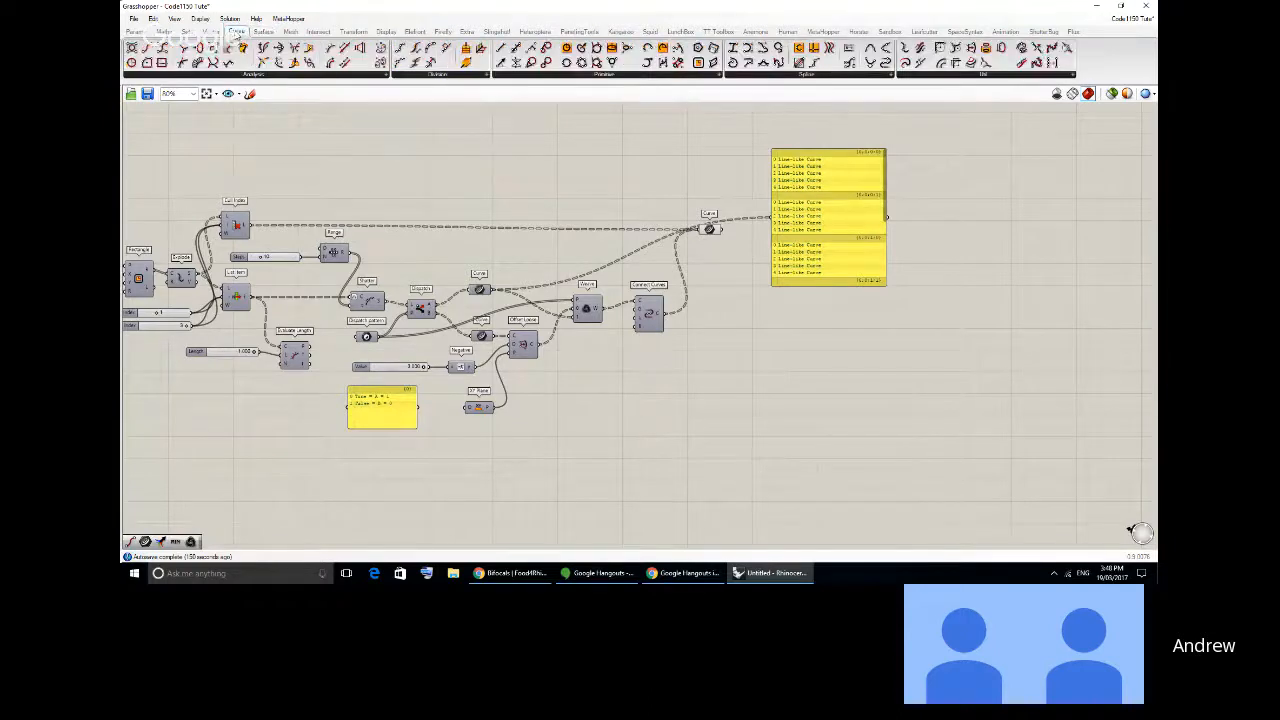
click(136, 32)
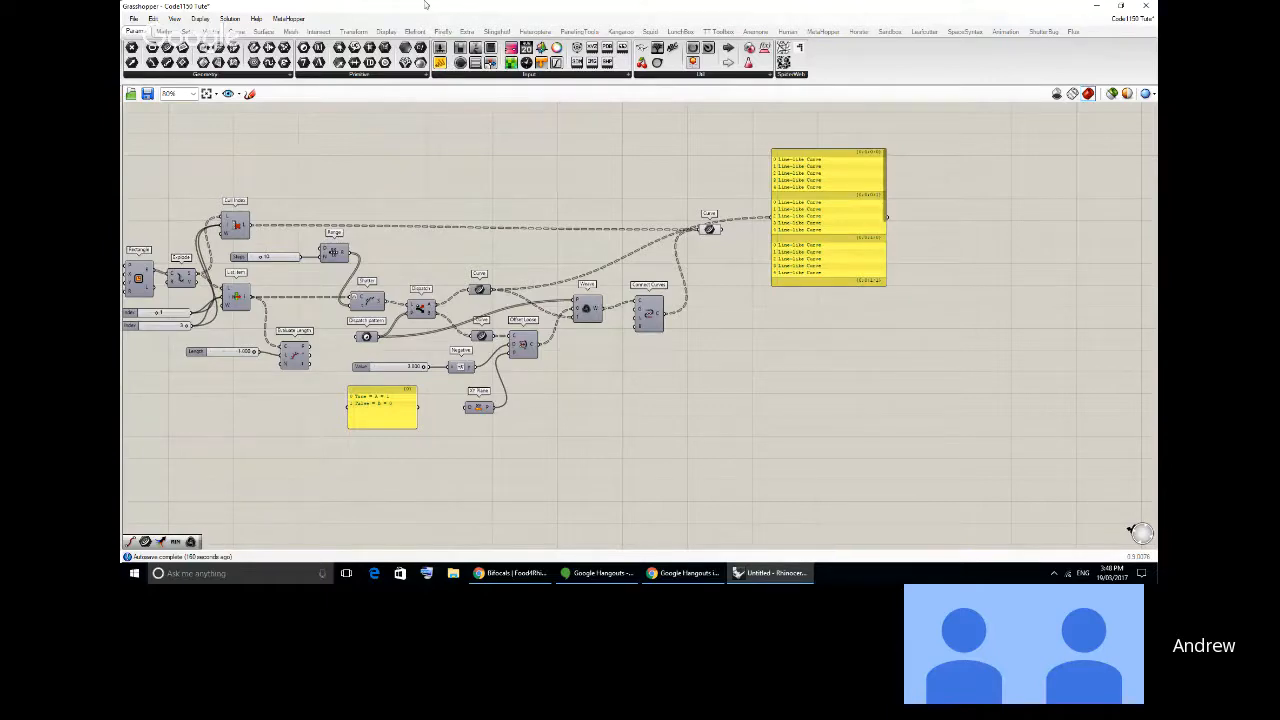
- Review the component categories from Maths and Sets through Display, including the Surface utilities, and look over the whole definition
drag(427, 5, 797, 3)
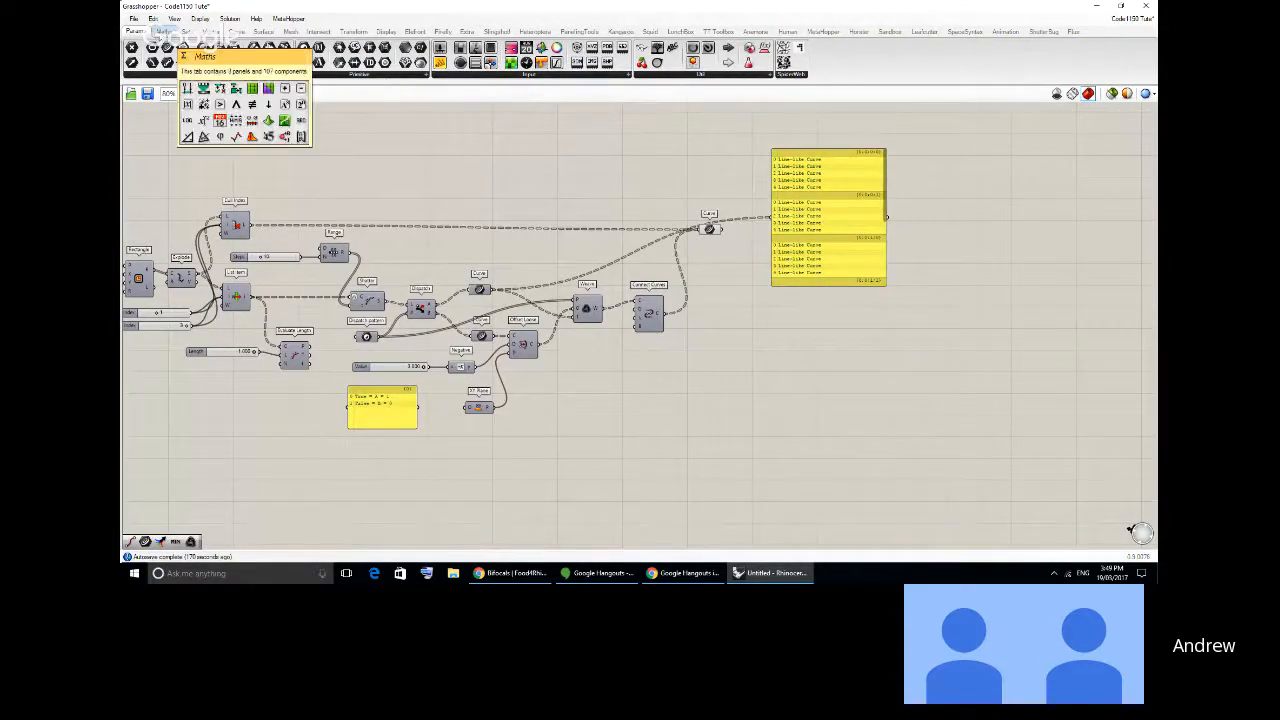
click(163, 31)
click(186, 31)
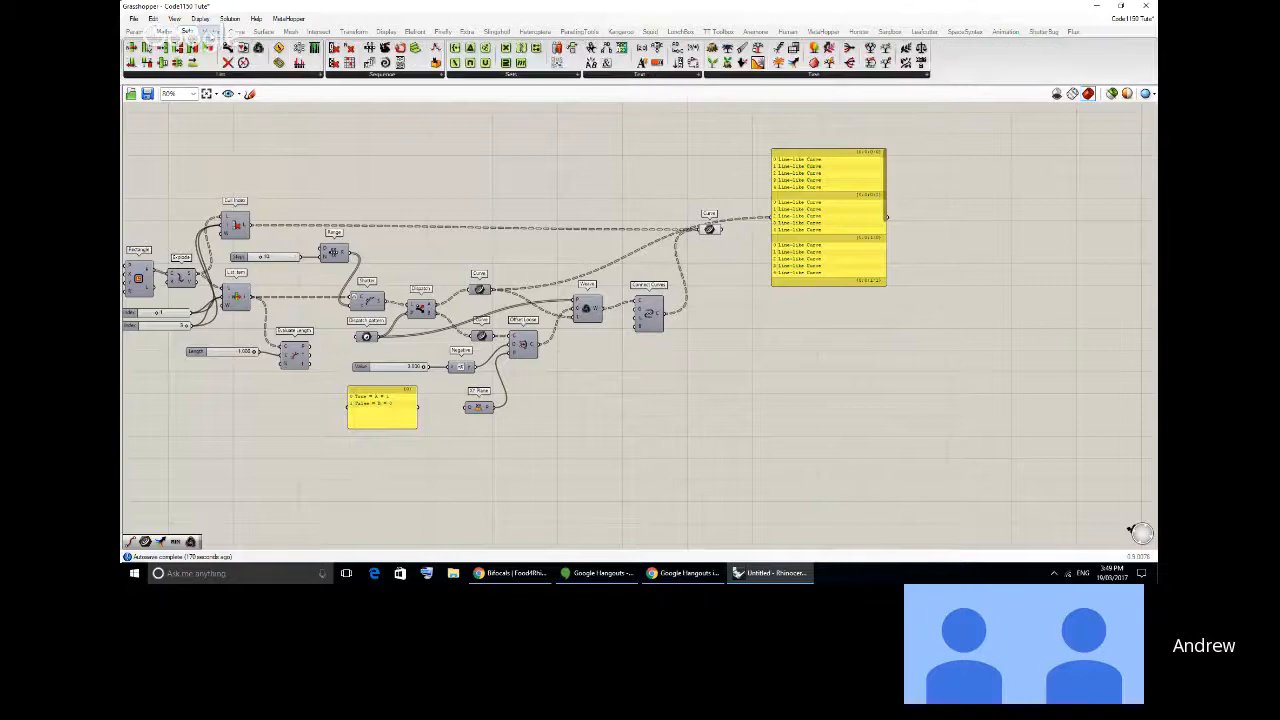
click(210, 31)
click(238, 31)
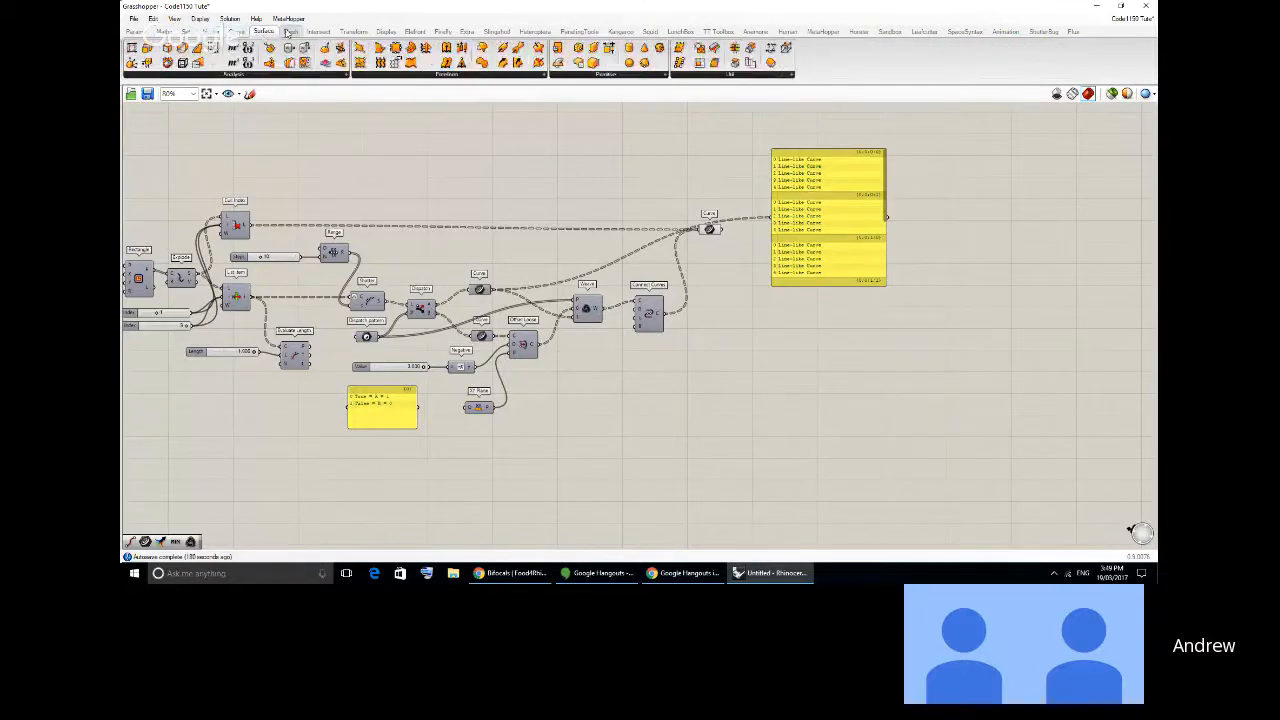
click(290, 31)
click(318, 31)
click(353, 31)
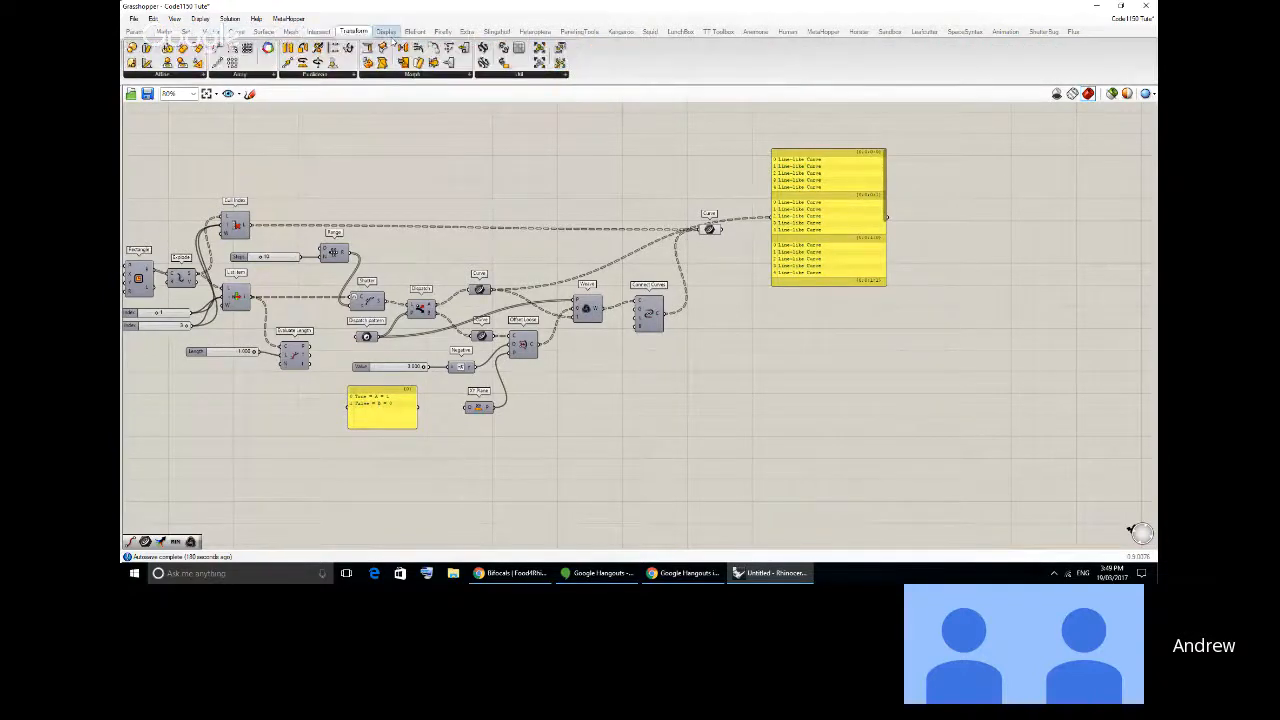
click(386, 31)
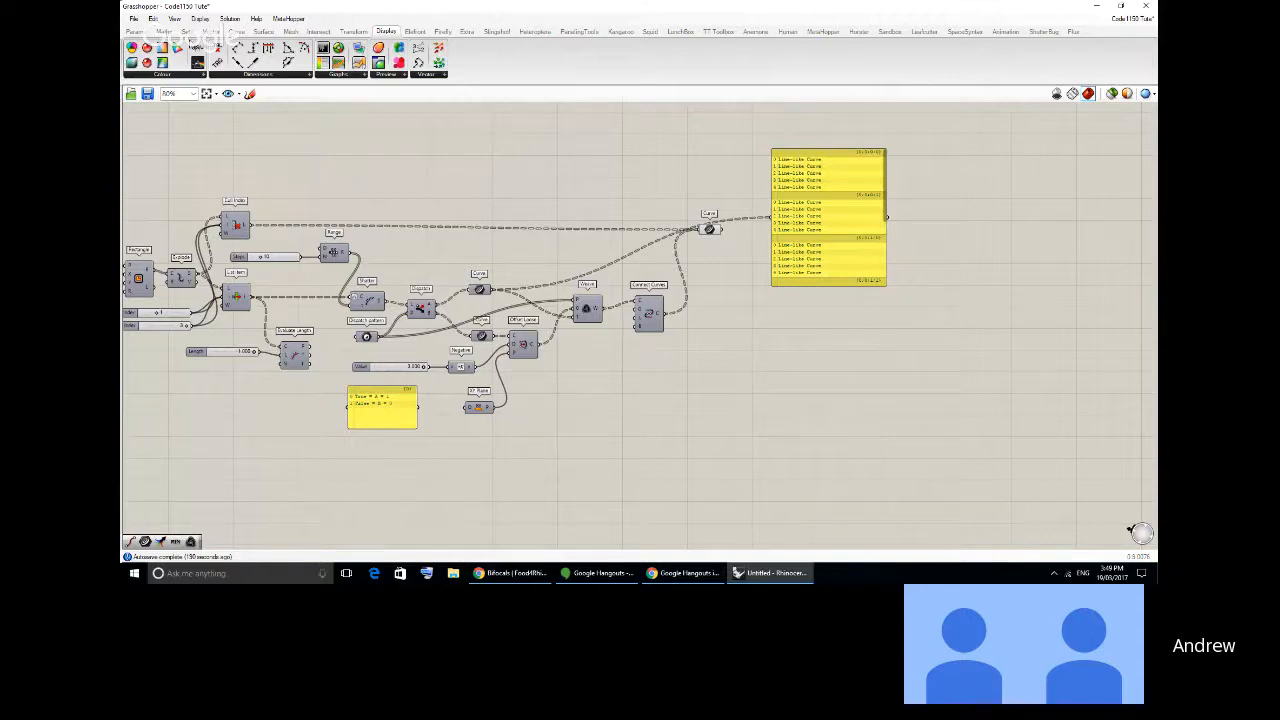
click(163, 31)
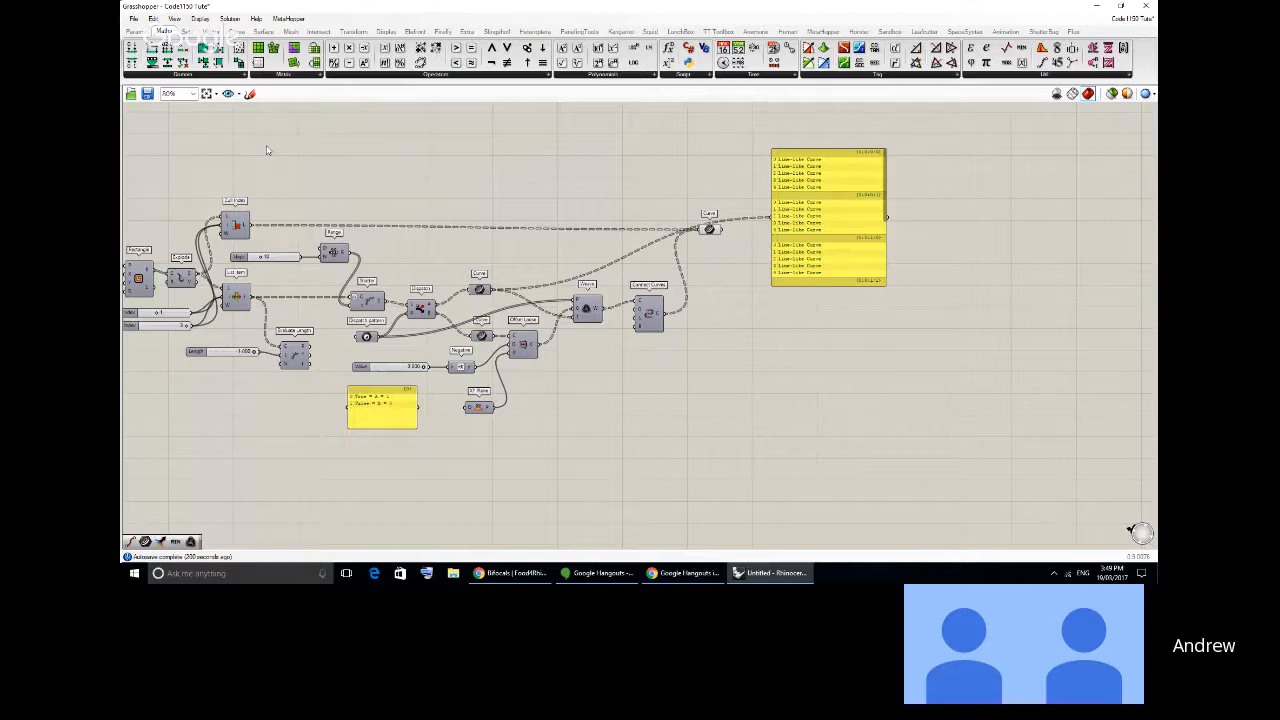
click(263, 31)
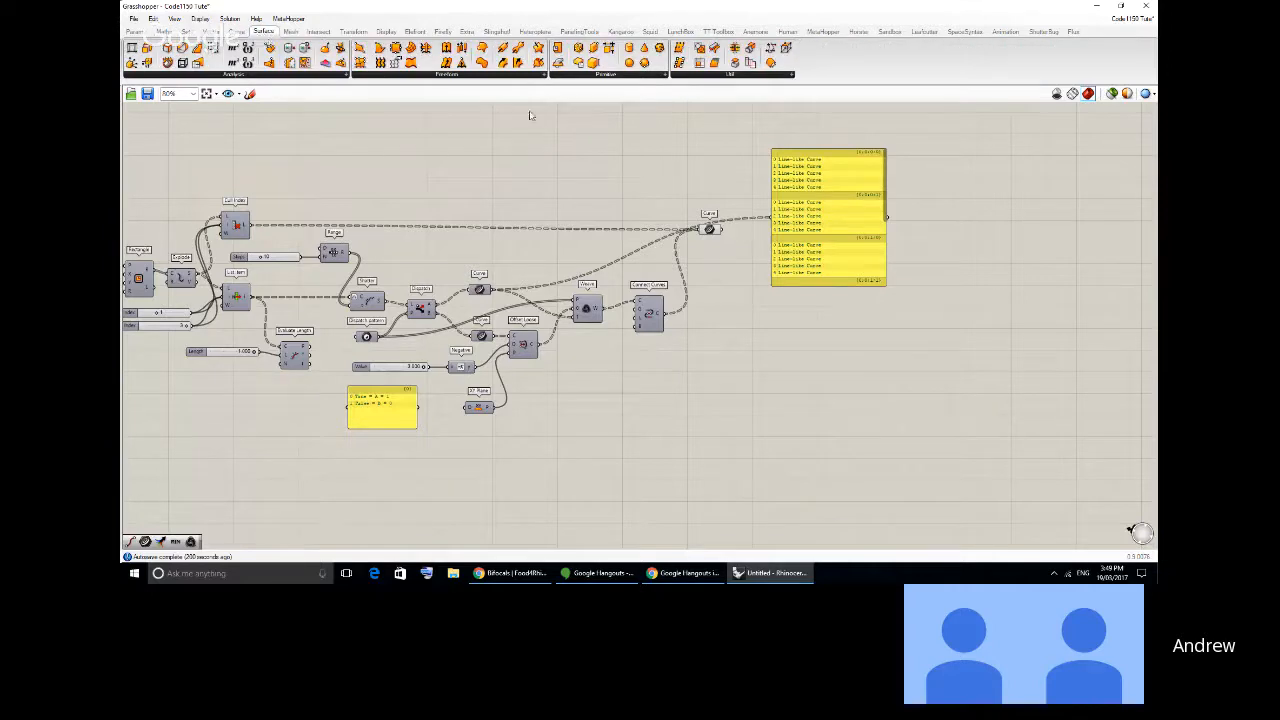
click(726, 77)
right_drag(500, 156, 519, 154)
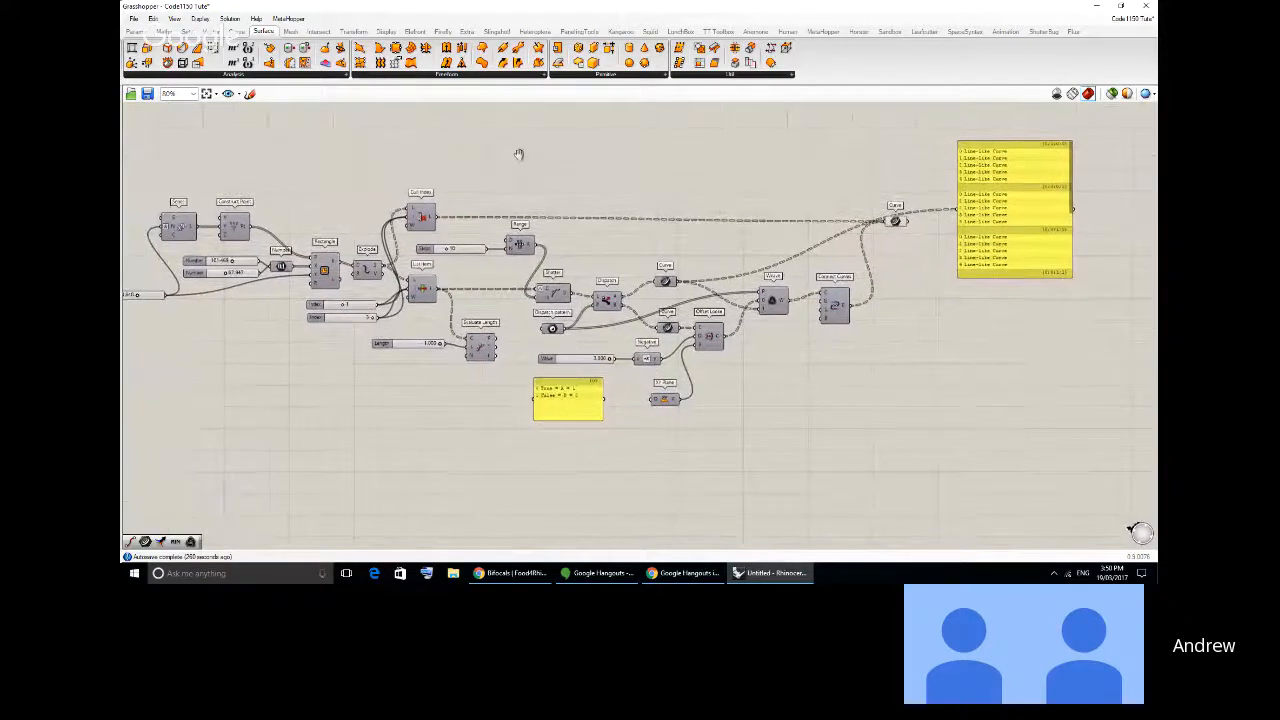
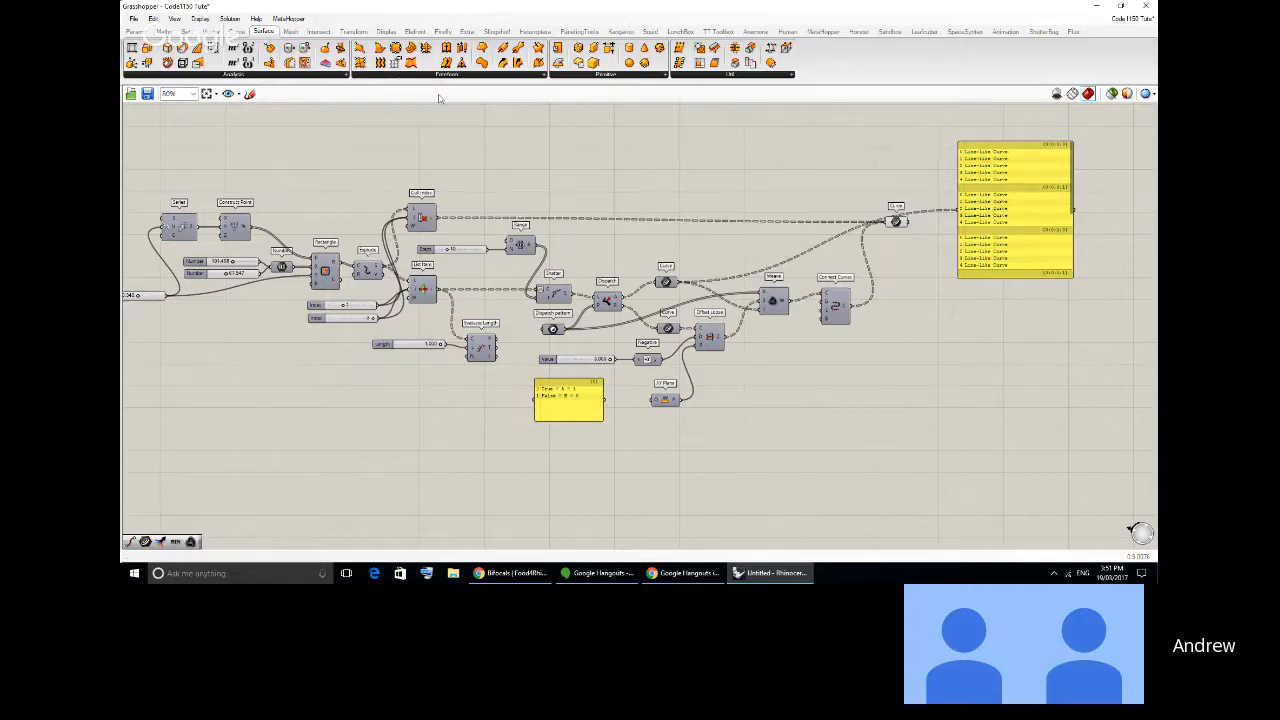
- Try out a Sphere component on the empty canvas above the Curve component, then remove it
drag(627, 64, 661, 188)
scroll(655, 180, up, 5)
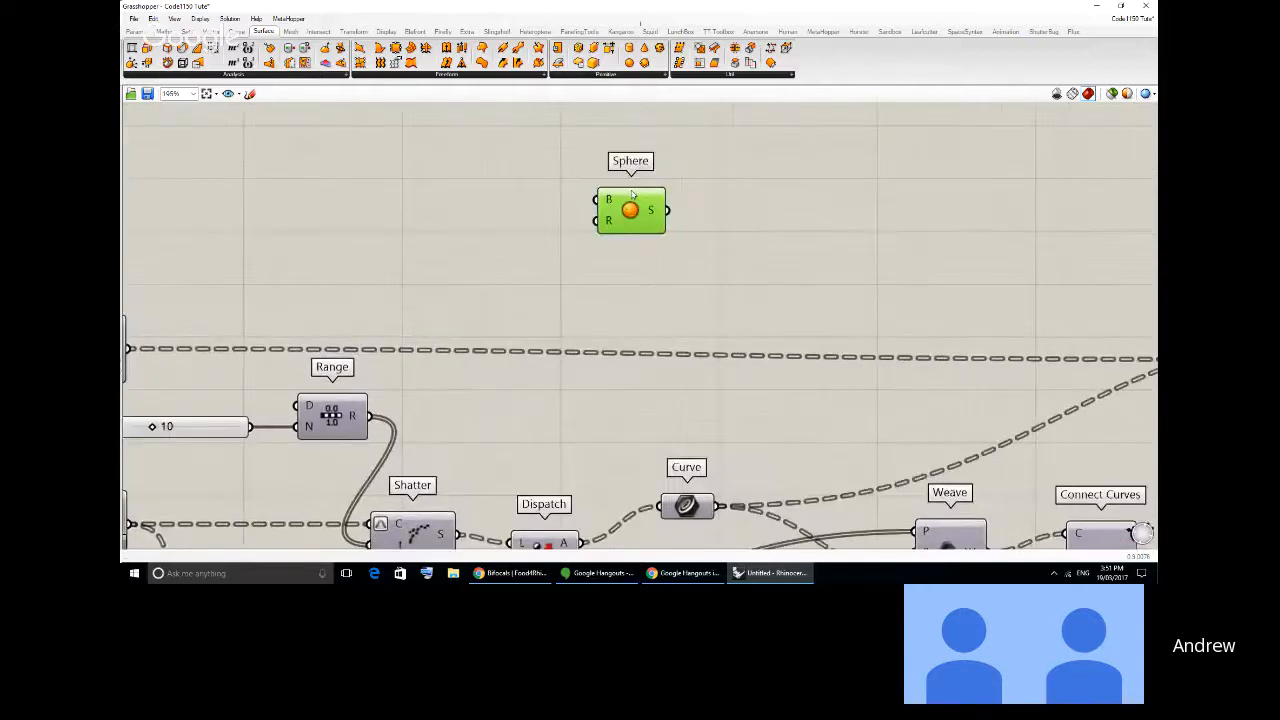
drag(627, 232, 622, 238)
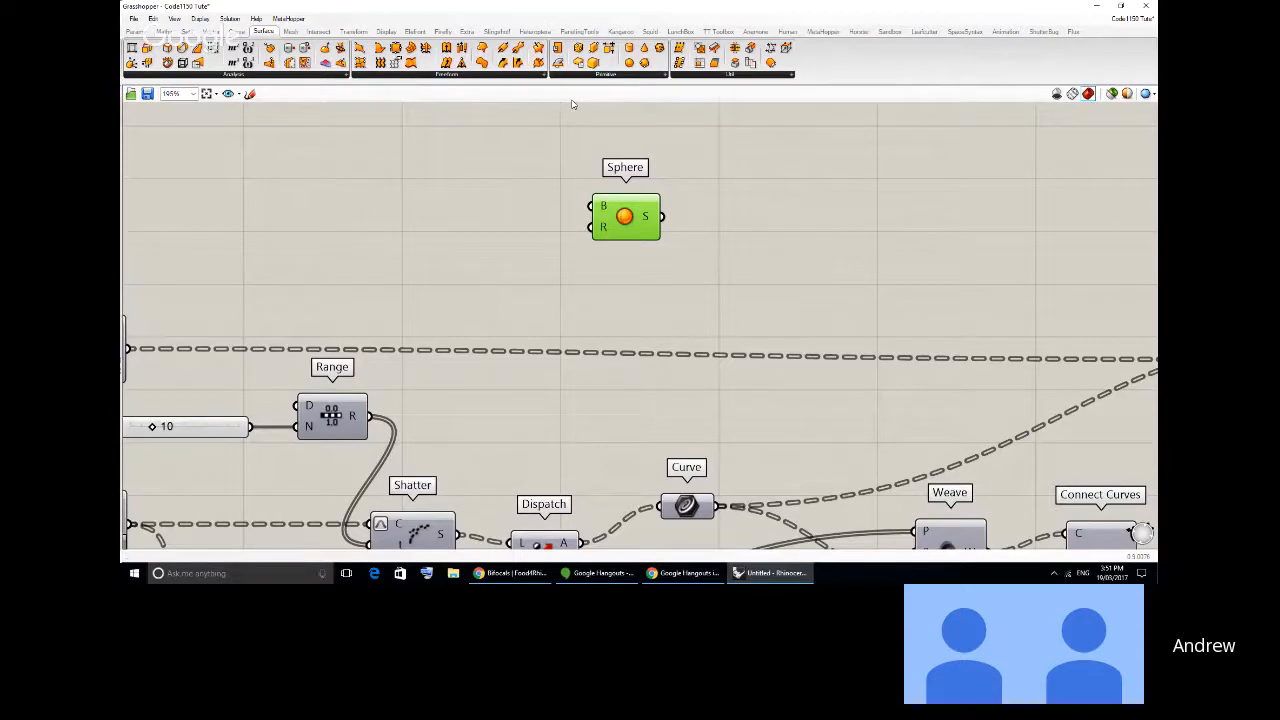
key(Delete)
- Place a Loft component from the Surface Freeform group on the empty canvas above the Range and Dispatch components
click(510, 76)
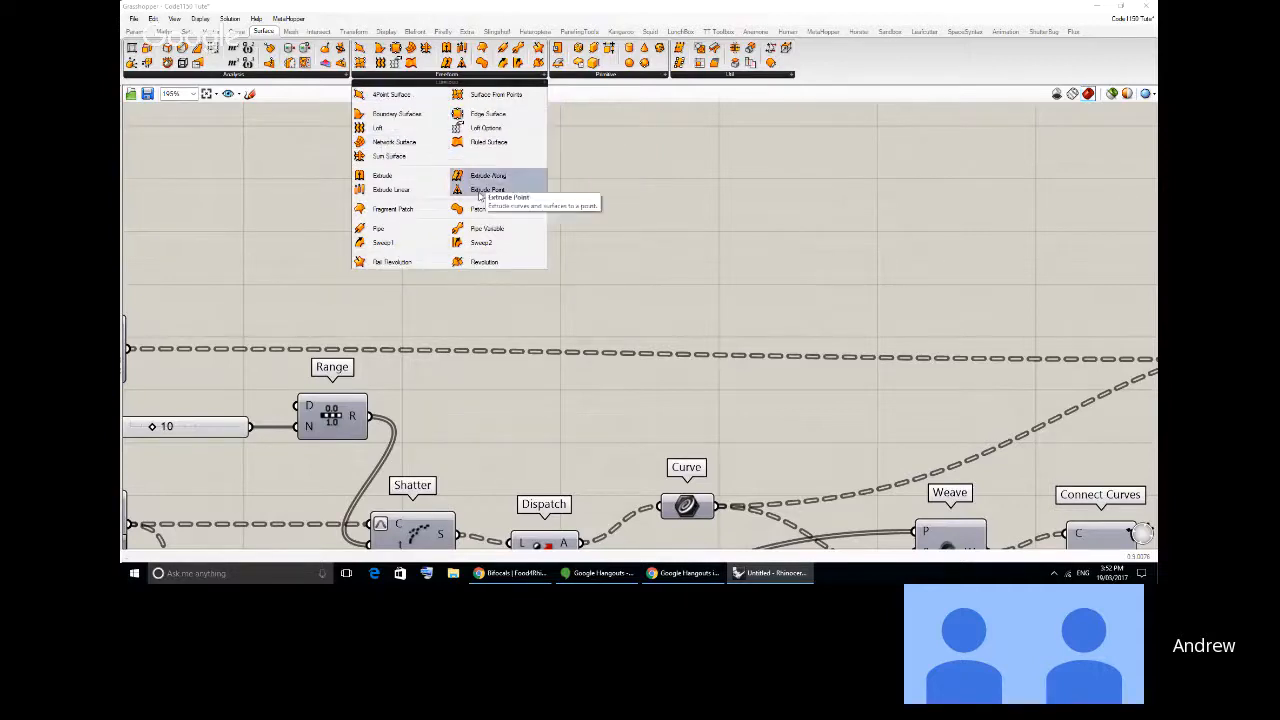
click(384, 128)
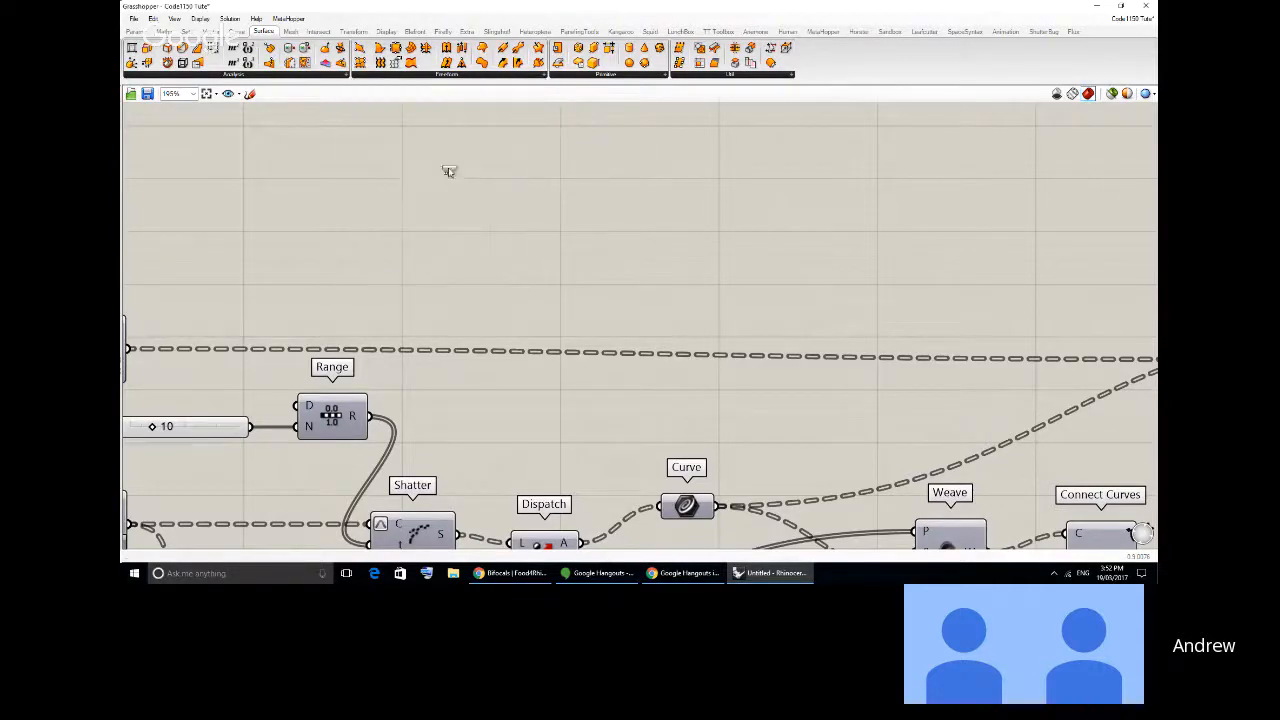
click(520, 200)
drag(520, 200, 557, 220)
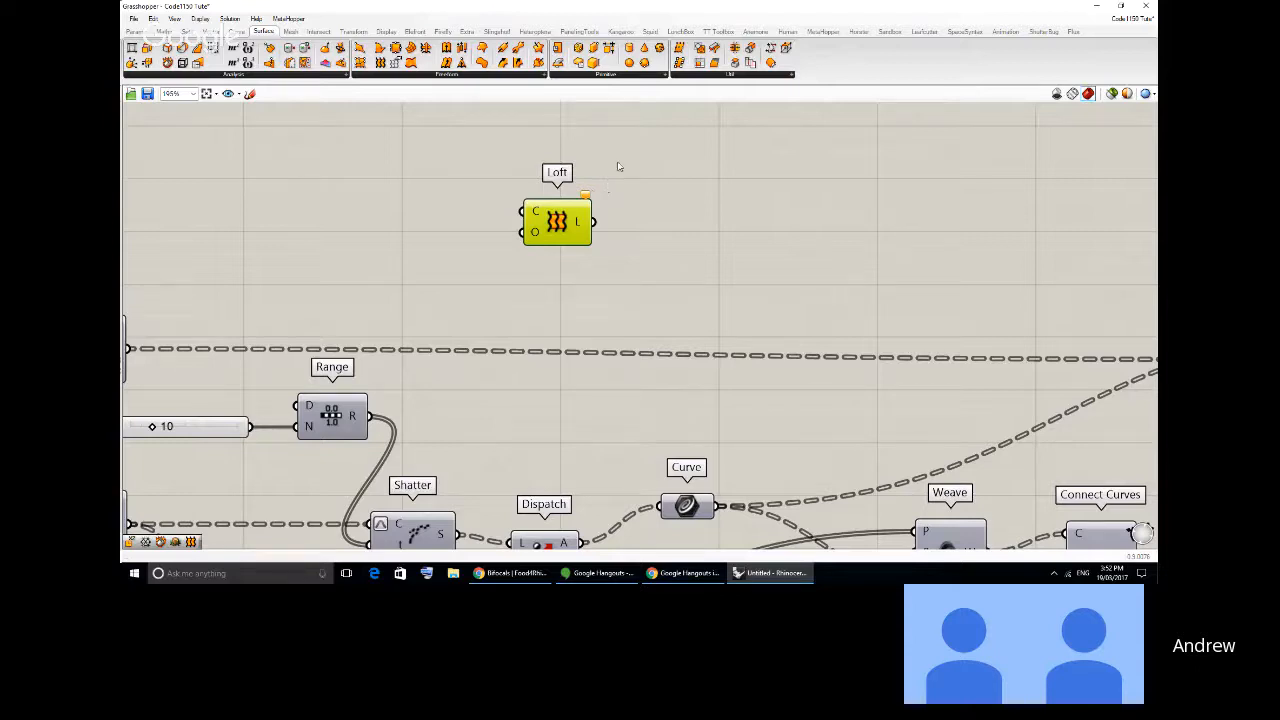
drag(557, 222, 575, 226)
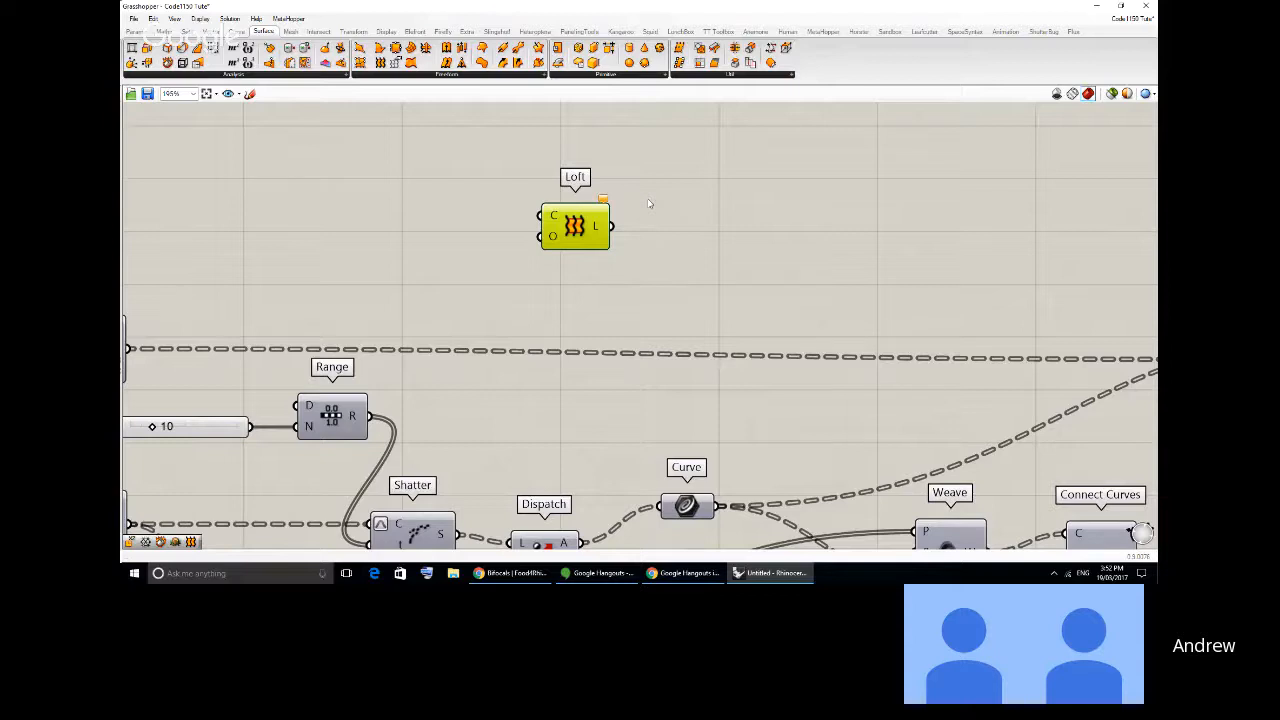
drag(578, 222, 576, 236)
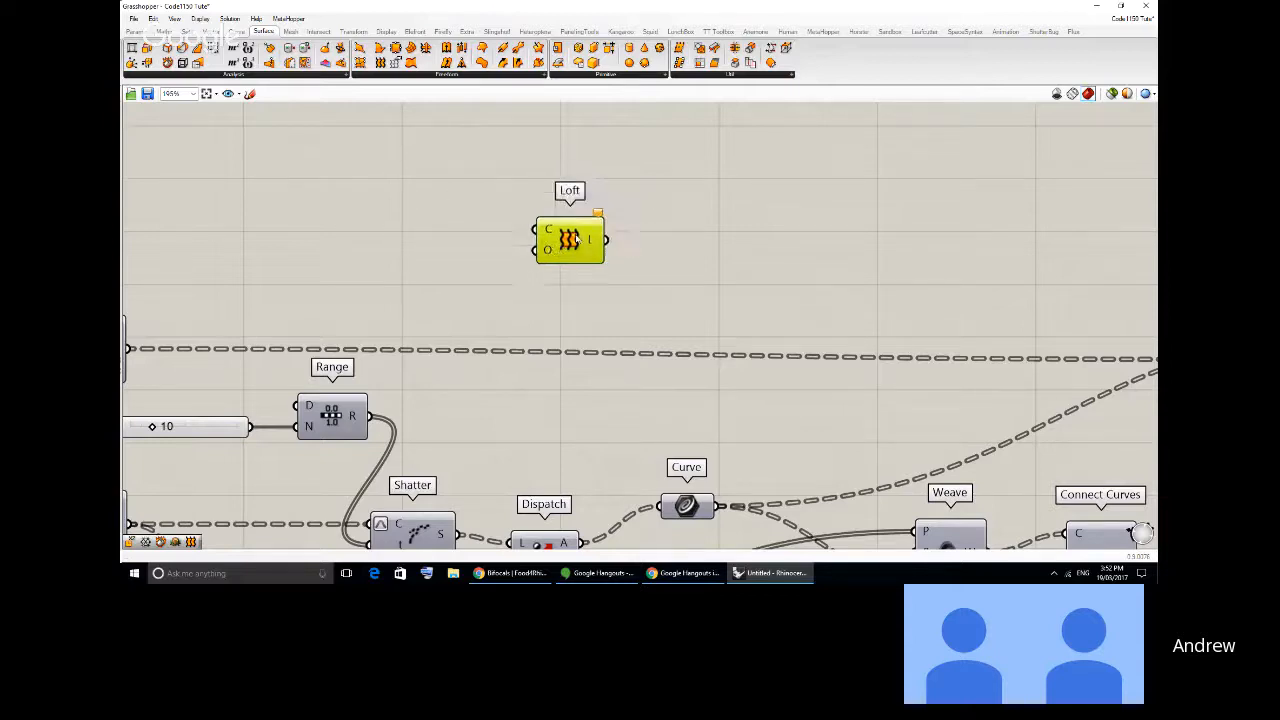
- Arrange the Grasshopper window beside the Rhino viewport and delete the Loft component from the canvas
drag(476, 5, 1157, 210)
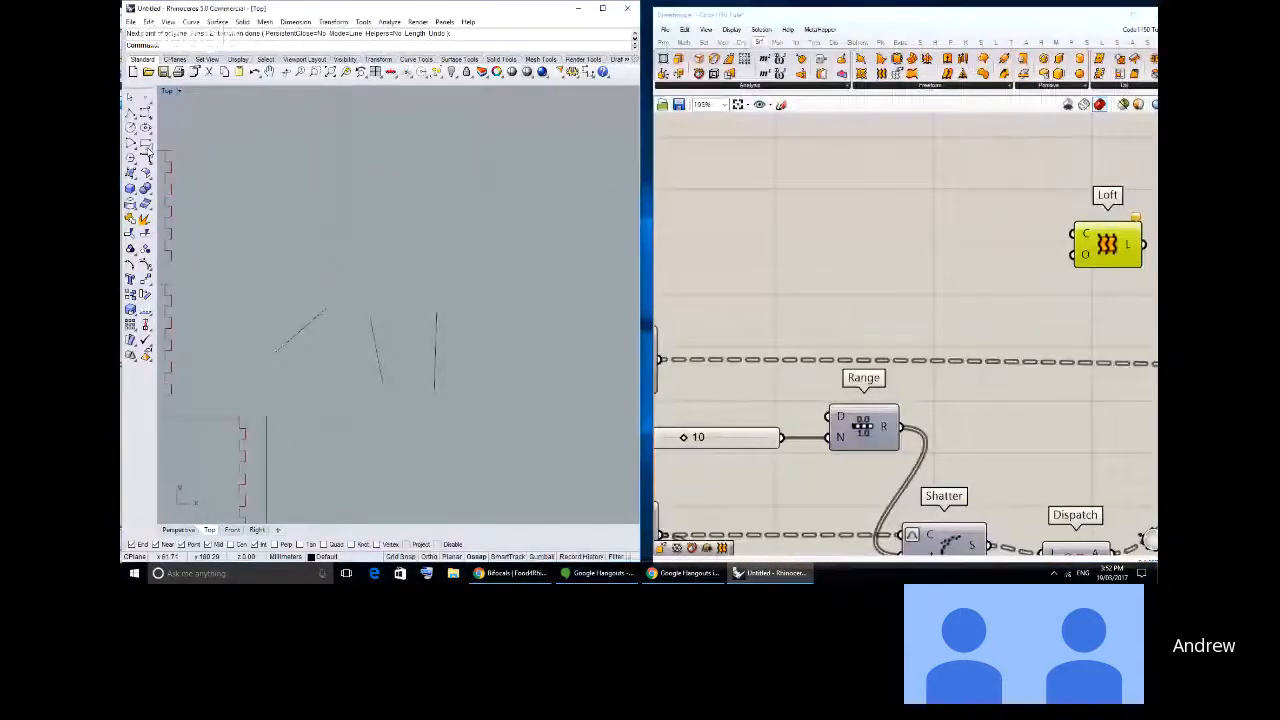
right_drag(1074, 180, 930, 199)
drag(995, 265, 1002, 270)
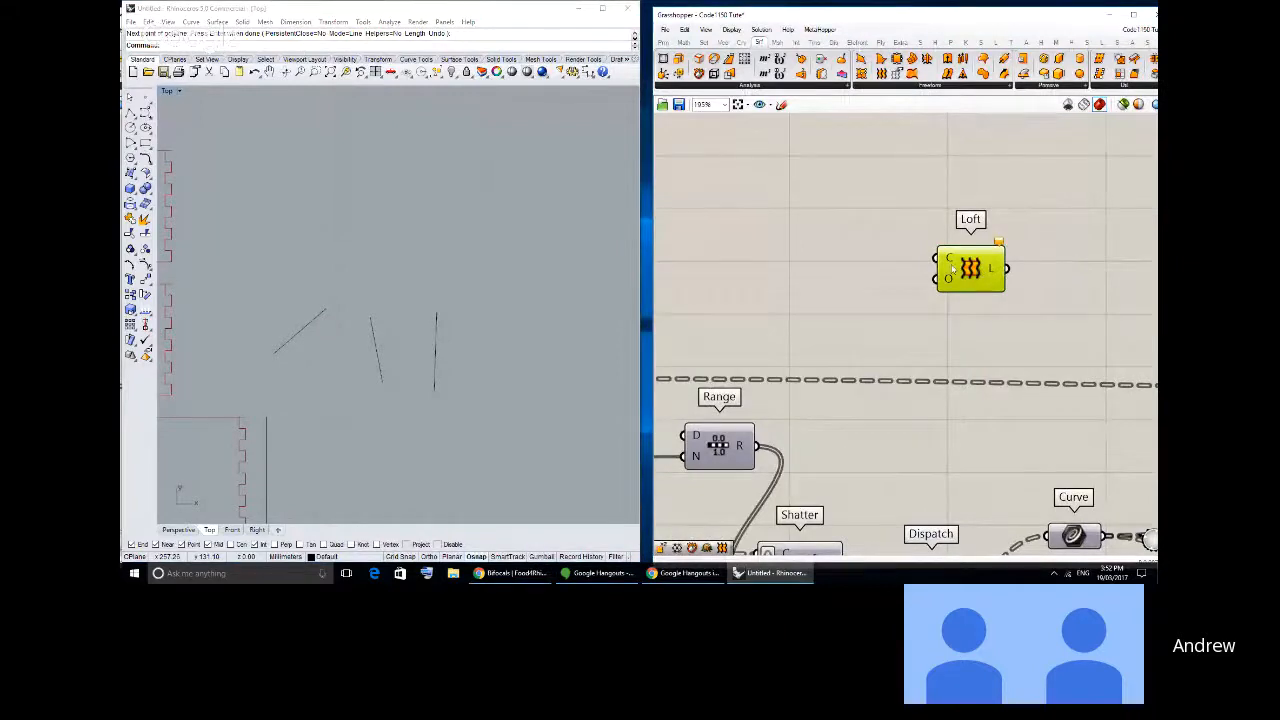
key(Delete)
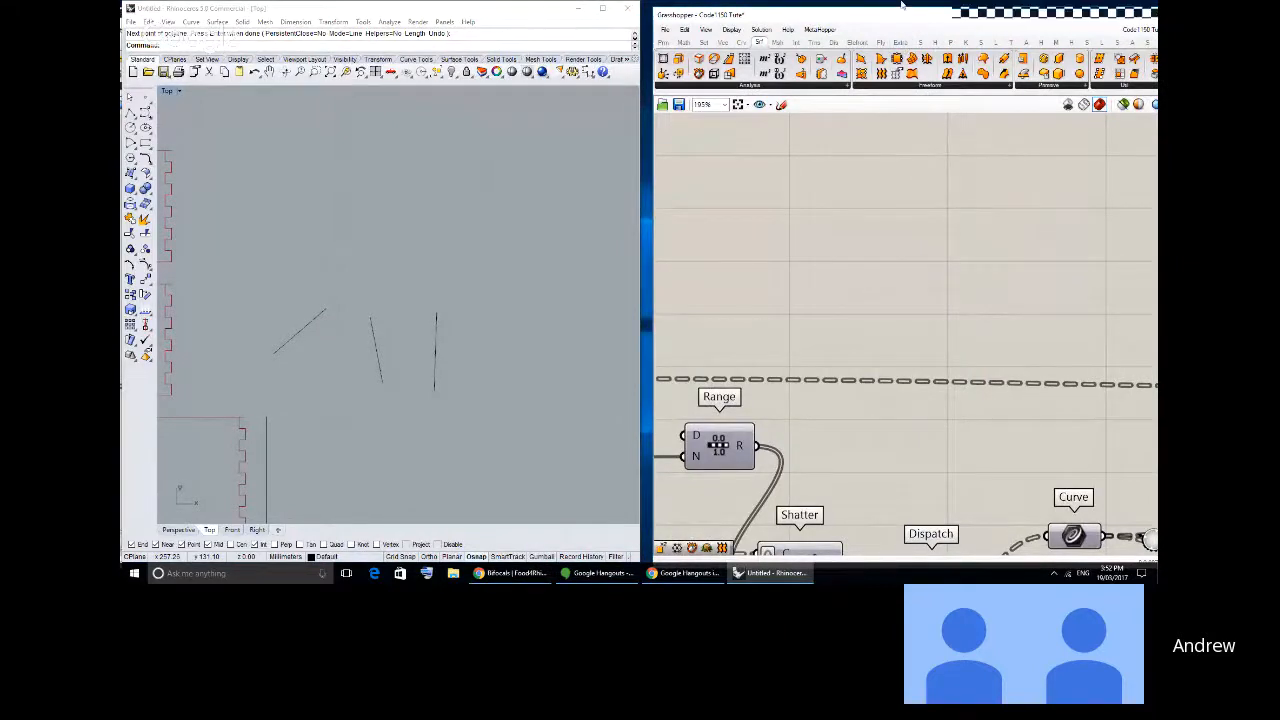
drag(896, 16, 891, 13)
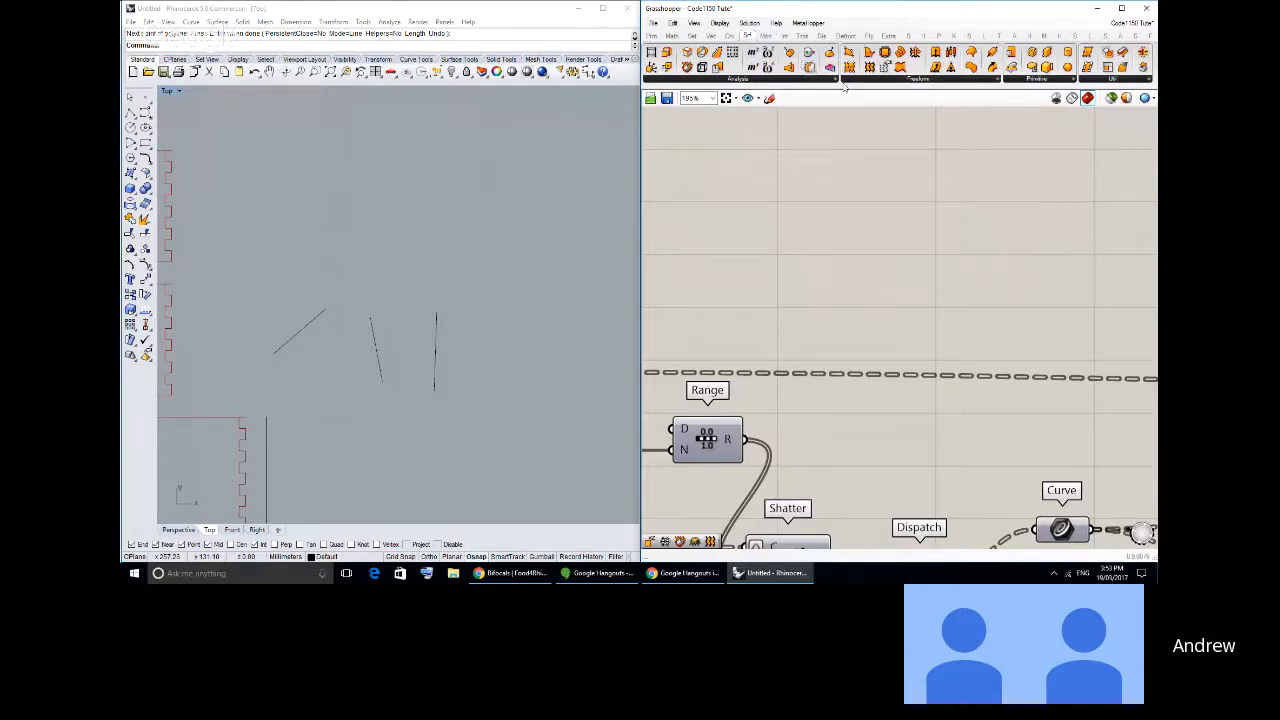
- Try out a Substrate component from the Mesh Triangulation group on the canvas above the Range component, then remove it
click(766, 35)
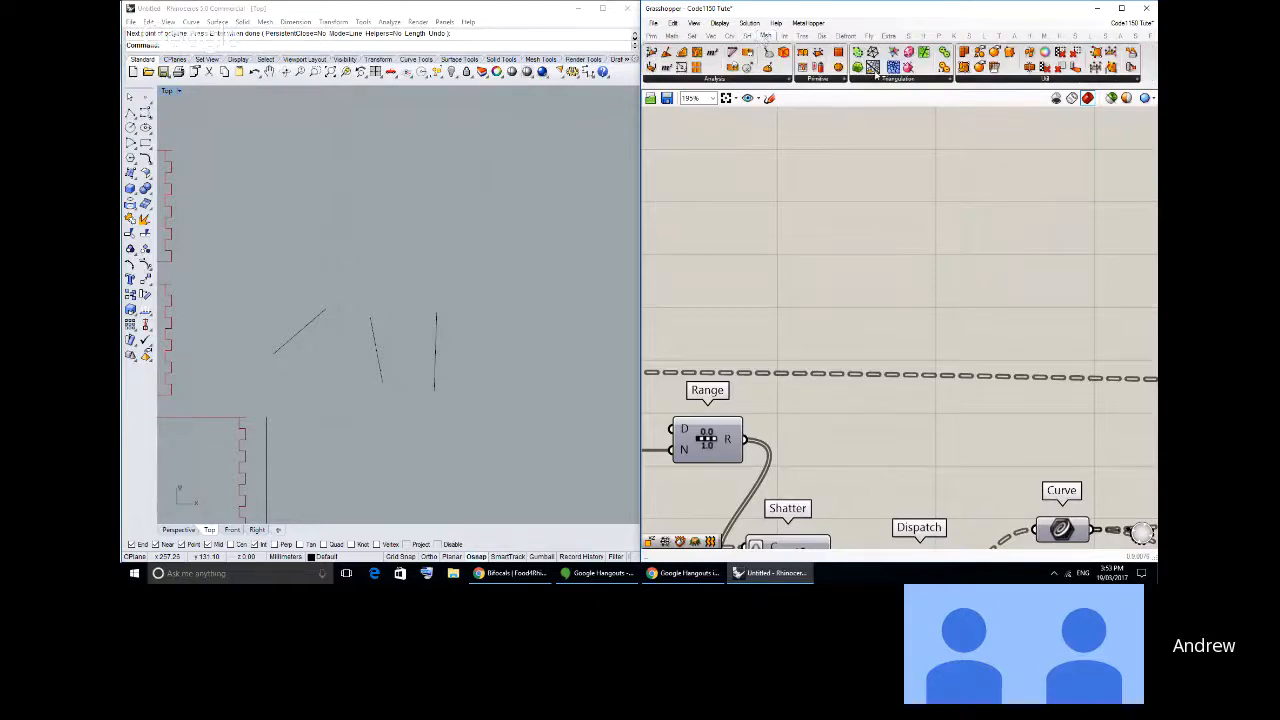
drag(874, 72, 829, 220)
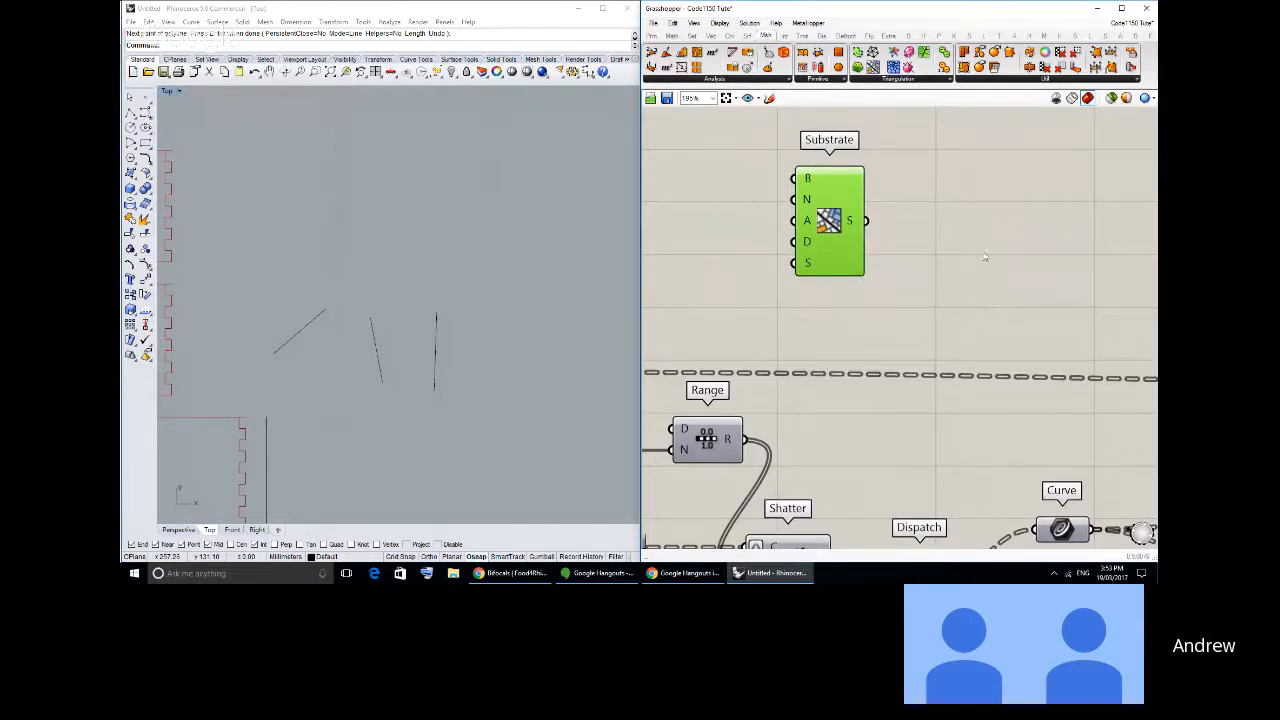
drag(813, 232, 819, 228)
key(Delete)
- Look over the definition around Cull Index, List Item and Shatter, and compare the Curve and Surface component categories
right_drag(820, 229, 997, 195)
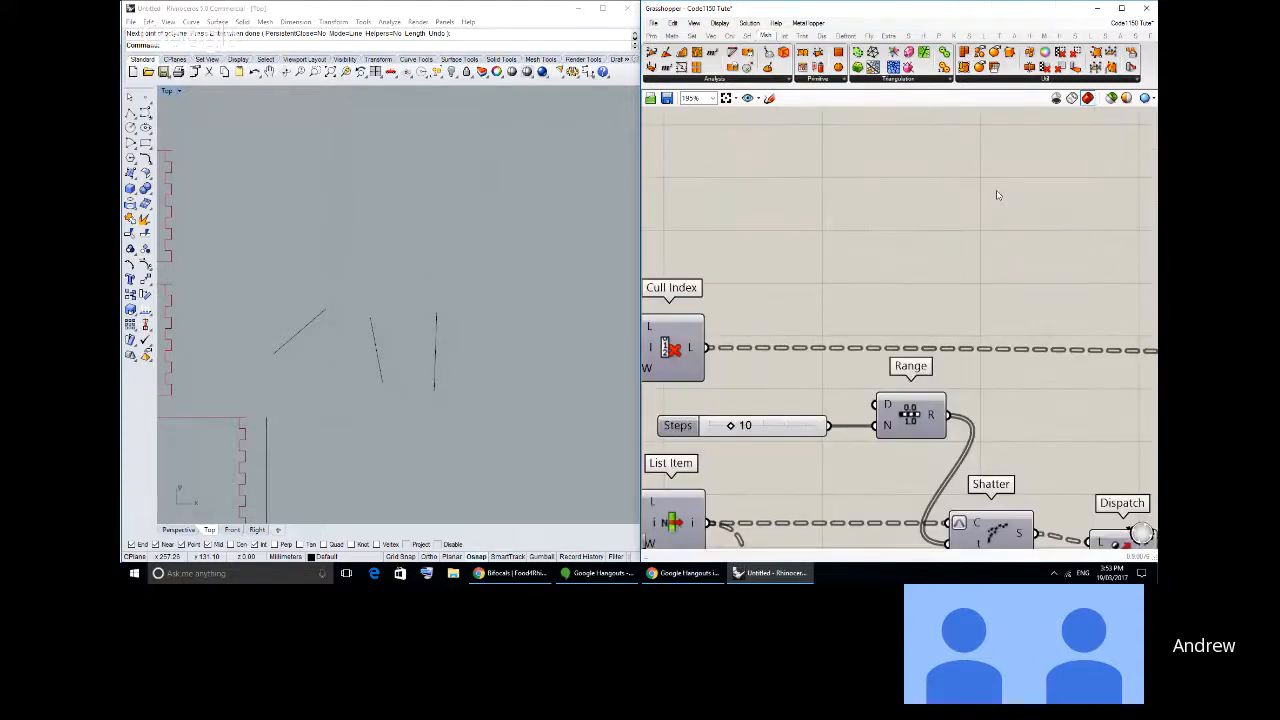
scroll(1000, 195, down, 2)
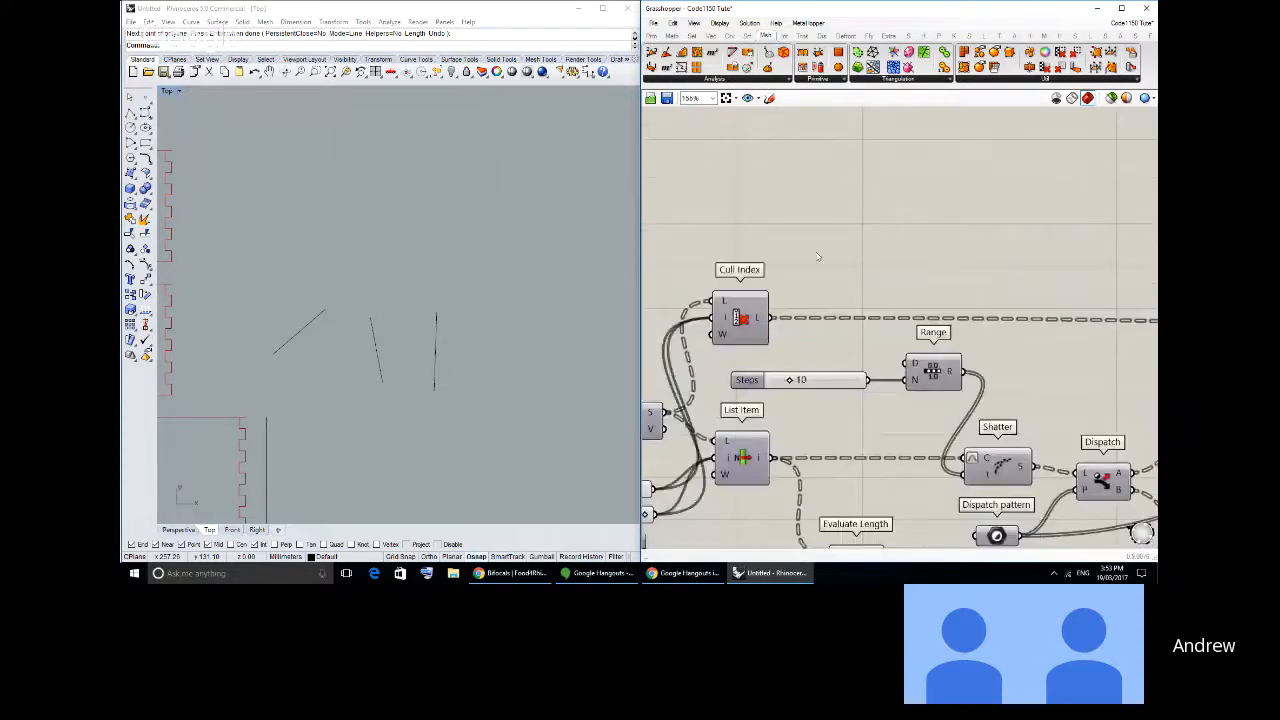
right_drag(820, 257, 879, 231)
scroll(879, 231, down, 3)
scroll(900, 243, up, 2)
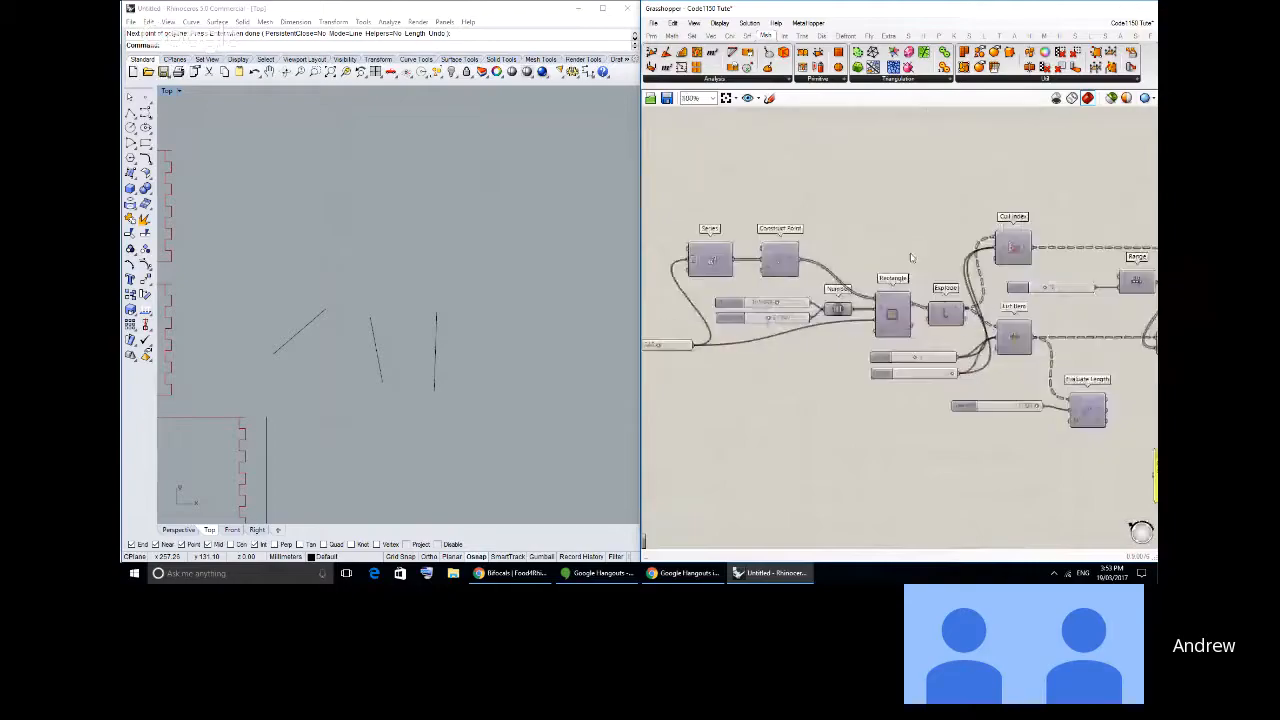
scroll(900, 243, down, 1)
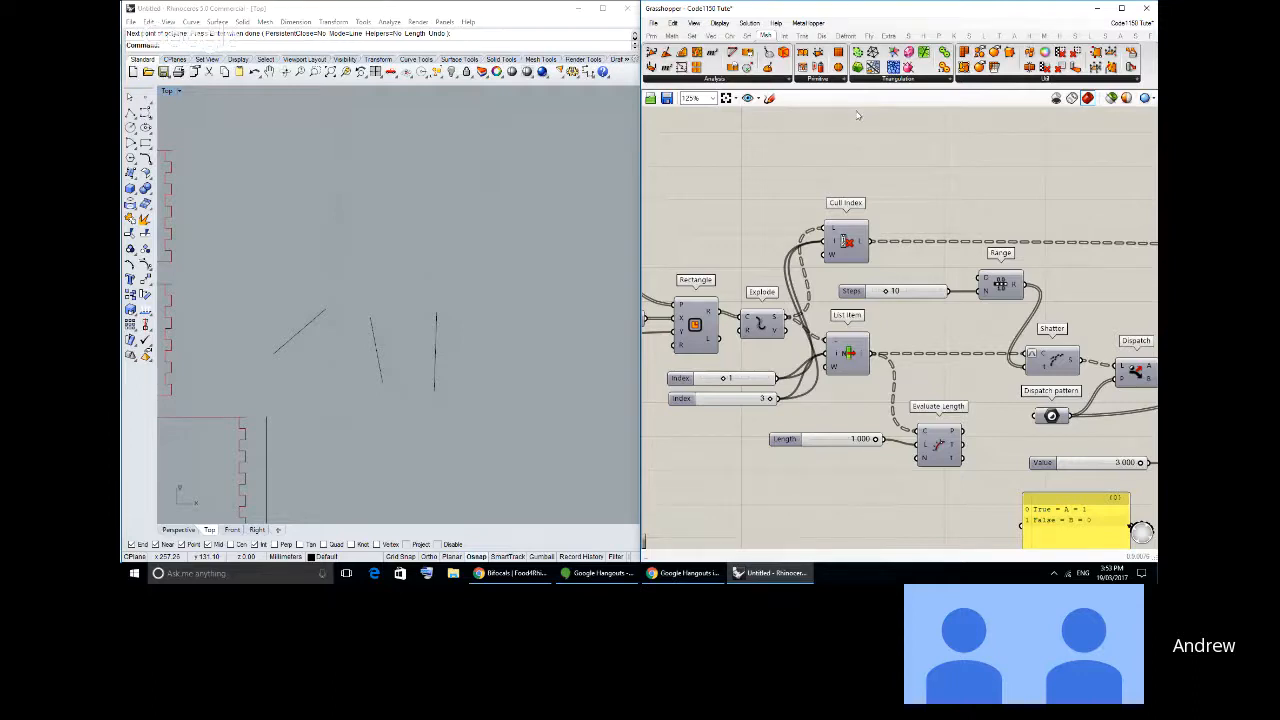
click(730, 36)
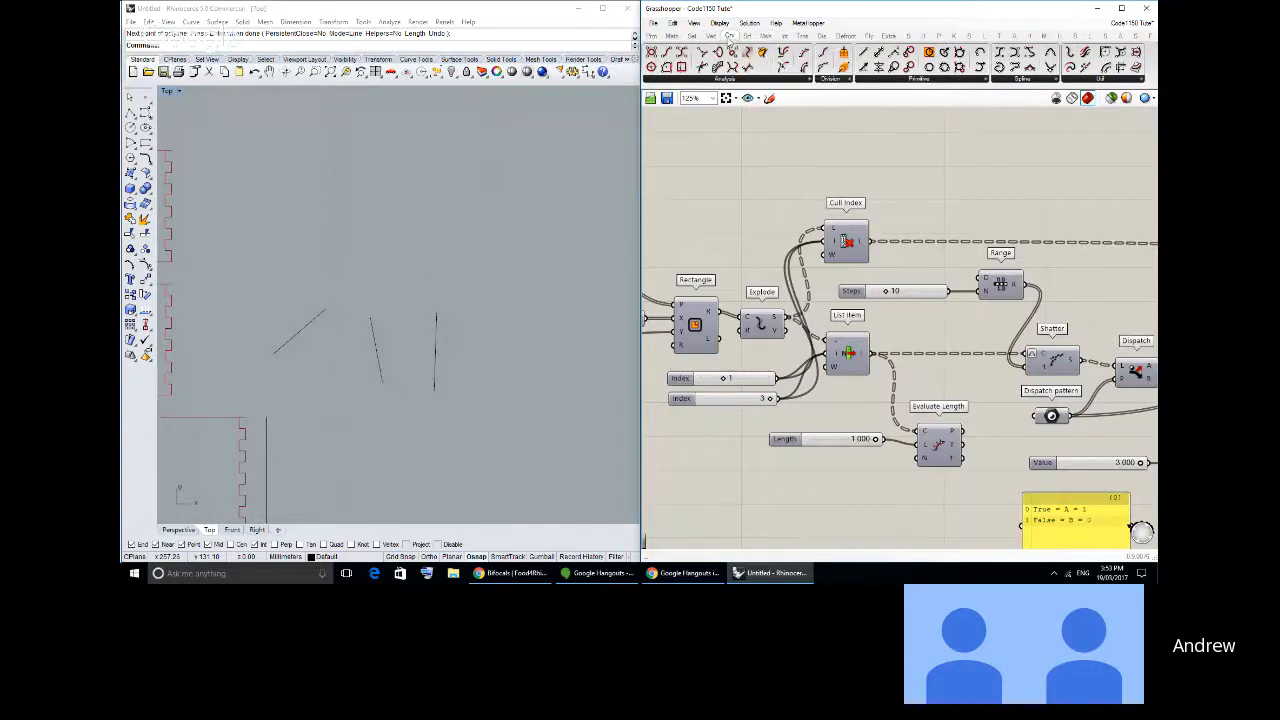
click(744, 36)
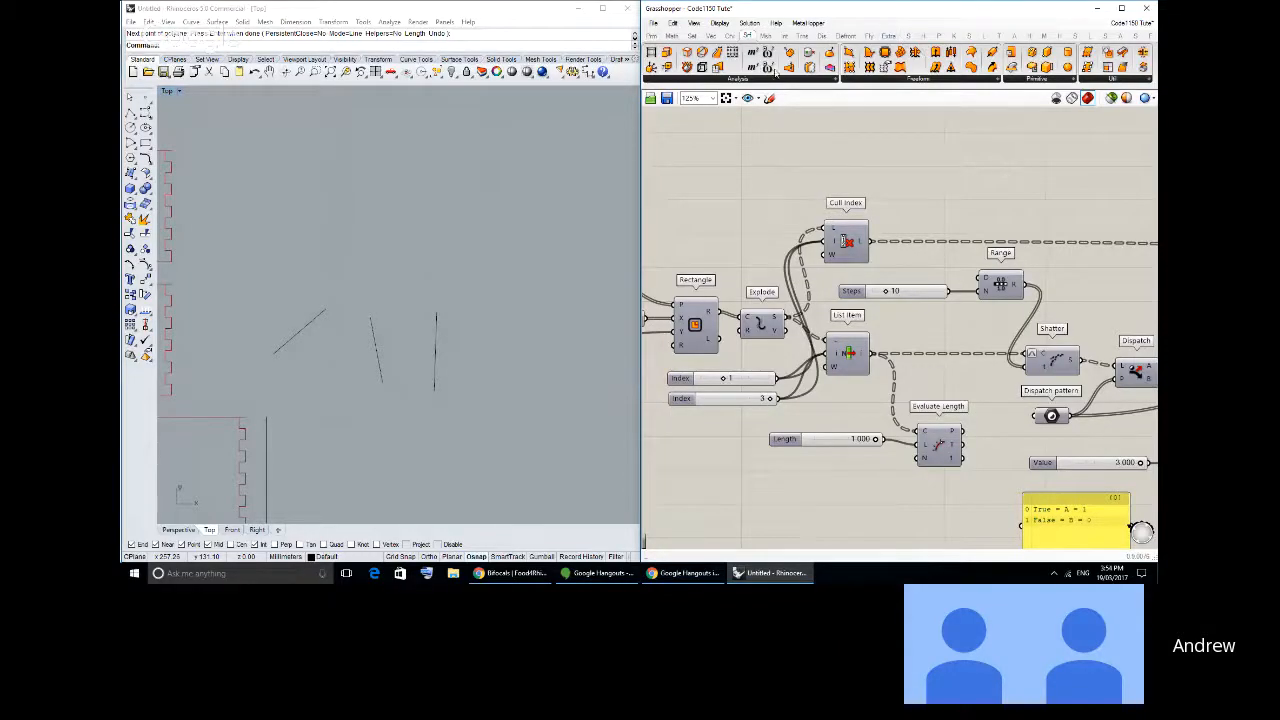
click(729, 35)
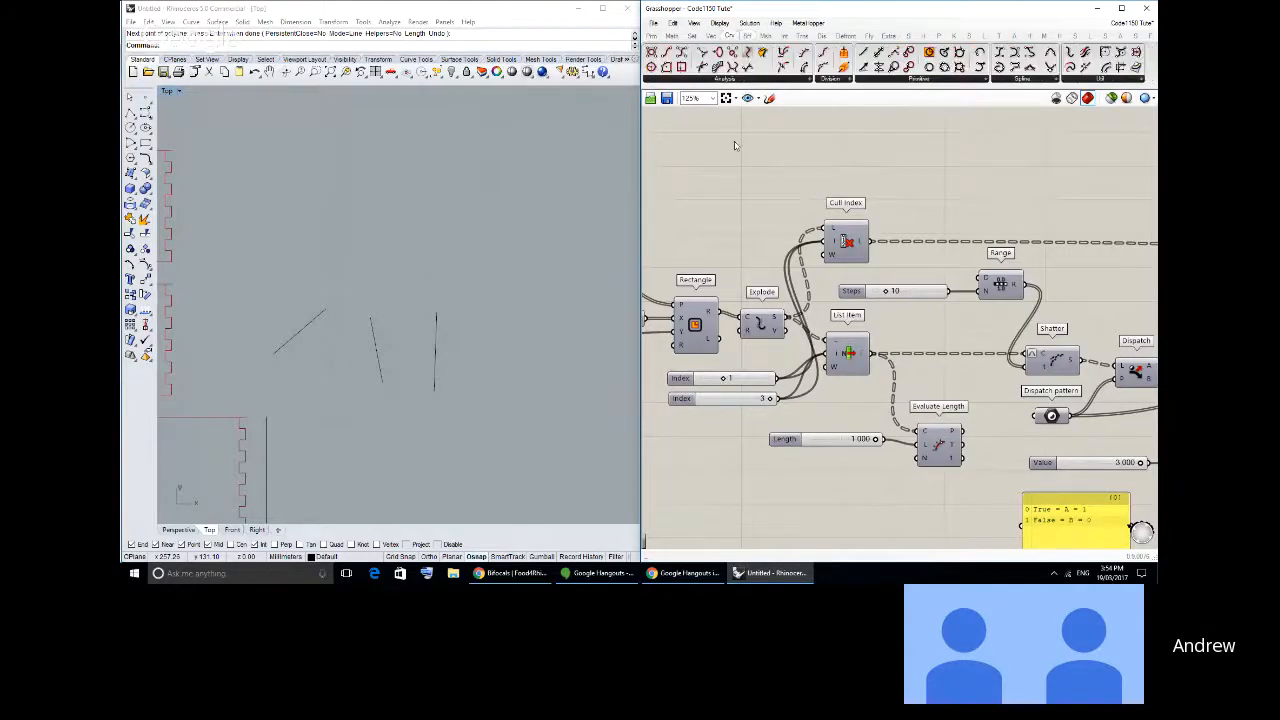
click(746, 36)
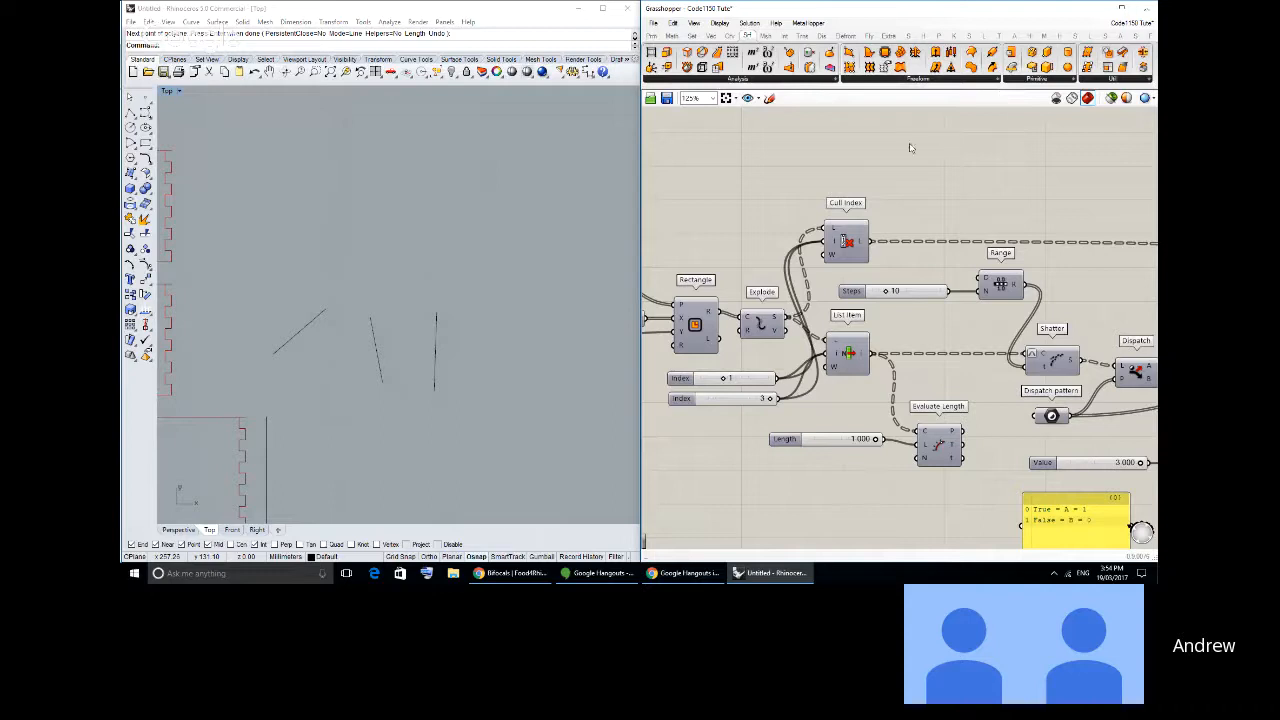
scroll(917, 224, down, 3)
scroll(885, 213, down, 3)
right_drag(917, 224, 906, 251)
scroll(889, 234, up, 2)
scroll(861, 242, up, 1)
- Delete the three loose lines drawn beside the finger-jointed pieces in the Top view
right_drag(443, 340, 514, 320)
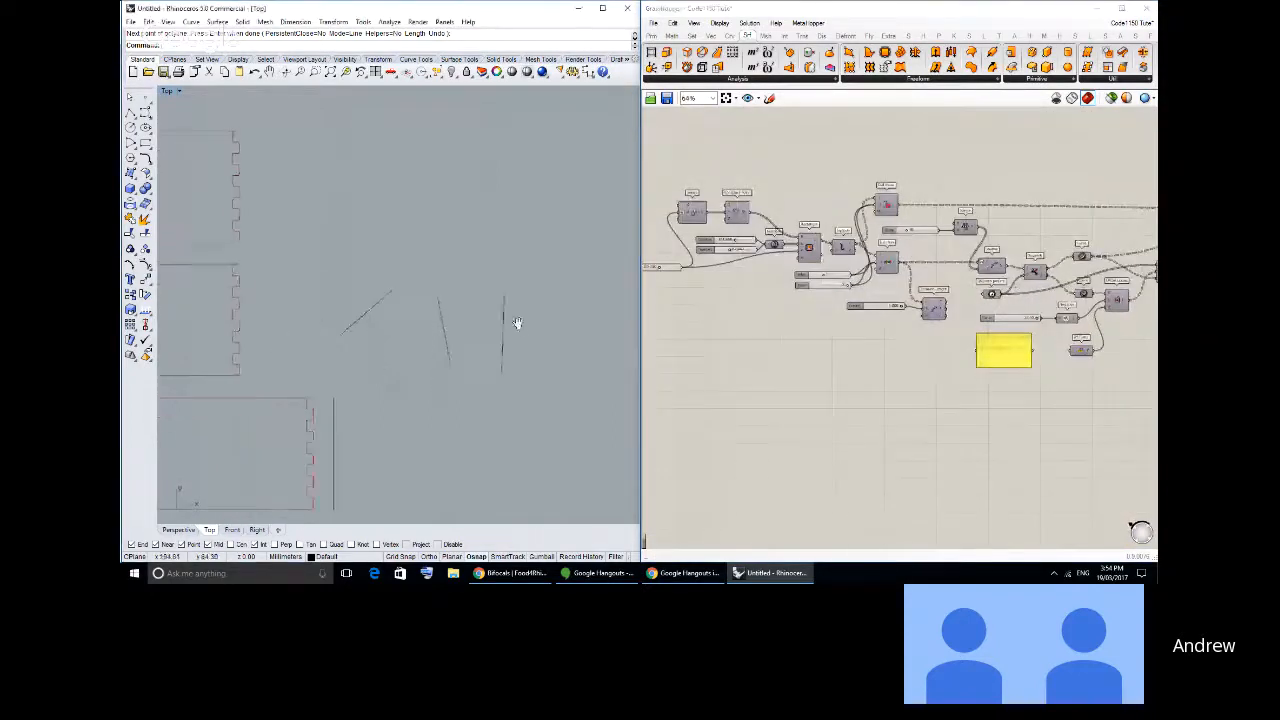
drag(343, 262, 341, 259)
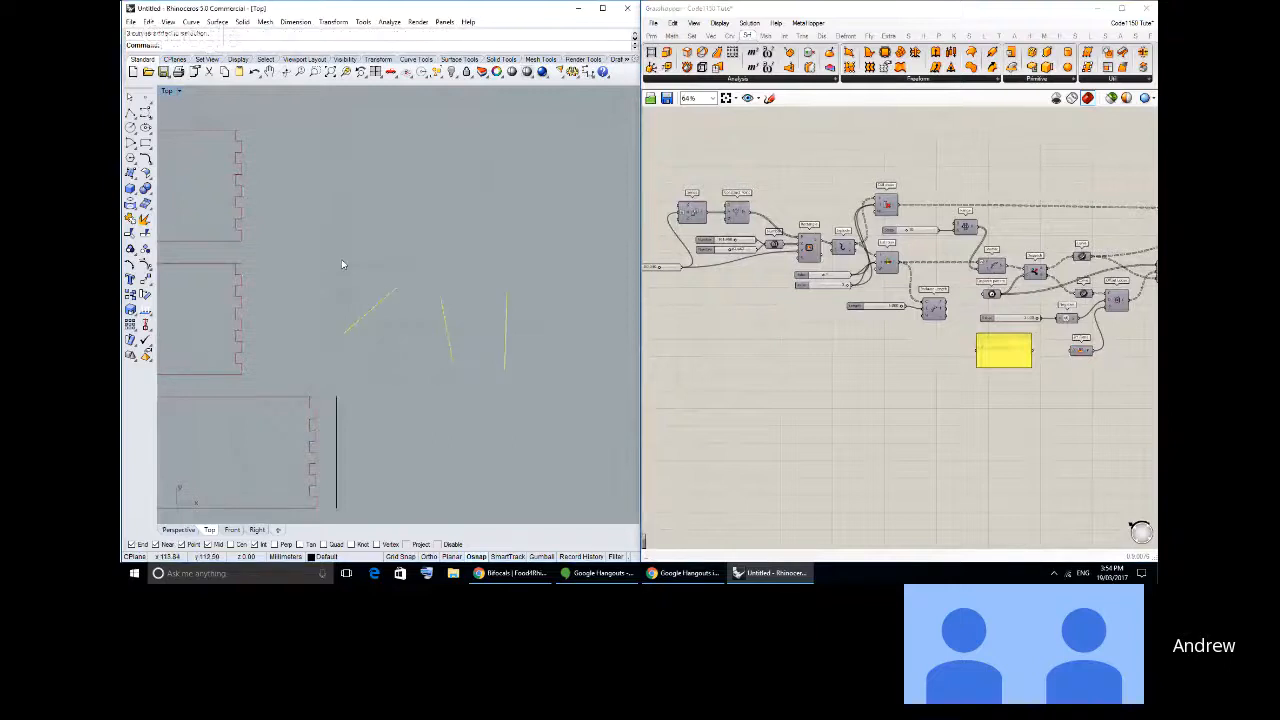
key(Delete)
- Delete the vertical line next to the lowest piece's right finger edge in the Top view
scroll(341, 262, down, 2)
right_drag(308, 322, 464, 303)
scroll(463, 314, up, 2)
scroll(869, 340, down, 4)
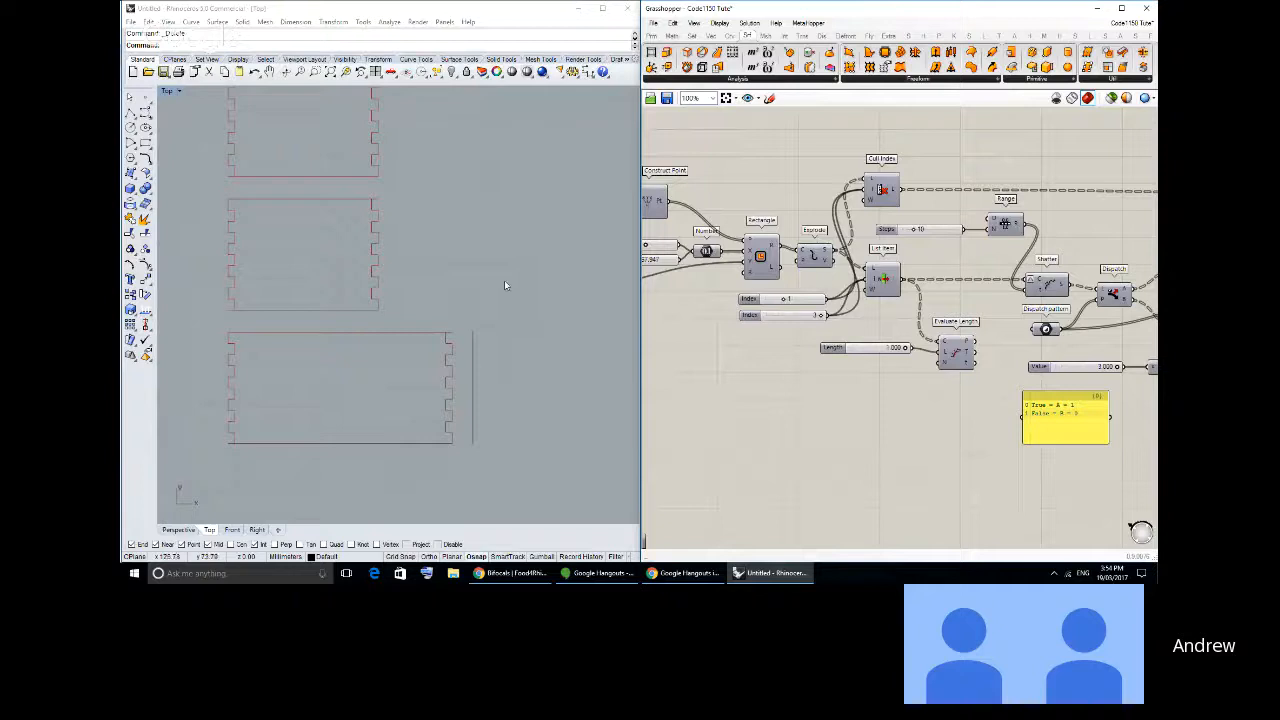
right_drag(500, 281, 464, 282)
click(437, 352)
key(Delete)
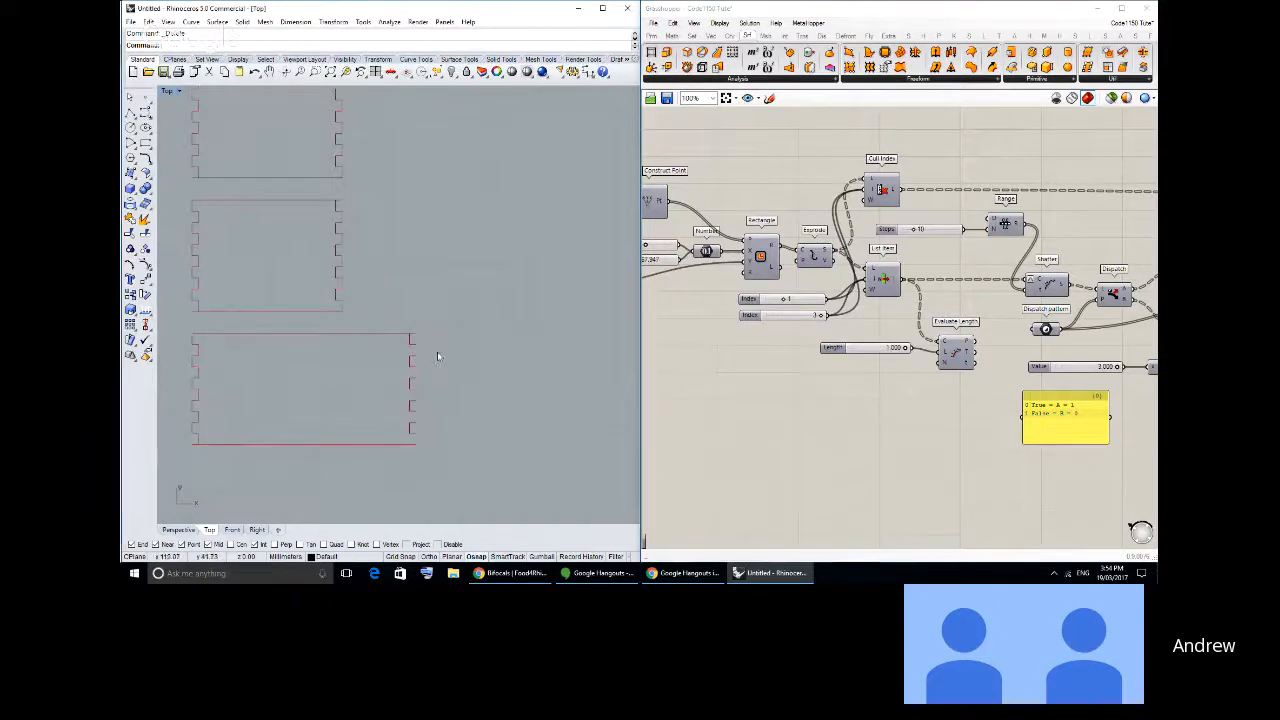
right_drag(437, 351, 457, 334)
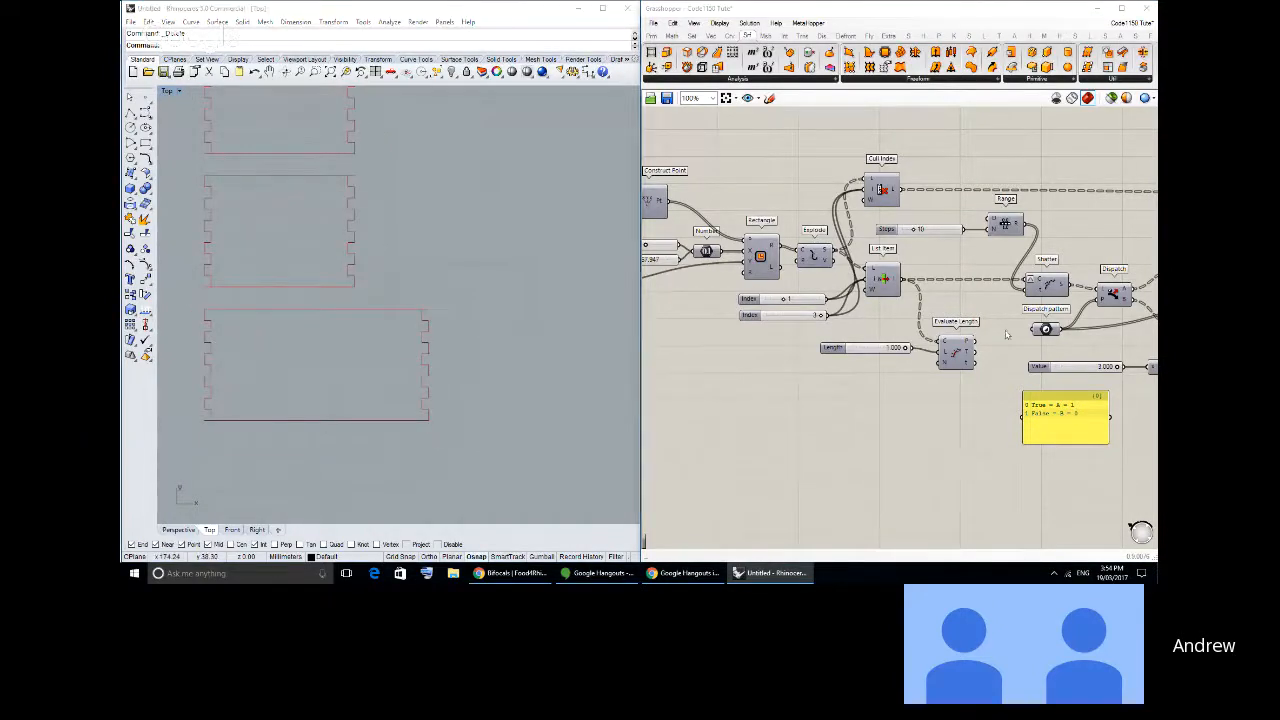
scroll(1007, 335, down, 3)
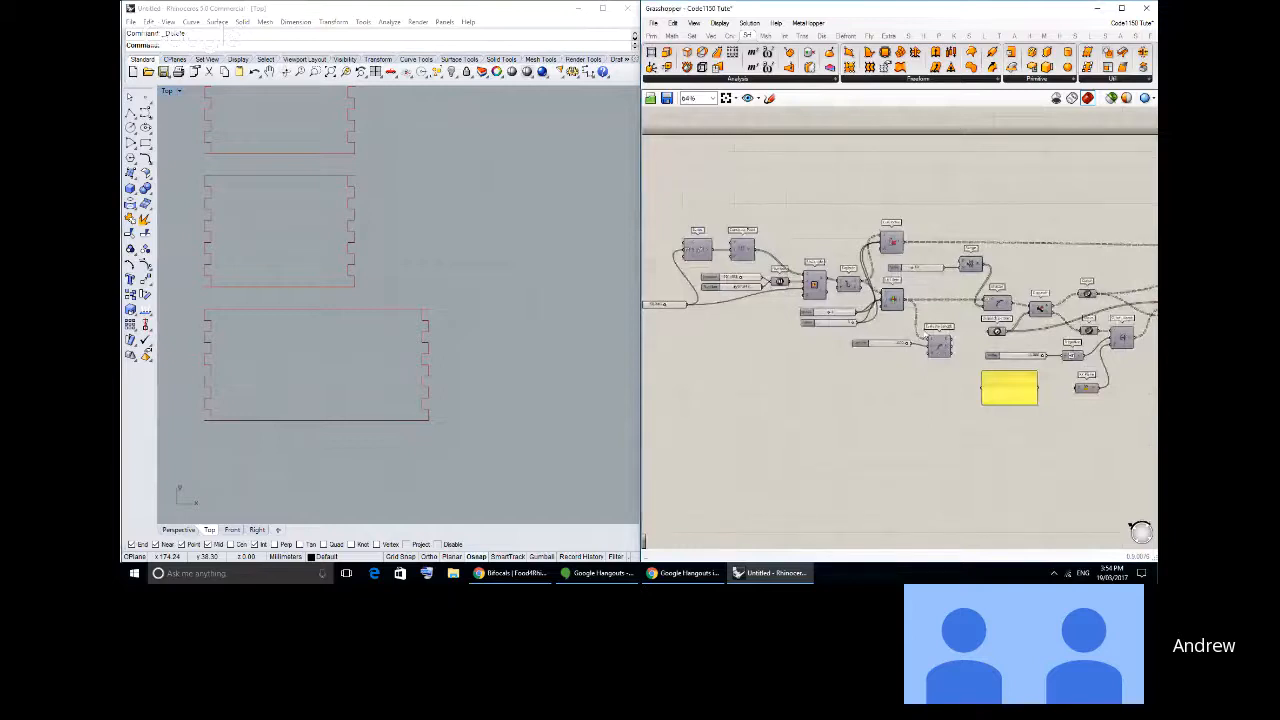
- Switch to Chrome, search Google Images for "living hinge" and examine the fabric pattern and 3D Living Hinges example images
click(540, 574)
click(680, 10)
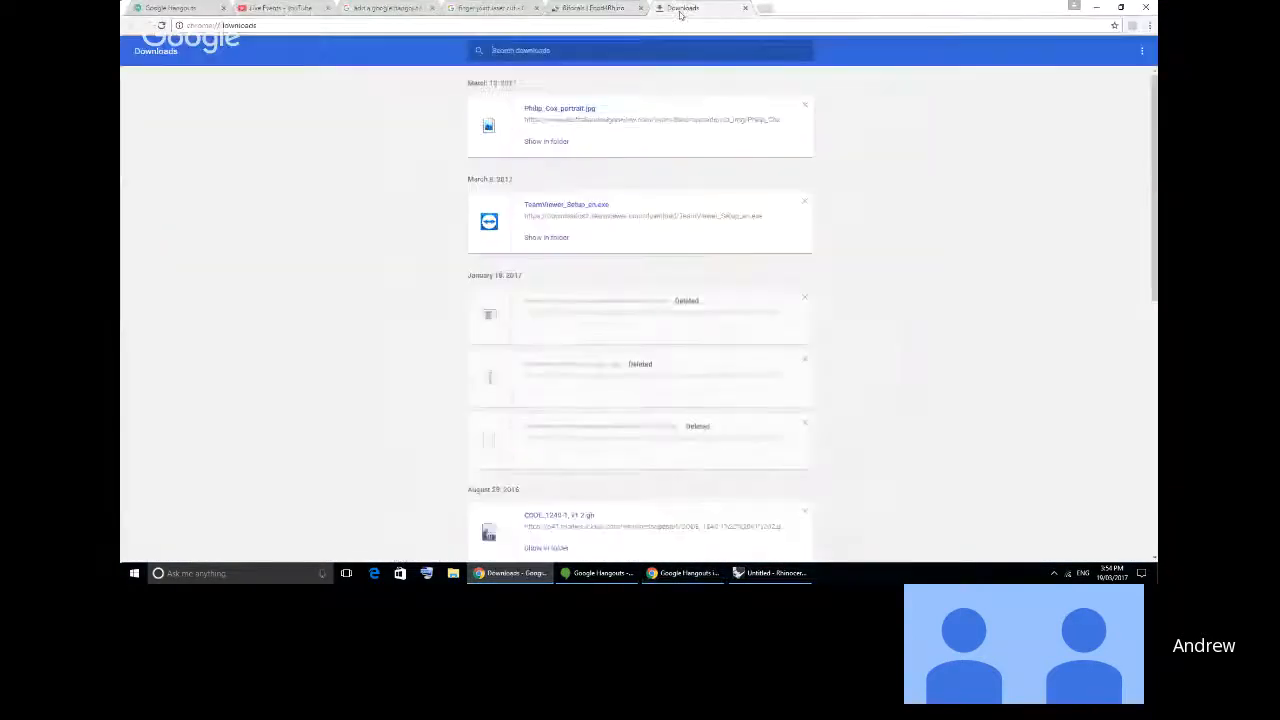
click(764, 8)
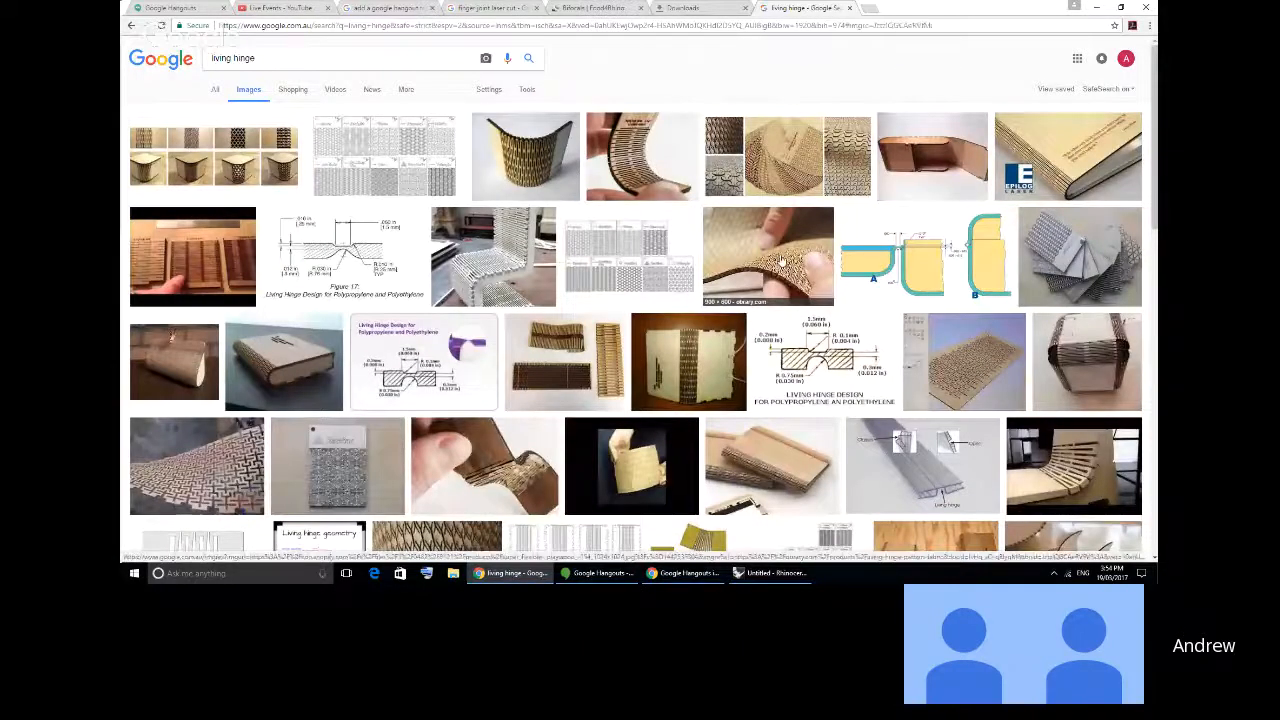
click(766, 251)
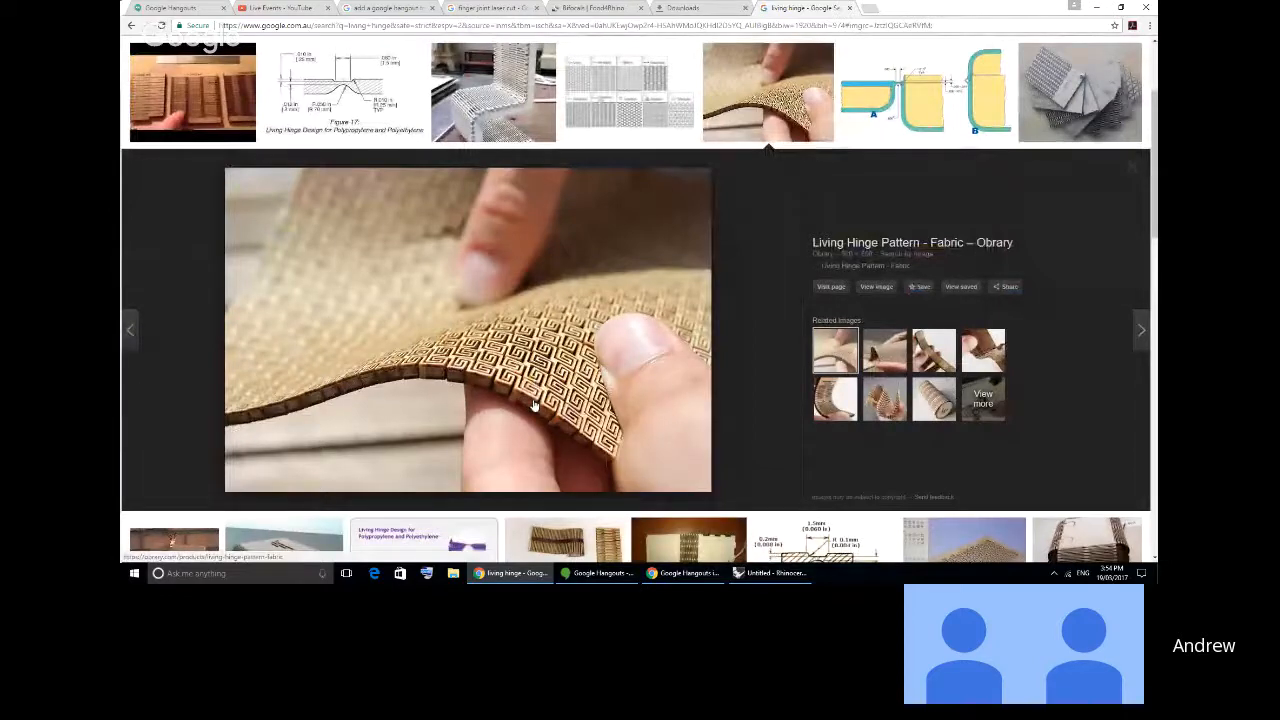
scroll(533, 403, up, 2)
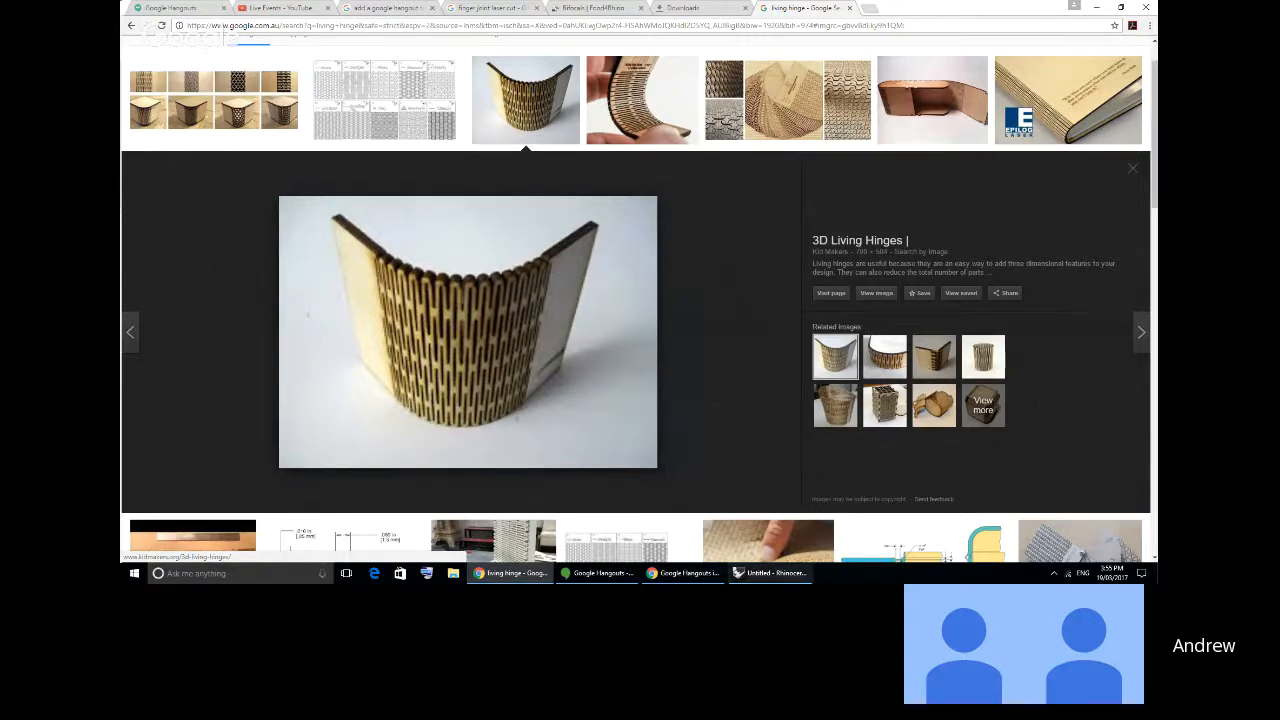
- Switch back to Rhino and draw a horizontal polyline segment in the empty area right of the lowest piece in the Top view
click(742, 574)
right_drag(440, 345, 290, 291)
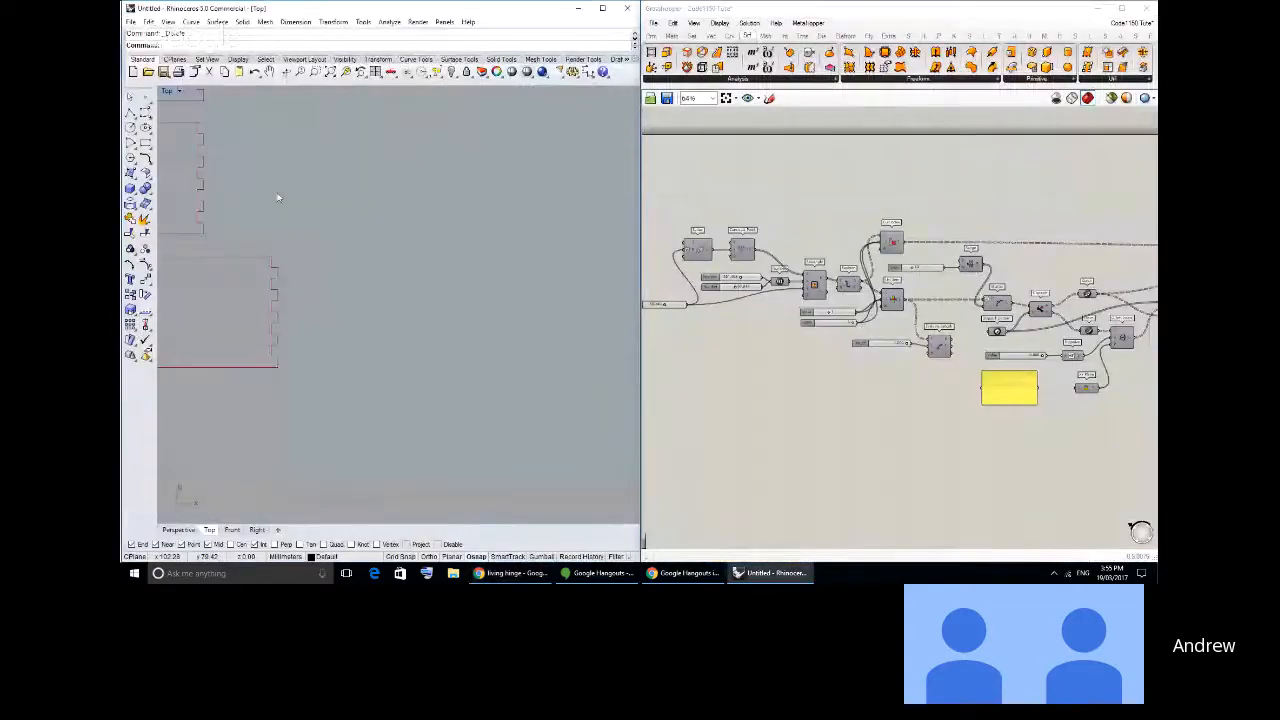
click(130, 115)
click(371, 261)
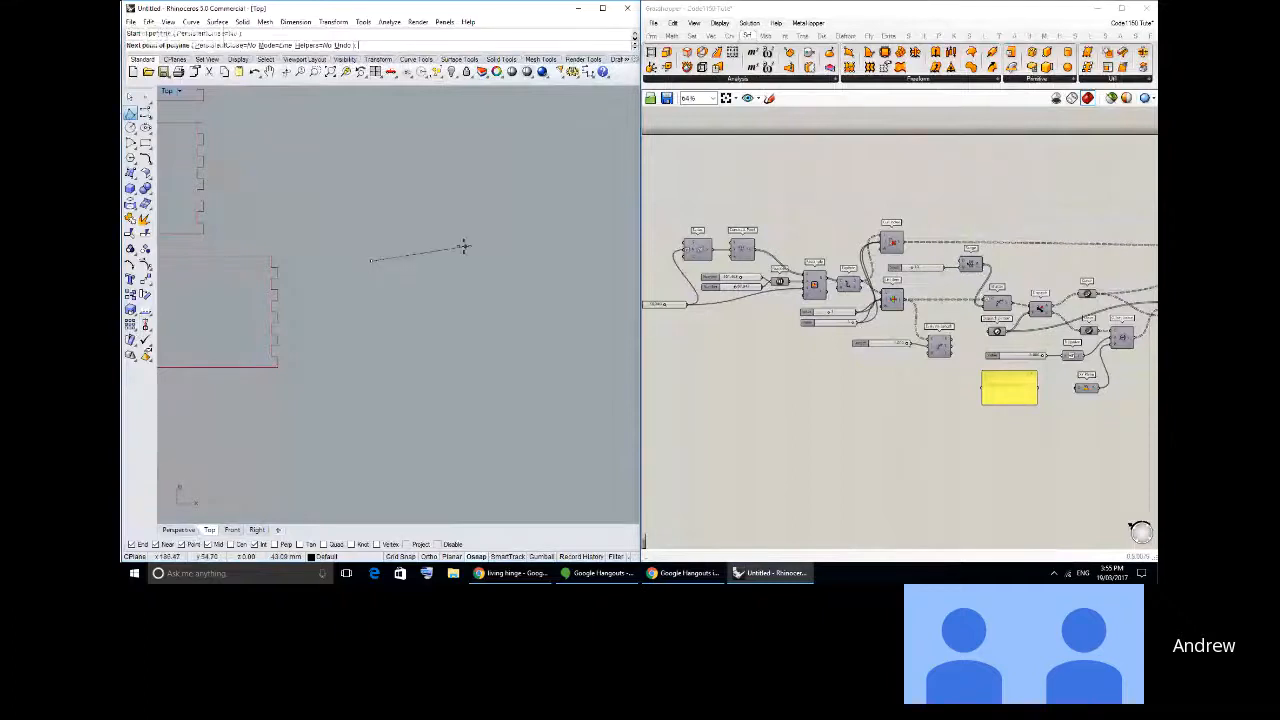
click(521, 261)
right_click(378, 350)
right_click(363, 363)
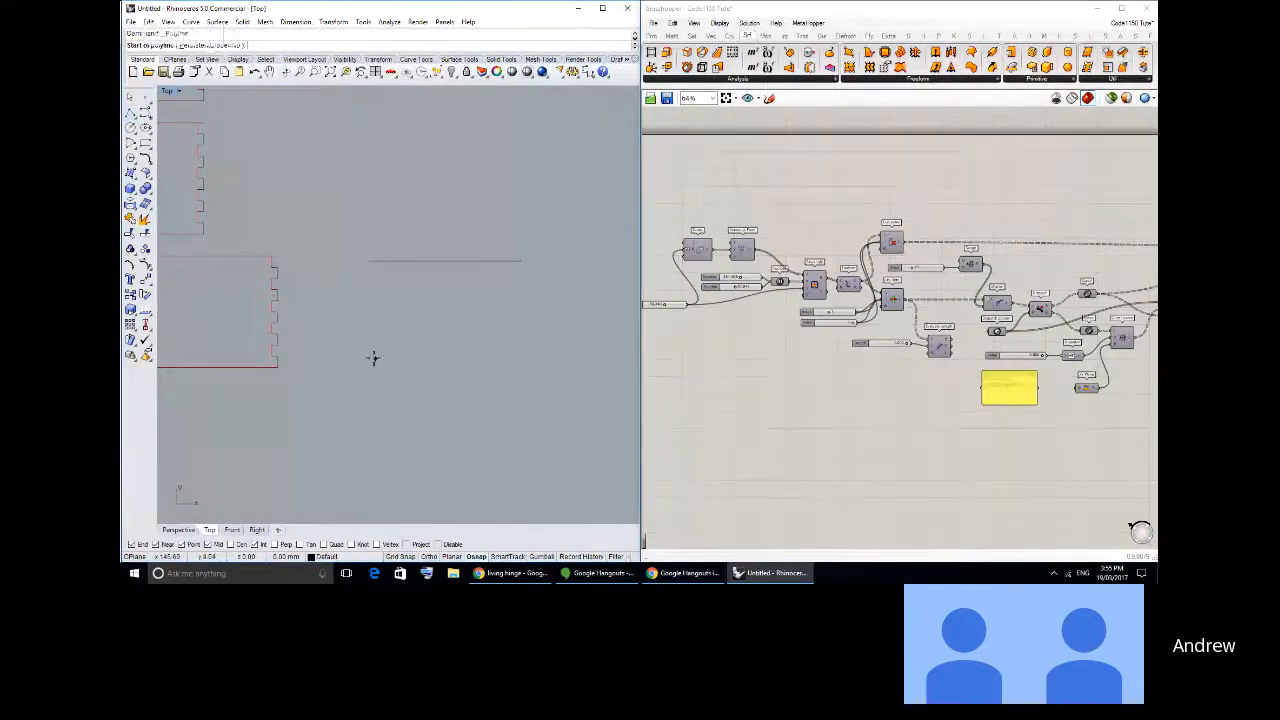
key(Escape)
- Copy the horizontal line straight down from its left end to form a parallel lower edge in the Top view
click(405, 262)
click(131, 296)
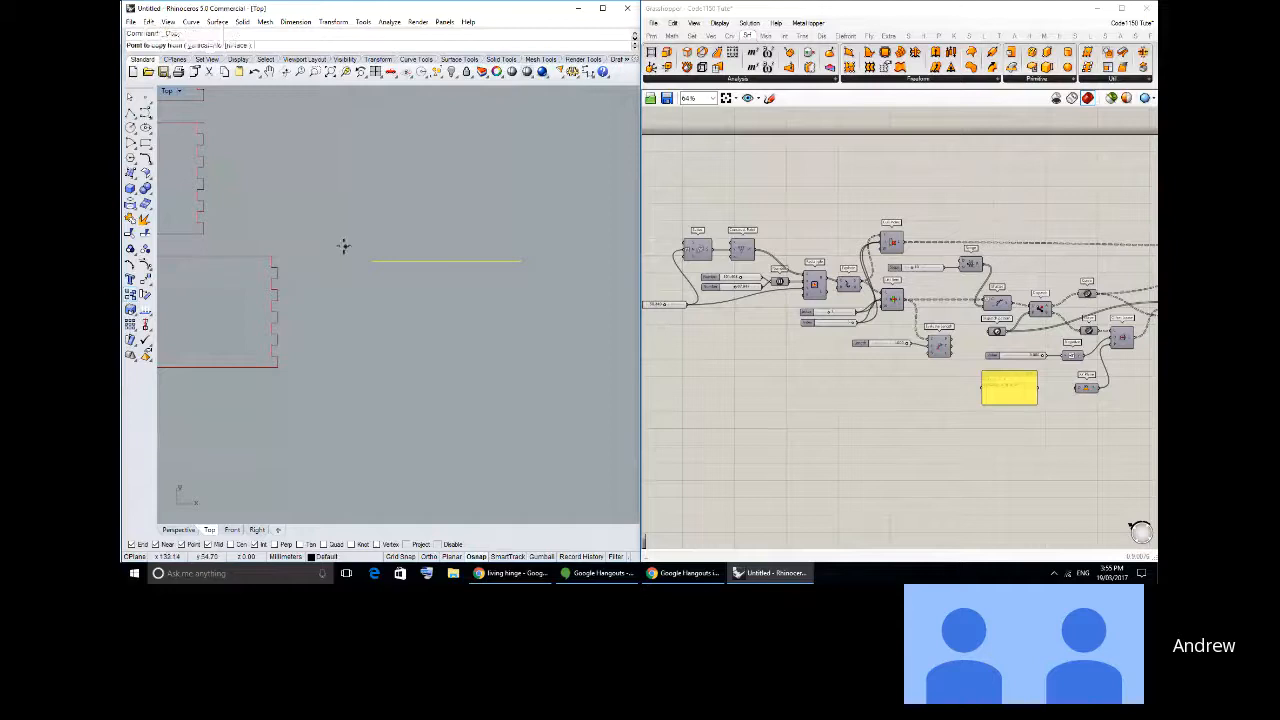
click(371, 261)
click(371, 364)
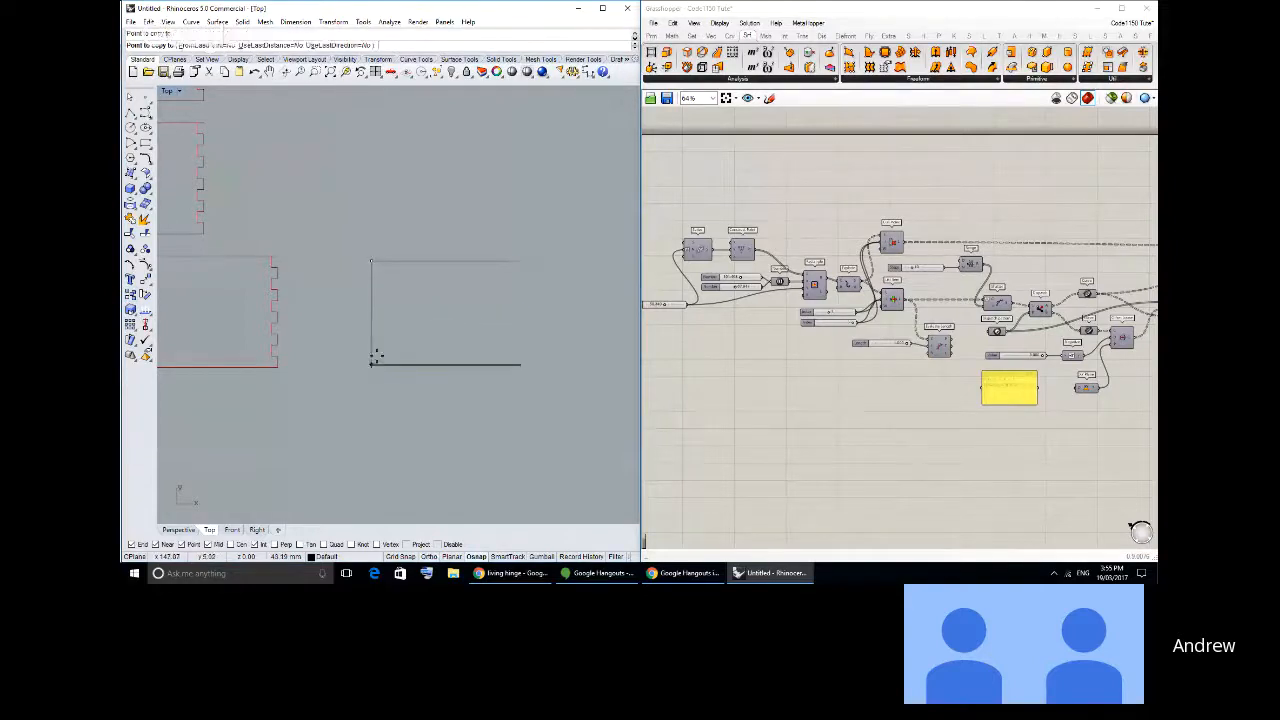
right_click(371, 363)
- Split the left vertical line at the six short cross lines, and delete the cross lines and every second segment
scroll(405, 334, up, 5)
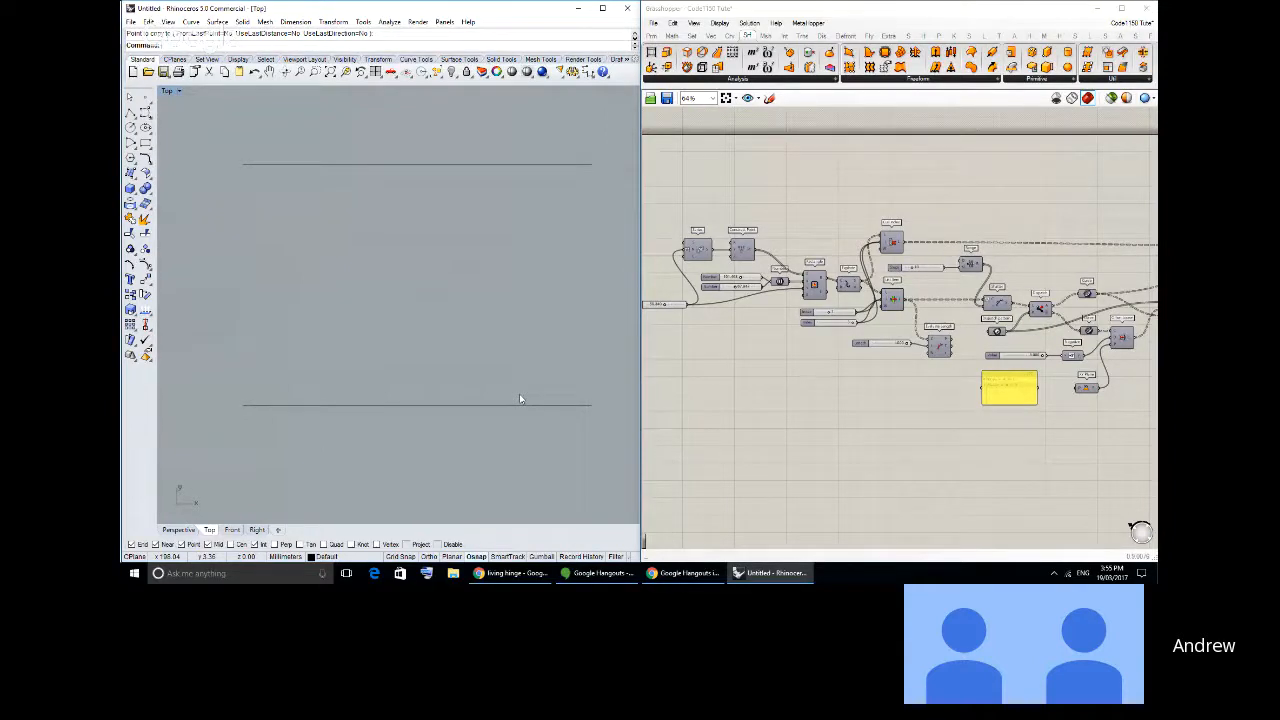
right_drag(360, 286, 350, 275)
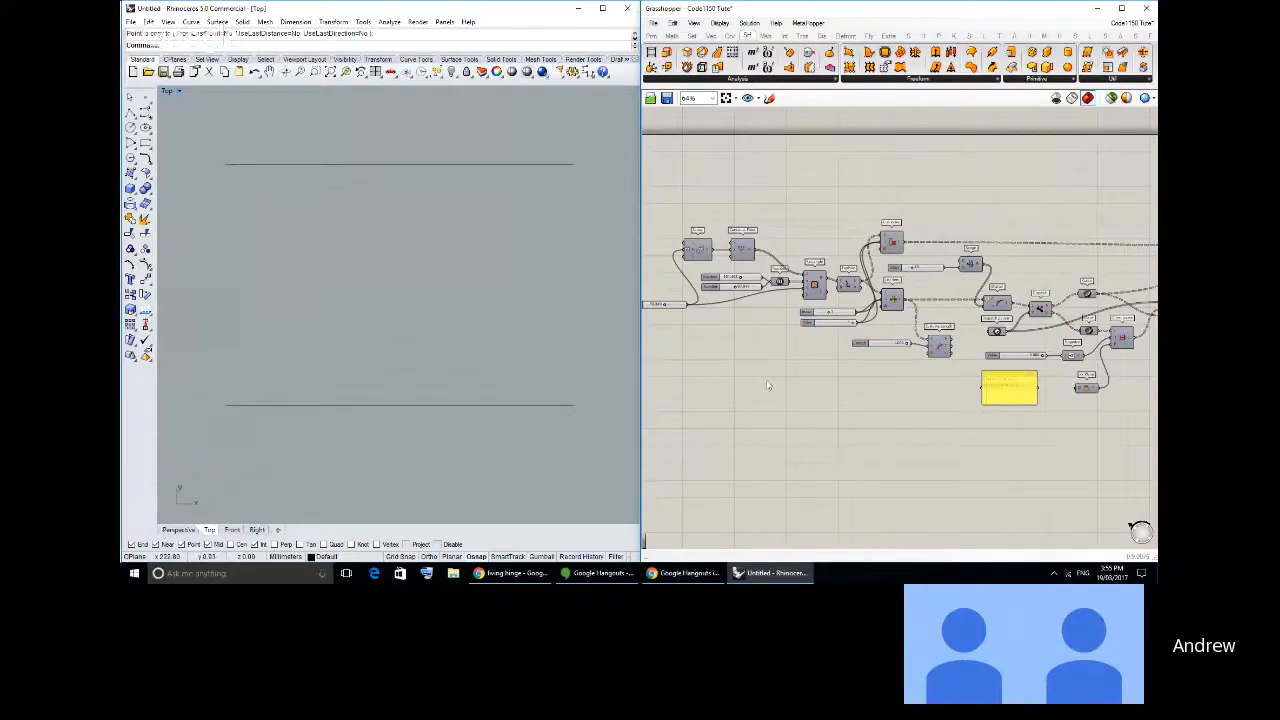
right_drag(768, 385, 804, 342)
right_drag(367, 342, 379, 340)
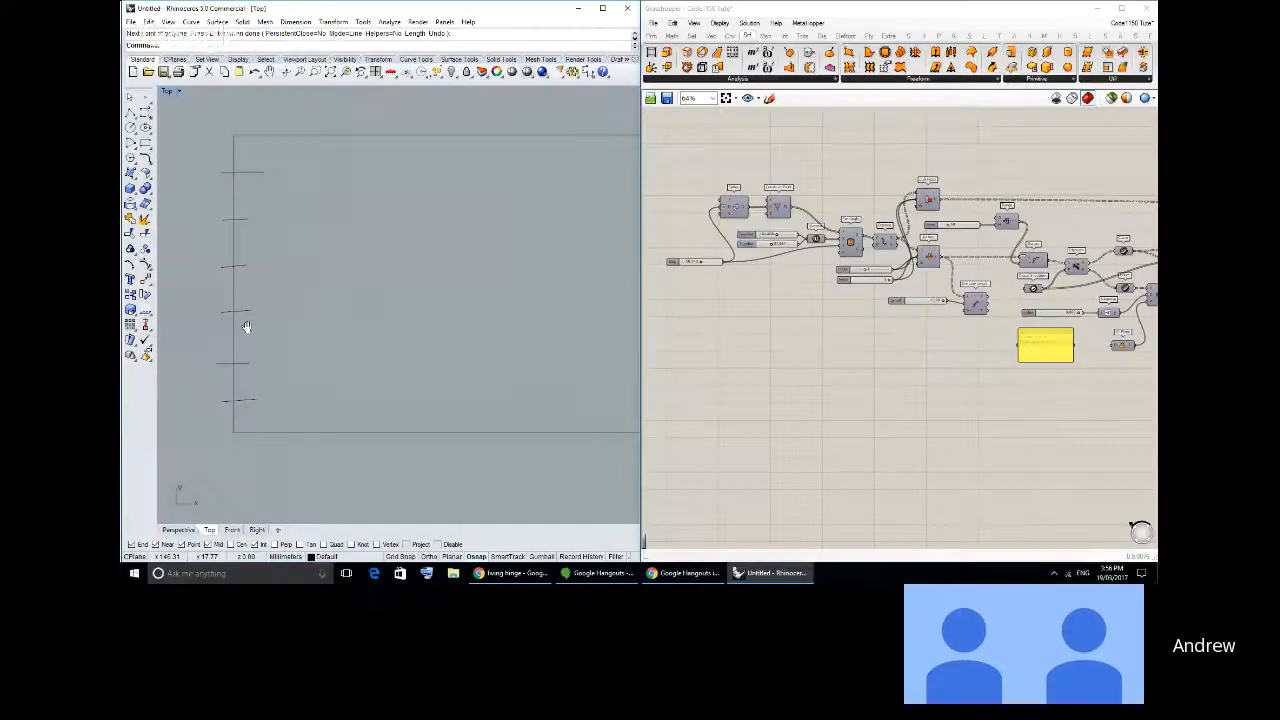
click(233, 158)
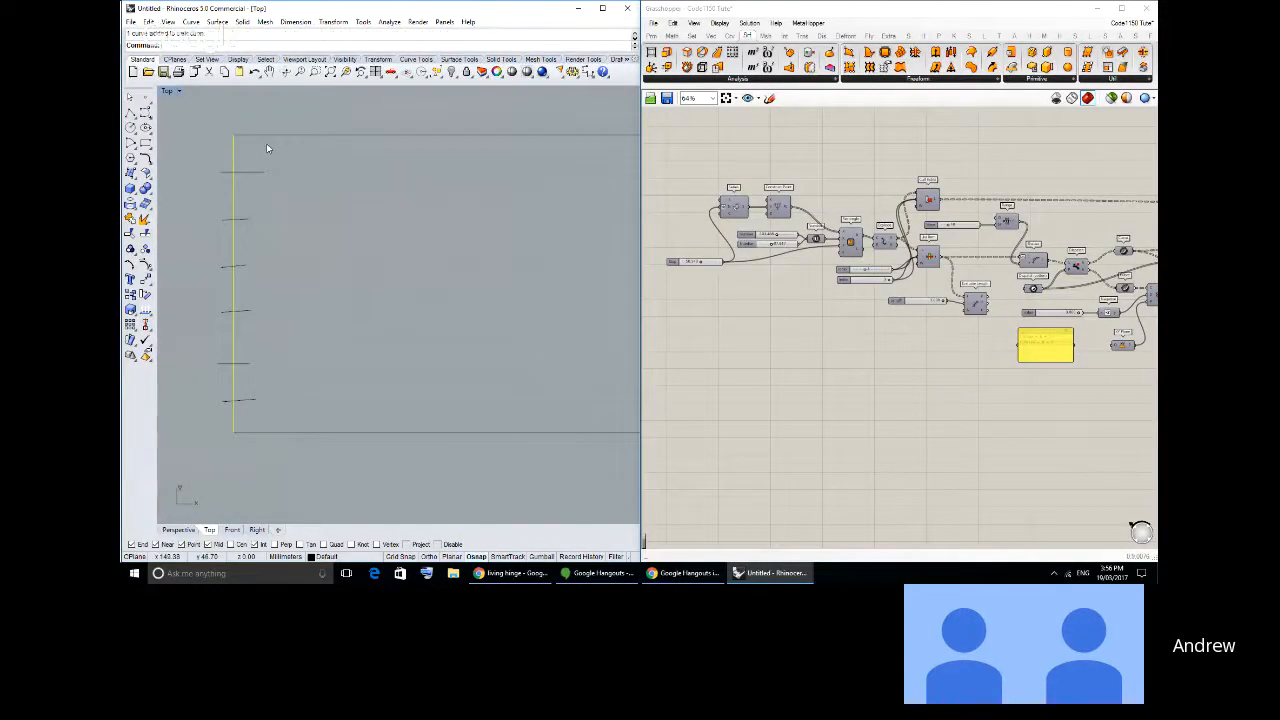
text(Split)
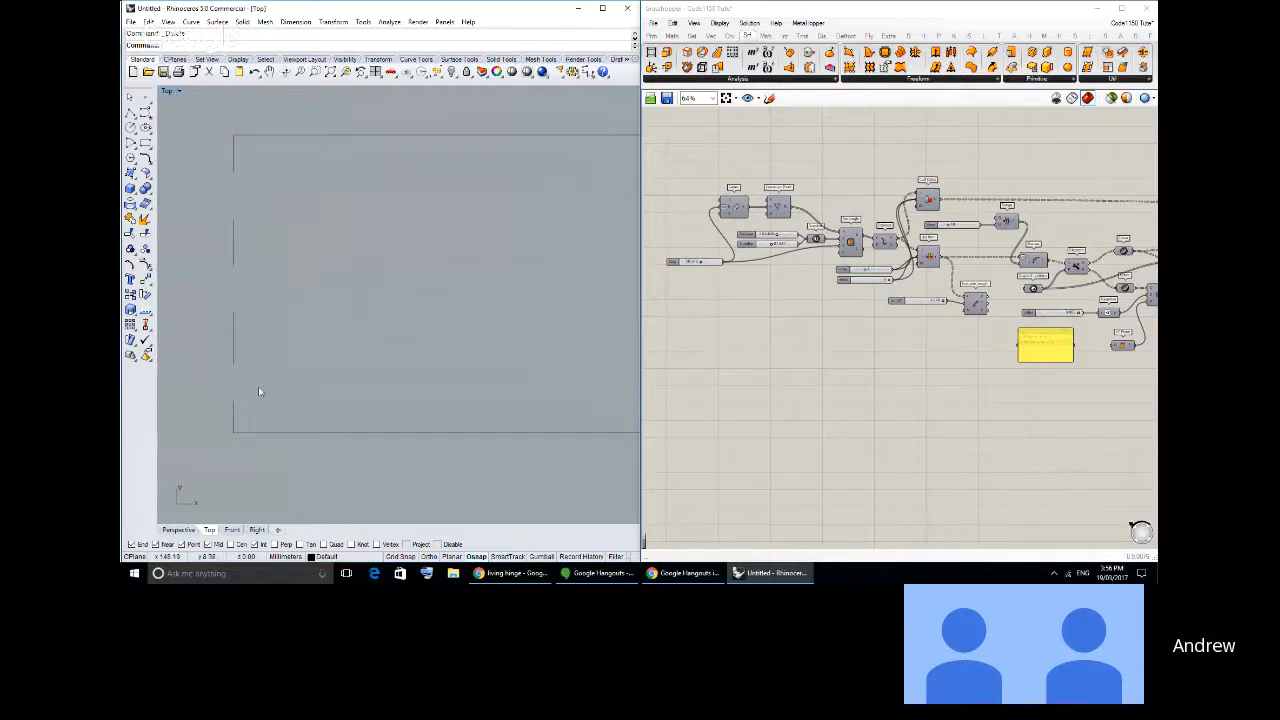
drag(210, 171, 209, 167)
click(131, 295)
click(170, 258)
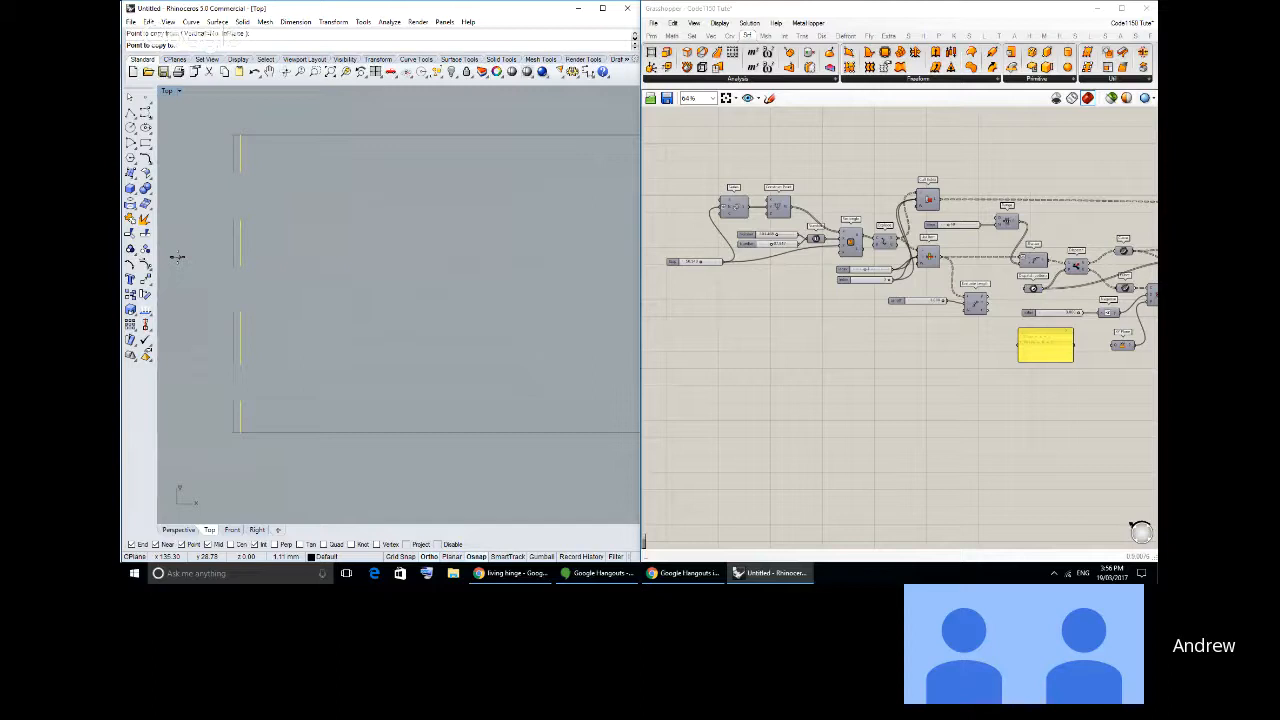
key(Escape)
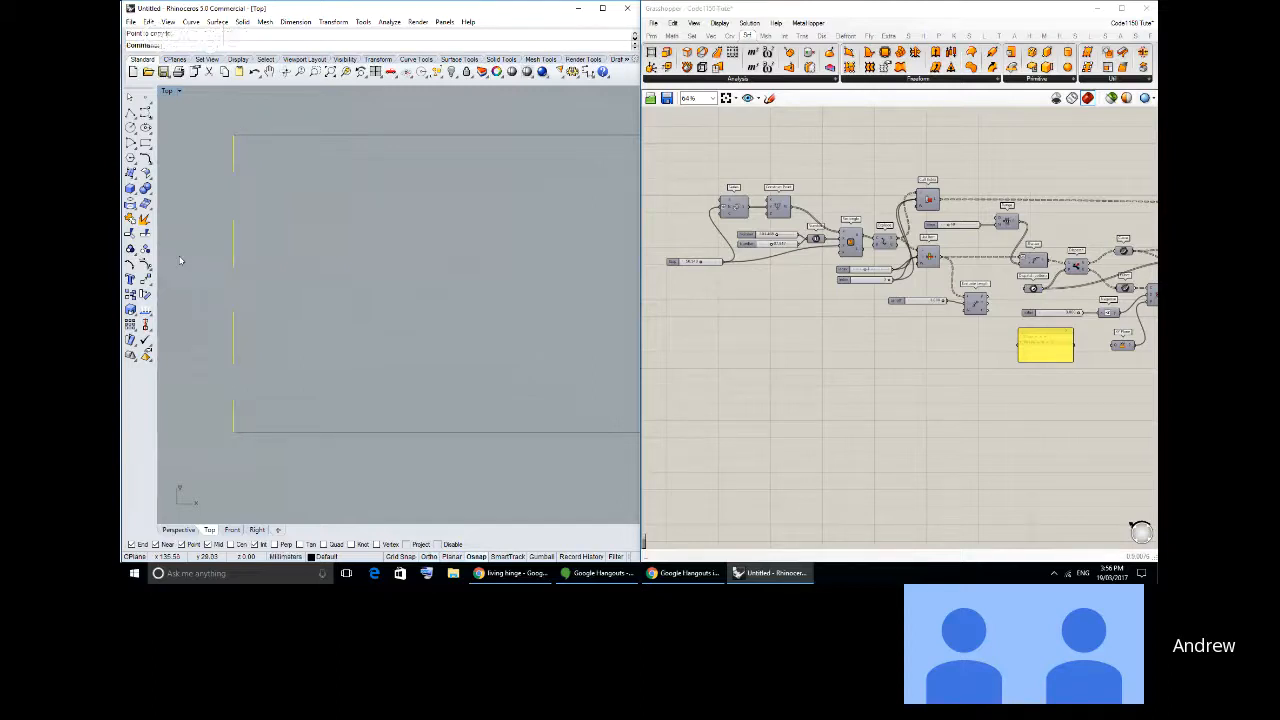
- Undo the deletion of the alternate segments of the left vertical line
key(ctrl+z)
key(ctrl+z)
key(ctrl+z)
key(Escape)
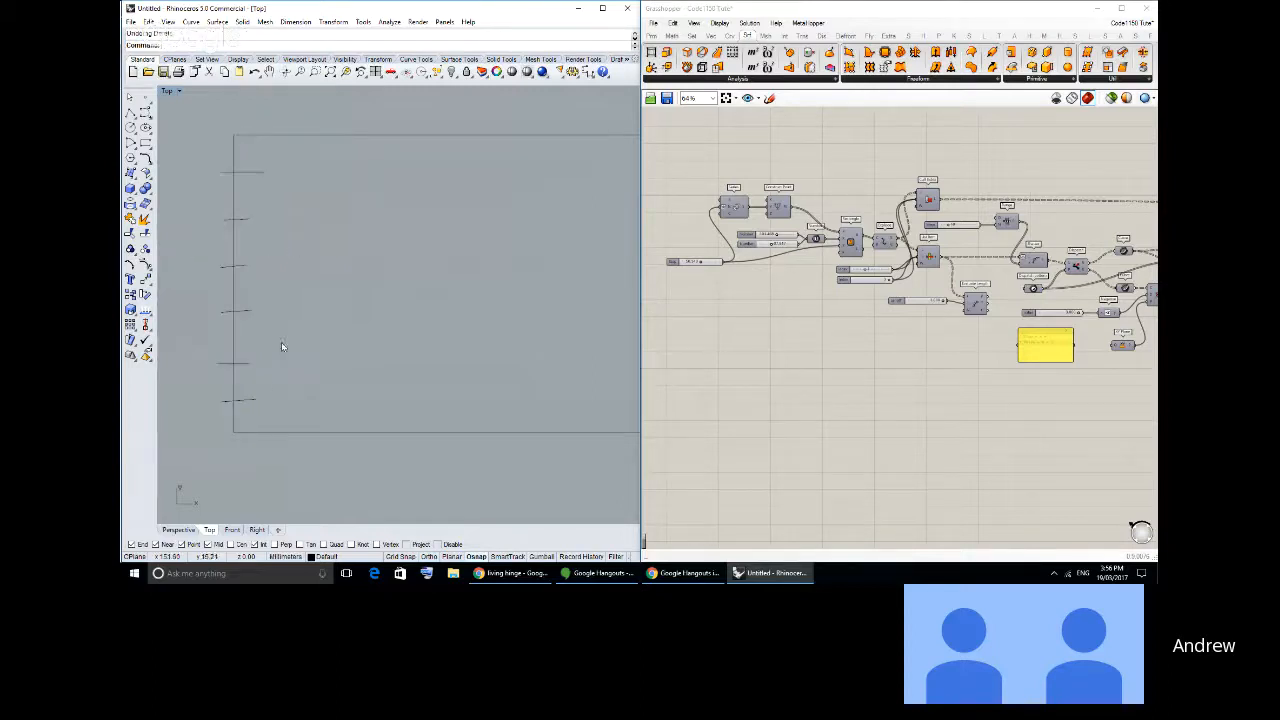
key(ctrl+z)
- Copy the three alternate segments of the split vertical line to the right, starting a second, staggered column of slits
click(234, 186)
ctrl+click(232, 252)
shift+click(232, 290)
shift+click(235, 367)
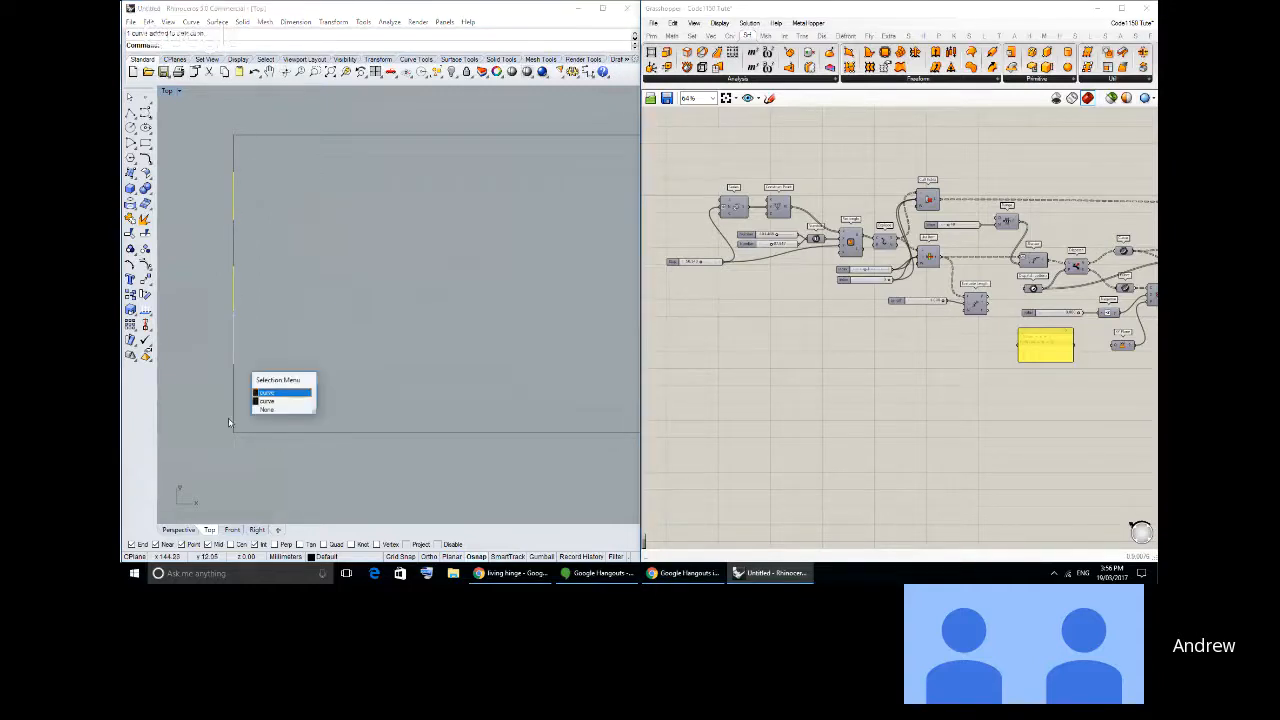
click(236, 373)
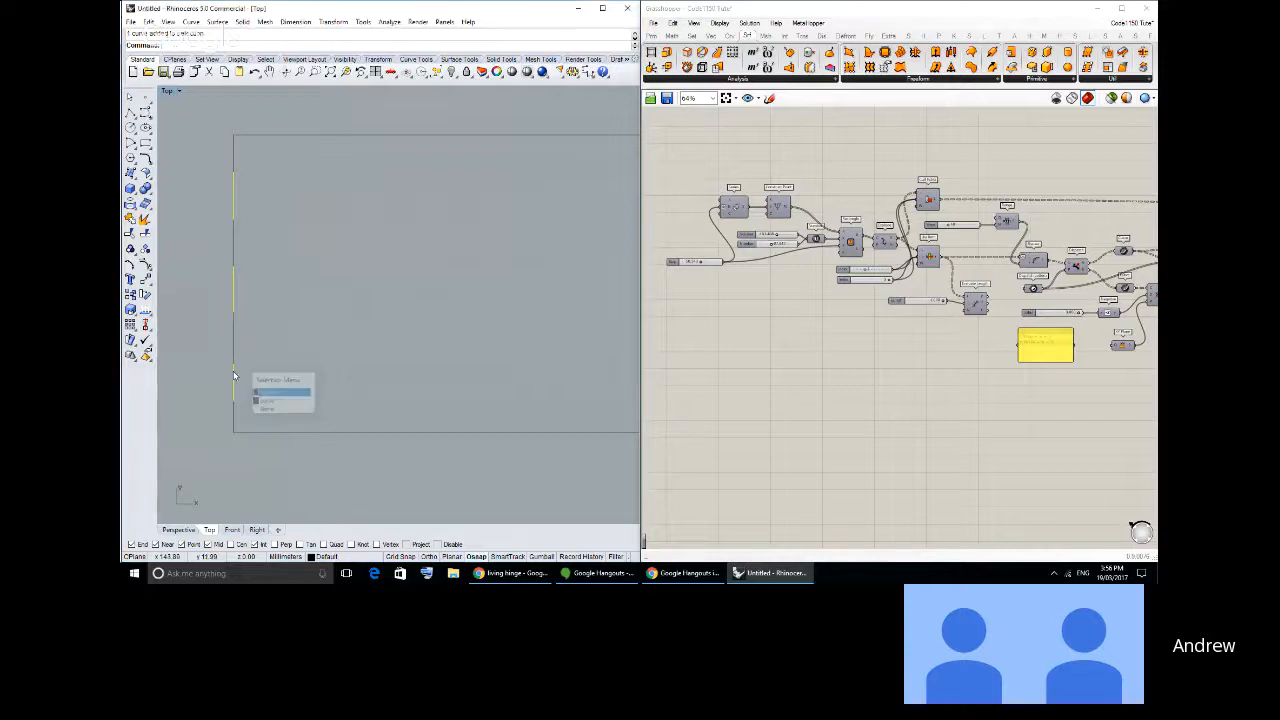
click(131, 297)
click(163, 277)
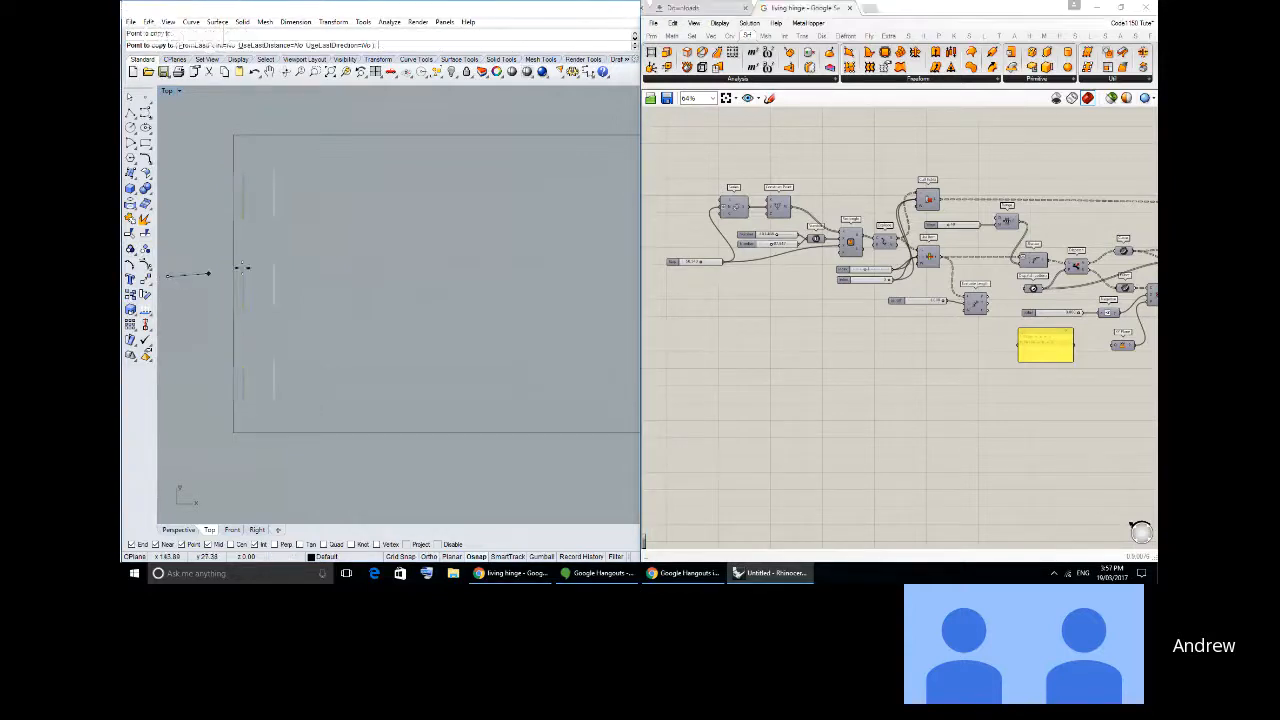
click(304, 250)
- Delete the three original segments from the vertical line and the stray segment copies farther right
click(231, 188)
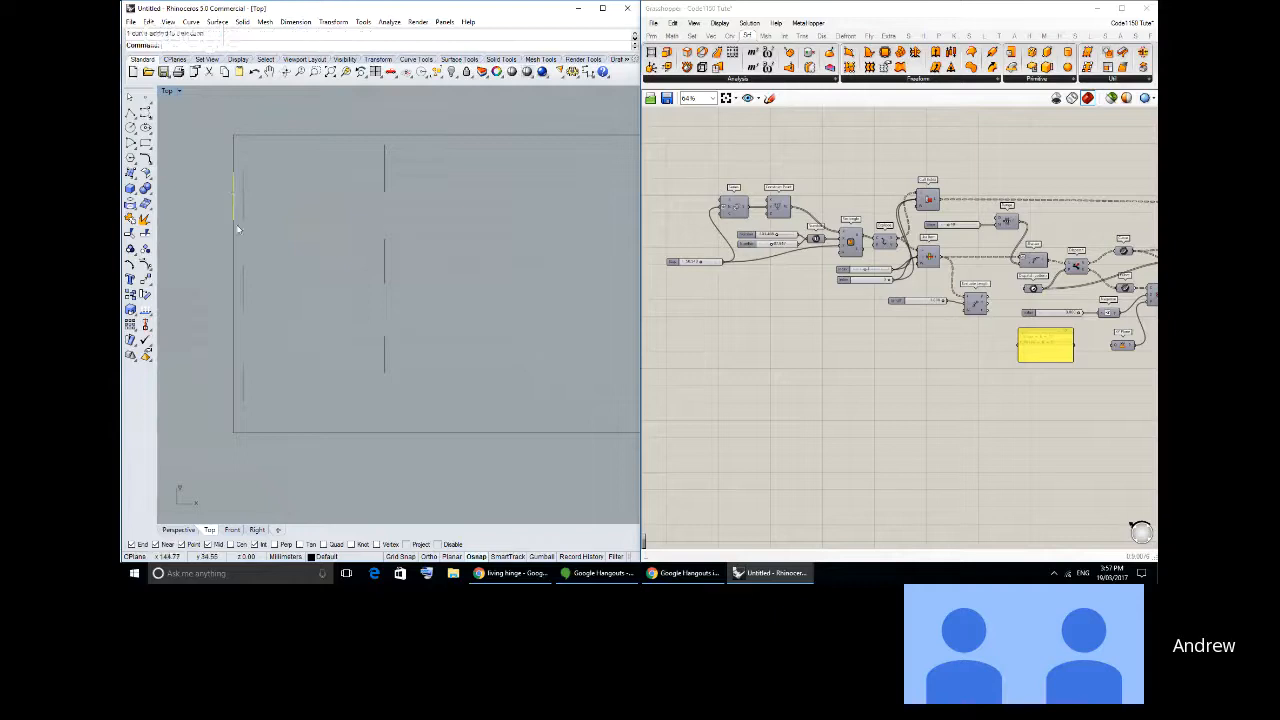
key(Delete)
scroll(305, 245, down, 3)
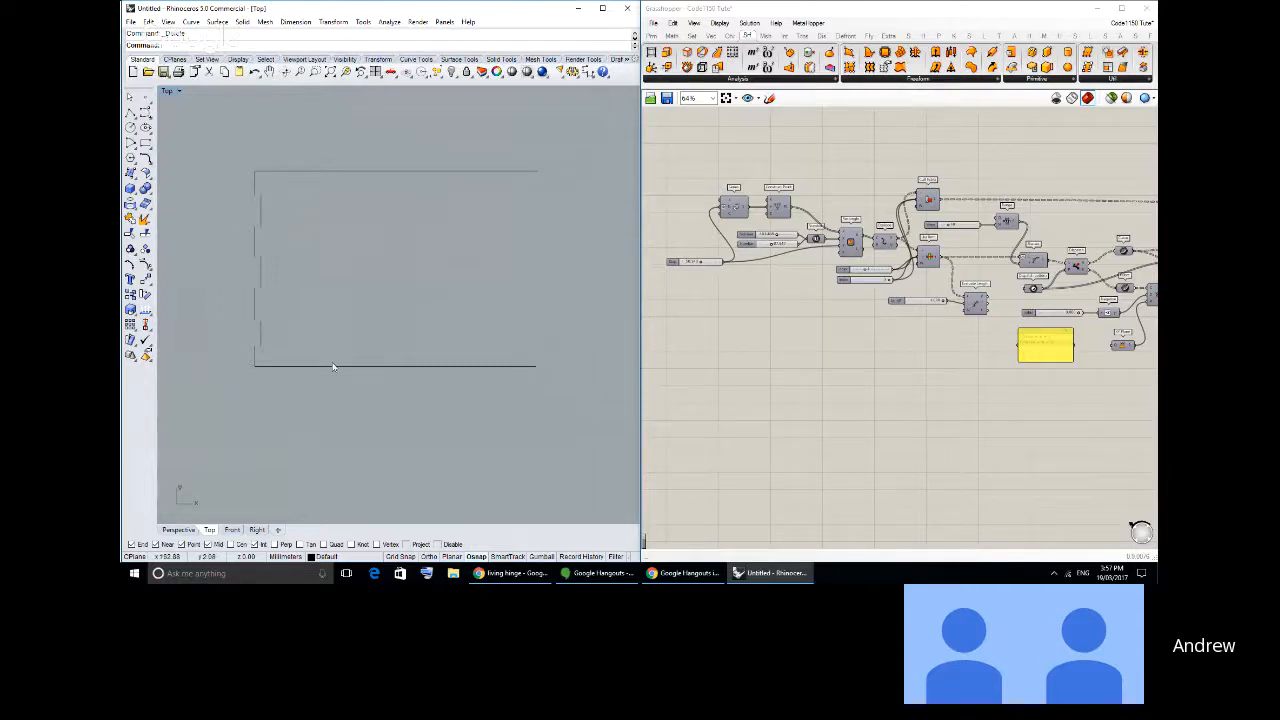
scroll(284, 205, up, 2)
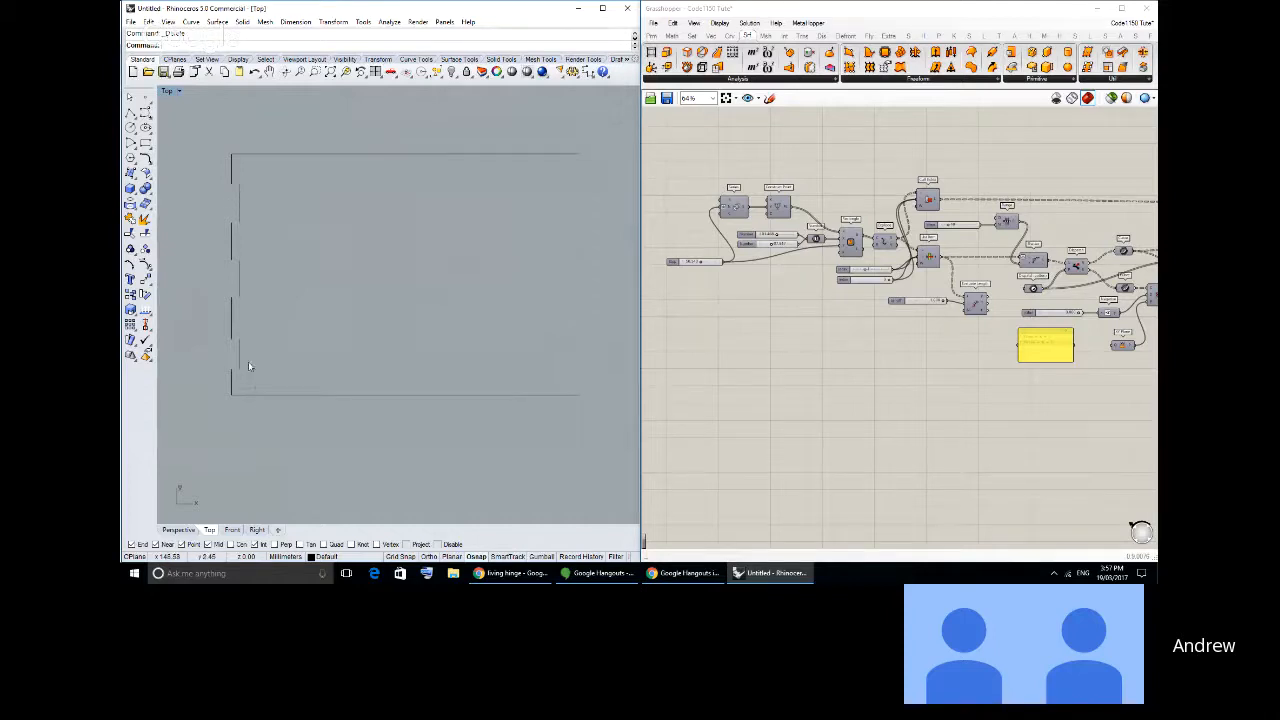
- Copy the staggered pair of slit columns four times to the right along the upper horizontal line
key(ctrl+a)
click(131, 295)
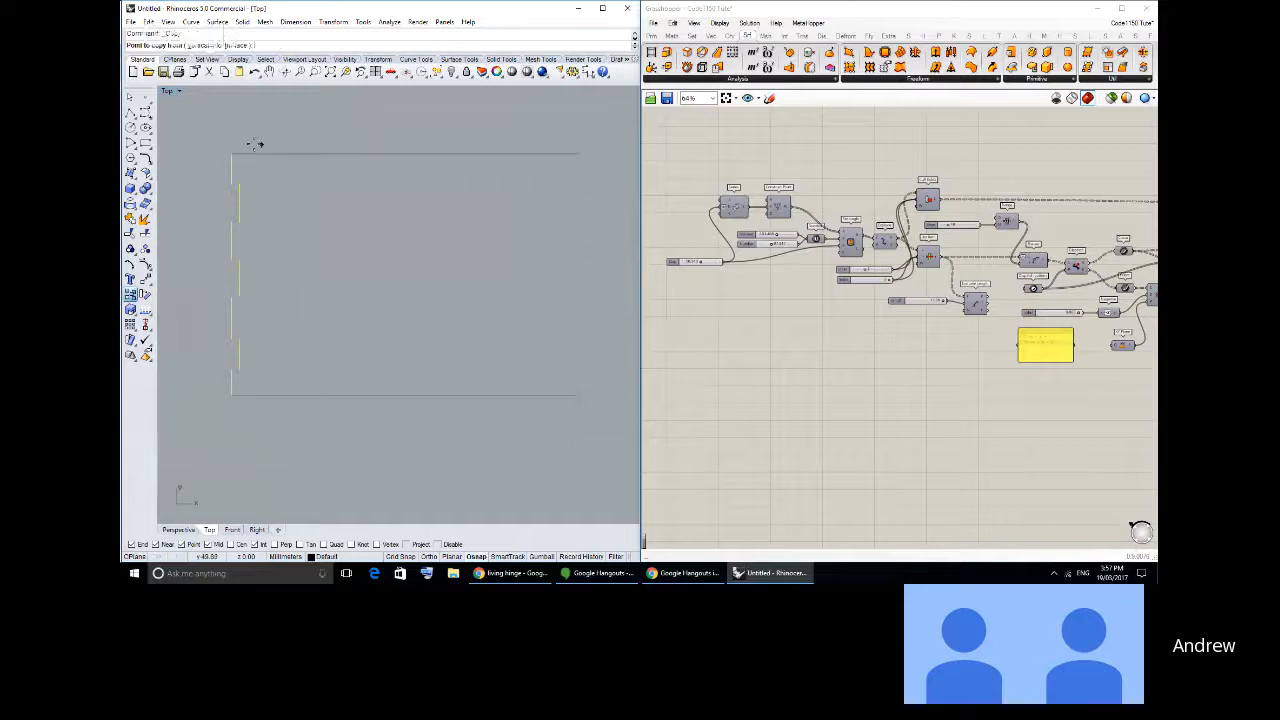
click(230, 154)
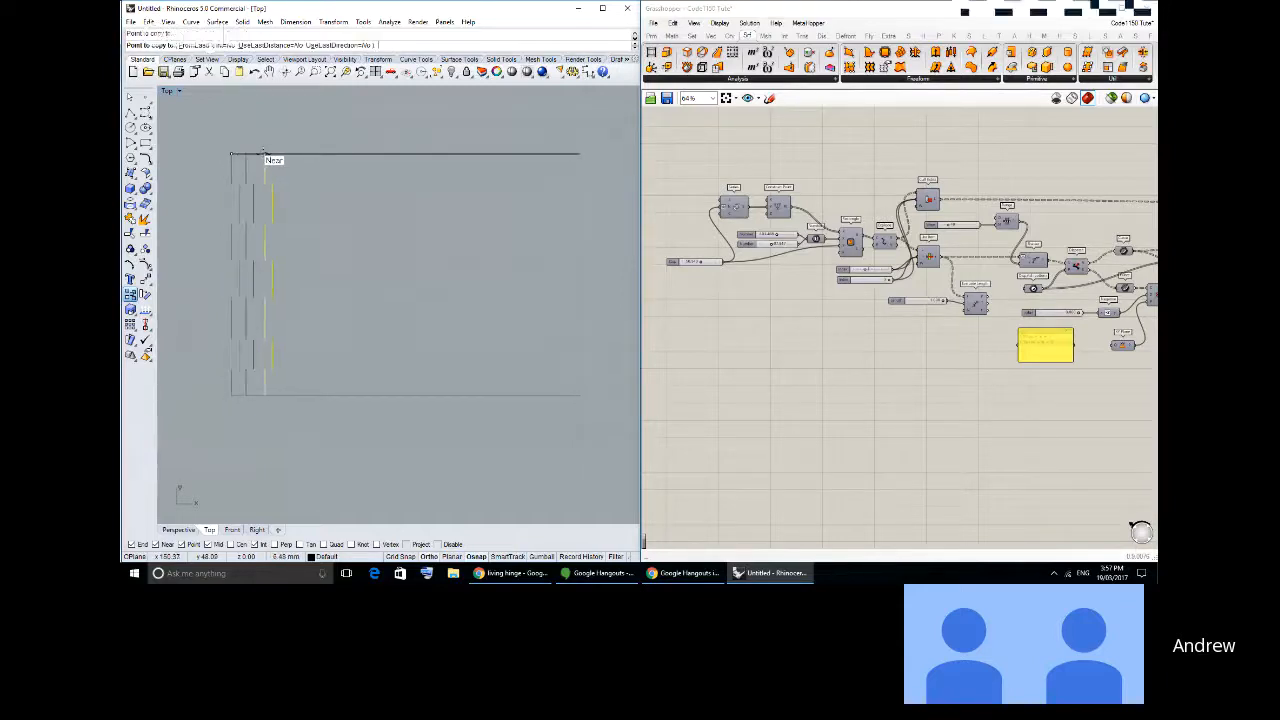
click(265, 154)
click(286, 154)
click(308, 154)
key(Escape)
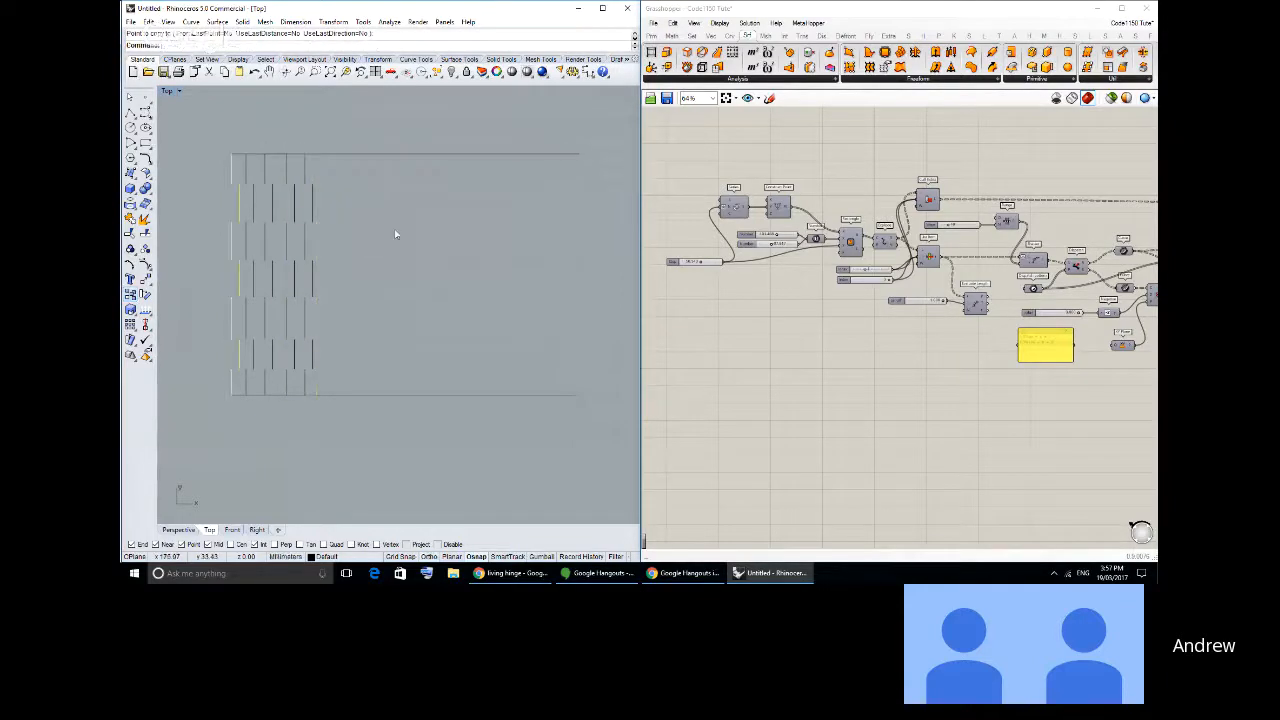
- Undo the slit copies and shifted segments, and delete the remaining pieces of the split vertical line
key(ctrl+z)
key(ctrl+z)
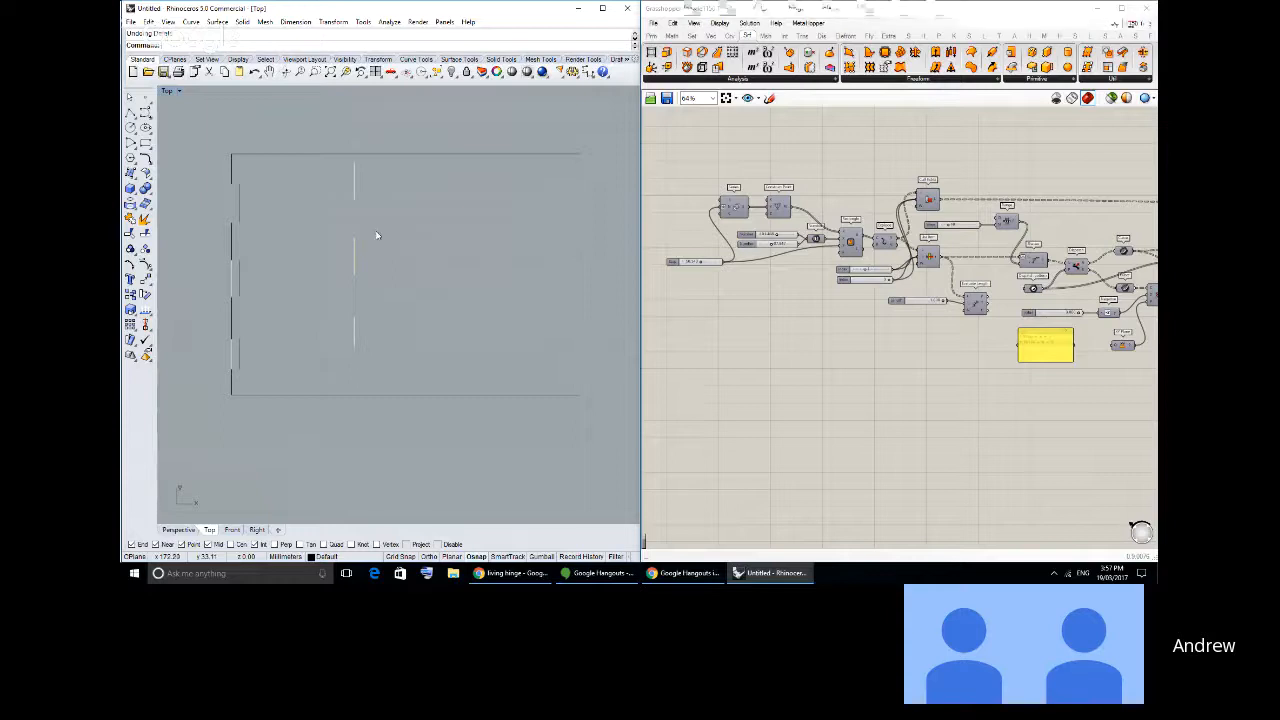
key(ctrl+z)
key(ctrl+z)
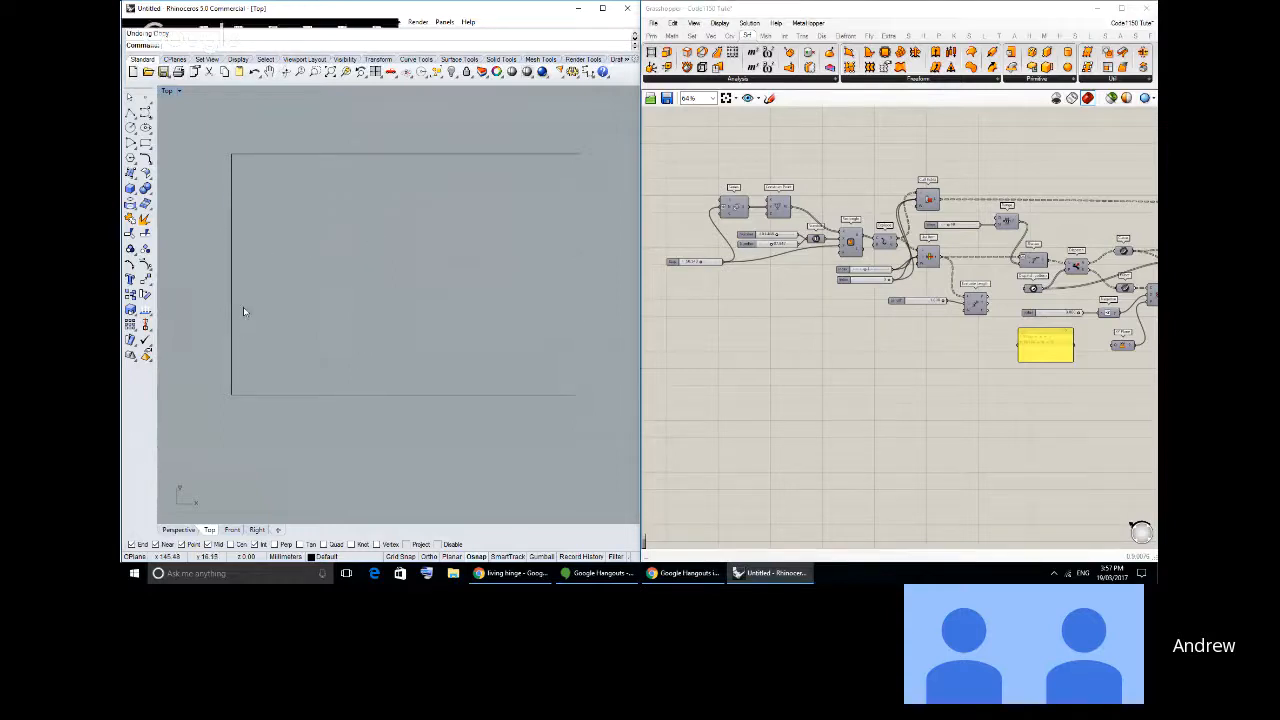
key(ctrl+z)
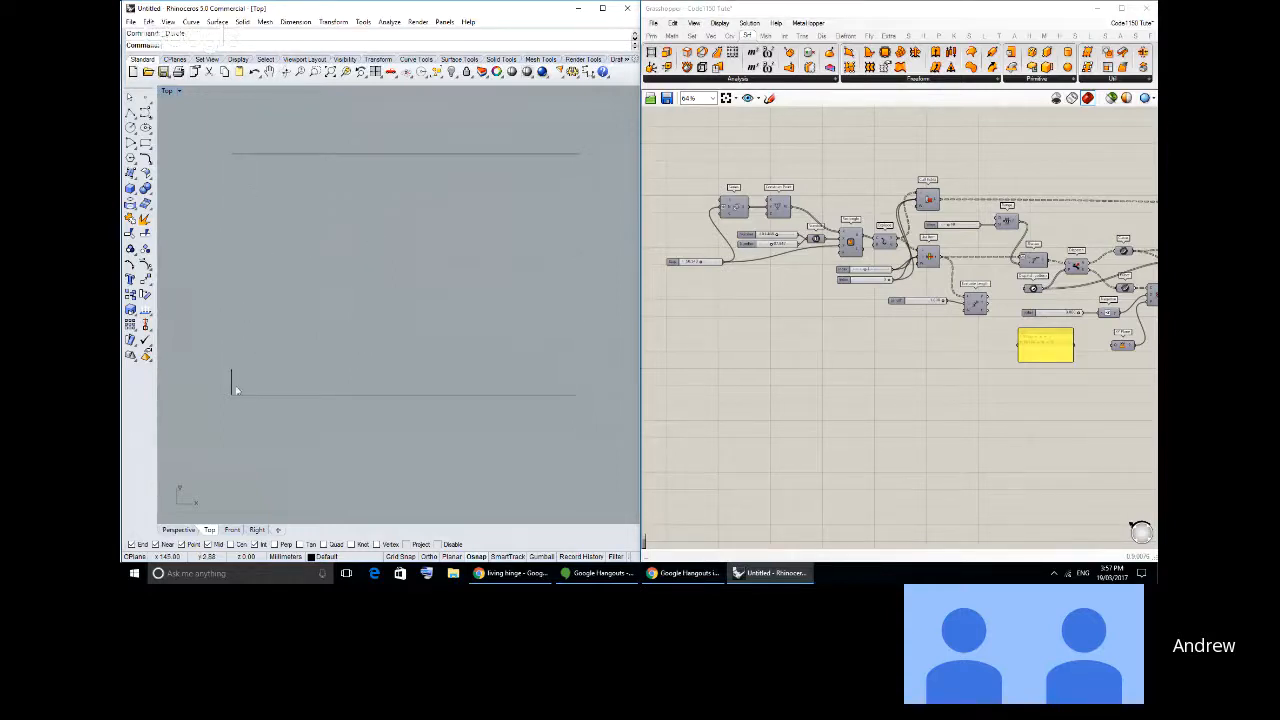
click(232, 386)
key(Delete)
- Draw a vertical polyline segment joining the left ends of the lower and upper horizontal lines
click(131, 115)
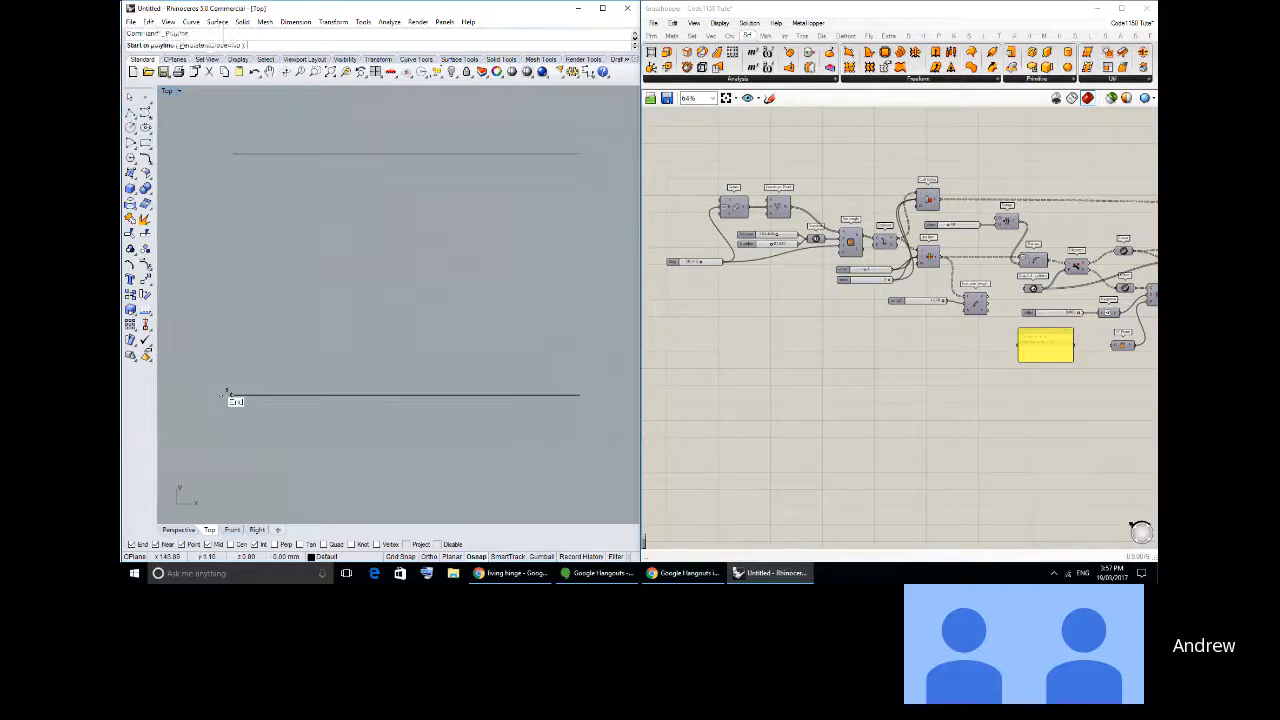
click(231, 393)
click(231, 155)
click(231, 155)
key(Return)
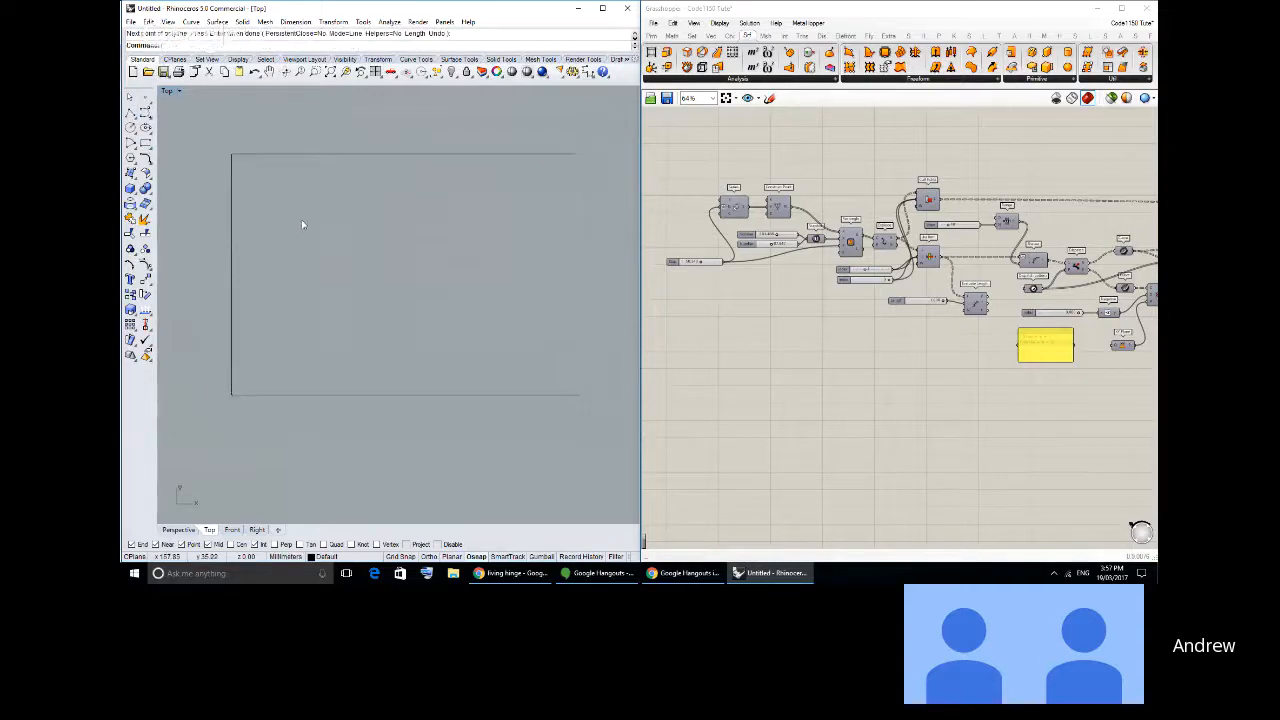
- Copy the left vertical line ten times to the right along the upper horizontal line, spaced about 3 mm apart
mouse_move(301, 224)
right_down()
mouse_move(283, 251)
mouse_move(293, 242)
right_up()
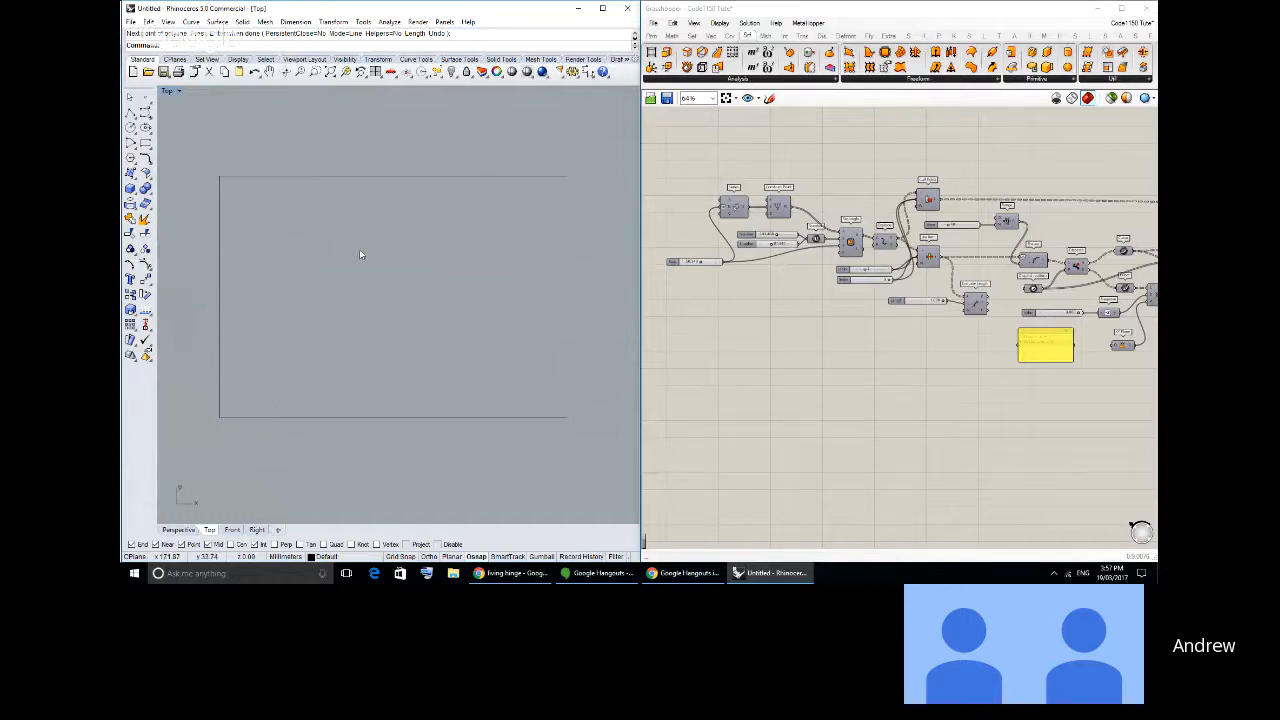
click(219, 261)
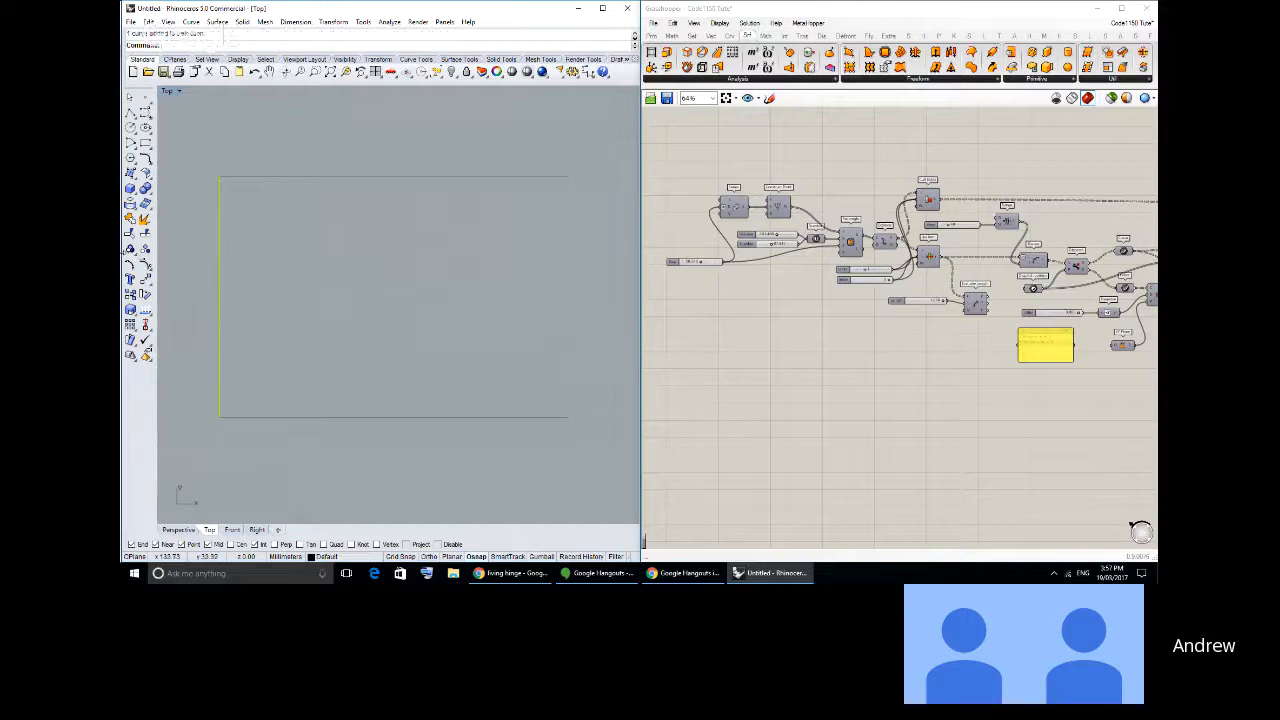
click(130, 295)
click(219, 177)
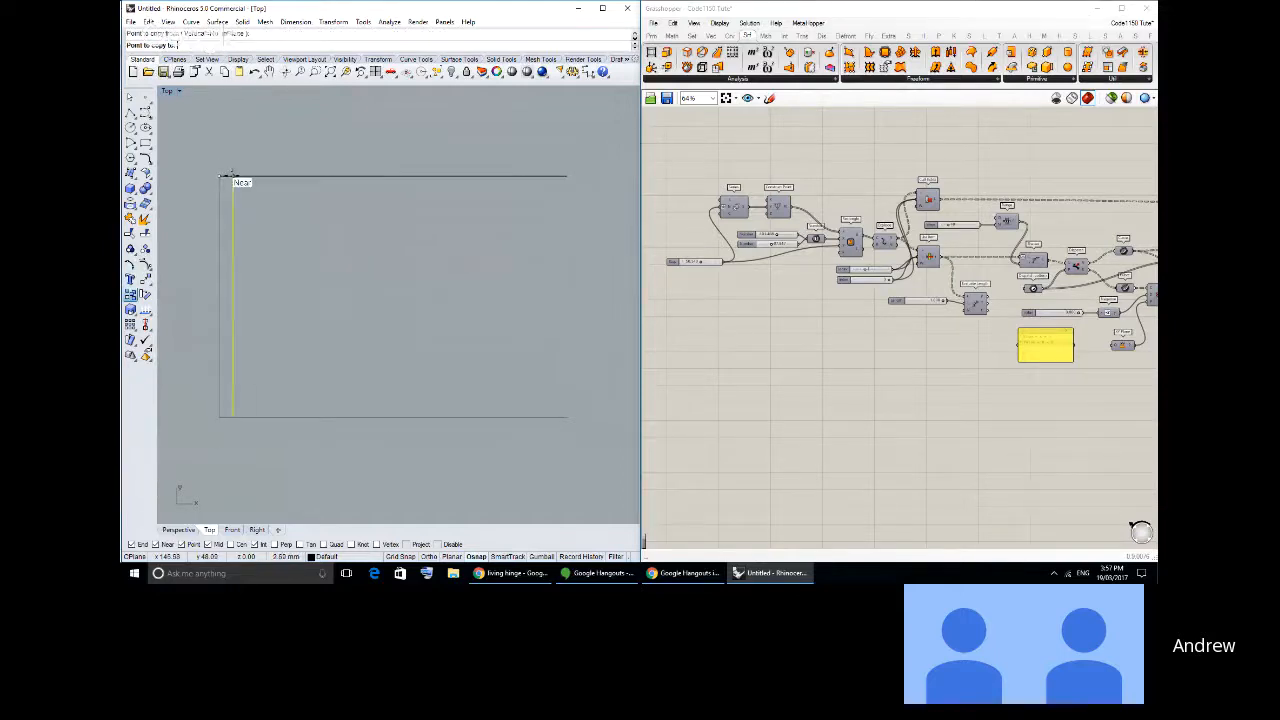
click(232, 177)
click(246, 177)
click(259, 177)
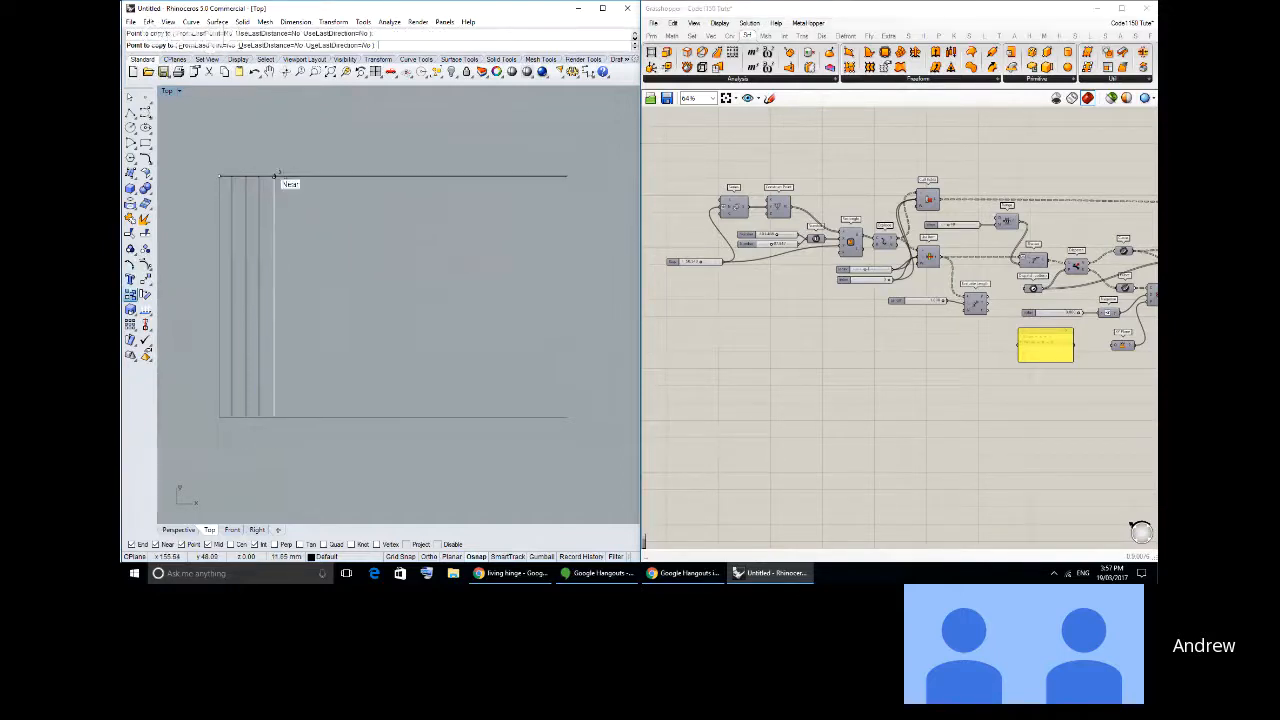
click(272, 177)
click(285, 177)
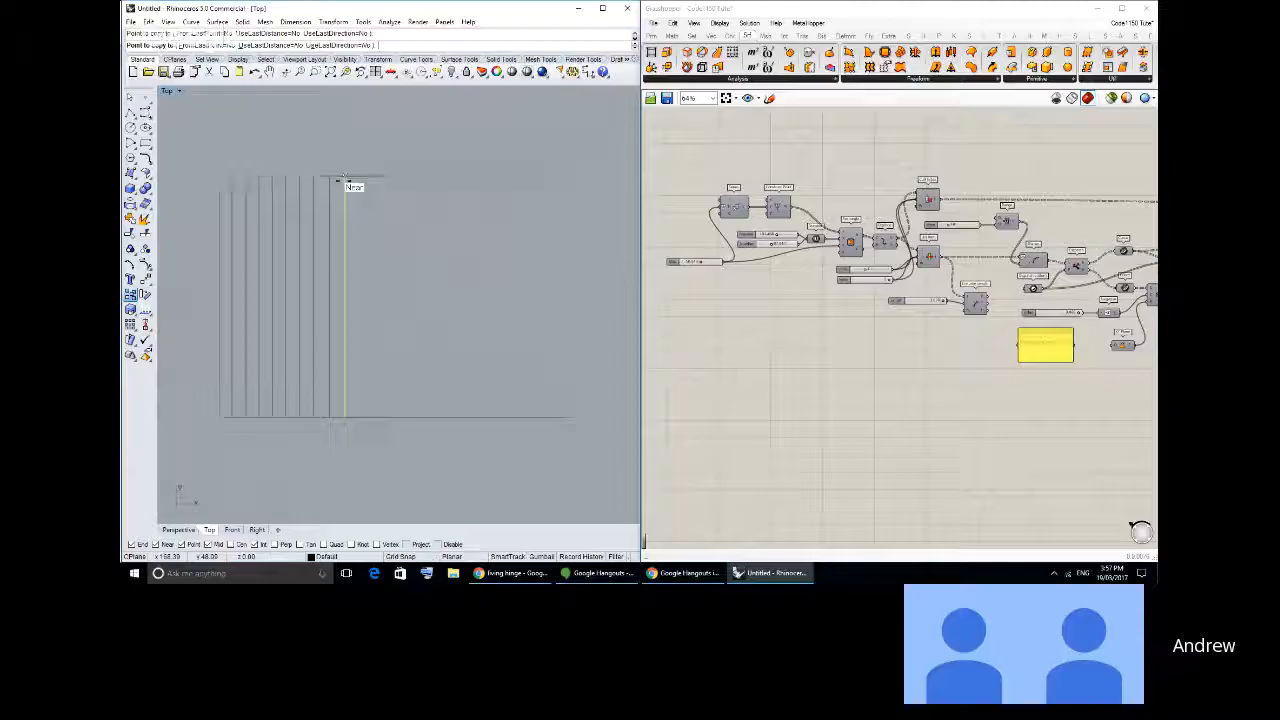
click(350, 177)
click(362, 177)
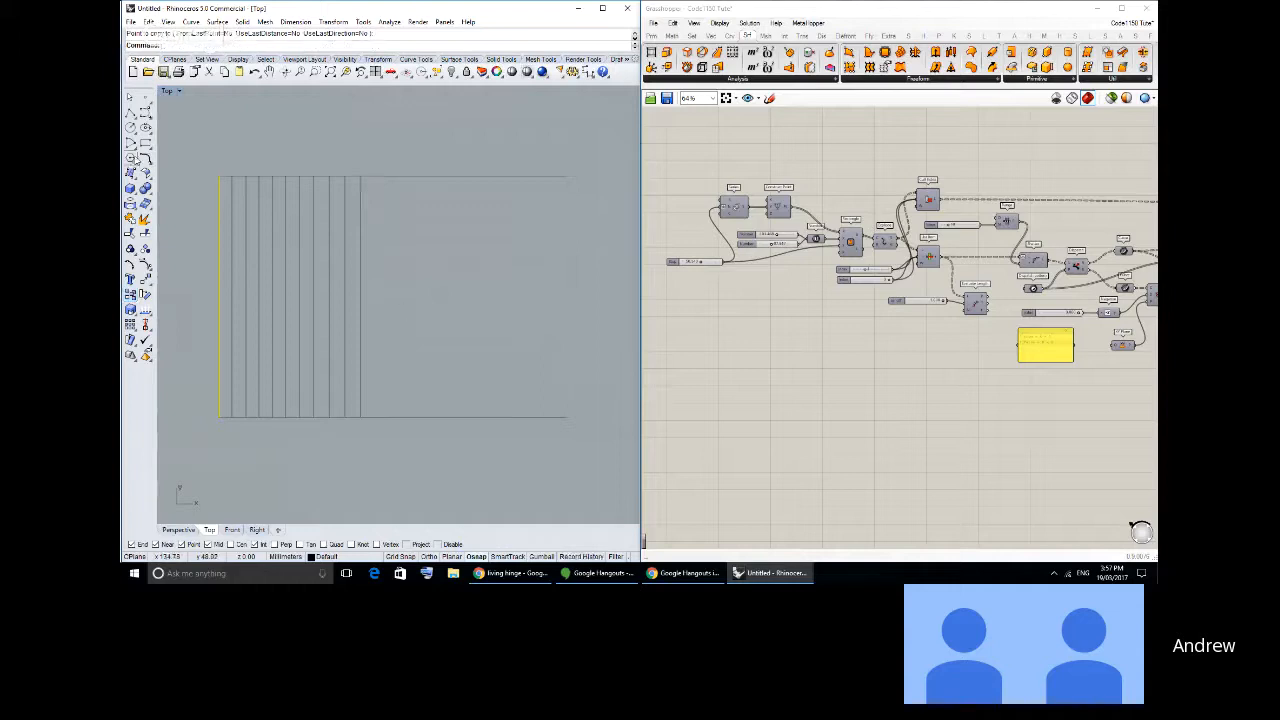
key(Return)
- Switch to Chrome to compare the 3D Living Hinges example image with the drawn vertical lines, and return to Rhino
scroll(214, 173, up, 3)
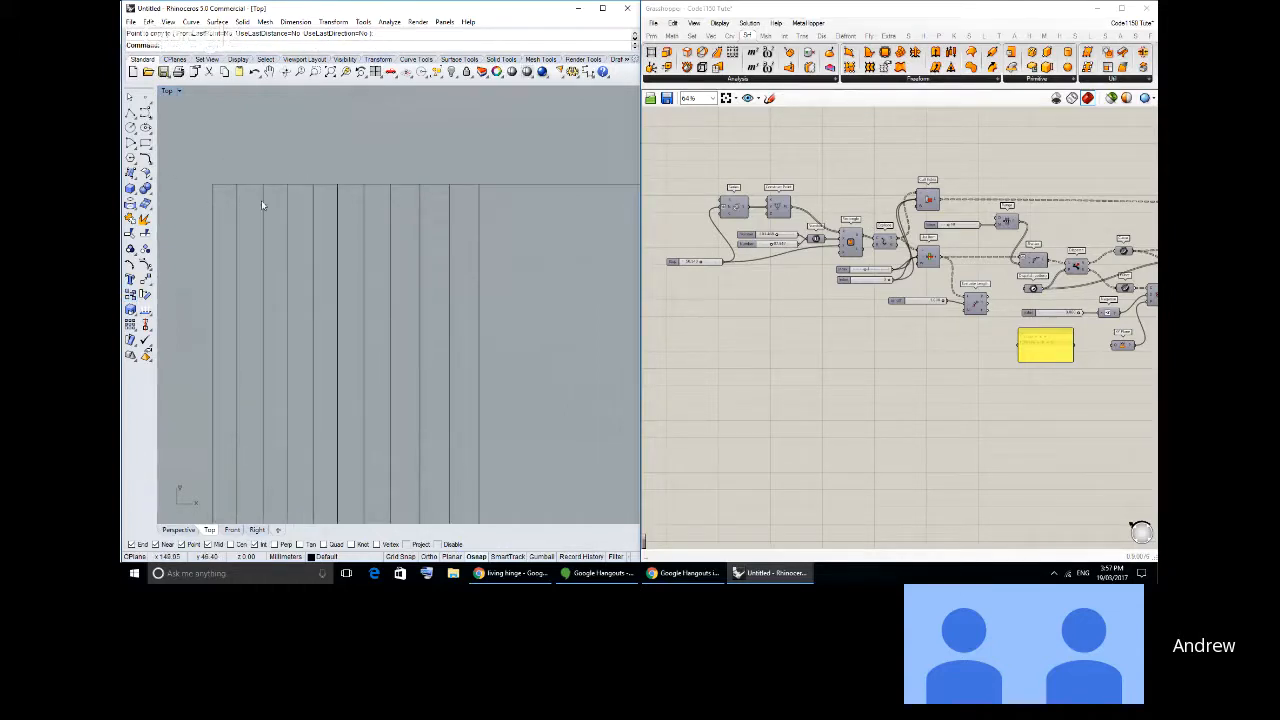
key(alt+Tab)
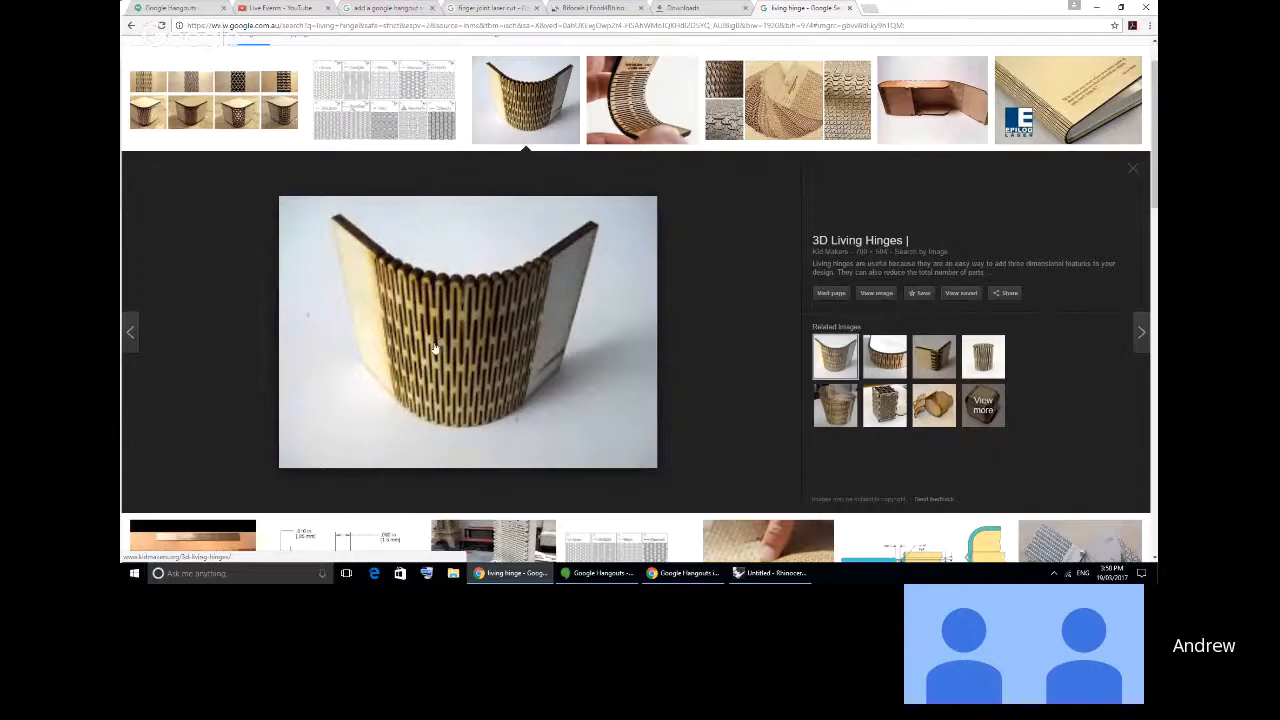
key(alt+Tab)
key(alt+Tab)
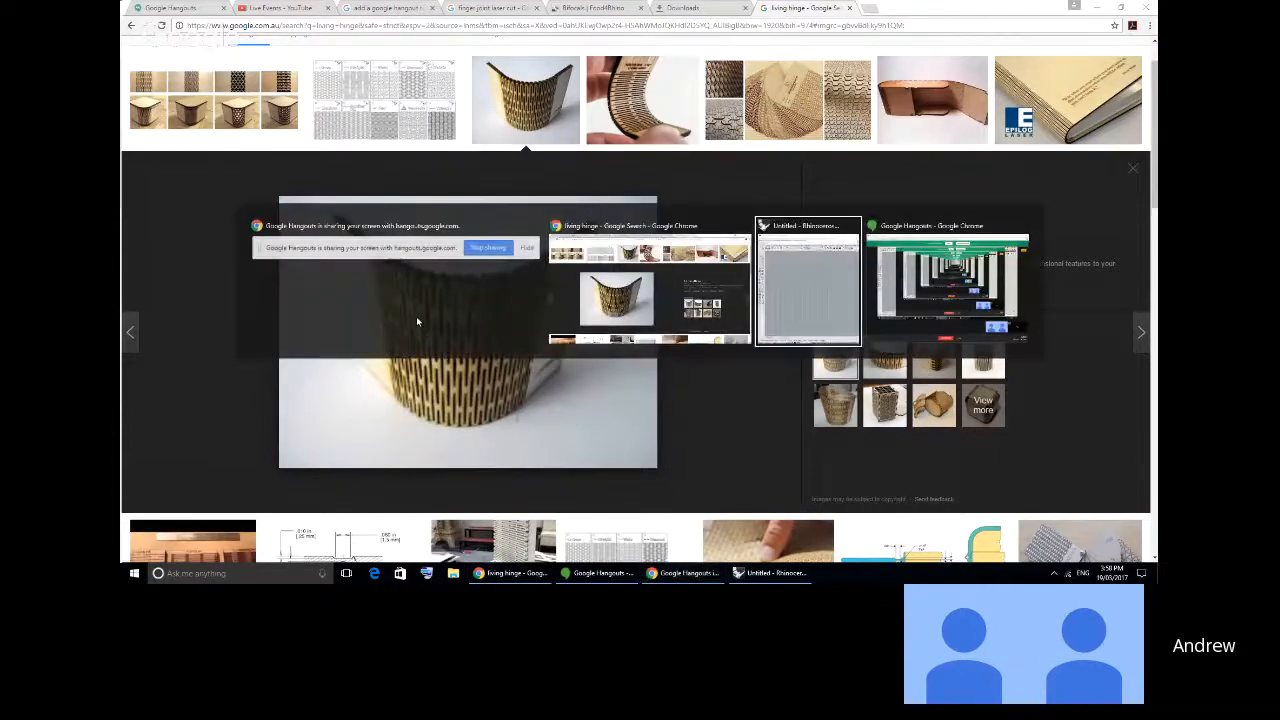
scroll(417, 320, down, 5)
right_drag(398, 251, 407, 246)
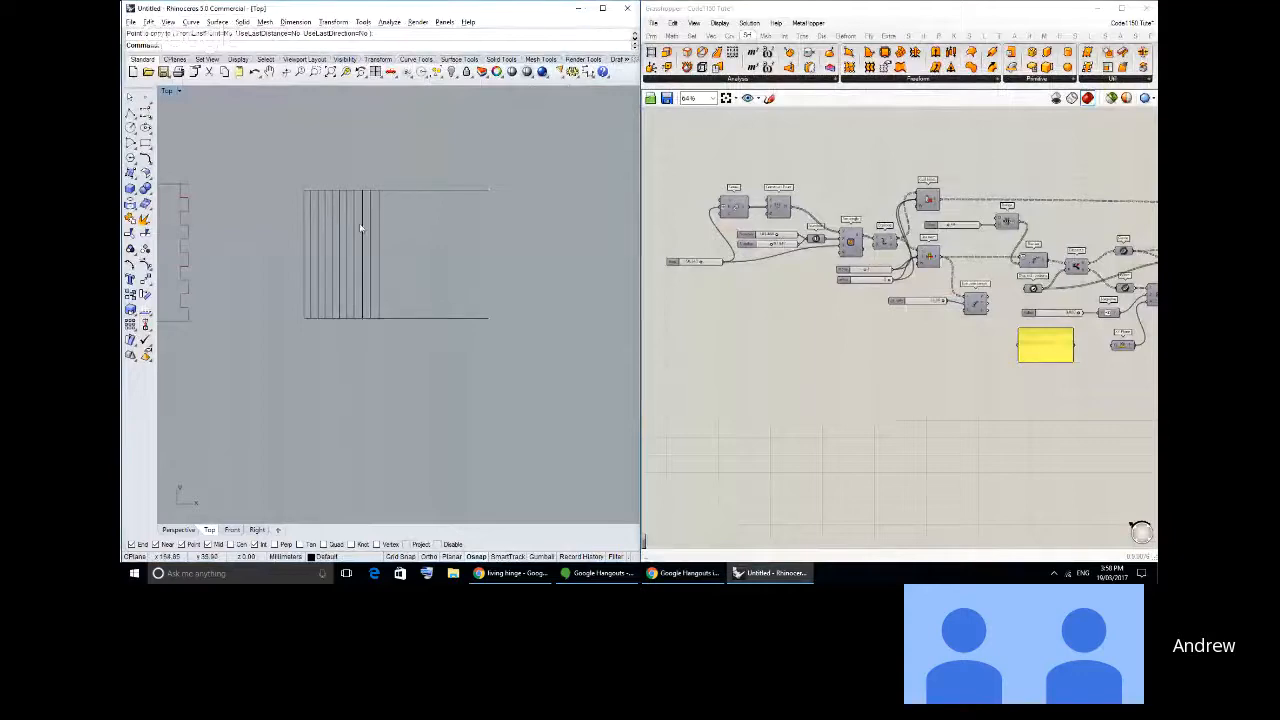
scroll(361, 229, up, 2)
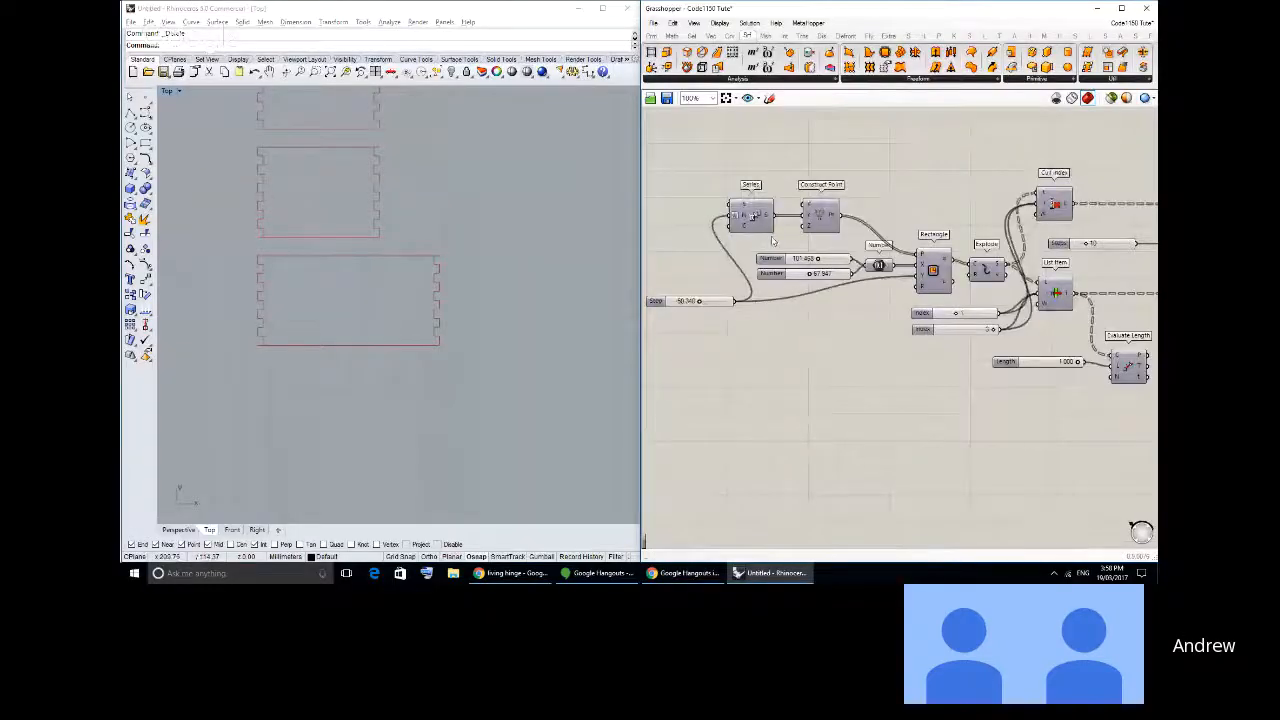
- Duplicate the components from the Step slider and Series through Cull Index and List Item into an empty canvas area
scroll(867, 305, down, 2)
right_drag(867, 305, 808, 272)
scroll(808, 272, down, 1)
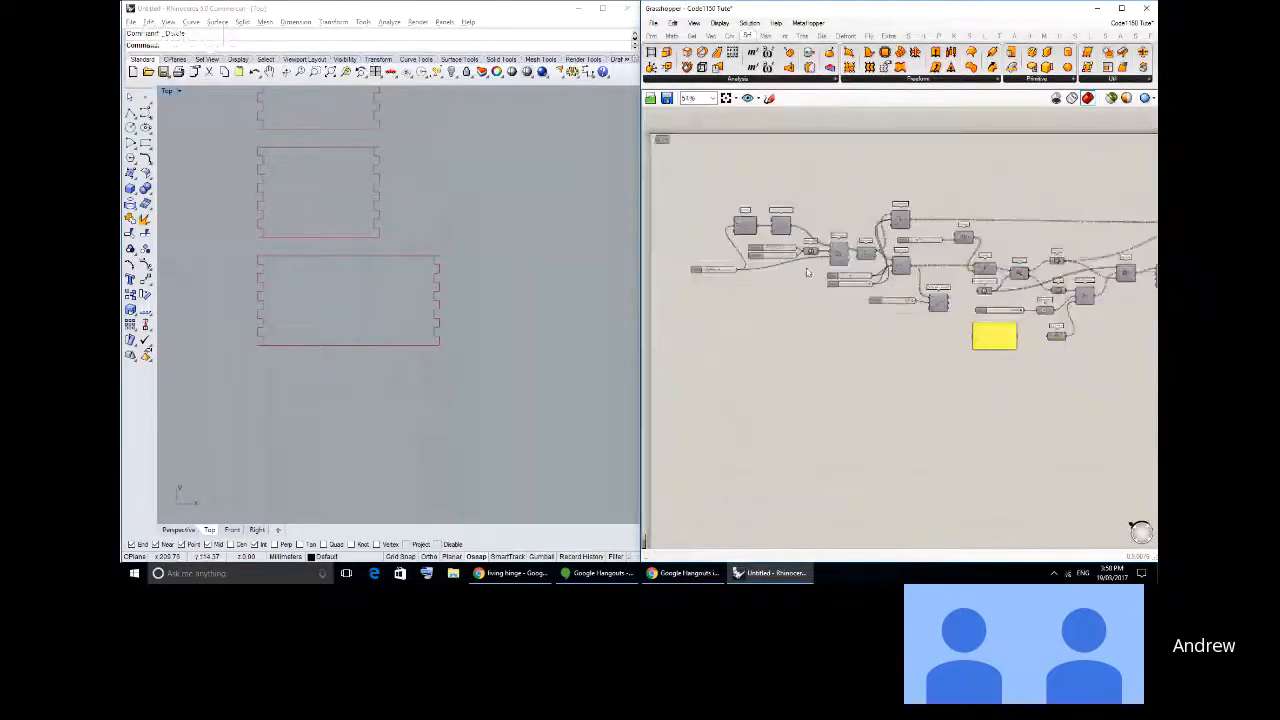
scroll(808, 272, up, 2)
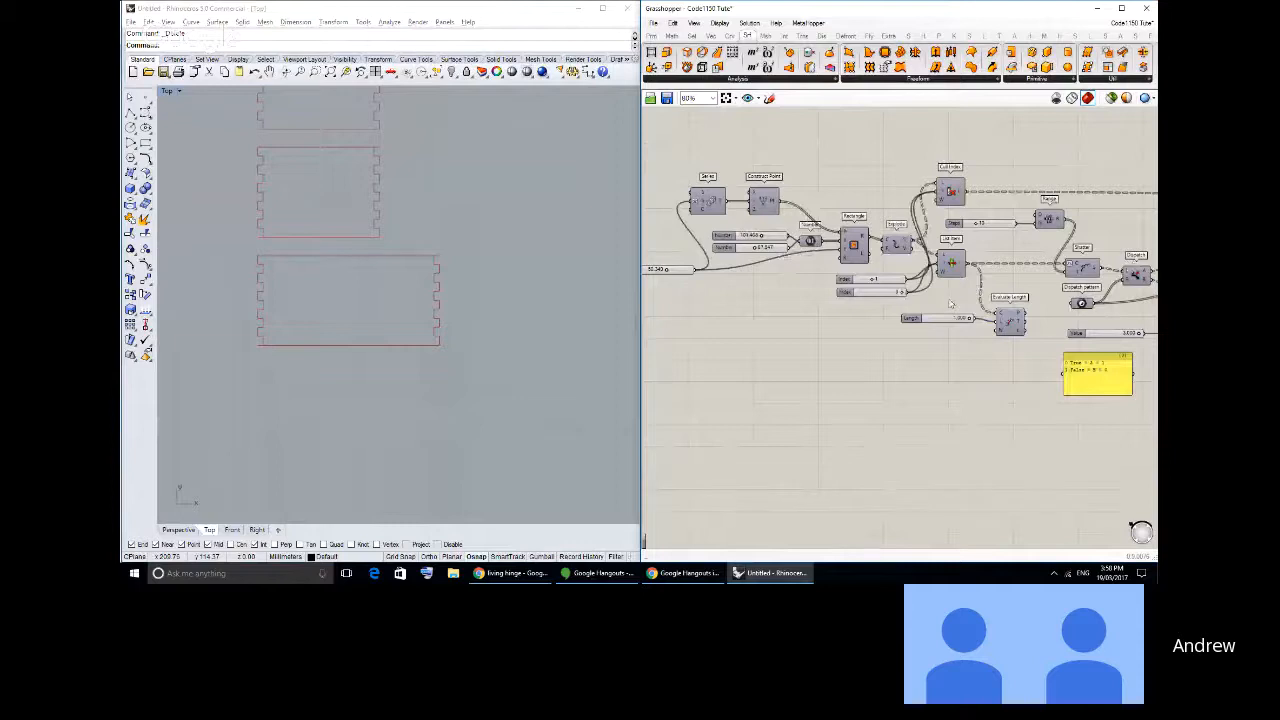
drag(943, 298, 672, 158)
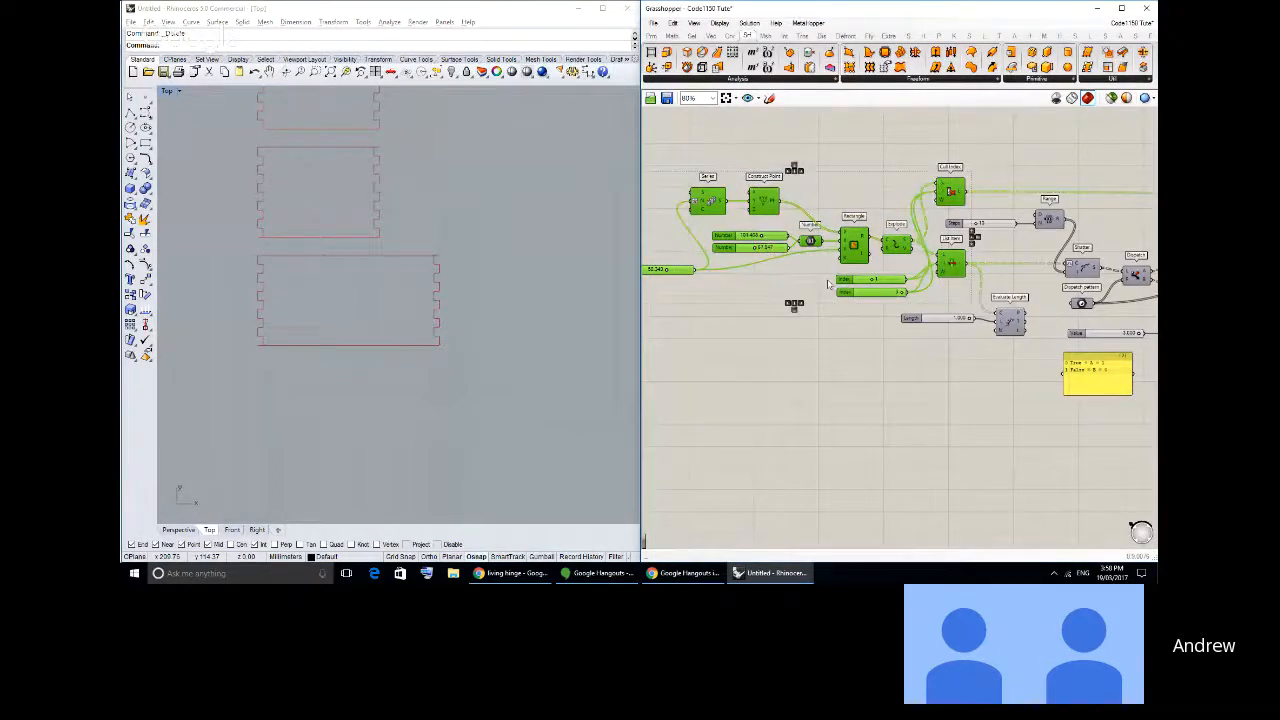
right_drag(984, 277, 954, 261)
scroll(897, 270, down, 5)
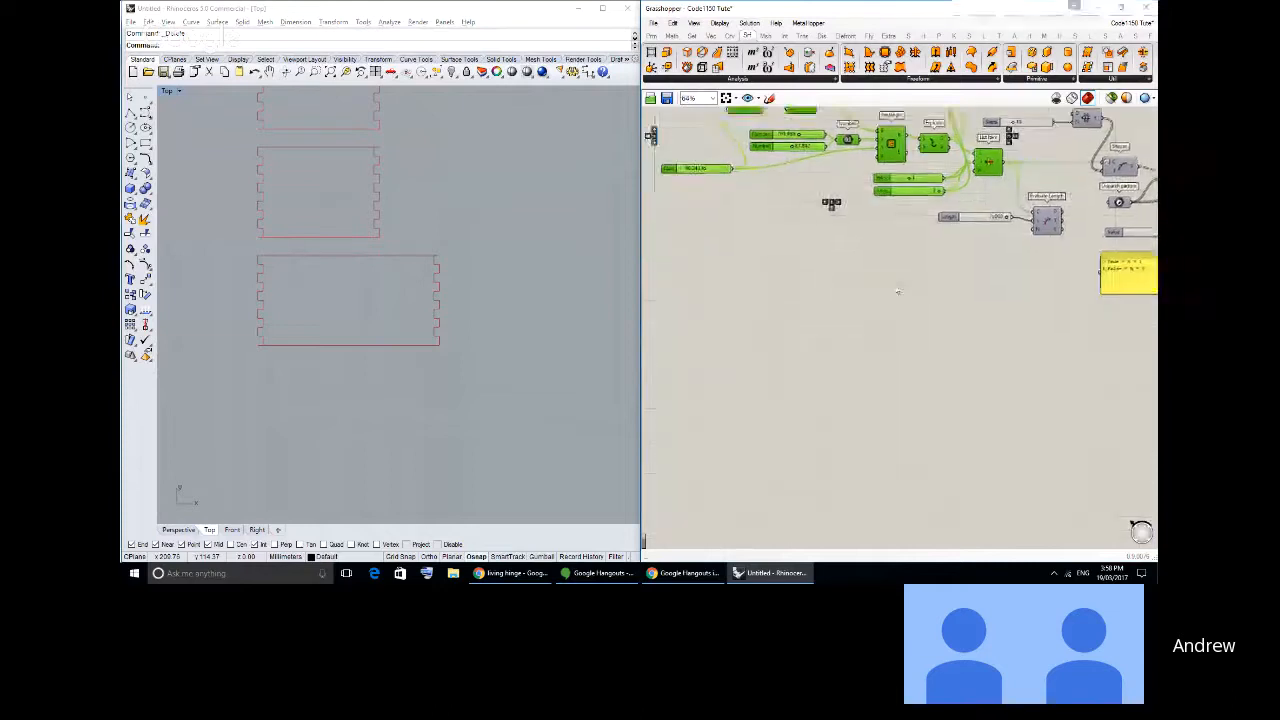
scroll(897, 270, up, 6)
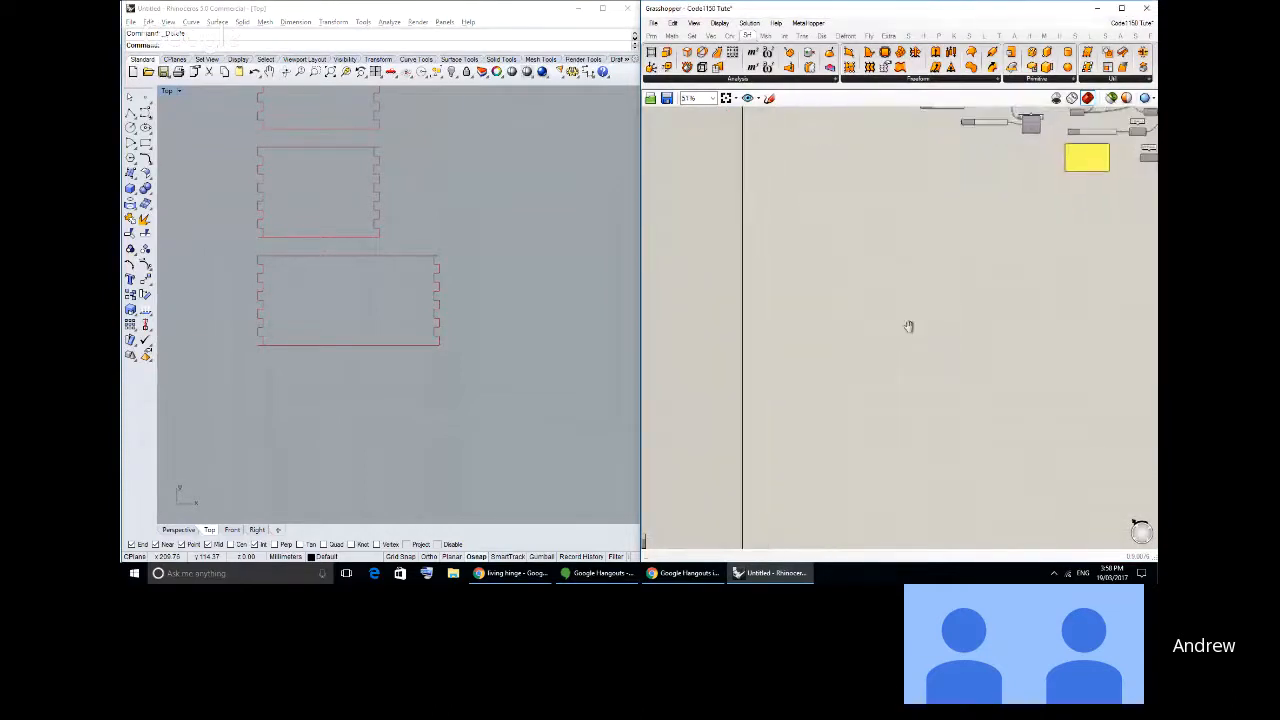
right_drag(897, 286, 905, 277)
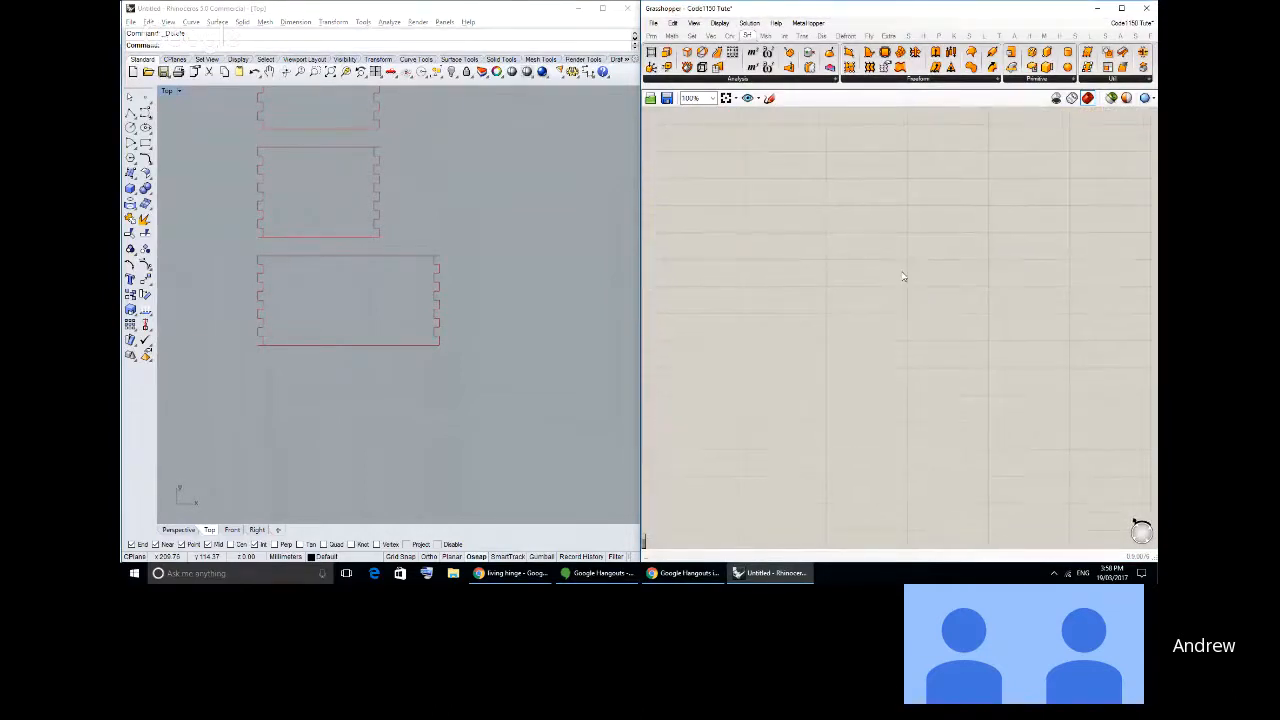
key(ctrl+v)
click(932, 230)
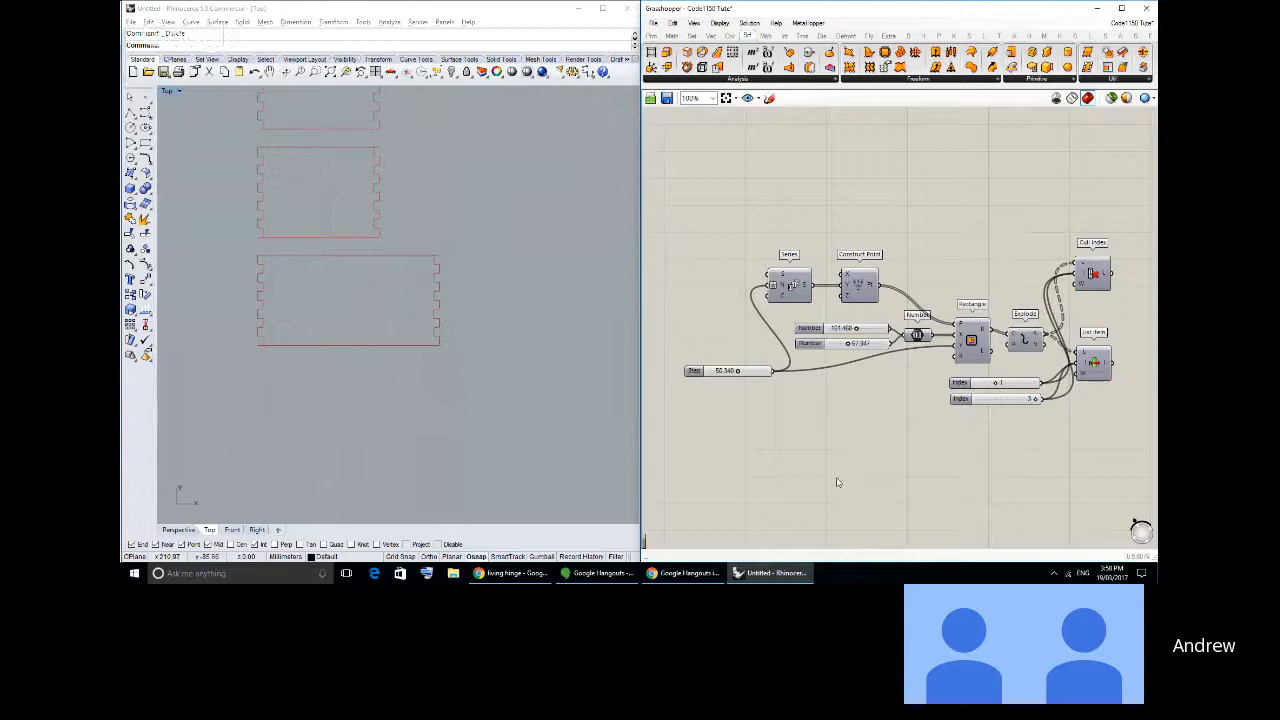
- Move the copied Cull Index component slightly closer above the copied List Item
right_drag(973, 401, 871, 388)
right_drag(995, 300, 940, 290)
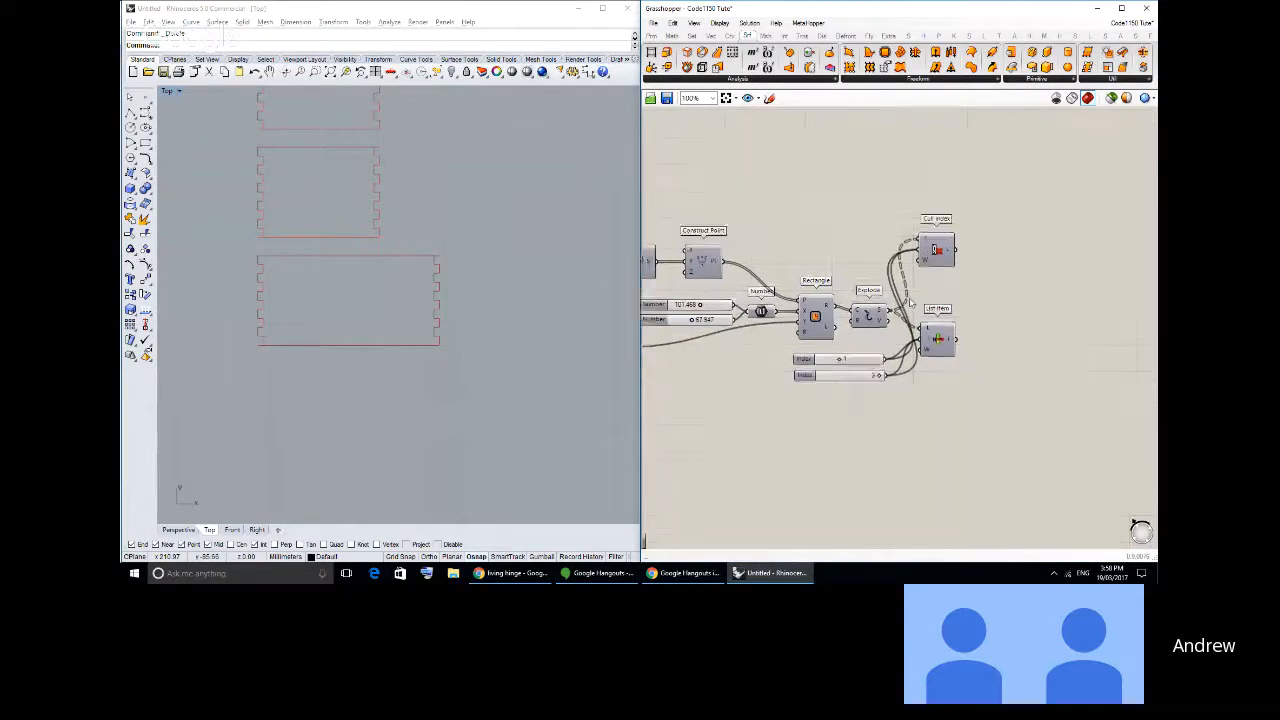
scroll(940, 290, up, 2)
scroll(940, 290, down, 1)
drag(931, 257, 930, 288)
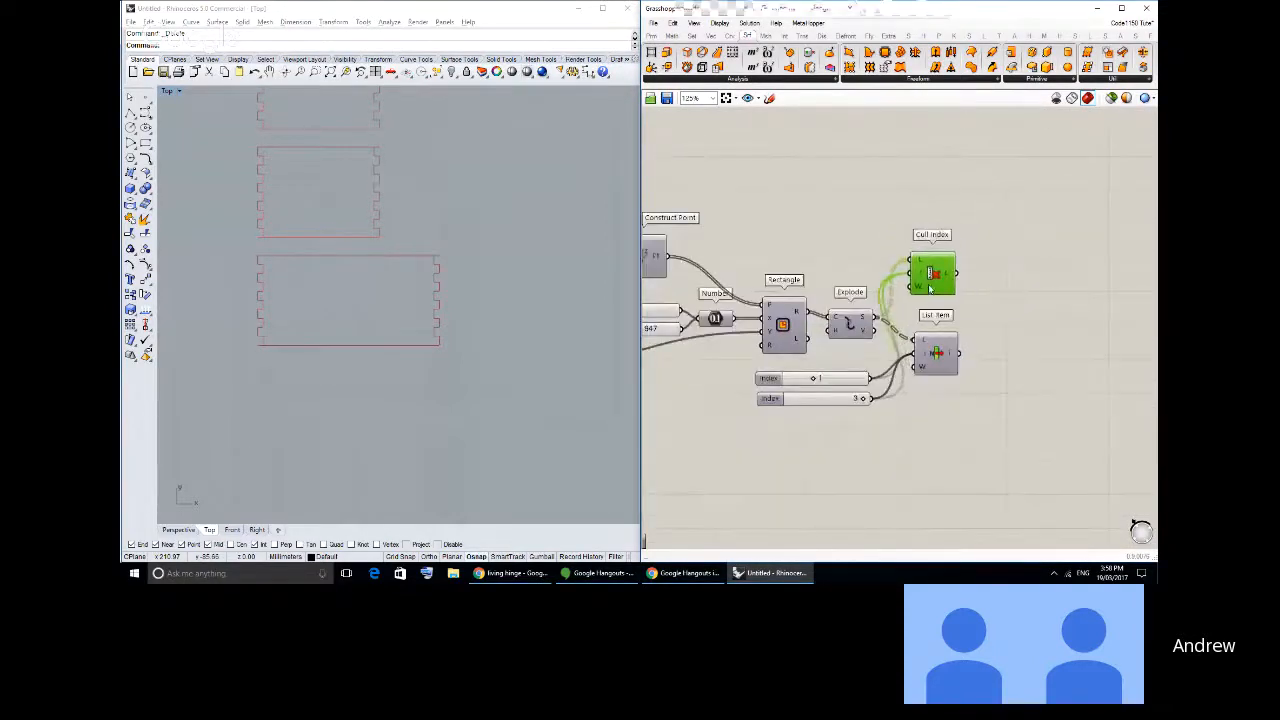
click(895, 429)
click(818, 382)
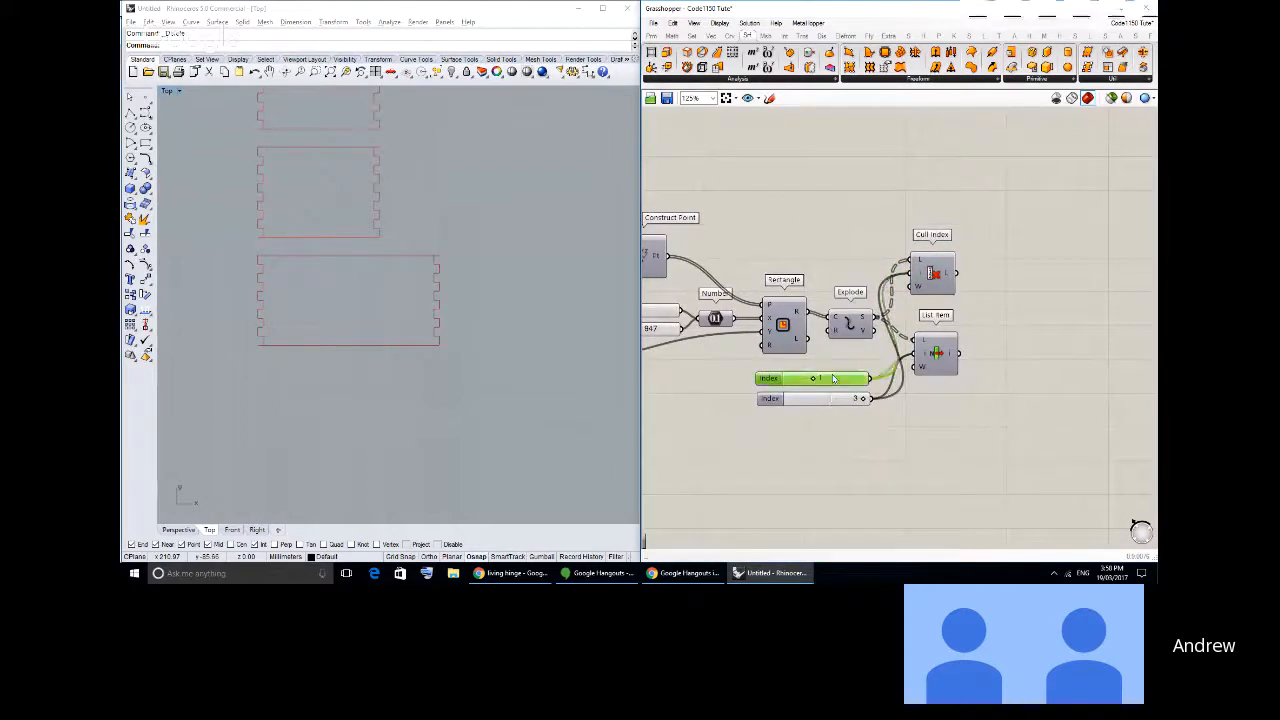
click(832, 402)
- Turn off the preview of every component, and turn it back on for the copied List Item only
key(ctrl+a)
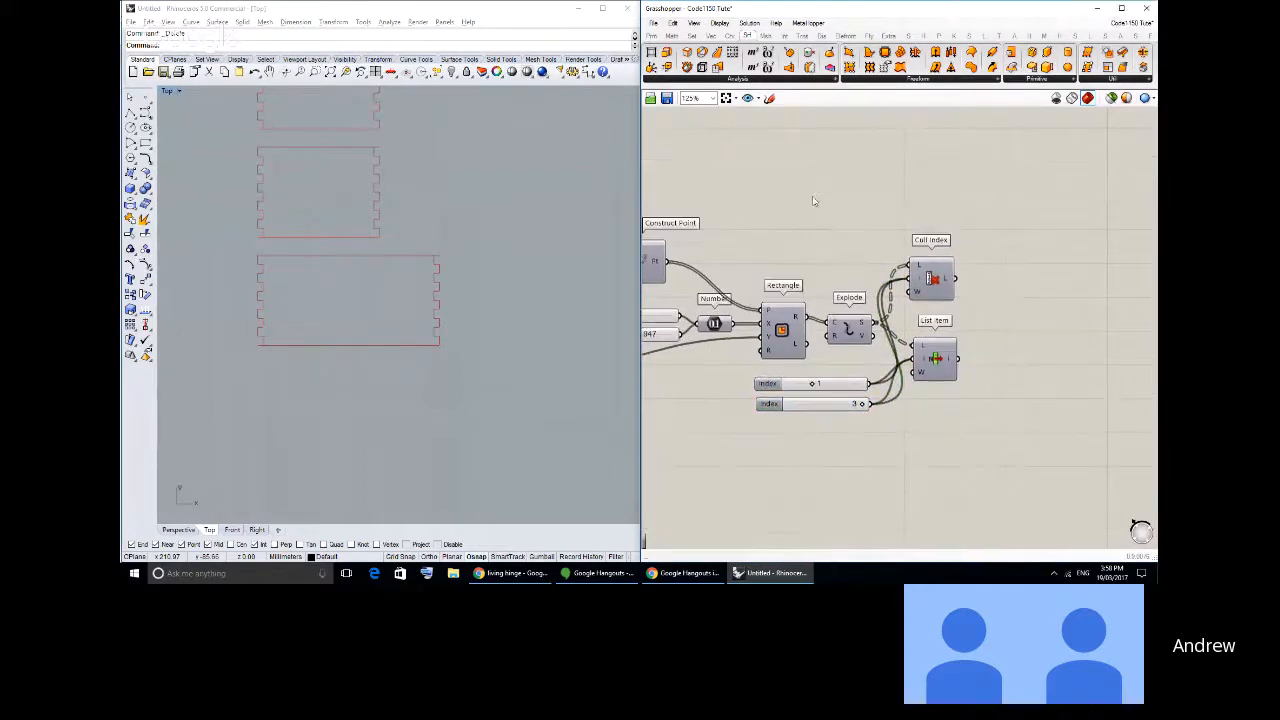
middle_click(815, 200)
click(848, 163)
click(846, 392)
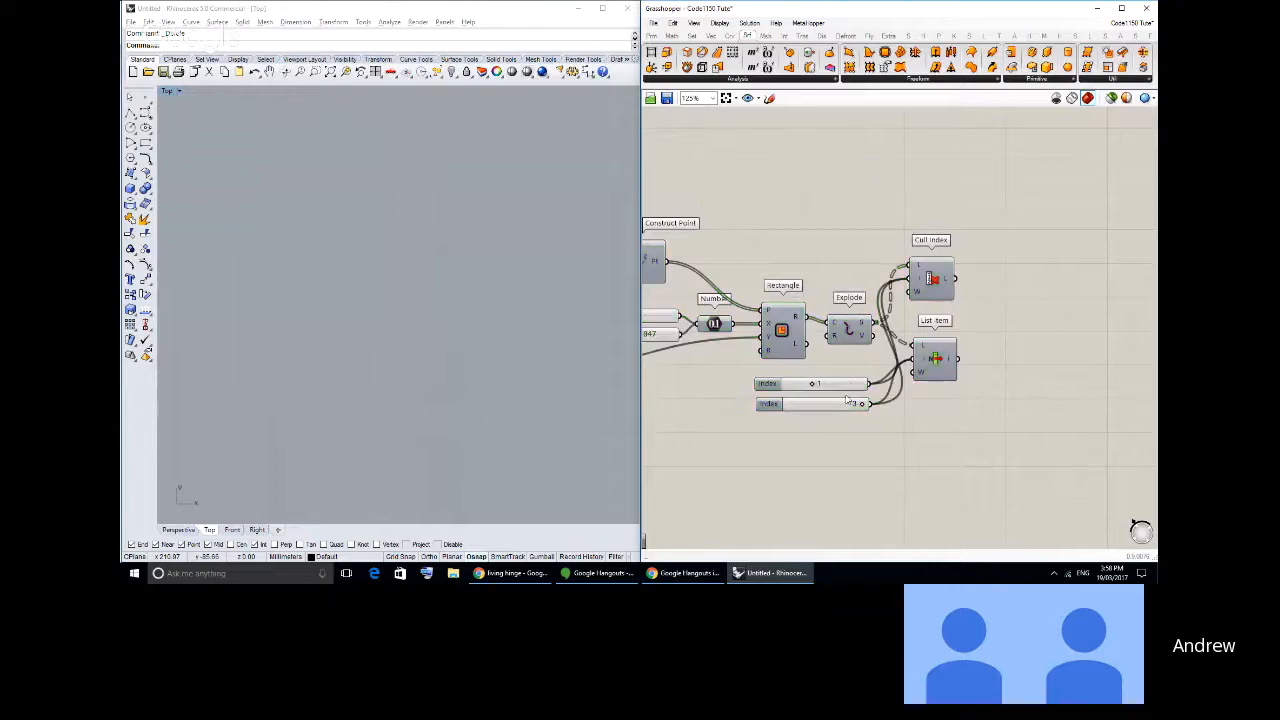
click(941, 360)
middle_click(942, 357)
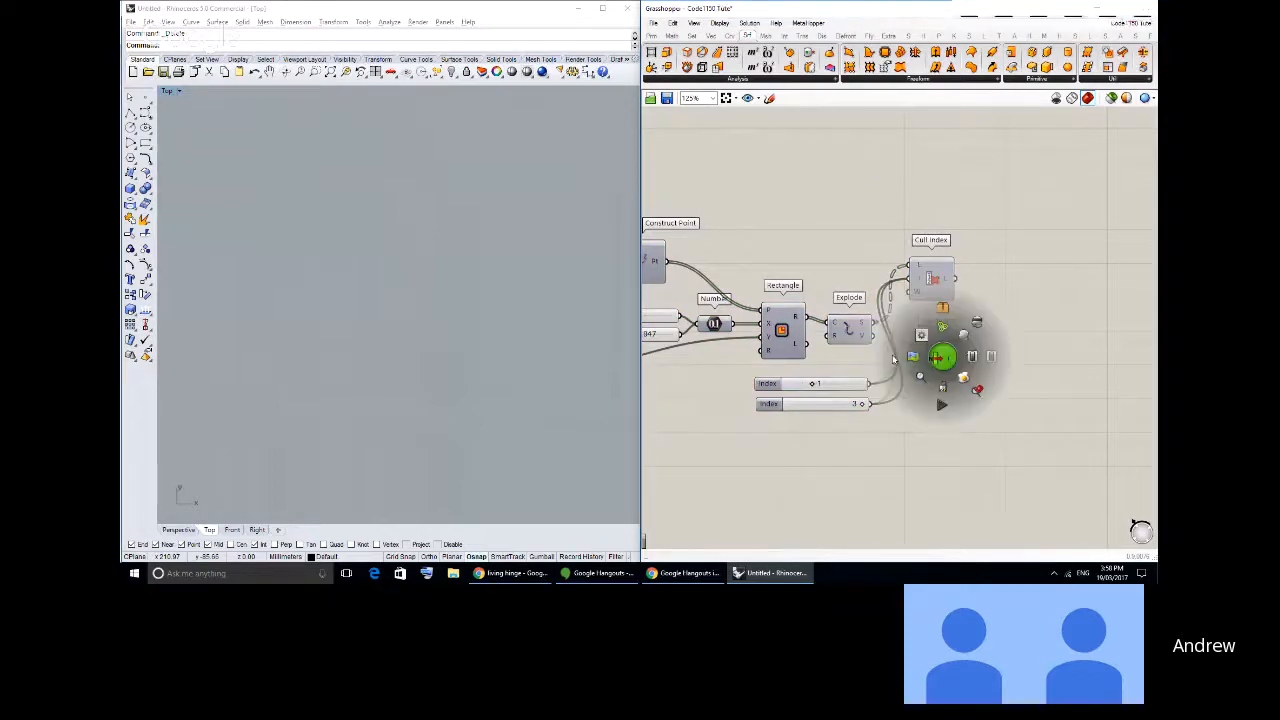
click(979, 356)
click(963, 496)
- Set the two copied Index sliders to 0 and 2 to pick the horizontal edges of the rectangles
scroll(805, 388, up, 2)
drag(819, 384, 777, 384)
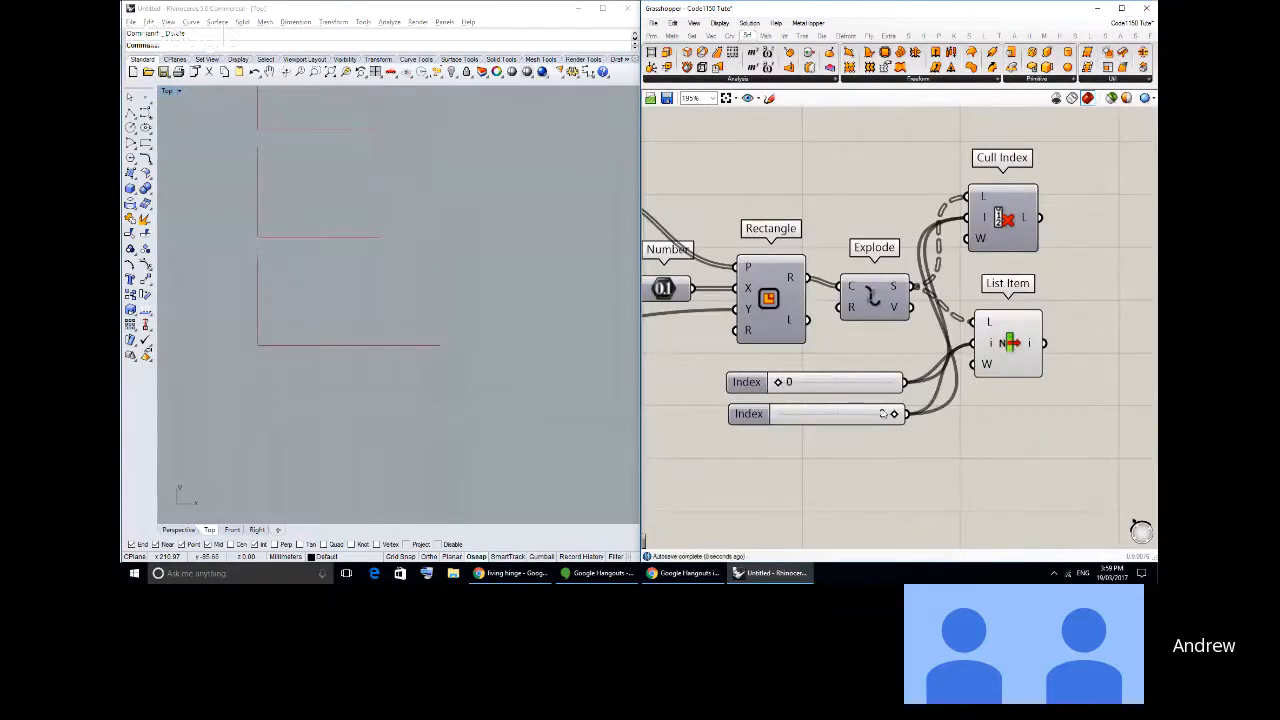
drag(893, 415, 856, 414)
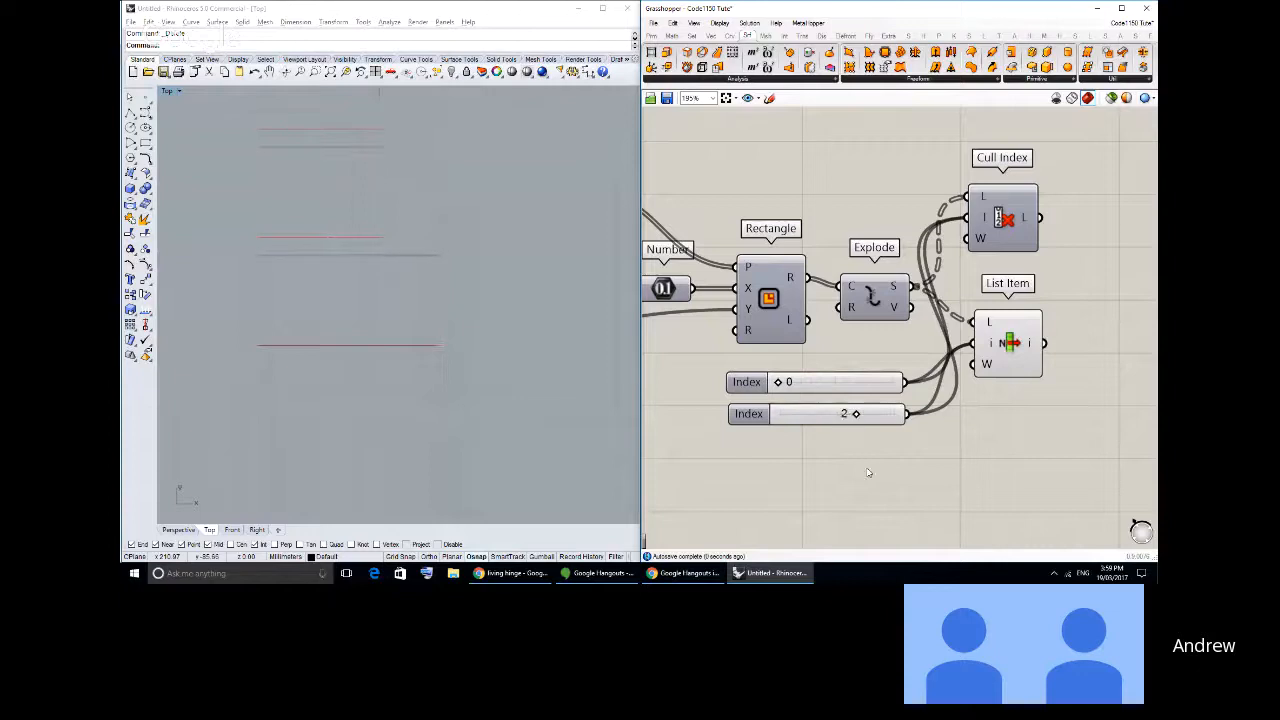
click(359, 306)
scroll(360, 306, down, 2)
right_drag(364, 302, 392, 332)
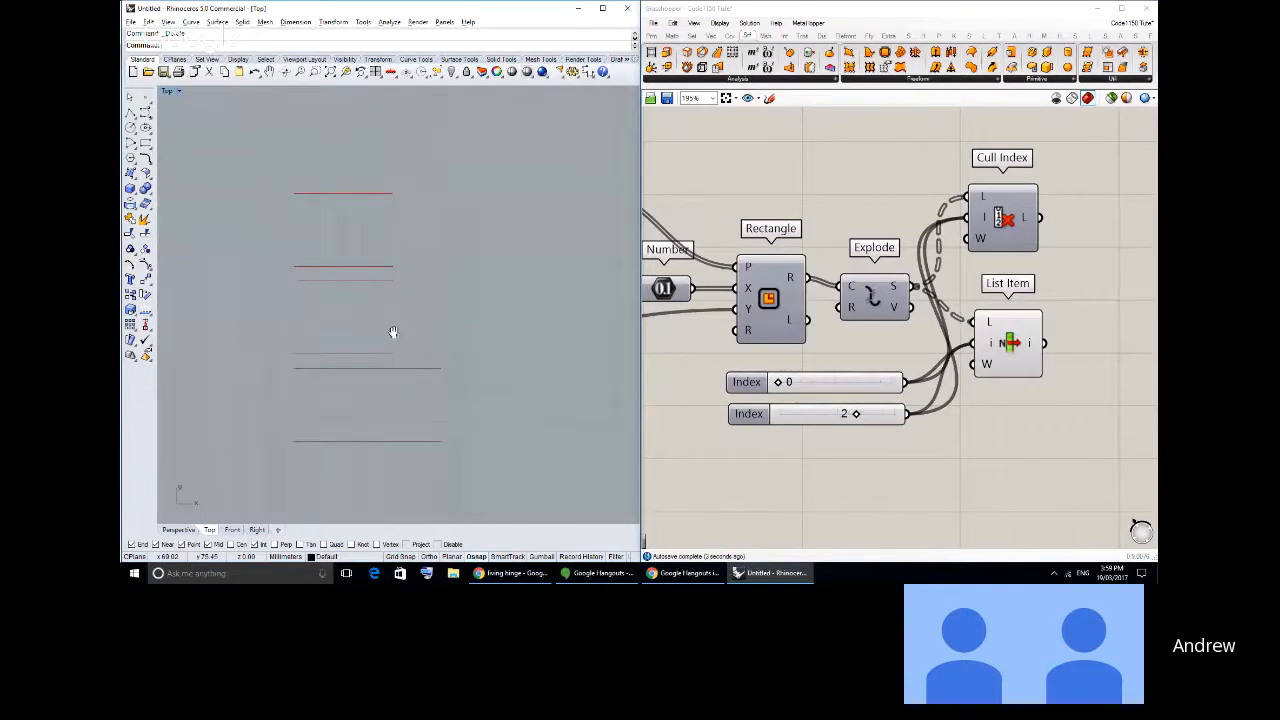
- Rearrange the copied Cull Index and List Item, lining up List Item's list input with the Explode segments output
right_drag(1063, 334, 830, 312)
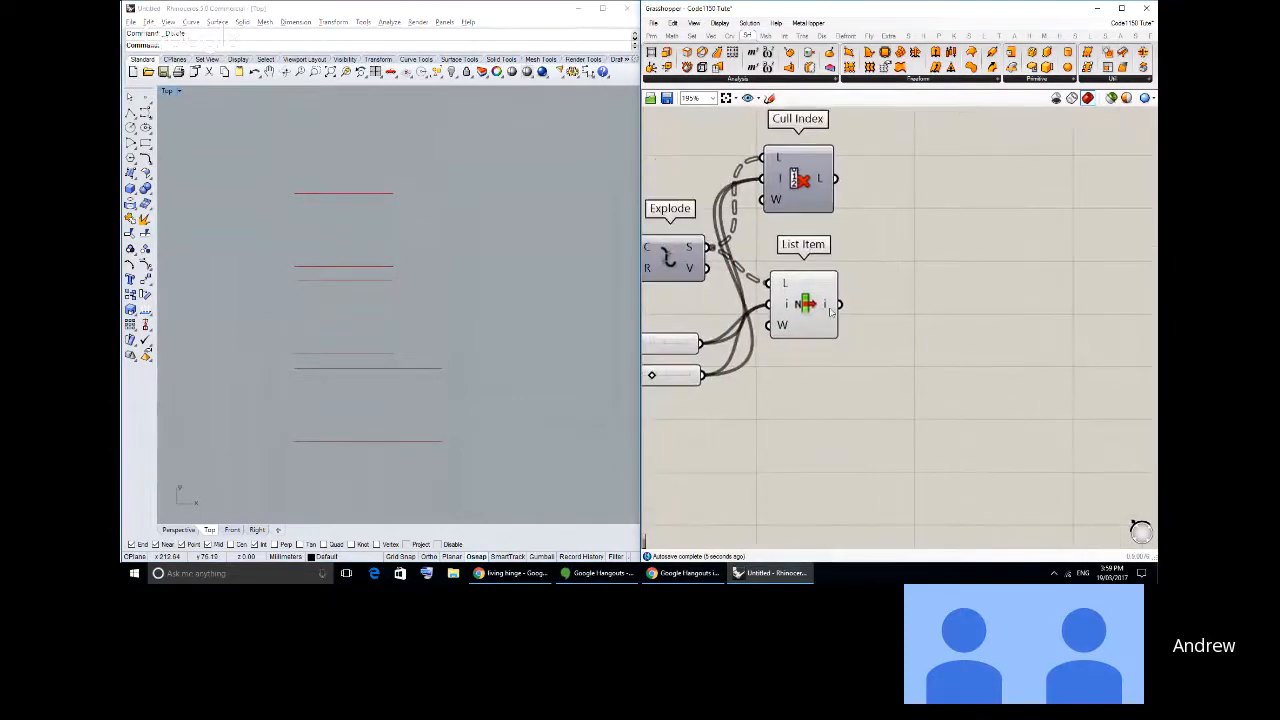
drag(836, 282, 839, 252)
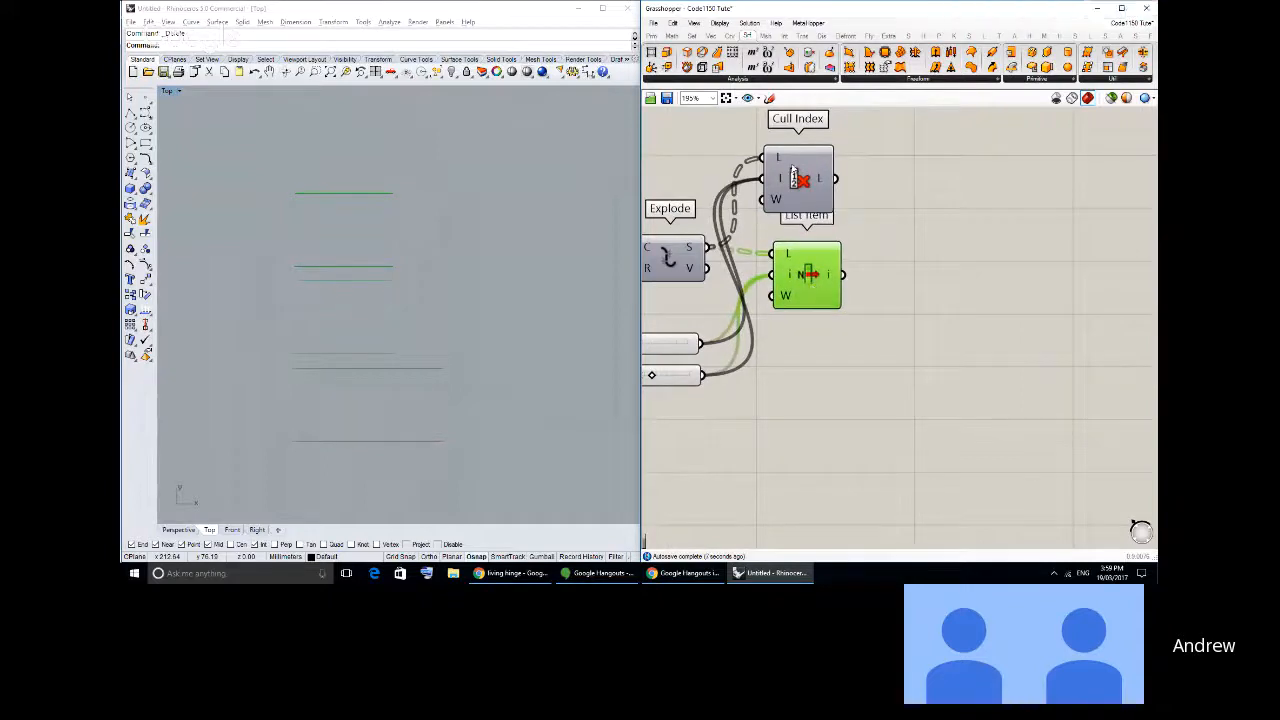
drag(794, 177, 799, 148)
right_drag(820, 218, 836, 260)
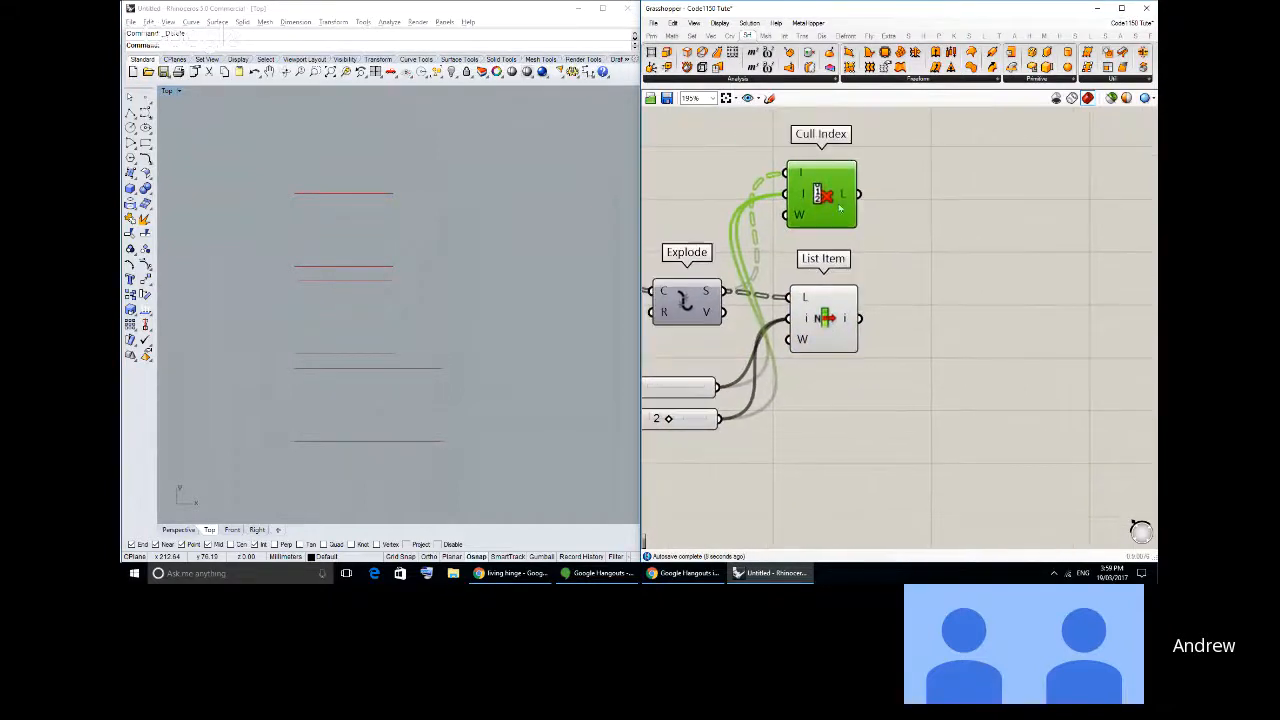
drag(831, 190, 837, 196)
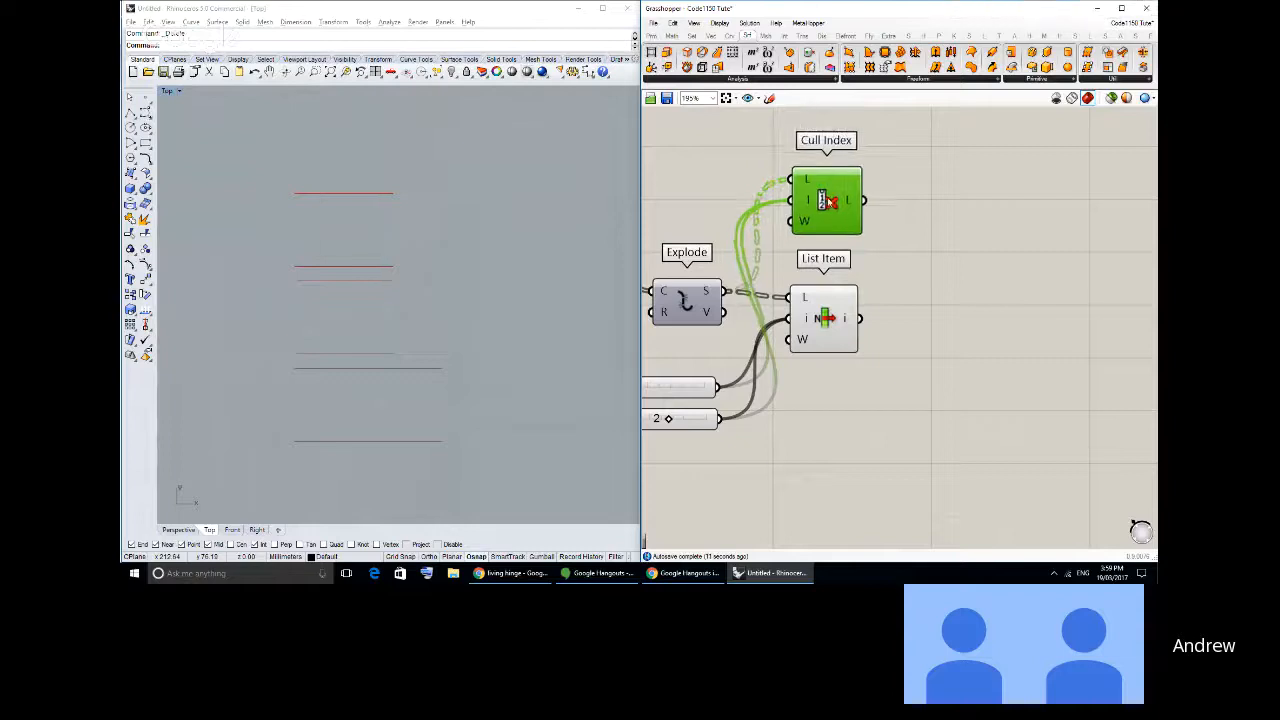
click(845, 244)
drag(833, 290, 835, 283)
click(906, 319)
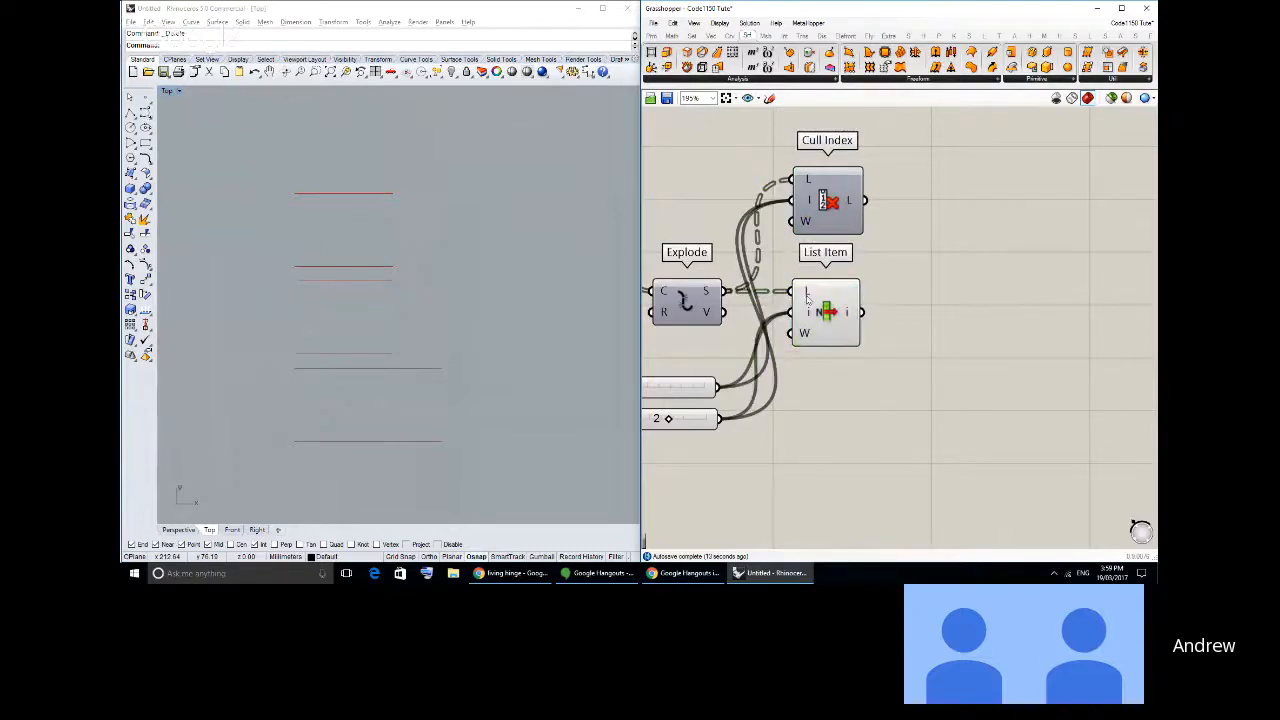
- Add a Panel beside List Item, connect the item output to it, and enlarge it to show all branches
click(652, 36)
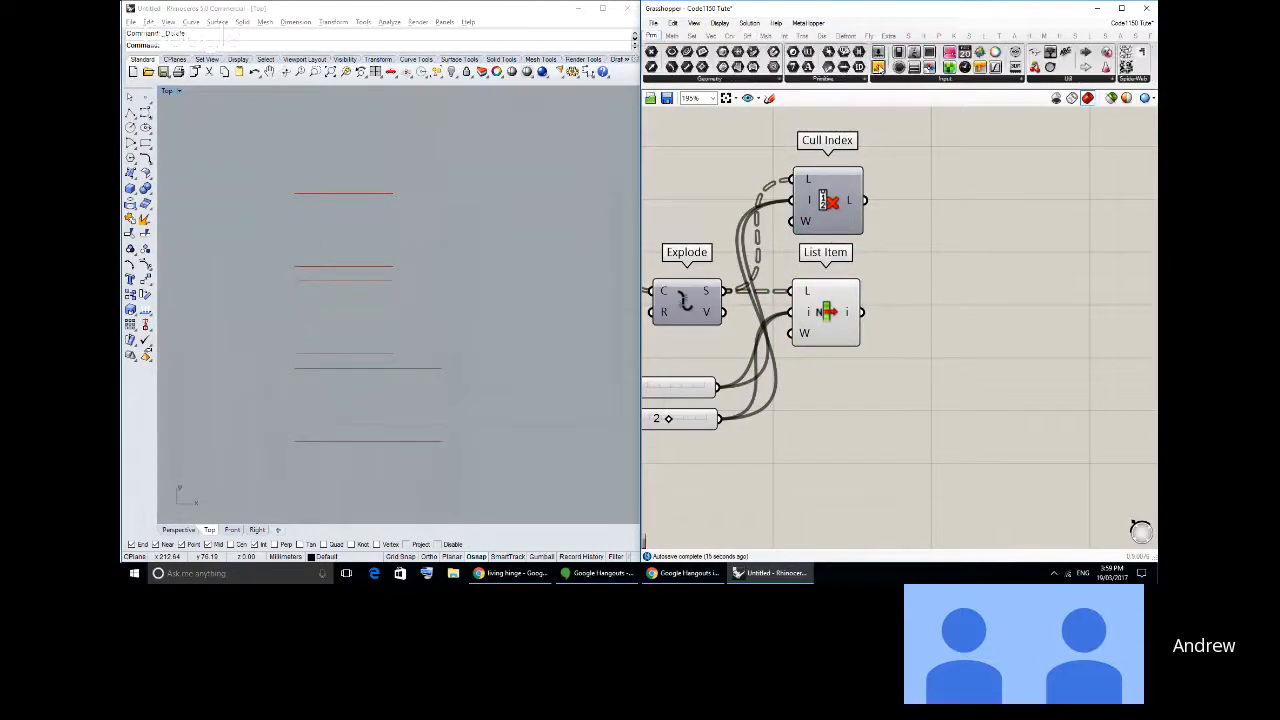
drag(878, 67, 1014, 340)
drag(862, 313, 928, 340)
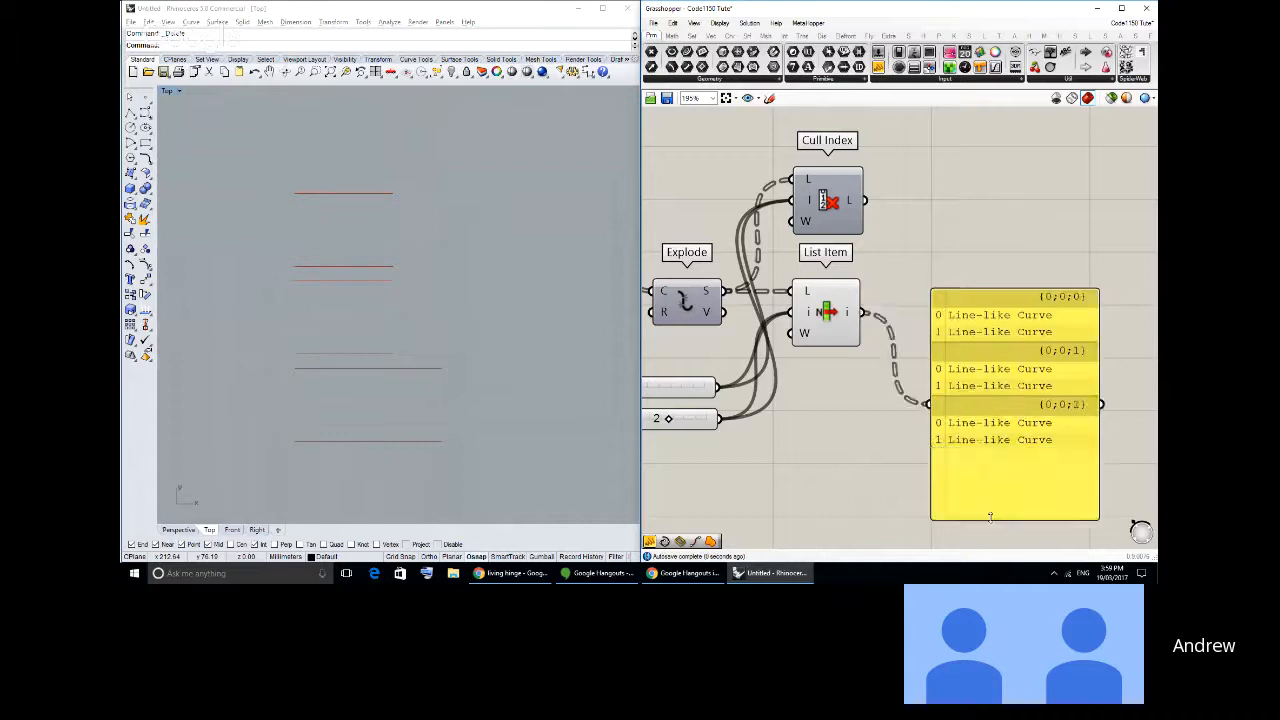
drag(966, 391, 966, 522)
right_drag(914, 380, 923, 336)
drag(1001, 381, 1021, 337)
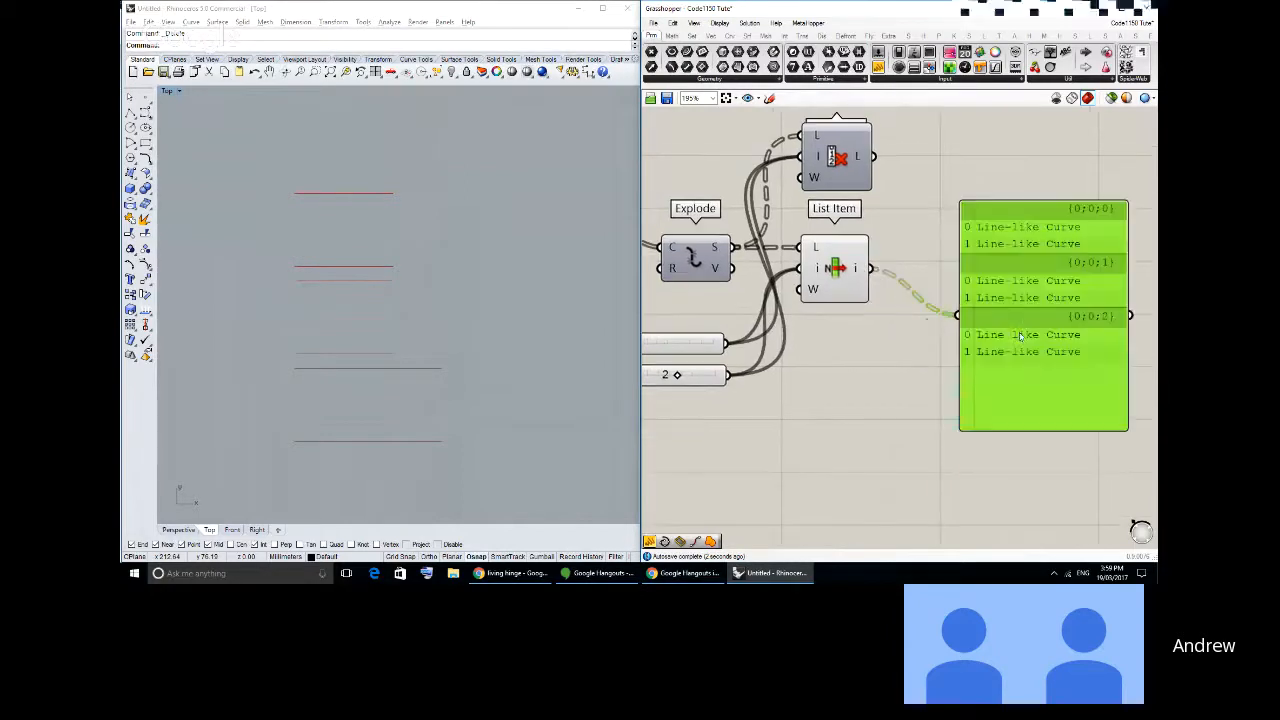
click(1013, 298)
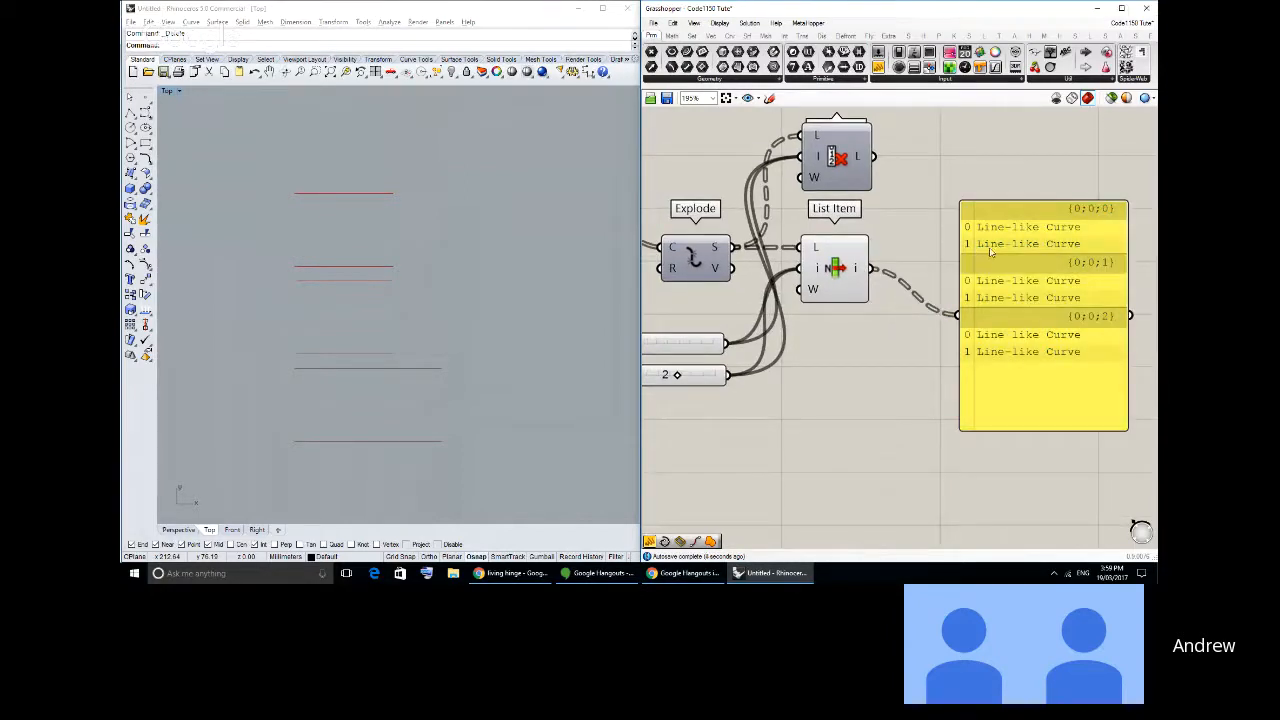
drag(1001, 338, 1003, 303)
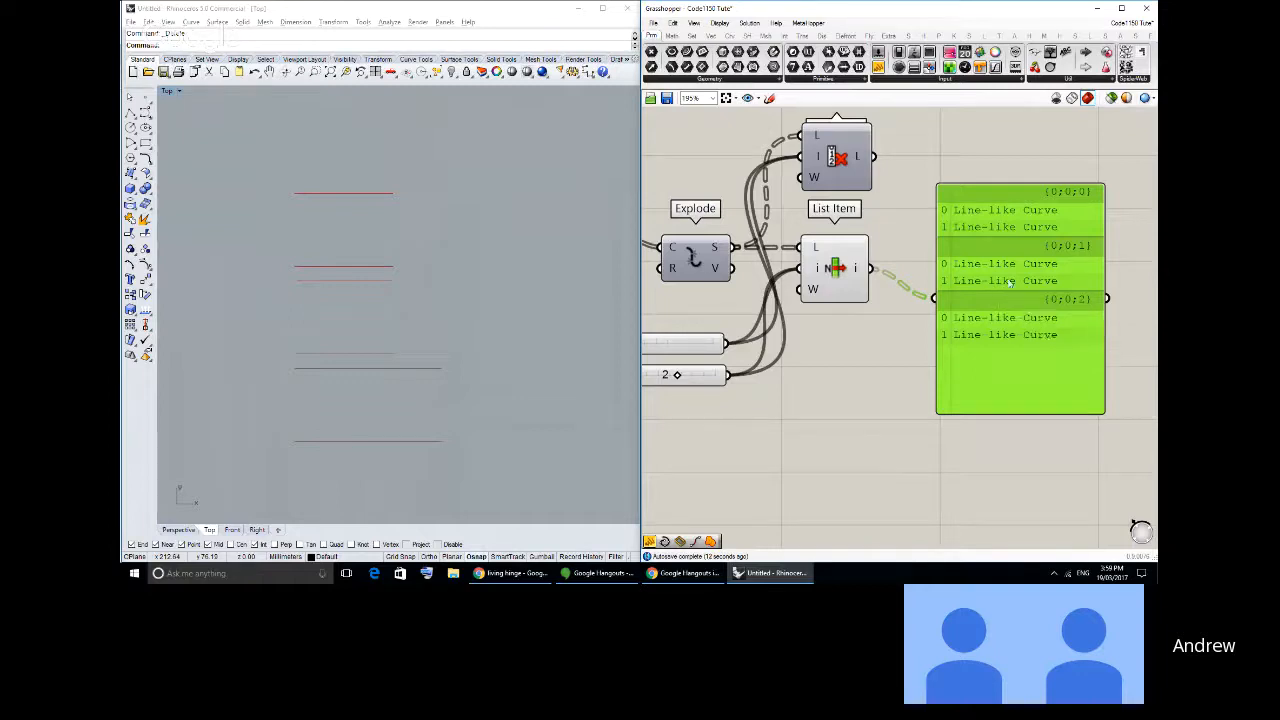
- Place a second List Item component between the first List Item and the panel, shifting the panel to make room
click(691, 35)
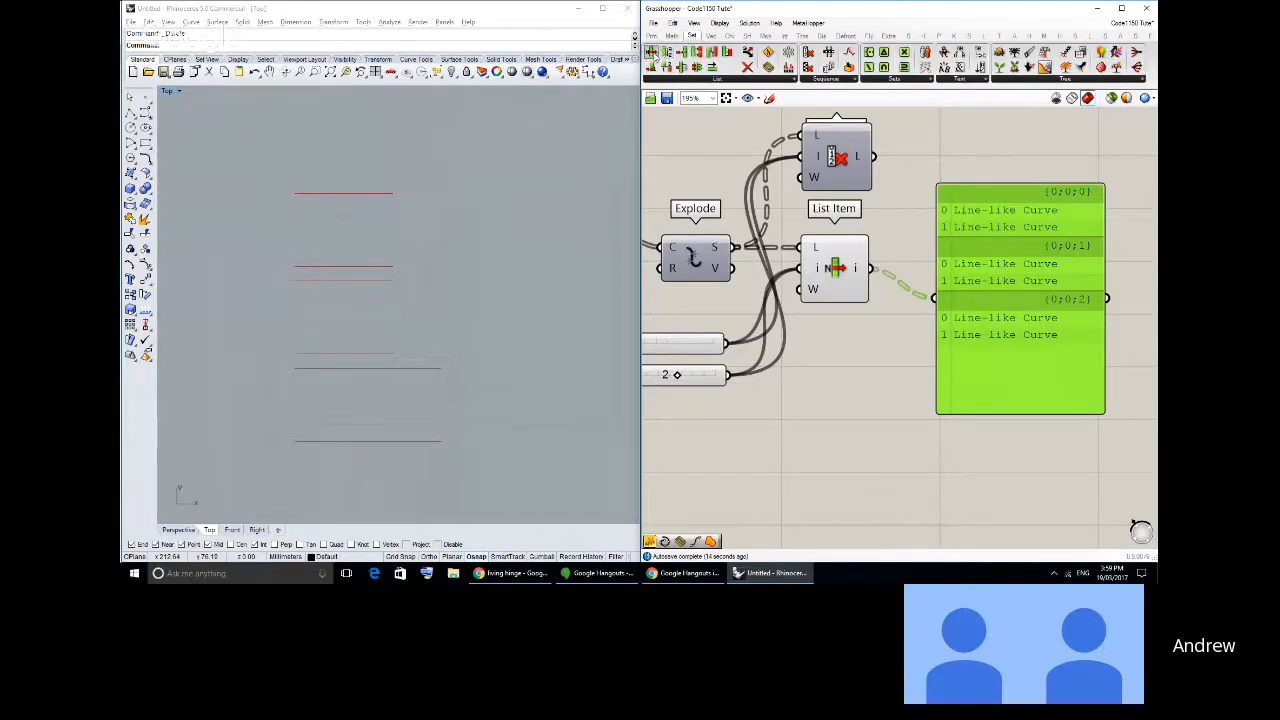
drag(666, 52, 860, 340)
right_drag(866, 337, 787, 327)
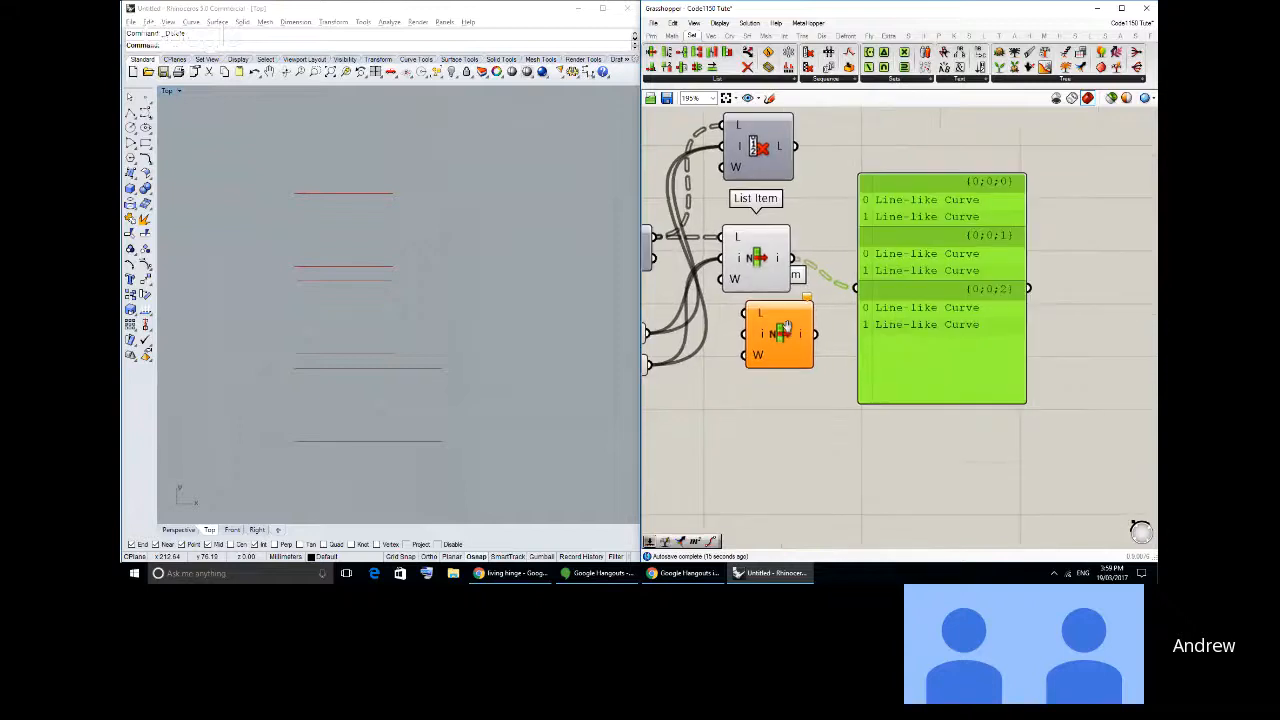
drag(941, 288, 1022, 258)
drag(780, 333, 862, 346)
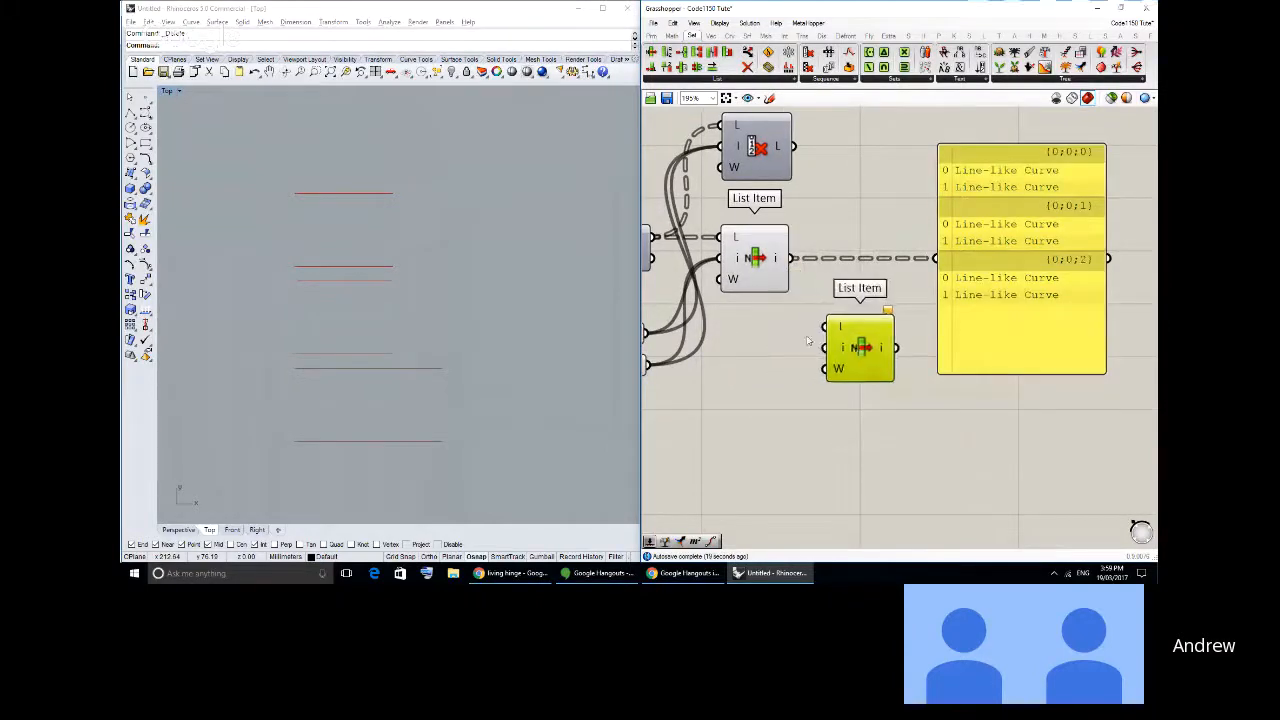
- Connect the first List Item's output to the second's list input and the second's item output to the panel, replacing its old input
right_drag(811, 339, 893, 338)
drag(873, 260, 909, 315)
drag(981, 337, 1017, 263)
right_drag(1038, 281, 956, 276)
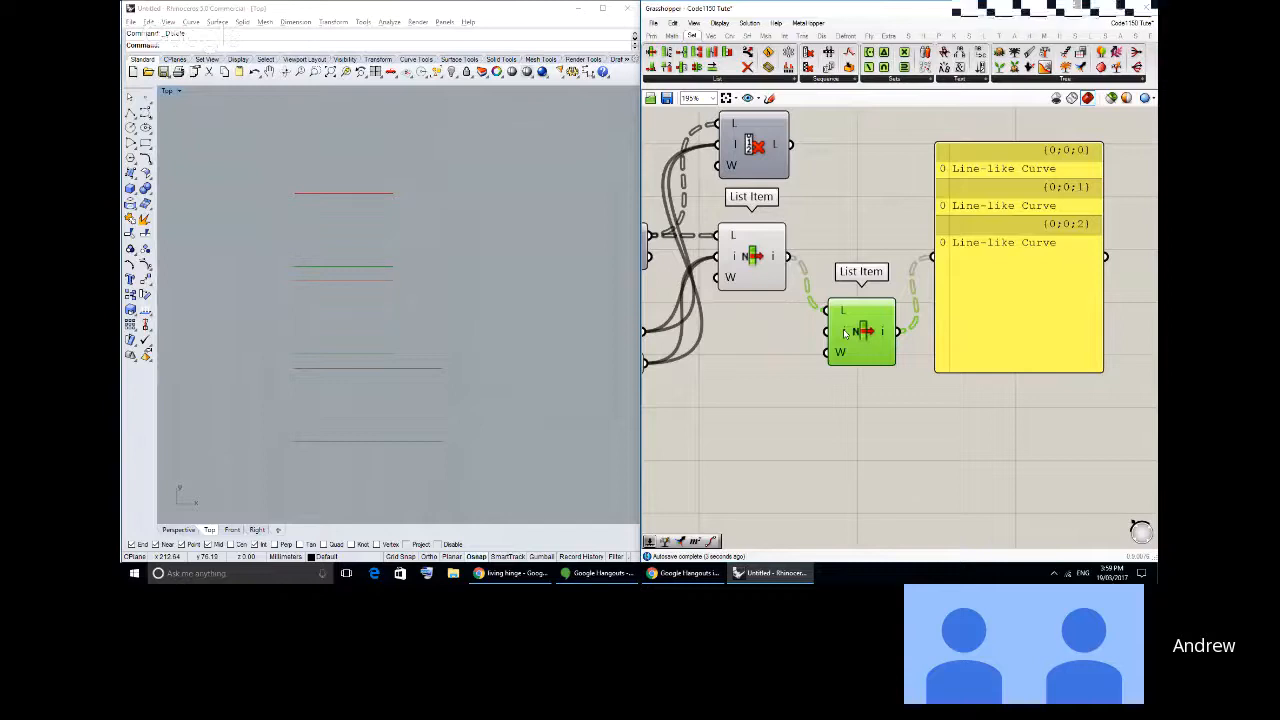
drag(845, 333, 846, 292)
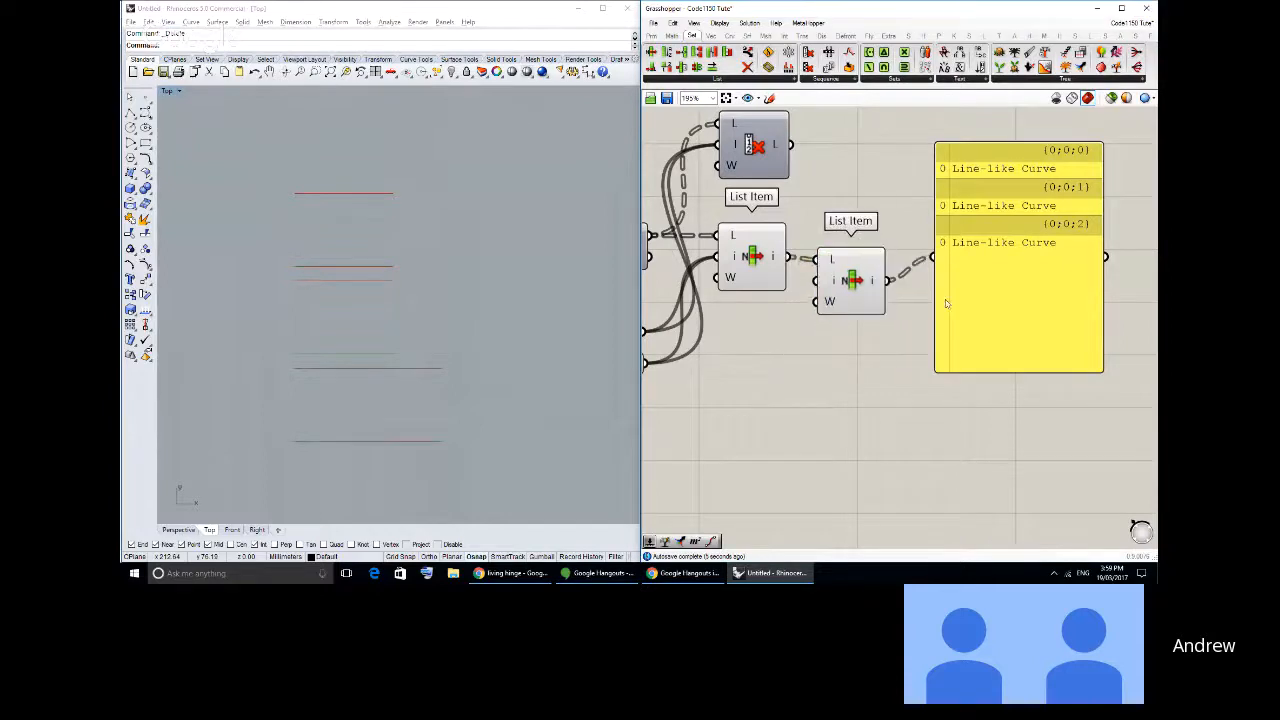
drag(951, 303, 965, 323)
drag(970, 175, 974, 188)
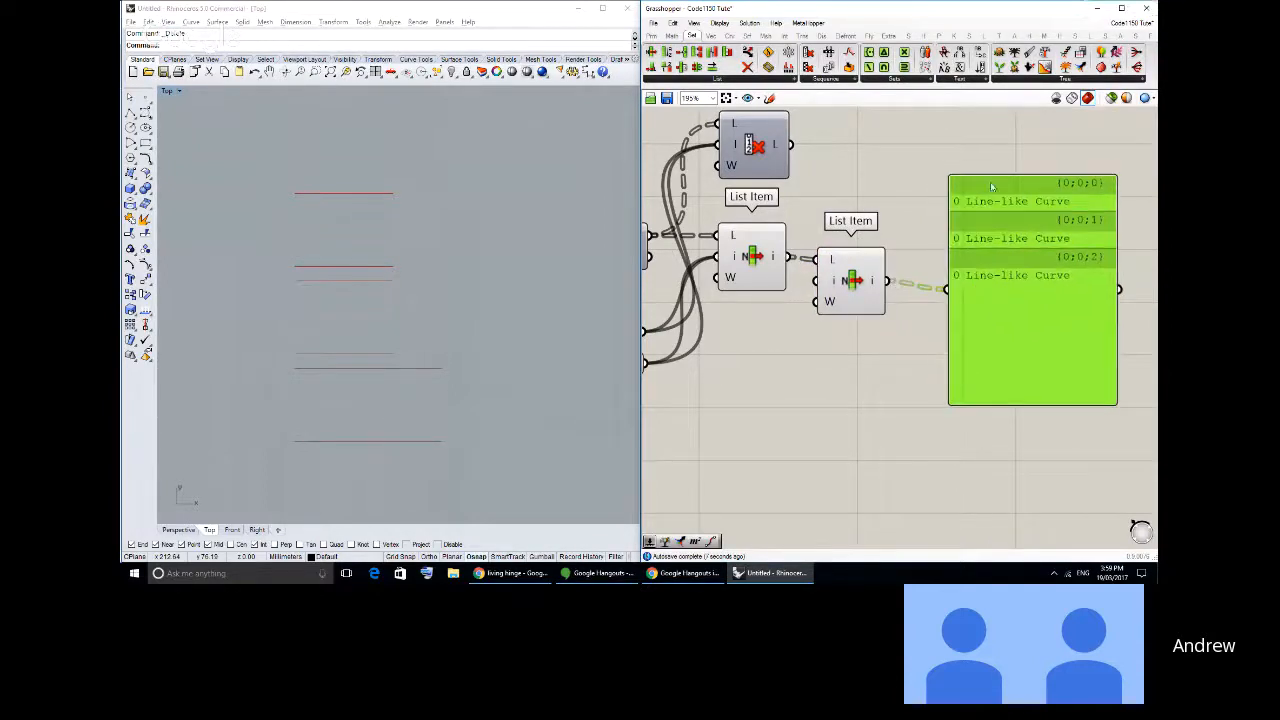
- Insert a +1 output on the second List Item and connect it to the panel in place of the item output
scroll(822, 330, up, 7)
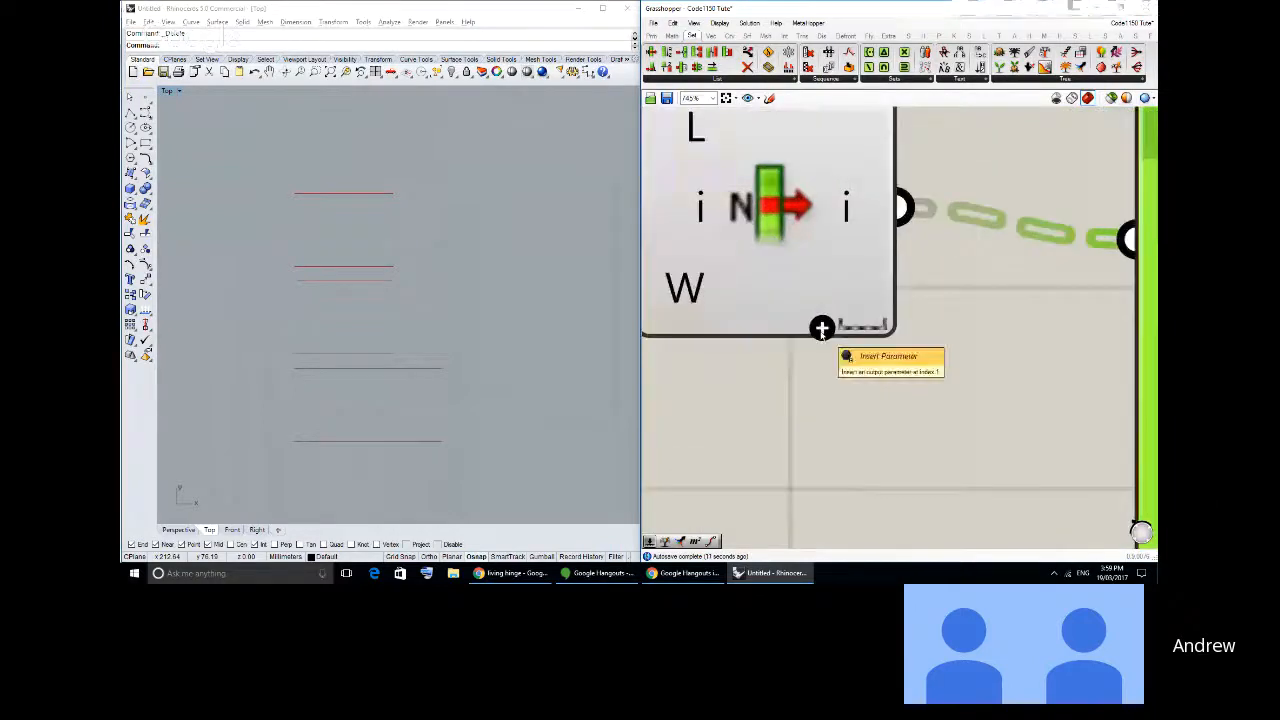
scroll(822, 330, down, 6)
drag(920, 350, 928, 320)
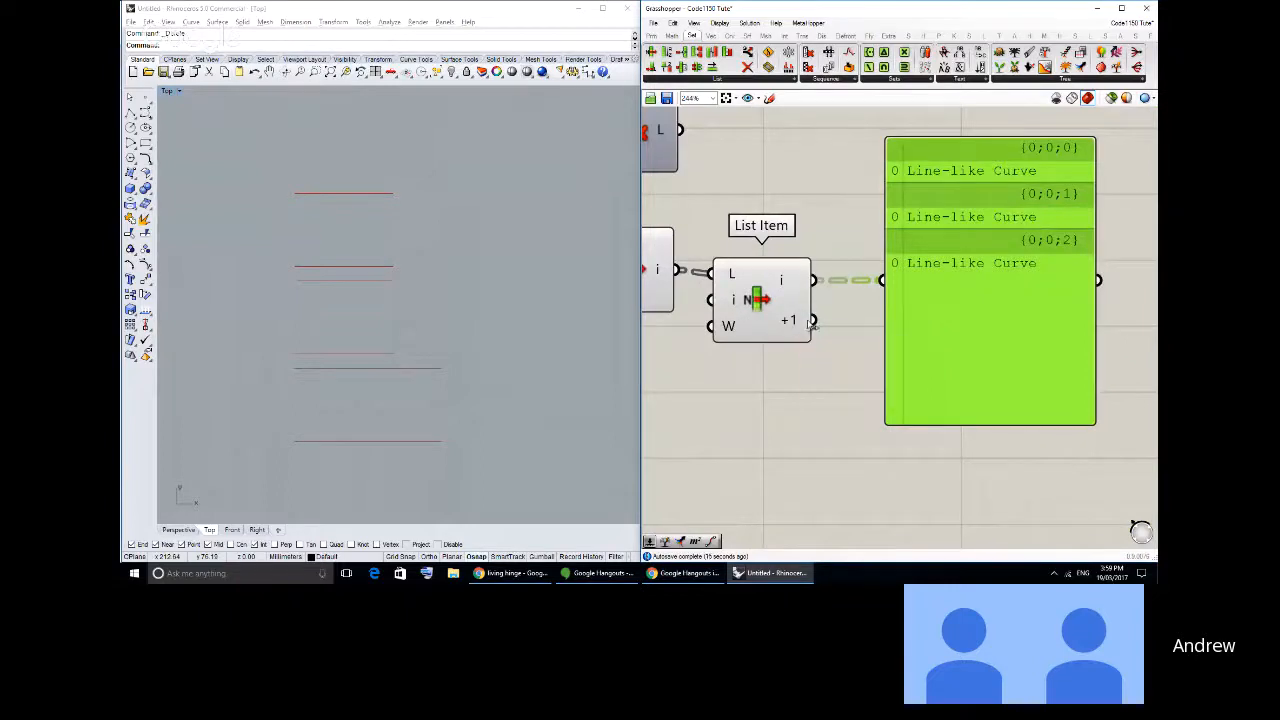
drag(813, 320, 881, 280)
drag(968, 6, 968, 35)
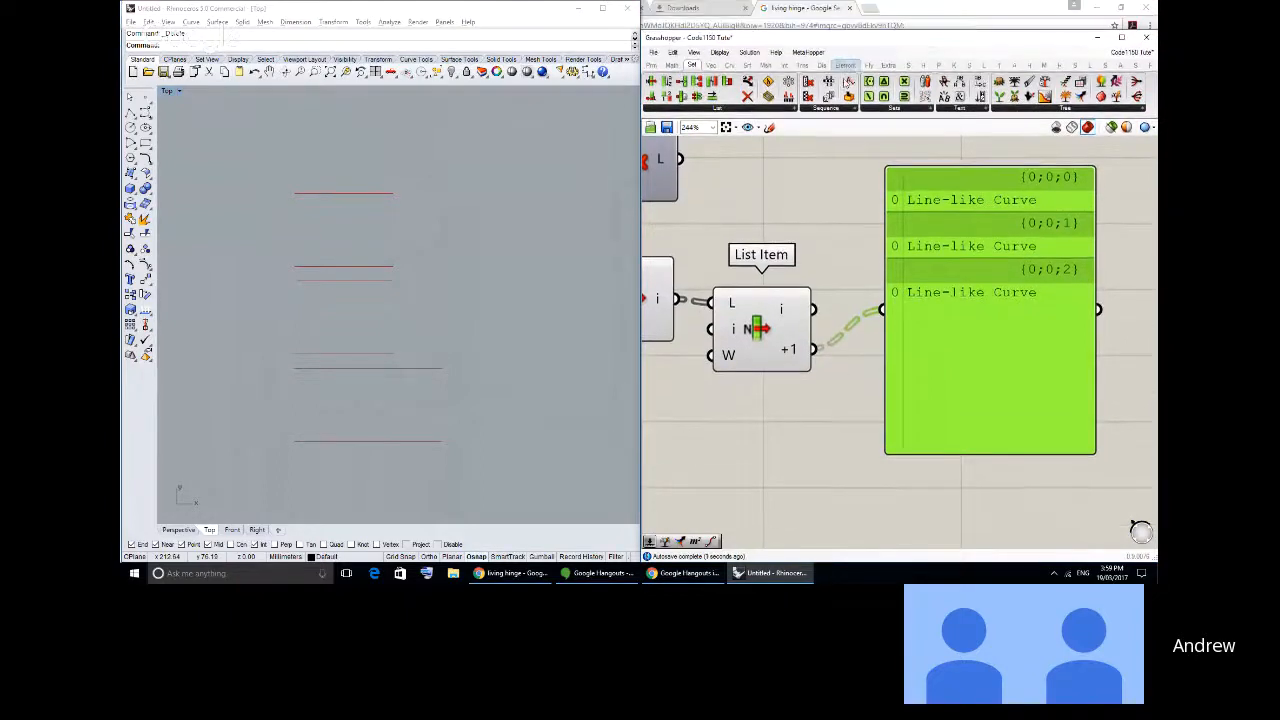
- Move the Grasshopper window up beside the Rhino window so the two no longer overlap
drag(841, 32, 848, 3)
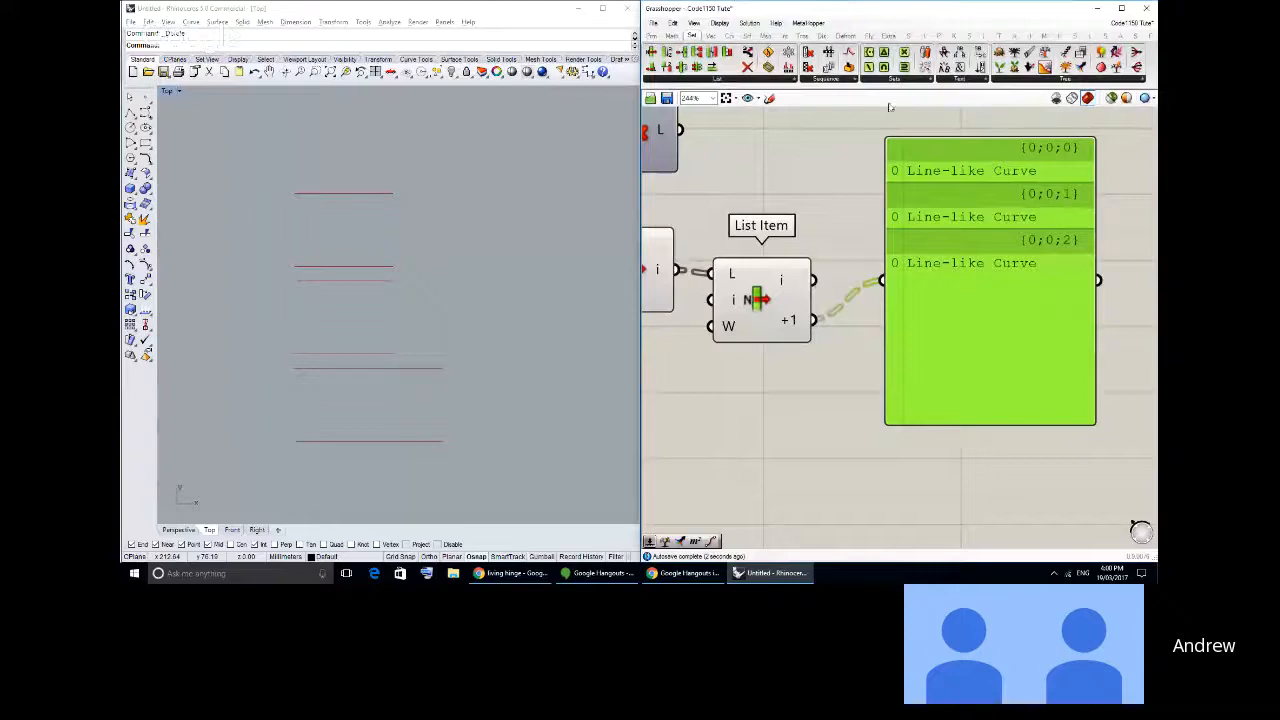
key(super+Left)
key(super+Right)
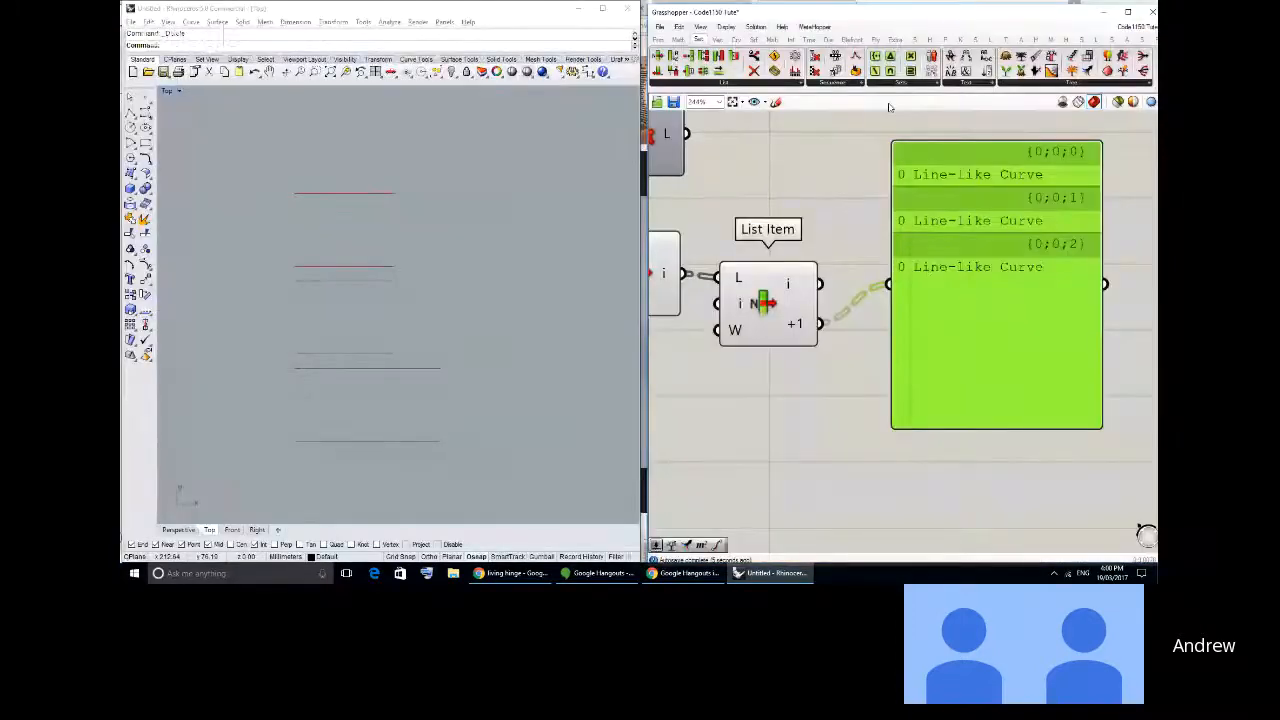
drag(984, 3, 990, 5)
- Reposition the second List Item and move the panel farther from it to open up space for more components
right_drag(815, 241, 961, 236)
scroll(940, 275, down, 3)
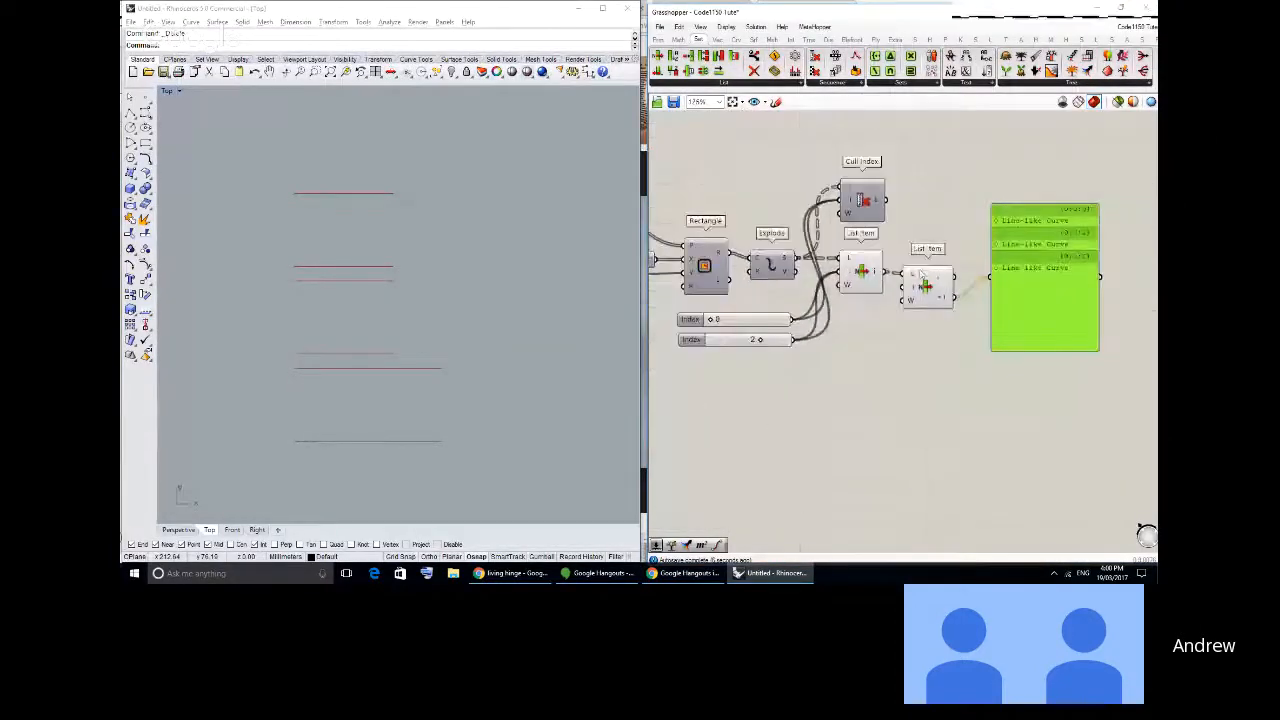
click(920, 287)
drag(920, 287, 922, 292)
drag(1029, 308, 1038, 326)
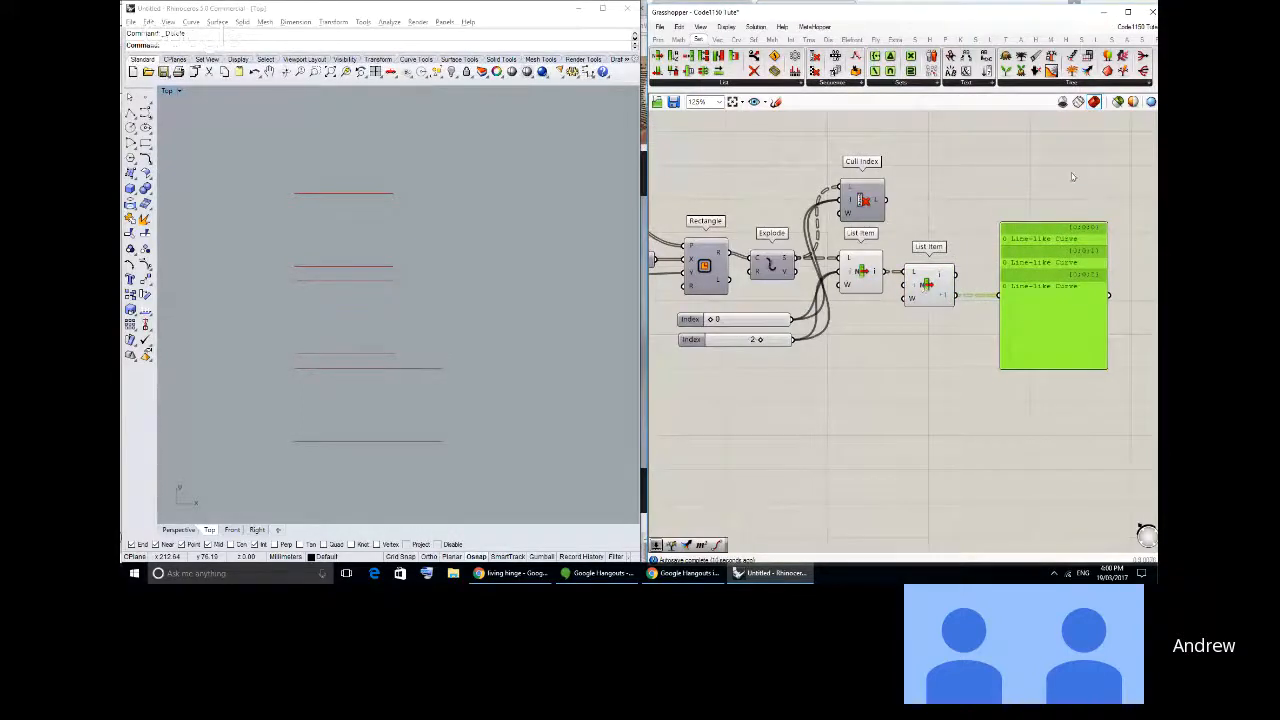
- Add two Curve parameters after the second List Item, one fed by the i output and the other by +1
right_drag(1001, 296, 862, 266)
scroll(862, 266, up, 2)
drag(931, 289, 1007, 302)
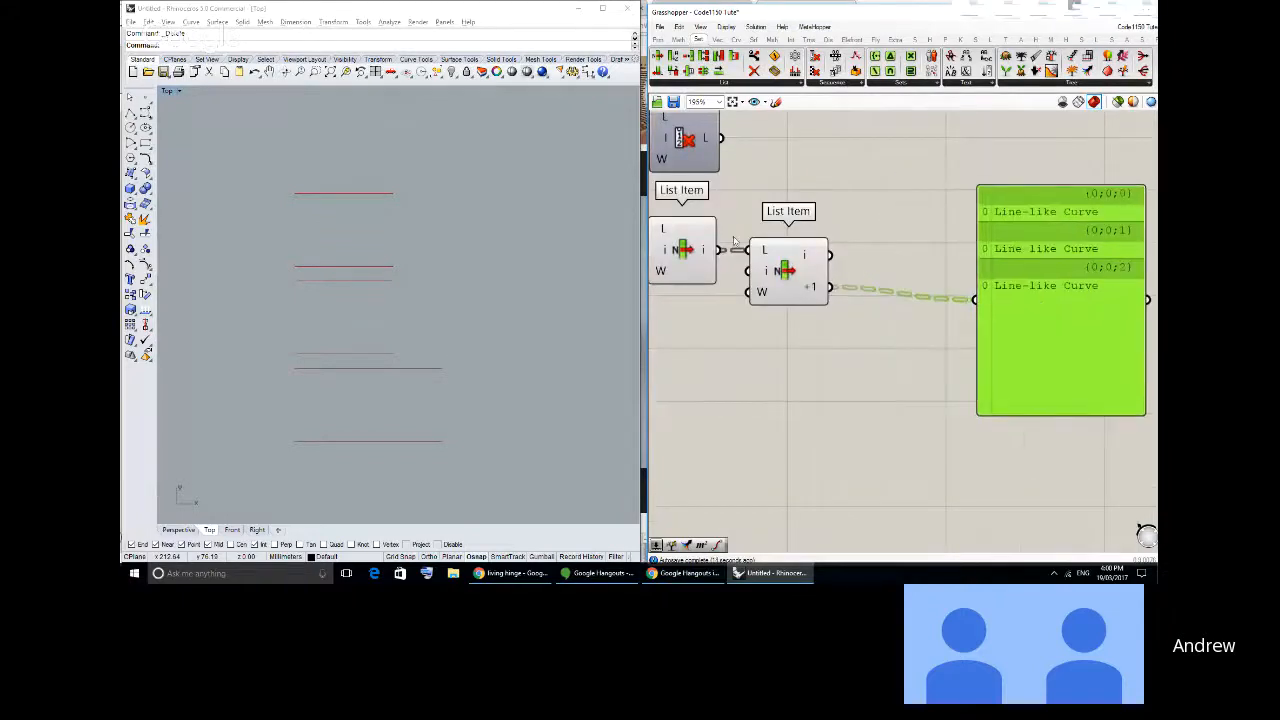
click(657, 39)
drag(690, 56, 890, 224)
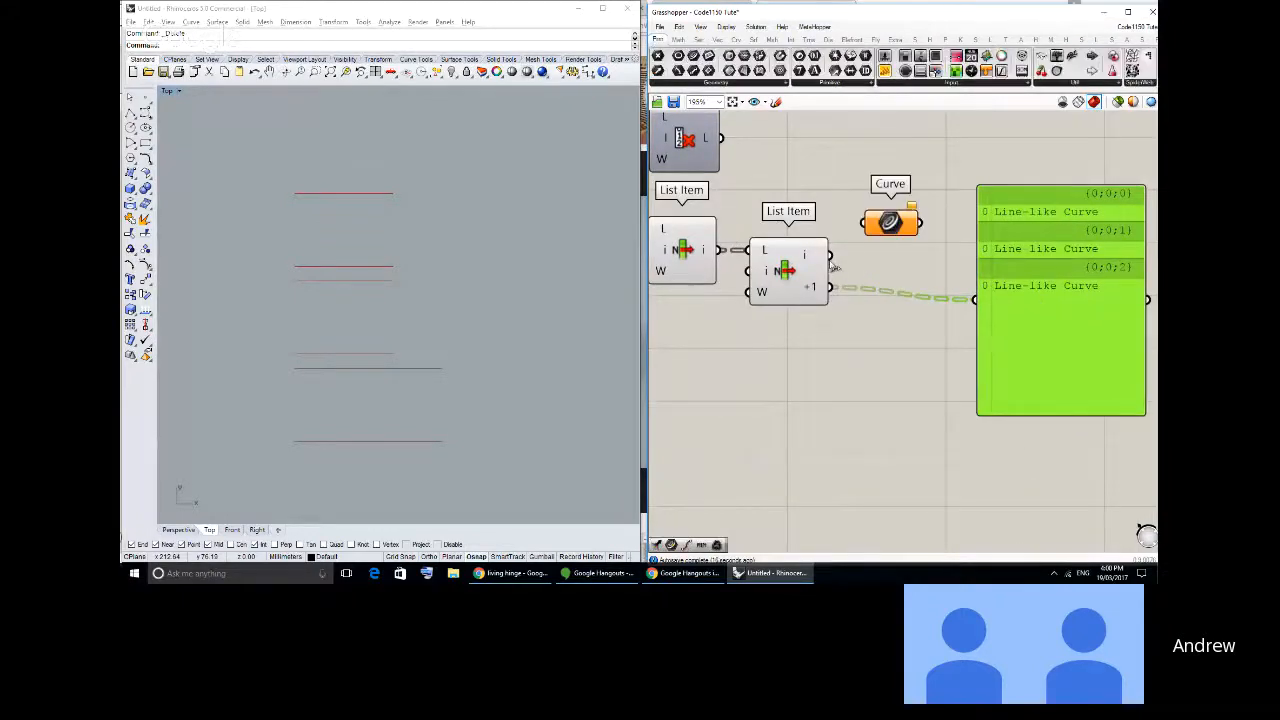
drag(829, 255, 831, 288)
- Turn off the preview of both List Item components
drag(815, 351, 667, 234)
middle_click(670, 234)
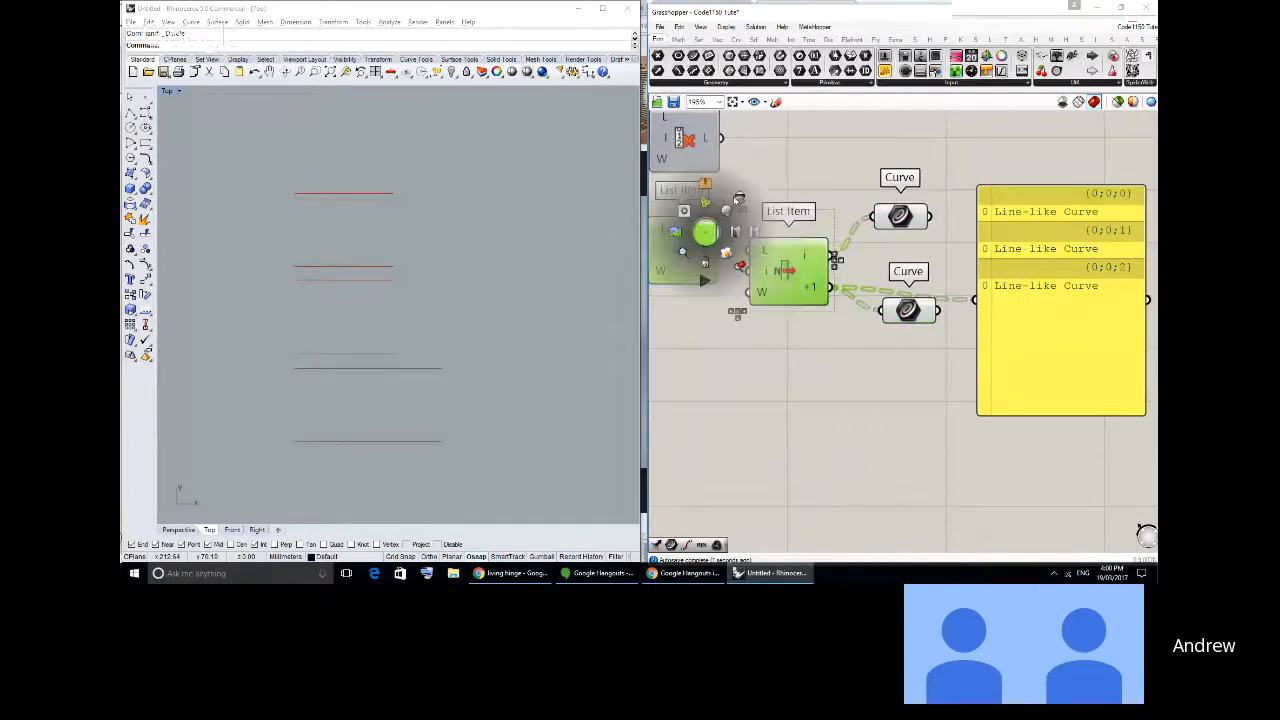
click(738, 201)
- Select each Curve parameter in turn to identify its edges, spacing the two parameters apart vertically
click(926, 240)
drag(893, 219, 895, 219)
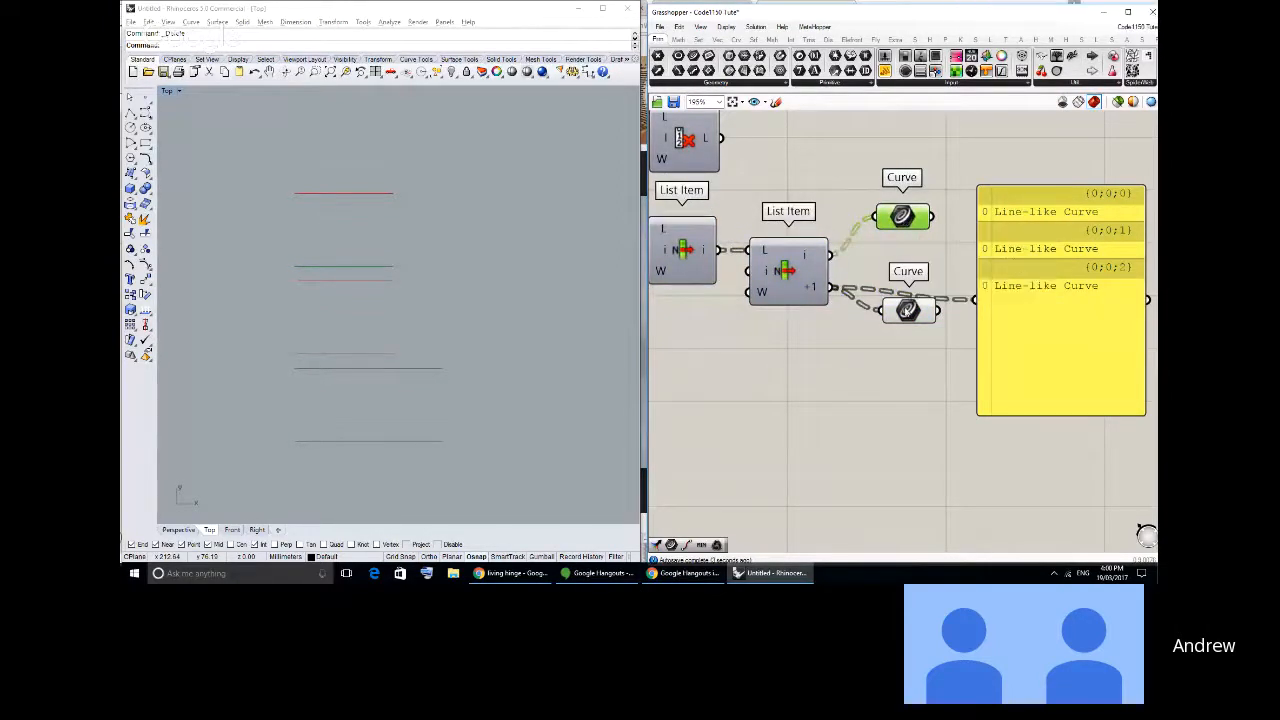
click(907, 311)
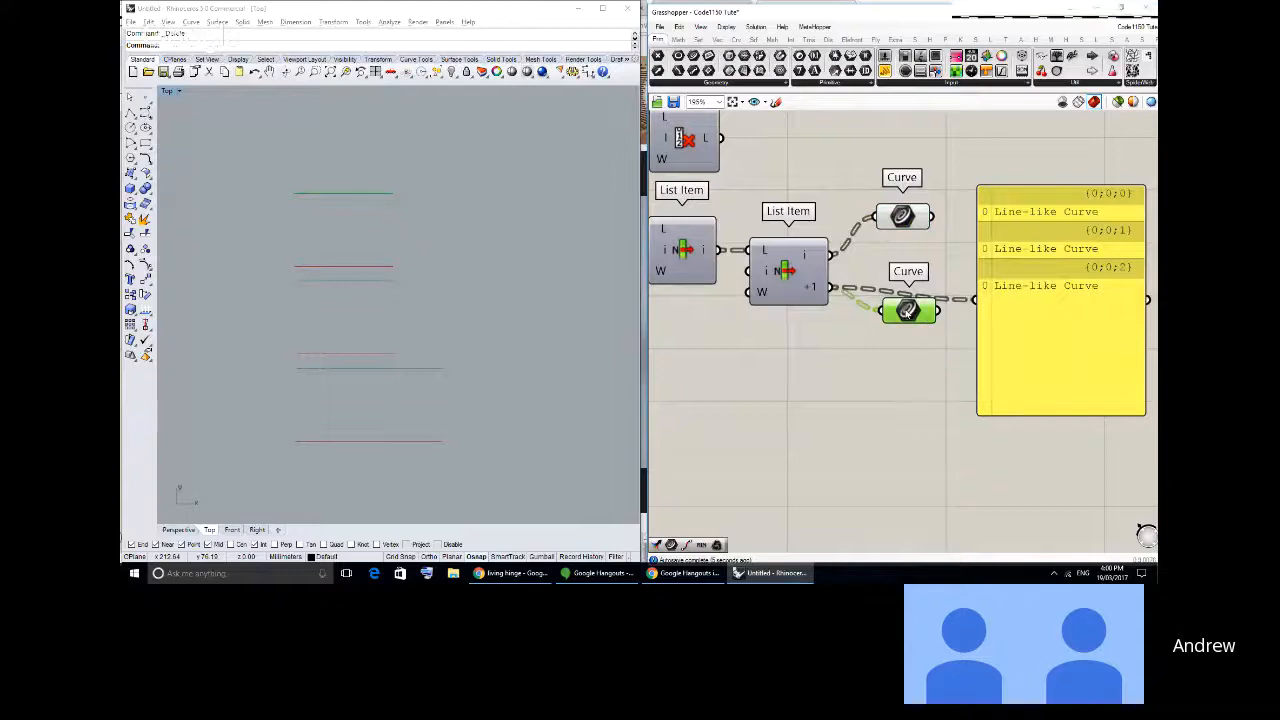
drag(907, 311, 903, 326)
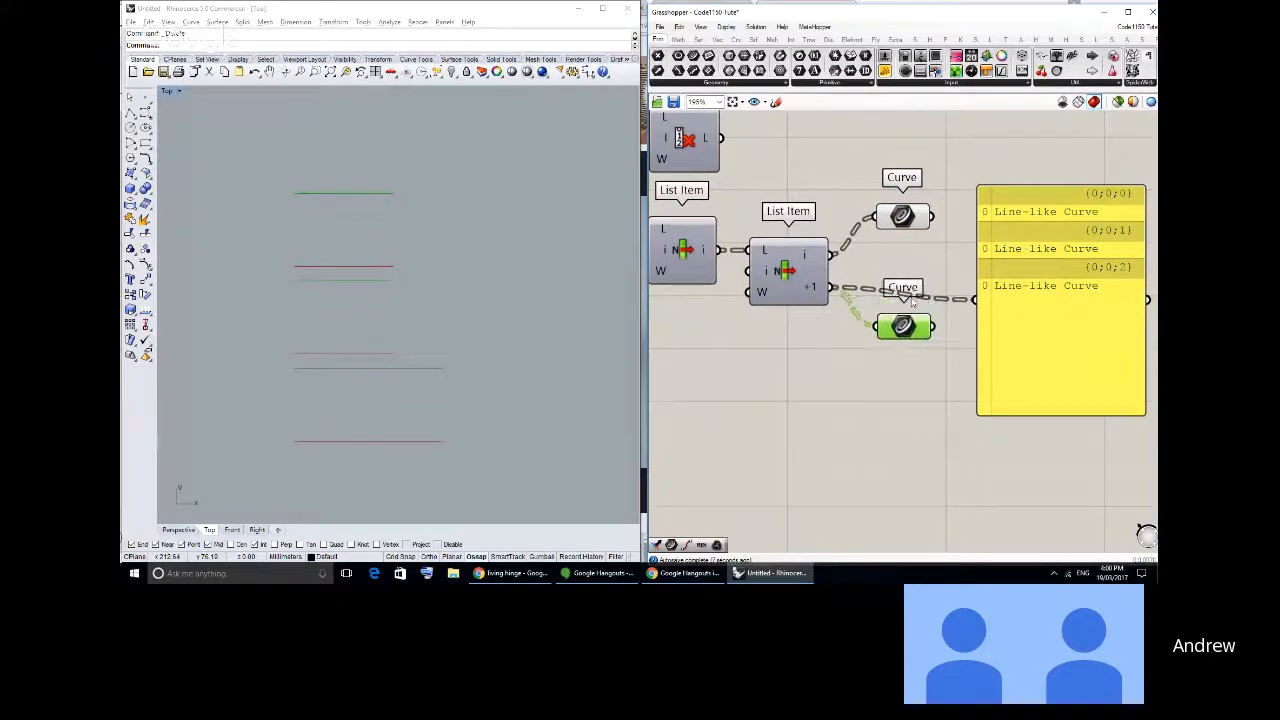
drag(899, 219, 907, 222)
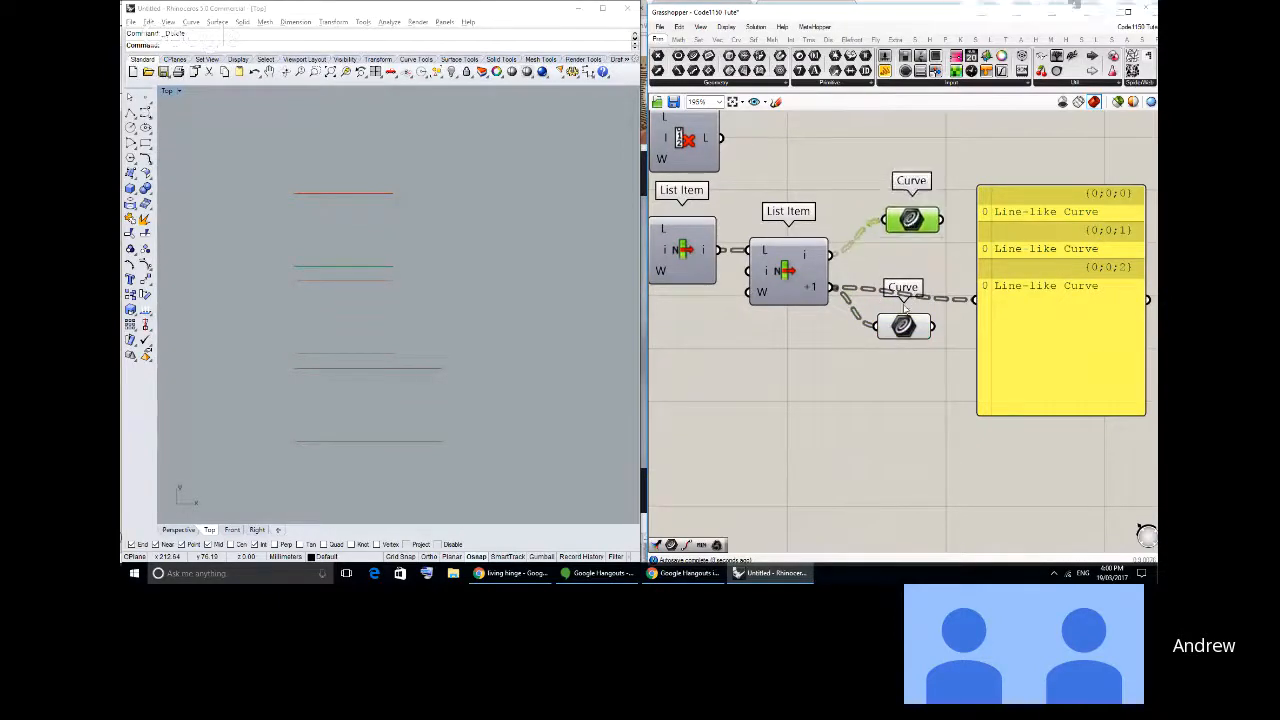
drag(904, 320, 912, 318)
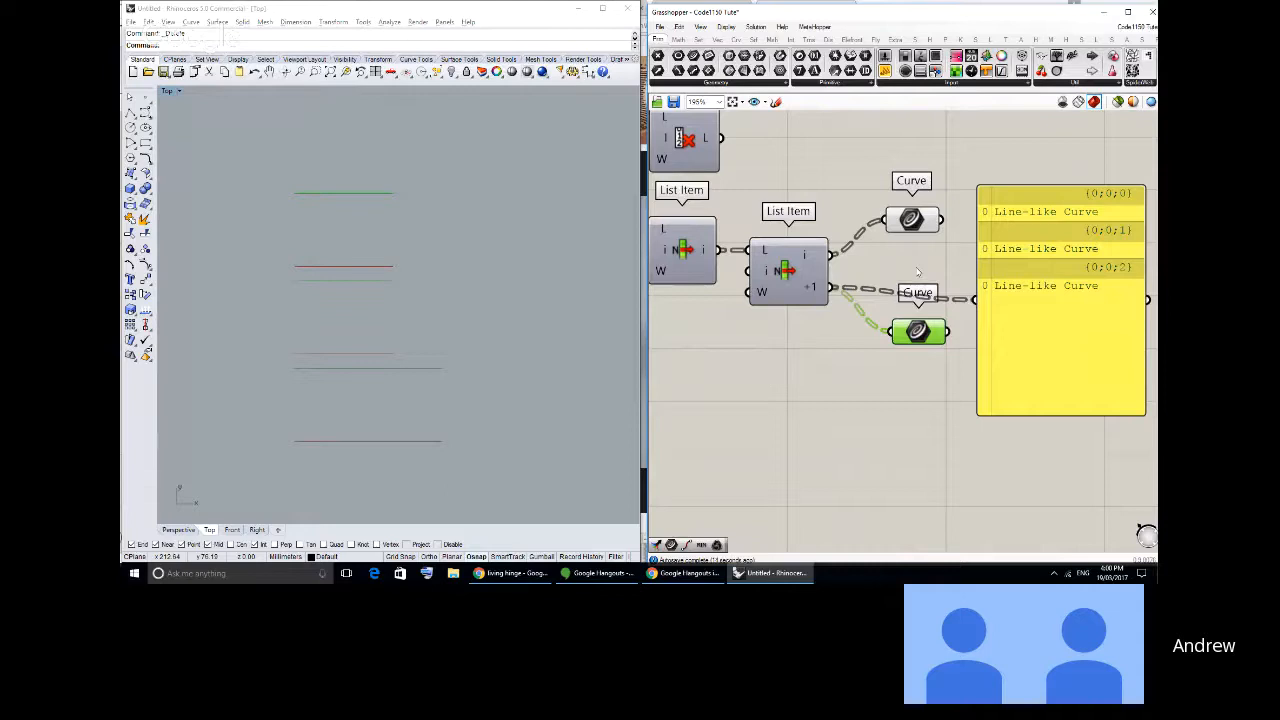
- Move the panel away from the two Curve parameters to free space beside them
click(918, 271)
right_drag(918, 271, 888, 273)
drag(977, 334, 1086, 294)
click(922, 295)
right_drag(922, 295, 829, 337)
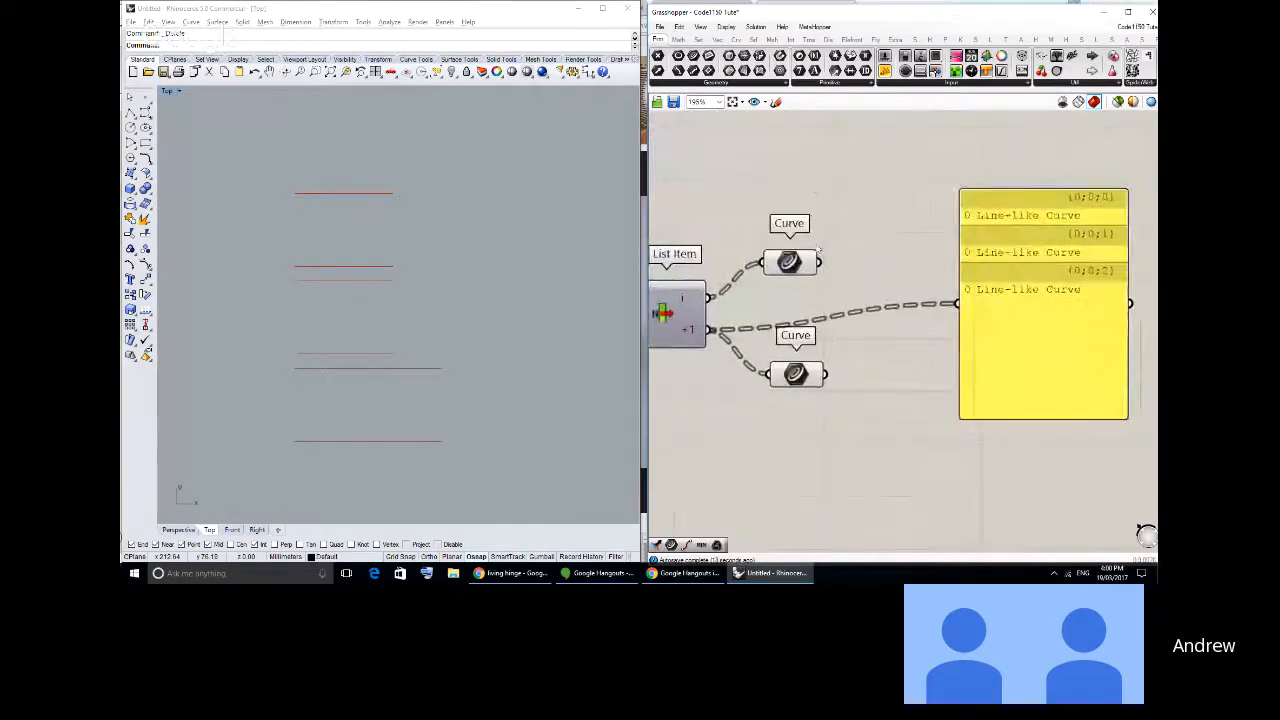
- Place a Divide Curve component beside the upper Curve parameter and shift the panel clear of it
click(736, 38)
drag(830, 56, 905, 238)
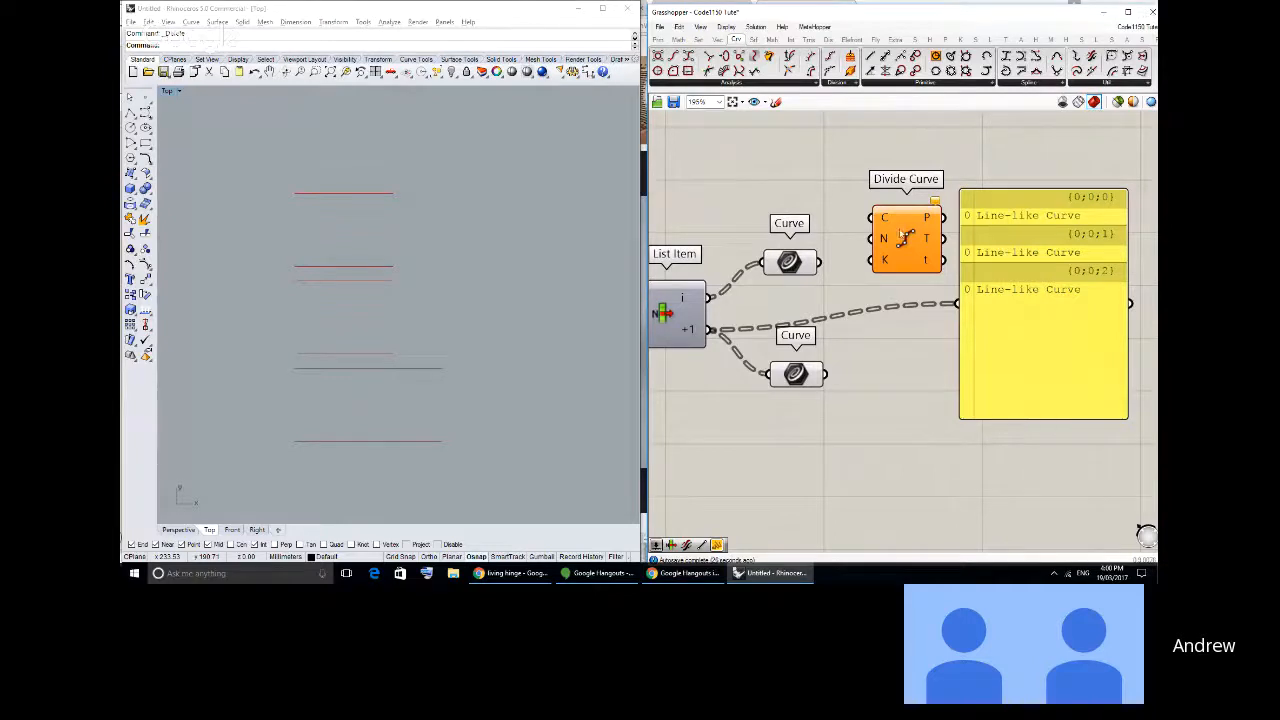
drag(905, 238, 900, 288)
click(1037, 309)
drag(1036, 309, 1097, 296)
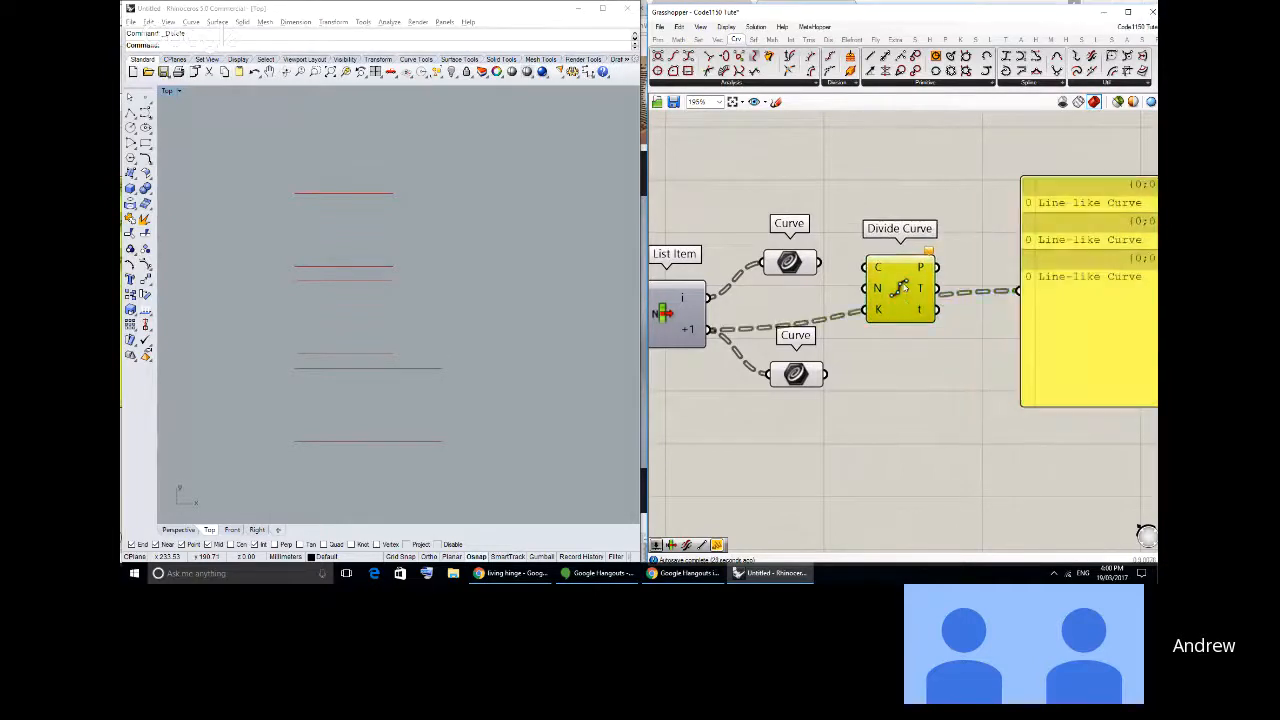
mouse_move(905, 289)
mouse_down()
mouse_move(861, 274)
mouse_move(920, 294)
mouse_up()
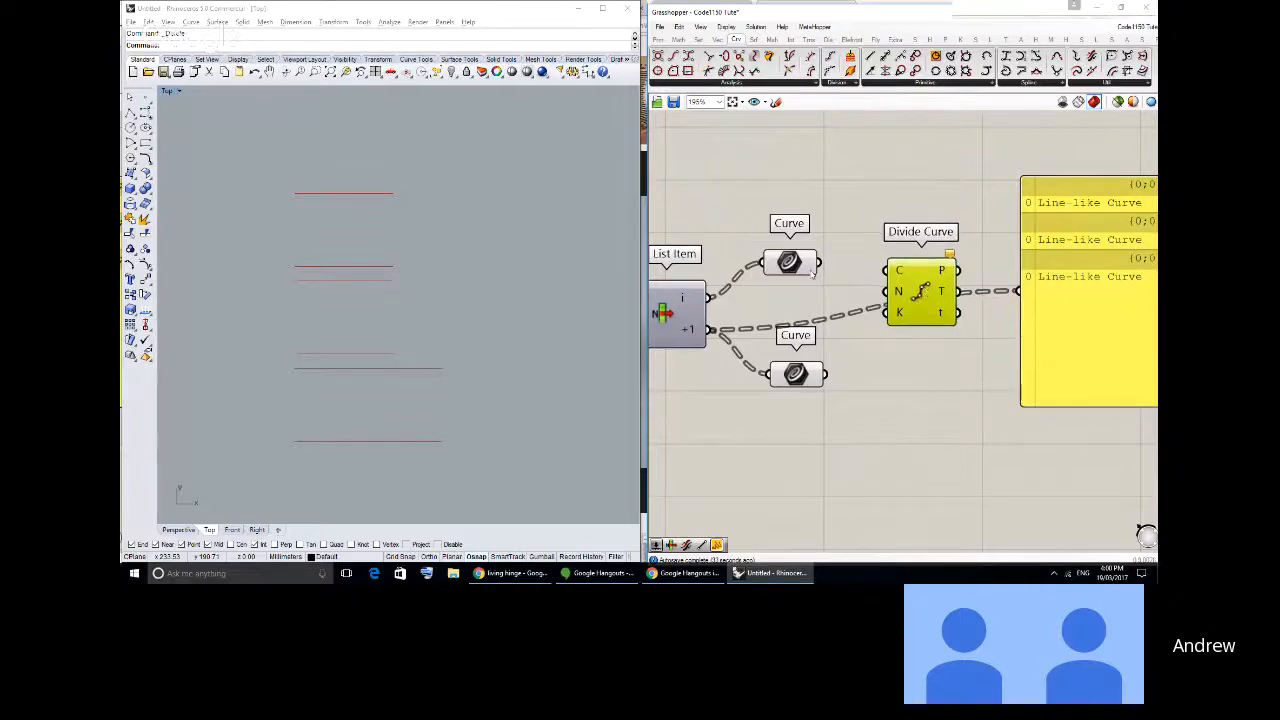
- Connect the upper Curve to Divide Curve's C input and feed the lower Curve into a second Divide Curve below
drag(818, 262, 913, 382)
drag(827, 376, 887, 360)
drag(911, 366, 915, 384)
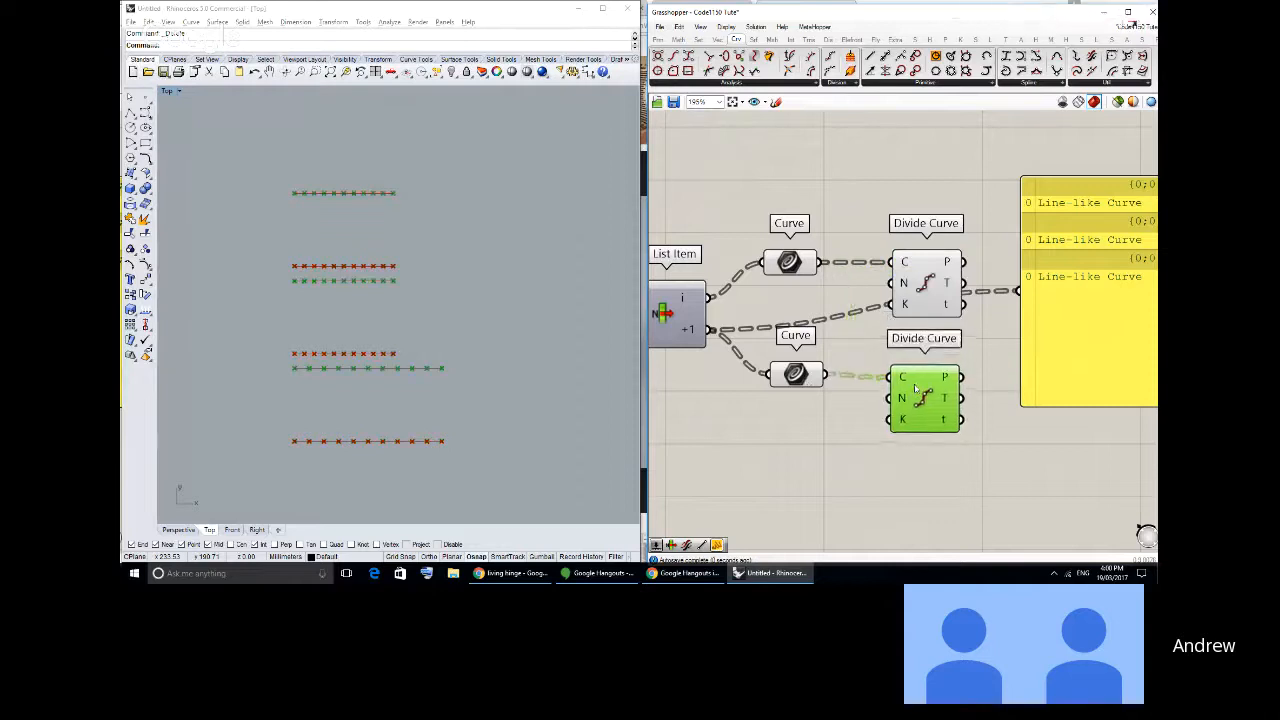
click(842, 205)
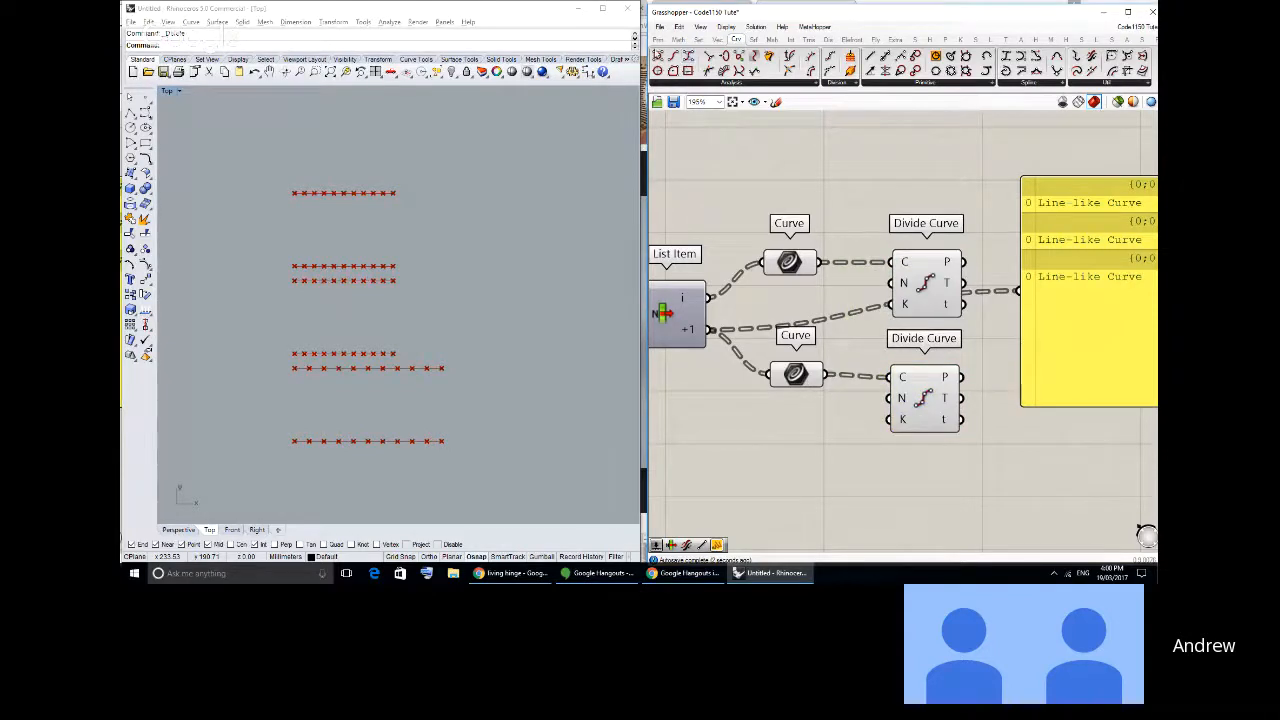
- Add a number slider below the lower Curve parameter and raise its maximum value
click(658, 40)
click(885, 71)
click(706, 434)
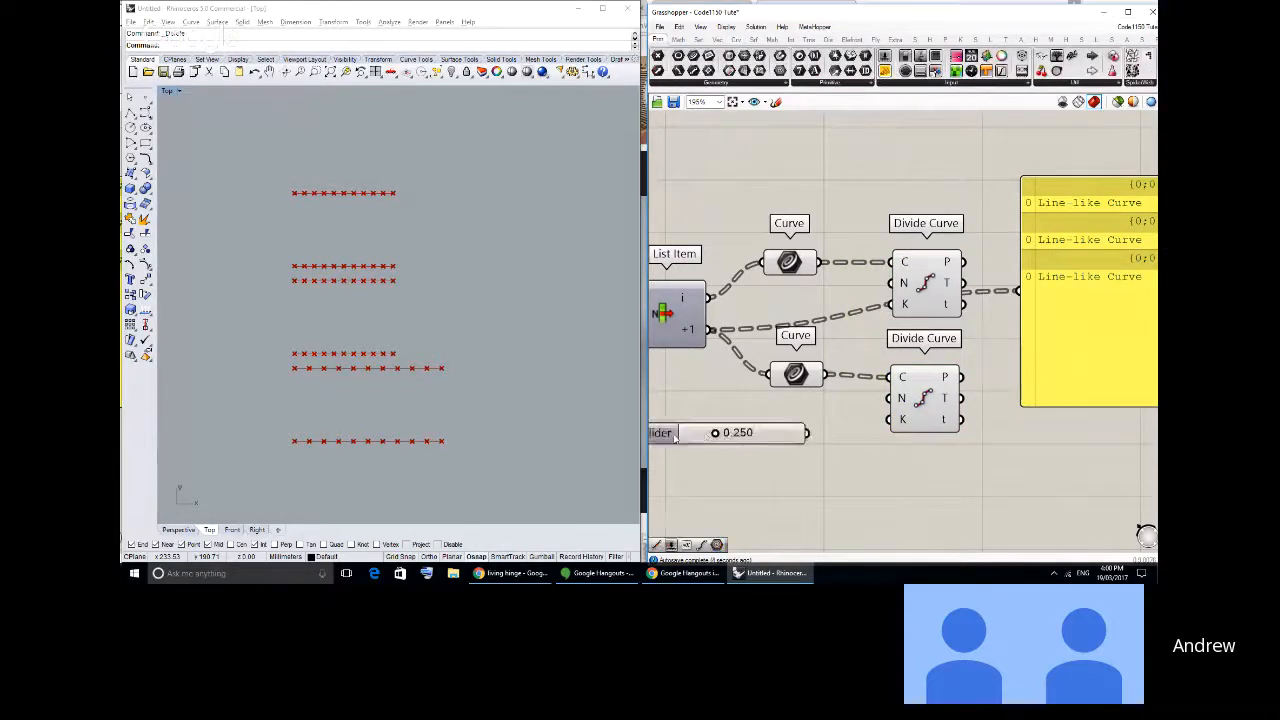
right_drag(675, 438, 721, 420)
double_click(705, 422)
double_click(730, 449)
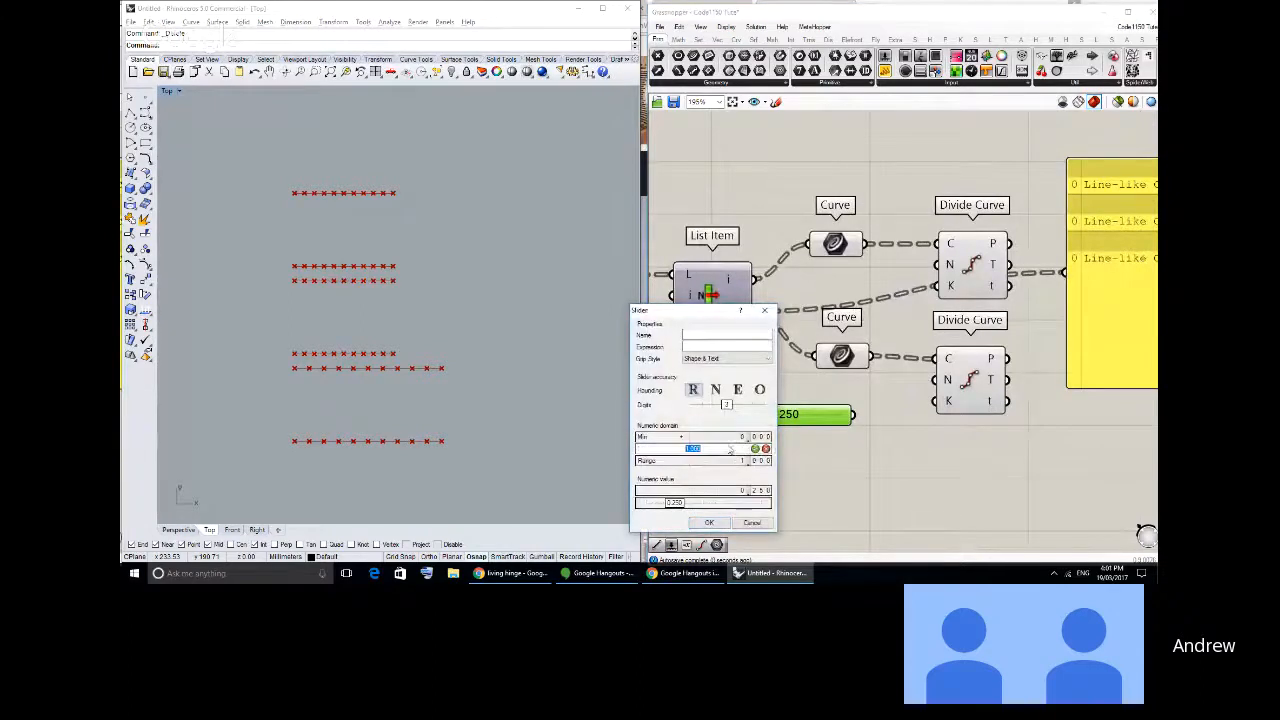
text(10)
click(756, 449)
click(713, 521)
- Connect the number slider to the N inputs of both Divide Curve components and set it to 26.516
drag(854, 415, 935, 383)
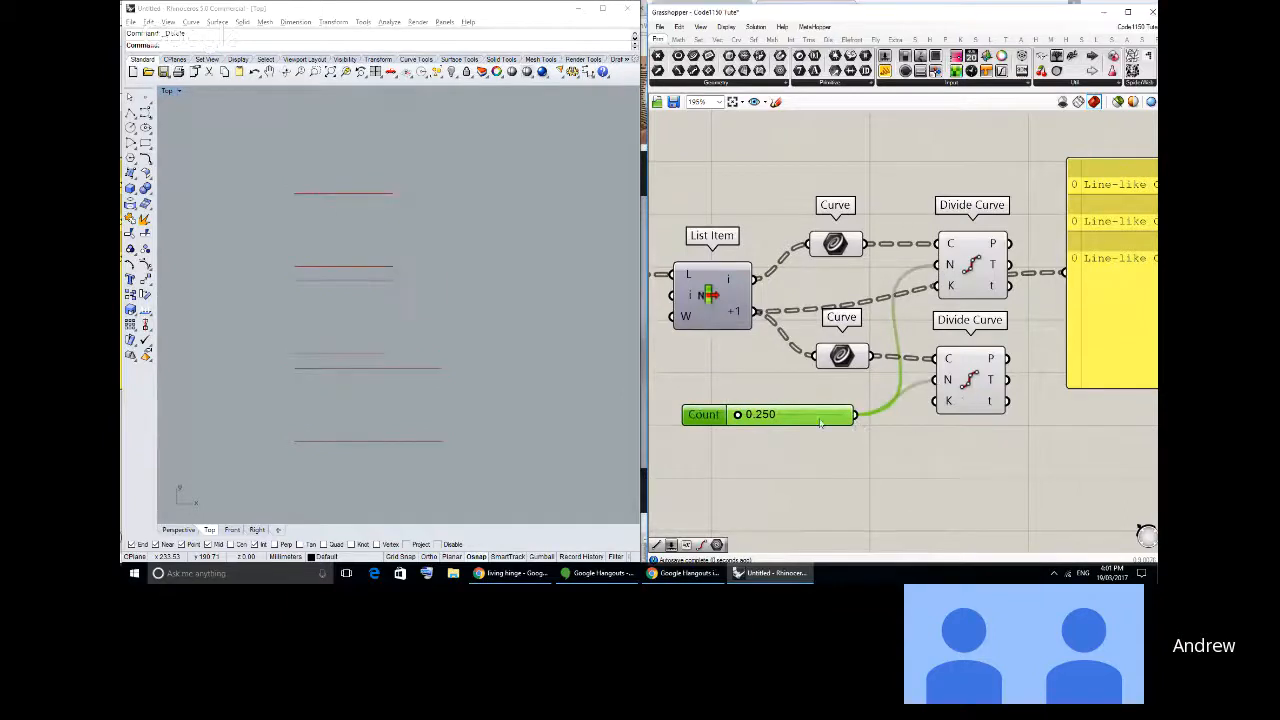
drag(738, 414, 819, 414)
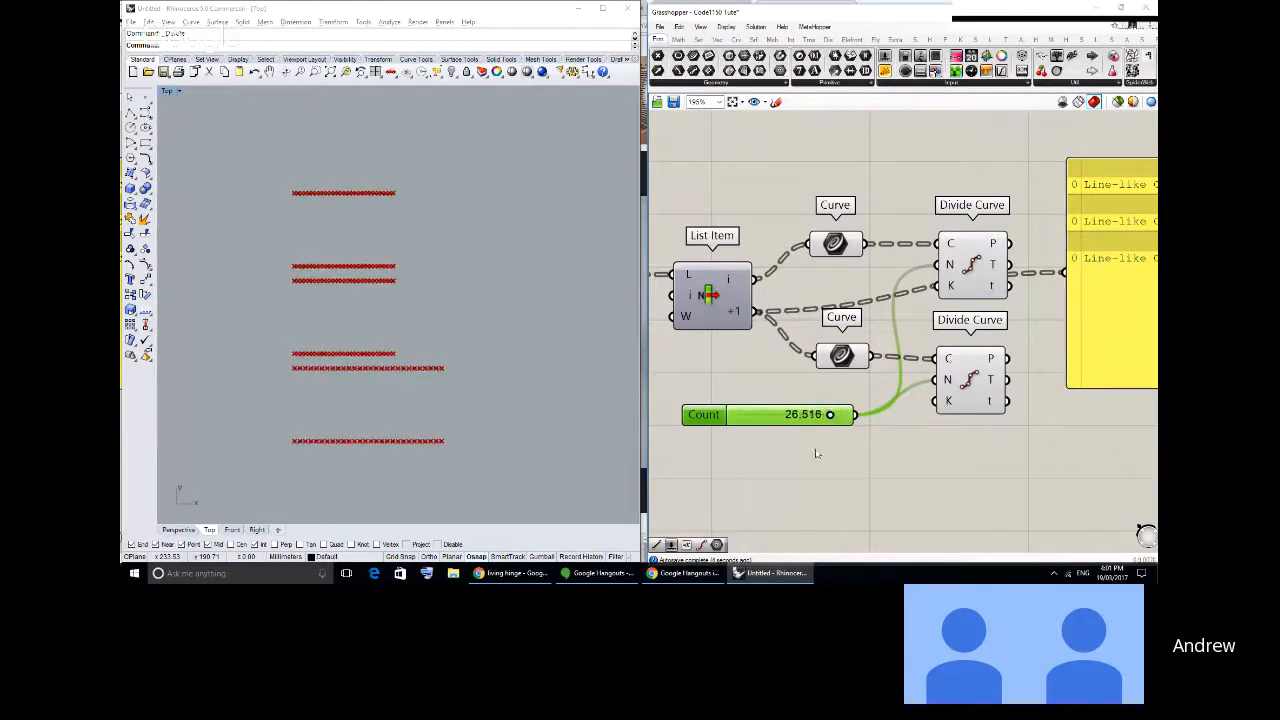
- Add a Line component before the panel and connect the two Divide Curve P outputs to its A and B inputs
right_drag(1135, 263, 1004, 259)
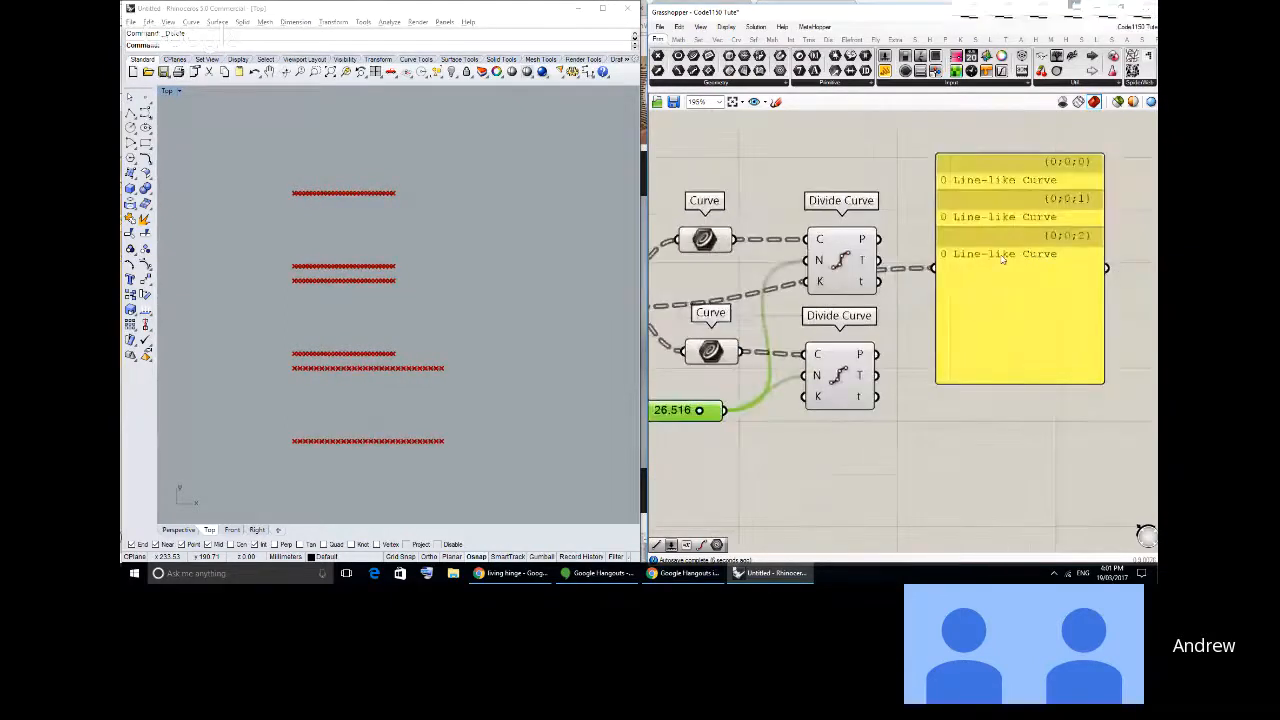
drag(1004, 259, 1121, 268)
click(736, 41)
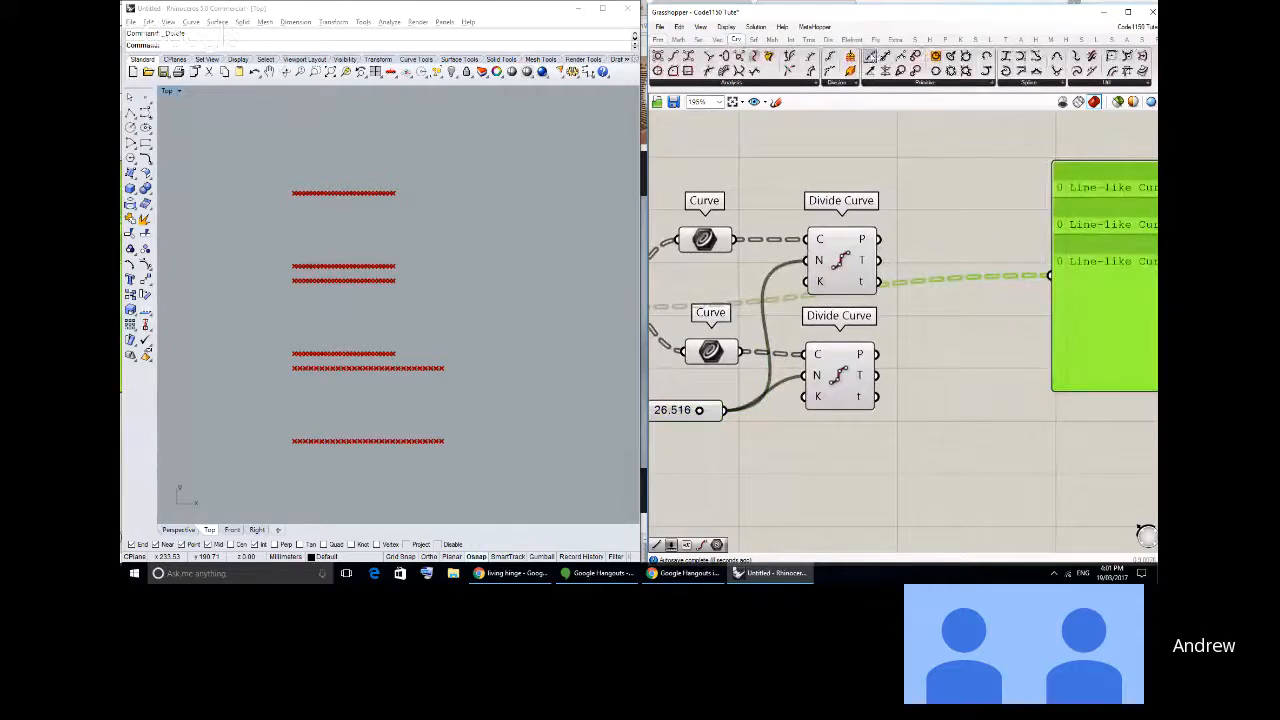
drag(870, 57, 964, 270)
drag(878, 239, 932, 260)
drag(877, 354, 940, 254)
click(925, 316)
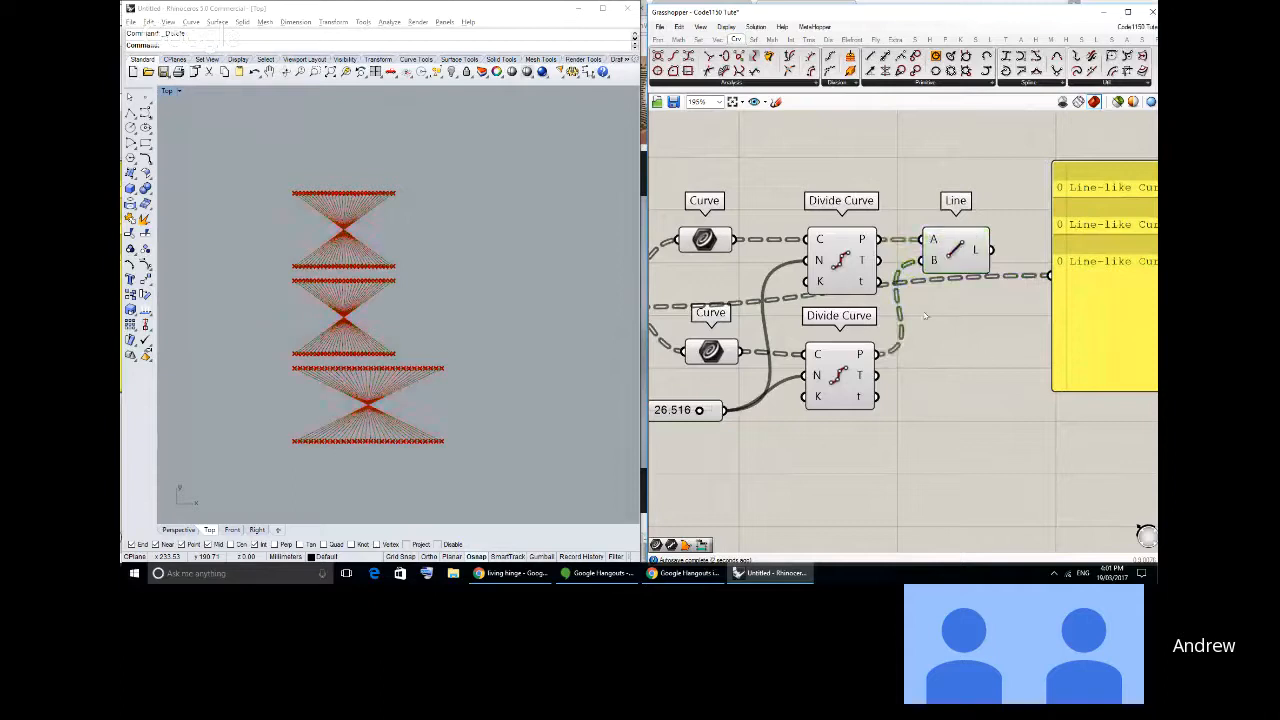
- Shift the Divide Curve and Line components away from the Curve parameters, and nudge the lower Curve parameter to make room
scroll(300, 420, up, 4)
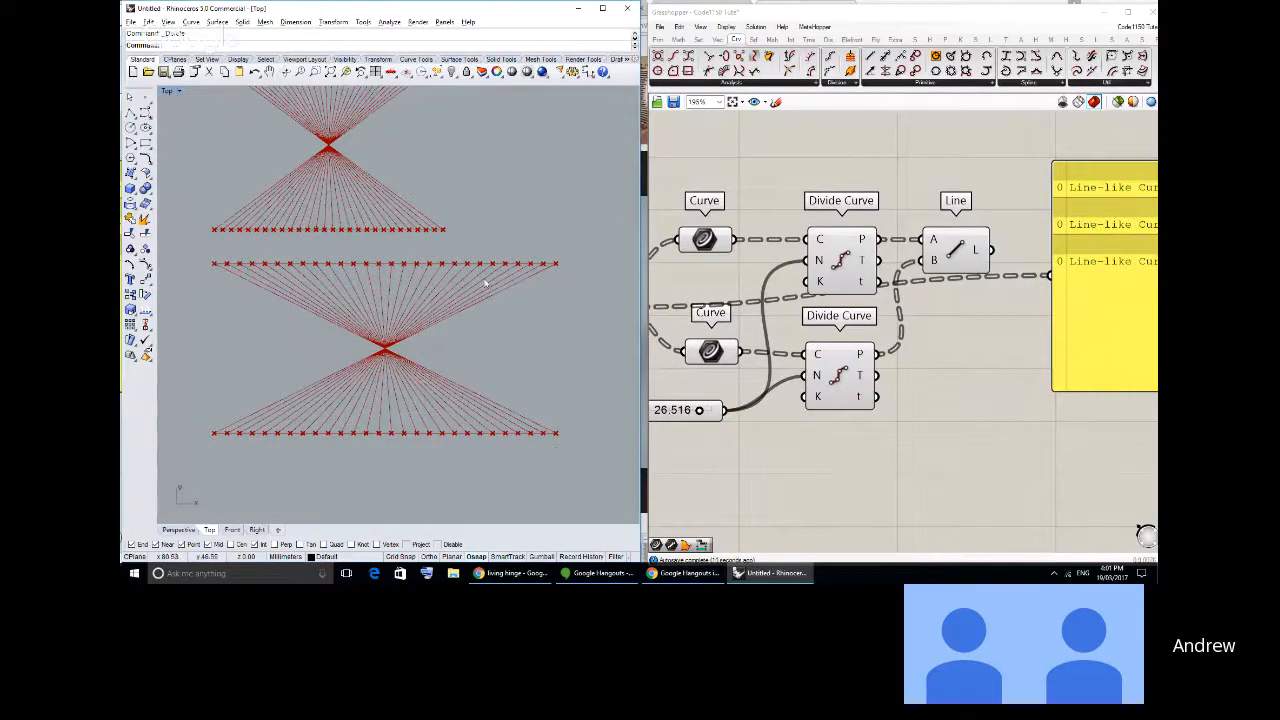
right_drag(485, 281, 493, 319)
scroll(401, 311, down, 2)
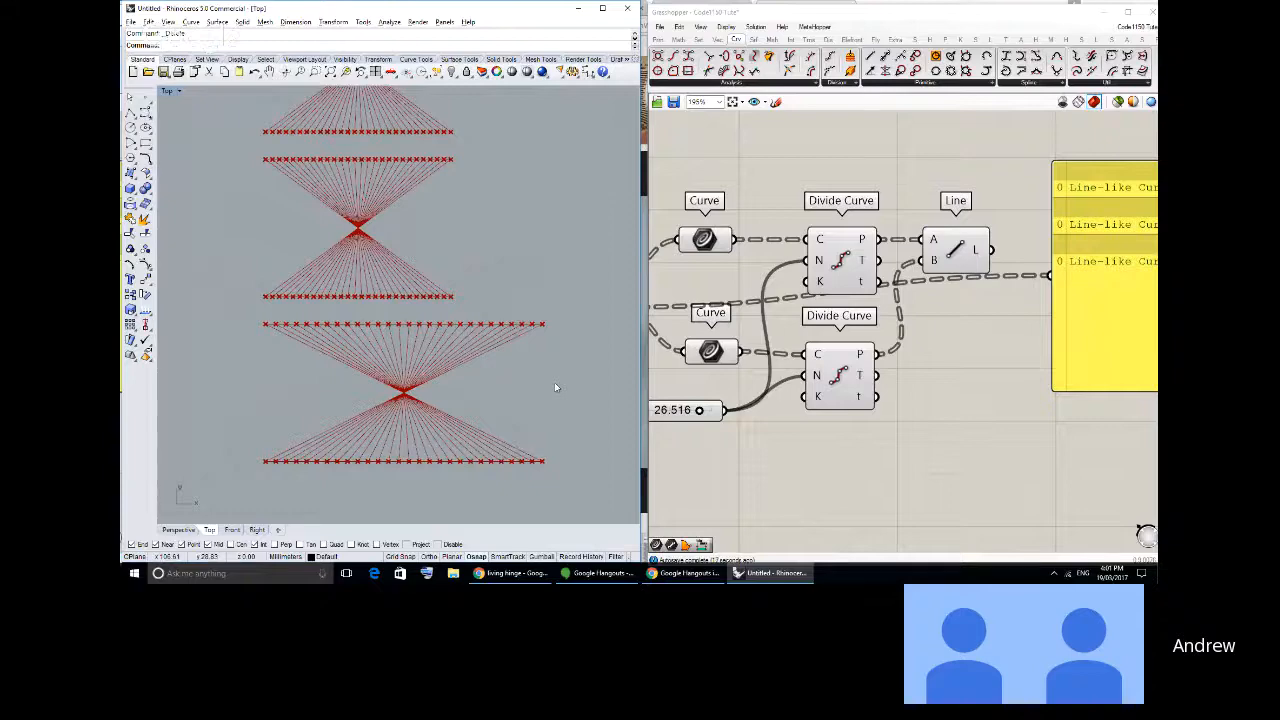
right_drag(549, 403, 548, 397)
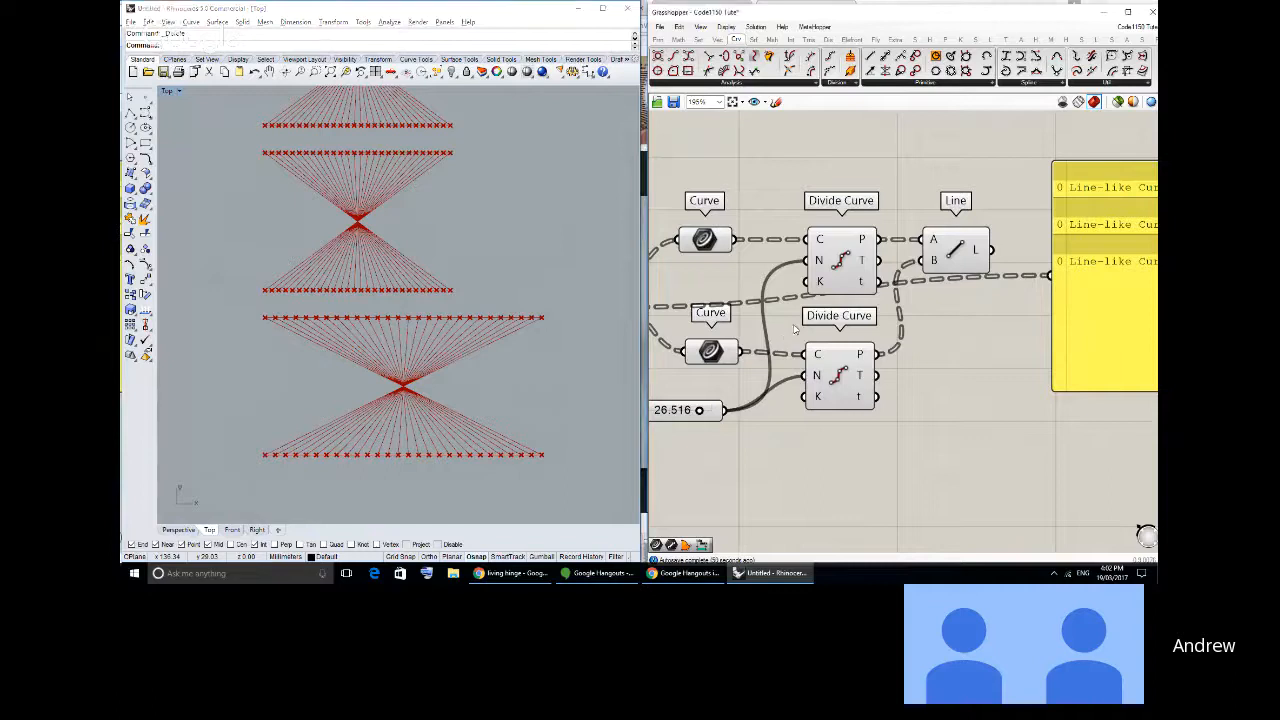
right_drag(801, 328, 853, 323)
scroll(855, 324, down, 2)
drag(1048, 417, 951, 281)
drag(799, 338, 787, 340)
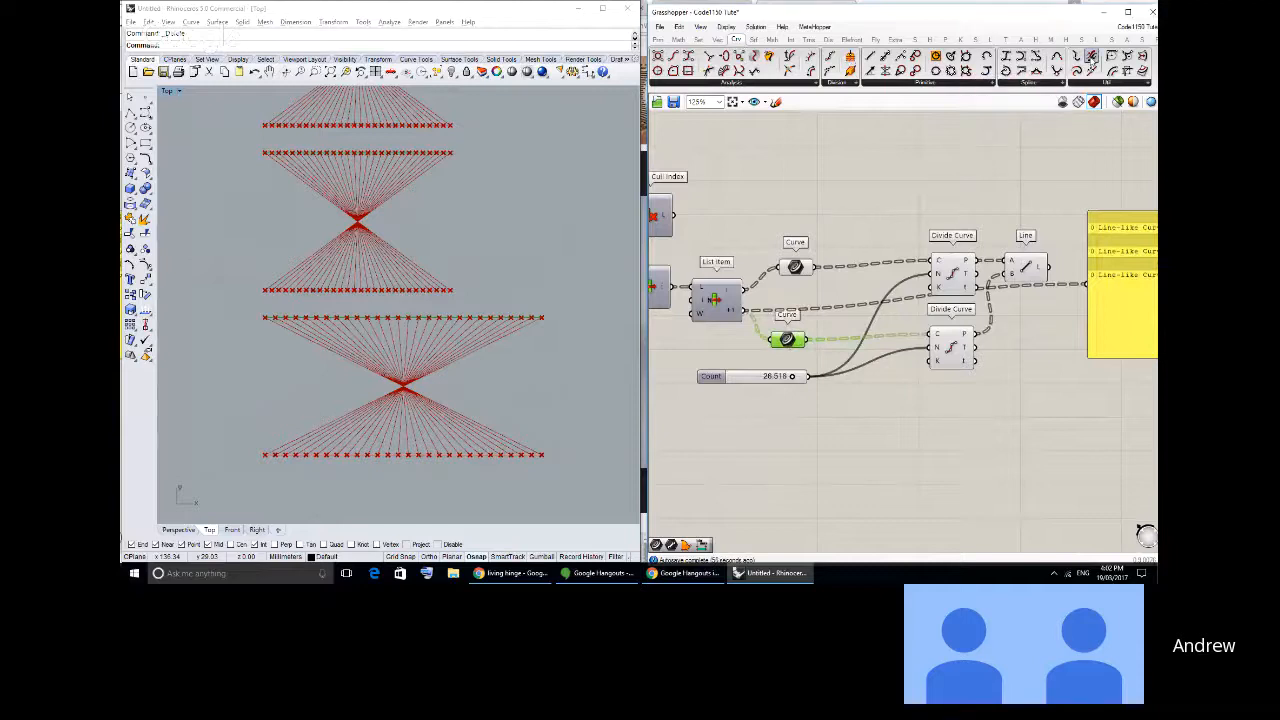
- Insert a Flip Curve component between the lower Curve parameter and its Divide Curve, and tidy the Line component's position
drag(1092, 57, 850, 355)
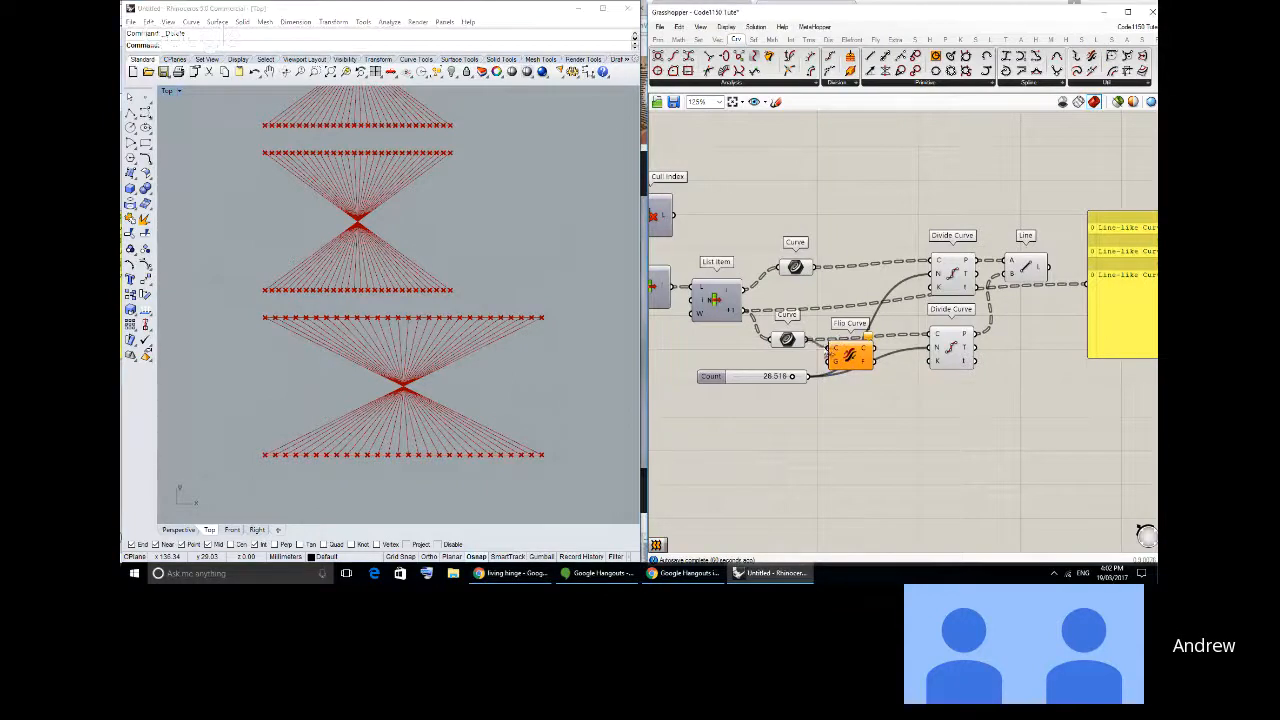
drag(829, 353, 931, 335)
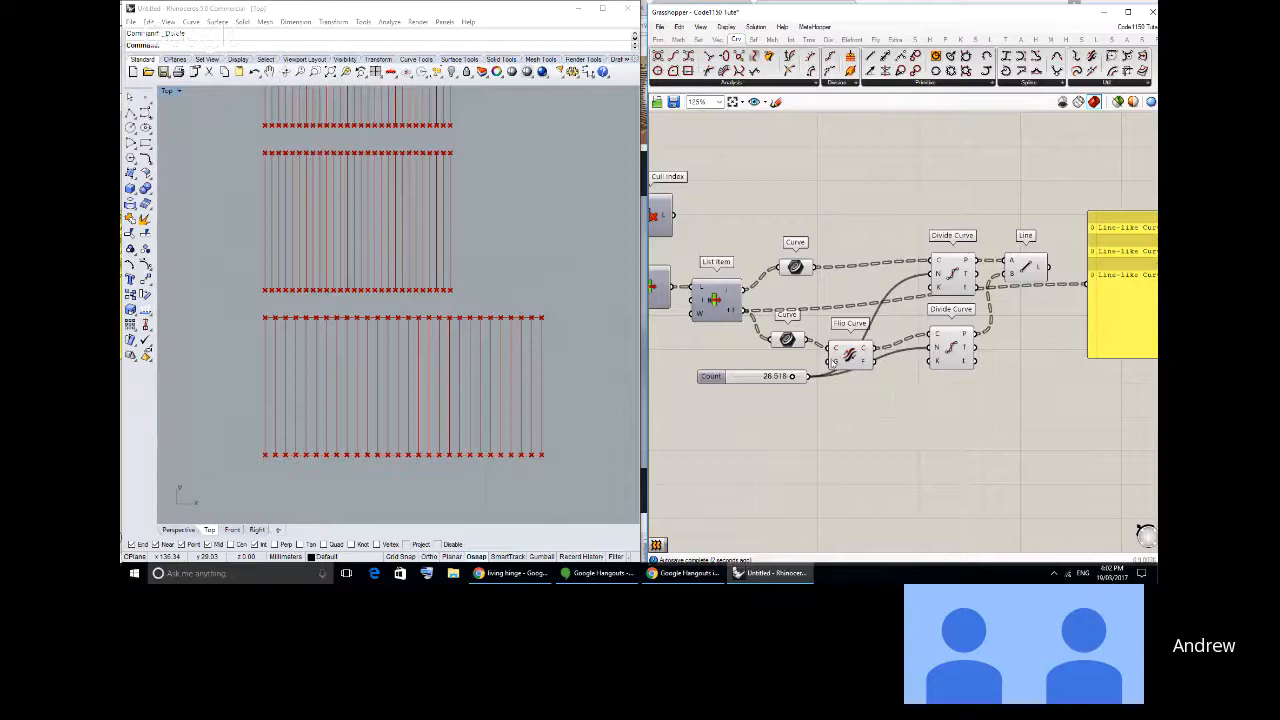
drag(832, 362, 839, 352)
drag(1022, 266, 1015, 268)
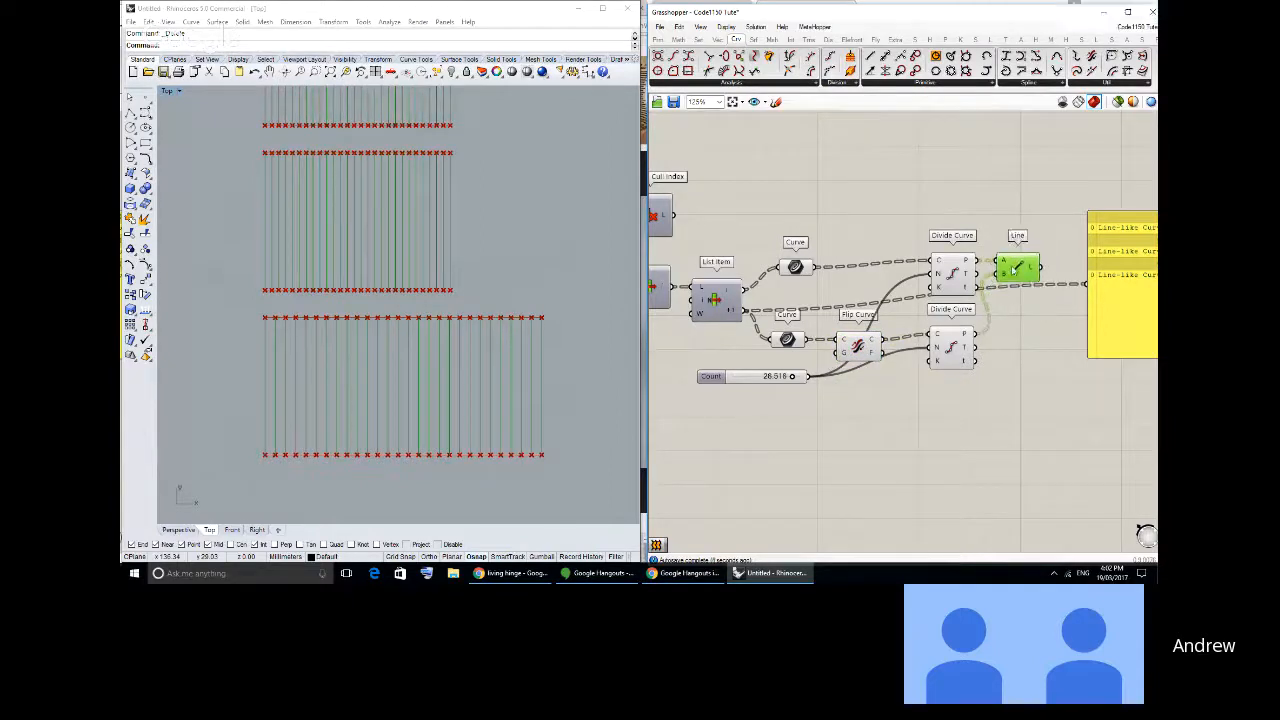
click(962, 440)
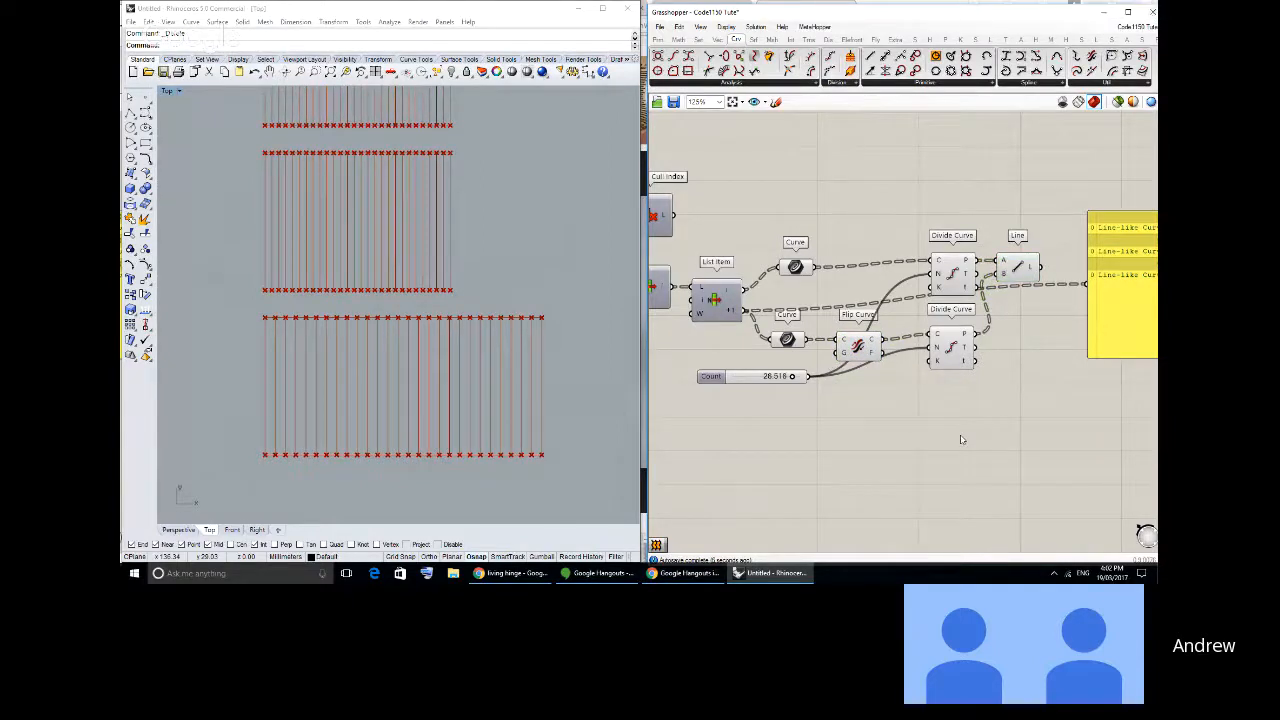
right_drag(358, 286, 400, 346)
scroll(389, 326, down, 2)
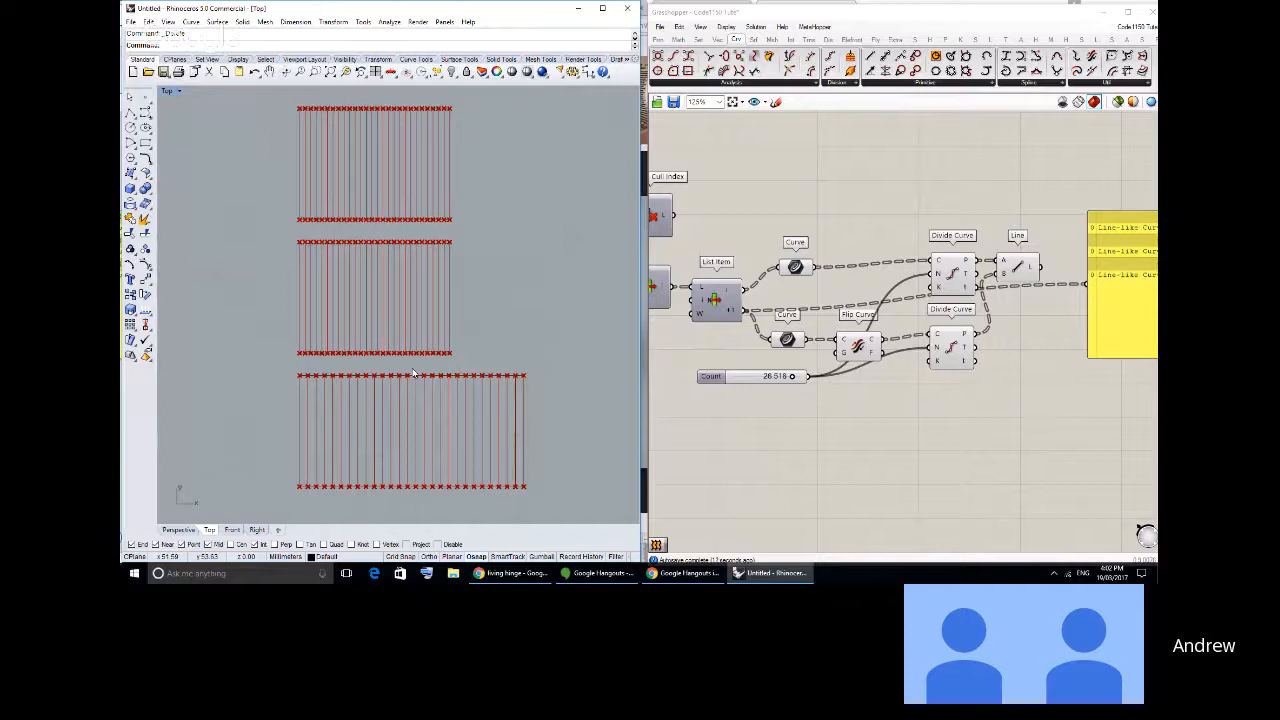
right_drag(381, 269, 379, 300)
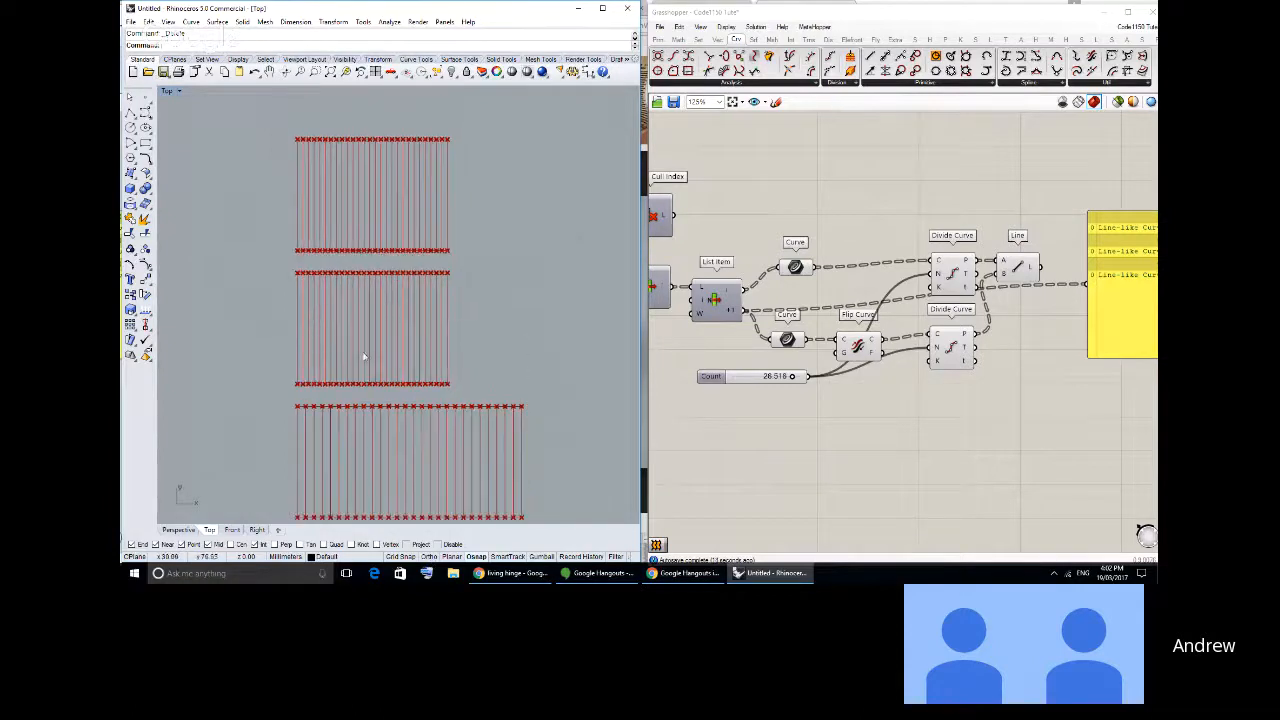
- Examine the spacing of the division points and connecting lines on the narrow and wide rectangles in the Rhino viewport
right_drag(367, 434, 418, 359)
scroll(385, 331, down, 2)
scroll(414, 345, up, 2)
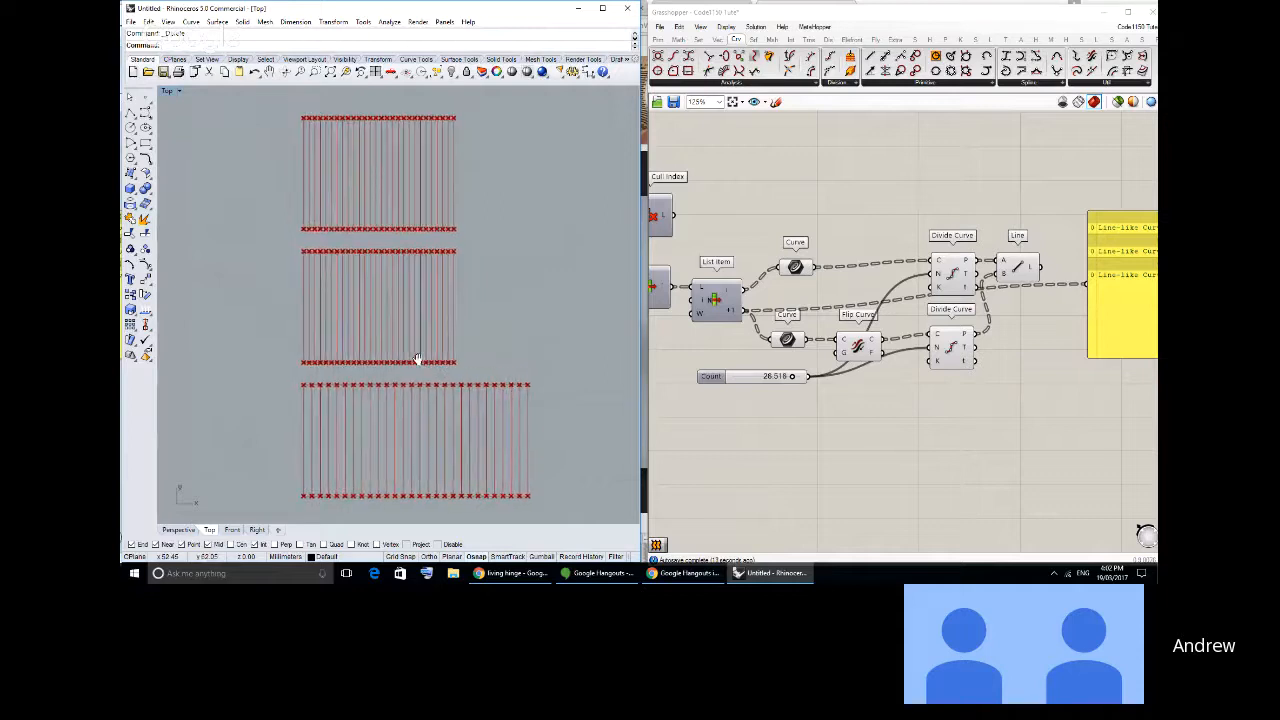
scroll(418, 360, up, 1)
scroll(420, 362, down, 2)
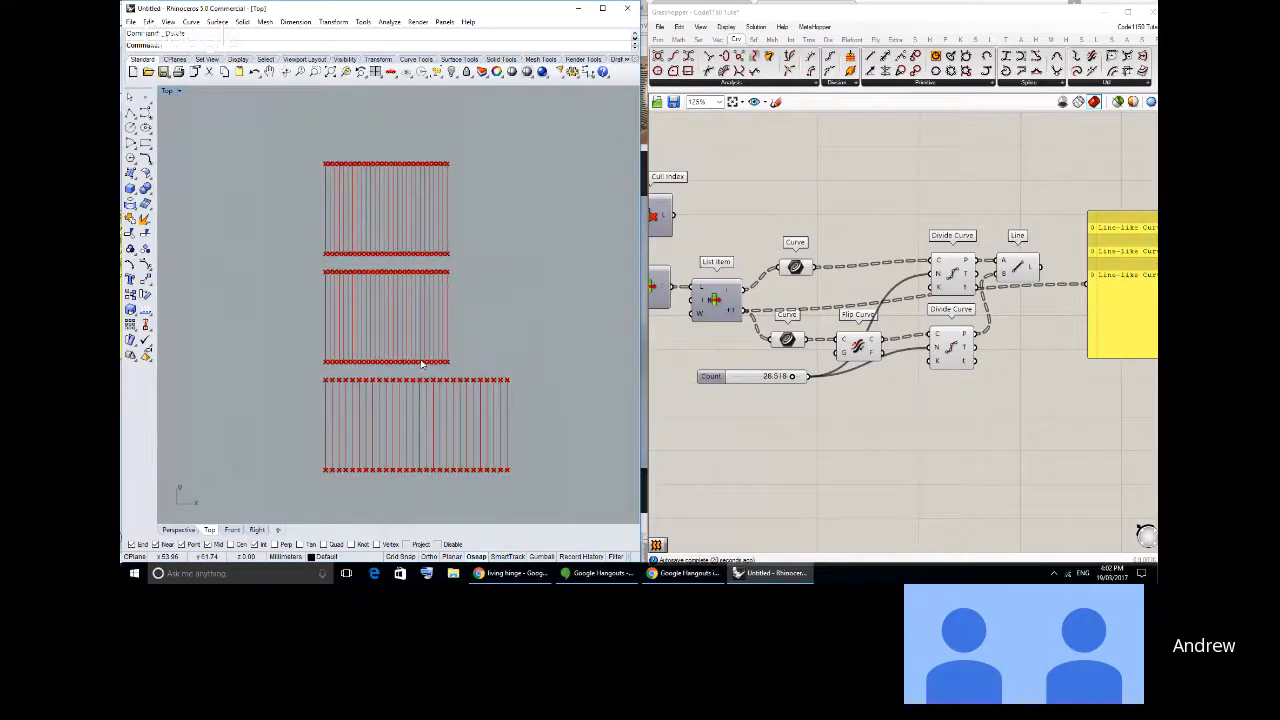
right_drag(421, 364, 422, 354)
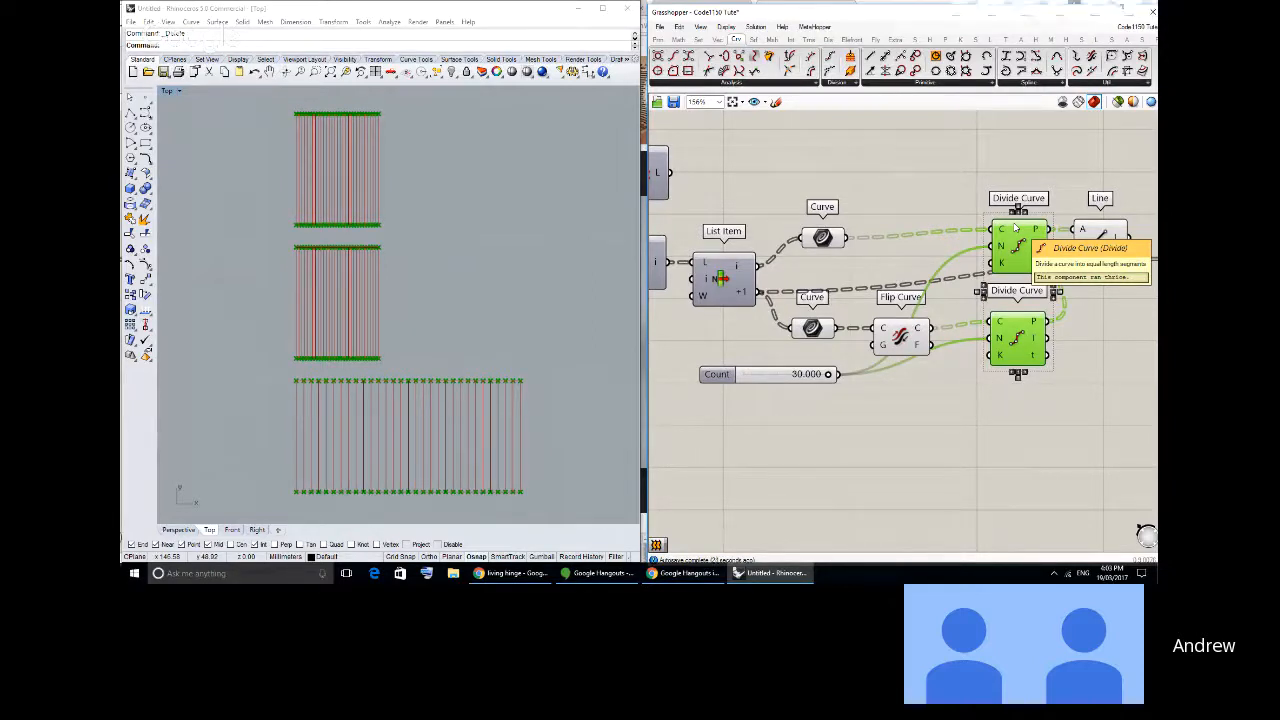
scroll(421, 435, up, 5)
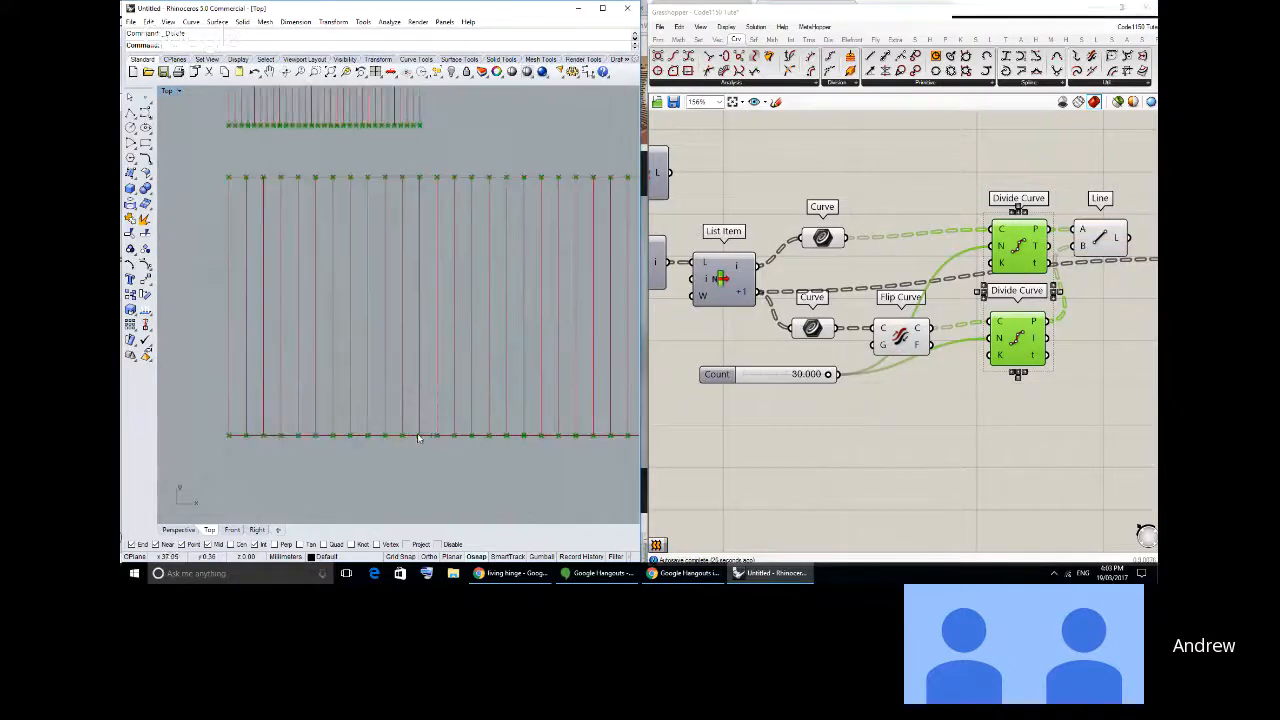
right_drag(331, 124, 373, 304)
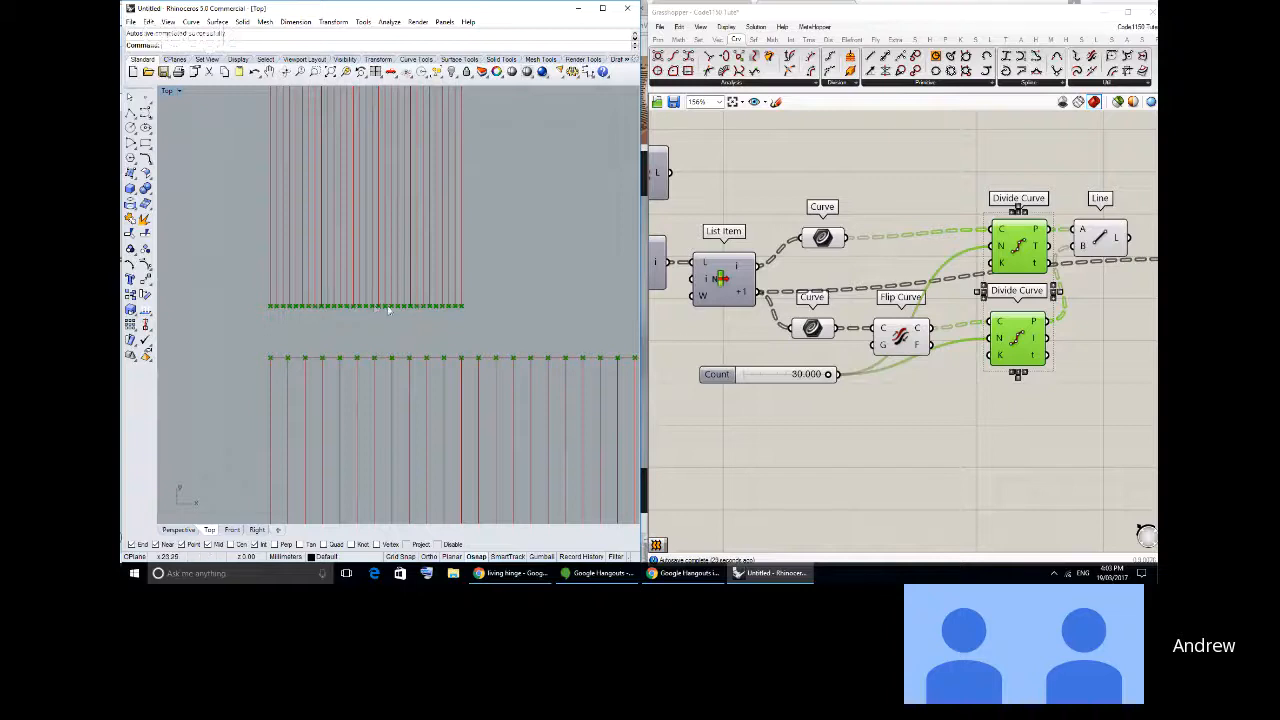
- Add a panel below the Divide Curve components and connect the upper Curve parameter's output to it
click(851, 413)
right_drag(848, 404, 818, 353)
drag(740, 330, 730, 360)
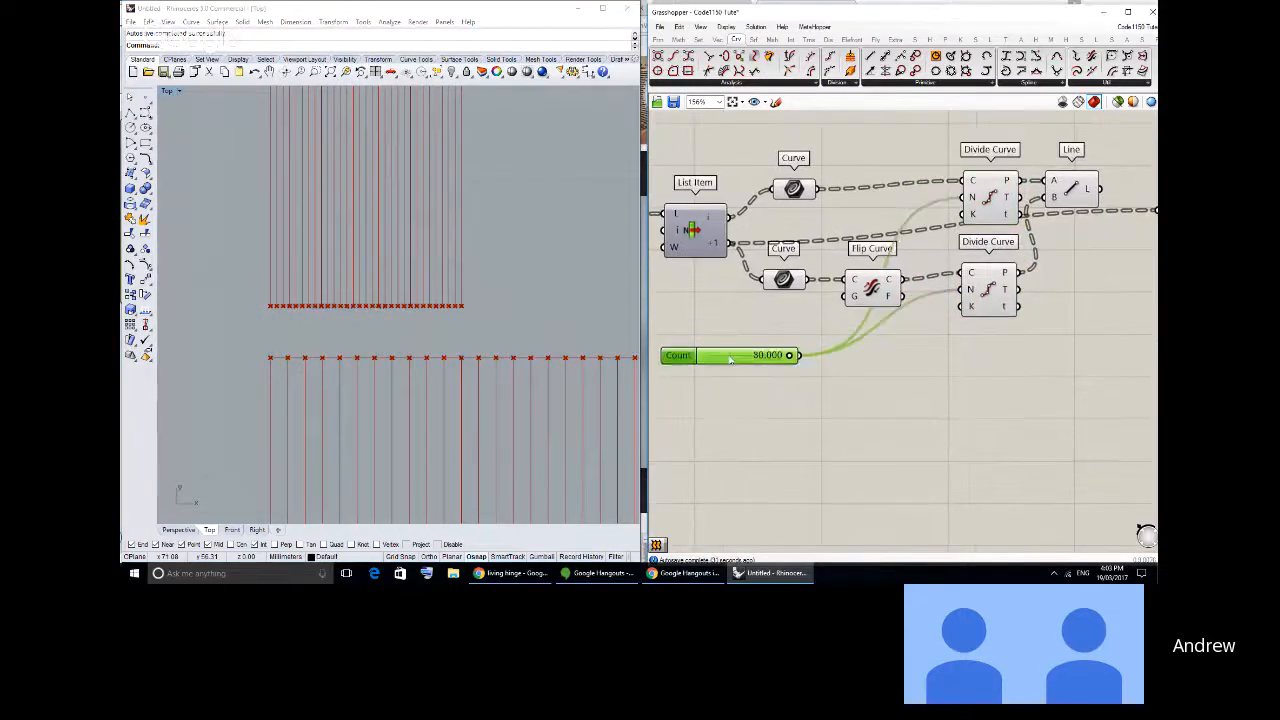
click(882, 425)
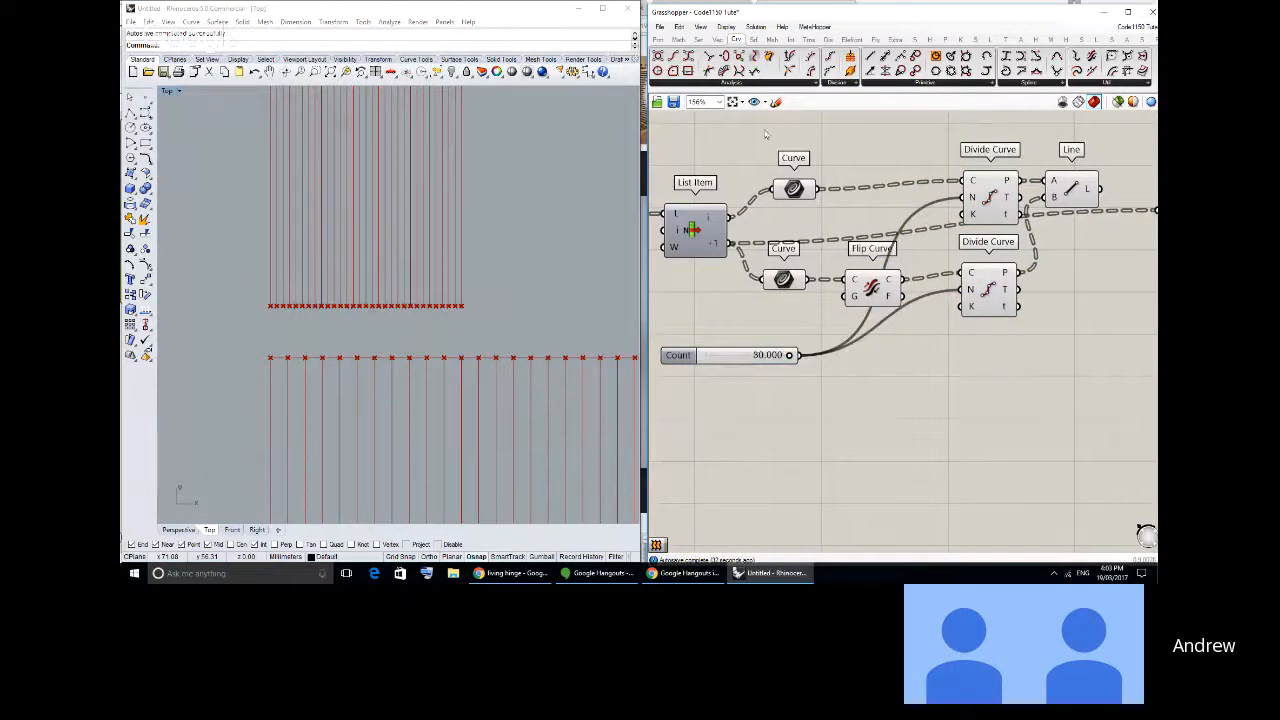
click(658, 38)
click(884, 70)
click(935, 420)
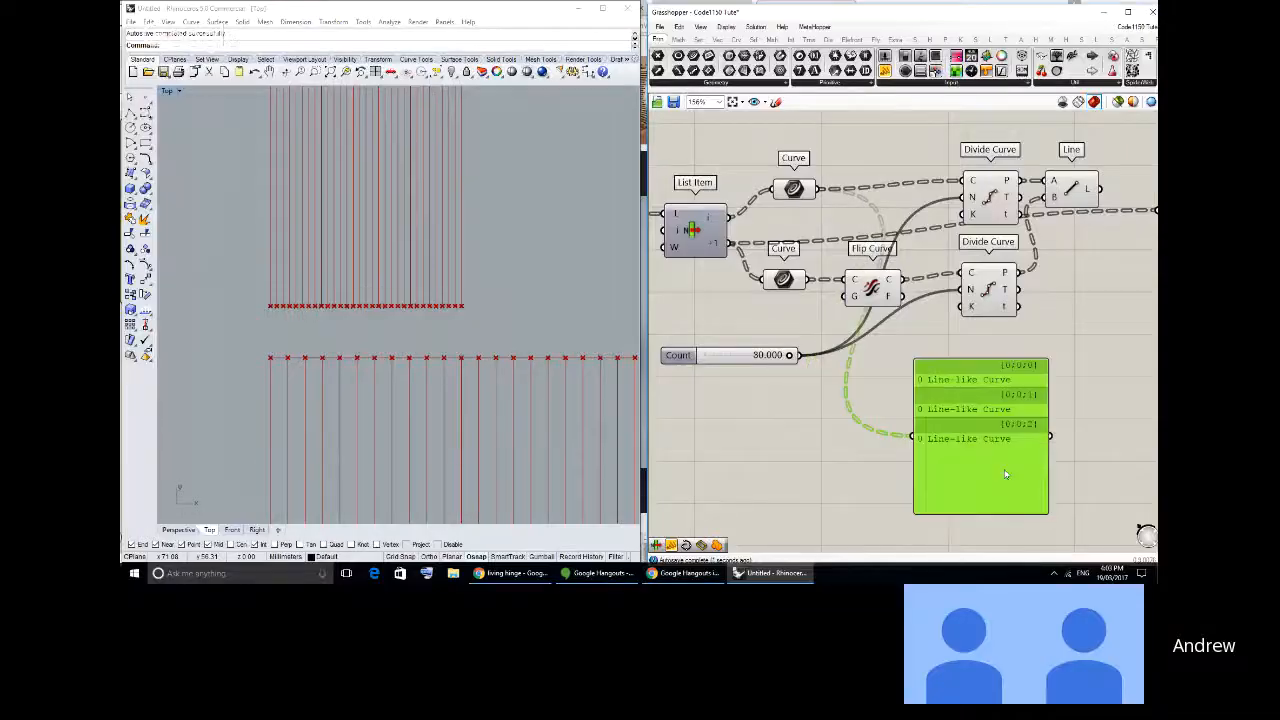
drag(1006, 475, 1009, 475)
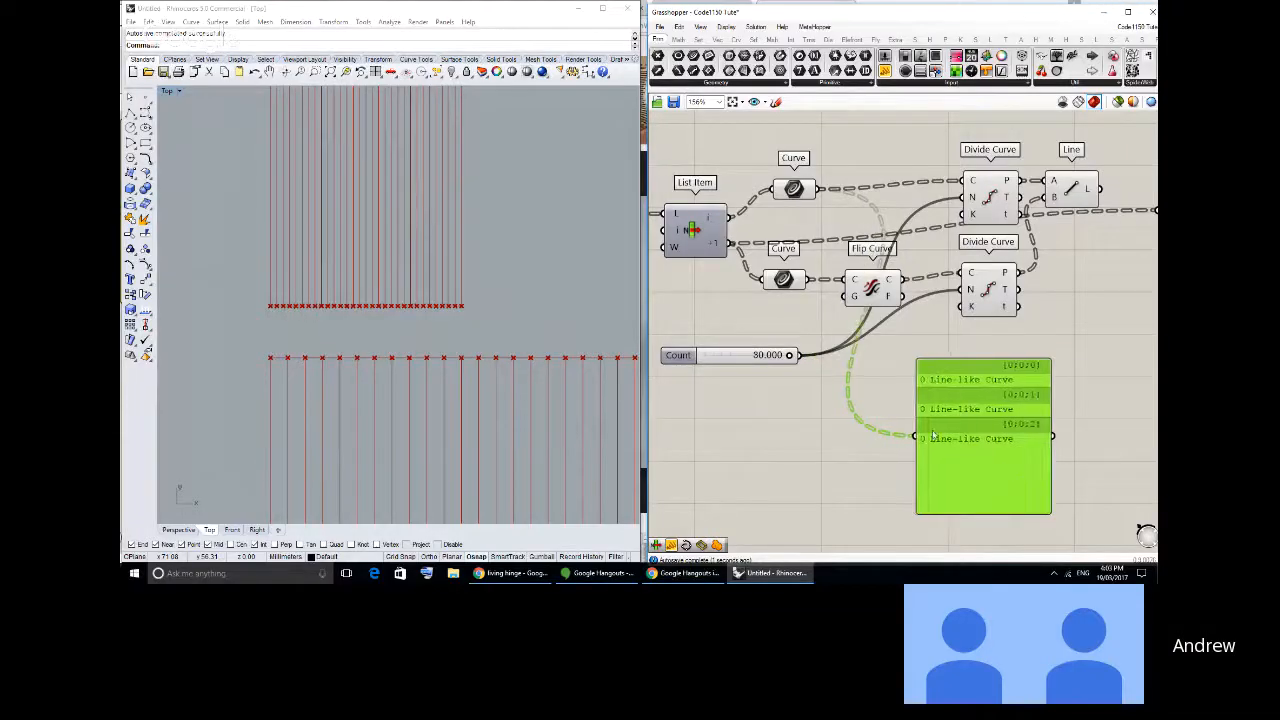
drag(979, 397, 997, 399)
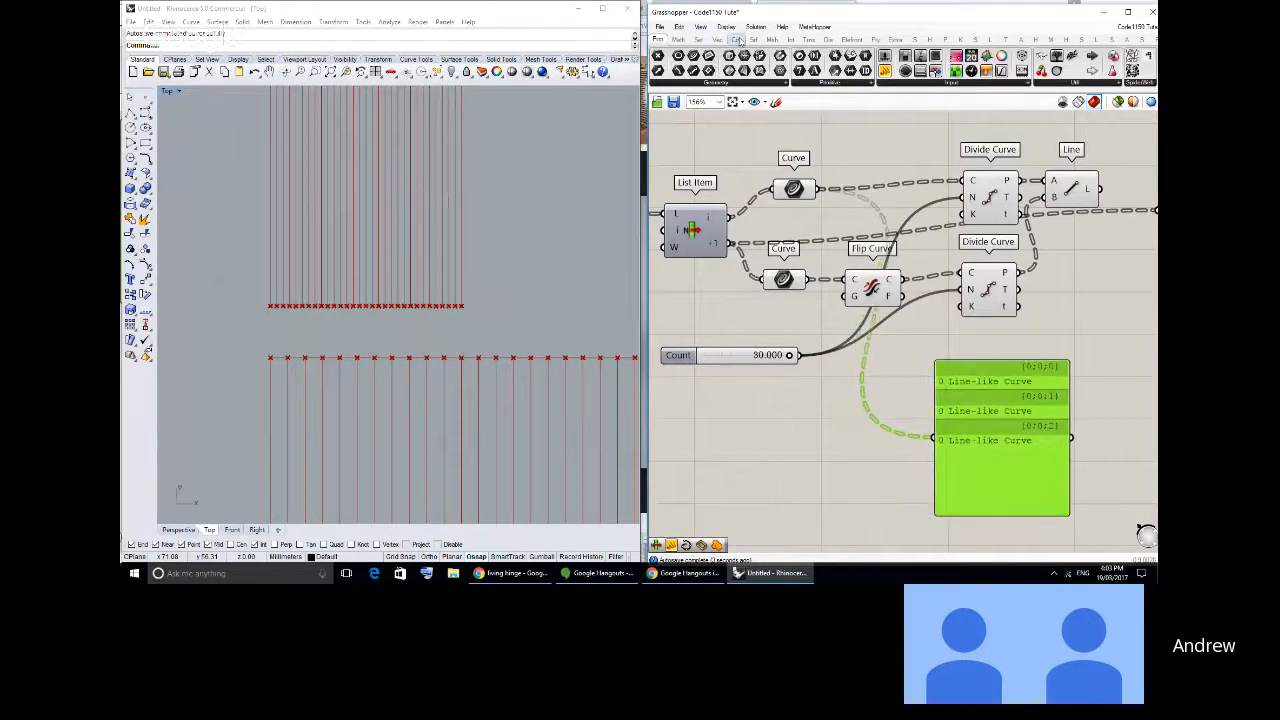
- Insert a Length component between the upper Curve parameter and the new panel
click(737, 40)
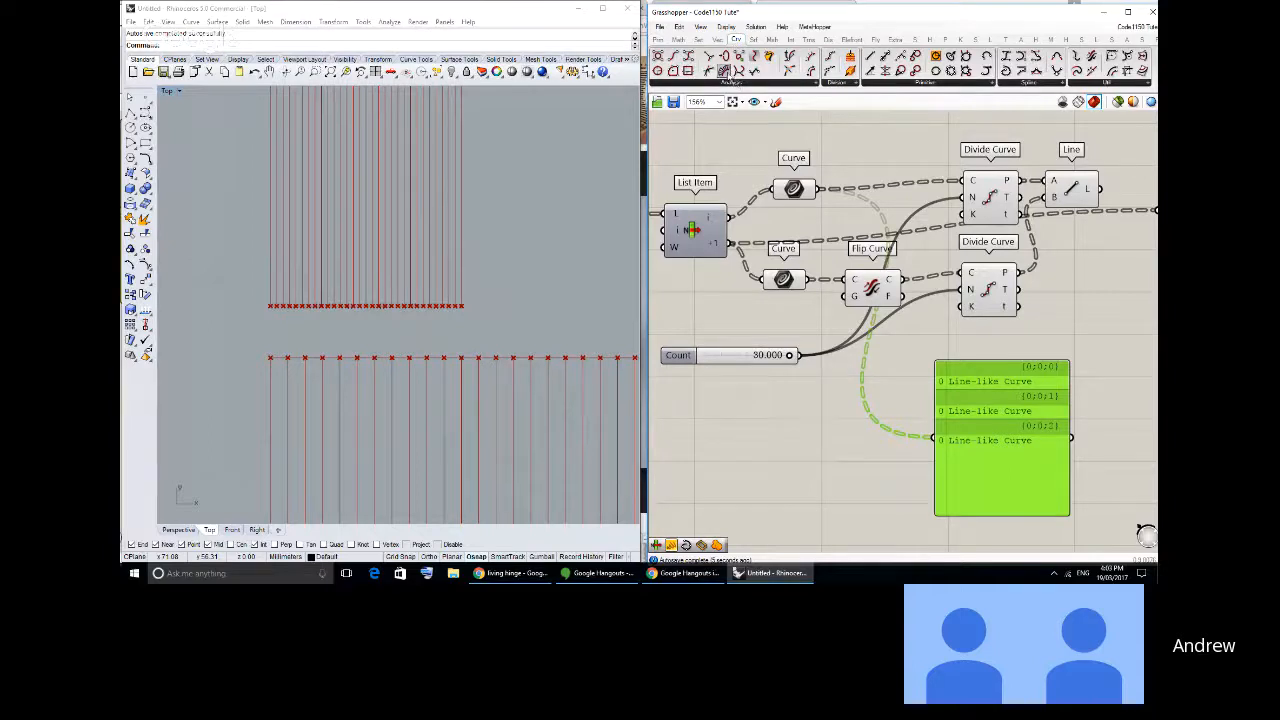
click(849, 412)
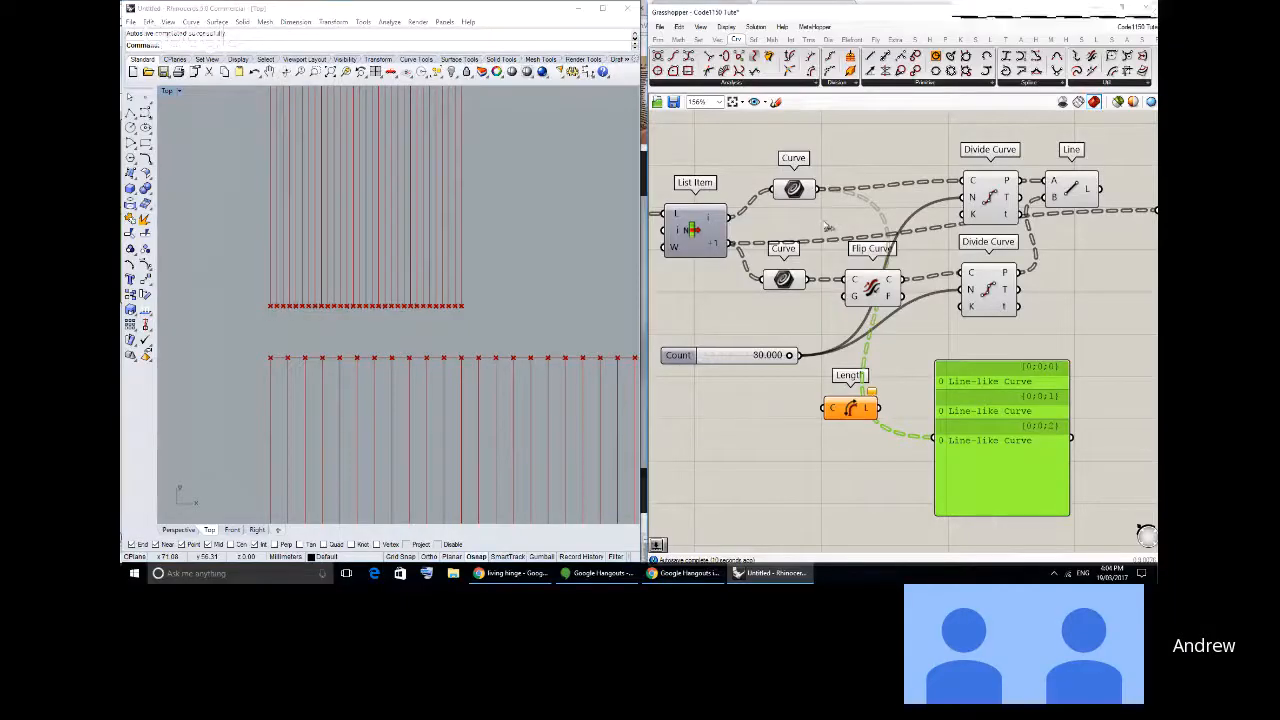
drag(818, 188, 805, 420)
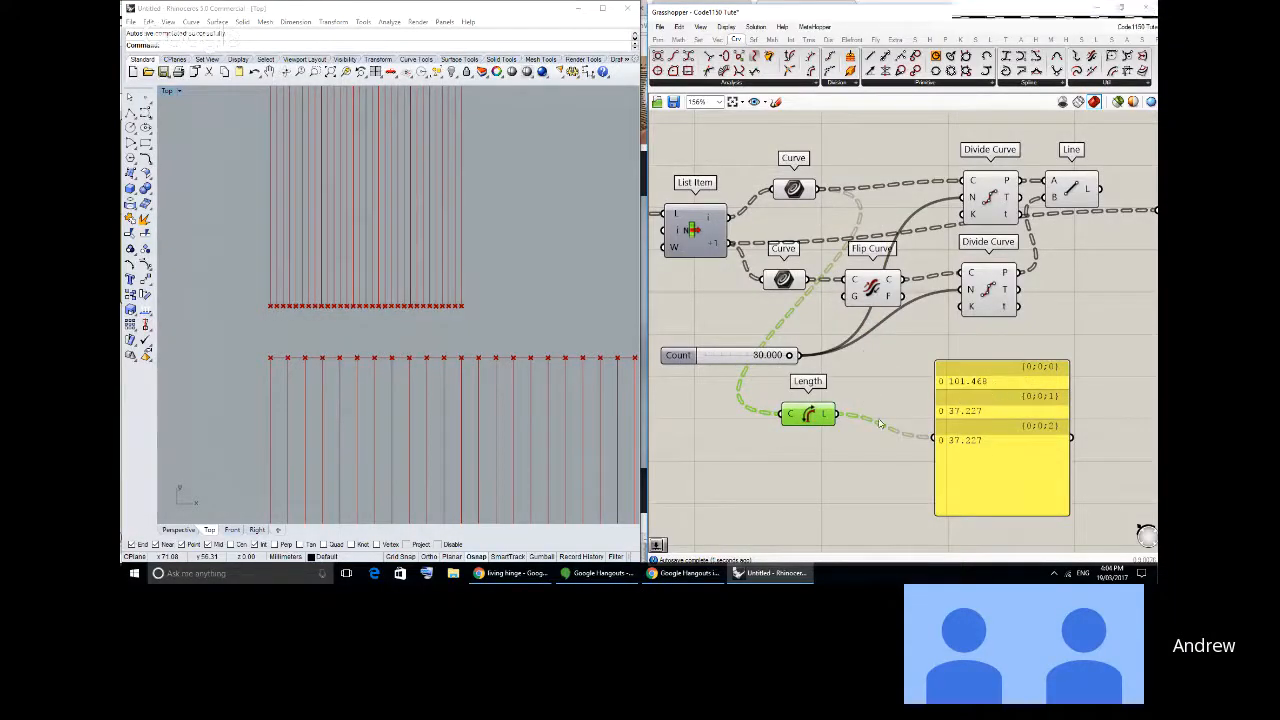
- Compare the curve lengths in the panel with the two Number sliders that set the rectangle widths
right_drag(781, 357, 790, 359)
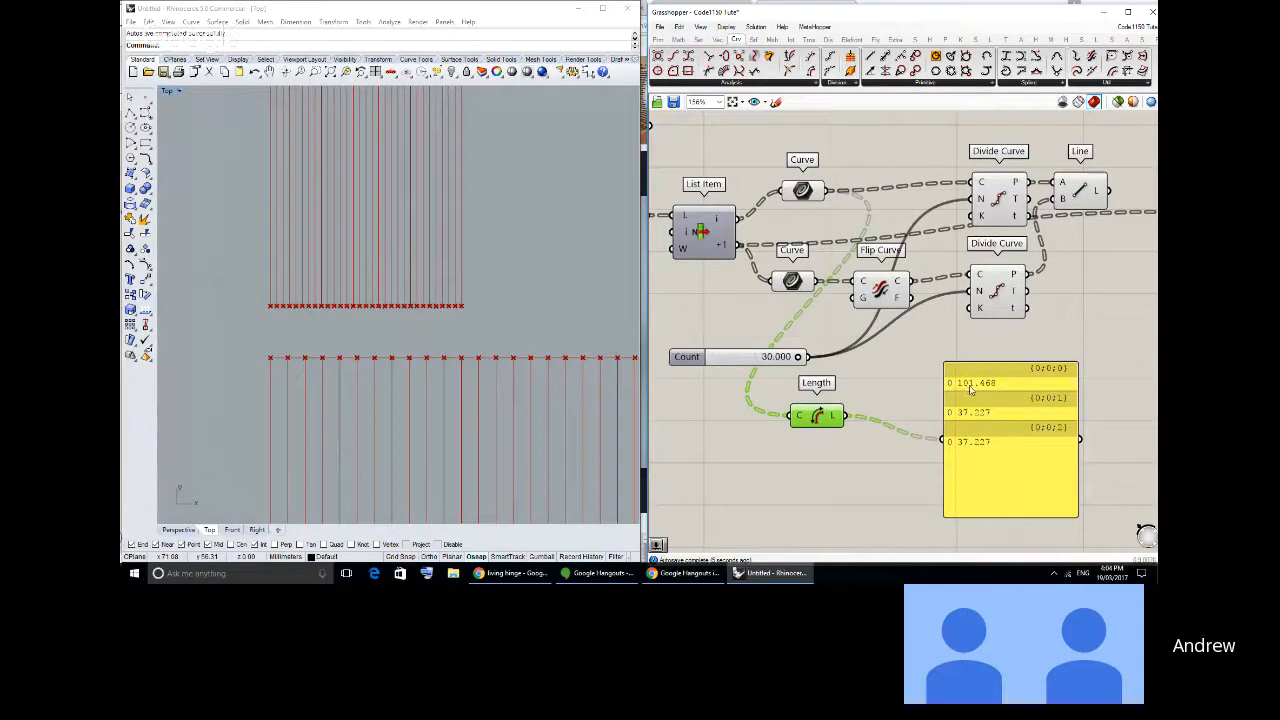
right_drag(795, 361, 1055, 370)
scroll(1055, 370, down, 1)
scroll(771, 299, up, 1)
right_drag(771, 299, 1073, 342)
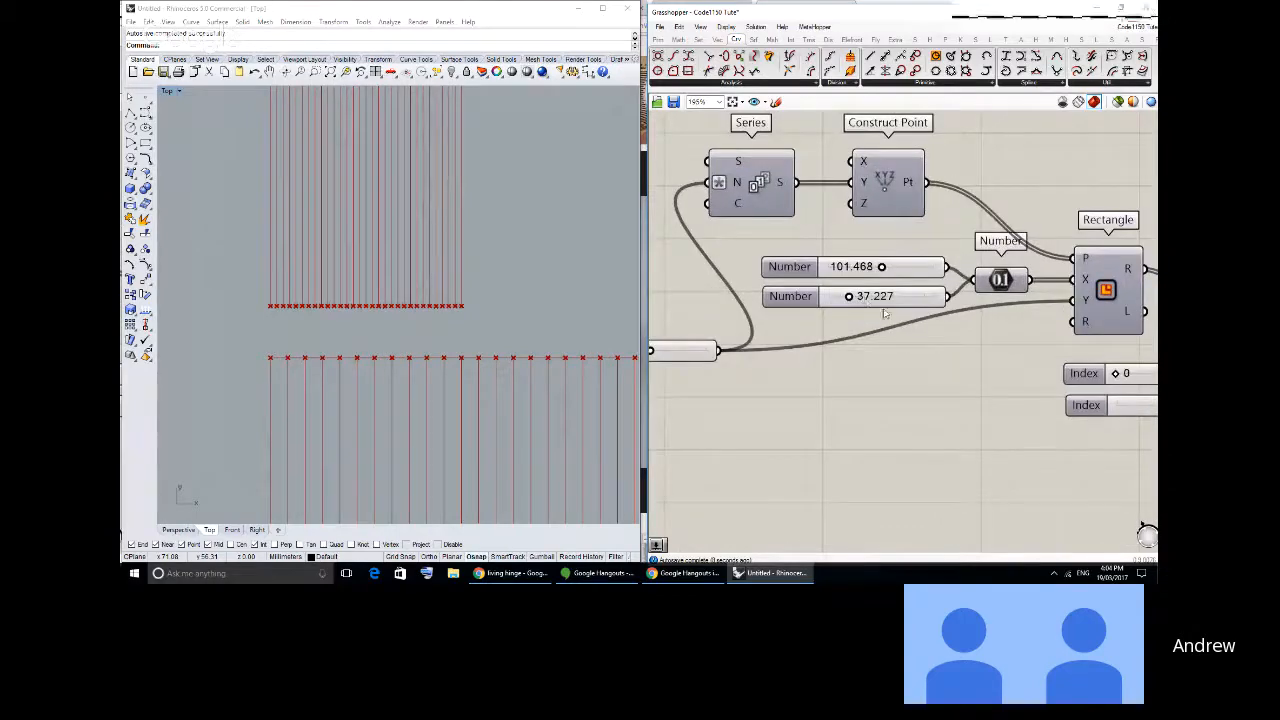
scroll(866, 300, down, 3)
scroll(876, 313, up, 3)
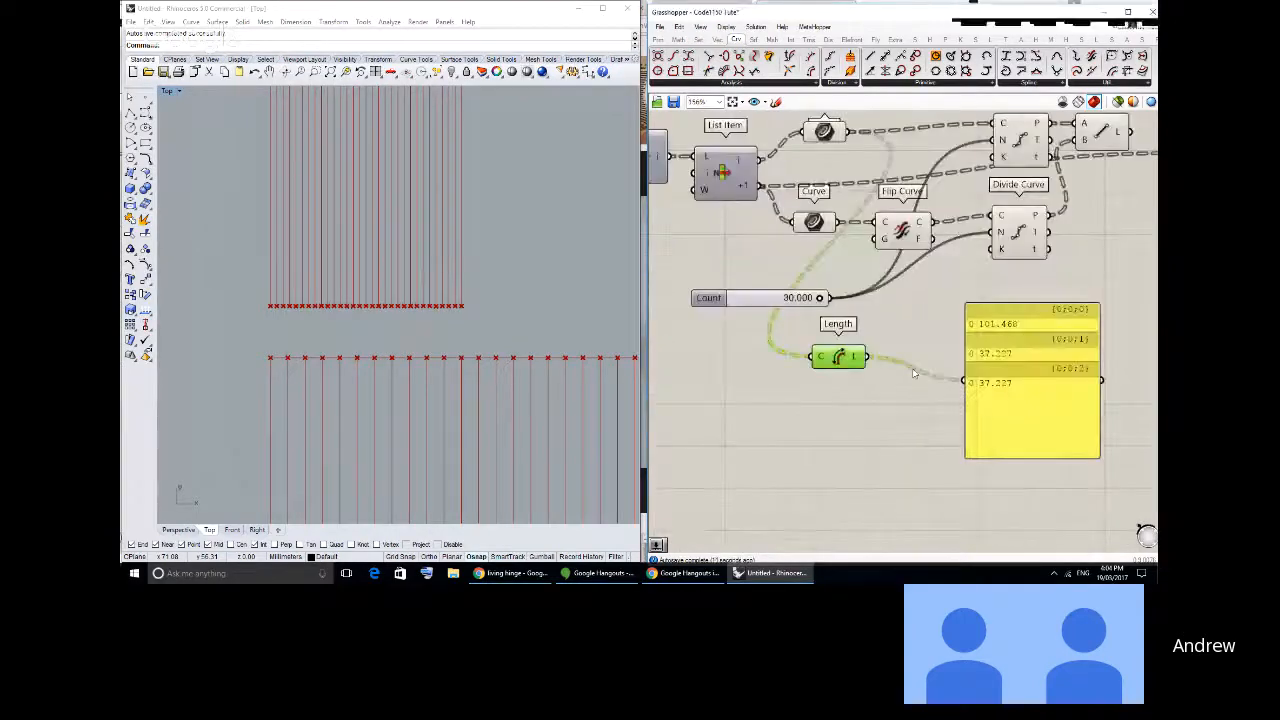
- Rearrange the Length component and the Count slider so that Length sits directly above the slider
drag(842, 363, 845, 345)
drag(779, 300, 752, 321)
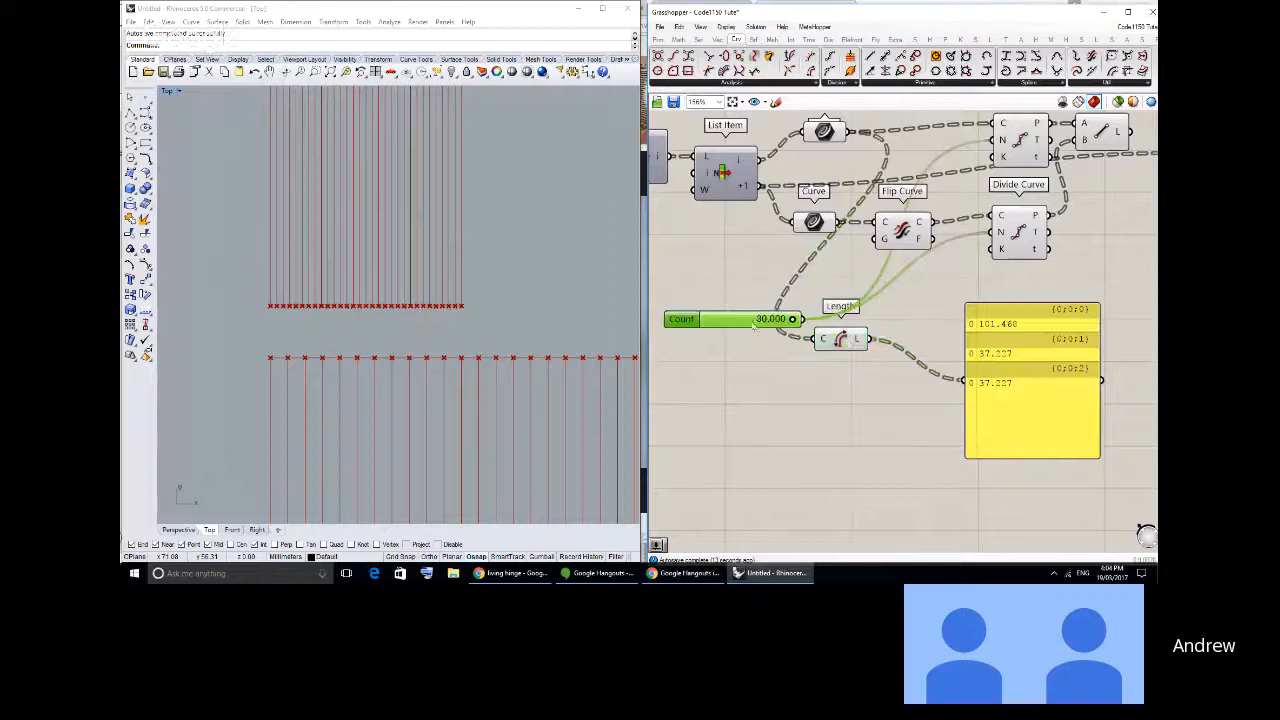
drag(848, 342, 753, 301)
- Set the Count slider to 3
click(739, 316)
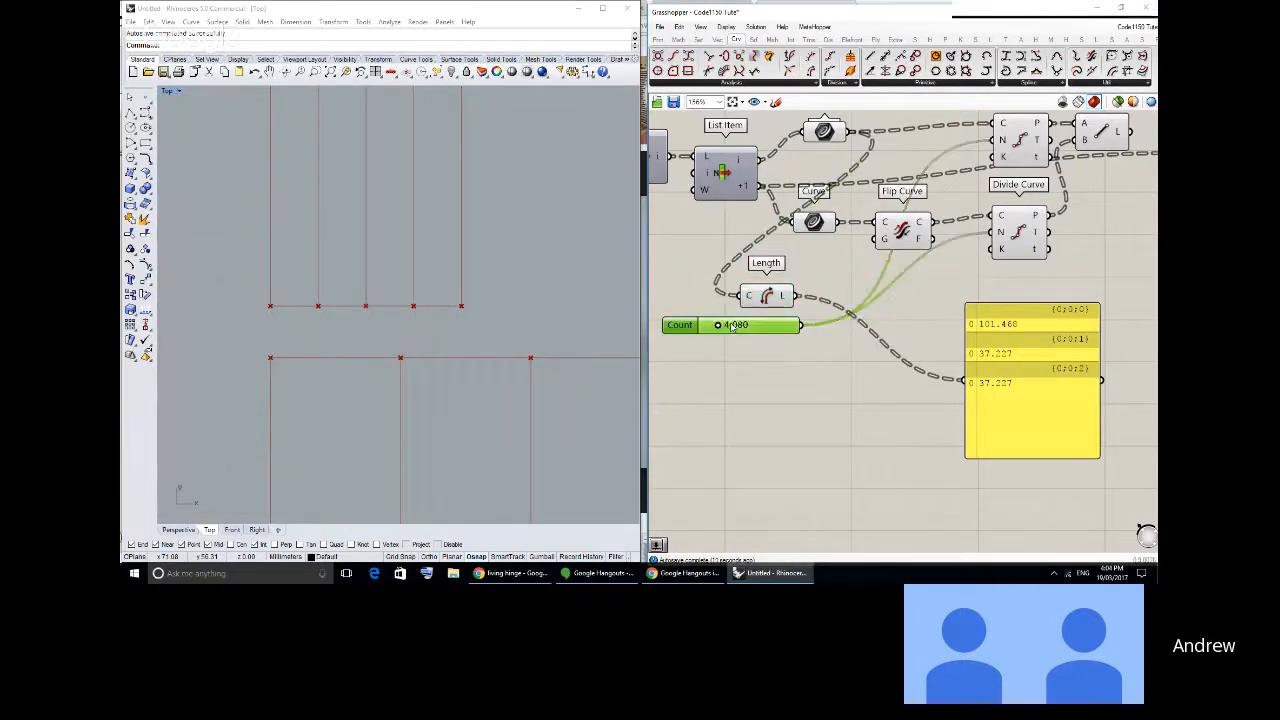
double_click(722, 325)
text(3)
key(Return)
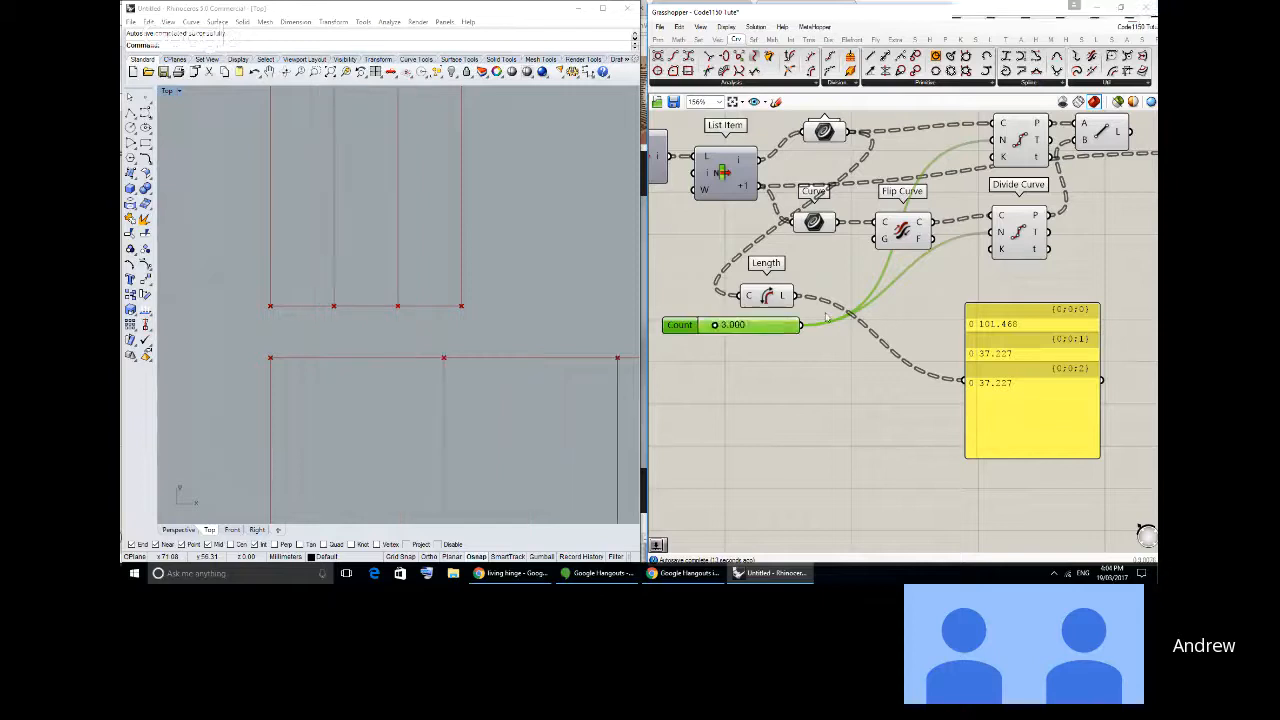
- Nudge the Length component and the length panel, and check the resulting divisions in the Rhino viewport
click(770, 297)
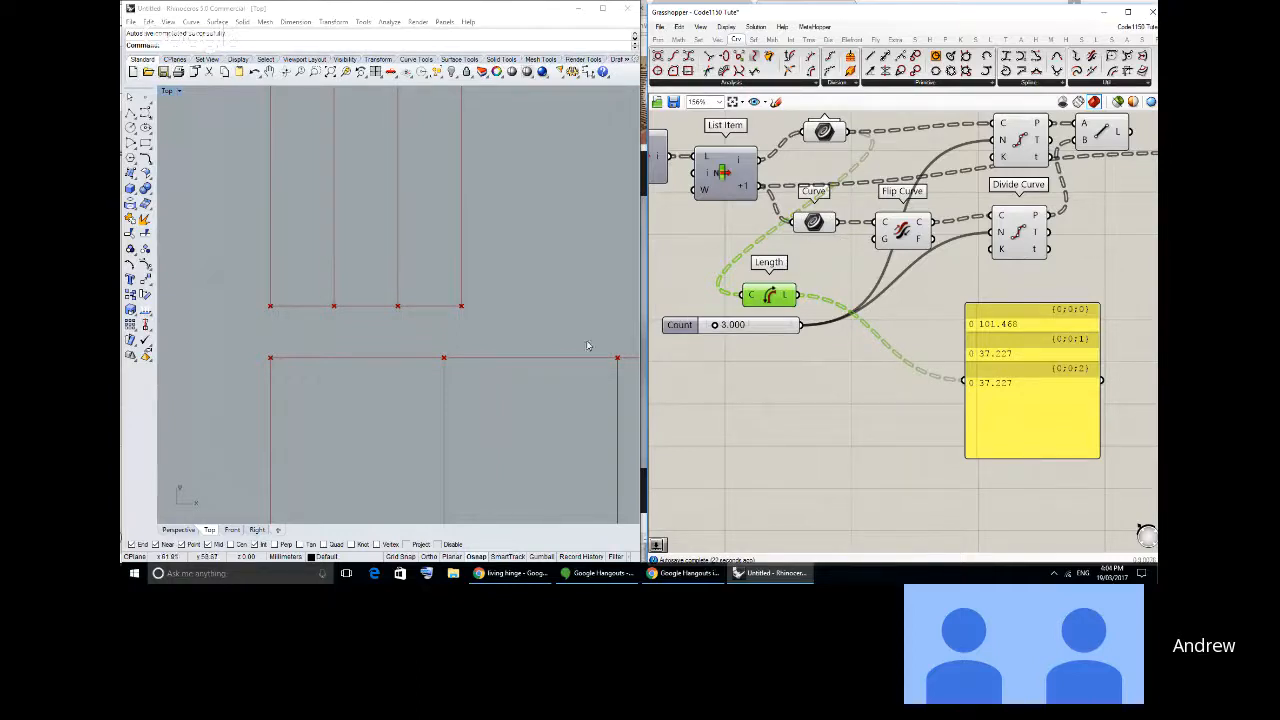
scroll(517, 337, down, 5)
right_drag(474, 320, 480, 341)
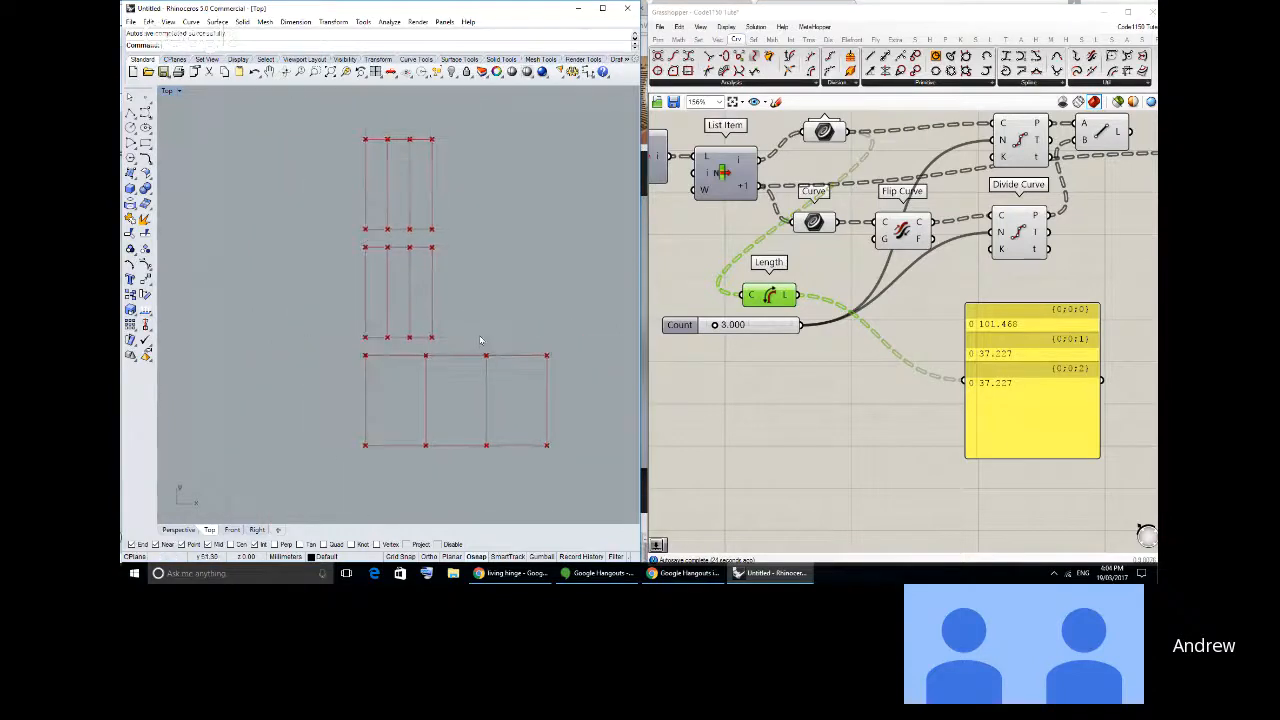
scroll(480, 340, up, 2)
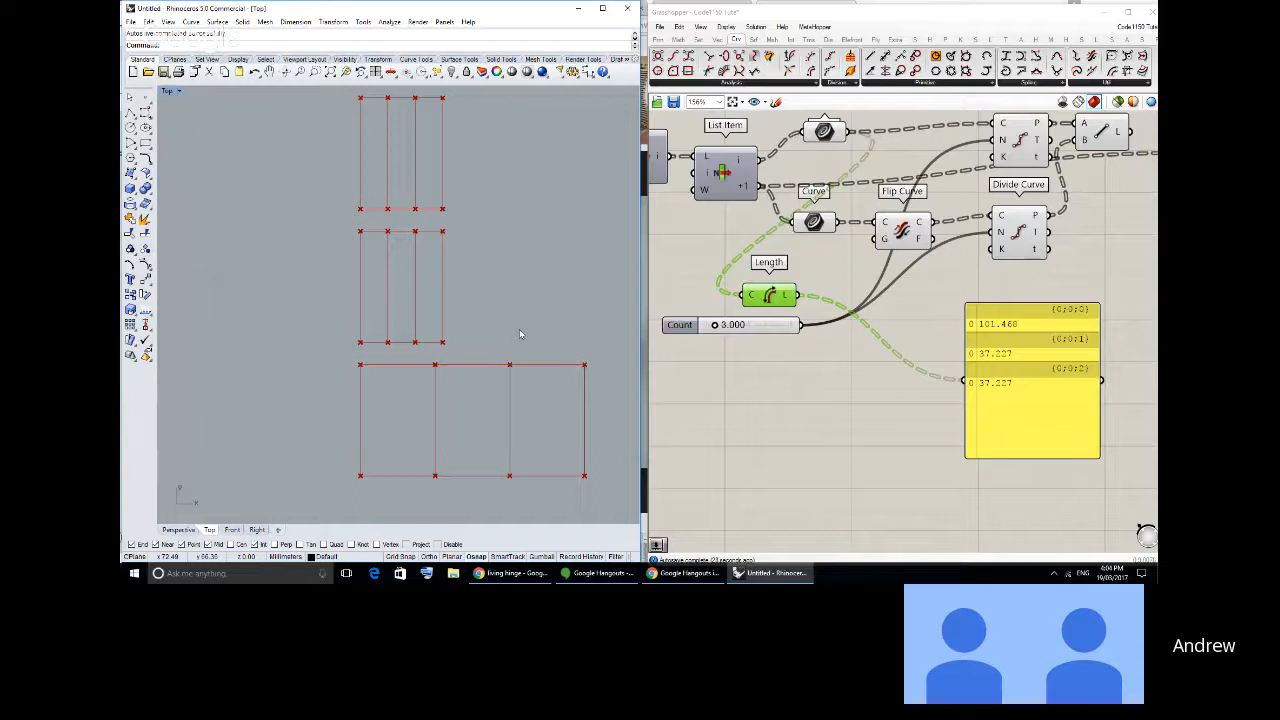
drag(1028, 380, 1000, 371)
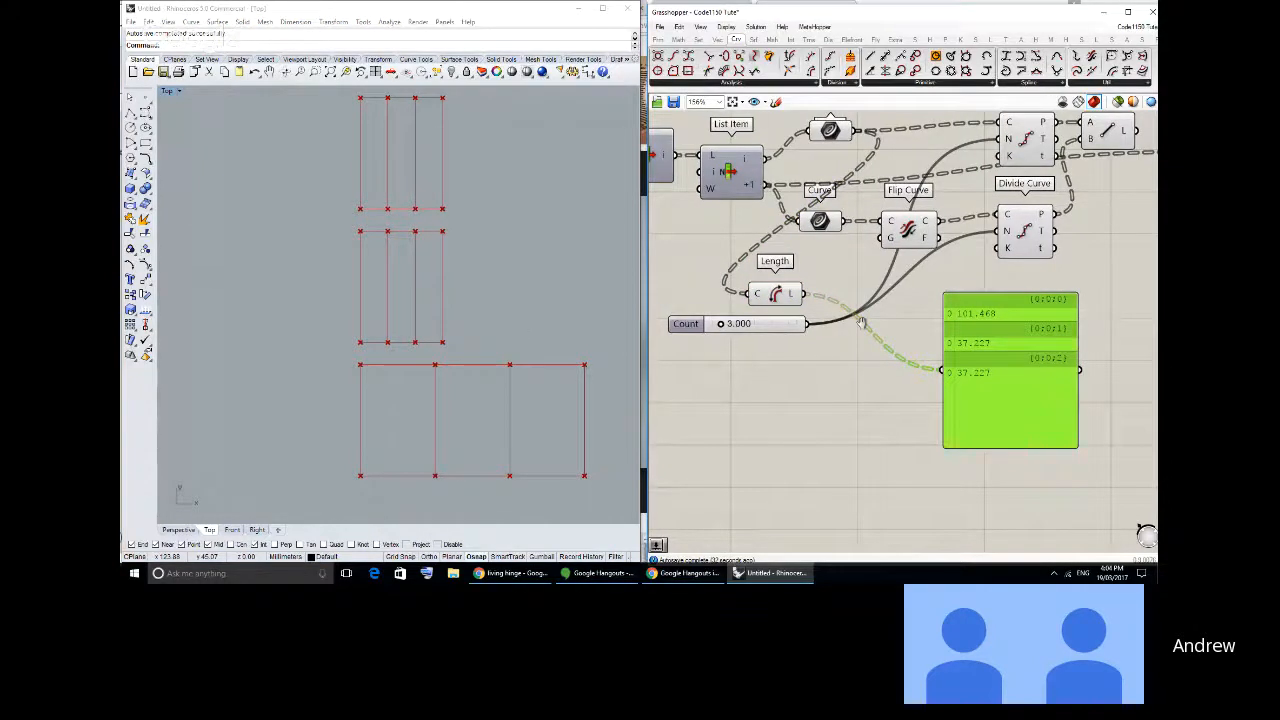
- Set the upper Number slider feeding the rectangle widths to 90
right_drag(861, 322, 1140, 355)
scroll(1140, 355, down, 2)
scroll(840, 281, up, 1)
scroll(840, 281, up, 1)
double_click(868, 244)
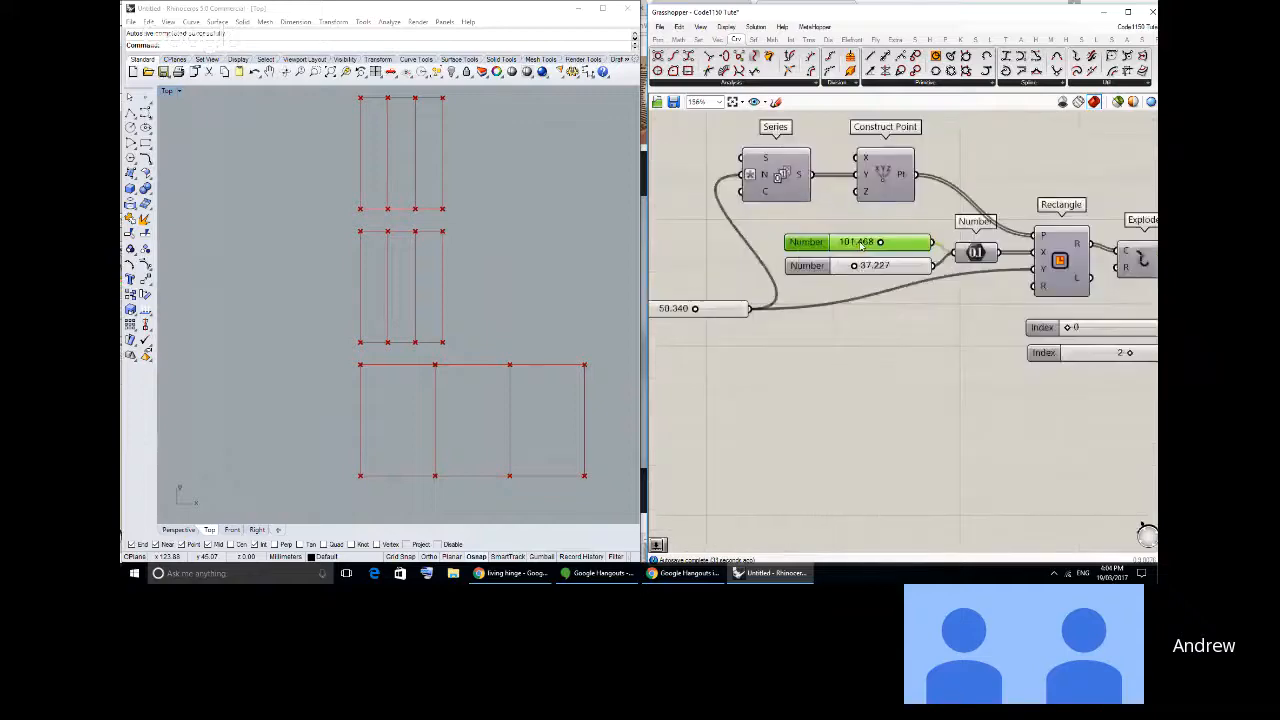
text(90)
click(913, 247)
- Nudge the Count slider and the Length component to tidy their positions below the Curve parameters
scroll(982, 381, down, 1)
right_drag(982, 381, 734, 346)
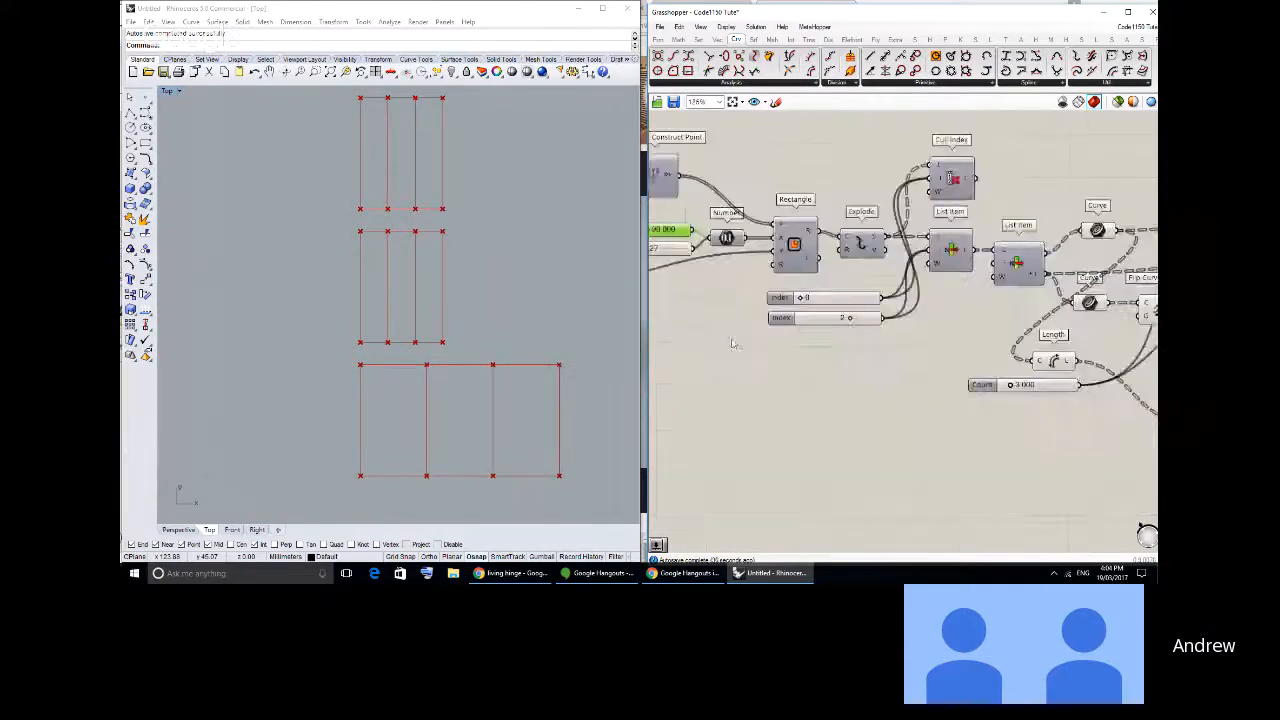
scroll(1110, 395, down, 1)
right_drag(1110, 395, 796, 355)
scroll(765, 345, up, 2)
click(768, 334)
drag(768, 334, 766, 332)
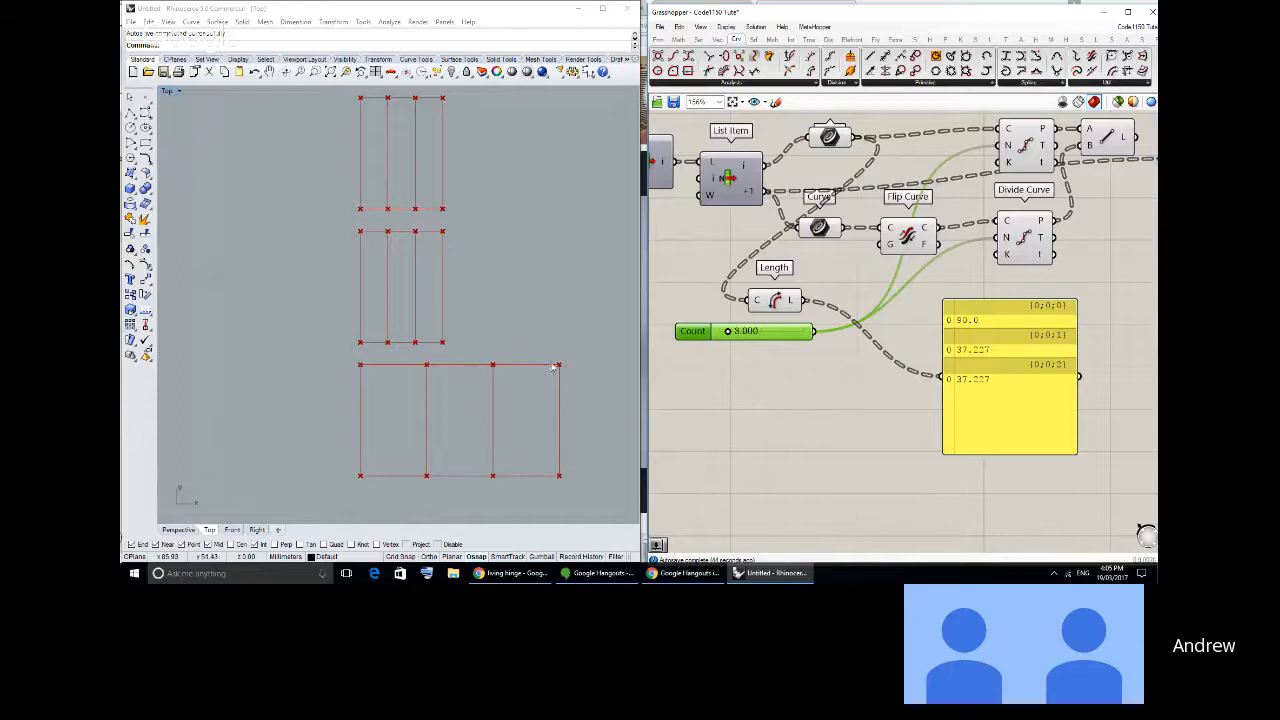
click(800, 366)
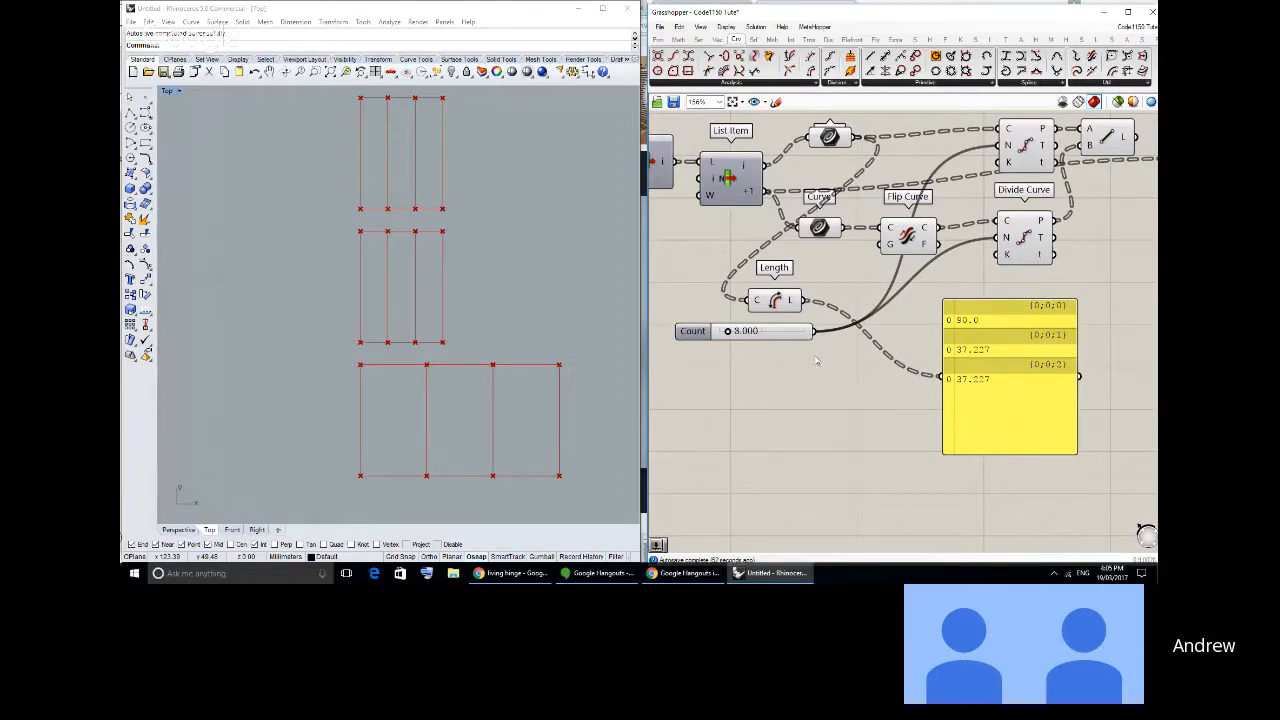
drag(775, 300, 781, 300)
click(855, 397)
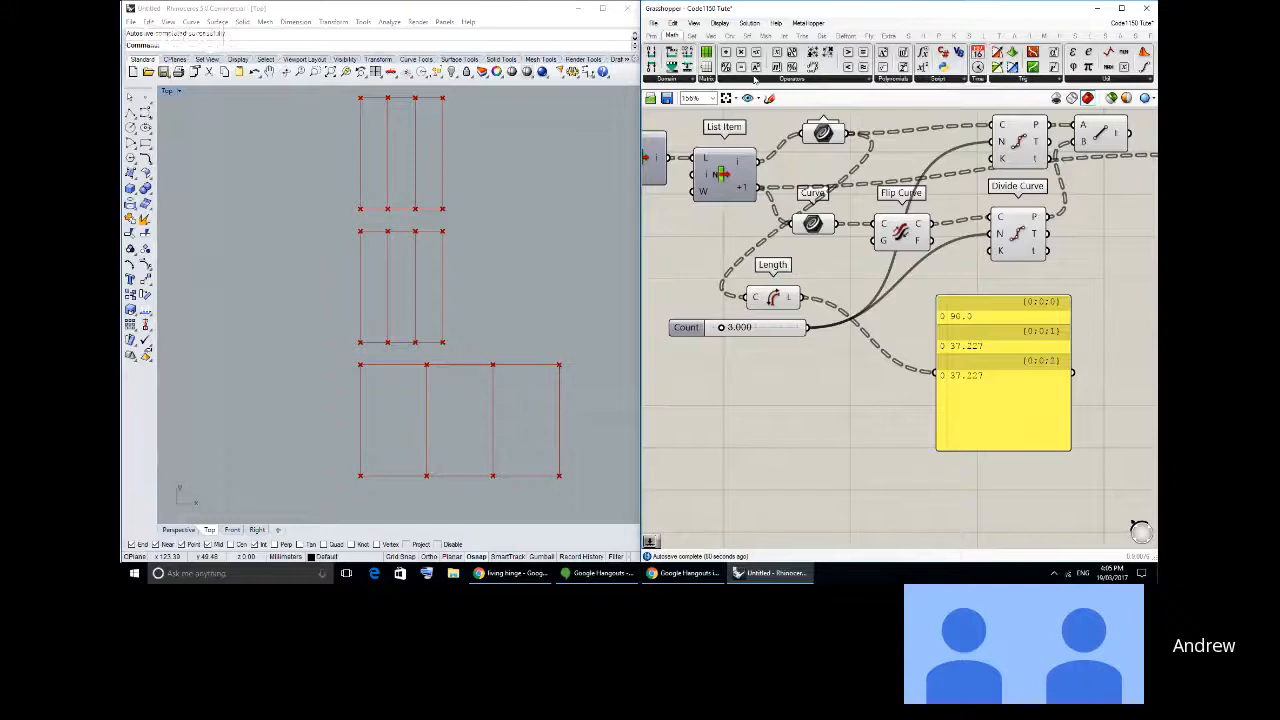
- Add an Expression component below the Count slider and set its expression to x/y
click(755, 80)
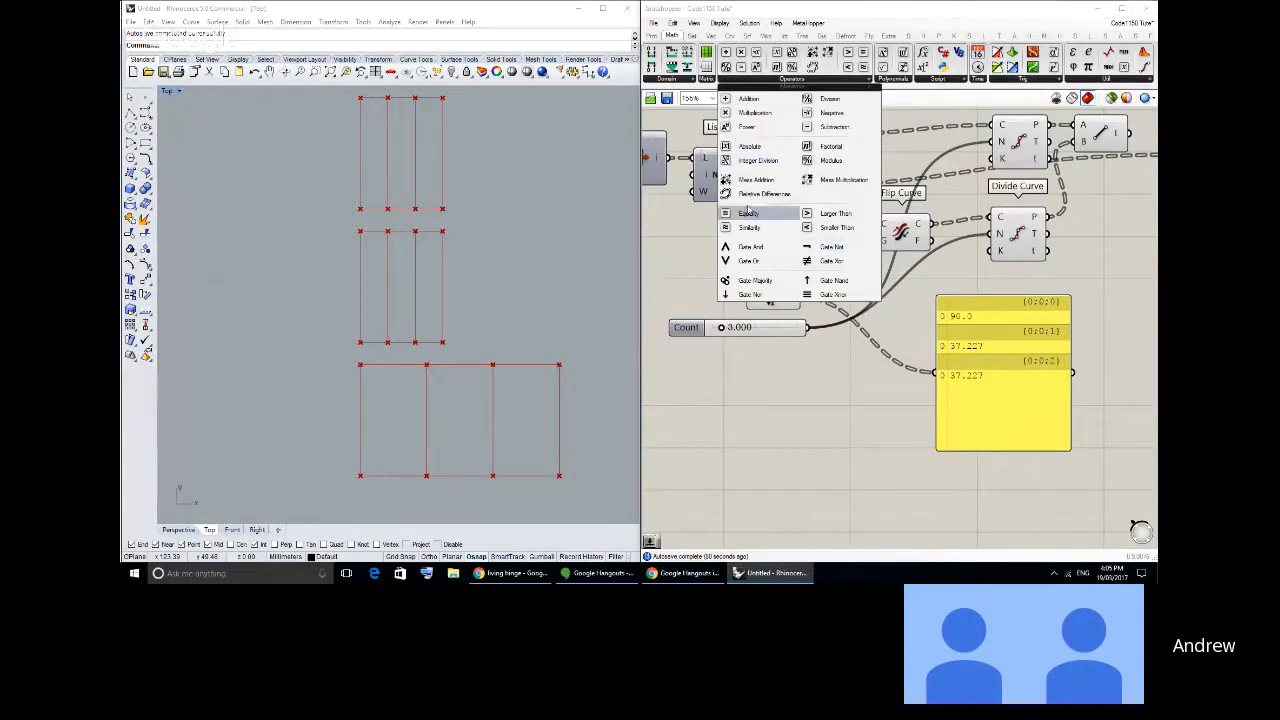
click(924, 78)
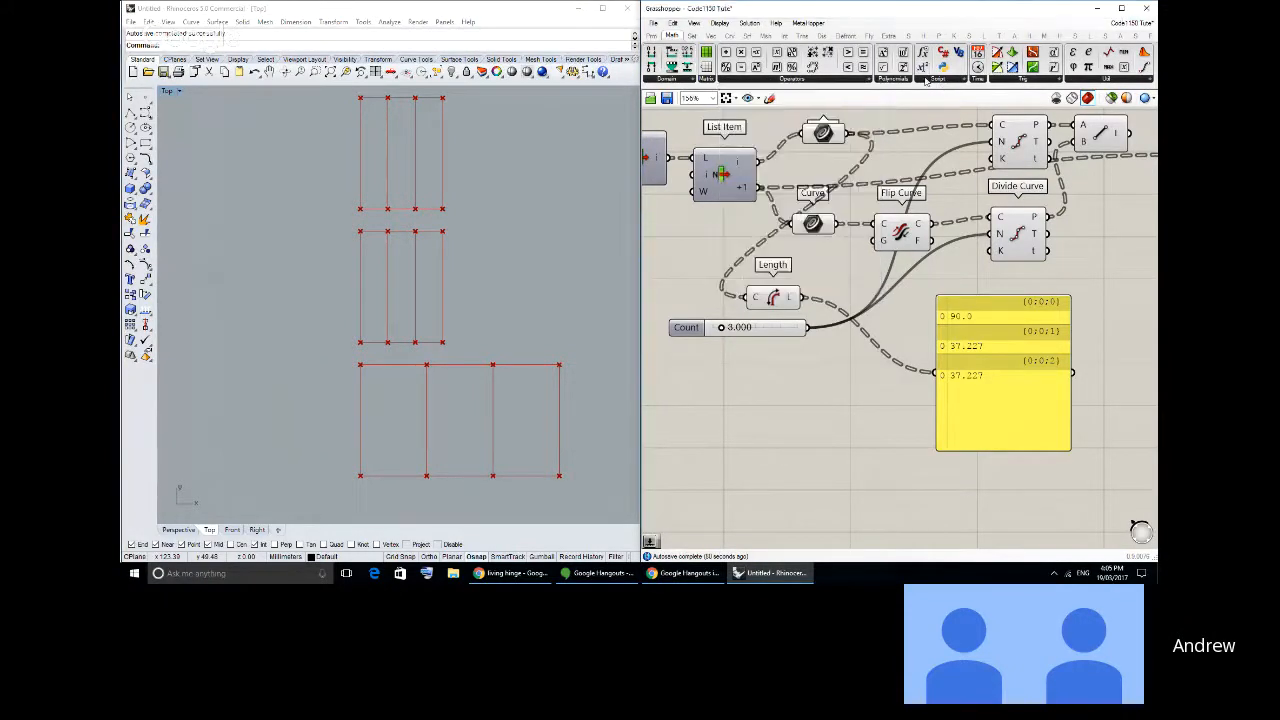
click(924, 78)
click(945, 113)
click(880, 393)
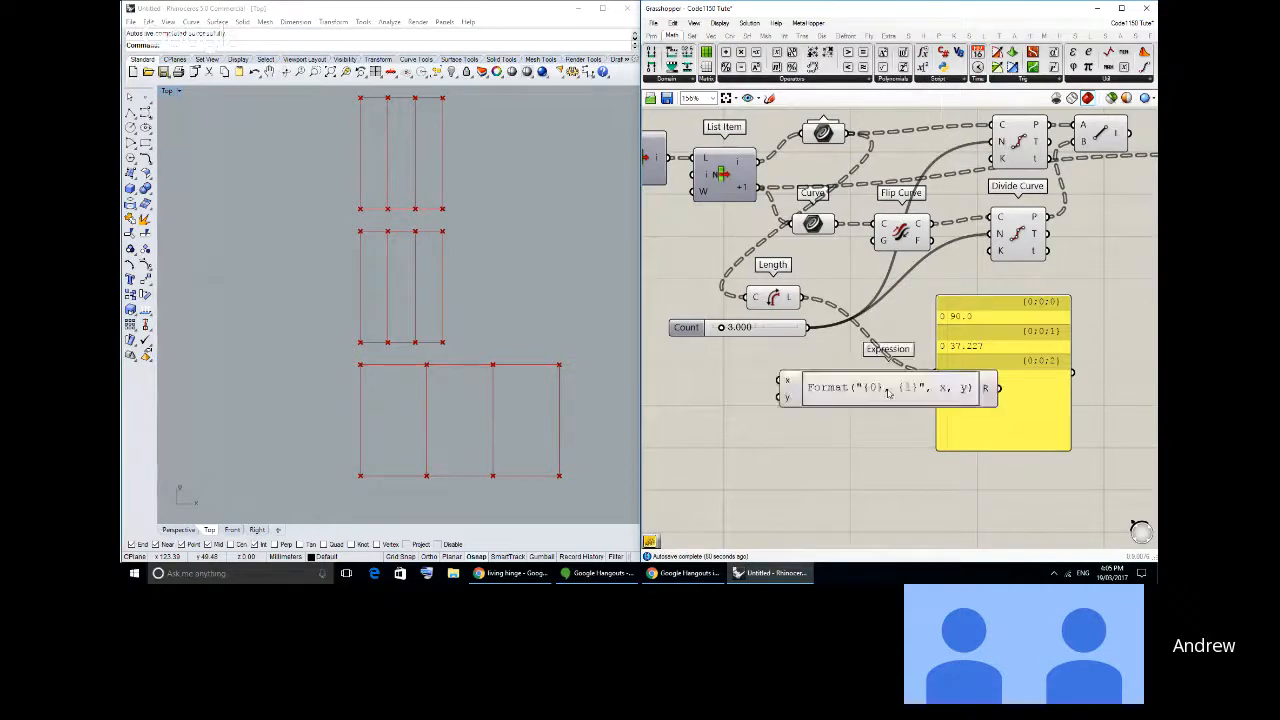
double_click(888, 393)
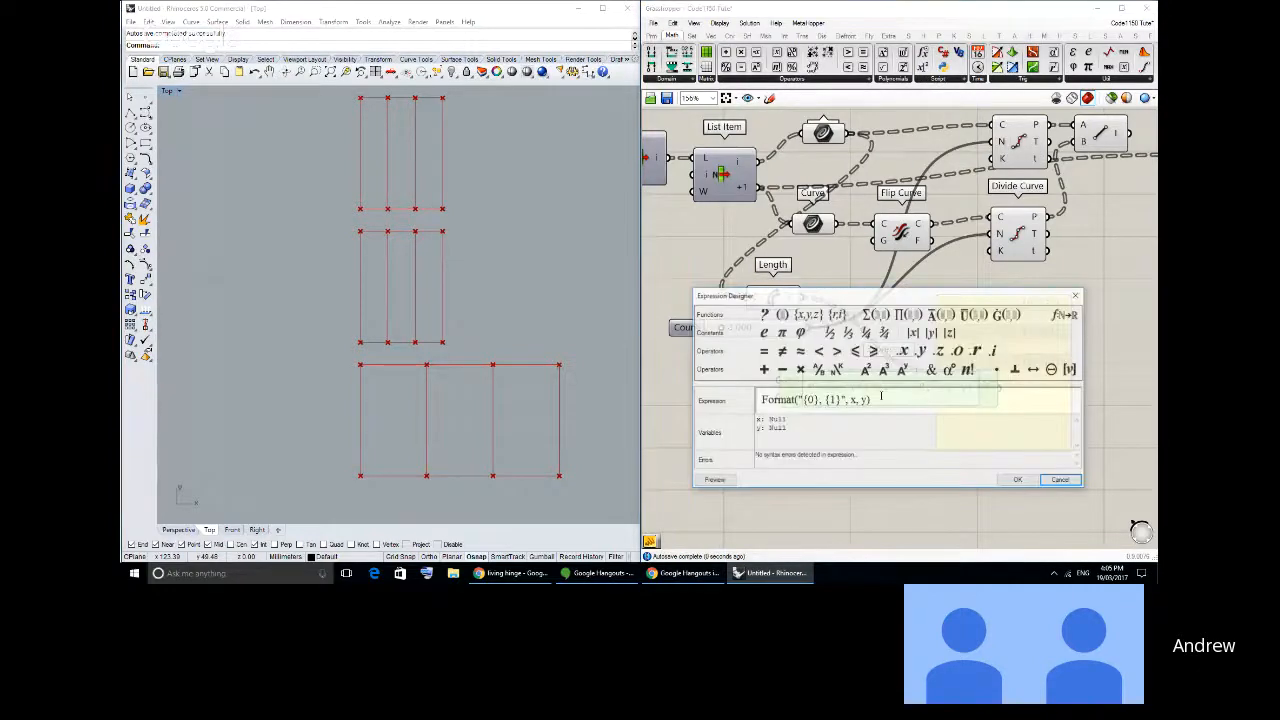
drag(881, 395, 519, 163)
text(x/y)
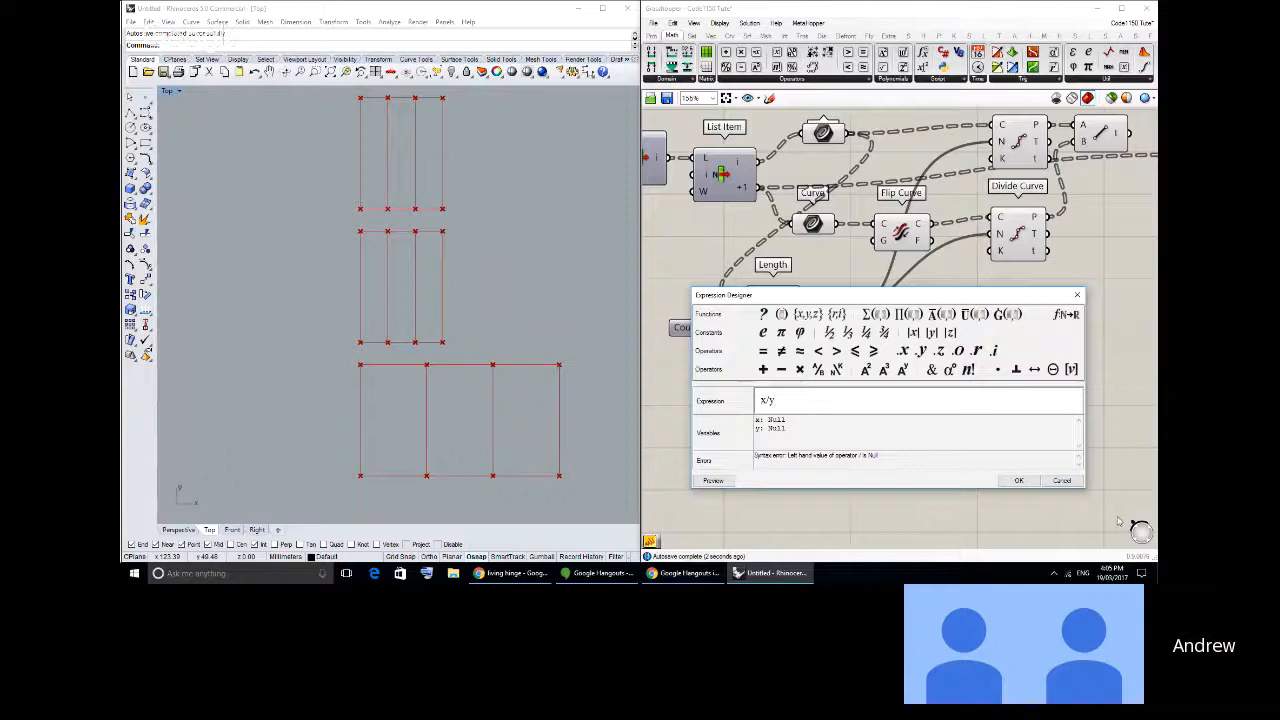
click(1018, 480)
- Connect the Length output to the Expression's x input, the Count slider to y, and the result R to the panel
drag(853, 397, 936, 373)
right_drag(978, 377, 889, 350)
drag(889, 350, 941, 327)
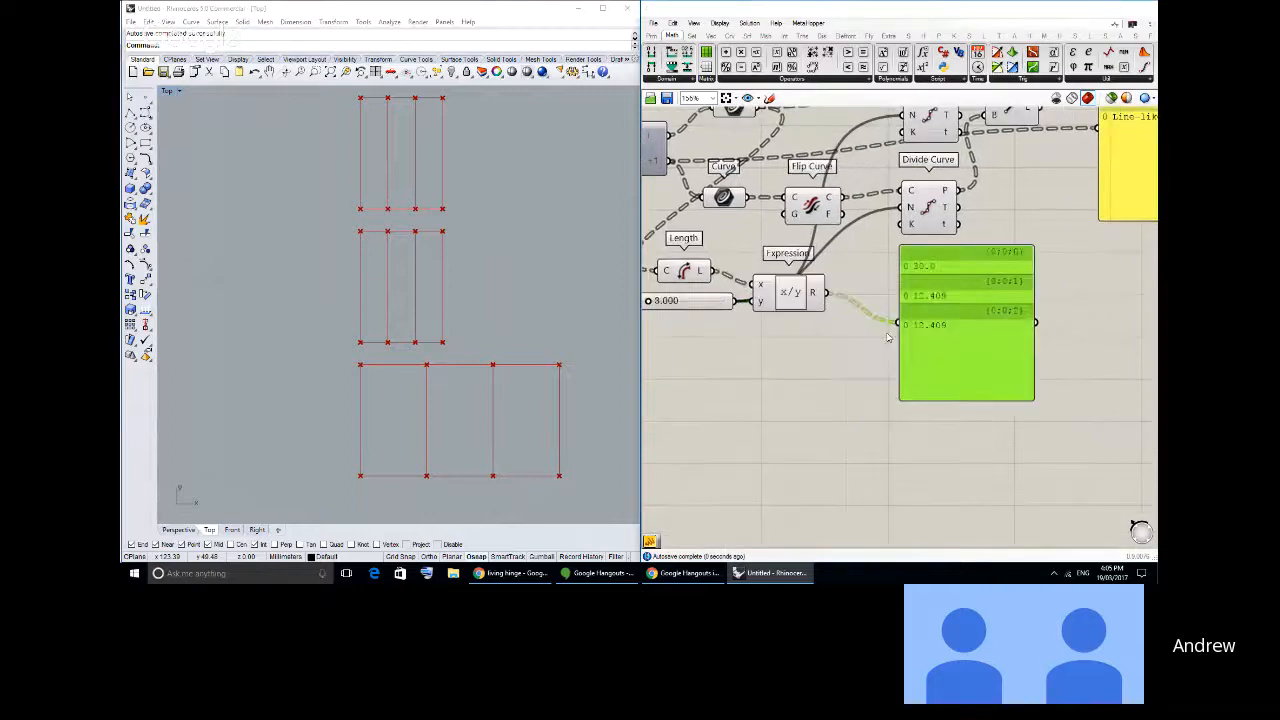
click(790, 292)
scroll(729, 333, up, 2)
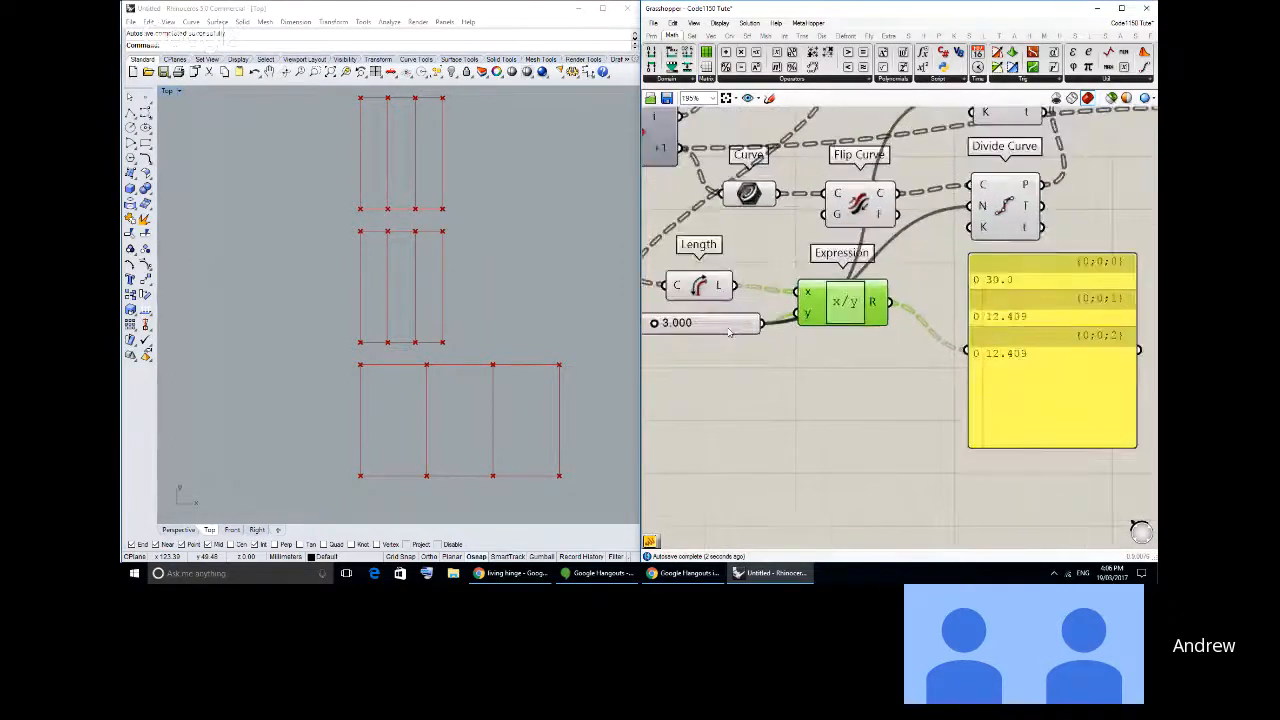
- Reposition the Expression's results panel slightly lower, beneath the lower Divide Curve component
right_drag(729, 333, 801, 338)
drag(920, 376, 753, 312)
click(949, 382)
right_drag(1033, 364, 907, 360)
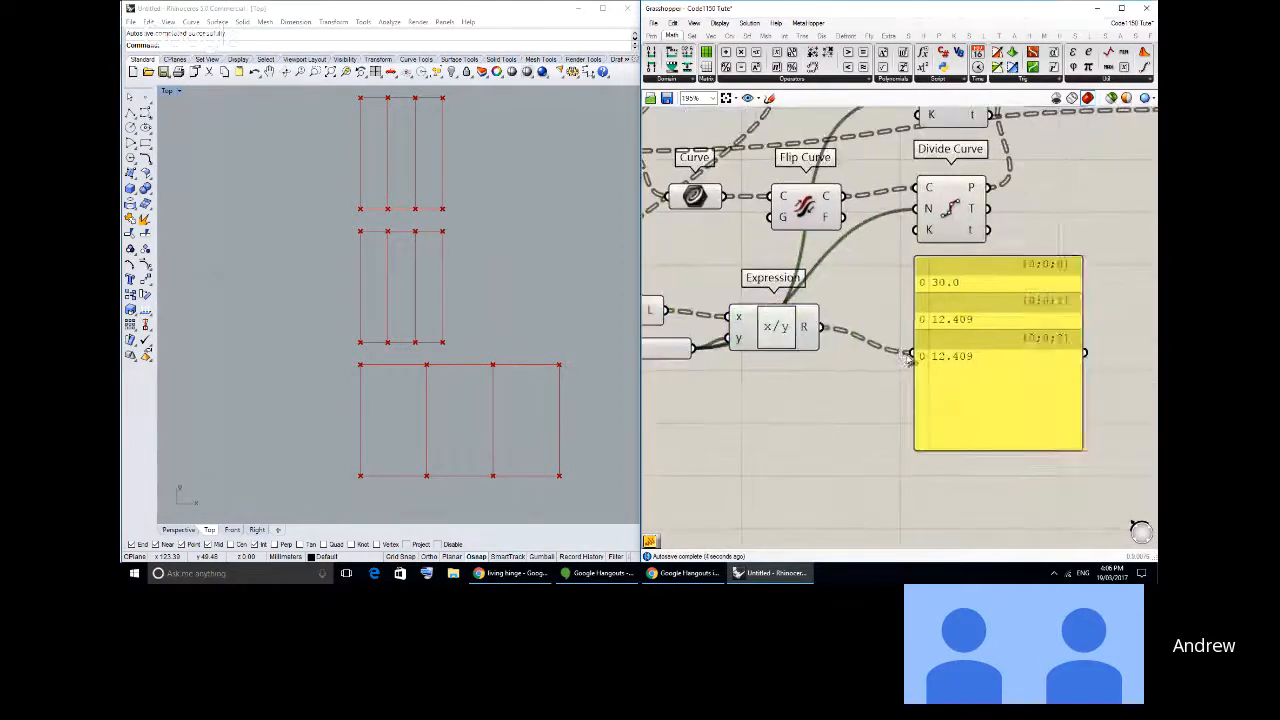
drag(916, 345, 914, 363)
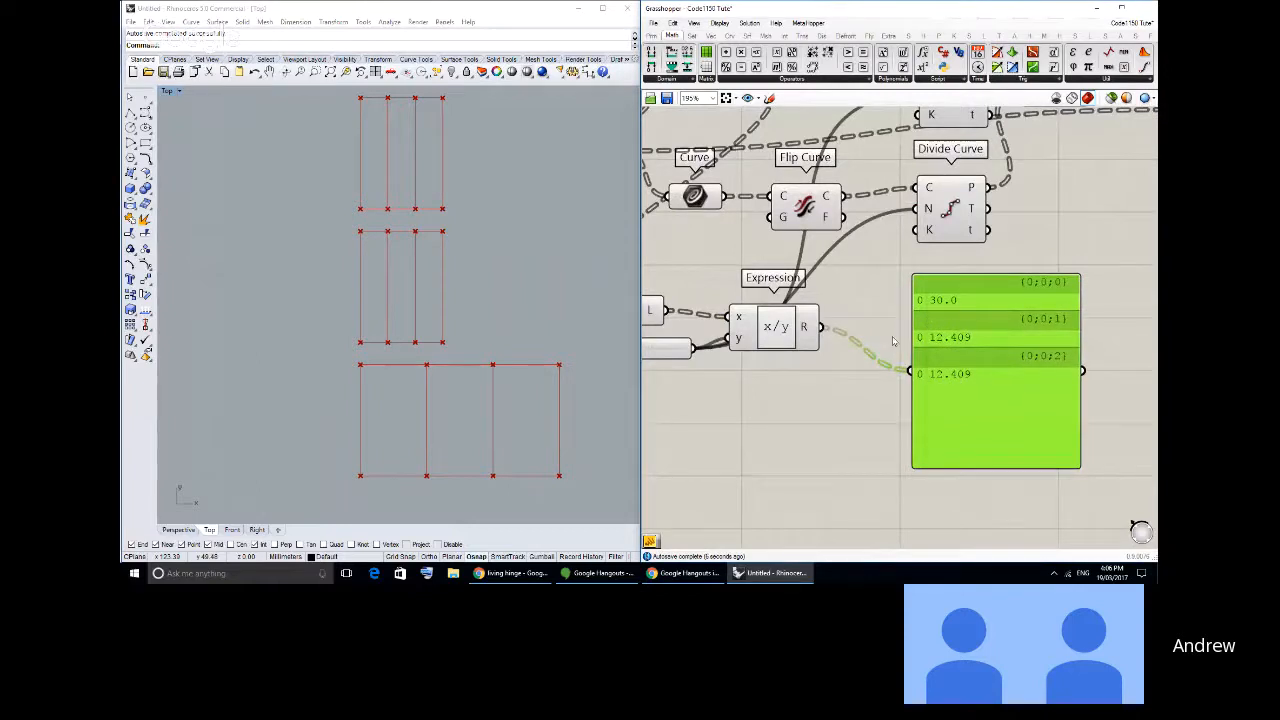
right_drag(934, 306, 985, 349)
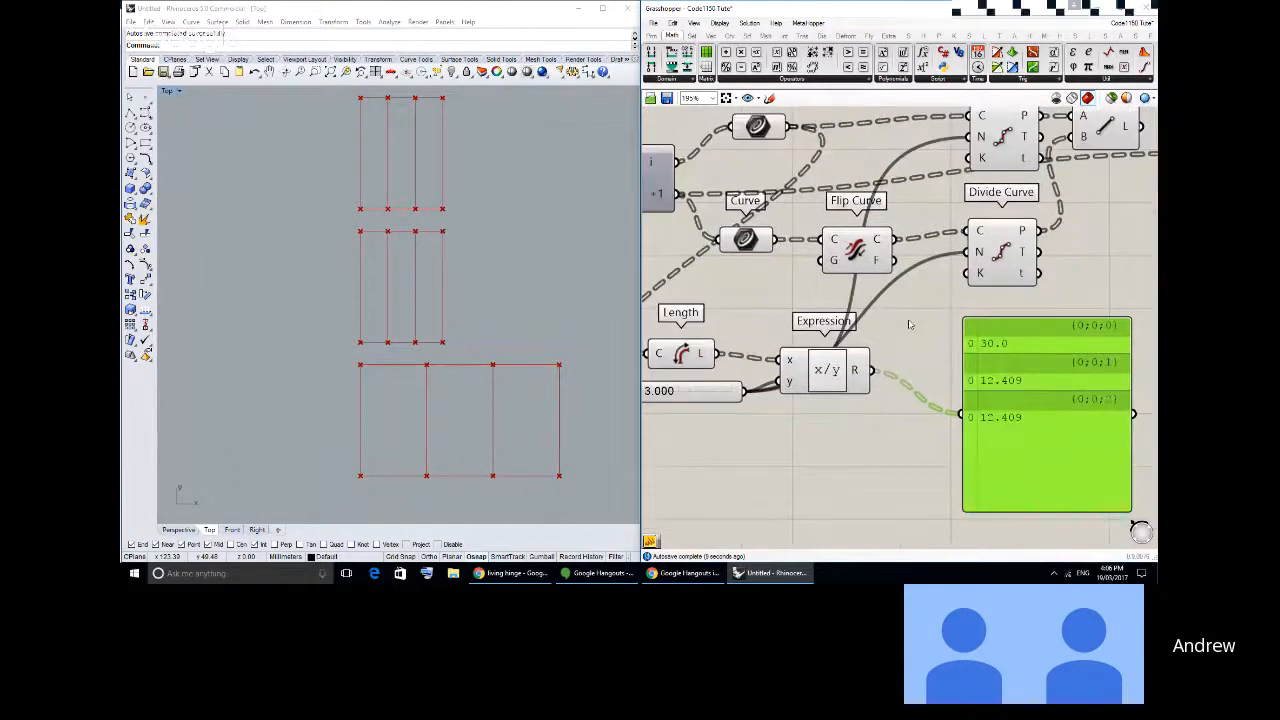
- Examine the division points produced by the upper and lower Divide Curve components in the viewport
click(986, 258)
click(984, 154)
click(1019, 238)
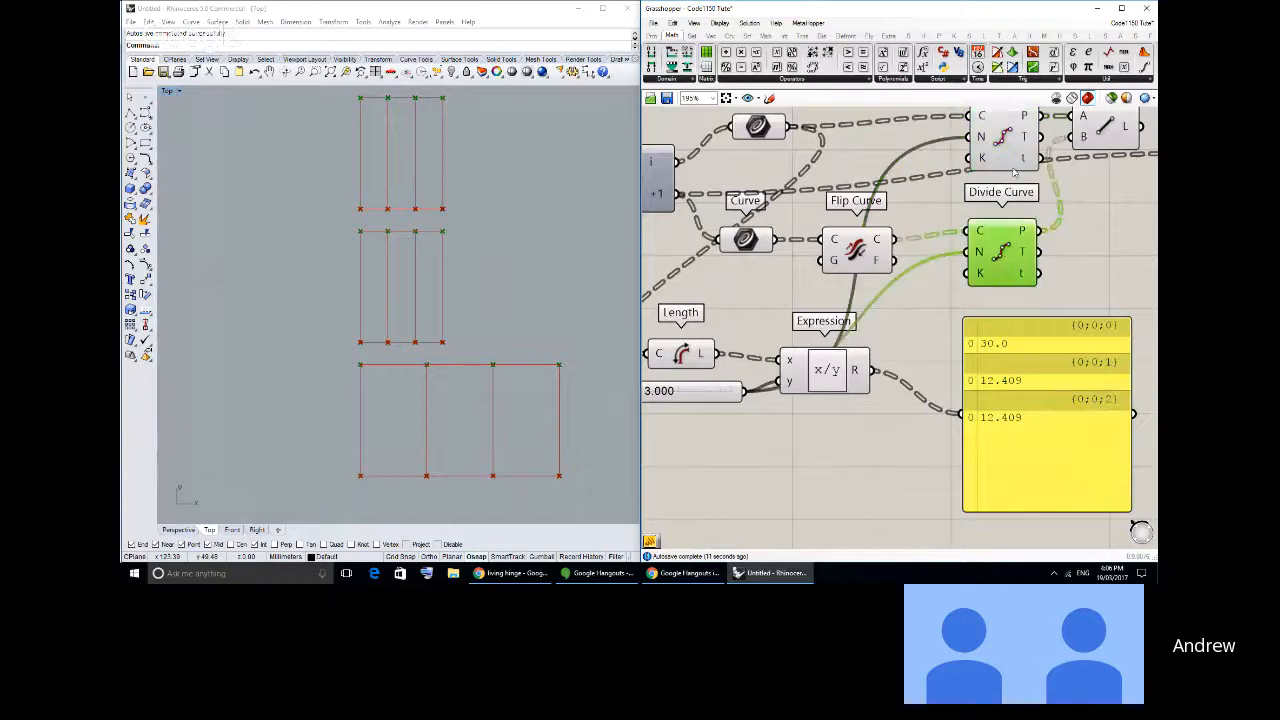
scroll(1007, 206, down, 1)
right_drag(1014, 172, 991, 208)
click(991, 208)
click(990, 298)
click(991, 209)
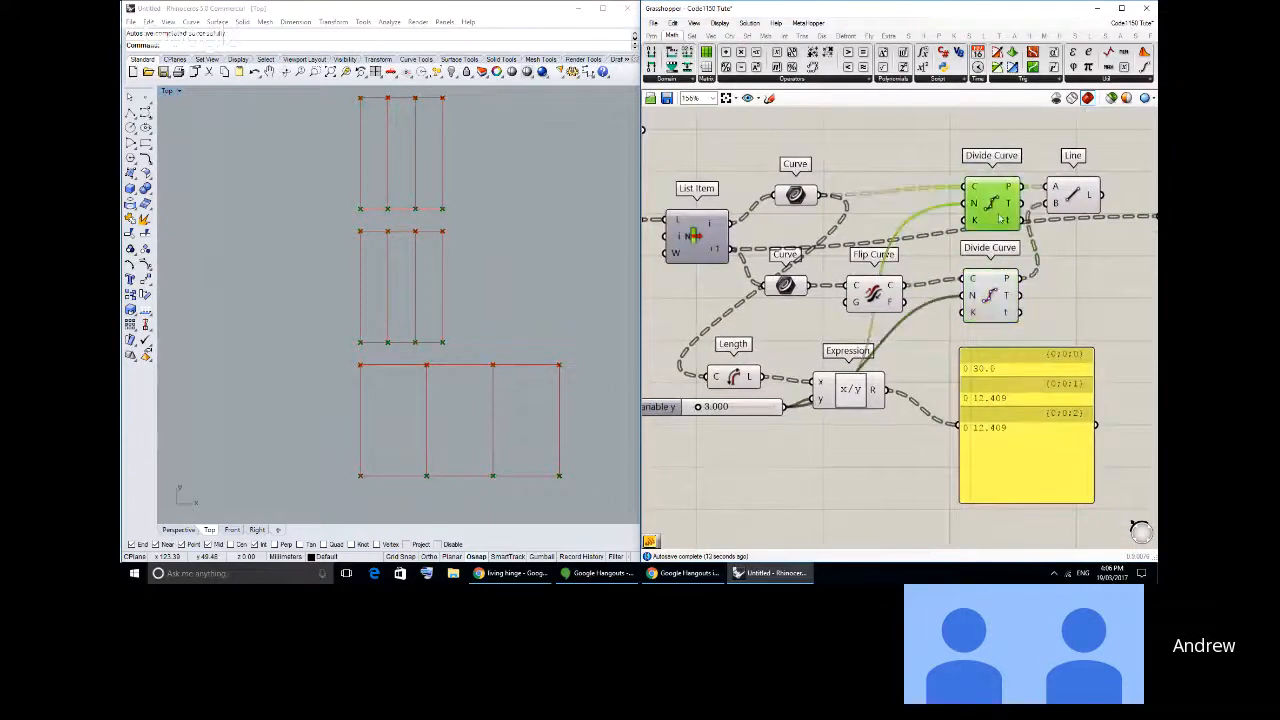
click(990, 298)
click(990, 205)
- Connect the Expression's R output to the N inputs of both Divide Curve components, replacing the slider
drag(989, 393, 996, 383)
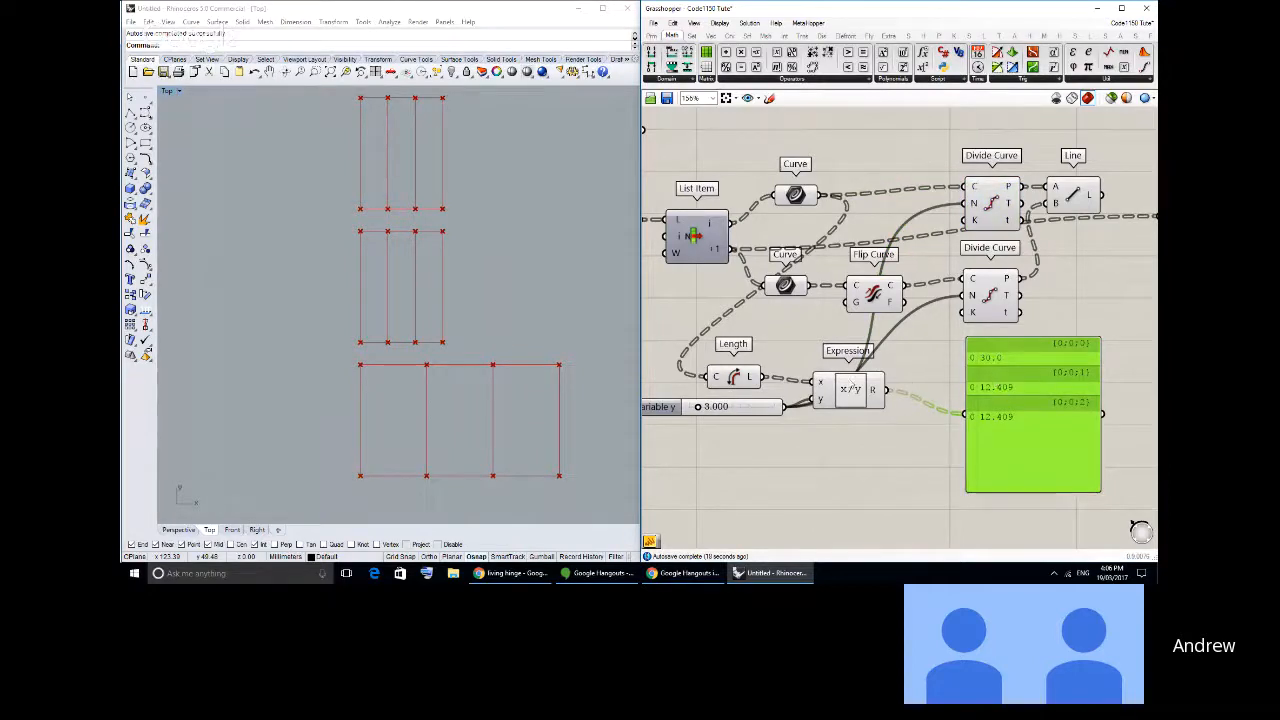
scroll(910, 430, up, 2)
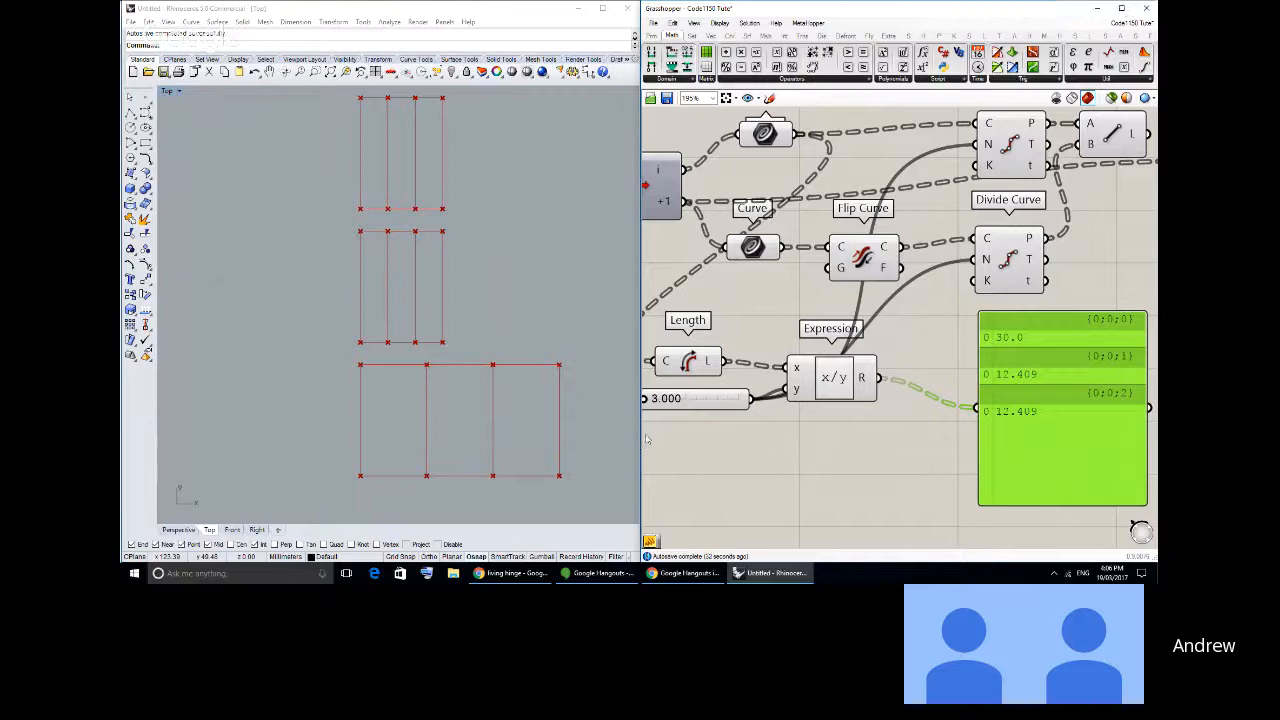
right_drag(894, 355, 928, 363)
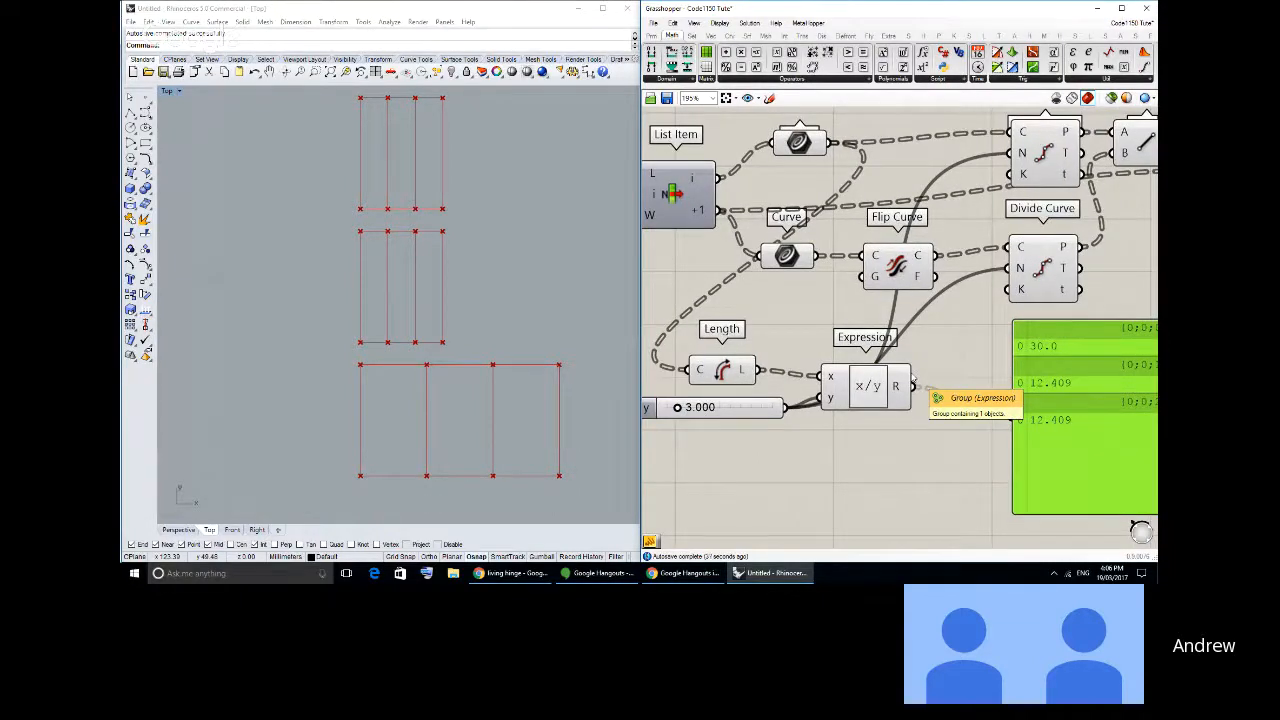
drag(913, 386, 1008, 268)
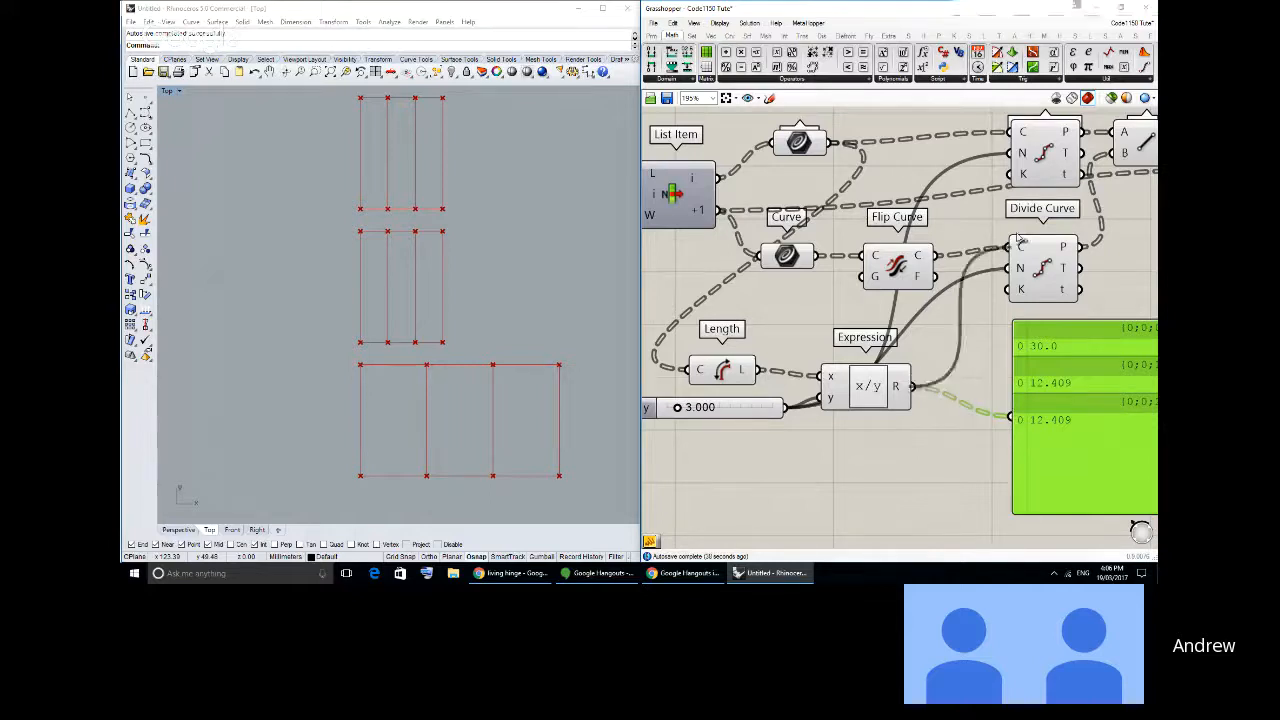
drag(913, 386, 1008, 153)
right_drag(637, 391, 622, 384)
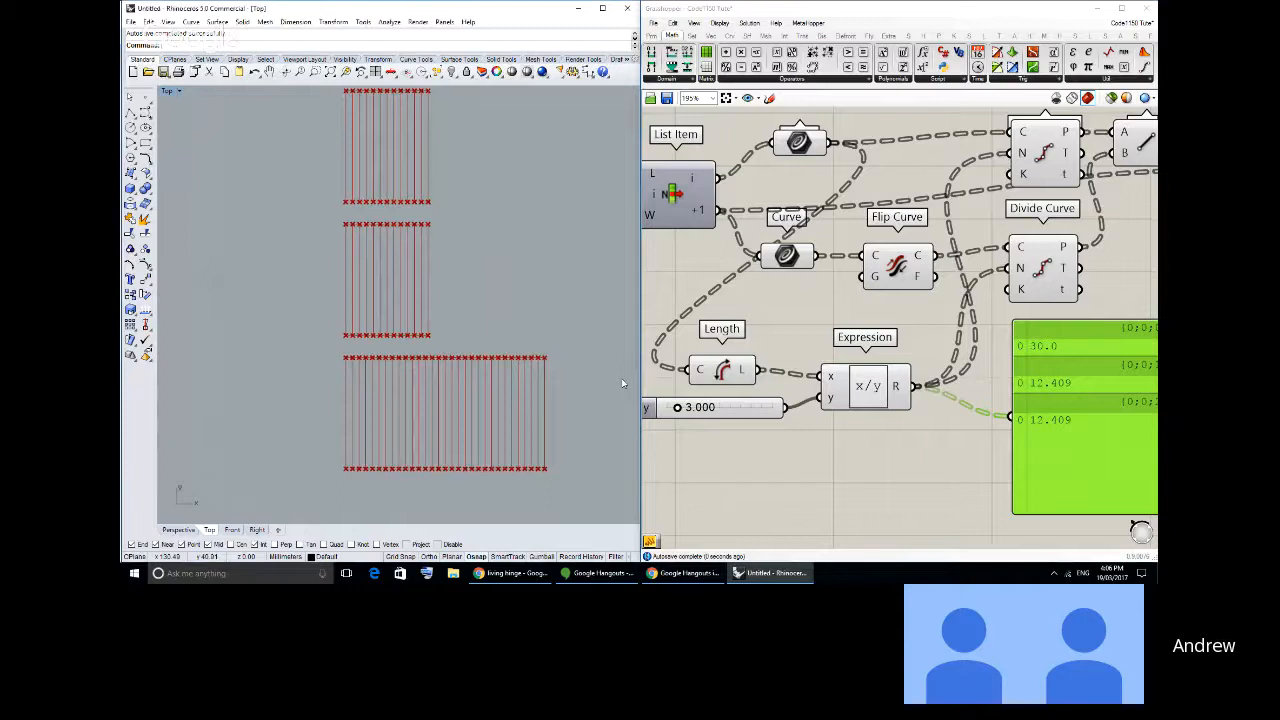
- Try a spacing of 5.826 on the slider feeding the Expression's y input, and restore it to 3
scroll(706, 402, up, 2)
mouse_move(706, 401)
mouse_down()
mouse_move(745, 403)
mouse_move(692, 408)
mouse_move(718, 410)
mouse_up()
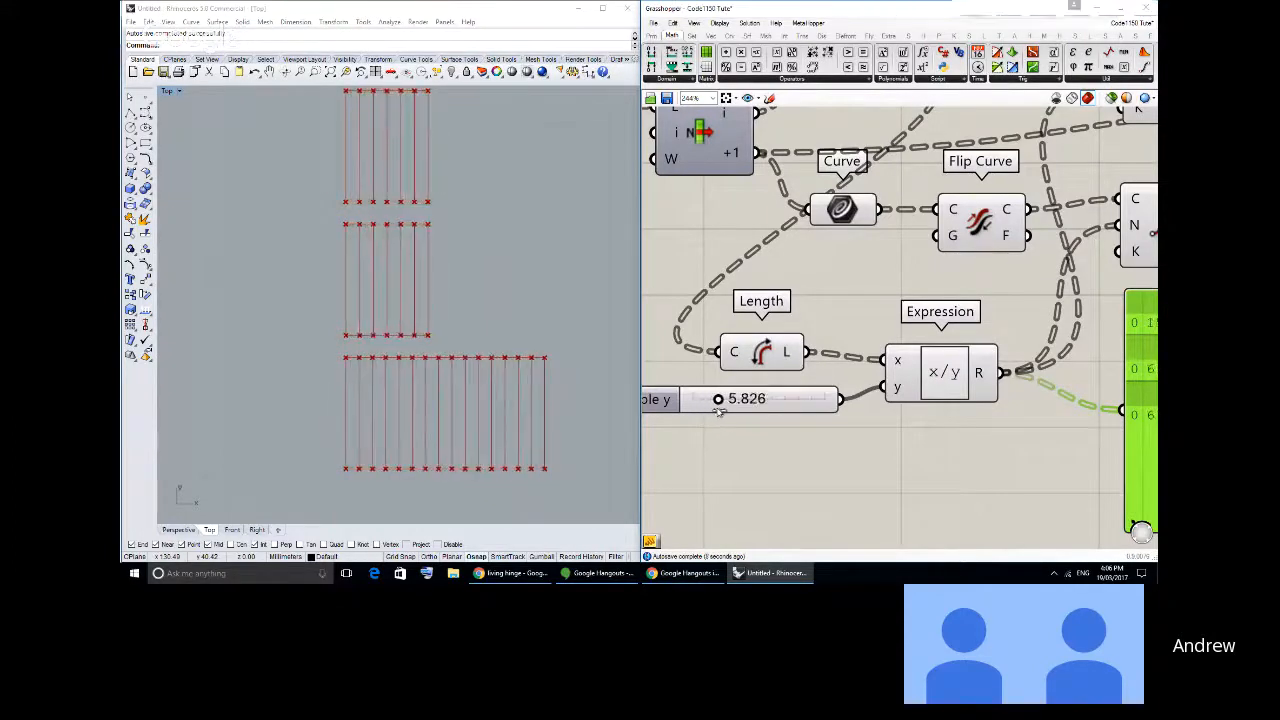
double_click(718, 404)
text(3)
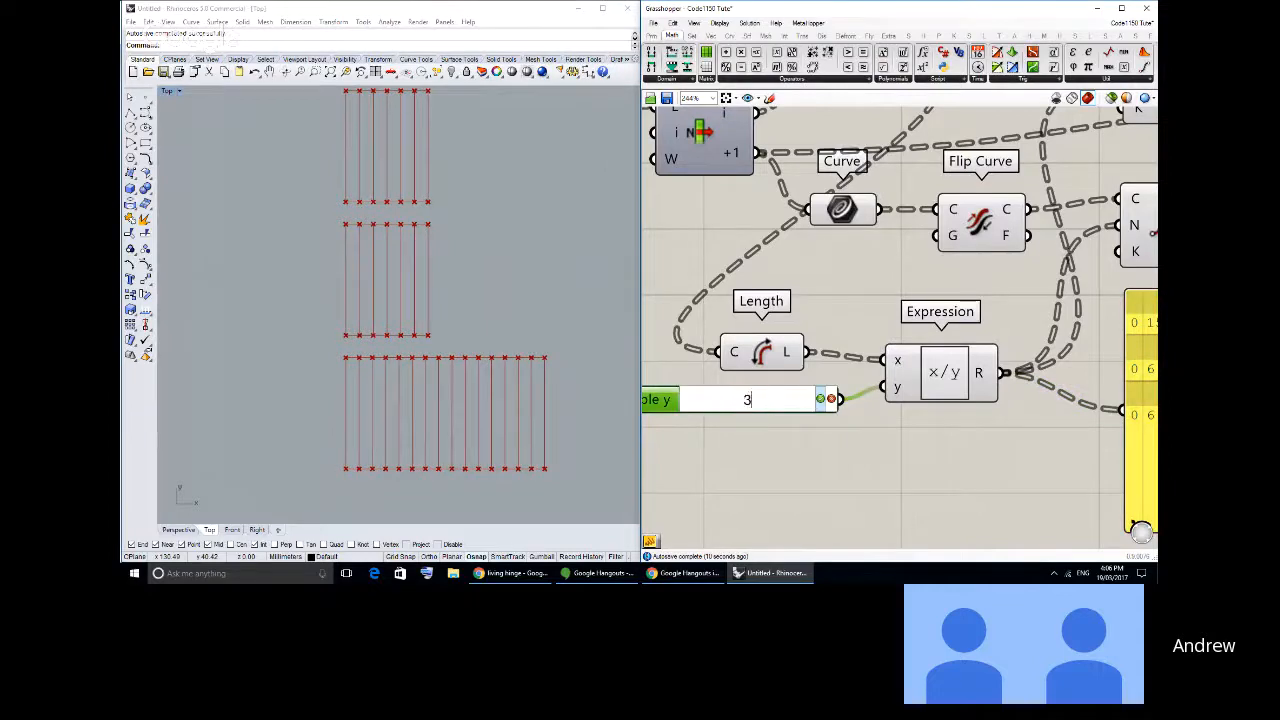
click(820, 401)
- Turn off the preview of the upstream curve, expression and division components so that only the Line component is displayed
right_drag(880, 457, 702, 426)
scroll(702, 426, down, 3)
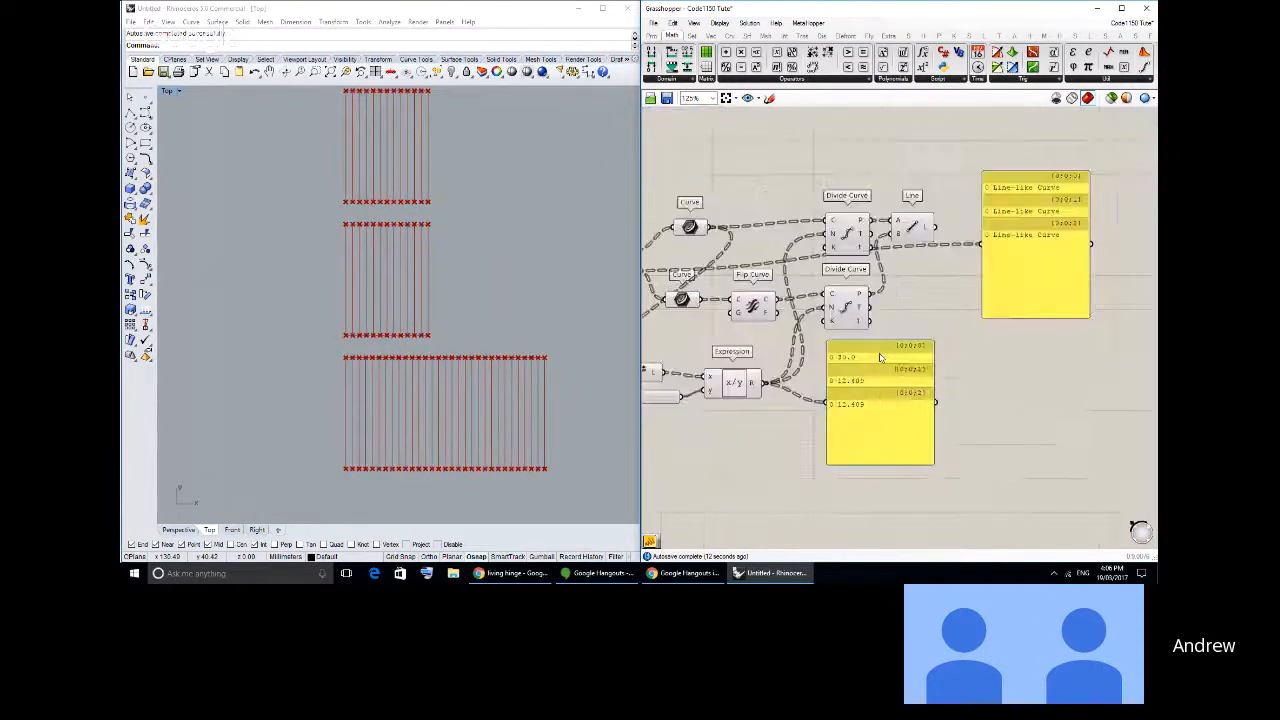
drag(879, 387, 924, 391)
right_drag(879, 386, 1009, 385)
drag(984, 403, 791, 180)
middle_click(796, 181)
drag(986, 414, 766, 171)
middle_click(780, 176)
click(815, 148)
click(905, 168)
right_drag(1014, 231, 879, 223)
scroll(879, 223, up, 2)
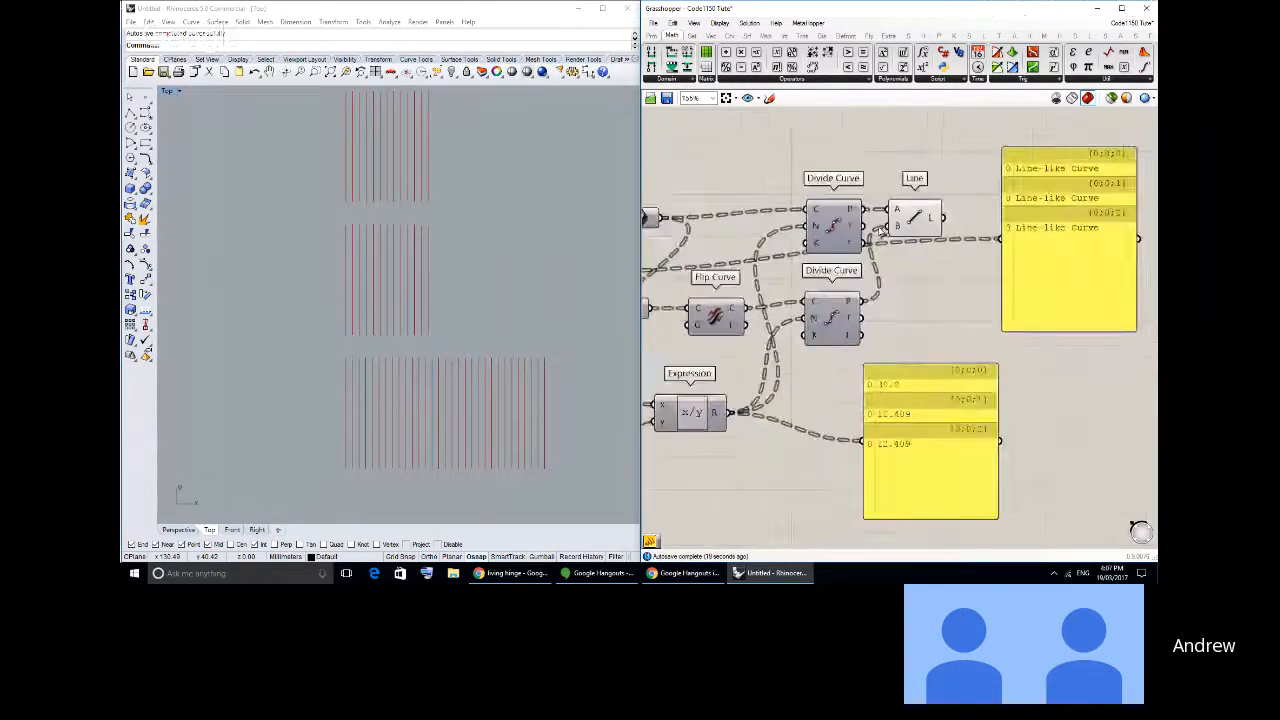
- Connect the Line component's L output to the upper panel and enlarge that panel
click(923, 218)
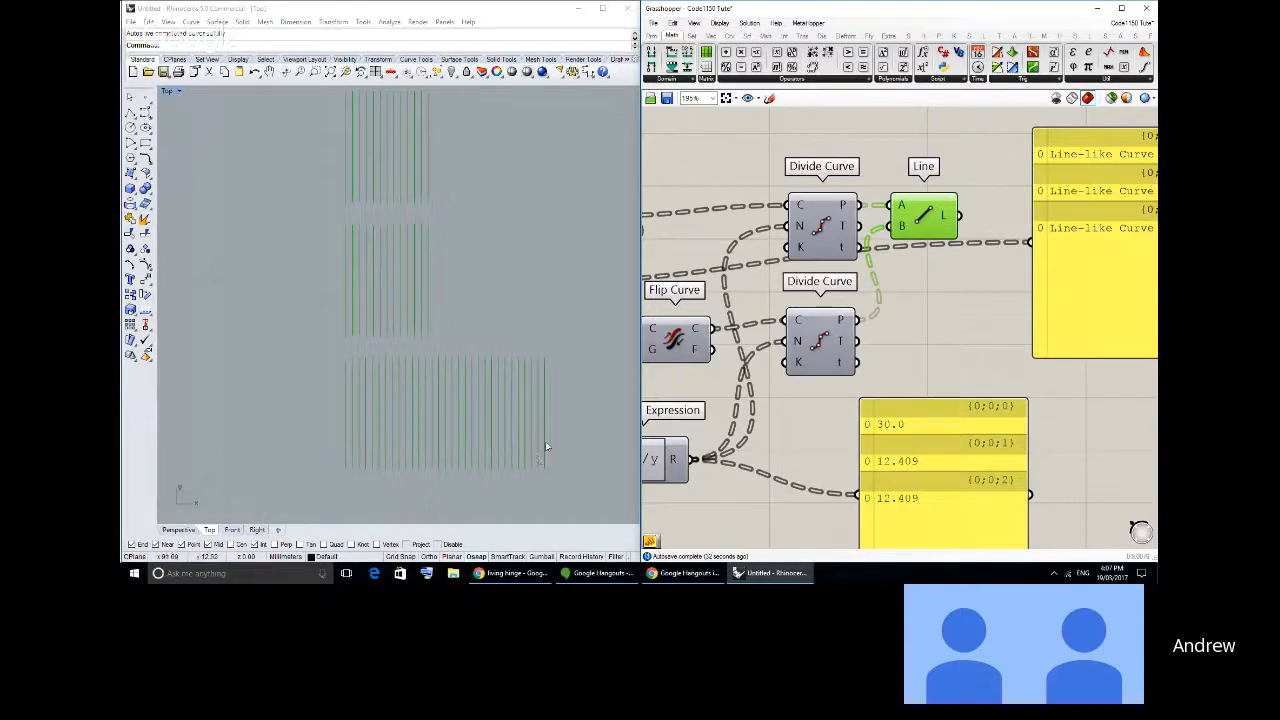
right_drag(511, 390, 471, 385)
right_drag(787, 298, 528, 324)
drag(688, 241, 758, 268)
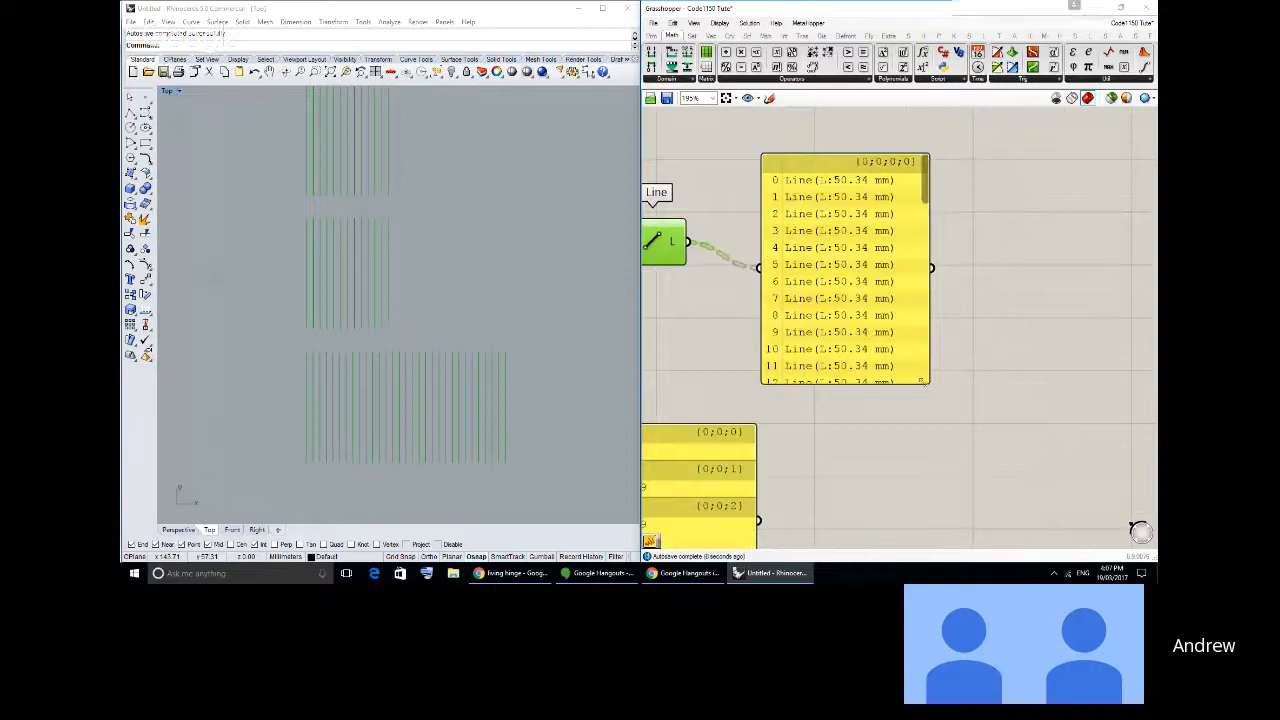
drag(929, 384, 1116, 470)
- Delete the panel attached to the Expression and look through the branches of the line list
scroll(826, 386, down, 3)
click(826, 386)
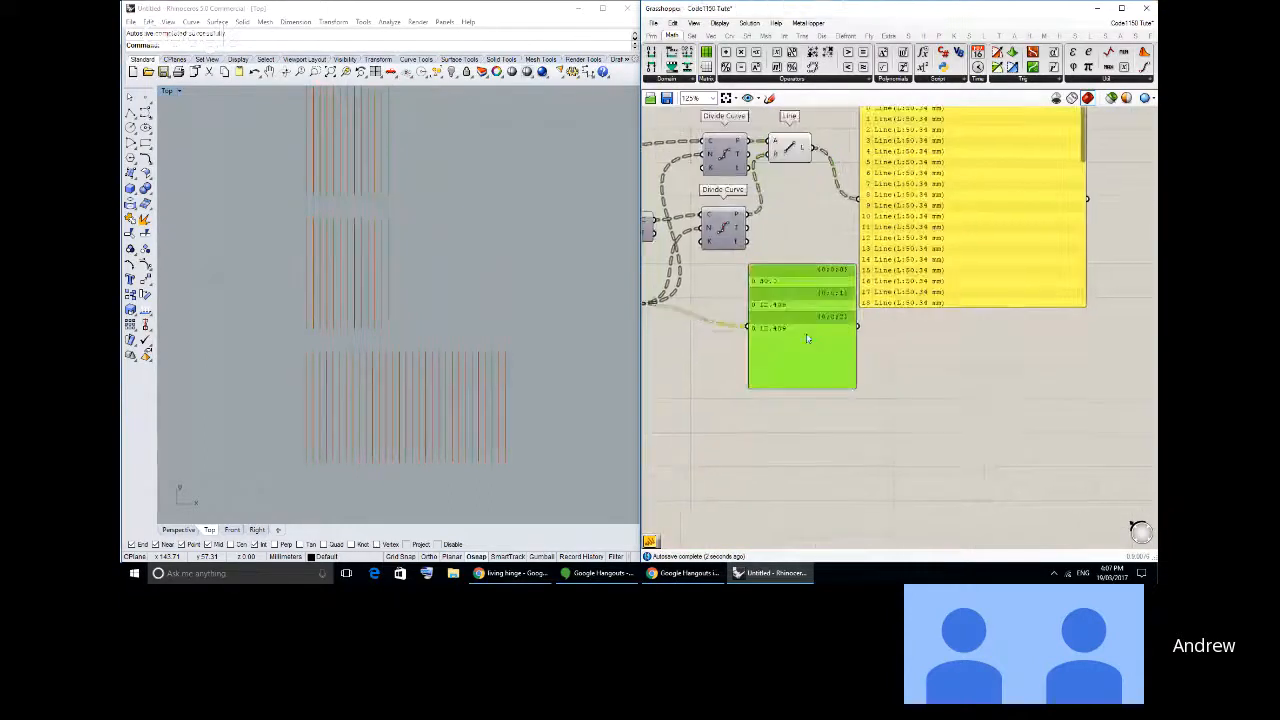
key(Delete)
scroll(1025, 203, up, 2)
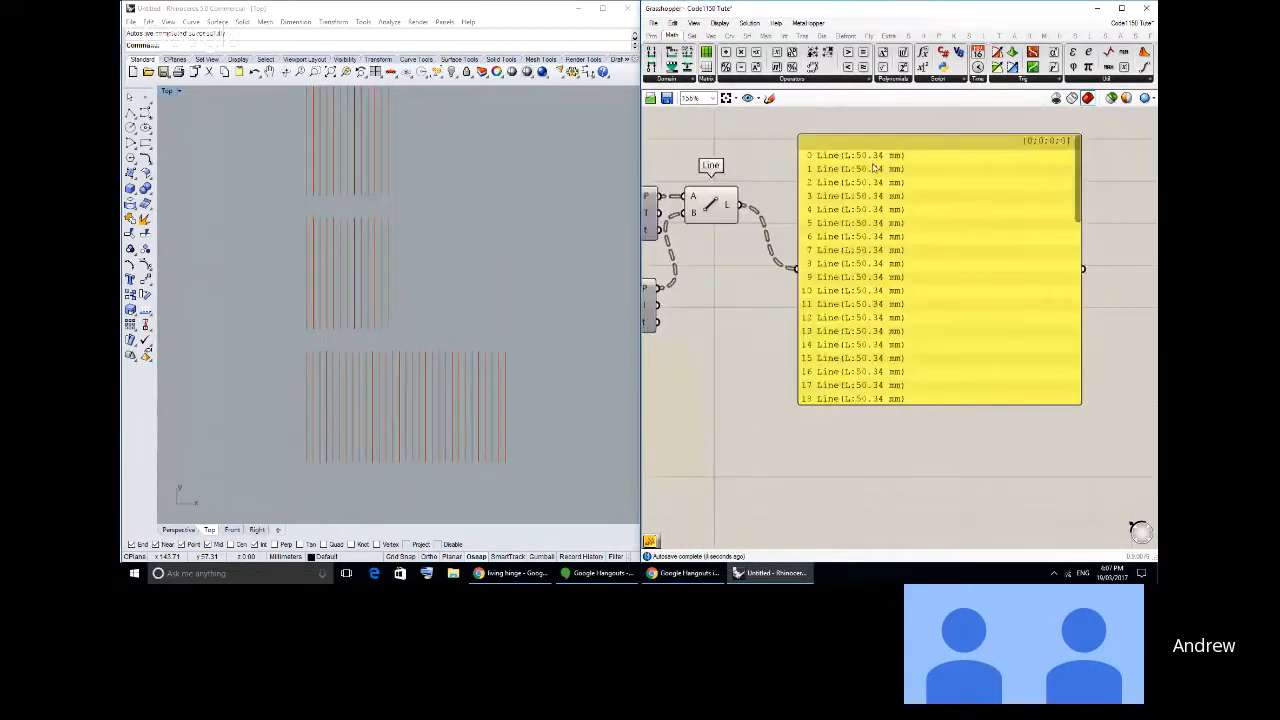
drag(1083, 194, 1078, 339)
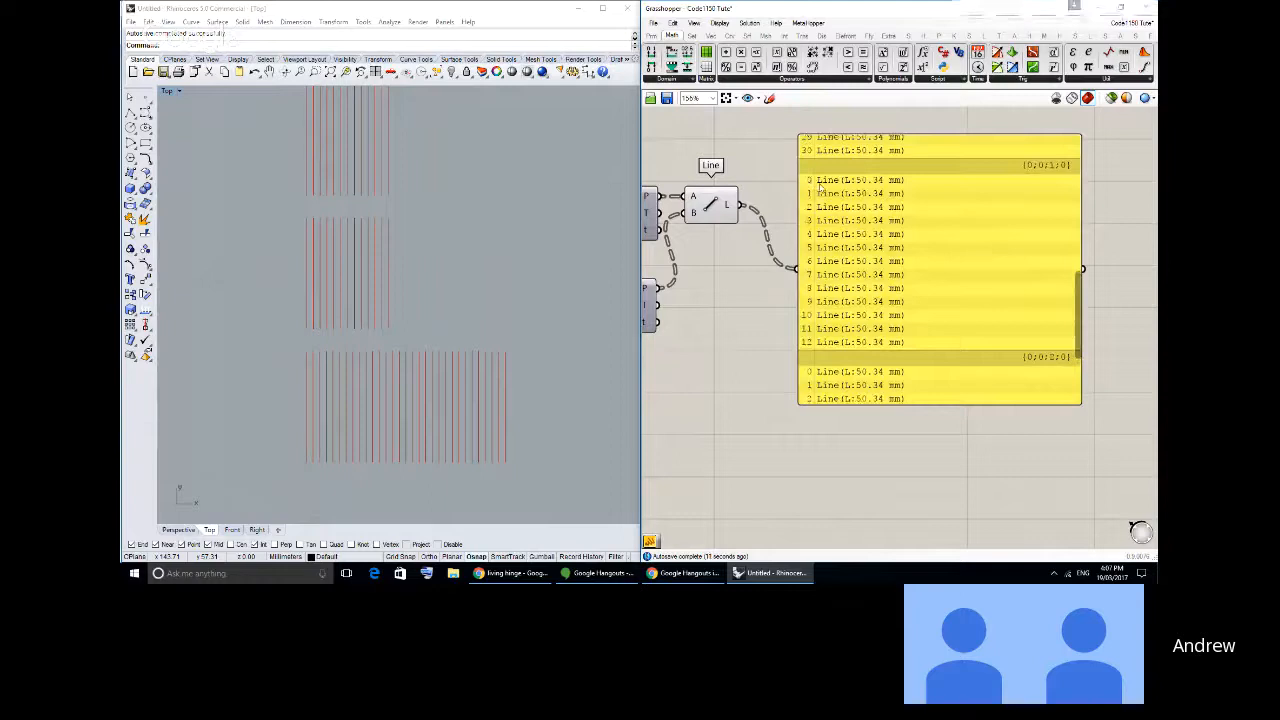
- Add a Cull Index component between Line and the panel, with the Line output feeding its list input
drag(808, 350, 884, 325)
click(844, 307)
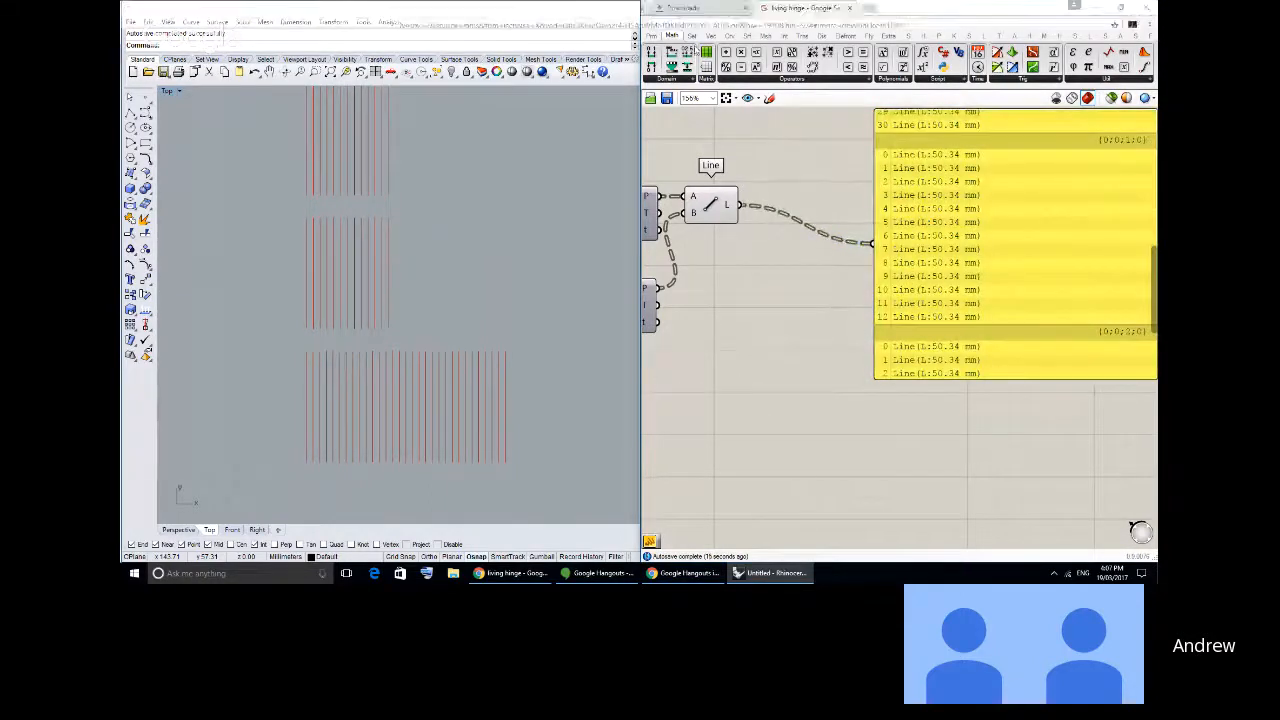
click(692, 36)
right_drag(869, 232, 938, 261)
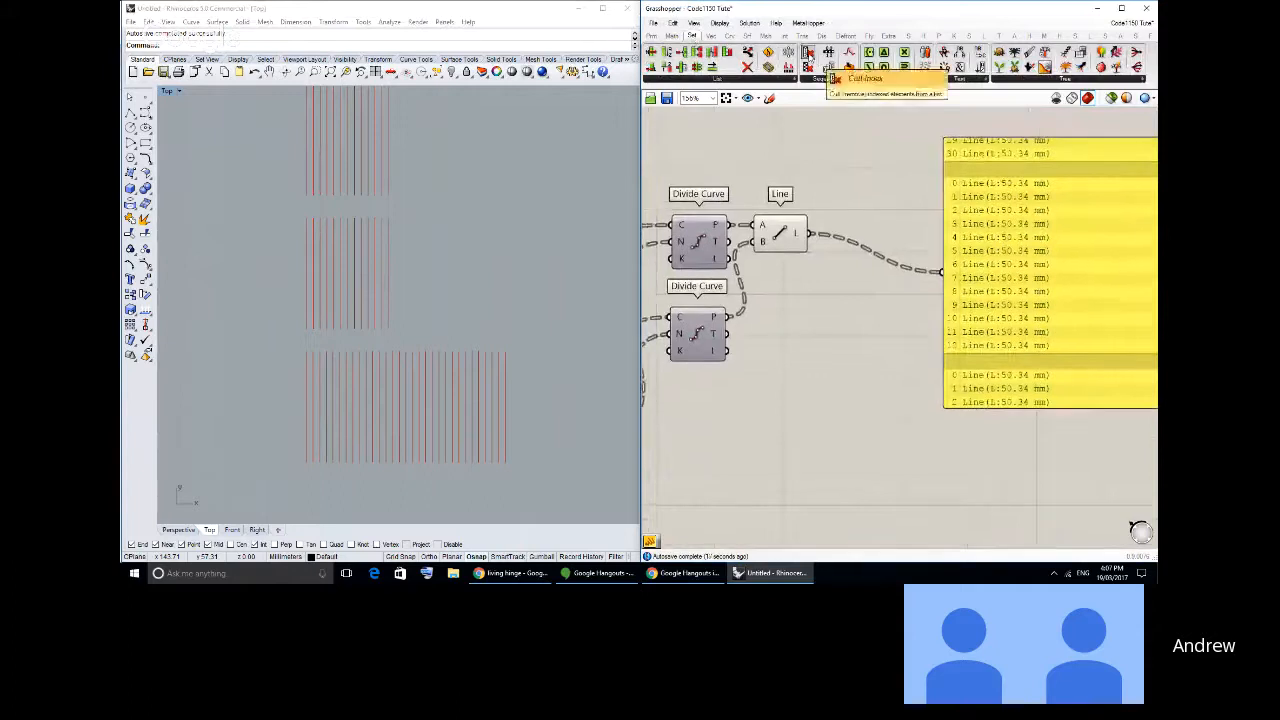
click(812, 58)
click(895, 245)
drag(897, 252, 872, 289)
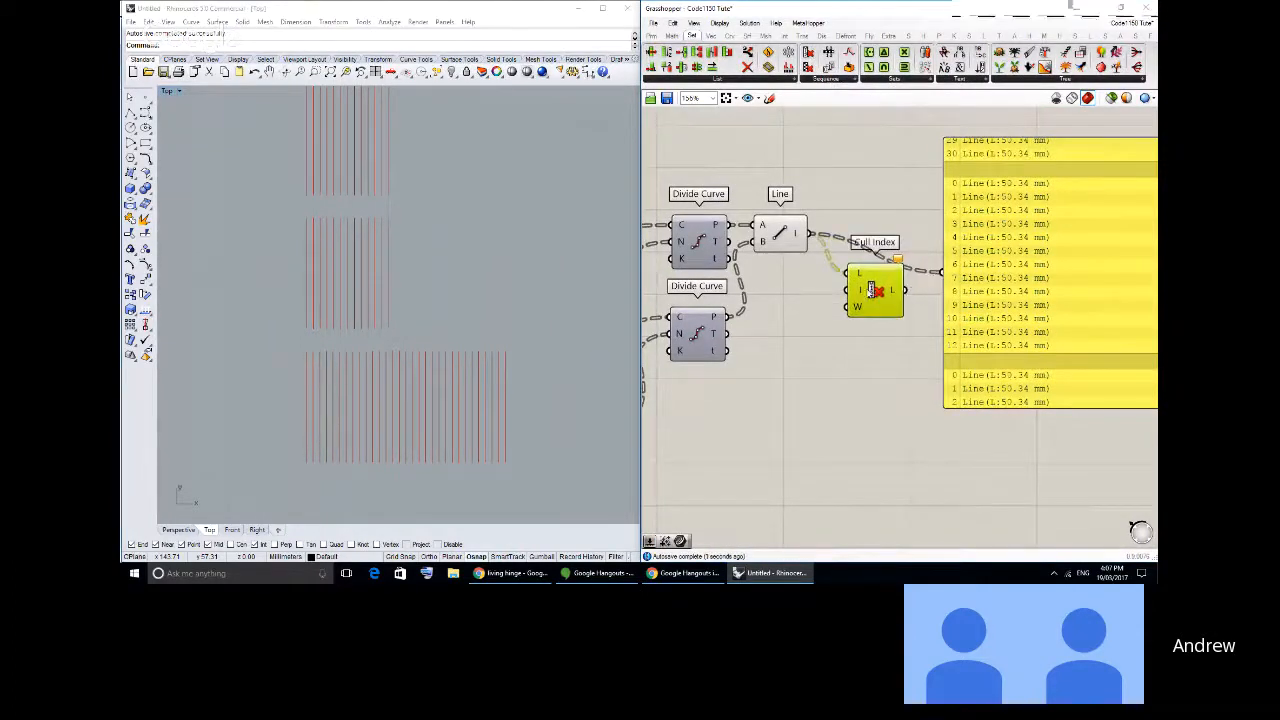
- Set the Cull Index component's index input to 0 and place the component below the line-to-panel wire
right_click(860, 293)
mouse_move(940, 431)
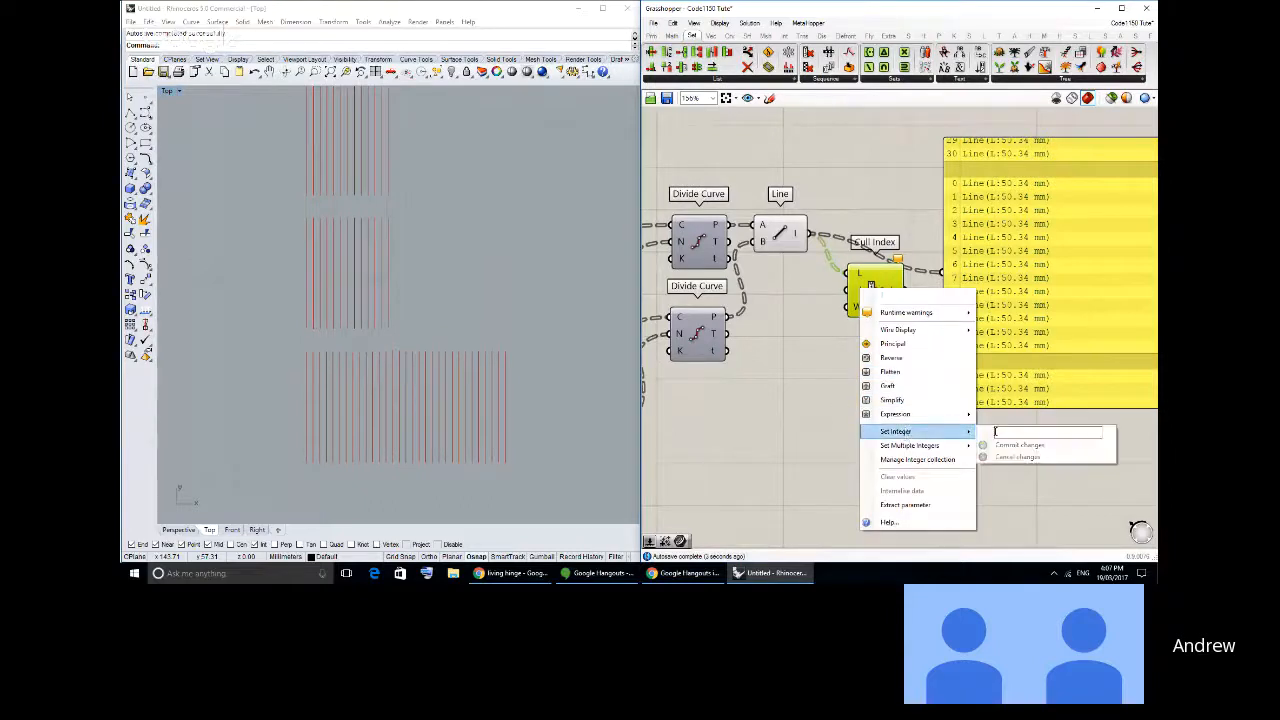
click(995, 431)
text(0)
click(1019, 445)
drag(868, 299, 843, 321)
right_drag(1014, 309, 862, 316)
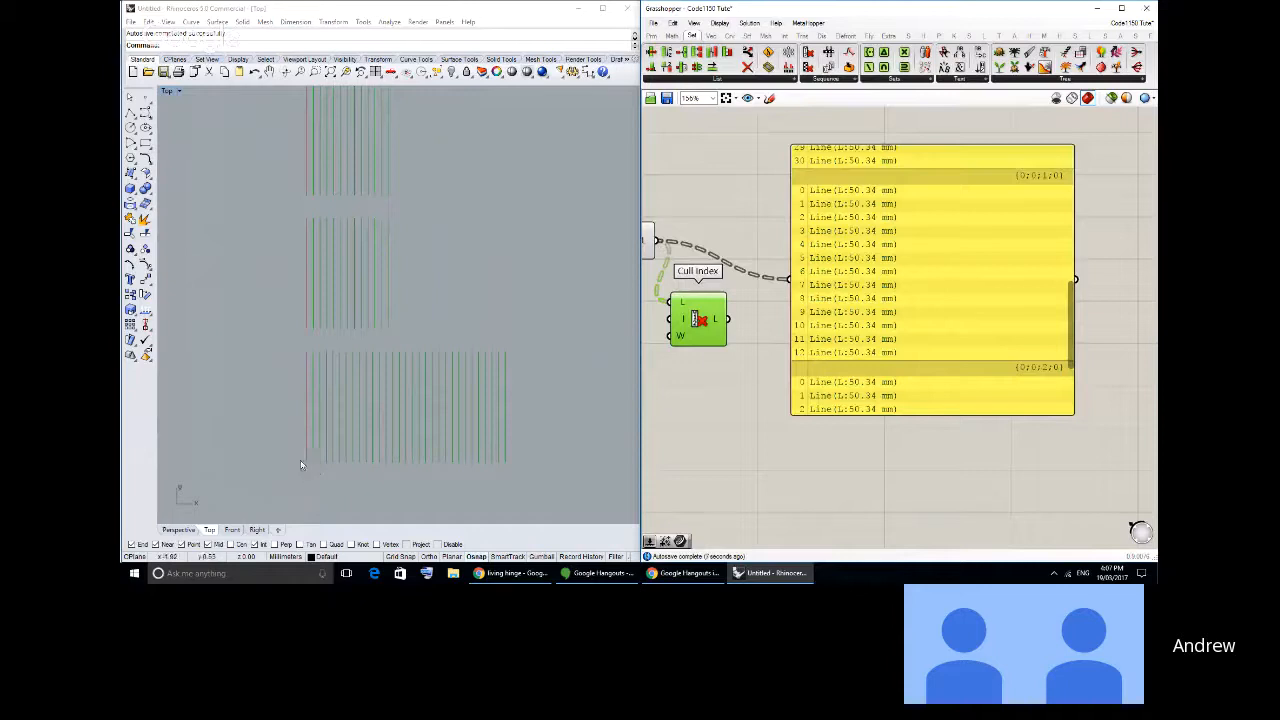
- Compare the culled lines in the viewport with the indices listed in each branch of the panel
scroll(297, 355, up, 3)
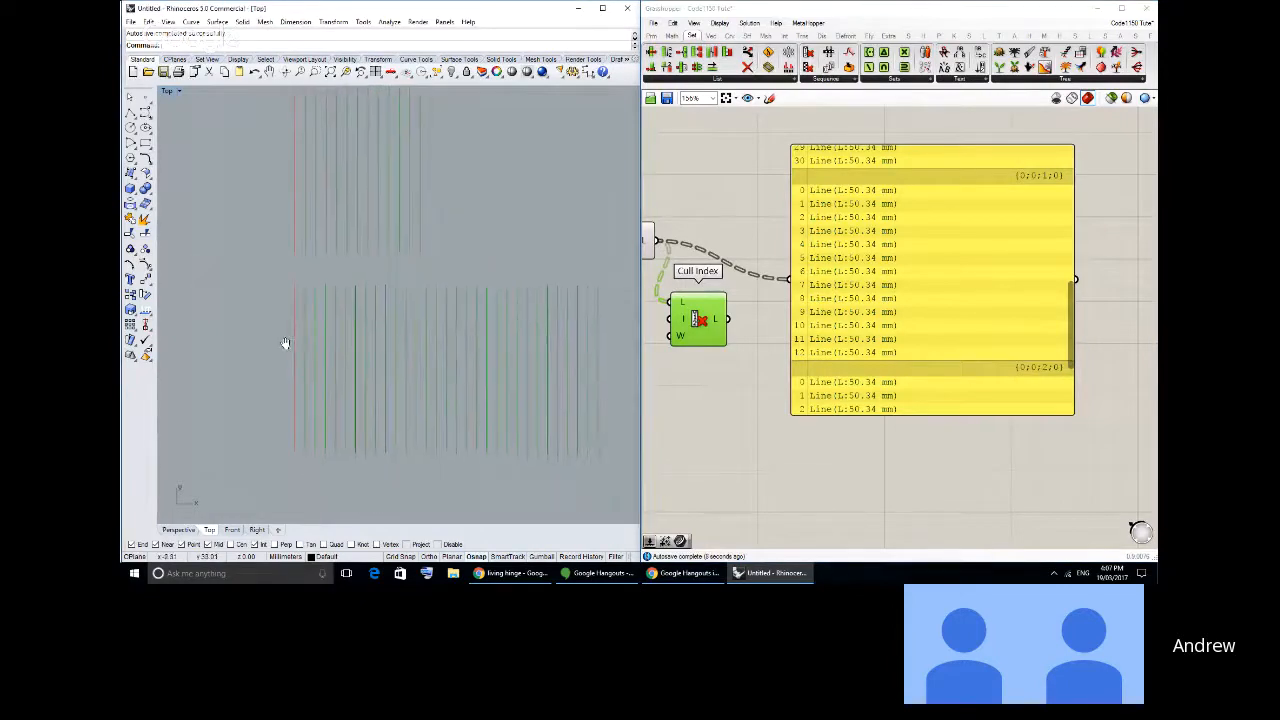
drag(1051, 309, 1087, 287)
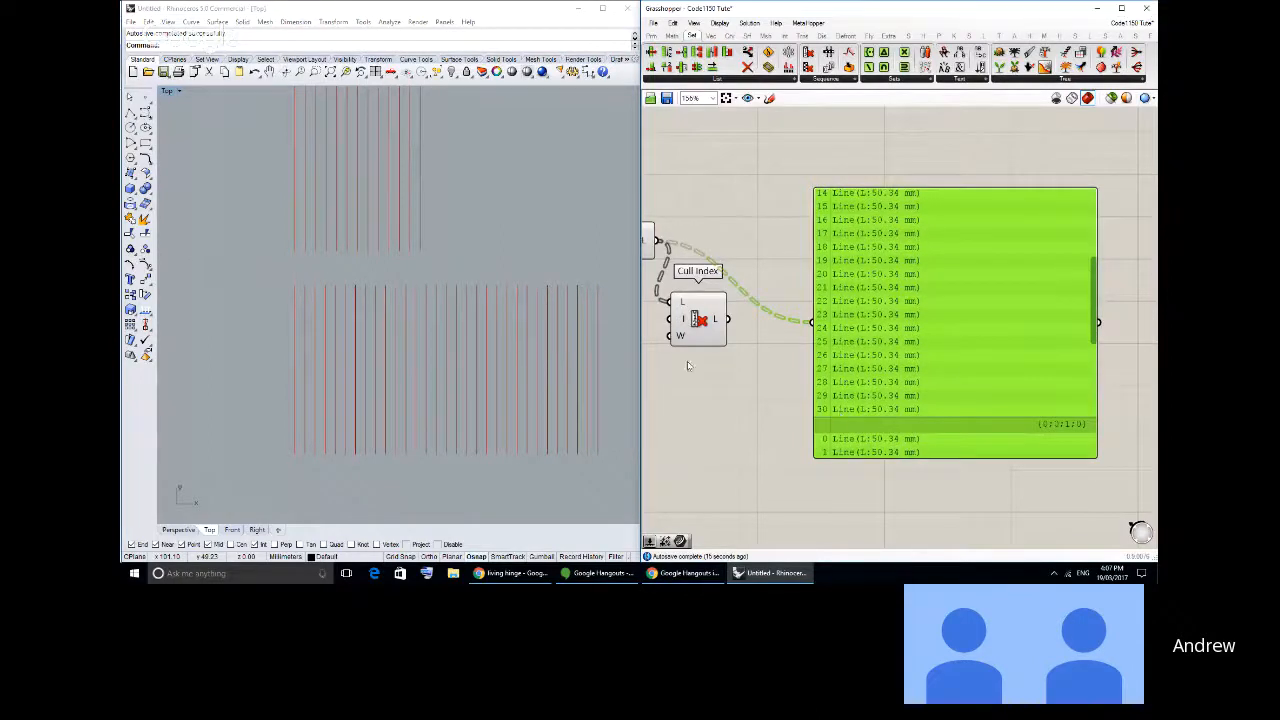
right_drag(687, 366, 742, 363)
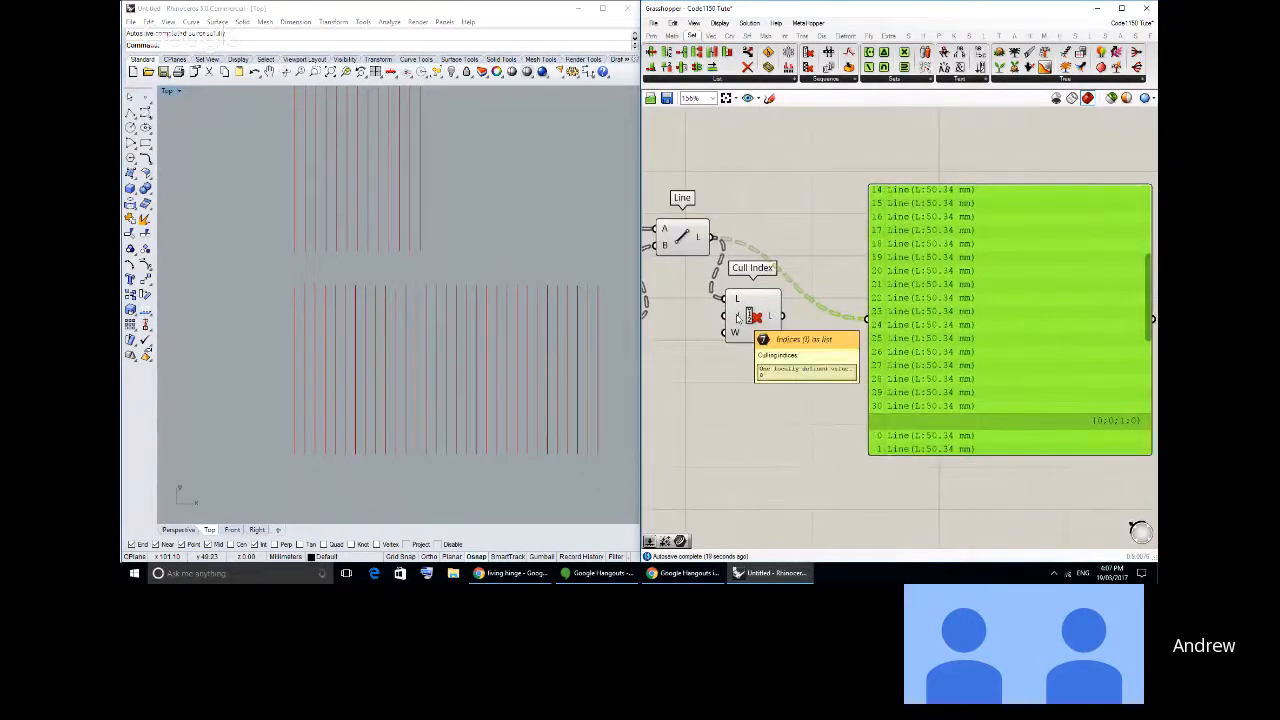
click(738, 318)
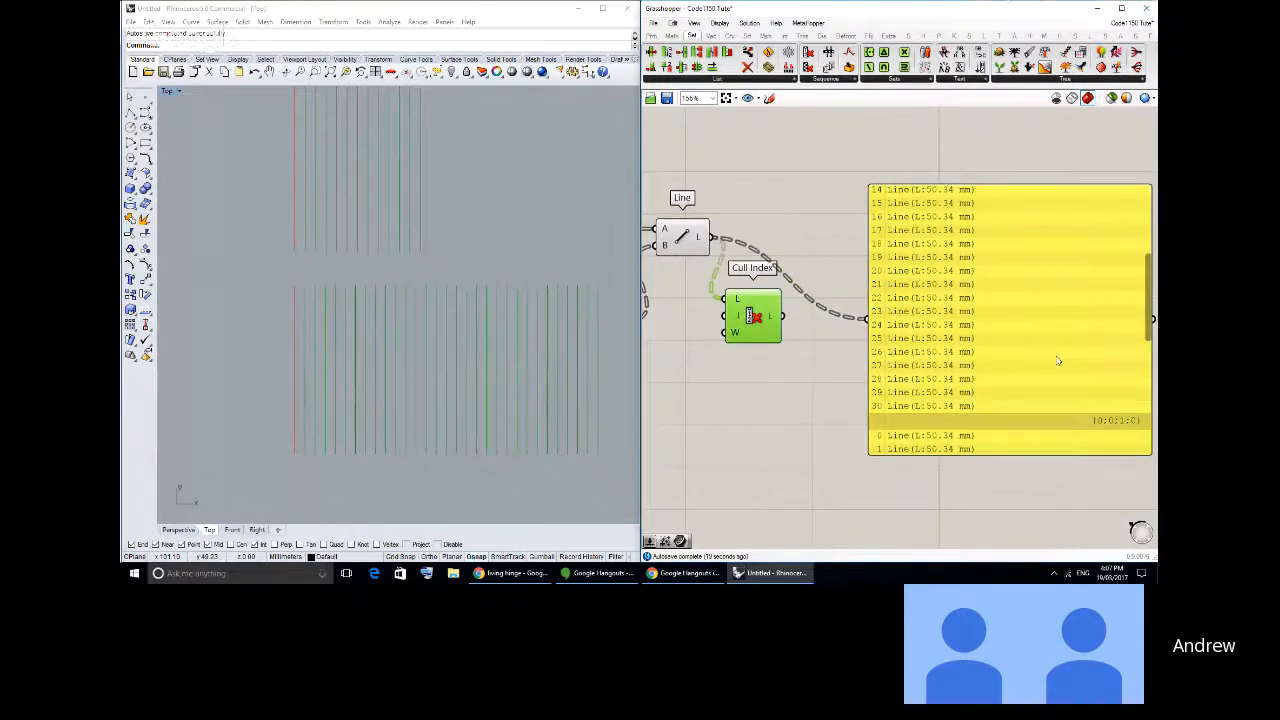
right_drag(1058, 361, 1009, 343)
drag(1100, 260, 1103, 300)
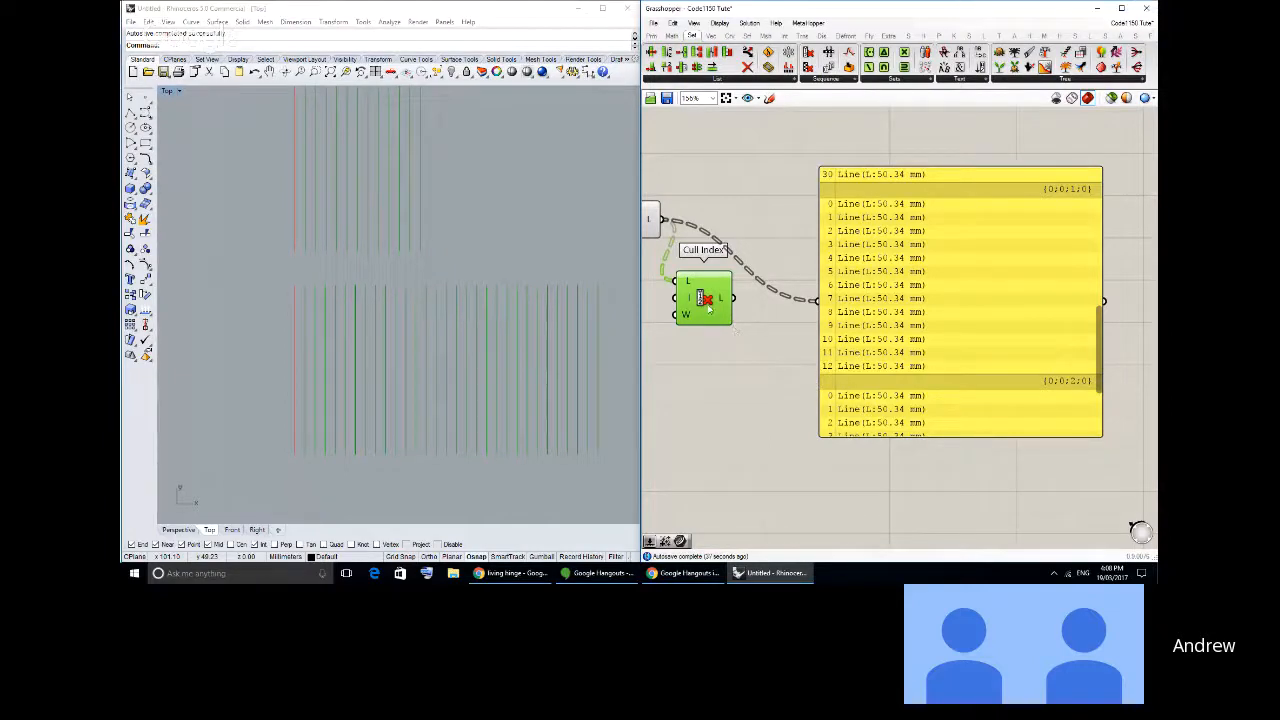
- Add a panel below the Cull Index component containing 0 and -1 as separate list items
right_drag(707, 309, 769, 305)
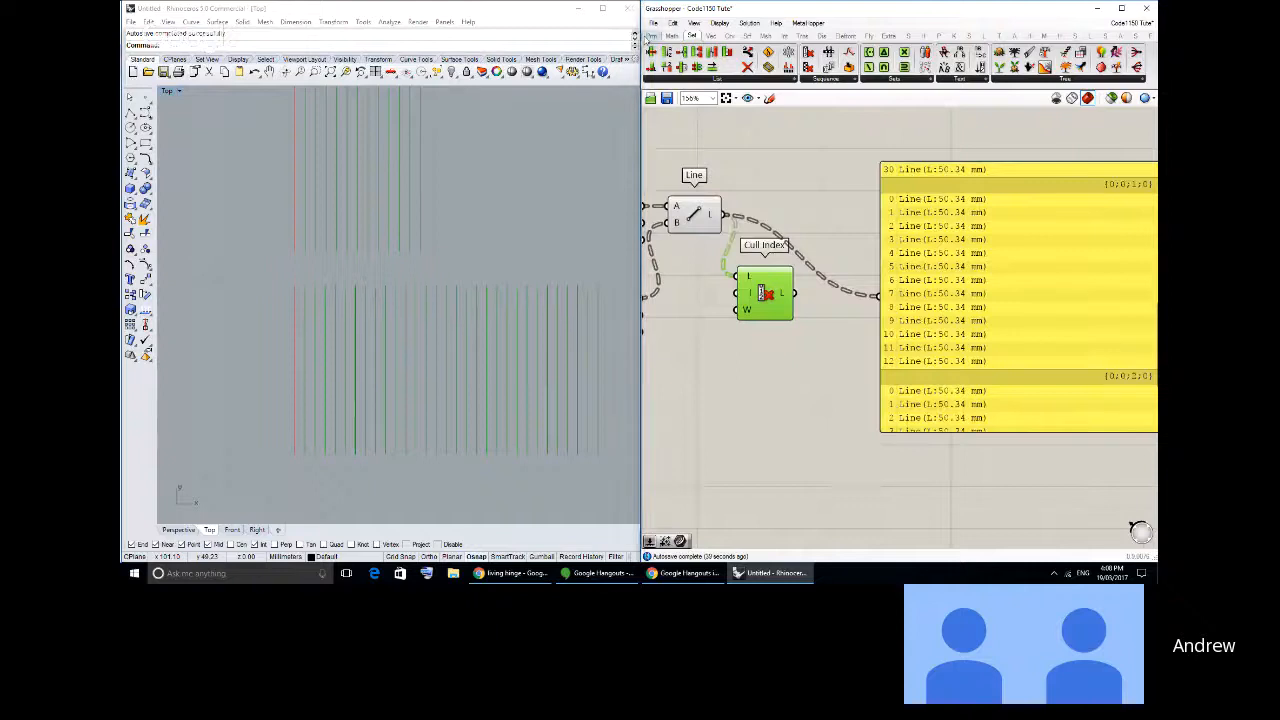
click(649, 38)
click(878, 67)
click(689, 411)
double_click(689, 408)
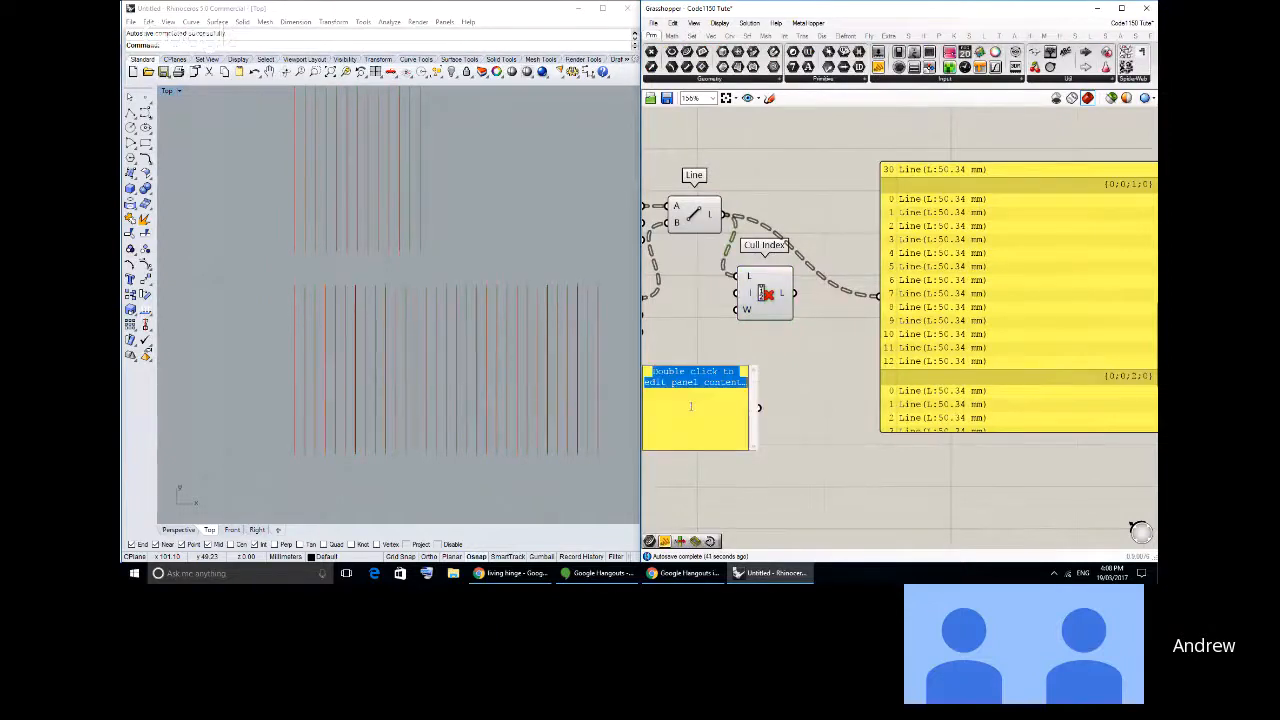
key(BackSpace)
right_drag(757, 408, 837, 374)
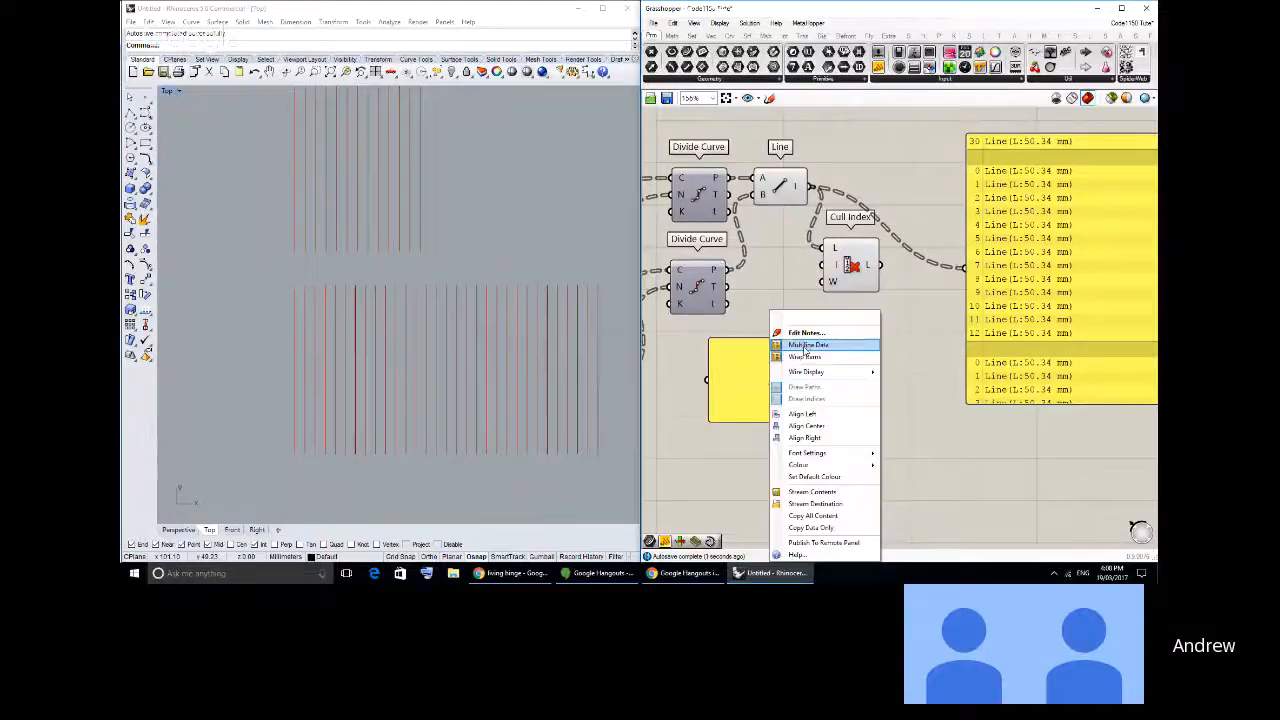
click(820, 350)
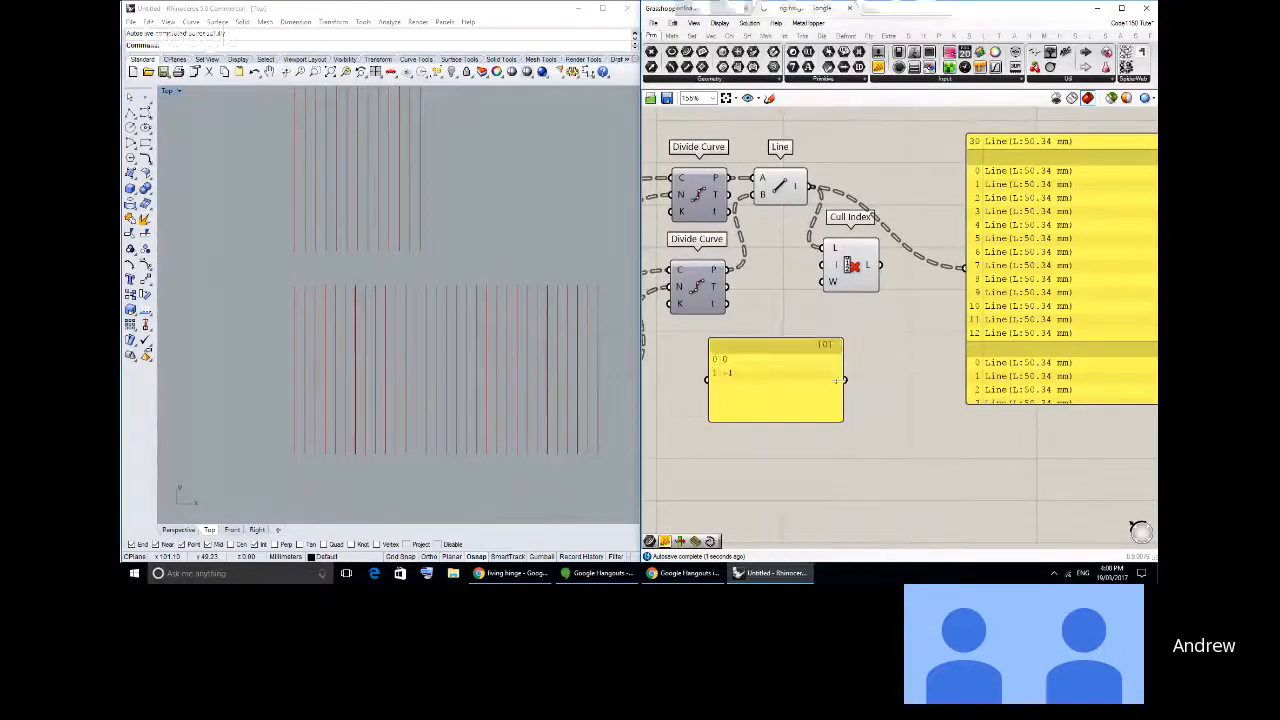
- Connect the 0 and -1 panel to the Cull Index component's index input and shrink the panel
drag(845, 379, 824, 281)
click(848, 265)
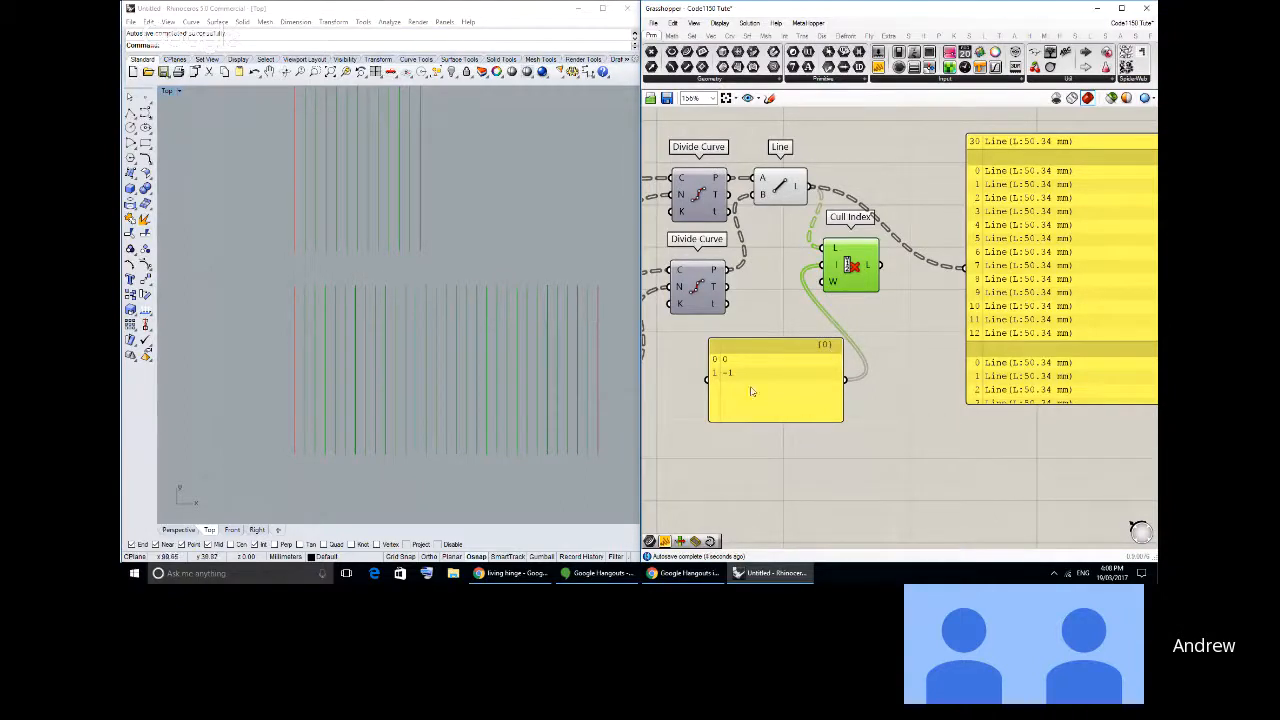
drag(707, 425, 780, 389)
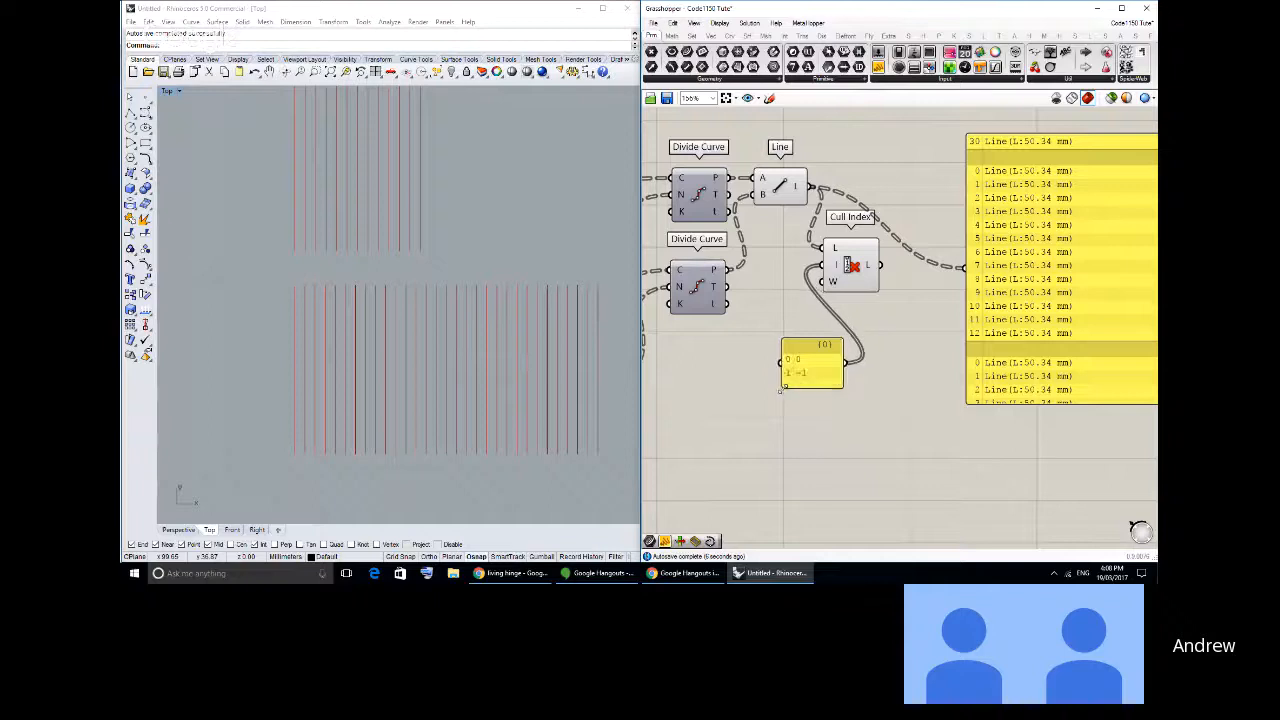
- Move the Cull Index component farther from the Line component and place the 0 and -1 panel between them
drag(848, 264, 906, 202)
drag(815, 373, 811, 257)
right_drag(815, 300, 842, 335)
- Turn off the viewport preview of the Line and both Divide Curve components
drag(843, 349, 713, 158)
middle_click(715, 162)
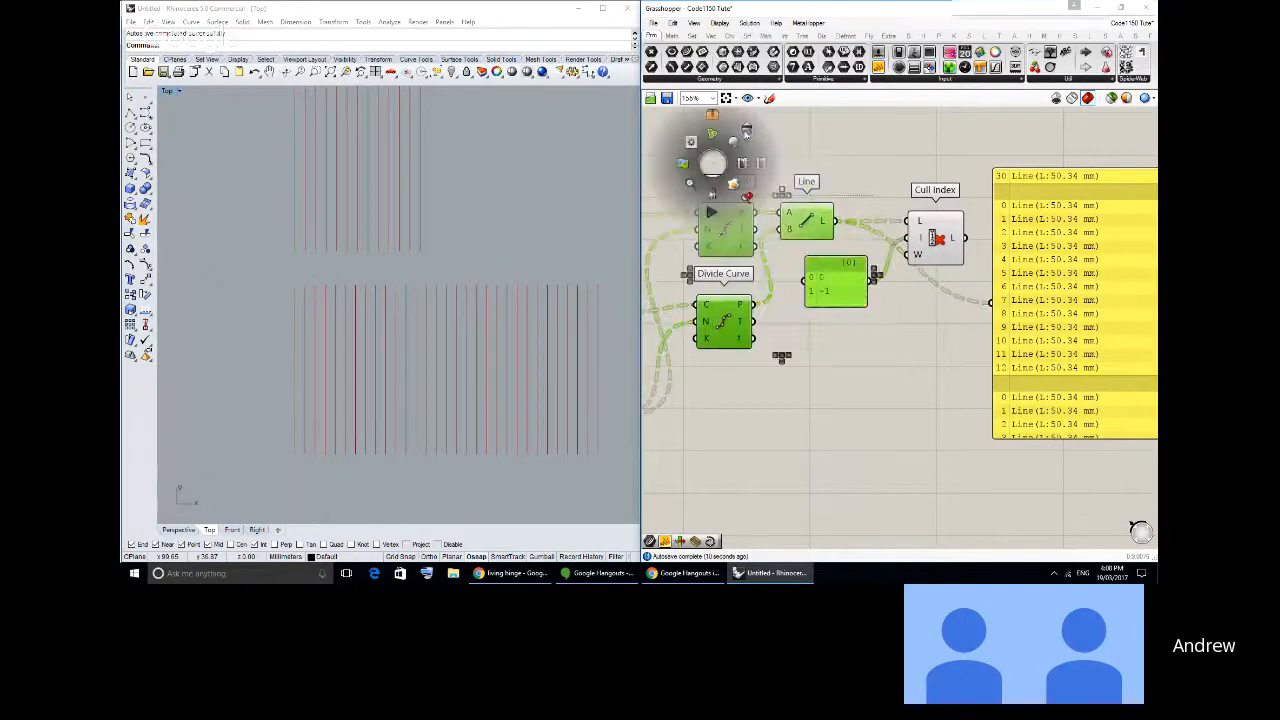
click(752, 165)
click(789, 176)
scroll(789, 176, down, 3)
scroll(900, 255, up, 2)
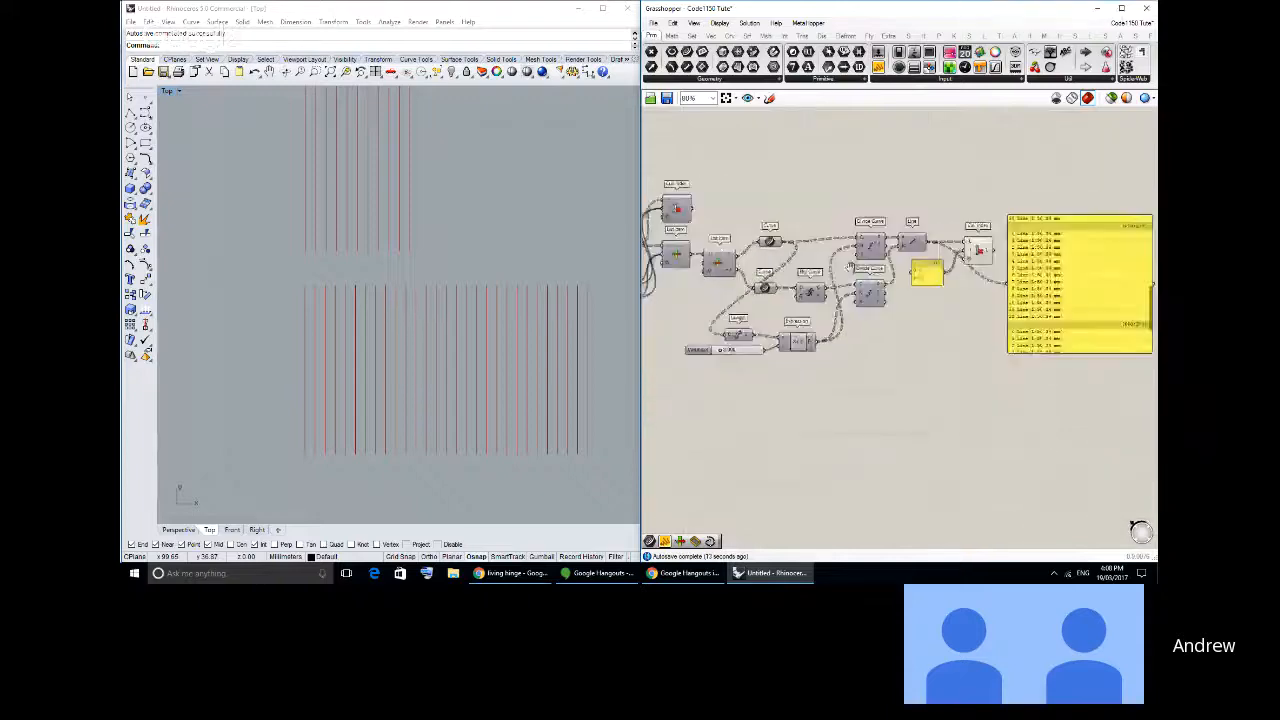
- Highlight the Cull Index output lines in the viewport and move the line list panel farther from the component
right_drag(900, 255, 800, 252)
click(820, 233)
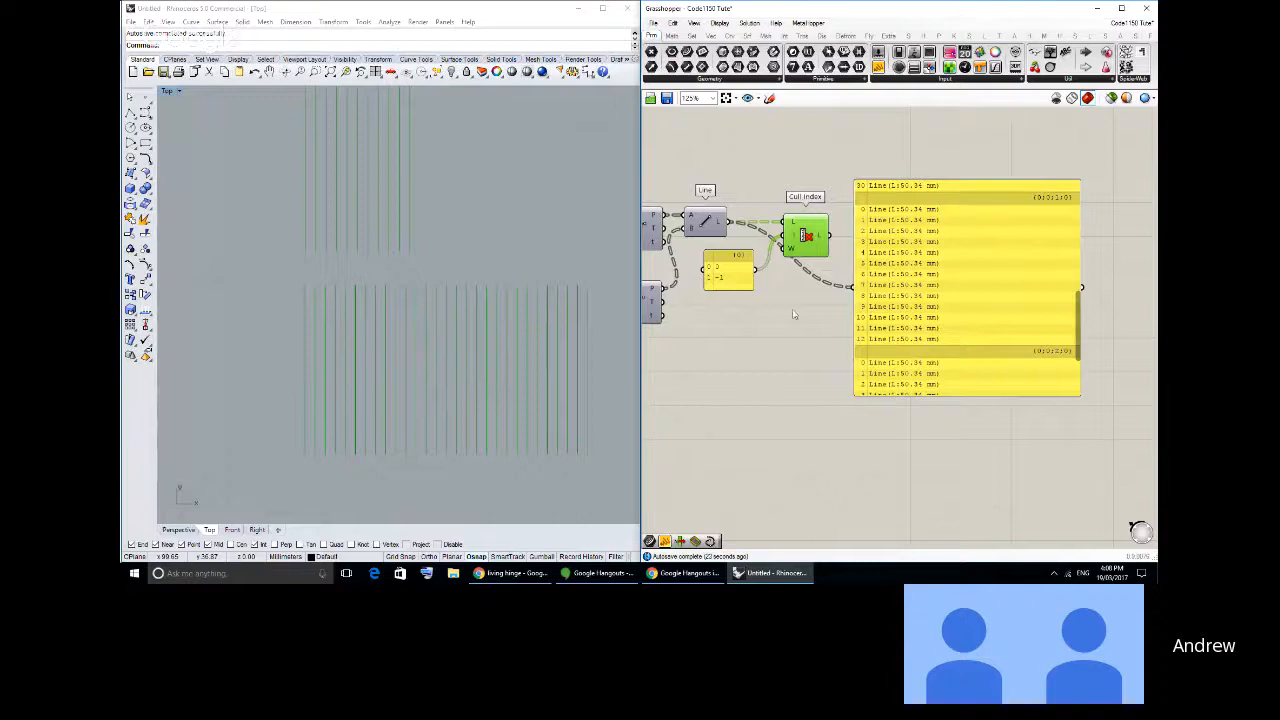
drag(913, 305, 988, 283)
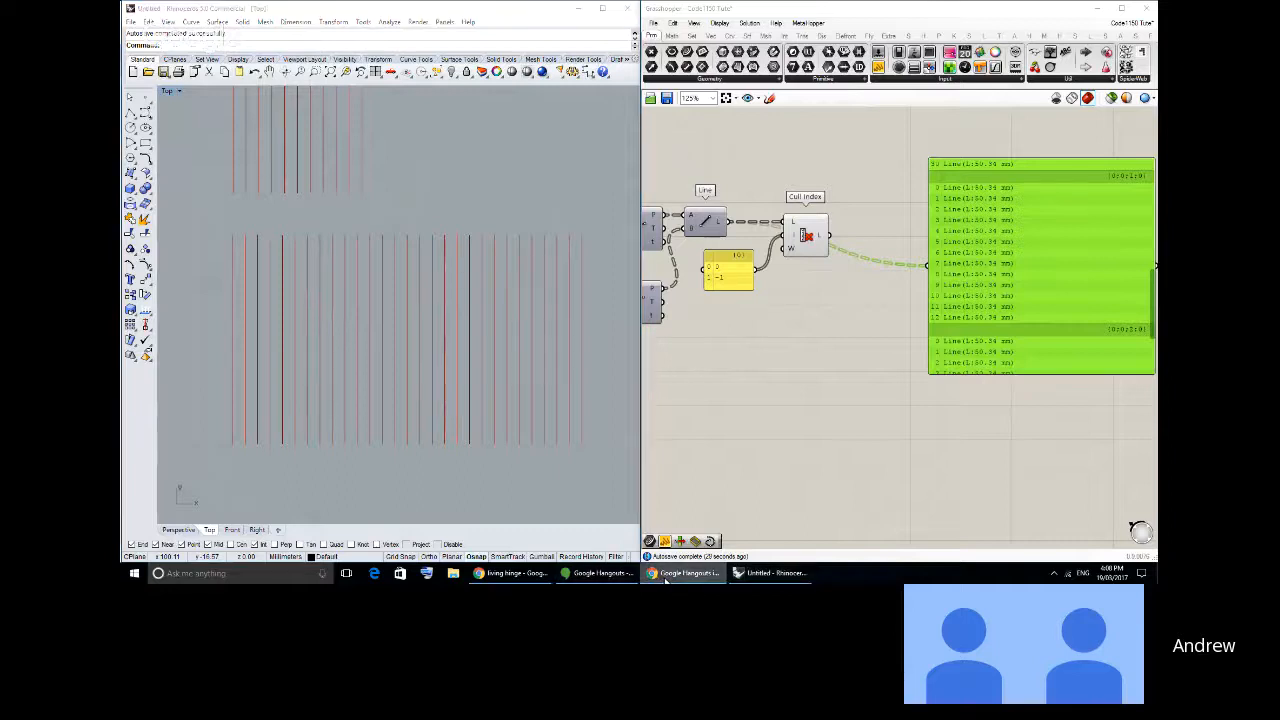
- Switch to Chrome to examine the slit pattern in the 52 Lasers living hinge photo, and compare it with the lines in Rhino
click(505, 573)
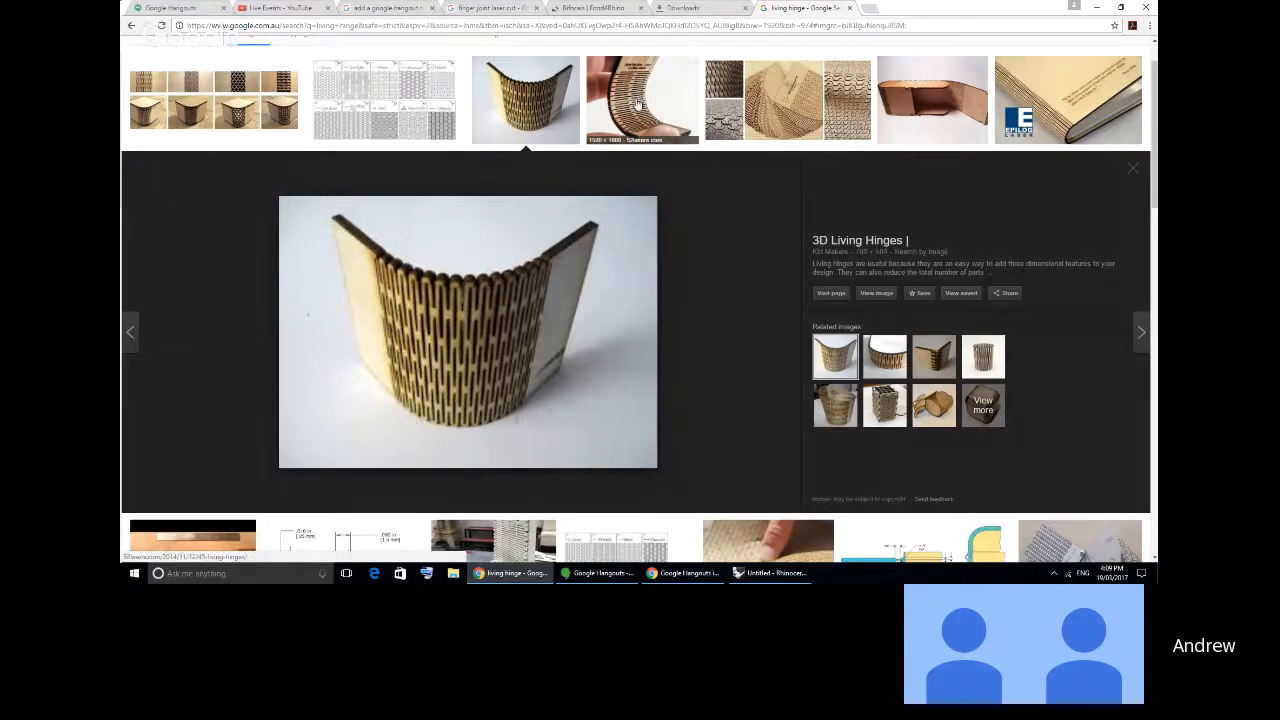
key(Right)
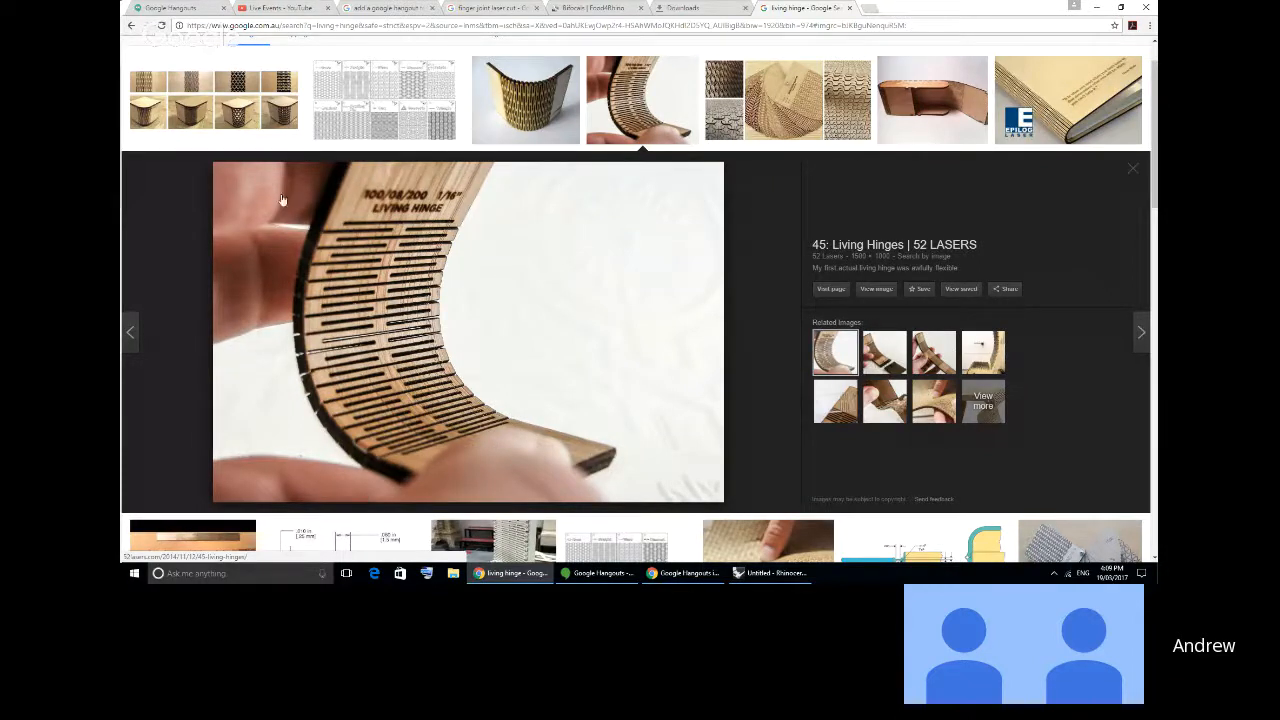
key(alt+Tab)
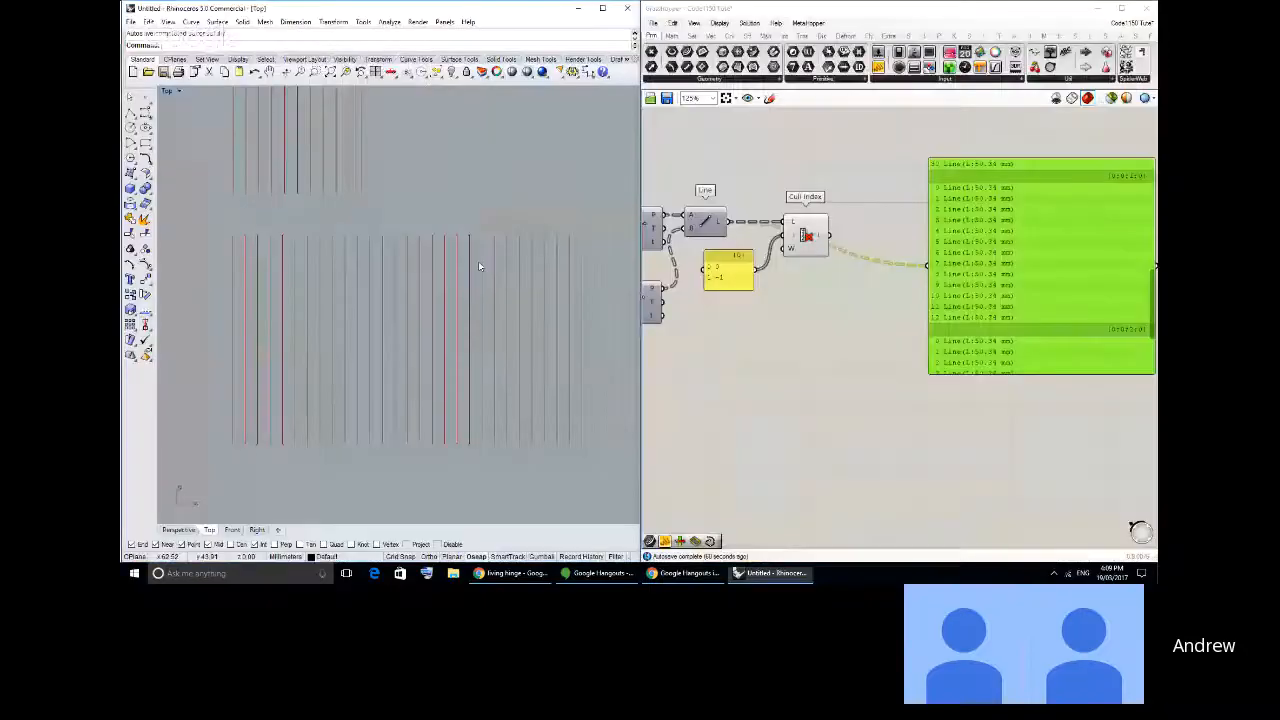
mouse_move(428, 271)
right_down()
mouse_move(438, 257)
mouse_move(420, 257)
right_up()
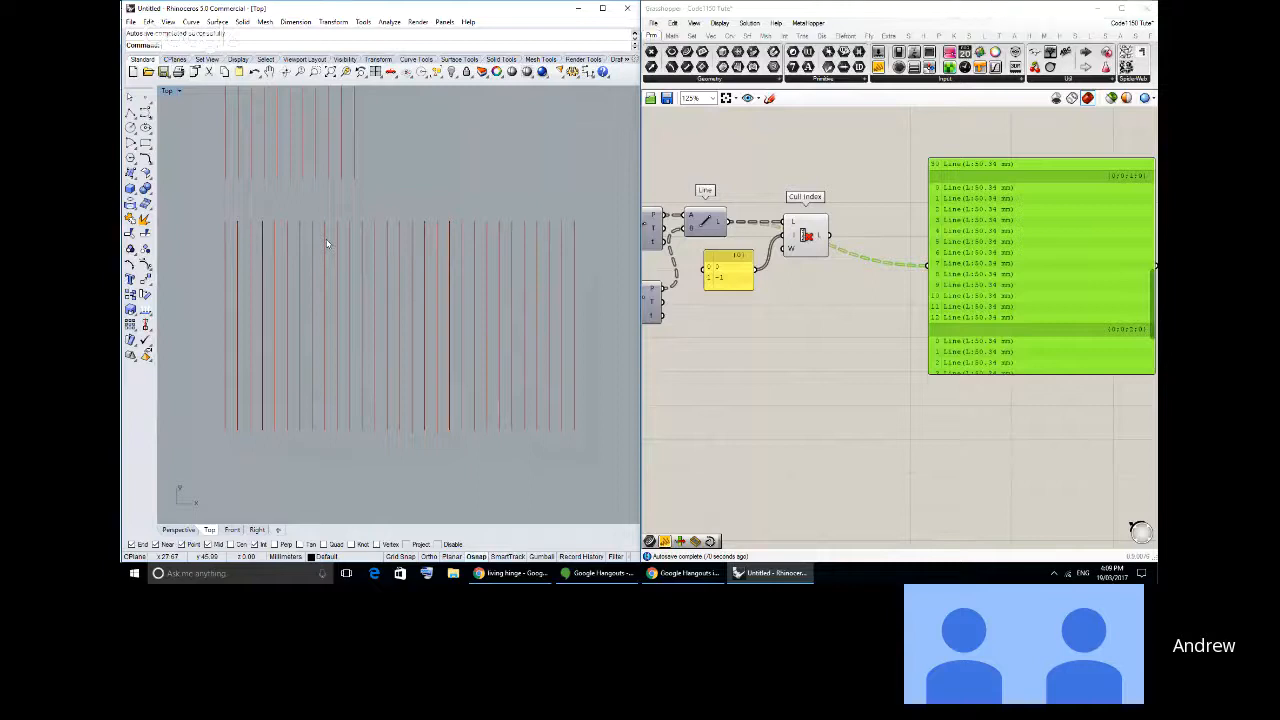
right_drag(326, 243, 322, 247)
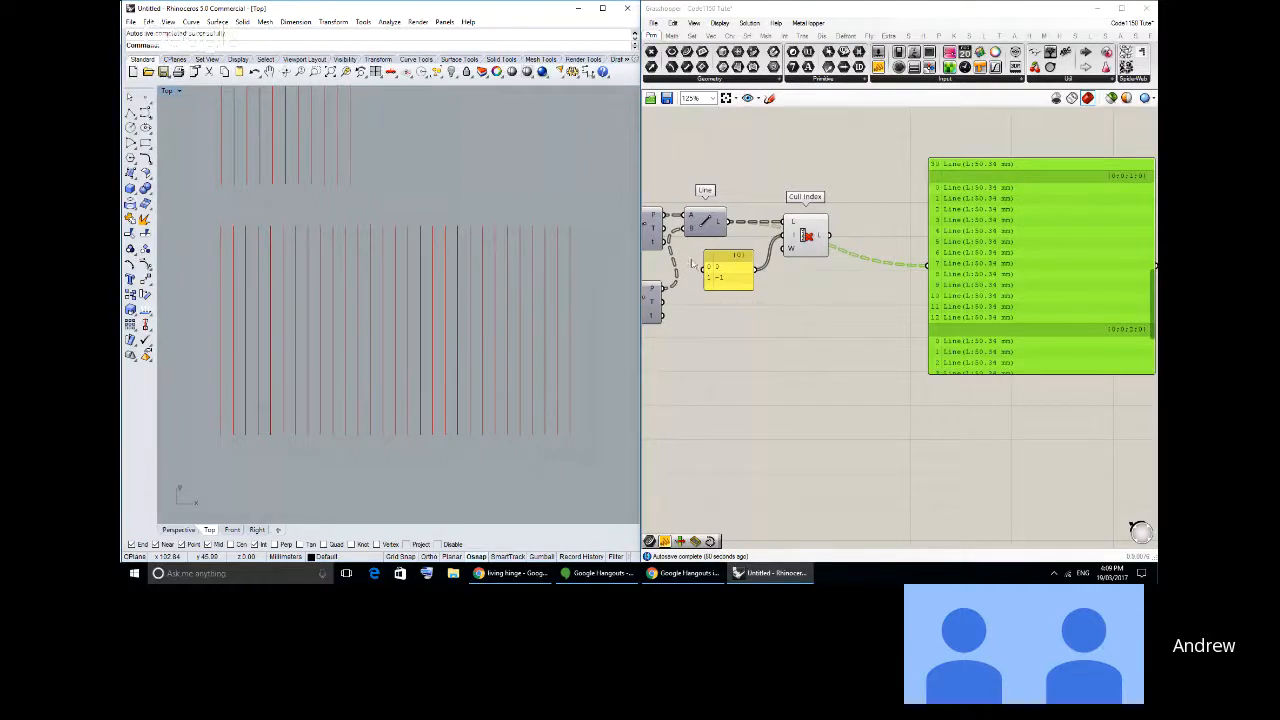
- Place a Dispatch component after the Cull Index component
right_drag(725, 255, 782, 305)
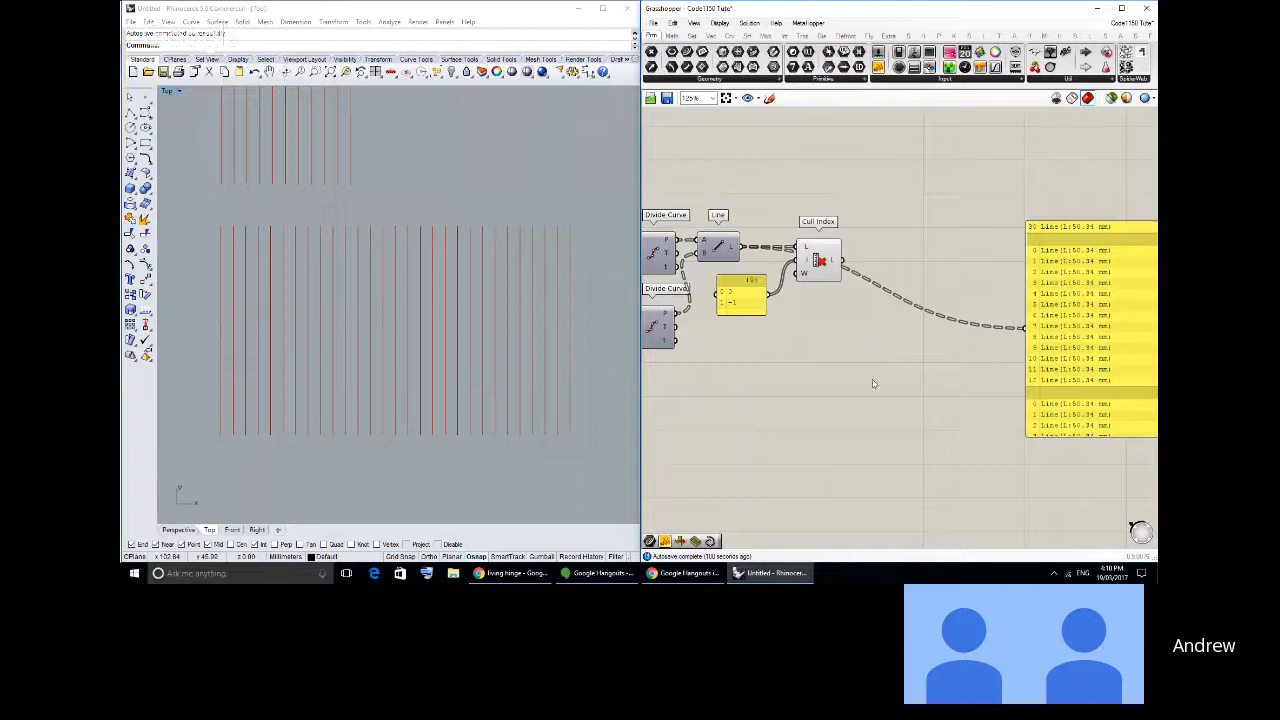
click(691, 35)
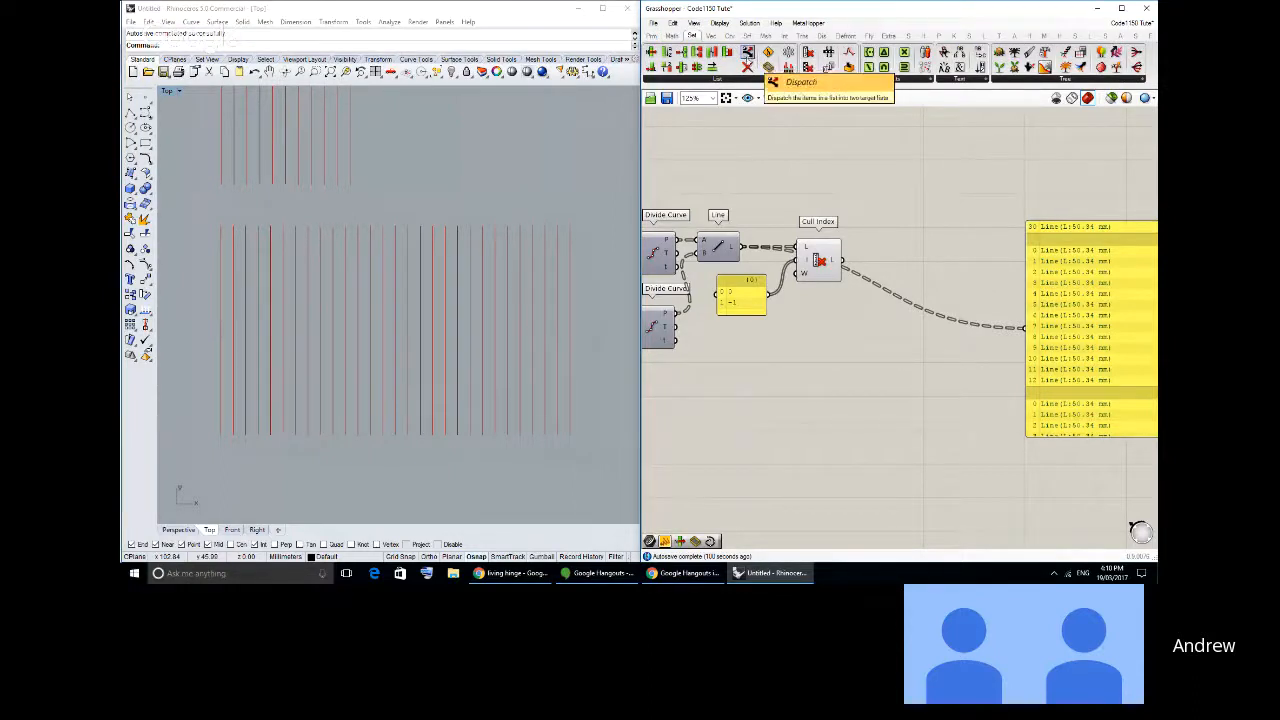
drag(747, 55, 903, 276)
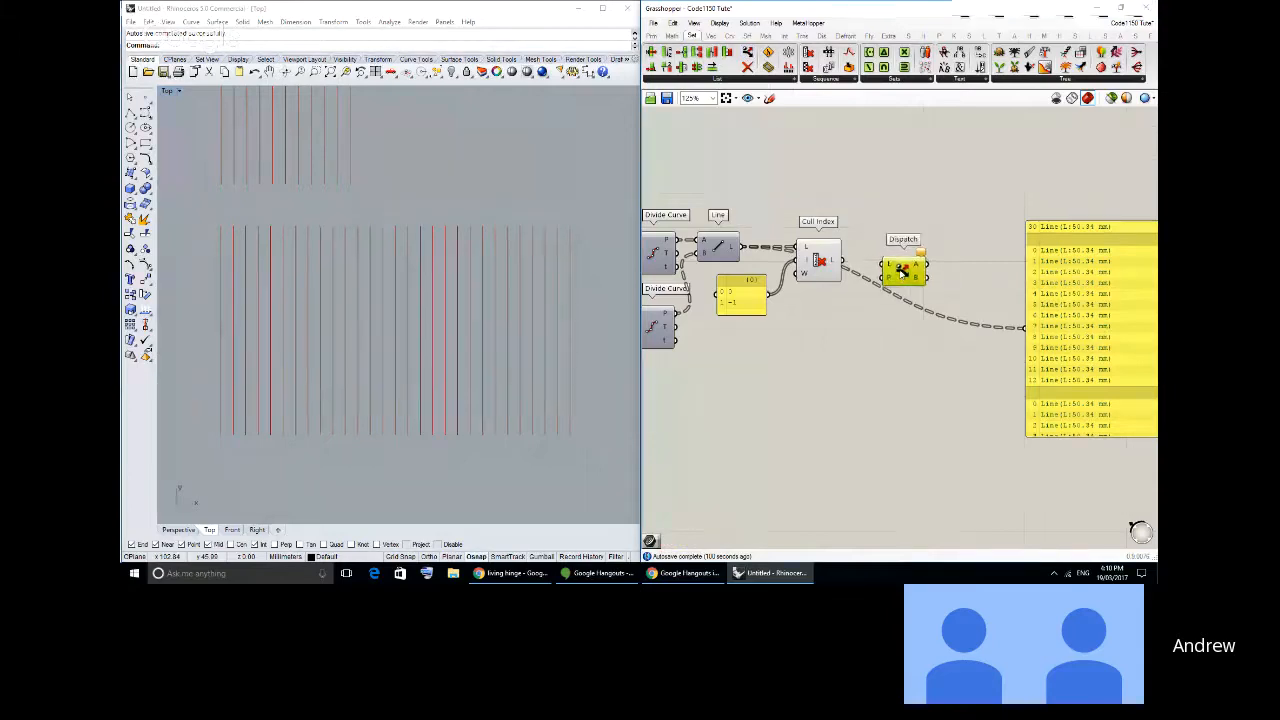
scroll(903, 276, up, 5)
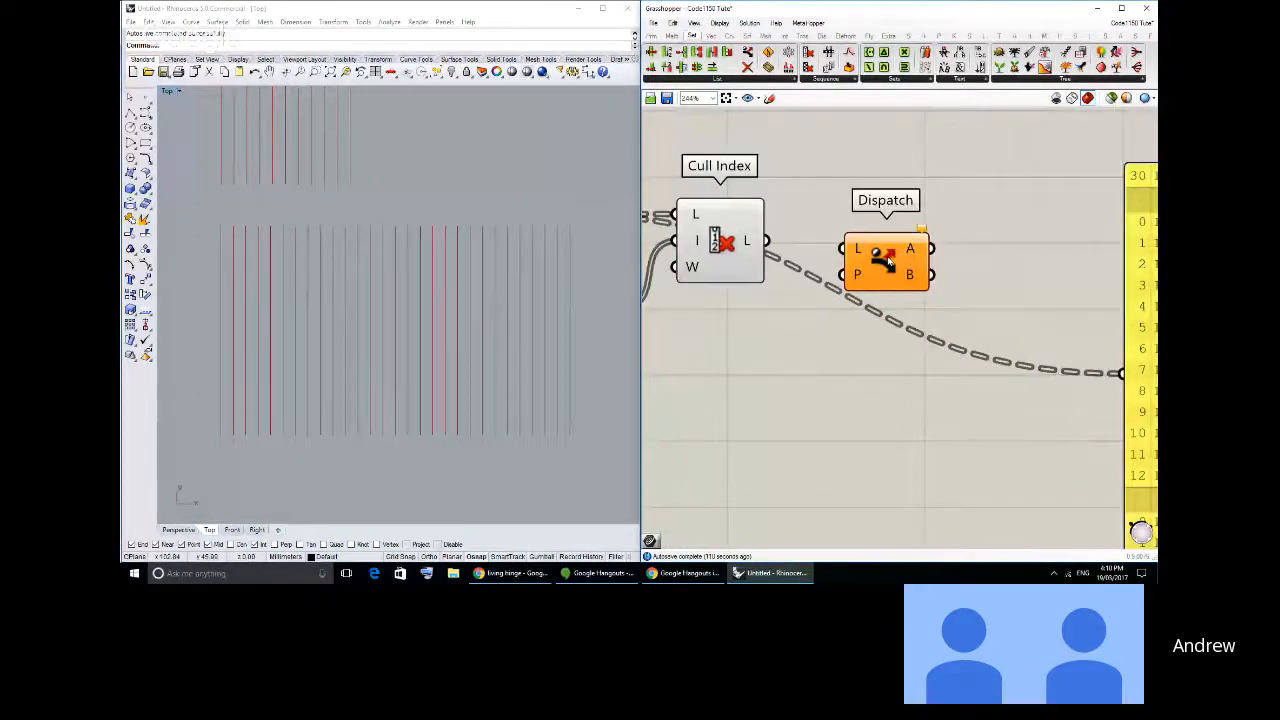
scroll(888, 260, down, 4)
- Check the alternating slits in the living hinge photo in Chrome again and return to Rhino
right_drag(880, 250, 871, 314)
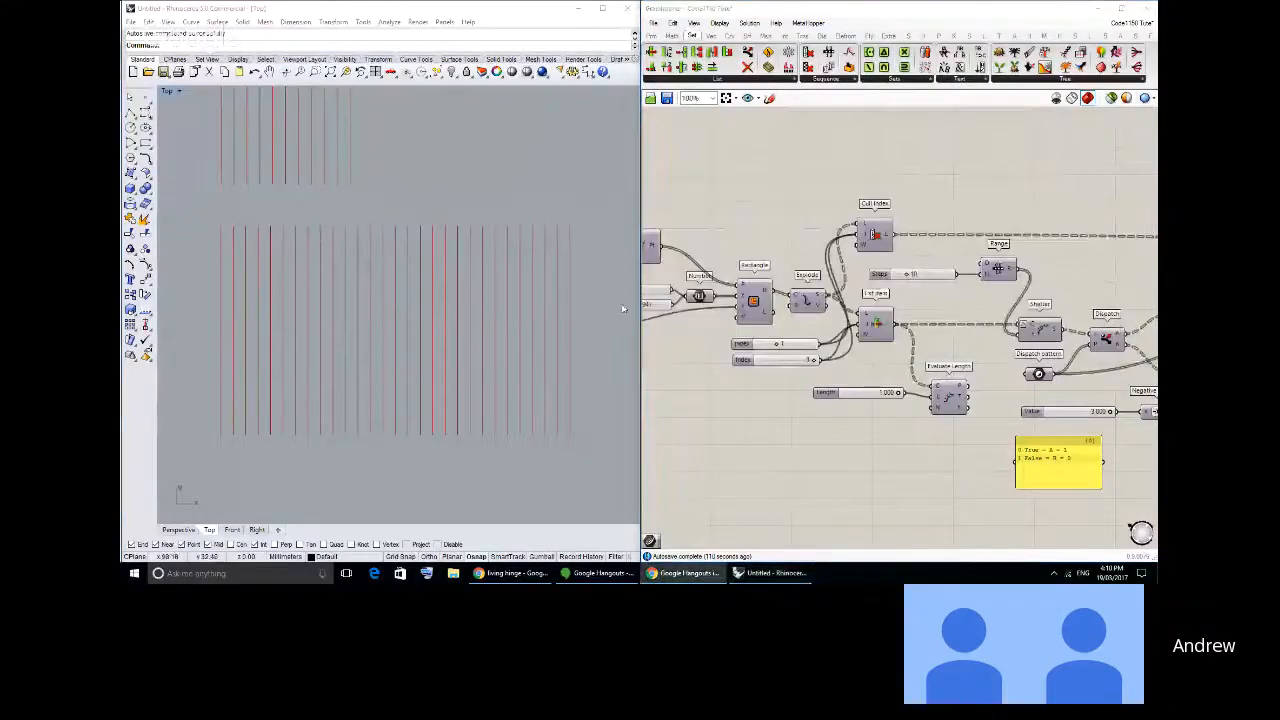
key(alt+Tab)
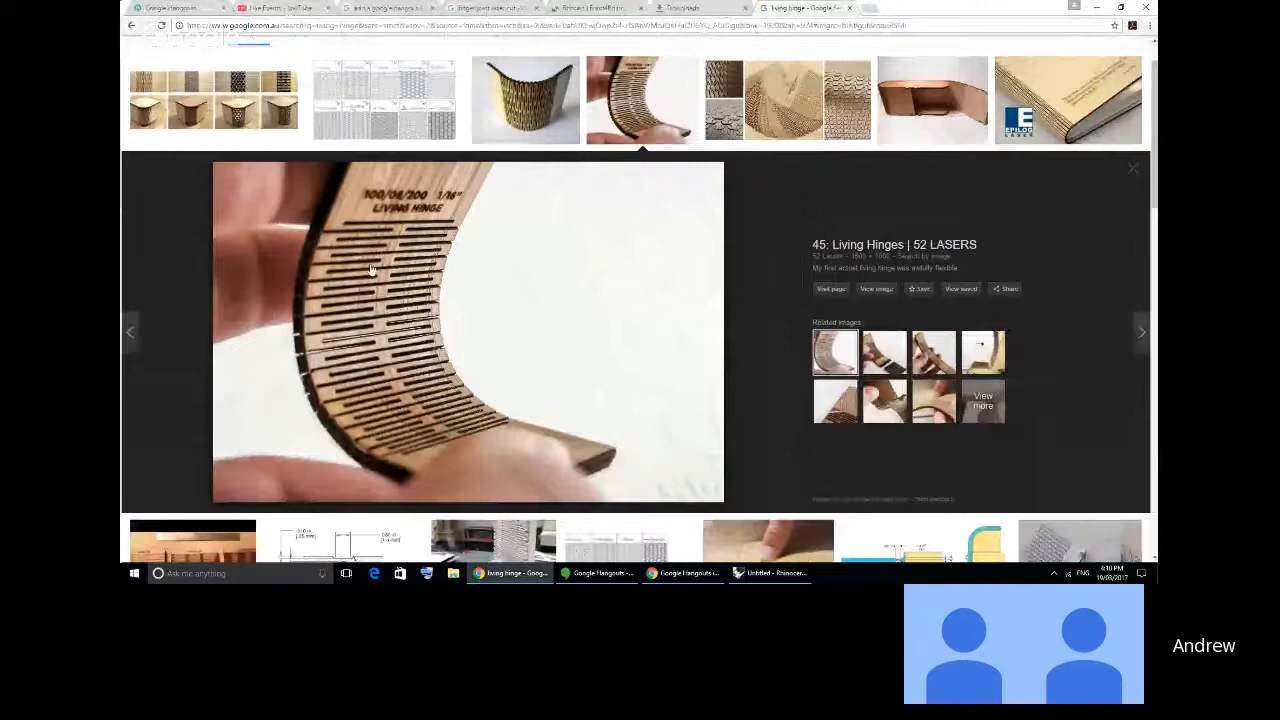
key(alt+Tab)
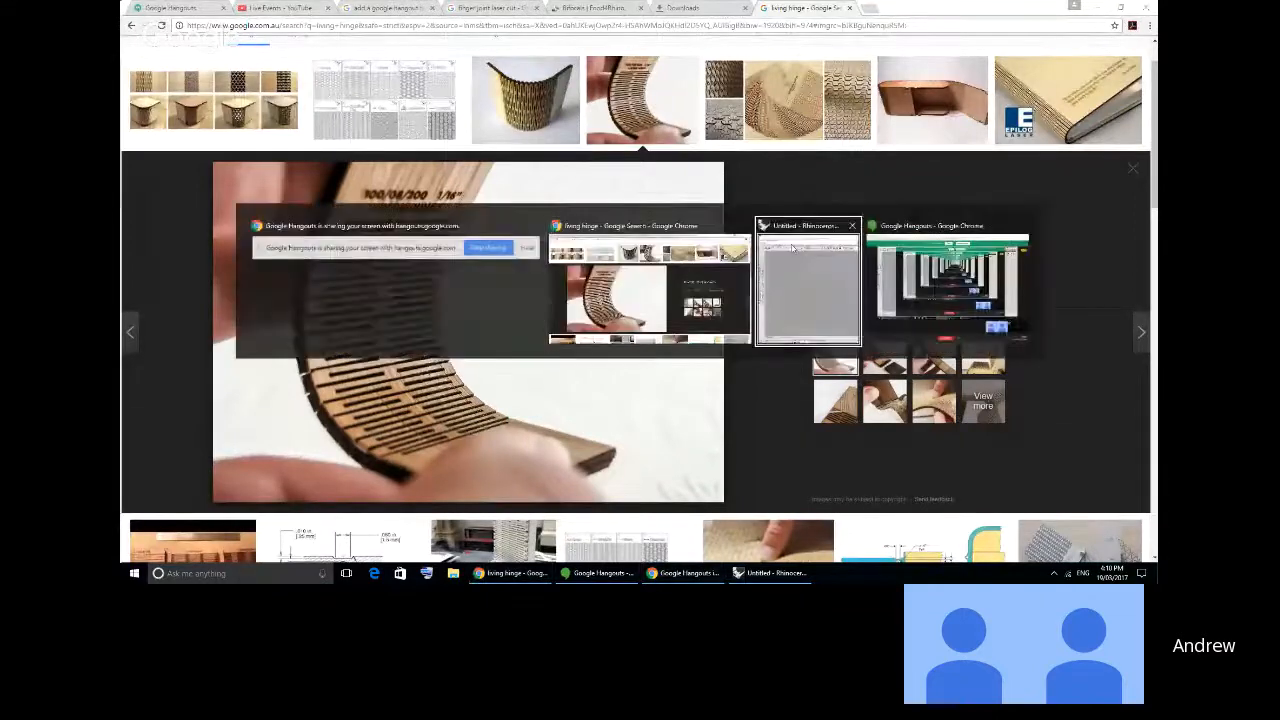
click(792, 248)
- Review the earlier Dispatch definition by showing its joined zigzag curve in the viewport and hiding it again
scroll(846, 261, down, 3)
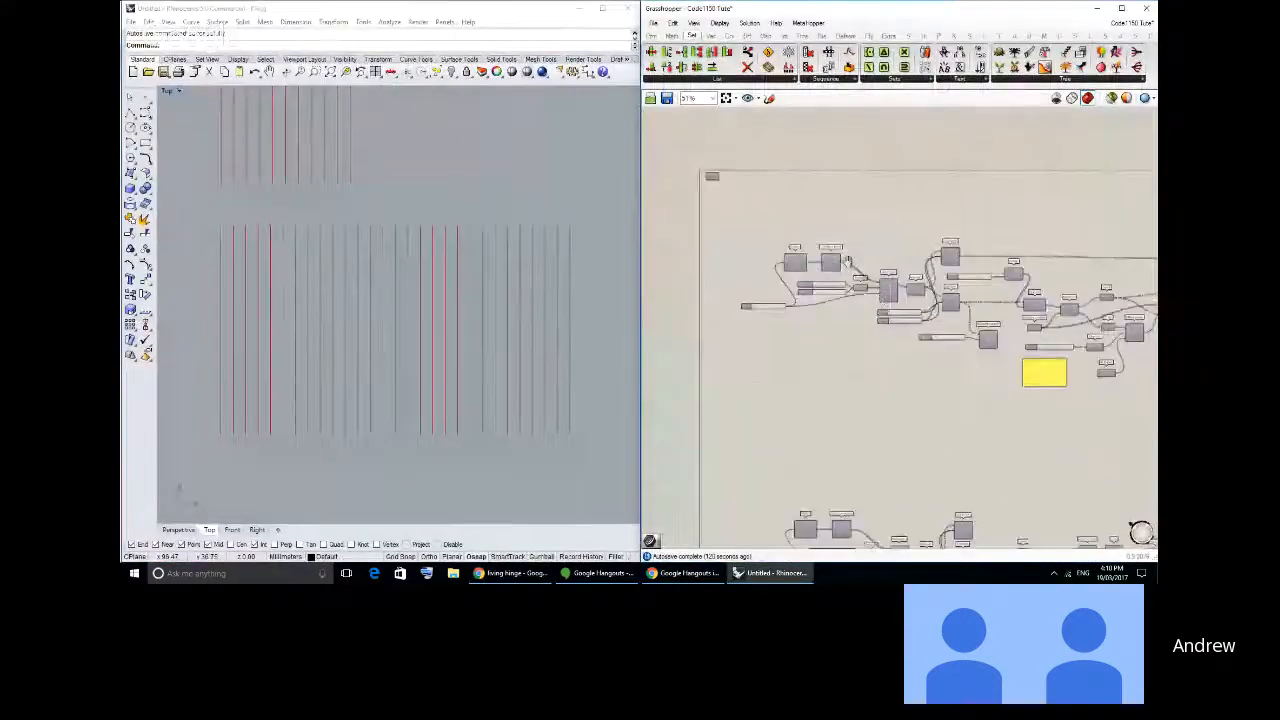
scroll(884, 291, up, 2)
right_drag(1080, 300, 760, 272)
right_drag(1083, 290, 901, 307)
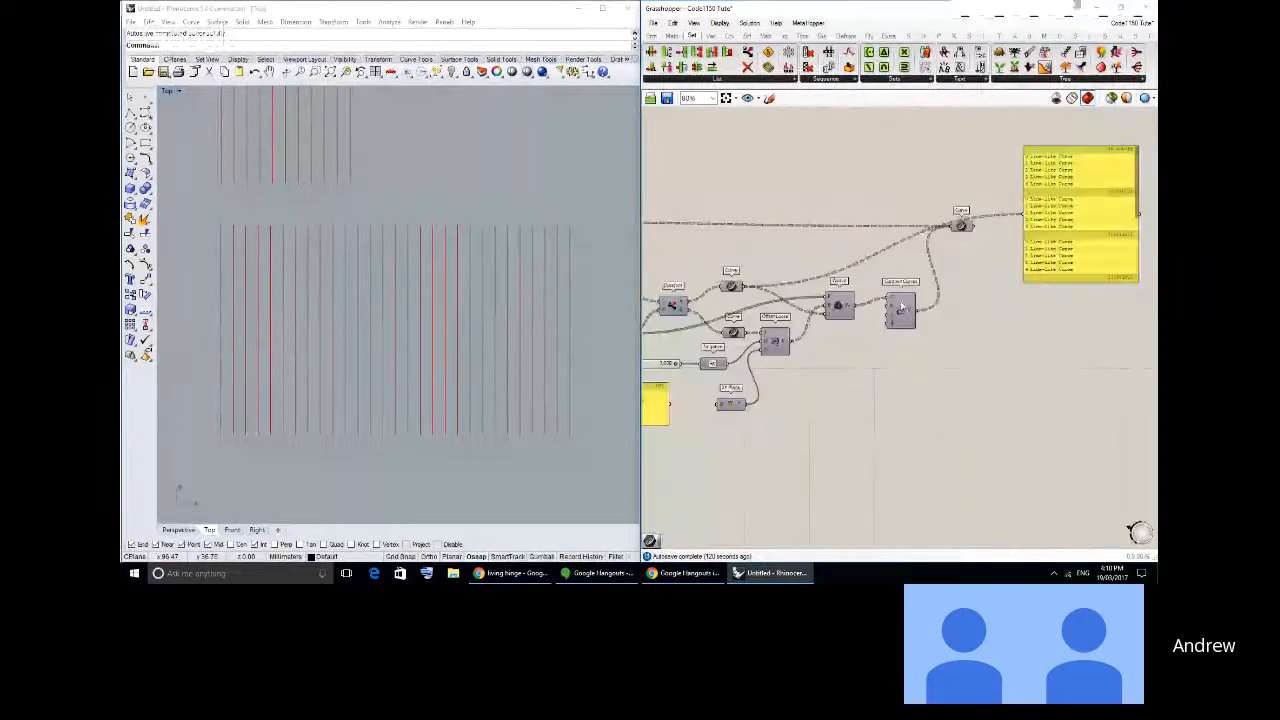
click(901, 307)
middle_click(893, 265)
right_drag(600, 216, 501, 221)
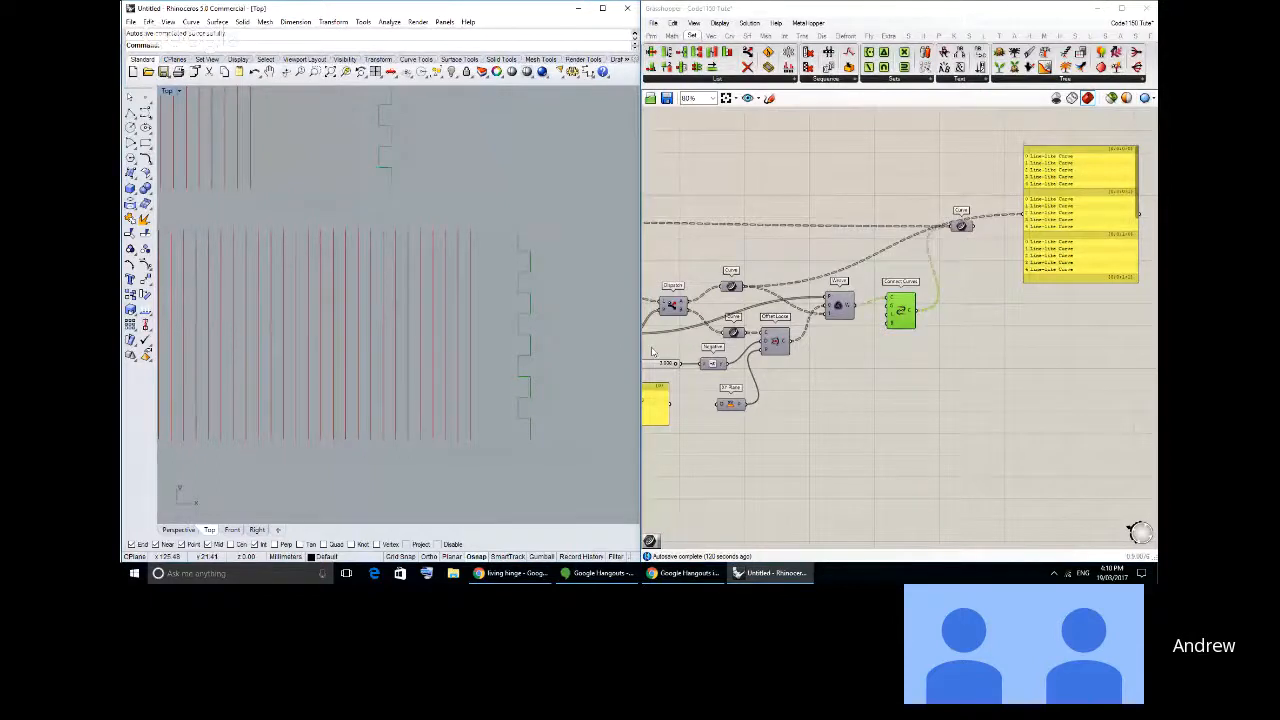
drag(970, 347, 882, 282)
middle_click(883, 281)
click(860, 305)
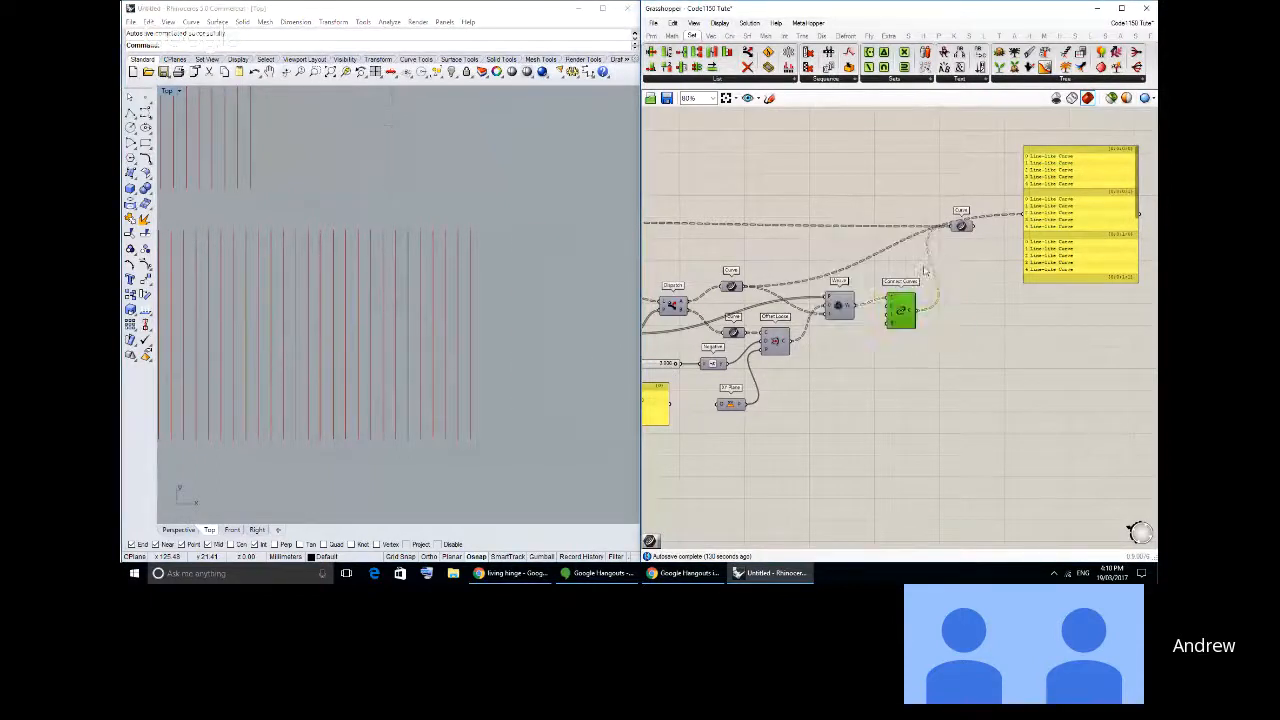
- Extract the new Dispatch component's pattern input as a separate parameter and connect it to the large panel
click(854, 381)
right_drag(854, 382, 757, 217)
scroll(972, 350, up, 2)
right_drag(946, 337, 920, 334)
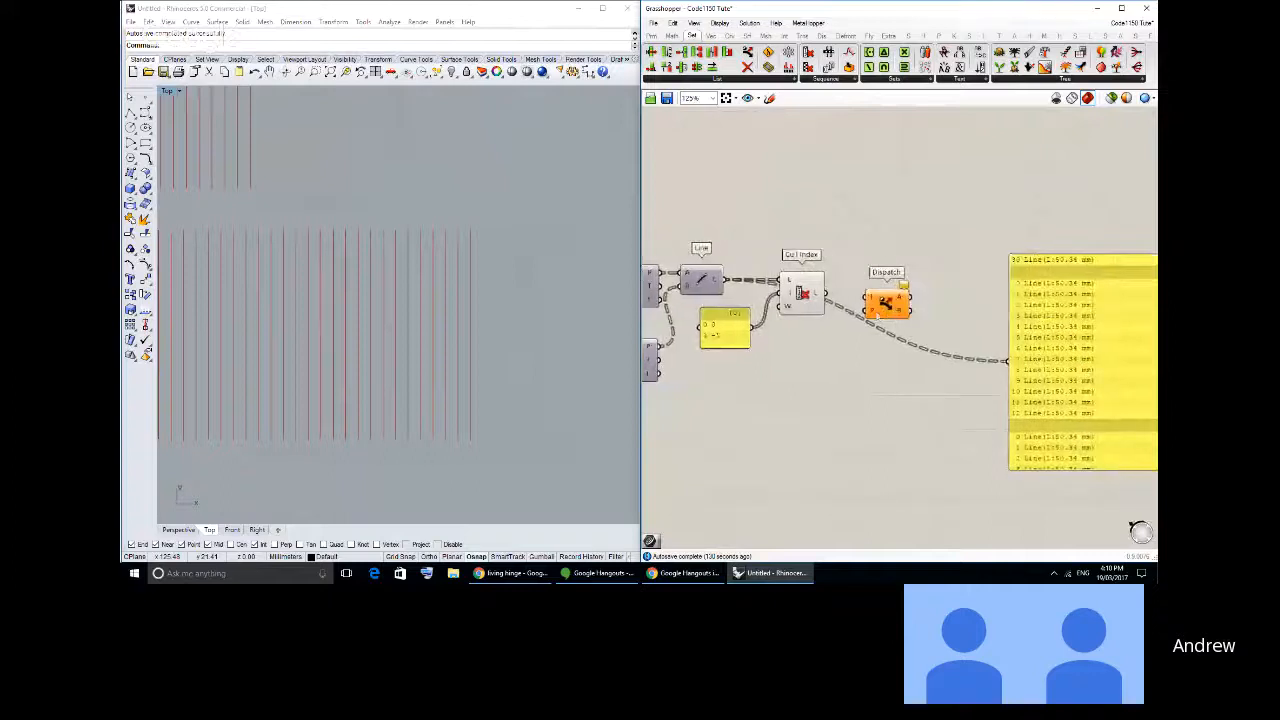
right_click(872, 312)
click(916, 478)
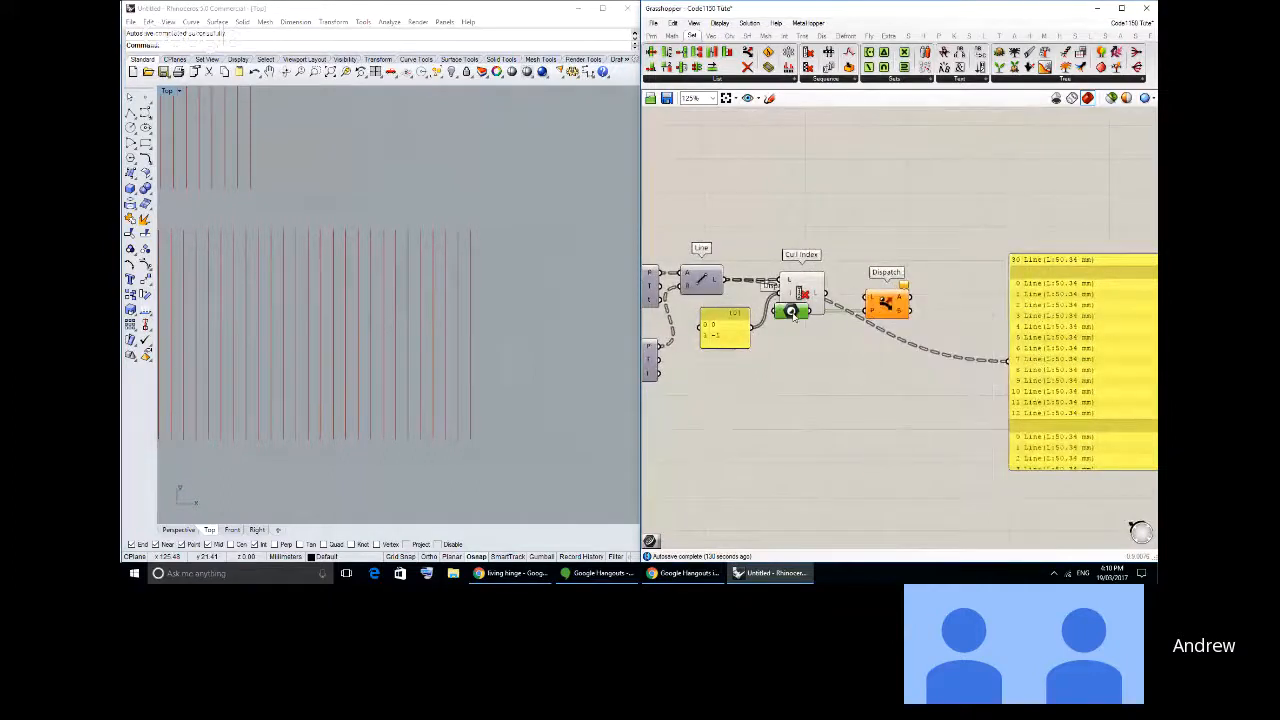
drag(792, 308, 1006, 360)
drag(1030, 256, 1024, 284)
- Connect the Cull Index output to the Dispatch list input and check the lines in the viewport
drag(826, 293, 868, 294)
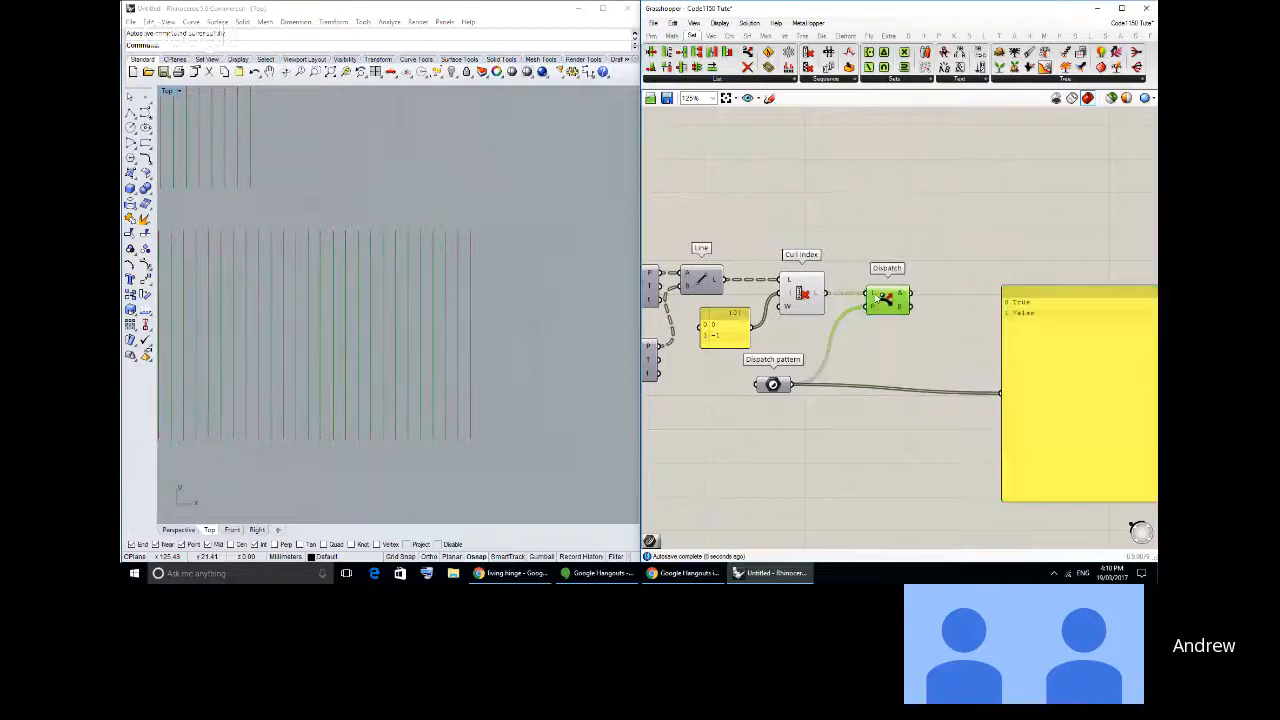
click(883, 256)
right_drag(438, 248, 535, 207)
scroll(535, 207, down, 2)
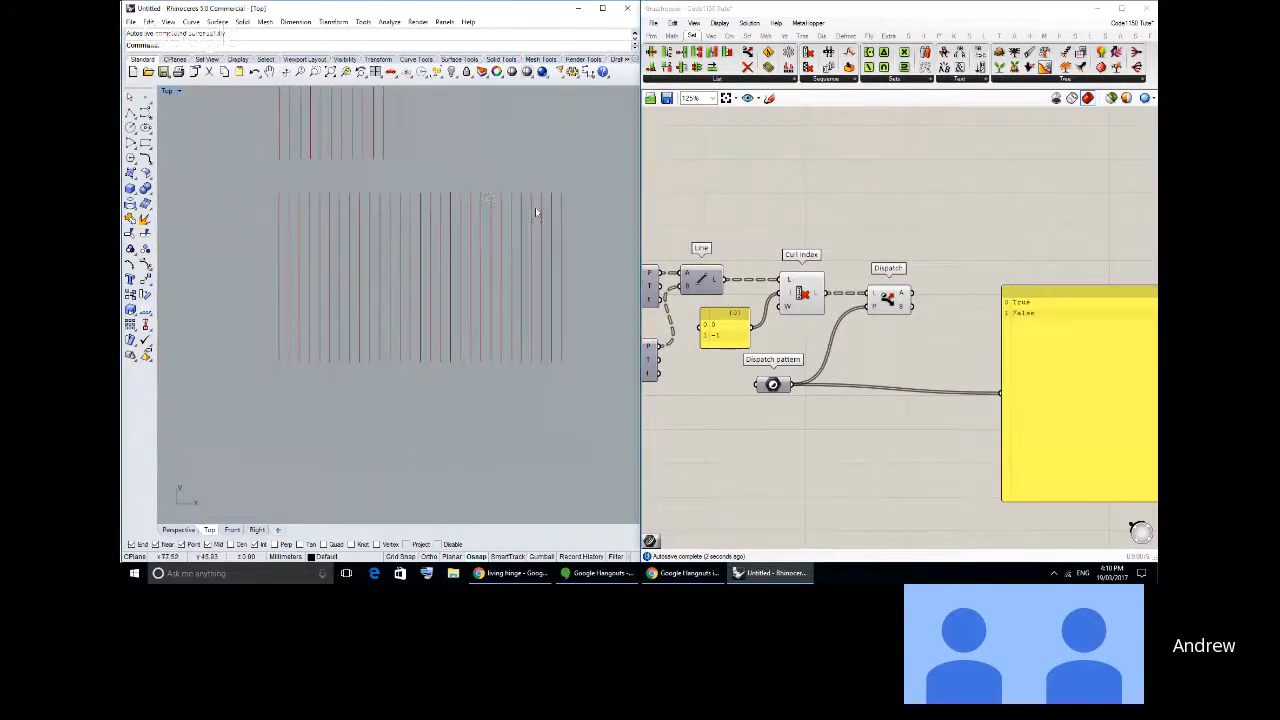
- Add two Curve parameters and connect them to the A and B outputs of Dispatch
click(660, 36)
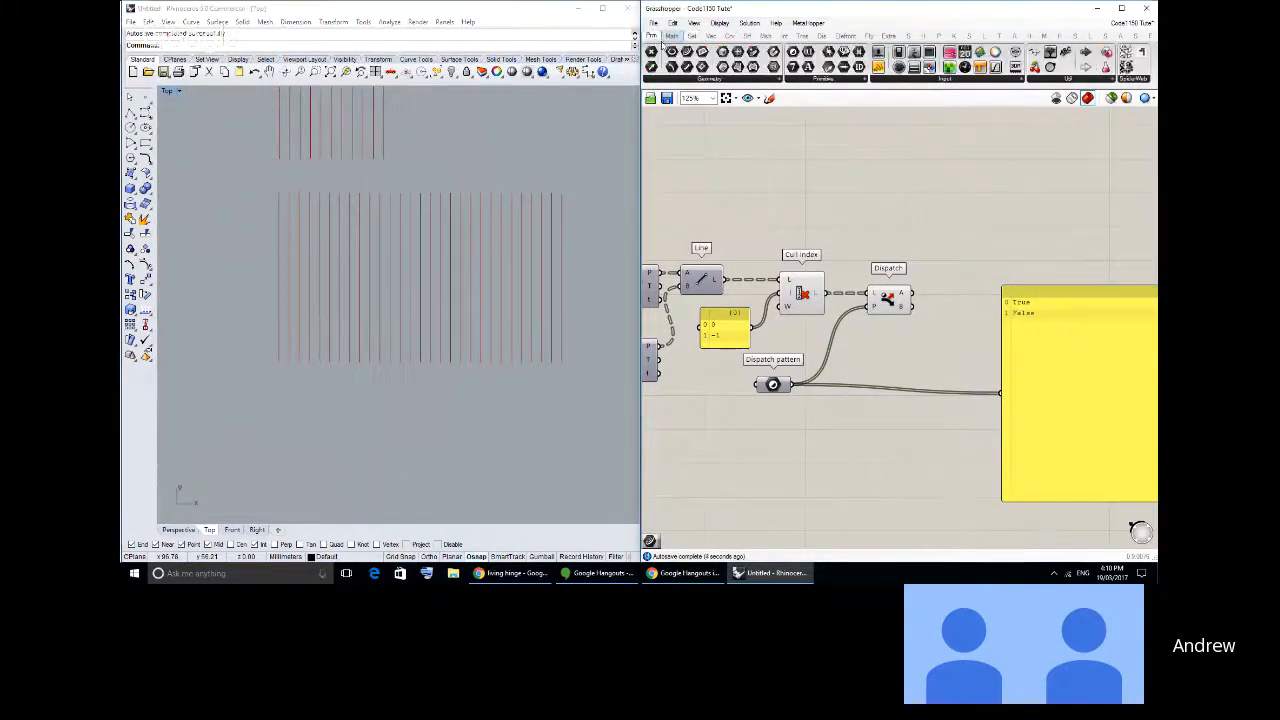
drag(686, 52, 969, 277)
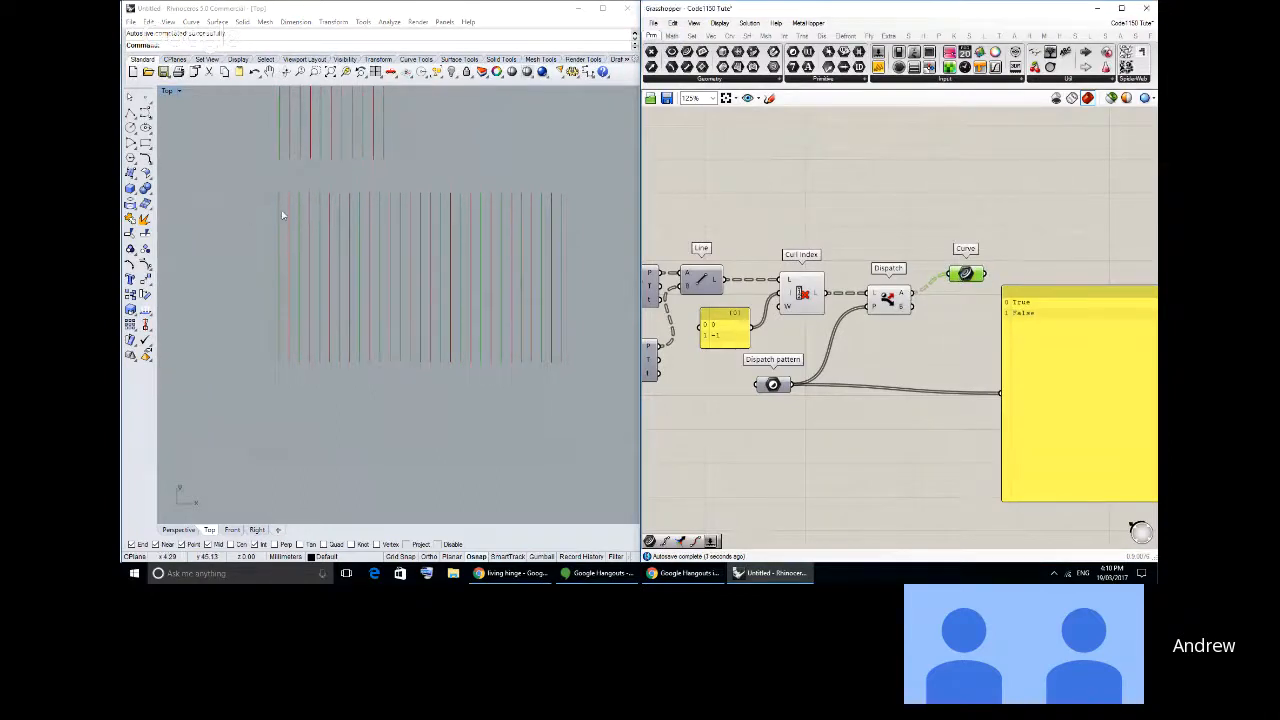
drag(970, 281, 966, 314)
key(ctrl+c)
key(ctrl+v)
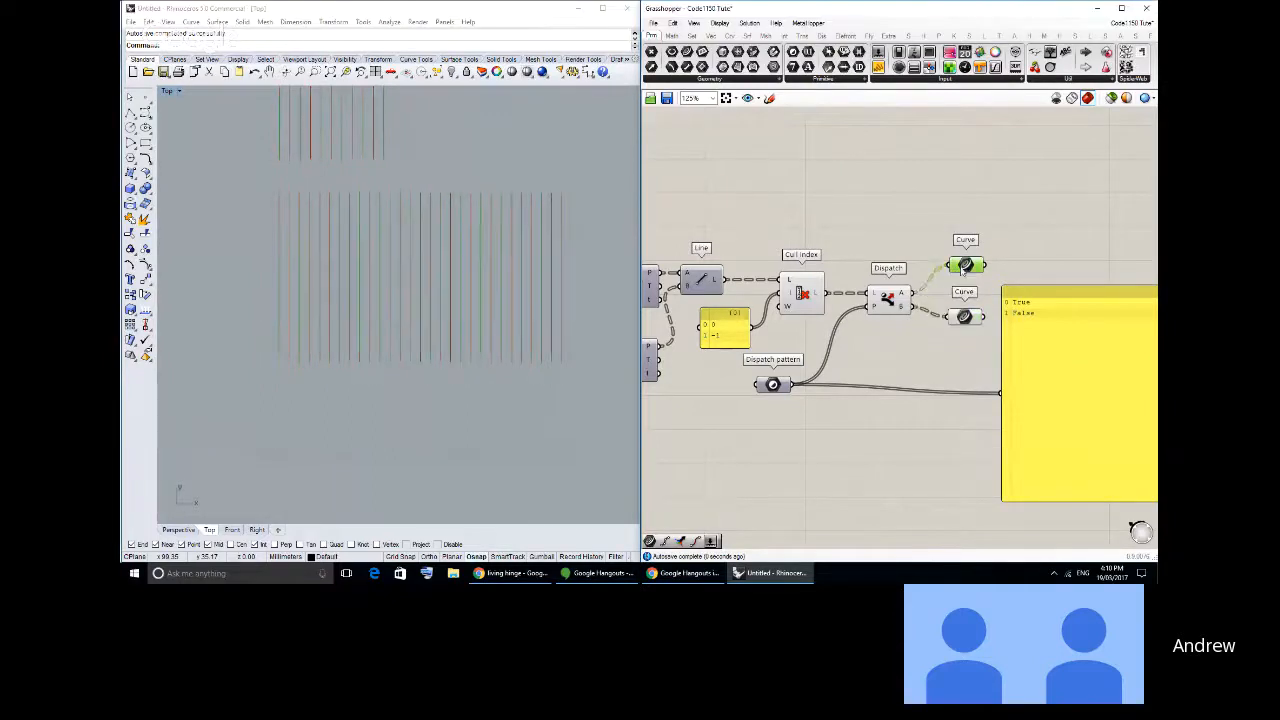
- Turn off the preview of Cull Index and Dispatch, and highlight the list A curves in the viewport
drag(910, 346, 775, 240)
key(space)
click(809, 204)
click(868, 213)
click(966, 265)
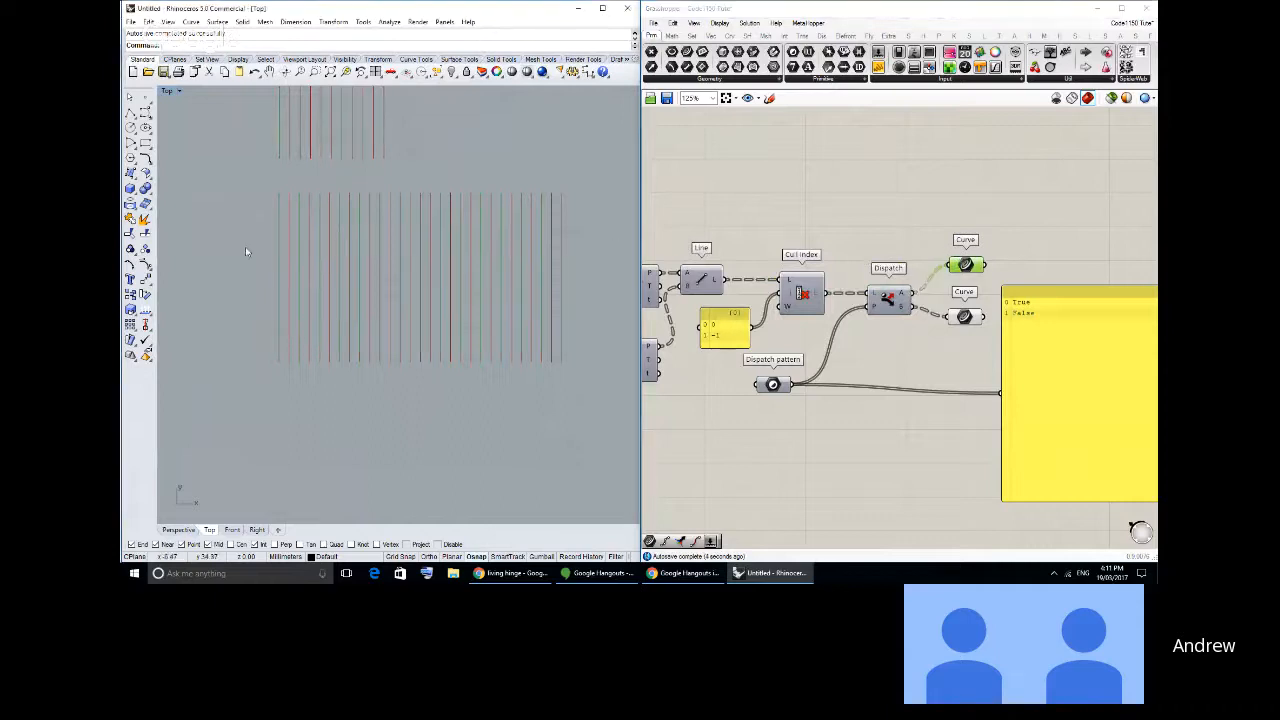
scroll(374, 210, up, 4)
scroll(403, 298, down, 2)
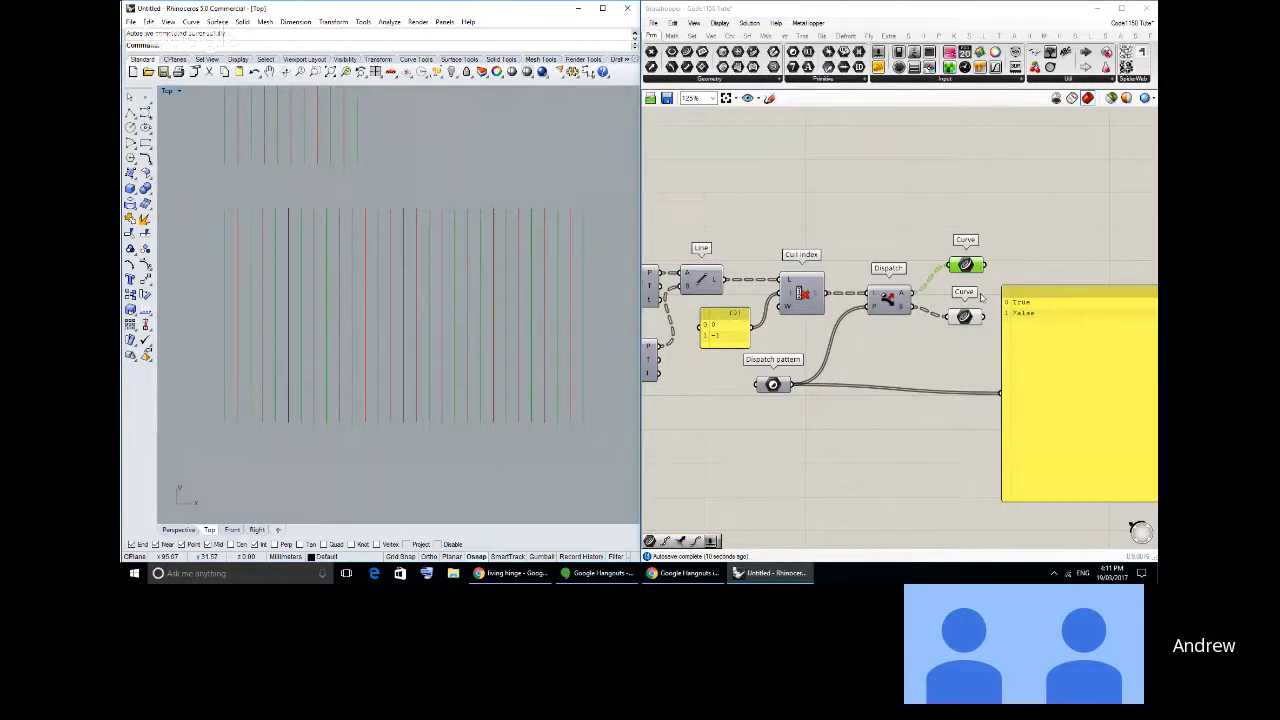
- Hide the preview of the list B Curve parameter and space the two Curve parameters and the pattern panel farther apart
right_drag(1041, 357, 940, 363)
drag(940, 363, 973, 377)
drag(862, 270, 876, 231)
click(863, 323)
middle_click(864, 324)
click(884, 309)
drag(865, 324, 871, 358)
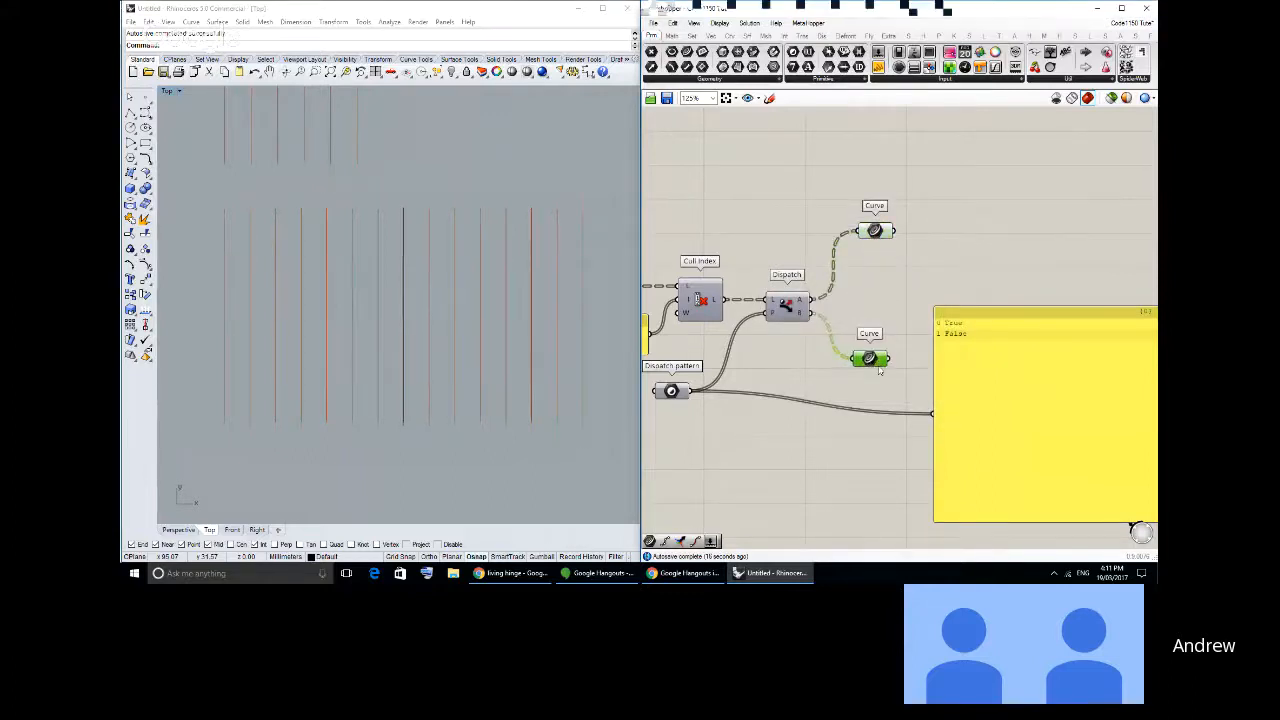
drag(945, 400, 1025, 391)
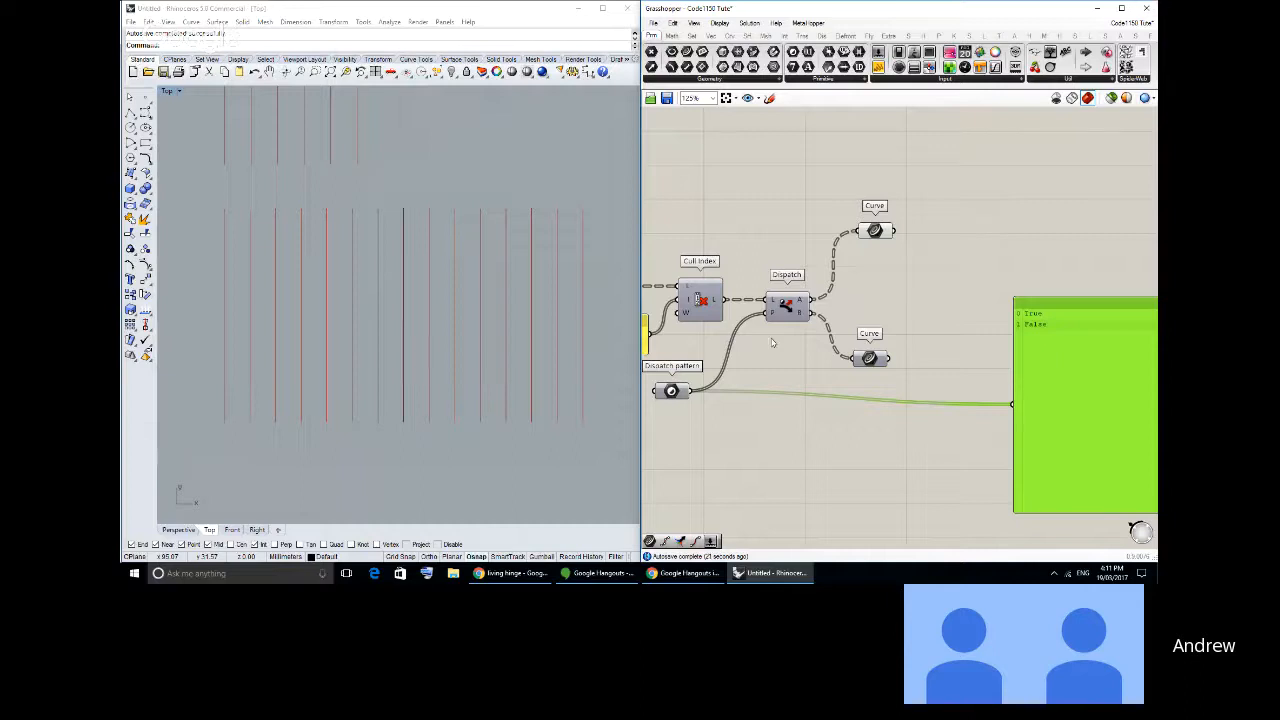
- Highlight the list A curves and examine their alternating layout in the Top viewport
right_drag(883, 279, 834, 270)
drag(825, 222, 818, 229)
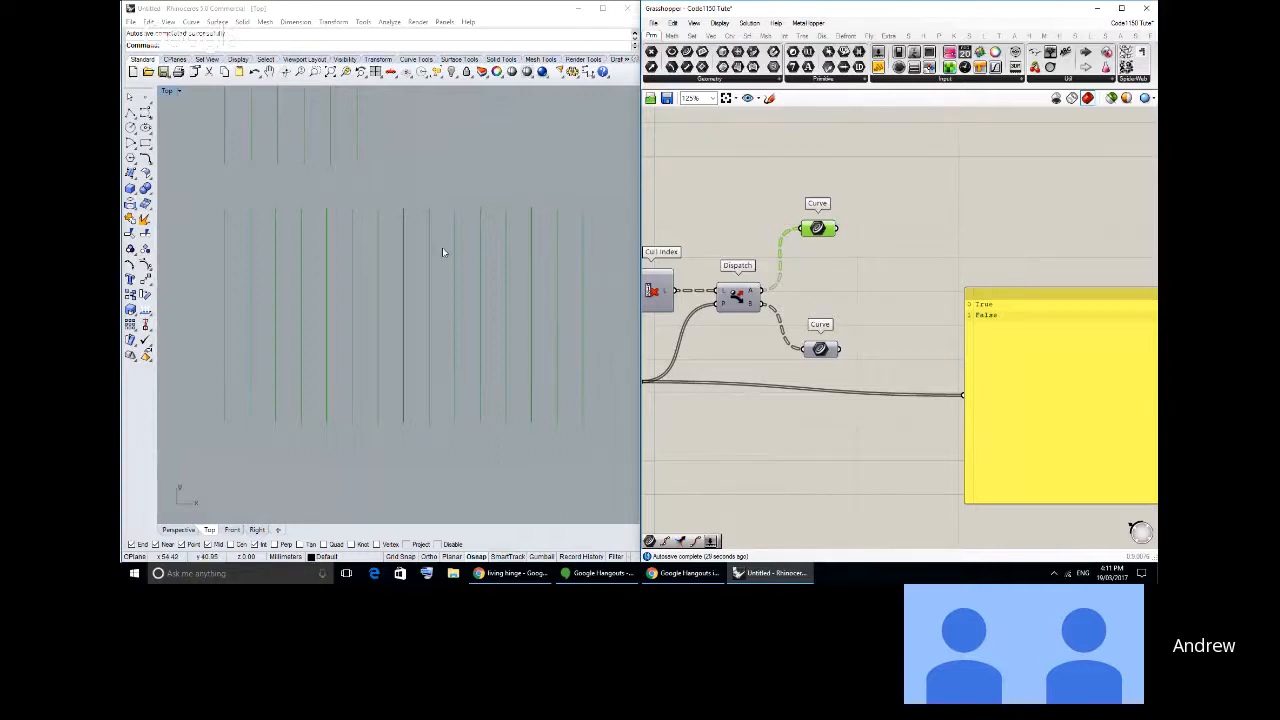
scroll(393, 249, down, 2)
right_drag(394, 249, 457, 297)
scroll(420, 276, down, 2)
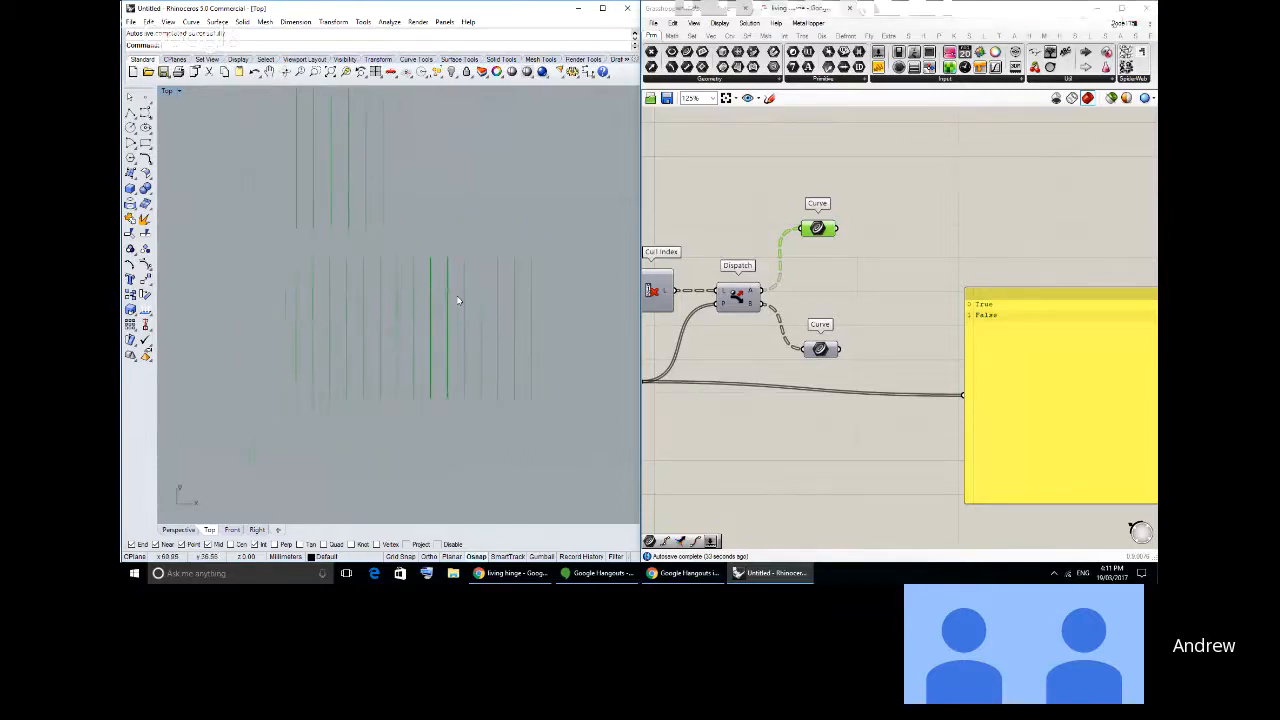
scroll(466, 300, up, 2)
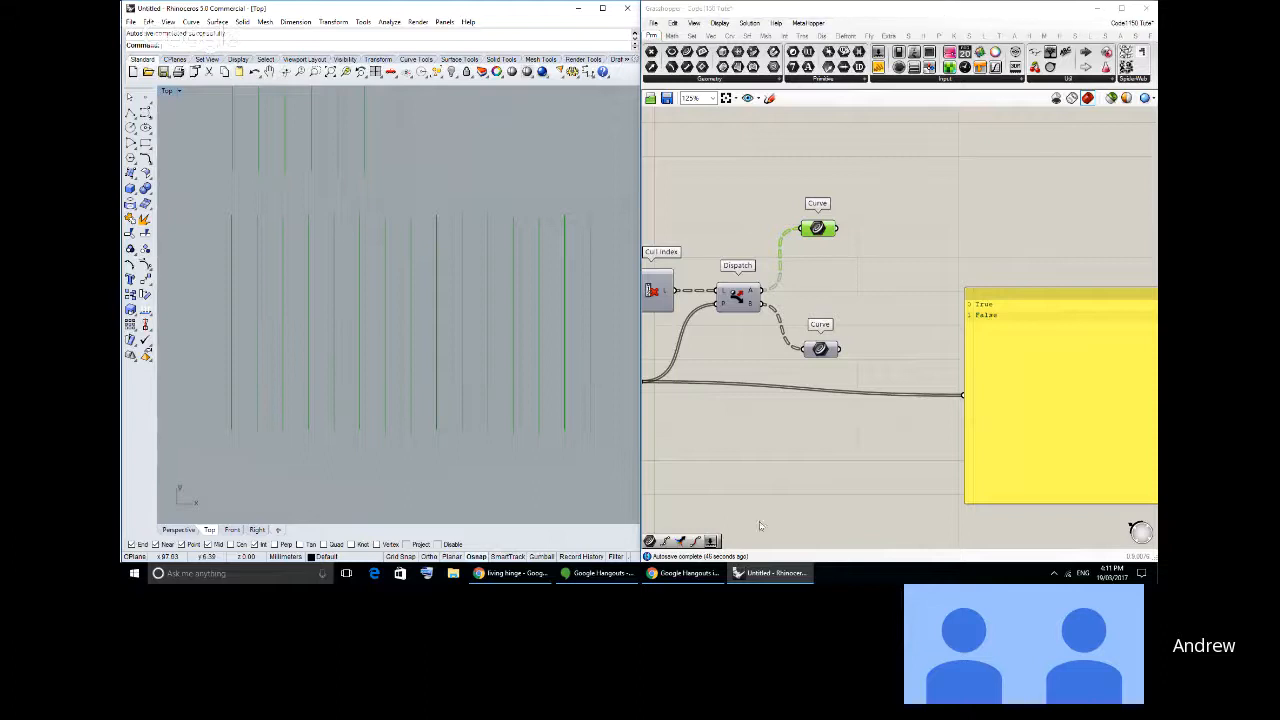
right_drag(453, 338, 444, 335)
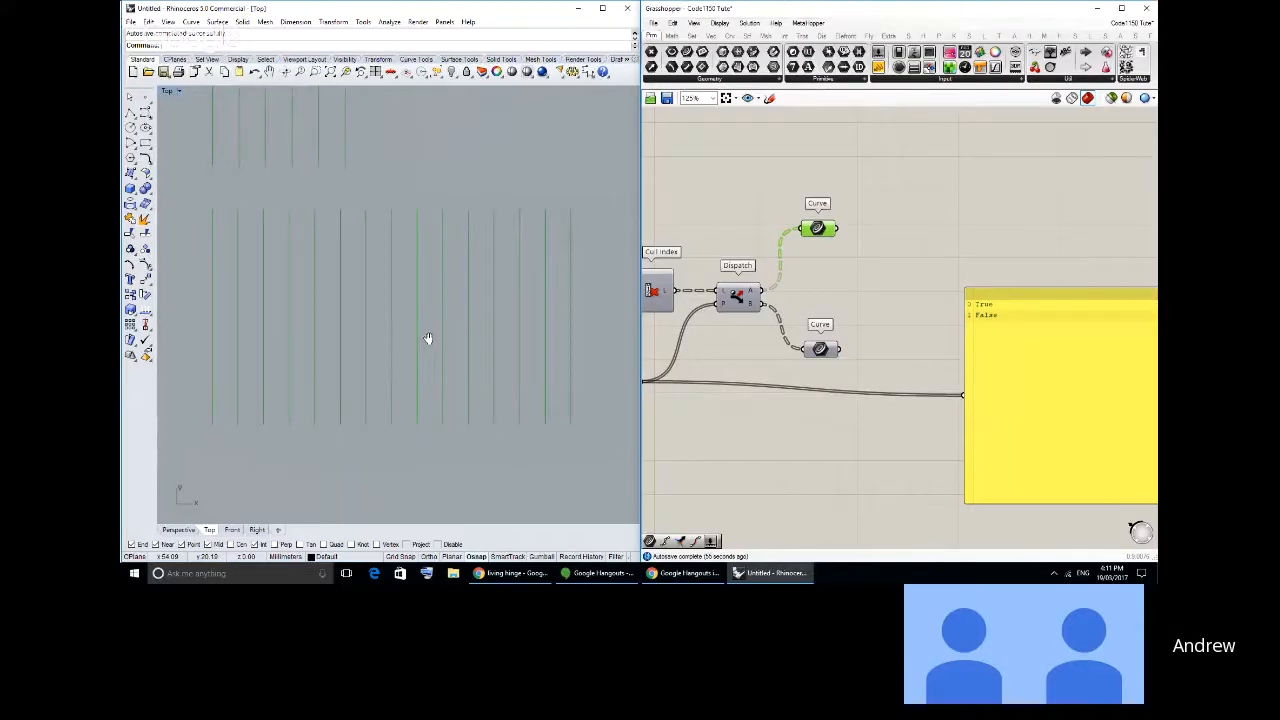
right_drag(427, 338, 431, 347)
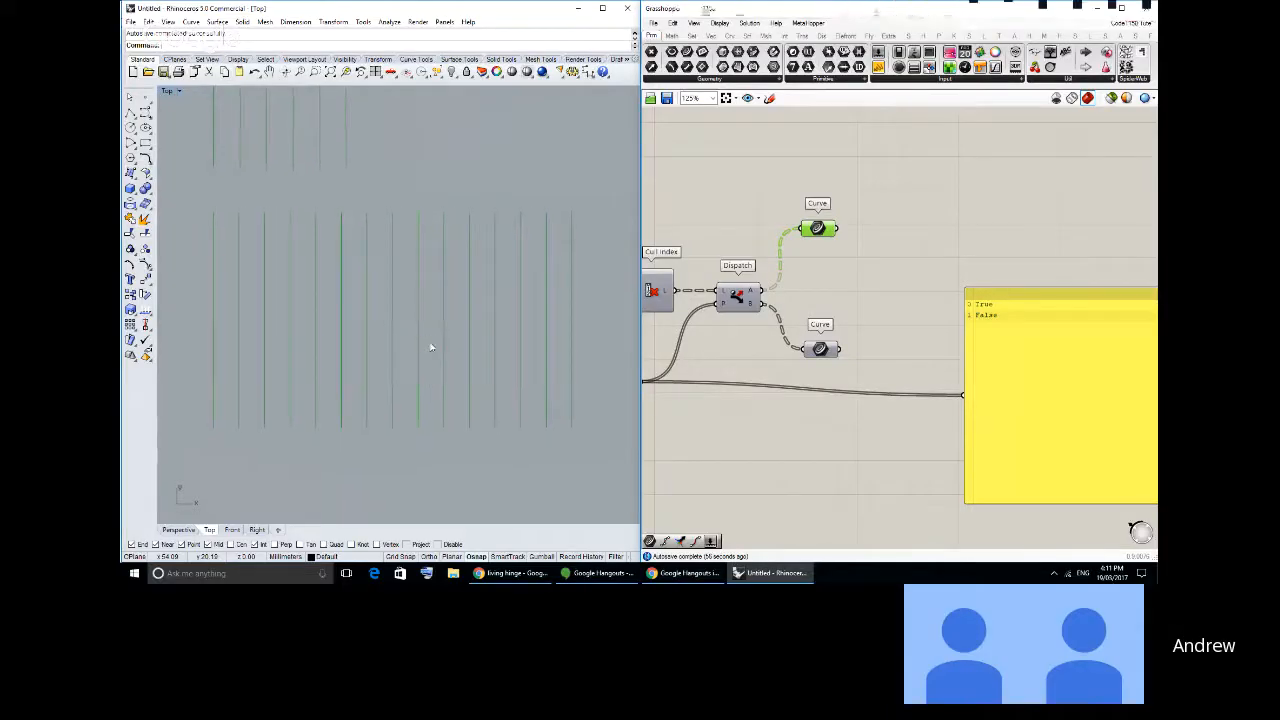
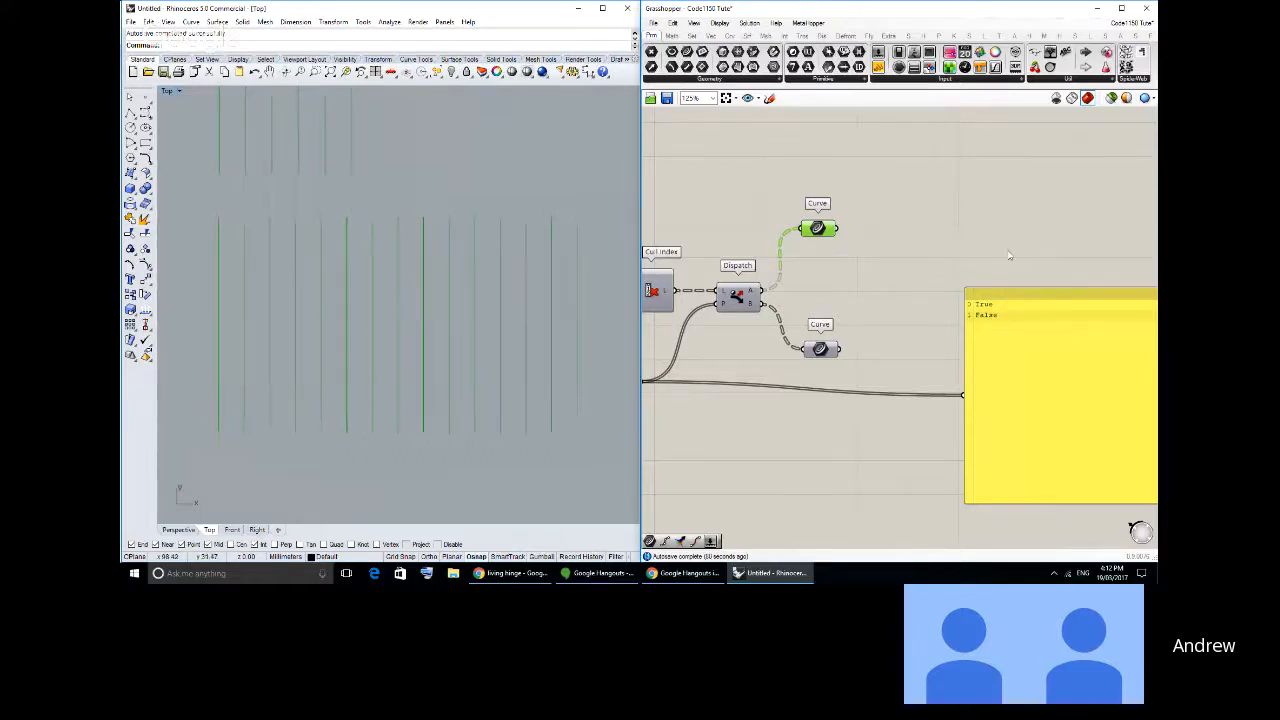
- Copy the 10-step slider, Range and Shatter components and paste them near the two dispatched Curve parameters and the True/False panel
scroll(852, 262, down, 3)
scroll(860, 250, up, 5)
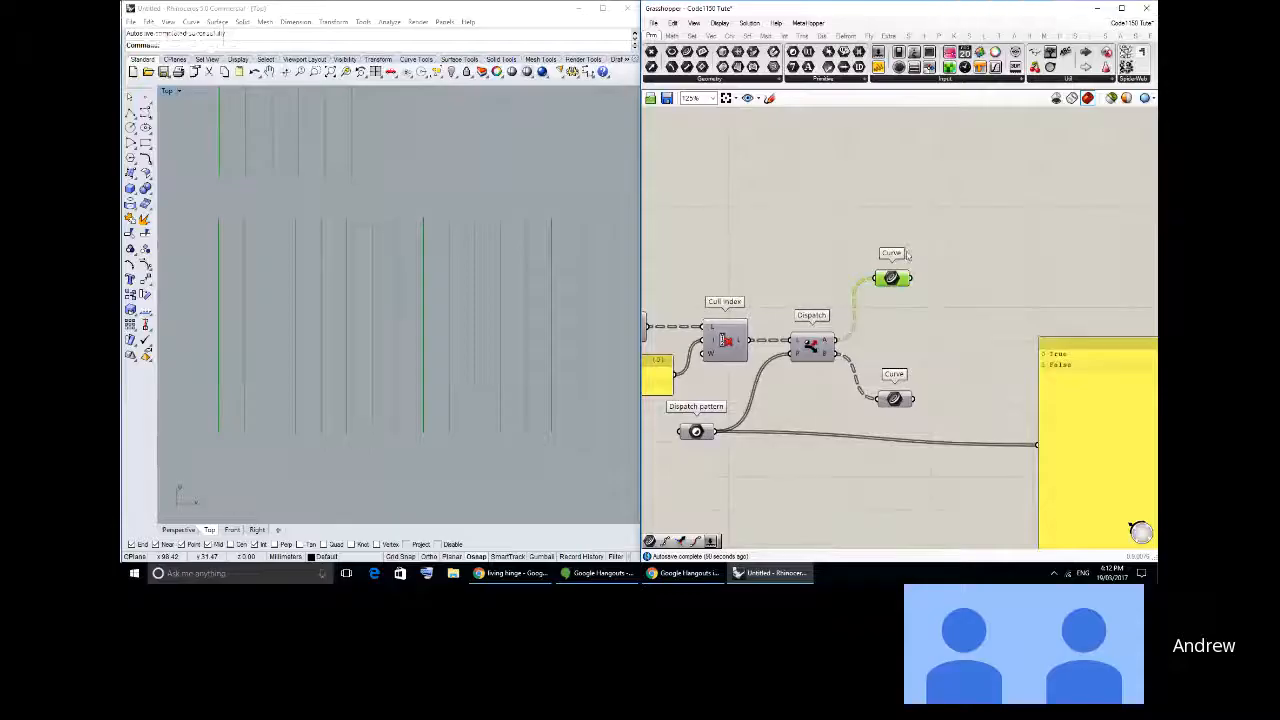
scroll(817, 198, down, 2)
right_drag(817, 198, 931, 400)
scroll(915, 315, up, 3)
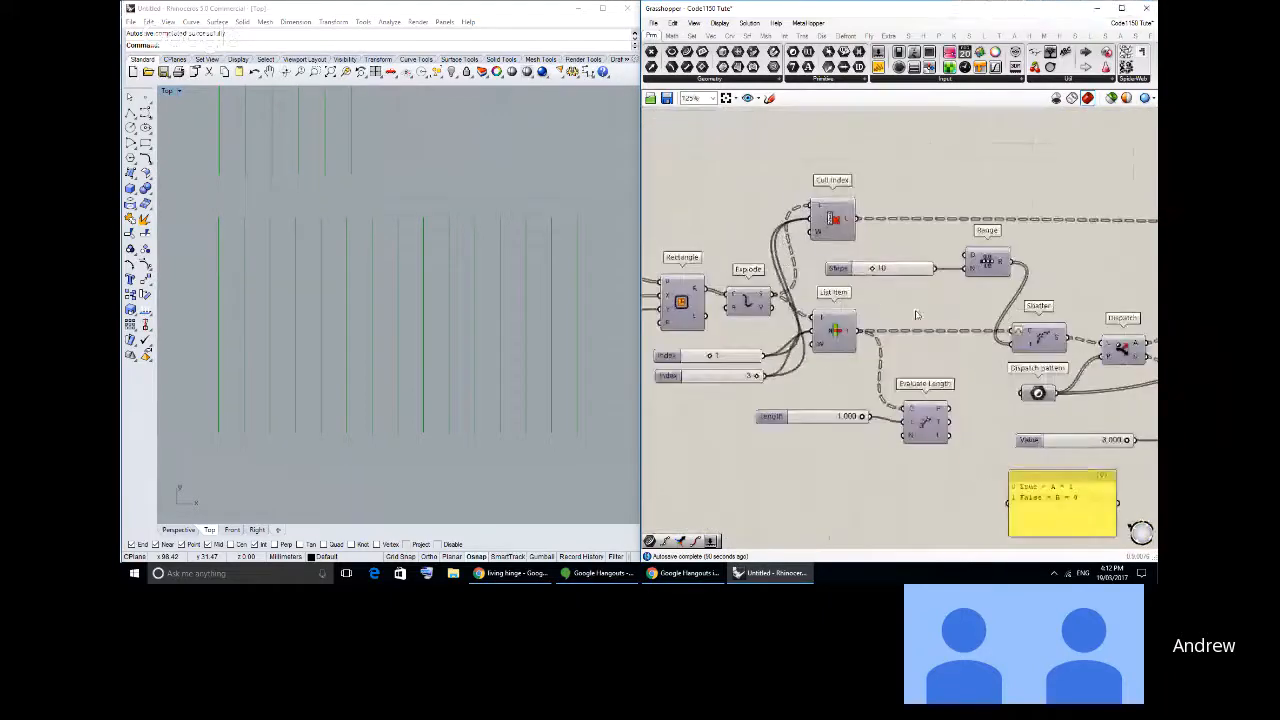
right_drag(915, 315, 851, 281)
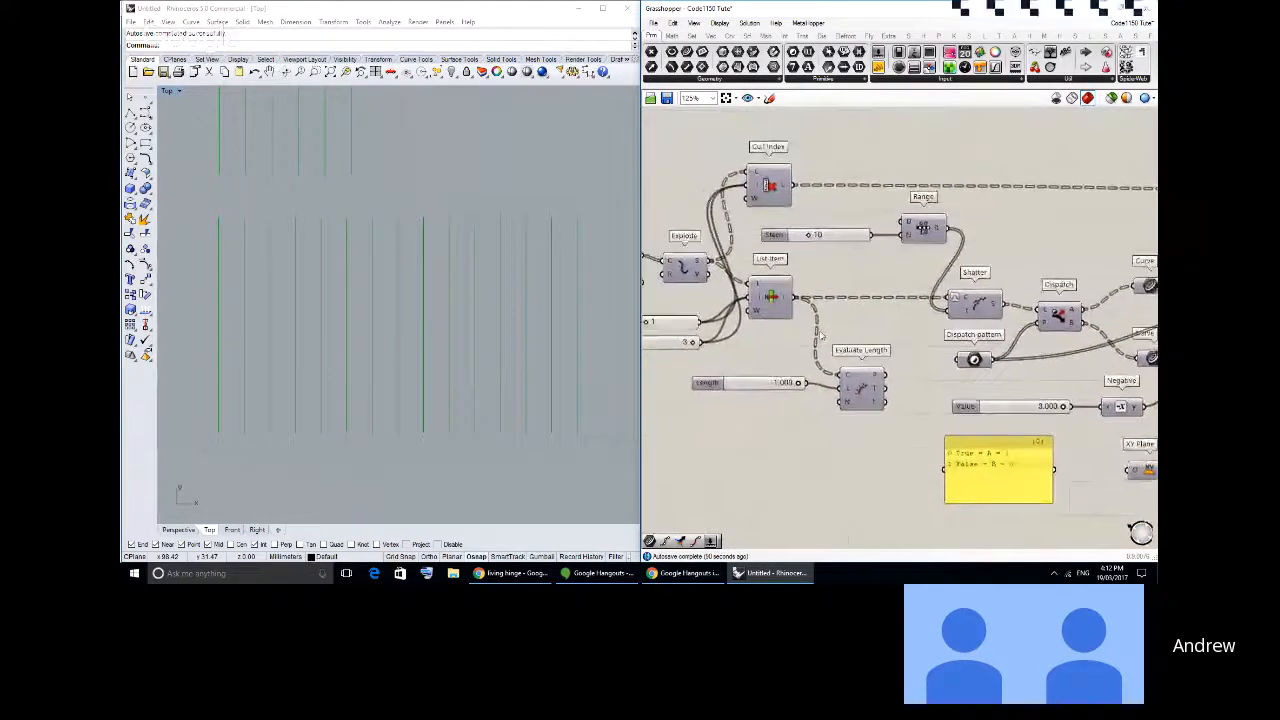
scroll(820, 336, down, 1)
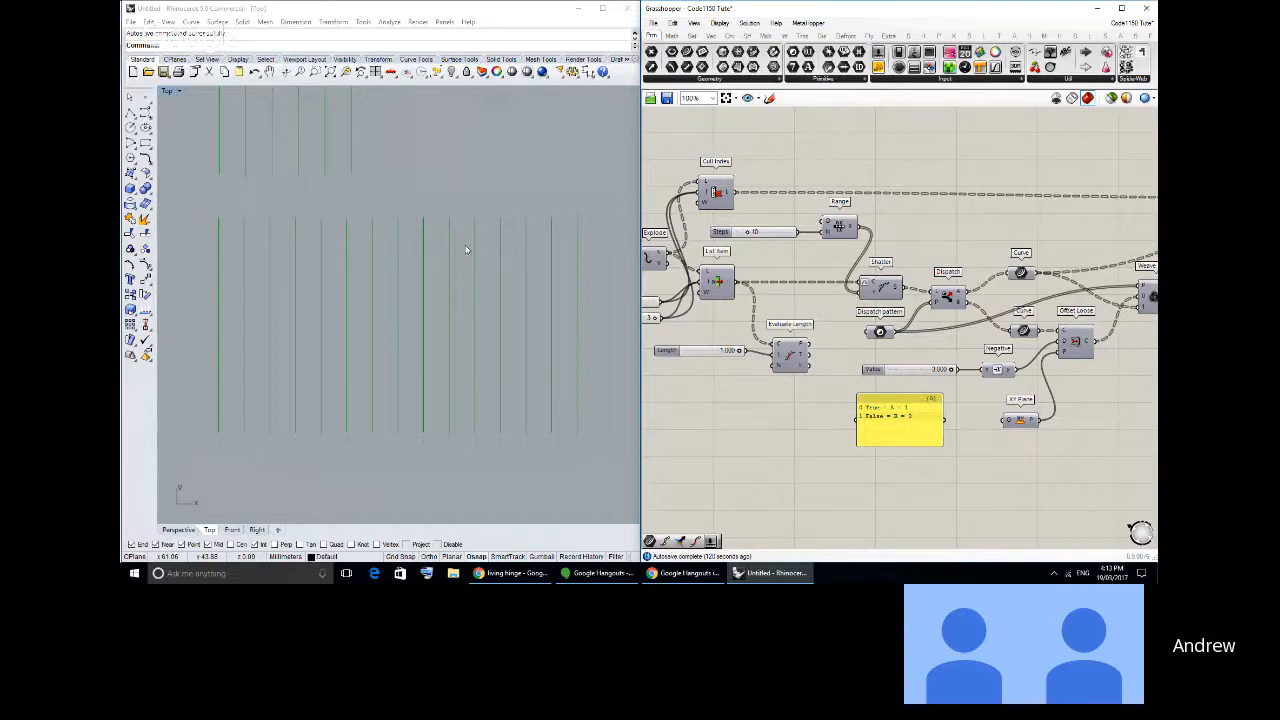
click(879, 288)
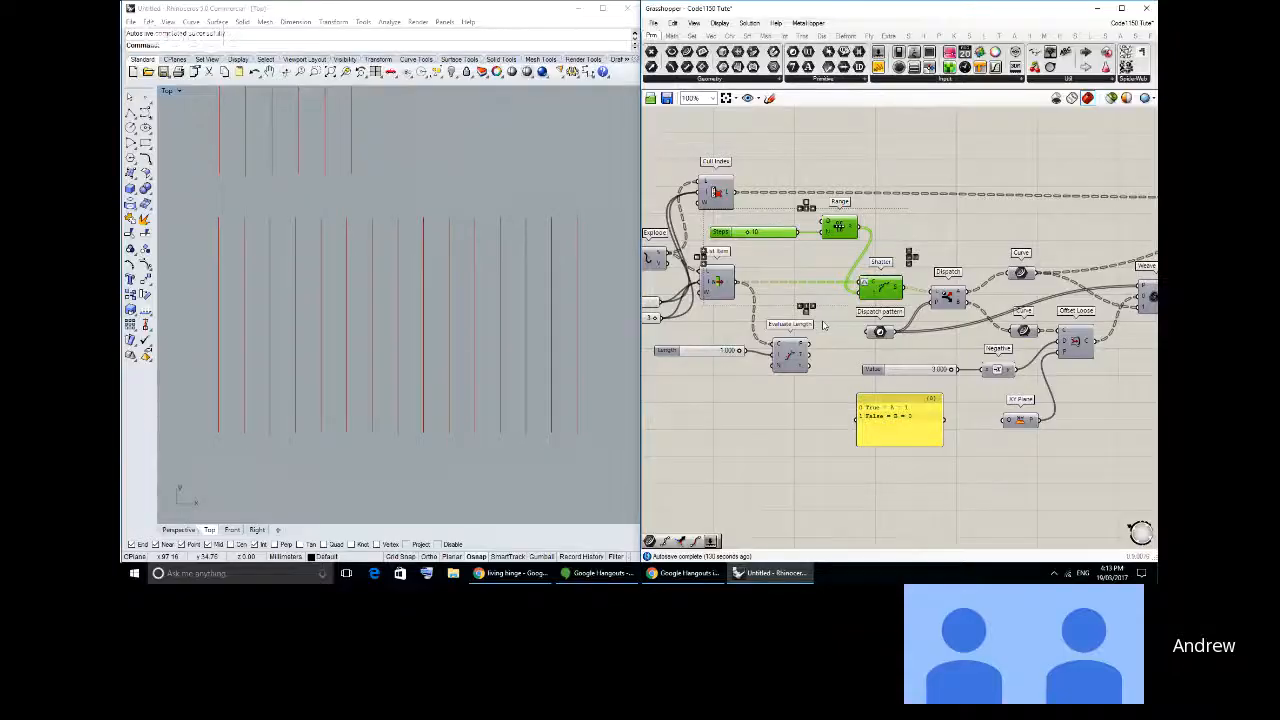
right_drag(821, 318, 829, 292)
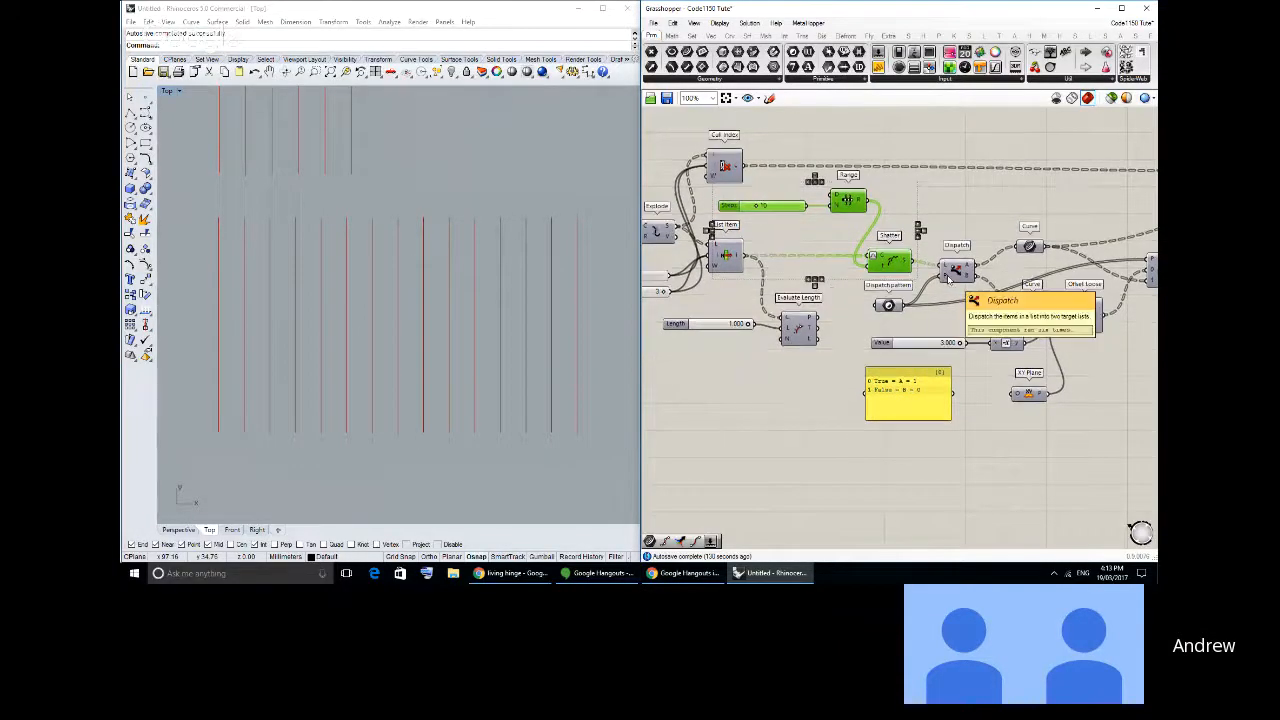
right_drag(926, 387, 899, 203)
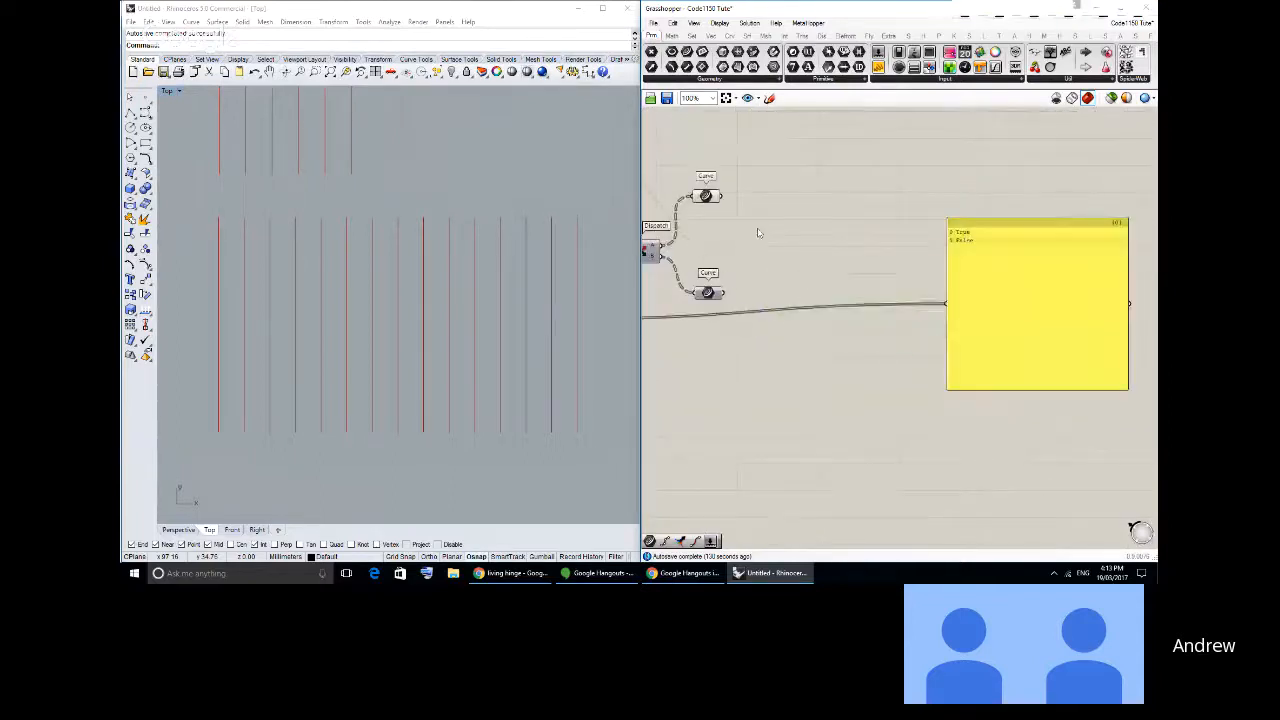
key(ctrl+v)
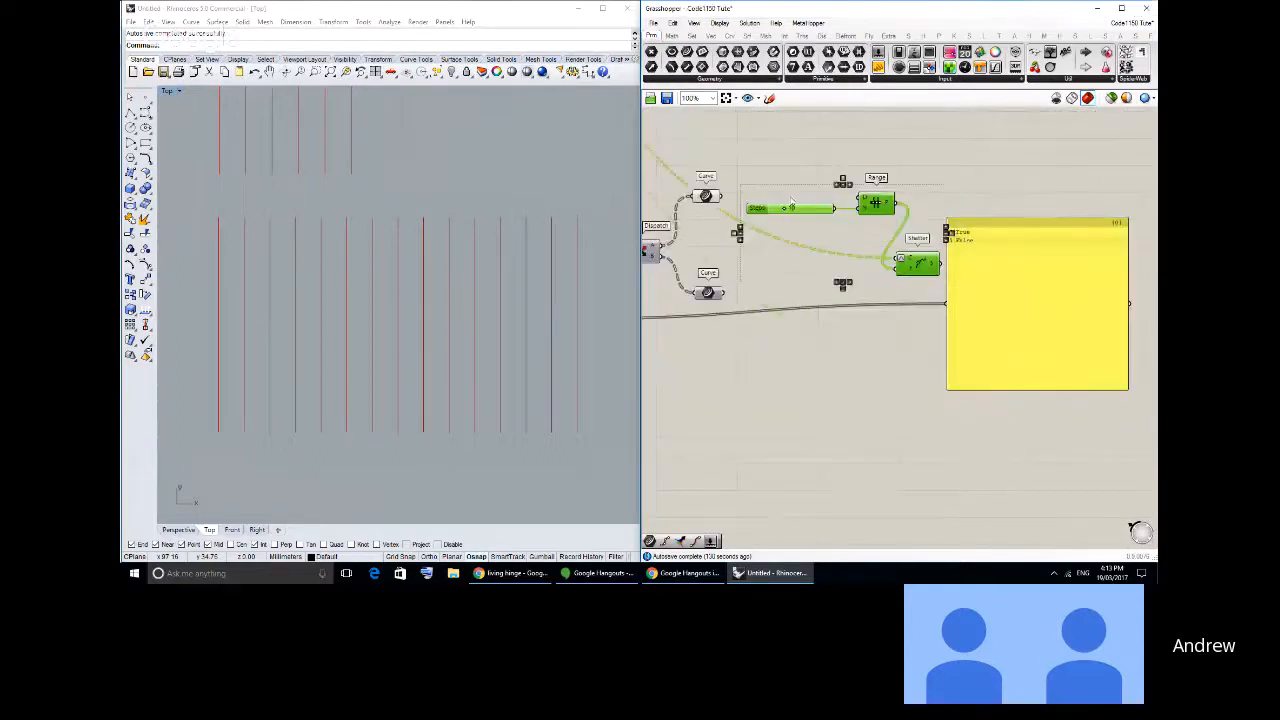
- Arrange the pasted components with the Steps slider and Range above the Curve parameters and Shatter beside them
drag(791, 202, 725, 158)
click(766, 222)
scroll(802, 199, up, 1)
right_drag(802, 199, 862, 268)
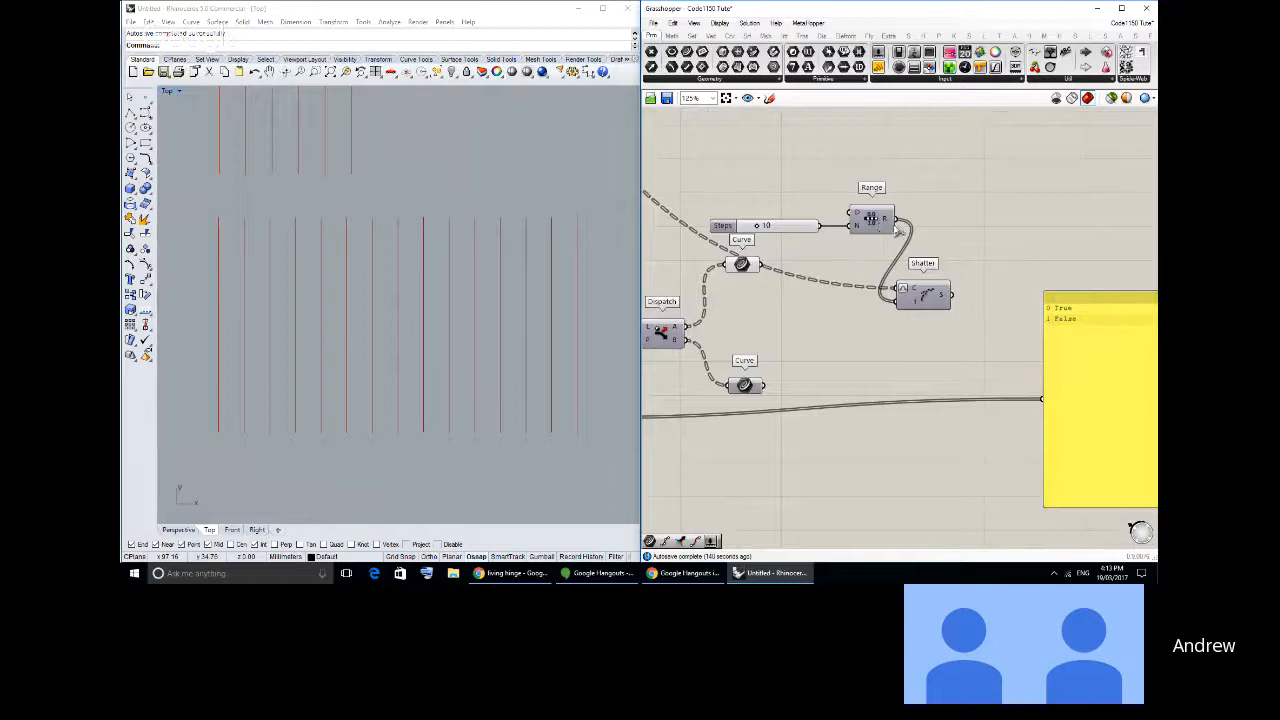
drag(920, 240, 720, 189)
drag(724, 225, 679, 214)
click(822, 321)
- Wire the Curve parameter from Dispatch output A into the copied Shatter's curve input and place it just before Shatter
click(745, 265)
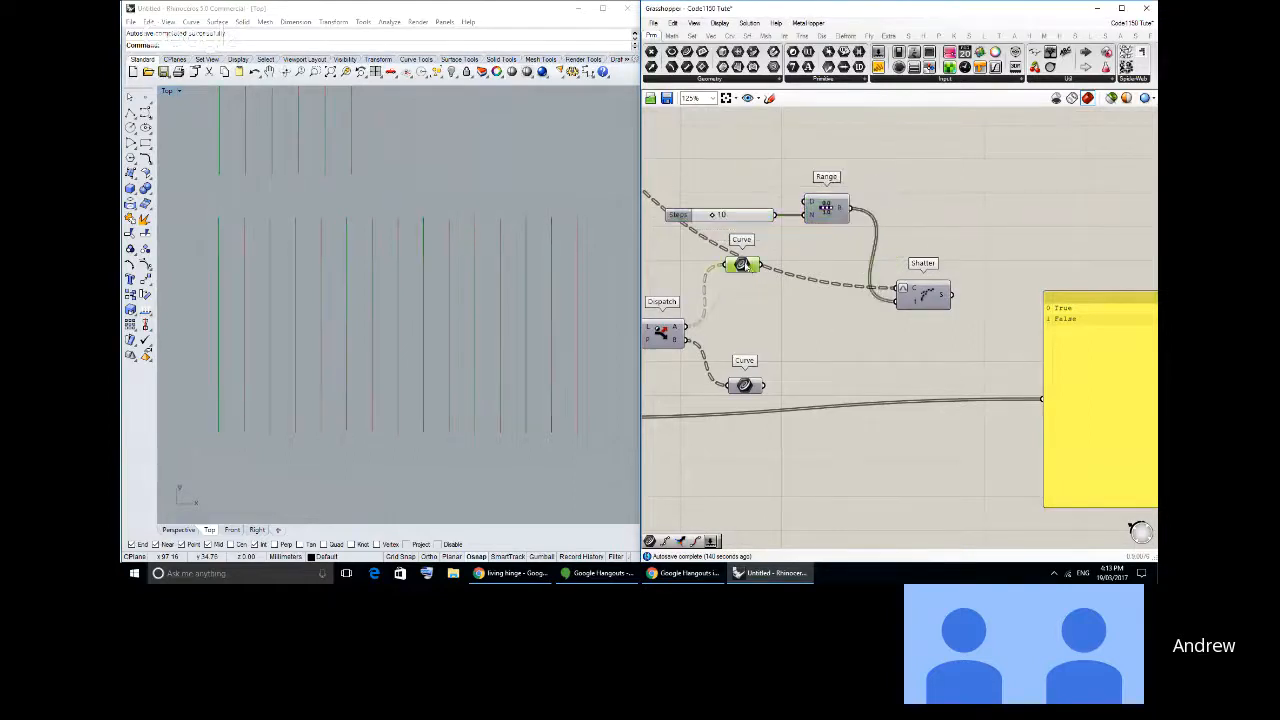
drag(745, 265, 896, 288)
drag(792, 285, 842, 291)
click(881, 264)
right_drag(889, 303, 856, 274)
drag(1073, 362, 1091, 378)
click(834, 288)
right_drag(834, 293, 868, 291)
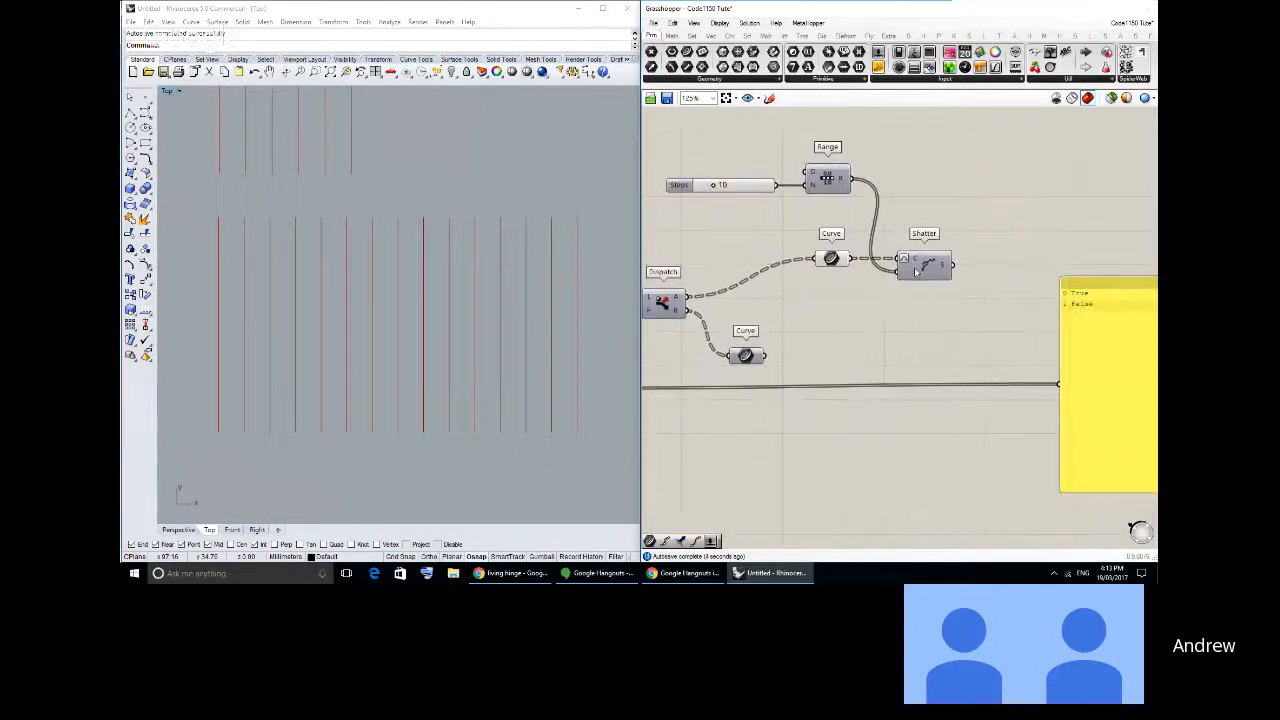
- Add an End Points component and feed it with the copied Shatter's segments
click(729, 36)
click(667, 53)
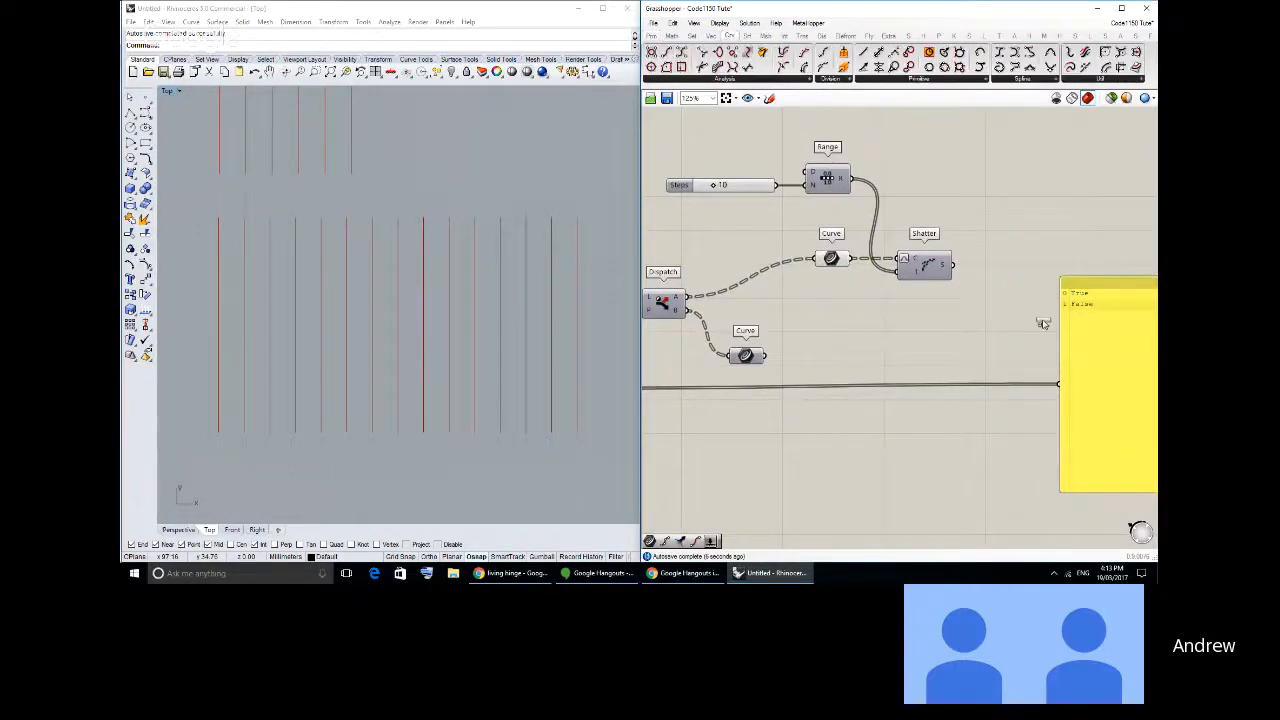
click(991, 266)
drag(953, 266, 969, 266)
click(990, 268)
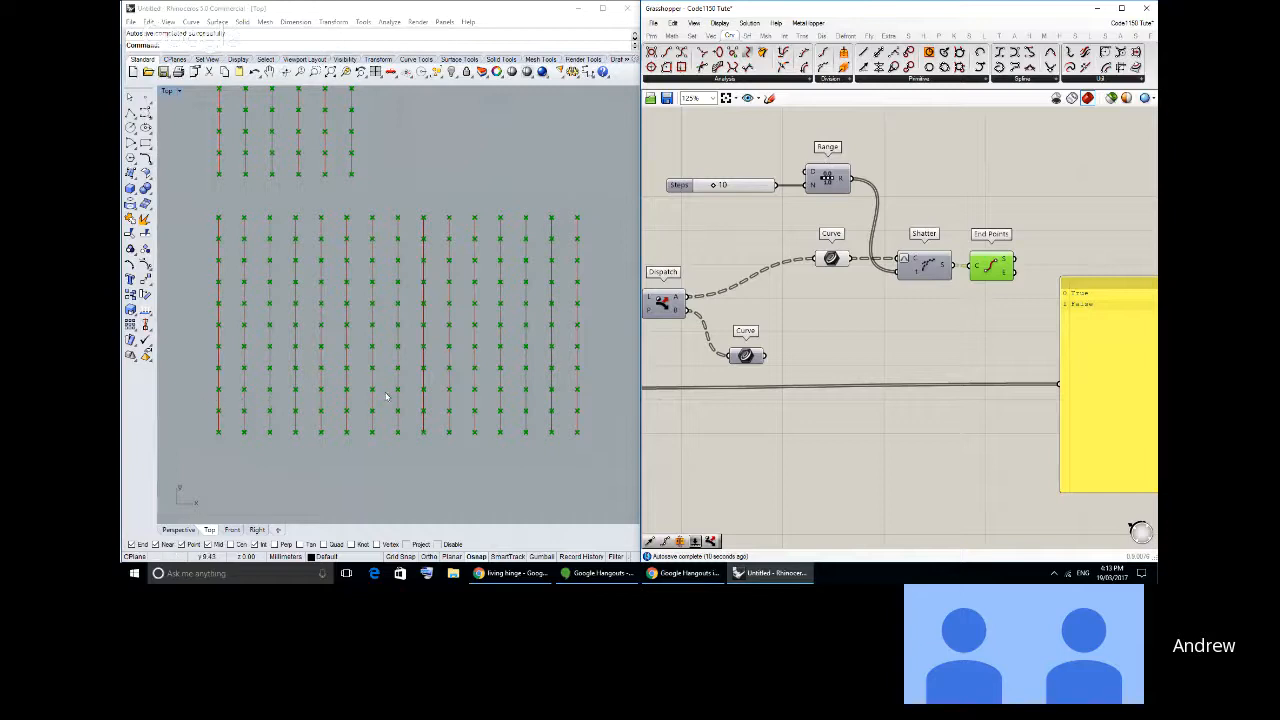
- Draw three horizontal polylines about 88 mm long across the lower grid of vertical lines in the Rhino Top view
click(145, 113)
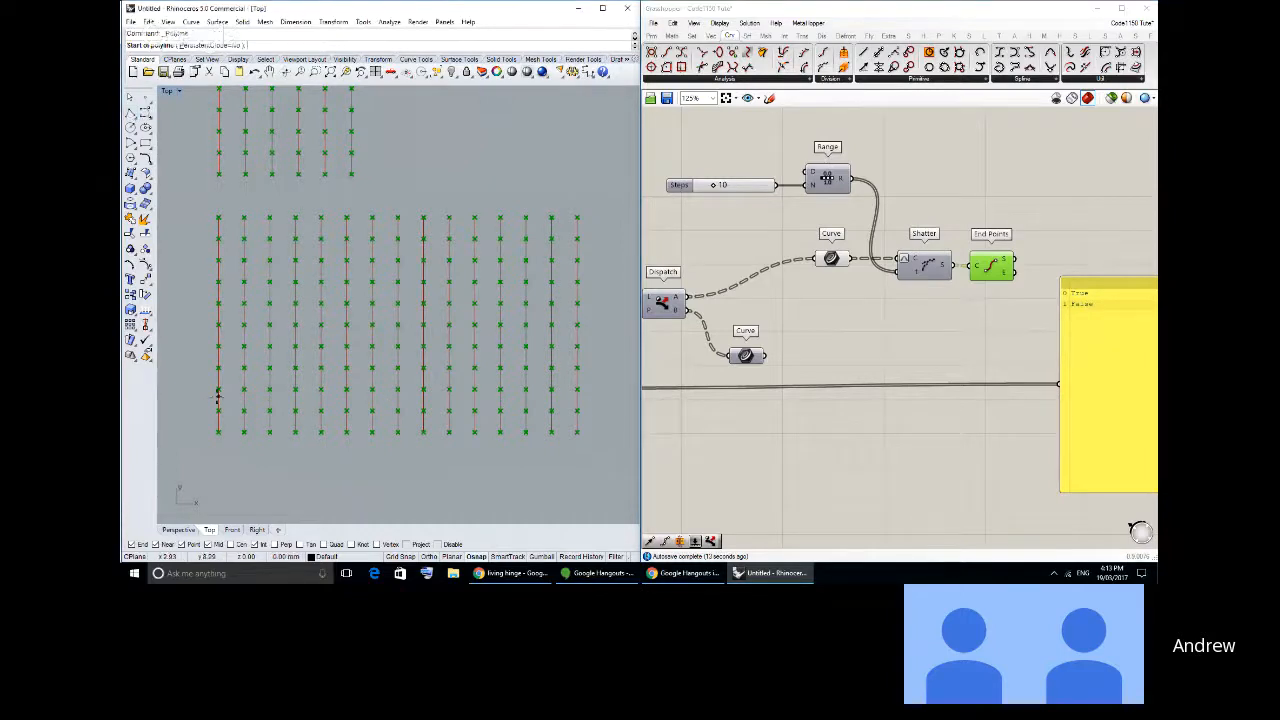
click(207, 400)
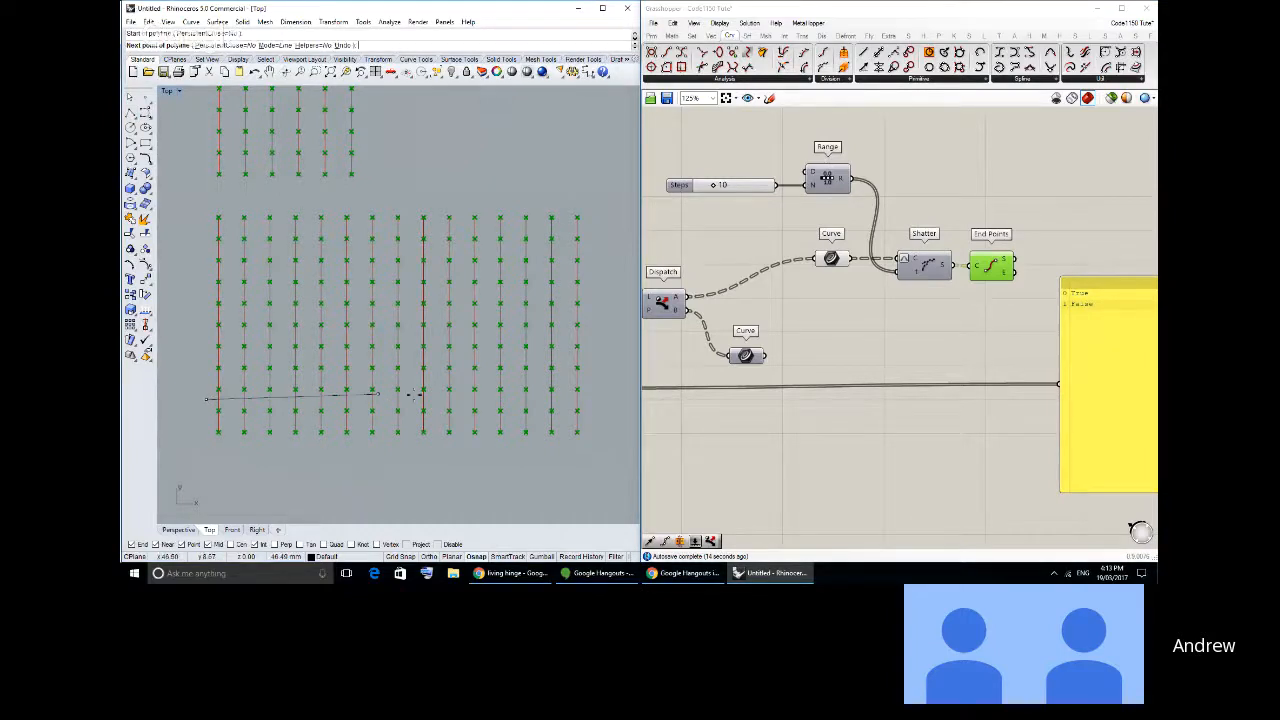
click(580, 400)
key(Return)
key(Return)
click(212, 355)
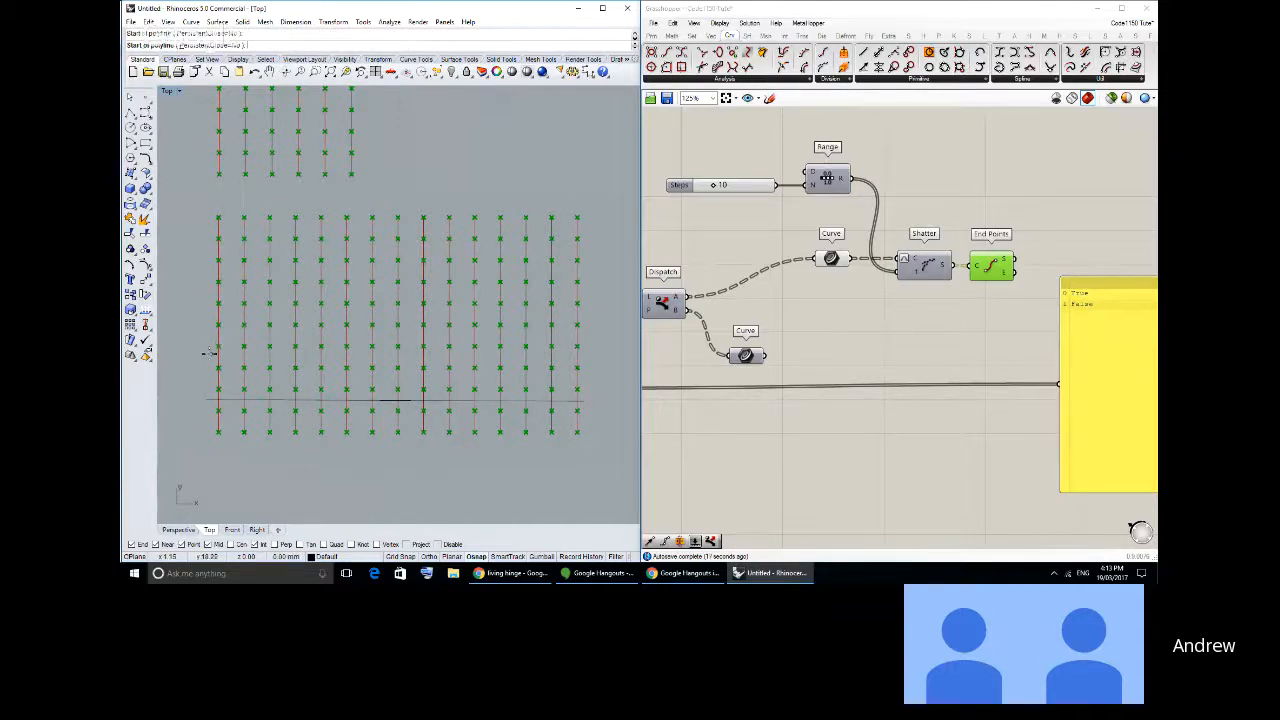
click(580, 357)
key(Return)
key(Return)
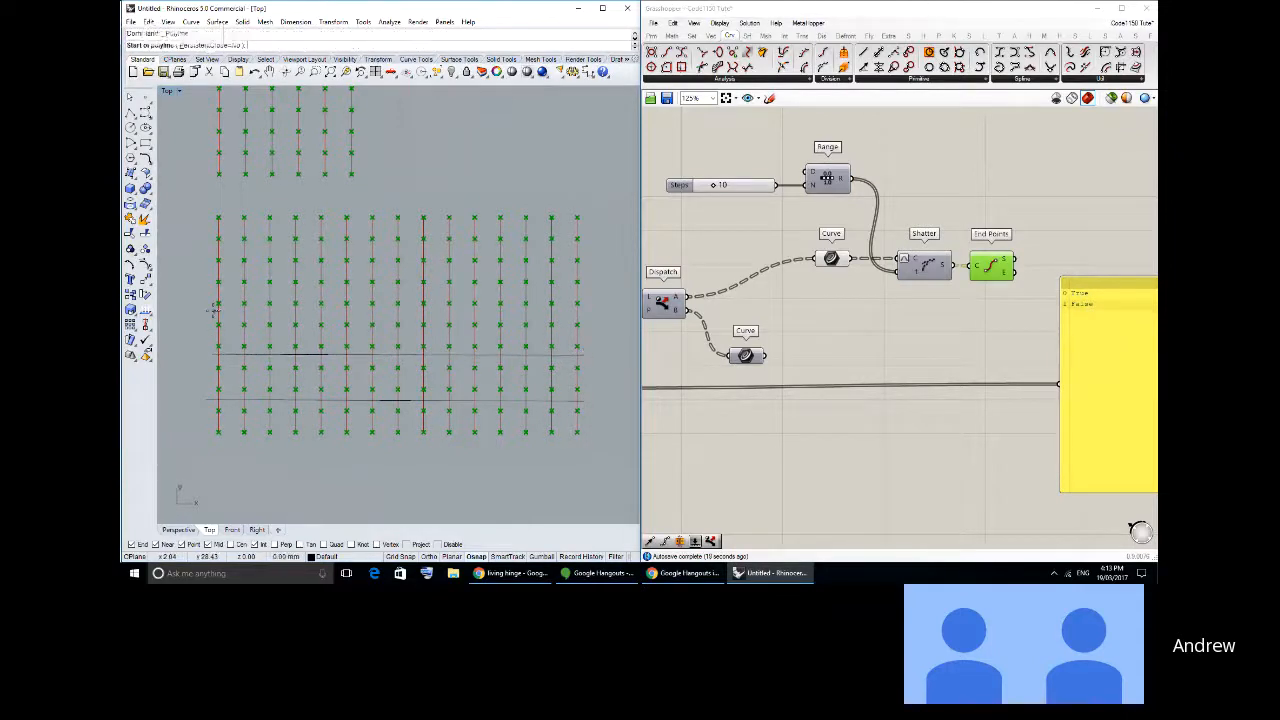
click(213, 315)
key(Return)
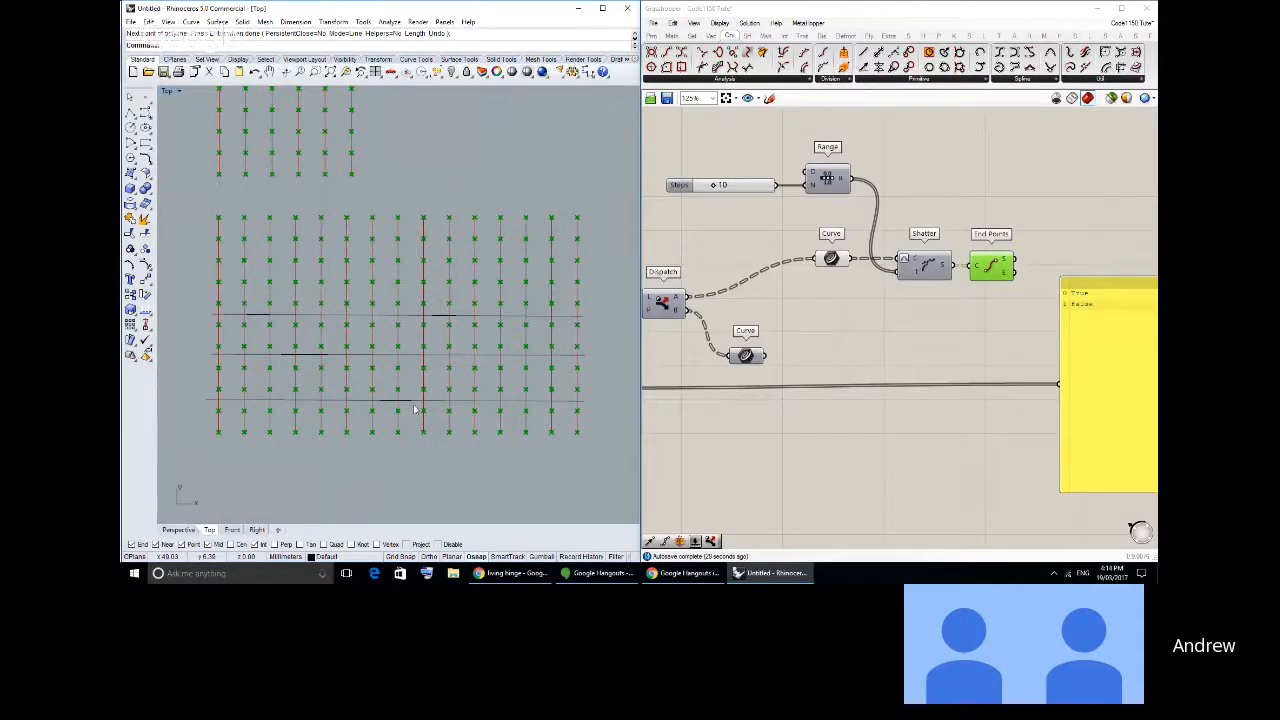
- Add a Dispatch component fed by Shatter's segments and connect its A output to a Geometry parameter
mouse_move(829, 359)
right_down()
mouse_move(859, 352)
mouse_move(837, 344)
right_up()
scroll(860, 351, down, 1)
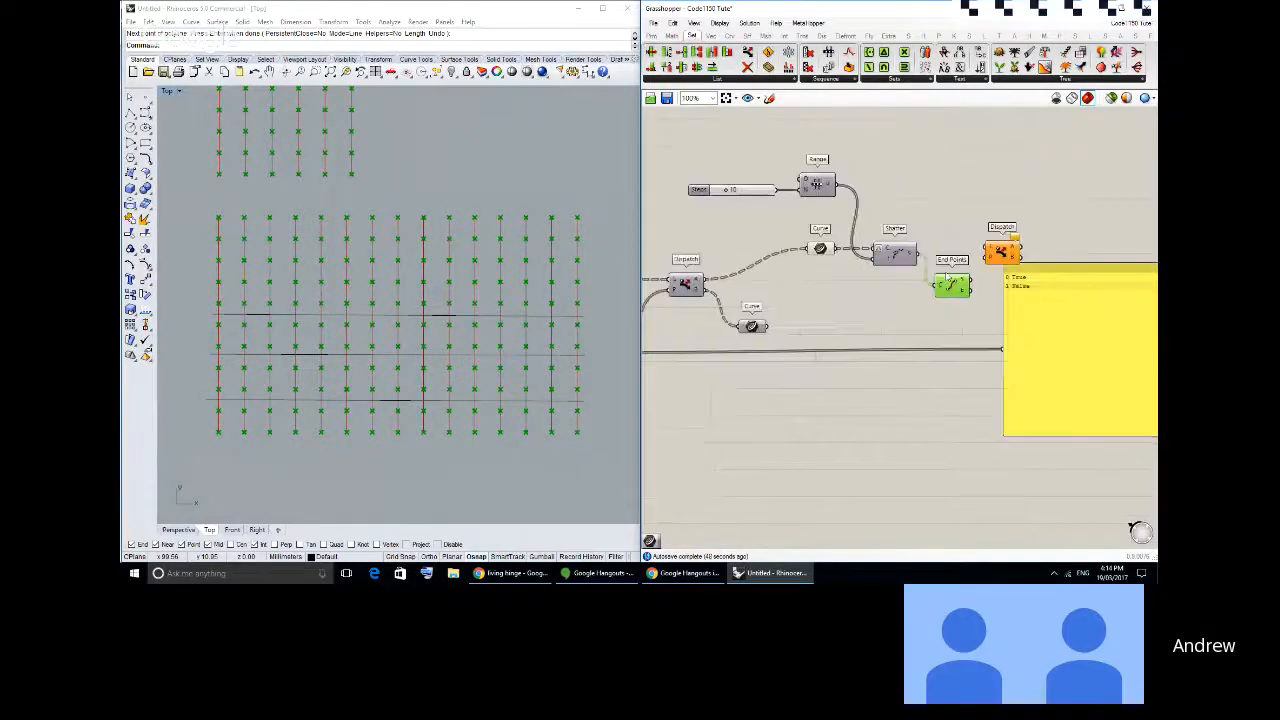
drag(918, 254, 960, 248)
click(652, 35)
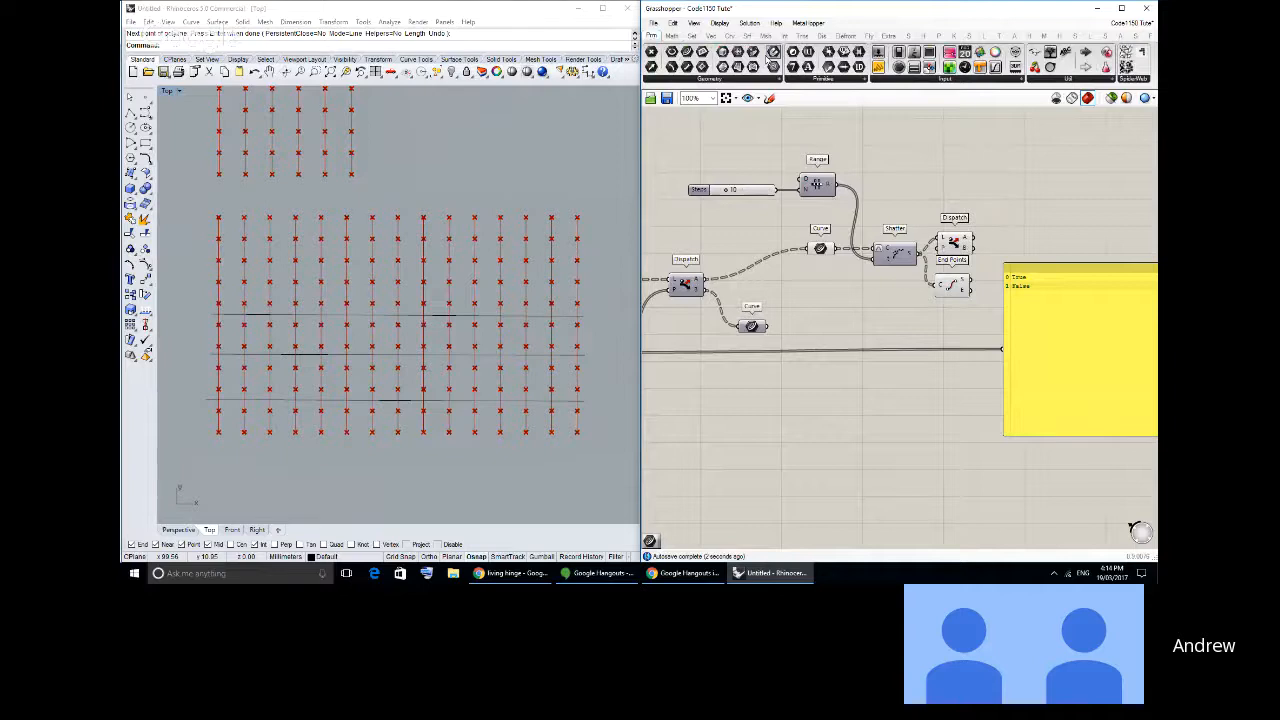
drag(773, 52, 1001, 240)
scroll(990, 248, up, 2)
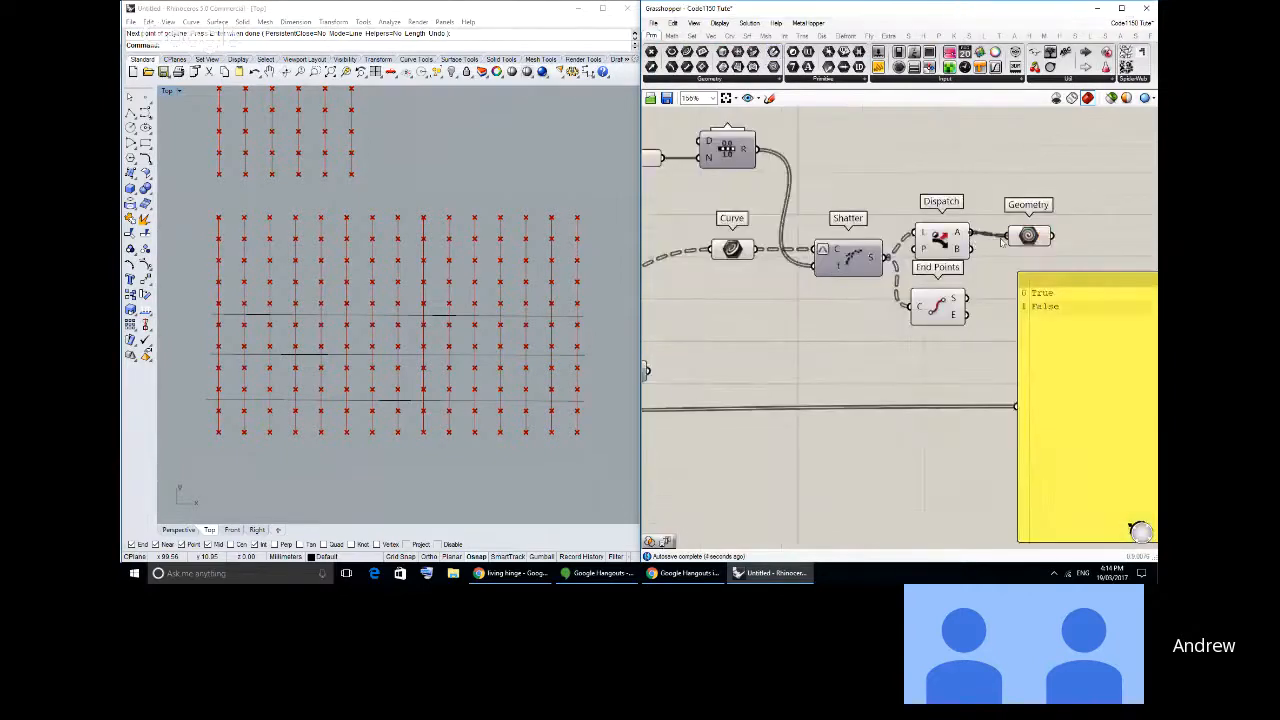
- Delete the End Points component
click(940, 245)
click(938, 307)
key(Delete)
- Turn off the preview of all components and enable it again for the Geometry parameter only
click(944, 249)
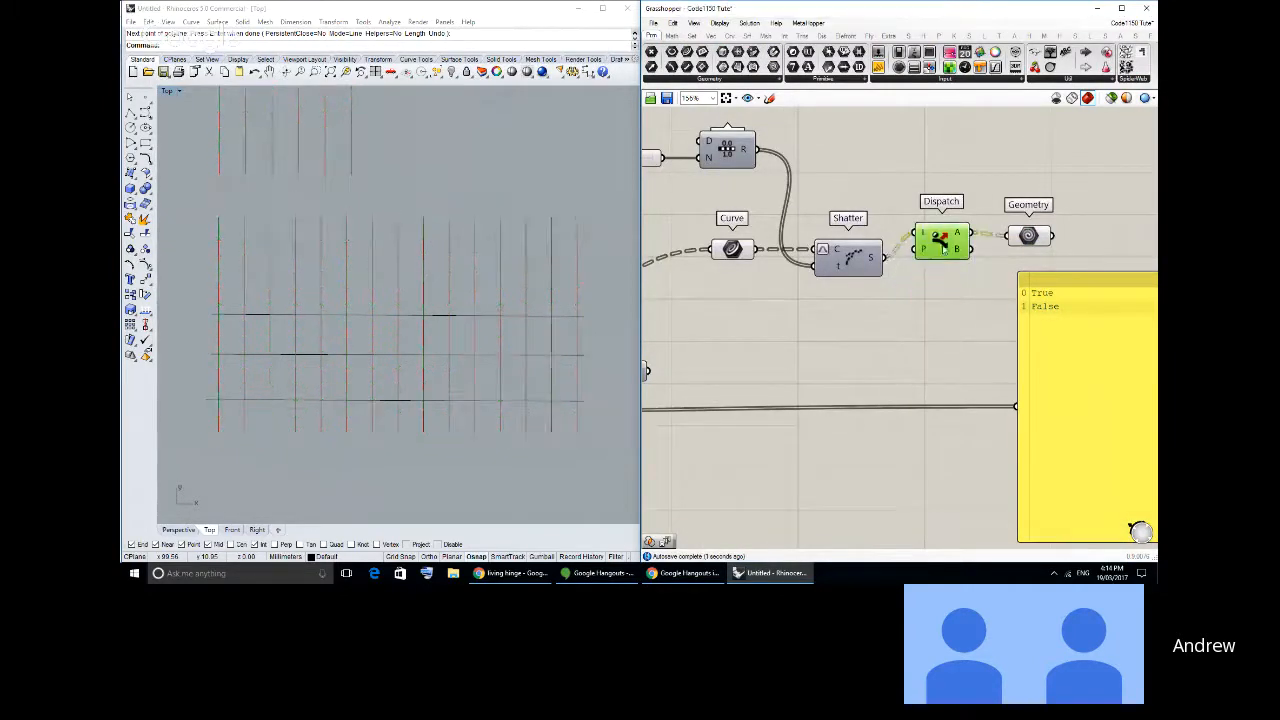
drag(989, 329, 657, 188)
key(ctrl+a)
middle_click(842, 210)
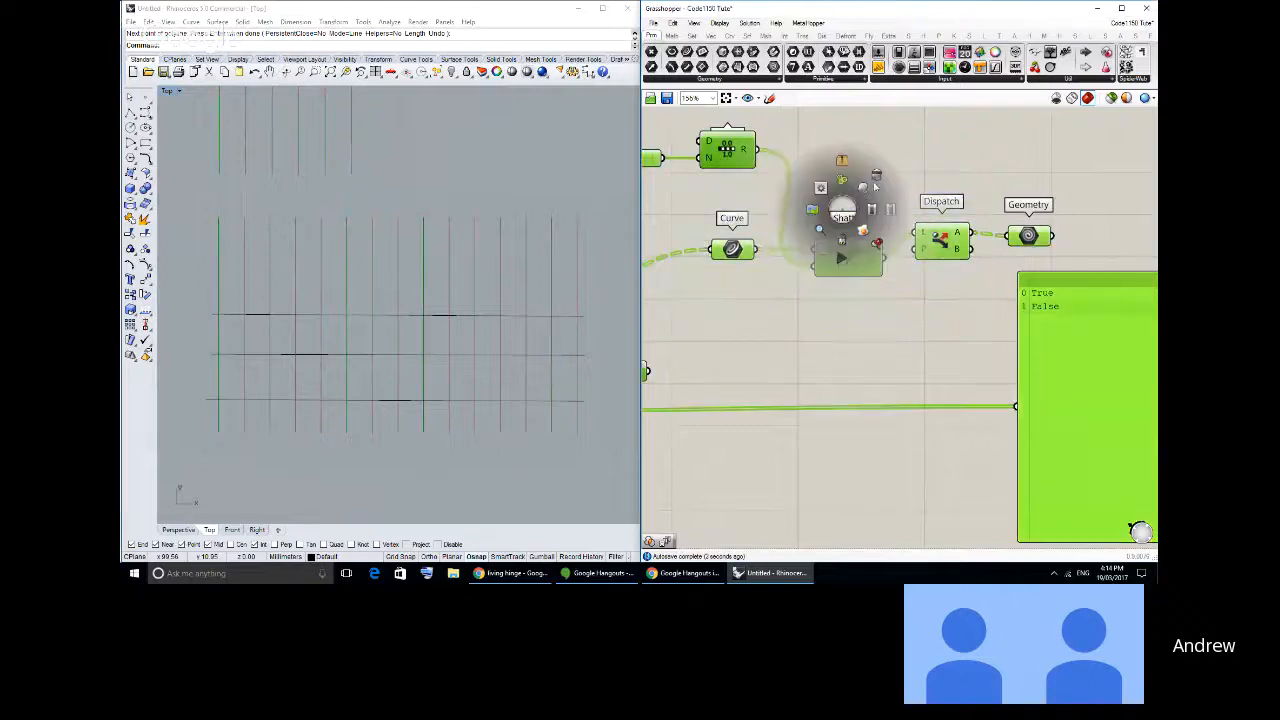
click(877, 177)
click(1027, 237)
middle_click(1023, 239)
click(1042, 218)
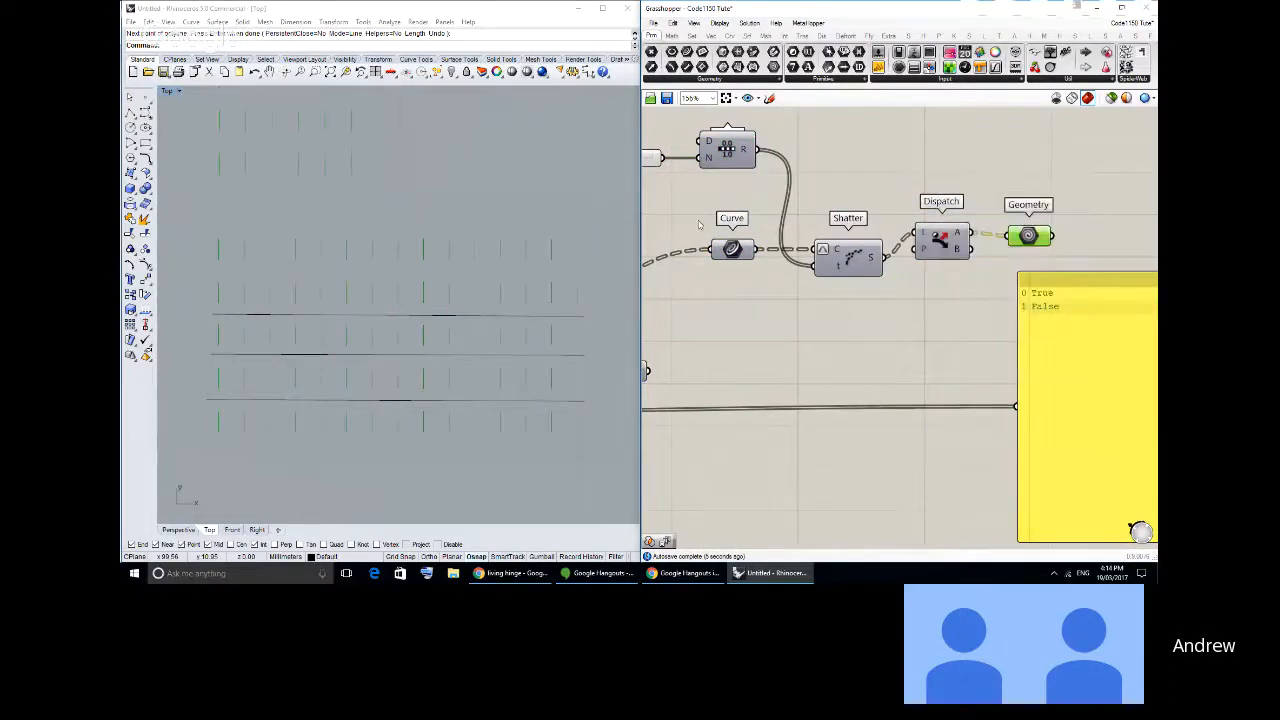
click(828, 376)
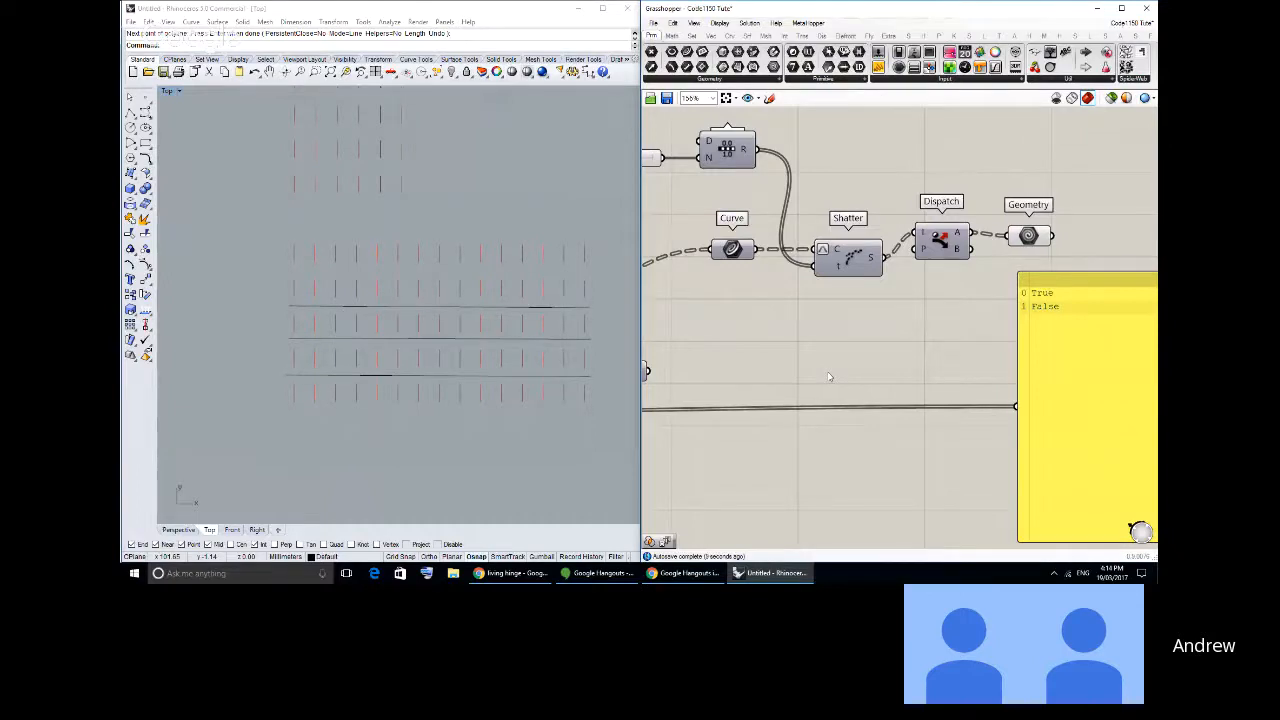
- Delete the True/False pattern panel
scroll(910, 298, down, 2)
click(997, 354)
key(Delete)
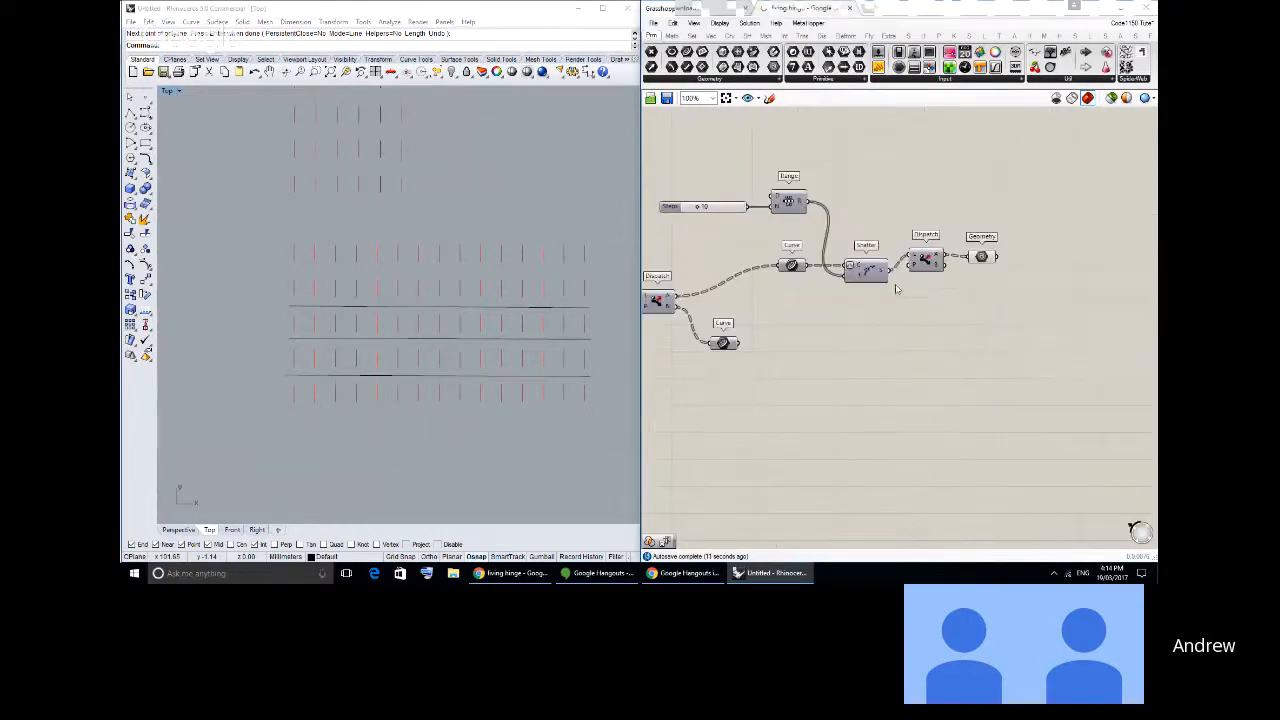
- Duplicate the Shatter, Dispatch and Geometry components directly below the originals
scroll(897, 286, up, 1)
drag(928, 262, 924, 275)
drag(1003, 249, 763, 242)
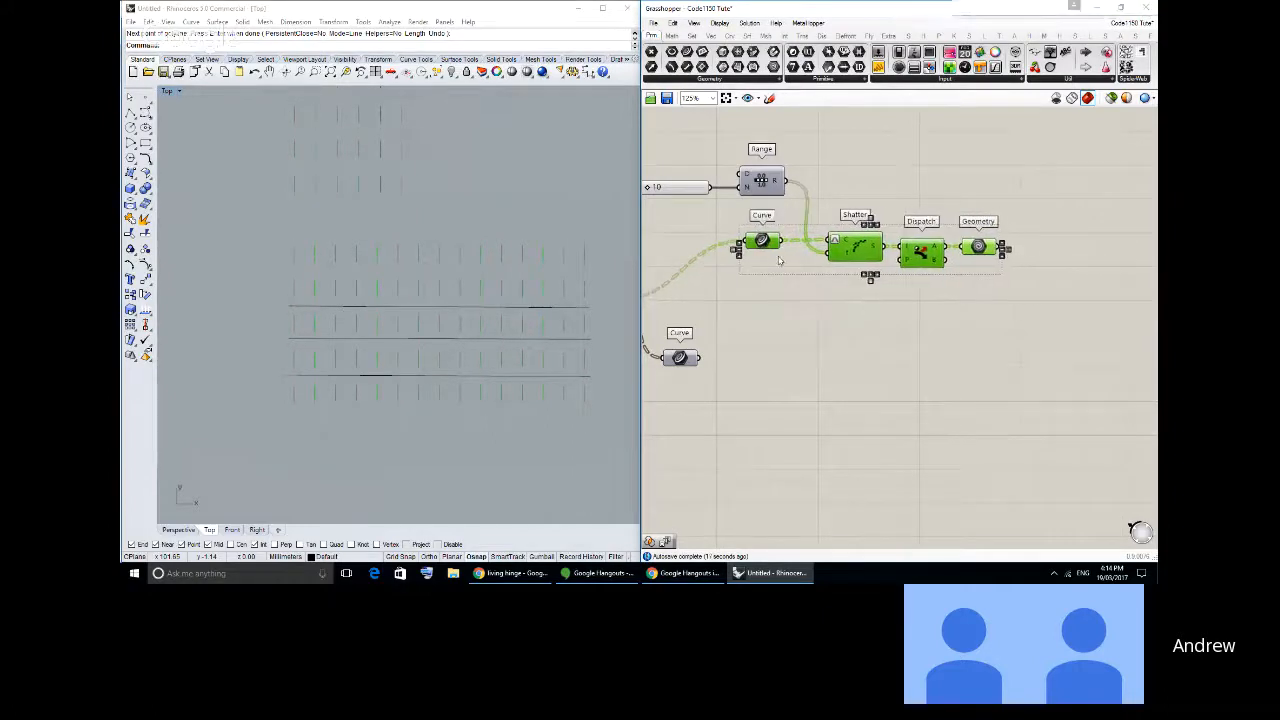
click(851, 303)
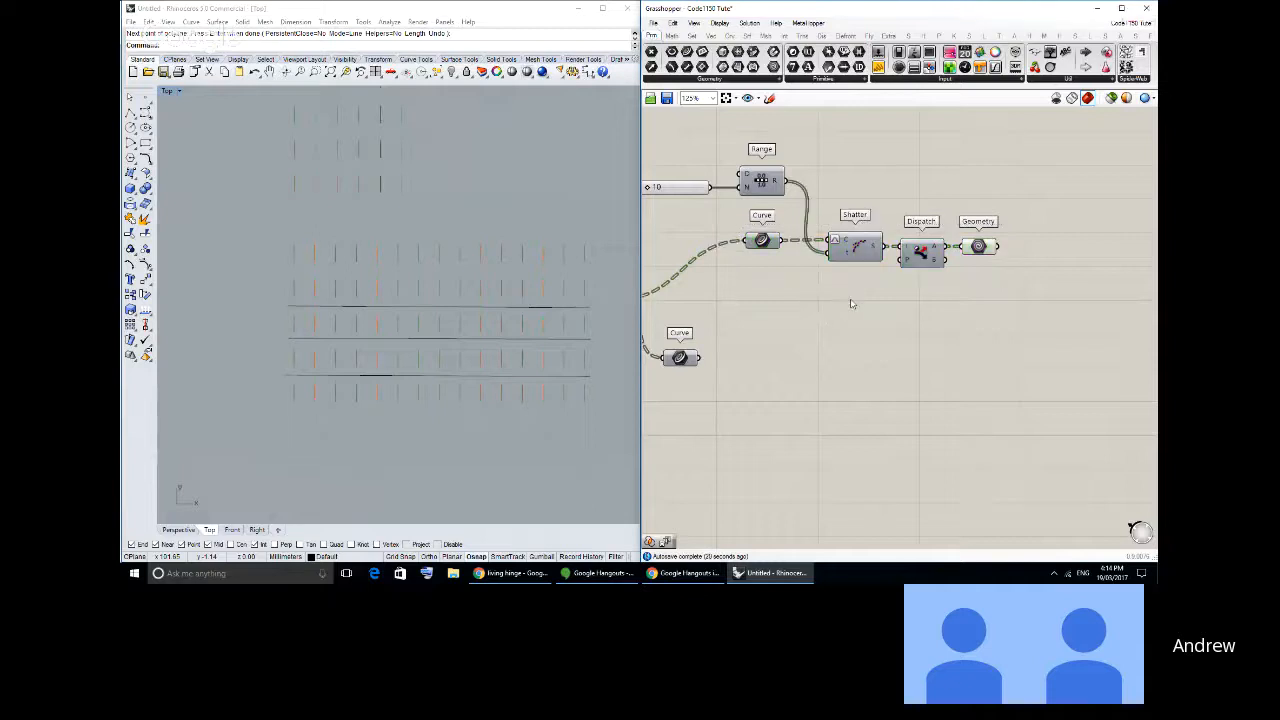
drag(1012, 295, 835, 232)
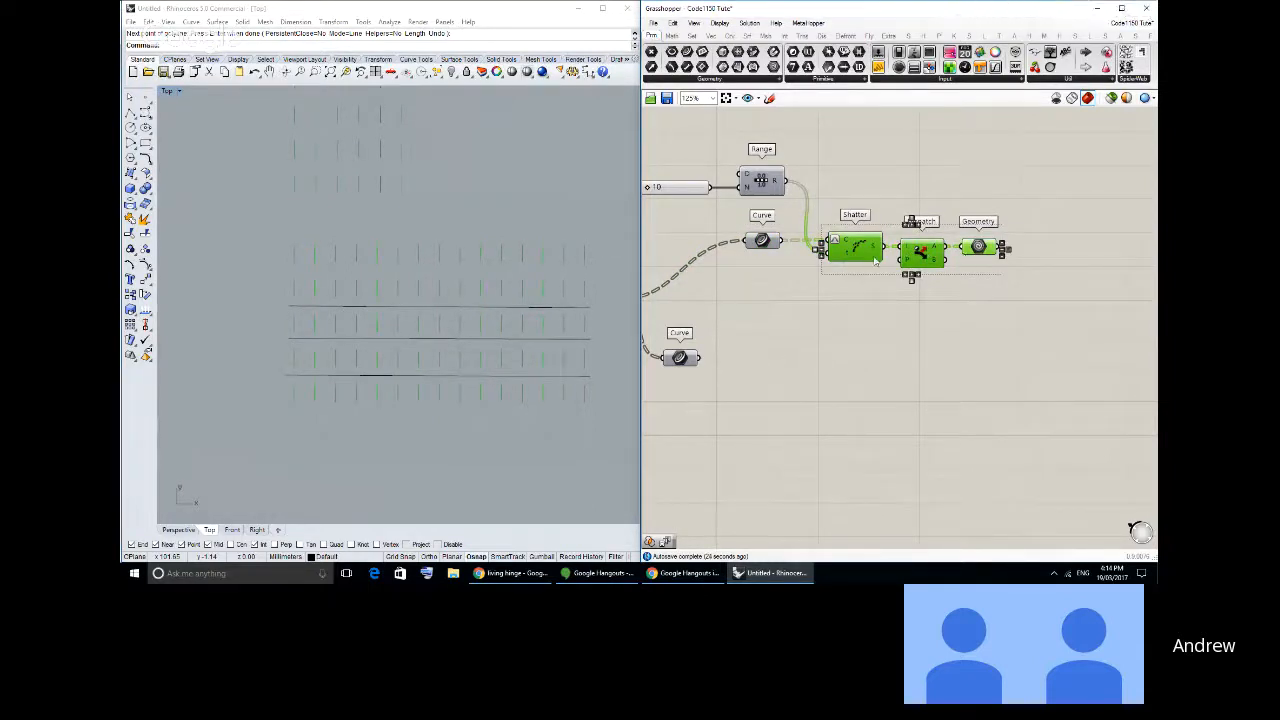
alt+drag(858, 249, 855, 357)
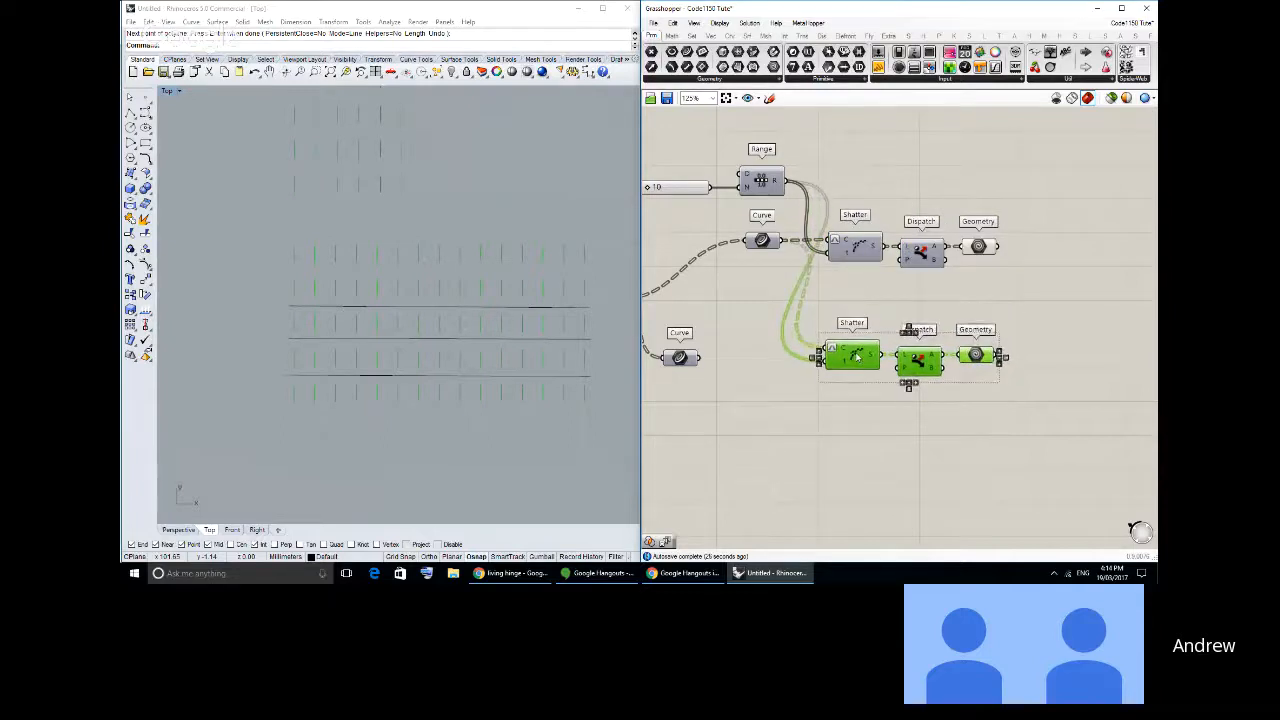
- Align the second Curve parameter with the duplicated row and connect it to the lower Shatter's curve input
click(760, 373)
drag(684, 360, 760, 355)
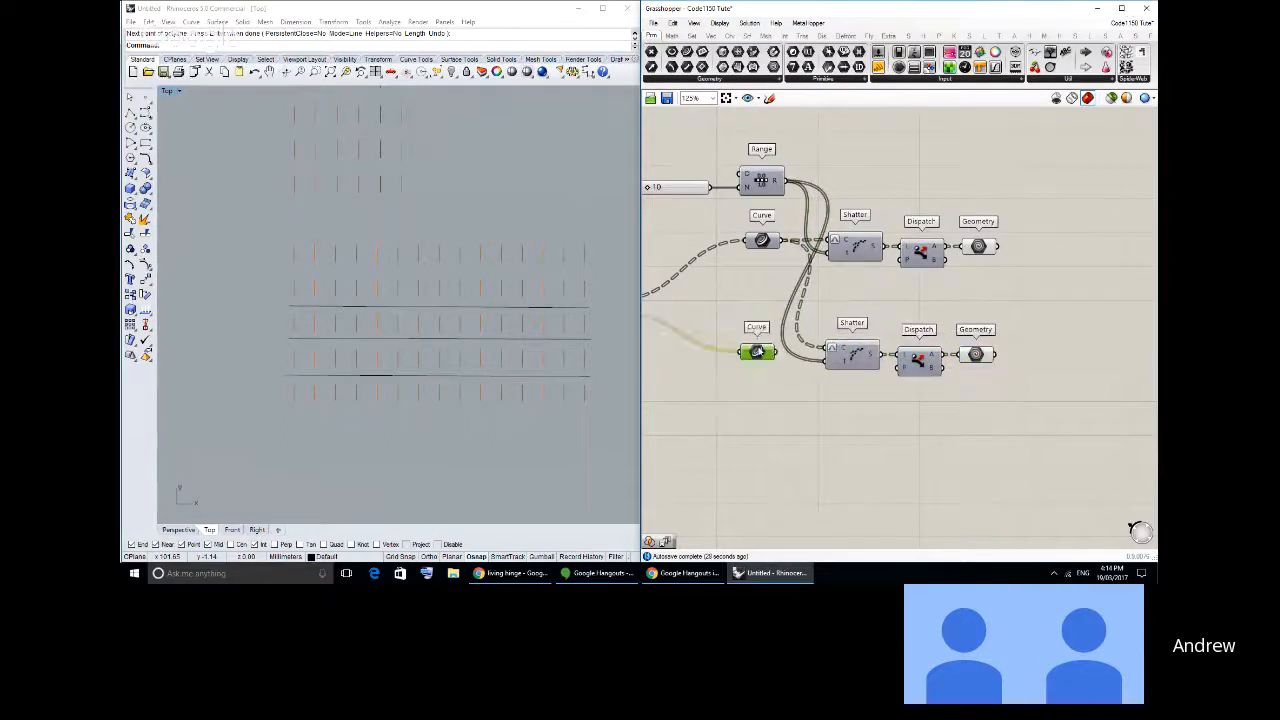
right_drag(745, 355, 914, 322)
right_drag(820, 309, 788, 319)
click(737, 285)
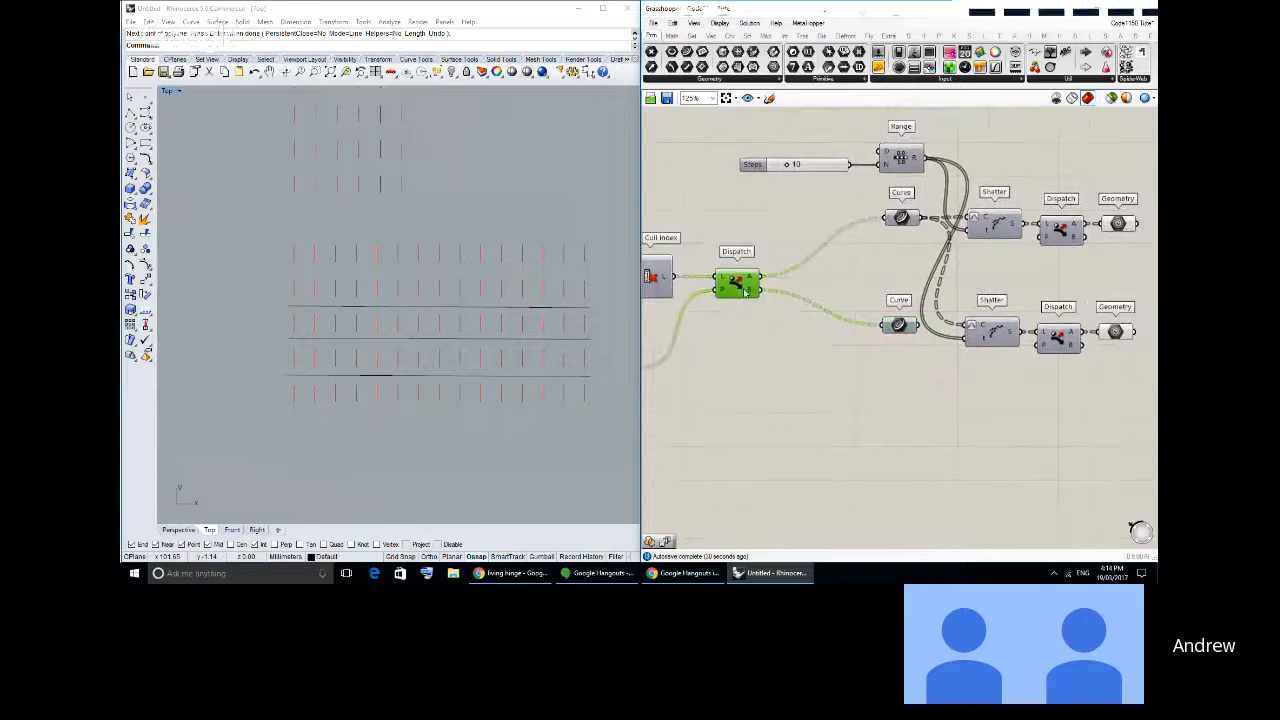
drag(902, 328, 902, 334)
right_drag(902, 334, 733, 325)
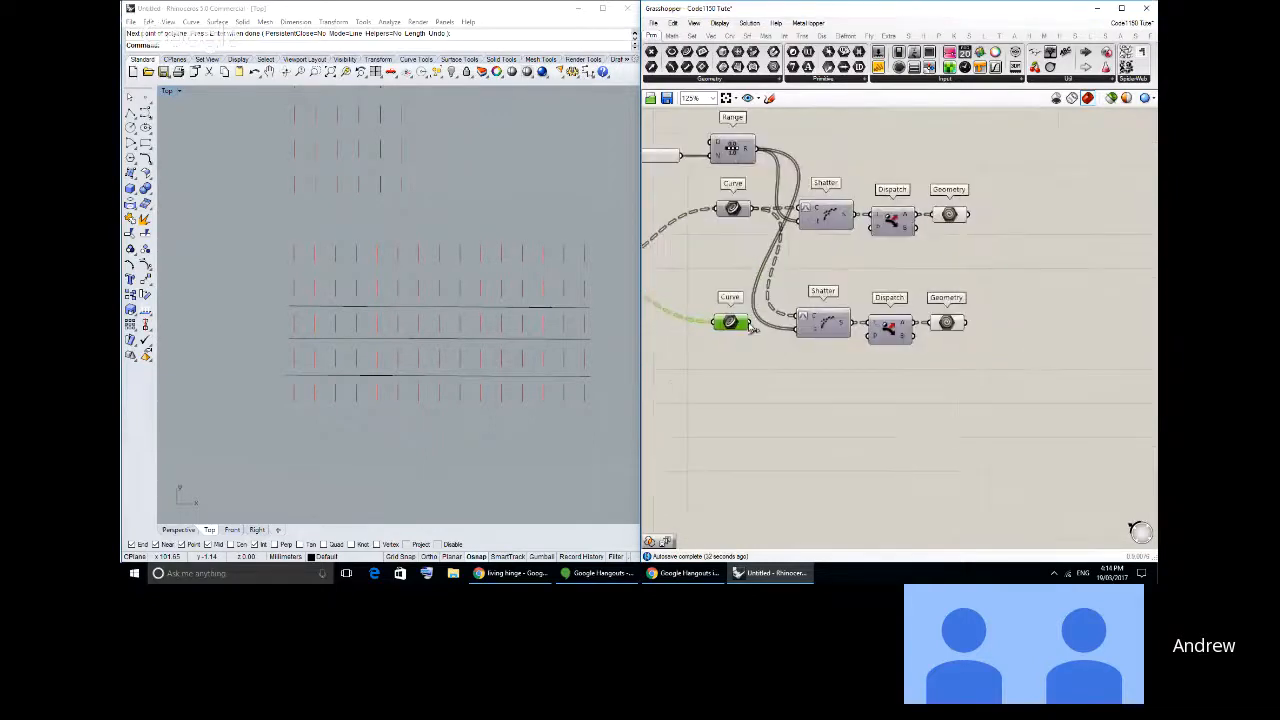
drag(748, 322, 799, 316)
- Connect the lower Geometry parameter to its Dispatch's B output instead of A
click(814, 289)
right_drag(891, 350, 845, 338)
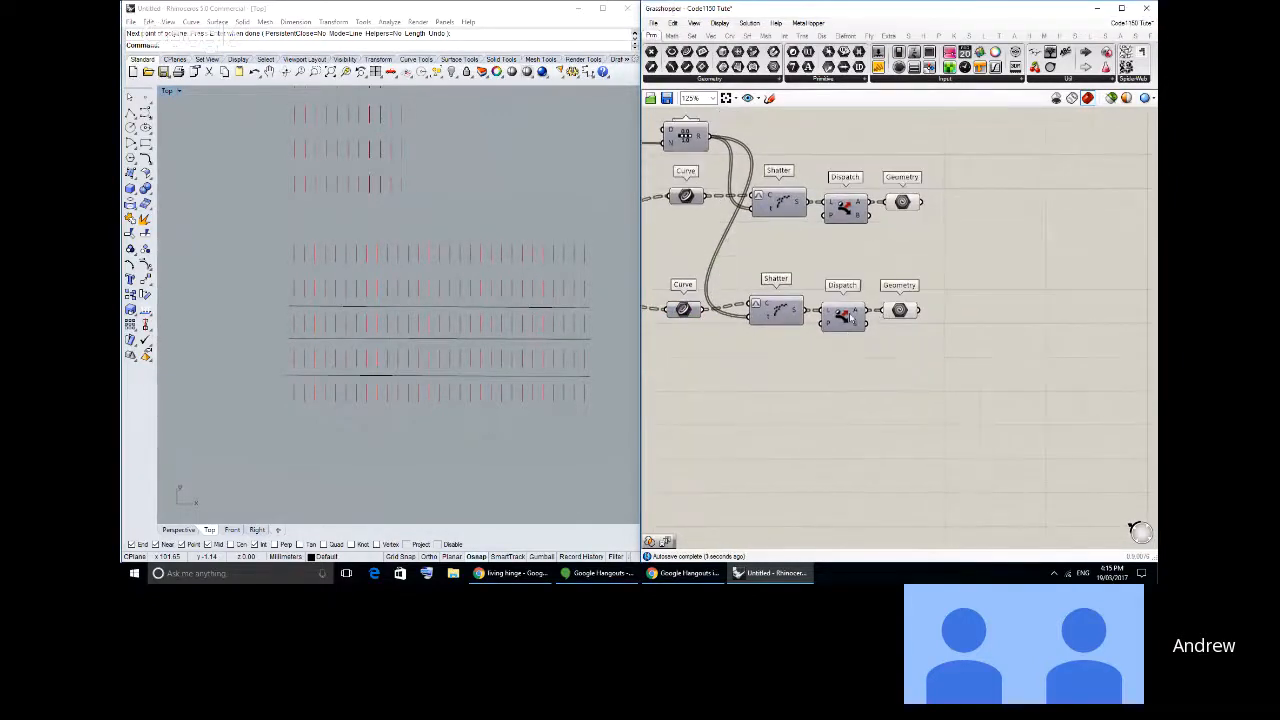
click(900, 310)
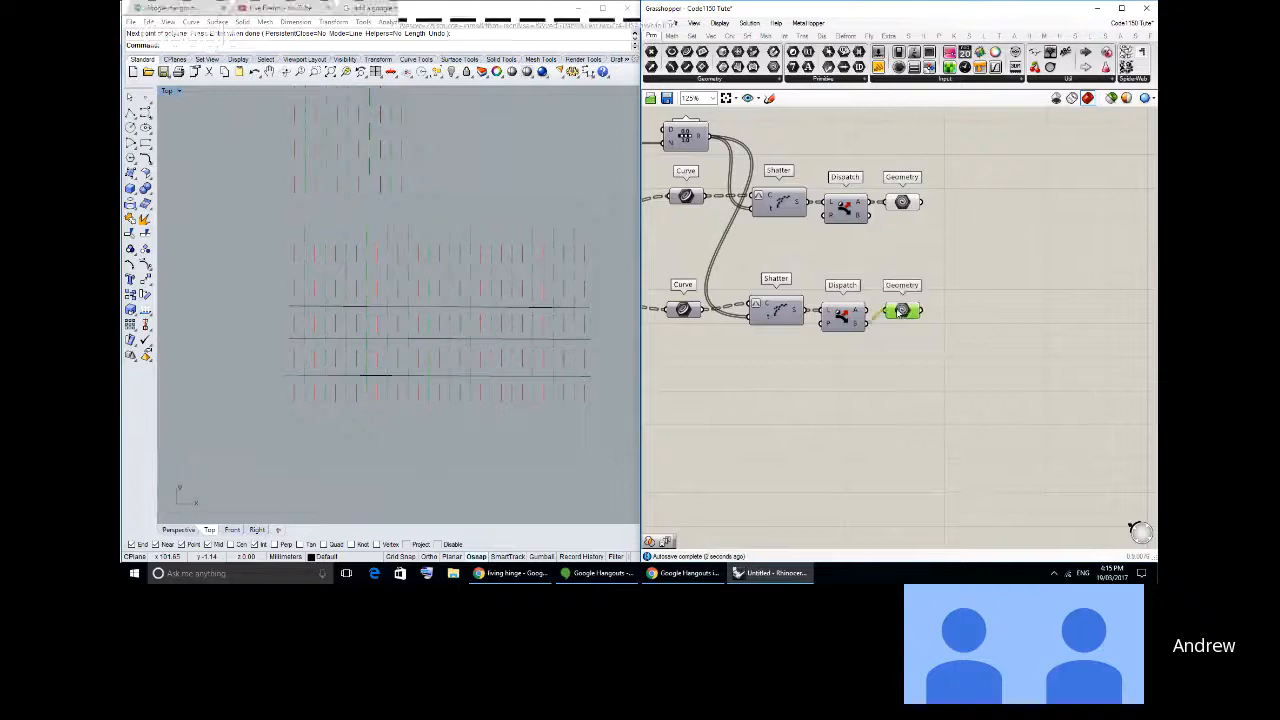
- Move the lower Geometry parameter down so it lines up with the B output of its Dispatch
click(918, 355)
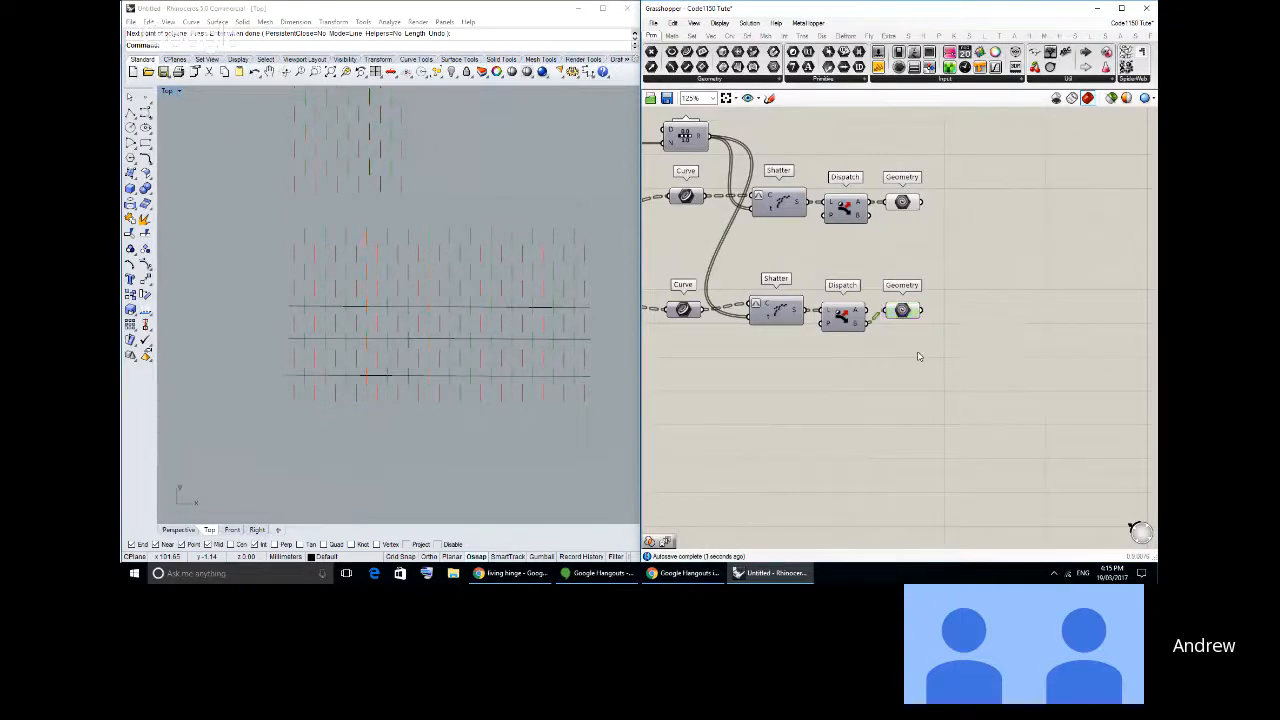
drag(895, 314, 897, 328)
click(913, 355)
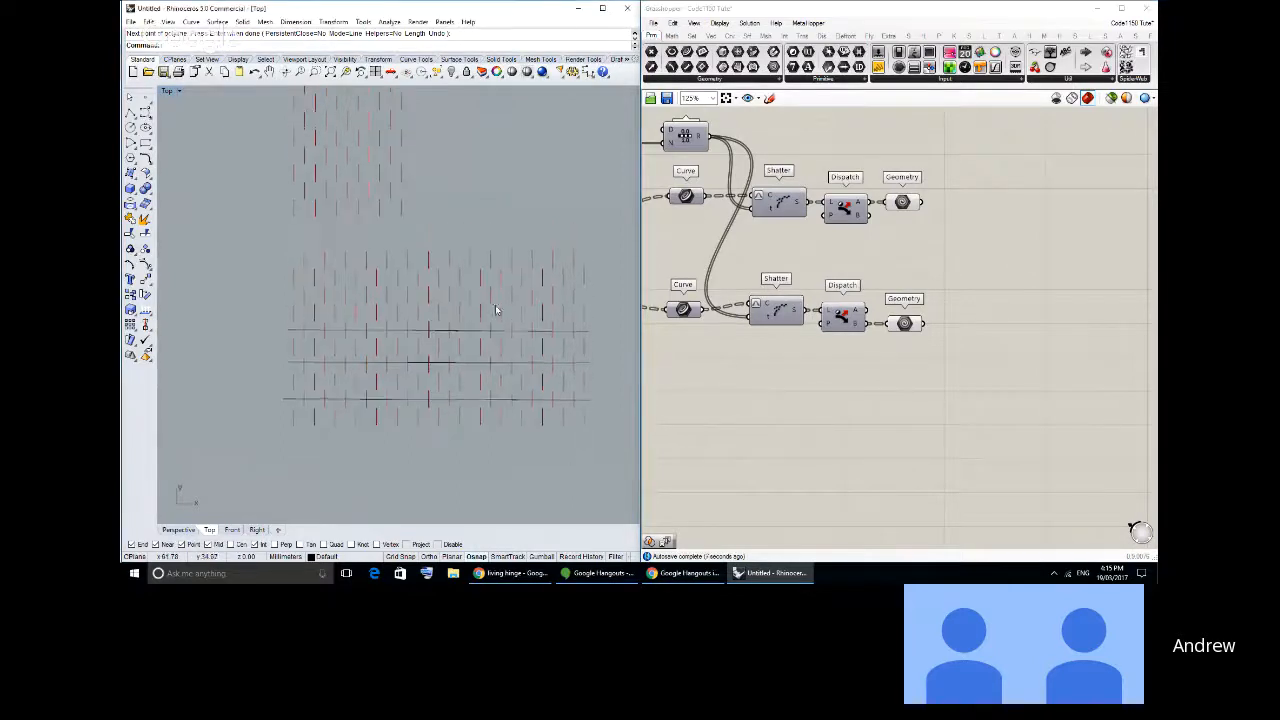
scroll(495, 305, down, 3)
right_drag(491, 305, 490, 362)
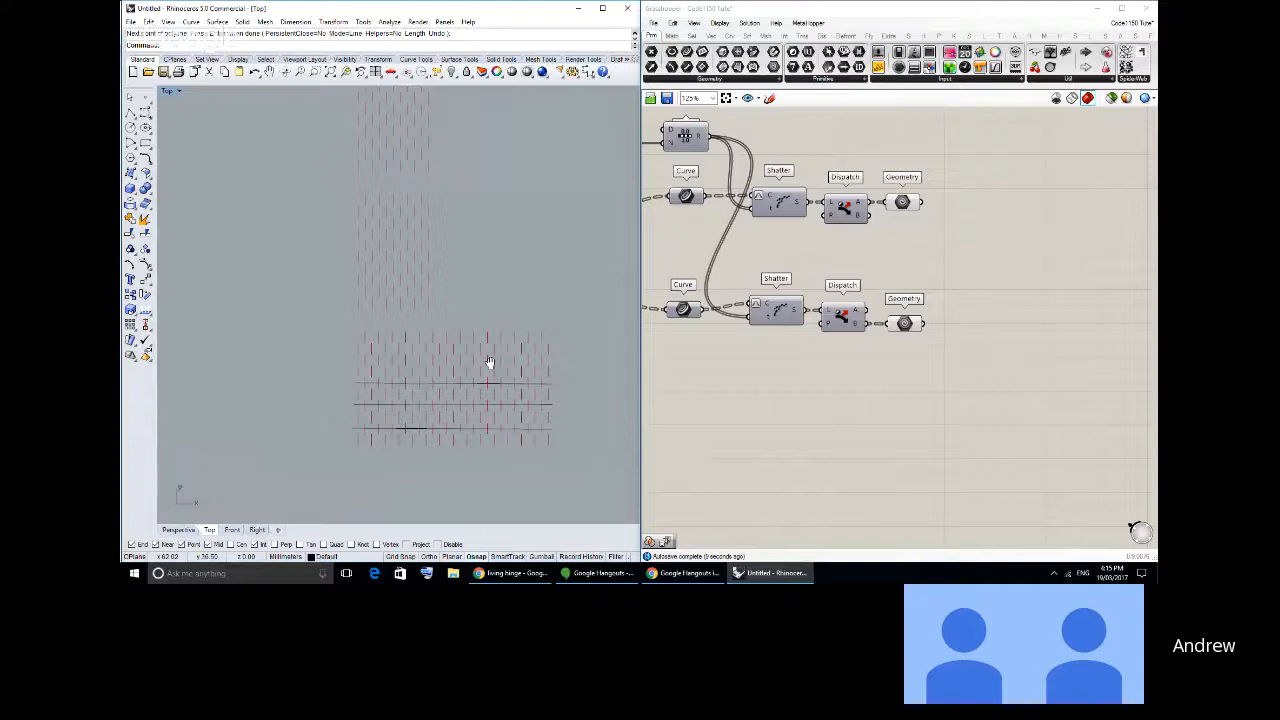
scroll(490, 362, up, 1)
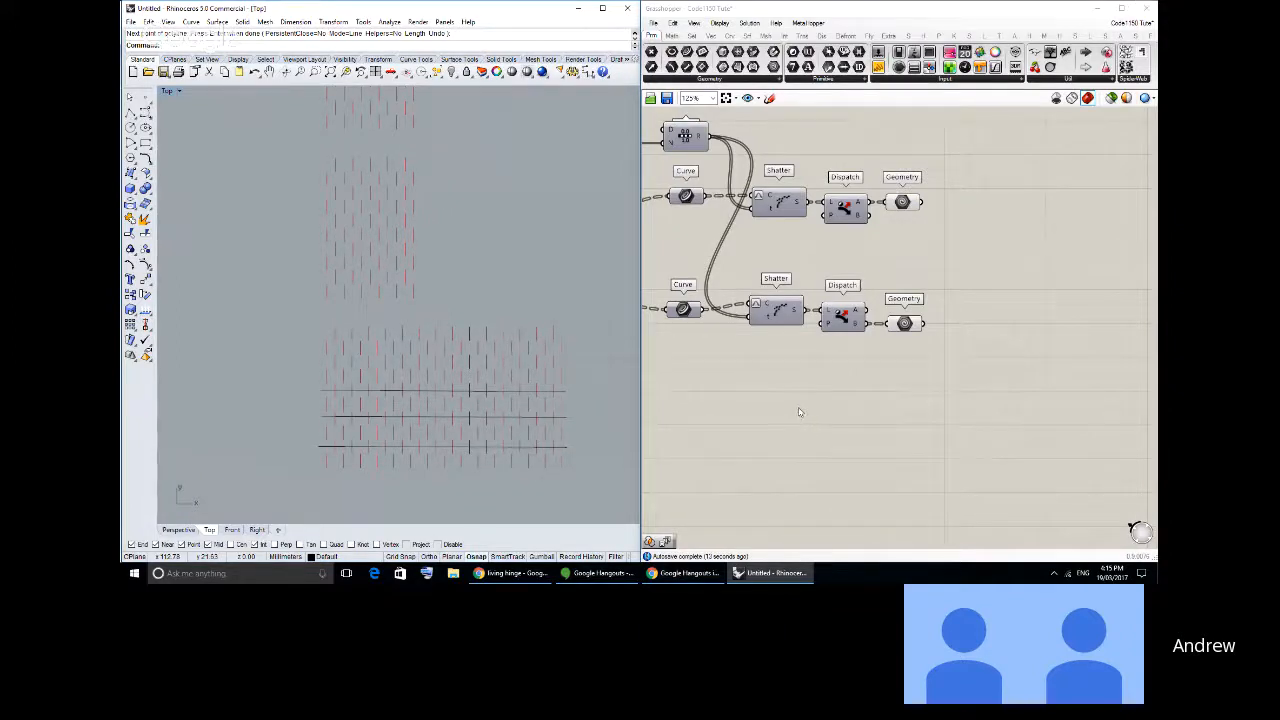
- Align the lower Curve parameter with its Shatter component and raise the Steps value feeding Range for shorter cuts
scroll(798, 412, down, 3)
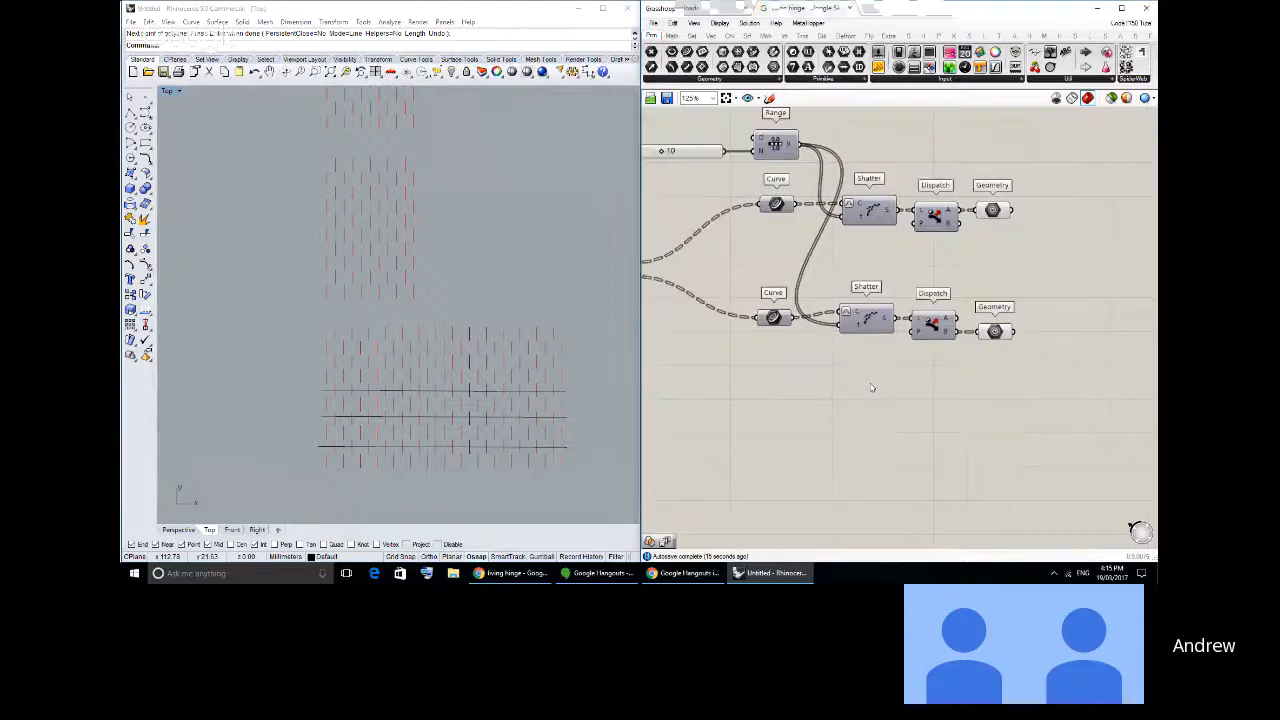
right_drag(828, 344, 868, 349)
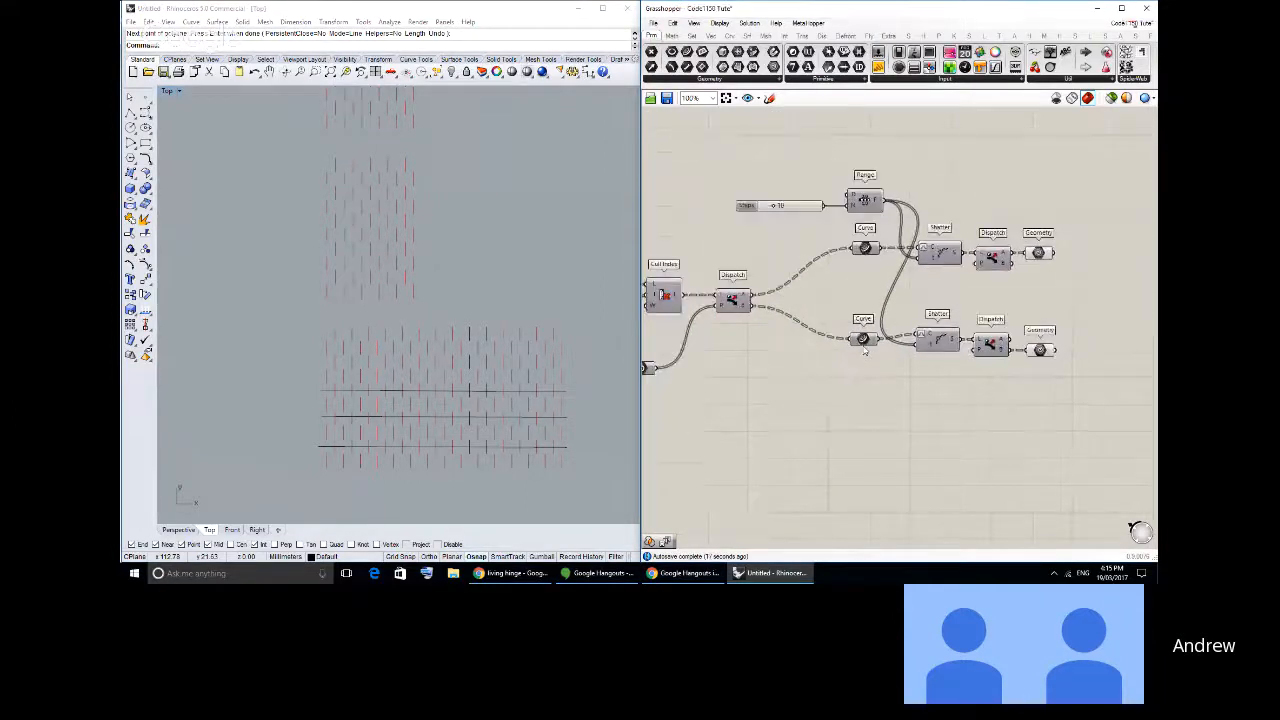
click(863, 333)
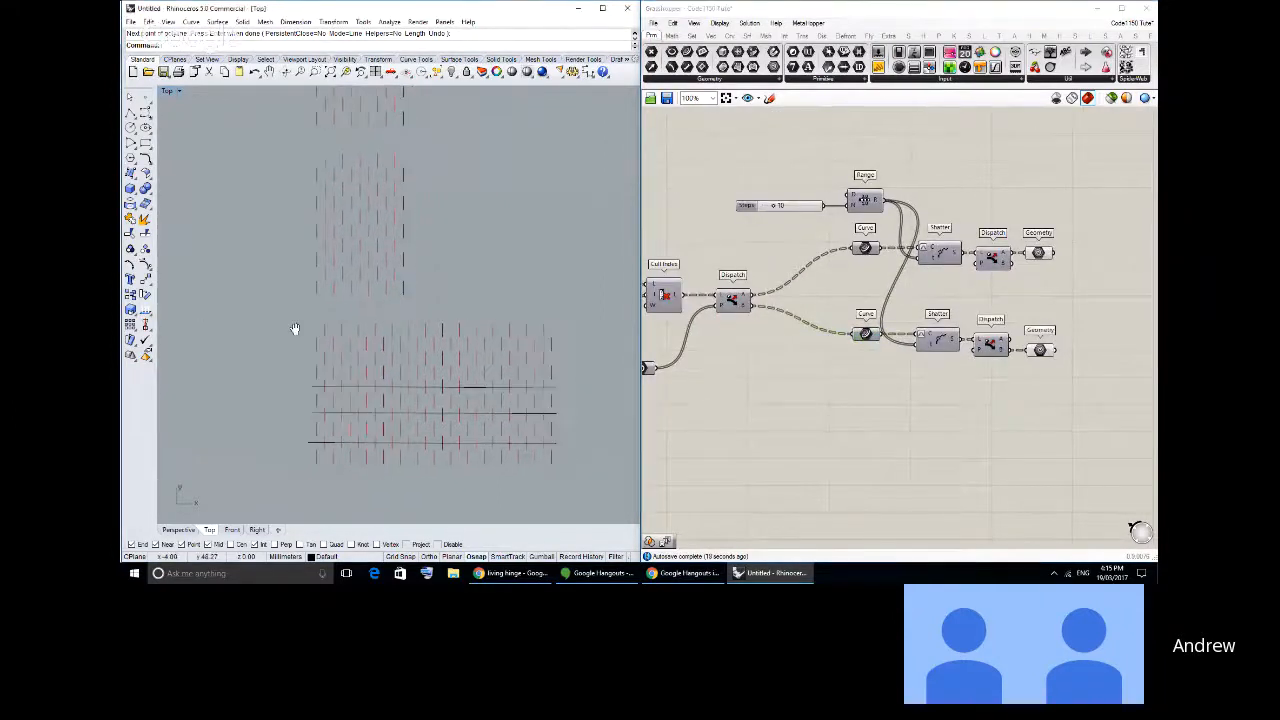
scroll(818, 216, up, 2)
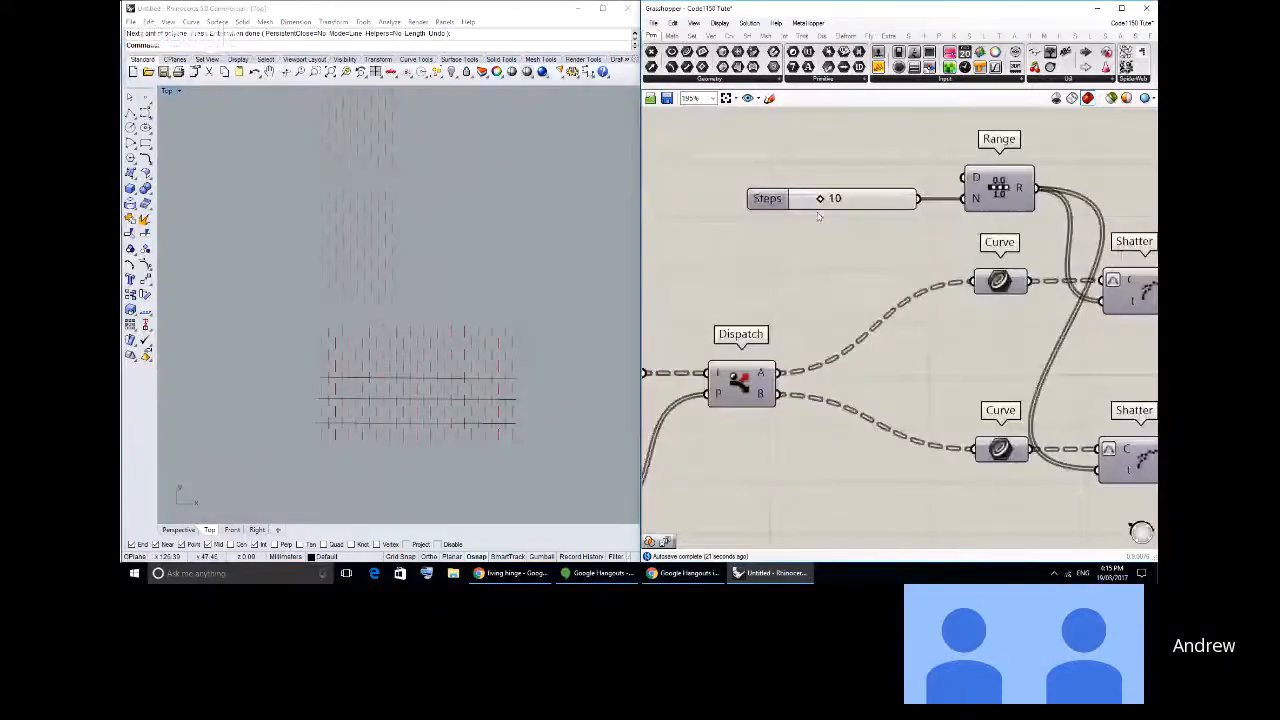
drag(820, 198, 848, 200)
scroll(725, 292, down, 3)
- Set the Variable y value of the x/y division expression to 1.034 to tighten the line spacing
right_drag(844, 302, 967, 298)
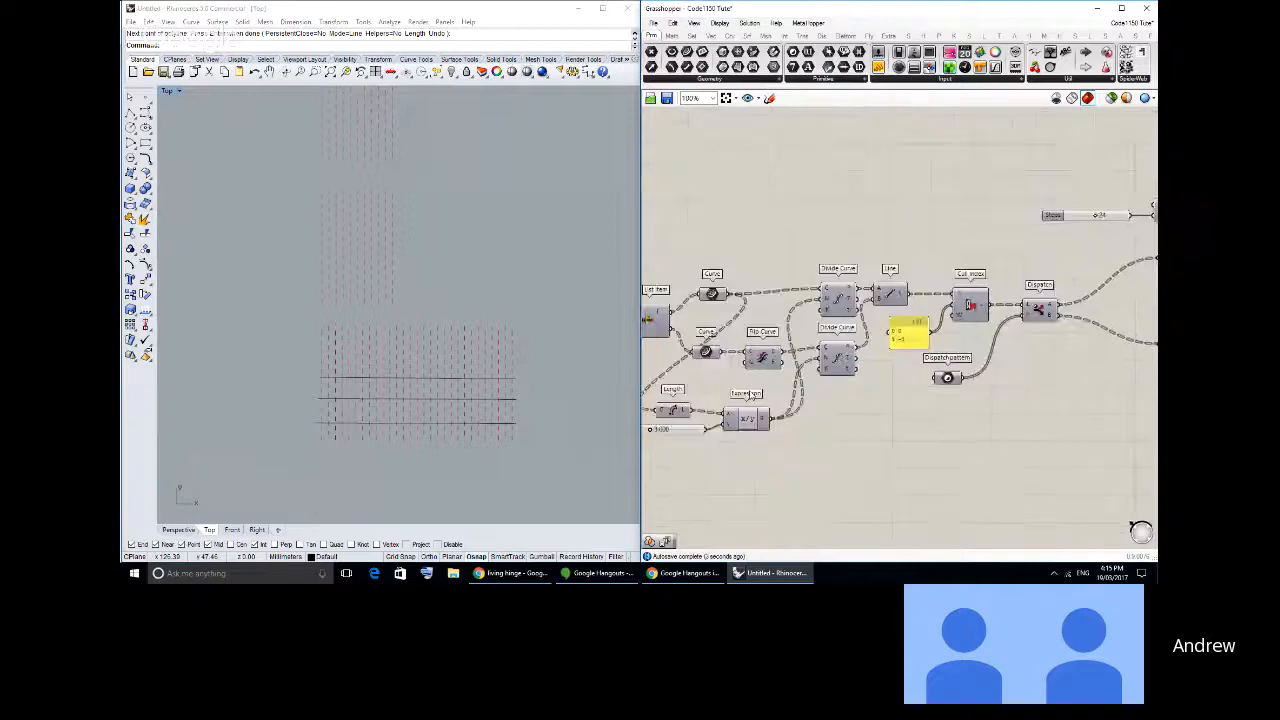
right_drag(752, 394, 918, 356)
scroll(826, 388, up, 4)
mouse_move(790, 401)
mouse_down()
mouse_move(820, 401)
mouse_move(781, 404)
mouse_up()
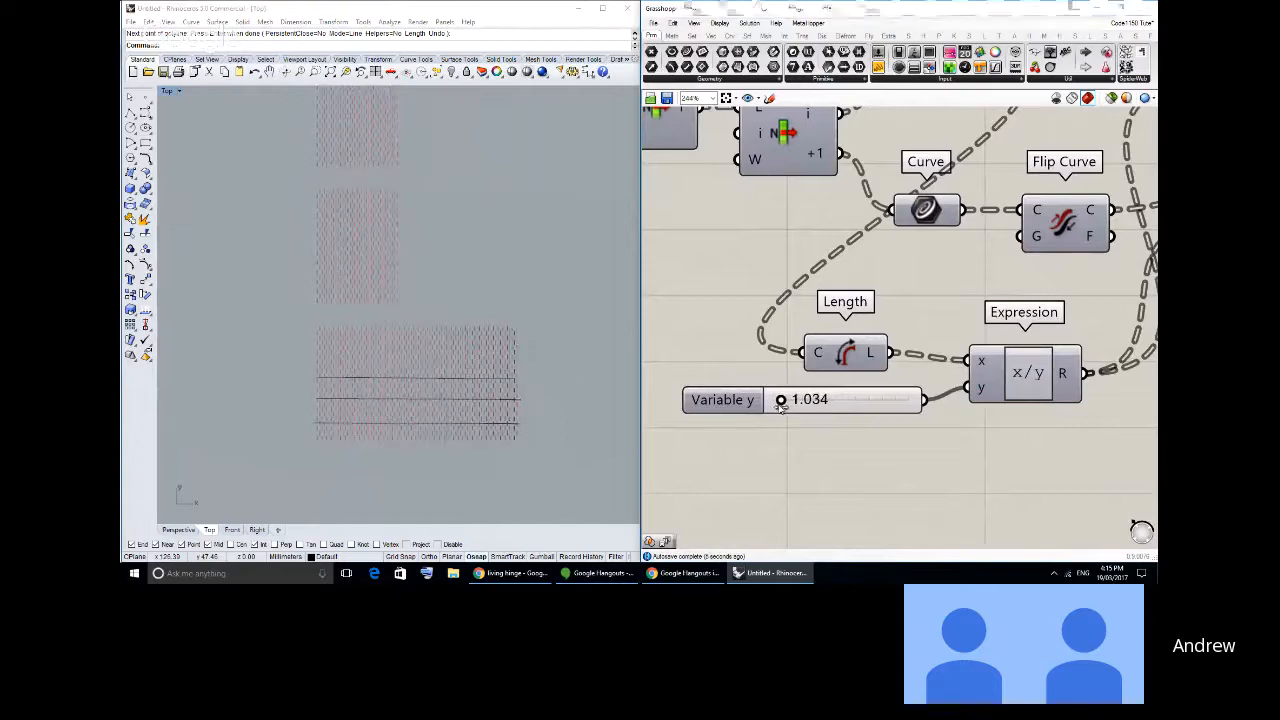
- Set the two Number sliders driving the rectangles' X size to 116.624 and 92.523
scroll(698, 291, down, 5)
right_drag(701, 298, 988, 384)
scroll(887, 316, up, 3)
drag(886, 309, 881, 337)
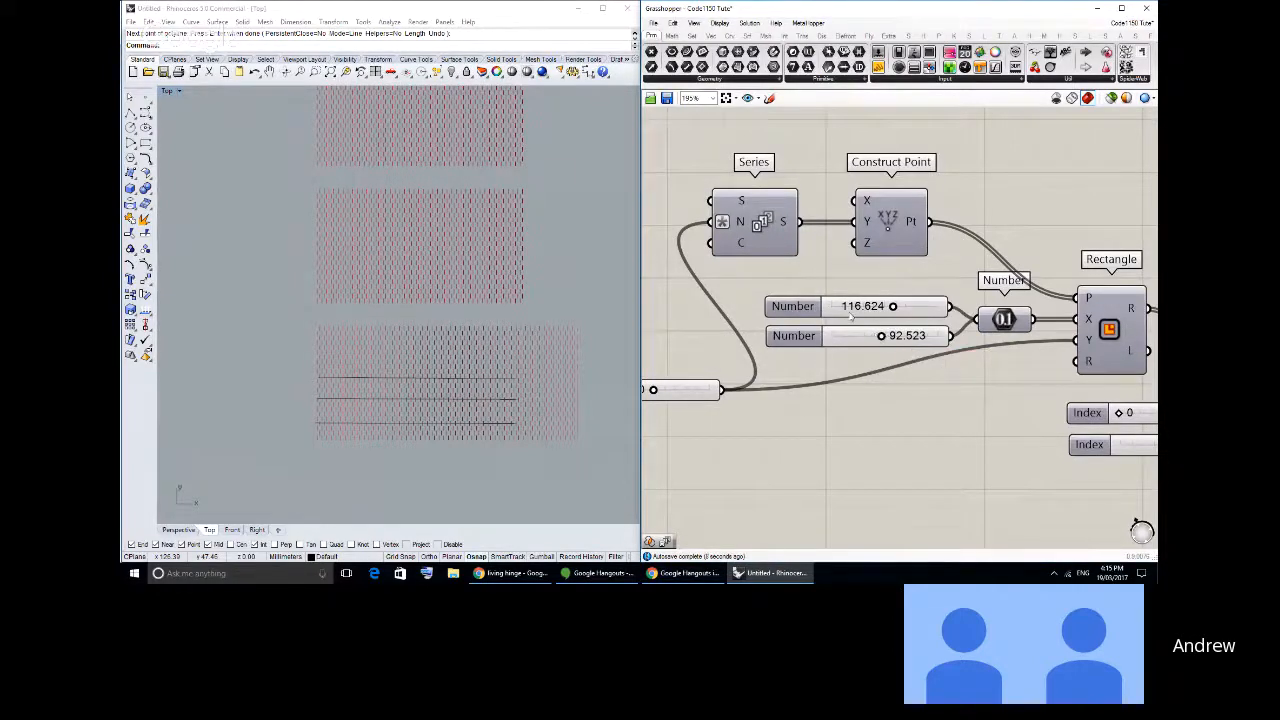
- Turn on the preview of the Rectangle component and check the outlines around the three hinge patterns
scroll(851, 316, down, 1)
right_drag(1050, 329, 817, 287)
middle_click(817, 287)
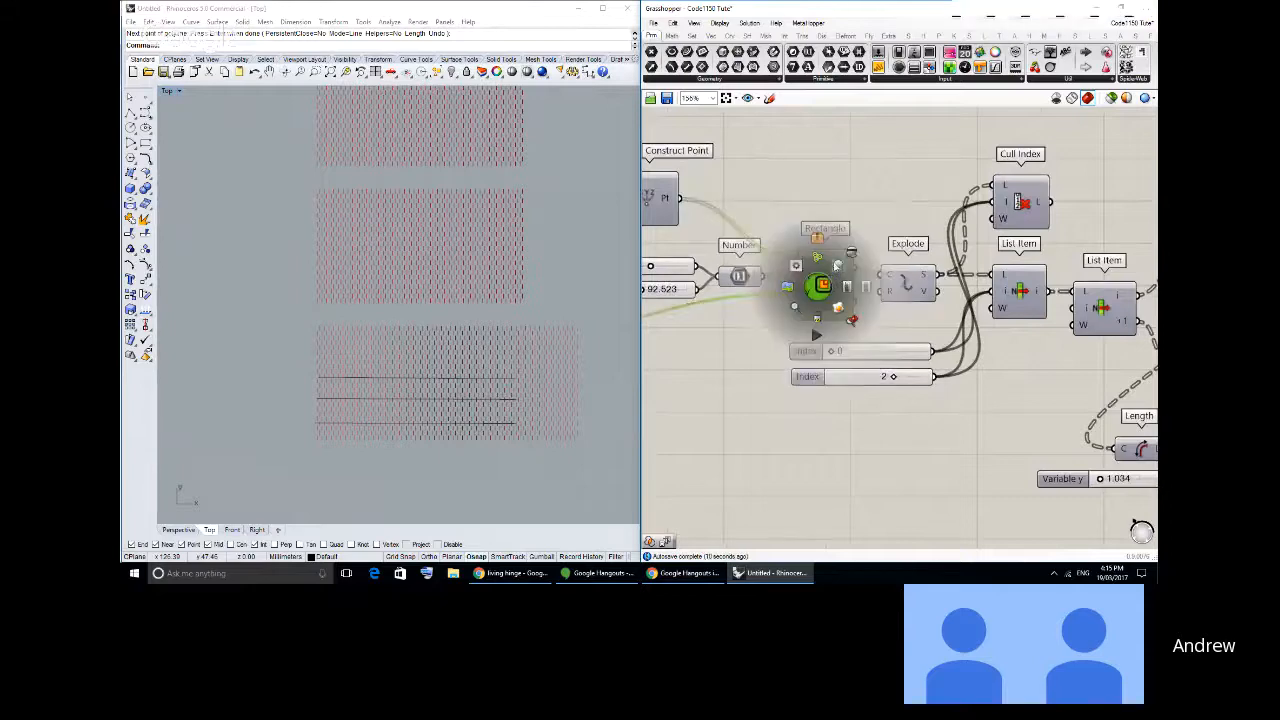
scroll(298, 209, up, 5)
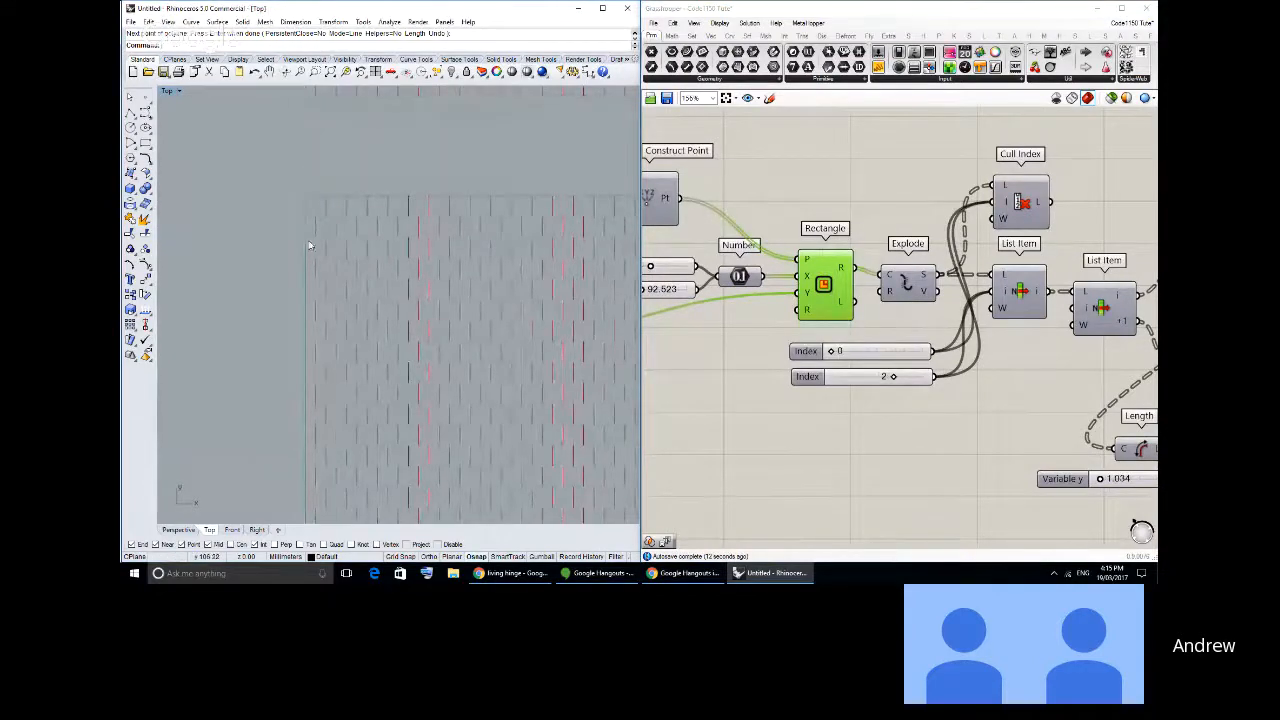
scroll(260, 247, down, 5)
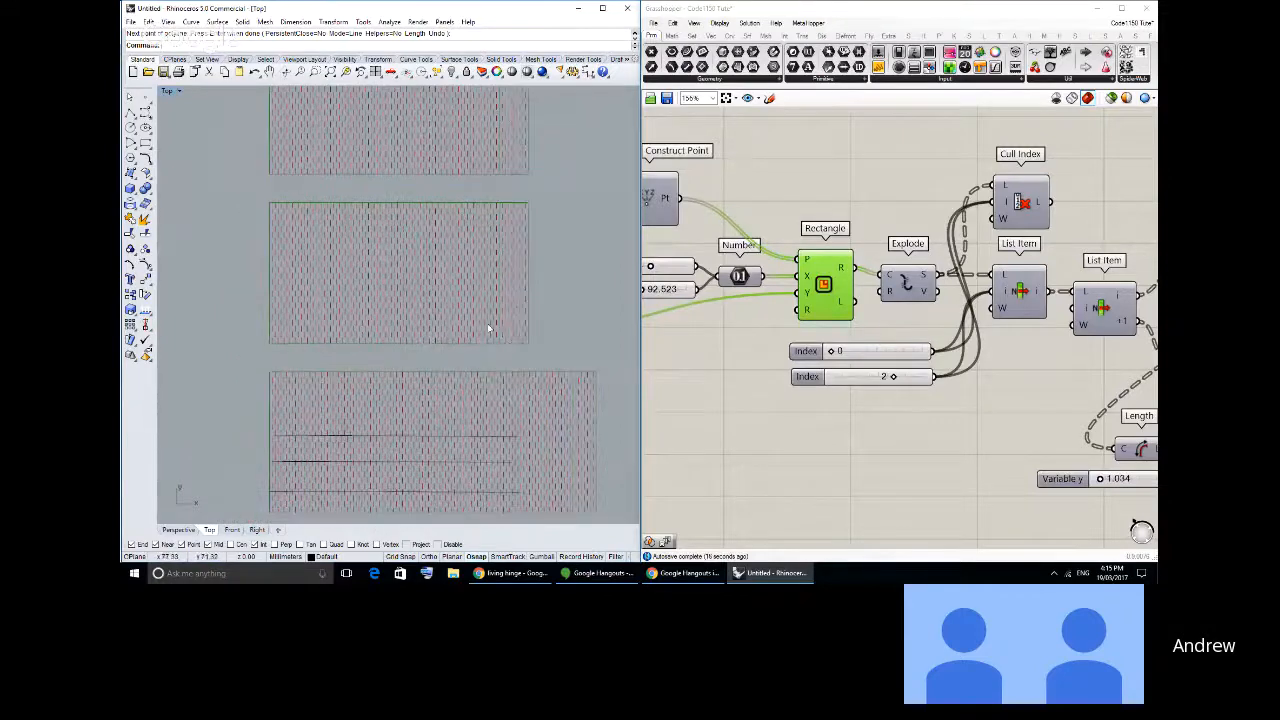
scroll(487, 323, down, 3)
scroll(493, 344, up, 3)
right_drag(493, 344, 498, 340)
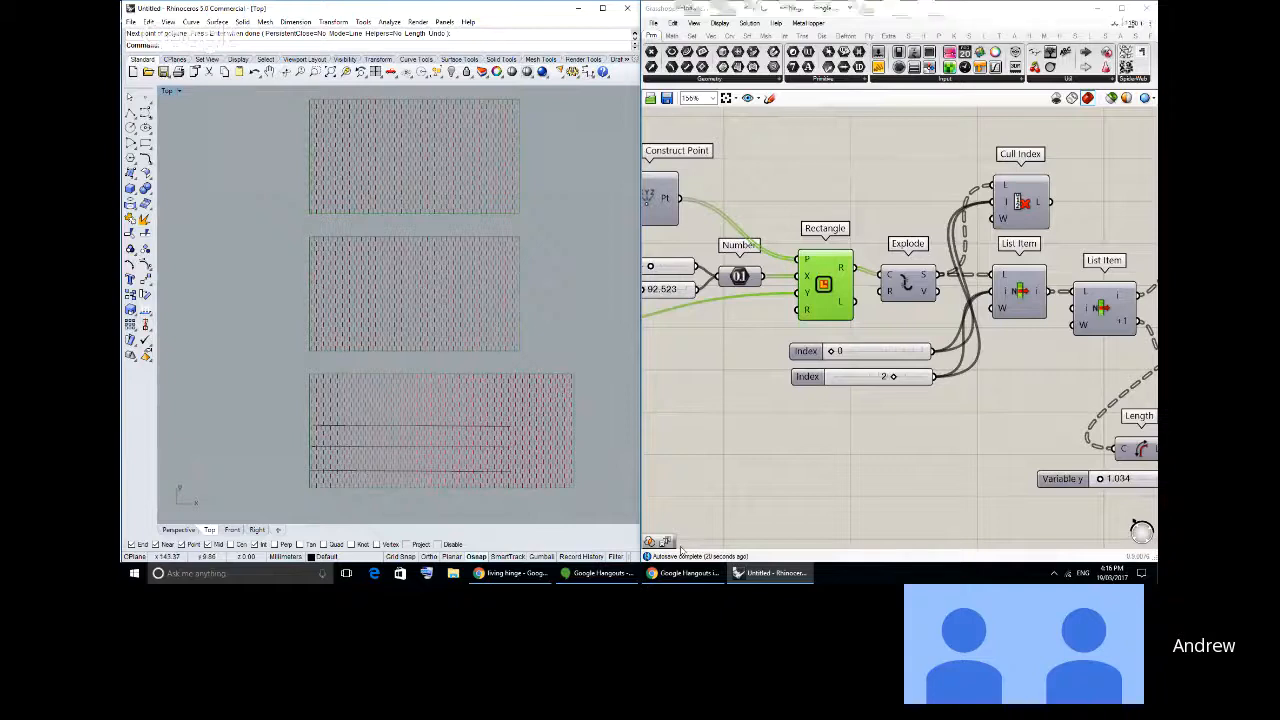
- Switch to the browser's living hinge reference photo, place it beside Rhino and compare its cuts with the pattern
click(691, 577)
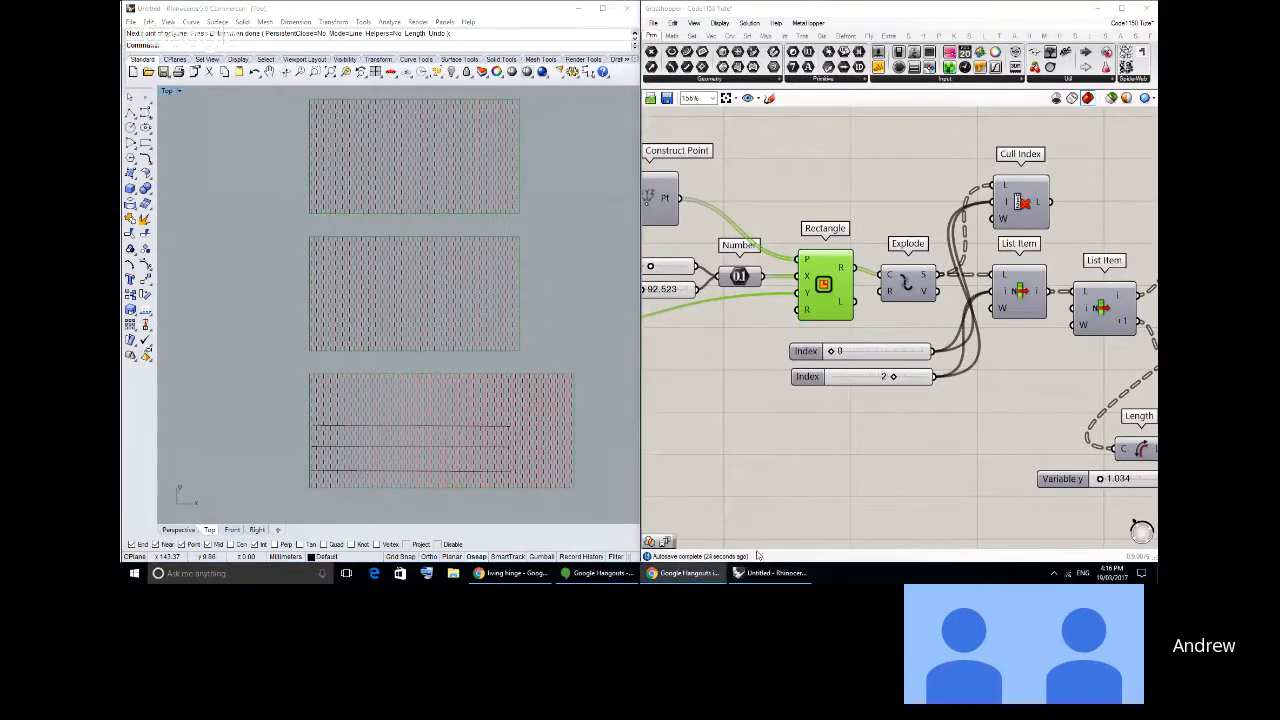
click(510, 573)
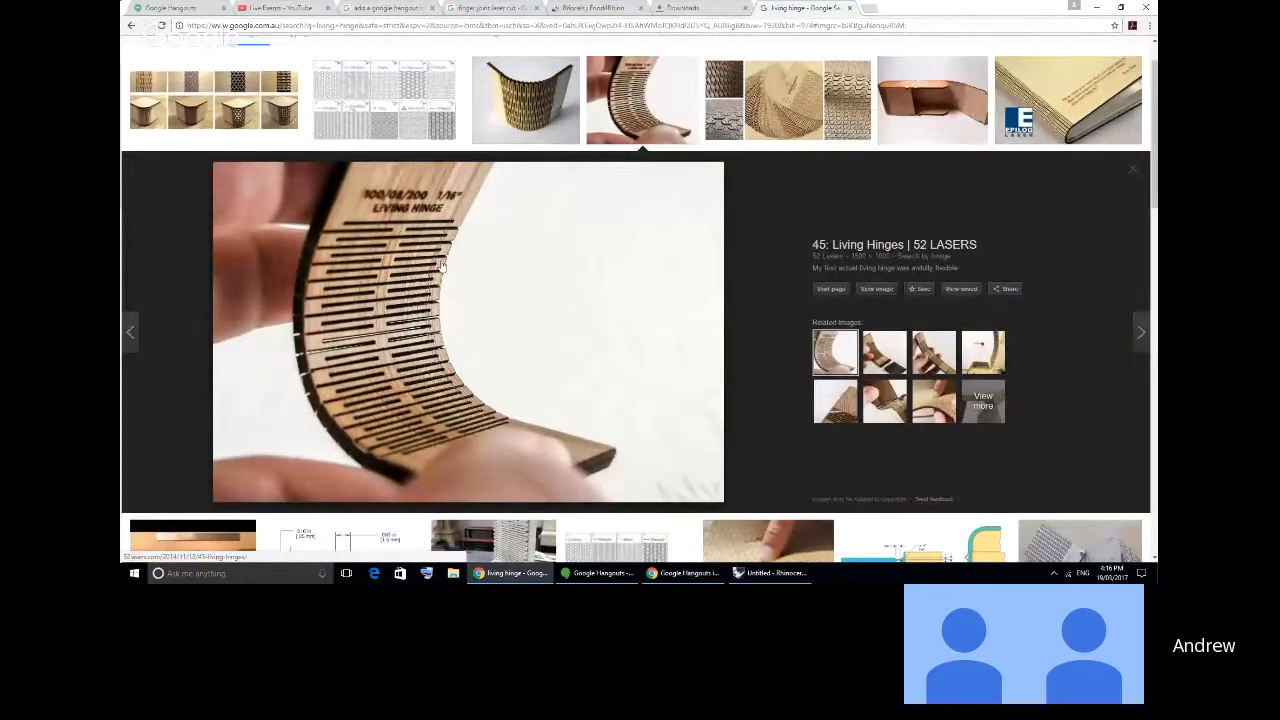
key(alt+Tab)
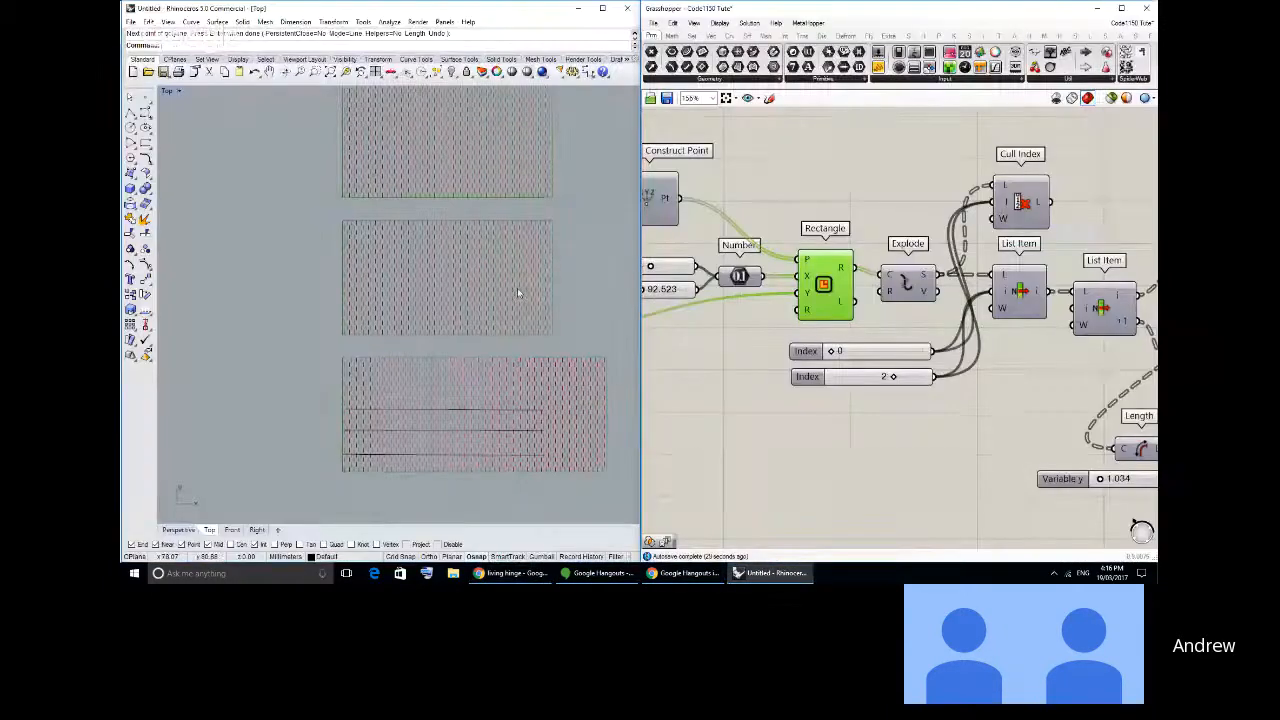
key(alt+Tab)
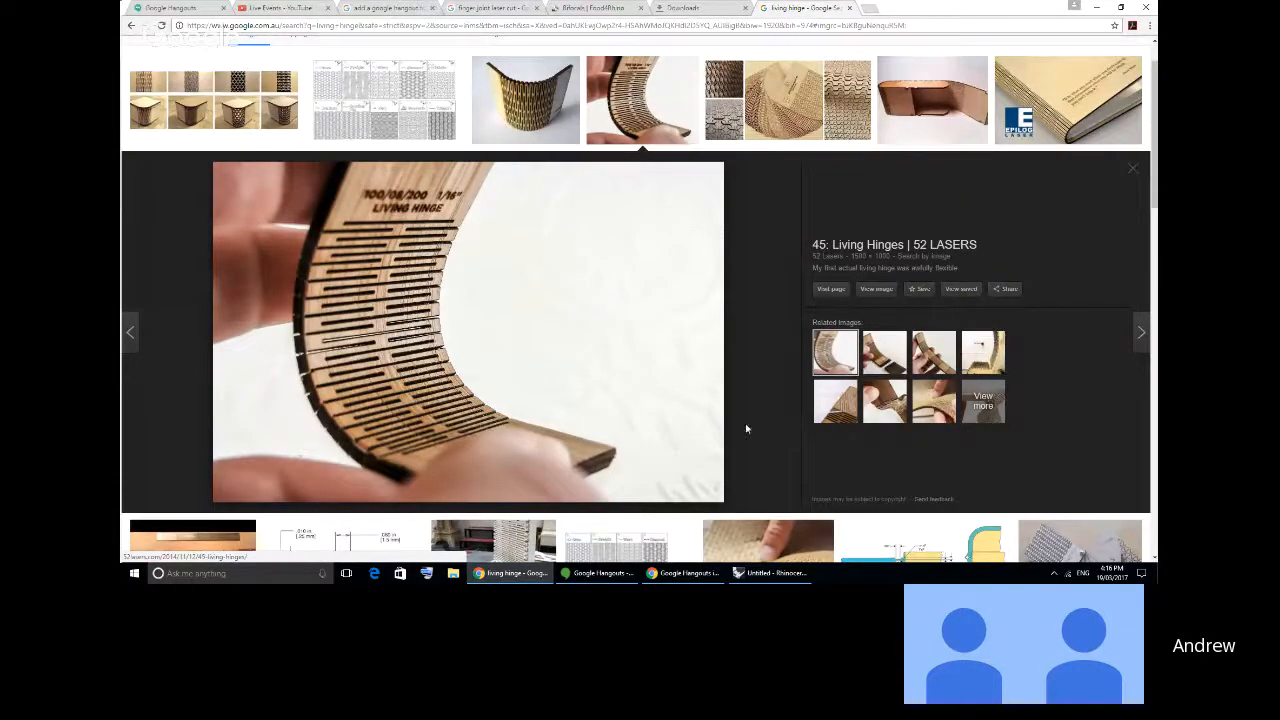
key(super+Right)
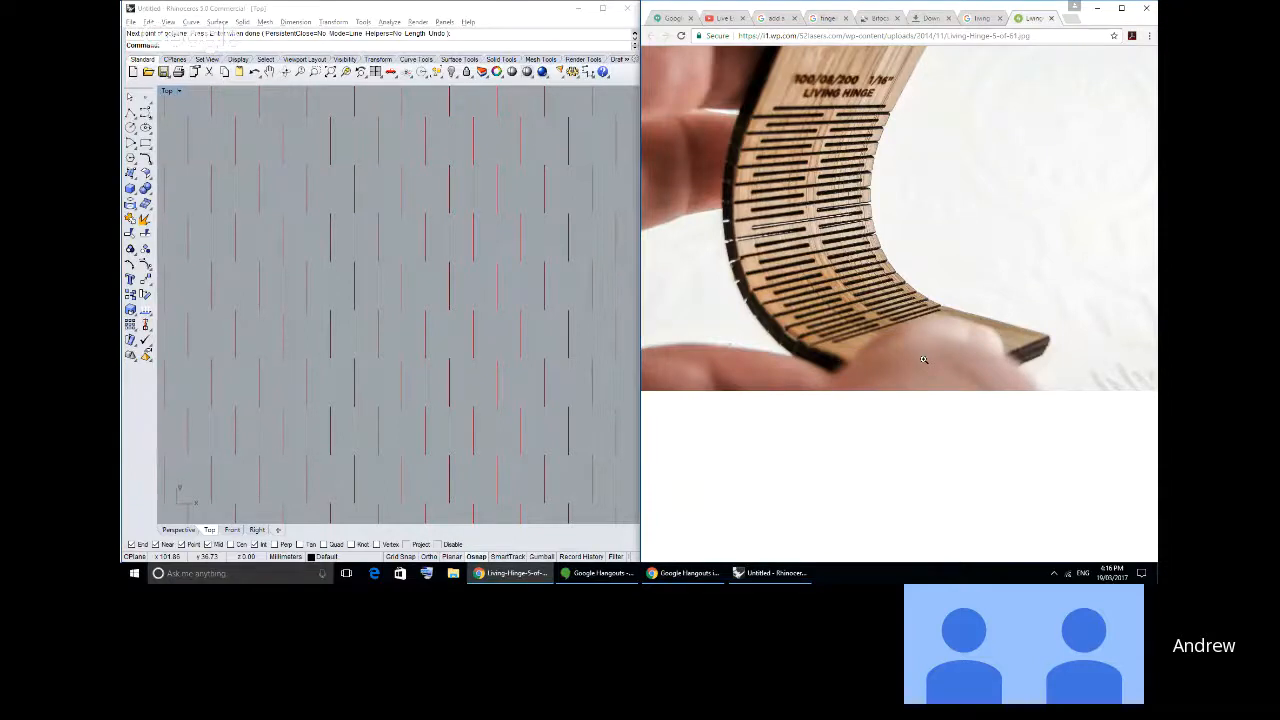
click(449, 290)
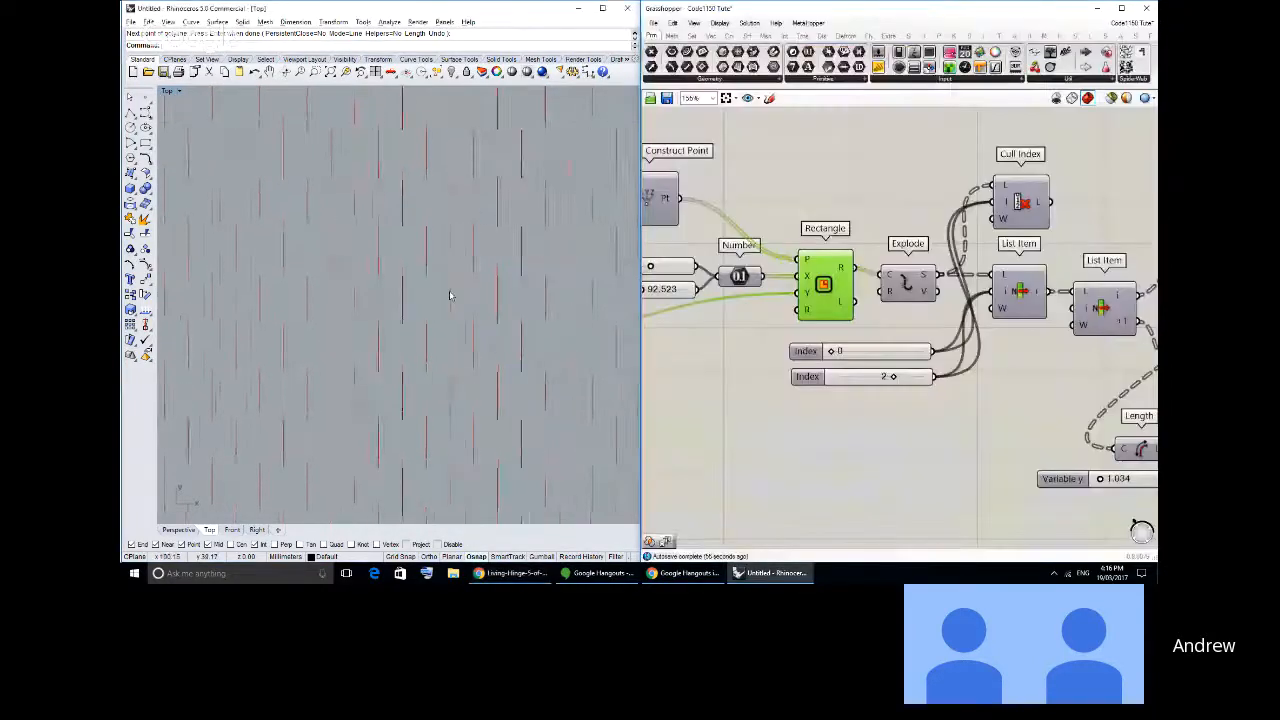
key(alt+Tab)
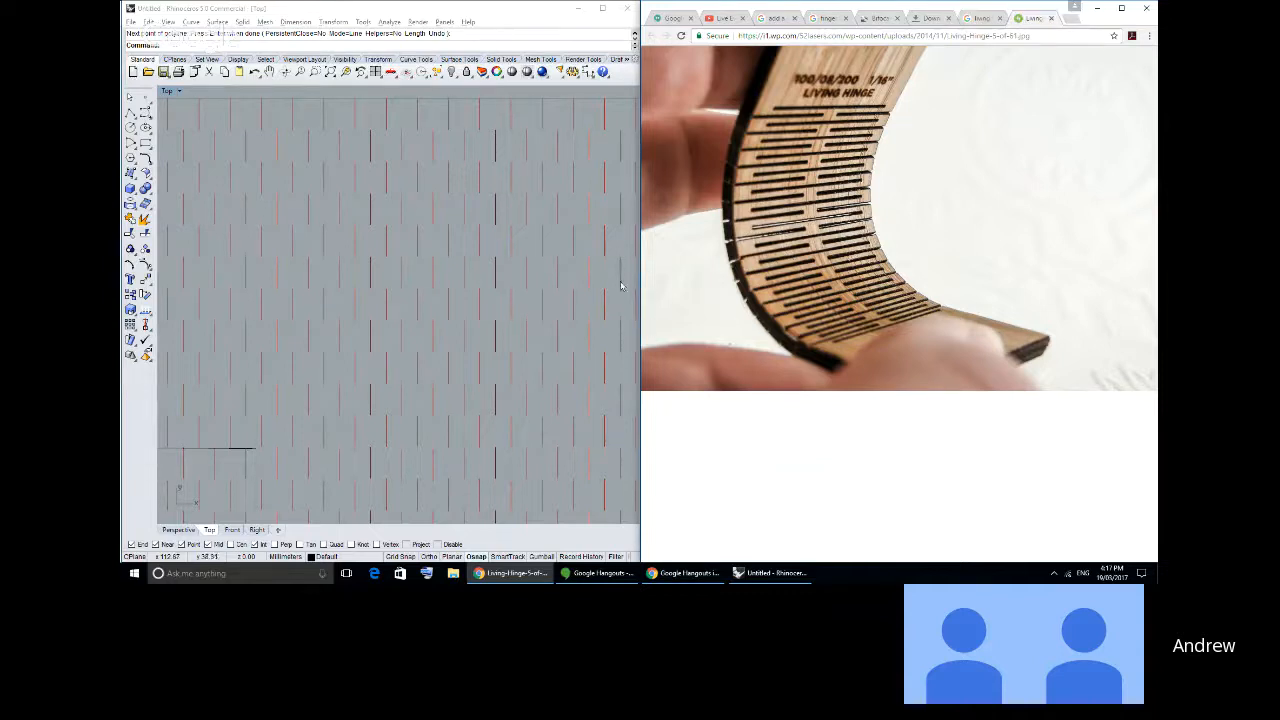
- Return to Grasshopper and examine the definition through to the two final Geometry parameters and their staggered cut lines
right_drag(560, 303, 545, 298)
scroll(815, 285, down, 3)
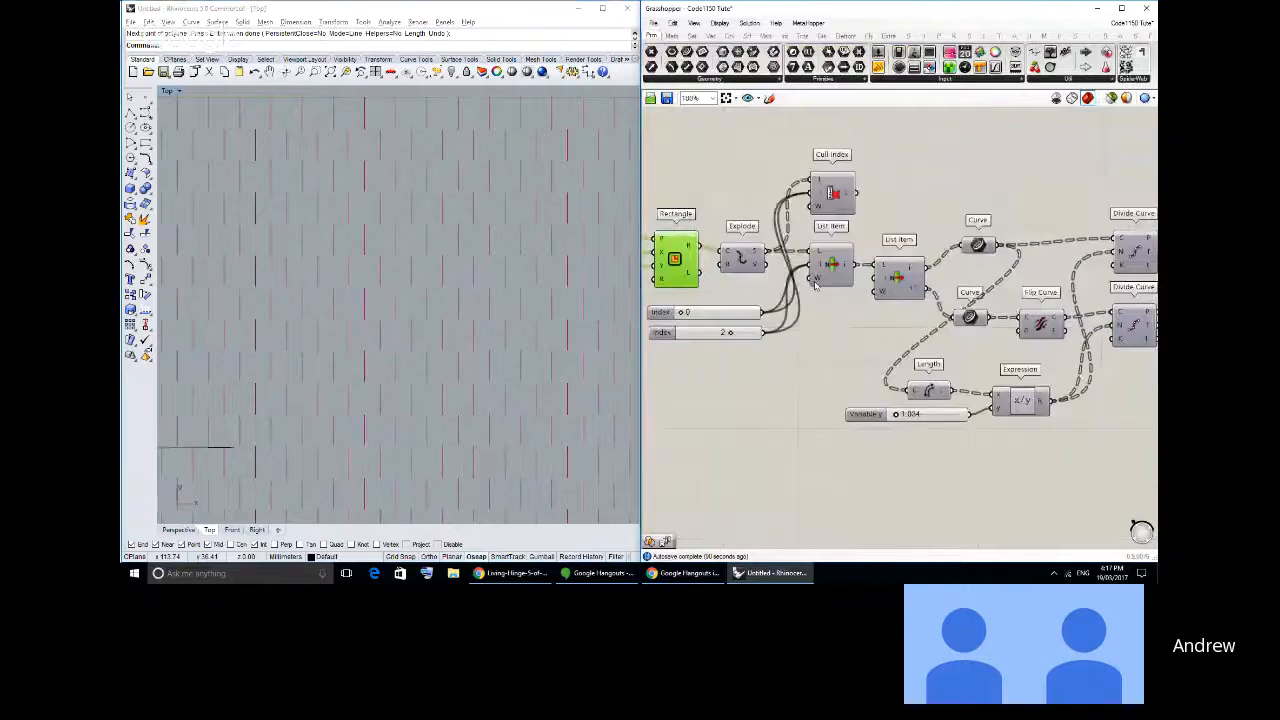
scroll(815, 285, down, 2)
right_drag(1058, 309, 866, 306)
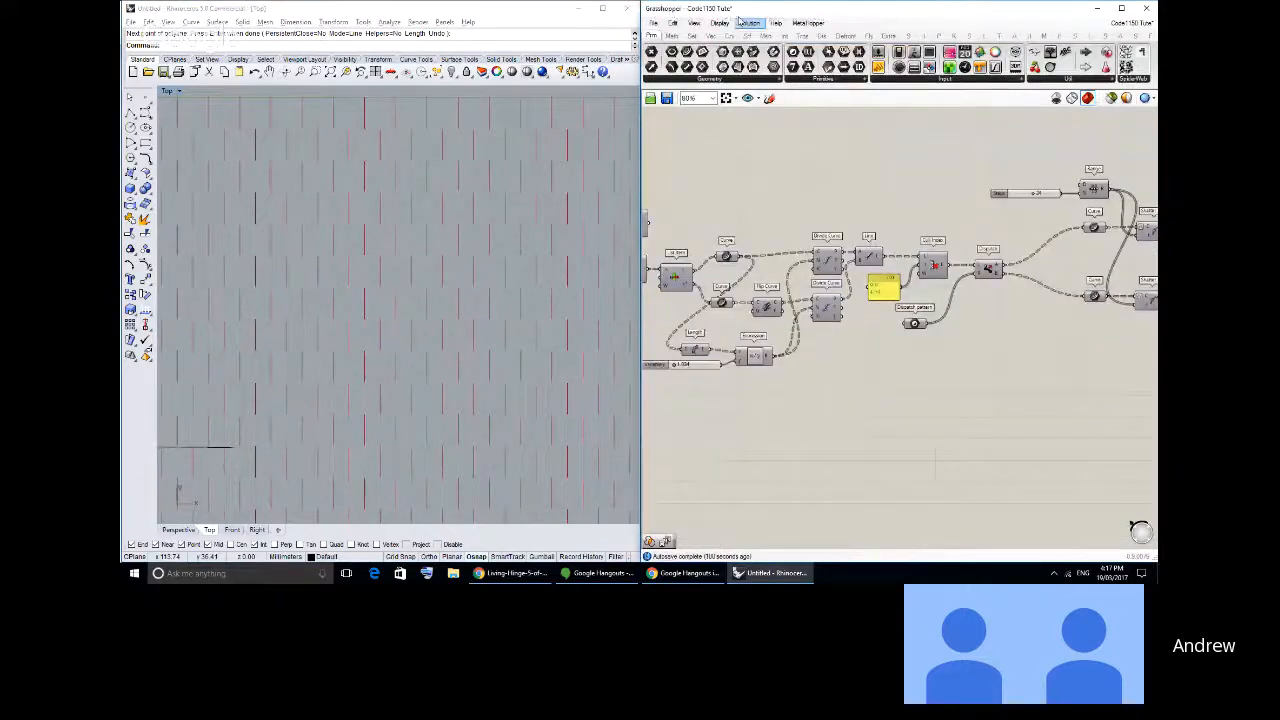
right_drag(1120, 278, 730, 292)
scroll(730, 292, up, 2)
drag(941, 380, 872, 180)
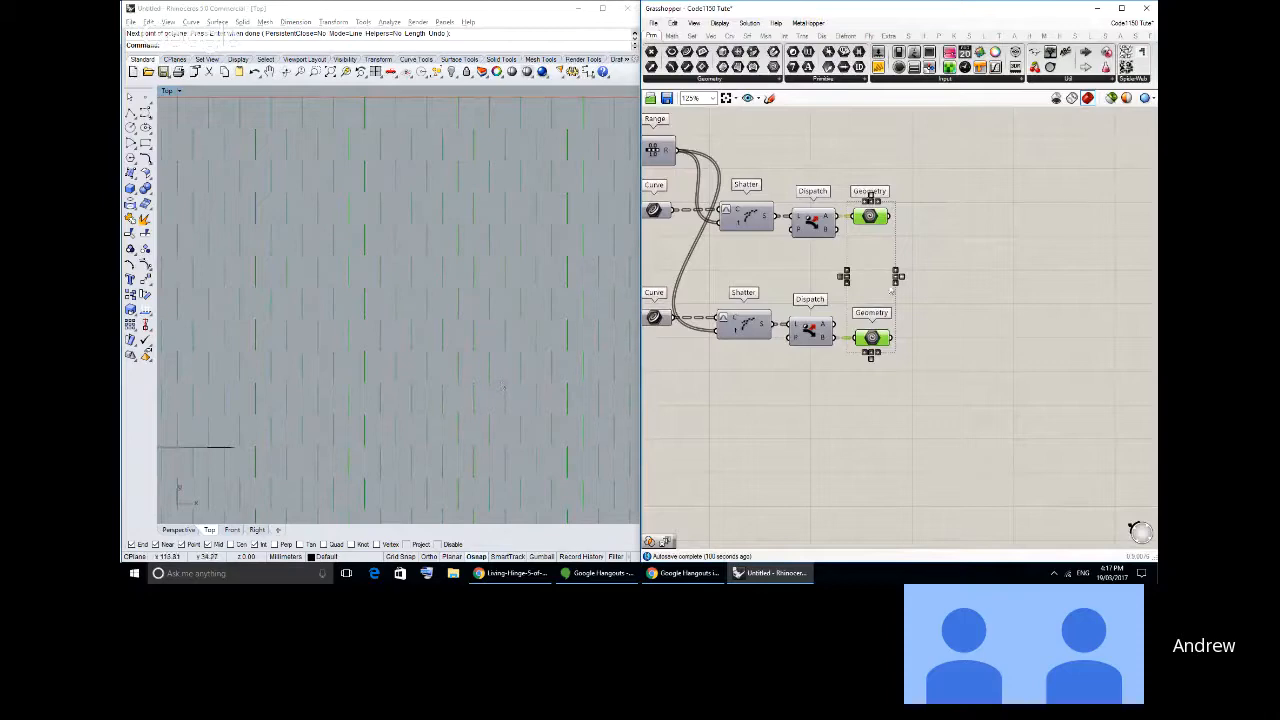
right_drag(758, 277, 944, 284)
scroll(855, 286, down, 1)
right_drag(863, 287, 810, 282)
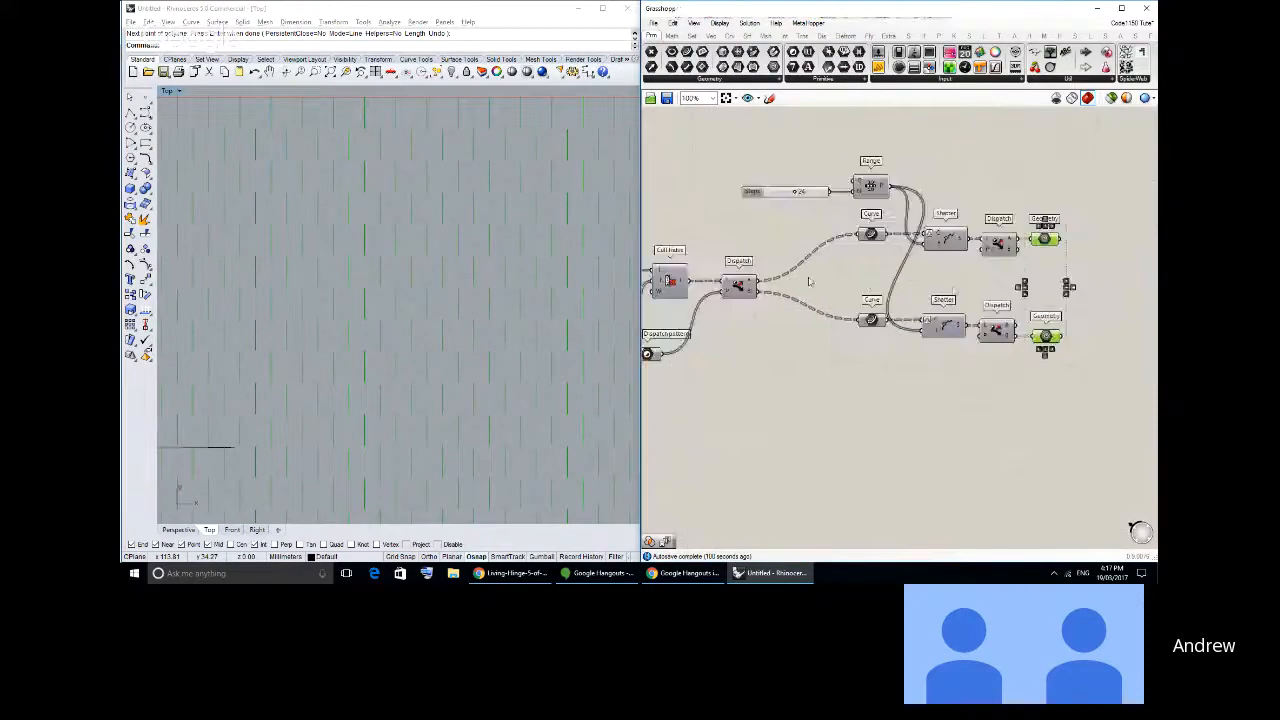
right_drag(951, 279, 763, 275)
scroll(845, 277, up, 2)
click(872, 284)
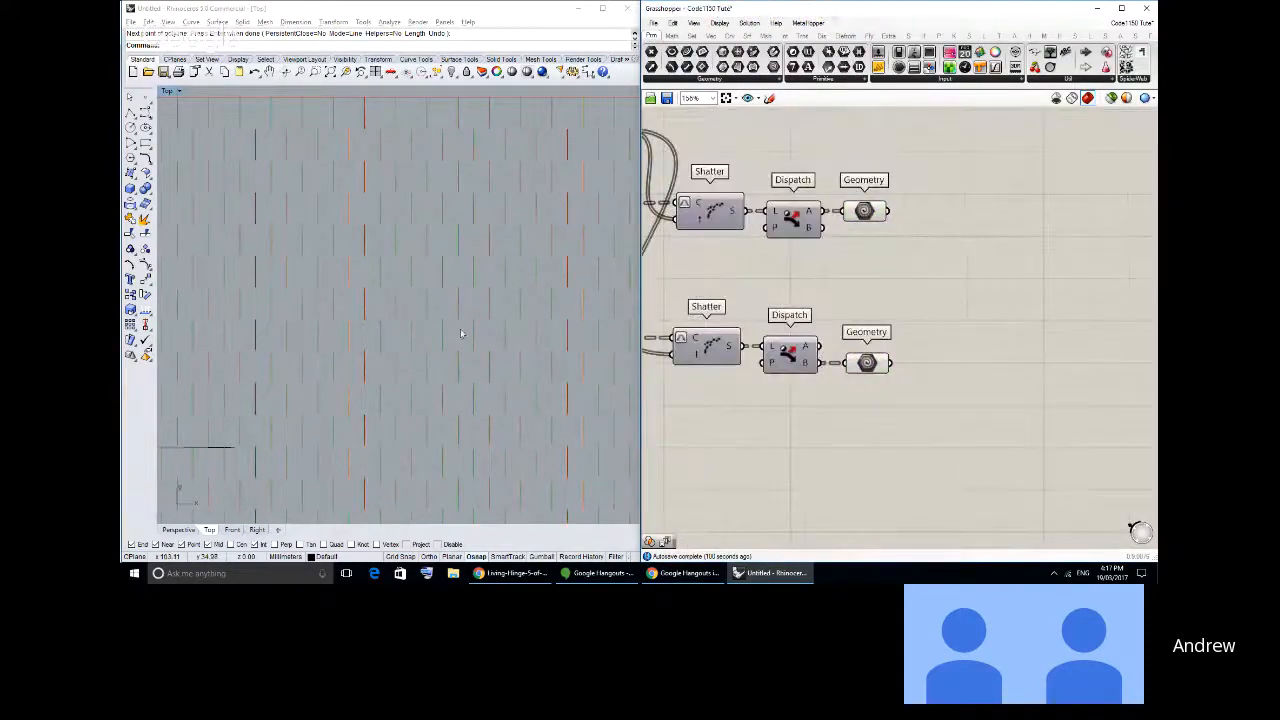
scroll(461, 333, down, 2)
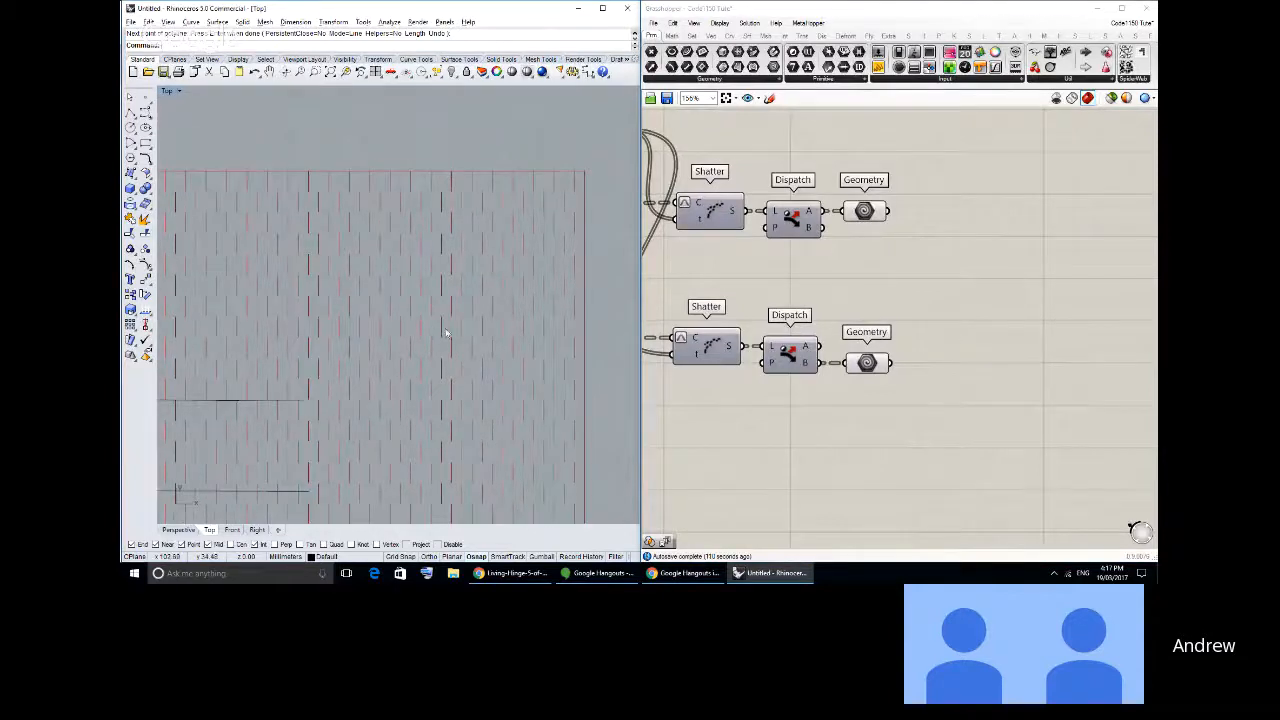
scroll(447, 333, up, 3)
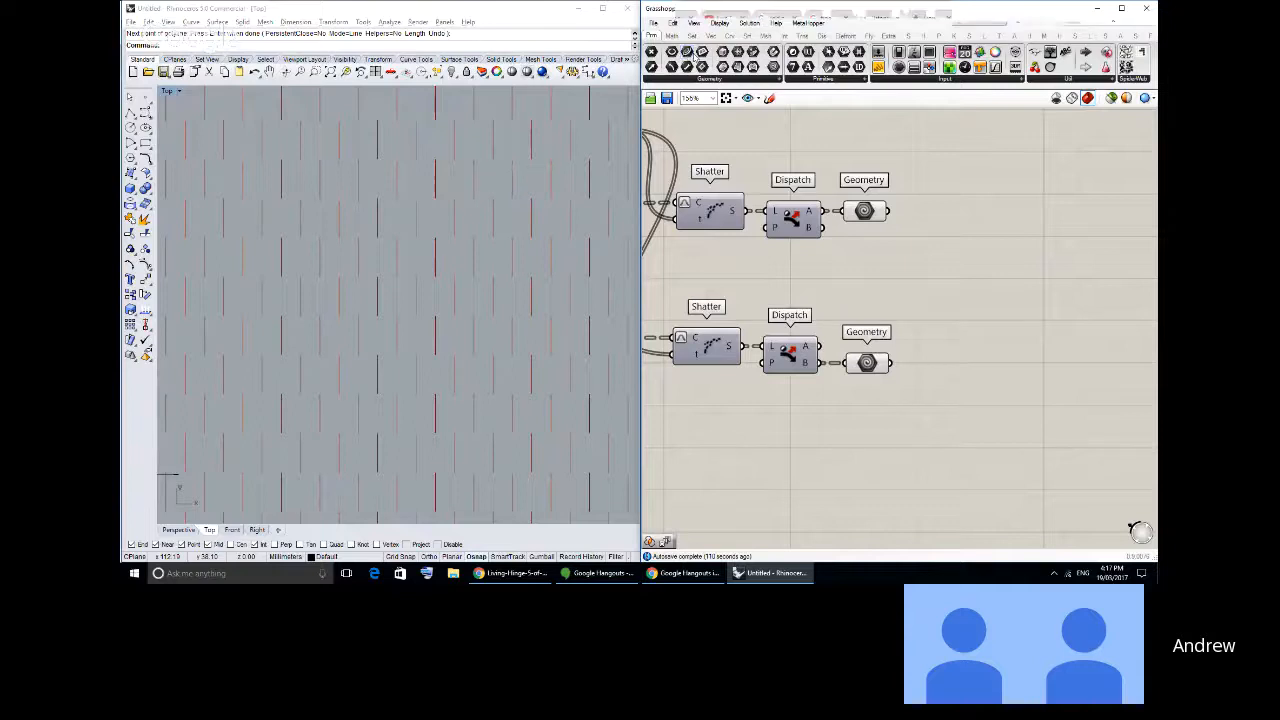
- Add a Geometry parameter beyond the two rows and connect both existing Geometry outputs to it
drag(773, 67, 968, 268)
drag(888, 212, 946, 268)
shift+drag(891, 363, 946, 270)
drag(961, 271, 965, 283)
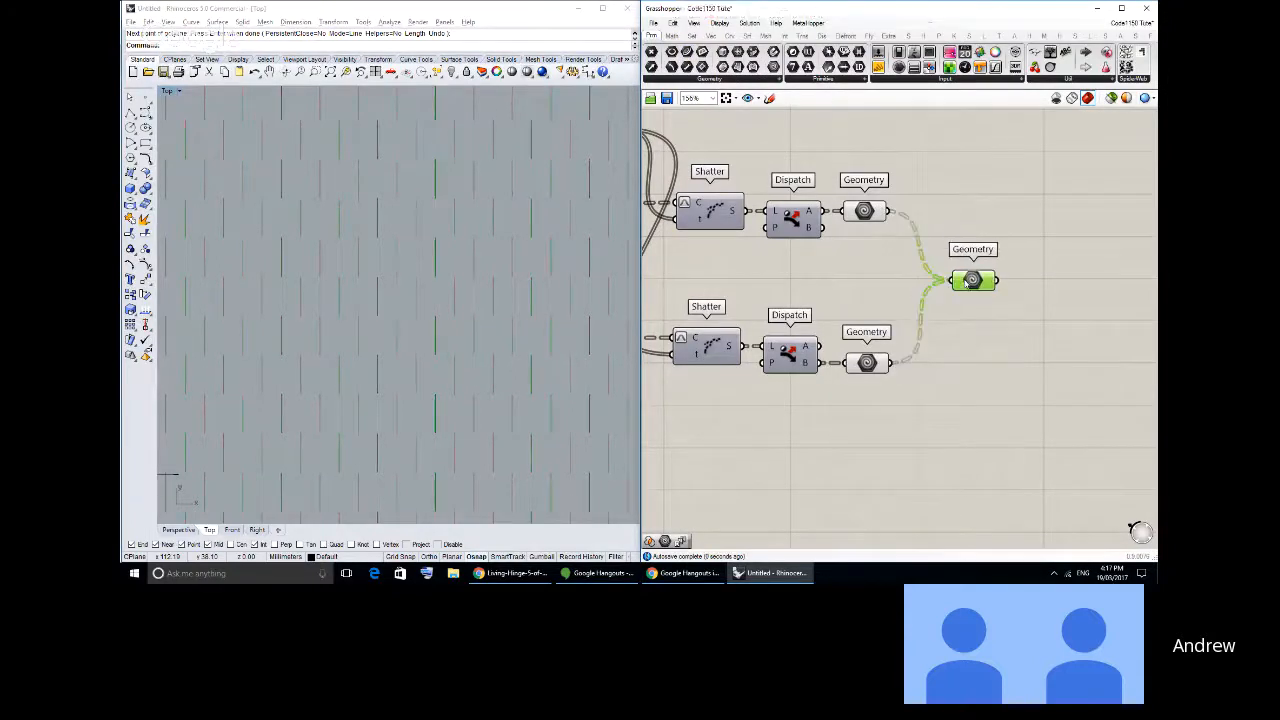
- Turn off the preview of the two Geometry parameters feeding the merged one
drag(903, 395, 856, 162)
middle_click(857, 163)
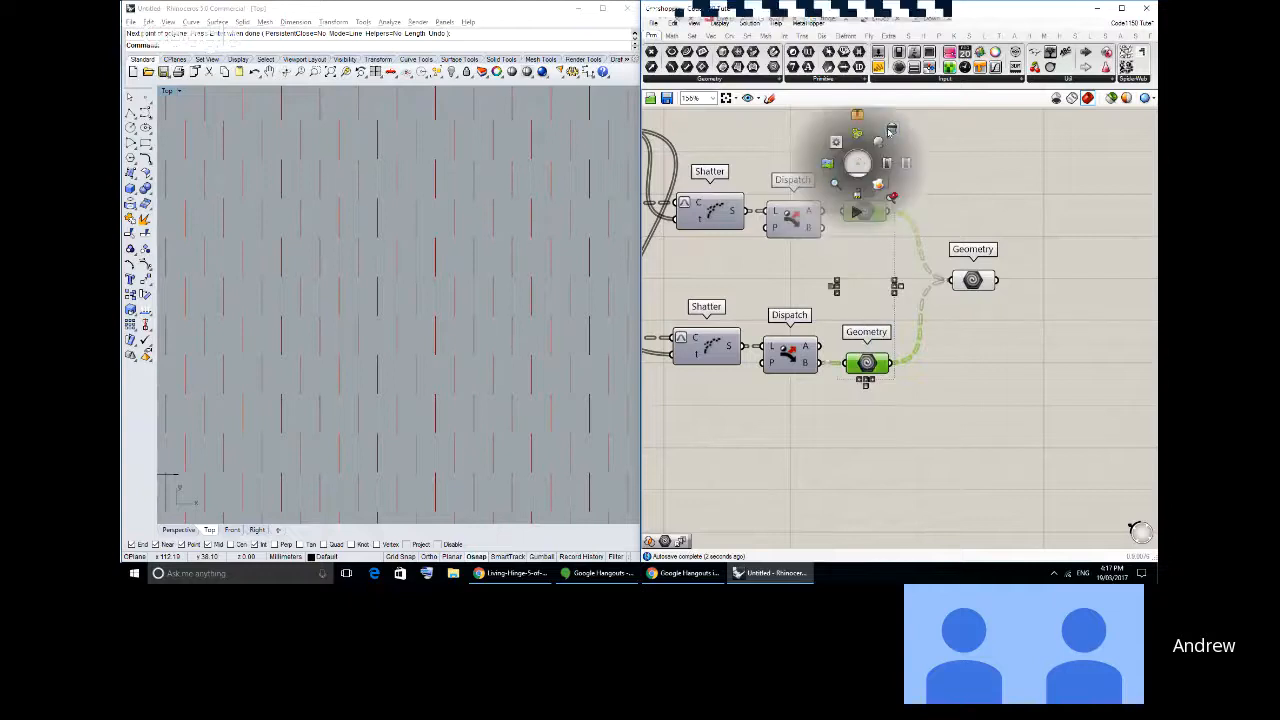
click(890, 130)
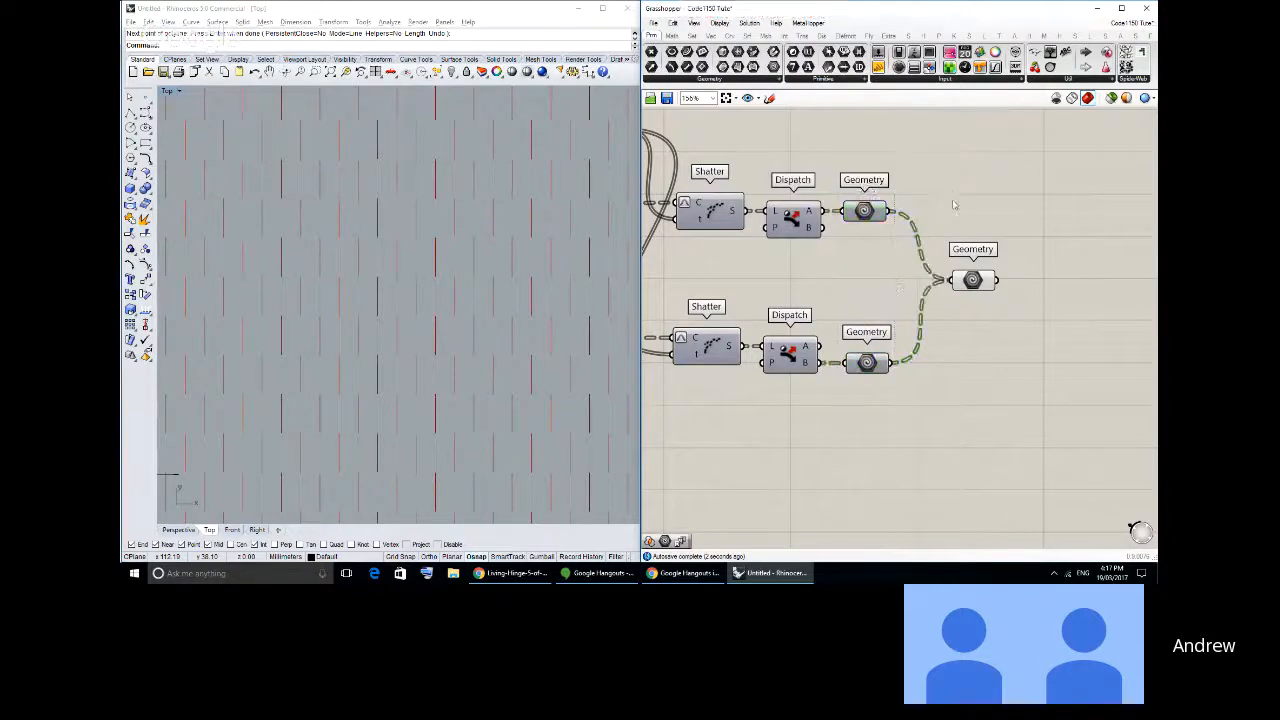
- Add an Extend Curve component after the merged Geometry parameter and connect that parameter to its C input
click(728, 39)
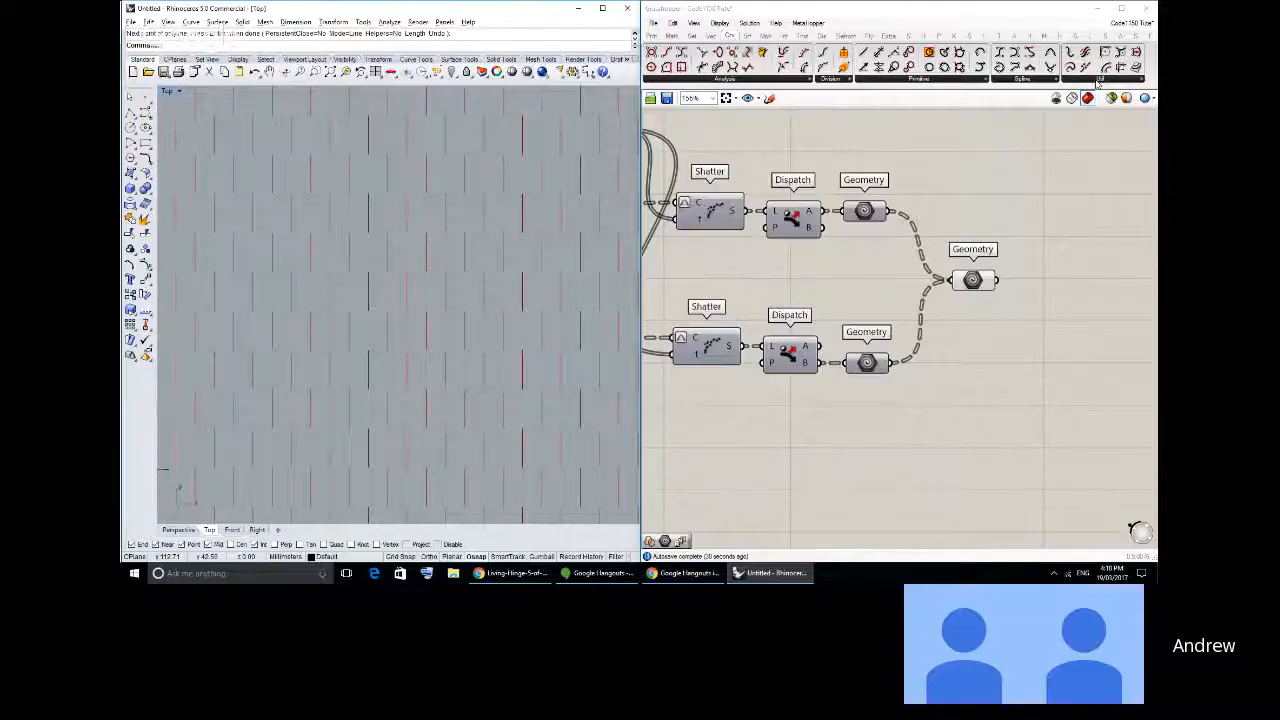
click(1098, 80)
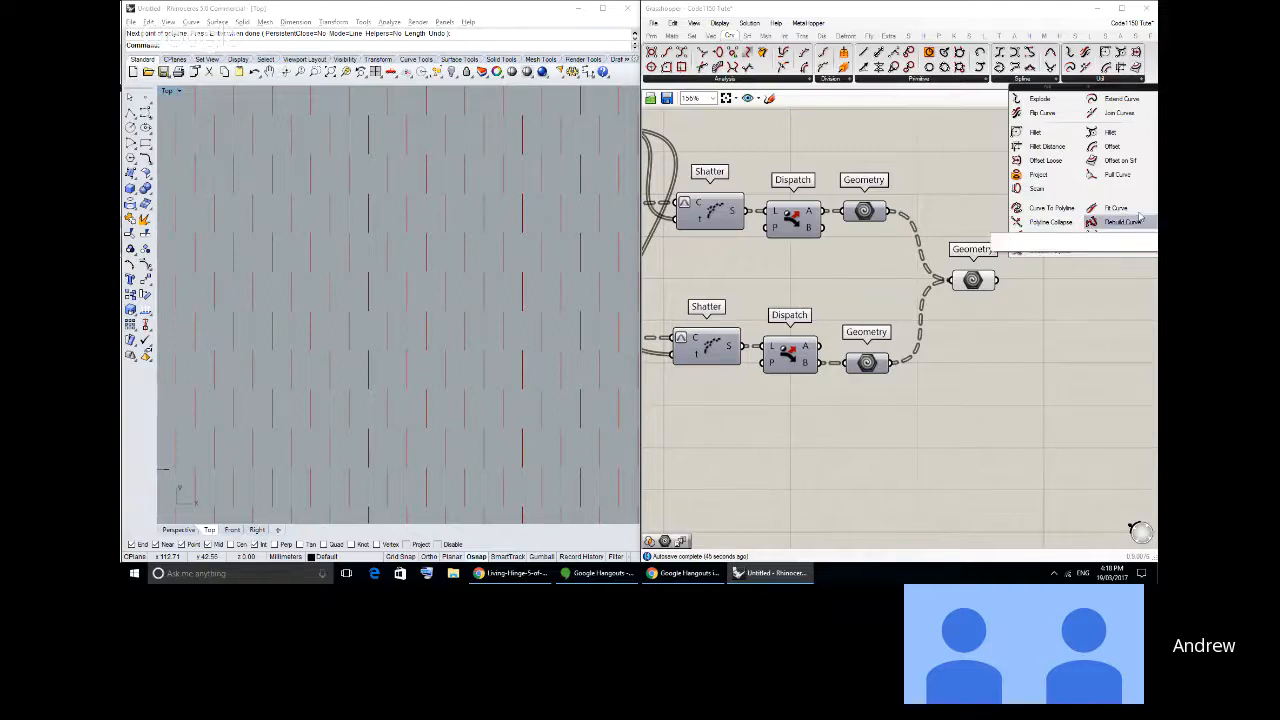
click(1115, 99)
click(1052, 314)
drag(1052, 314, 1047, 303)
drag(997, 280, 1028, 280)
click(1070, 306)
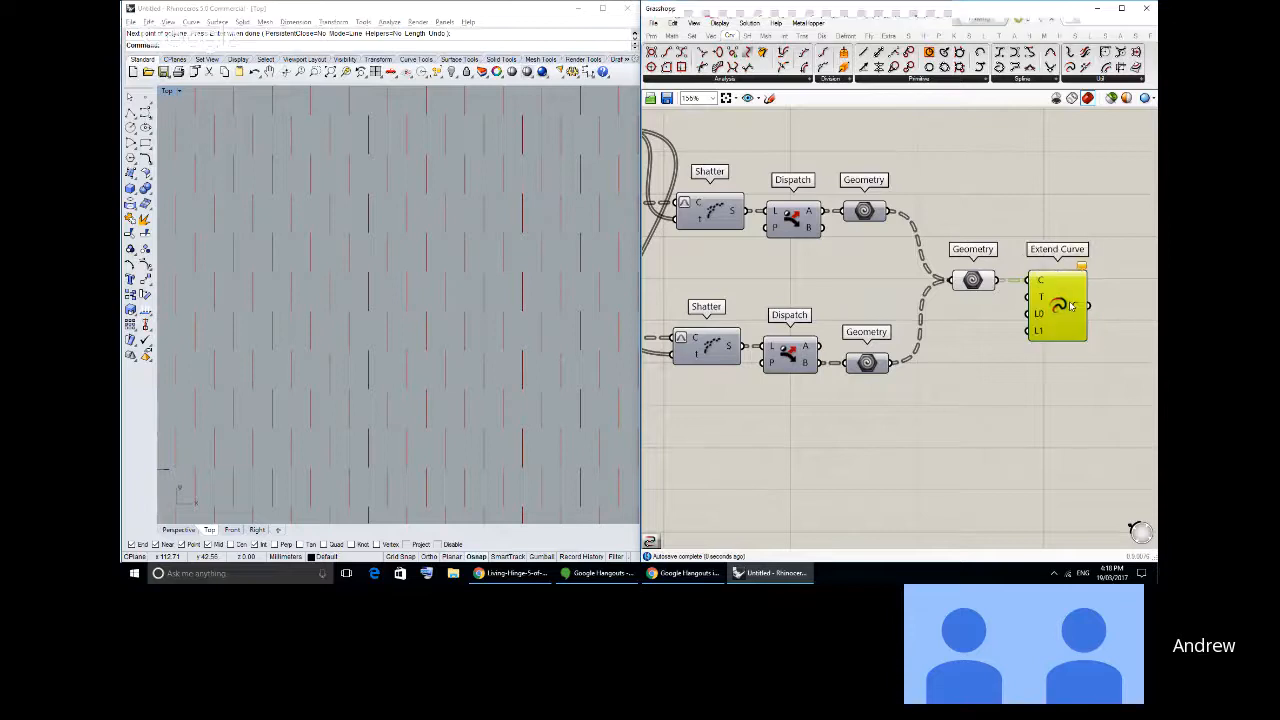
click(1014, 244)
right_drag(1014, 255, 936, 215)
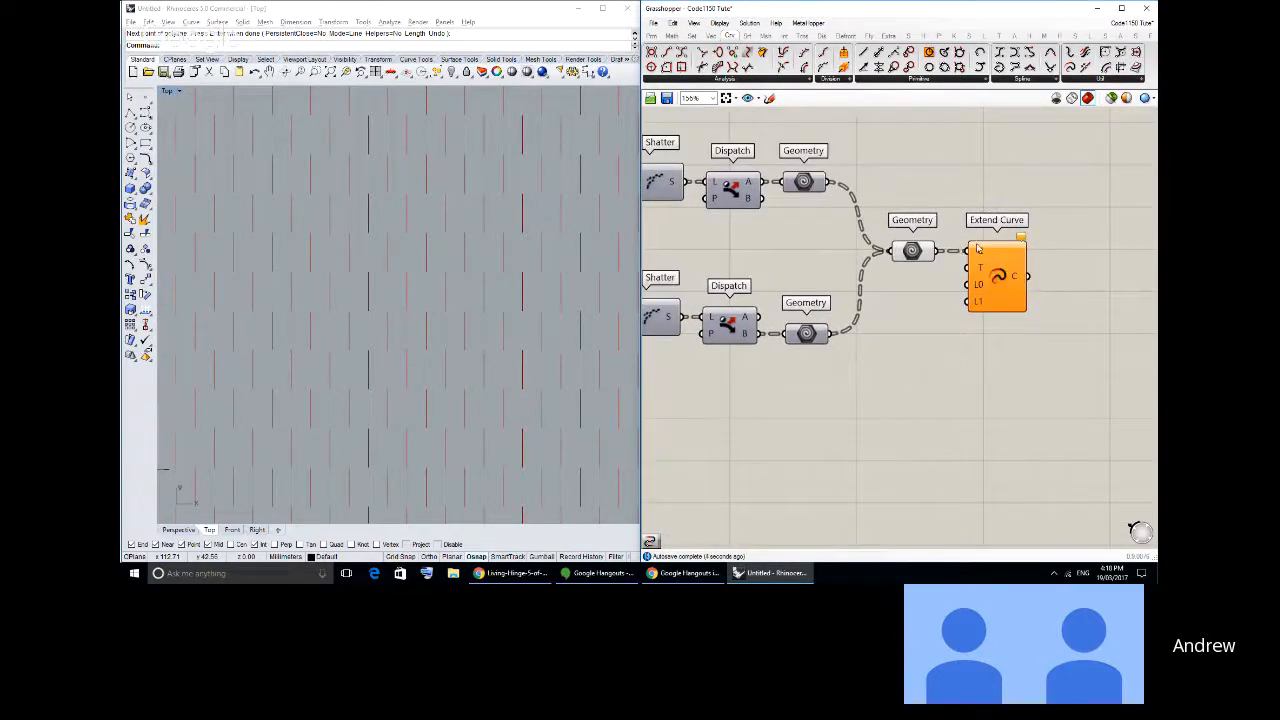
- Add a number slider with the value 0.250 below the Geometry parameters and connect it to Extend Curve's L0 input
click(651, 35)
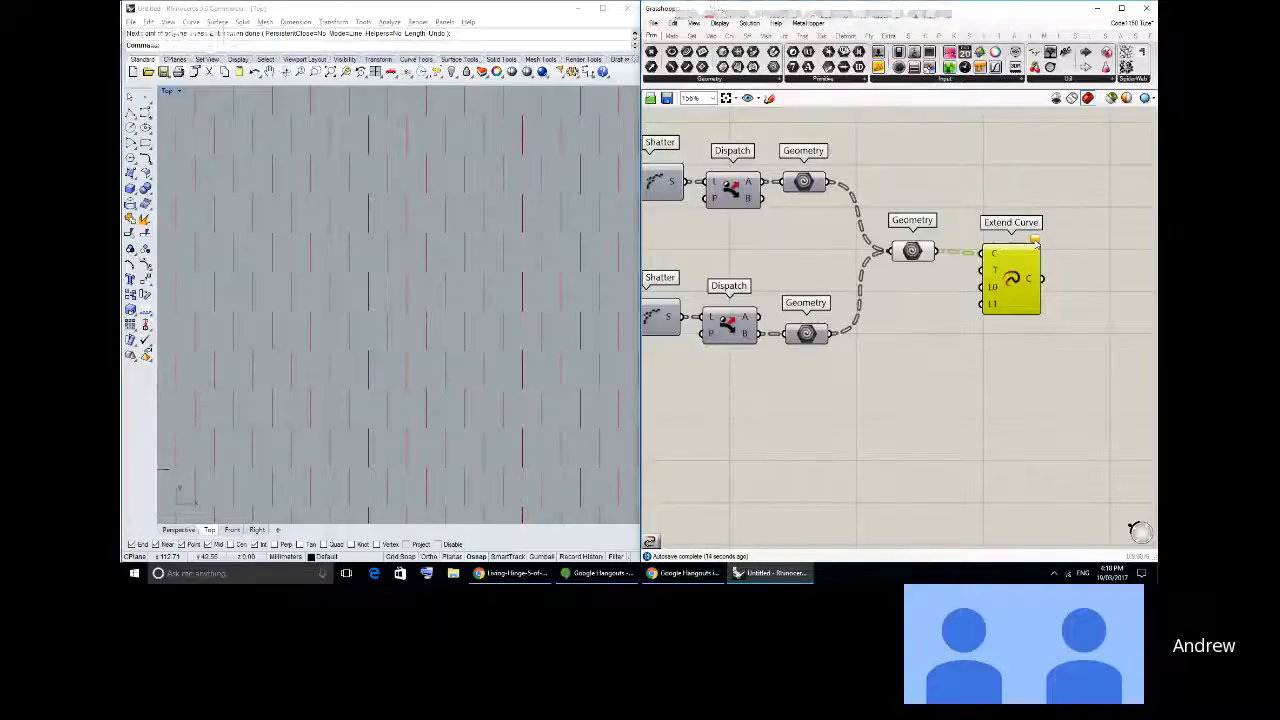
drag(1022, 260, 1025, 254)
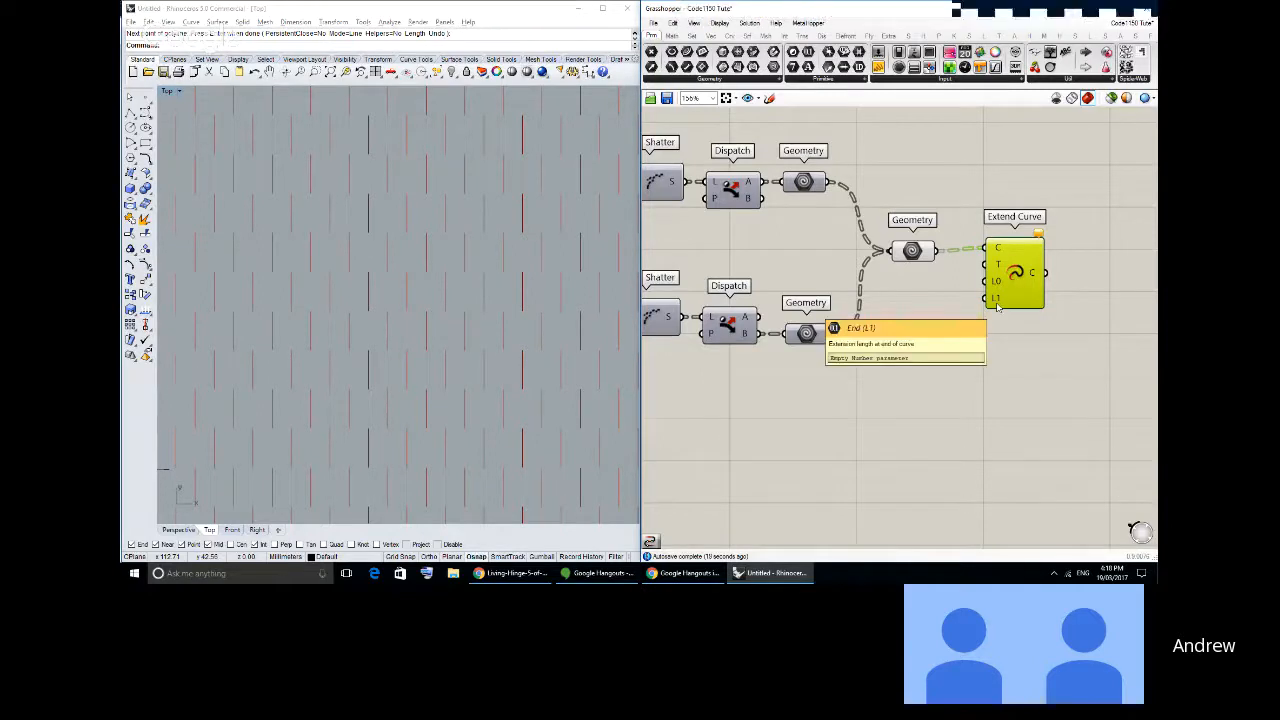
click(879, 67)
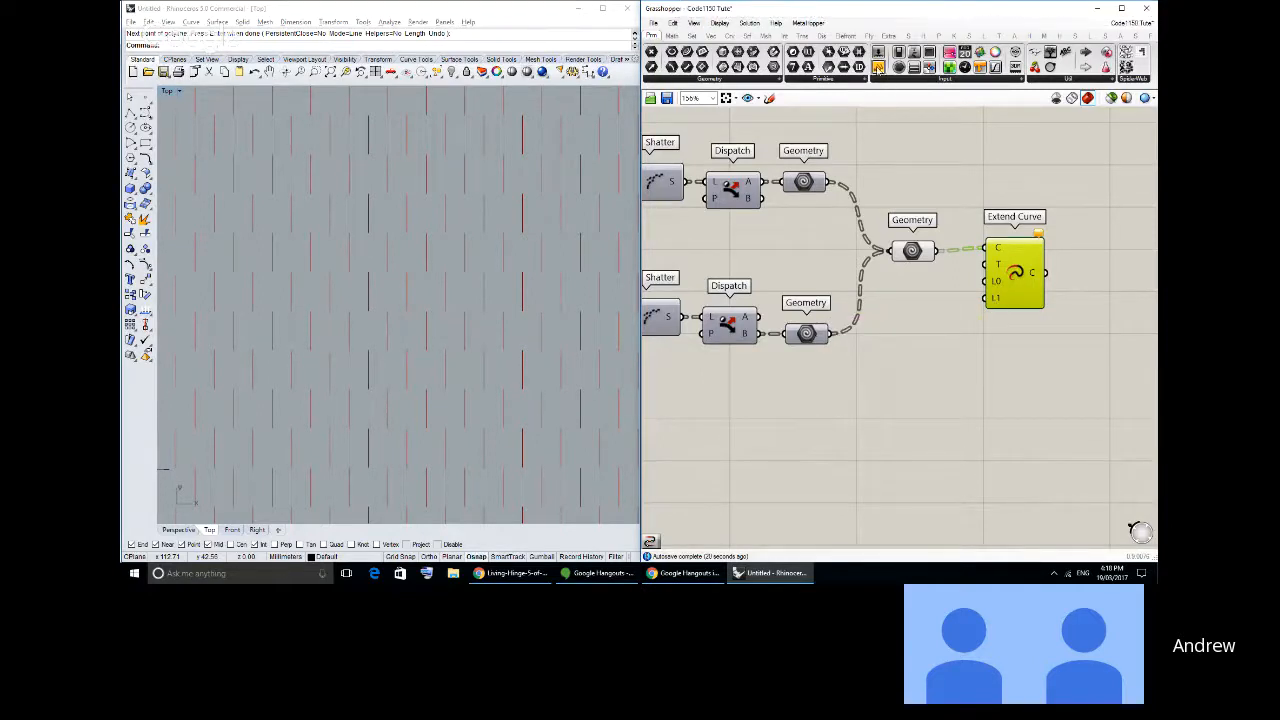
click(895, 320)
click(914, 329)
key(Delete)
drag(914, 331, 997, 321)
click(879, 52)
click(878, 322)
click(955, 320)
click(875, 367)
- Try a duplicate slider on Extend Curve's L1 input, set to 0.000
key(ctrl+c)
key(ctrl+v)
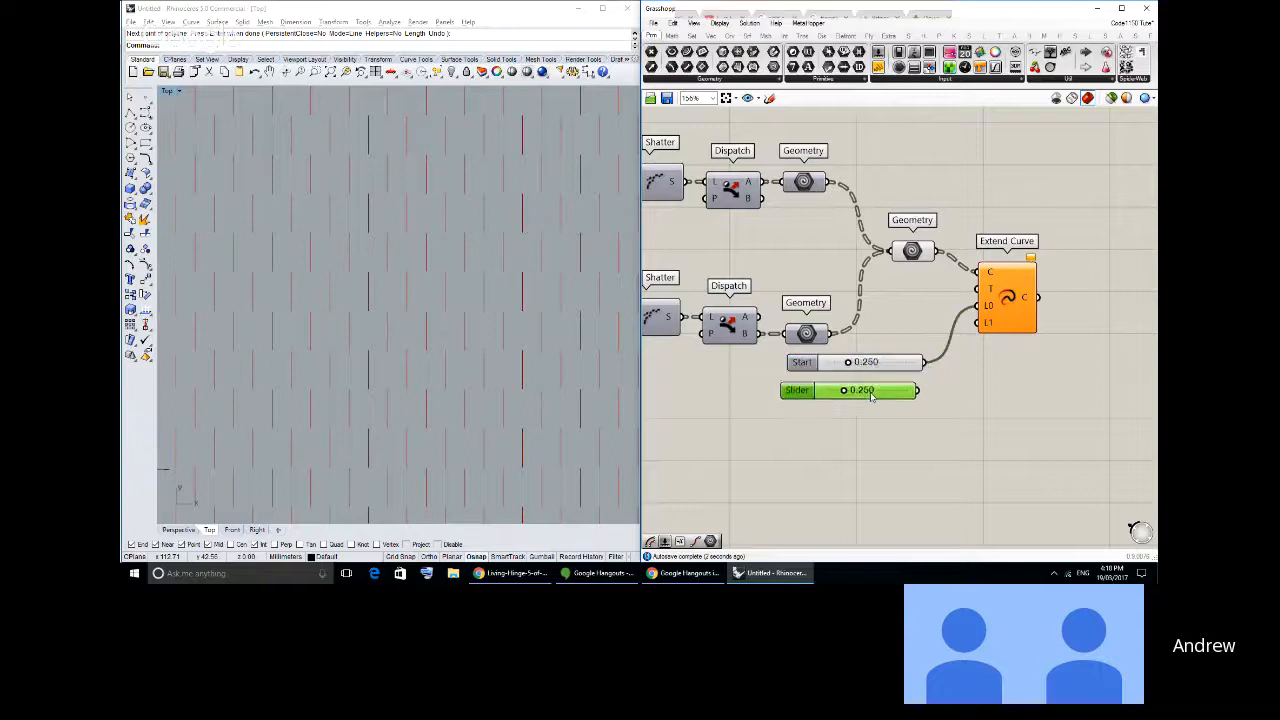
drag(923, 387, 980, 322)
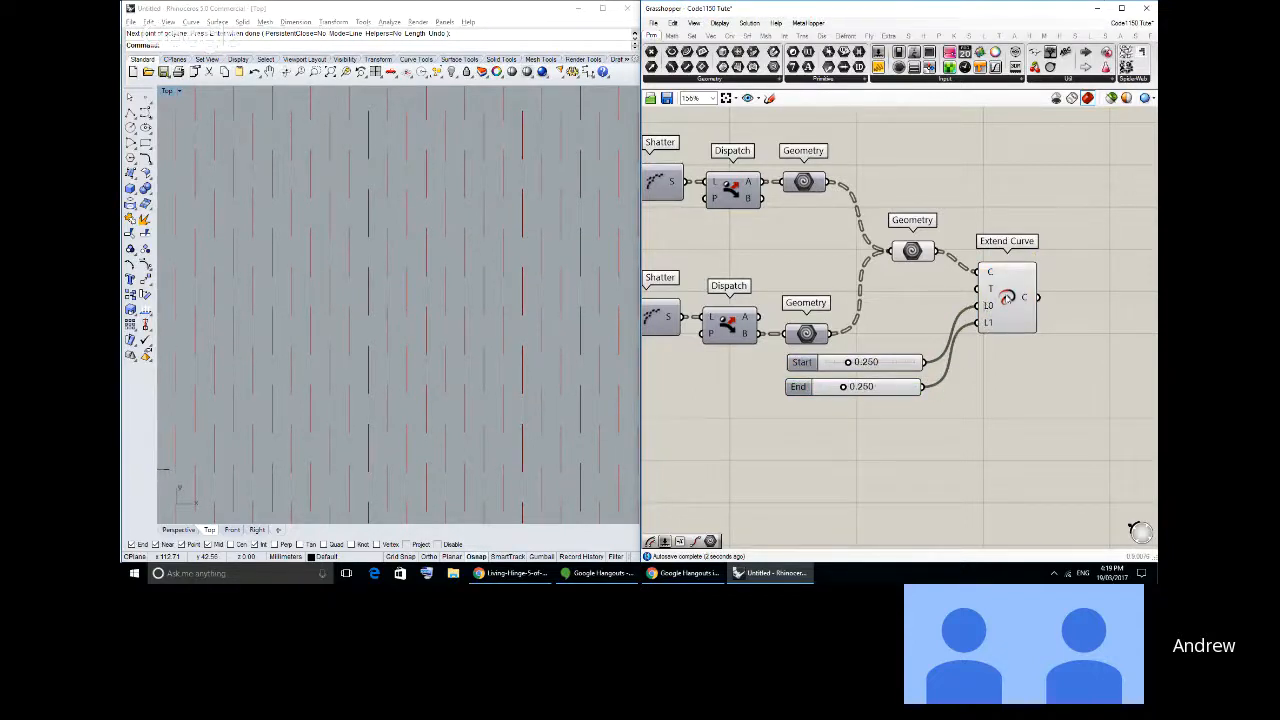
drag(840, 390, 789, 429)
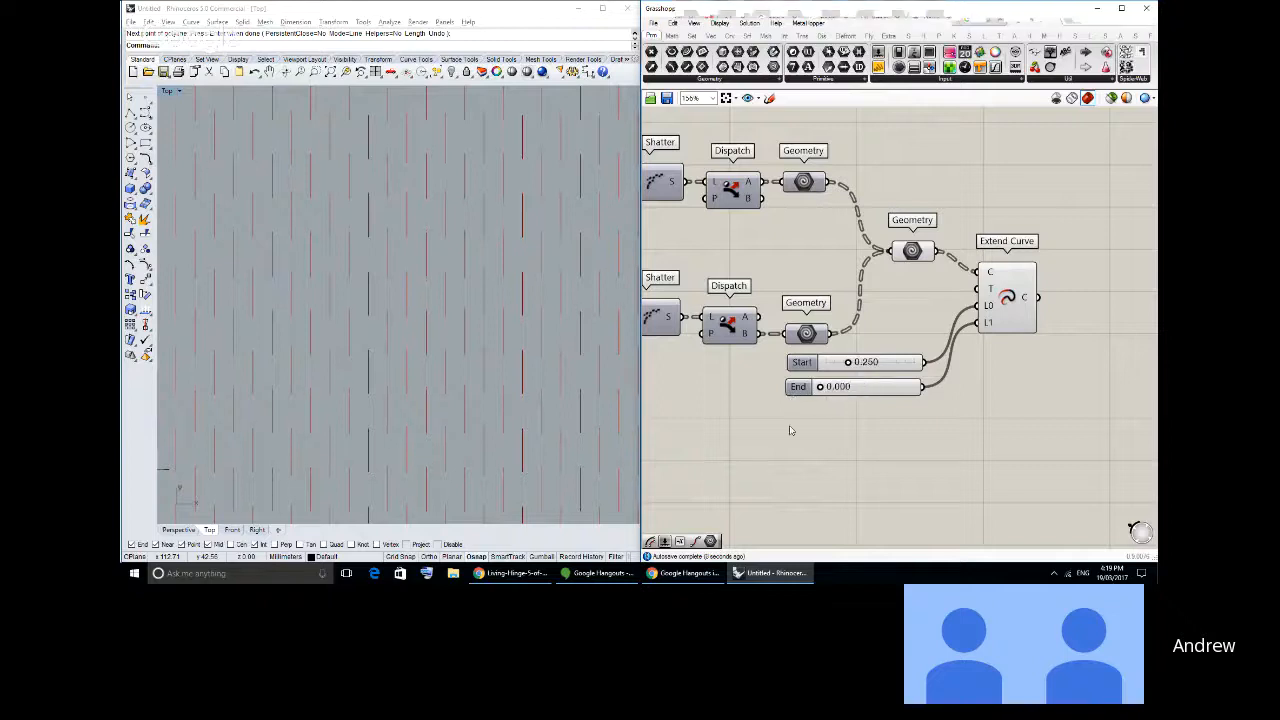
click(866, 390)
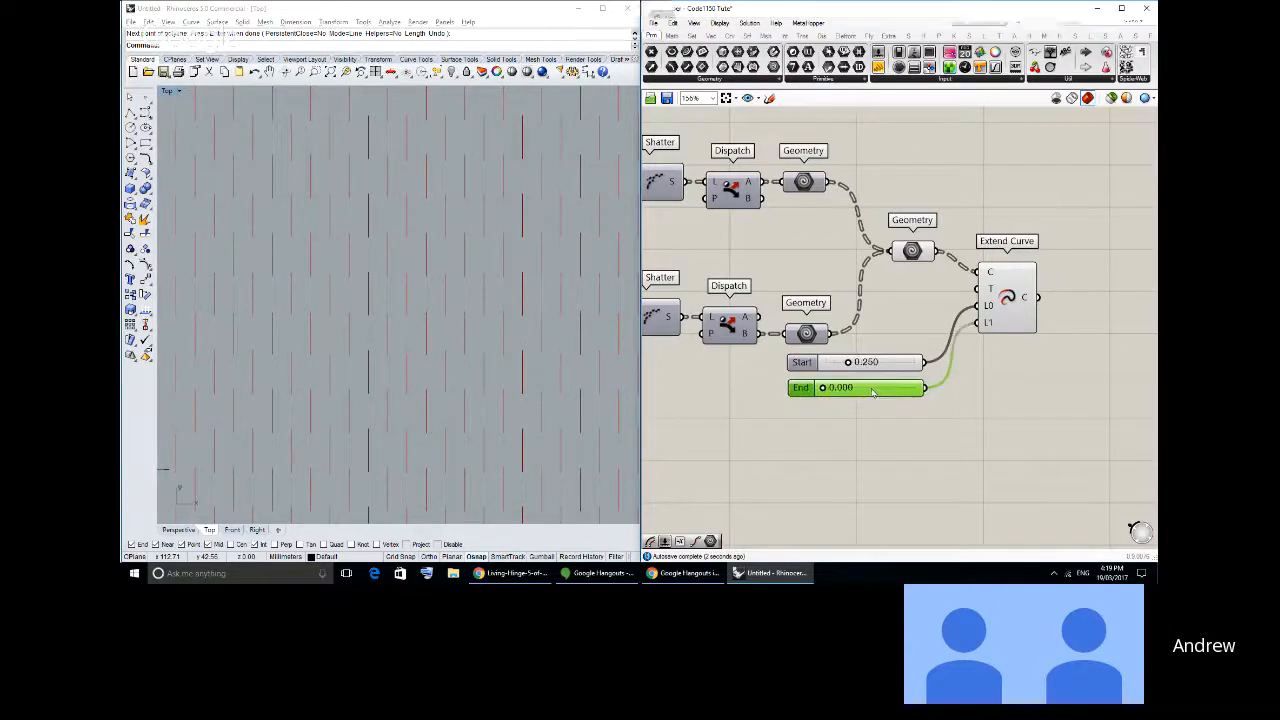
key(Delete)
- Connect the remaining slider to Extend Curve's L1 input as well and set it to 0.573
click(903, 369)
drag(924, 362, 1007, 315)
click(886, 378)
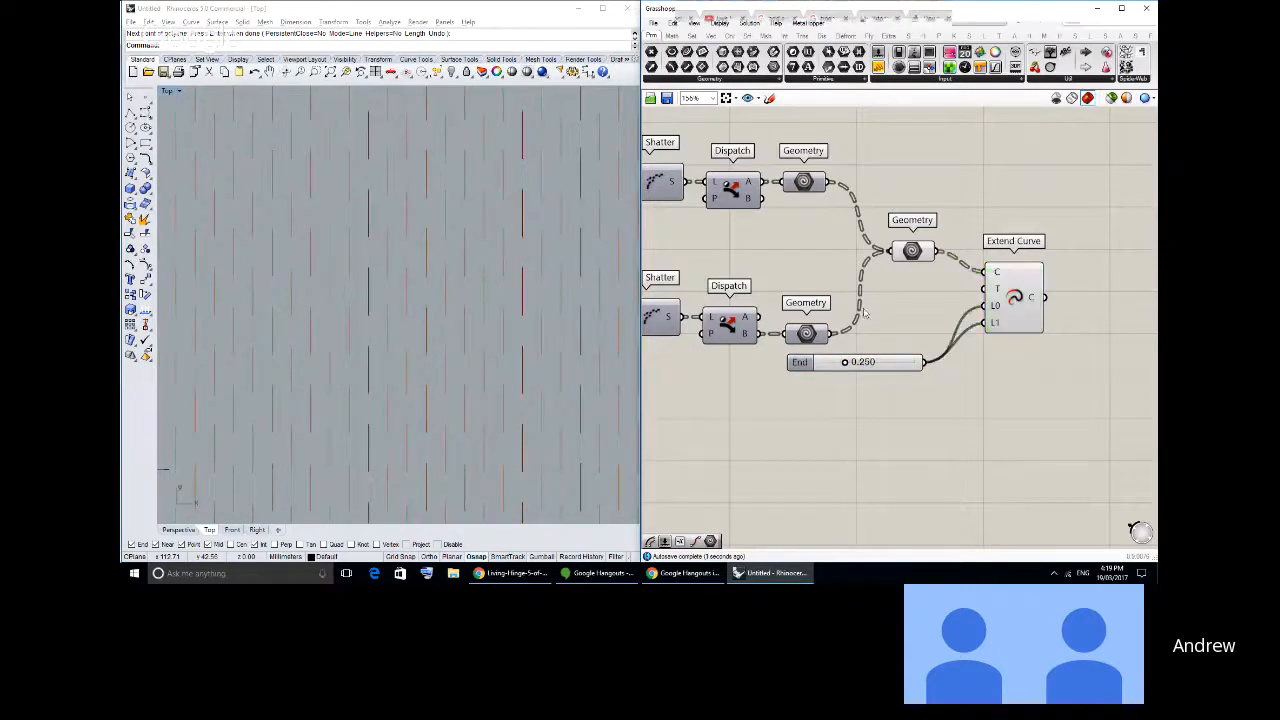
drag(883, 366, 867, 370)
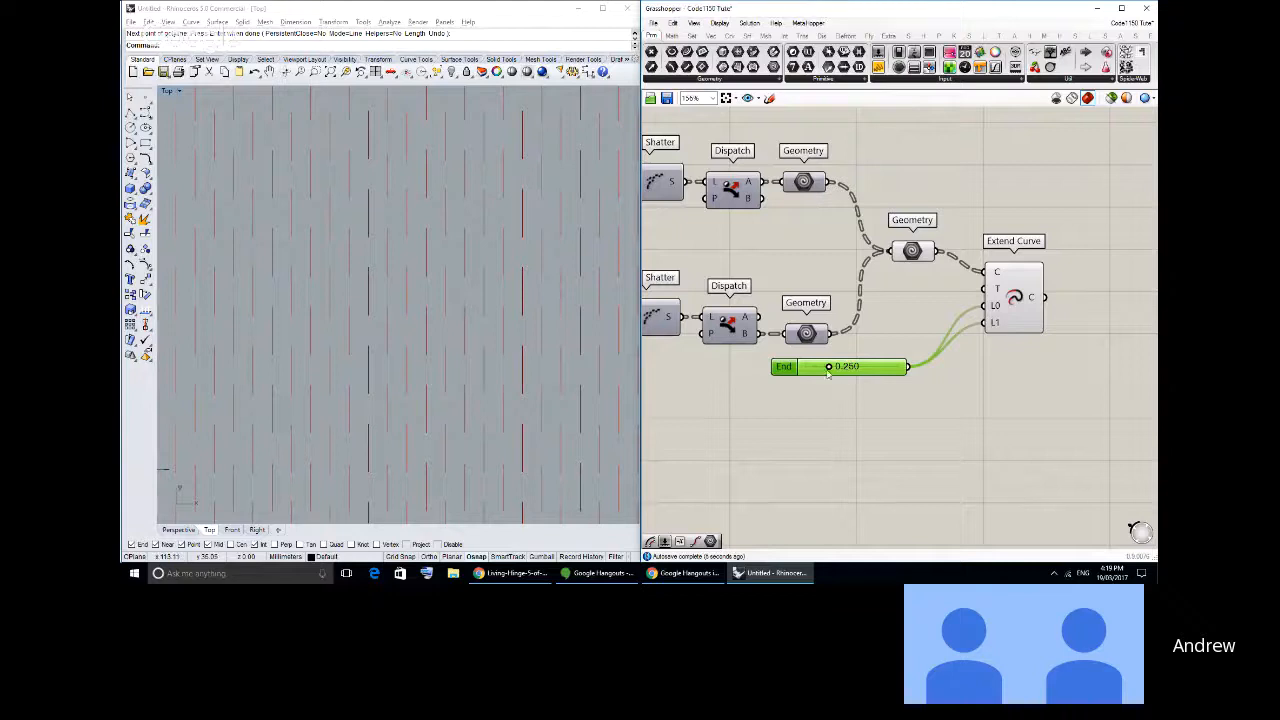
drag(828, 368, 858, 367)
- Examine the extended cut lines along the edges and corners of the hinge pattern in the Rhino Top view
scroll(383, 309, down, 3)
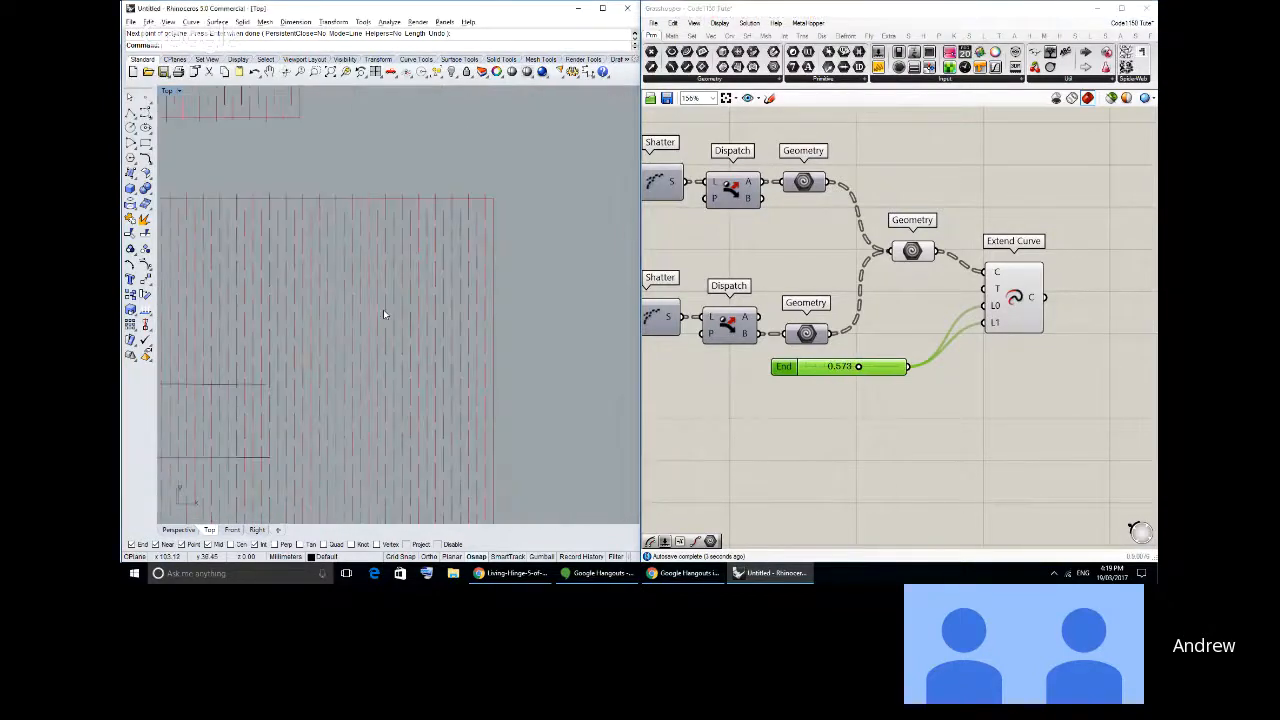
scroll(506, 288, down, 4)
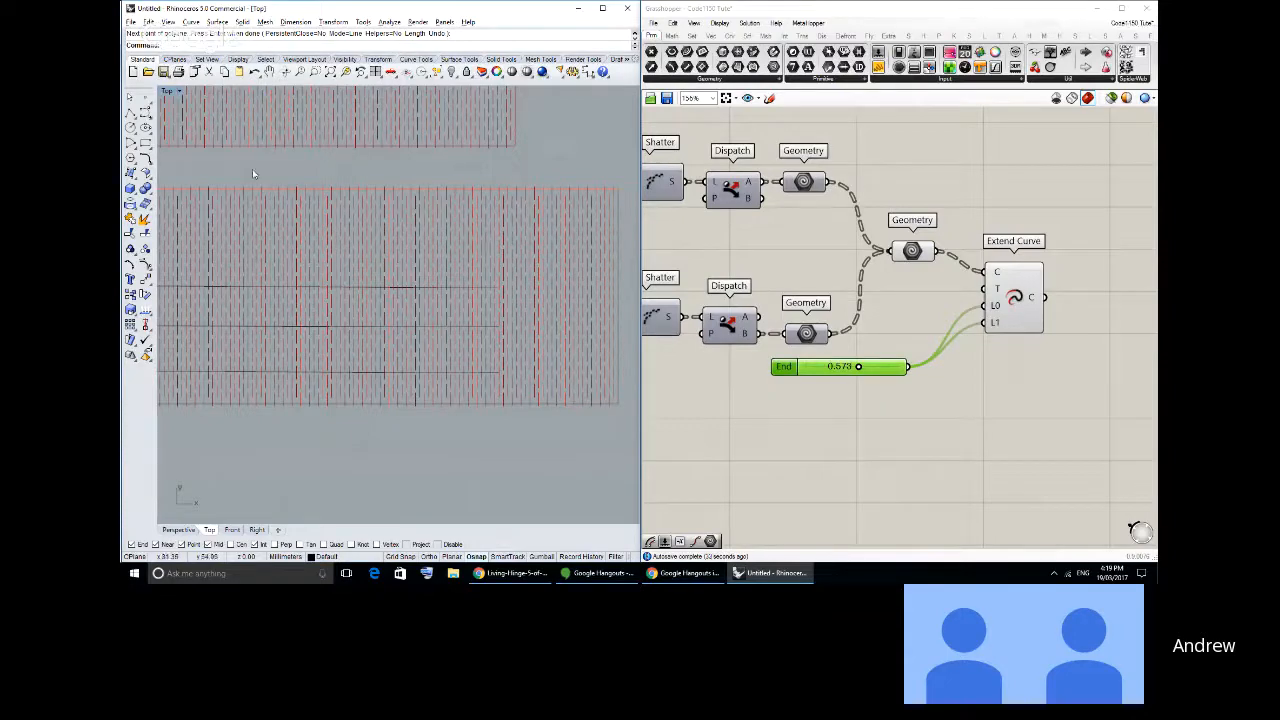
right_drag(253, 169, 310, 175)
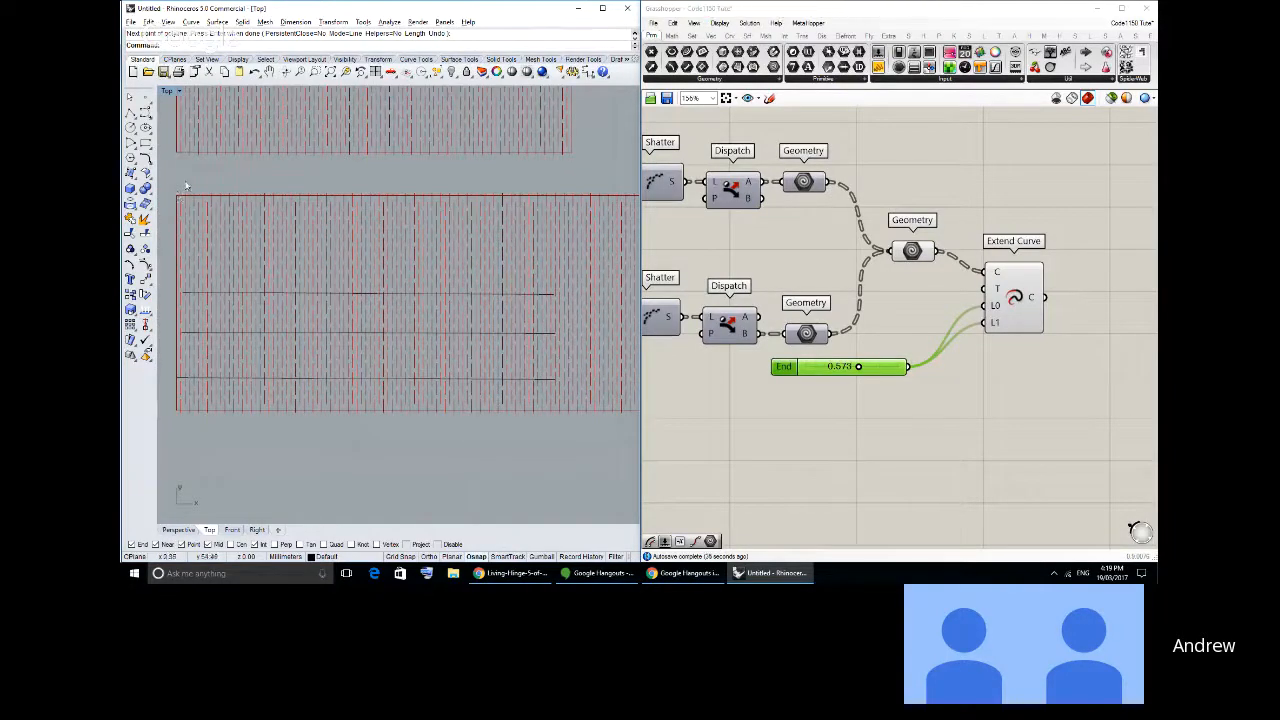
right_drag(183, 198, 269, 296)
scroll(227, 213, up, 8)
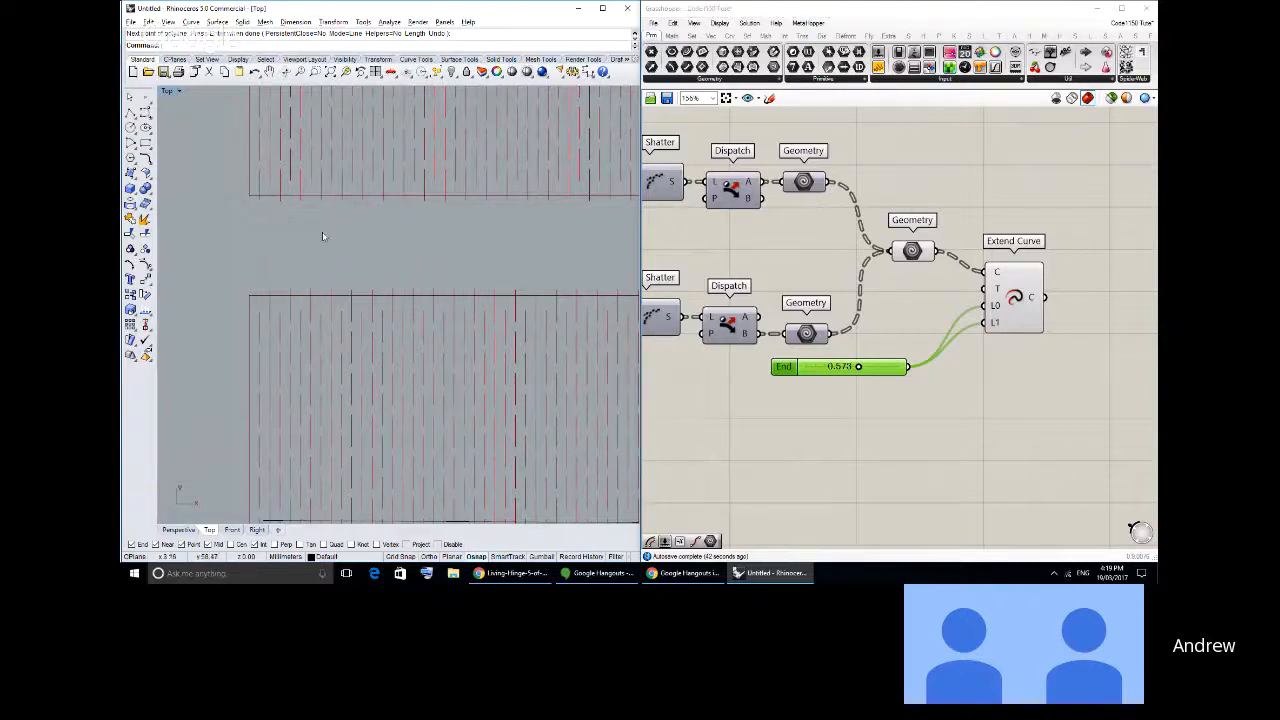
scroll(322, 236, down, 2)
scroll(305, 265, down, 3)
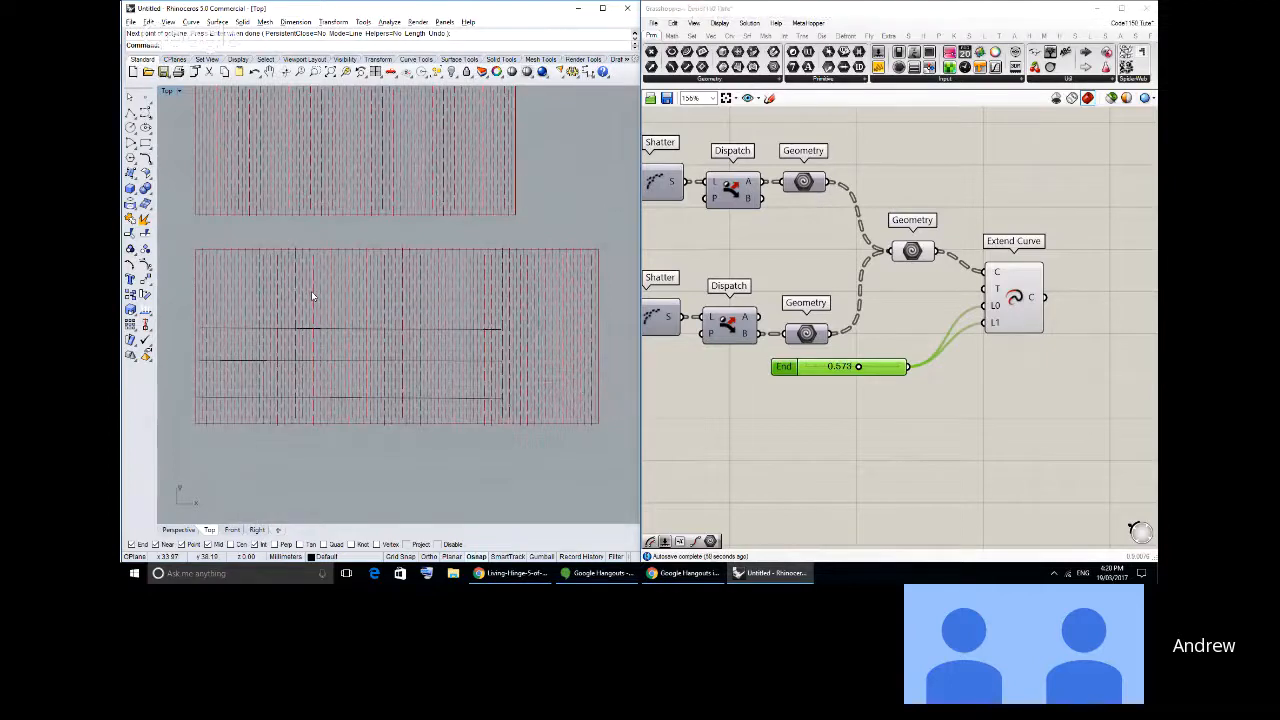
key(Return)
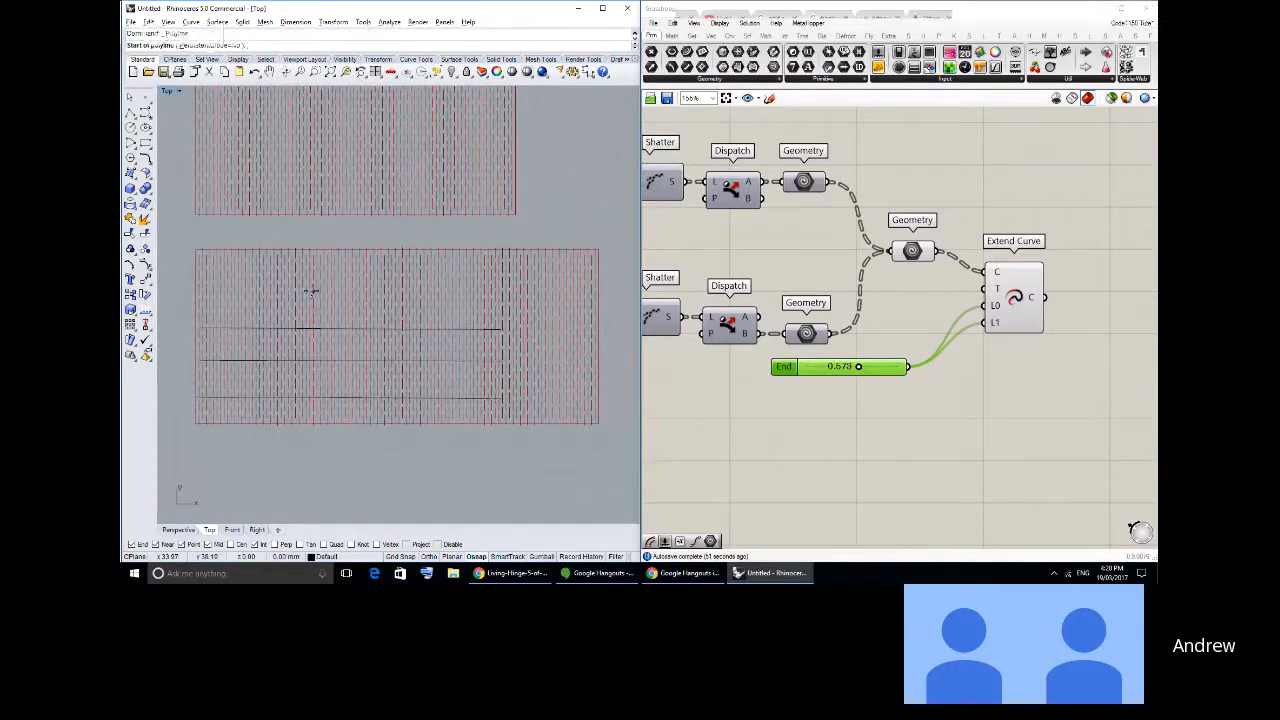
key(Escape)
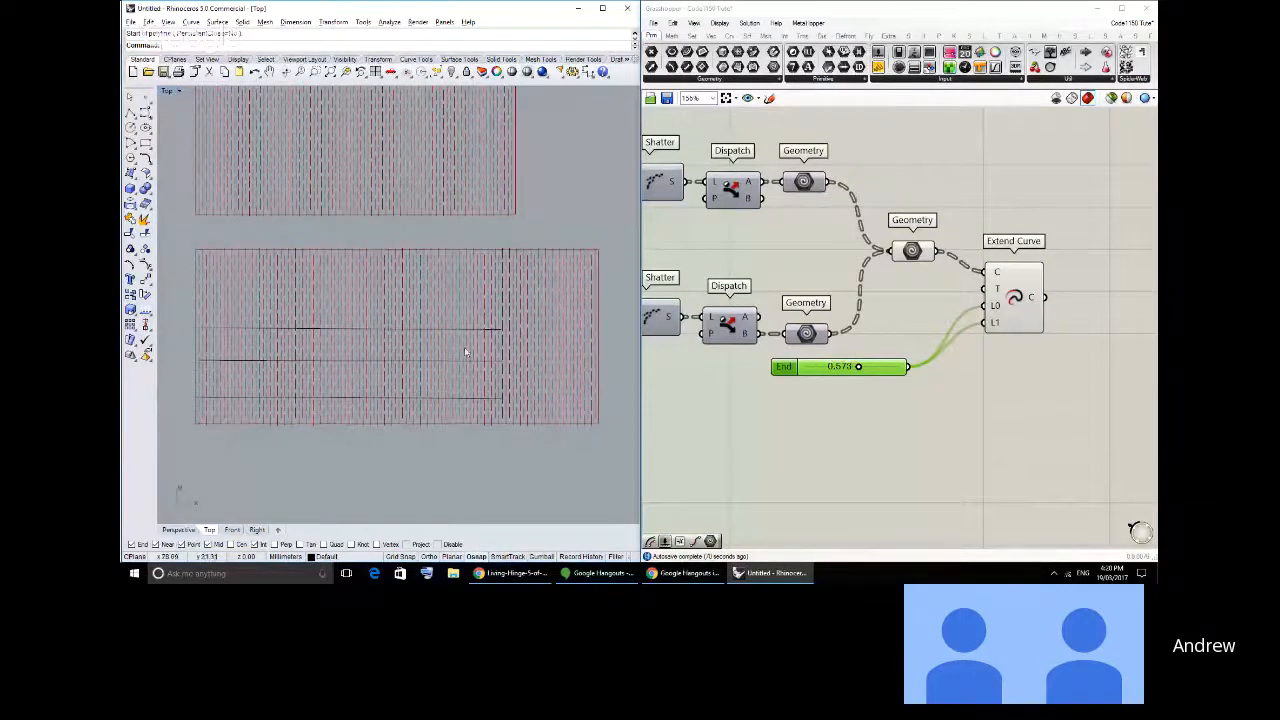
right_drag(464, 347, 474, 377)
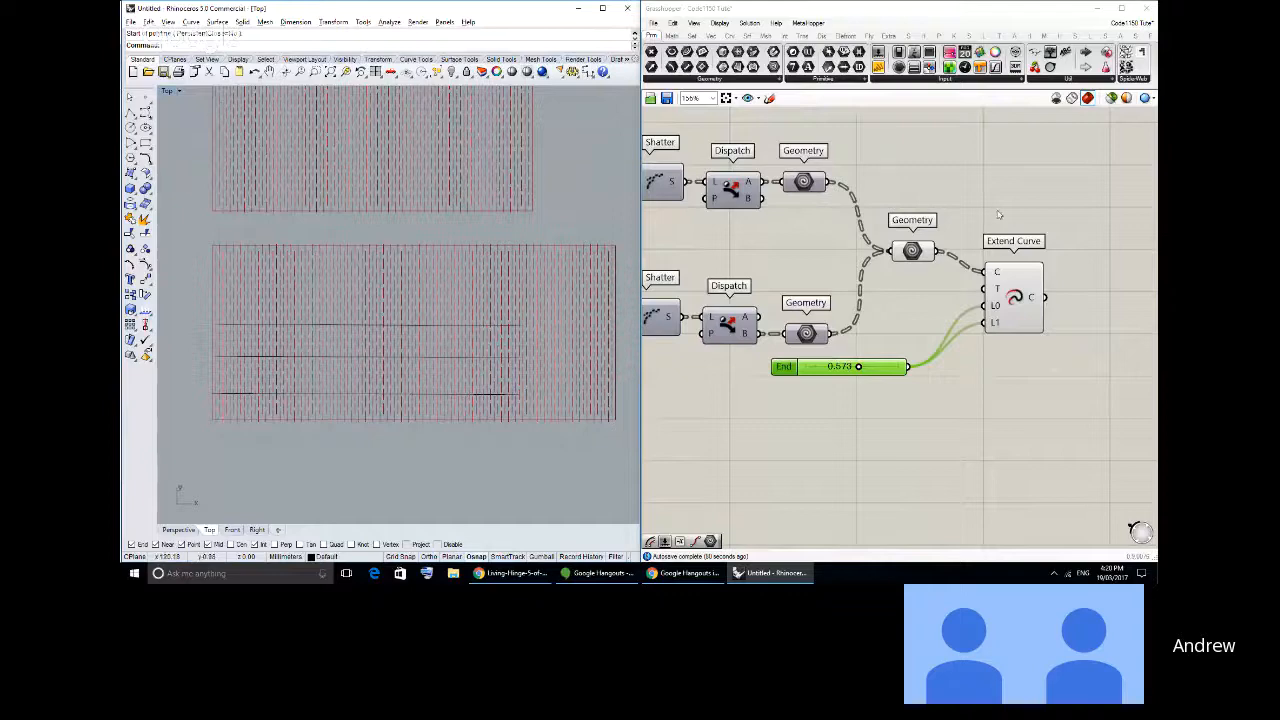
- Add a Panel after Extend Curve and connect the component's C output to it
right_drag(998, 214, 907, 230)
drag(922, 307, 913, 286)
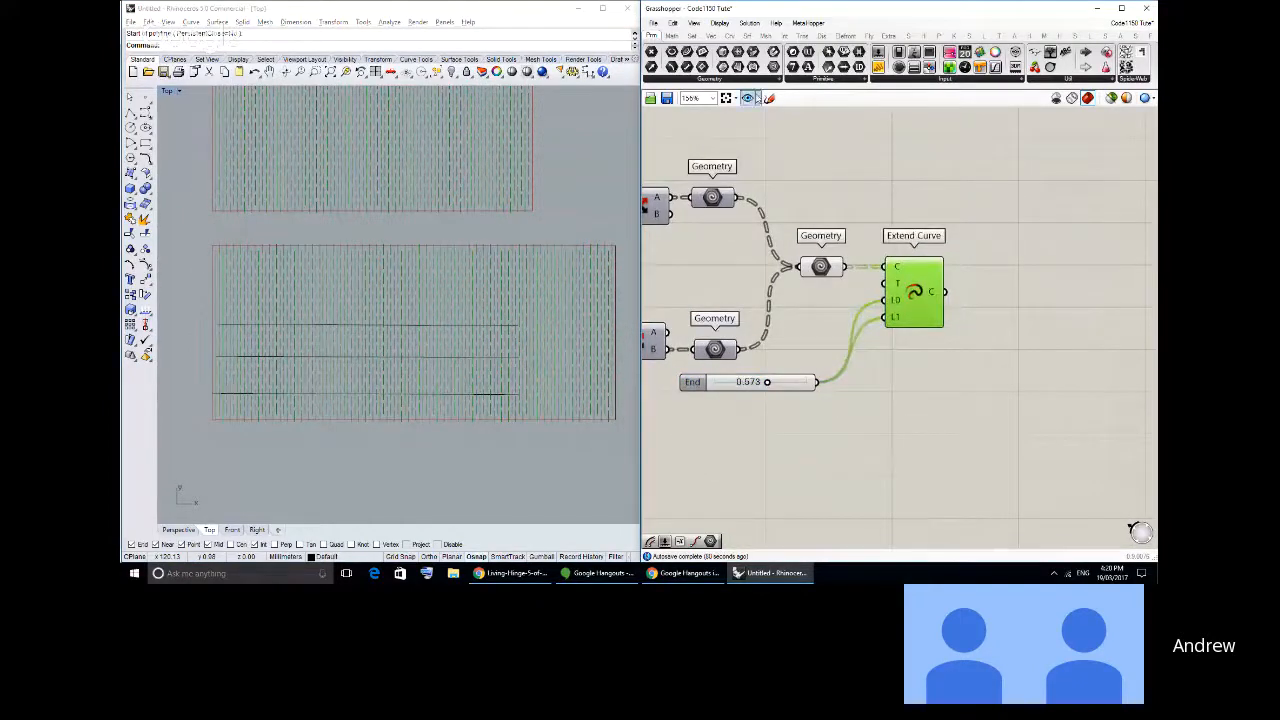
drag(898, 53, 1038, 307)
drag(943, 292, 1081, 497)
scroll(912, 304, down, 3)
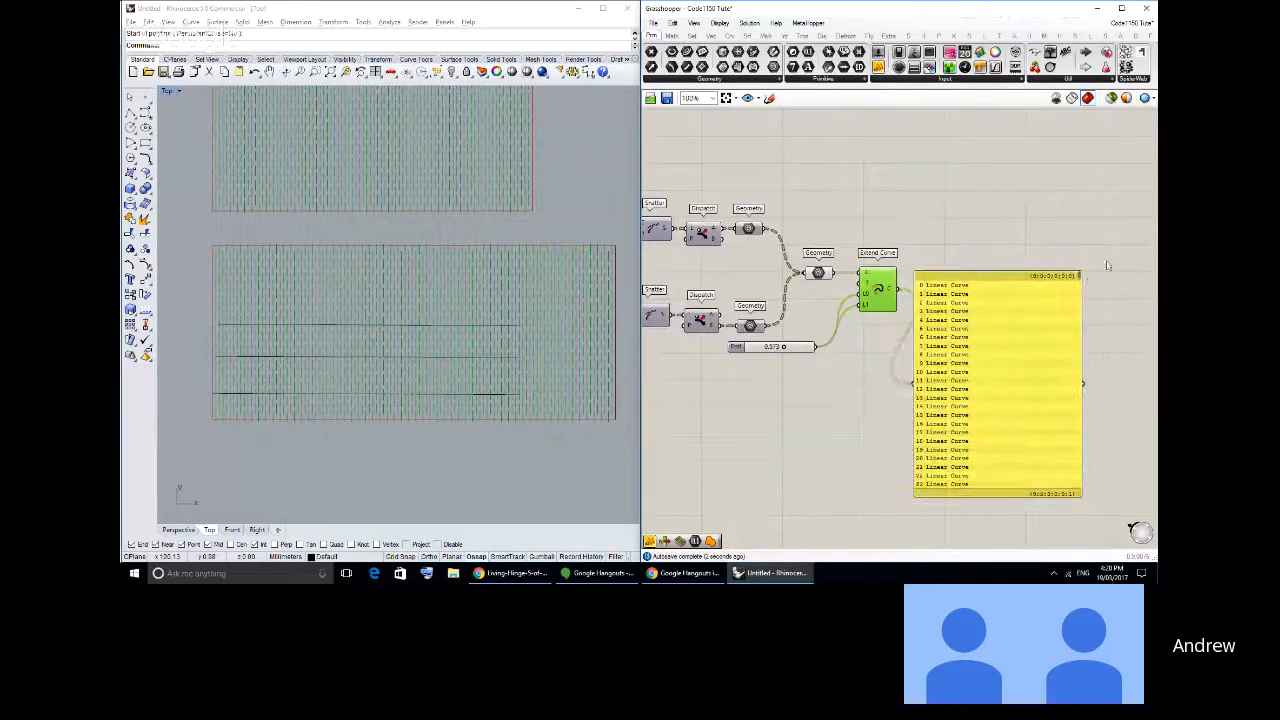
drag(1042, 372, 1042, 301)
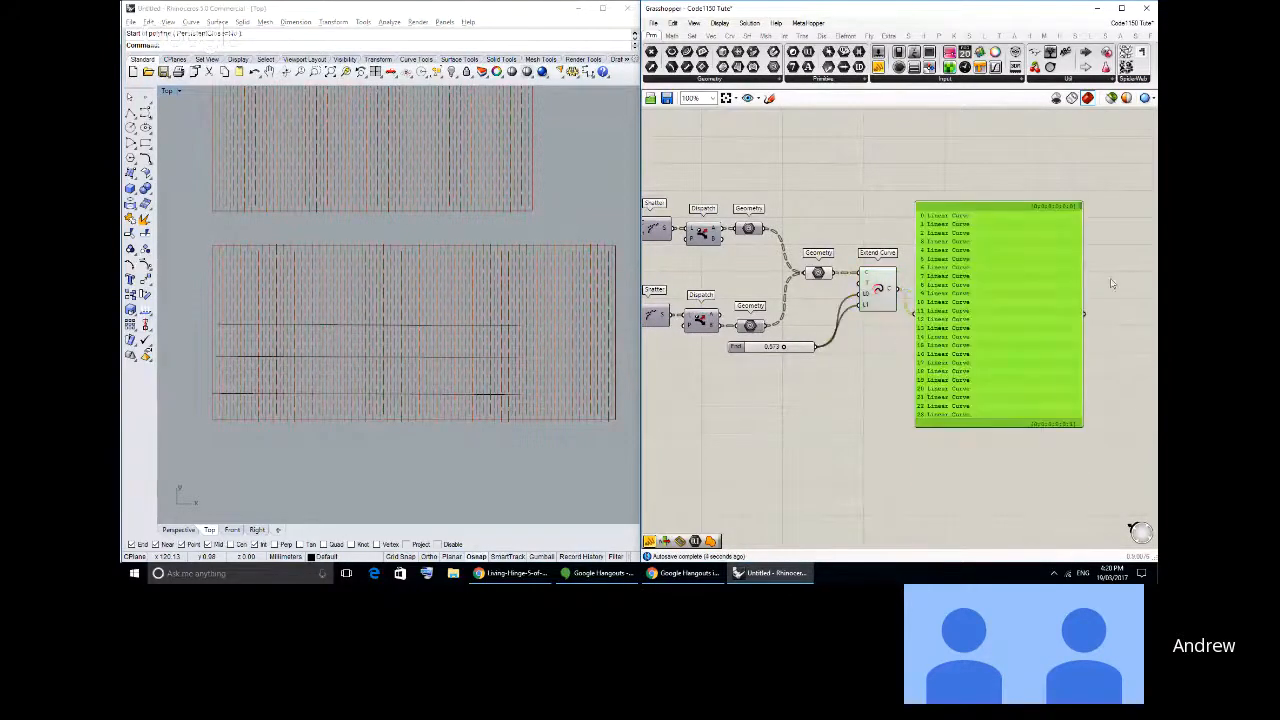
scroll(976, 330, up, 1)
right_drag(976, 330, 903, 328)
drag(903, 328, 898, 320)
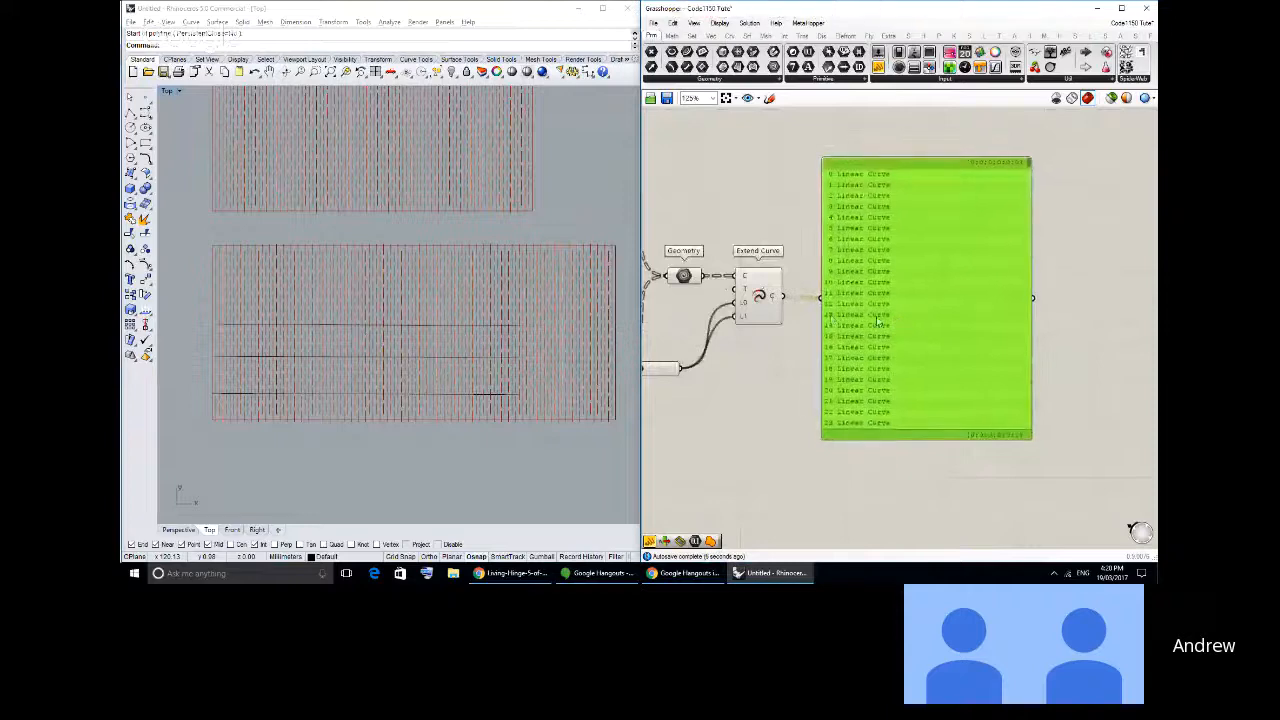
- Simplify the data paths on Extend Curve's C output, enlarge the connected Panel and move it farther from the component
right_click(773, 300)
click(800, 395)
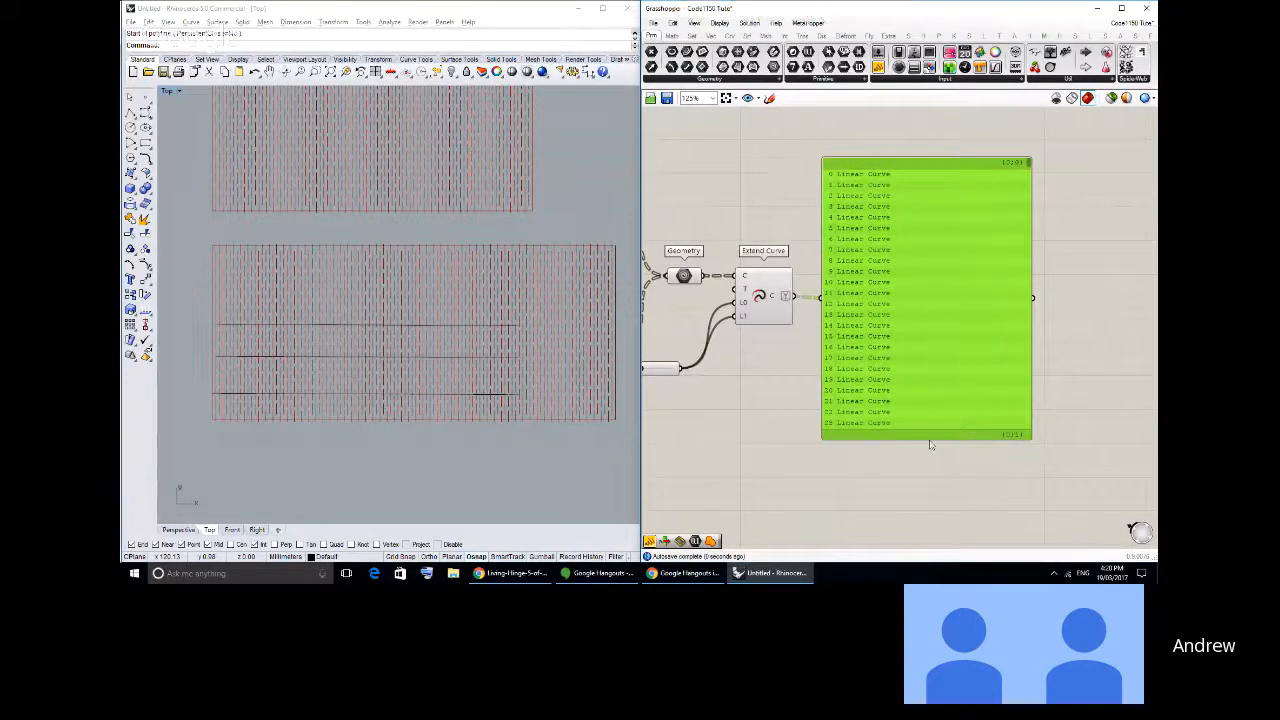
drag(927, 439, 927, 530)
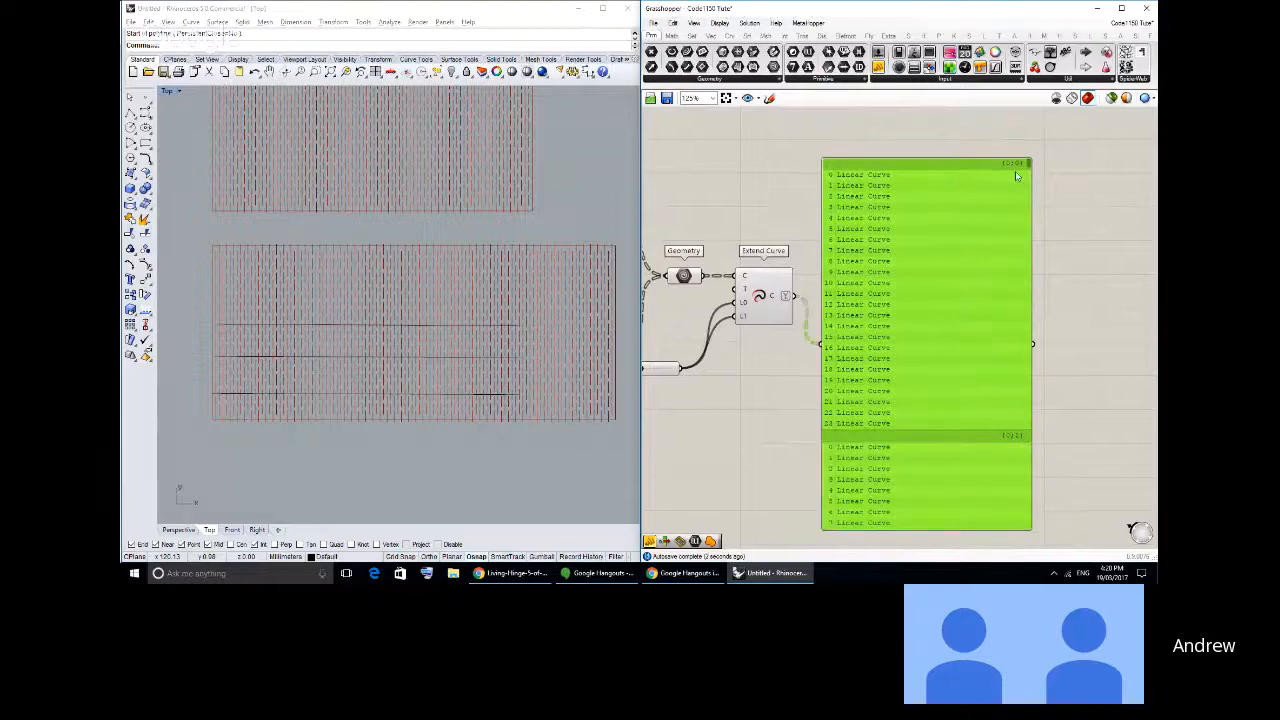
right_drag(1026, 178, 998, 160)
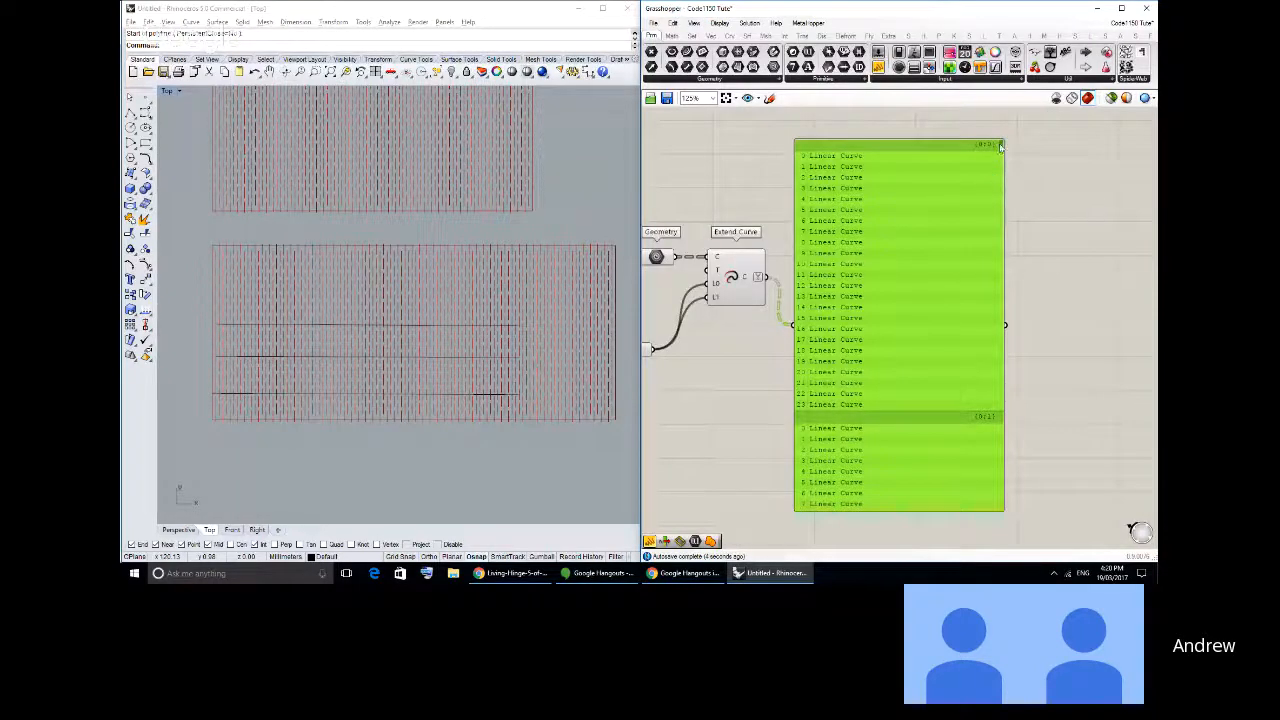
drag(999, 144, 999, 143)
drag(888, 240, 985, 225)
right_drag(756, 199, 838, 212)
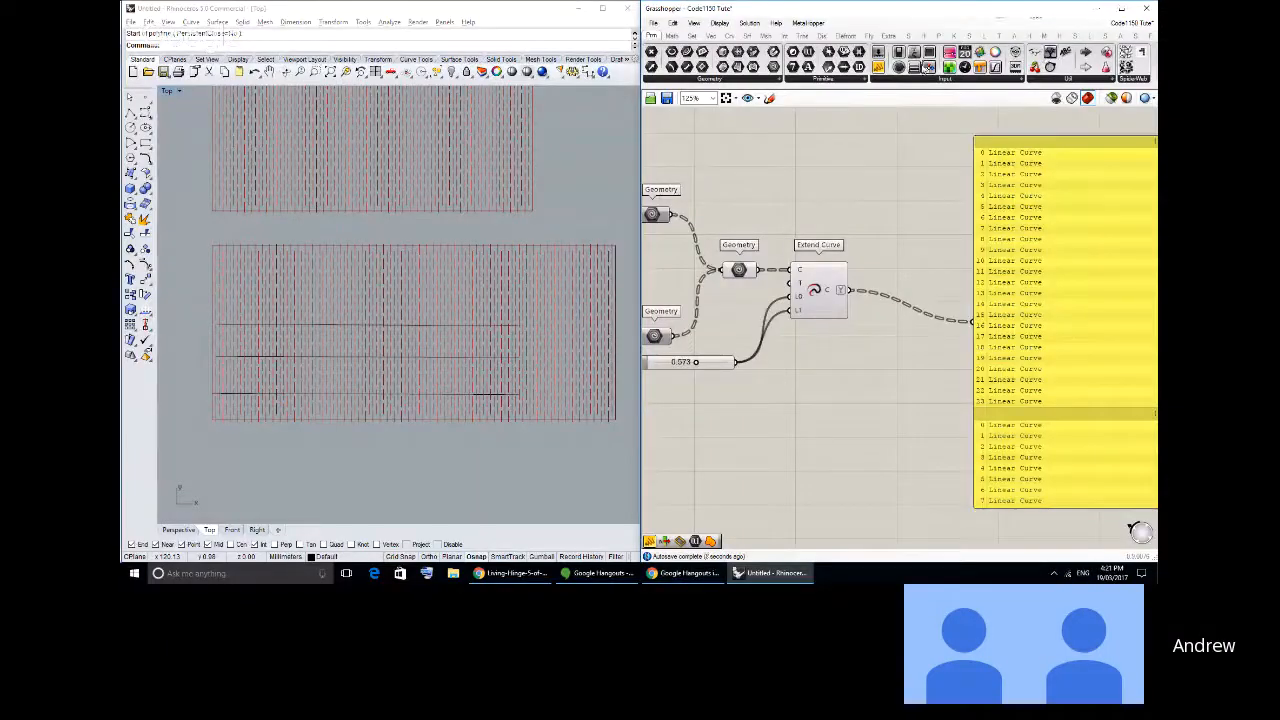
- Add a Param Viewer below Extend Curve, connect the C output to it and enlarge the viewer
click(1049, 54)
click(864, 361)
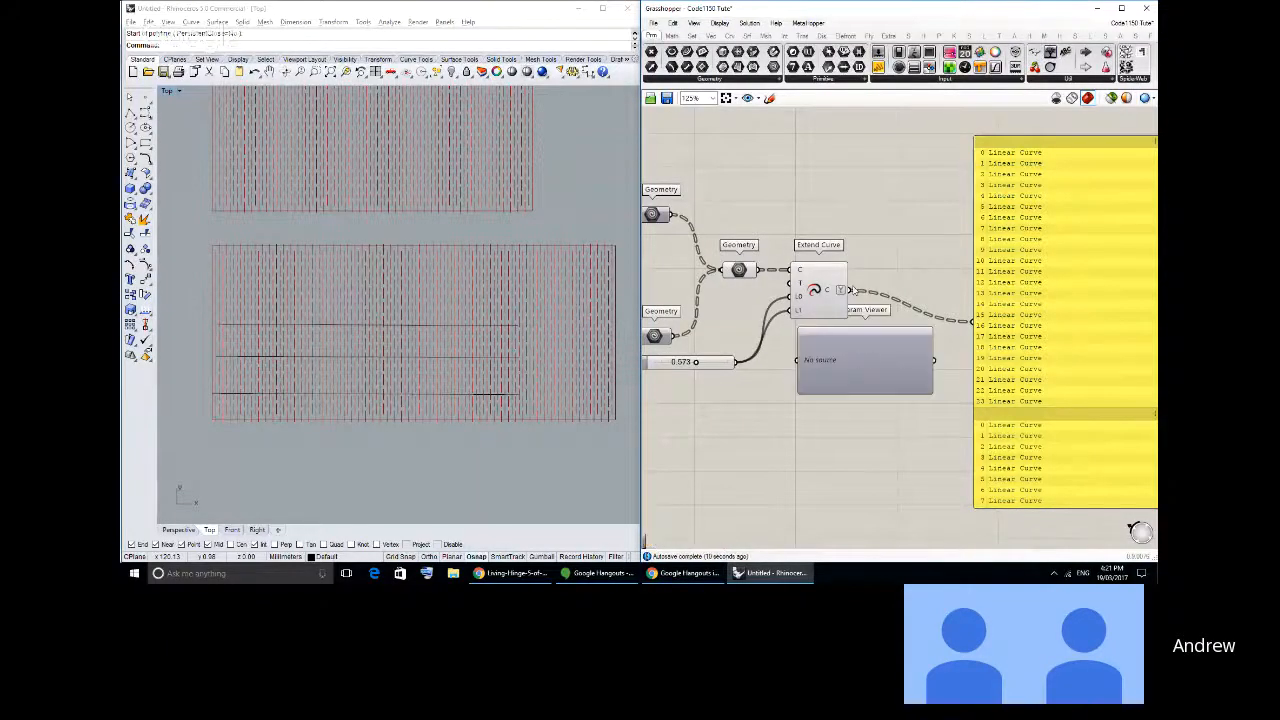
drag(856, 288, 815, 352)
drag(849, 290, 797, 360)
right_drag(841, 391, 825, 328)
drag(824, 327, 845, 516)
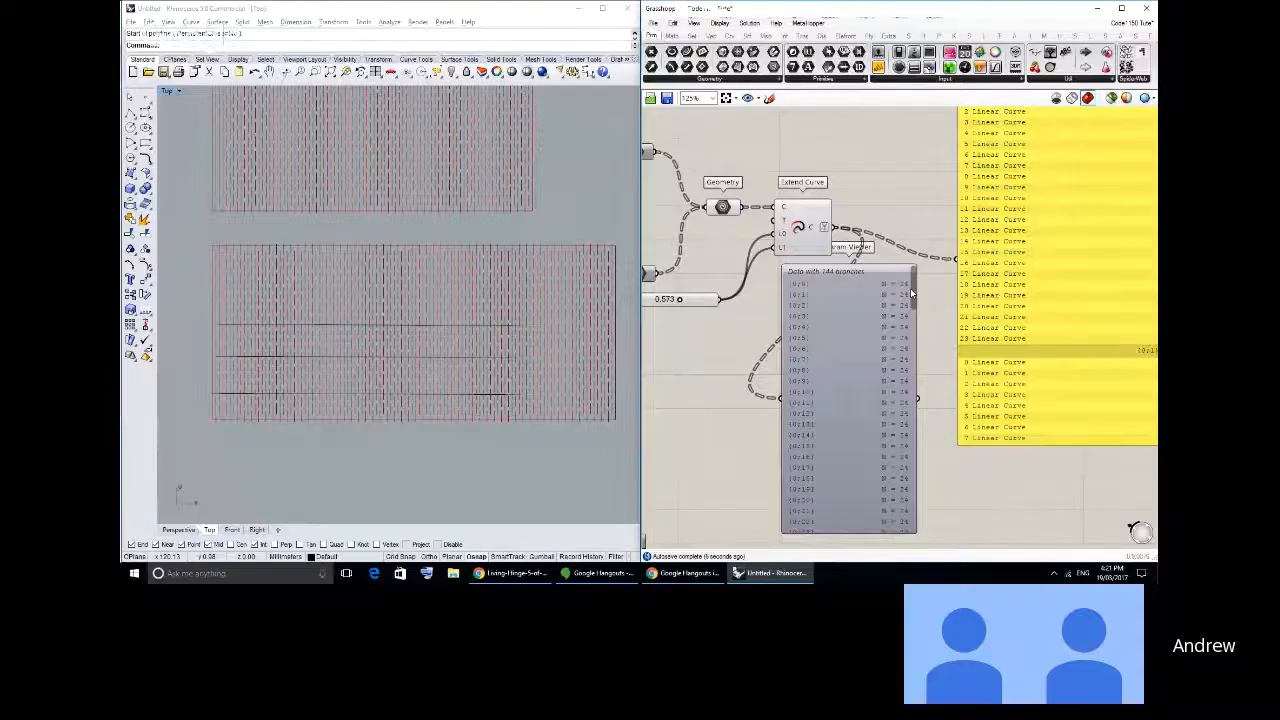
- Review the Param Viewer's branch list against the cut lines in Rhino and delete the viewer
drag(913, 298, 938, 433)
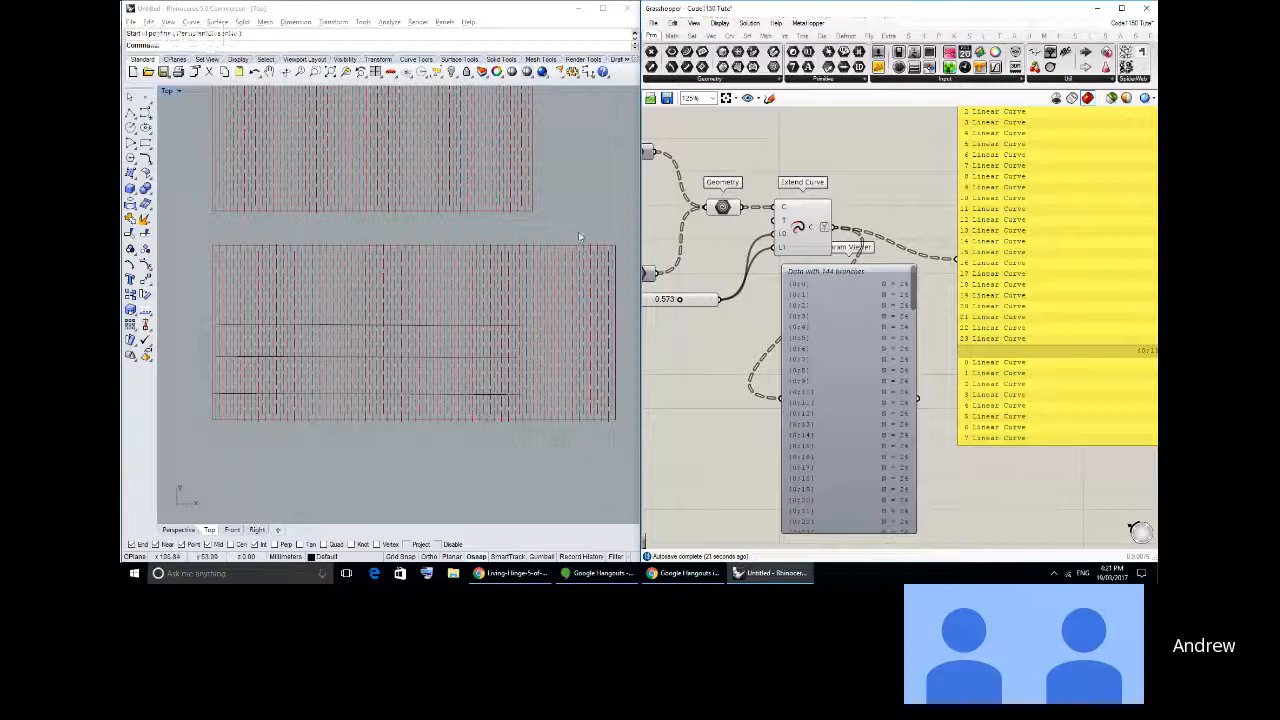
right_drag(578, 235, 570, 249)
scroll(570, 249, down, 2)
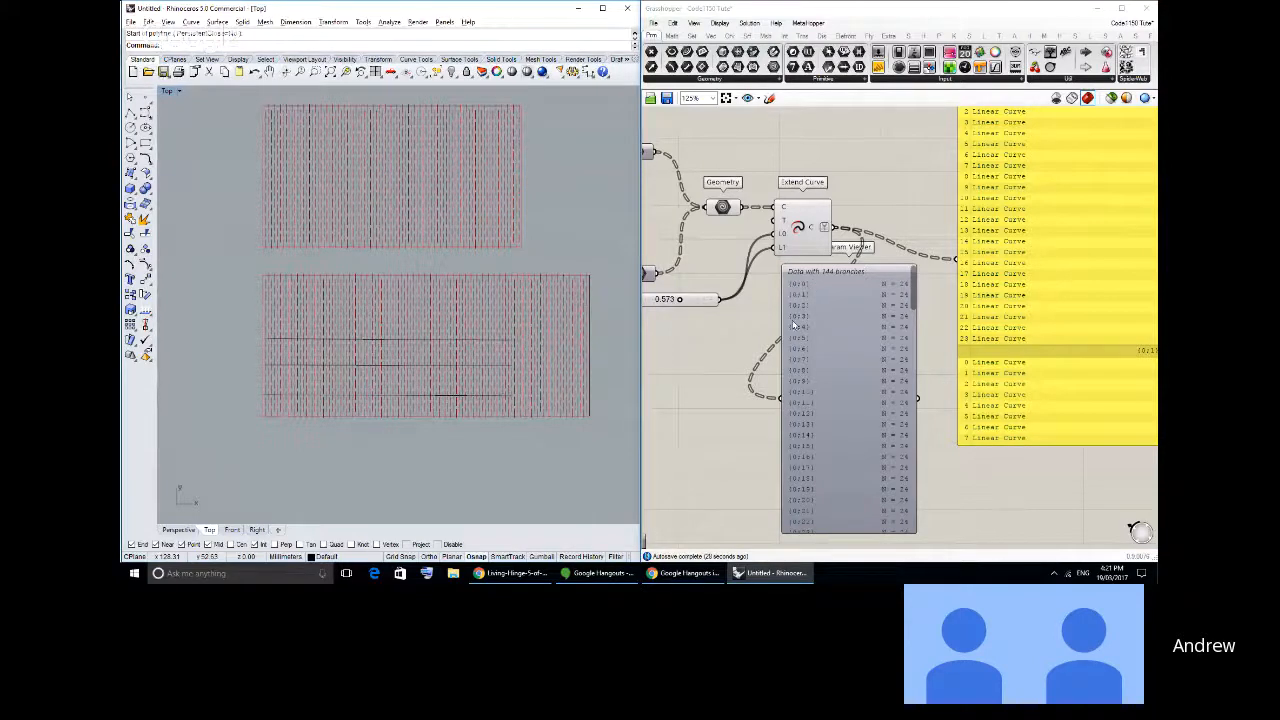
scroll(793, 325, up, 2)
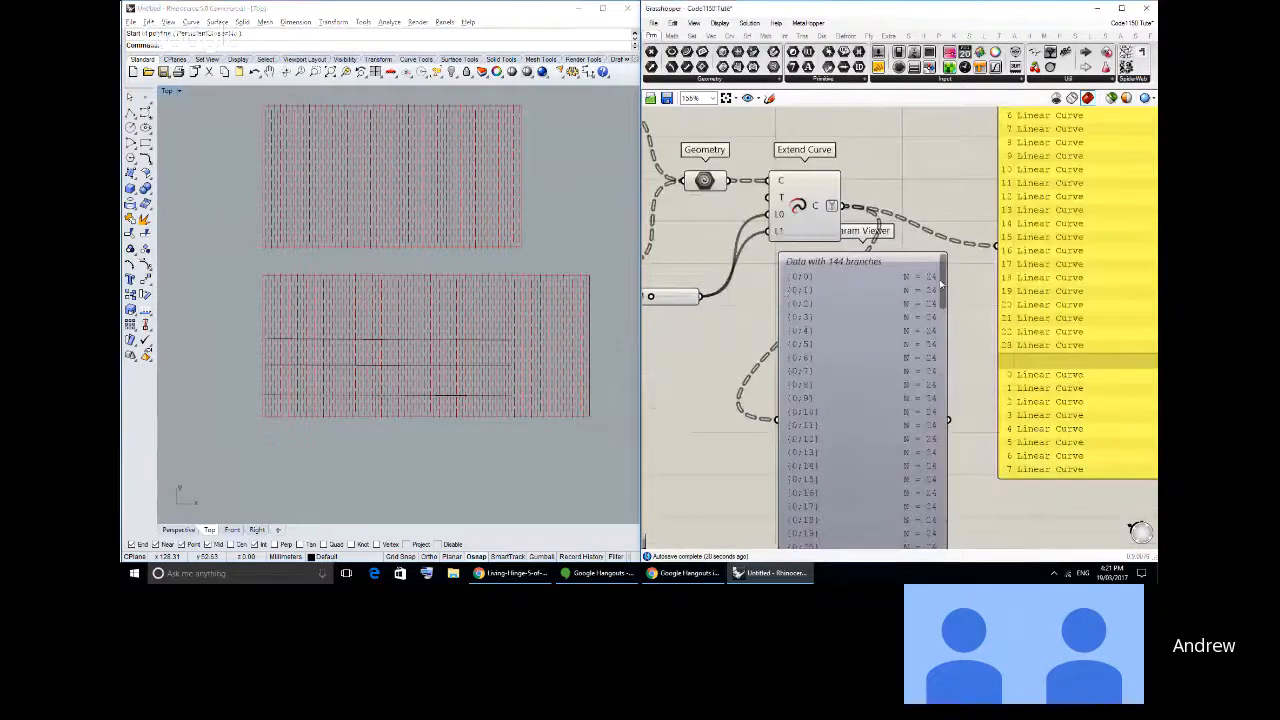
drag(940, 284, 938, 256)
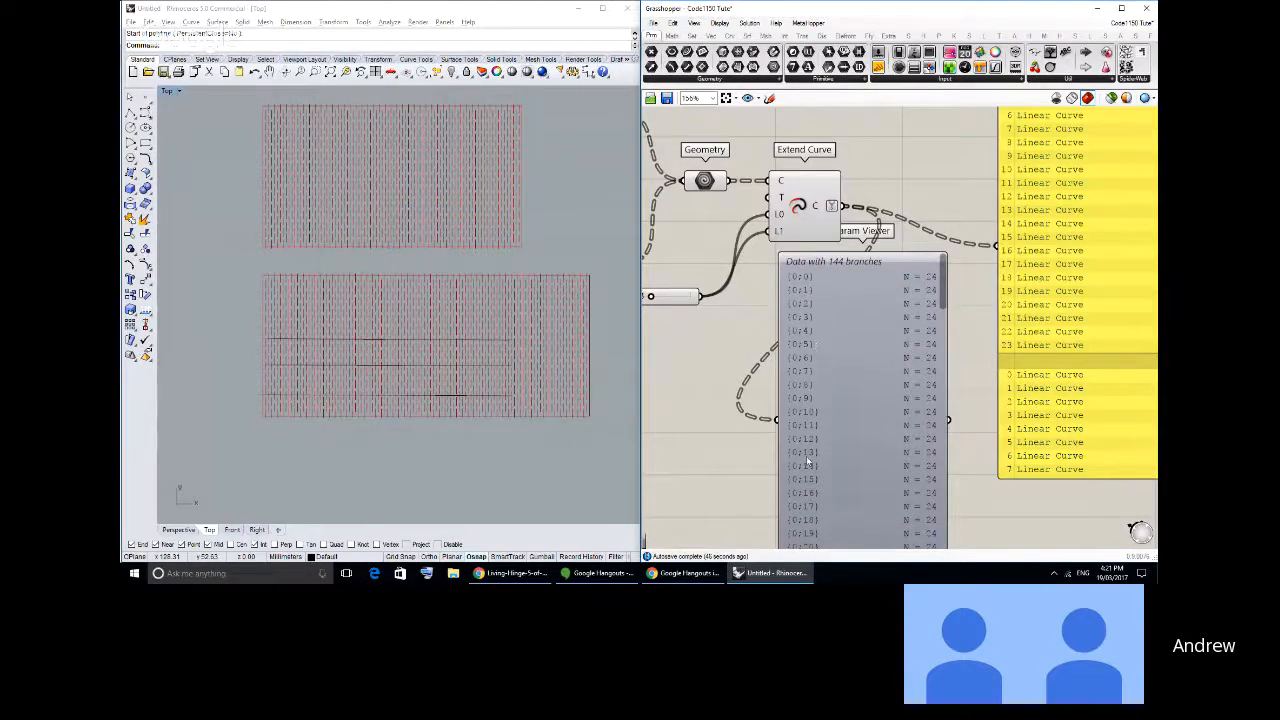
drag(806, 456, 810, 495)
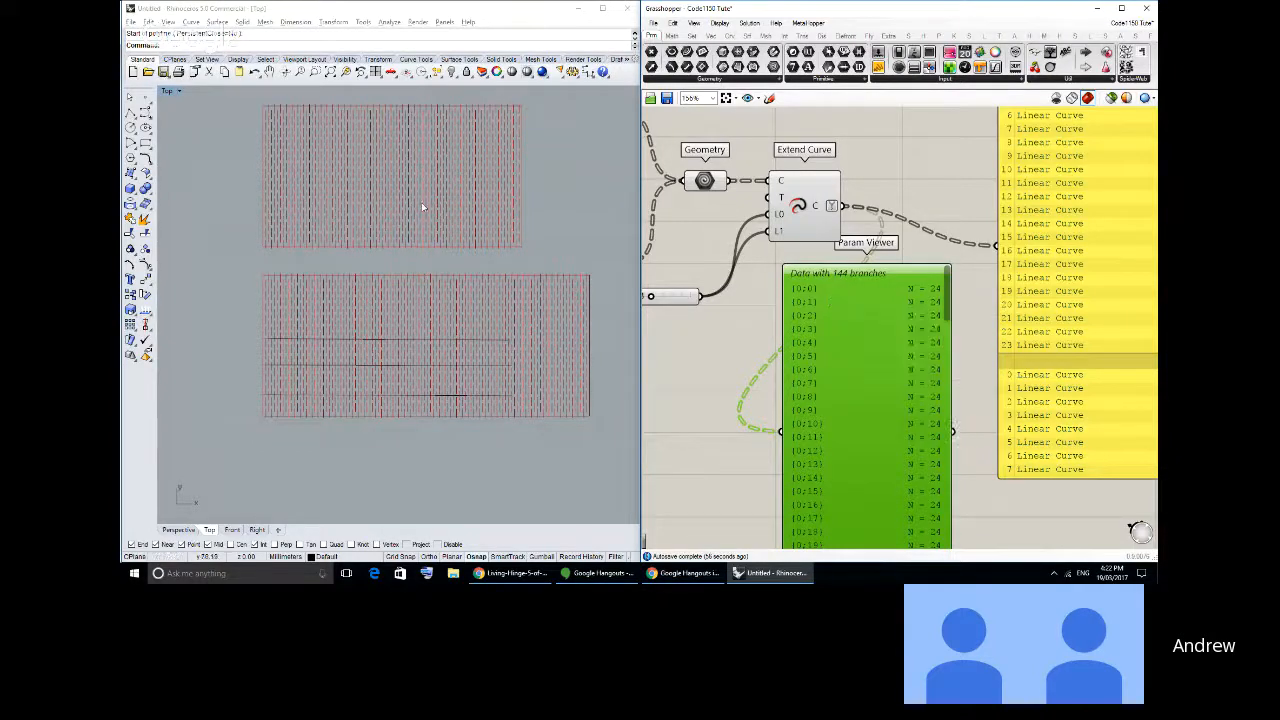
scroll(870, 352, down, 2)
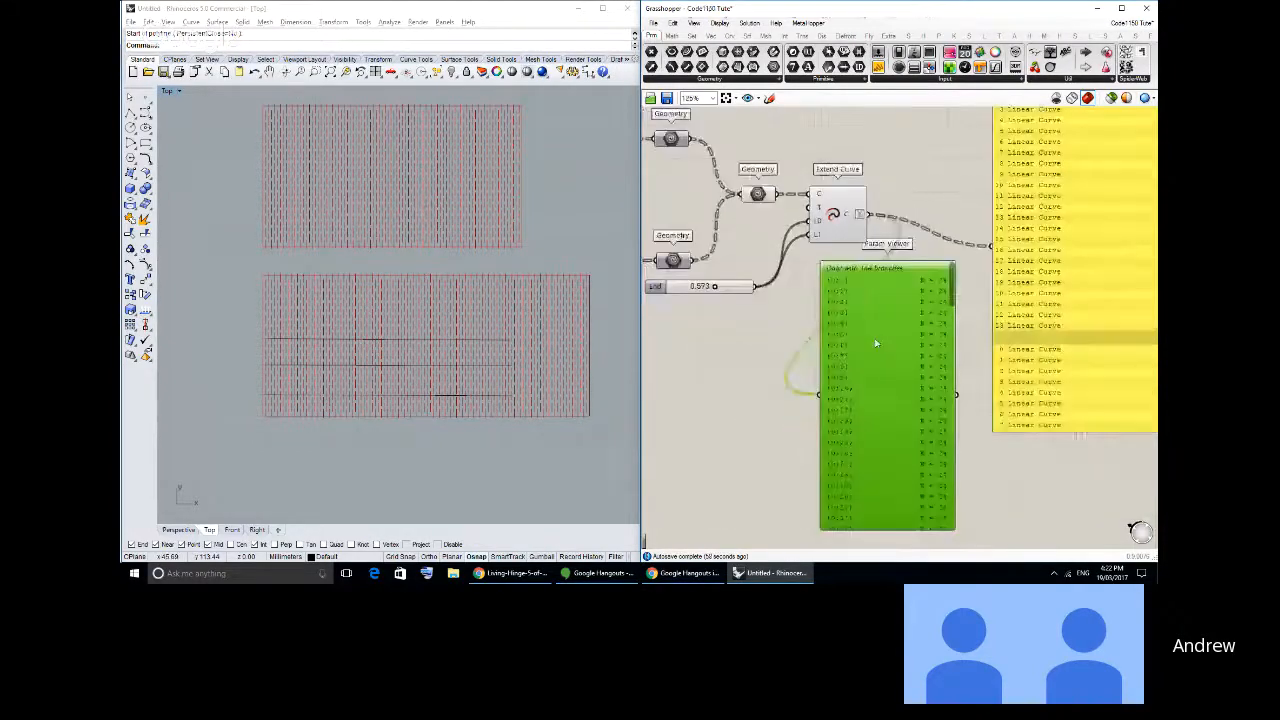
key(Delete)
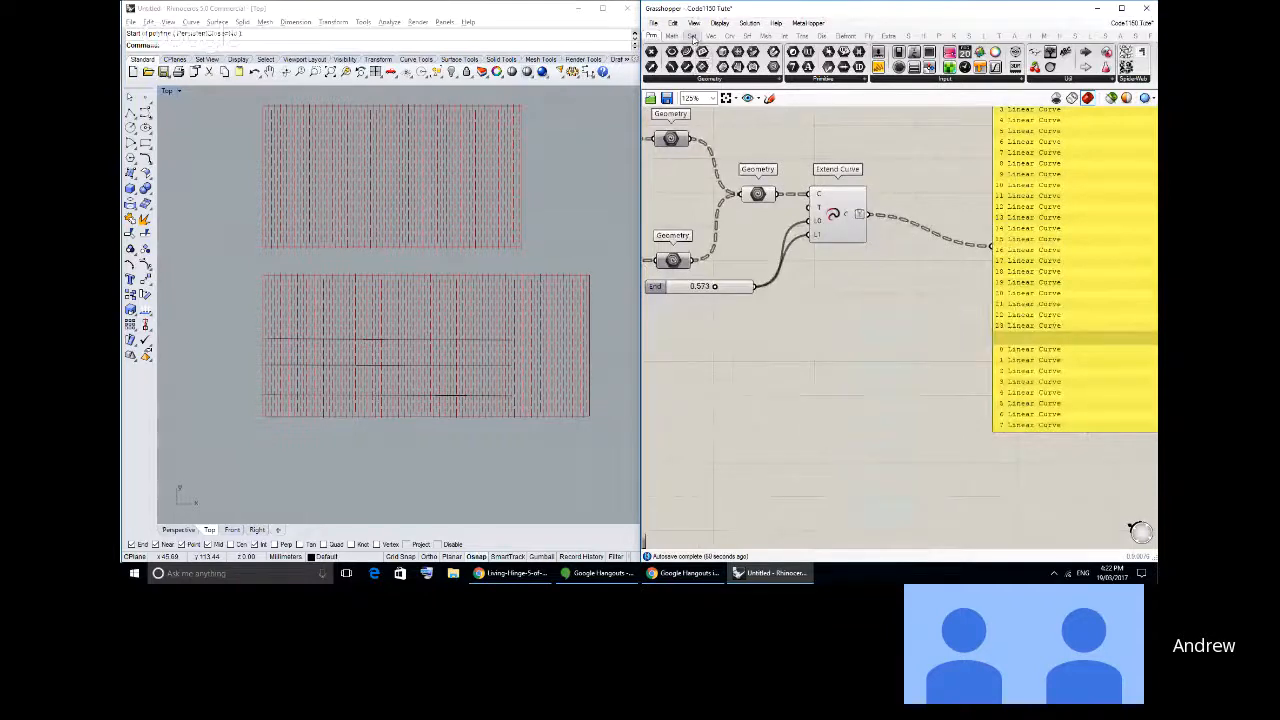
- Add a Trim Tree component after Extend Curve and connect the C output to its T input
click(691, 36)
right_click(859, 215)
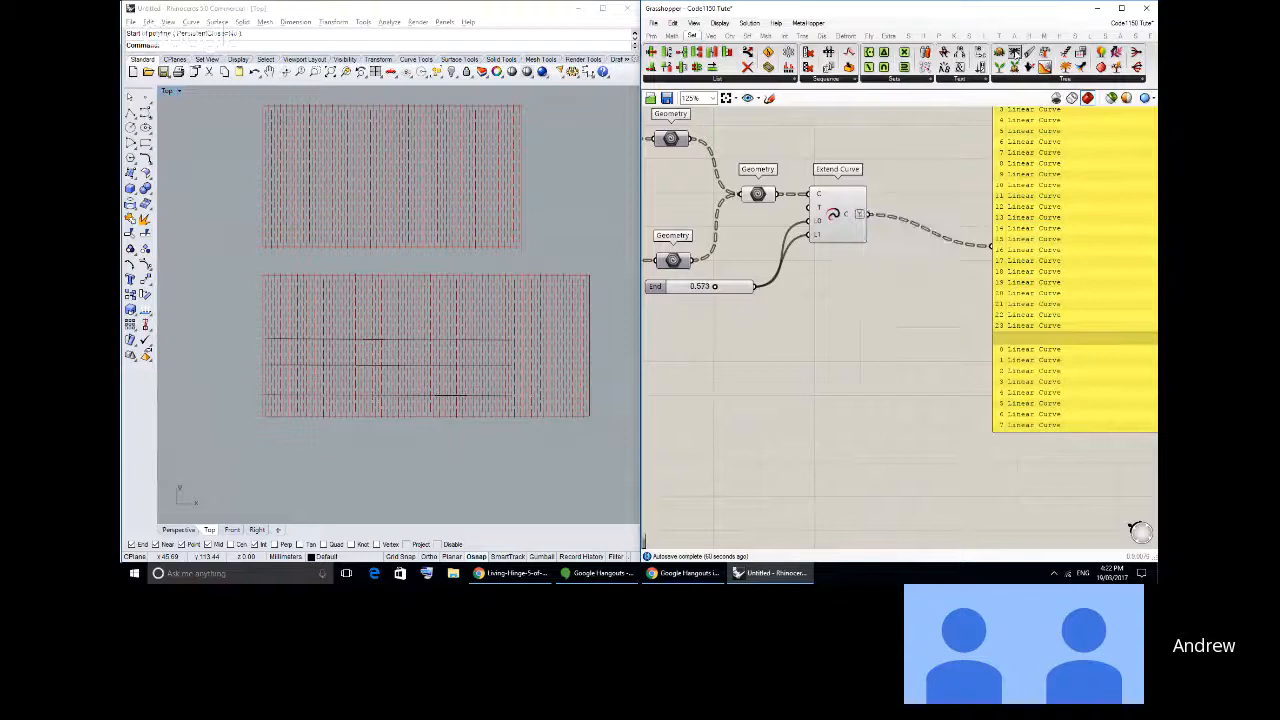
drag(1008, 74, 917, 265)
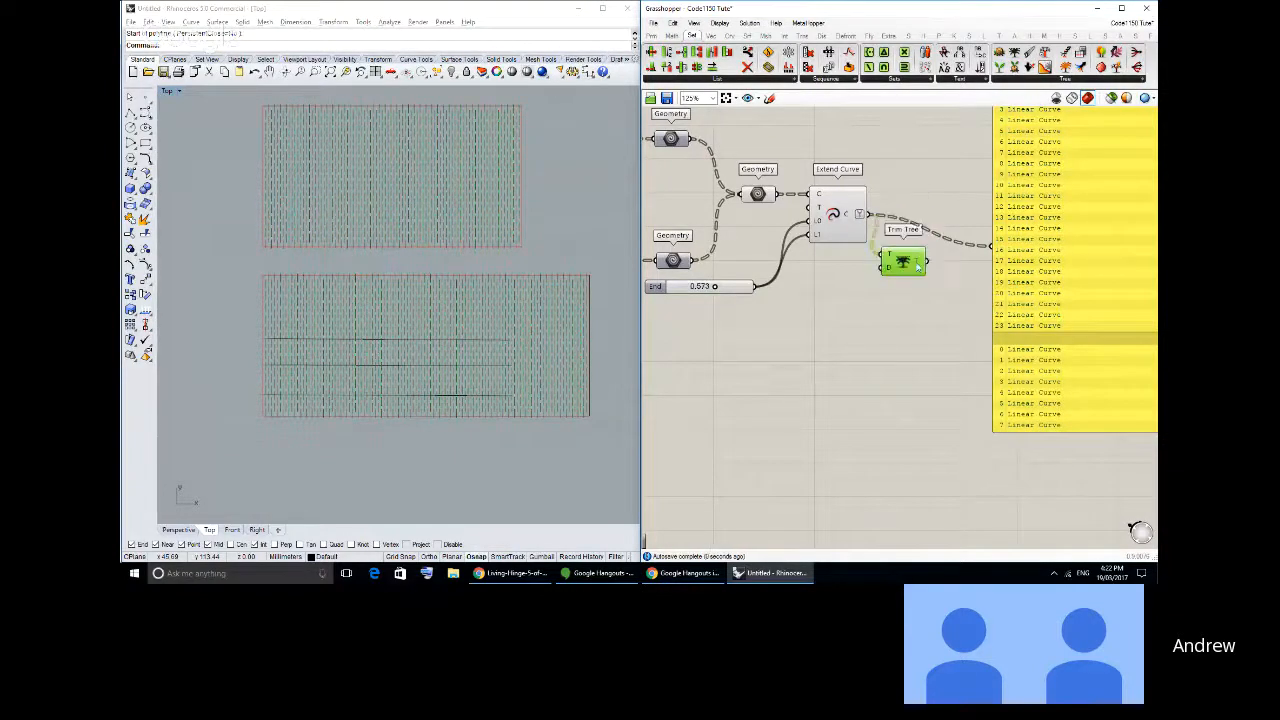
- Add a Param Viewer below Trim Tree, connect the trimmed tree to it and inspect its branches
click(651, 36)
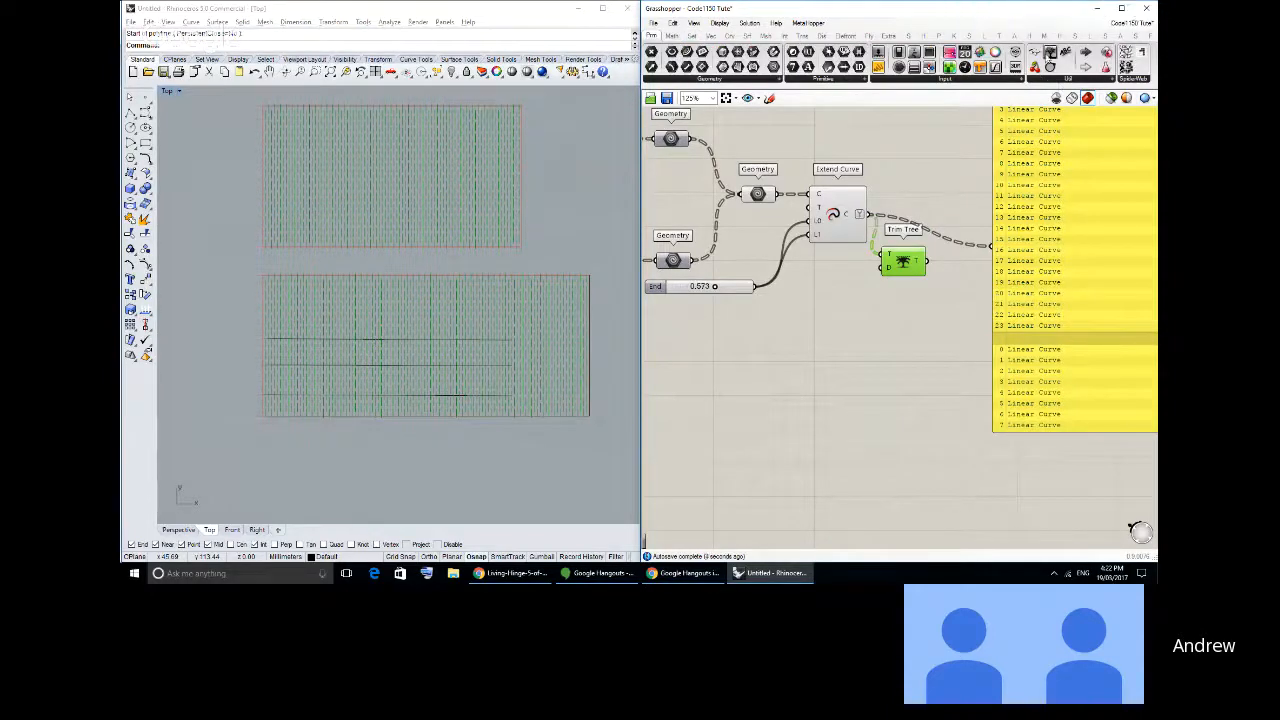
drag(1051, 53, 935, 343)
drag(928, 261, 867, 343)
scroll(907, 330, up, 3)
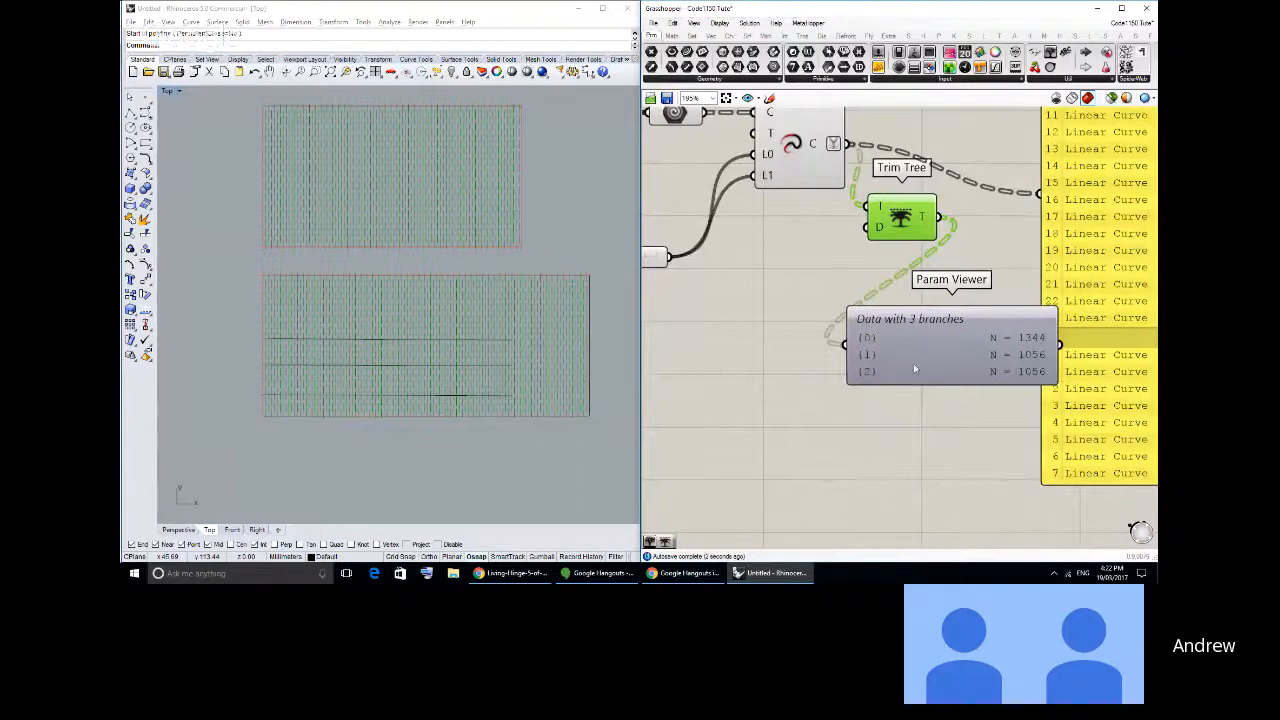
drag(885, 362, 854, 360)
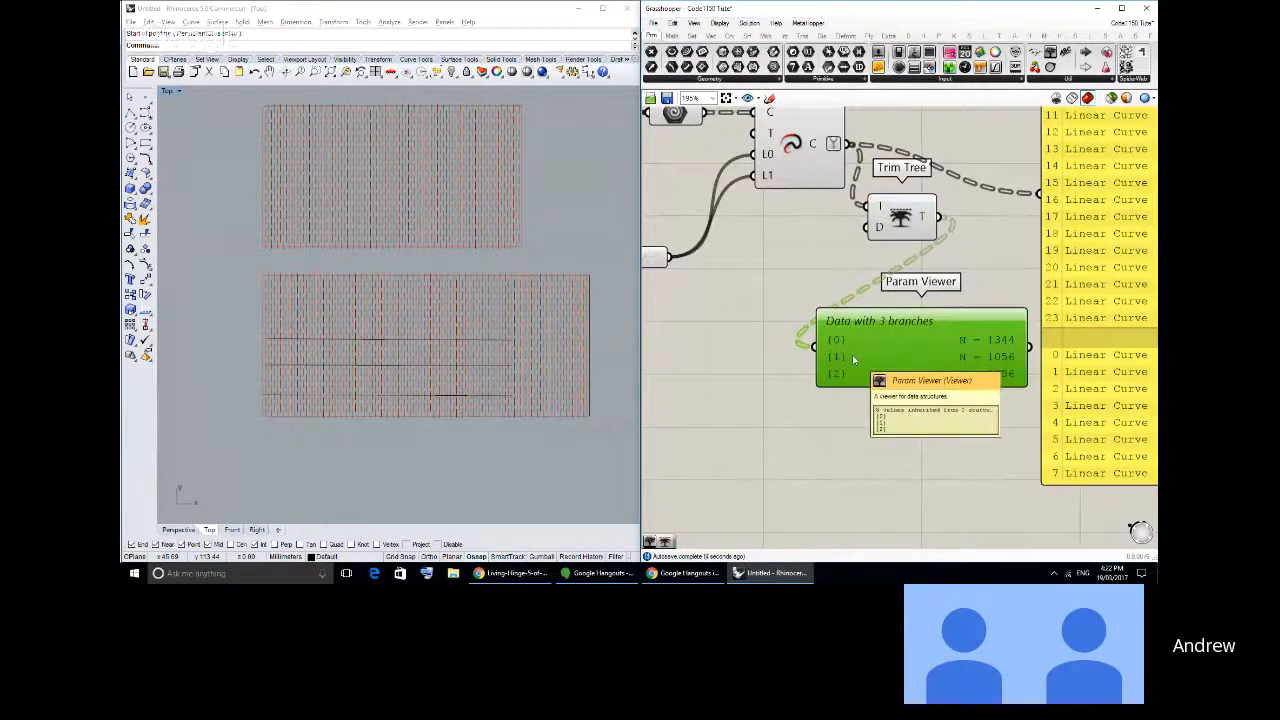
right_drag(928, 343, 836, 369)
scroll(948, 342, down, 2)
- Delete the yellow Panel and the Param Viewer, and line up Trim Tree beside Extend Curve
click(988, 343)
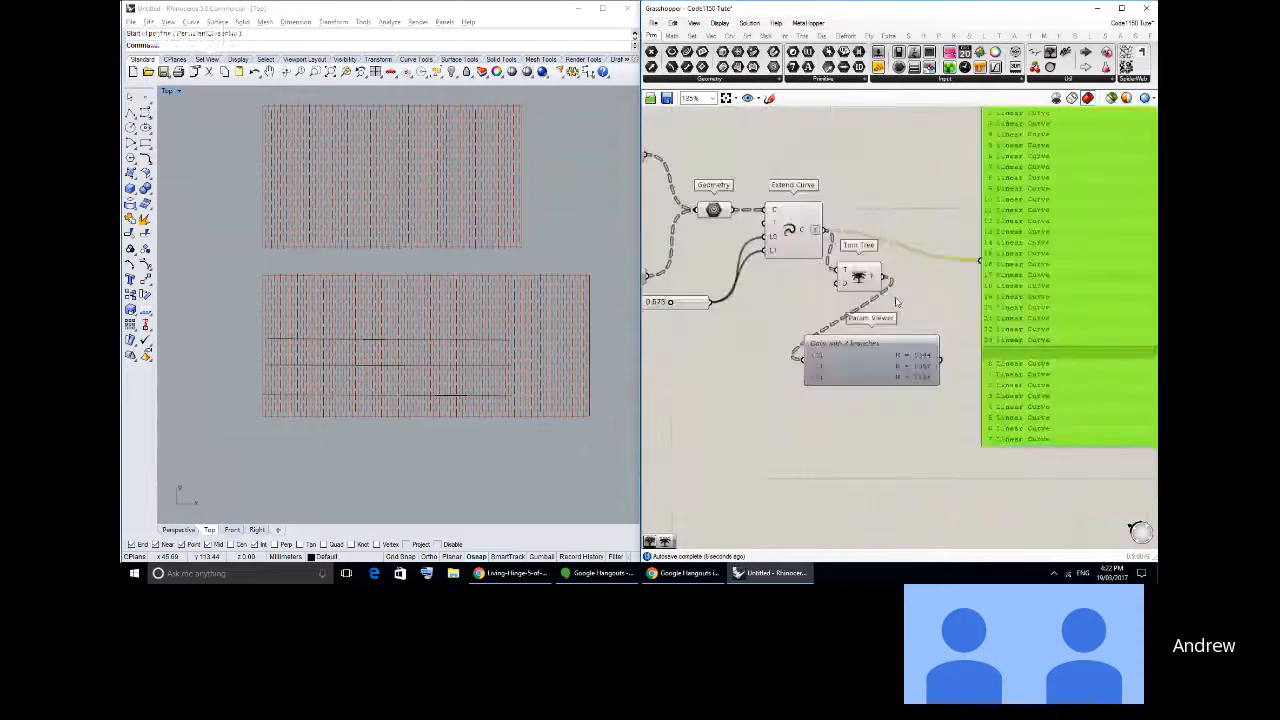
key(Delete)
click(896, 344)
key(Delete)
drag(861, 286, 866, 247)
right_drag(785, 238, 905, 270)
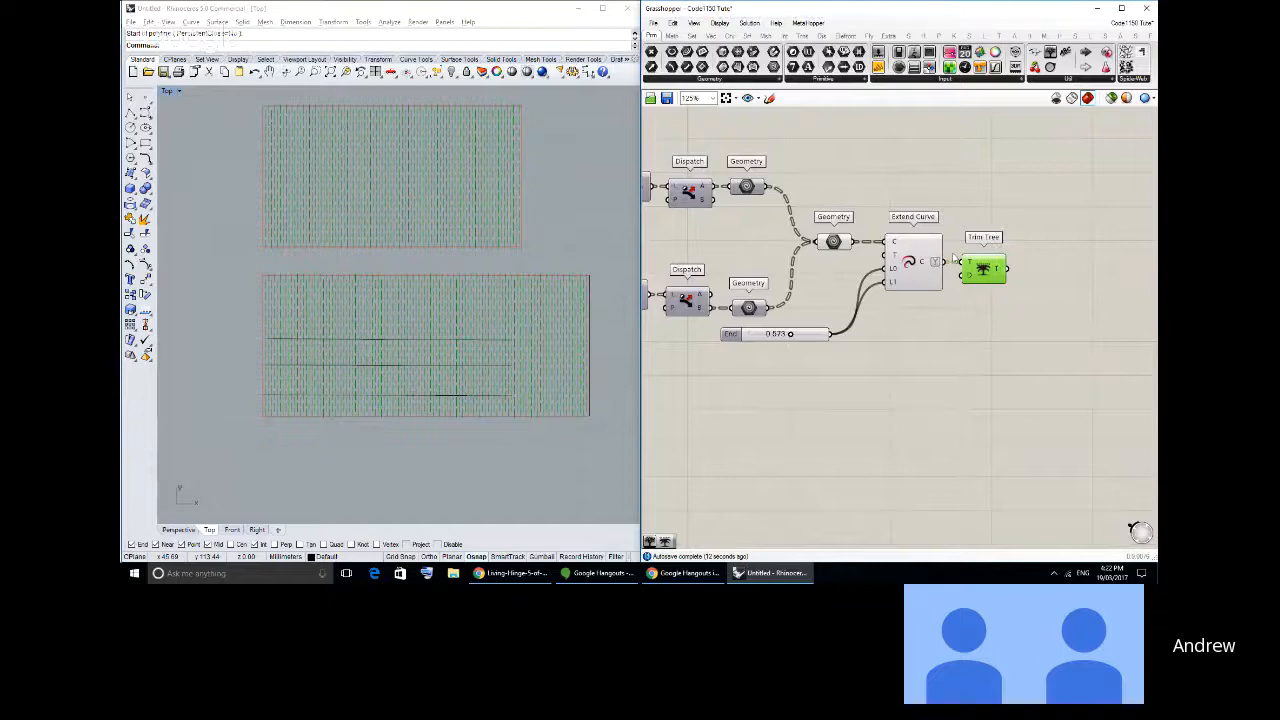
drag(969, 277, 985, 274)
- Add a Trim with Region component after Trim Tree and connect Trim Tree's output to its C input
scroll(841, 241, down, 1)
right_drag(841, 241, 1010, 267)
click(784, 35)
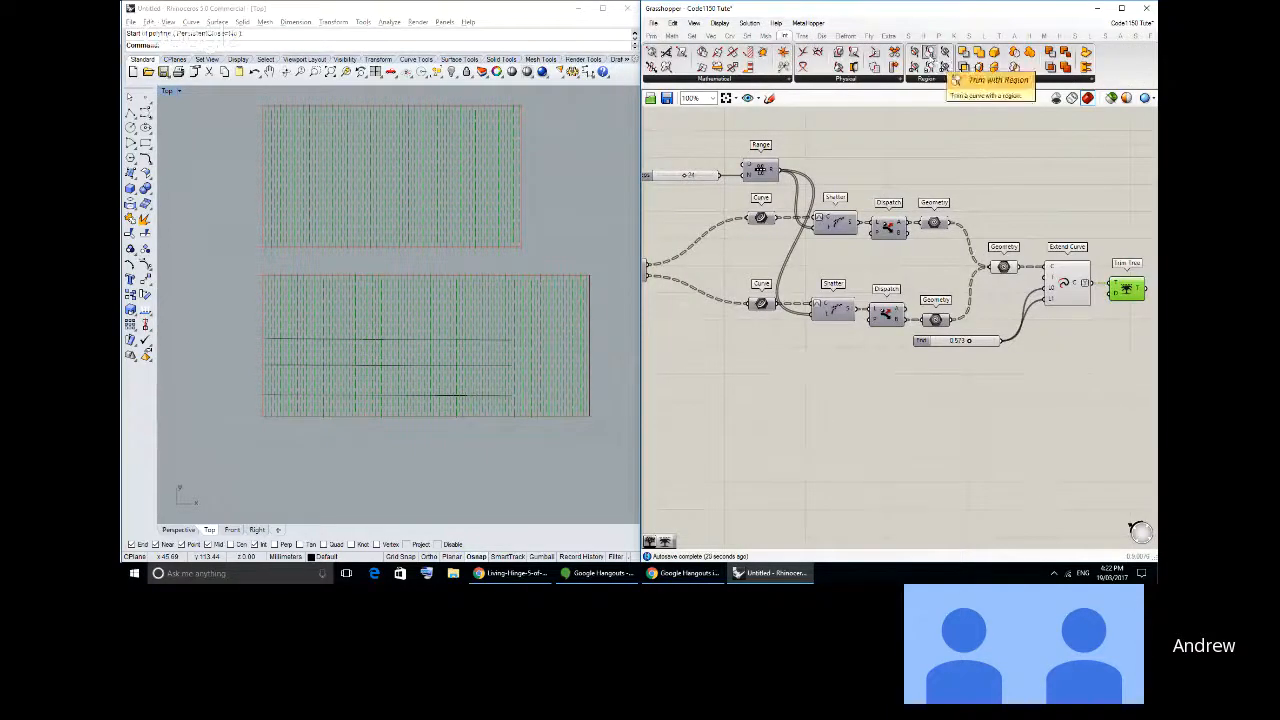
drag(928, 51, 984, 270)
scroll(984, 270, up, 3)
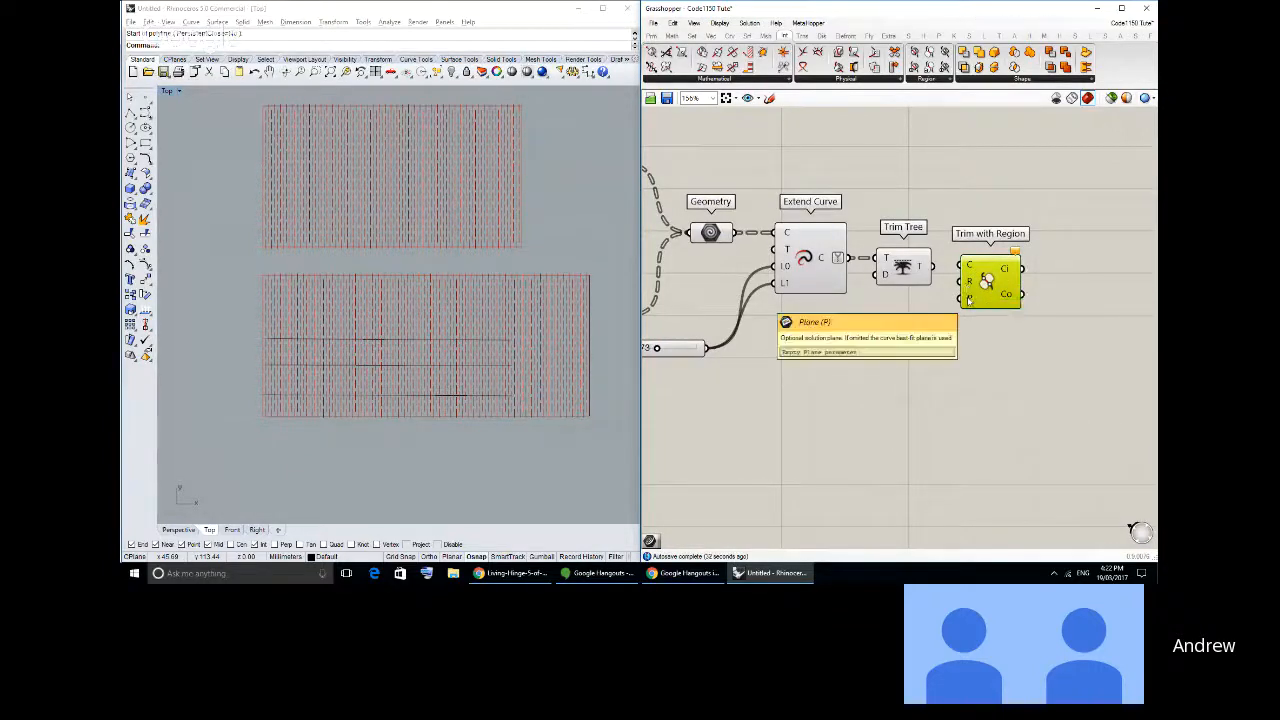
right_drag(1006, 269, 872, 264)
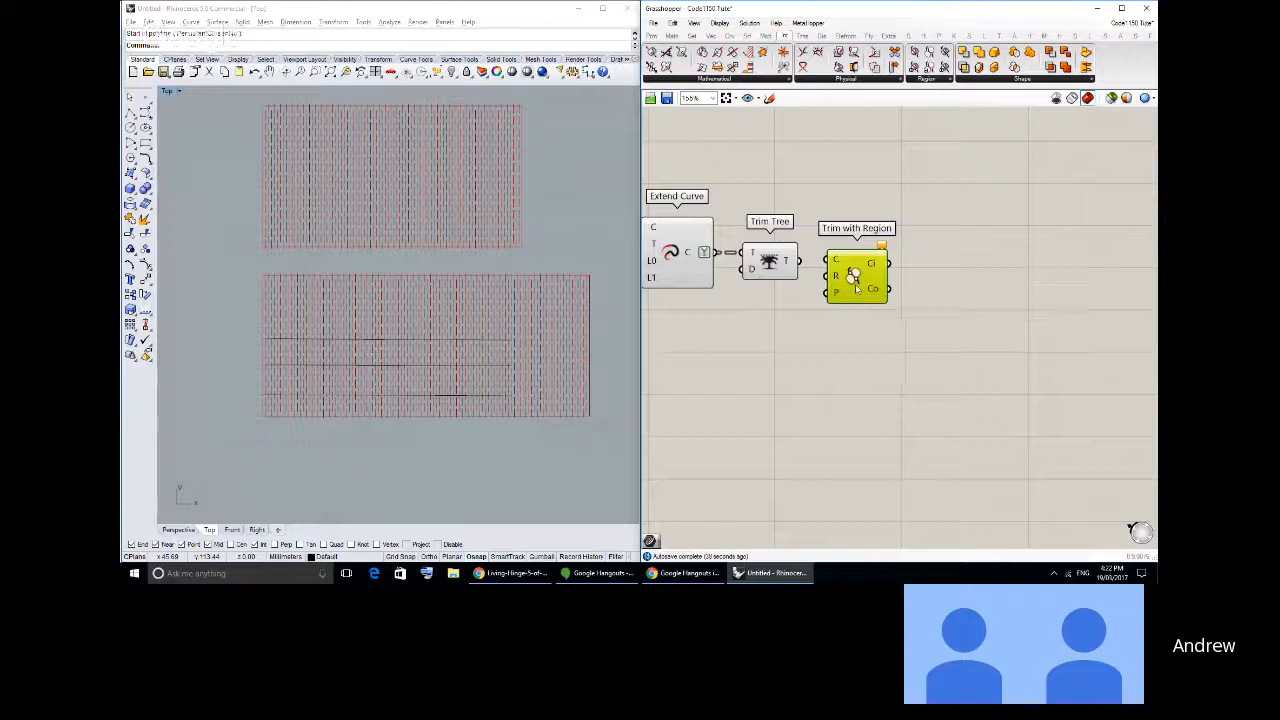
right_drag(868, 290, 1050, 286)
scroll(1016, 282, down, 1)
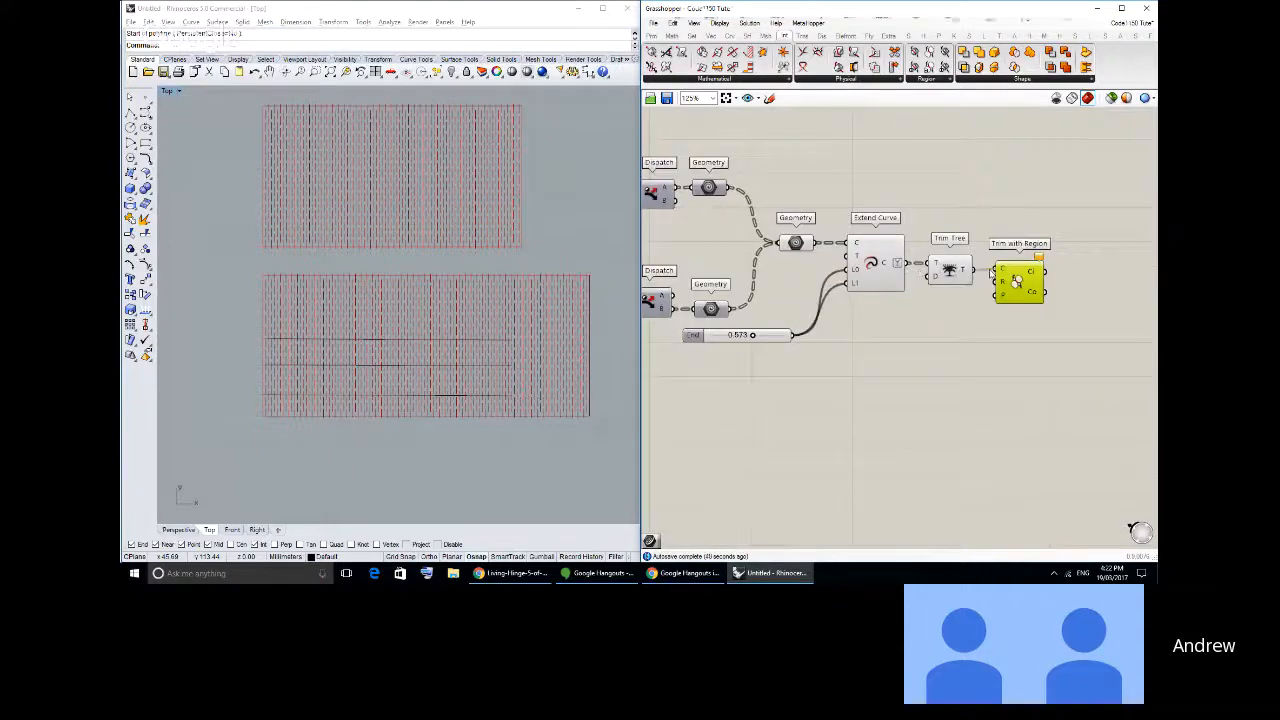
drag(1000, 286, 1006, 288)
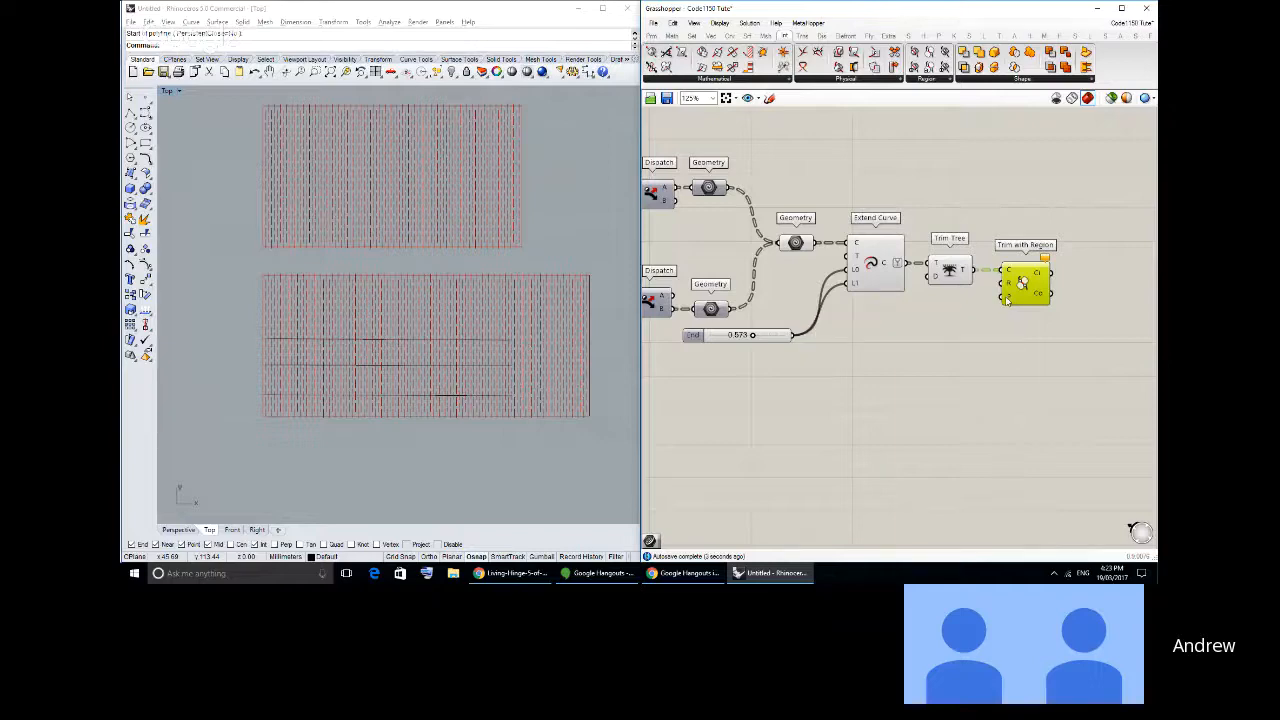
- Add a Curve parameter fed by the Rectangle component's R output and place it below Trim Tree, moving Trim with Region farther along
right_drag(893, 287, 1150, 273)
scroll(932, 284, down, 3)
right_drag(662, 264, 864, 251)
scroll(733, 241, up, 5)
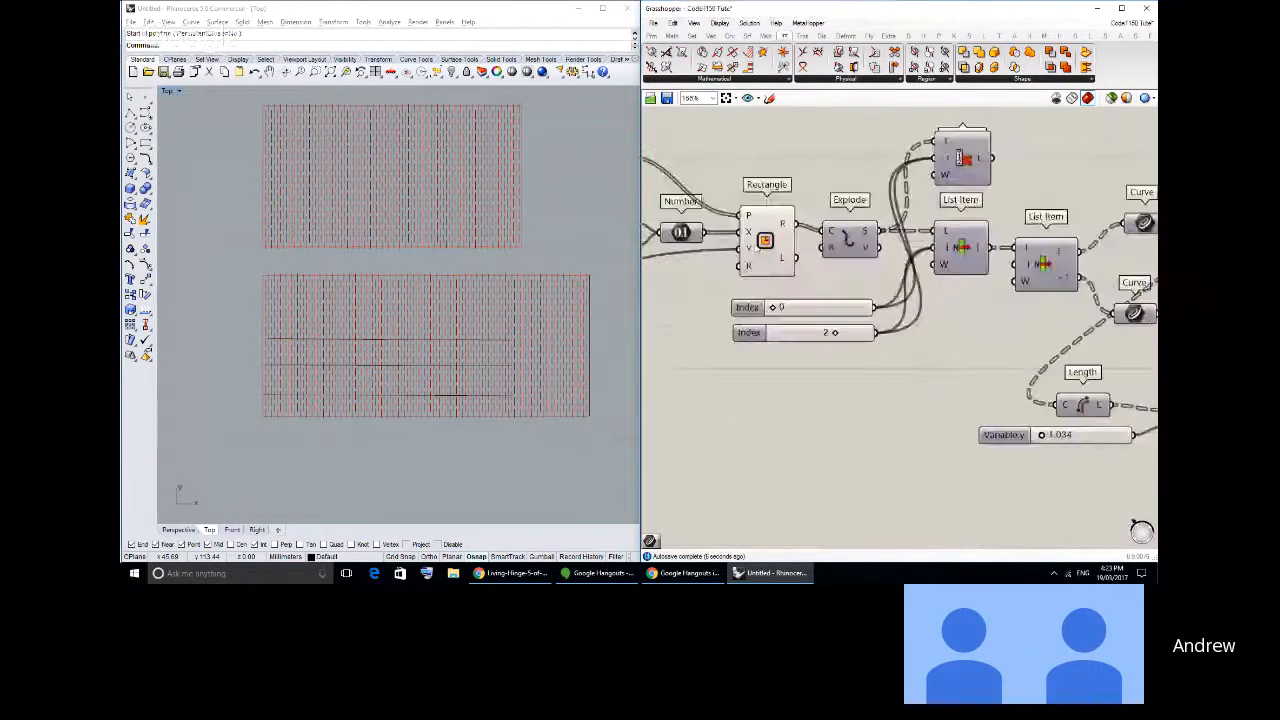
click(651, 35)
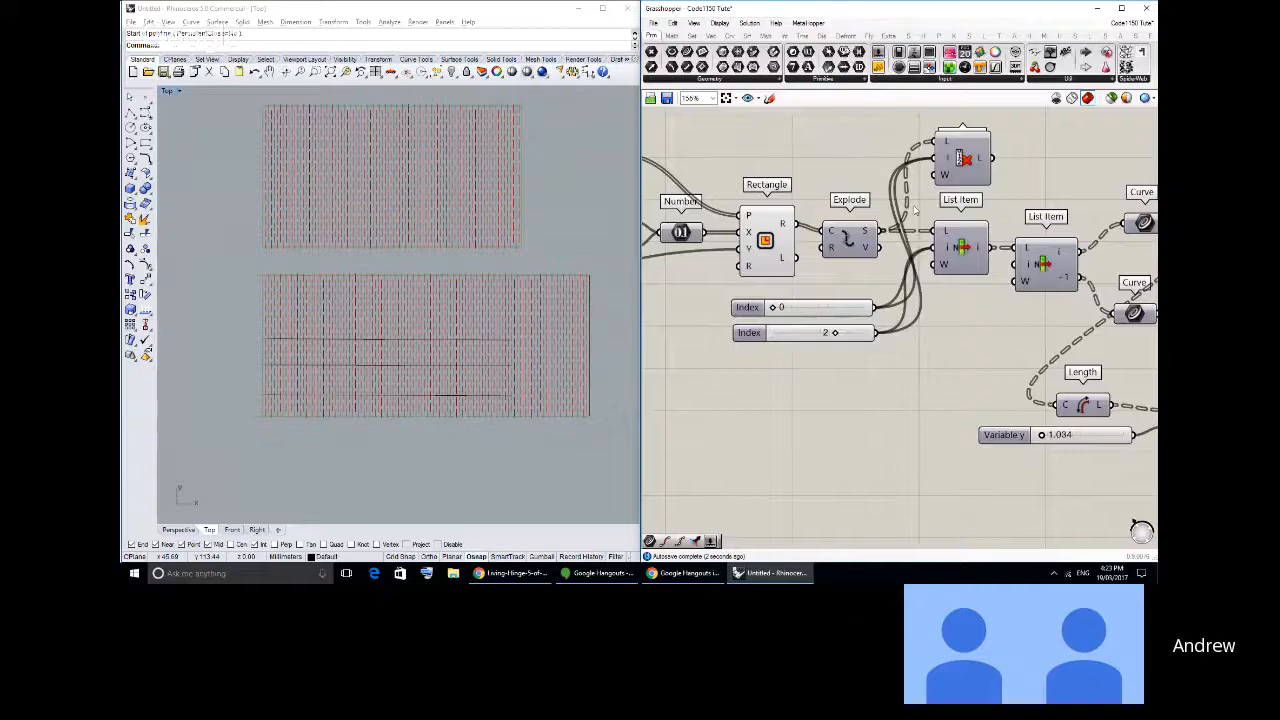
scroll(984, 247, down, 5)
right_drag(982, 247, 722, 258)
scroll(885, 255, up, 4)
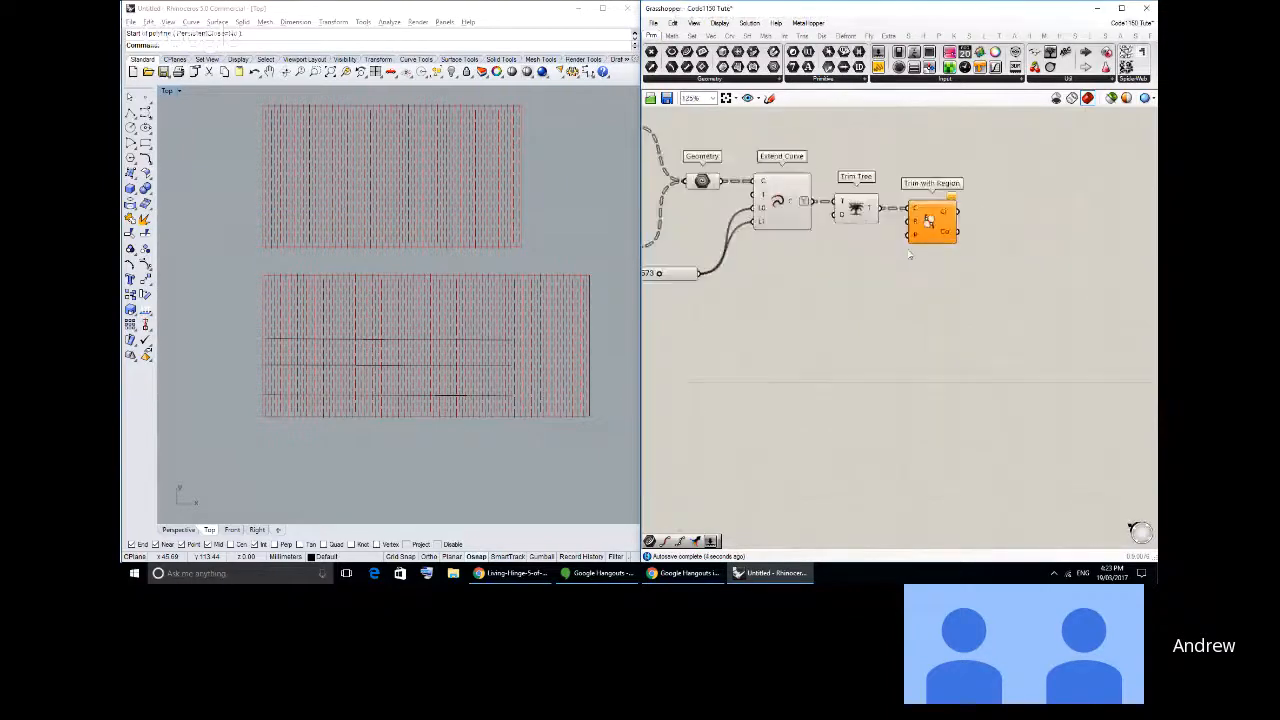
key(ctrl+v)
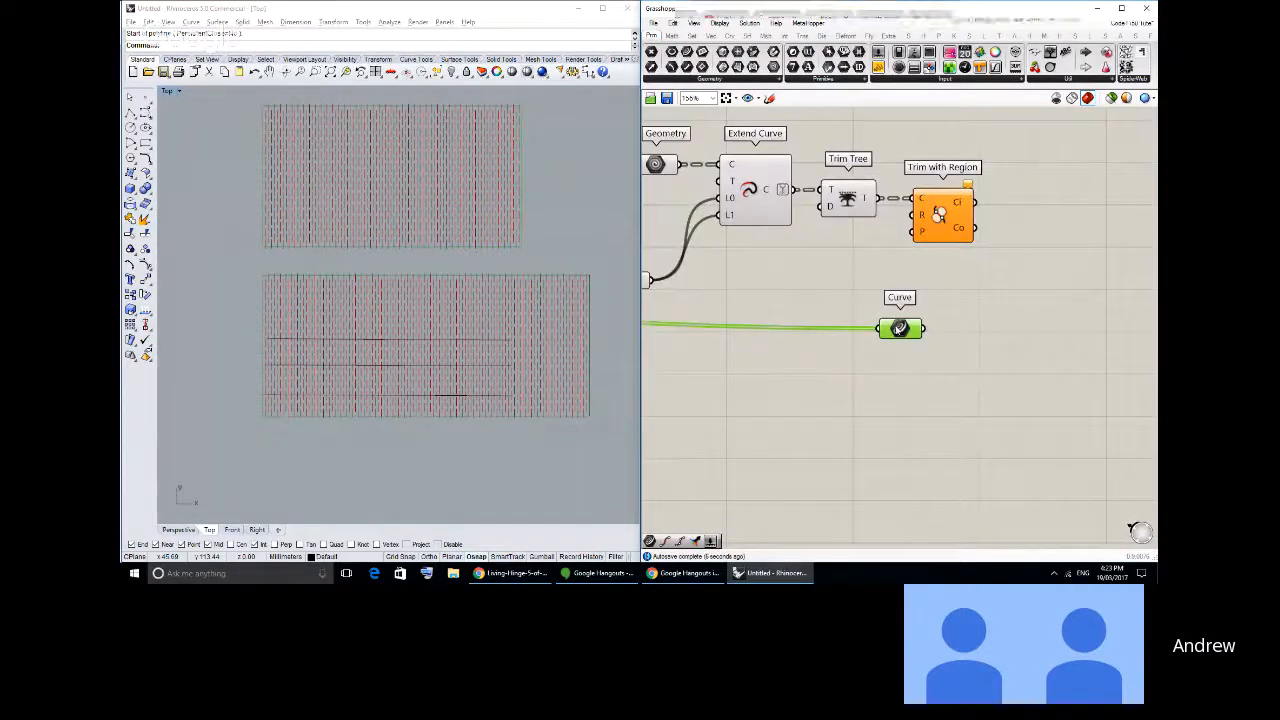
drag(897, 329, 843, 273)
drag(925, 213, 969, 213)
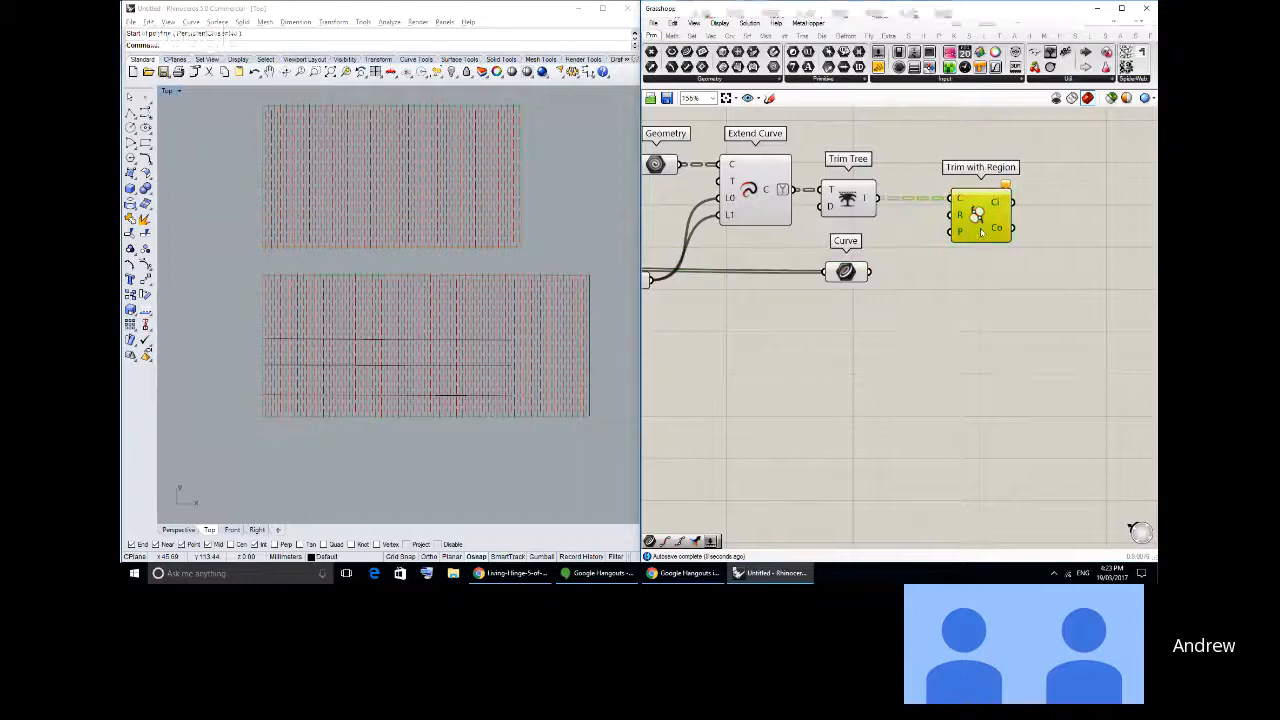
right_click(873, 336)
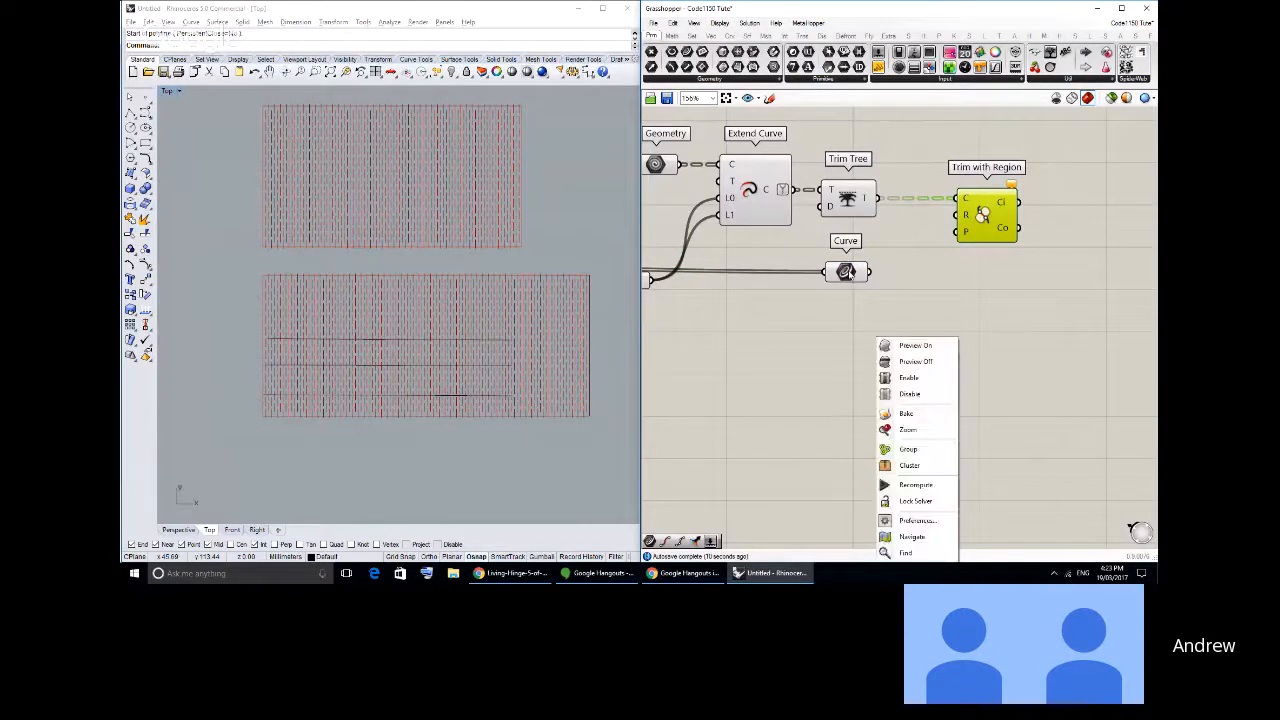
right_click(849, 270)
click(943, 257)
- Insert a Graft Tree component after the new Curve parameter and connect its output to Trim with Region's R input
click(691, 36)
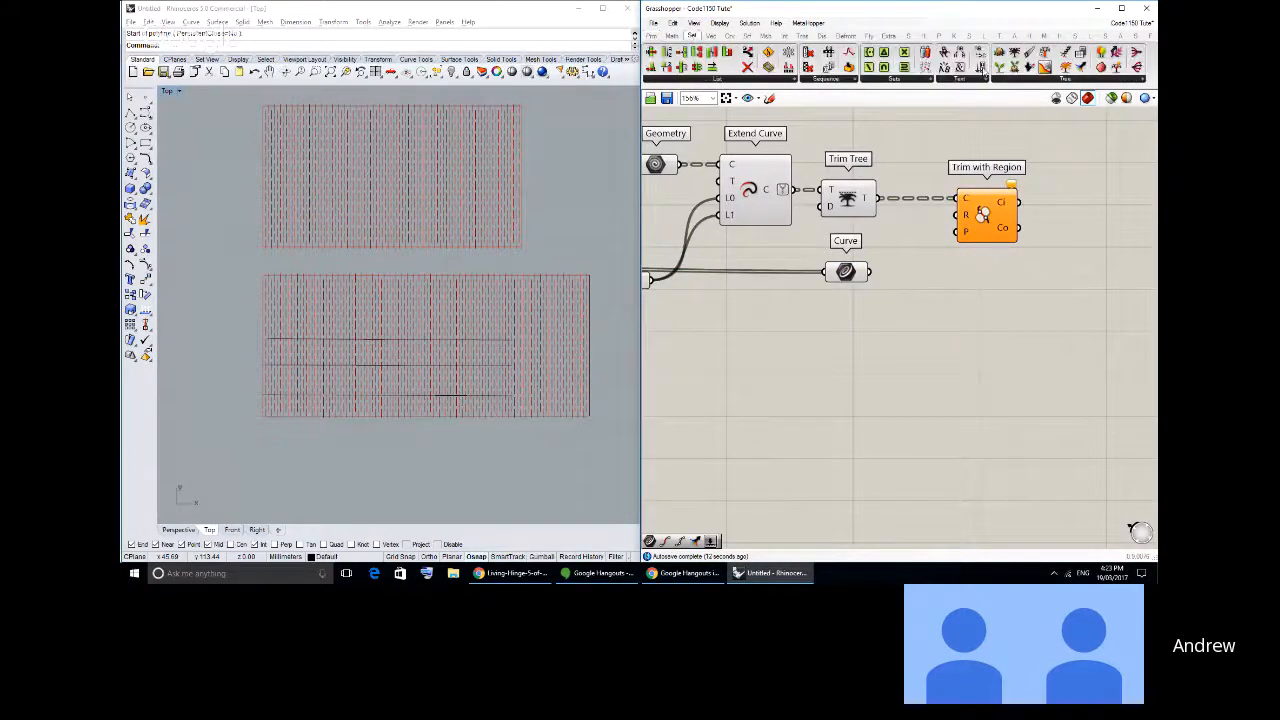
drag(1000, 68, 880, 273)
drag(923, 298, 826, 257)
drag(853, 274, 961, 215)
click(806, 311)
click(908, 303)
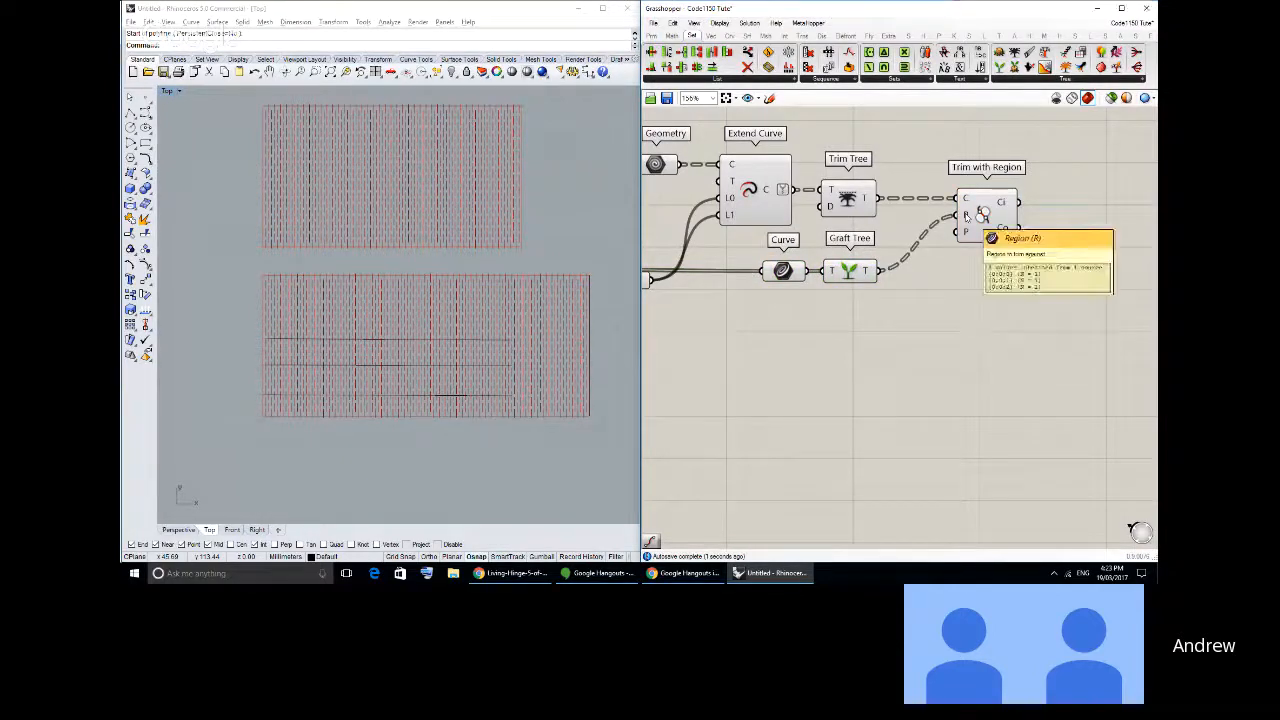
- Add an XY Plane below Graft Tree, matching the one used by Offset Loose, and connect it to Trim with Region's P input
click(710, 37)
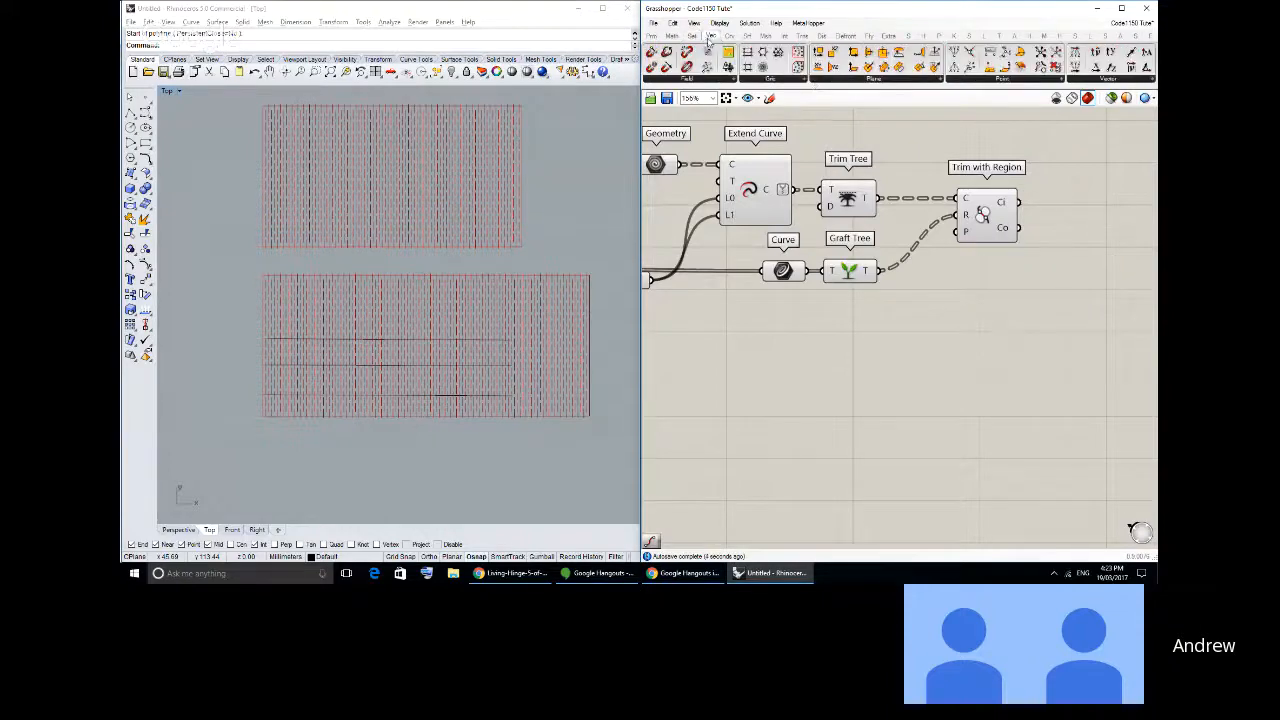
click(857, 321)
scroll(768, 312, down, 4)
right_drag(768, 312, 966, 349)
right_drag(872, 125, 1000, 312)
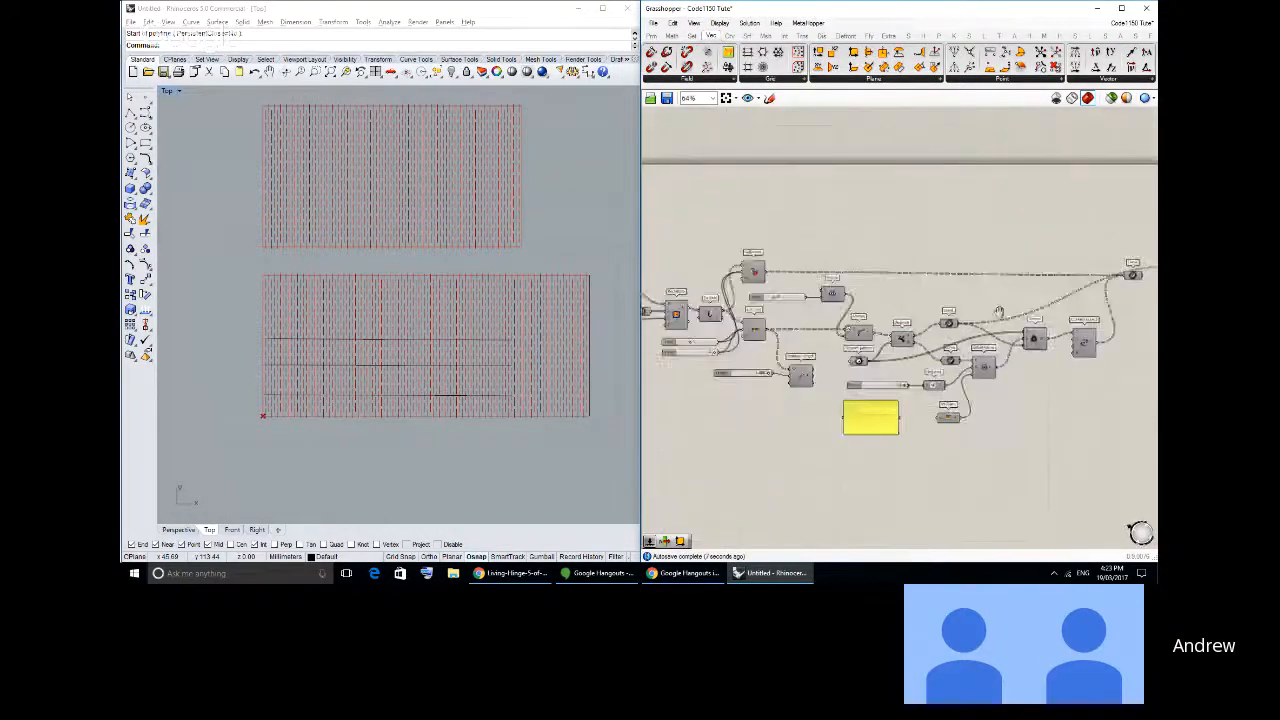
scroll(998, 313, up, 5)
click(866, 466)
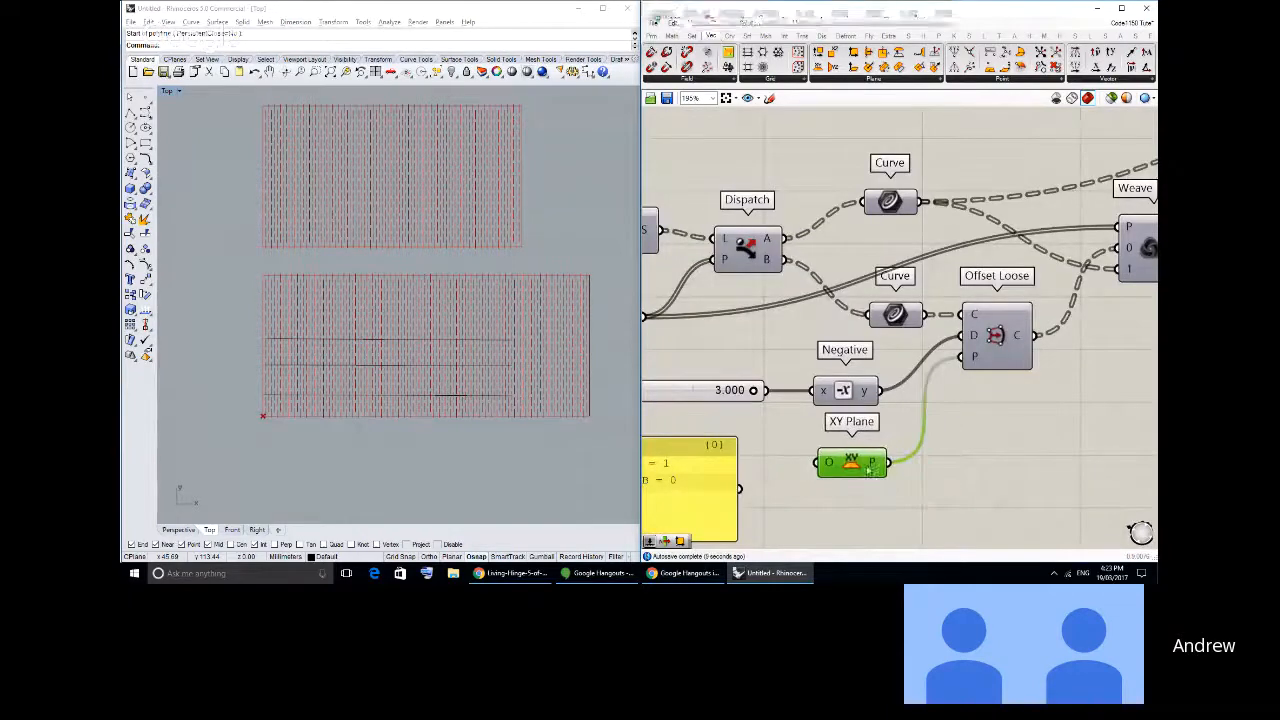
scroll(868, 470, down, 5)
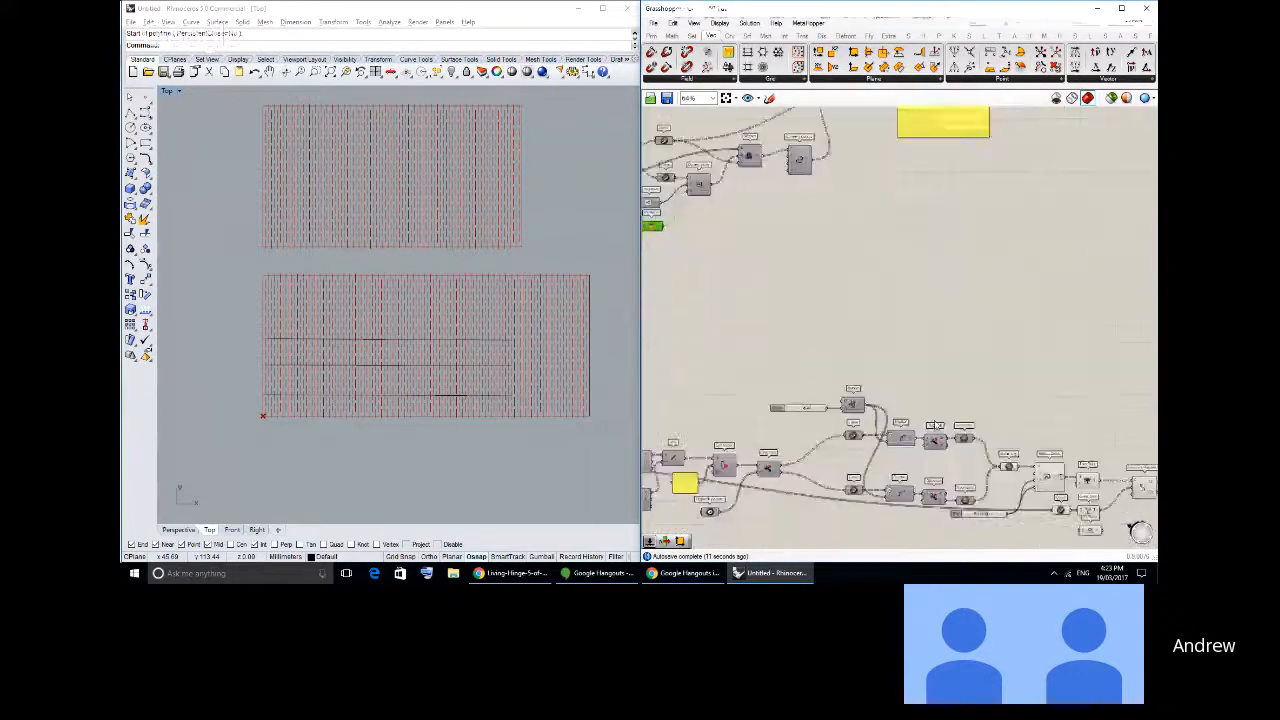
right_drag(936, 425, 771, 257)
scroll(924, 356, up, 7)
drag(911, 370, 949, 300)
scroll(914, 356, down, 3)
click(925, 178)
- Add a Curve parameter after Trim with Region and connect the Ci output to it
click(656, 37)
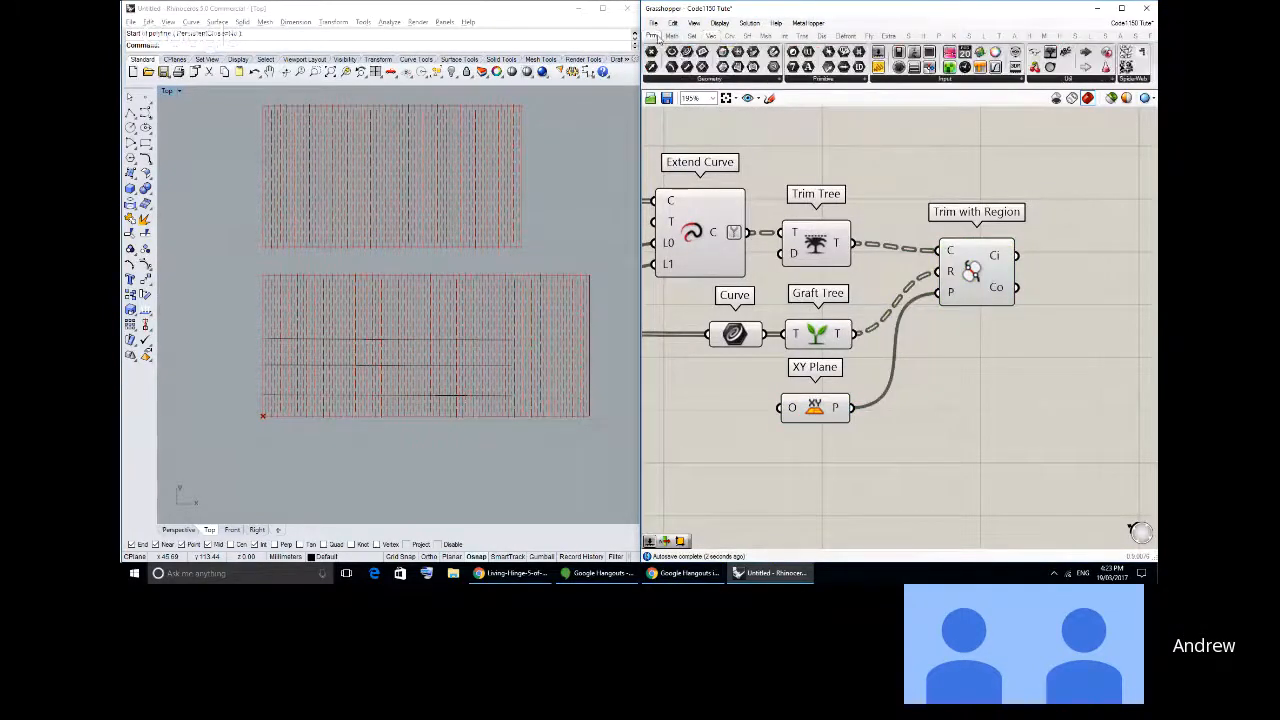
drag(722, 78, 1090, 258)
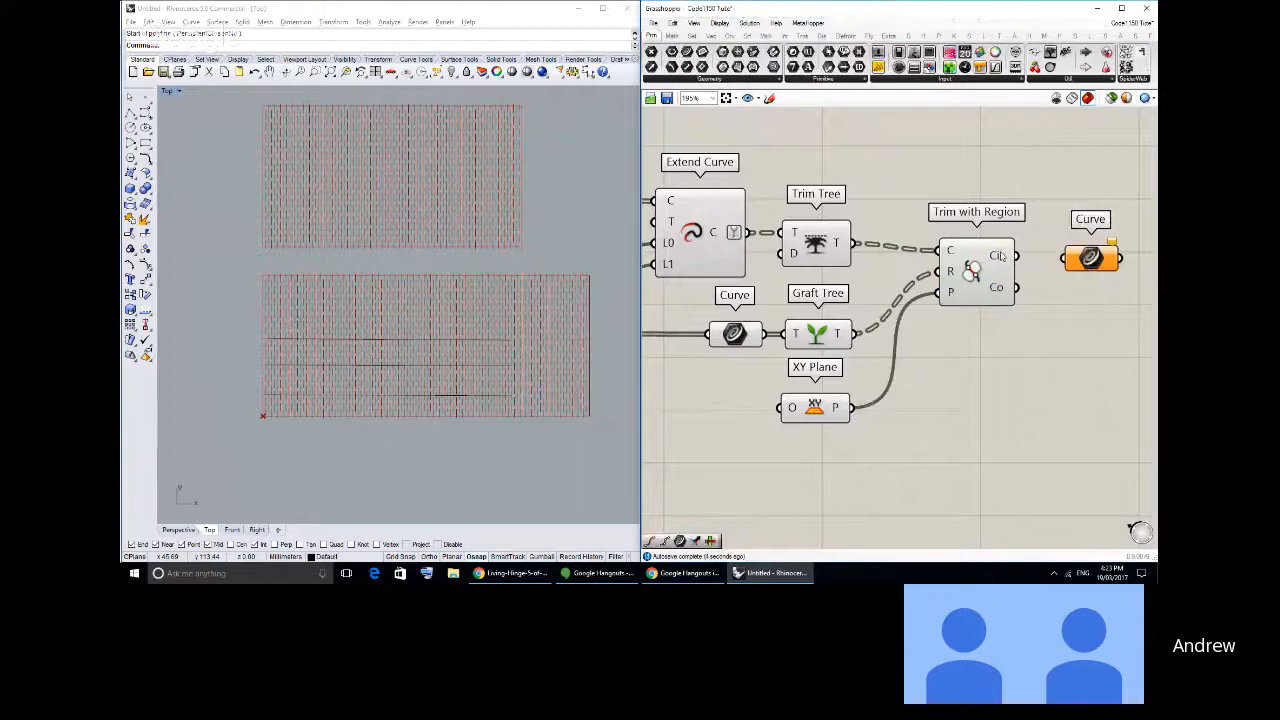
drag(1017, 256, 1062, 258)
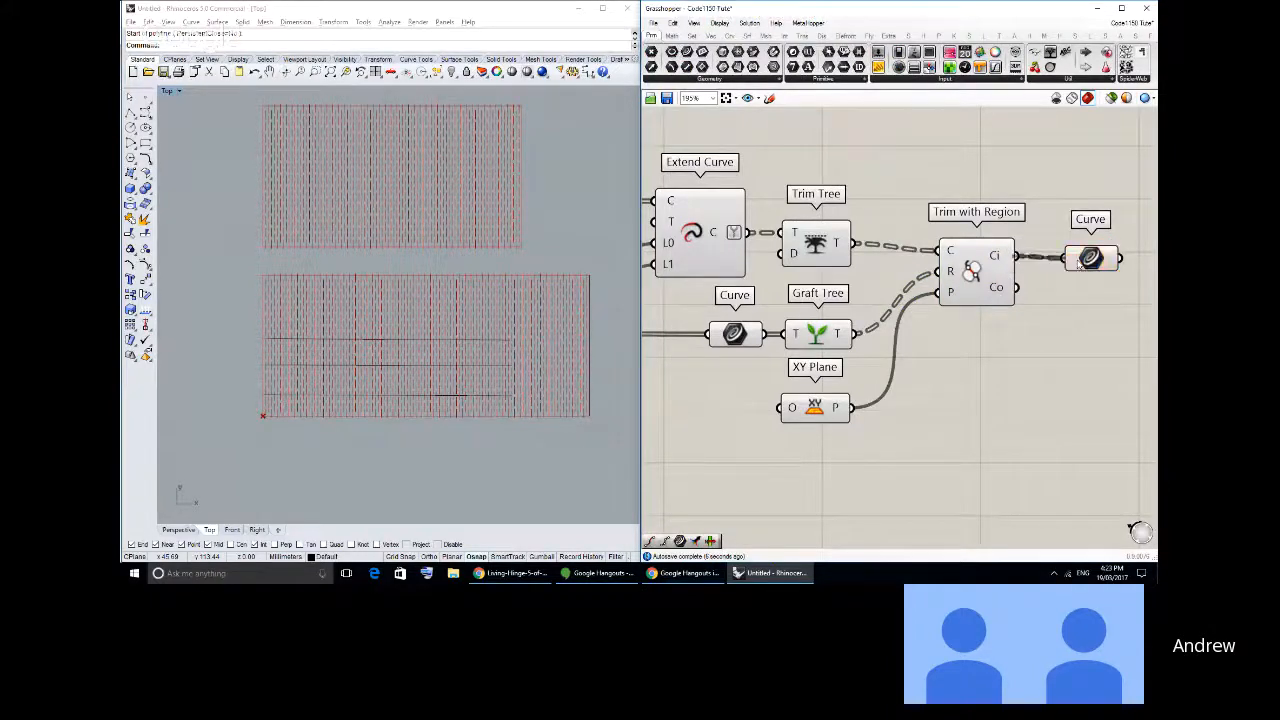
click(1090, 258)
- Turn off the preview of the components leading up to the final Curve parameter, from Extend Curve through Trim with Region
scroll(1030, 365, down, 5)
scroll(1010, 386, up, 2)
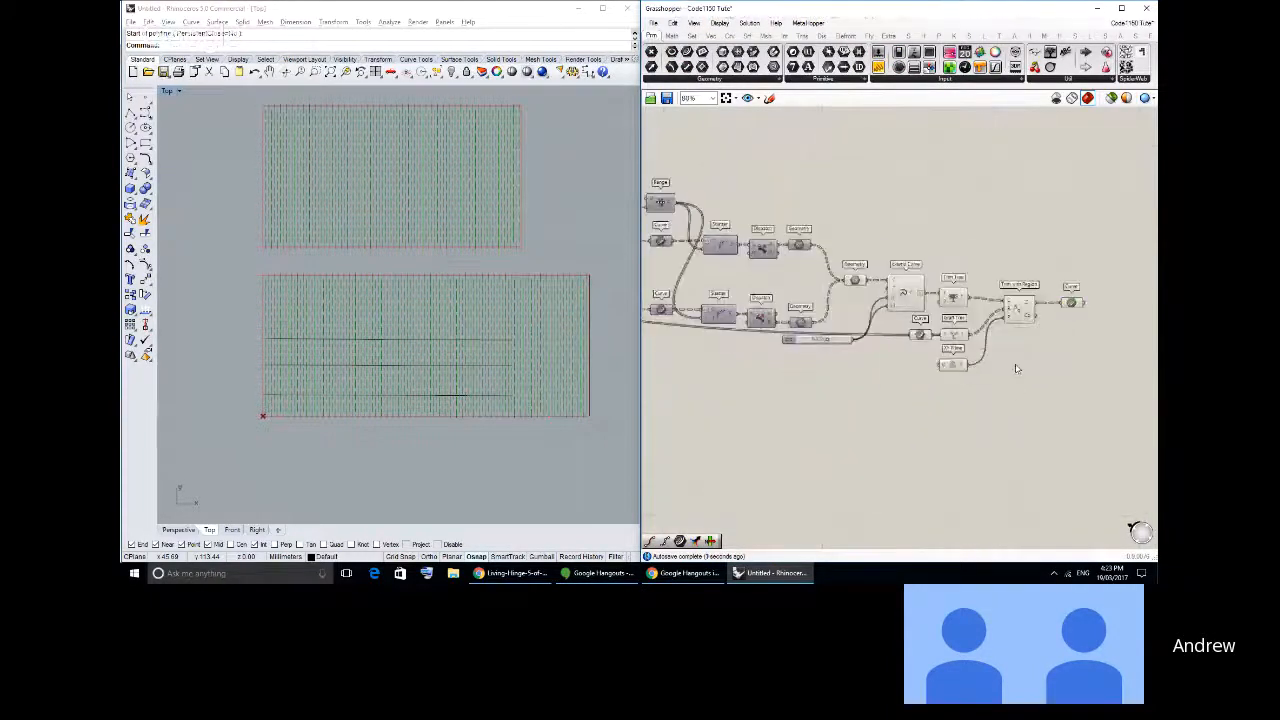
drag(1037, 386, 771, 214)
middle_click(801, 205)
click(840, 176)
click(840, 177)
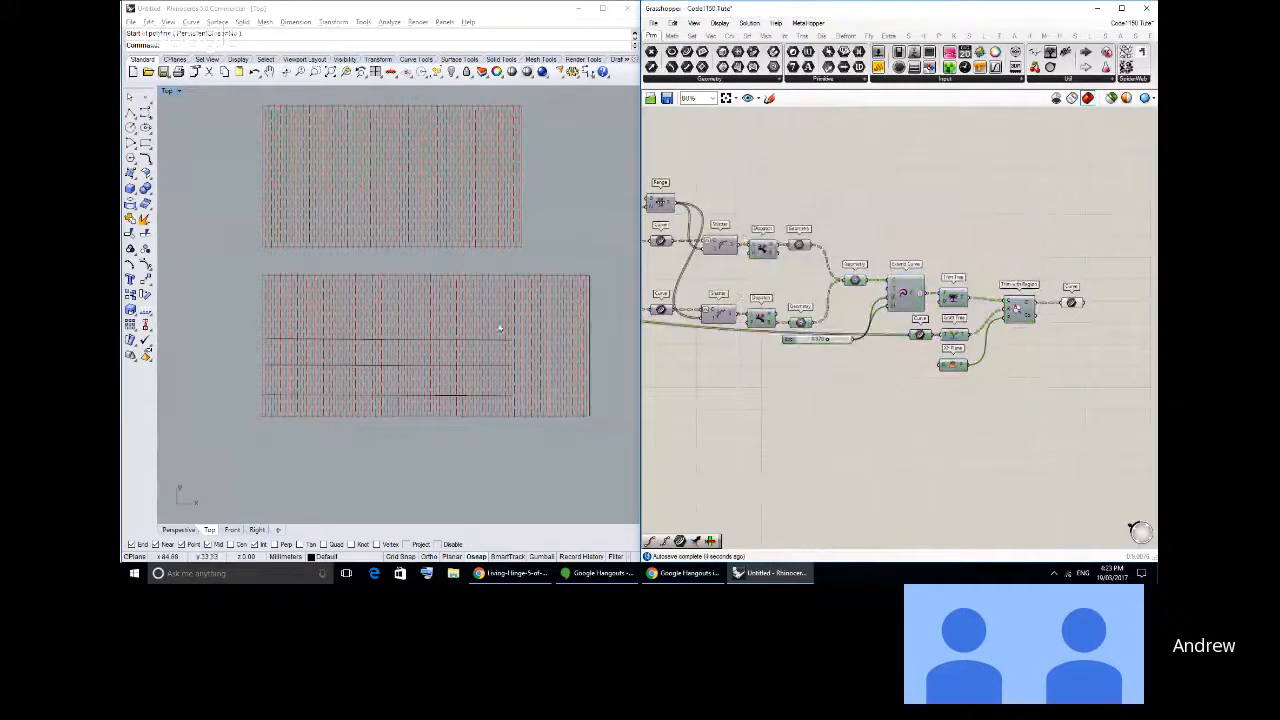
- Switch to Rhino and delete the stray horizontal lines across the lower hinge pattern
right_drag(497, 315, 515, 378)
scroll(501, 350, down, 2)
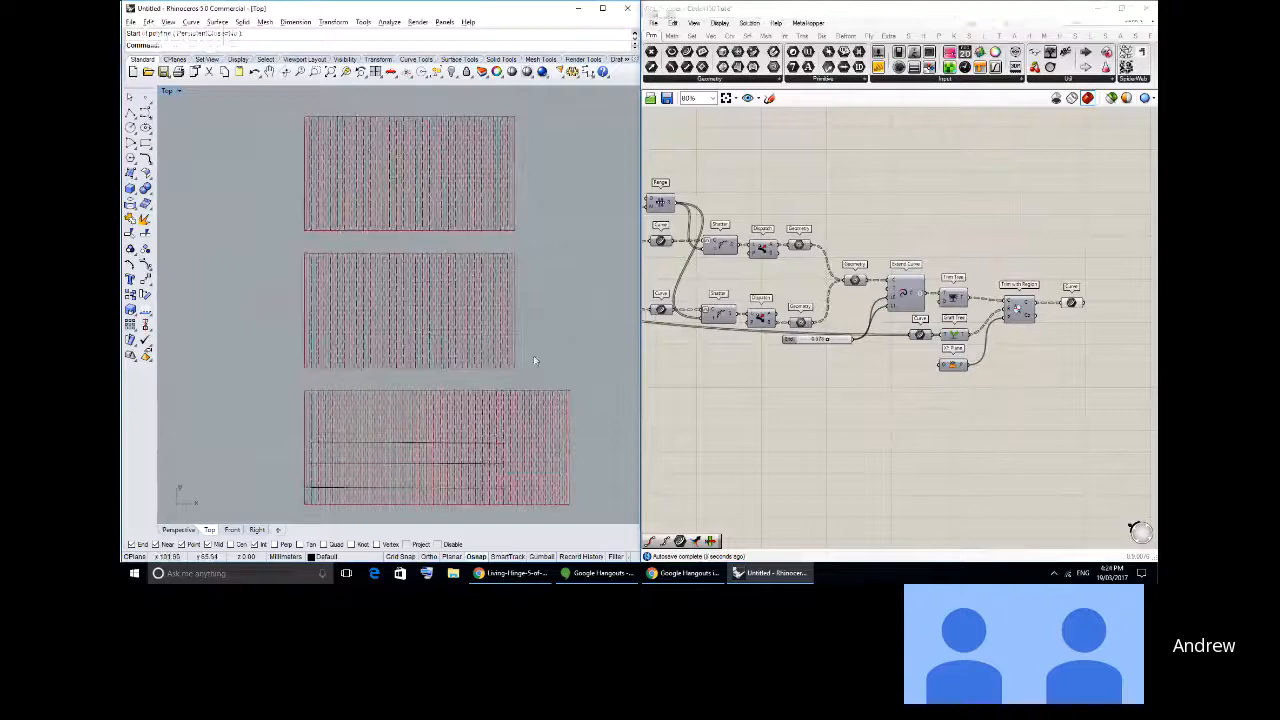
mouse_move(434, 389)
right_down()
mouse_move(425, 383)
mouse_move(444, 354)
mouse_move(522, 340)
right_up()
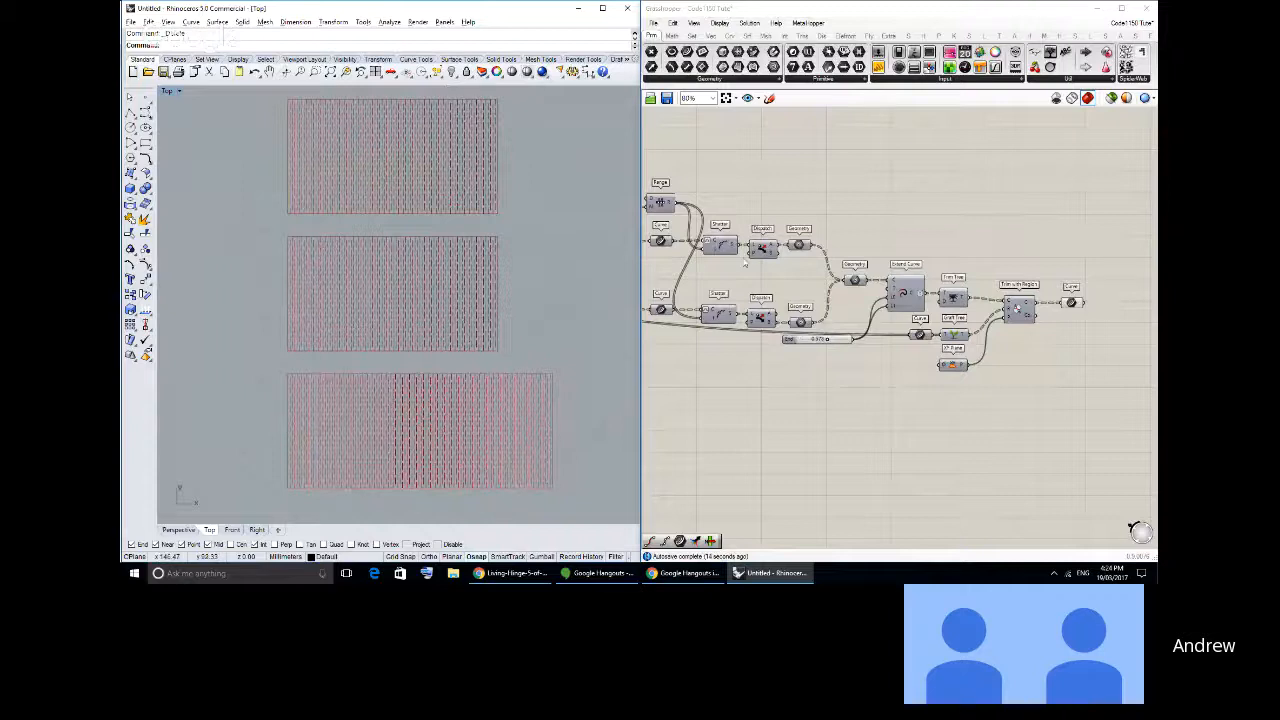
- Highlight the final Curve parameter's geometry and examine the trimmed cut lines inside the rectangles in Rhino's Top view
scroll(1048, 305, up, 3)
click(988, 325)
click(1012, 393)
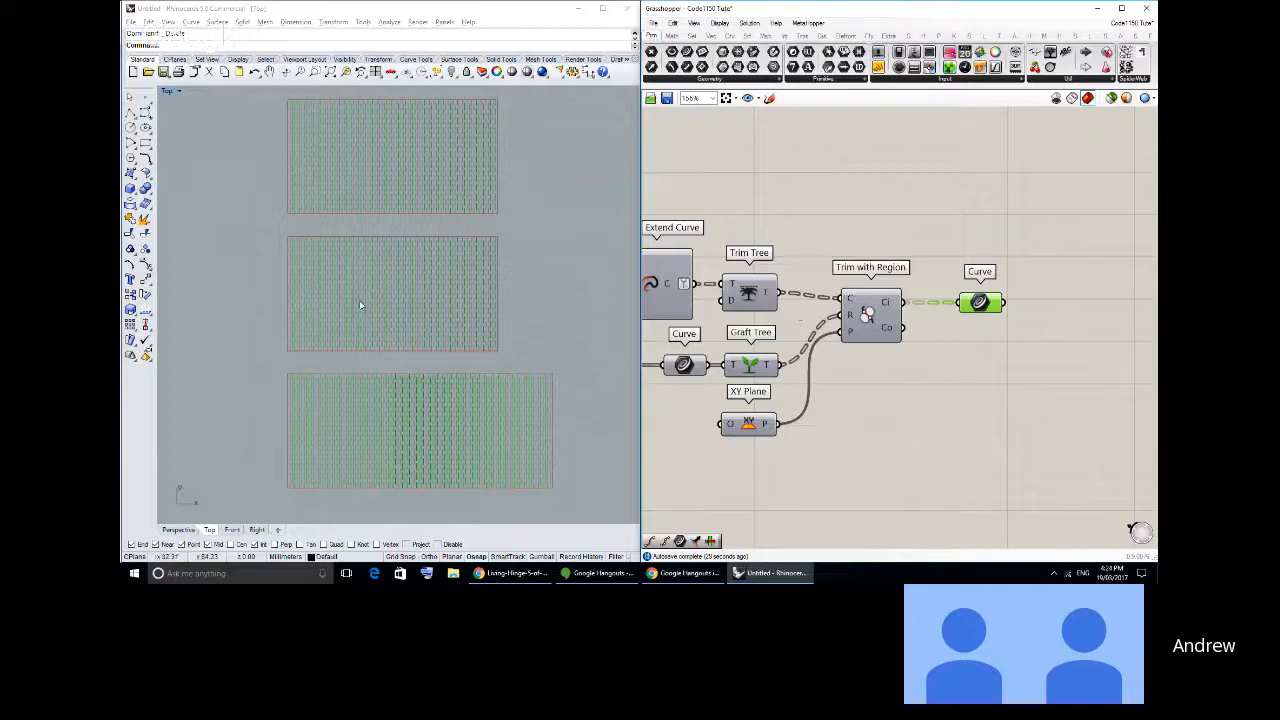
right_drag(346, 259, 243, 250)
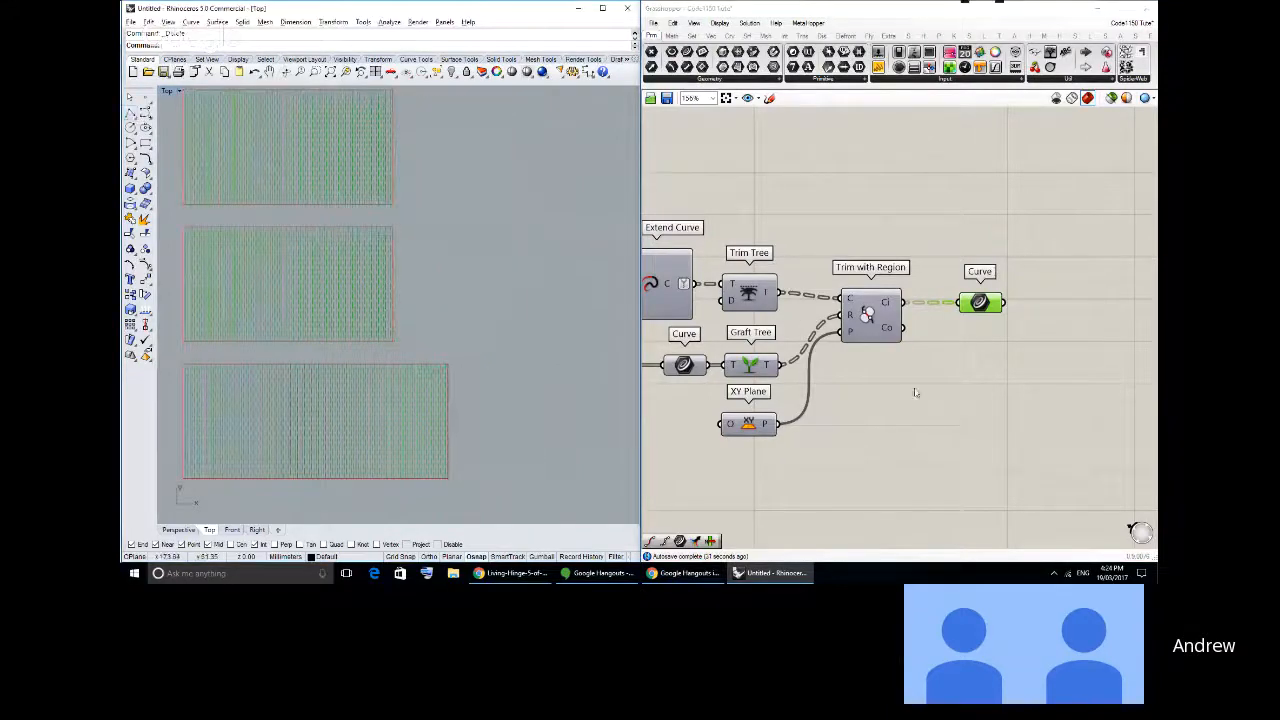
- Highlight the Curve parameter that collects the Connect Curves output and feeds the curve list panel
right_drag(915, 393, 940, 479)
scroll(940, 479, down, 8)
scroll(848, 302, up, 8)
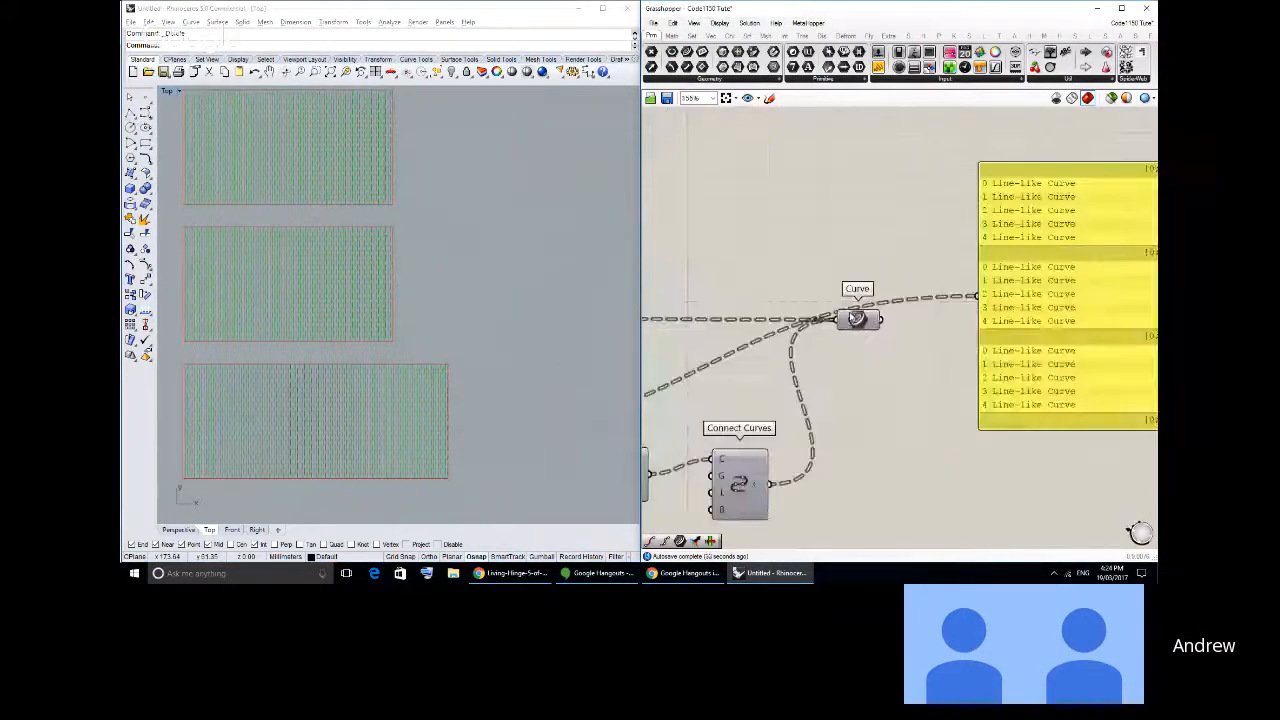
click(853, 317)
scroll(1085, 320, down, 5)
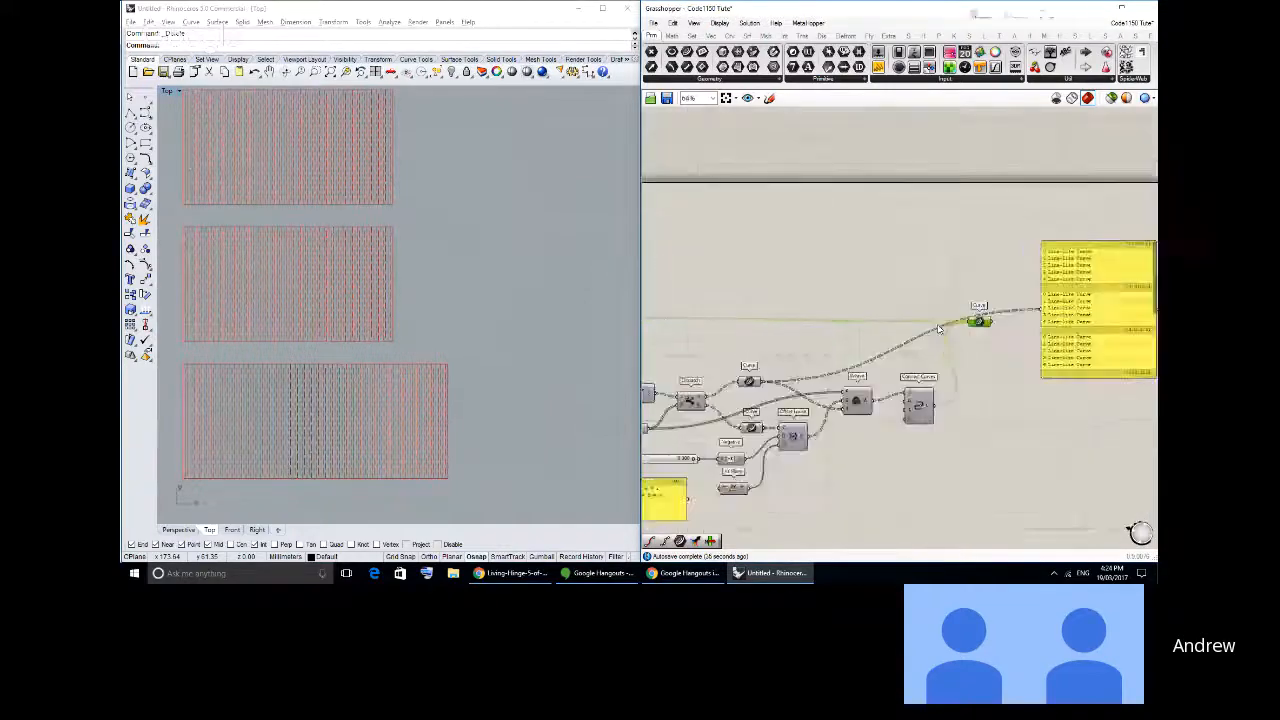
- Enter a new value in the first of the two Number sliders that set the upper definition's rectangle sizes
right_drag(790, 380, 1140, 264)
right_drag(732, 545, 834, 532)
scroll(956, 248, up, 2)
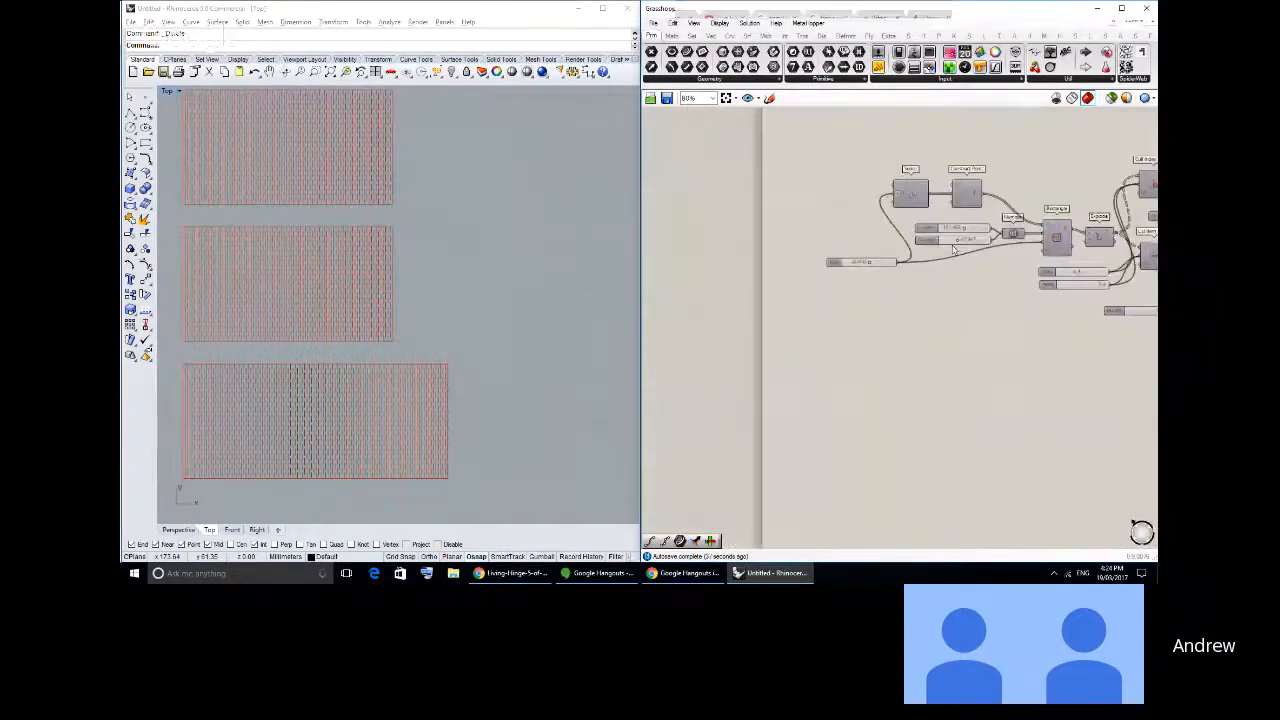
scroll(956, 228, up, 1)
click(983, 229)
double_click(985, 230)
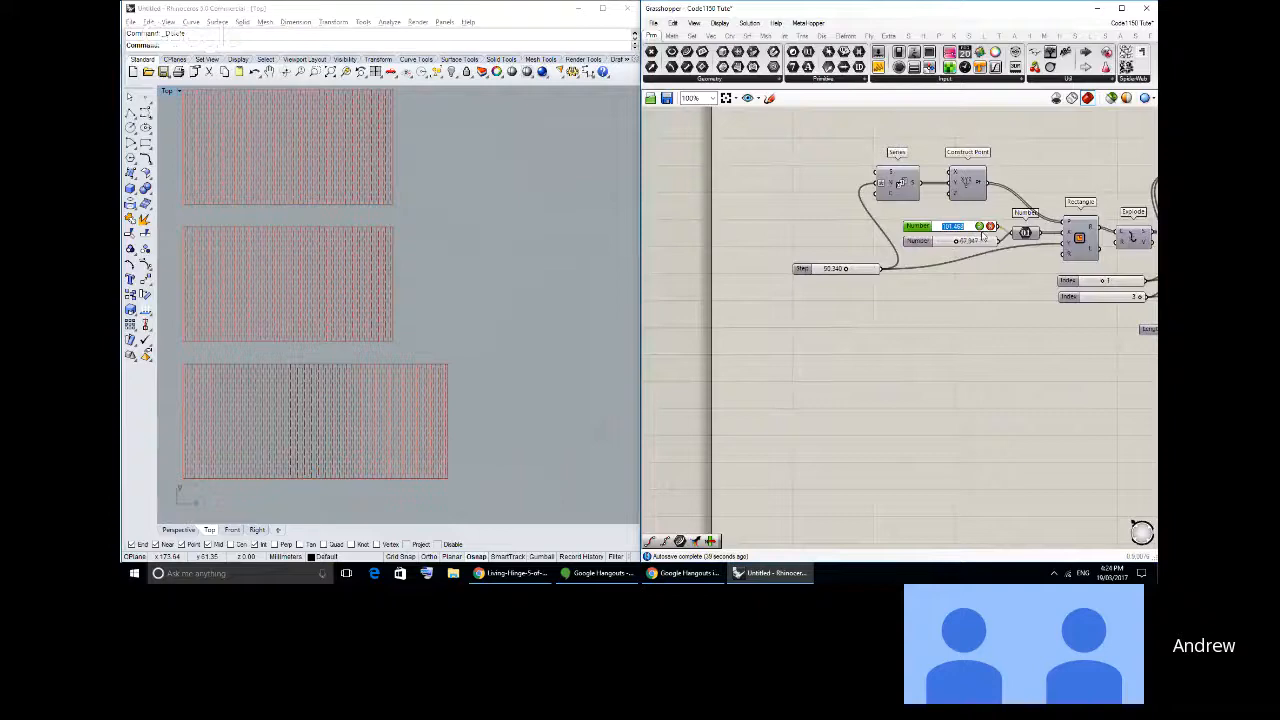
text(100)
click(980, 227)
- Shorten the longest panel by entering a smaller value in the first Number slider feeding the lower definition's Rectangle
right_drag(990, 395, 840, 179)
right_drag(914, 420, 905, 392)
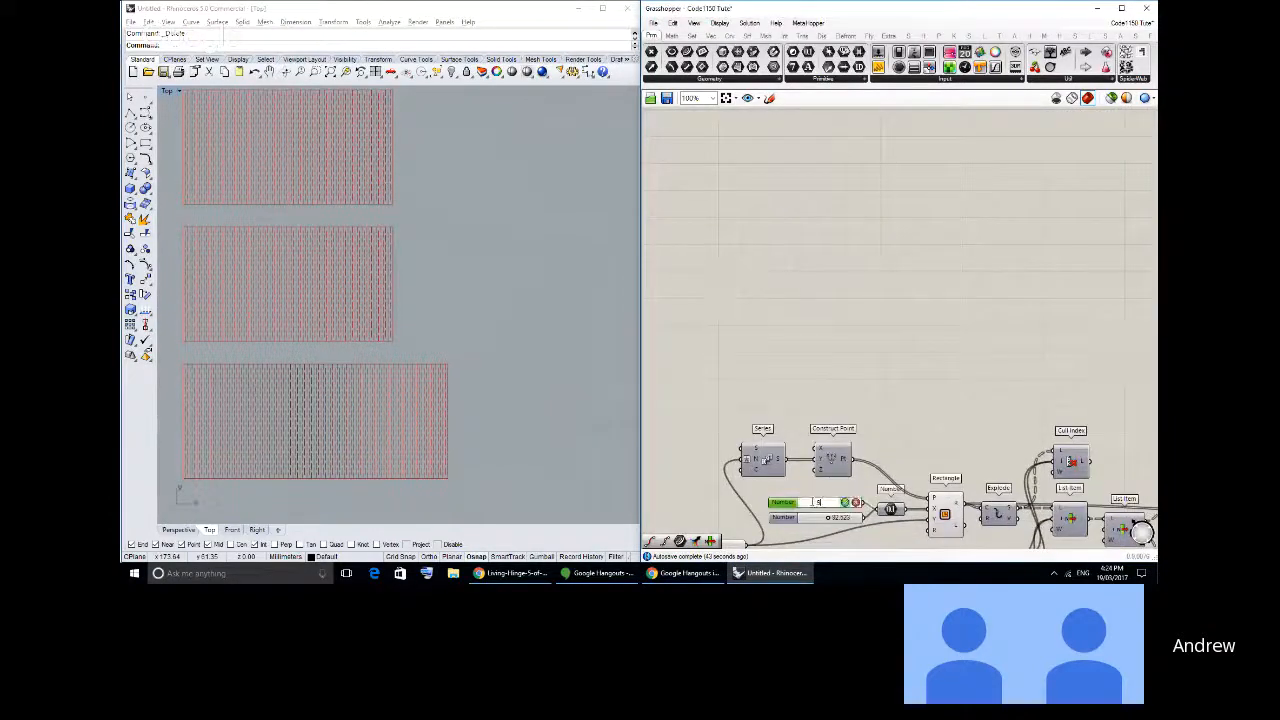
key(Return)
- Connect the upper definition's Number parameter to the lower definition's Number parameter and delete the lower definition's two redundant Number sliders
right_drag(844, 527, 835, 200)
scroll(833, 242, down, 1)
scroll(835, 200, down, 1)
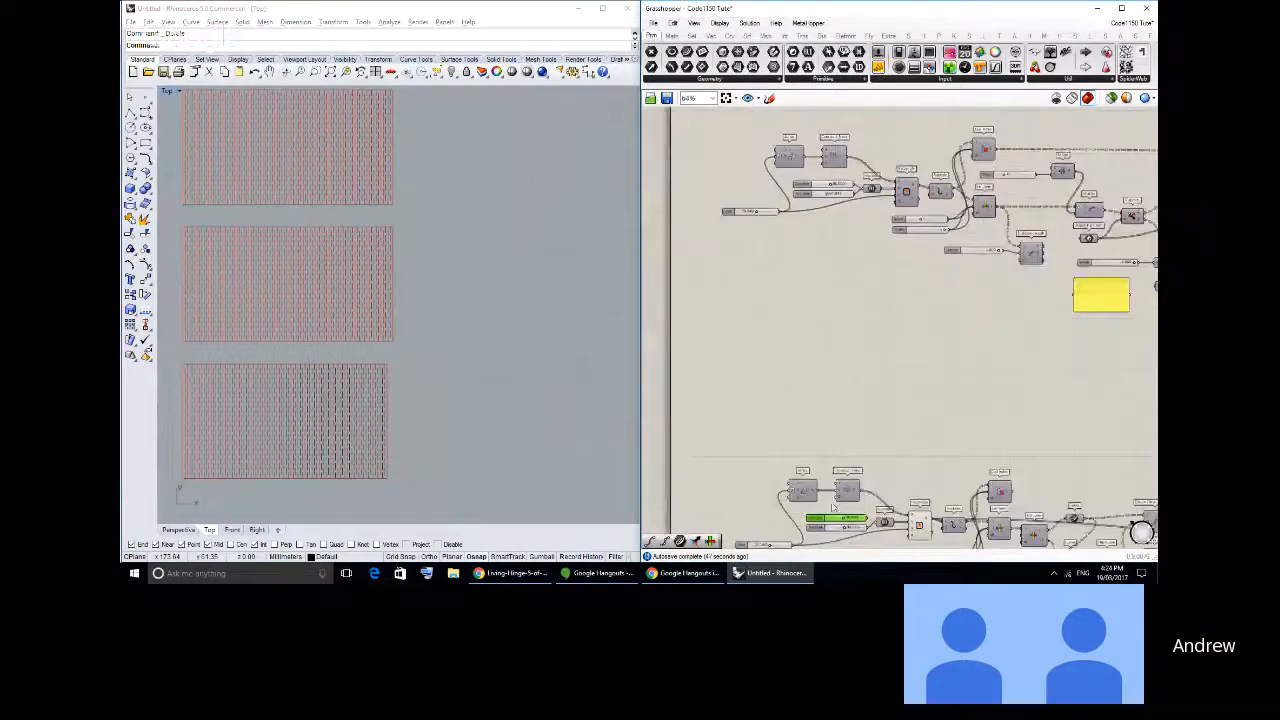
drag(884, 195, 835, 468)
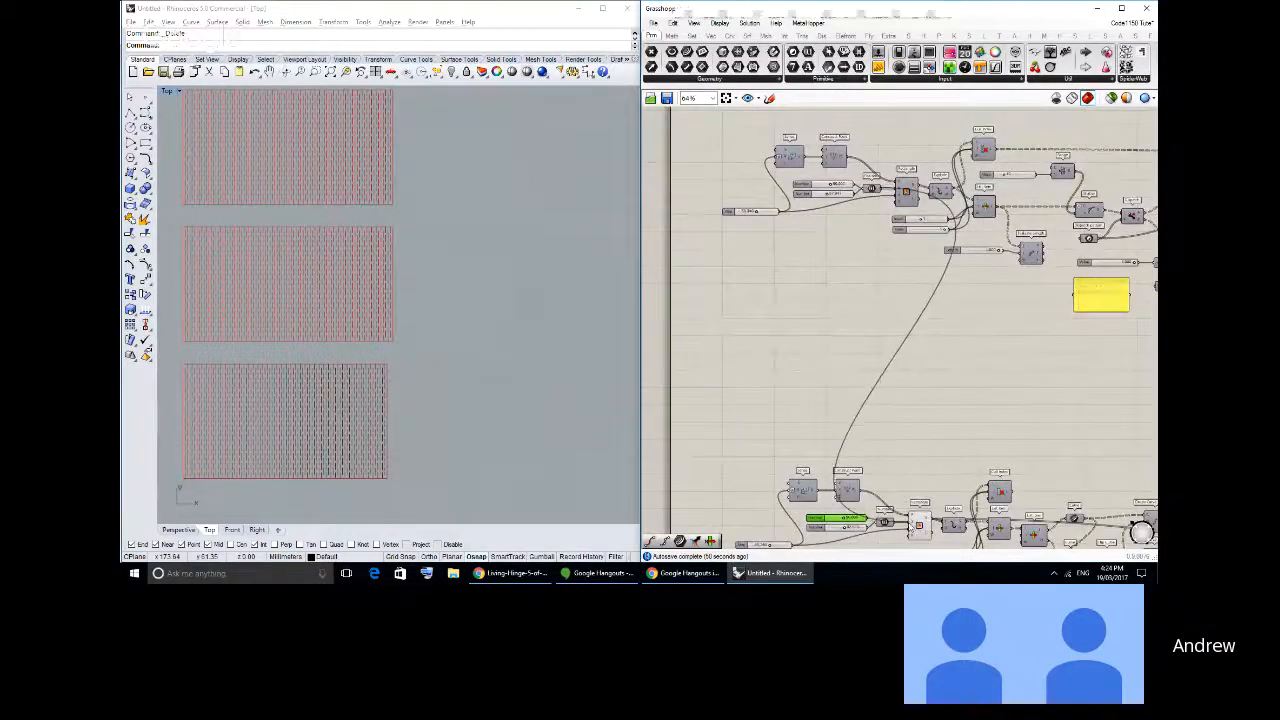
drag(906, 543, 818, 502)
key(Delete)
- Turn on the preview of the Curve parameter that collects the Connect Curves output
right_drag(1120, 335, 712, 382)
scroll(925, 232, up, 1)
click(960, 190)
middle_click(960, 190)
click(978, 222)
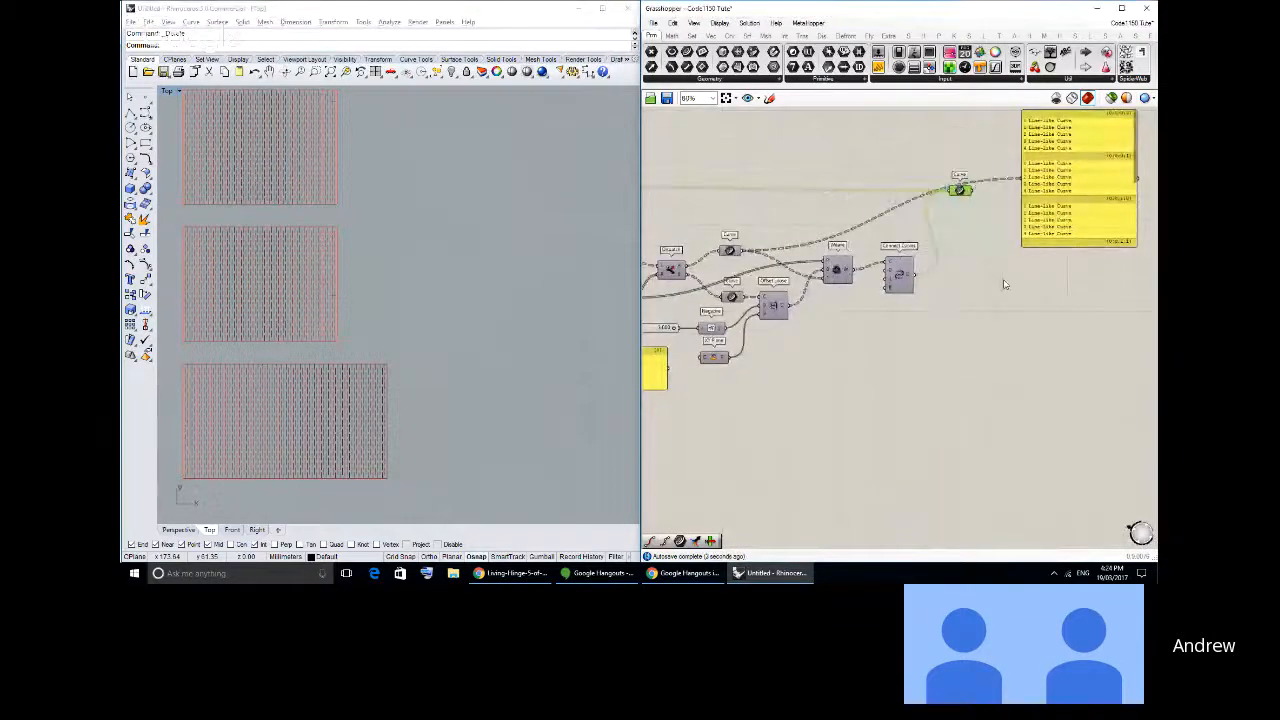
- Examine the three resized panels with their hinge cuts and jointed edges in Rhino's Top view
scroll(430, 250, up, 8)
right_drag(299, 331, 481, 292)
scroll(481, 292, down, 4)
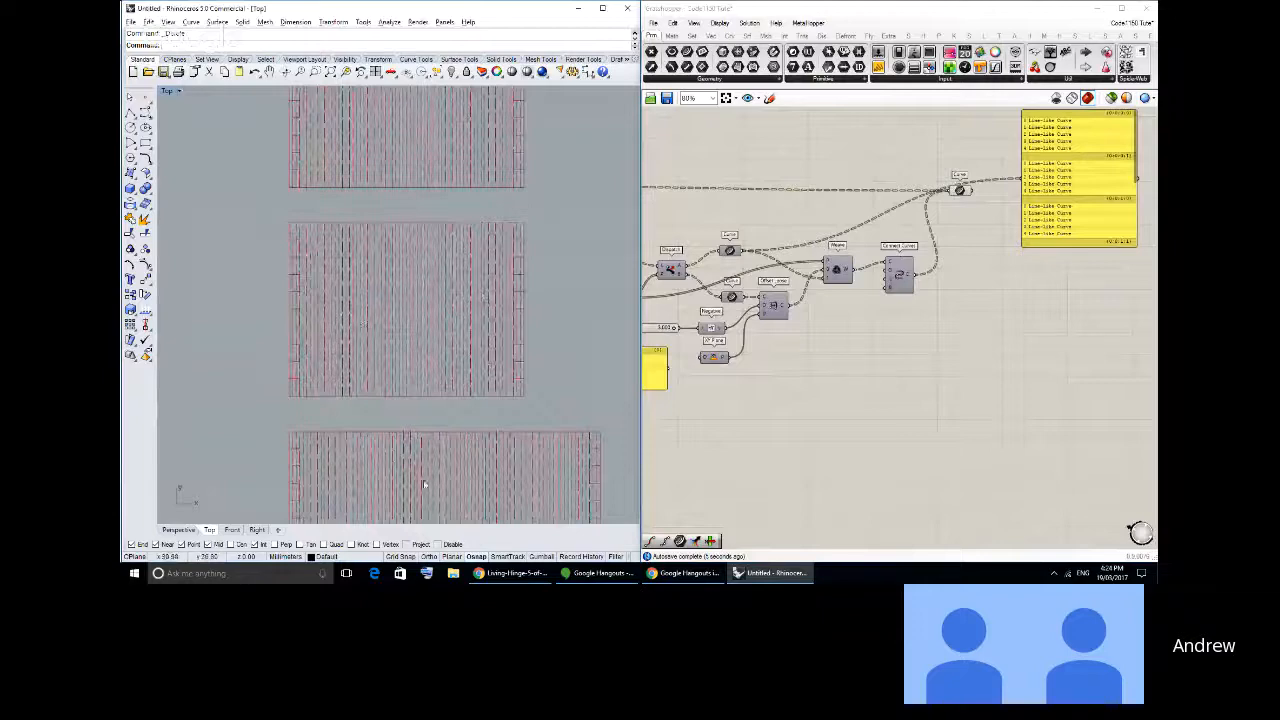
scroll(396, 275, down, 4)
right_drag(384, 336, 396, 275)
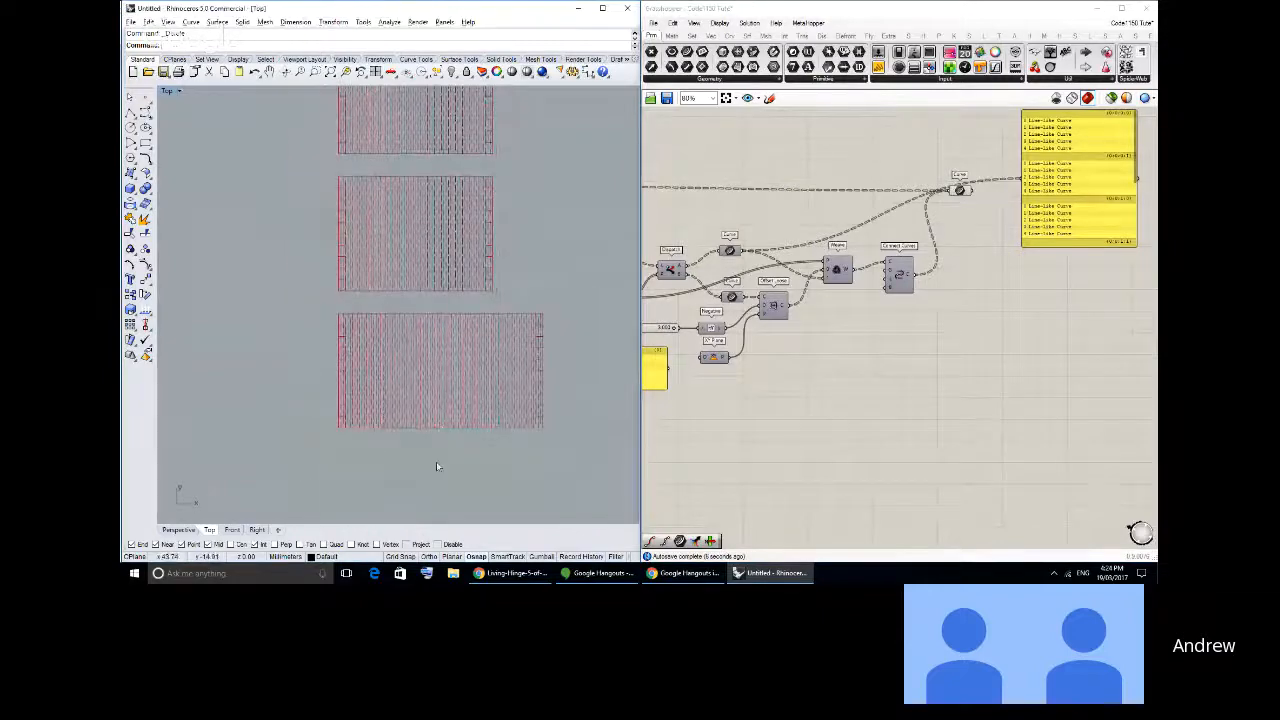
right_drag(408, 424, 415, 492)
scroll(446, 405, down, 2)
right_drag(446, 405, 446, 388)
scroll(451, 378, up, 2)
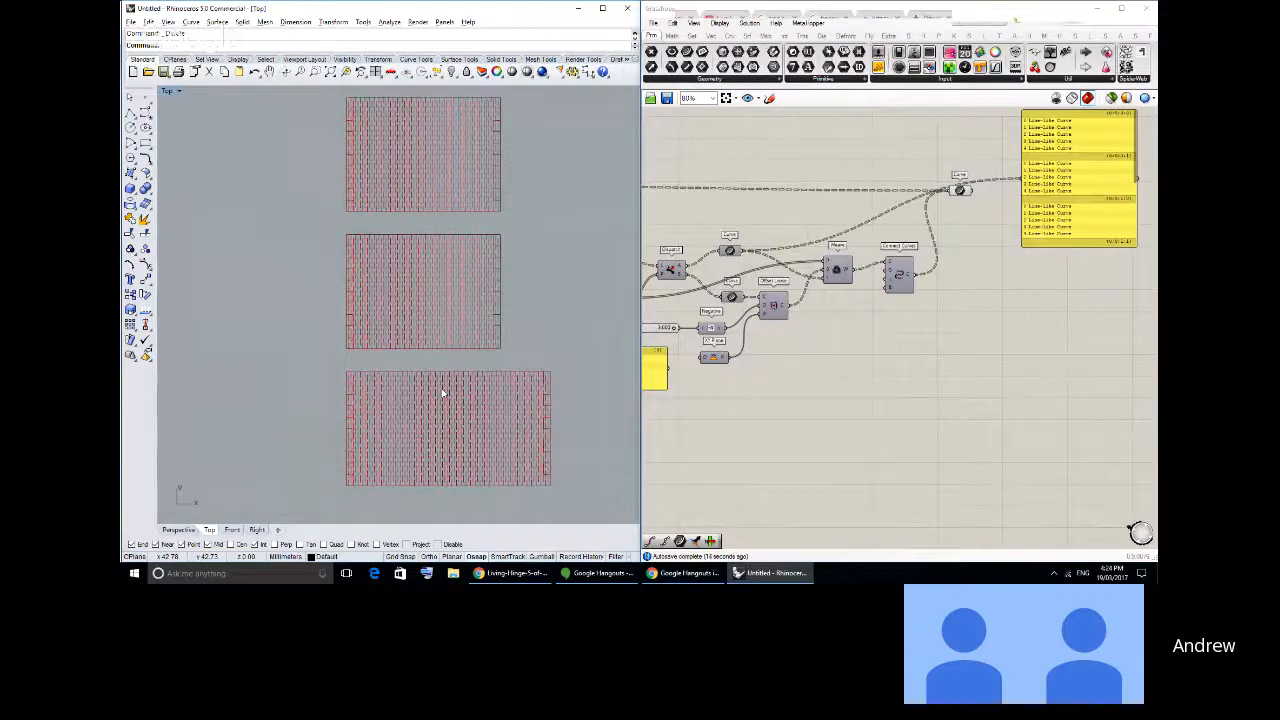
right_drag(457, 404, 463, 376)
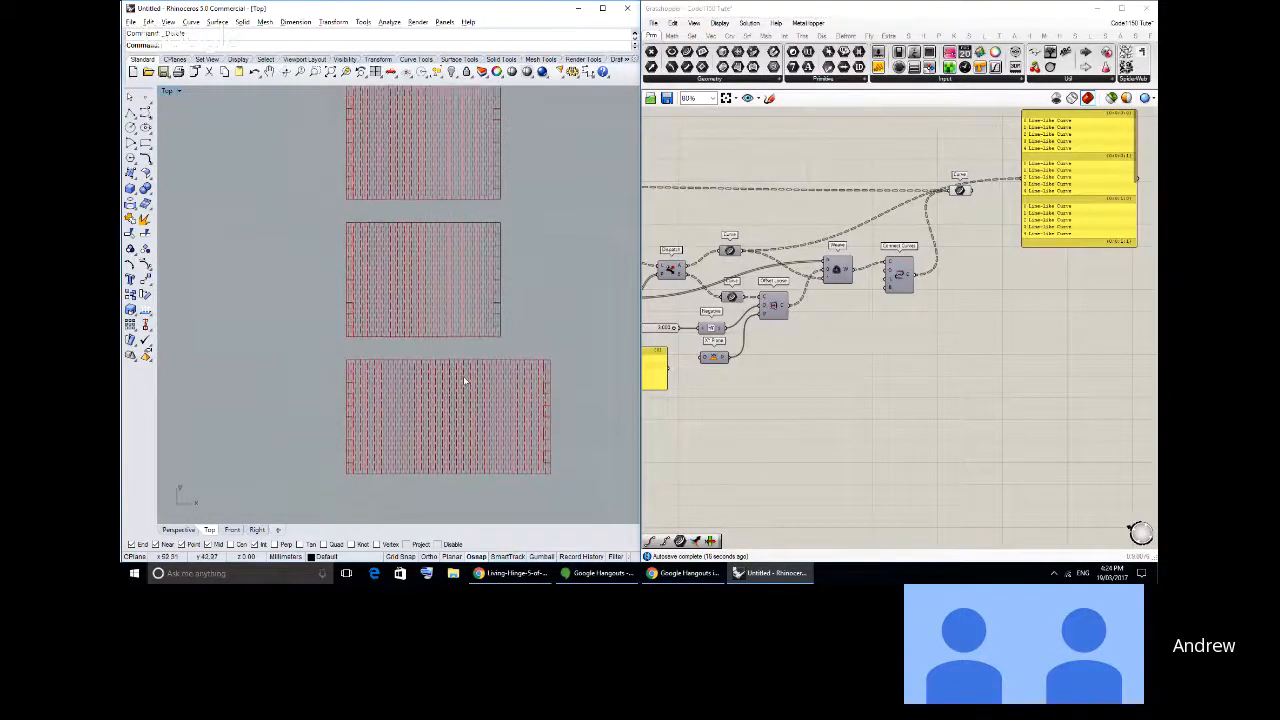
- Inspect the finger joints and adjacent cut lines along the panels' side edges up close, including the overall layout
scroll(443, 260, up, 3)
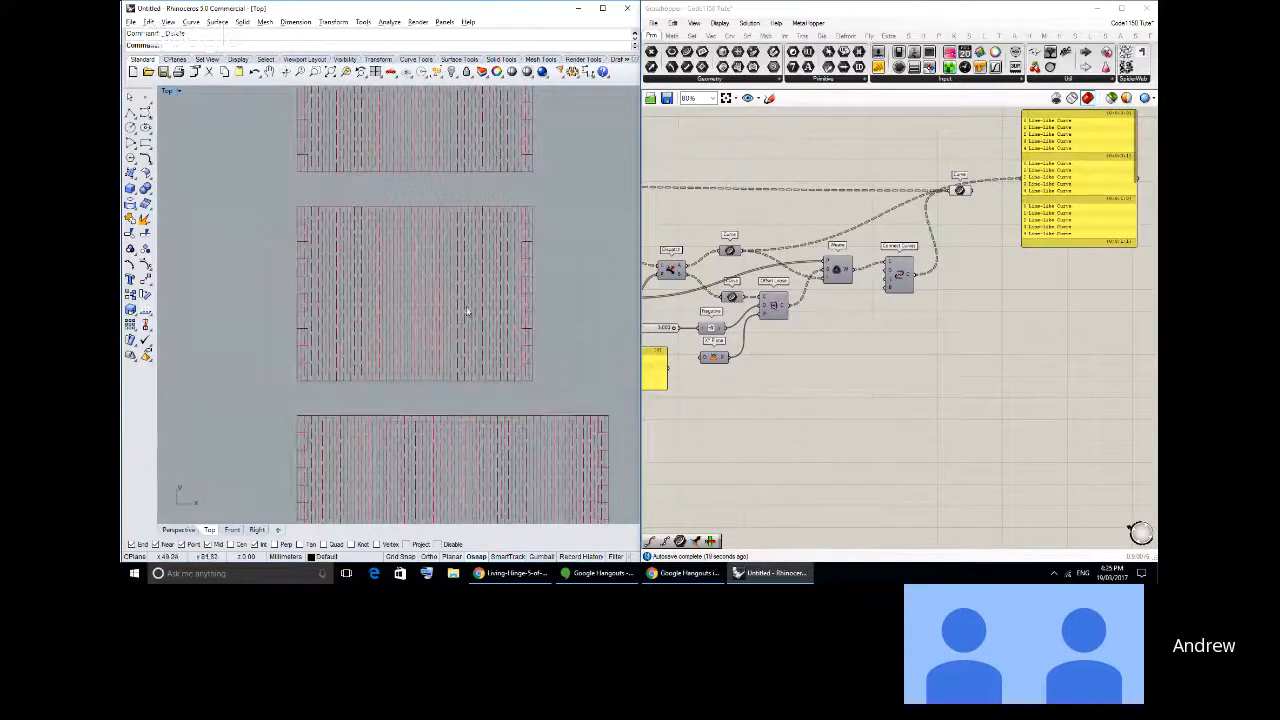
scroll(531, 230, up, 5)
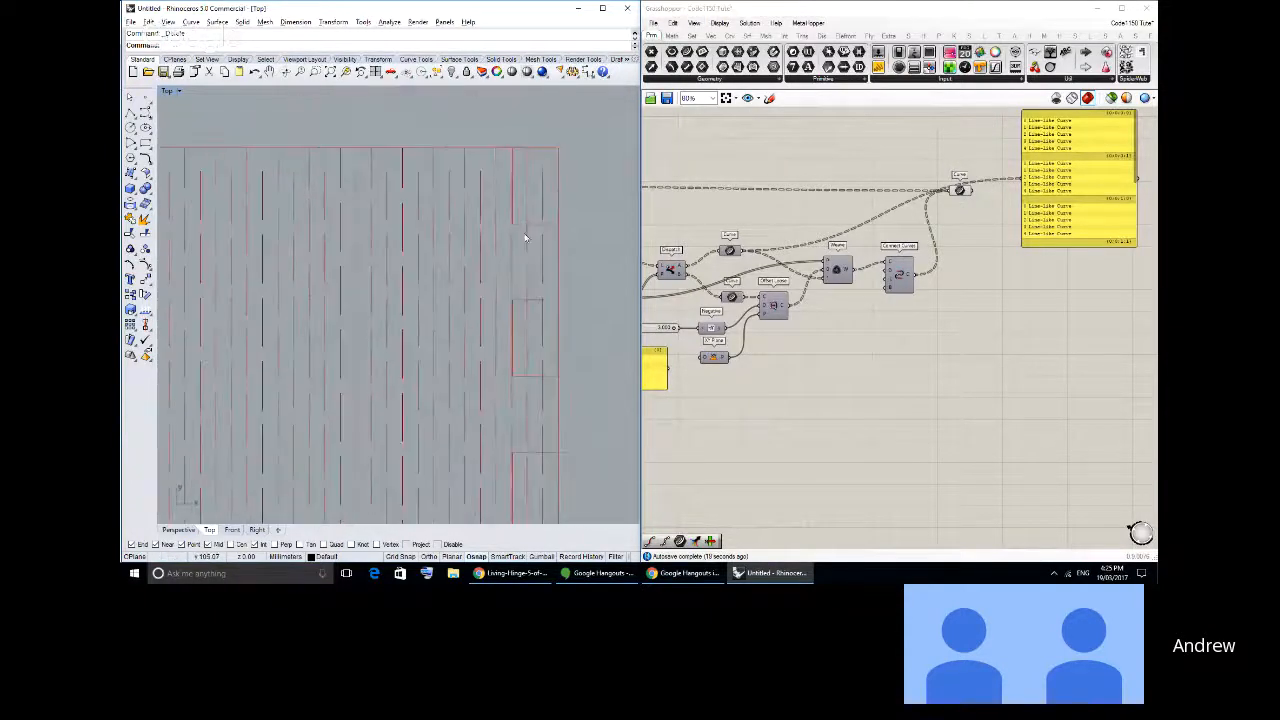
right_drag(518, 446, 501, 294)
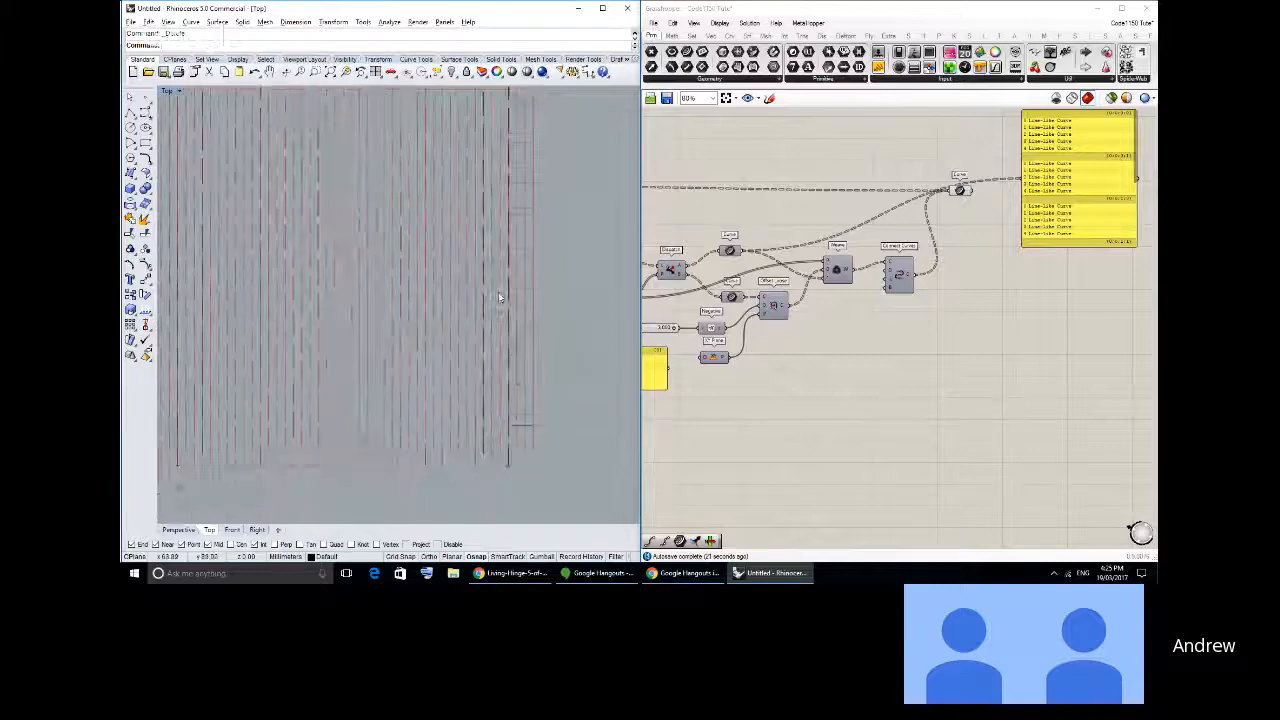
scroll(508, 304, up, 2)
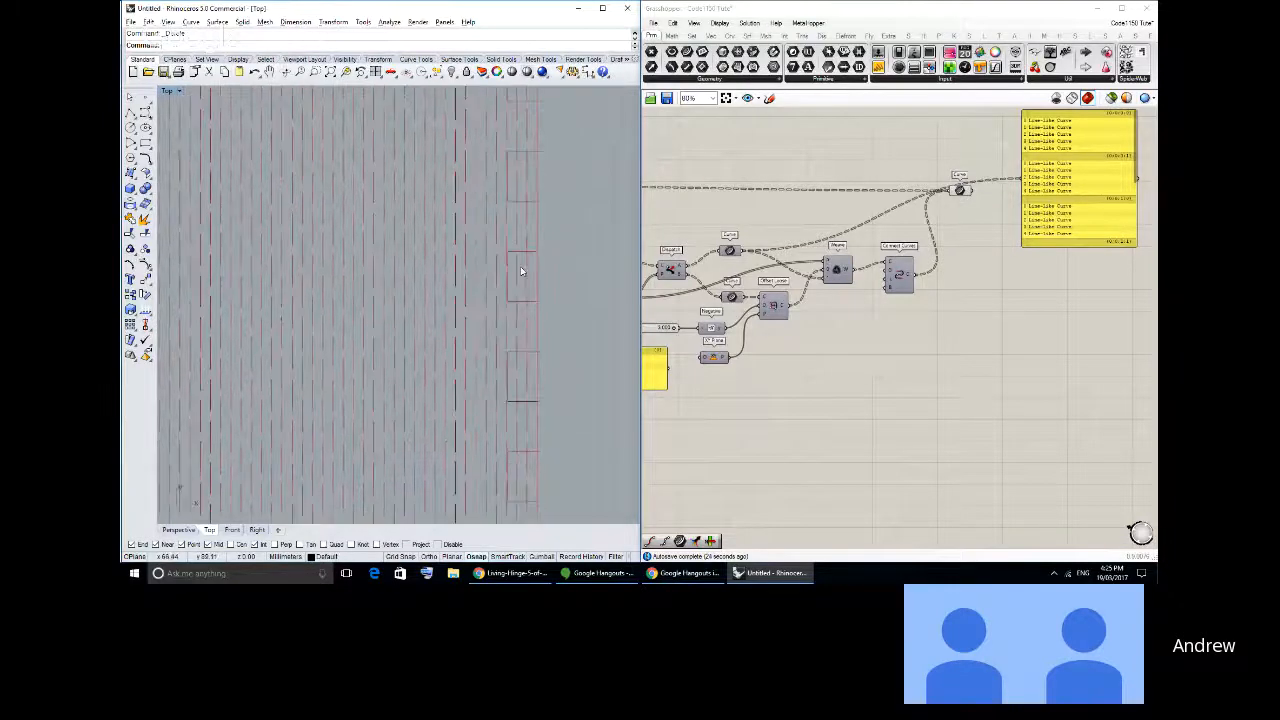
scroll(520, 266, down, 3)
scroll(524, 298, up, 3)
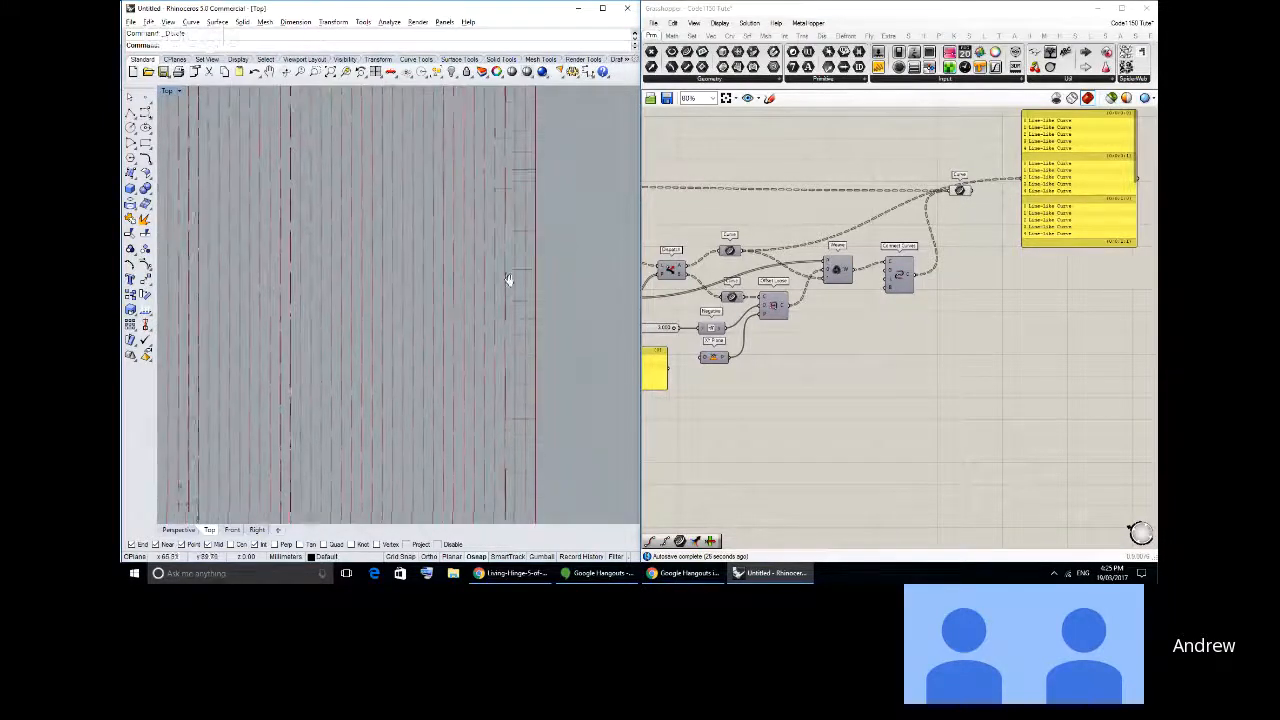
scroll(512, 353, down, 2)
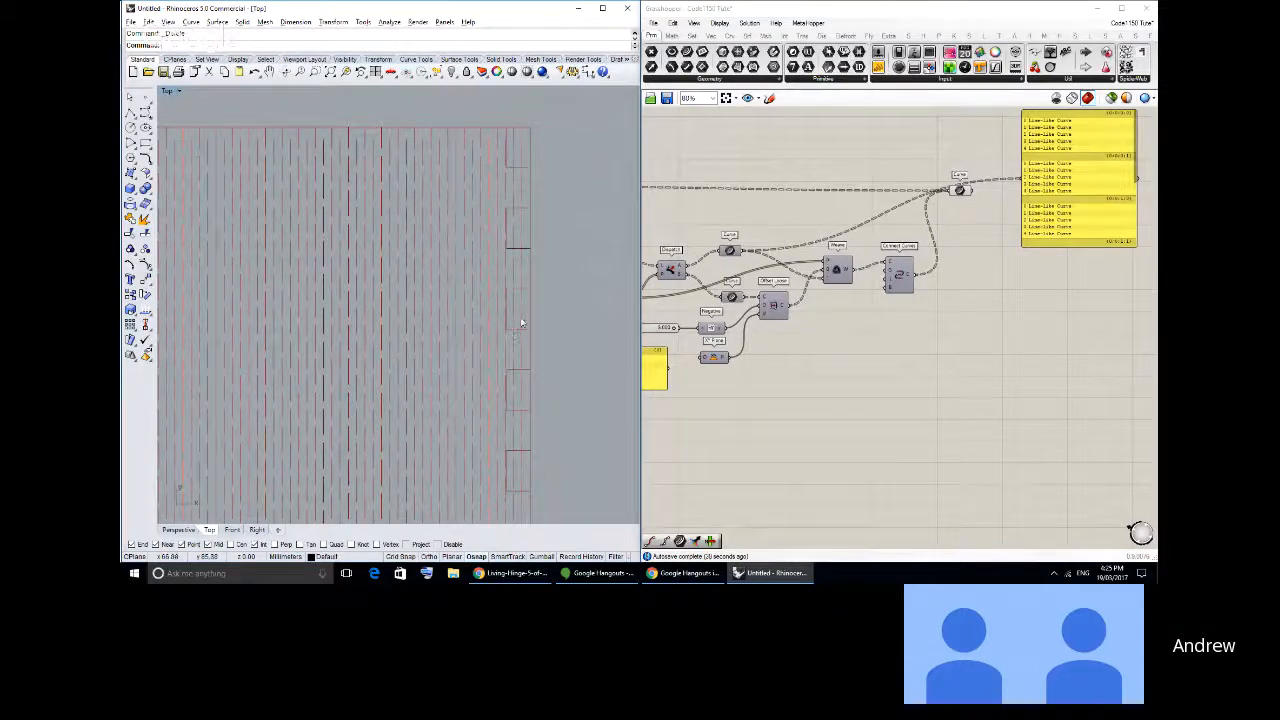
scroll(493, 316, down, 2)
scroll(497, 322, down, 4)
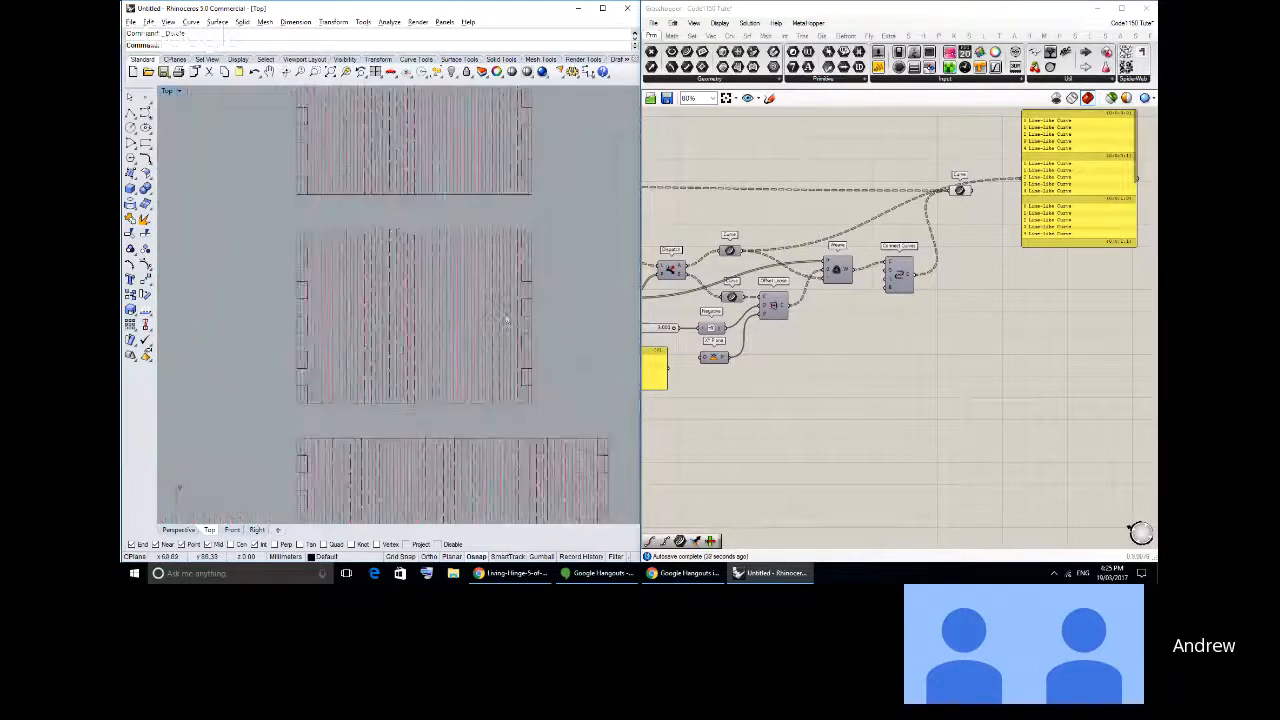
right_drag(491, 334, 451, 321)
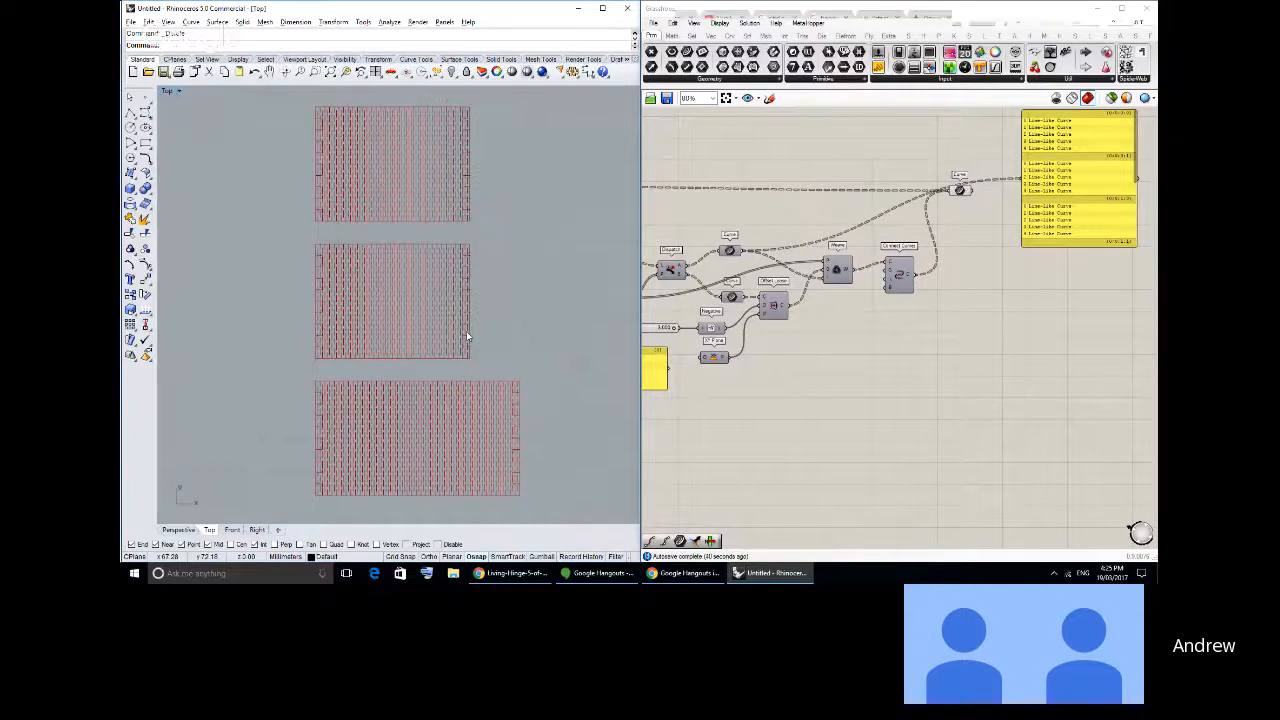
right_drag(519, 351, 500, 352)
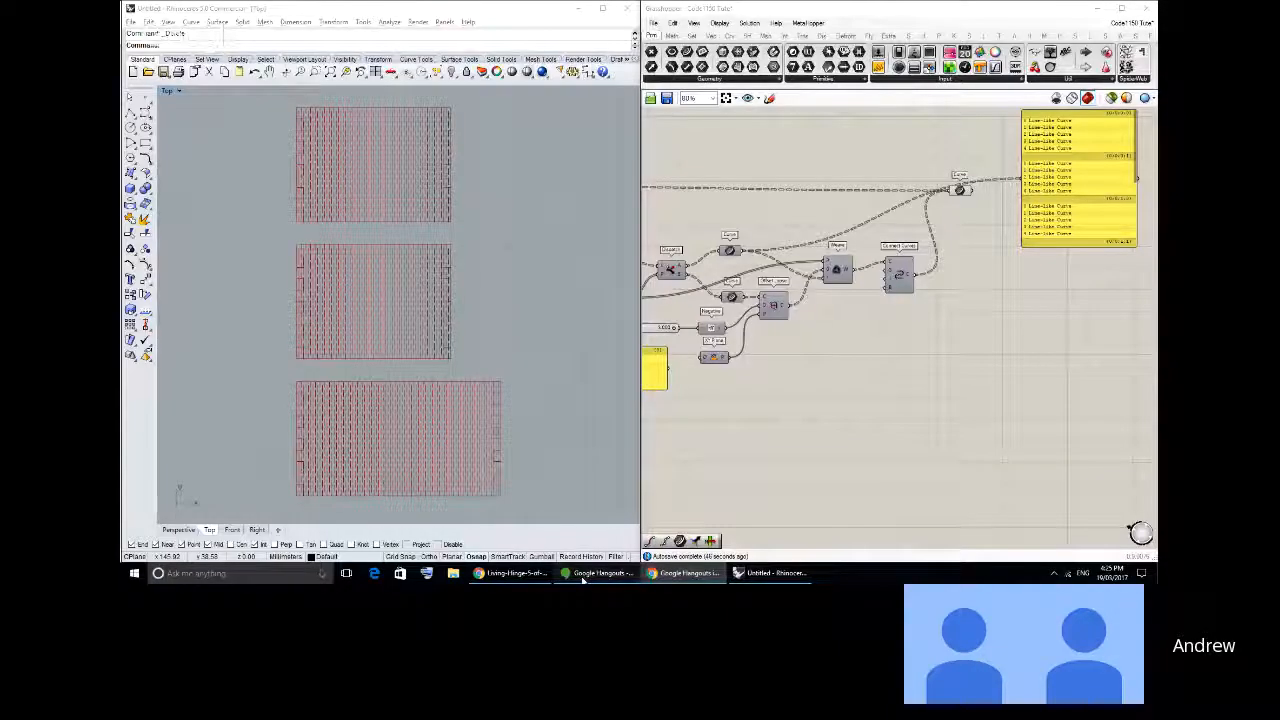
click(598, 573)
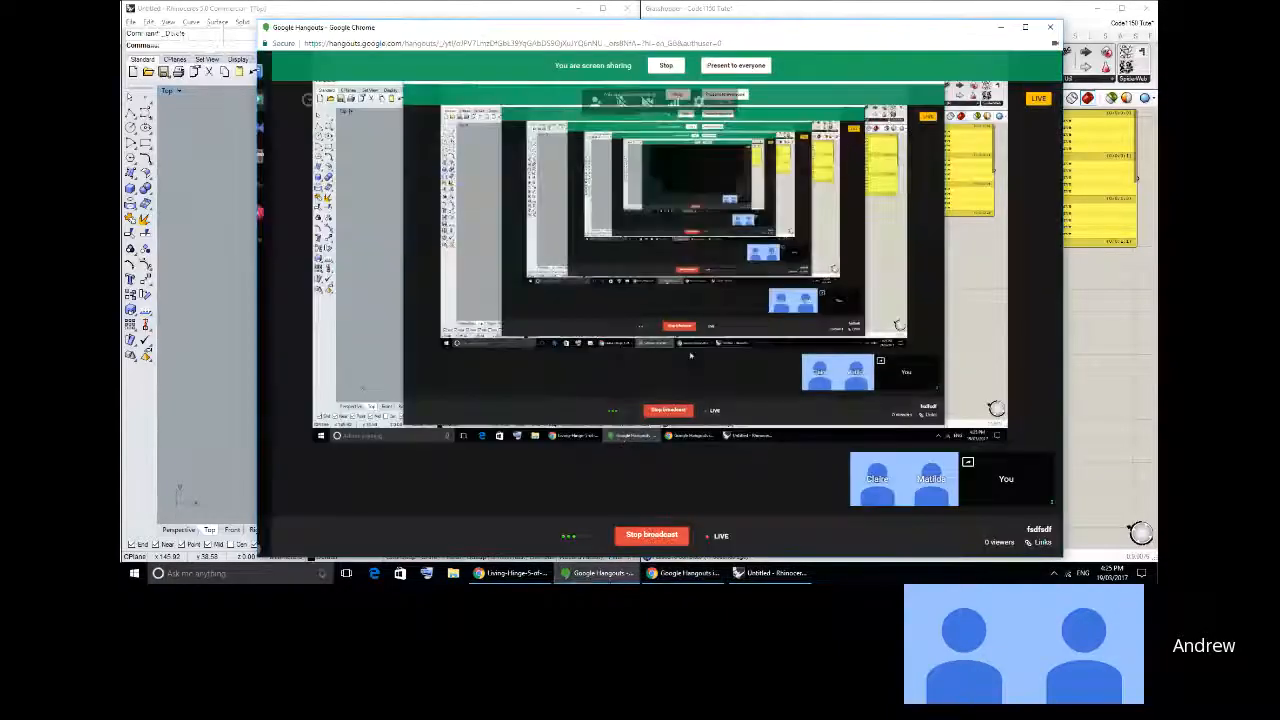
click(598, 575)
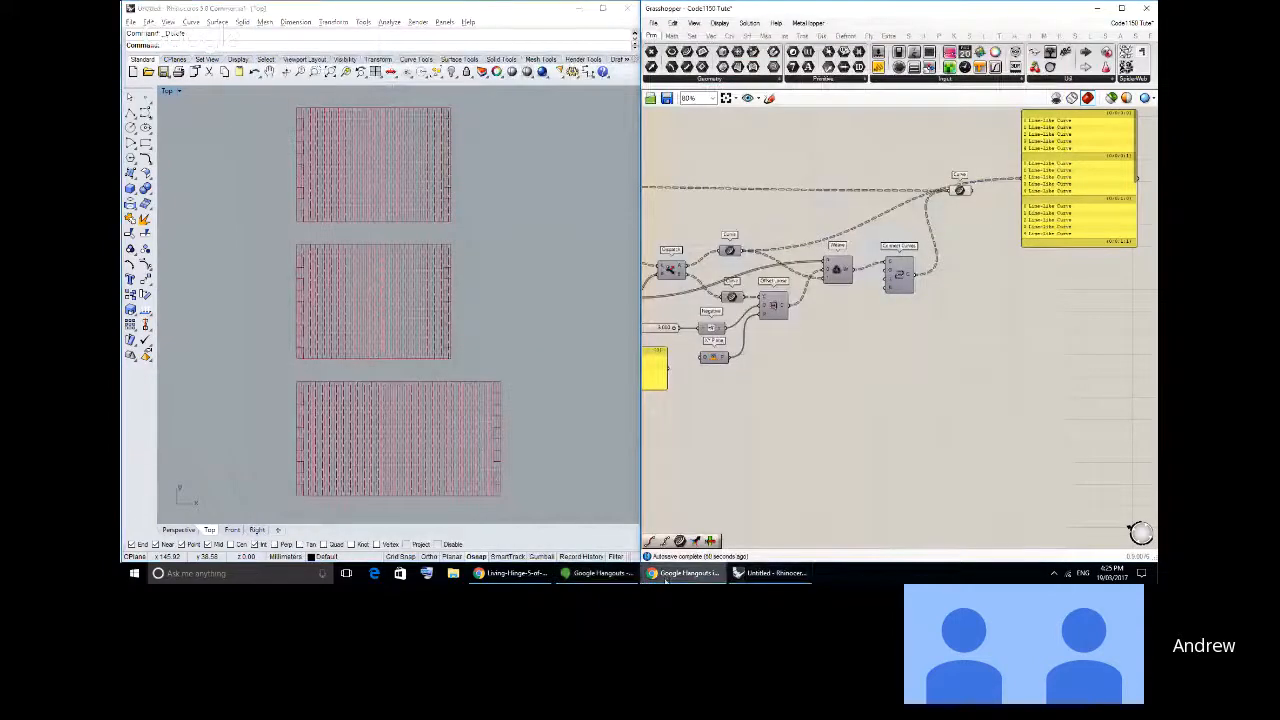
click(512, 573)
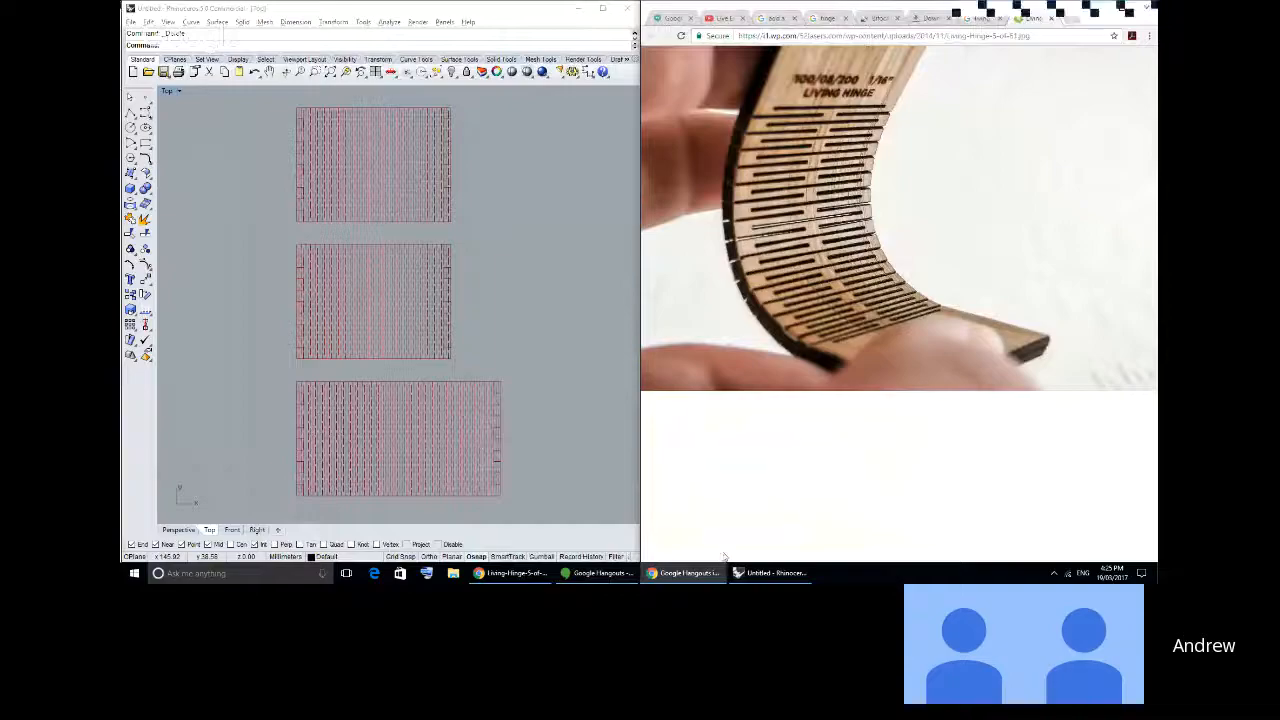
click(690, 575)
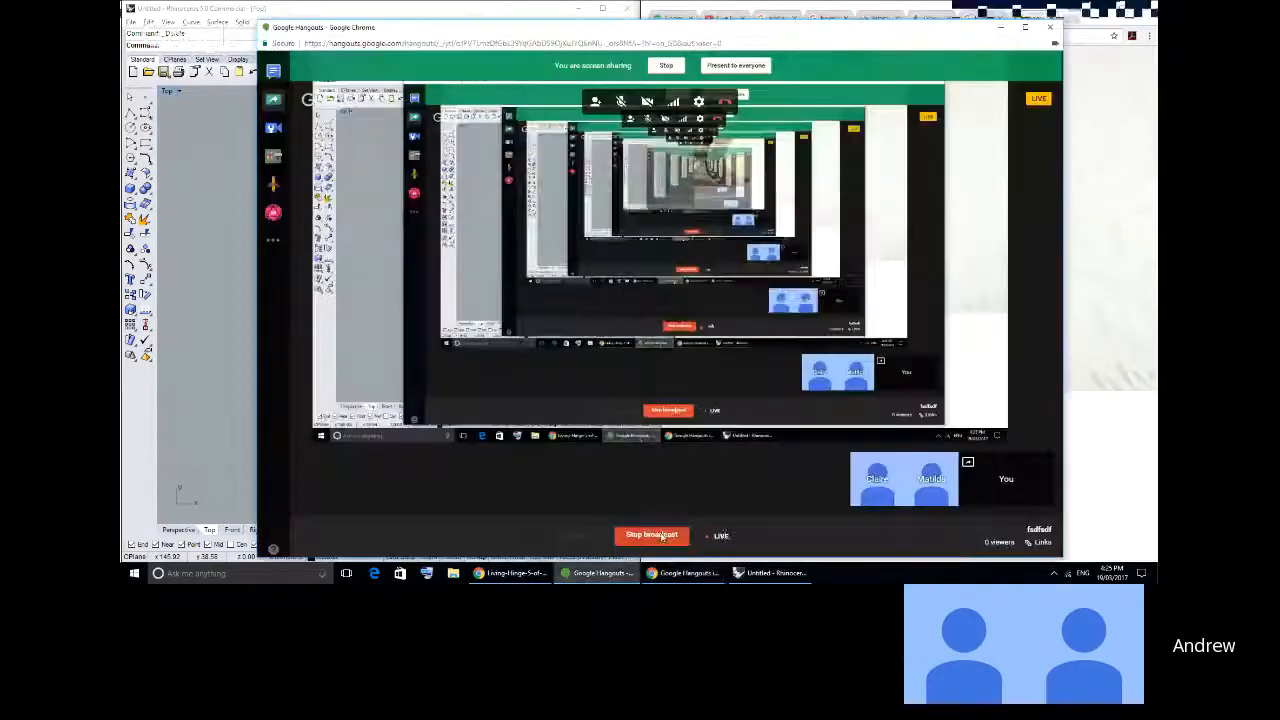